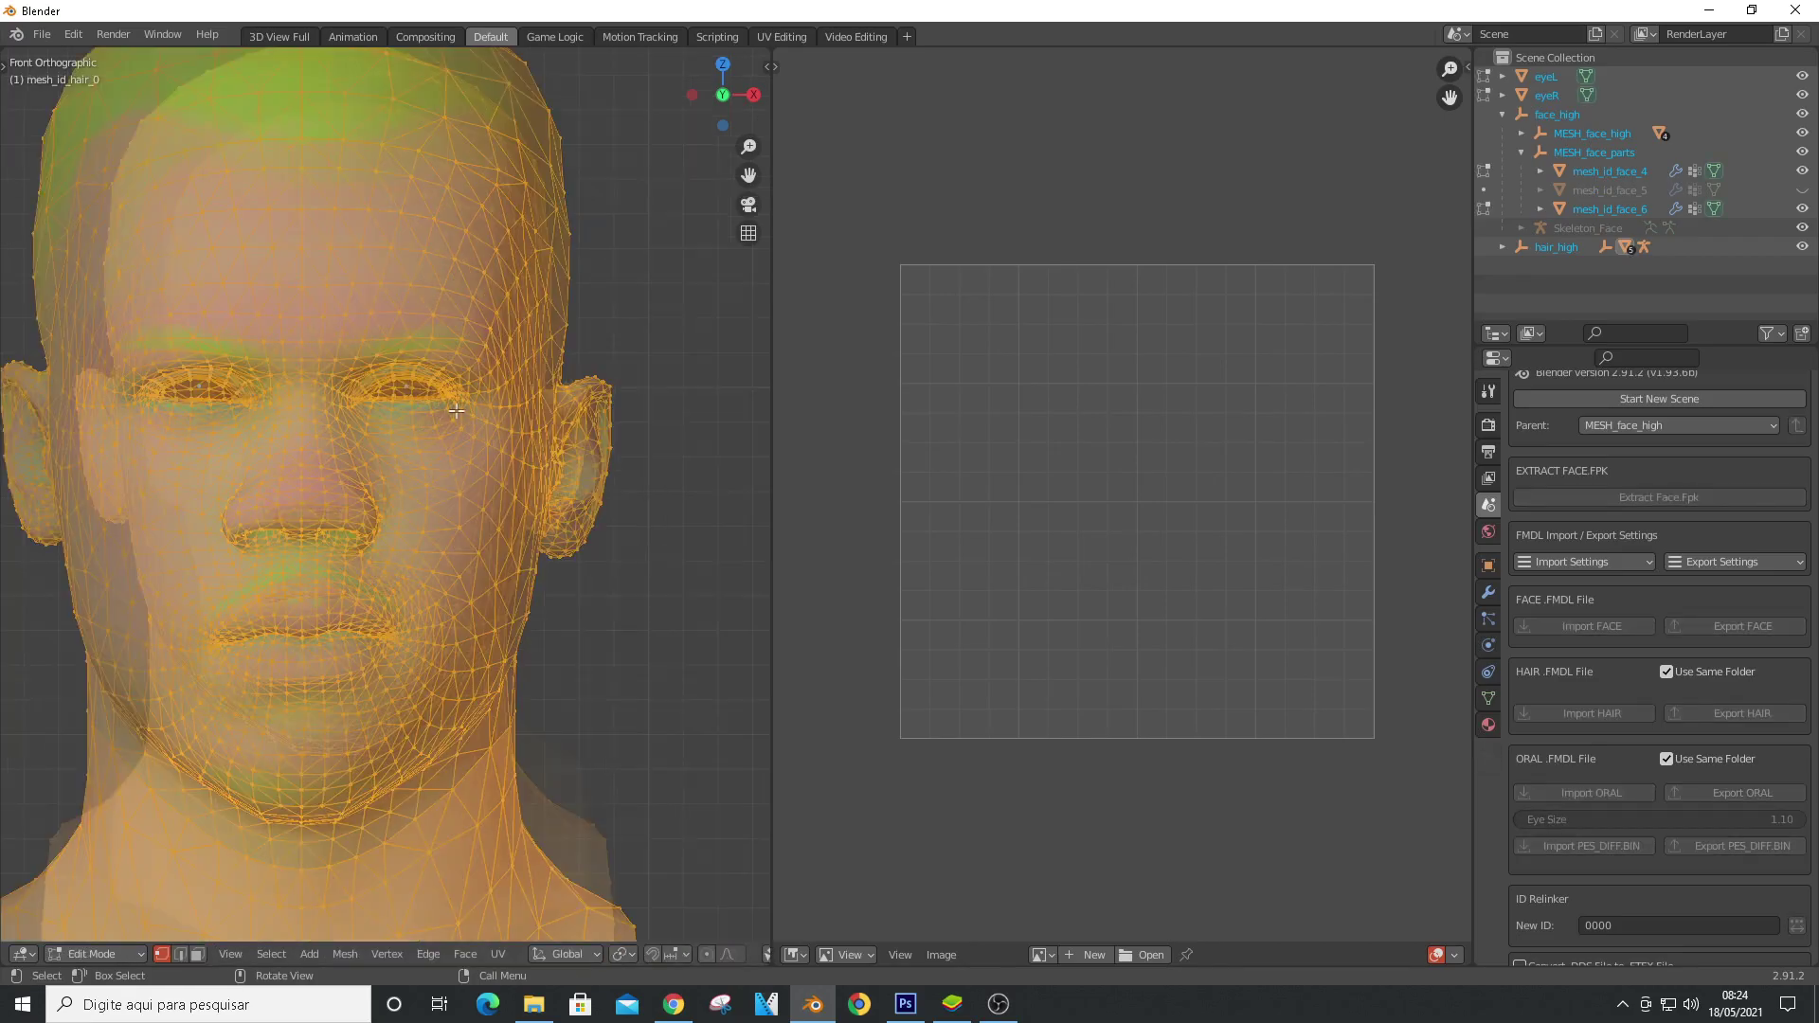
pyautogui.scroll(-3, 398, 388)
pyautogui.scroll(-1, 413, 305)
pyautogui.press('Tab')
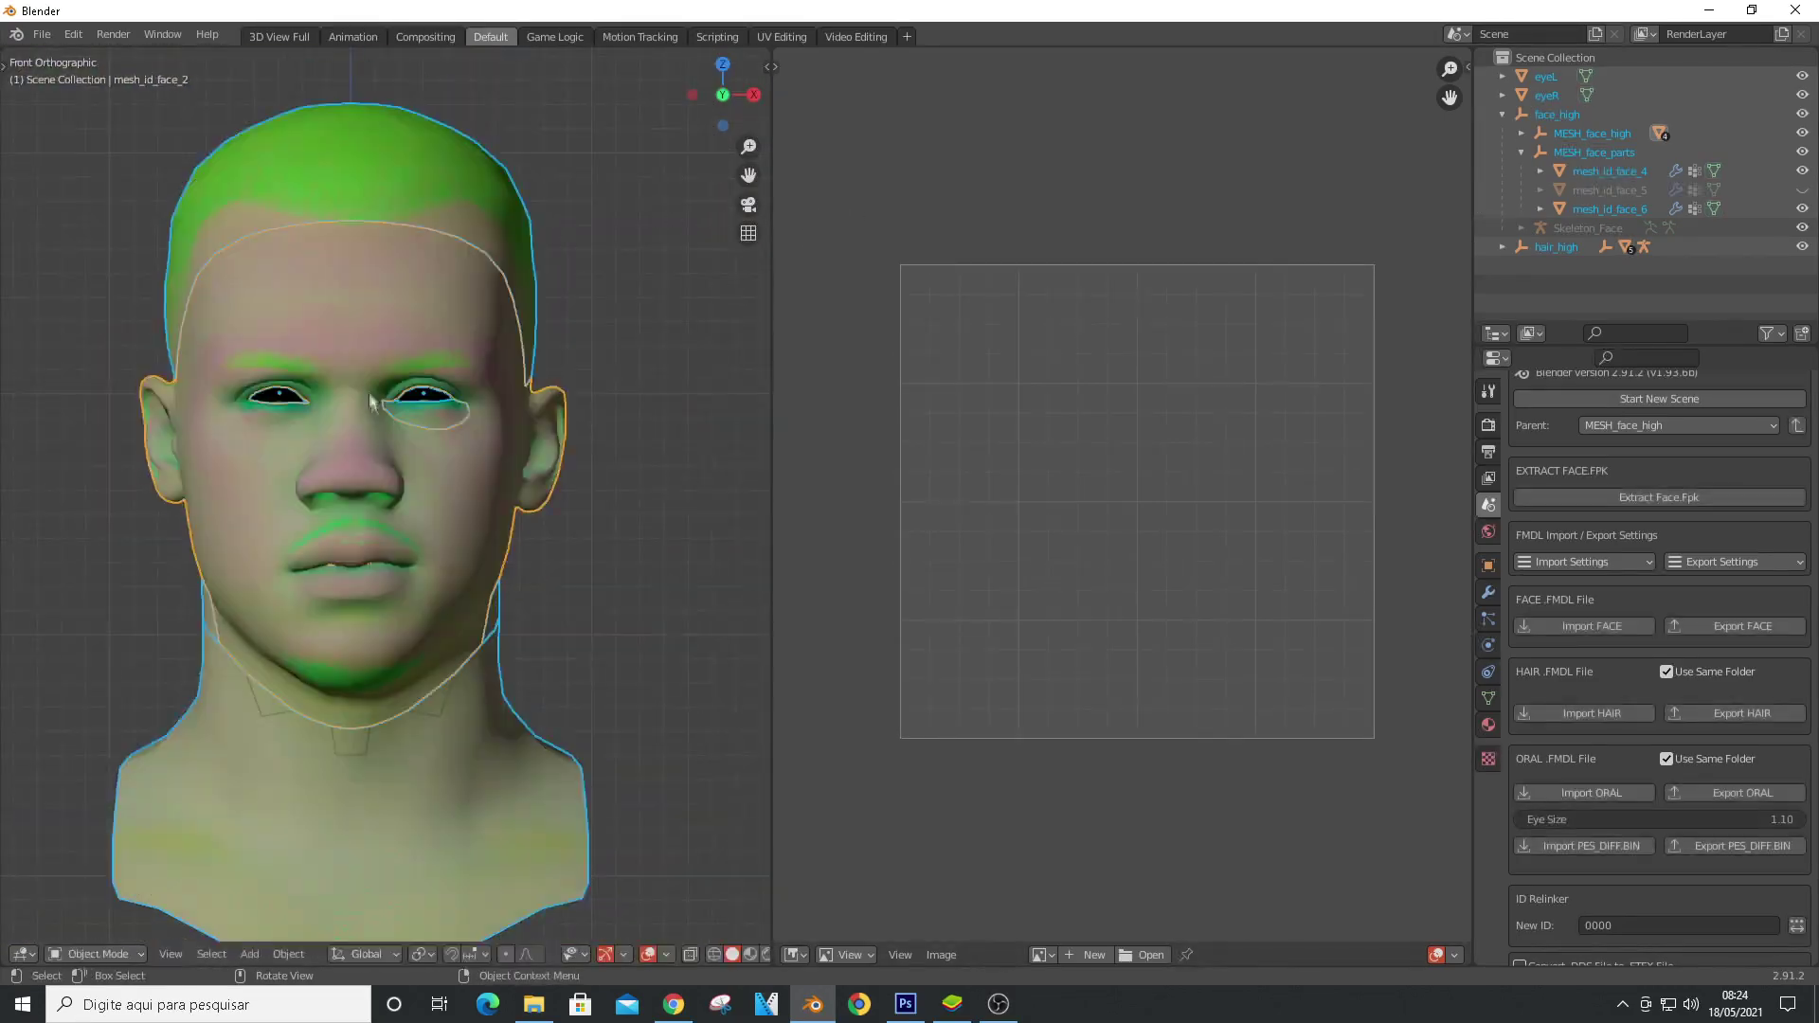
pyautogui.click(1712, 11)
pyautogui.click(535, 1004)
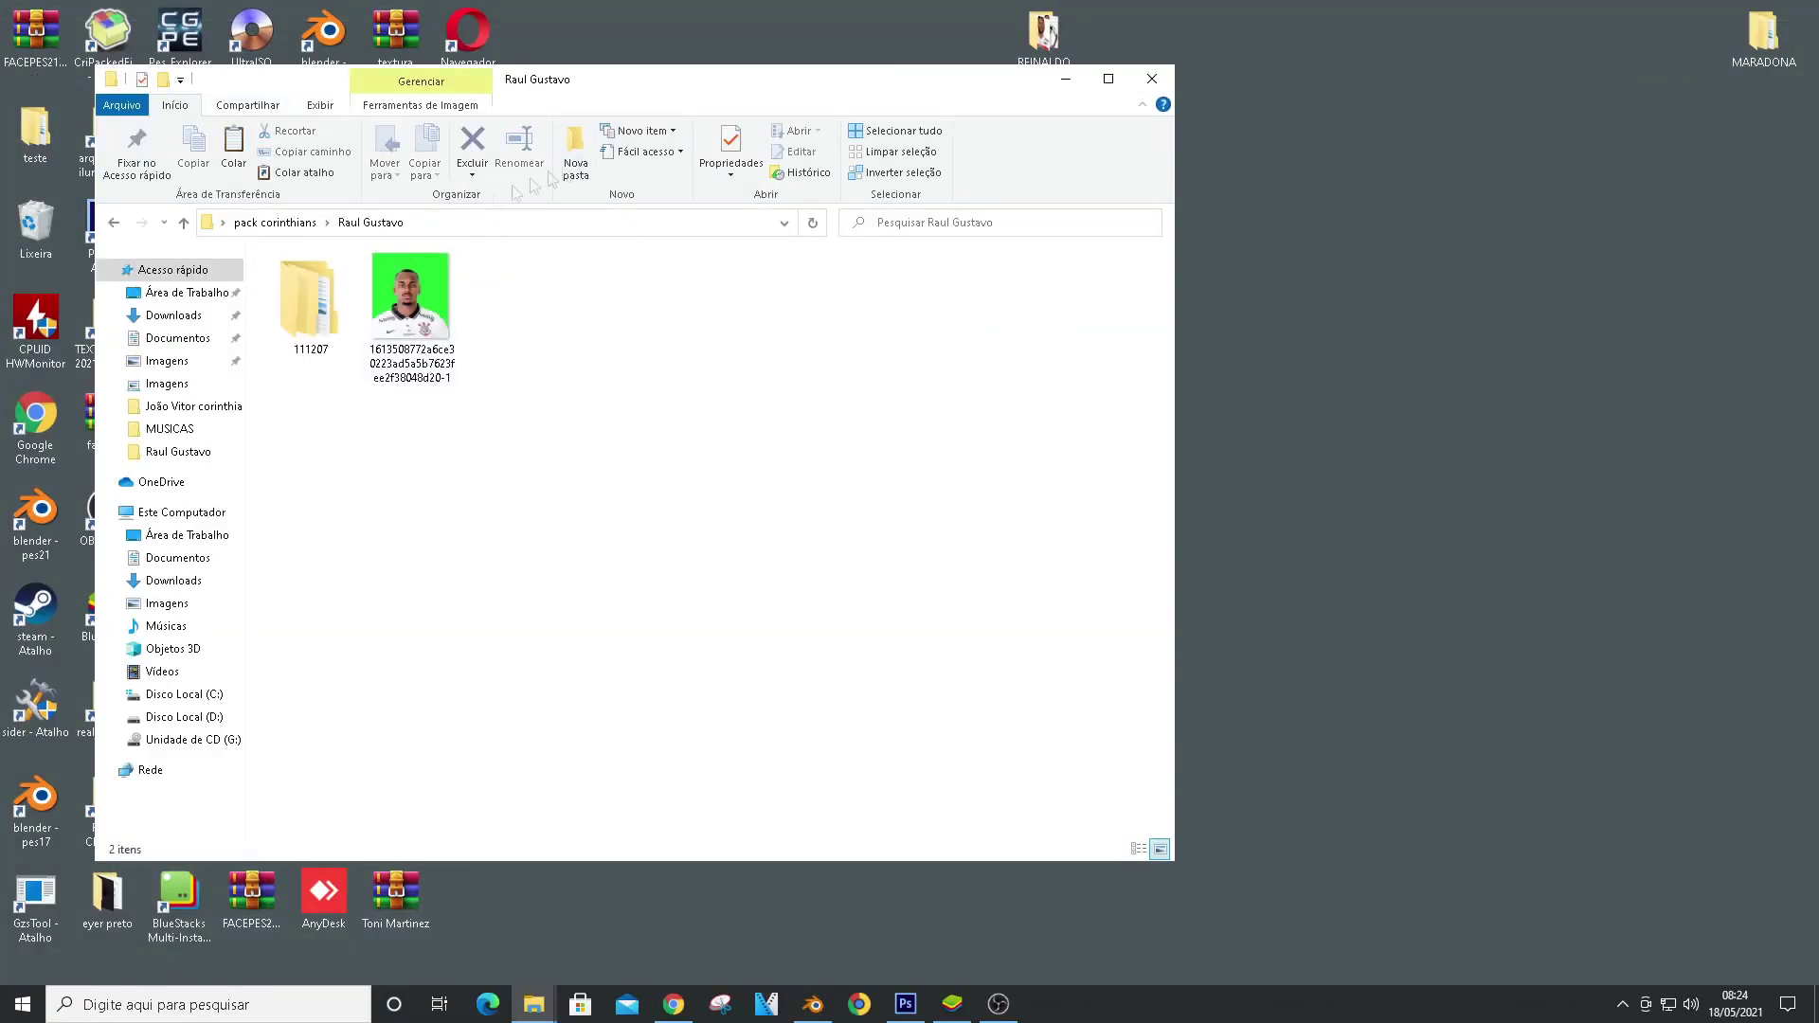
pyautogui.moveTo(572, 72); pyautogui.dragTo(1183, 73)
pyautogui.moveTo(1035, 318); pyautogui.dragTo(446, 454)
pyautogui.scroll(-8, 446, 459)
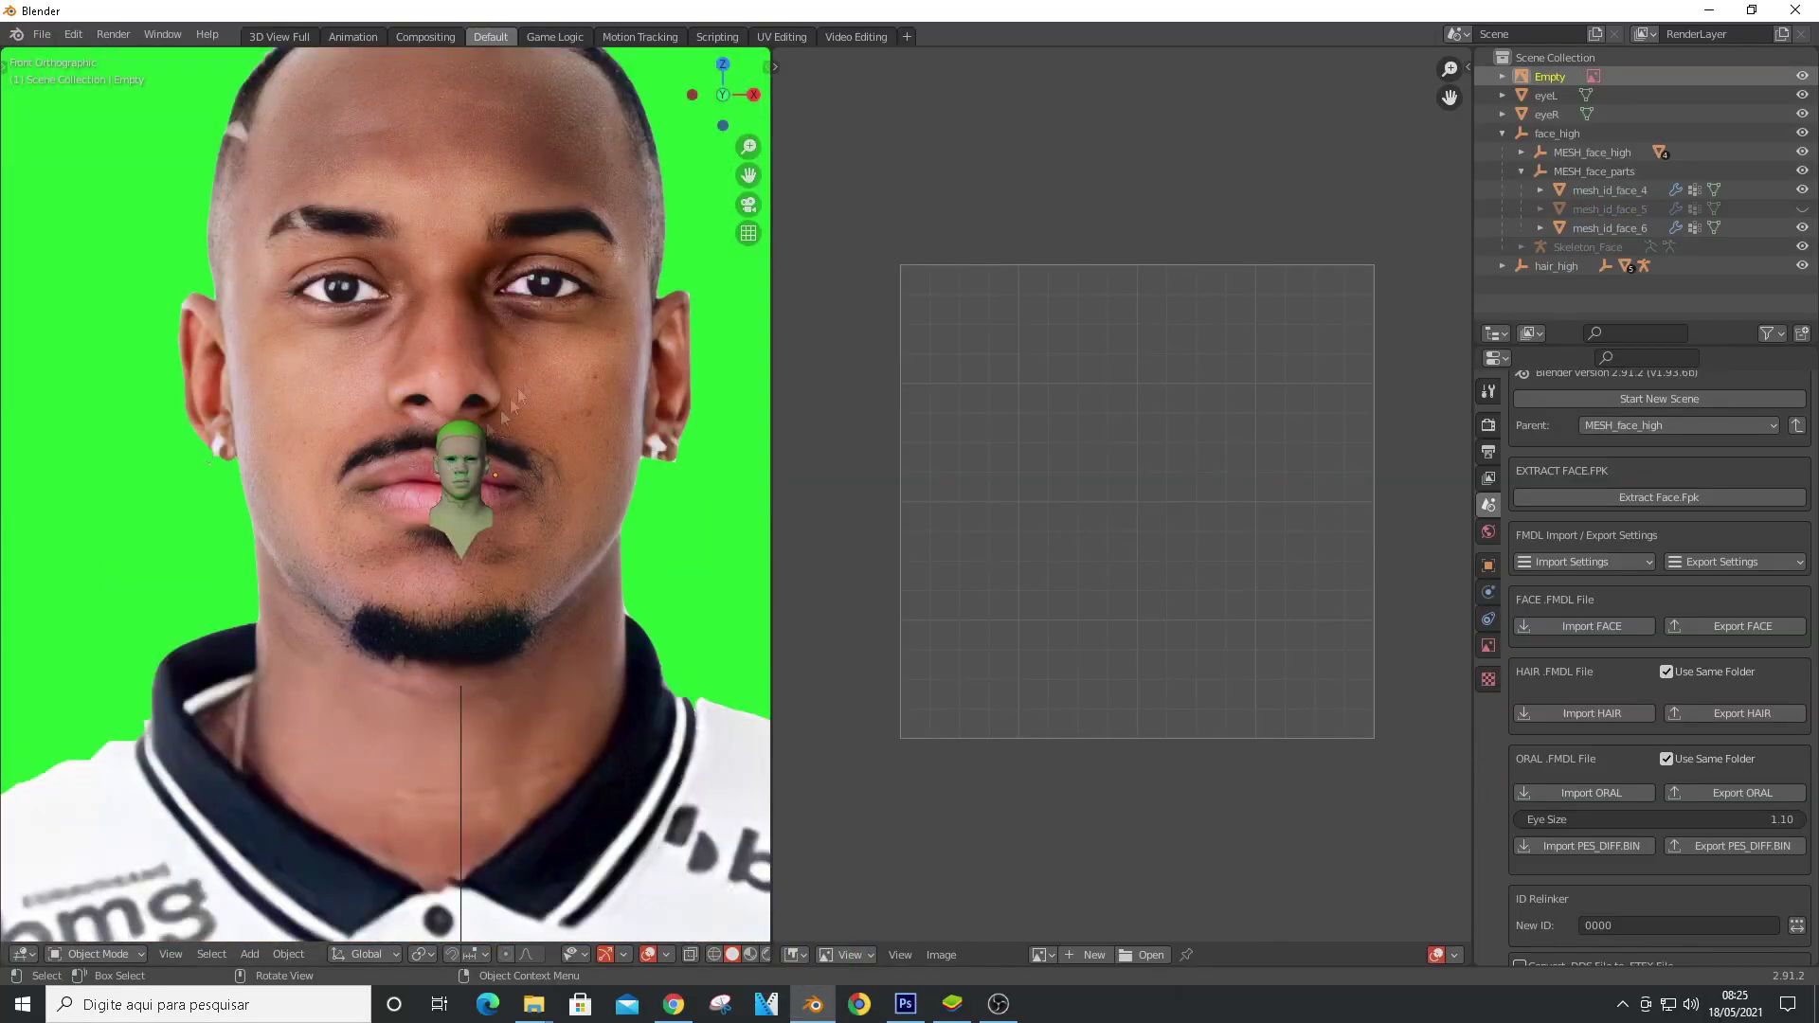
# Scale and position the front reference portrait so its face lines up with the head model
pyautogui.scroll(2, 388, 489)
pyautogui.moveTo(339, 521); pyautogui.dragTo(484, 355)
pyautogui.scroll(4, 524, 307)
pyautogui.moveTo(526, 304); pyautogui.dragTo(616, 198)
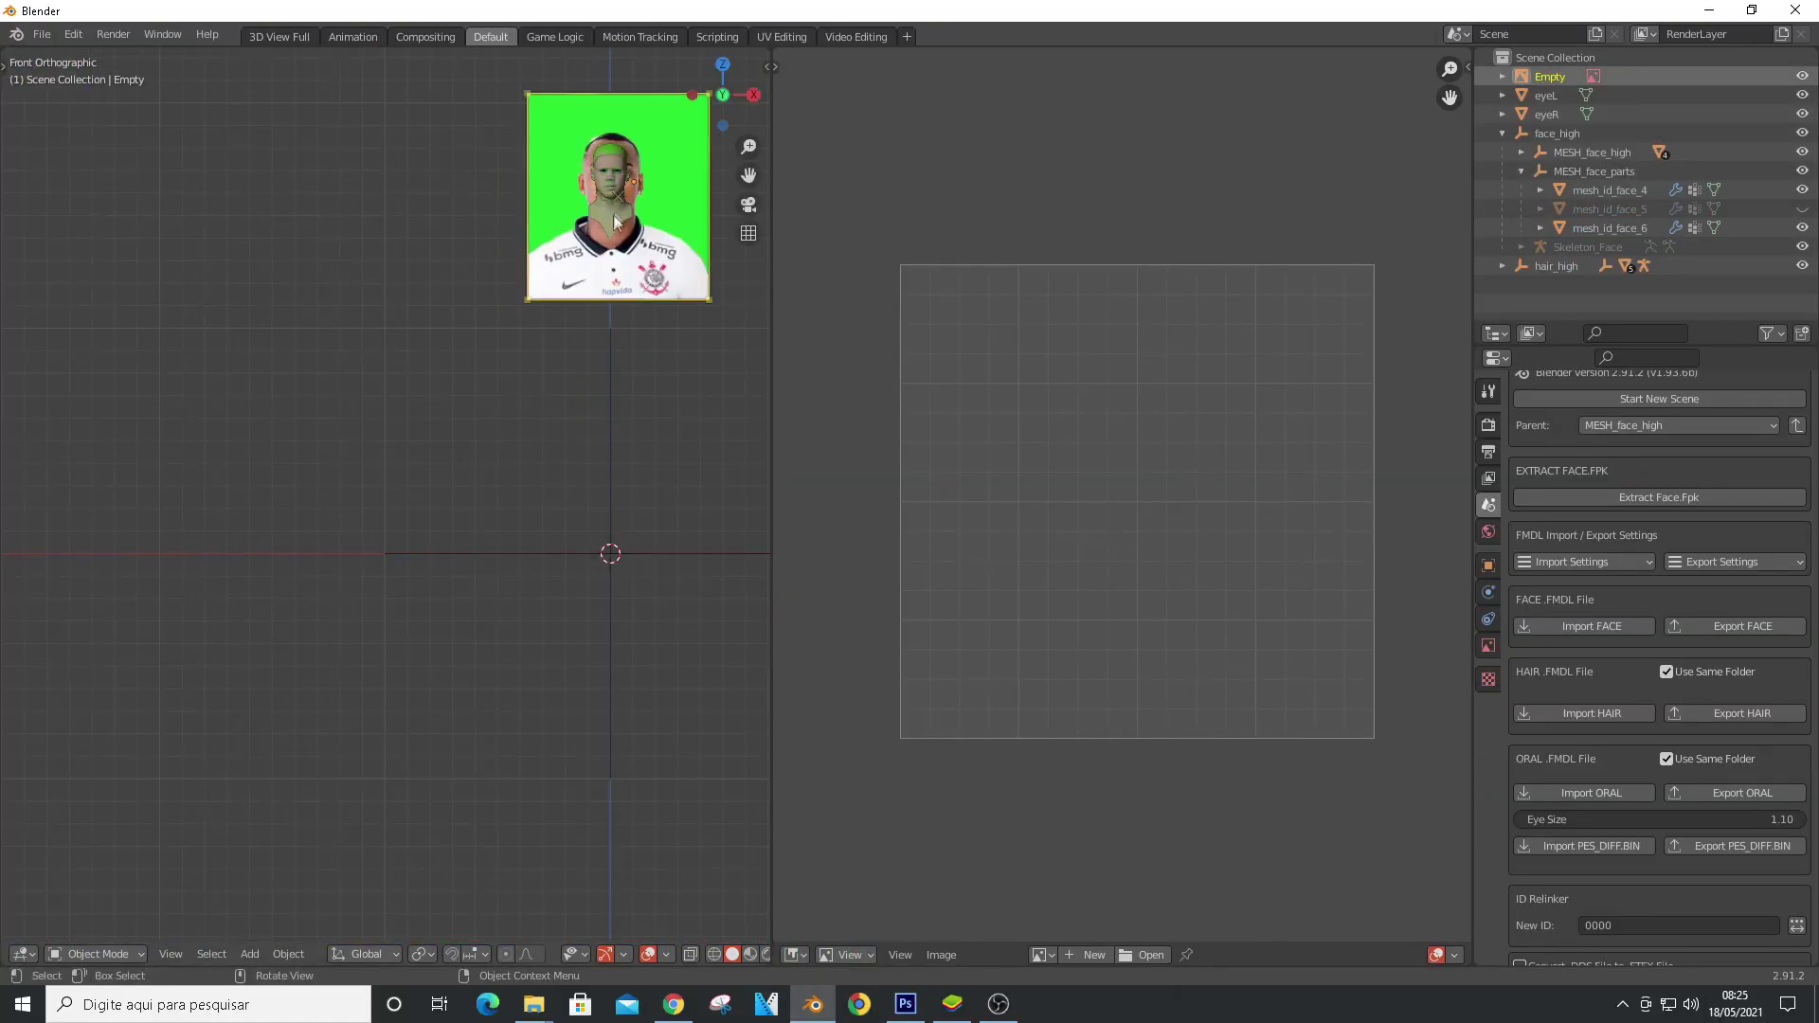
pyautogui.scroll(5, 639, 185)
pyautogui.moveTo(361, 471); pyautogui.dragTo(472, 335)
pyautogui.scroll(-4, 351, 424)
pyautogui.moveTo(573, 382); pyautogui.dragTo(550, 355)
pyautogui.scroll(7, 493, 275)
pyautogui.moveTo(444, 272); pyautogui.dragTo(375, 379)
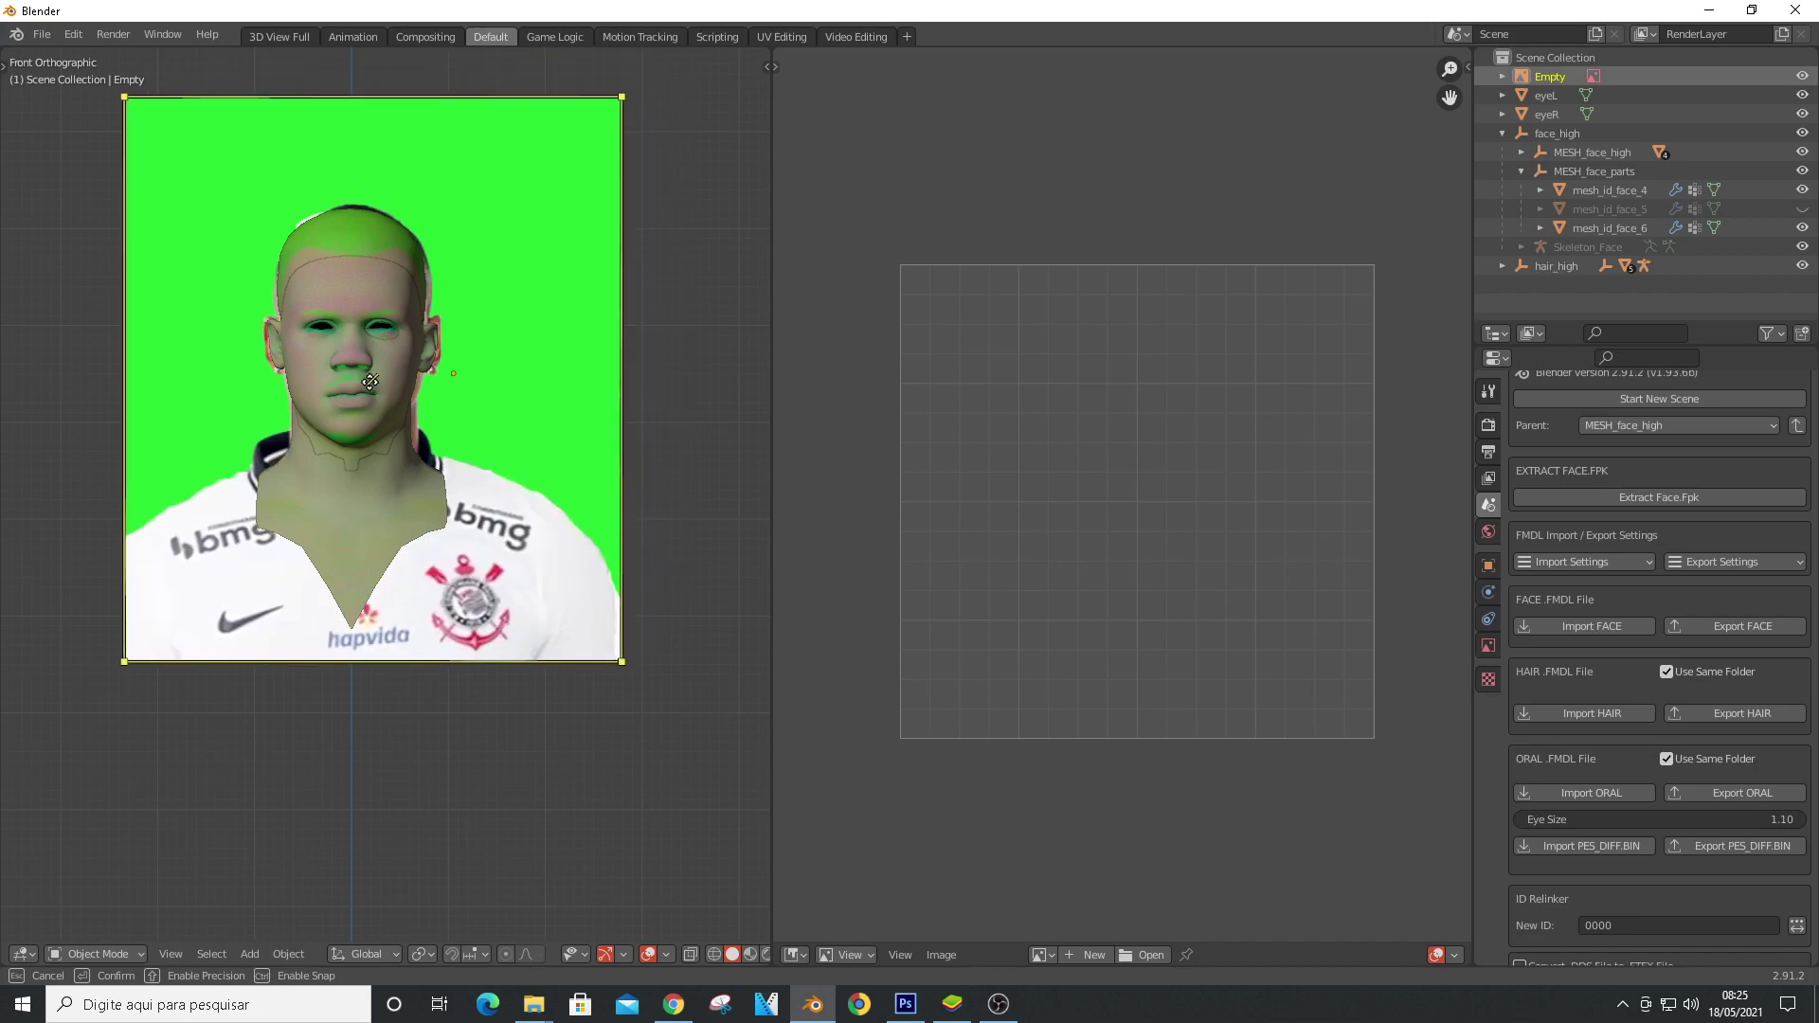
# Switch to Chrome and look through the Raul Gustavo image results for a photo showing the player in profile
pyautogui.click(672, 1004)
pyautogui.scroll(-10, 857, 798)
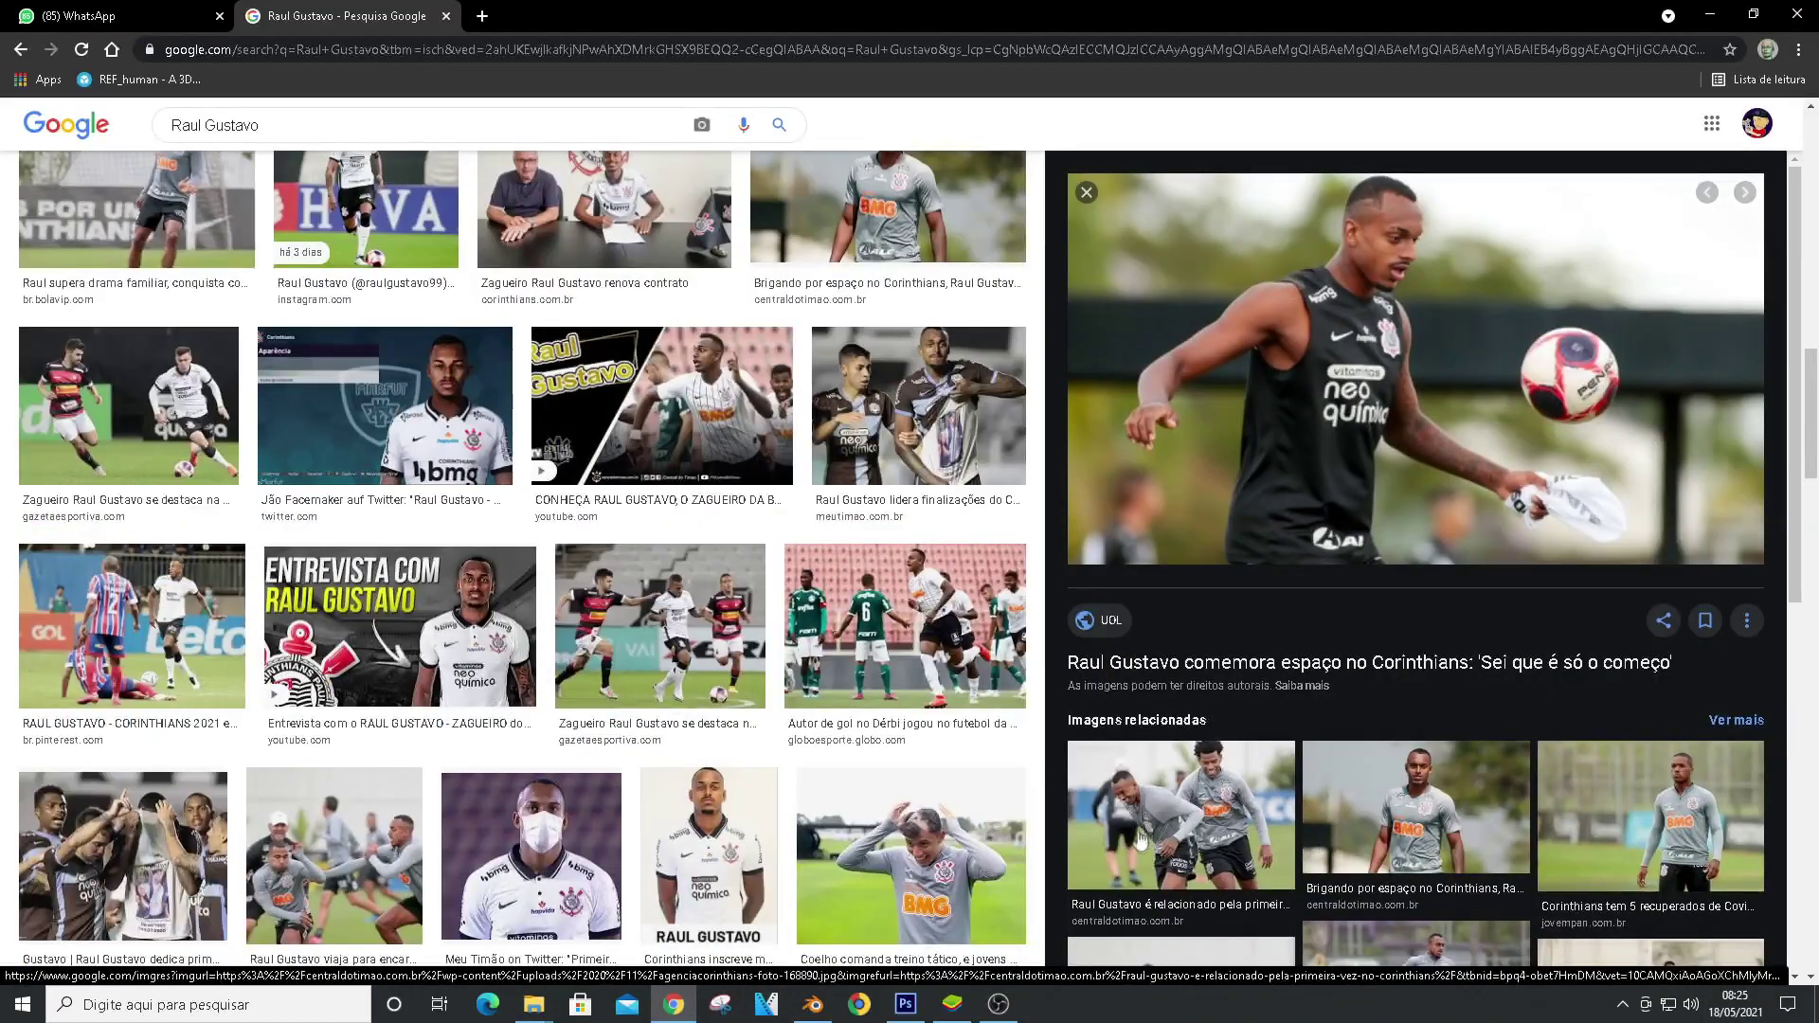
pyautogui.click(1141, 840)
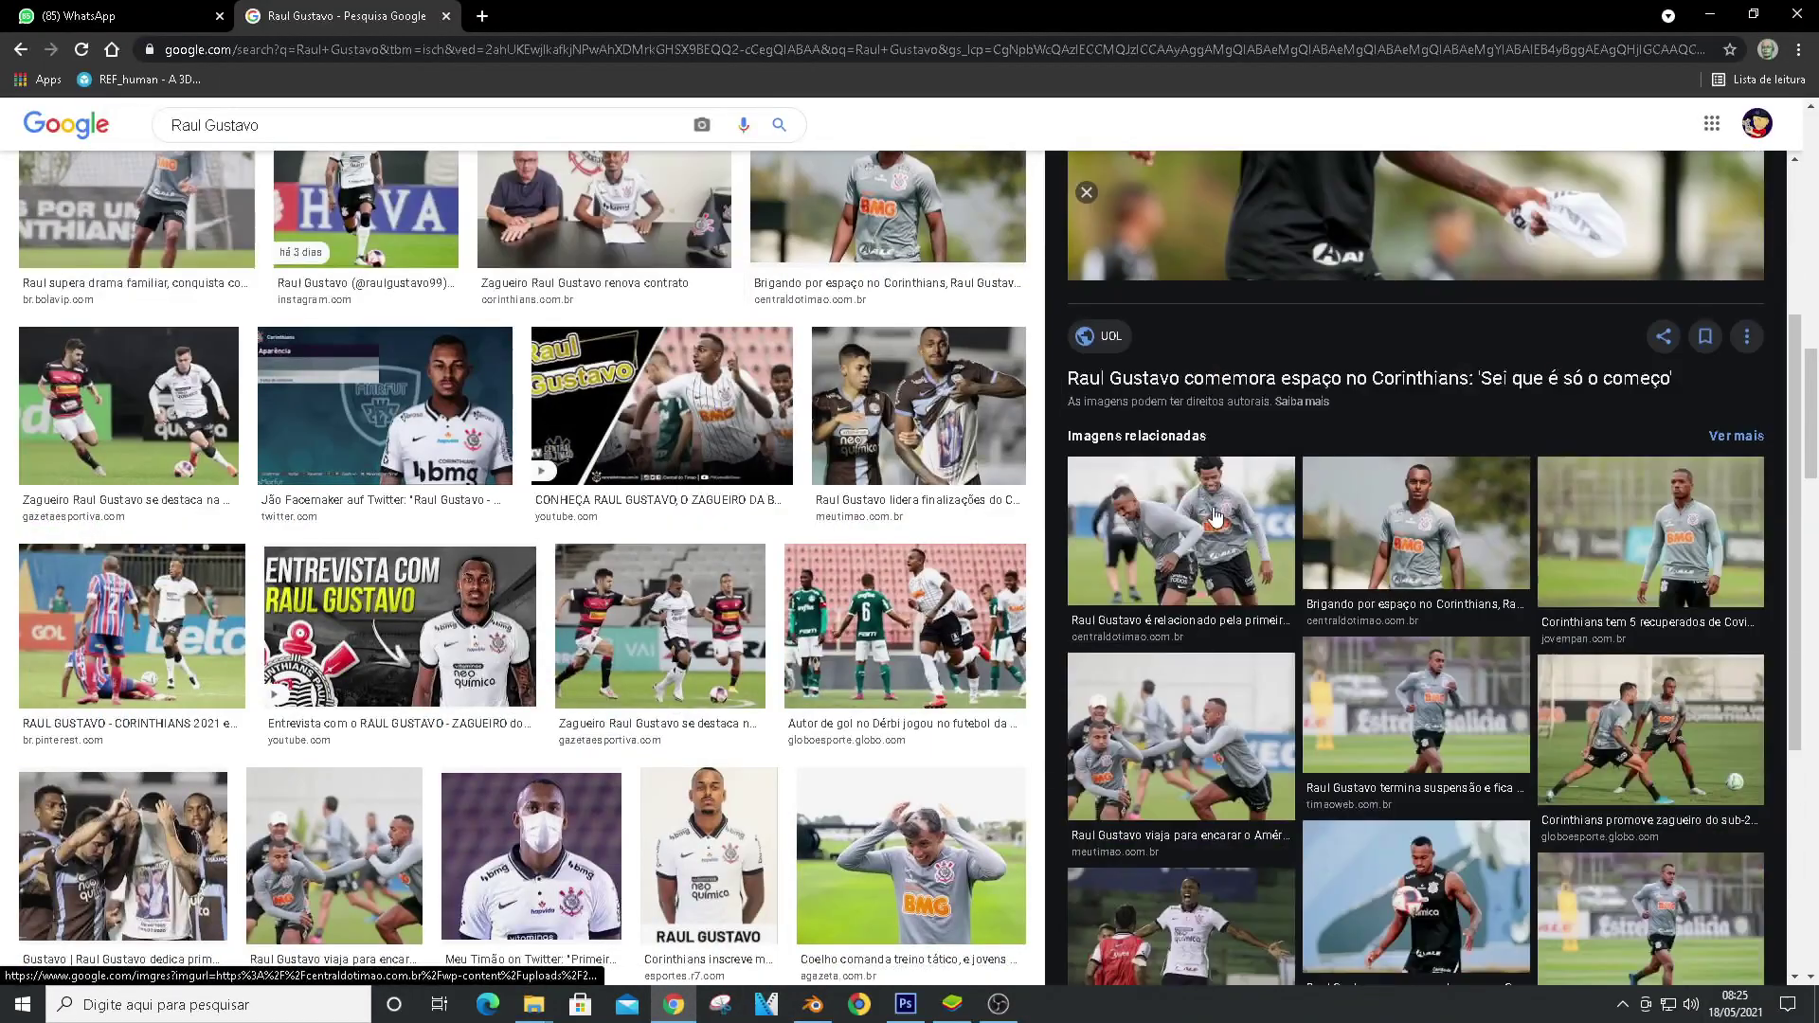
pyautogui.click(1256, 511)
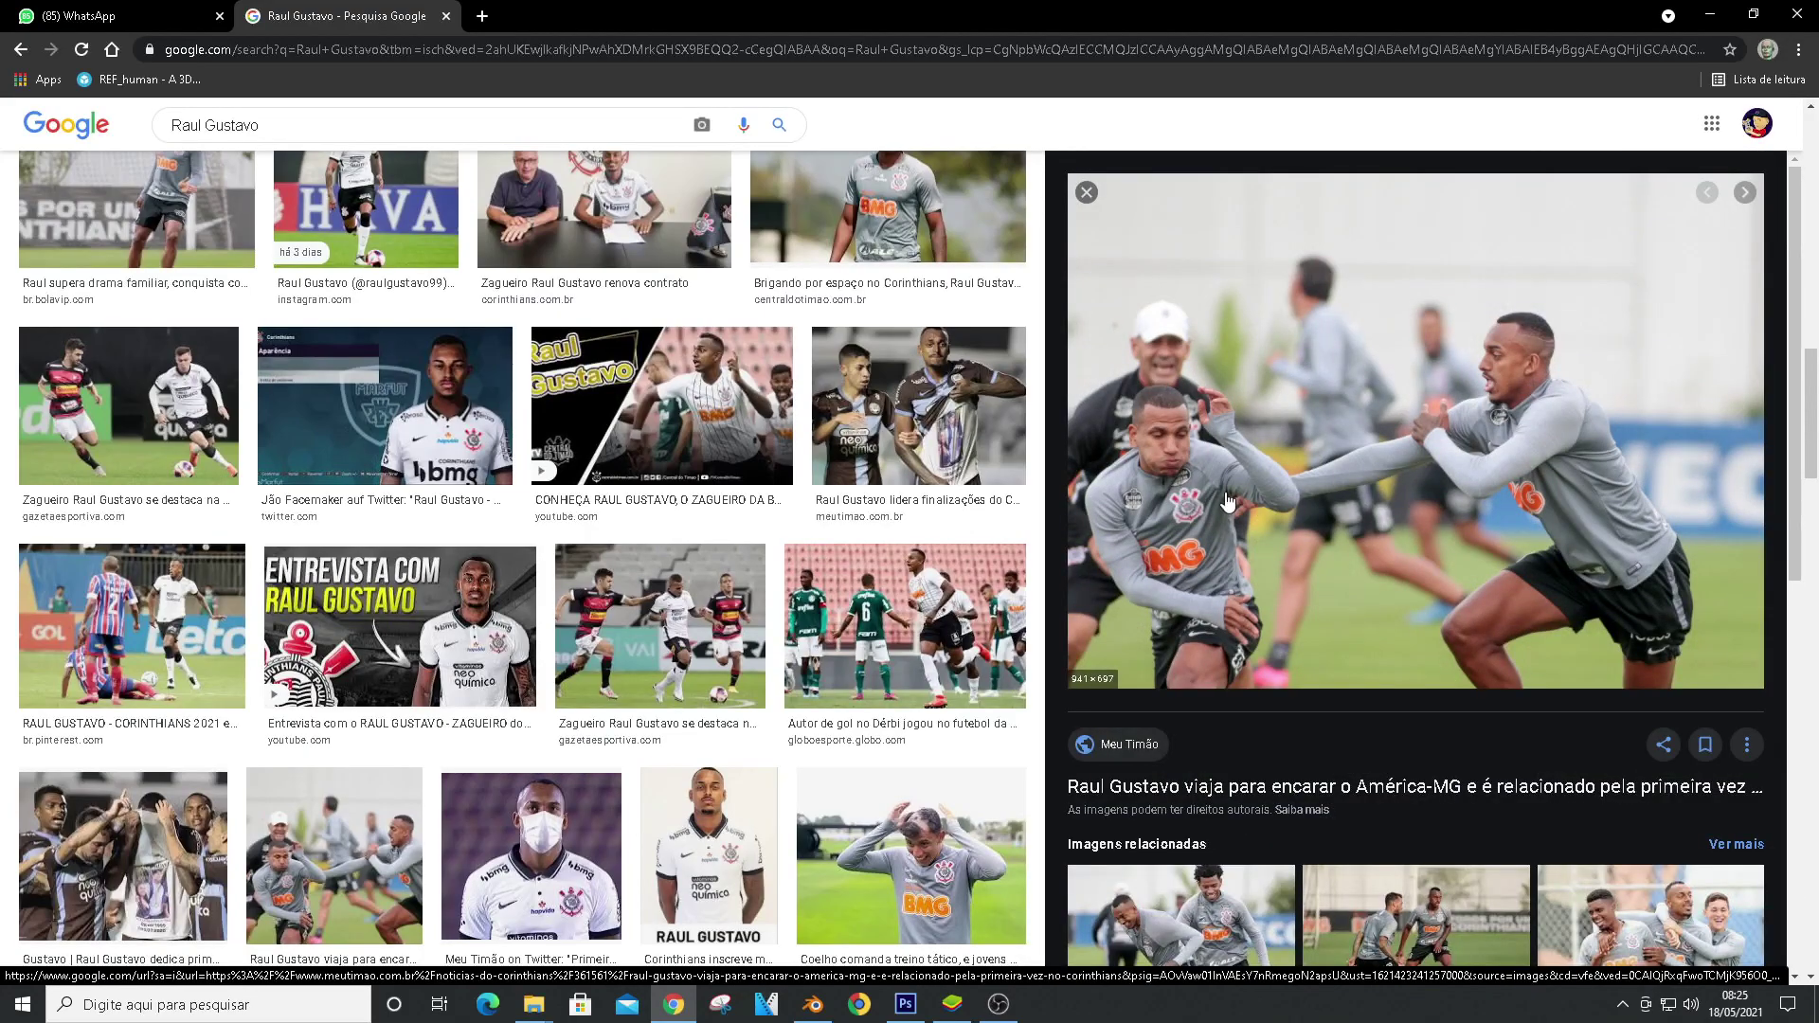
pyautogui.scroll(-8, 1146, 691)
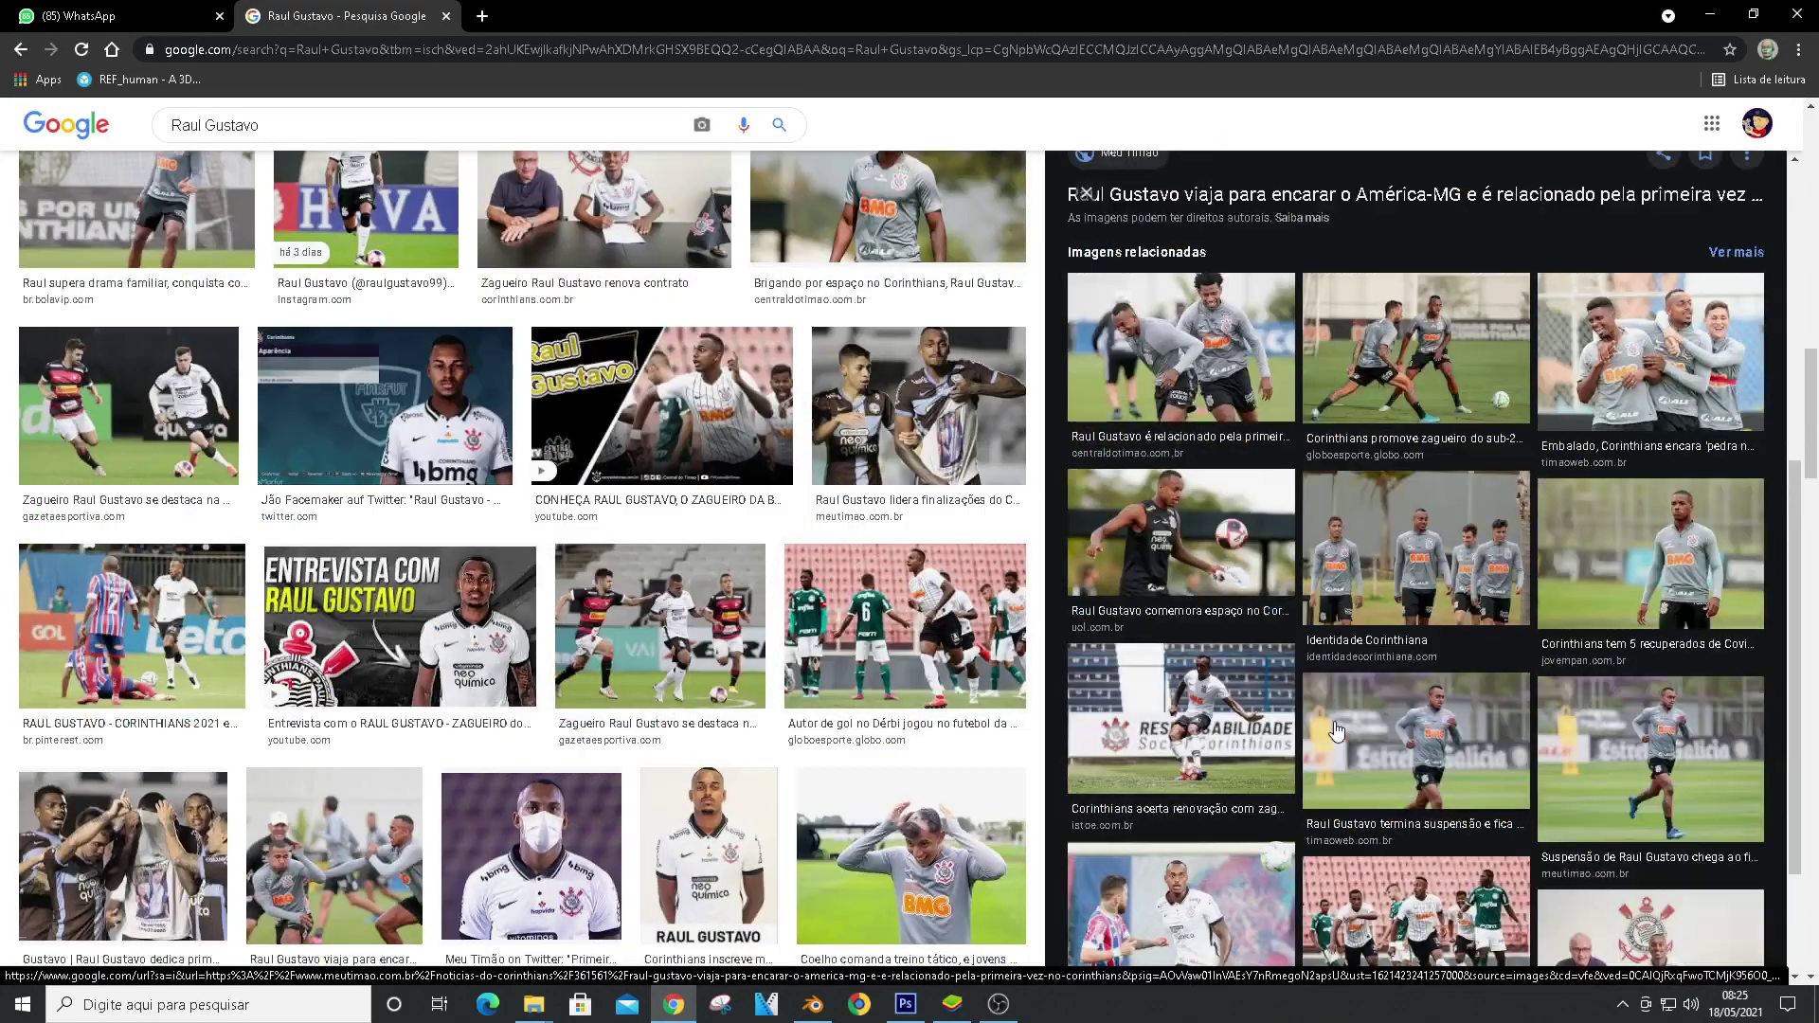
pyautogui.click(1145, 690)
pyautogui.scroll(-8, 1353, 675)
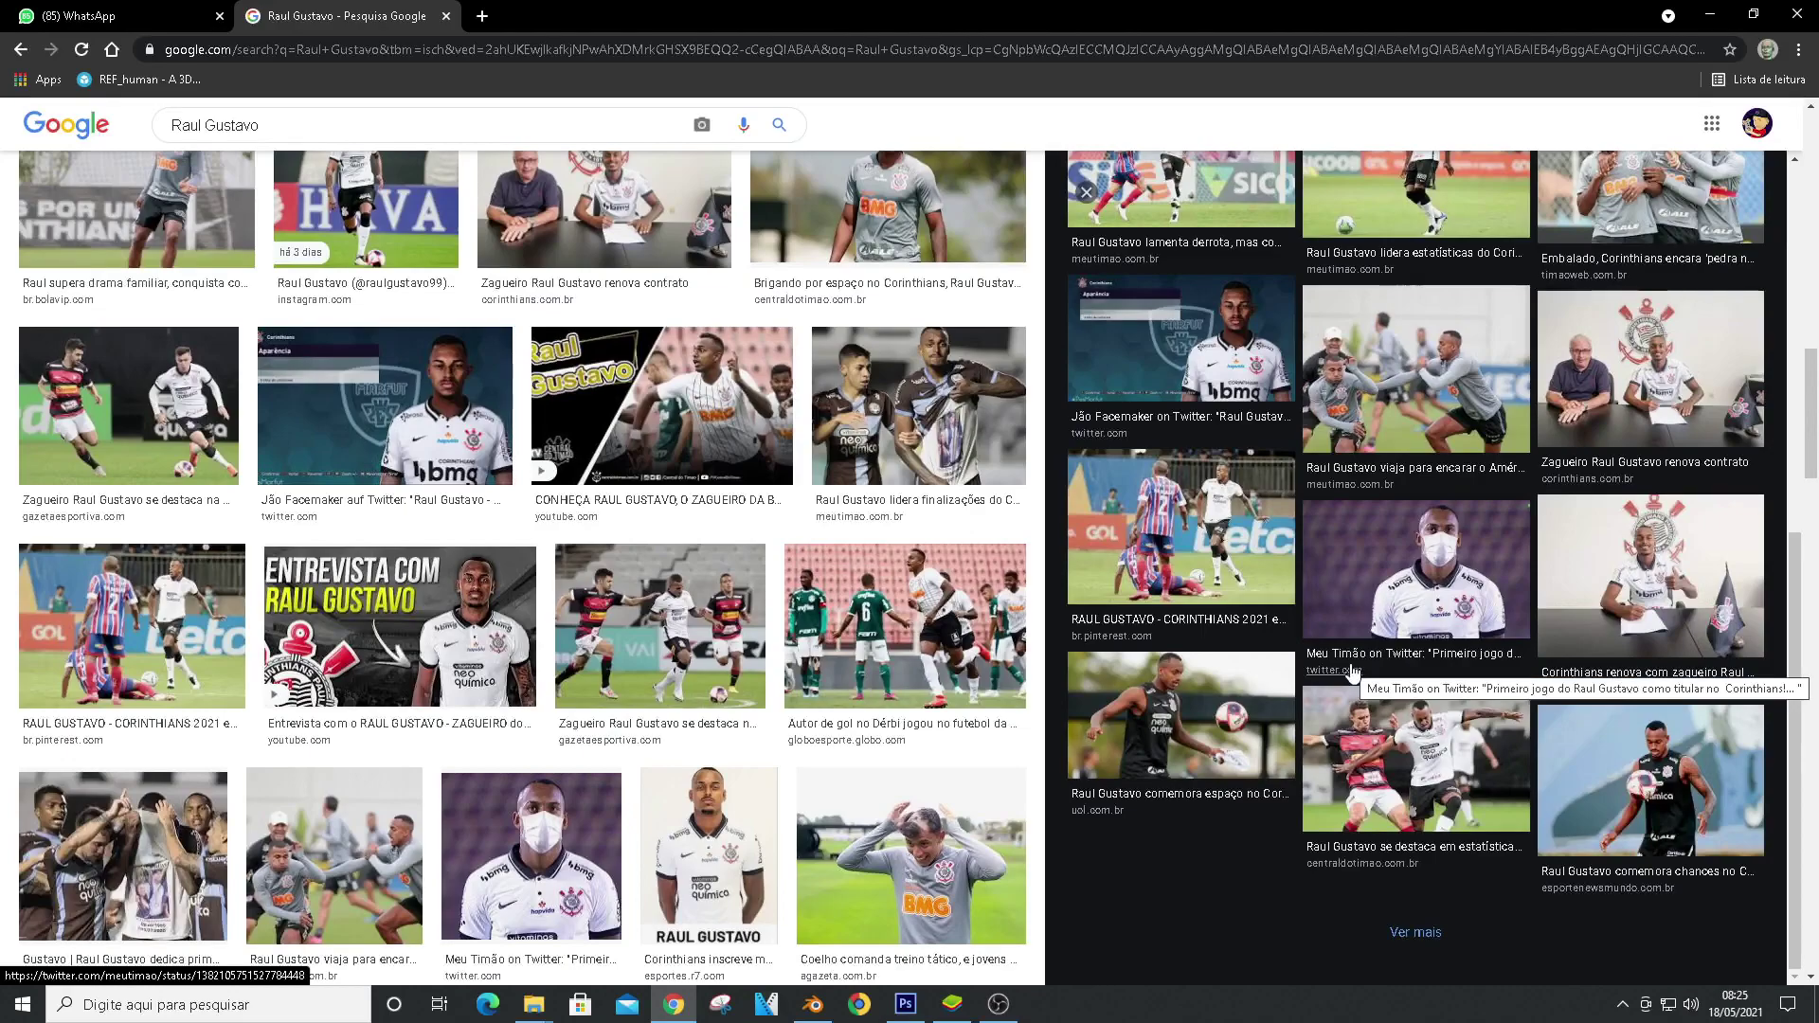
pyautogui.scroll(8, 1364, 664)
pyautogui.scroll(-8, 1388, 645)
# Save the Meu Timão training photo that shows the player in side profile
pyautogui.click(1411, 402)
pyautogui.rightClick(1411, 404)
pyautogui.click(1458, 601)
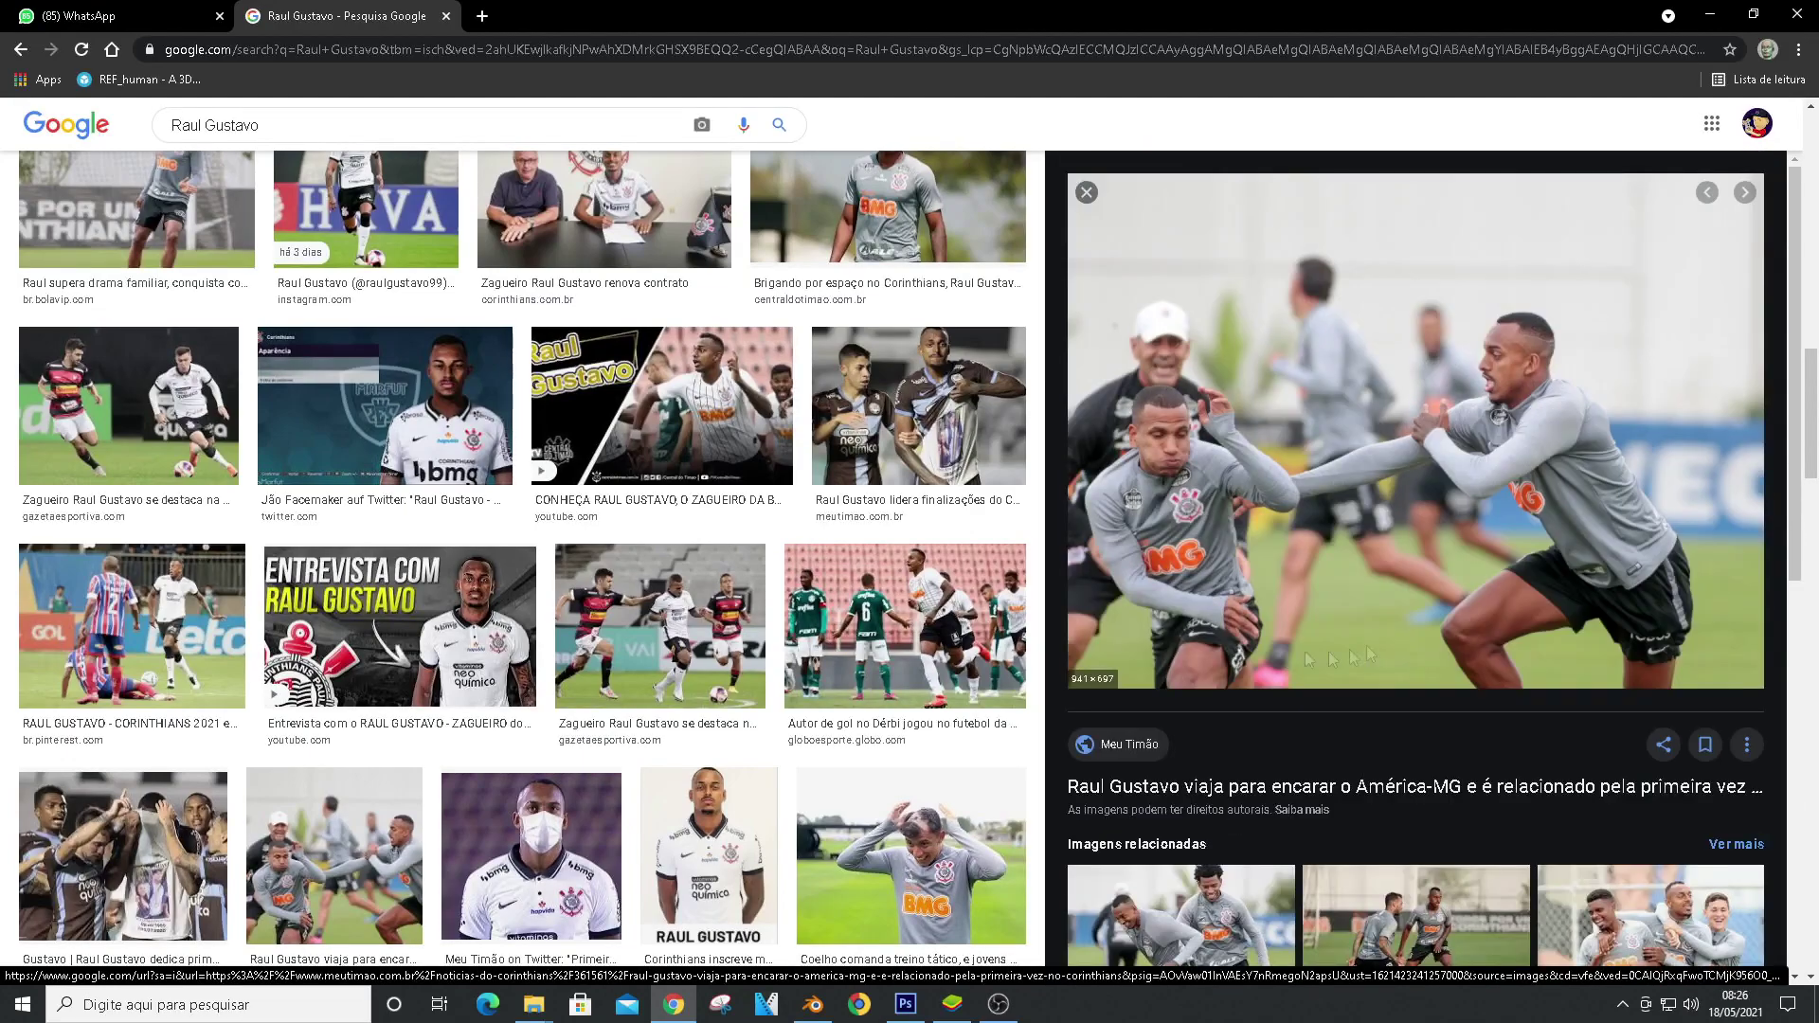
pyautogui.click(1506, 544)
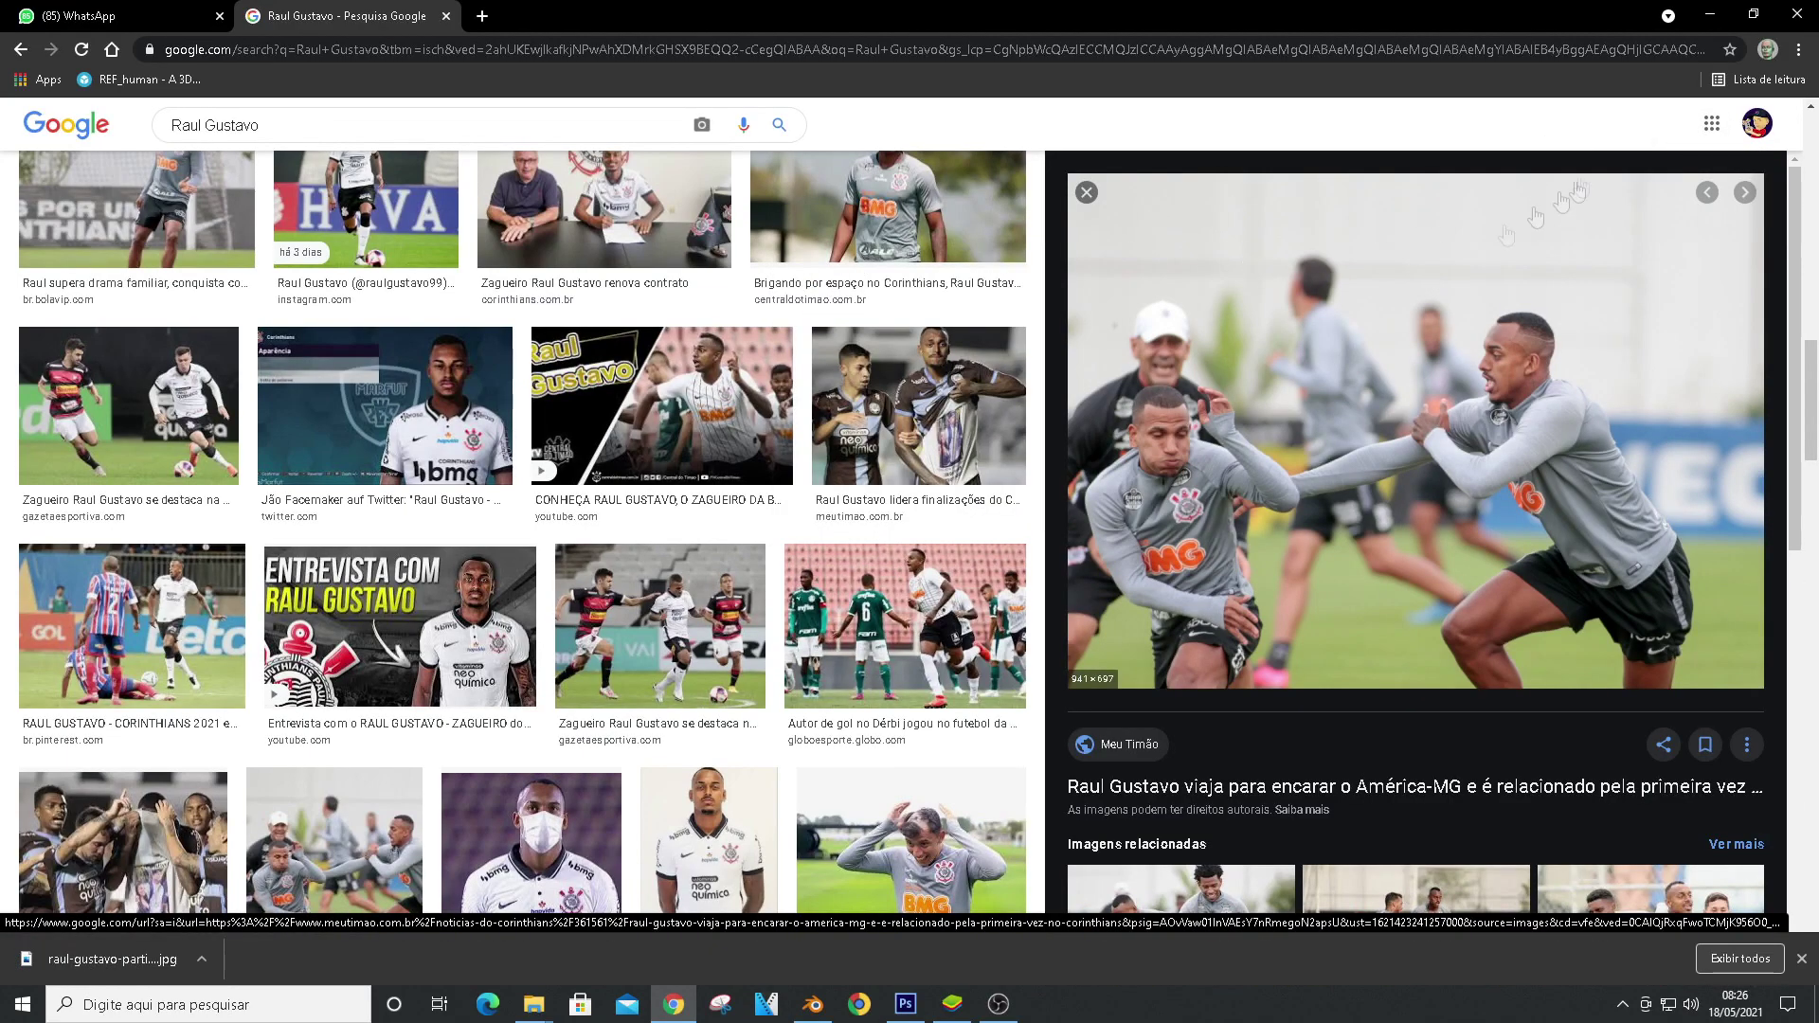
# Switch back to Blender and open the downloaded profile photo in the image editor beside the 3D view
pyautogui.click(1710, 14)
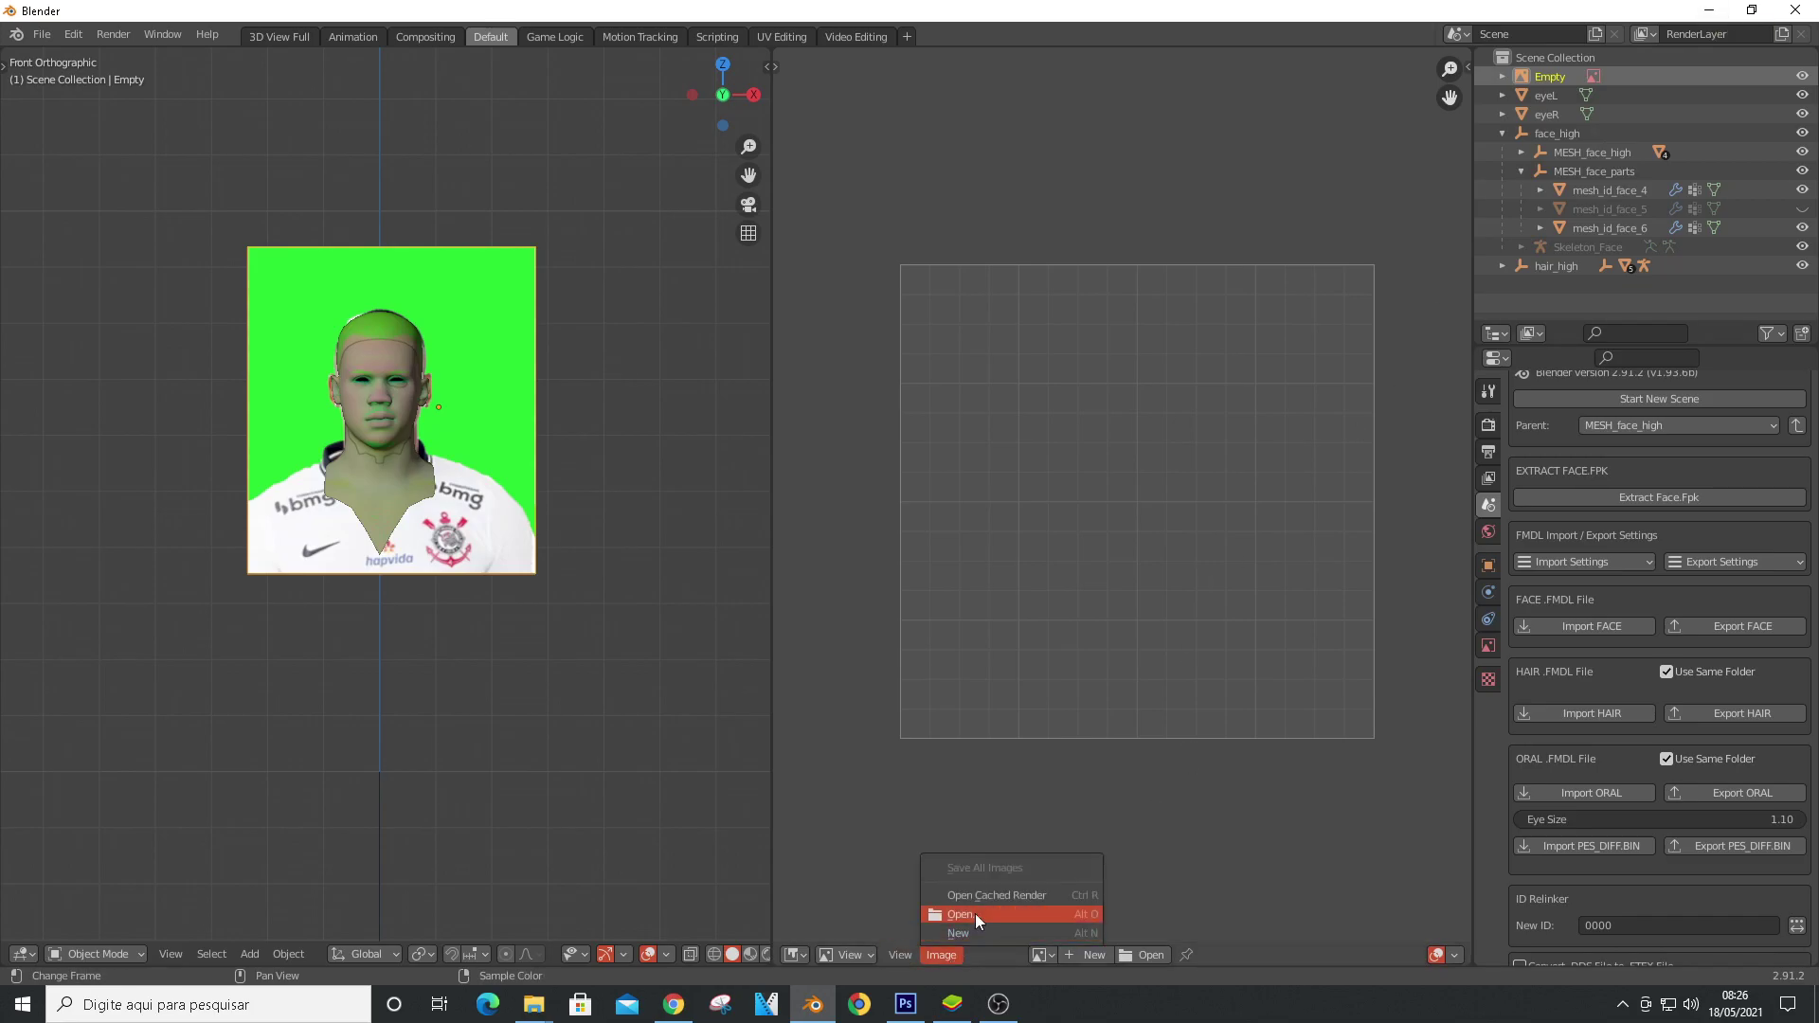
pyautogui.click(975, 914)
pyautogui.click(474, 673)
pyautogui.click(713, 270)
pyautogui.click(713, 271)
pyautogui.doubleClick(1003, 364)
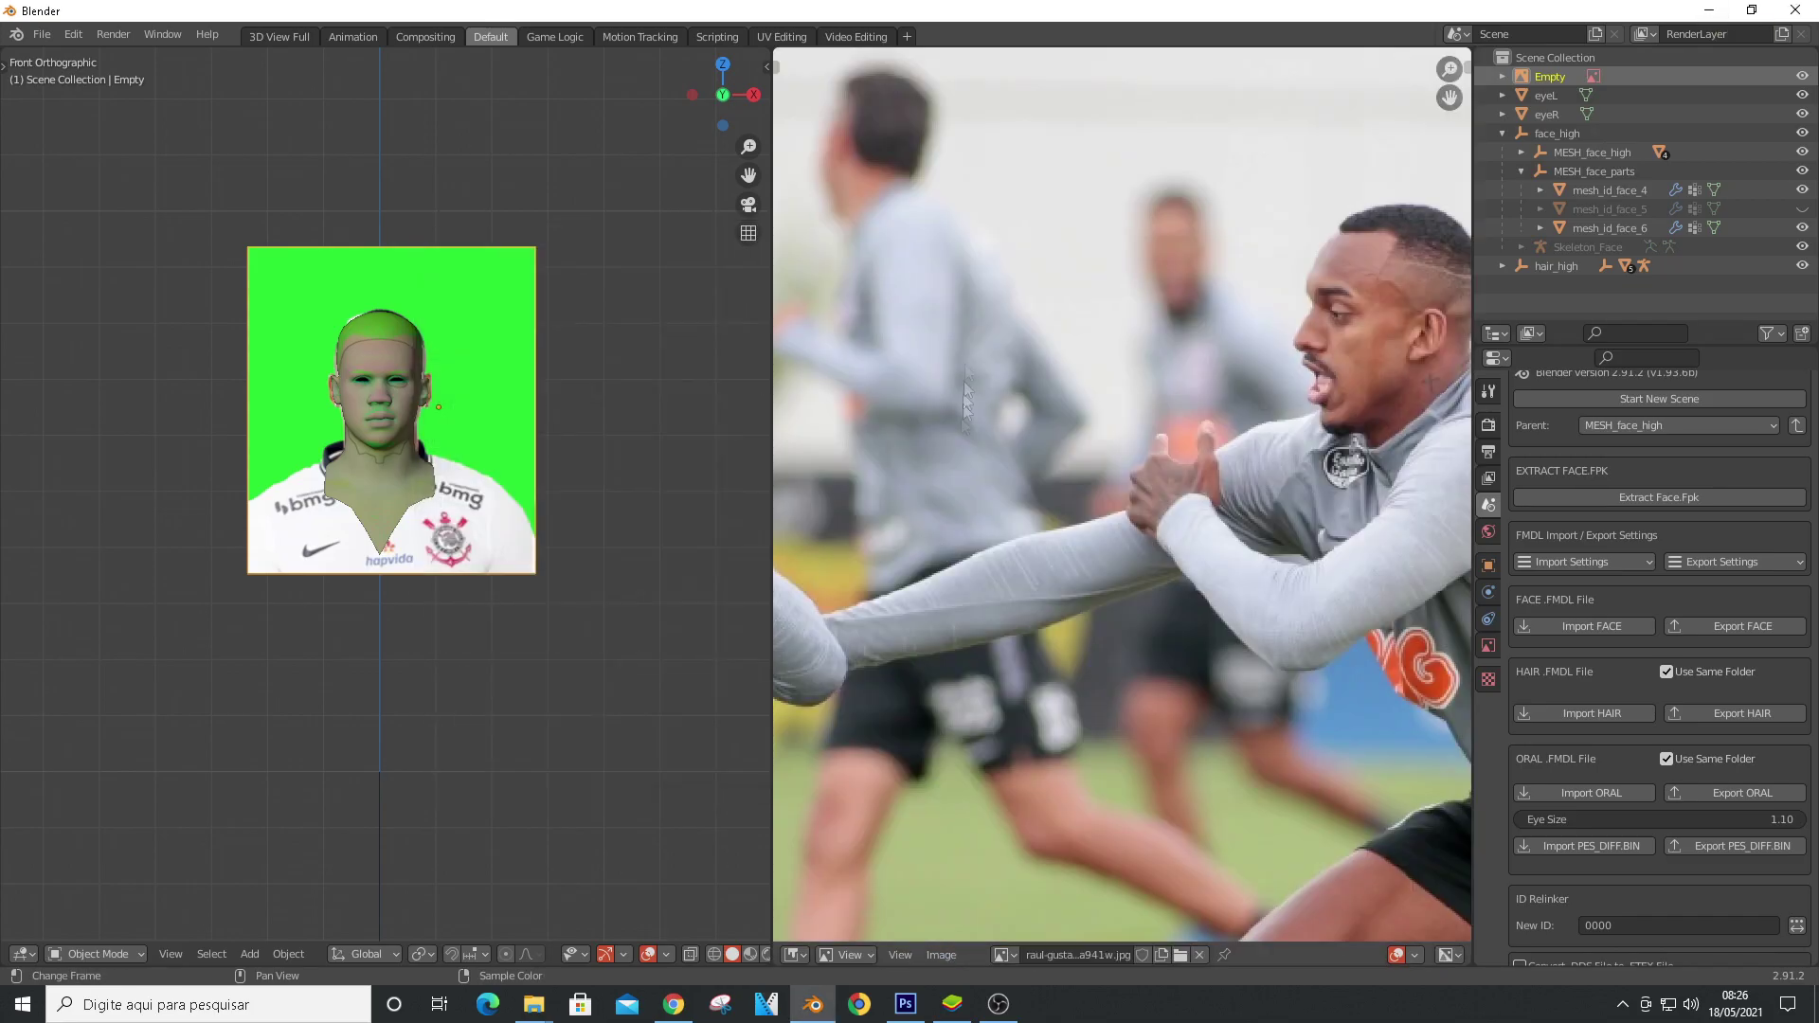
# Set the 3D view to the right side and hide the front reference portrait
pyautogui.scroll(-4, 938, 493)
pyautogui.scroll(1, 417, 397)
pyautogui.press('KP_3')
pyautogui.scroll(4, 331, 368)
pyautogui.click(1801, 75)
pyautogui.scroll(3, 611, 352)
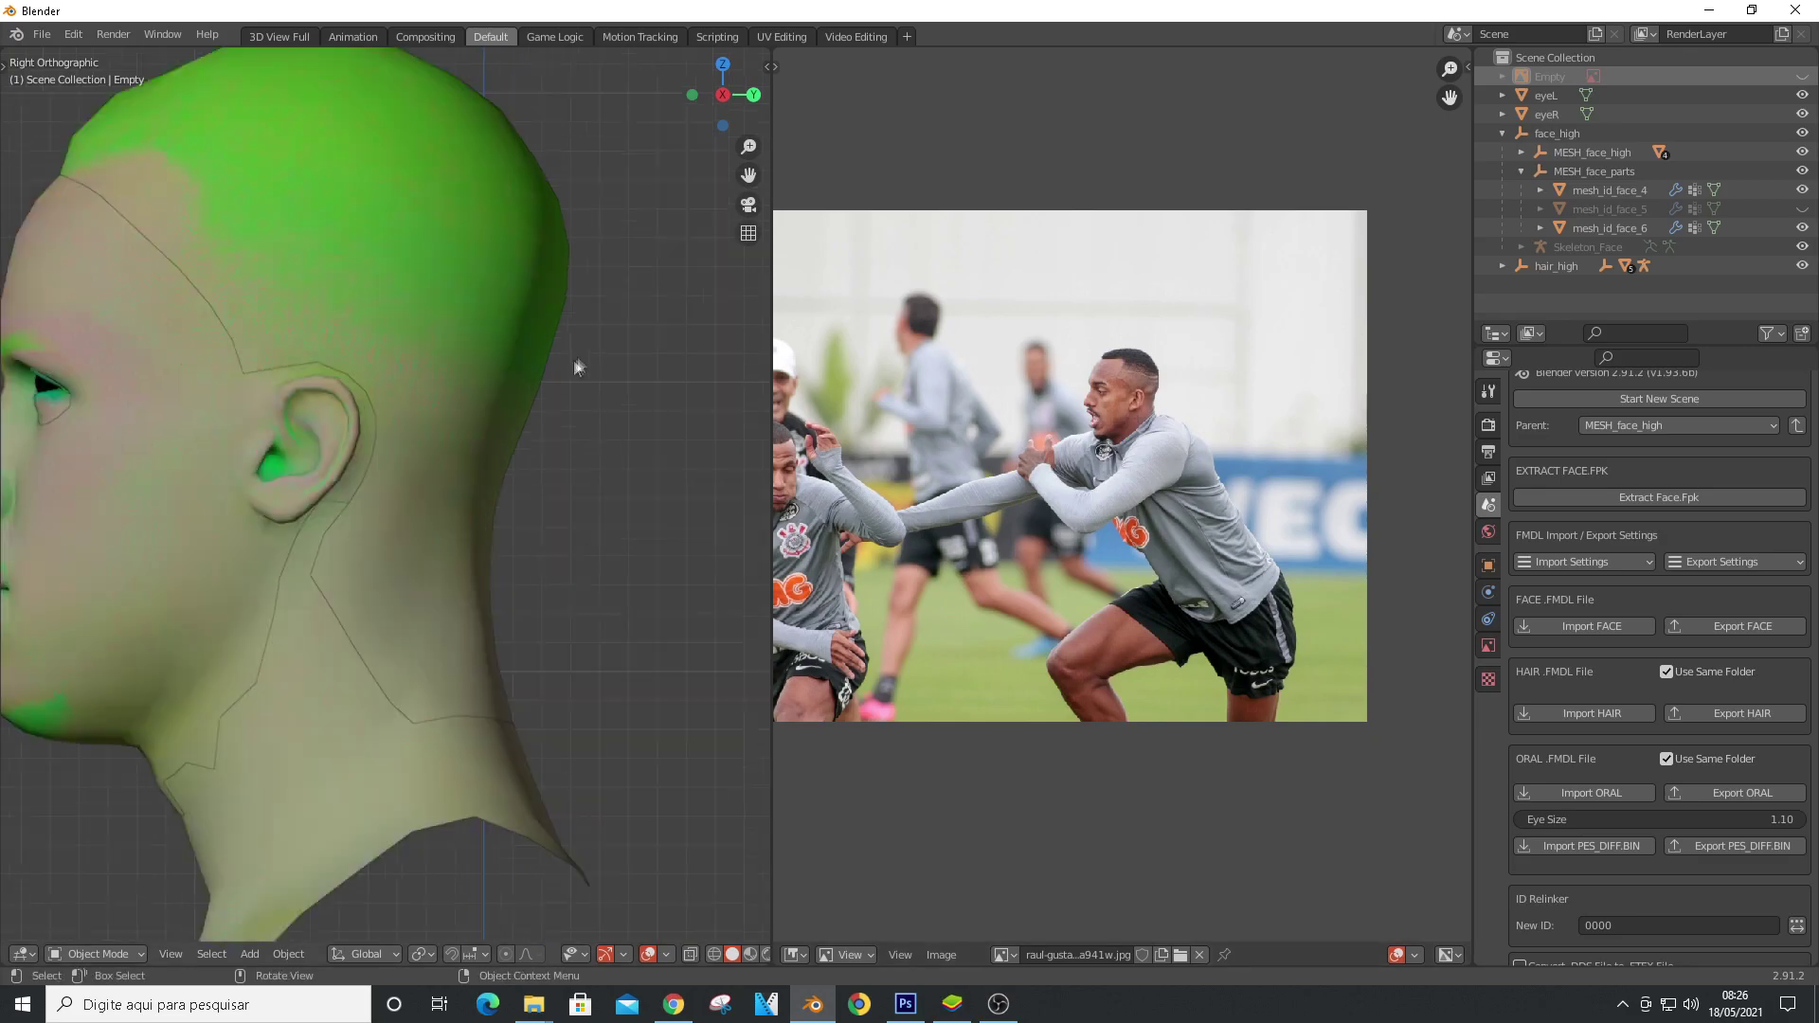
# Edit all head meshes together and nudge the front hair vertices down with proportional editing at size 0.04
pyautogui.scroll(-4, 575, 362)
pyautogui.press('a')
pyautogui.press('Tab')
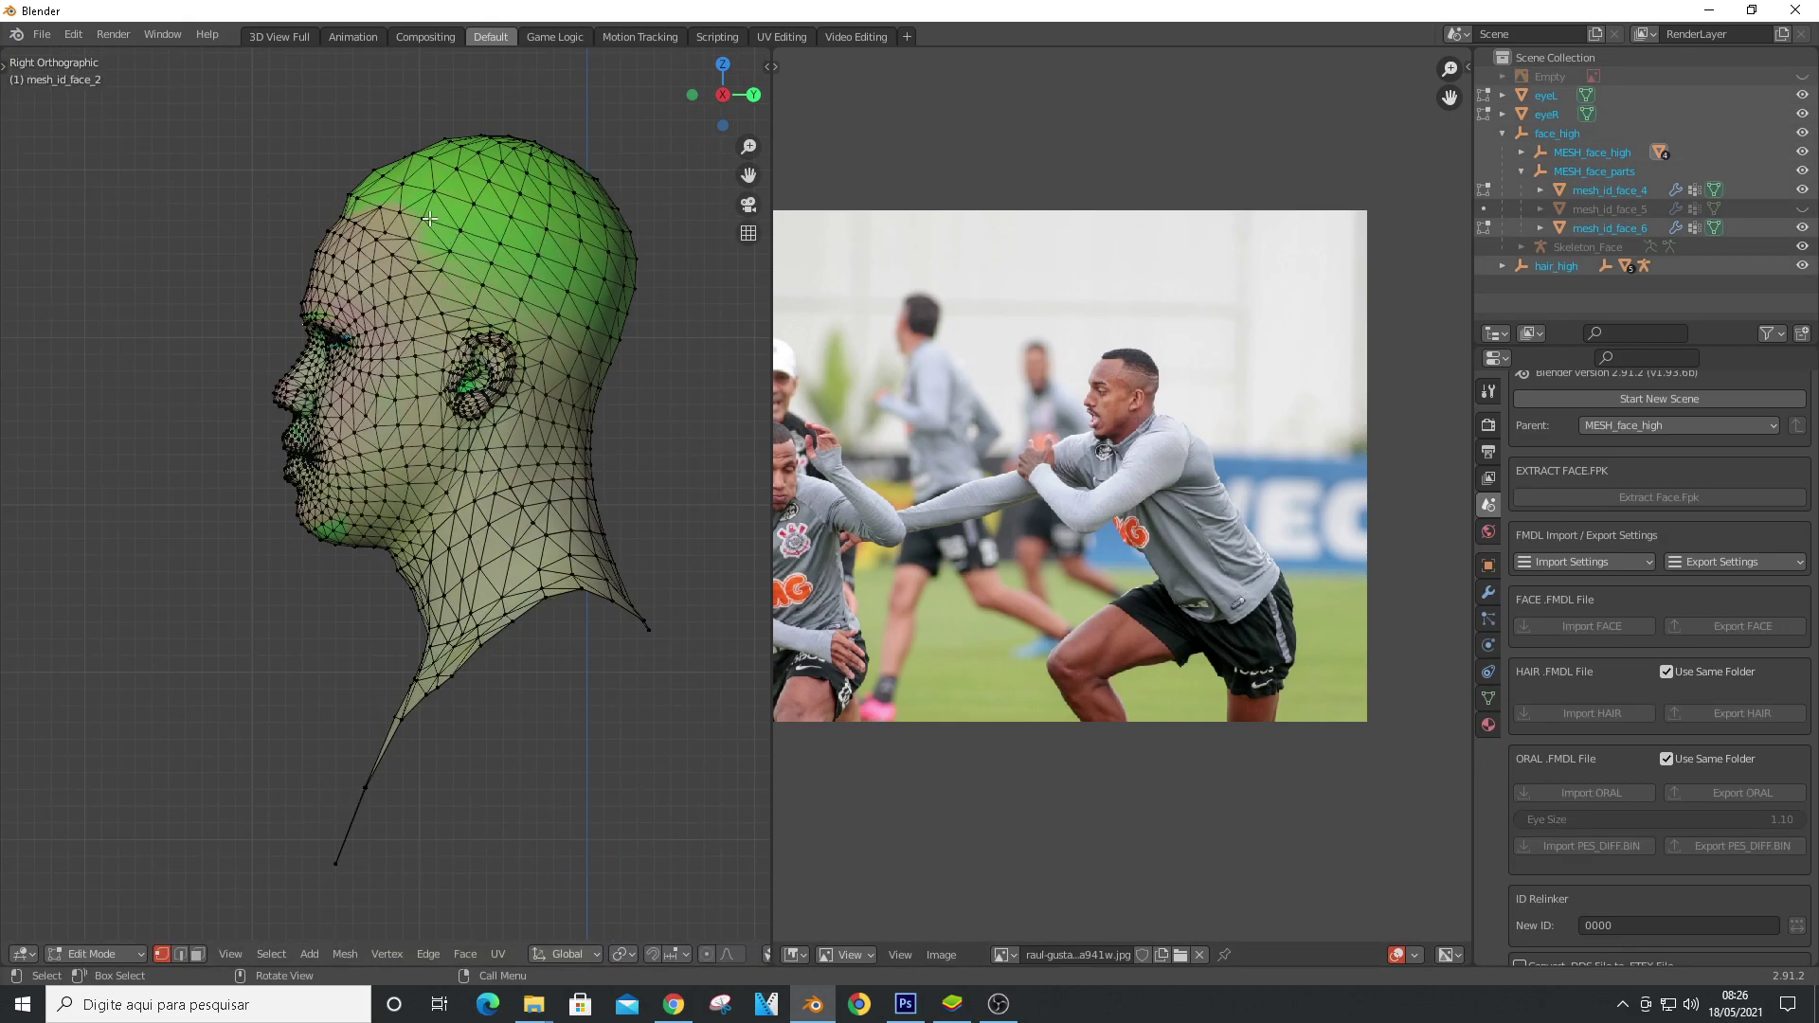
pyautogui.scroll(5, 275, 170)
pyautogui.scroll(-5, 474, 473)
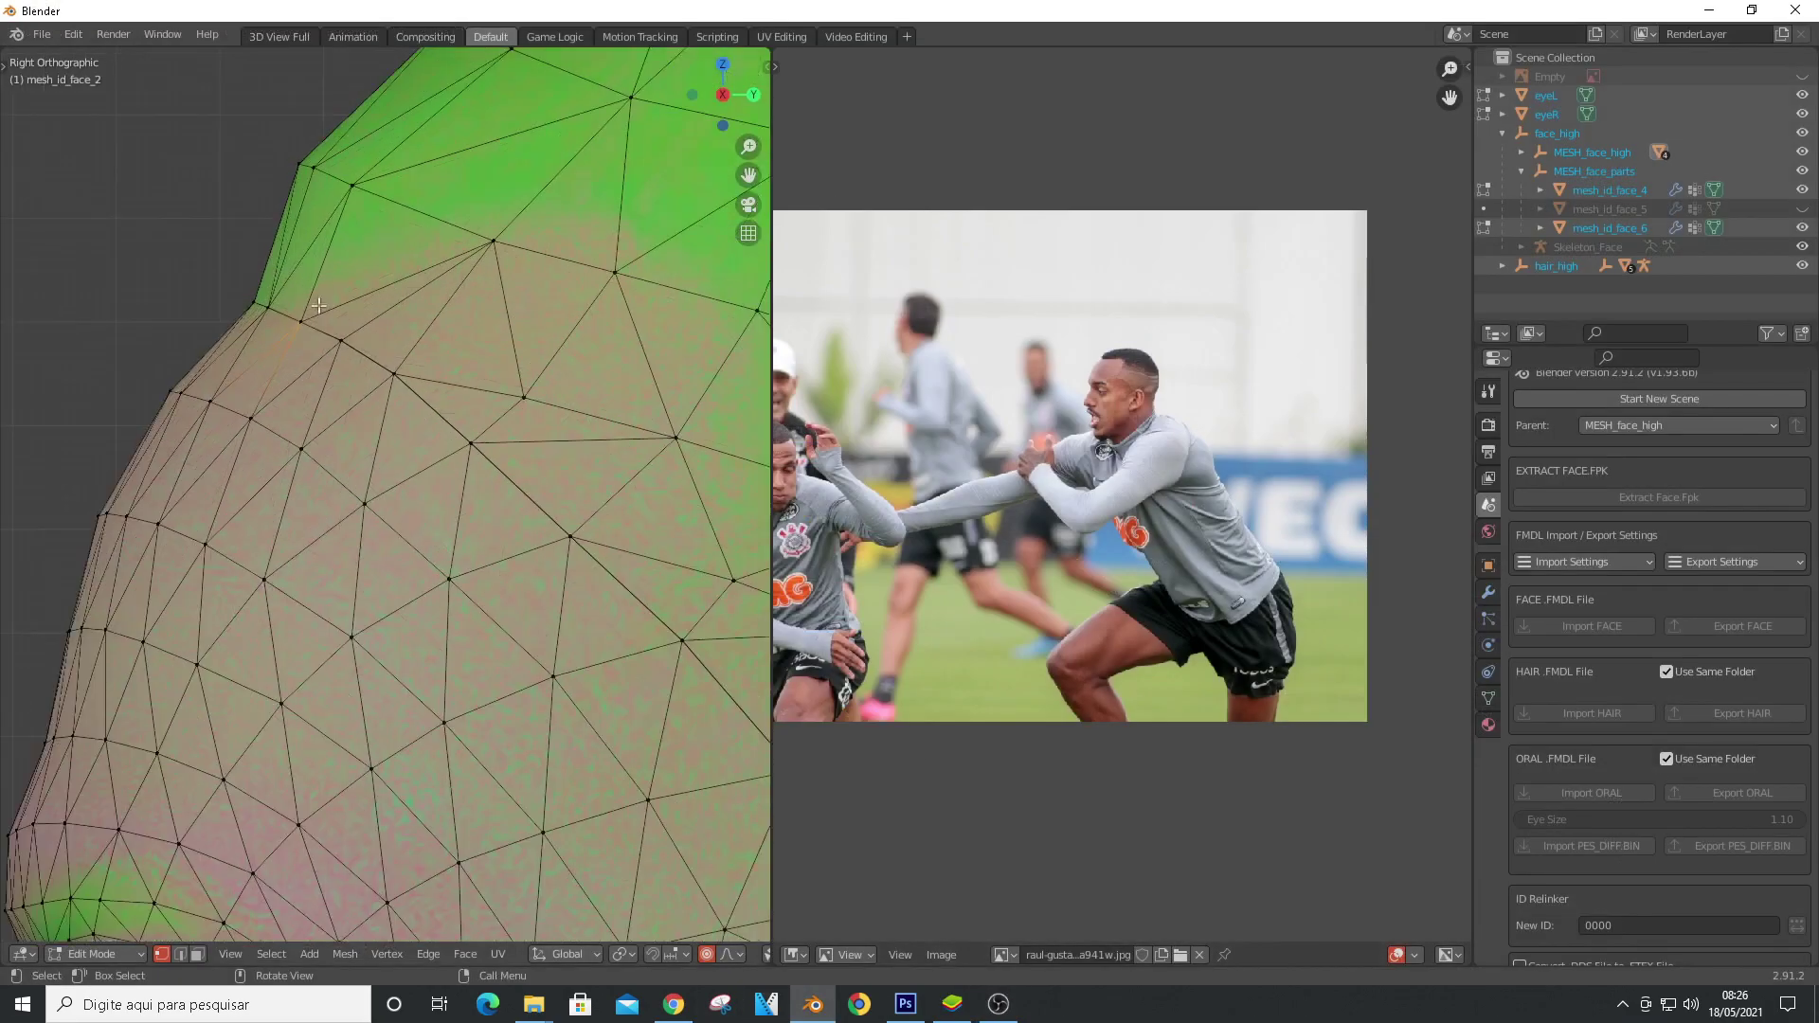
pyautogui.press('g')
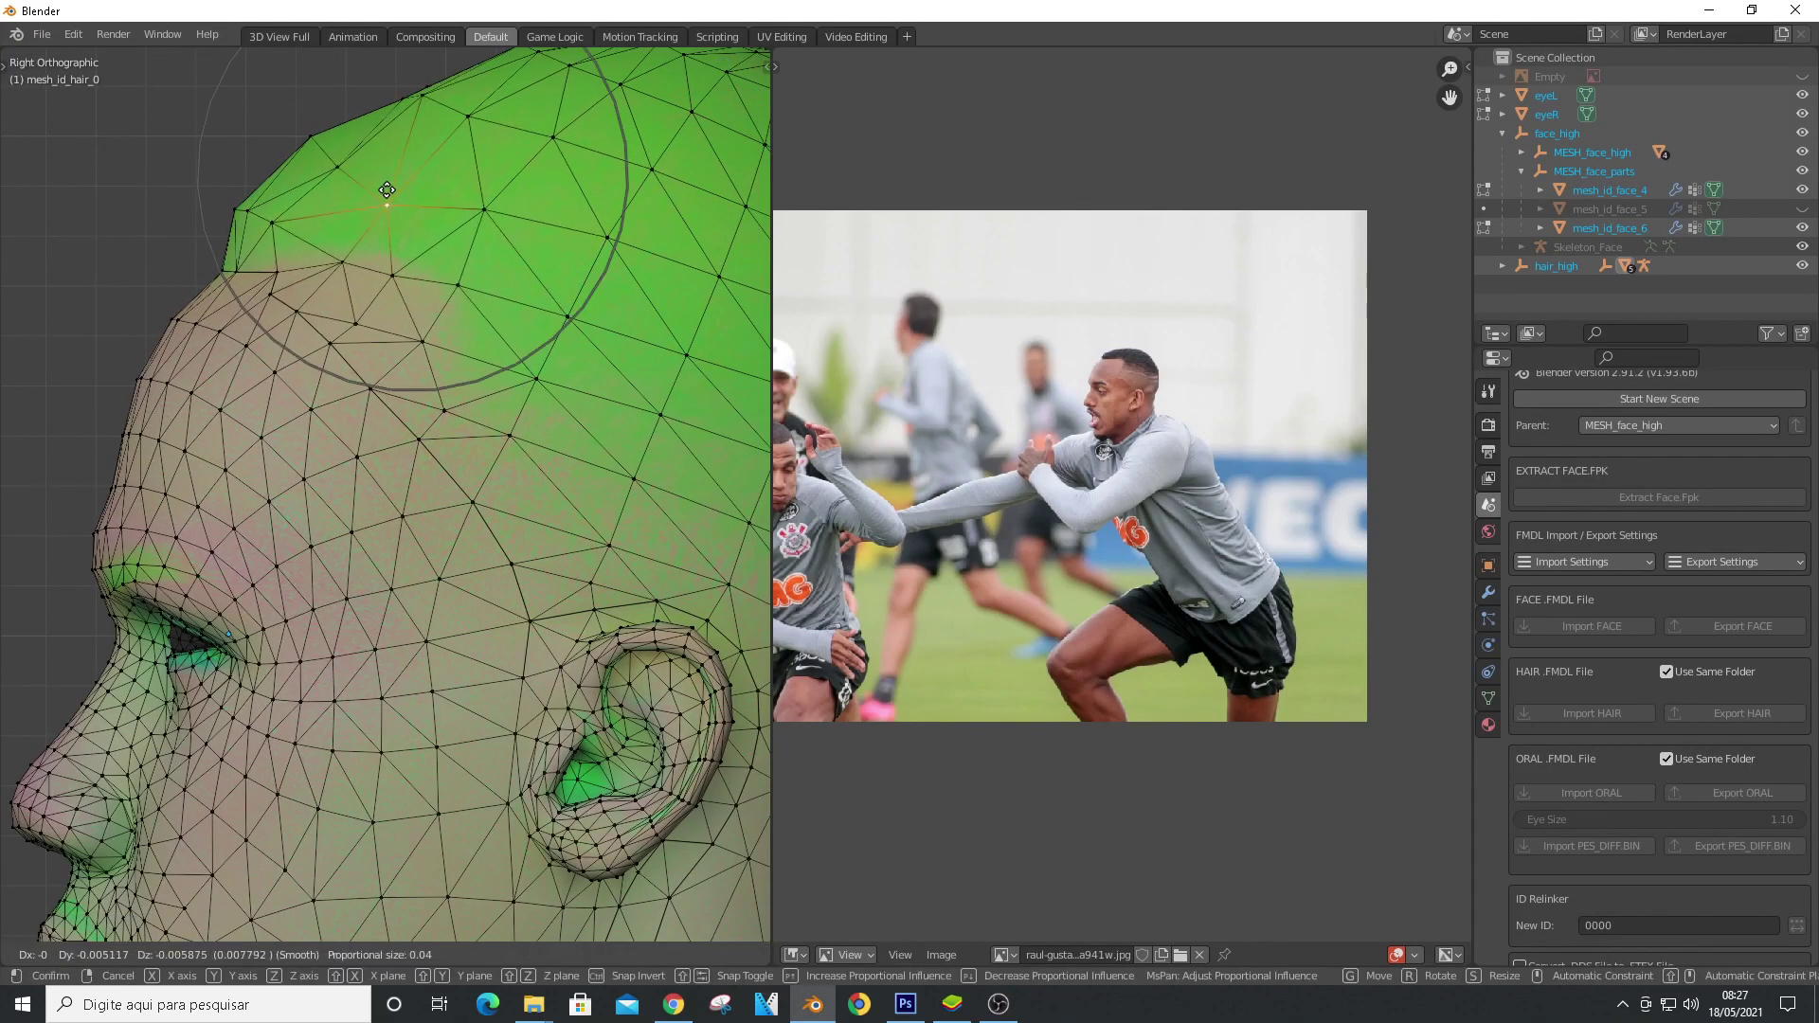
pyautogui.click(387, 191)
pyautogui.click(342, 262)
pyautogui.press('g')
pyautogui.click(357, 264)
# Adjust the brow area and the upper back of the skull with proportional moves, using size 0.07 at the back
pyautogui.scroll(-1, 357, 284)
pyautogui.keyDown('shift'); pyautogui.moveTo(86, 606); pyautogui.dragTo(244, 405, button='middle'); pyautogui.keyUp('shift')
pyautogui.scroll(1, 243, 405)
pyautogui.hotkey('alt', 'z')
pyautogui.hotkey('alt', 'z')
pyautogui.click(245, 402)
pyautogui.press('g')
pyautogui.click(244, 386)
pyautogui.scroll(2, 243, 386)
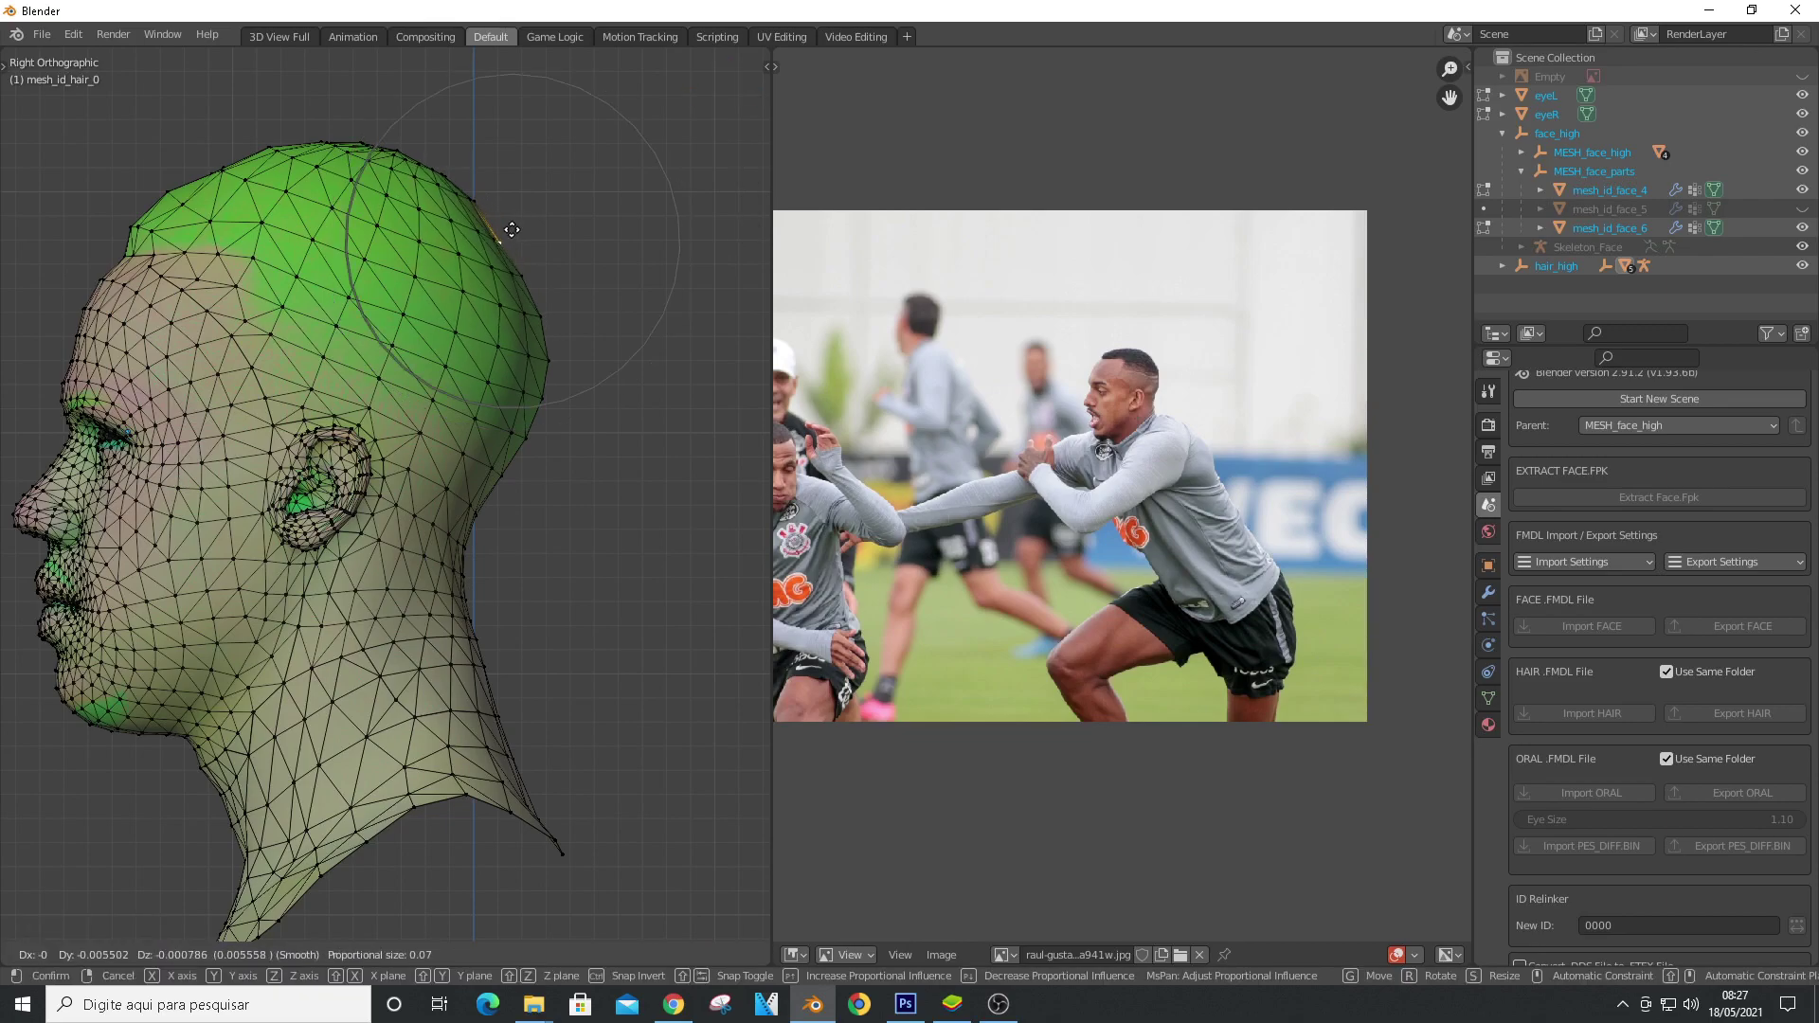
# Move the throat vertices under the chin backward to reshape the chin-to-neck line
pyautogui.scroll(2, 159, 696)
pyautogui.click(199, 756)
pyautogui.press('g')
pyautogui.click(236, 751)
pyautogui.scroll(-3, 256, 692)
pyautogui.scroll(3, 135, 691)
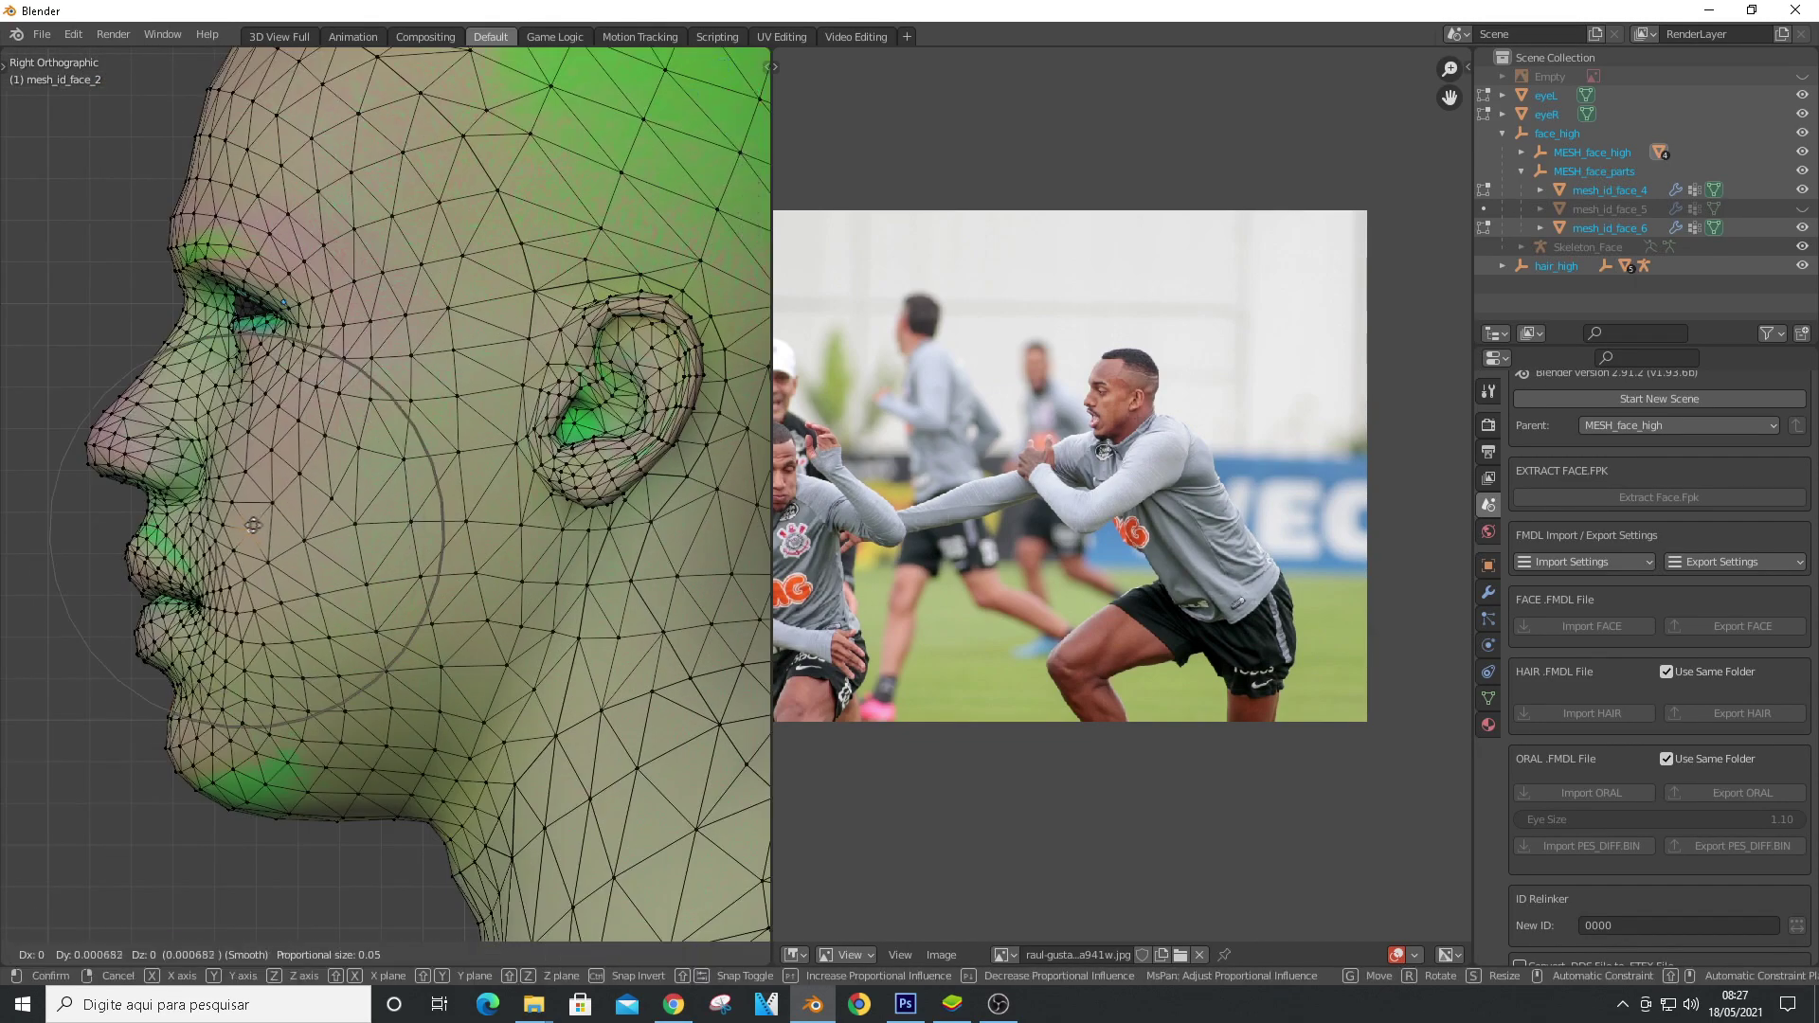
# Reshape the cheek beside the mouth with proportional moves at size 0.05
pyautogui.click(303, 560)
pyautogui.scroll(1, 275, 492)
pyautogui.press('g')
pyautogui.click(304, 592)
pyautogui.scroll(-1, 265, 474)
# Pull the nose bridge outward and slightly down with a proportional move at size 0.04
pyautogui.scroll(4, 175, 331)
pyautogui.click(180, 367)
pyautogui.press('g')
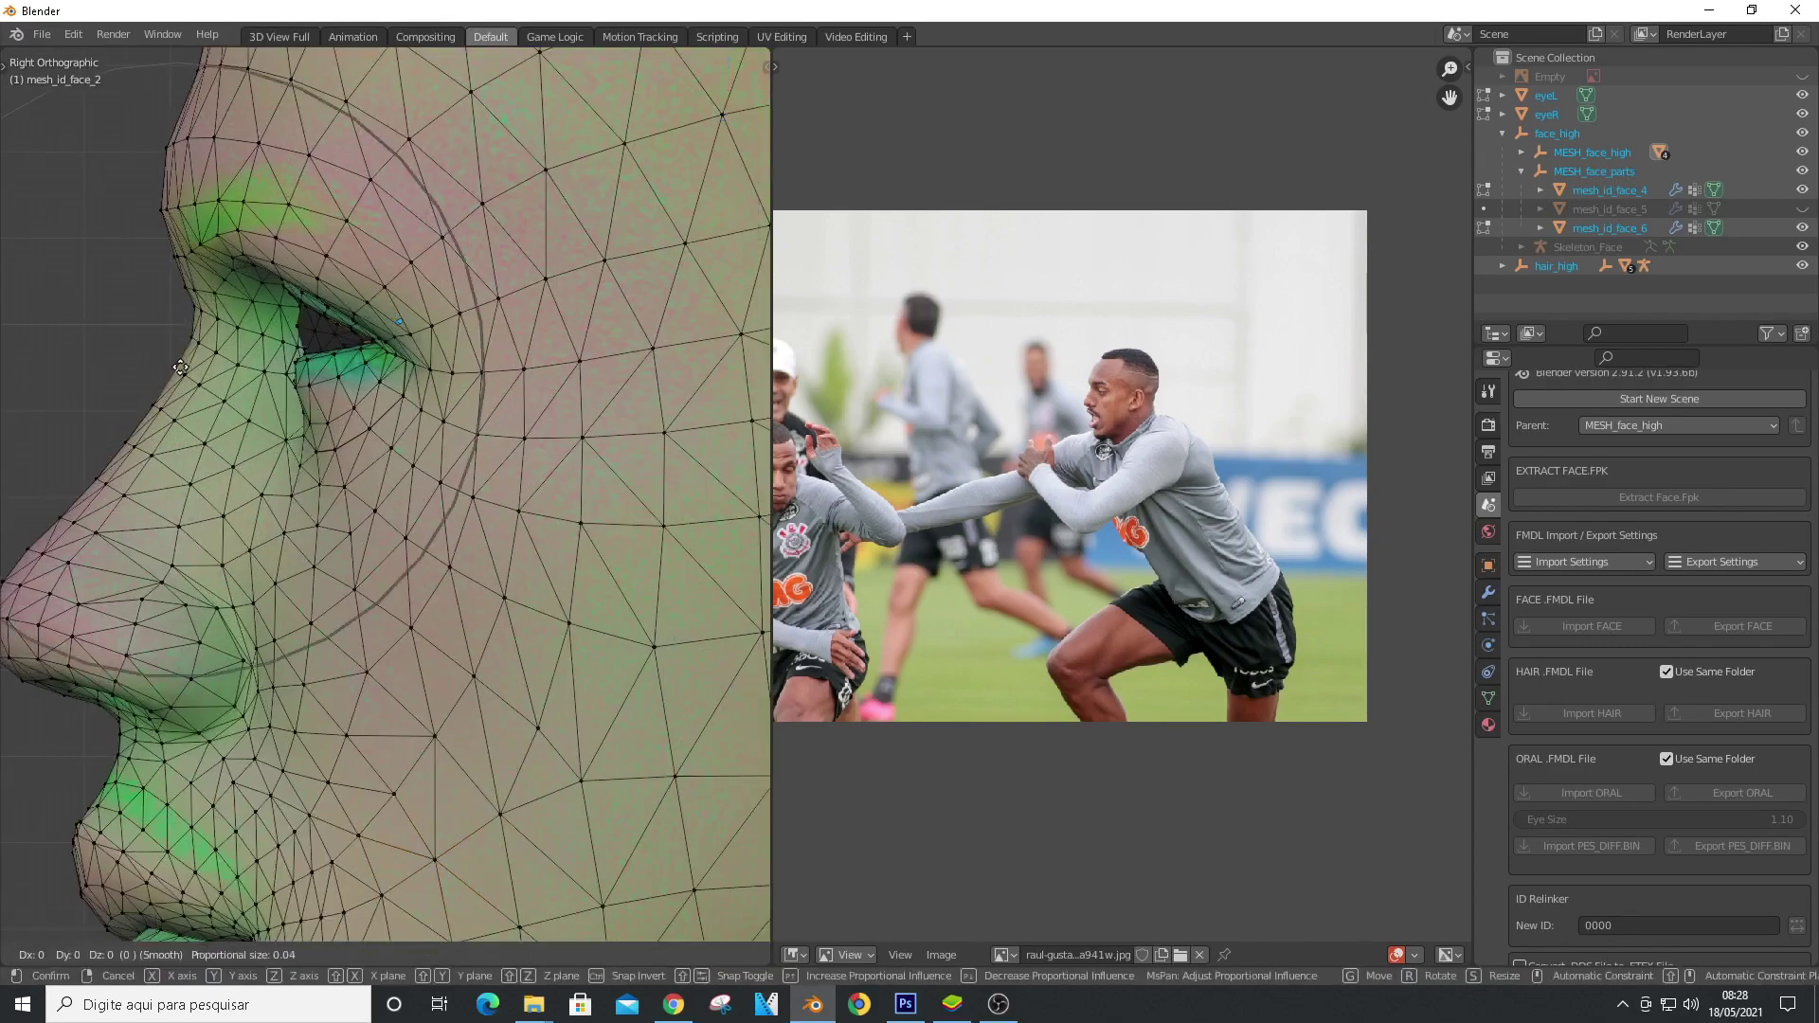
pyautogui.click(143, 404)
pyautogui.scroll(-7, 144, 404)
# Reshape the upper forehead's profile by moving its front vertices
pyautogui.scroll(6, 227, 350)
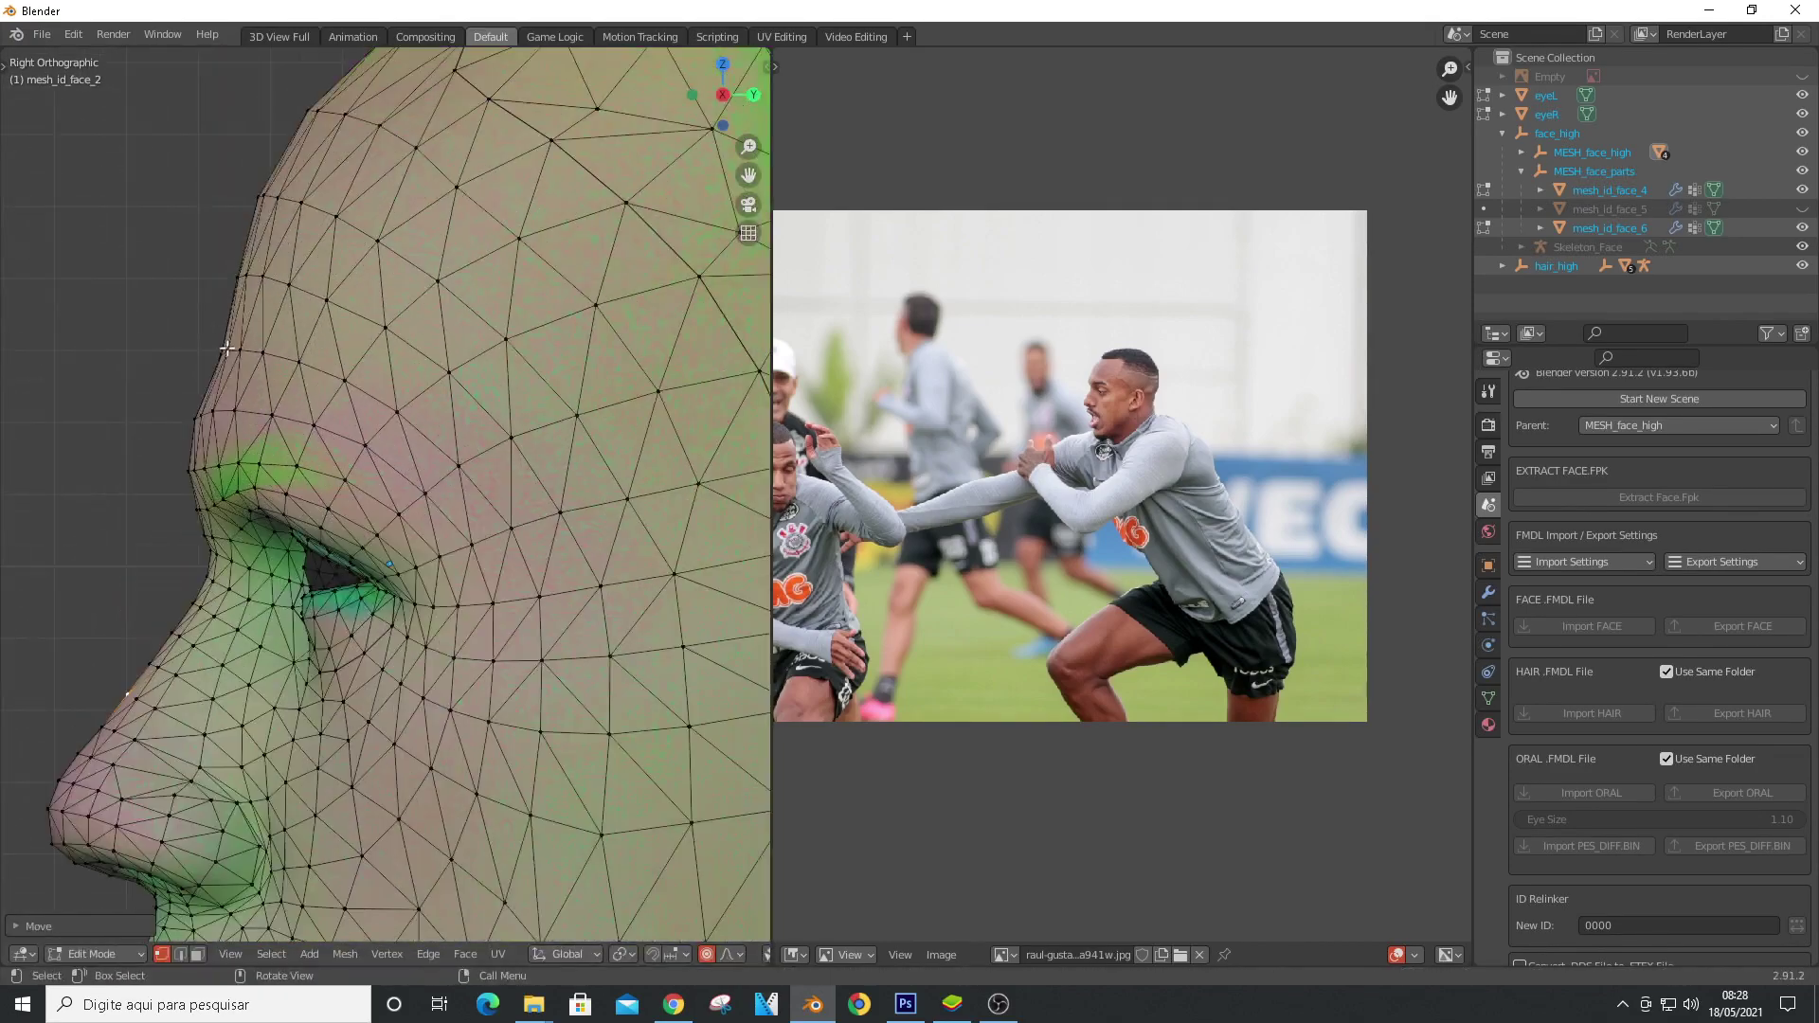
pyautogui.click(295, 205)
pyautogui.scroll(-2, 331, 175)
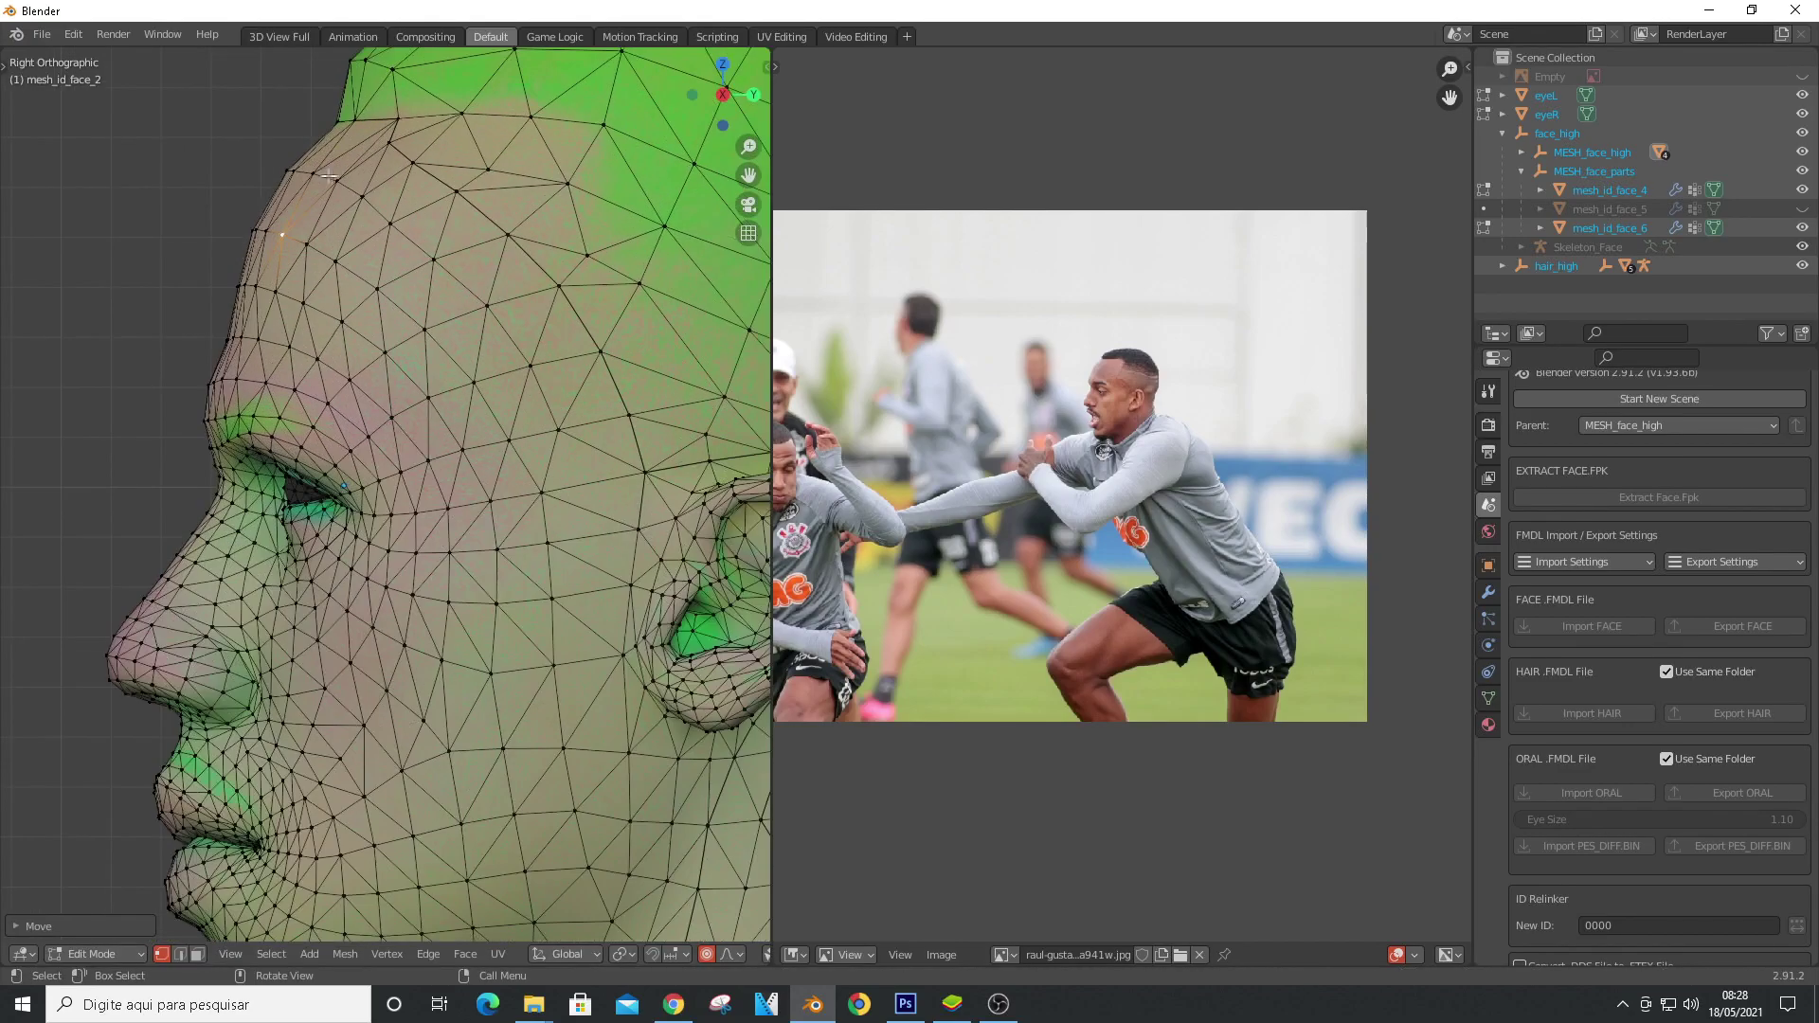
pyautogui.click(254, 232)
pyautogui.scroll(-4, 254, 232)
pyautogui.scroll(7, 533, 483)
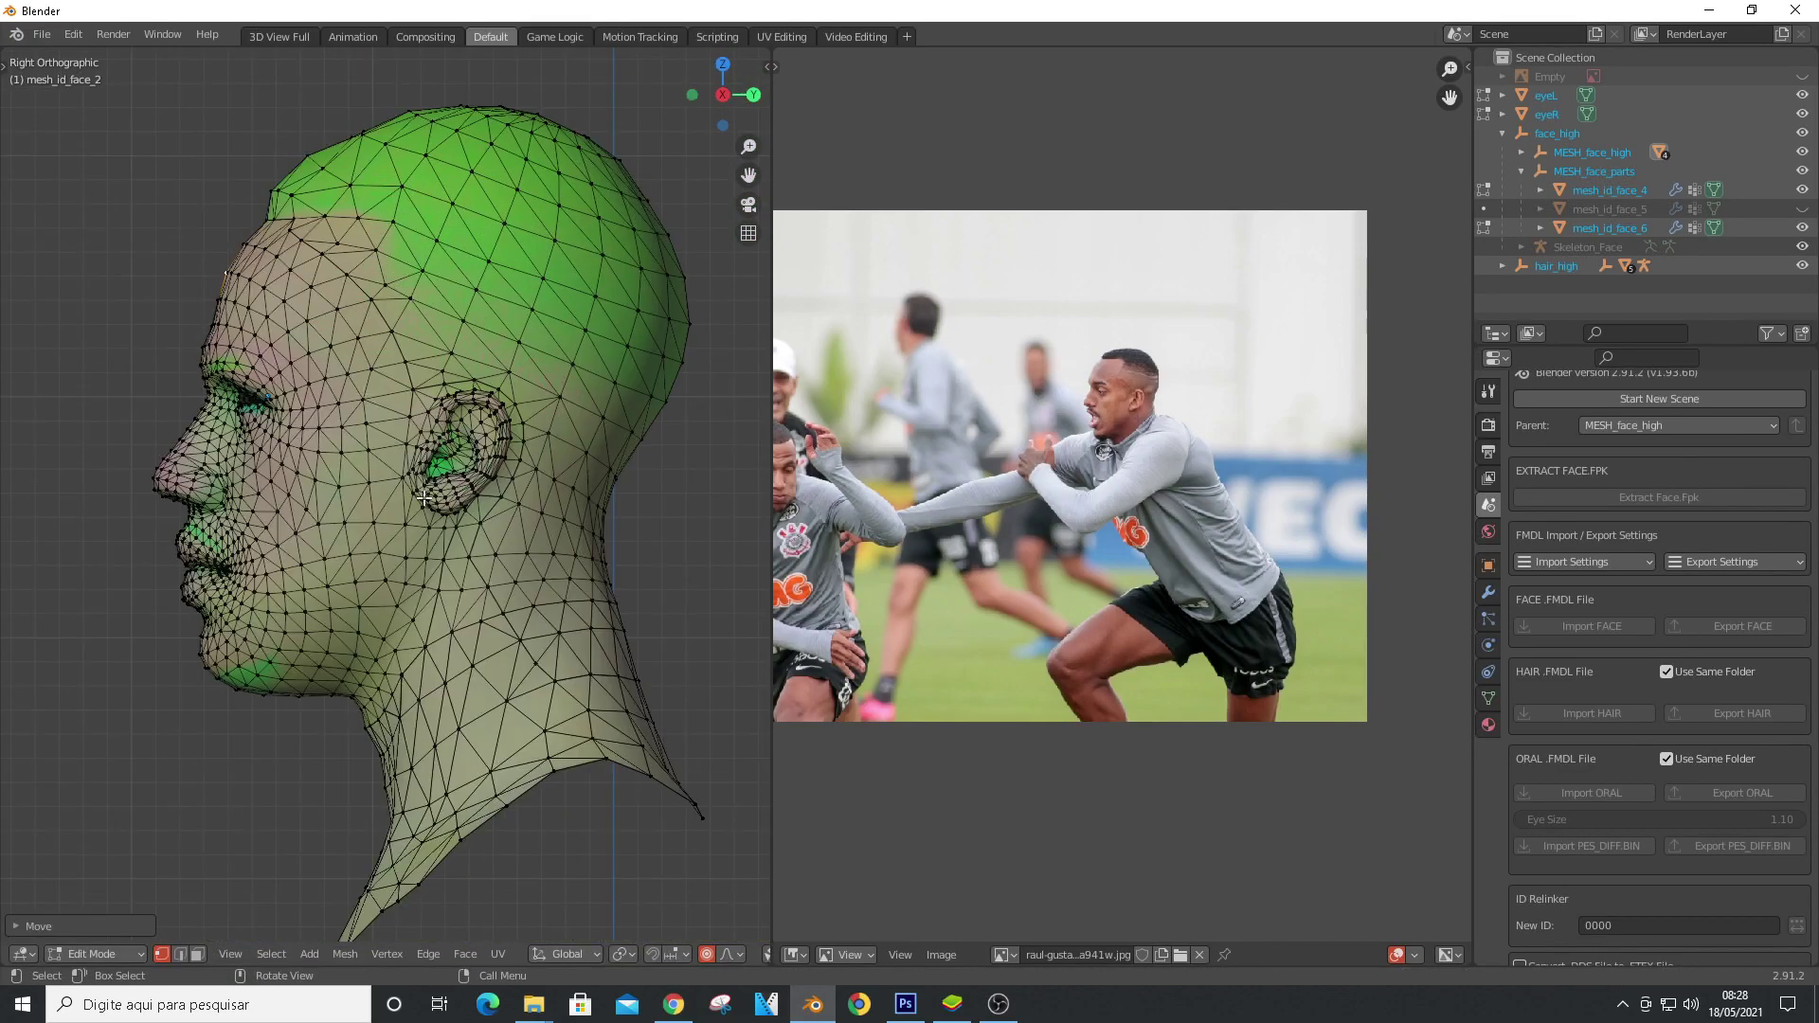
# Smooth the top front contour of the hair mesh by moving its vertices
pyautogui.scroll(-6, 534, 483)
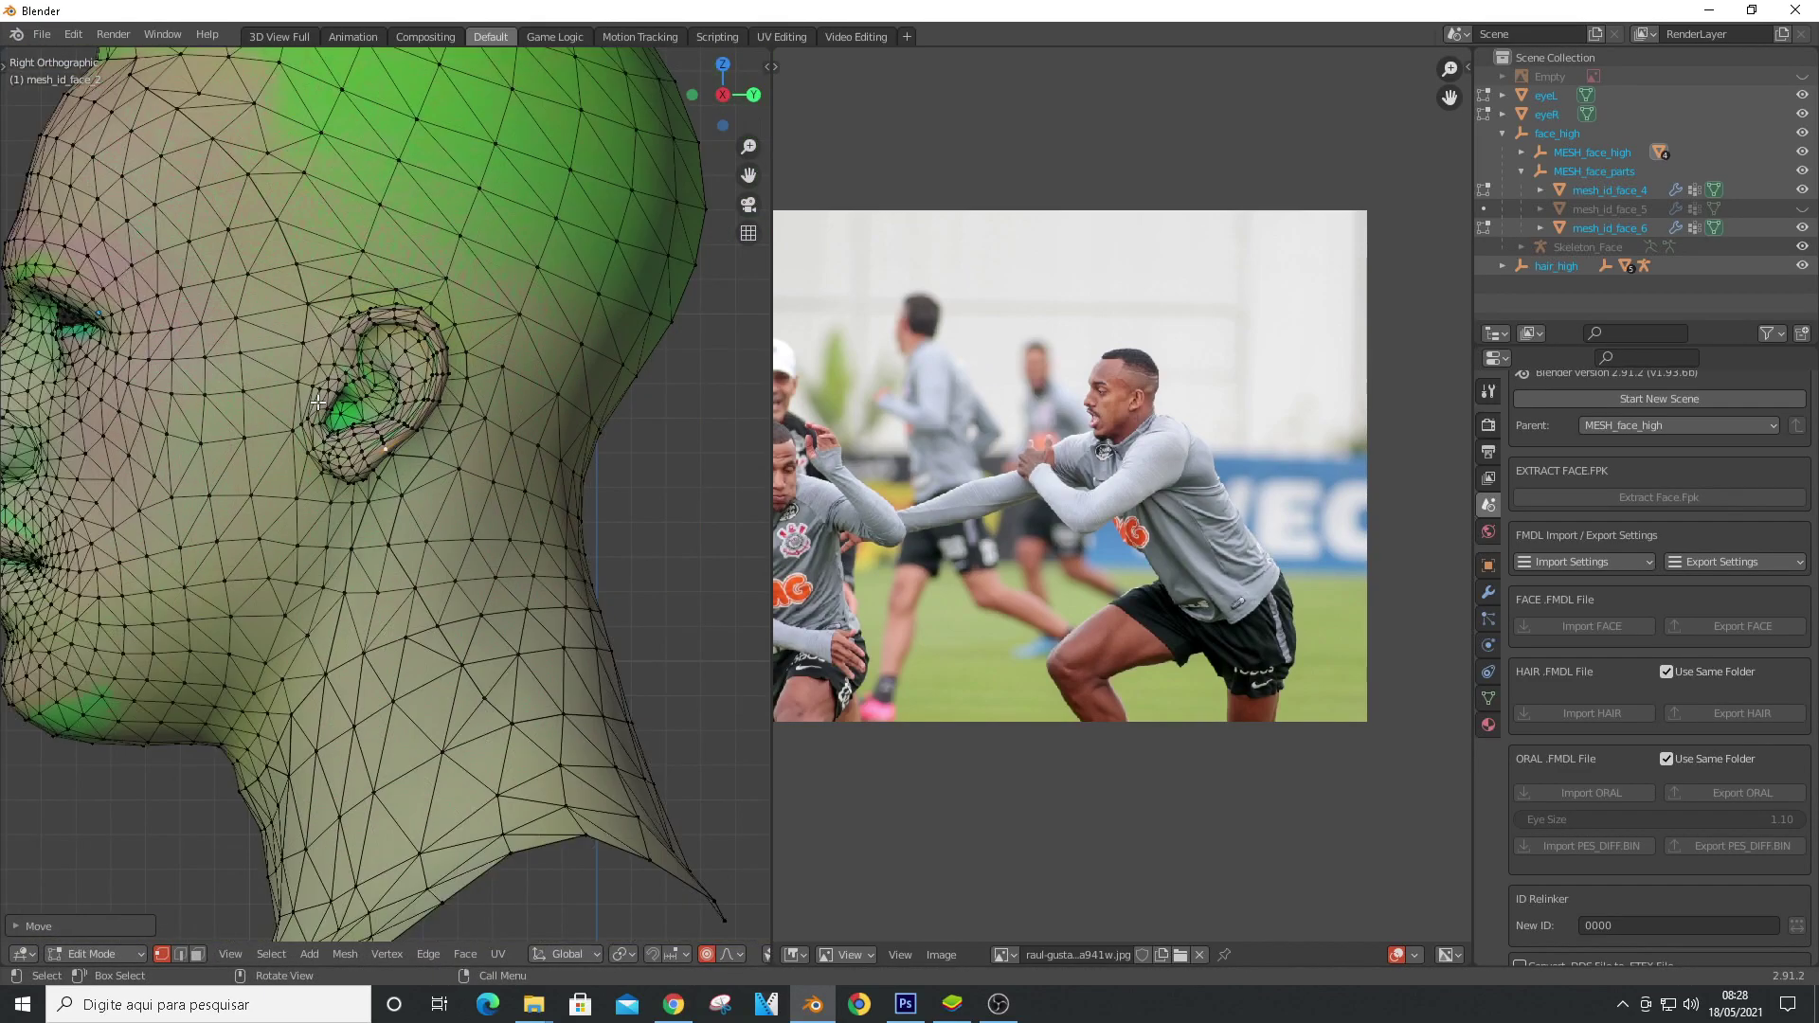
pyautogui.scroll(4, 240, 231)
pyautogui.click(263, 126)
pyautogui.press('g')
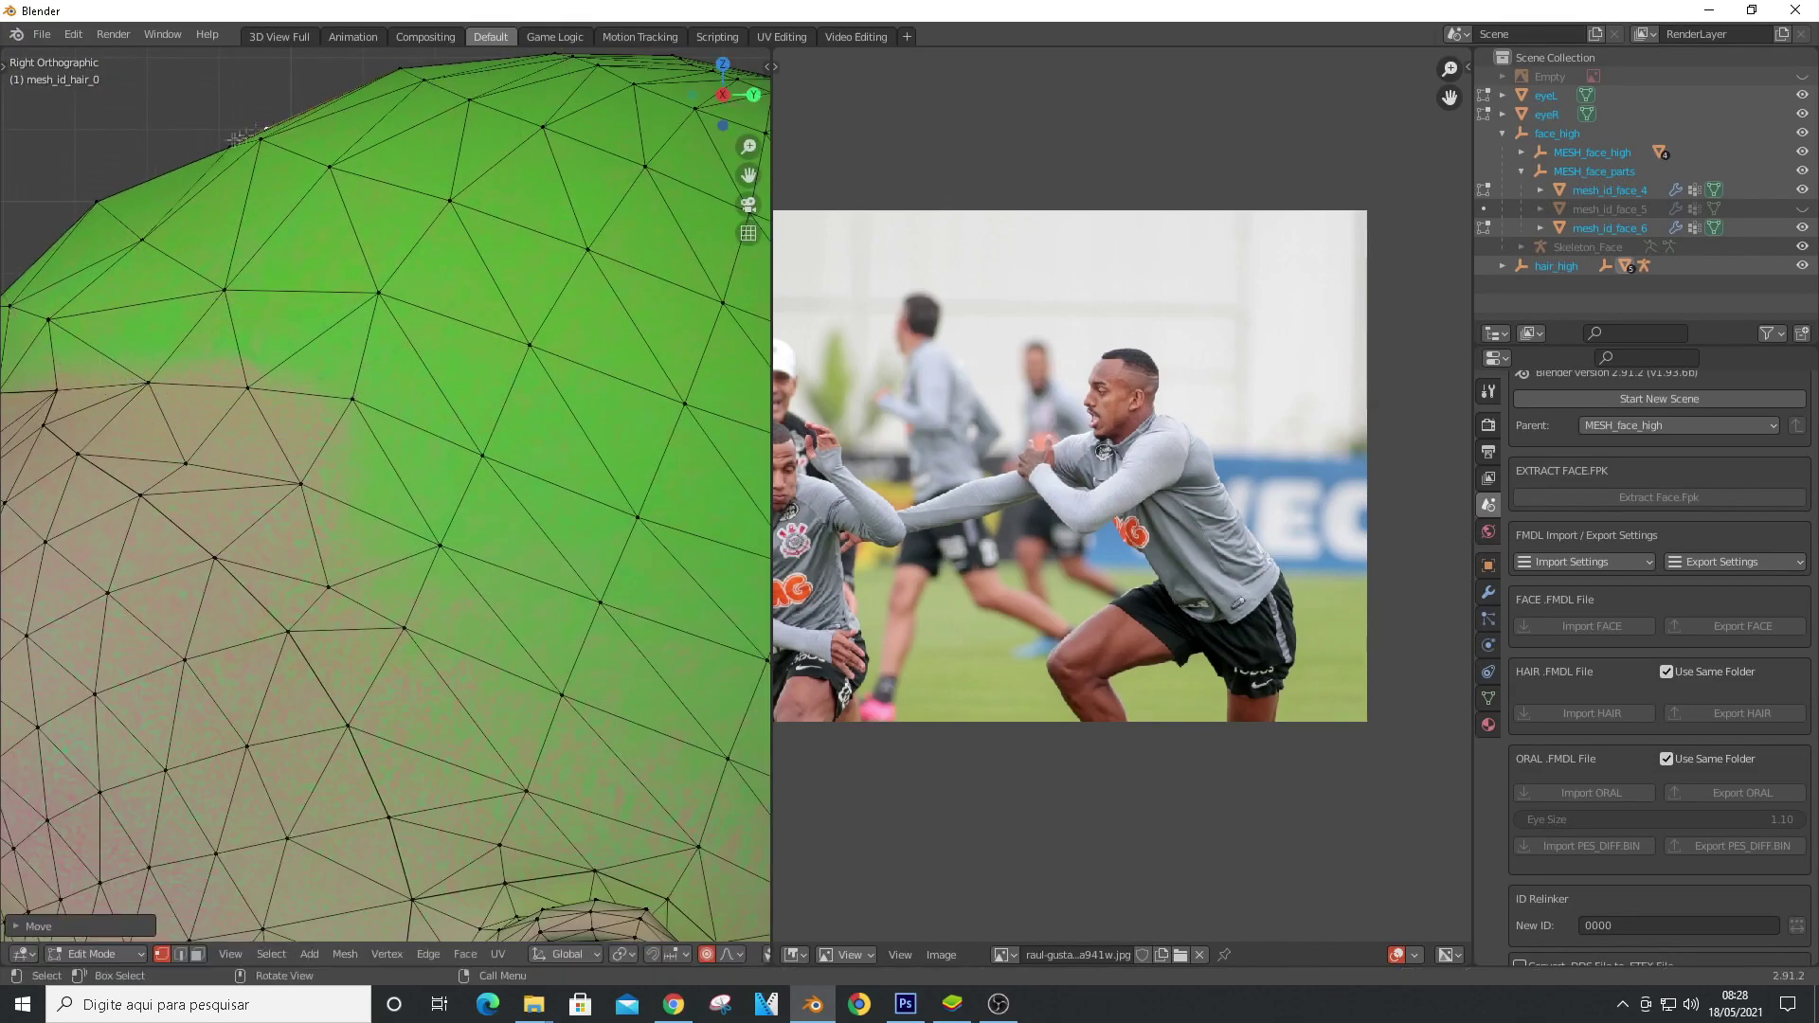
pyautogui.scroll(-3, 242, 137)
pyautogui.press('g')
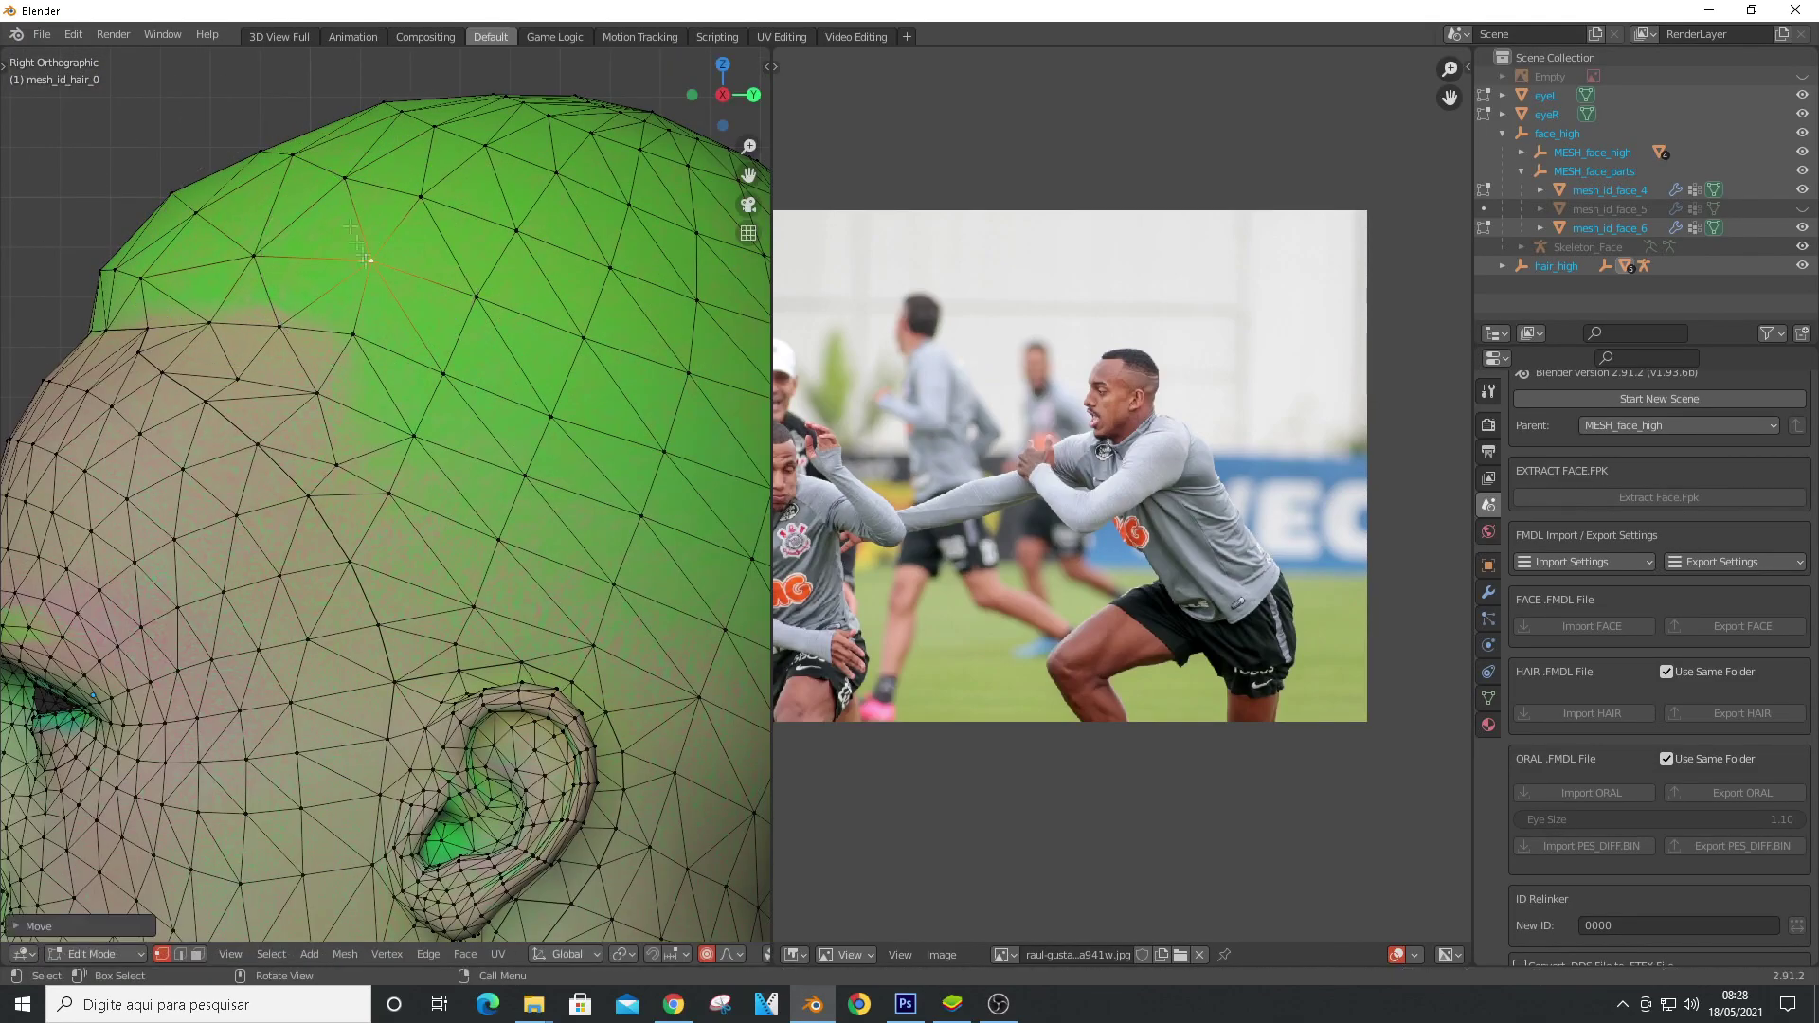
pyautogui.click(169, 195)
# Adjust the hairline above the temple on the opposite side of the head
pyautogui.scroll(-5, 360, 204)
pyautogui.moveTo(246, 216); pyautogui.dragTo(620, 234, button='middle')
pyautogui.scroll(-4, 450, 237)
pyautogui.scroll(7, 427, 222)
pyautogui.click(430, 235)
pyautogui.scroll(-4, 606, 341)
pyautogui.scroll(7, 620, 352)
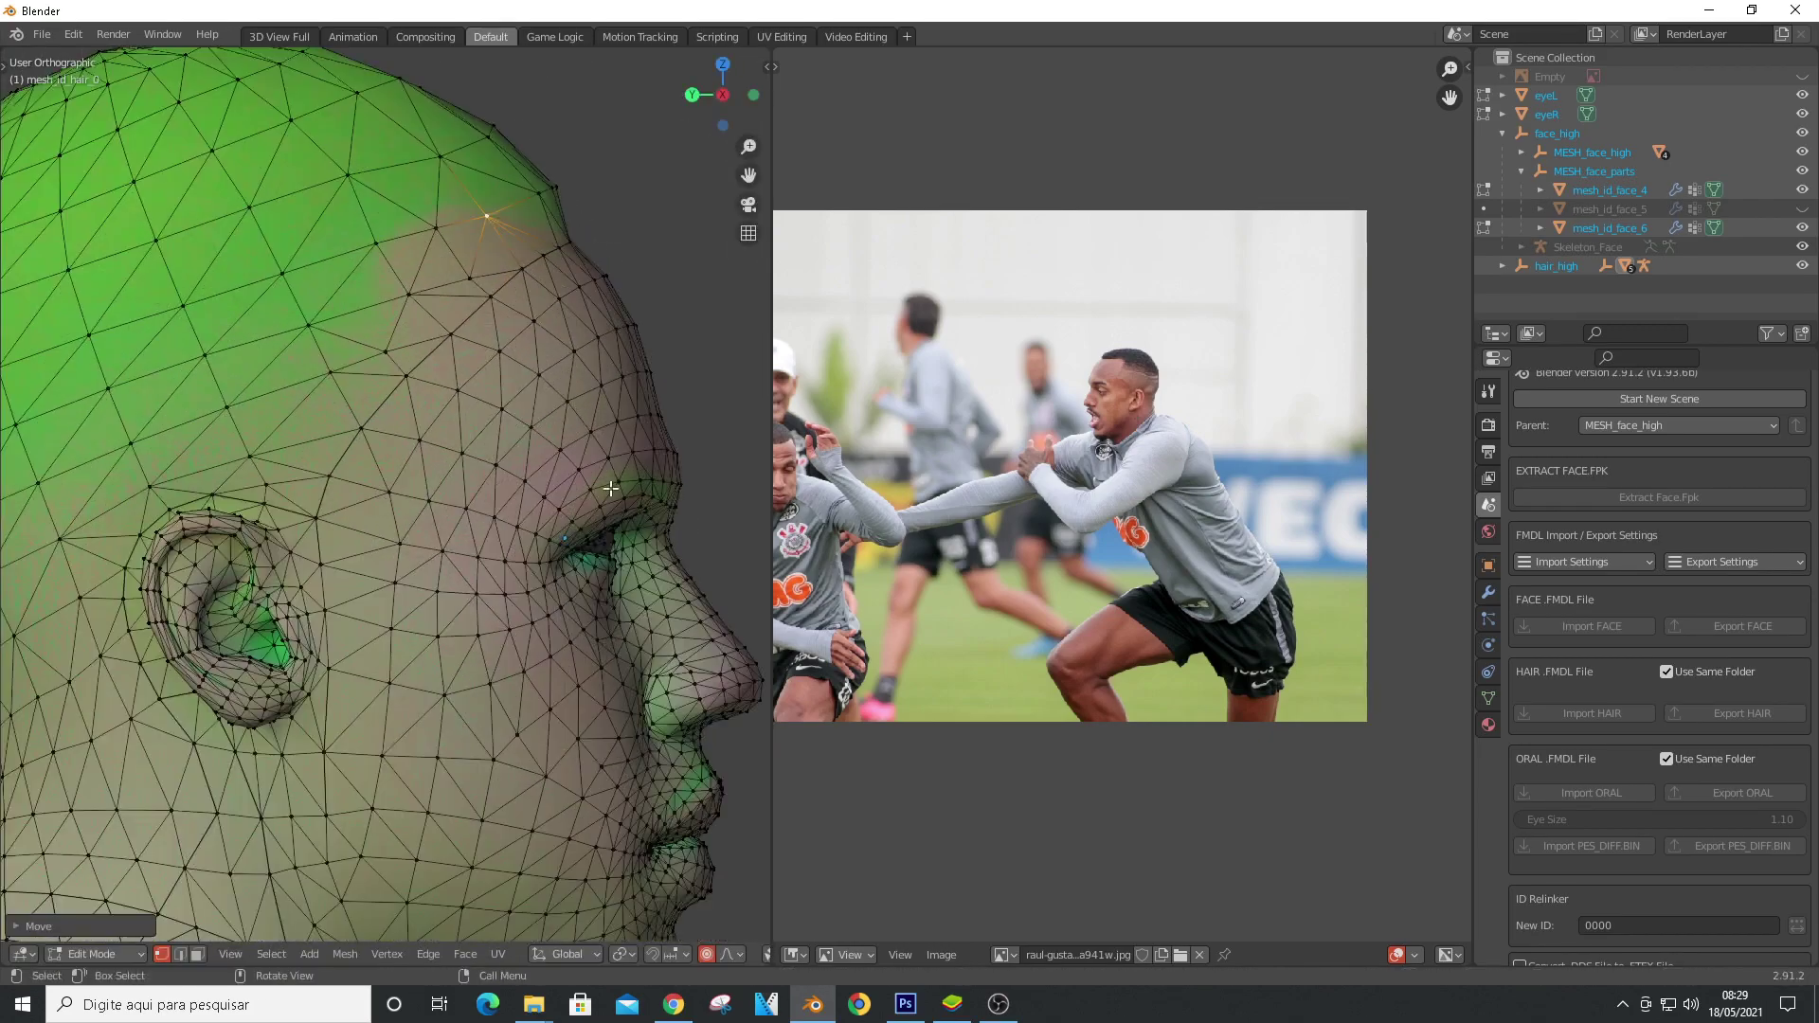
# Reshape the nose from the opposite side with a proportional move at size 0.02
pyautogui.scroll(-8, 631, 361)
pyautogui.scroll(-2, 630, 361)
pyautogui.scroll(8, 635, 441)
pyautogui.click(633, 443)
pyautogui.press('g')
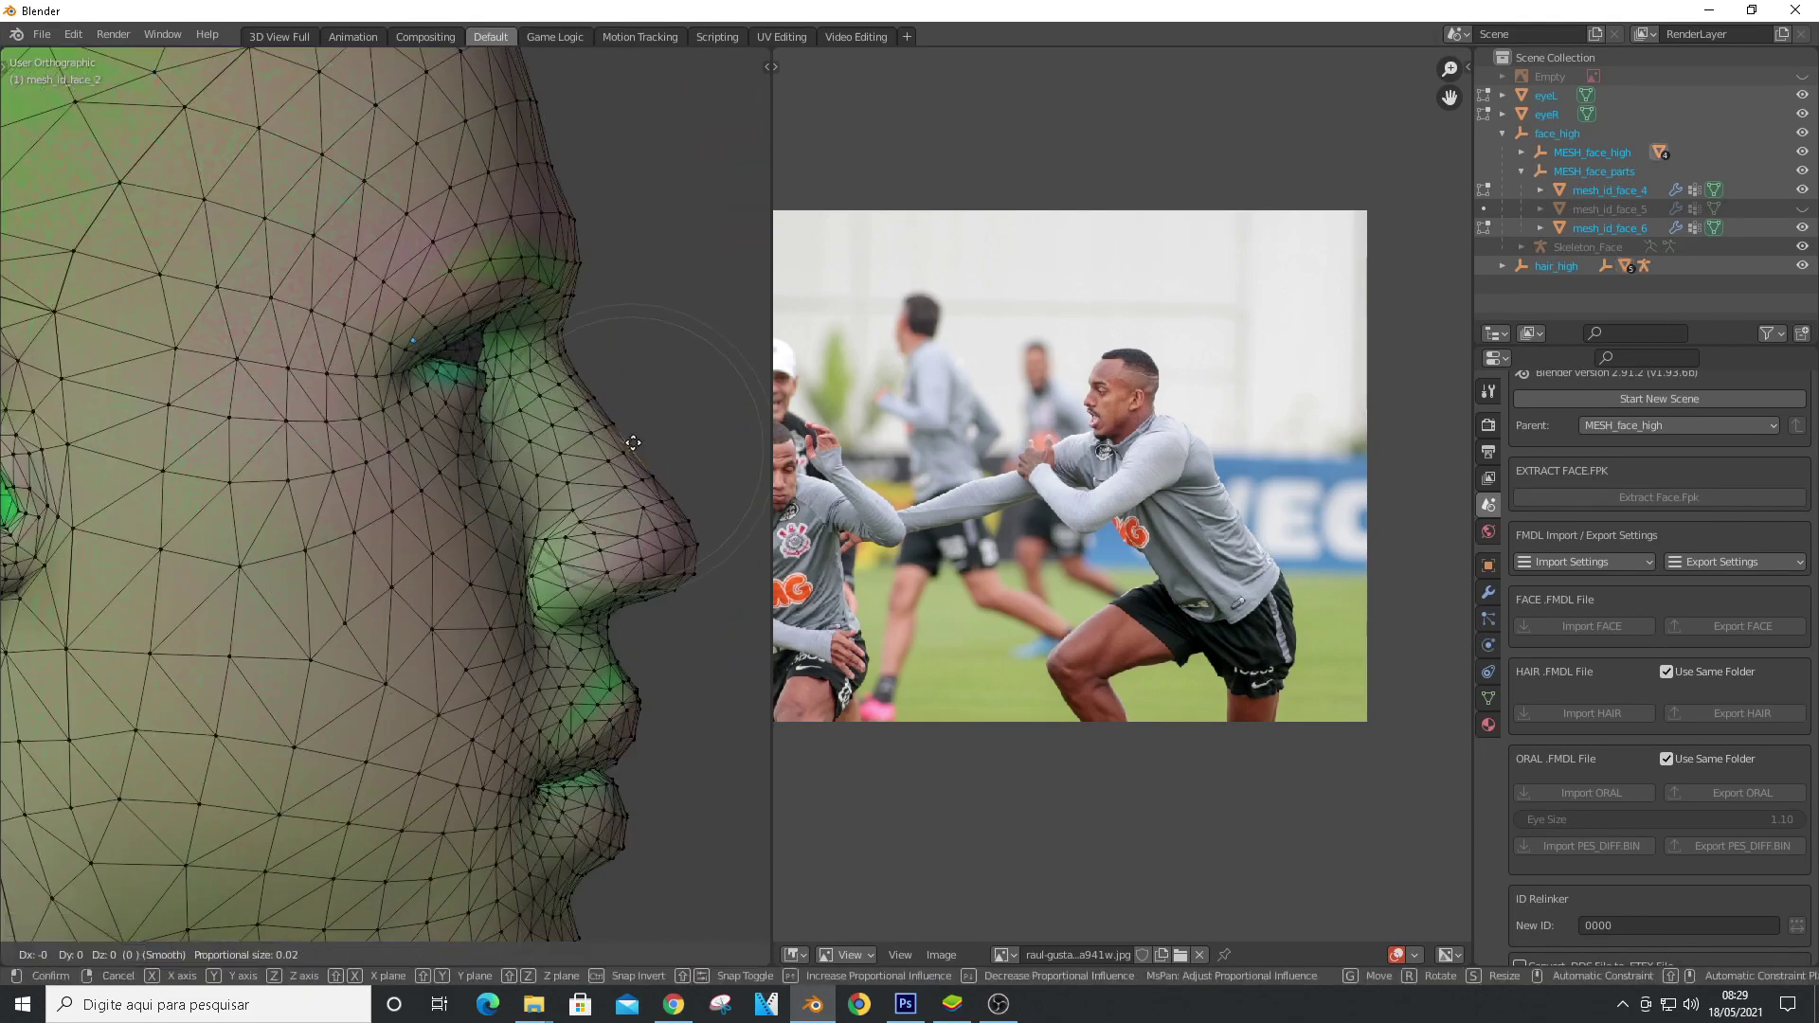
pyautogui.click(715, 552)
# Adjust the cheek between the ear and mouth with proportional size 0.04, and compare the front and side views
pyautogui.scroll(-5, 690, 439)
pyautogui.scroll(3, 625, 483)
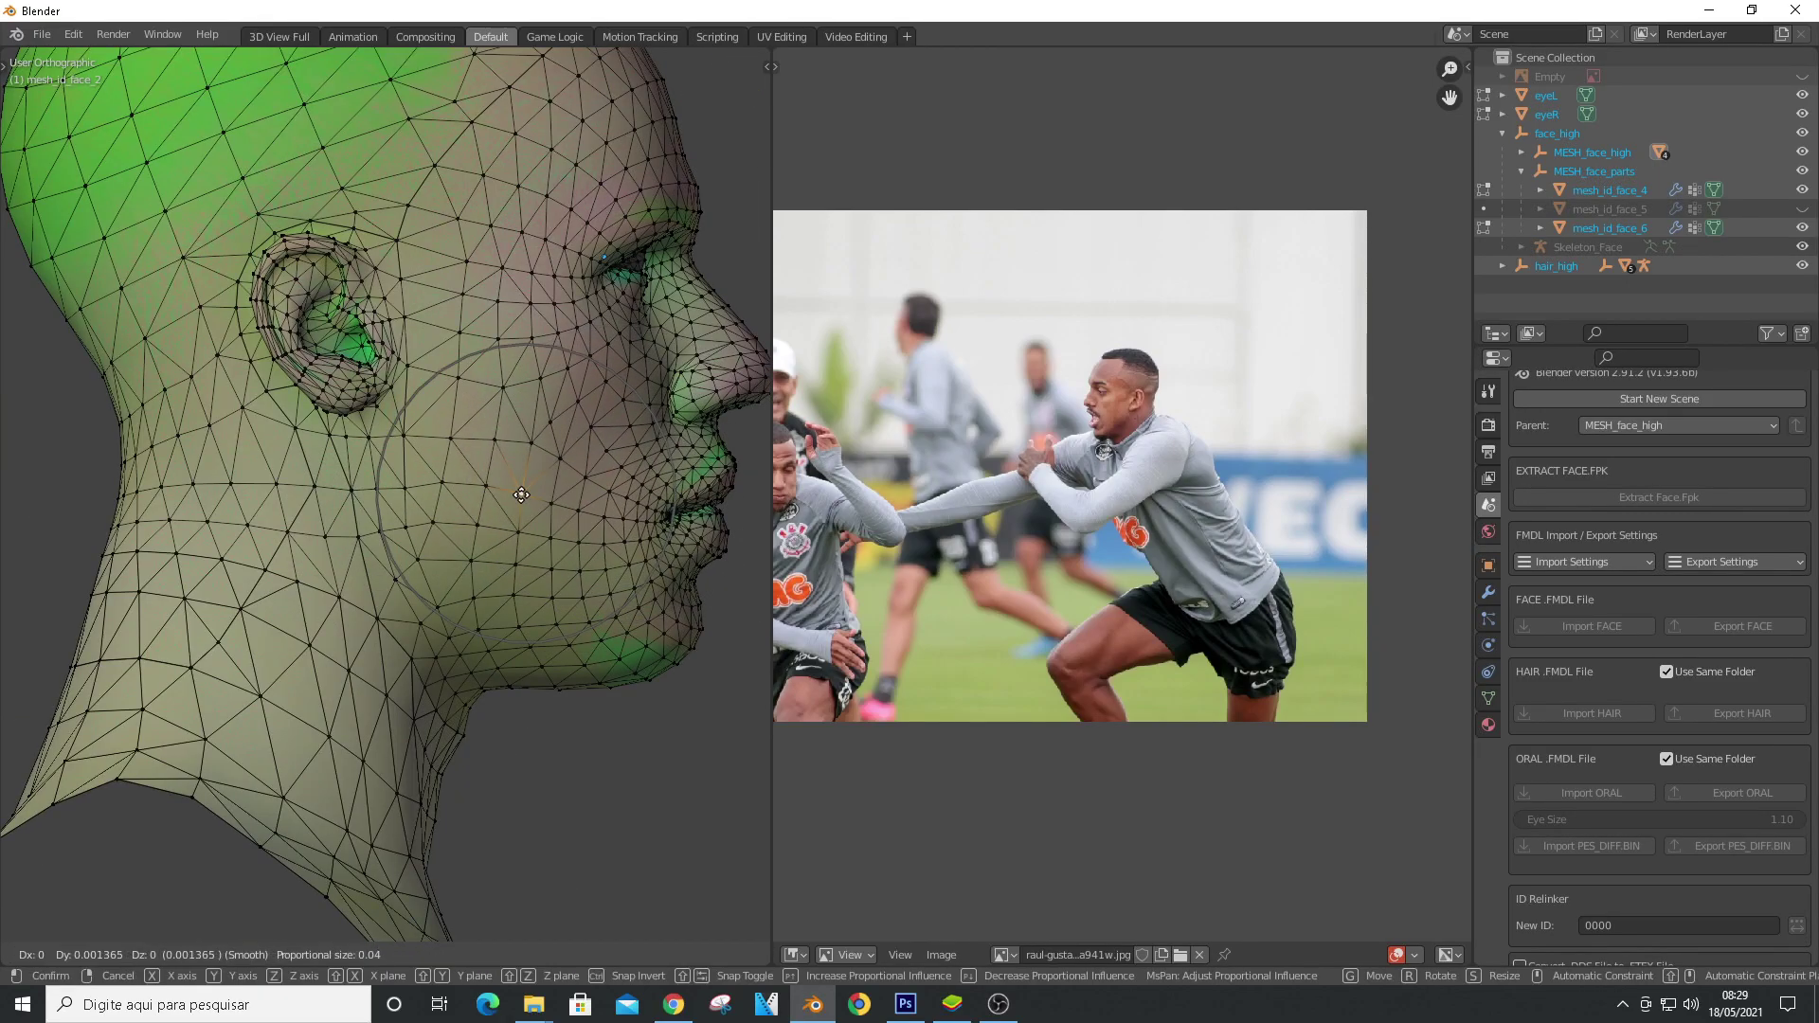
pyautogui.click(632, 388)
pyautogui.scroll(-3, 629, 385)
pyautogui.press('KP_1')
pyautogui.press('KP_3')
pyautogui.press('ctrl+KP_3')
pyautogui.press('KP_3')
# Refine the side of the head with small moves and reposition the lower back edge of the ear at proportional size 0.02
pyautogui.scroll(5, 653, 356)
pyautogui.click(573, 381)
pyautogui.press('g')
pyautogui.click(559, 381)
pyautogui.scroll(-2, 483, 384)
pyautogui.click(569, 500)
pyautogui.scroll(-3, 549, 398)
pyautogui.moveTo(550, 398); pyautogui.dragTo(368, 341, button='middle')
pyautogui.scroll(5, 368, 341)
pyautogui.press('g')
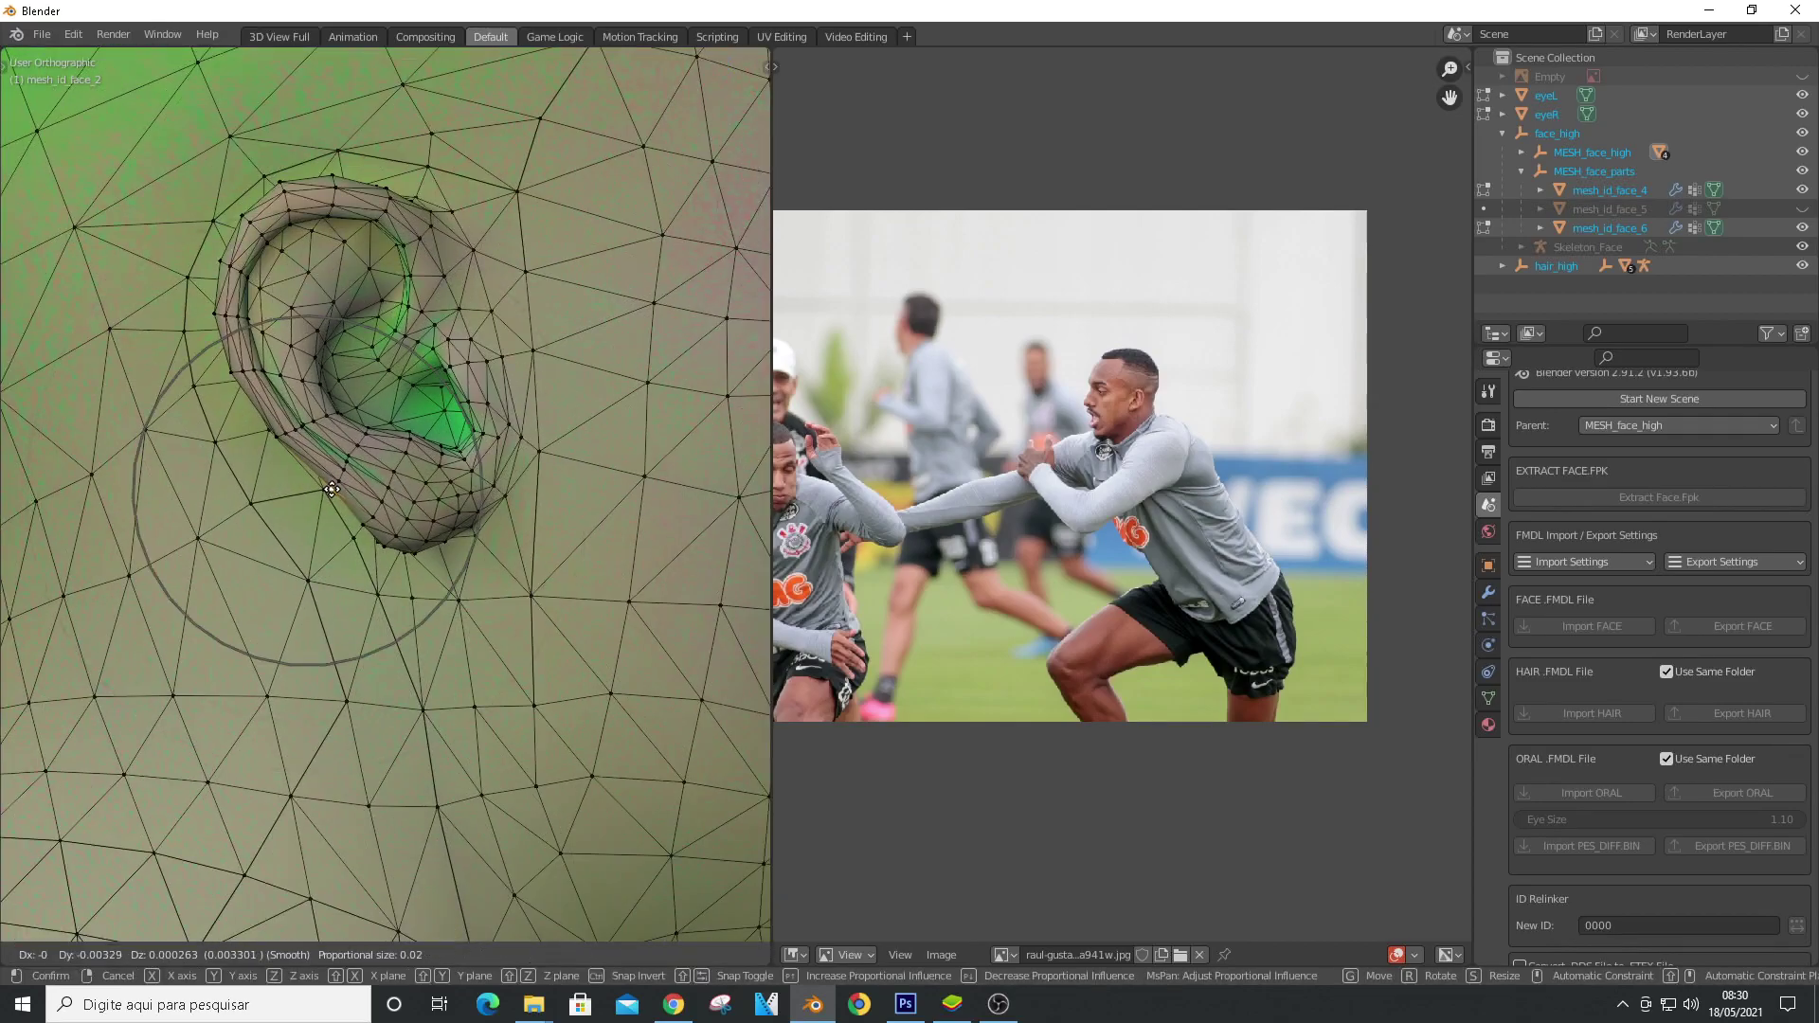
pyautogui.click(355, 513)
# Return to the front view, unhide the reference portrait and leave mesh editing
pyautogui.scroll(-5, 355, 514)
pyautogui.press('KP_1')
pyautogui.scroll(4, 454, 379)
pyautogui.scroll(-6, 455, 427)
pyautogui.scroll(3, 379, 455)
pyautogui.scroll(-2, 452, 498)
pyautogui.press('a')
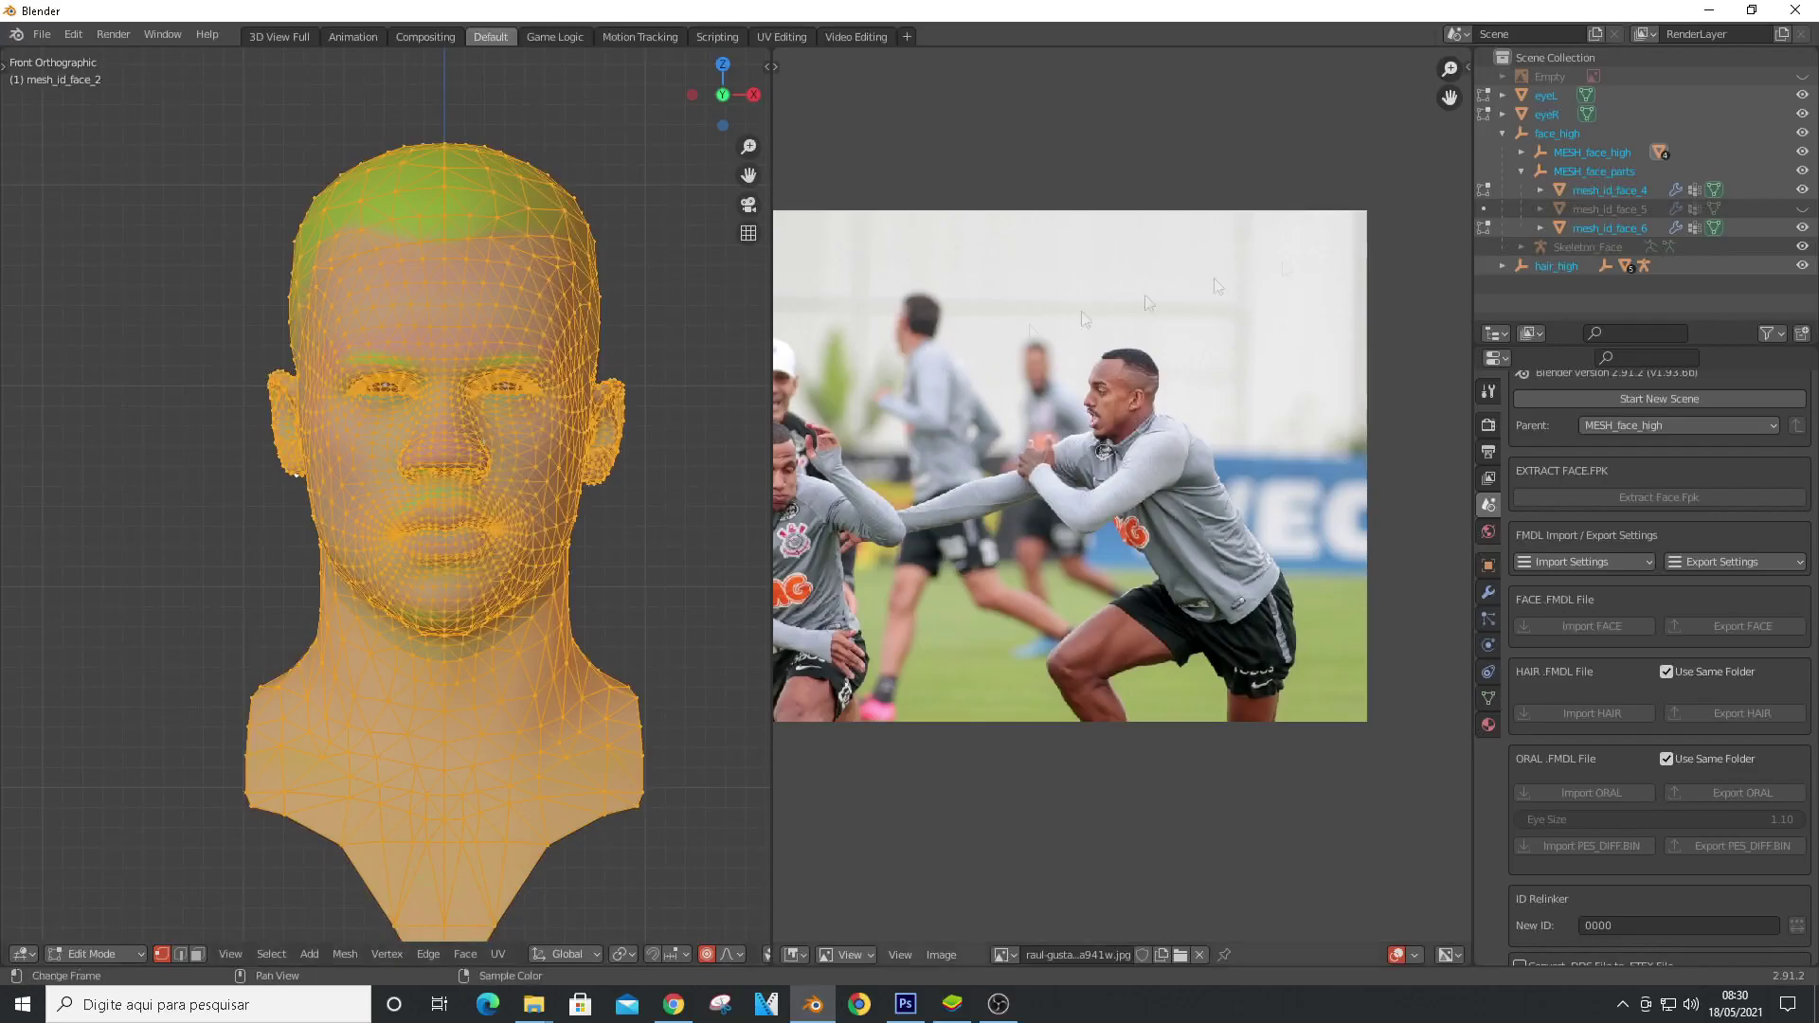
pyautogui.click(1801, 76)
pyautogui.scroll(-5, 523, 228)
pyautogui.press('Tab')
# Select the front reference portrait, then scale and move it so the player's face lines up with the head model
pyautogui.click(647, 507)
pyautogui.moveTo(711, 572); pyautogui.dragTo(699, 560)
pyautogui.scroll(3, 495, 300)
pyautogui.moveTo(506, 355); pyautogui.dragTo(512, 365)
pyautogui.scroll(-3, 502, 355)
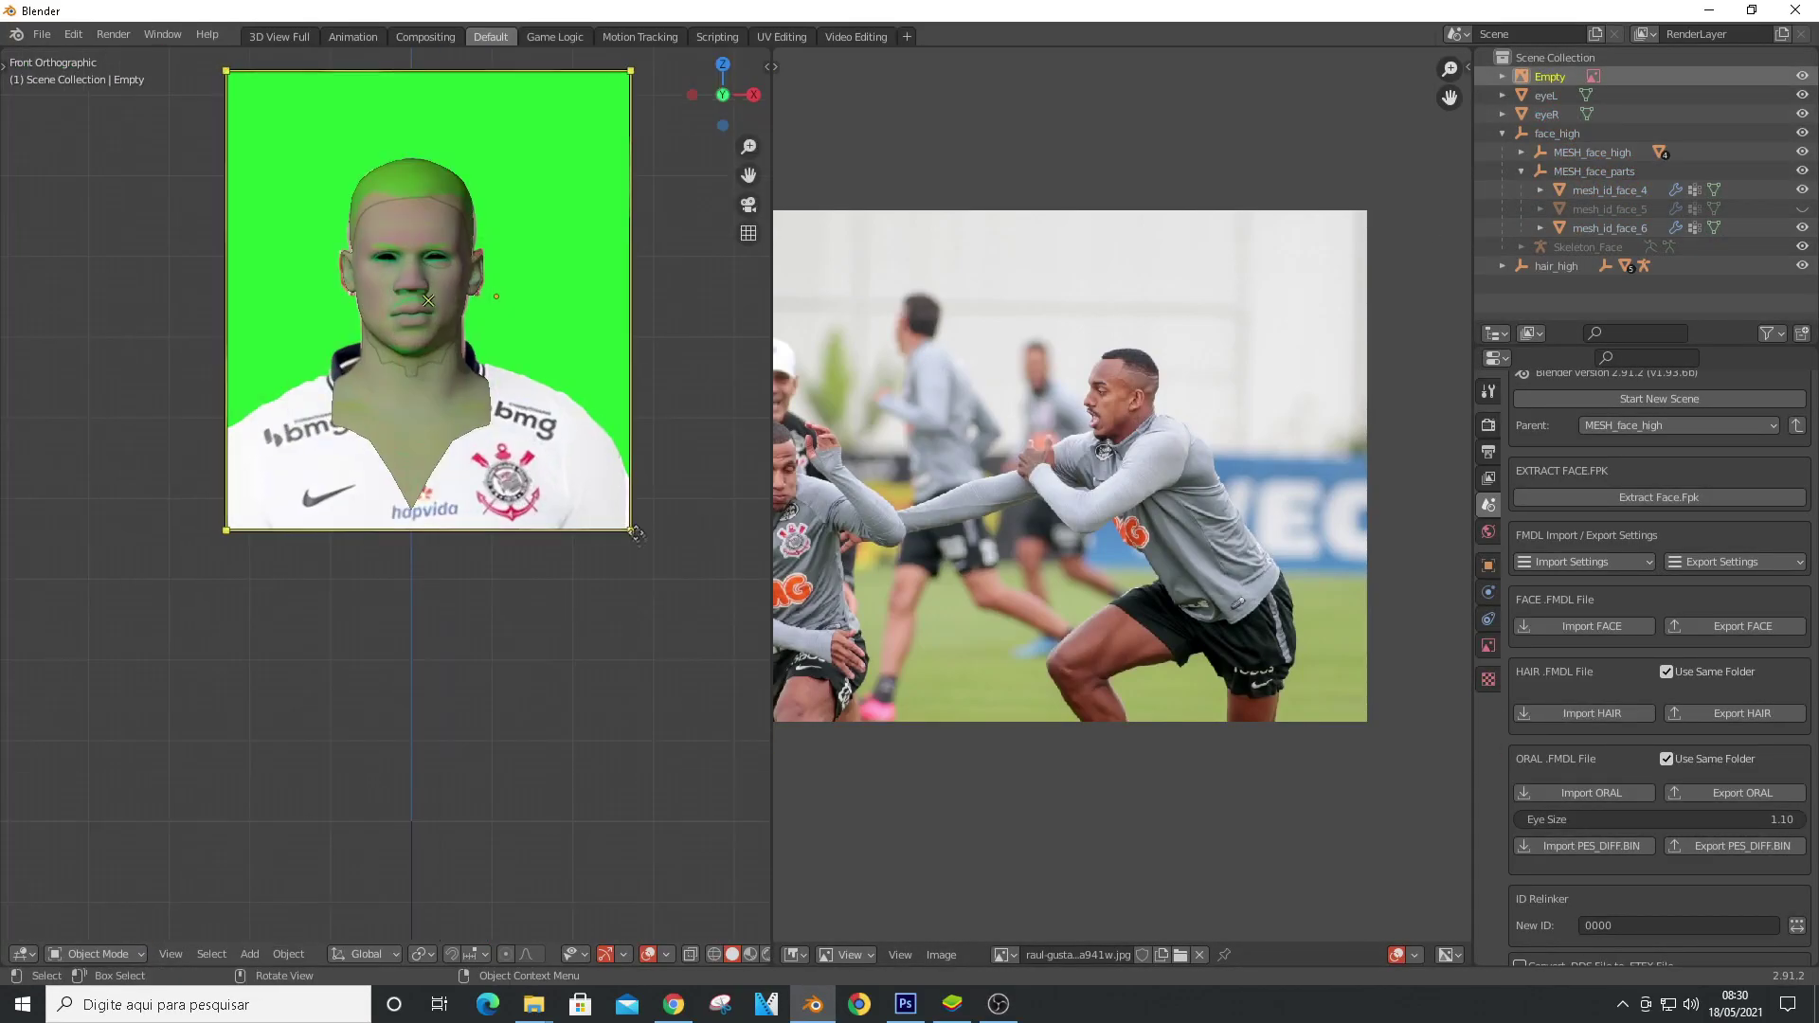
pyautogui.moveTo(632, 535); pyautogui.dragTo(623, 524)
pyautogui.scroll(3, 417, 292)
pyautogui.moveTo(445, 309); pyautogui.dragTo(455, 319)
pyautogui.scroll(-2, 490, 291)
pyautogui.moveTo(699, 577); pyautogui.dragTo(690, 568)
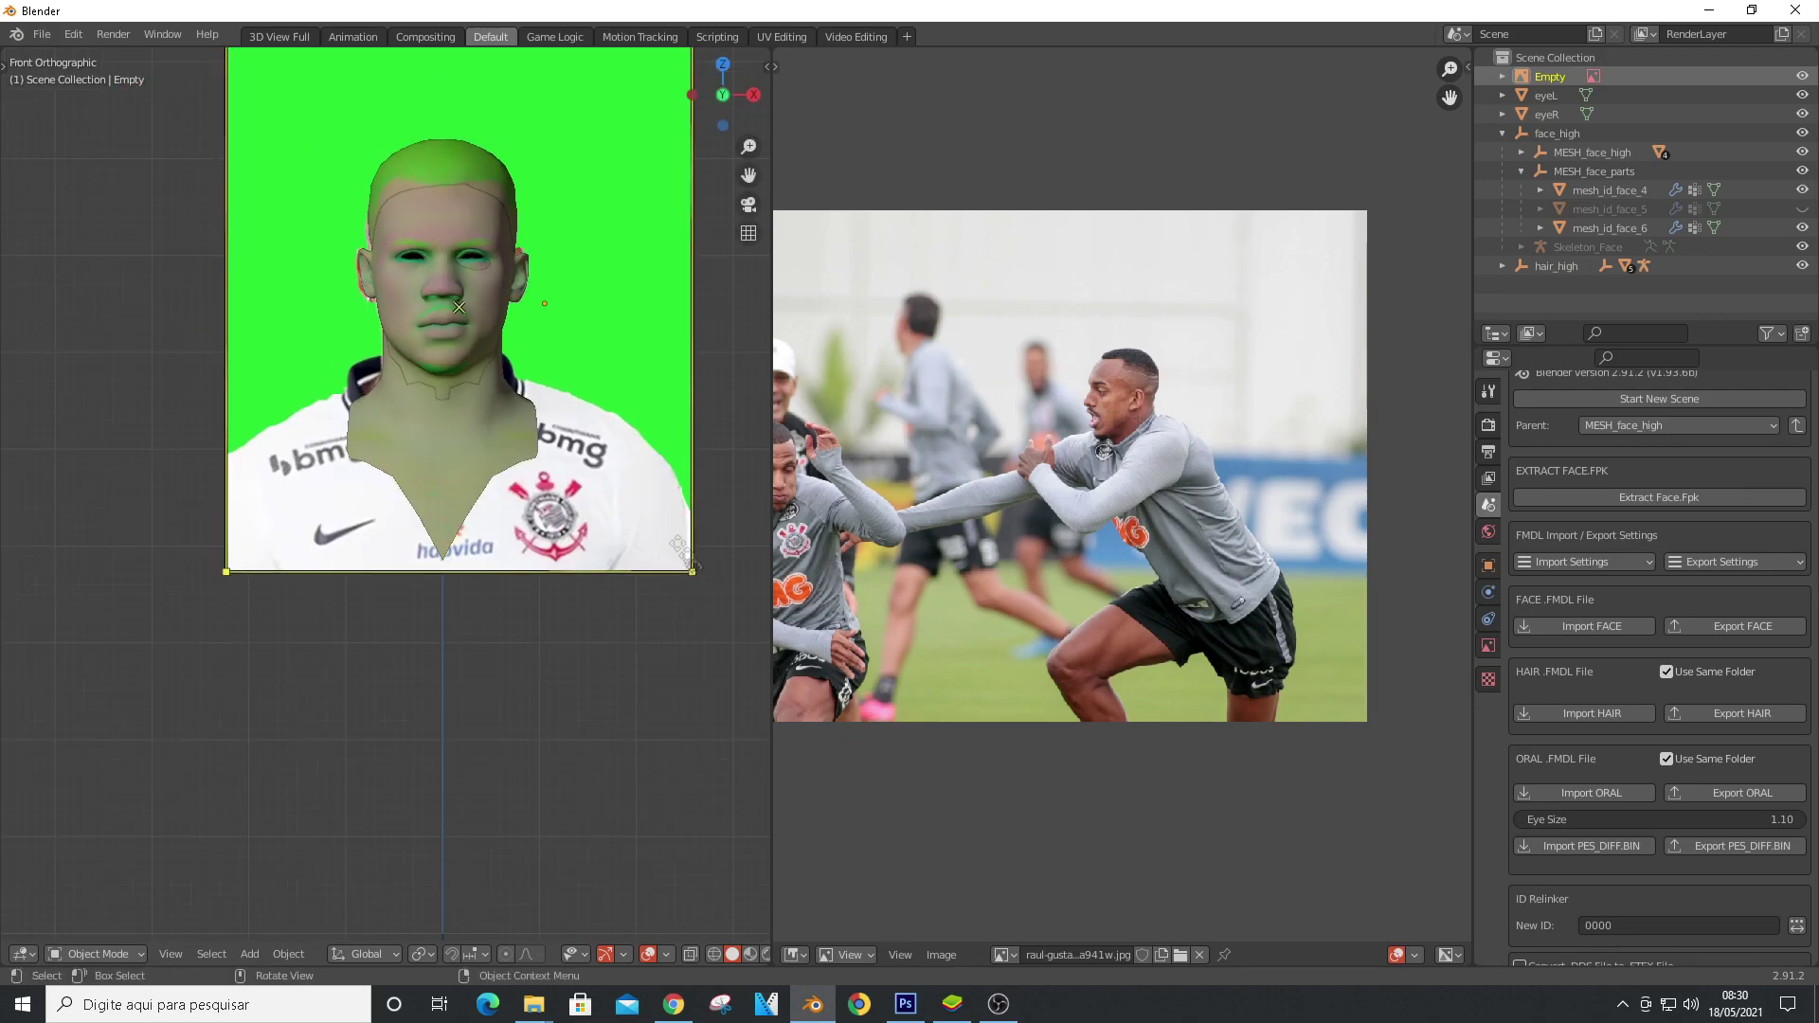
pyautogui.scroll(3, 466, 299)
pyautogui.moveTo(454, 313); pyautogui.dragTo(460, 318)
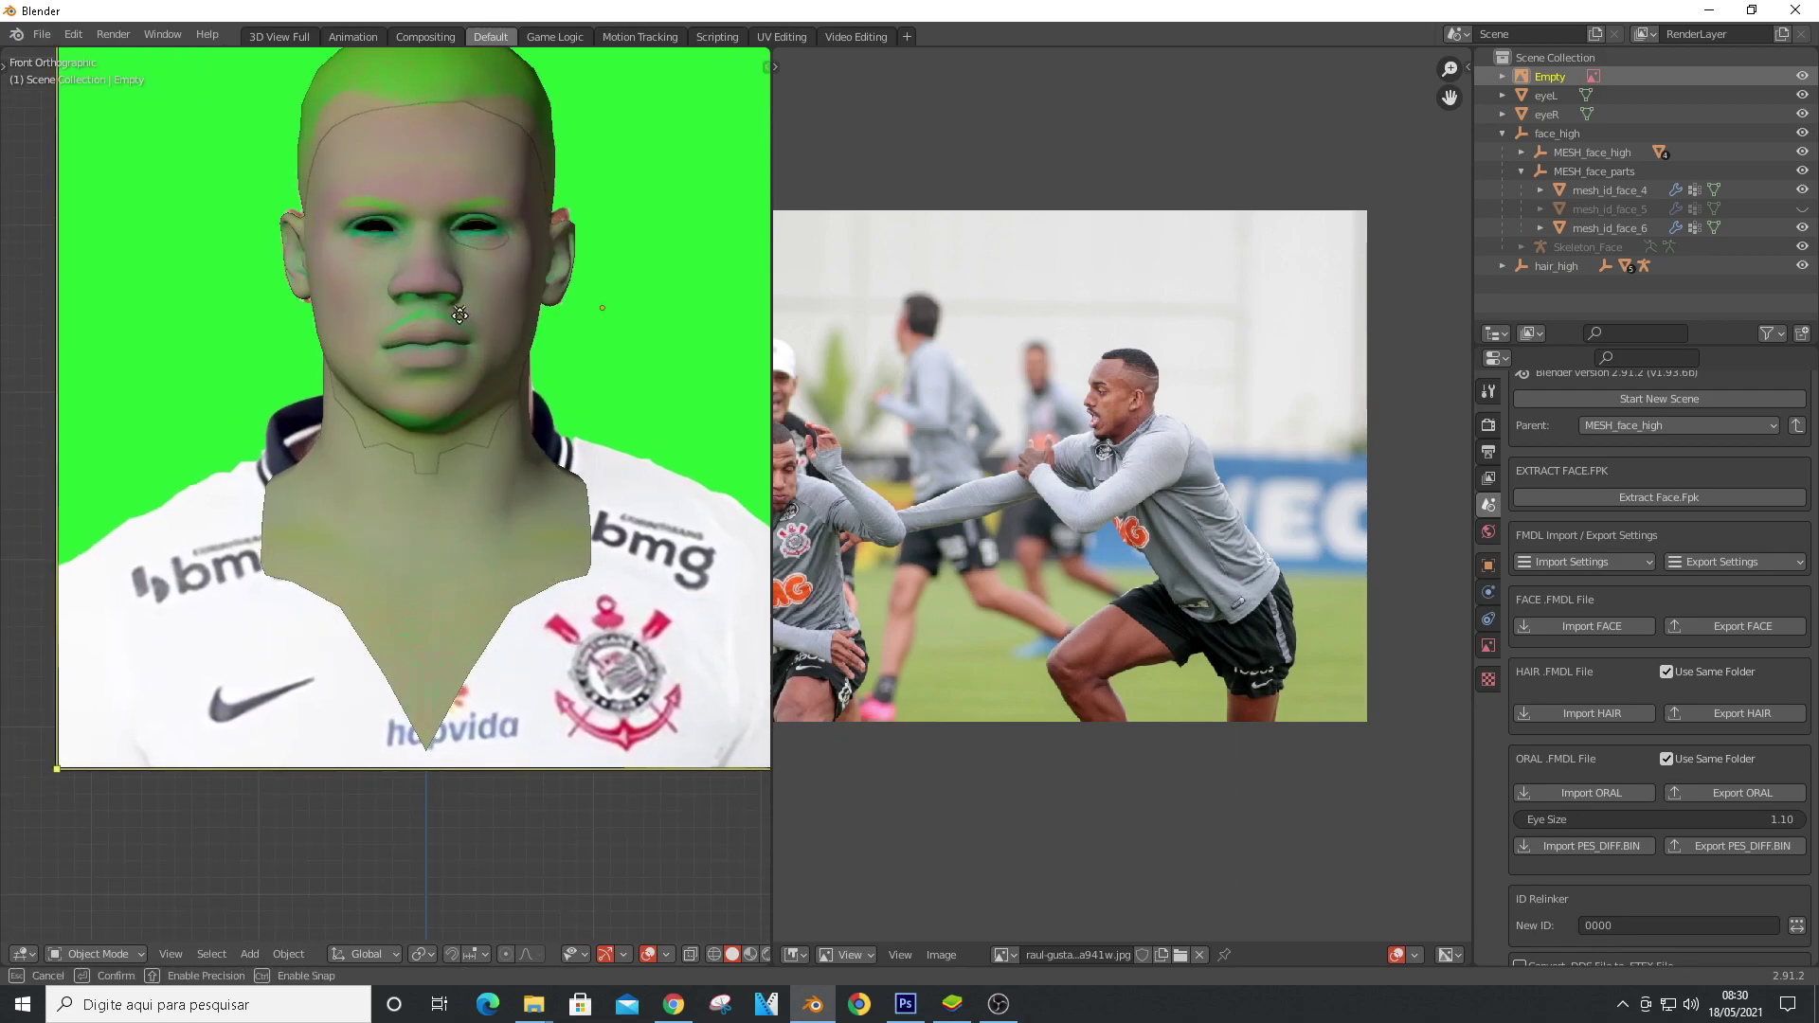
# Set the reference portrait's size to 0.53, enable transparency at 0.369 and set its depth to Front
pyautogui.click(1488, 646)
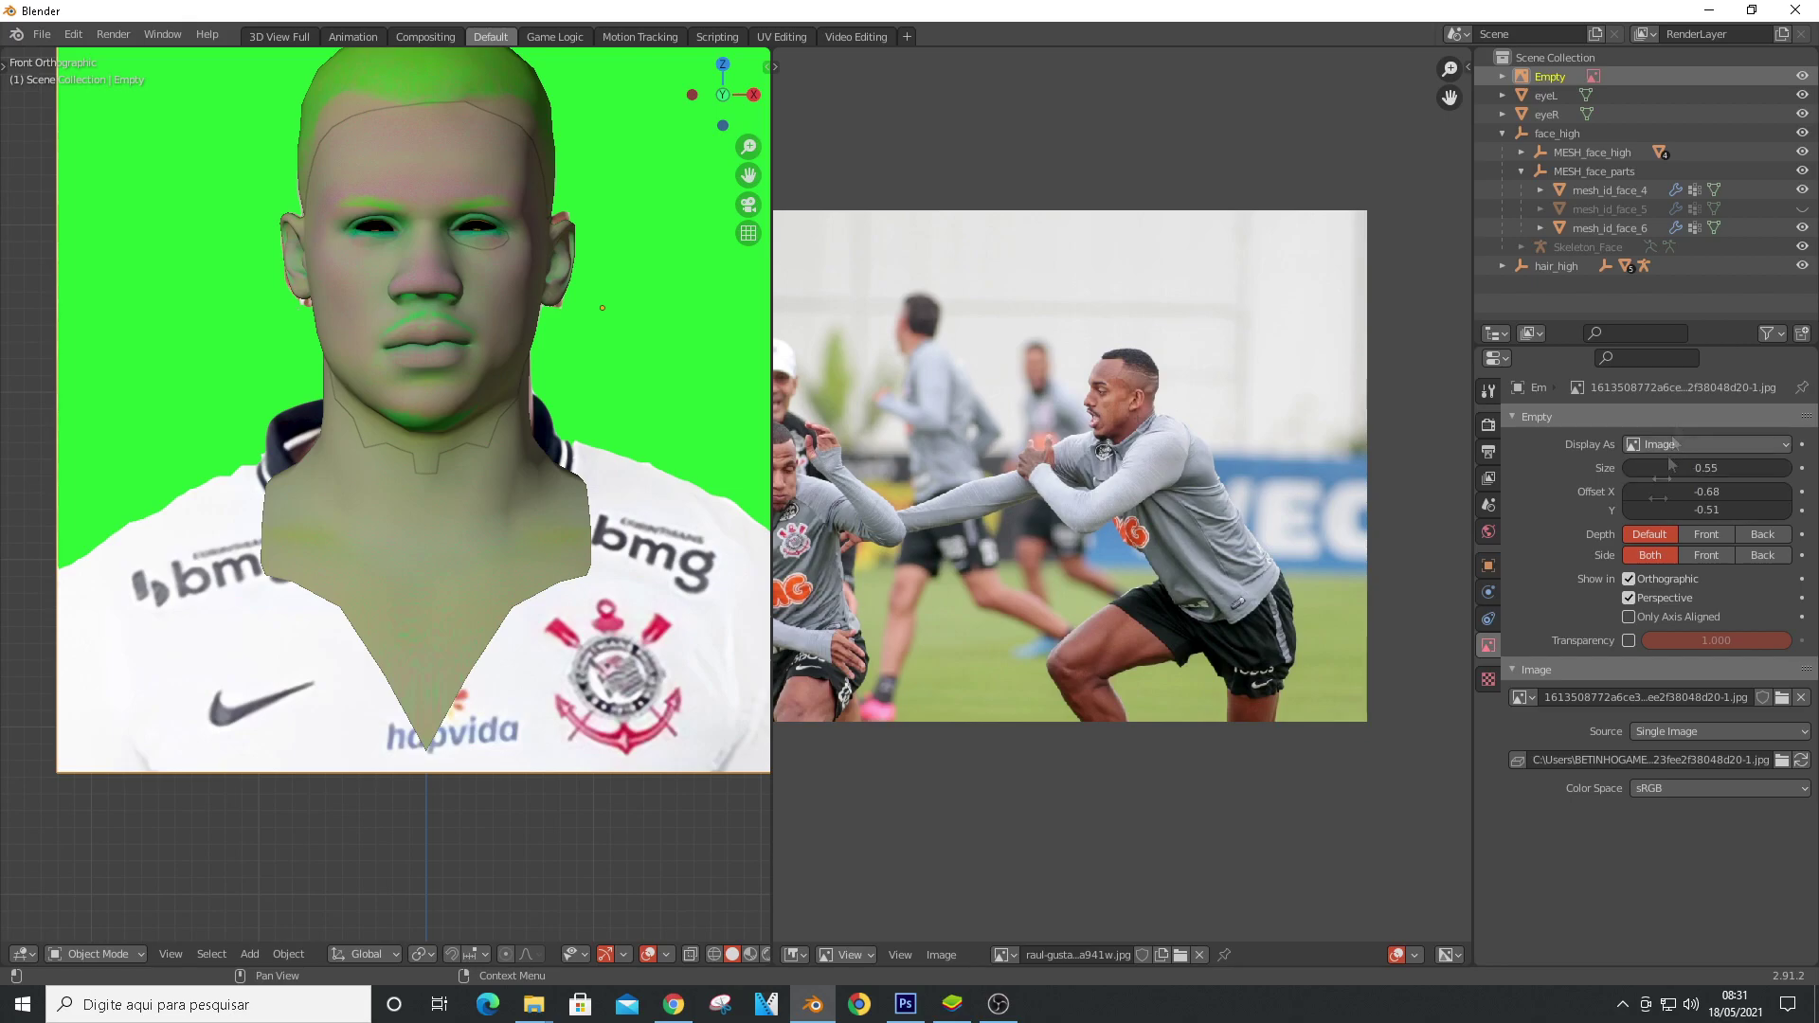
pyautogui.moveTo(1651, 468)
pyautogui.mouseDown()
pyautogui.moveTo(1743, 468)
pyautogui.moveTo(1624, 471)
pyautogui.mouseUp()
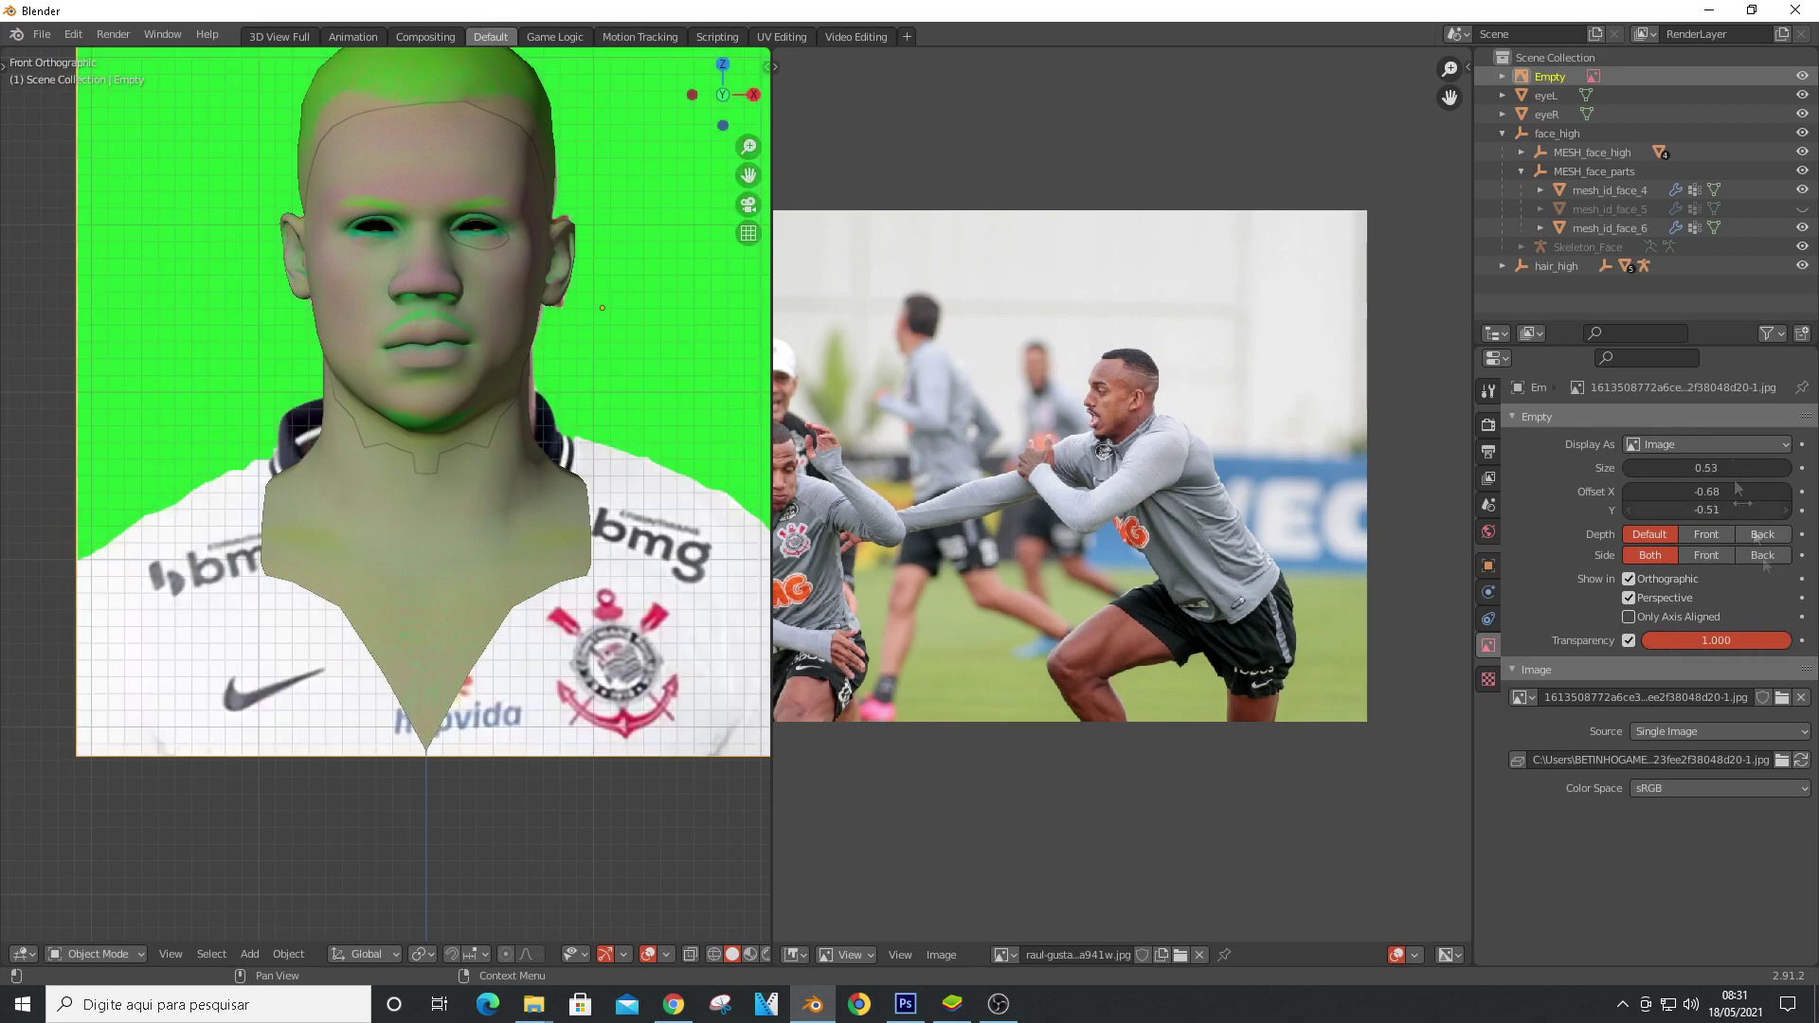
pyautogui.moveTo(1739, 641); pyautogui.dragTo(1652, 639)
pyautogui.click(1705, 535)
pyautogui.scroll(-3, 579, 425)
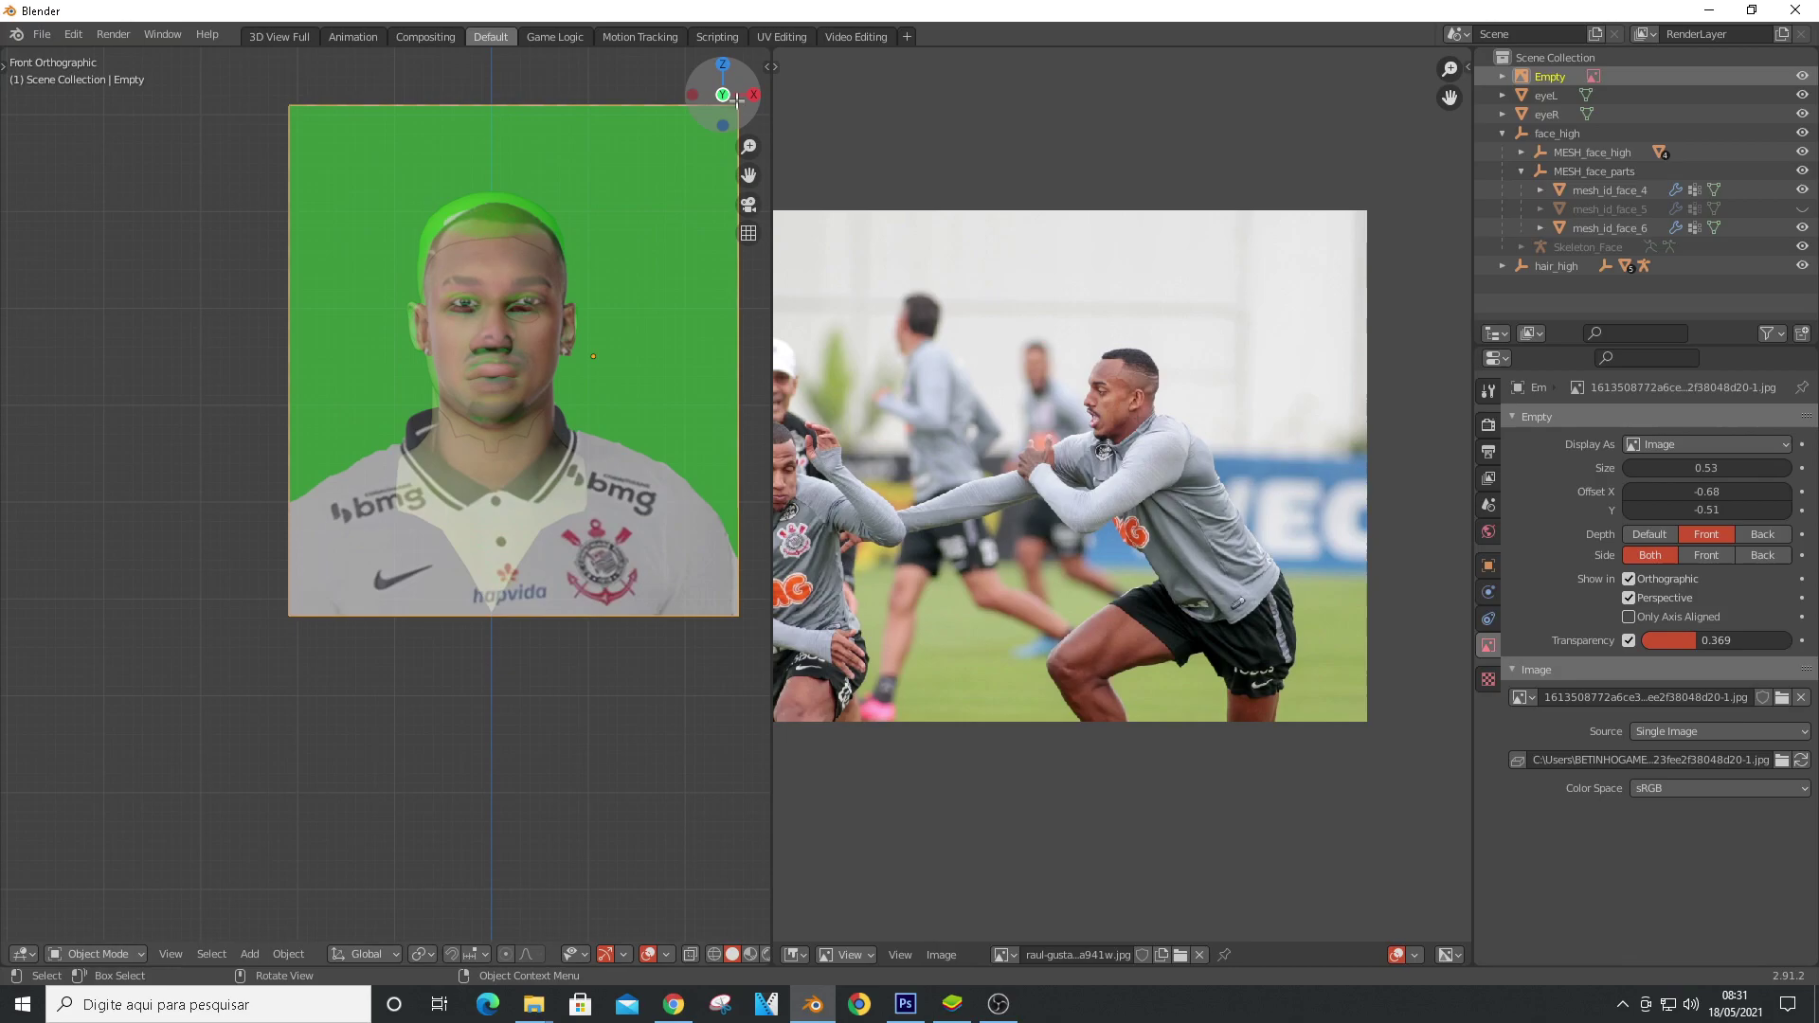
# Reposition the semi-transparent portrait so its eyes, nose and mouth overlay those of the face model
pyautogui.keyDown('shift'); pyautogui.moveTo(737, 108); pyautogui.dragTo(667, 105, button='middle'); pyautogui.keyUp('shift')
pyautogui.scroll(1, 668, 105)
pyautogui.moveTo(667, 105)
pyautogui.mouseDown()
pyautogui.moveTo(651, 152)
pyautogui.moveTo(690, 91)
pyautogui.mouseUp()
pyautogui.moveTo(419, 409); pyautogui.dragTo(406, 412)
pyautogui.scroll(4, 369, 336)
pyautogui.scroll(-6, 408, 251)
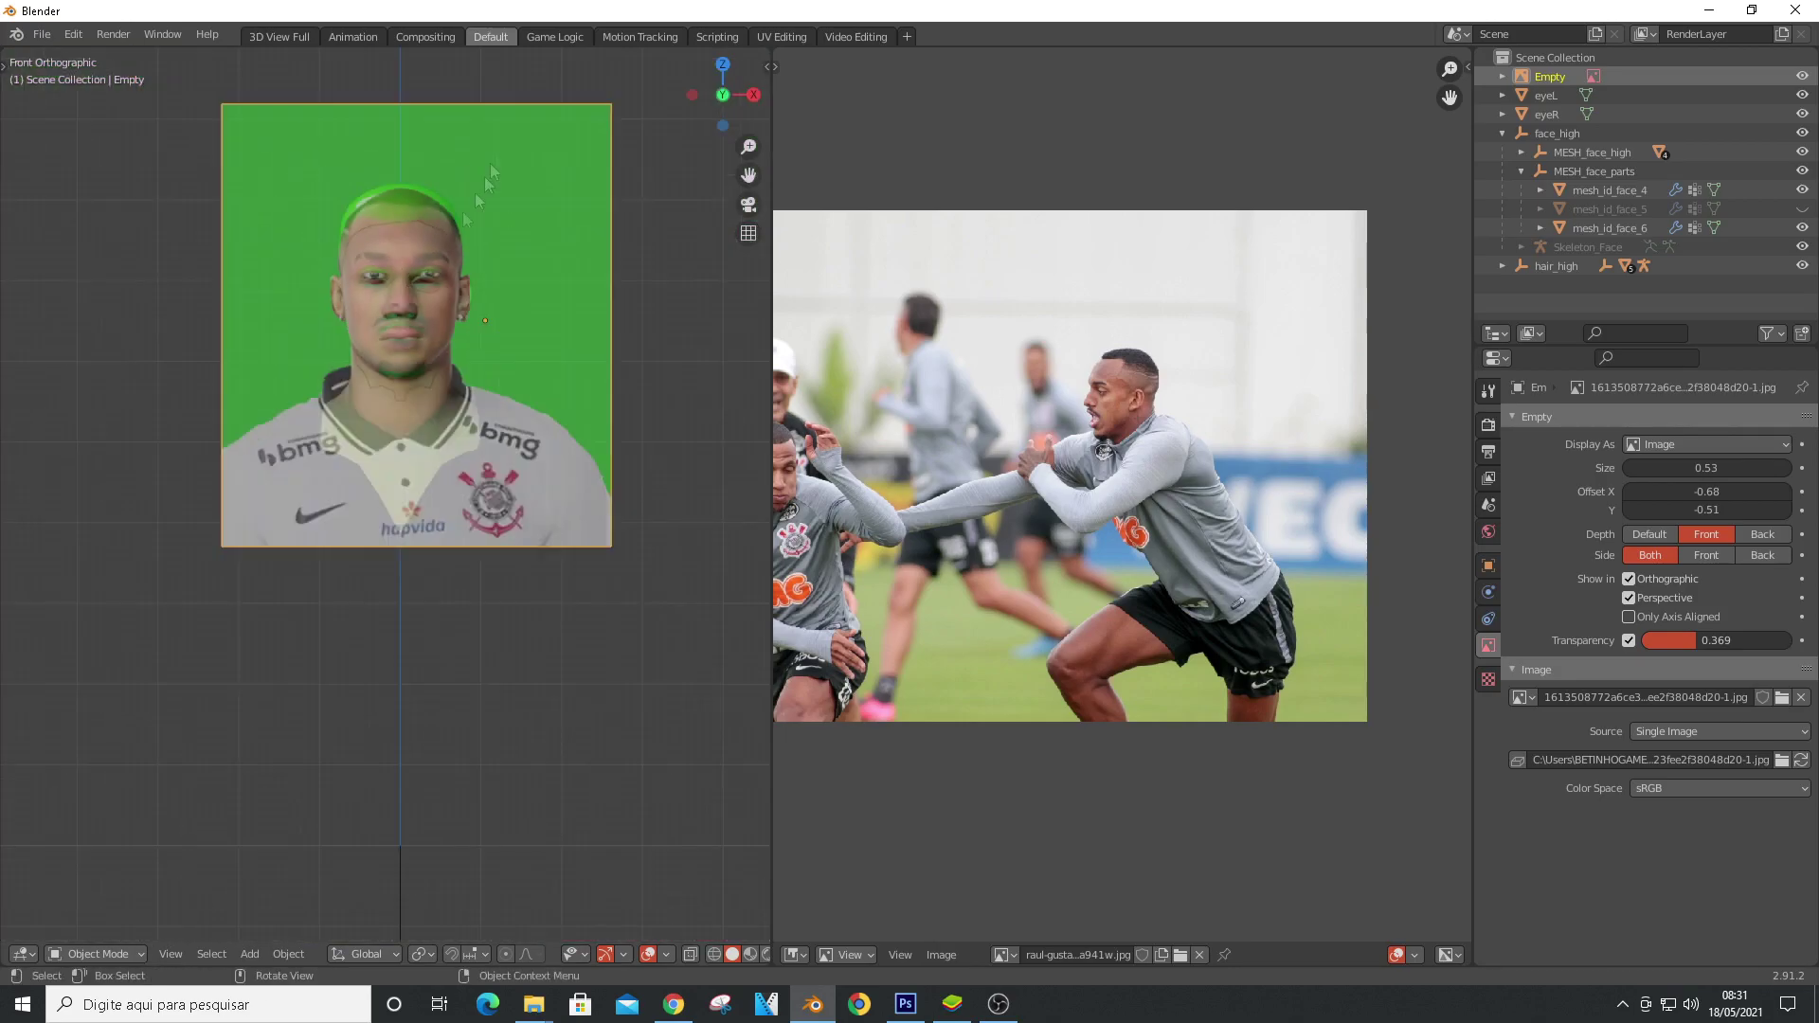
pyautogui.scroll(2, 387, 327)
pyautogui.moveTo(421, 324); pyautogui.dragTo(417, 303)
pyautogui.scroll(3, 417, 302)
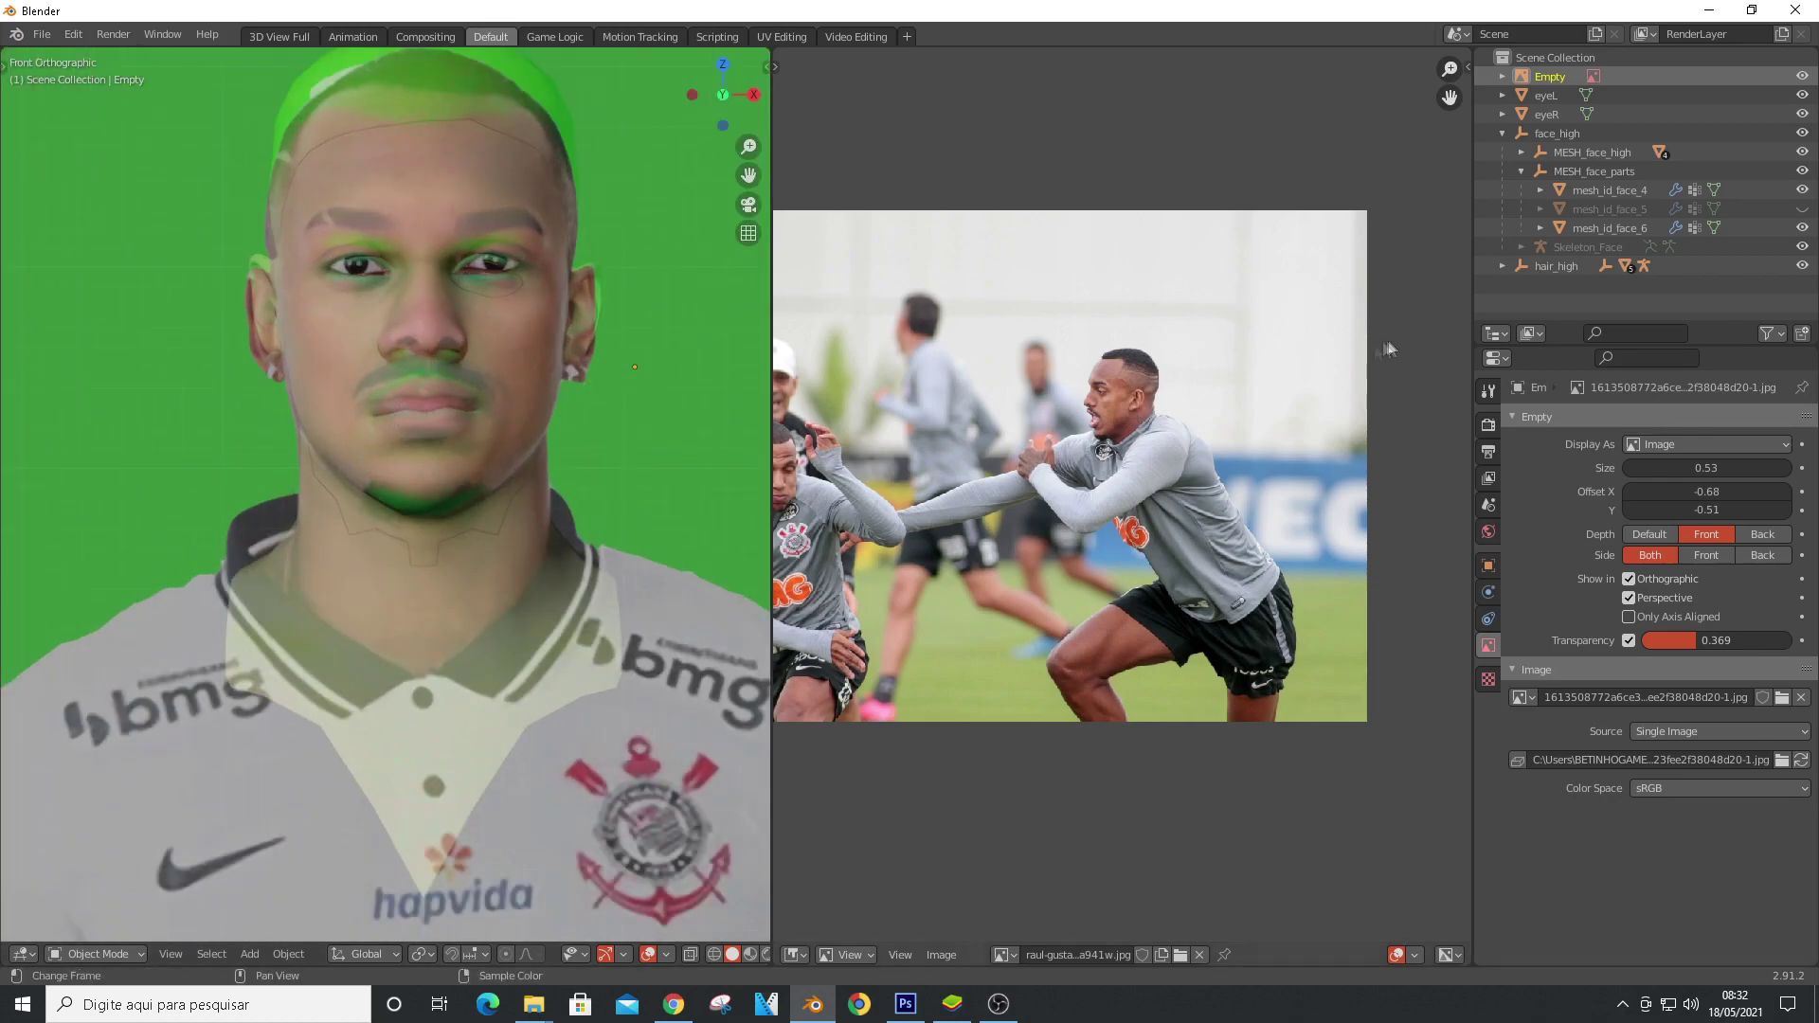
# Set the portrait's transparency to 0.294, size to 0.55 and Y offset to -0.52, and check its placement from the side
pyautogui.moveTo(1800, 652); pyautogui.dragTo(1669, 591)
pyautogui.scroll(-3, 428, 335)
pyautogui.moveTo(449, 372); pyautogui.dragTo(449, 364)
pyautogui.press('KP_3')
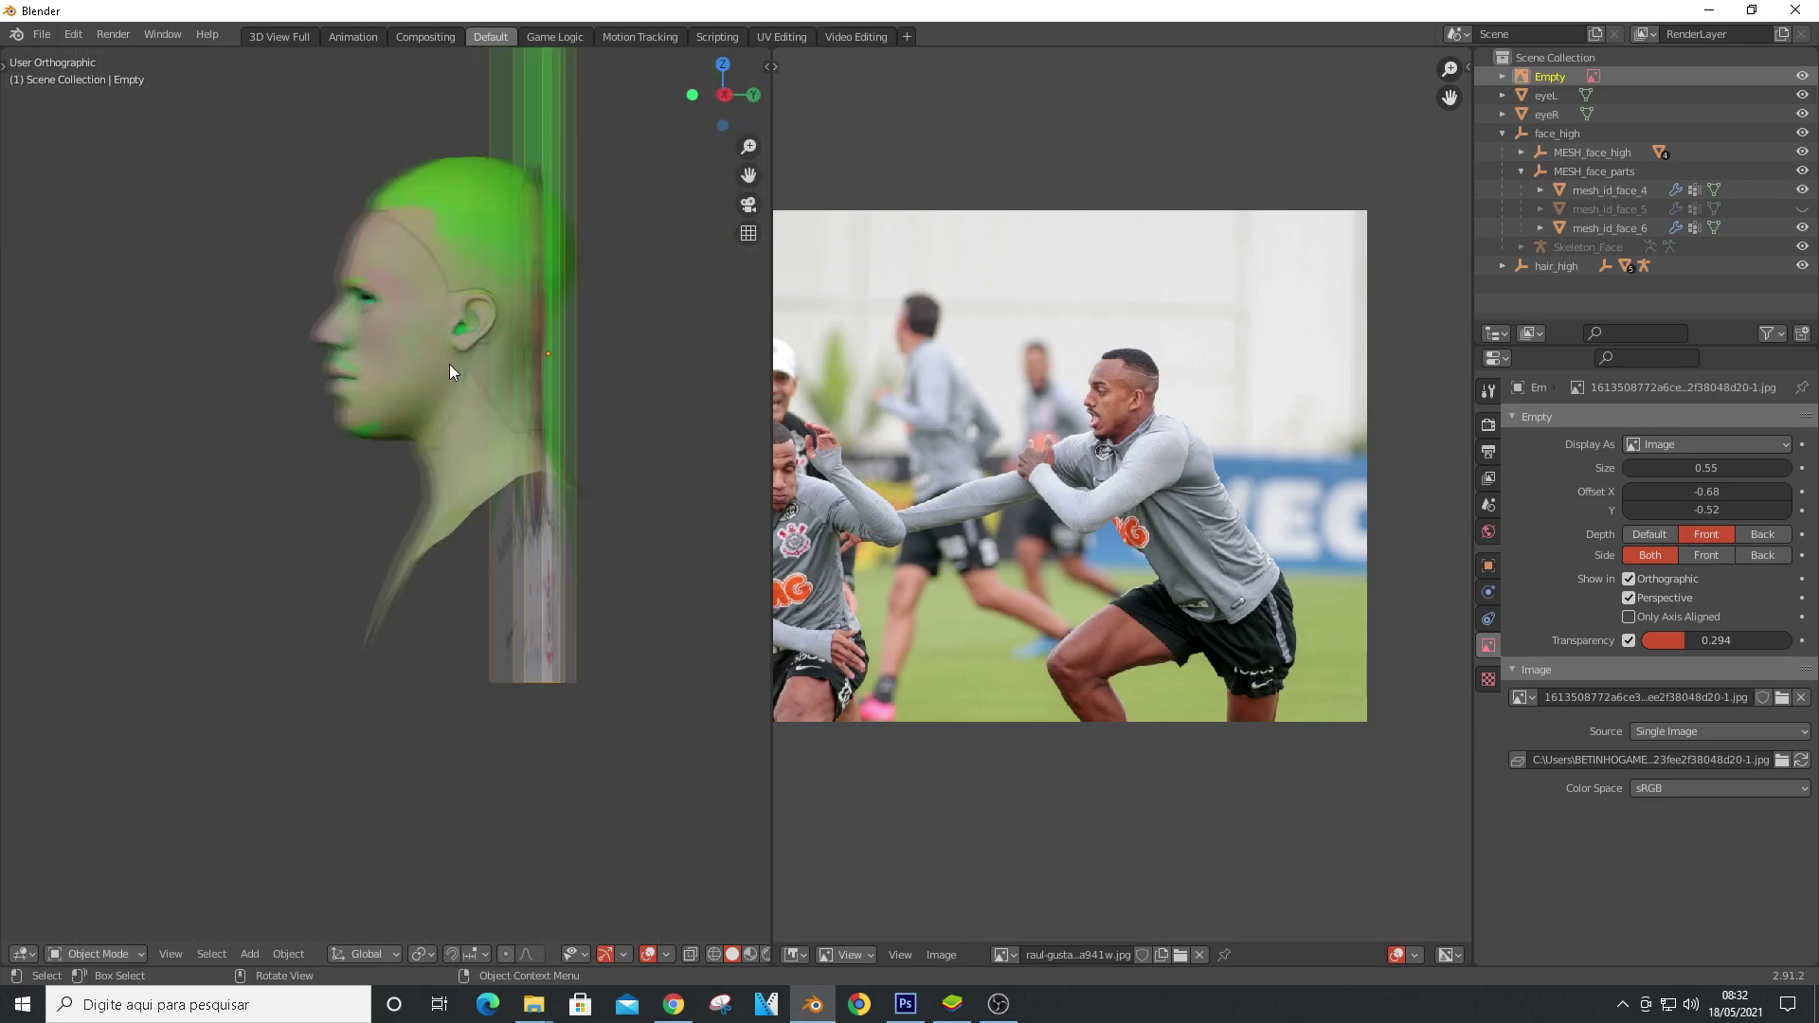
pyautogui.press('KP_1')
# Fine-tune the portrait's placement over the head in the front view
pyautogui.scroll(2, 460, 303)
pyautogui.moveTo(440, 388); pyautogui.dragTo(437, 395)
pyautogui.scroll(-3, 536, 322)
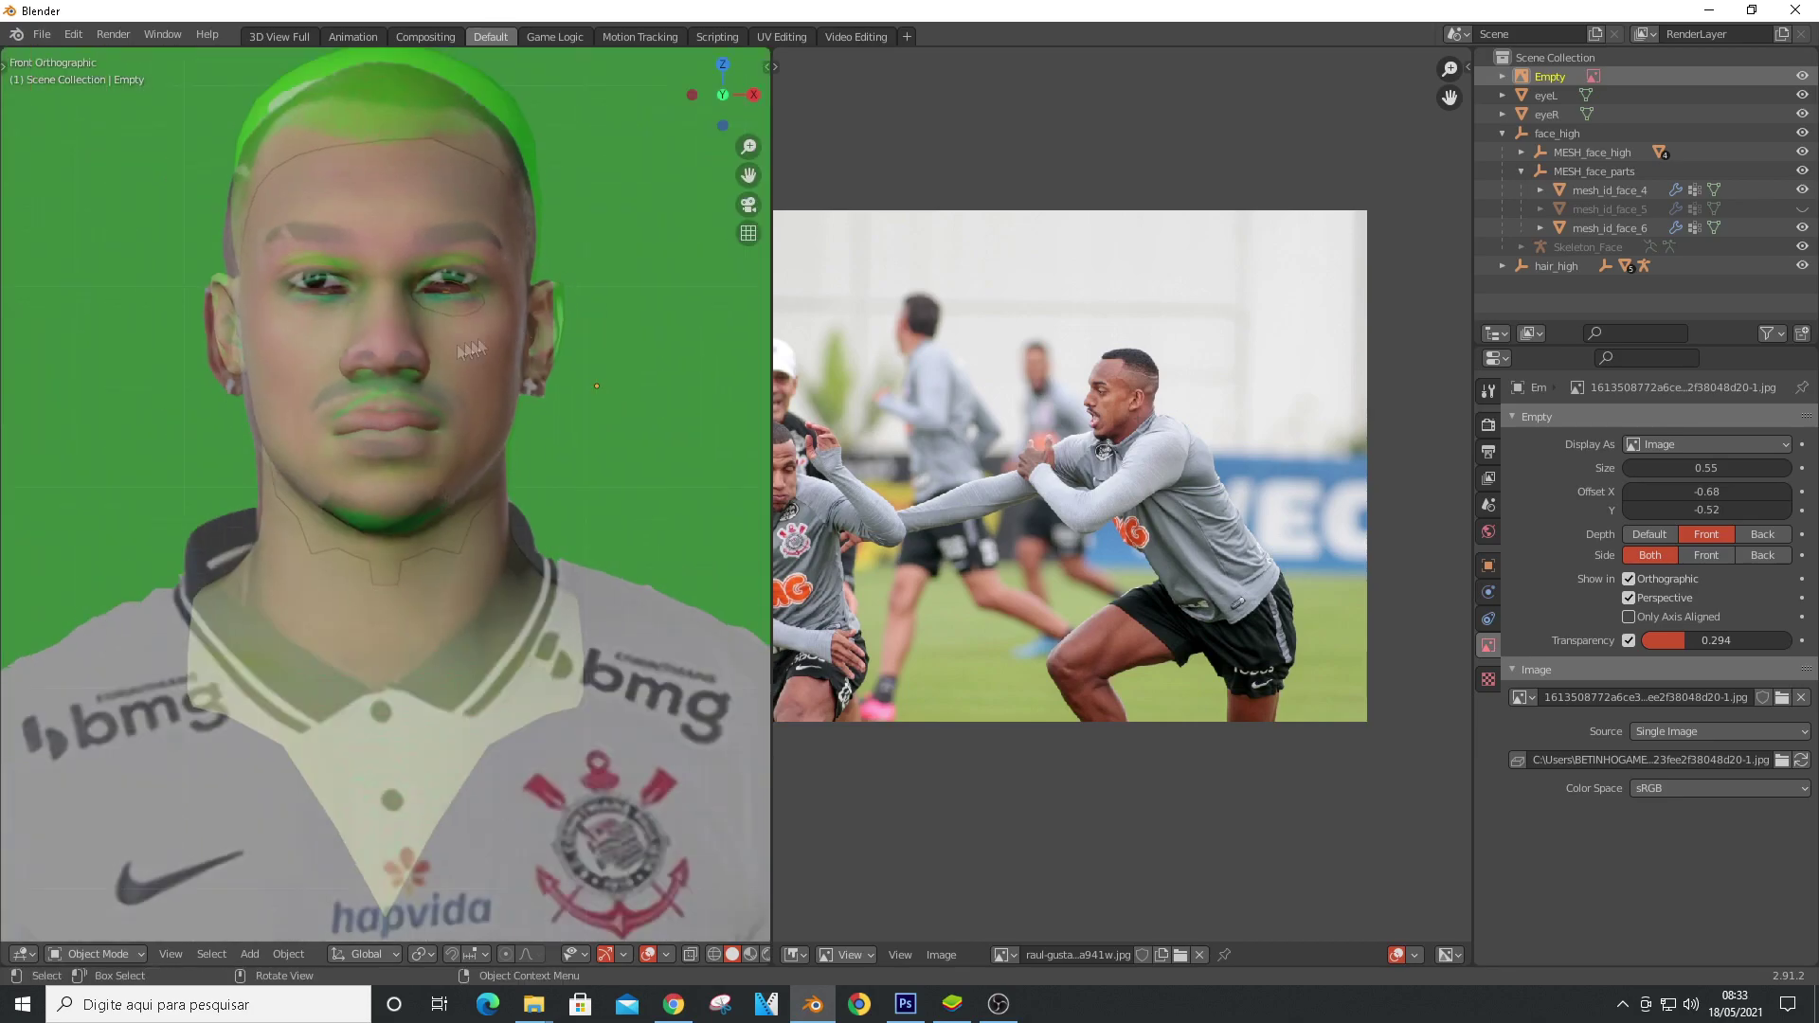
pyautogui.scroll(1, 485, 287)
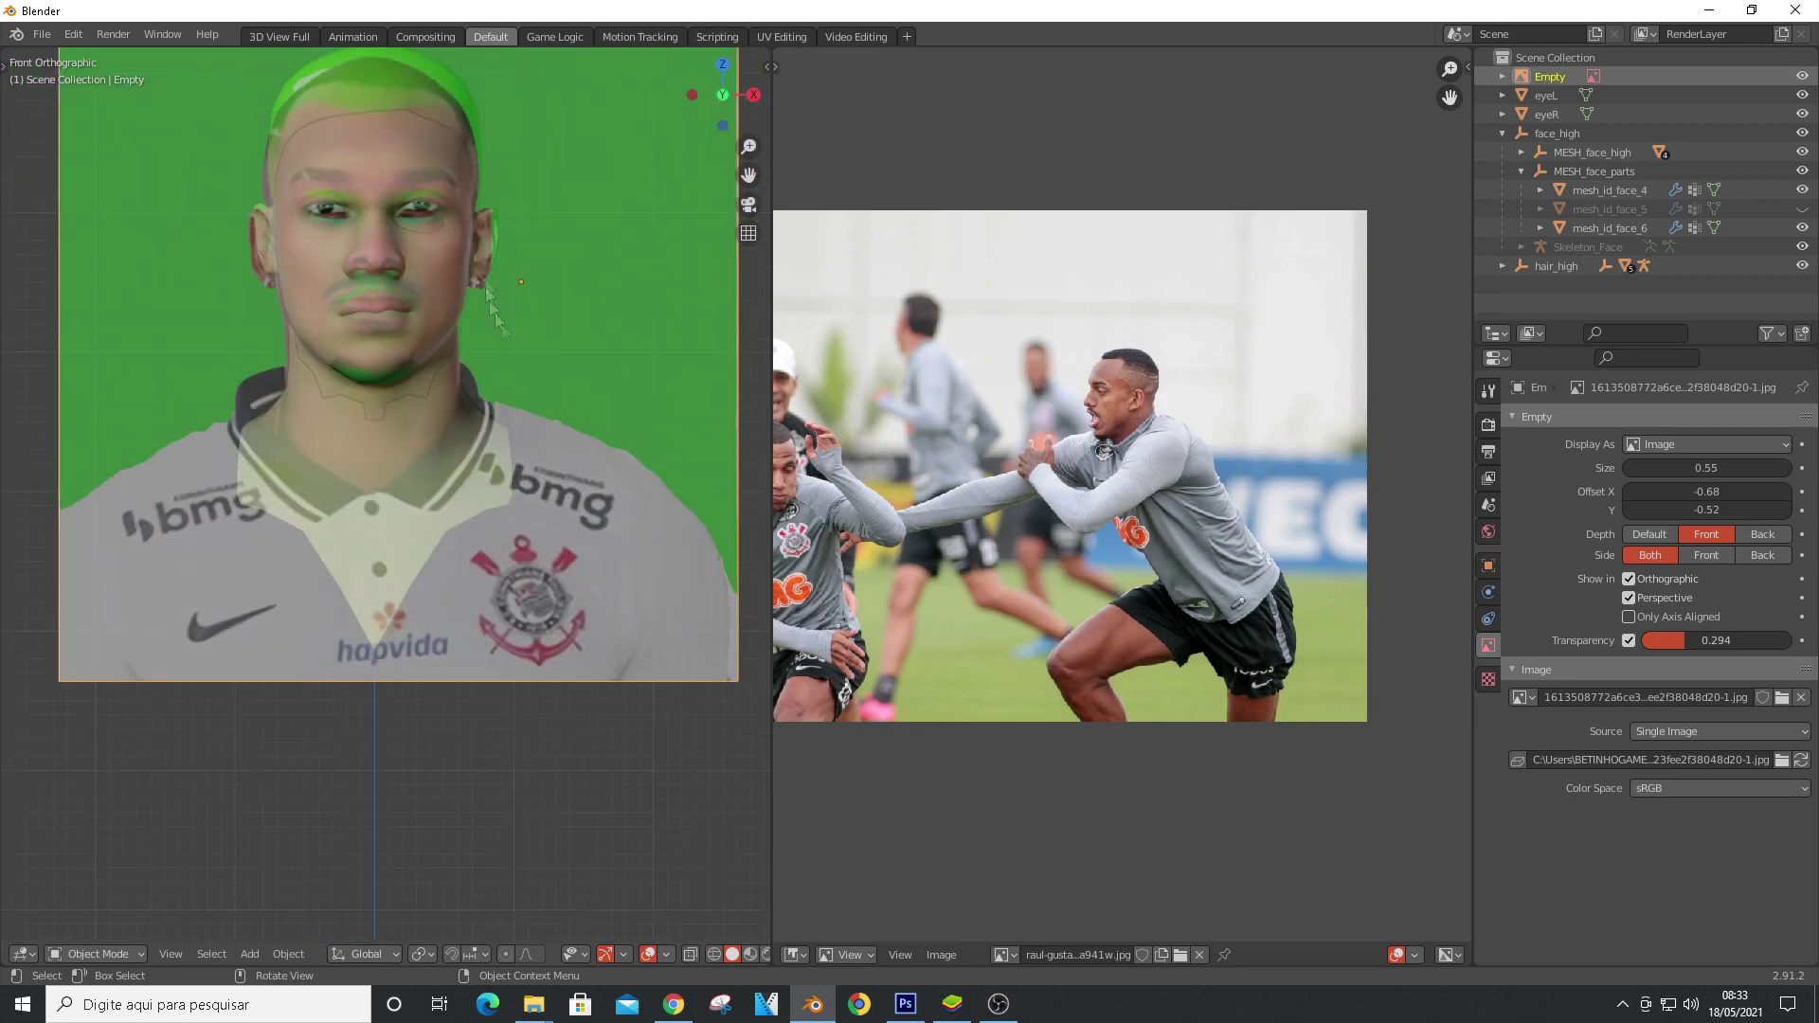
pyautogui.press('g')
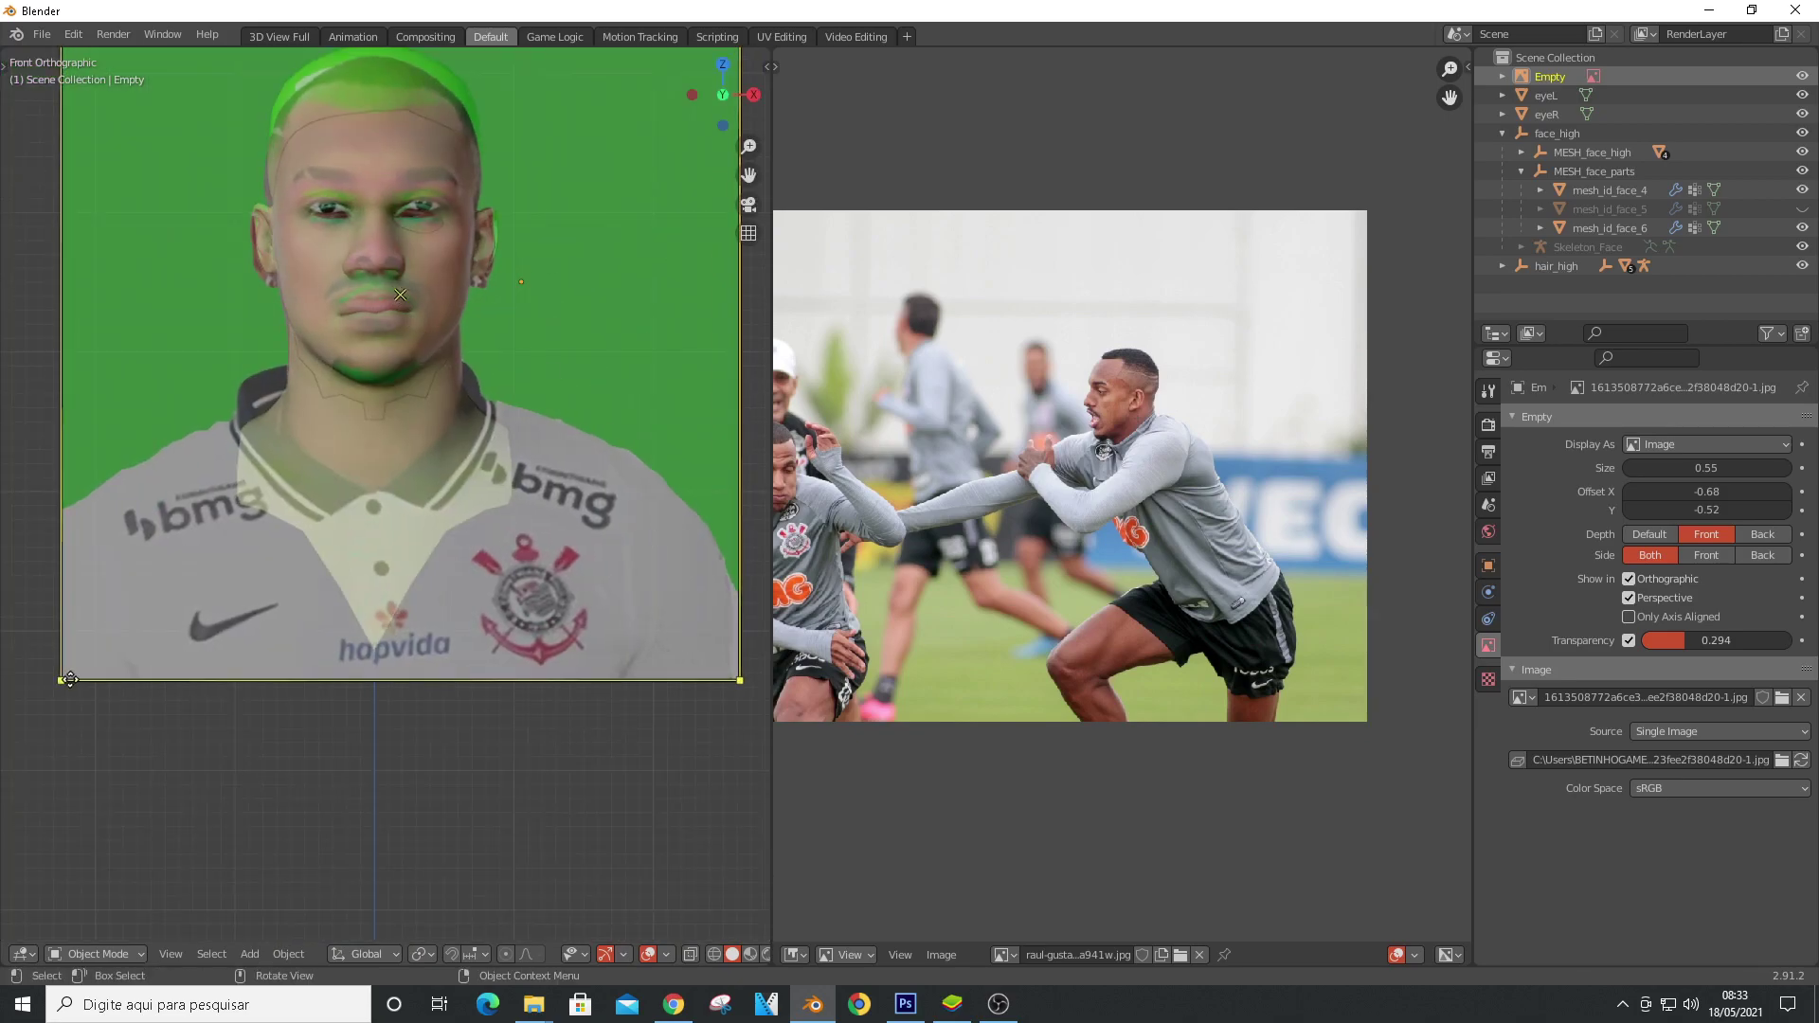
pyautogui.moveTo(70, 679); pyautogui.dragTo(69, 676)
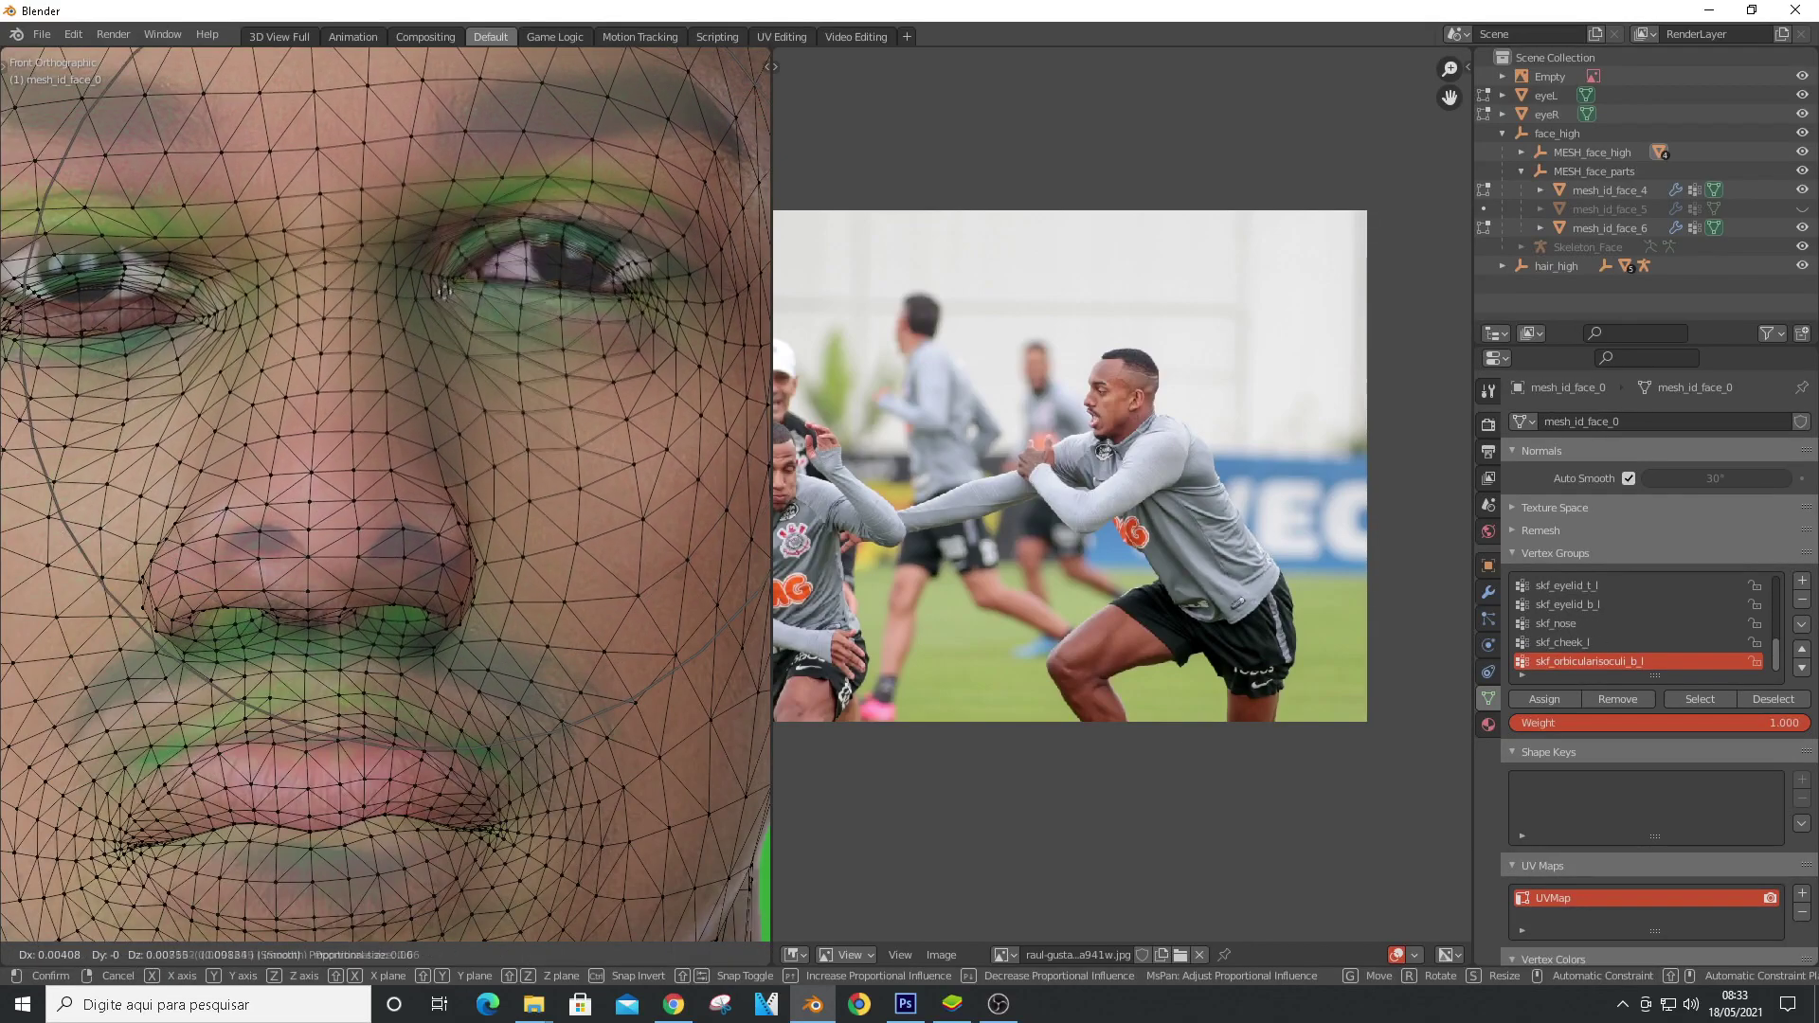
# Edit the face mesh and adjust the areas around the eyes and brow against the portrait using proportional moves
pyautogui.press('g')
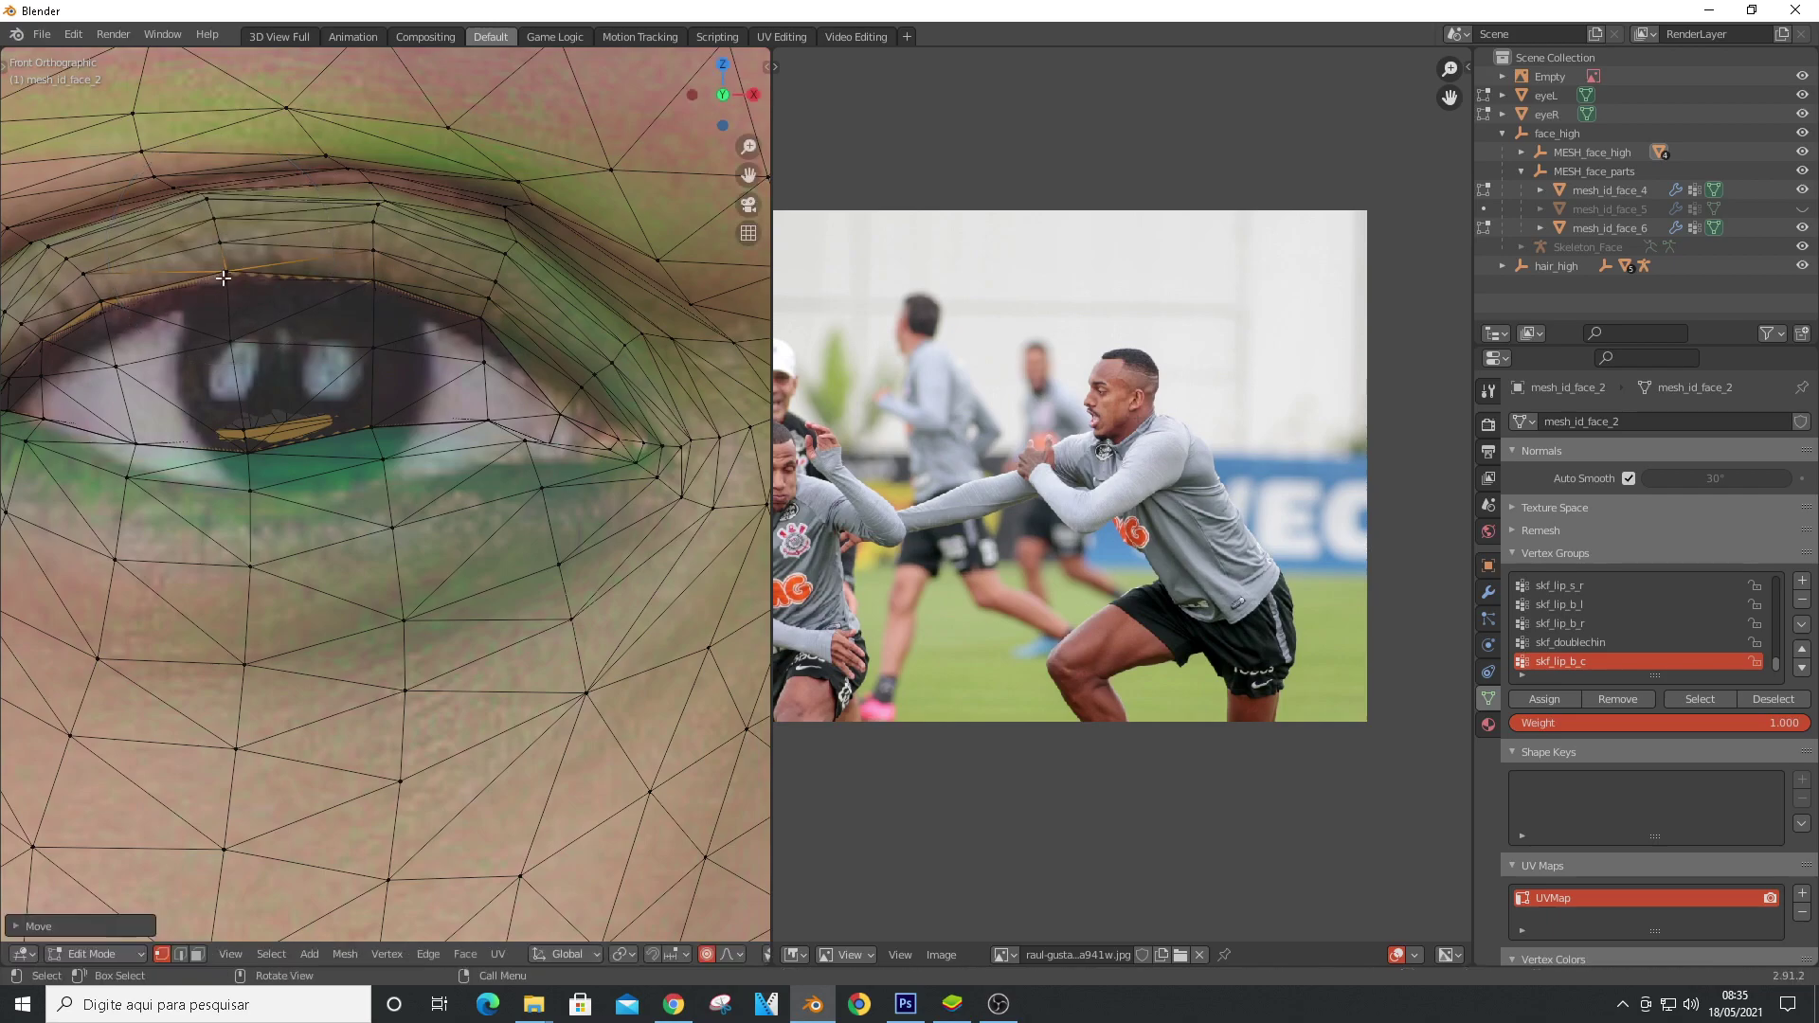
pyautogui.scroll(-8, 294, 88)
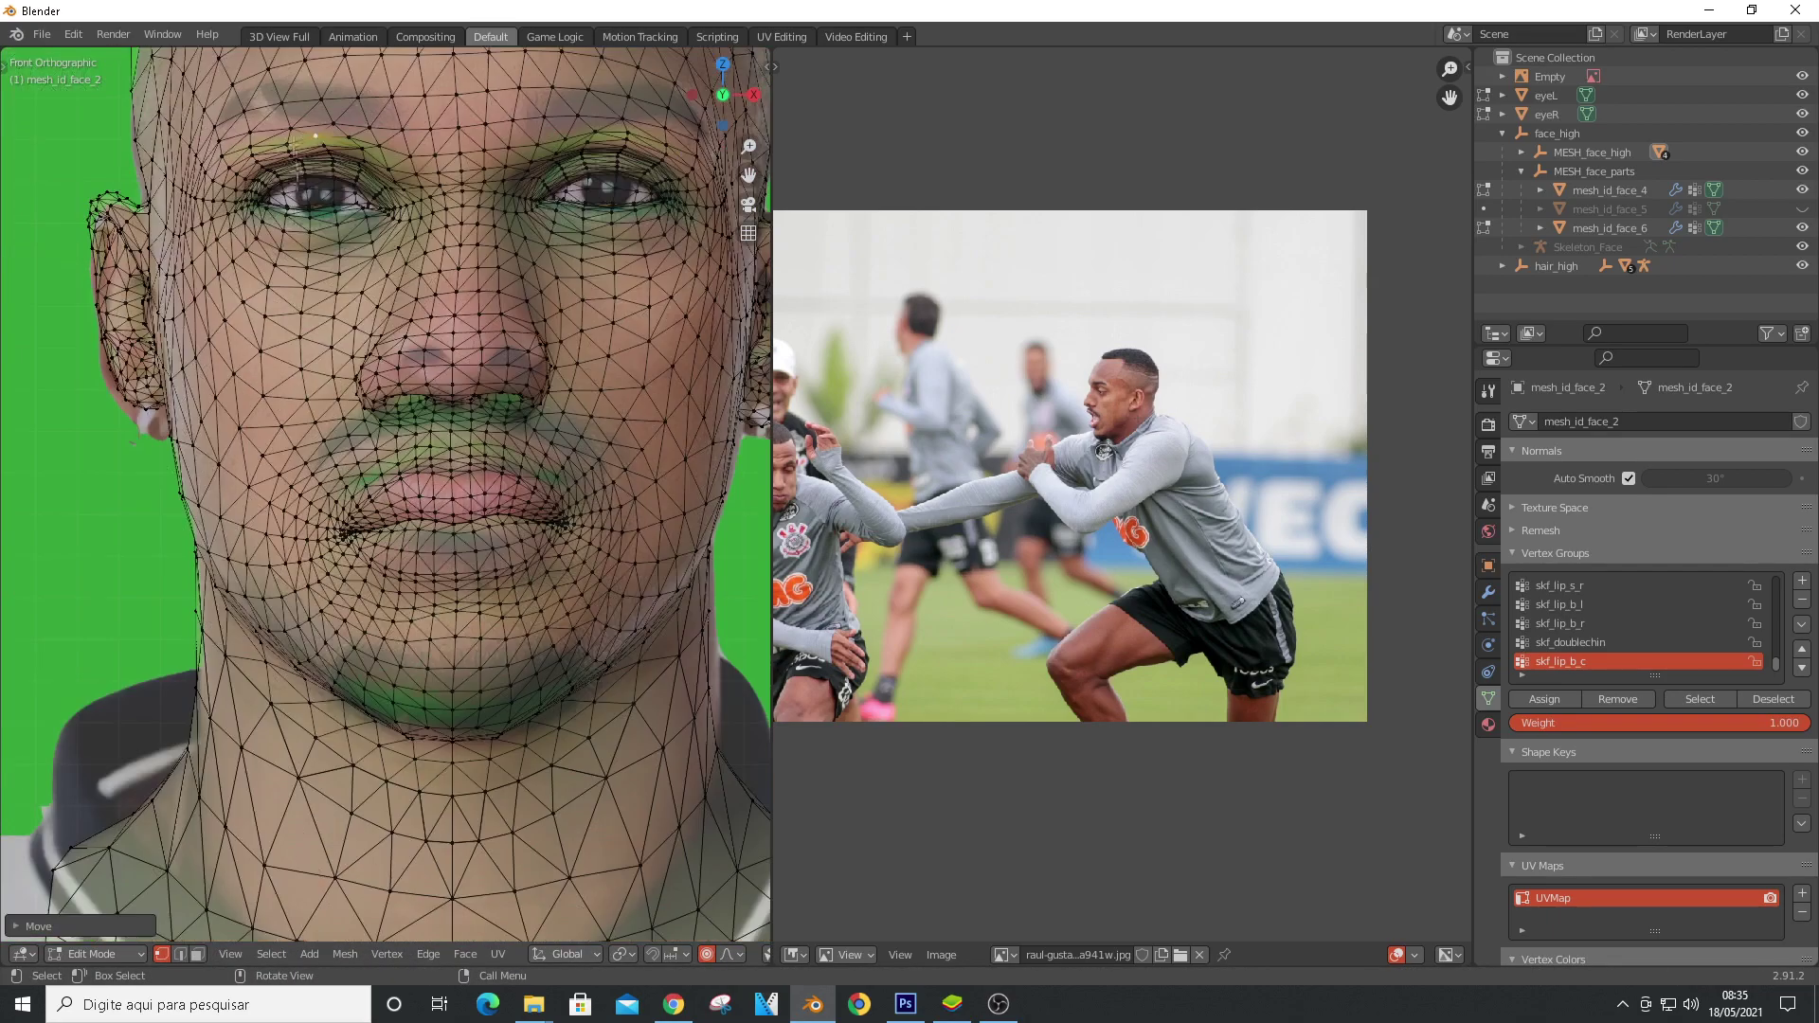
pyautogui.press('g')
pyautogui.hotkey('ctrl', 'z')
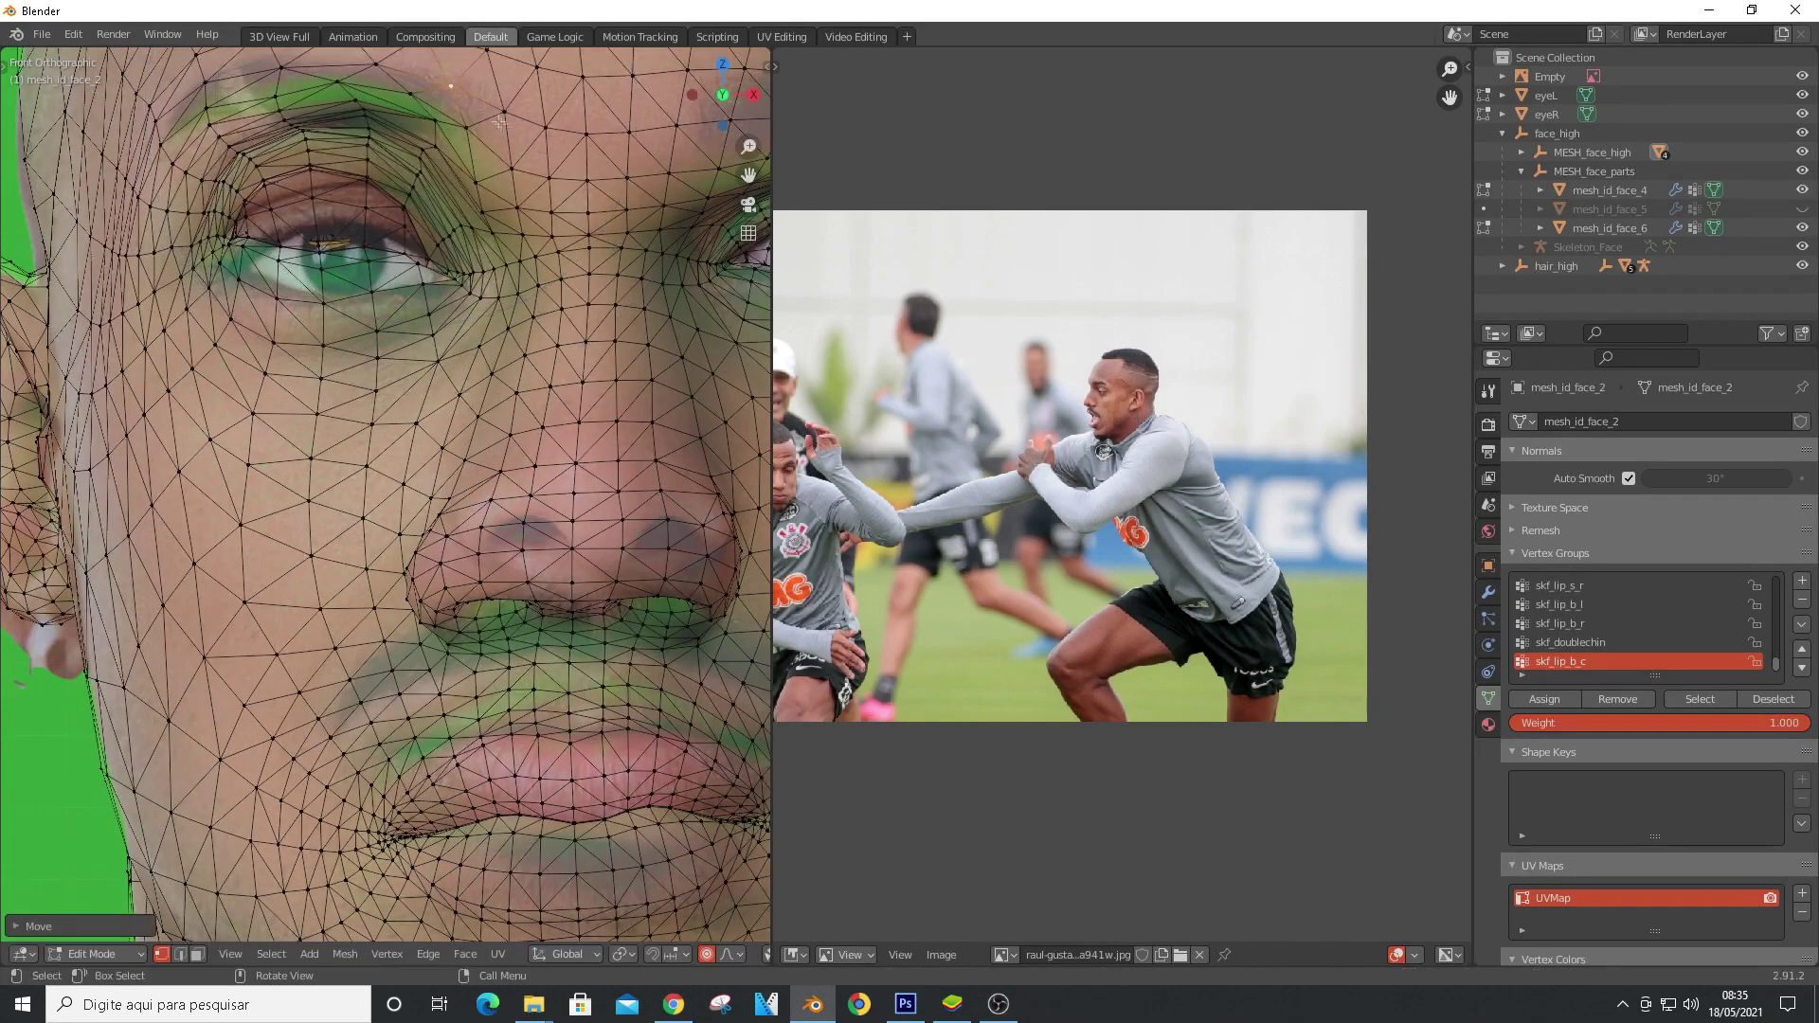
# Lower the upper eyelid of the character's right eye to match the portrait, using proportional moves down to size 0.01
pyautogui.scroll(5, 442, 108)
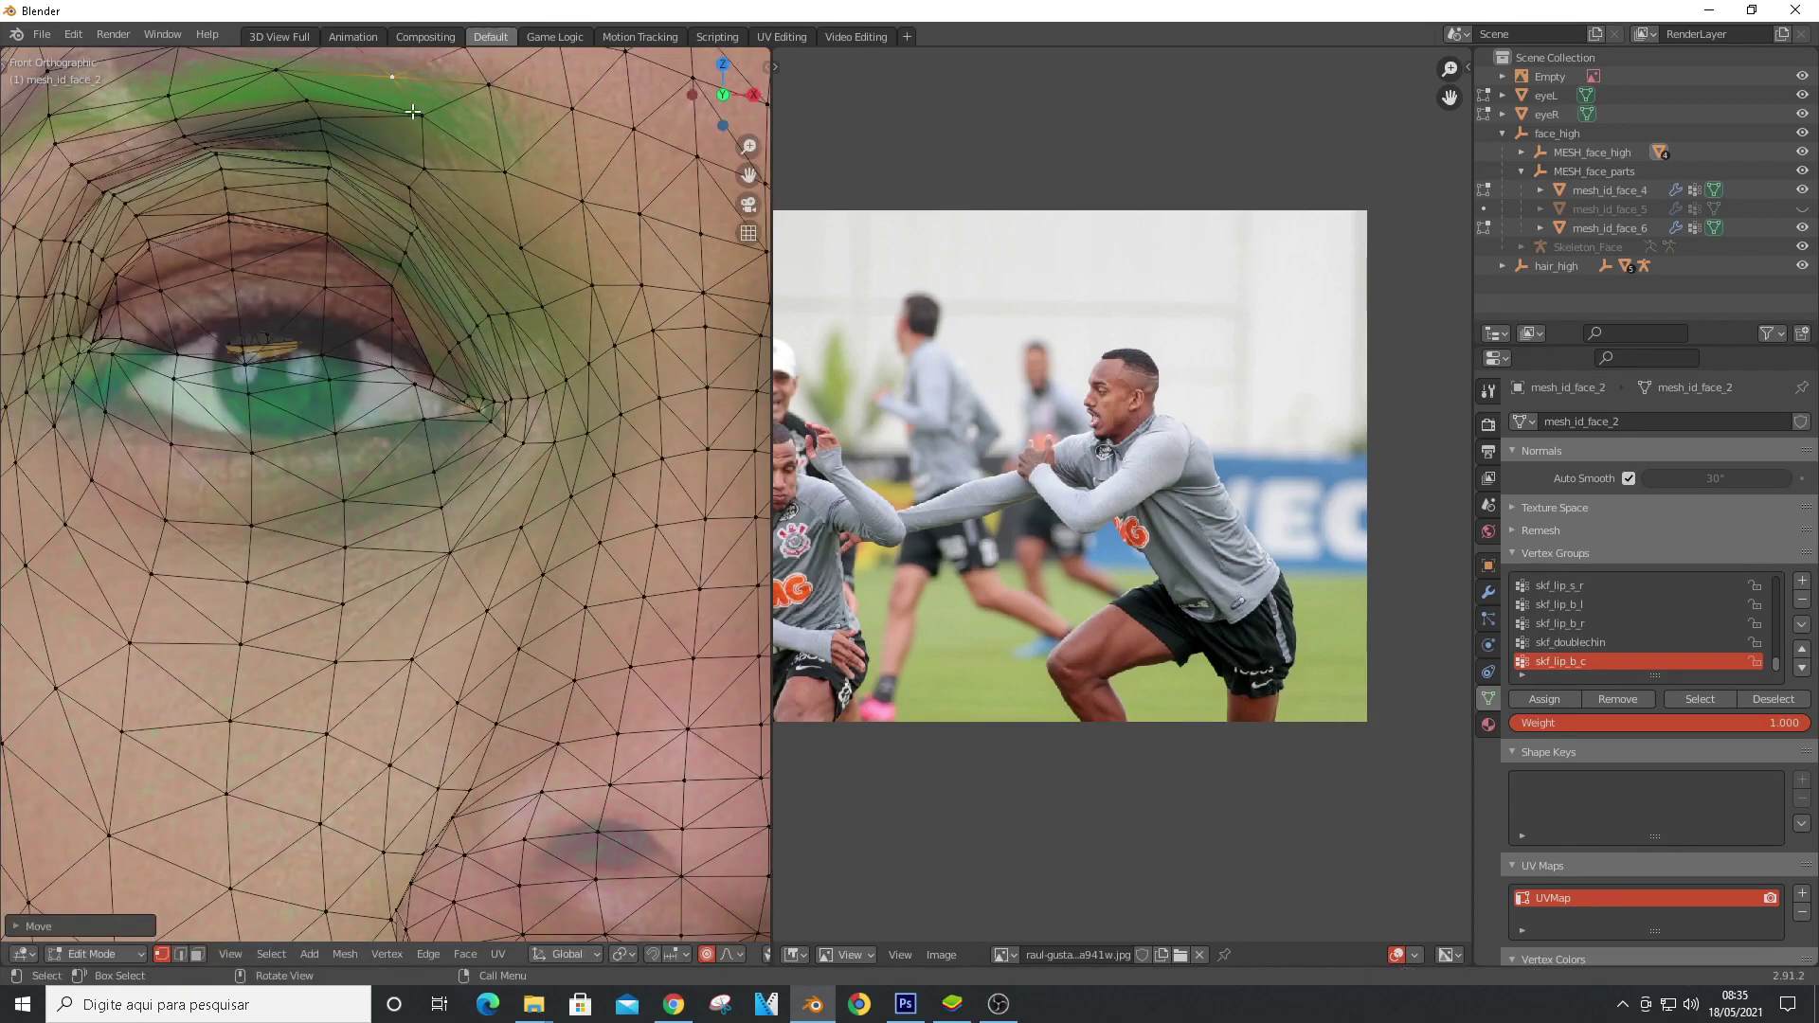
pyautogui.scroll(1, 297, 151)
pyautogui.click(218, 232)
pyautogui.press('g')
pyautogui.click(148, 350)
pyautogui.press('g')
pyautogui.click(163, 397)
pyautogui.click(352, 290)
pyautogui.press('g')
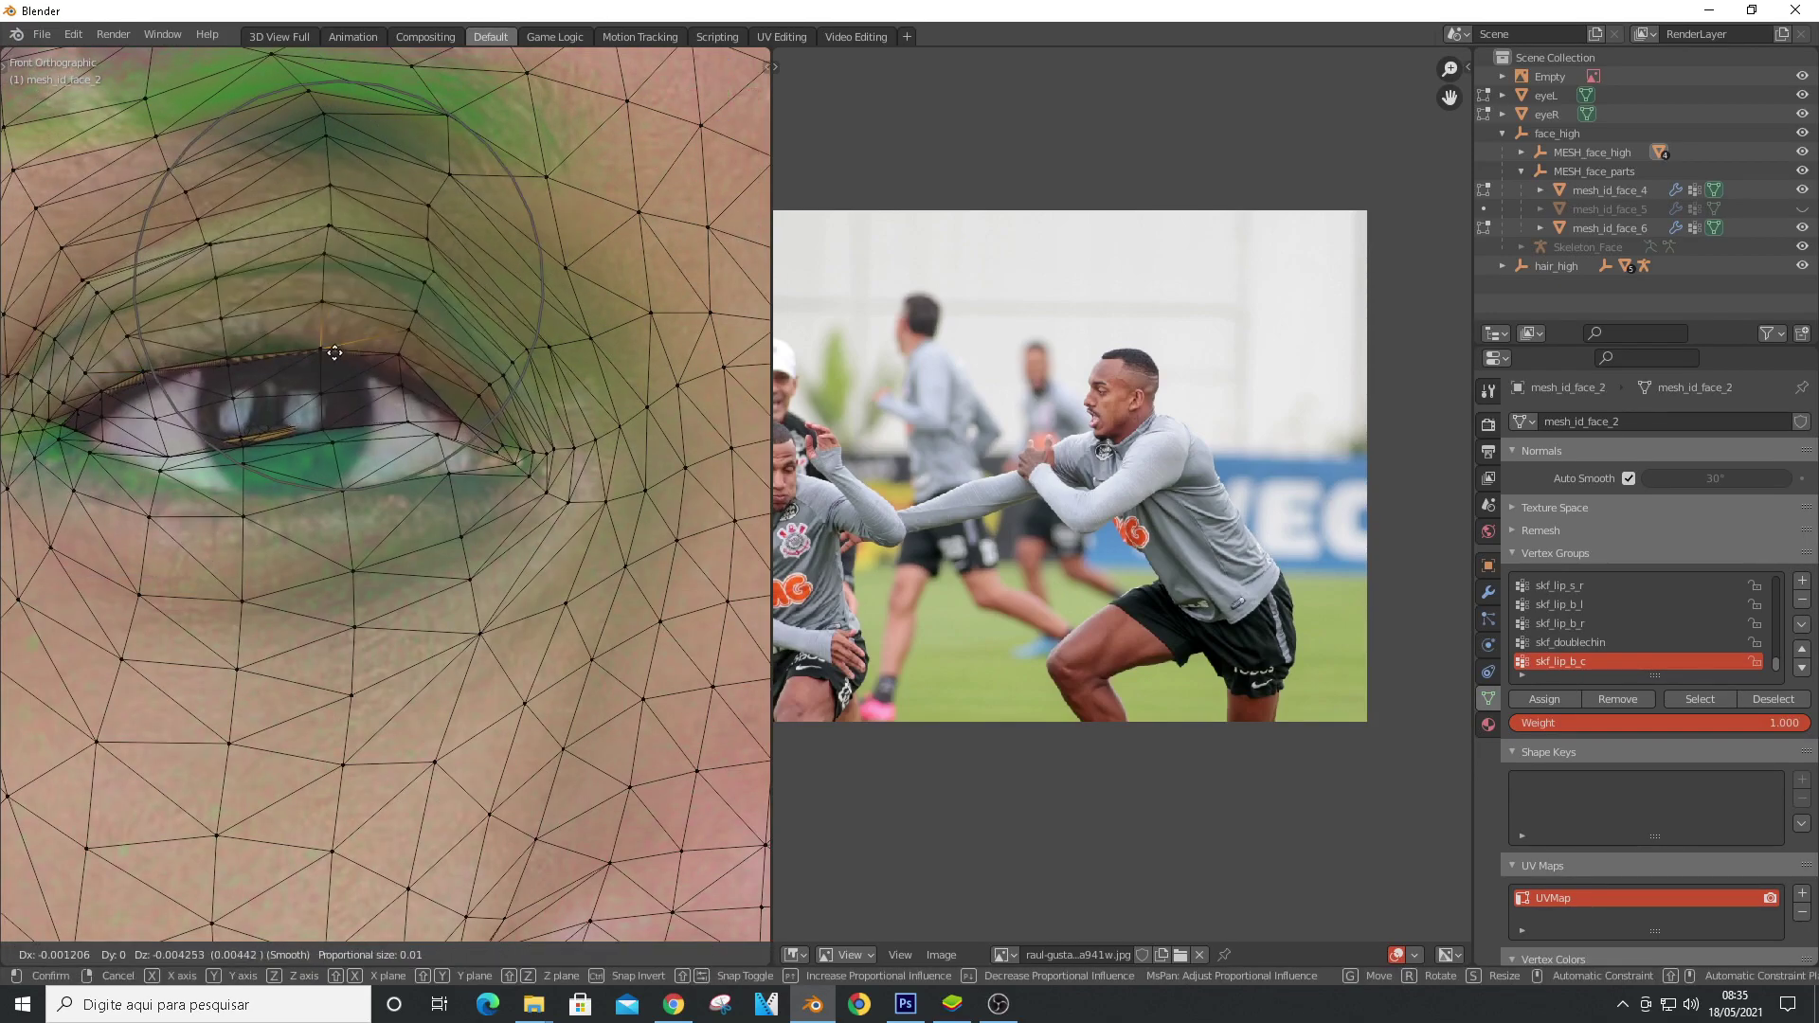
pyautogui.click(334, 352)
# Pull the lower eyelid of the same eye down to the portrait's lash line and adjust its outer corner
pyautogui.click(246, 443)
pyautogui.press('g')
pyautogui.click(252, 498)
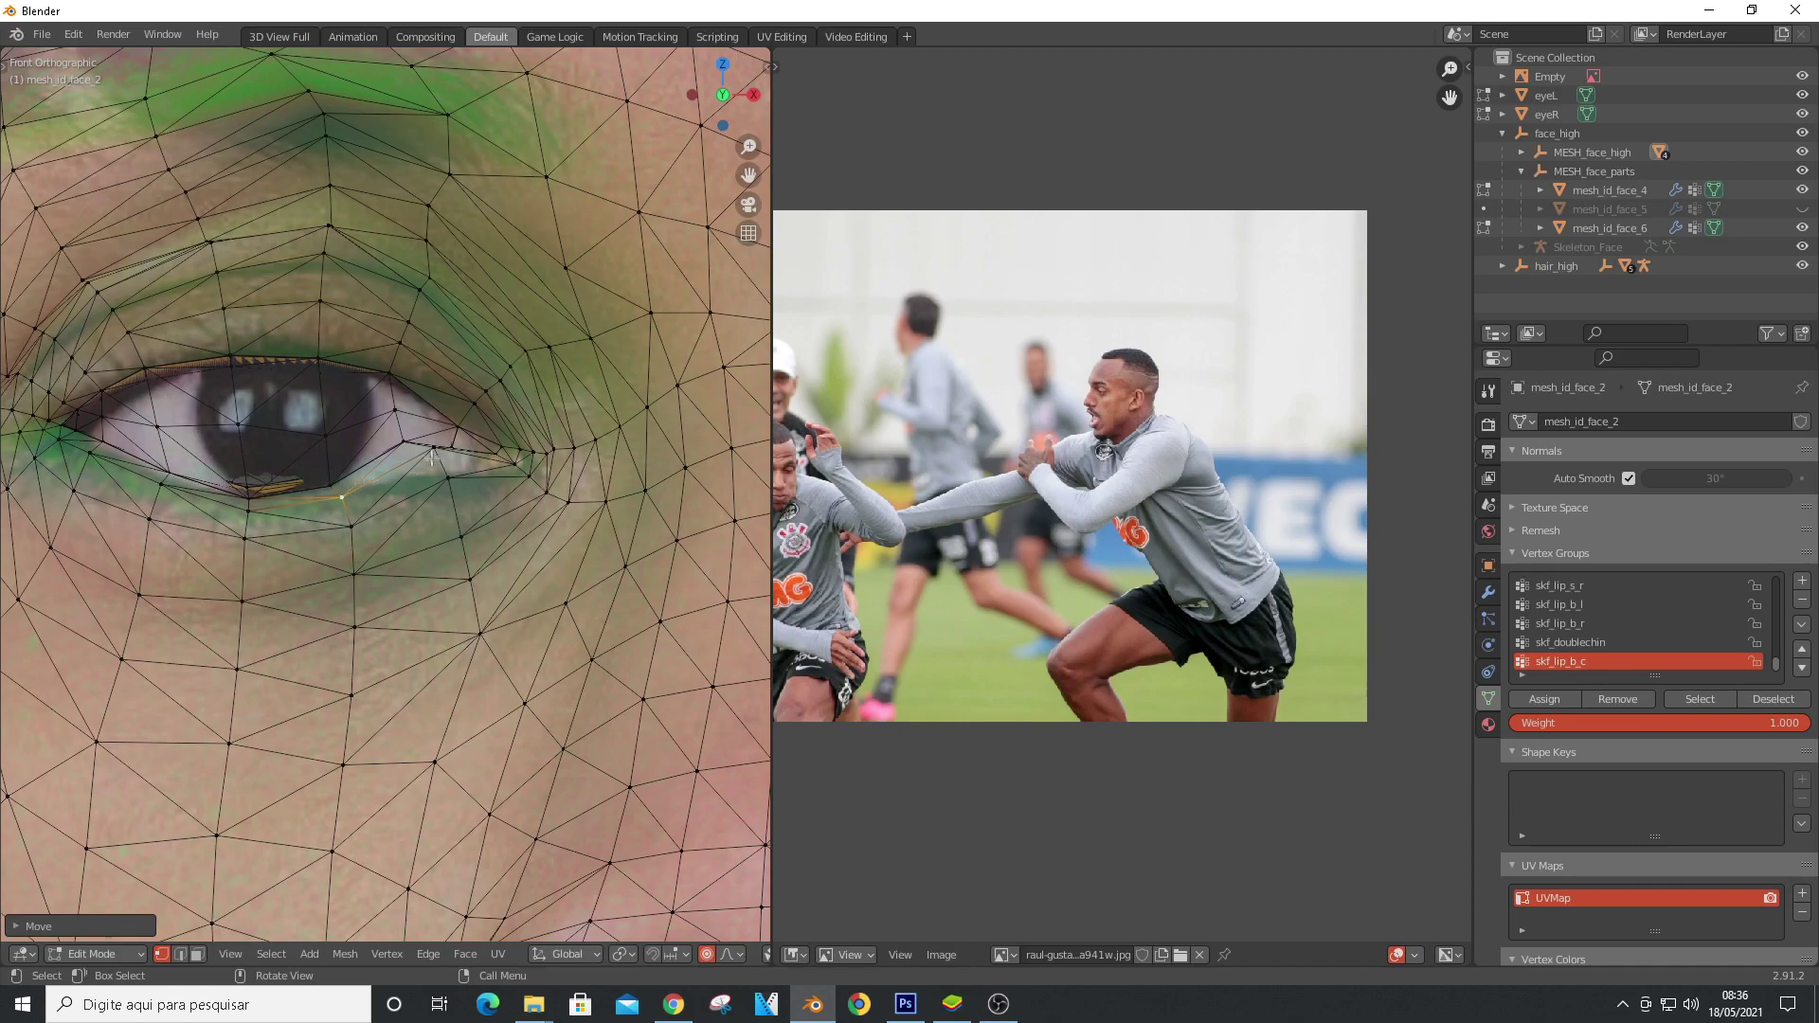
pyautogui.click(435, 460)
pyautogui.press('g')
pyautogui.click(441, 493)
pyautogui.scroll(-1, 434, 488)
pyautogui.keyDown('shift'); pyautogui.moveTo(398, 474); pyautogui.dragTo(417, 435, button='middle'); pyautogui.keyUp('shift')
pyautogui.click(139, 395)
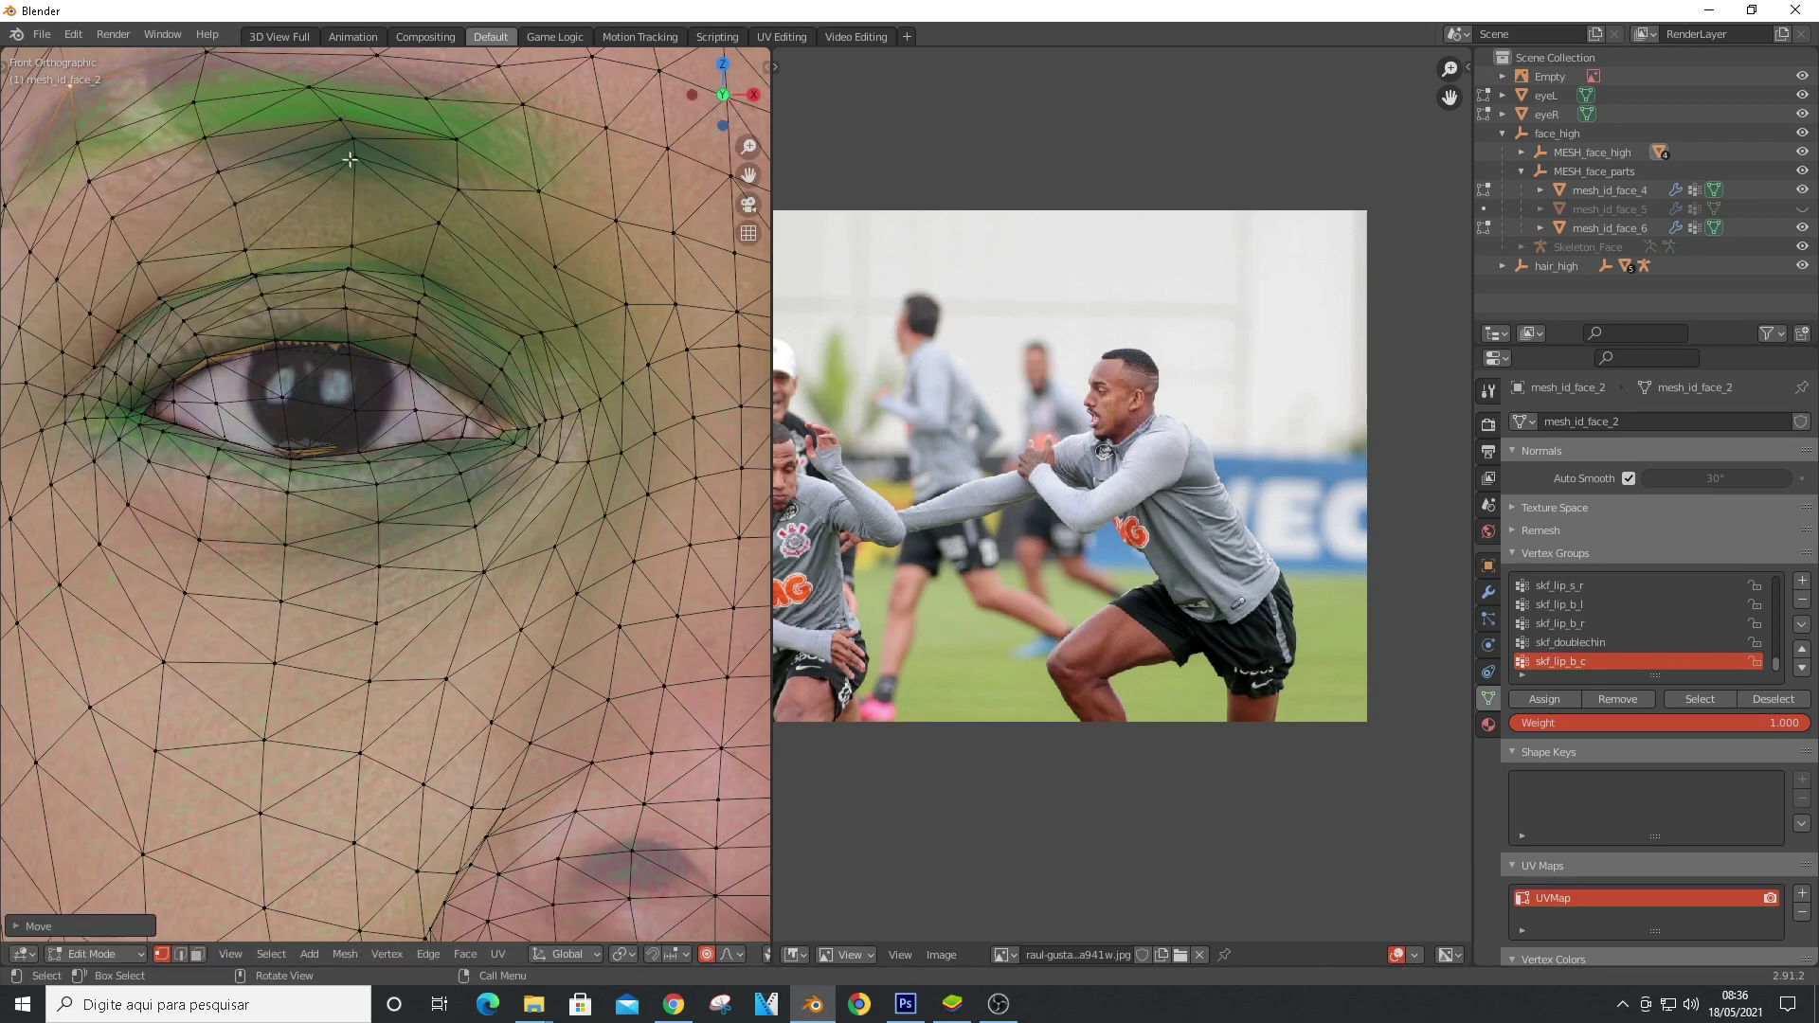
# Reshape the outer edge of the character's right ear to follow the portrait's ear outline
pyautogui.scroll(-3, 320, 84)
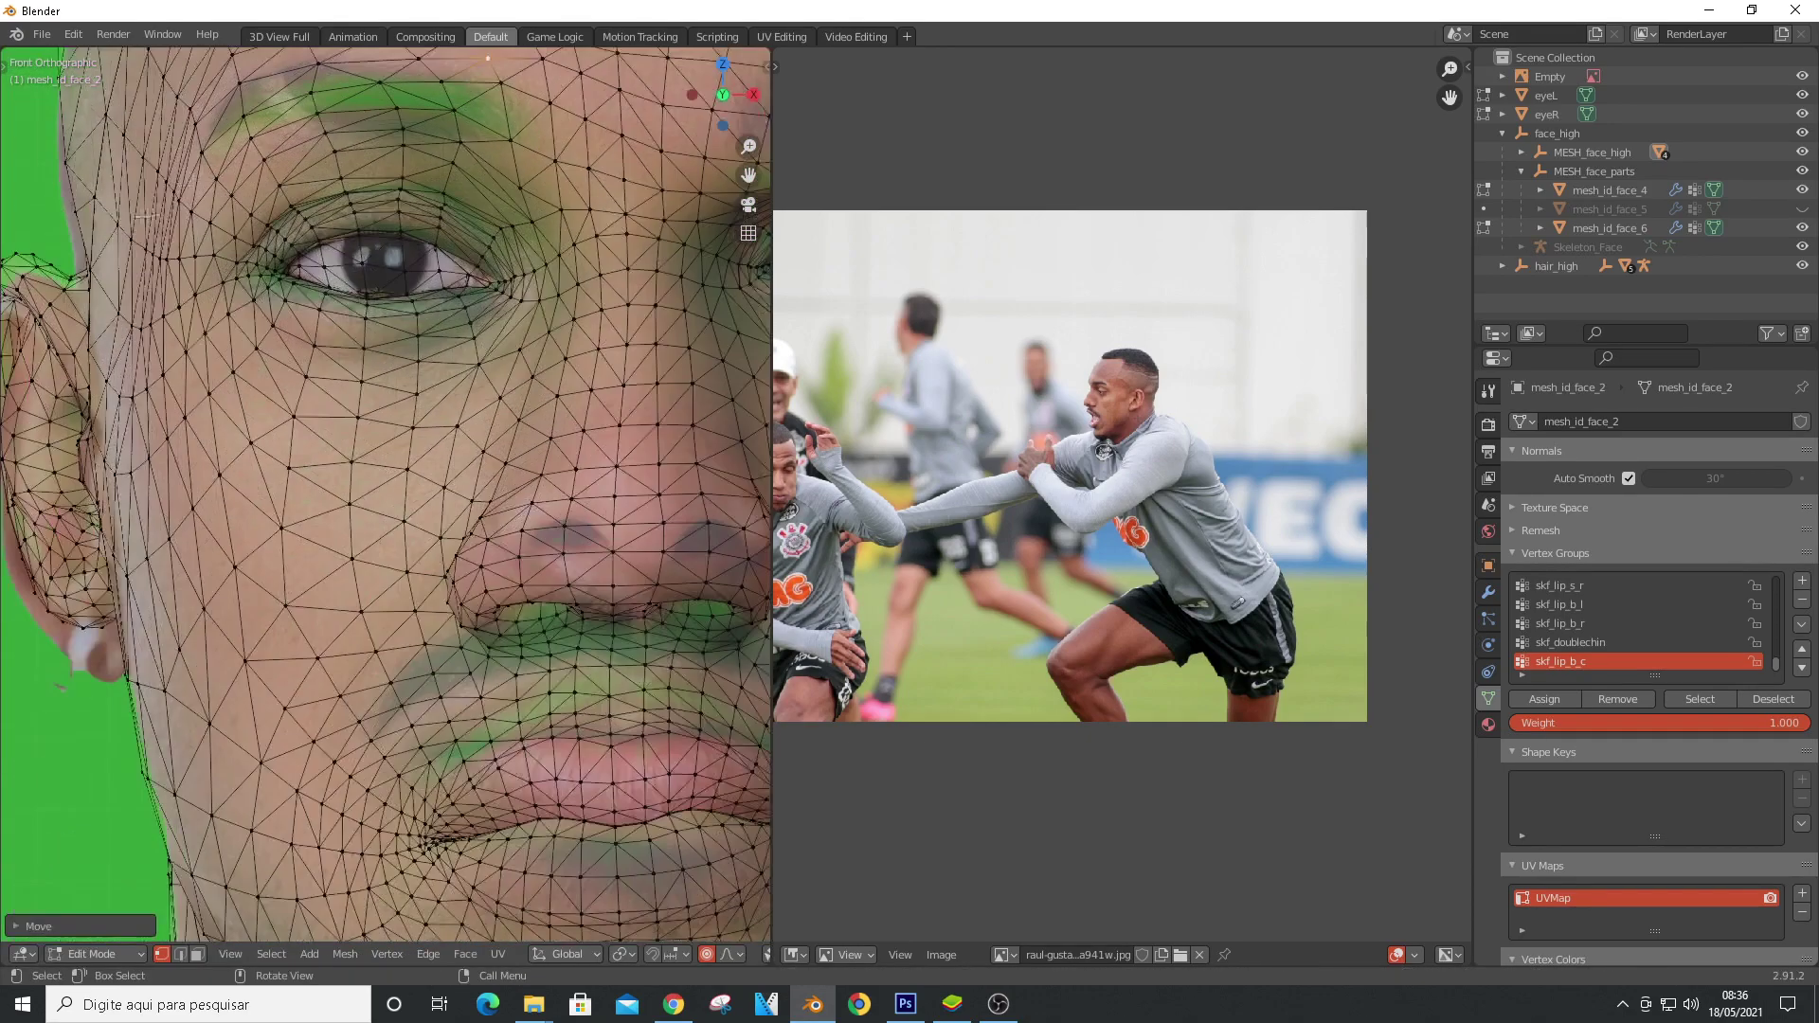
pyautogui.click(82, 258)
pyautogui.scroll(-3, 82, 285)
pyautogui.scroll(2, 83, 430)
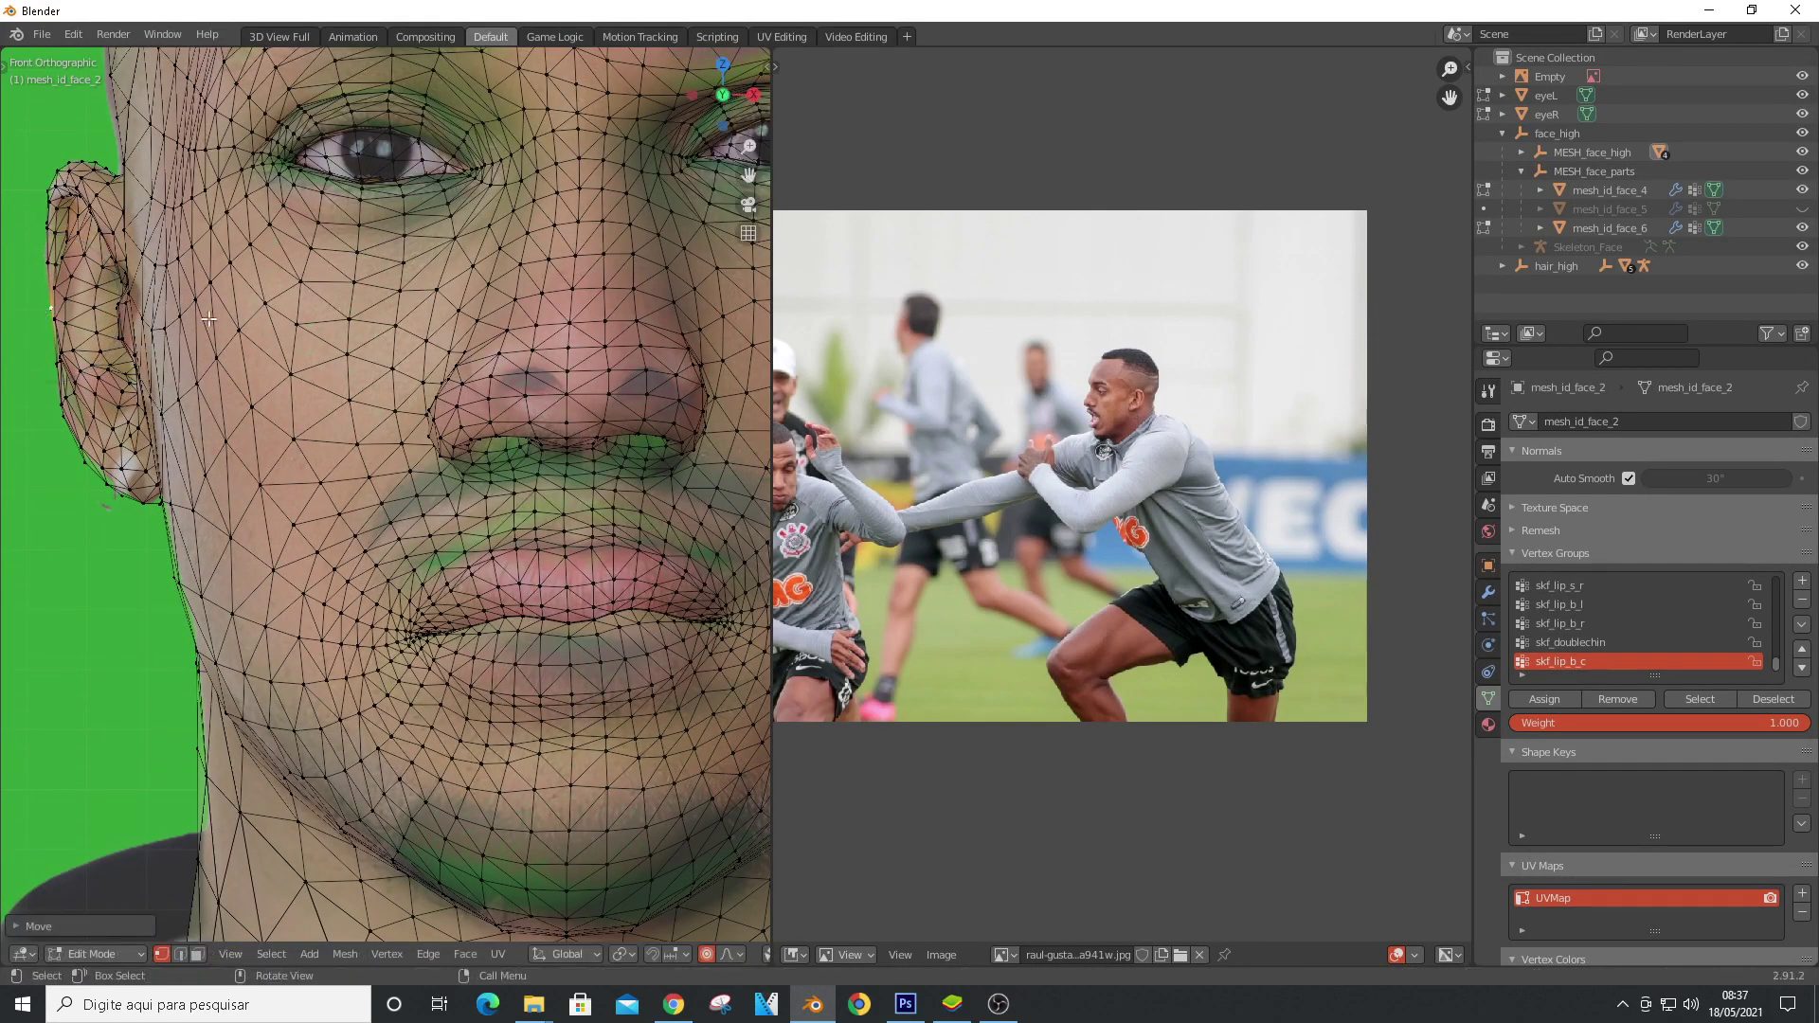
# Raise the nostril openings and the base of the nose to match the portrait at proportional size 0.02
pyautogui.scroll(4, 388, 358)
pyautogui.click(366, 403)
pyautogui.press('g')
pyautogui.click(377, 379)
pyautogui.click(277, 441)
pyautogui.press('g')
pyautogui.click(395, 380)
pyautogui.press('g')
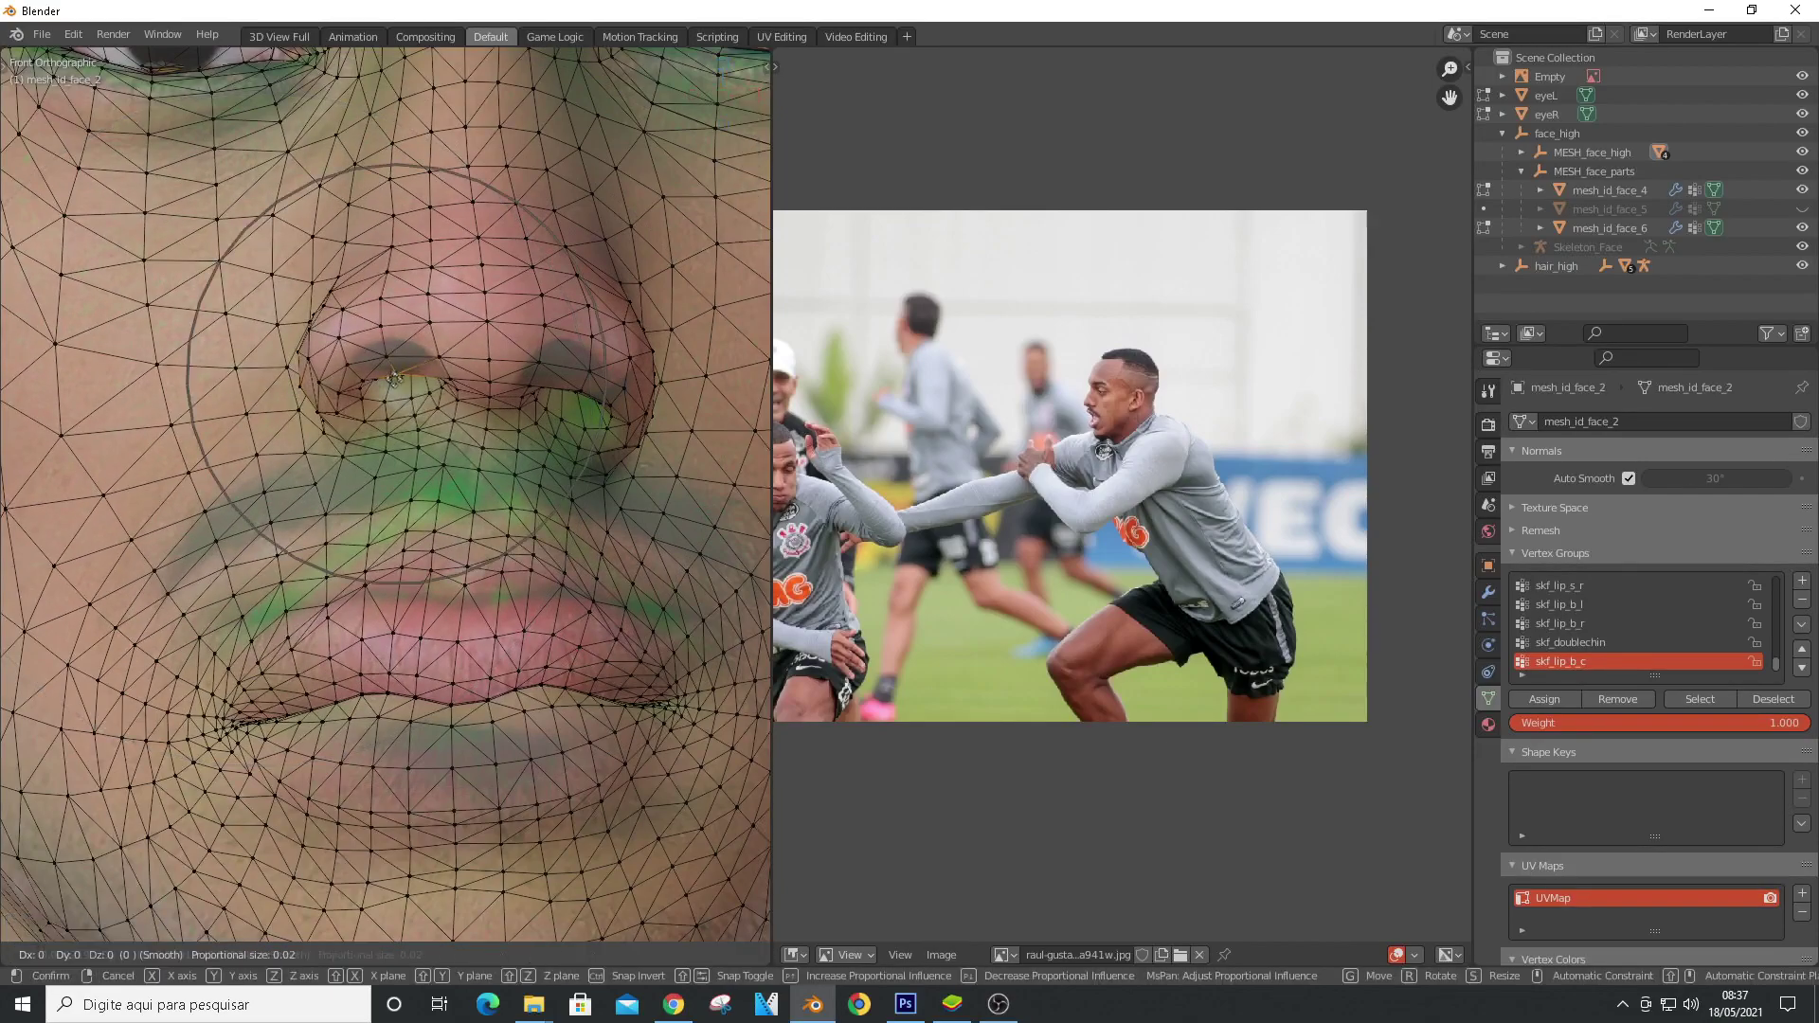
pyautogui.click(520, 372)
# Refine the lower edges of both nostrils and narrow the nose wing on the character's left side
pyautogui.scroll(3, 520, 372)
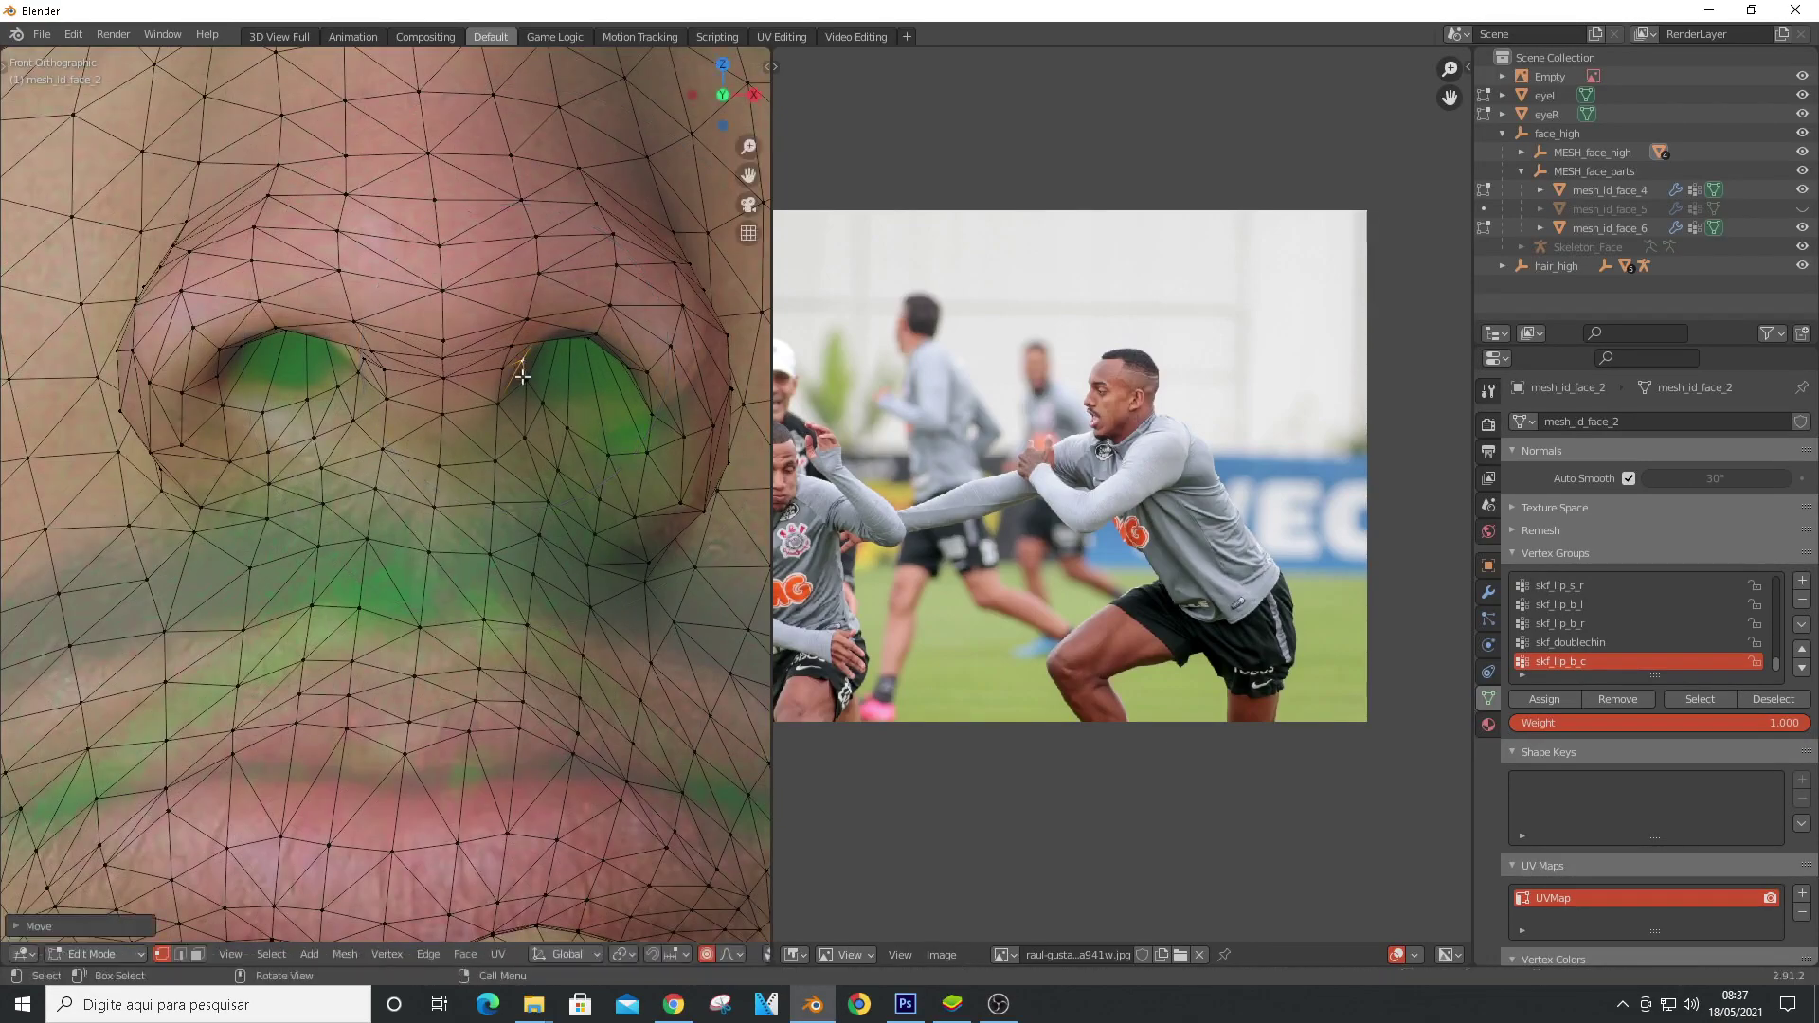
pyautogui.click(627, 433)
pyautogui.click(647, 572)
pyautogui.press('g')
pyautogui.scroll(-10, 639, 517)
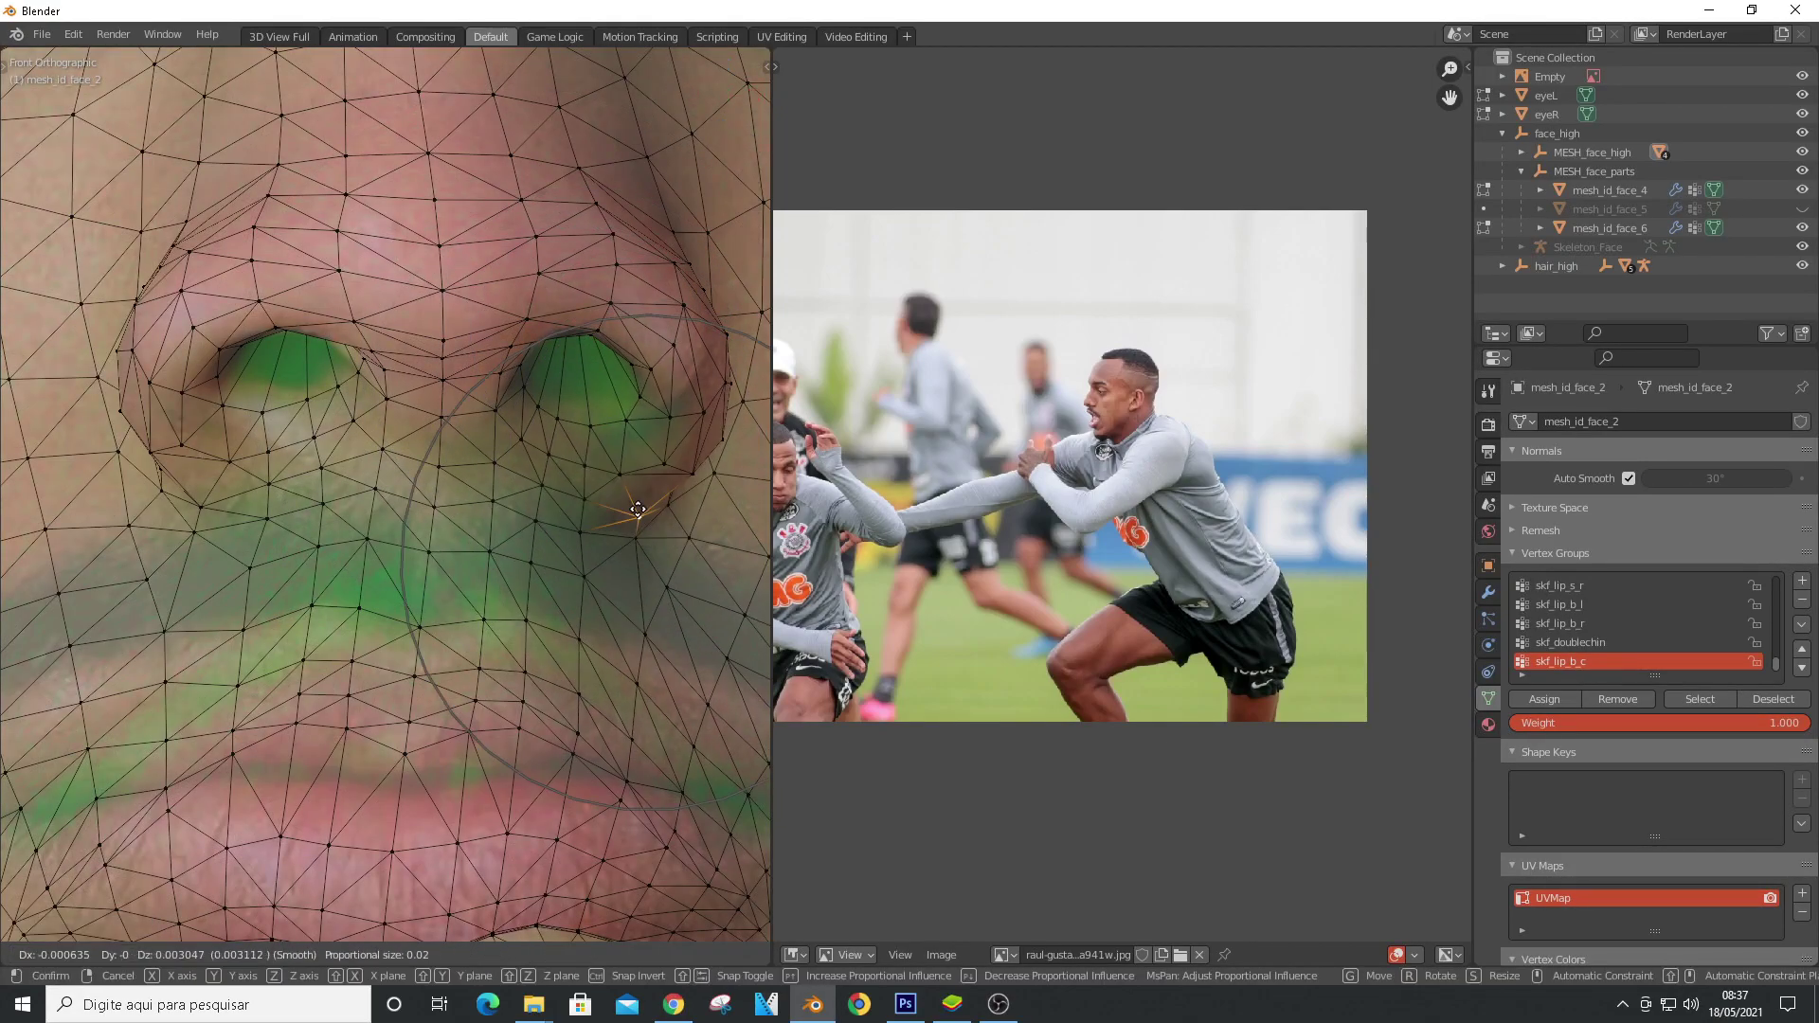
pyautogui.click(630, 431)
pyautogui.click(723, 307)
pyautogui.press('g')
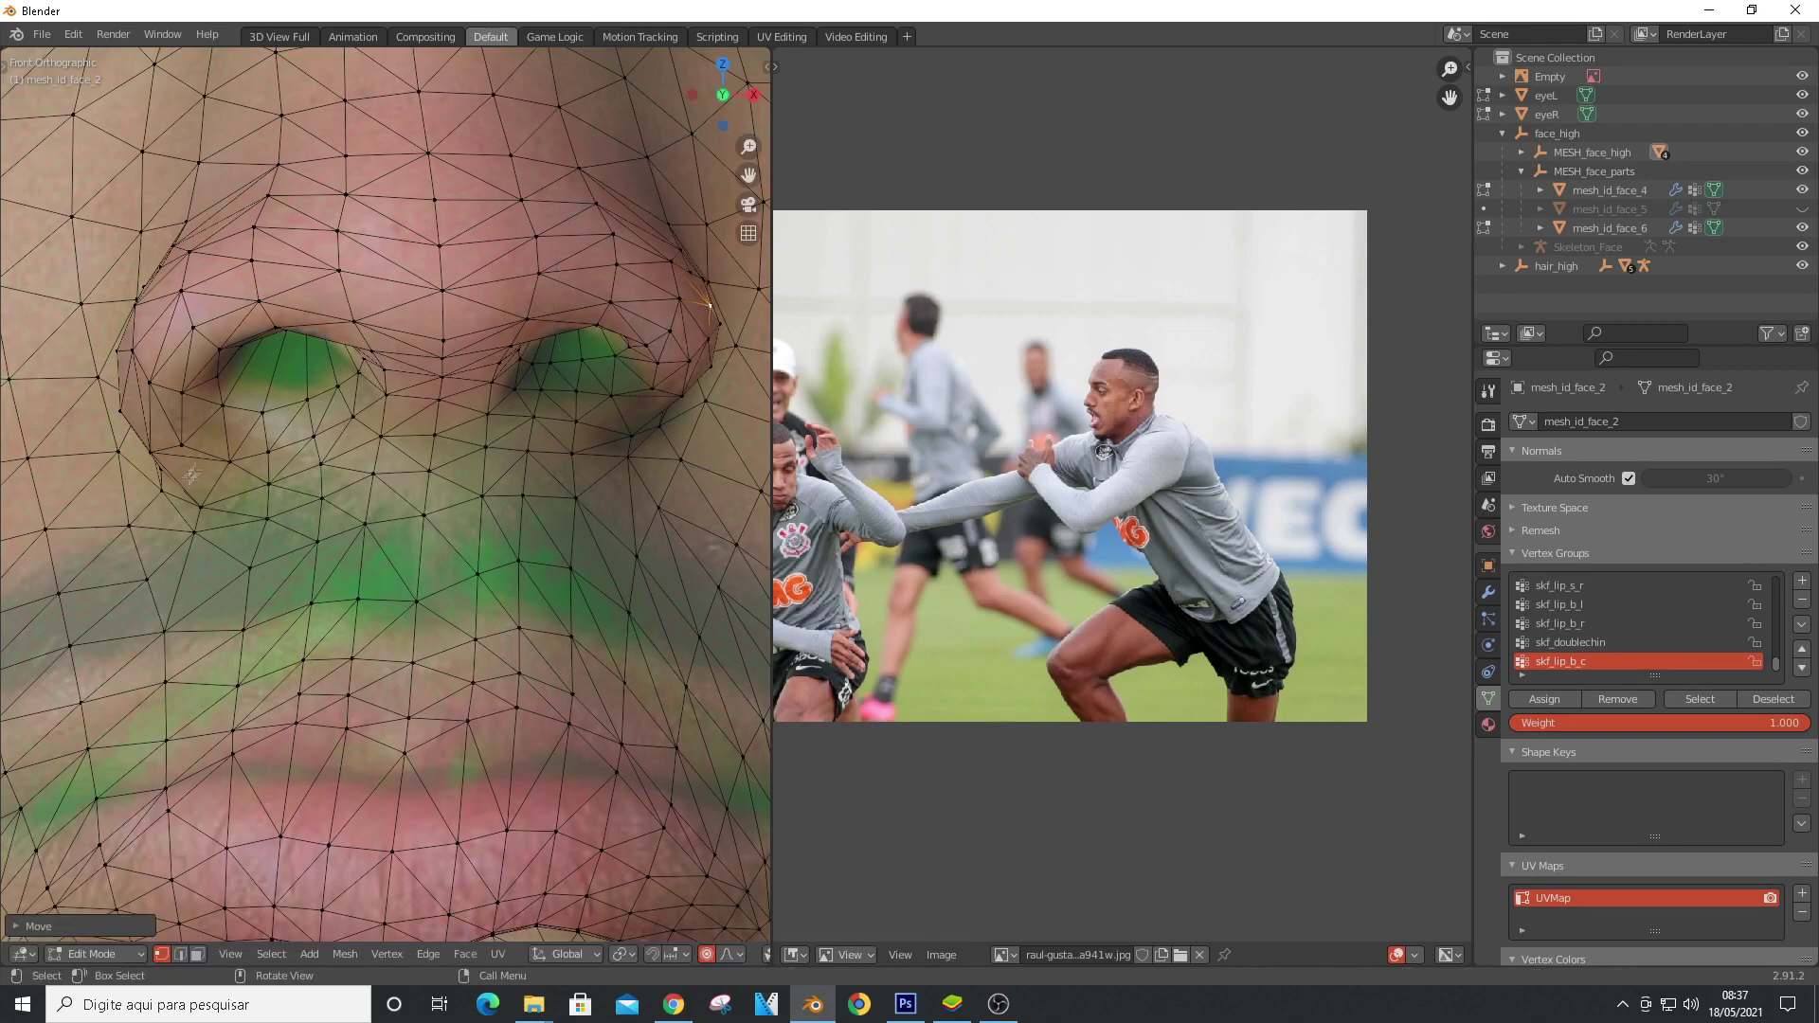
pyautogui.click(240, 459)
pyautogui.press('g')
pyautogui.scroll(-7, 407, 346)
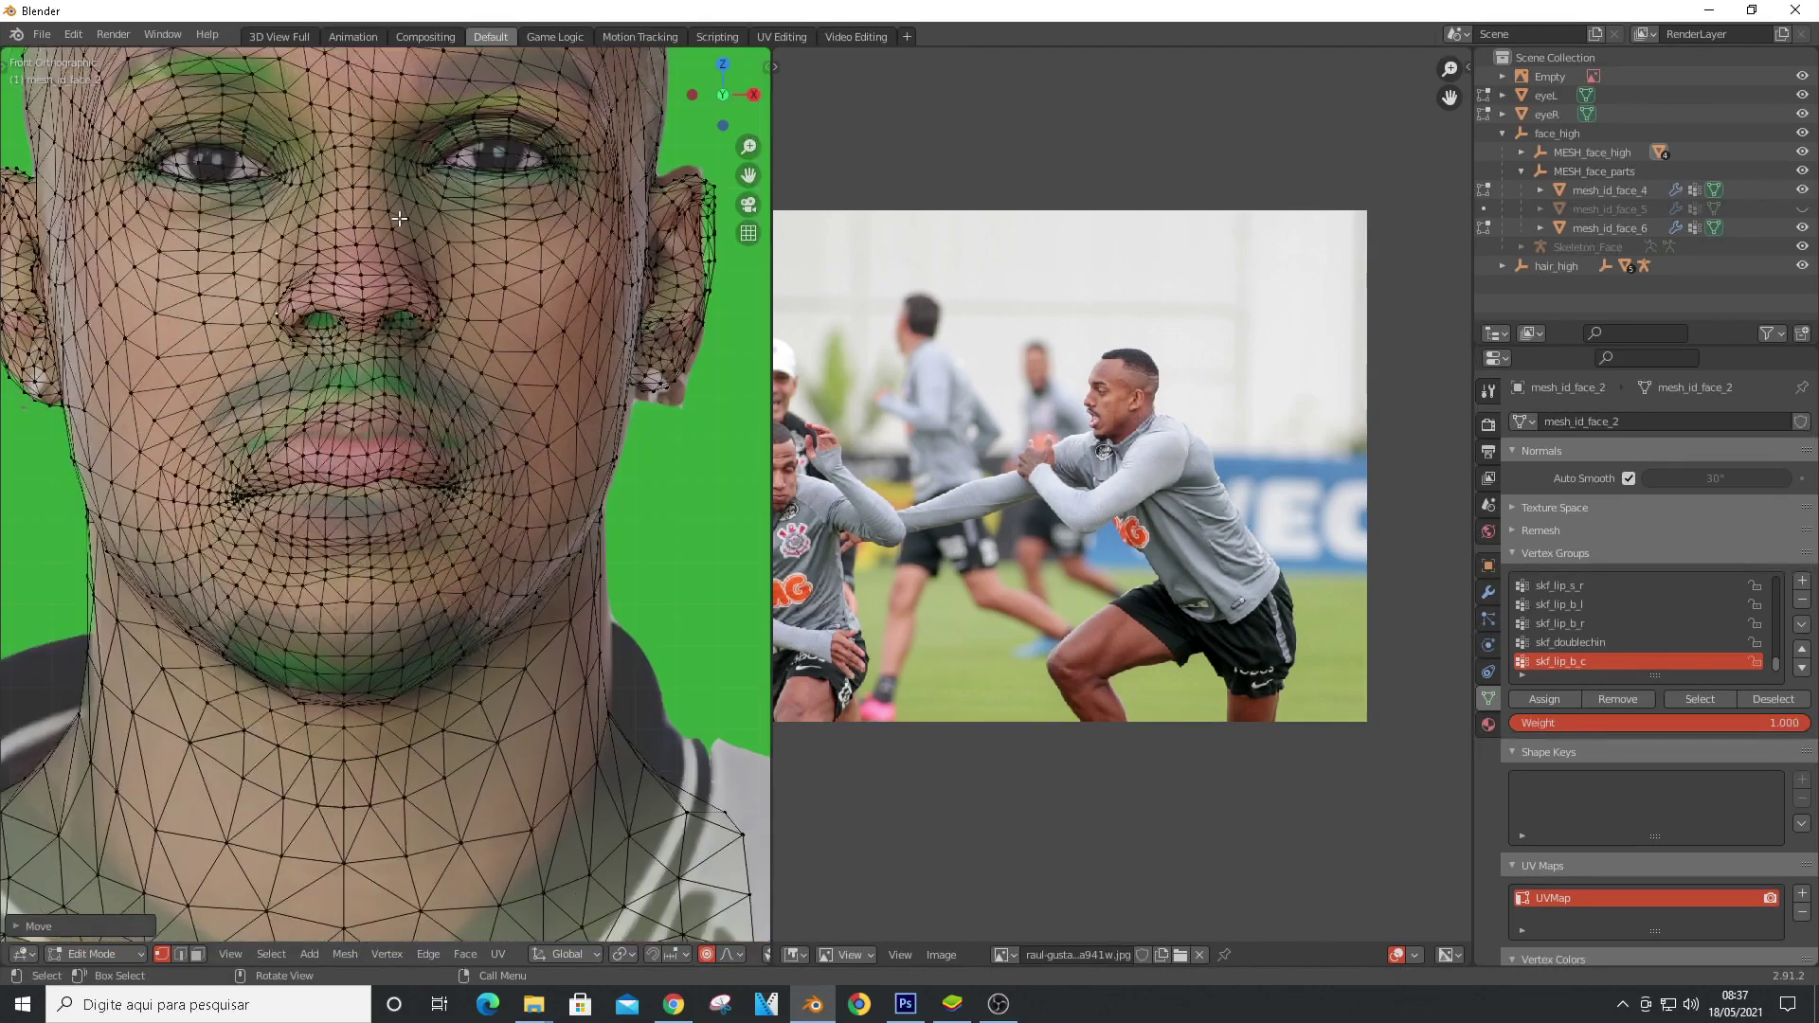
# Raise the brow area above the character's left eye and shift its inner end toward the forehead's centre
pyautogui.scroll(6, 559, 90)
pyautogui.keyDown('shift'); pyautogui.moveTo(478, 53); pyautogui.dragTo(497, 172, button='middle'); pyautogui.keyUp('shift')
pyautogui.click(497, 171)
pyautogui.press('g')
pyautogui.click(504, 81)
pyautogui.click(238, 206)
pyautogui.press('g')
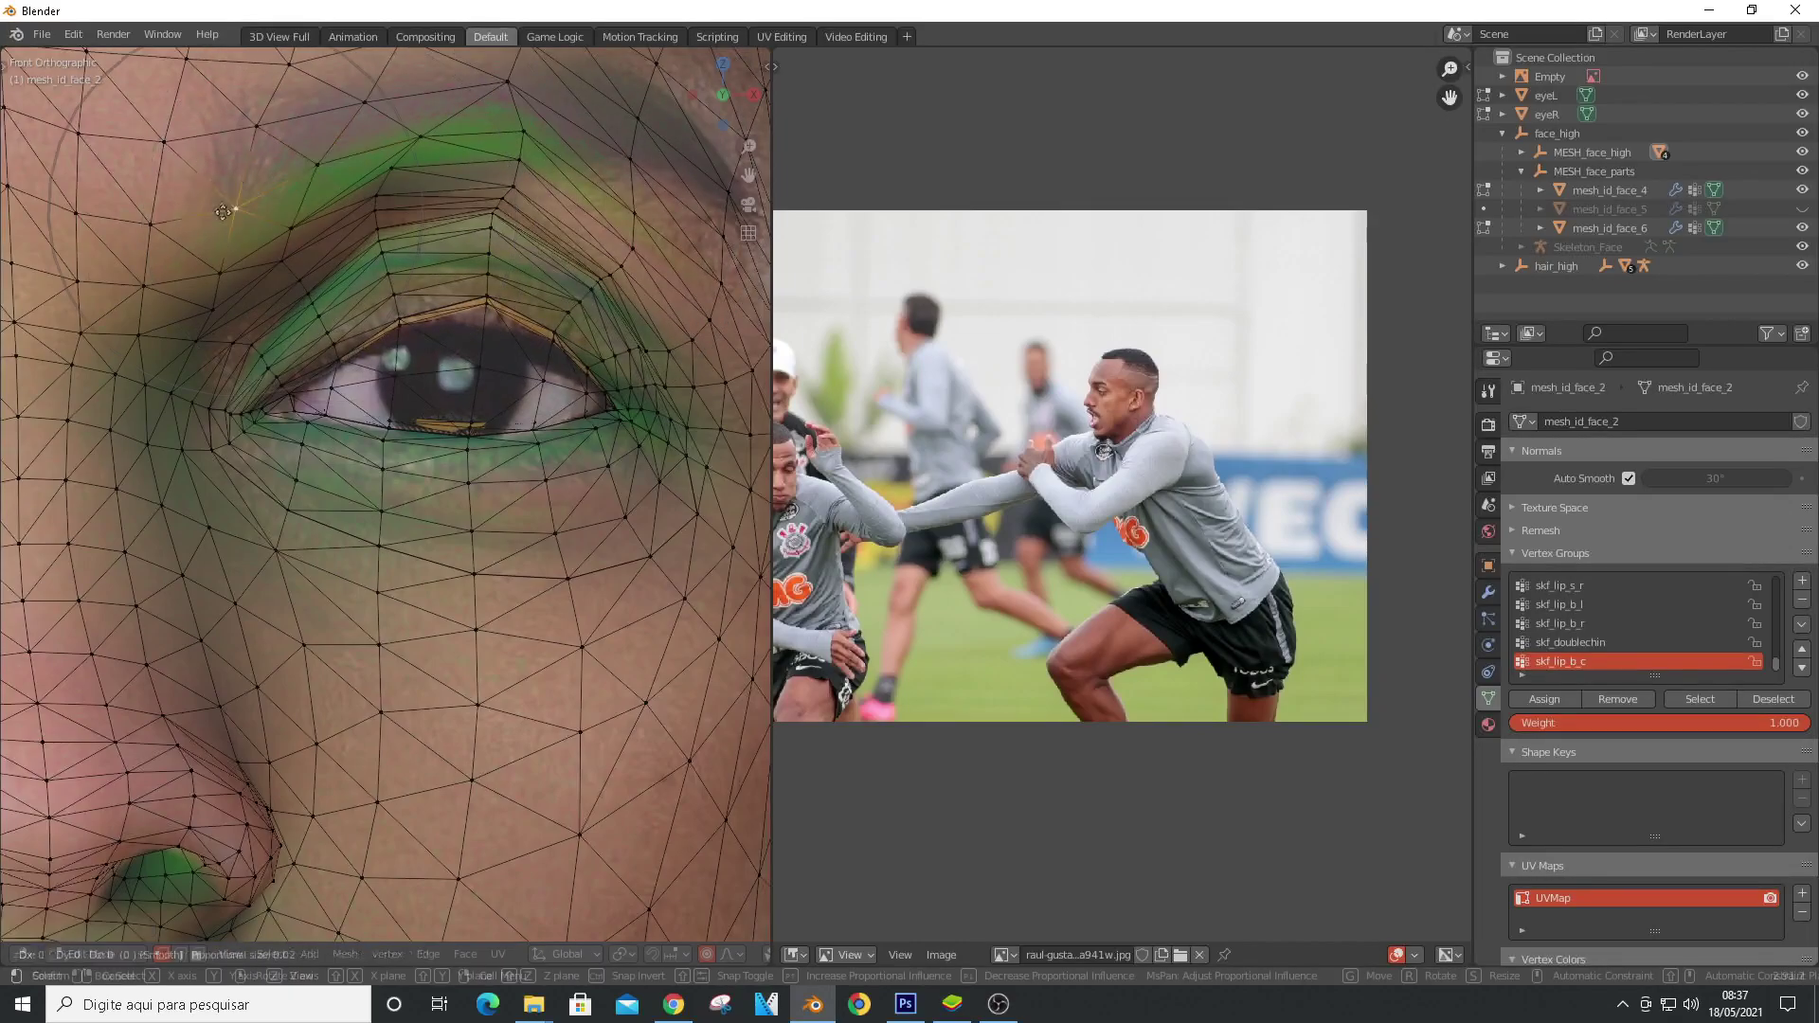
pyautogui.click(141, 152)
# Adjust the outer end and upper edge of the character's left brow with small proportional moves
pyautogui.click(632, 158)
pyautogui.press('g')
pyautogui.click(650, 152)
pyautogui.click(548, 78)
pyautogui.press('g')
pyautogui.click(542, 87)
pyautogui.click(659, 131)
pyautogui.press('g')
pyautogui.click(630, 148)
# Lower the upper eyelid and the fold above the character's left eye at proportional size 0.02
pyautogui.scroll(3, 532, 239)
pyautogui.click(531, 241)
pyautogui.press('g')
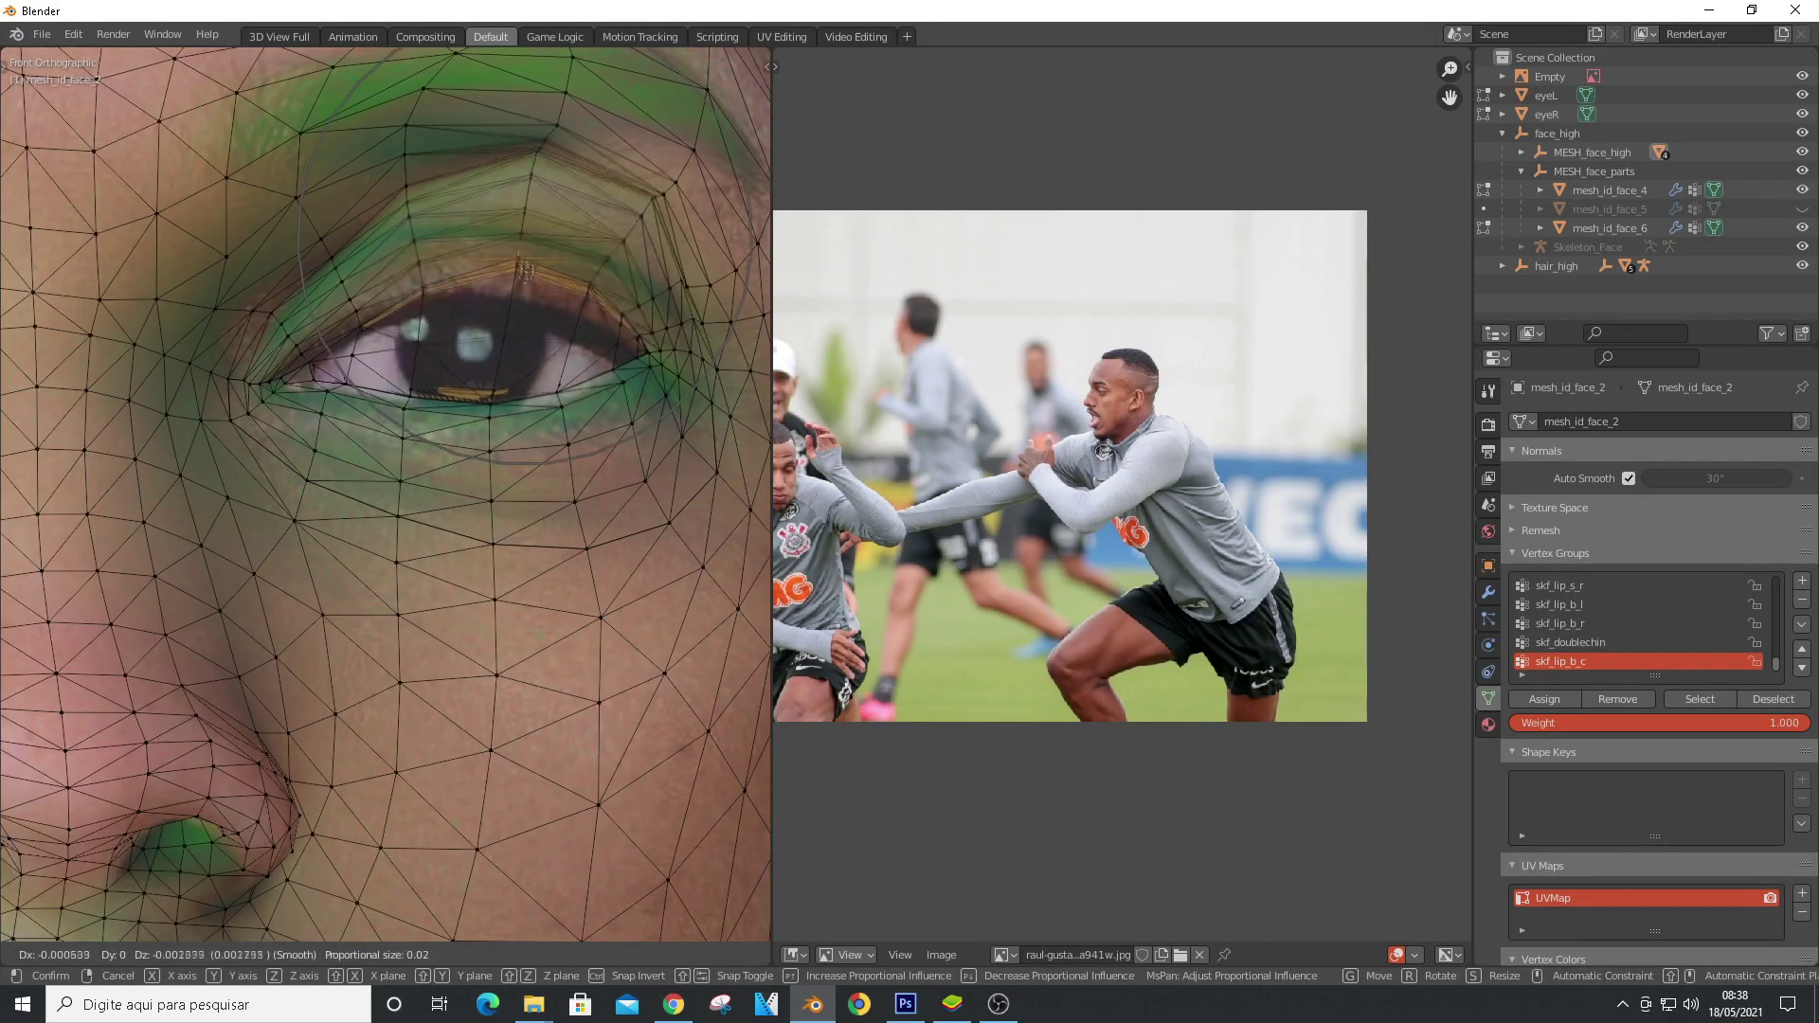
pyautogui.click(514, 303)
pyautogui.click(526, 206)
pyautogui.press('g')
pyautogui.click(519, 239)
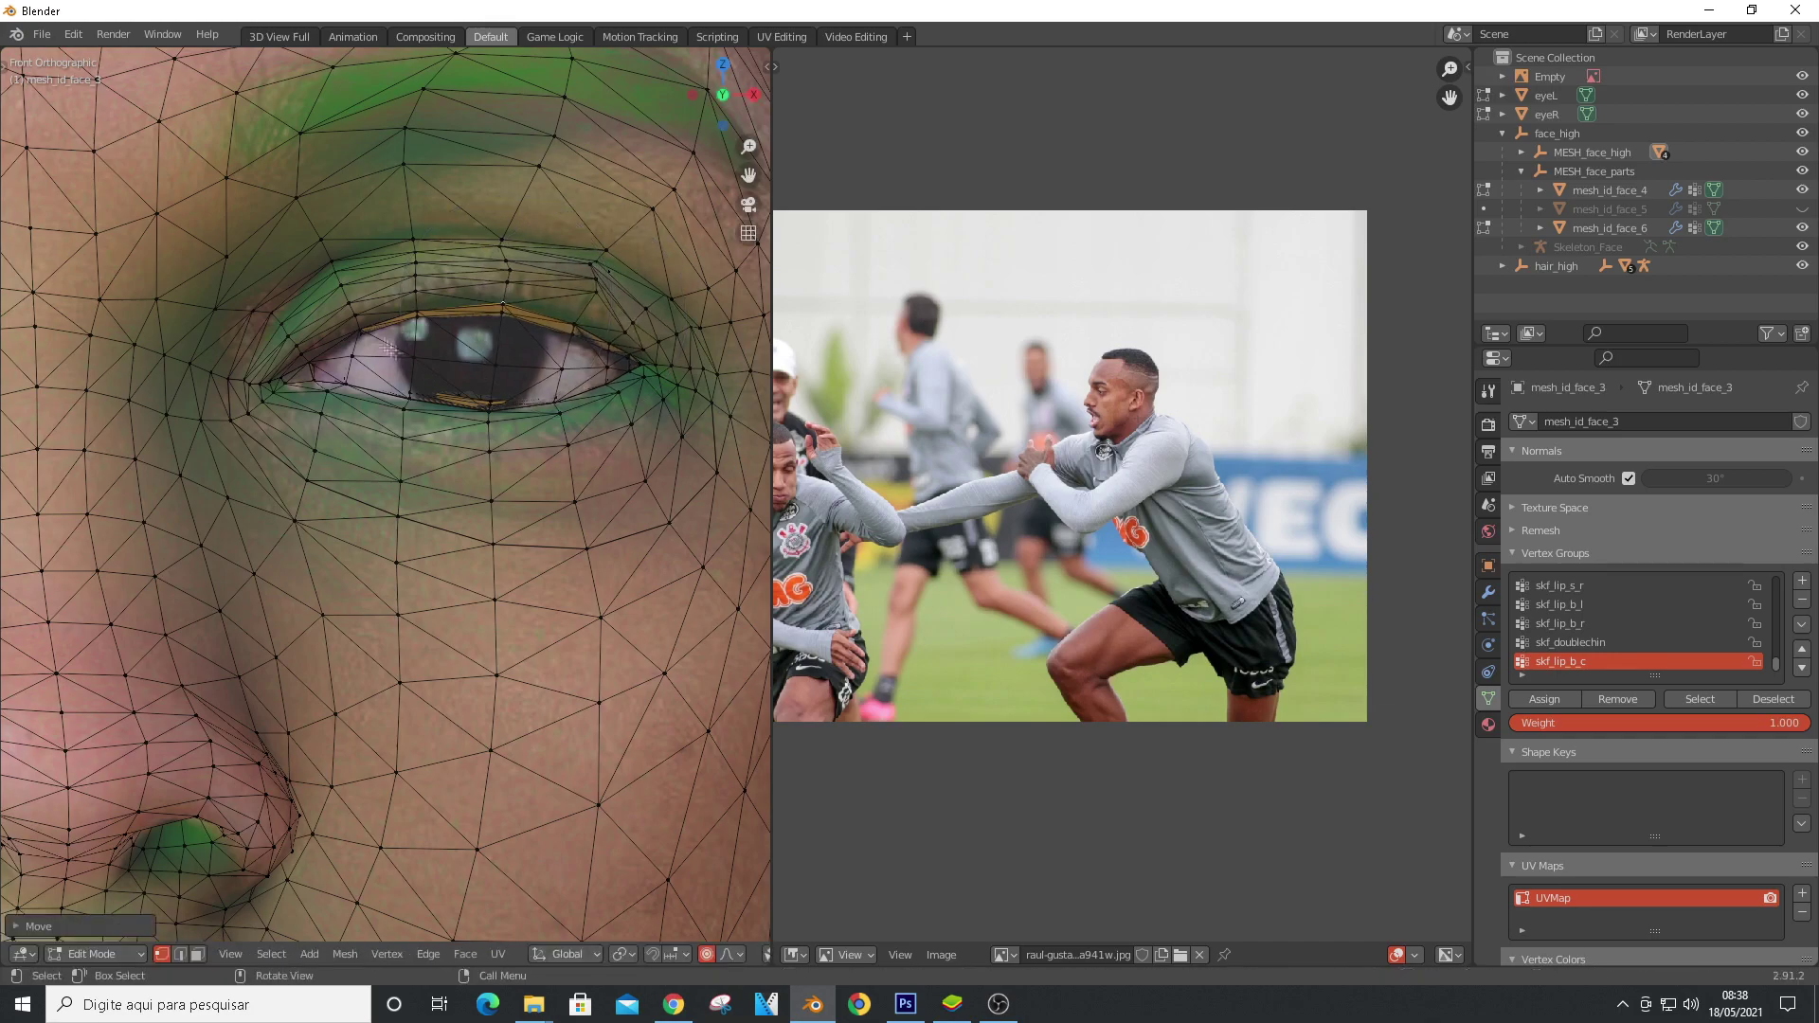
# Circle-select the lip vertices and shift the whole mouth slightly to align with the portrait
pyautogui.scroll(-6, 406, 358)
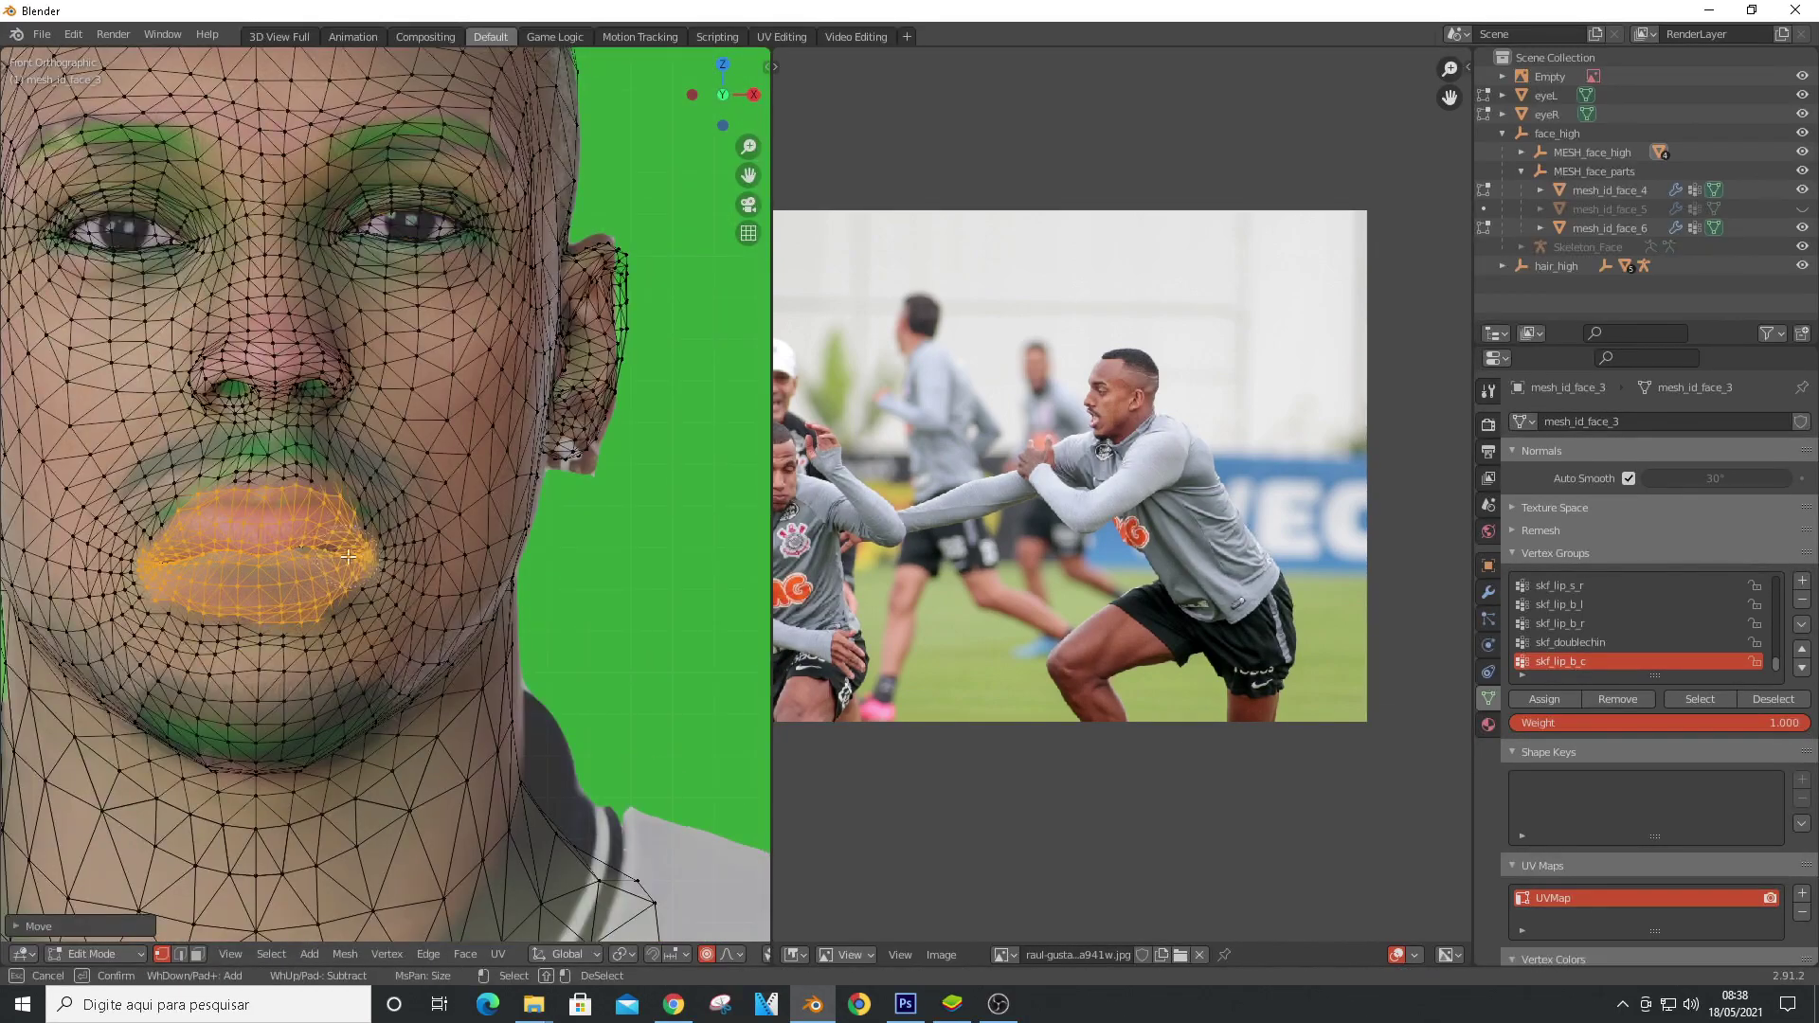
pyautogui.click(330, 565)
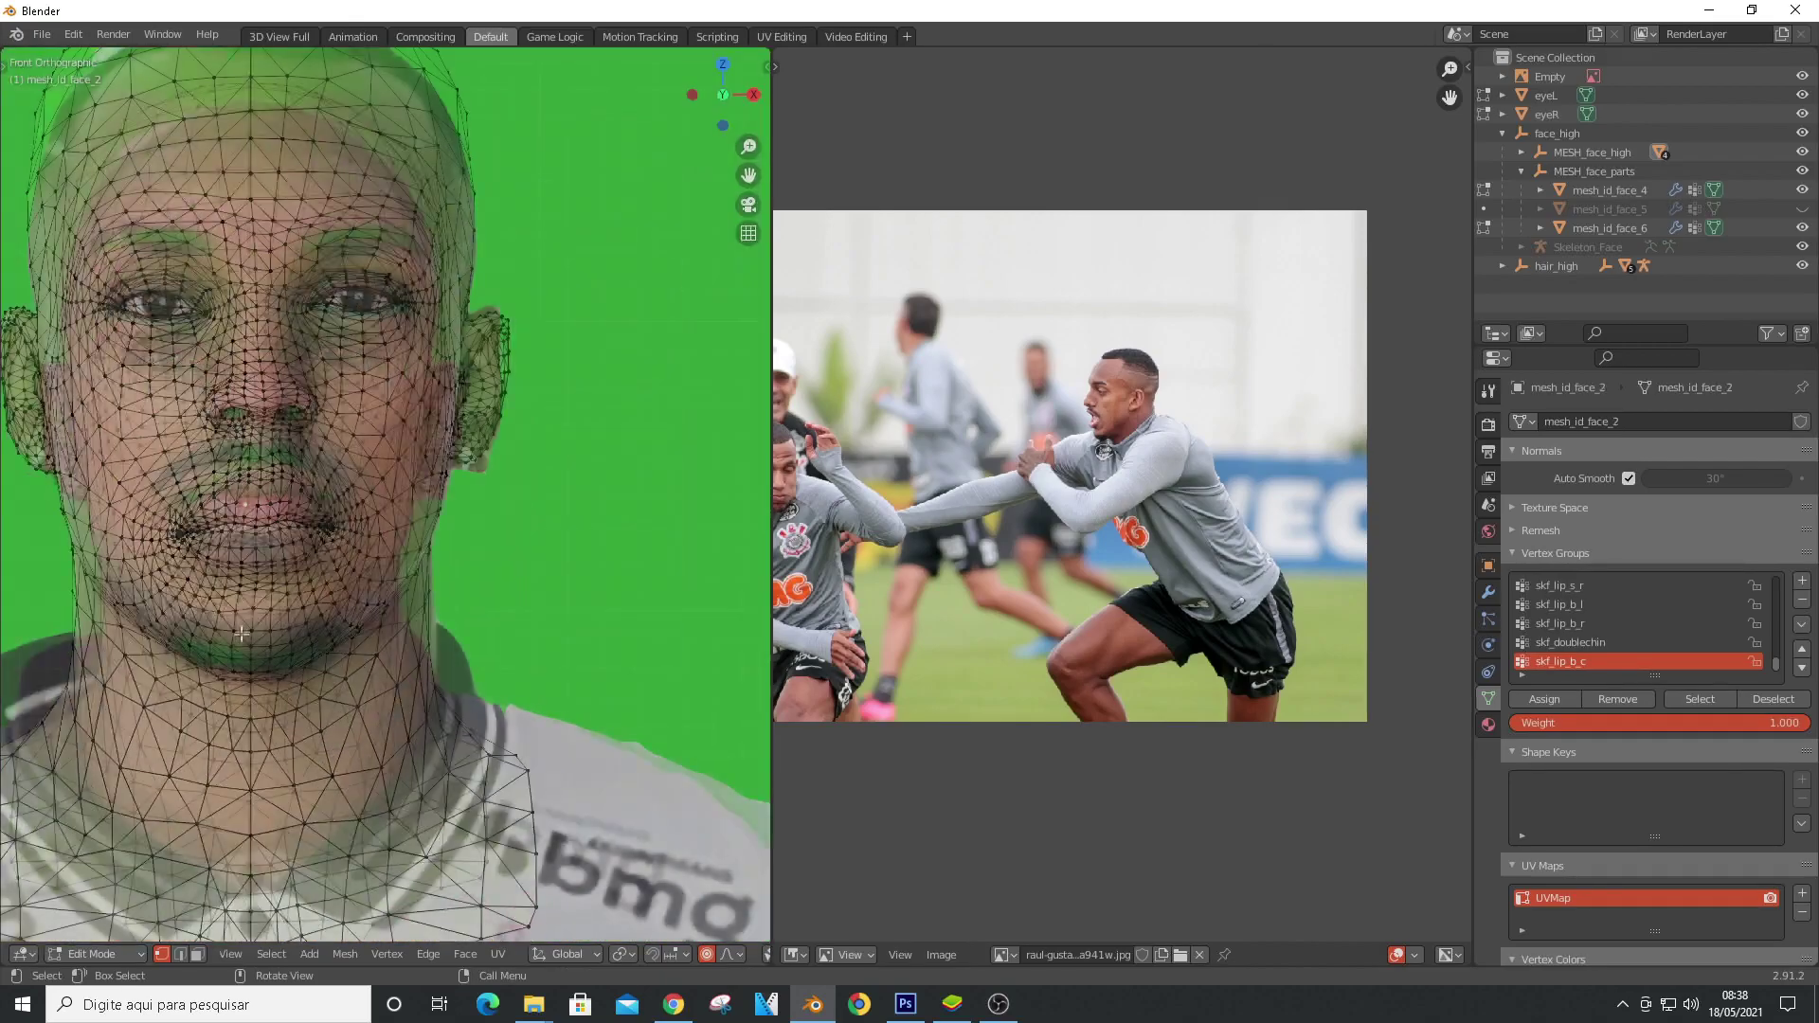
pyautogui.press('c')
pyautogui.moveTo(232, 540); pyautogui.dragTo(270, 544)
pyautogui.rightClick(248, 573)
pyautogui.scroll(5, 244, 580)
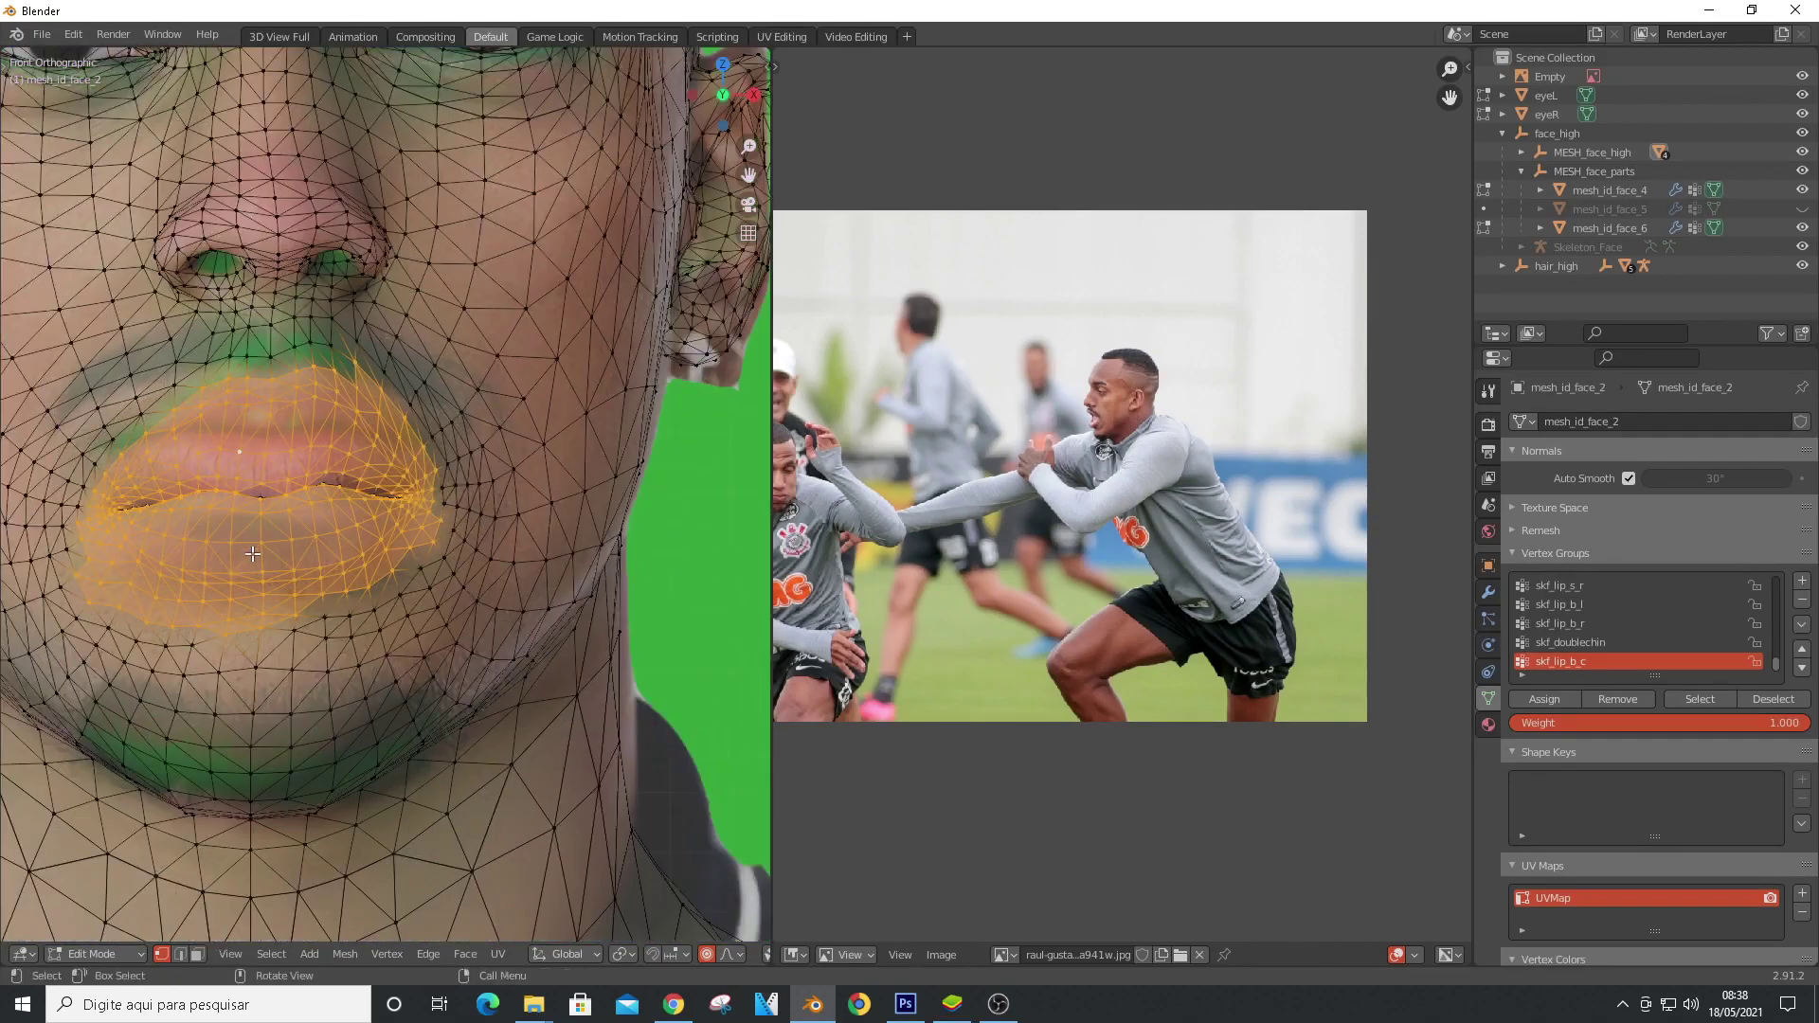
pyautogui.press('g')
pyautogui.click(258, 555)
# Adjust the centre of the lip line and the area beside the character's right mouth corner with proportional moves
pyautogui.scroll(1, 298, 513)
pyautogui.click(274, 478)
pyautogui.press('g')
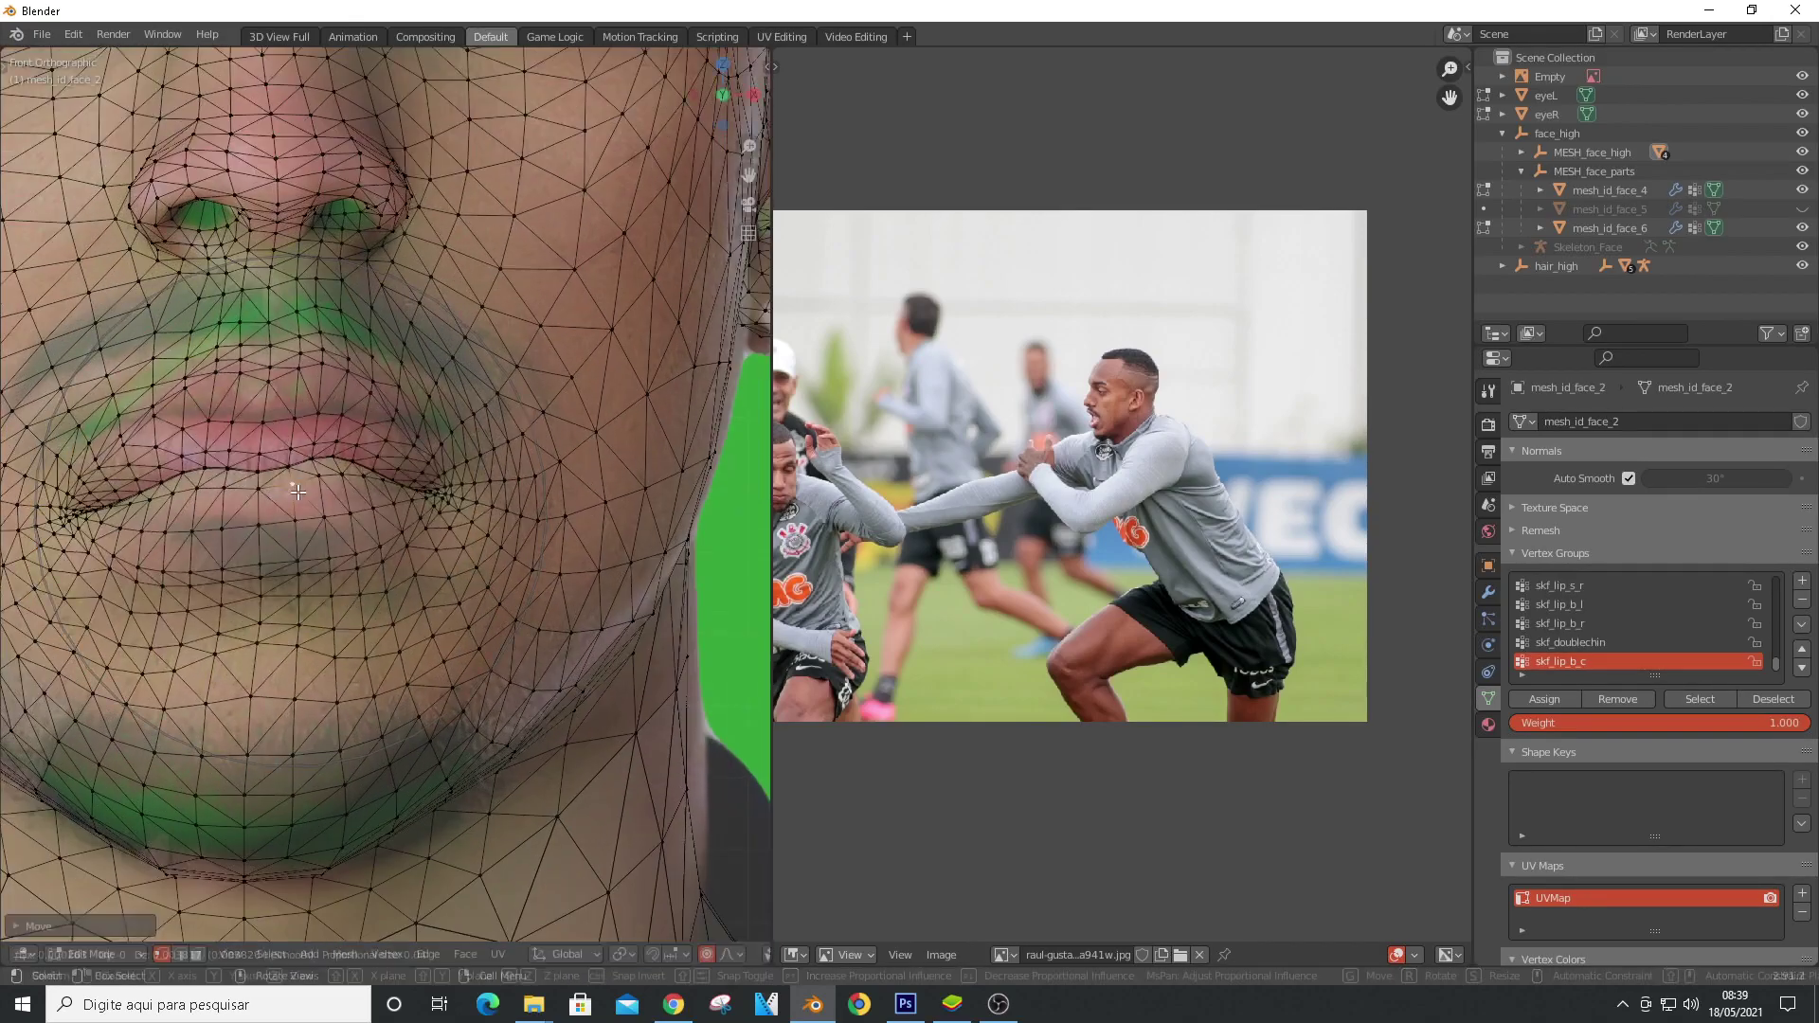
pyautogui.click(275, 465)
pyautogui.click(89, 431)
pyautogui.press('g')
pyautogui.click(92, 422)
pyautogui.scroll(-5, 90, 419)
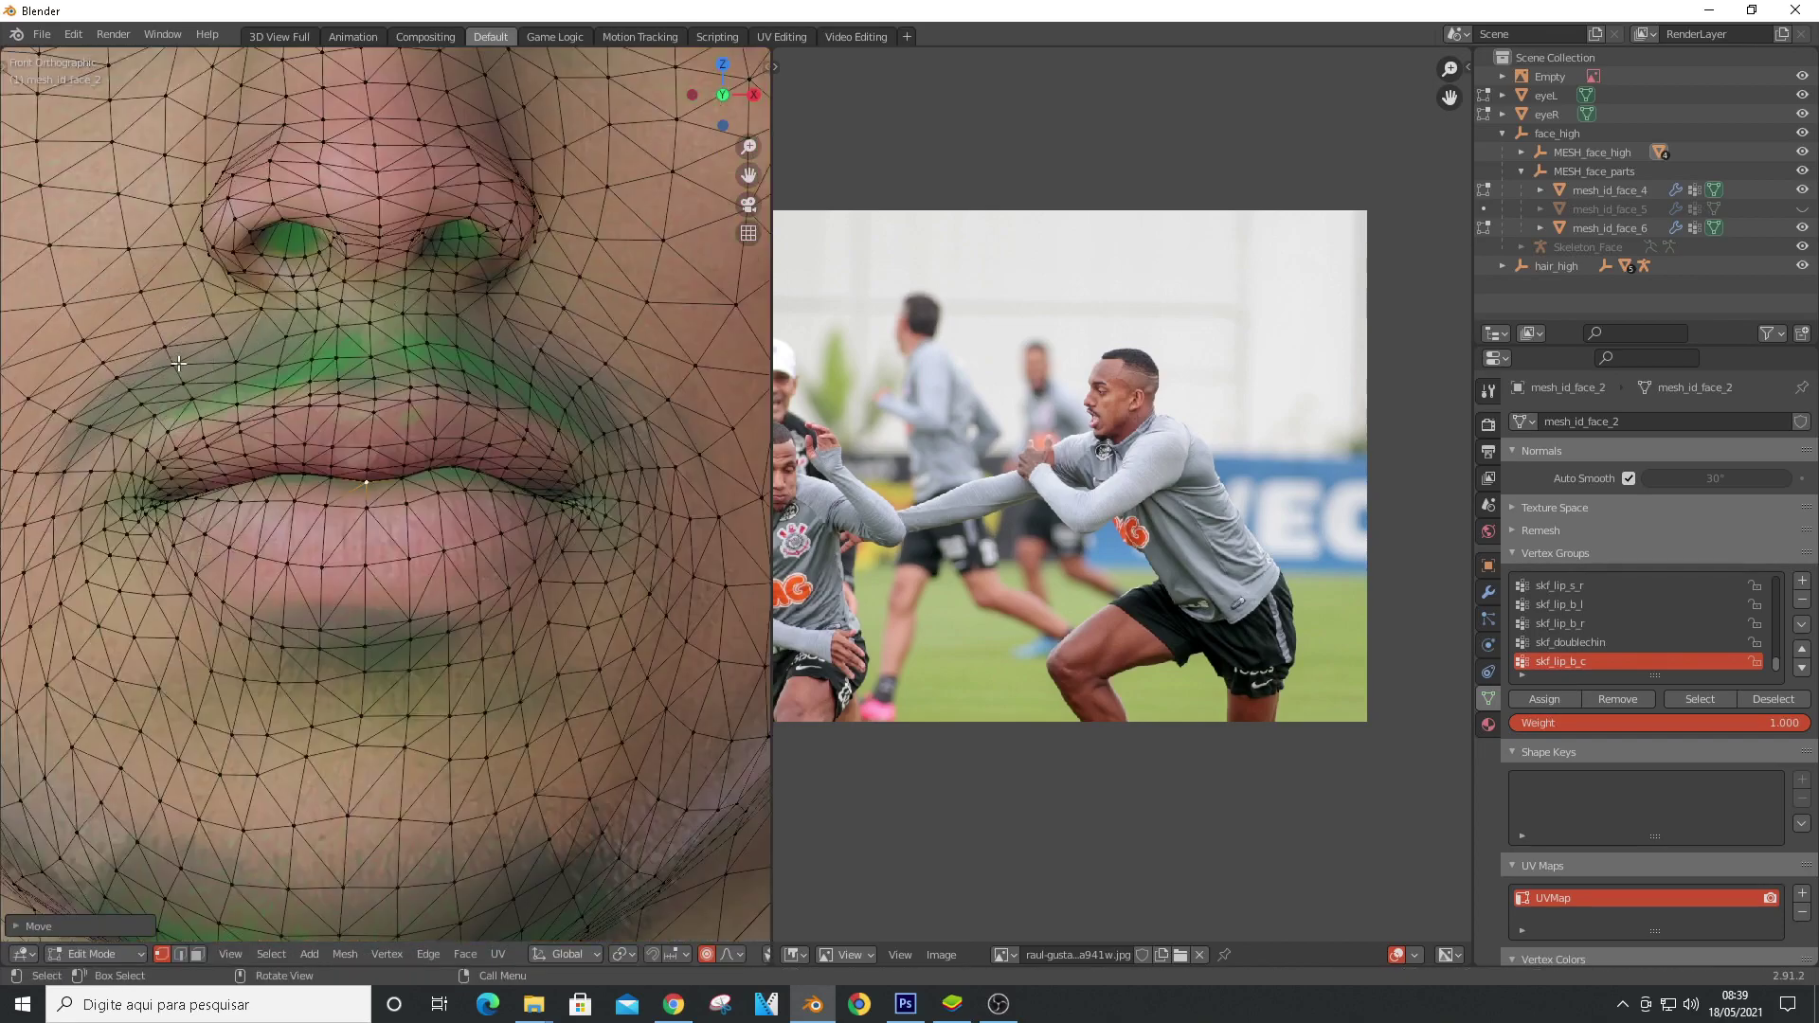
# Adjust both mouth corners with small proportional moves to match the portrait
pyautogui.scroll(7, 218, 331)
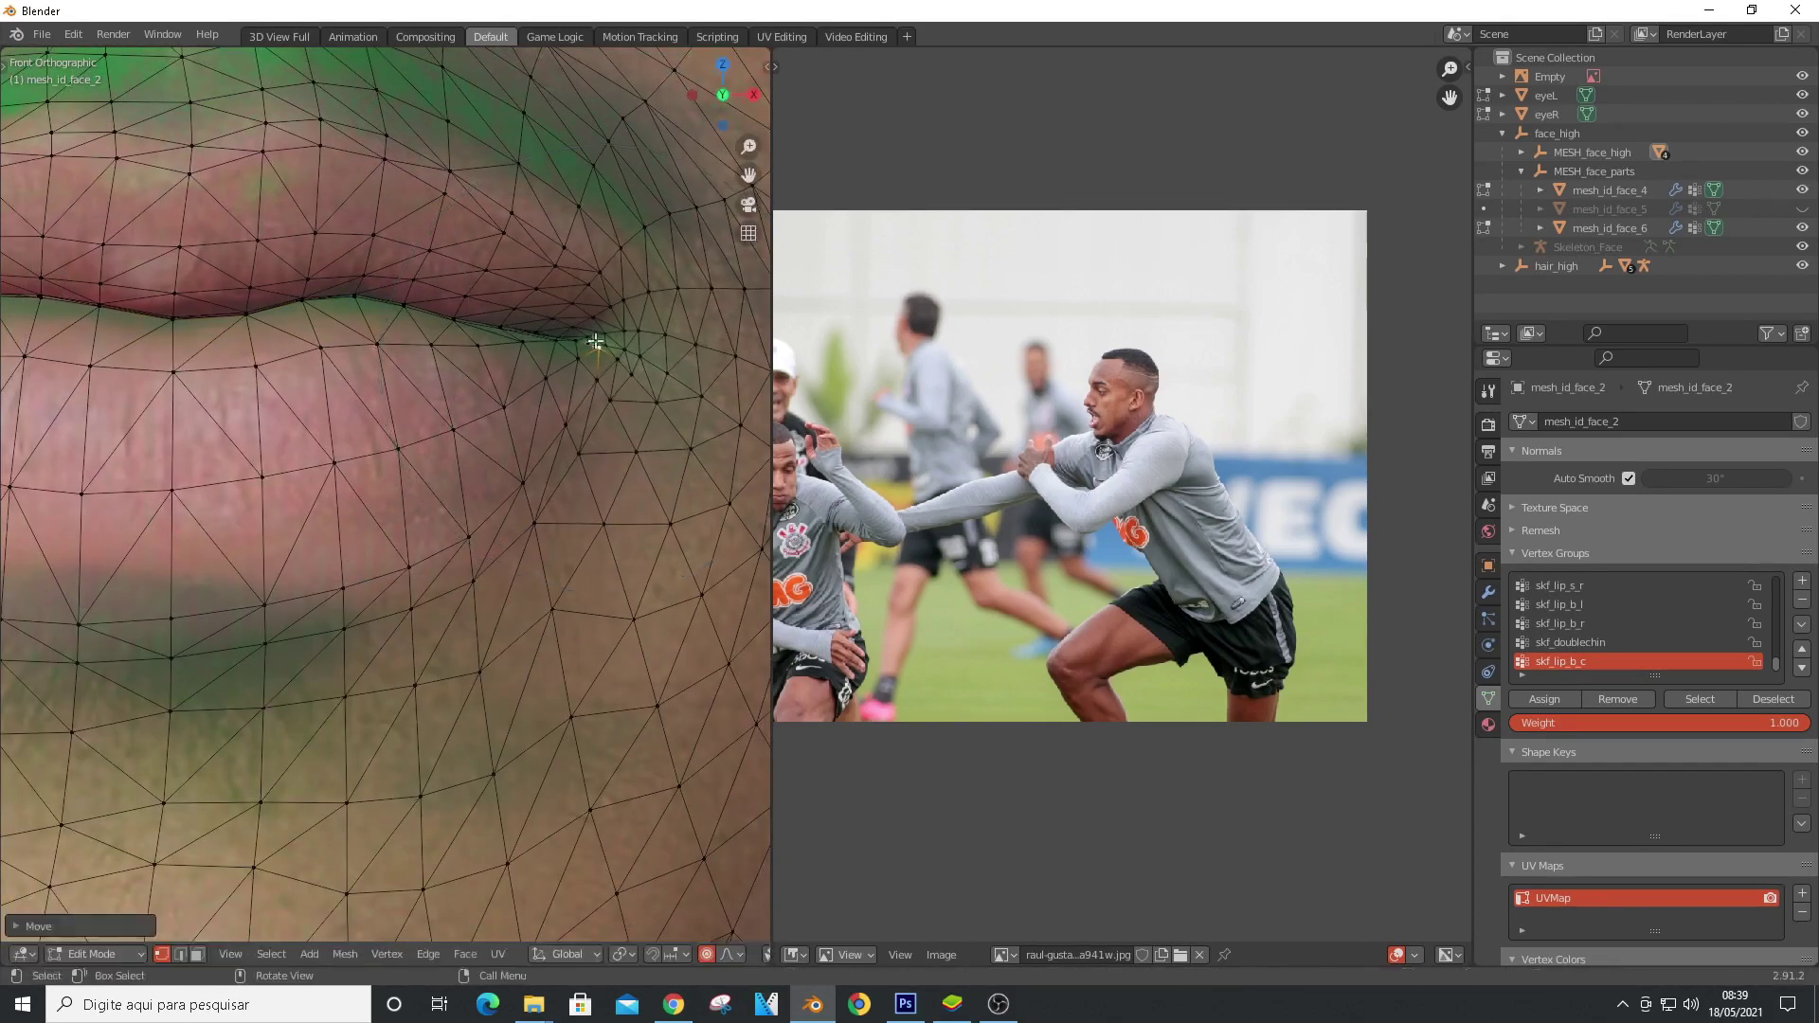
pyautogui.scroll(-3, 335, 551)
pyautogui.moveTo(210, 519); pyautogui.dragTo(210, 518)
pyautogui.moveTo(552, 526); pyautogui.dragTo(548, 513)
pyautogui.scroll(-6, 550, 512)
# Fit the top, outer rim and lobe of the character's left ear to the portrait with small proportional moves
pyautogui.scroll(4, 636, 280)
pyautogui.moveTo(618, 191); pyautogui.dragTo(612, 166)
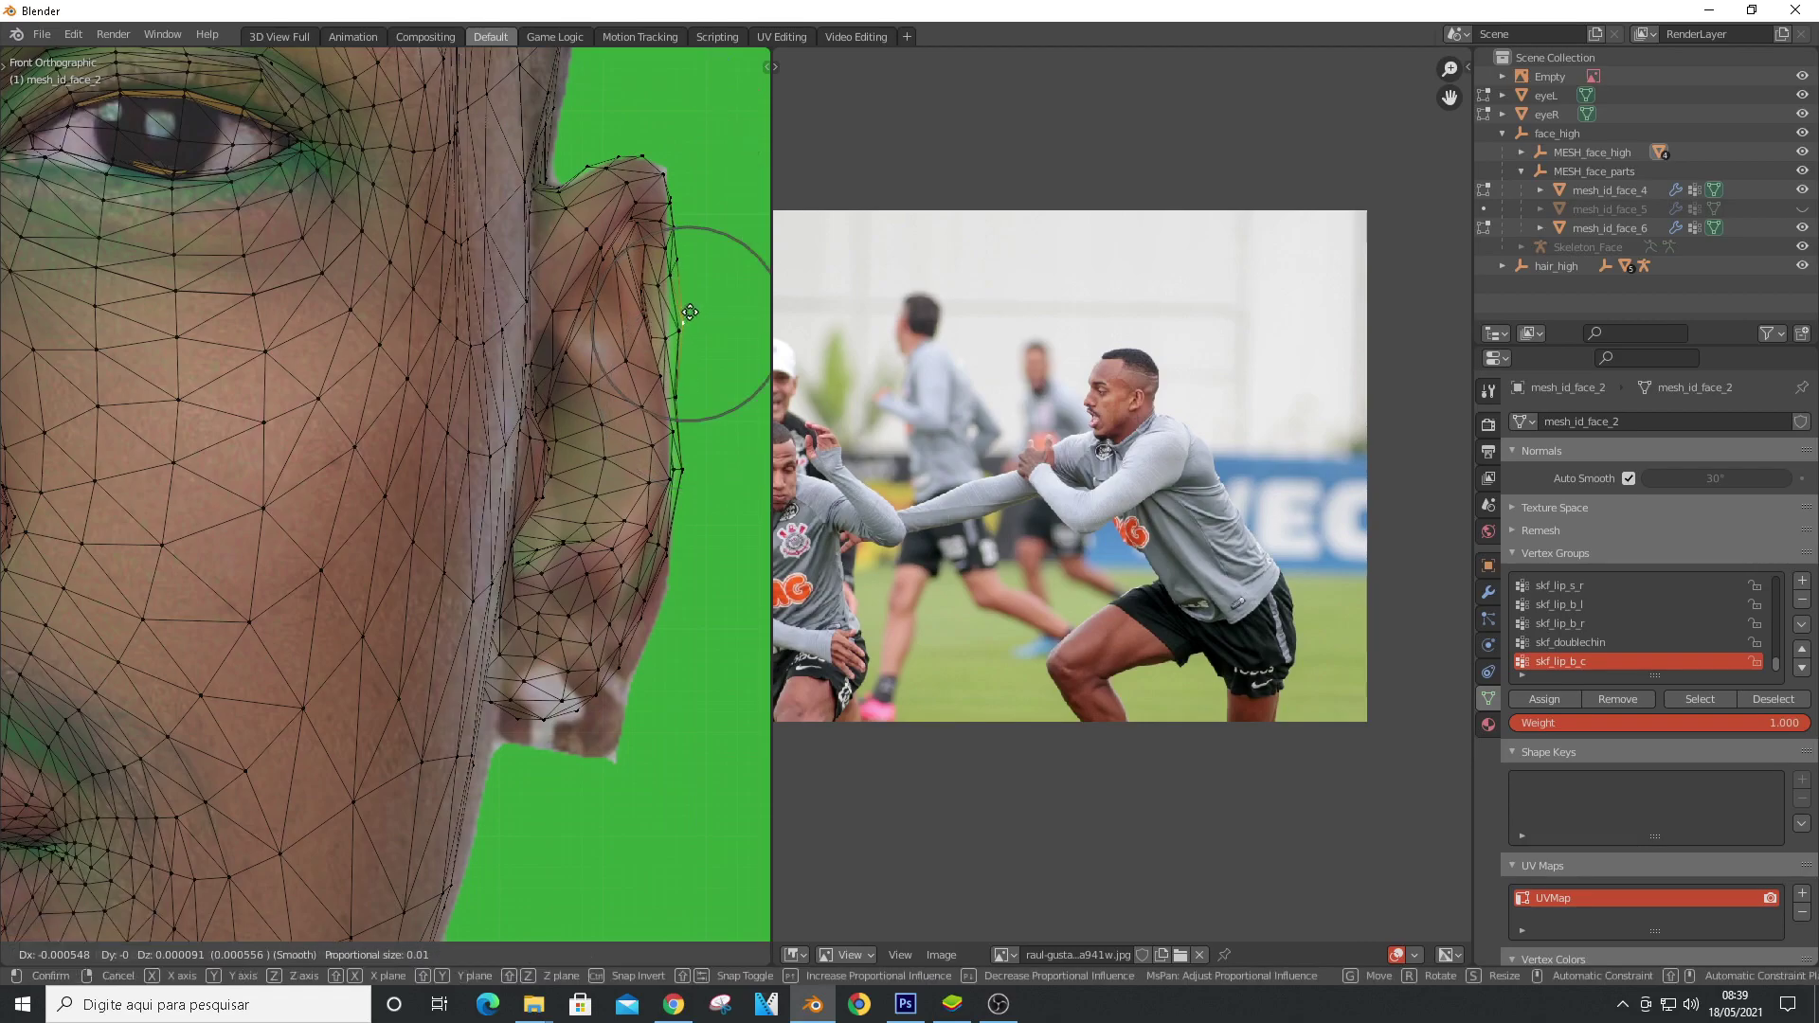
pyautogui.moveTo(586, 725); pyautogui.dragTo(538, 761)
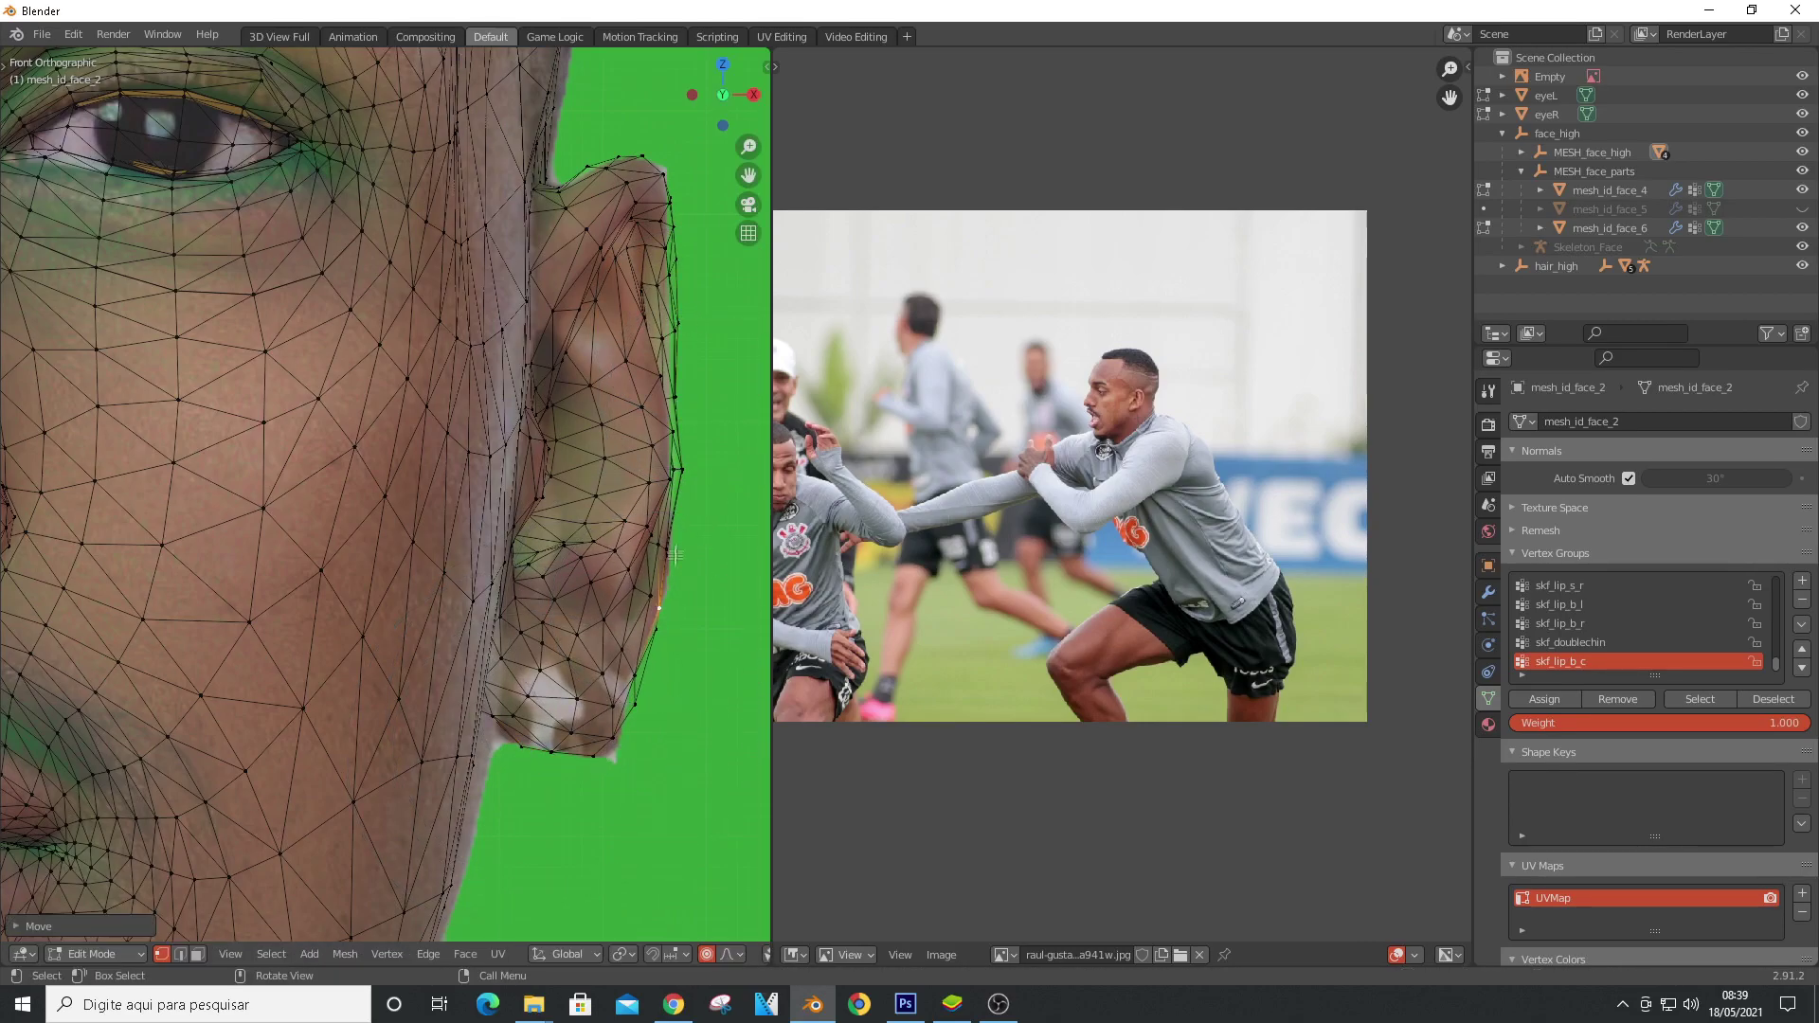
pyautogui.scroll(-4, 689, 264)
pyautogui.press('g')
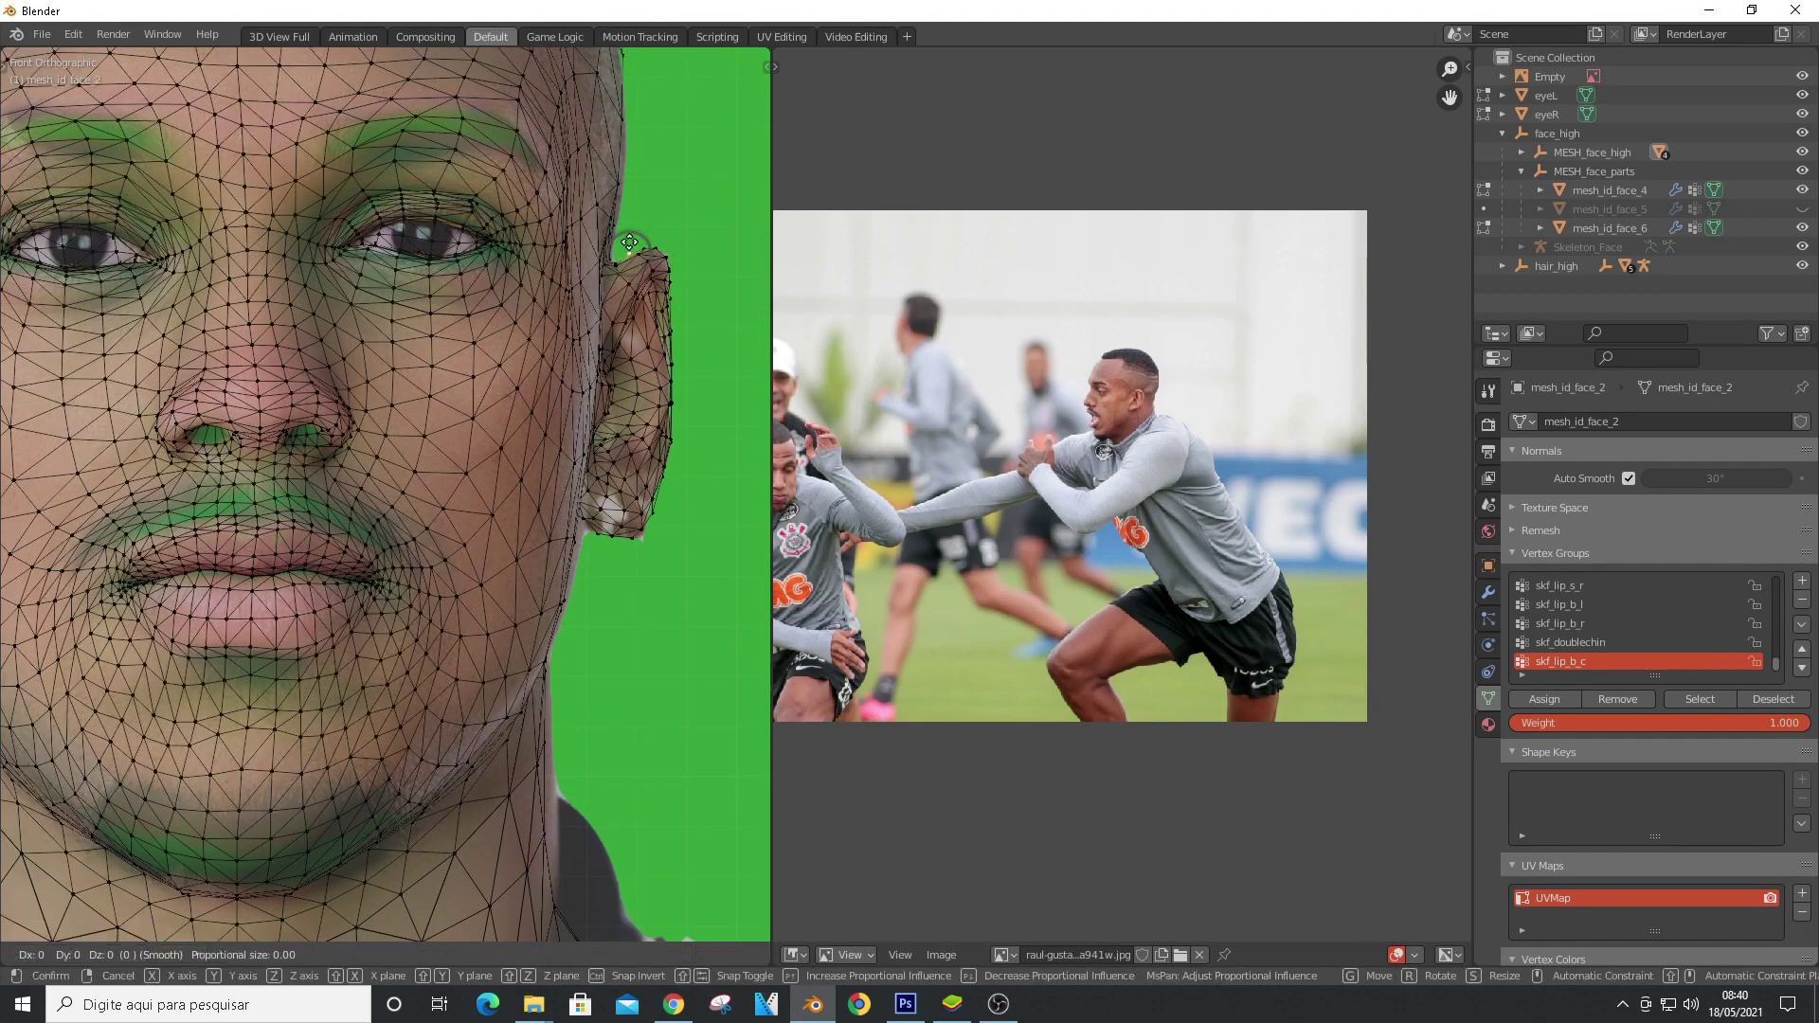
pyautogui.scroll(6, 627, 365)
pyautogui.press('g')
pyautogui.click(579, 286)
# Adjust the character's right ear and the nearby head outline with small proportional moves
pyautogui.scroll(-8, 611, 307)
pyautogui.keyDown('shift'); pyautogui.moveTo(322, 379); pyautogui.dragTo(521, 406, button='middle'); pyautogui.keyUp('shift')
pyautogui.scroll(4, 156, 379)
pyautogui.click(172, 341)
pyautogui.press('g')
pyautogui.click(171, 343)
pyautogui.scroll(-4, 235, 506)
pyautogui.scroll(5, 272, 570)
pyautogui.scroll(-10, 355, 526)
pyautogui.scroll(5, 393, 275)
pyautogui.click(335, 252)
pyautogui.press('g')
pyautogui.click(332, 250)
# Pull the vertices along the top of the hair mesh onto the portrait's head outline
pyautogui.scroll(-2, 336, 252)
pyautogui.keyDown('shift'); pyautogui.moveTo(653, 256); pyautogui.dragTo(470, 269, button='middle'); pyautogui.keyUp('shift')
pyautogui.scroll(-7, 315, 260)
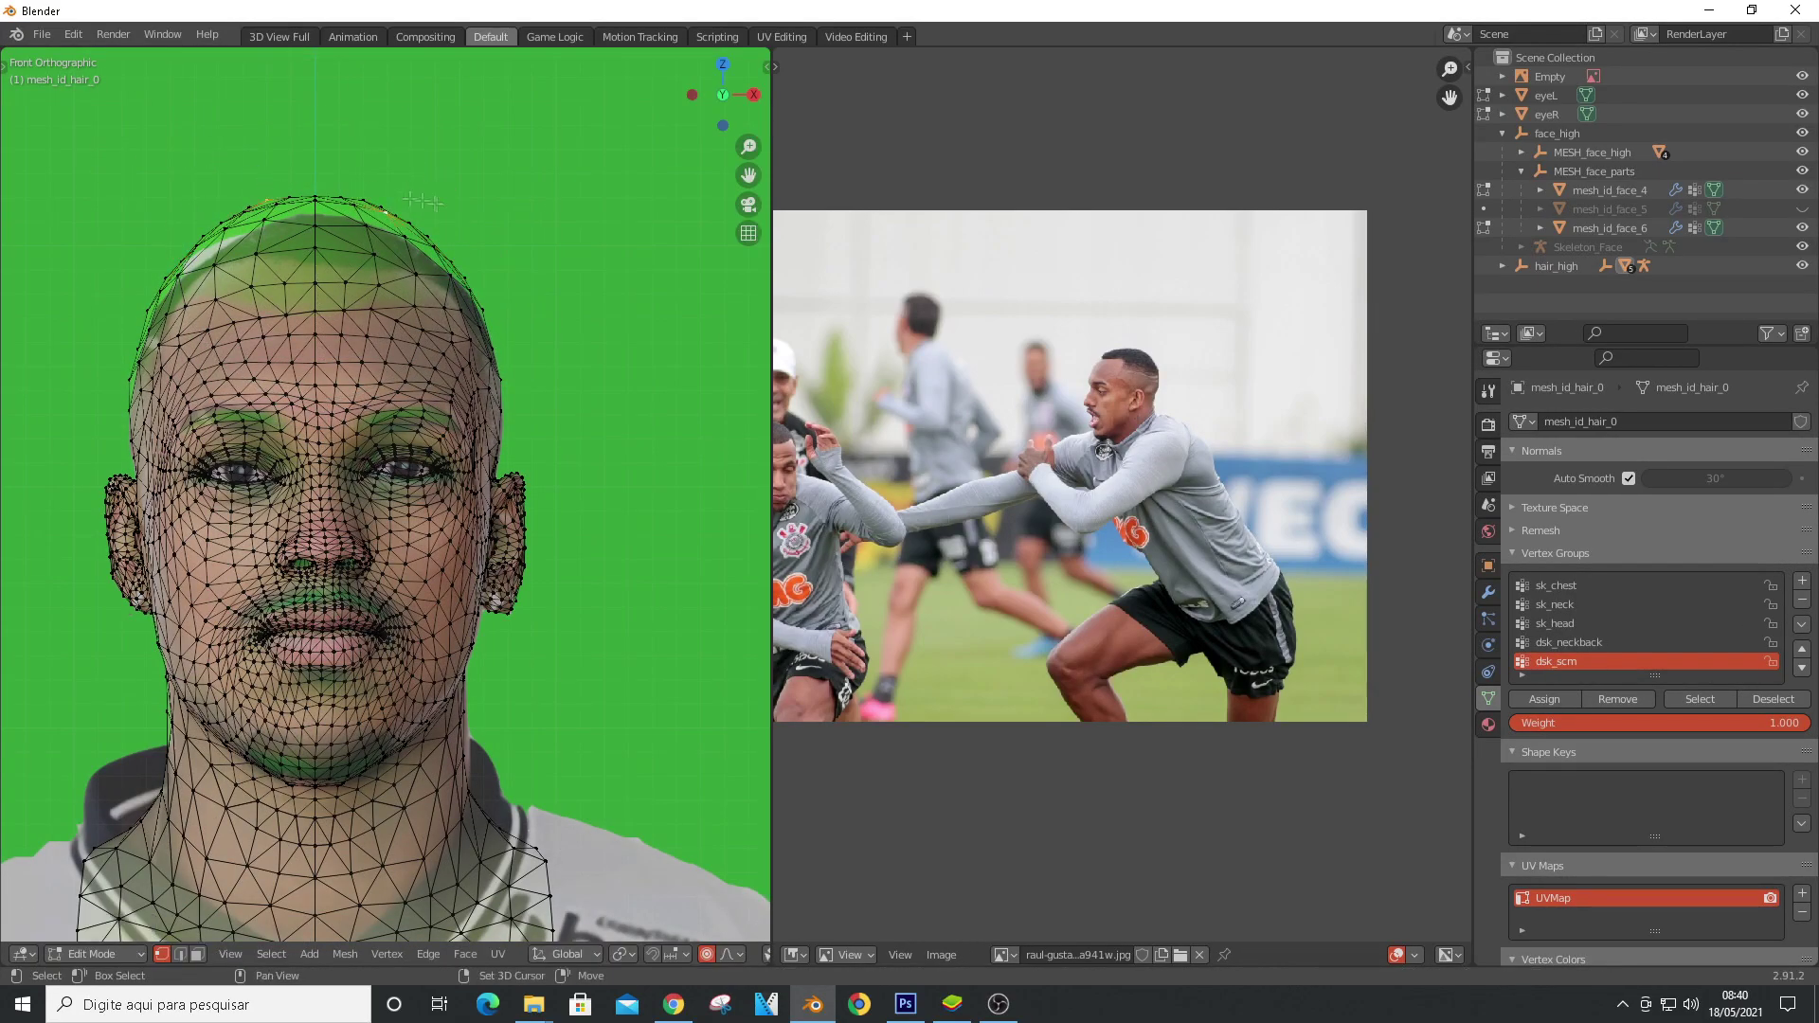
pyautogui.click(370, 224)
pyautogui.scroll(4, 129, 320)
pyautogui.click(162, 286)
pyautogui.press('g')
pyautogui.click(158, 265)
pyautogui.click(233, 224)
pyautogui.press('g')
pyautogui.scroll(3, 233, 225)
pyautogui.click(197, 217)
# Reshape the lower edge and outer part of the character's left brow with small proportional moves
pyautogui.scroll(-4, 198, 218)
pyautogui.scroll(6, 399, 436)
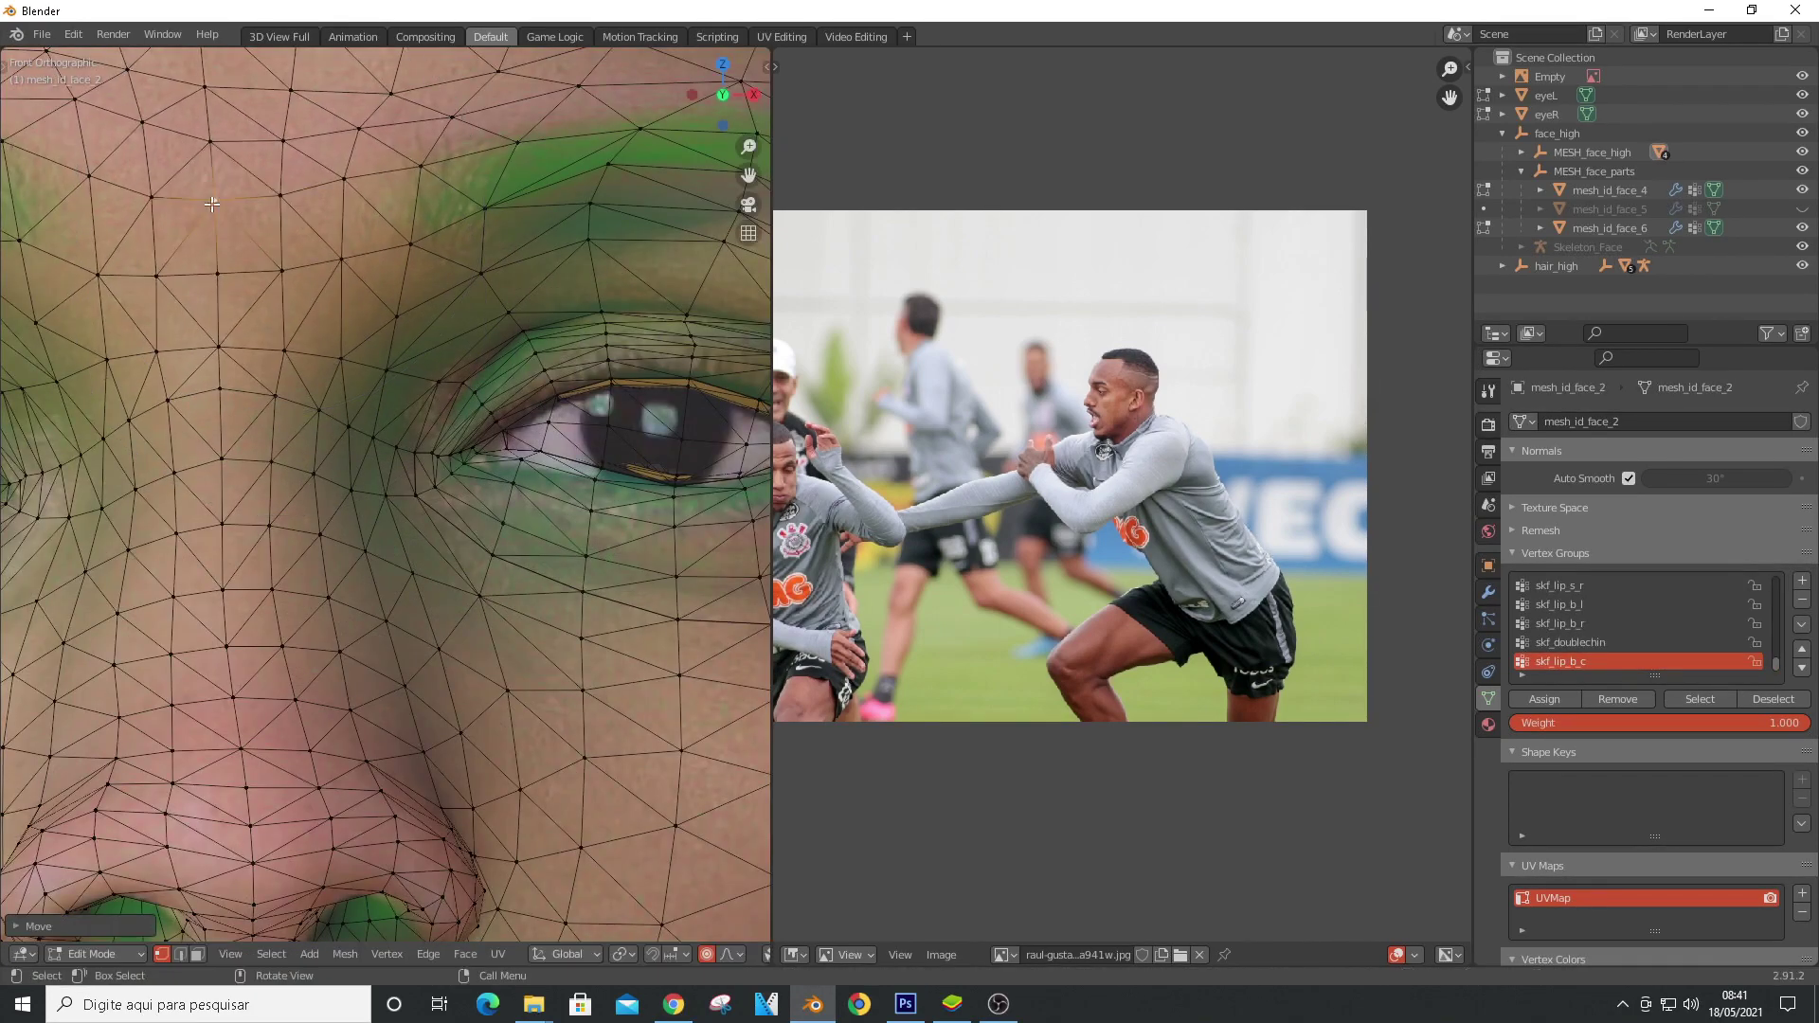
pyautogui.scroll(-3, 211, 203)
pyautogui.scroll(3, 387, 196)
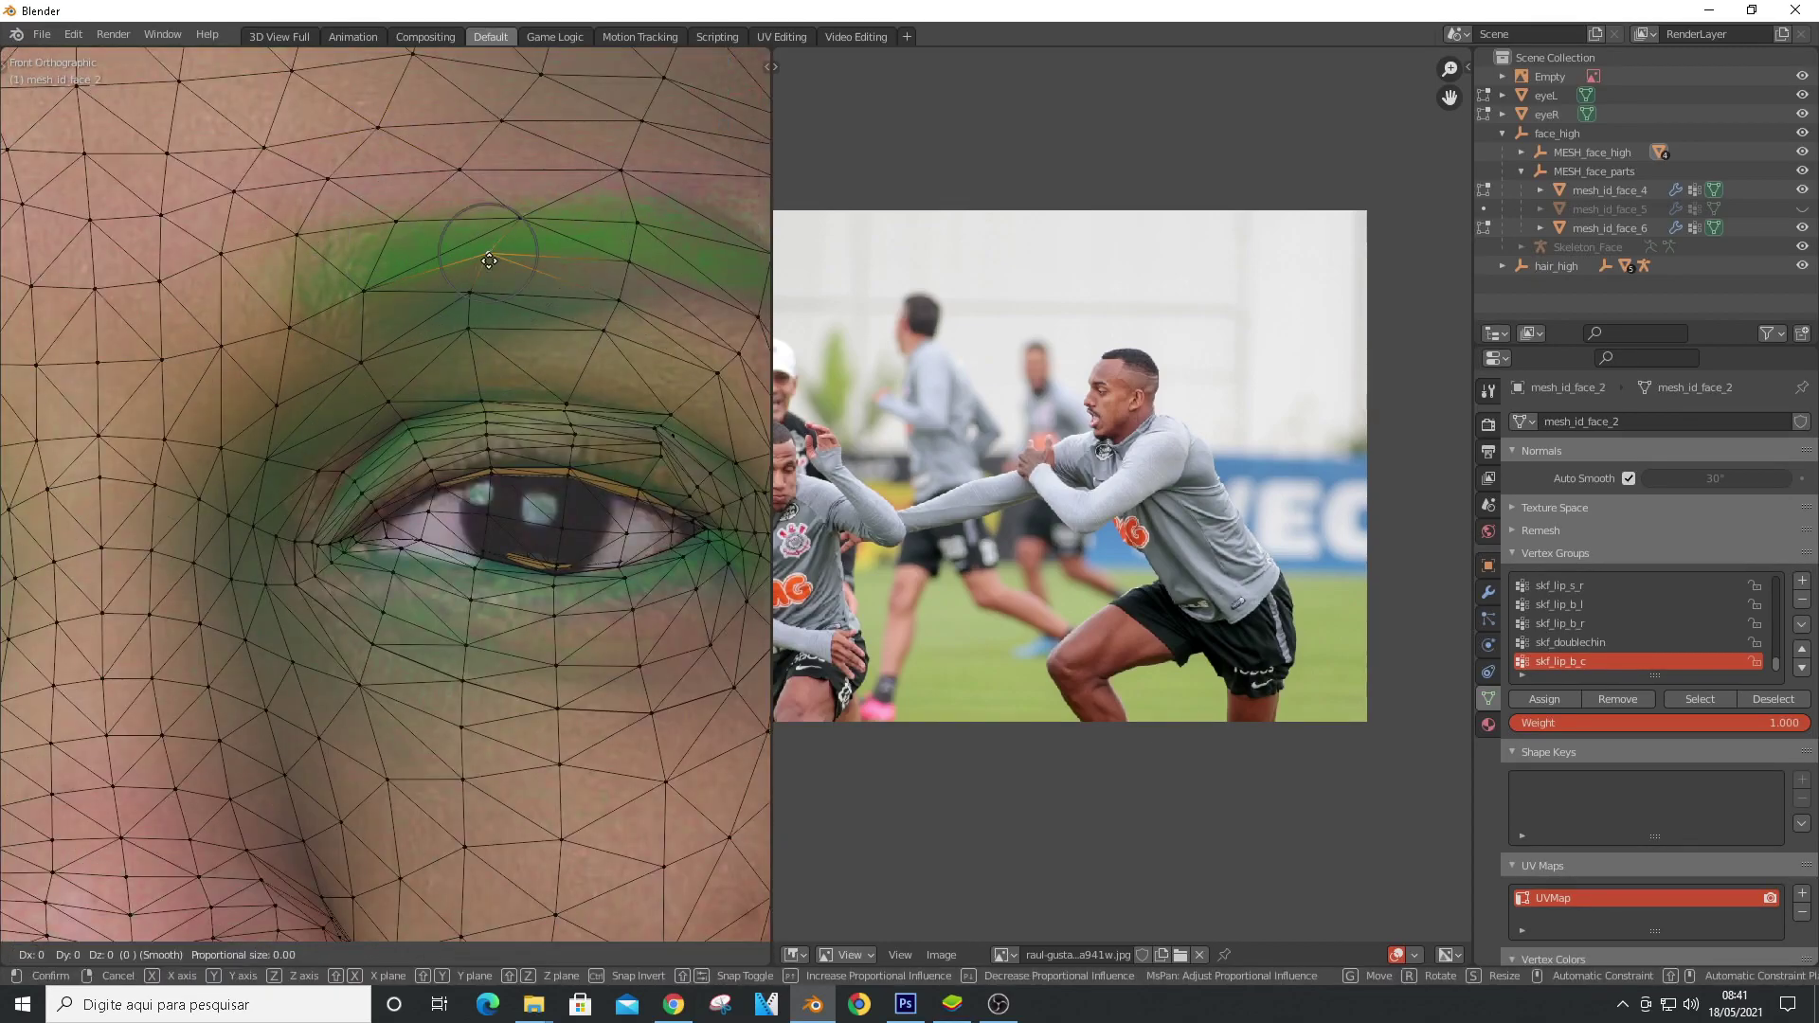
pyautogui.click(540, 289)
pyautogui.scroll(-1, 541, 288)
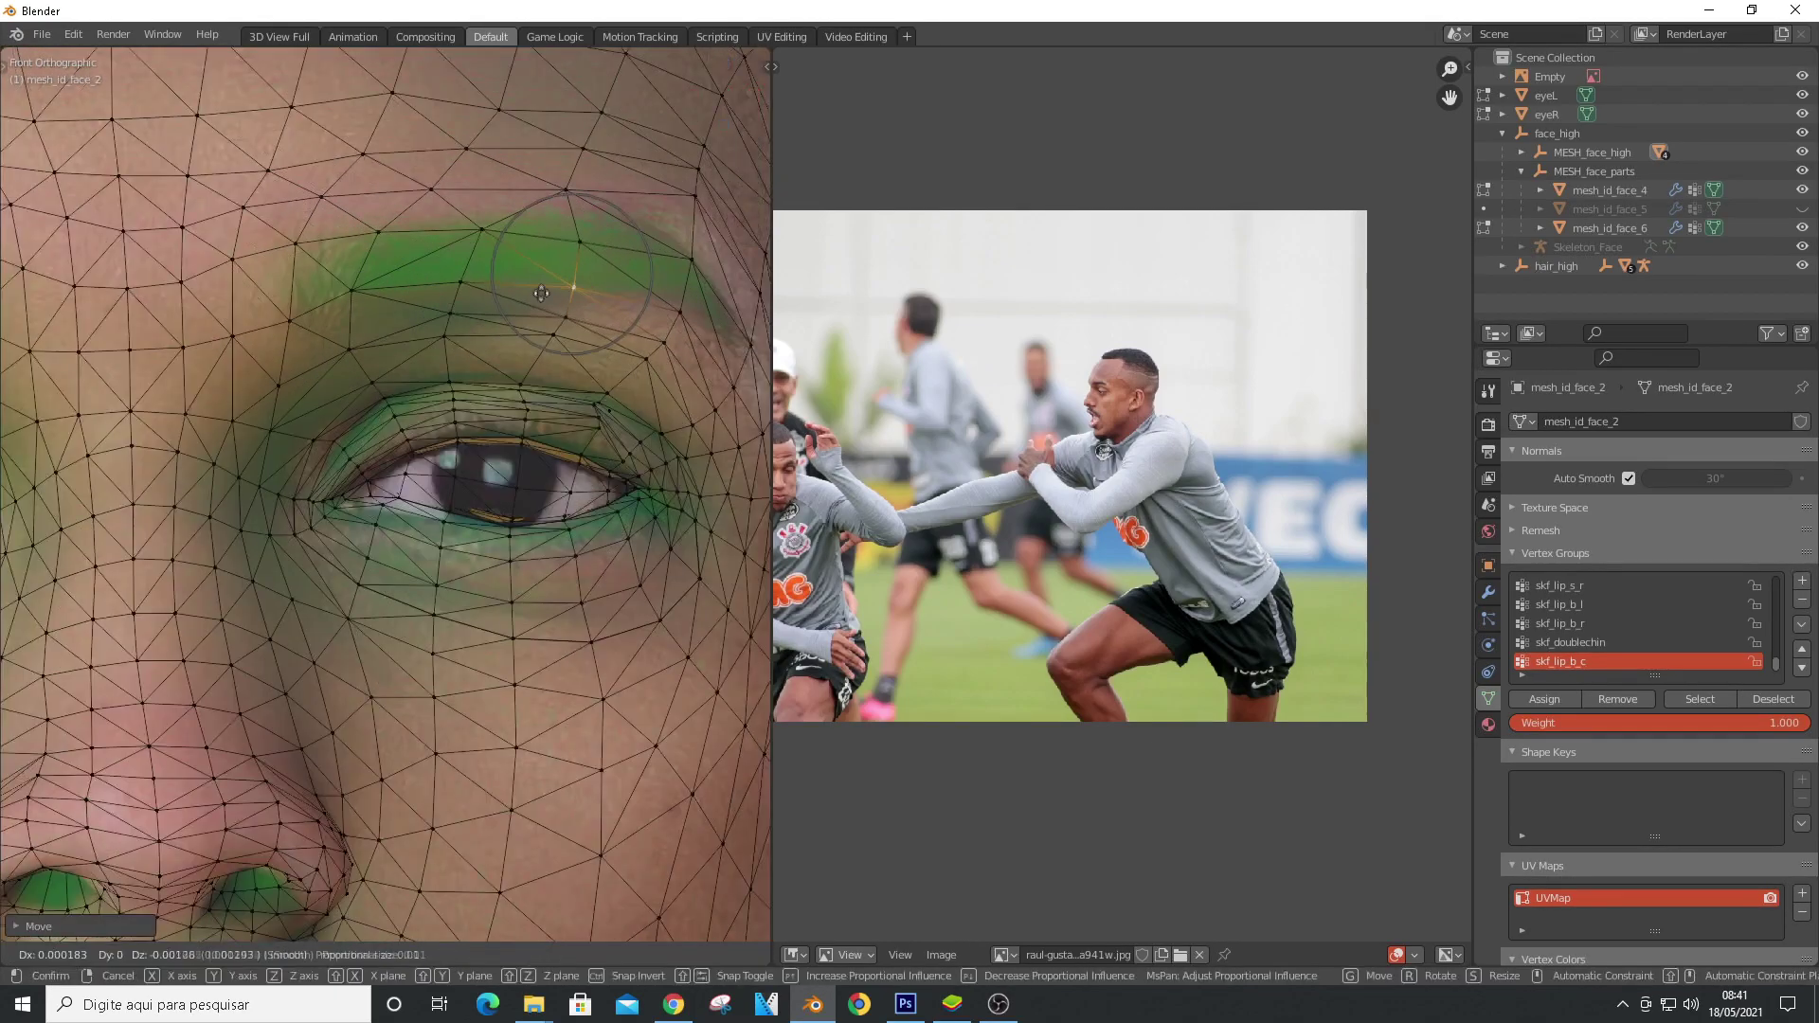
pyautogui.click(468, 319)
pyautogui.scroll(-4, 484, 317)
pyautogui.press('g')
pyautogui.click(542, 248)
pyautogui.scroll(-3, 545, 250)
# Save the project as untitled.blend in the Documents folder
pyautogui.click(42, 34)
pyautogui.click(71, 182)
pyautogui.click(1225, 797)
# Adjust the mesh around the brows, moving the area above the character's right brow at proportional size 0.02
pyautogui.scroll(6, 460, 567)
pyautogui.scroll(-6, 278, 577)
pyautogui.scroll(7, 243, 309)
pyautogui.click(499, 360)
pyautogui.press('g')
pyautogui.click(498, 358)
pyautogui.click(547, 305)
pyautogui.press('g')
pyautogui.scroll(3, 397, 350)
pyautogui.press('g')
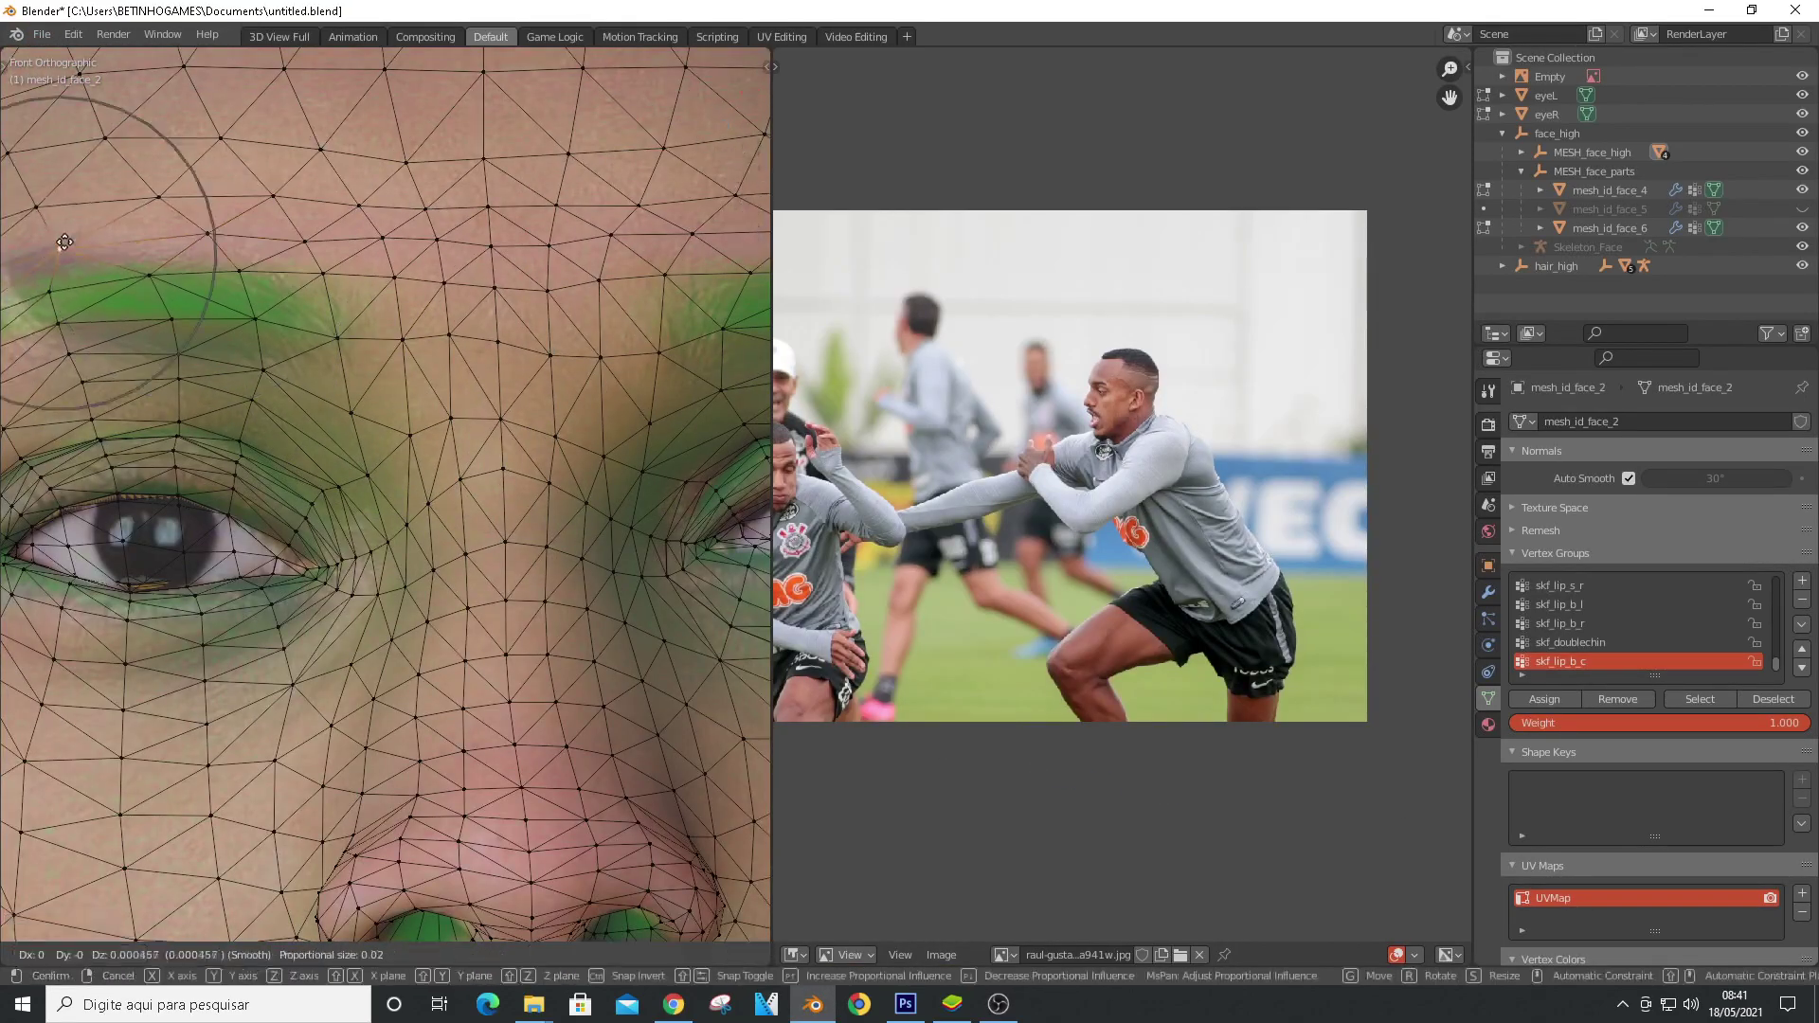
# Fine-tune the outer brow and the area beside the character's right eye with small proportional moves
pyautogui.scroll(-5, 417, 334)
pyautogui.scroll(2, 163, 379)
pyautogui.click(156, 275)
pyautogui.press('g')
pyautogui.click(147, 273)
pyautogui.click(110, 376)
pyautogui.press('g')
pyautogui.click(107, 376)
# Fit the chin's lower edge and the neighbouring mesh to the portrait with proportional moves
pyautogui.scroll(-5, 107, 376)
pyautogui.scroll(6, 348, 694)
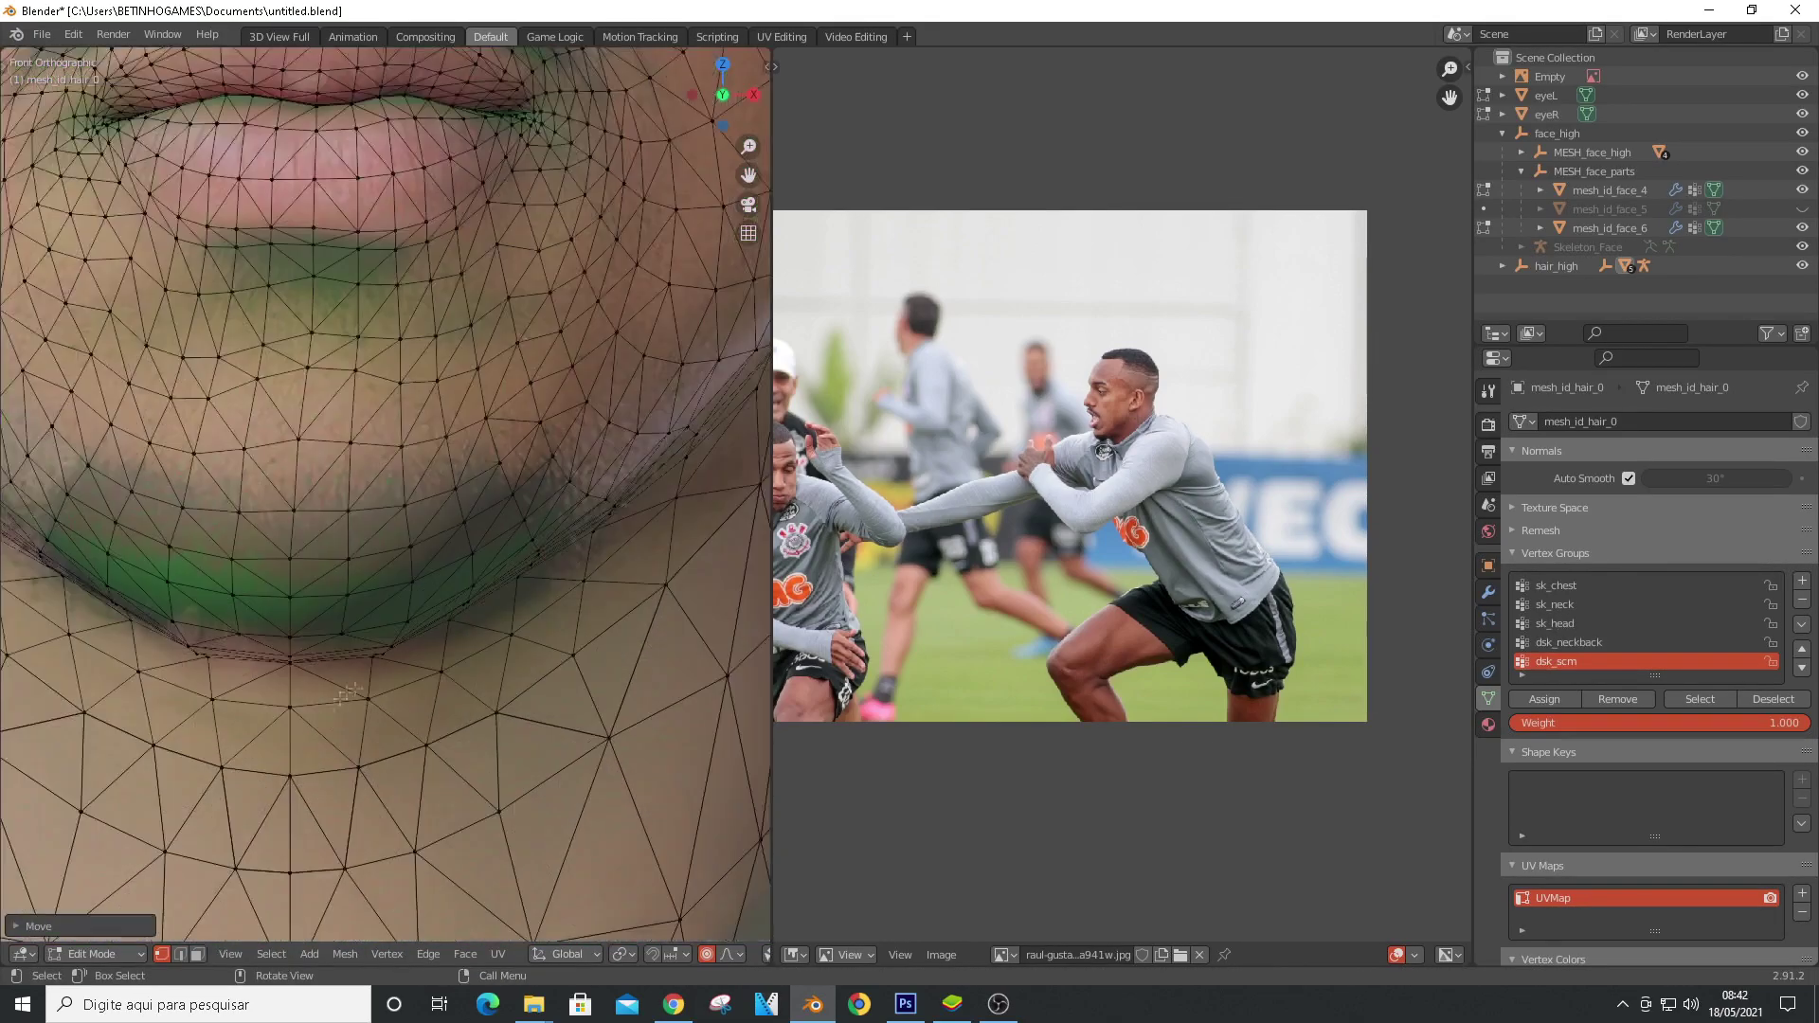
pyautogui.press('g')
pyautogui.click(251, 666)
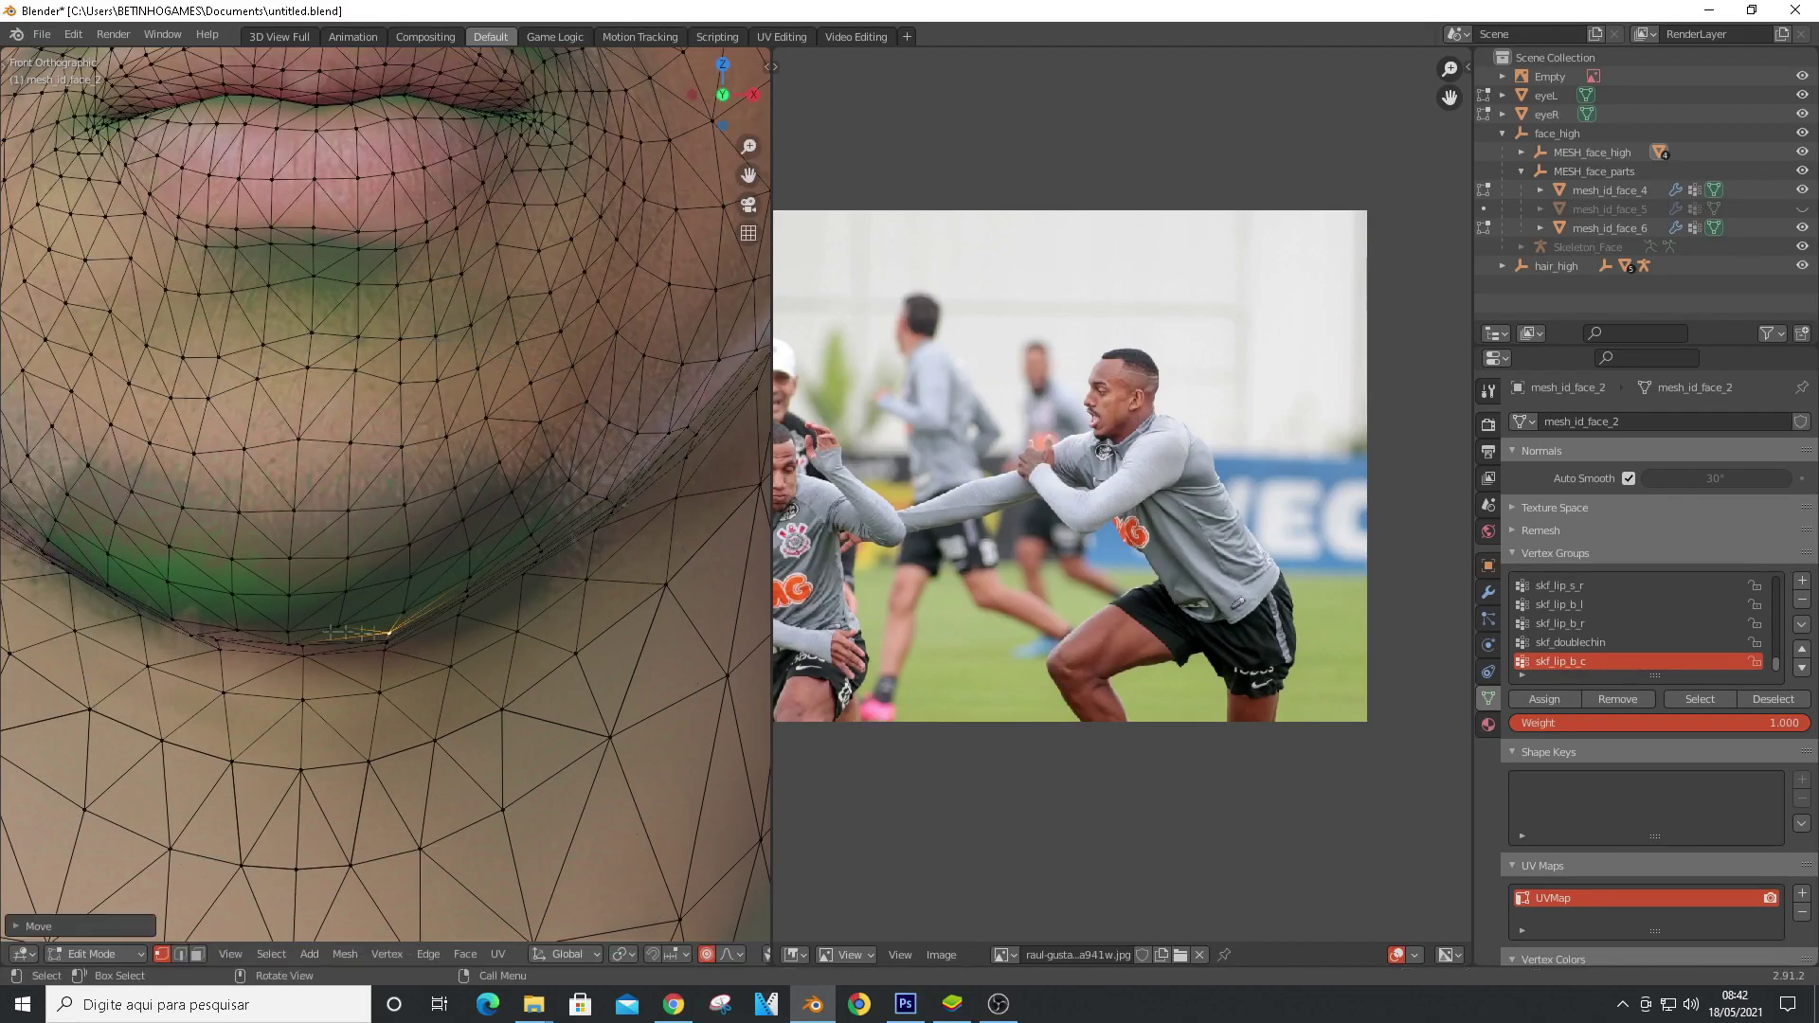
pyautogui.scroll(-5, 341, 644)
pyautogui.scroll(5, 356, 625)
pyautogui.press('g')
pyautogui.click(359, 619)
pyautogui.scroll(-6, 352, 616)
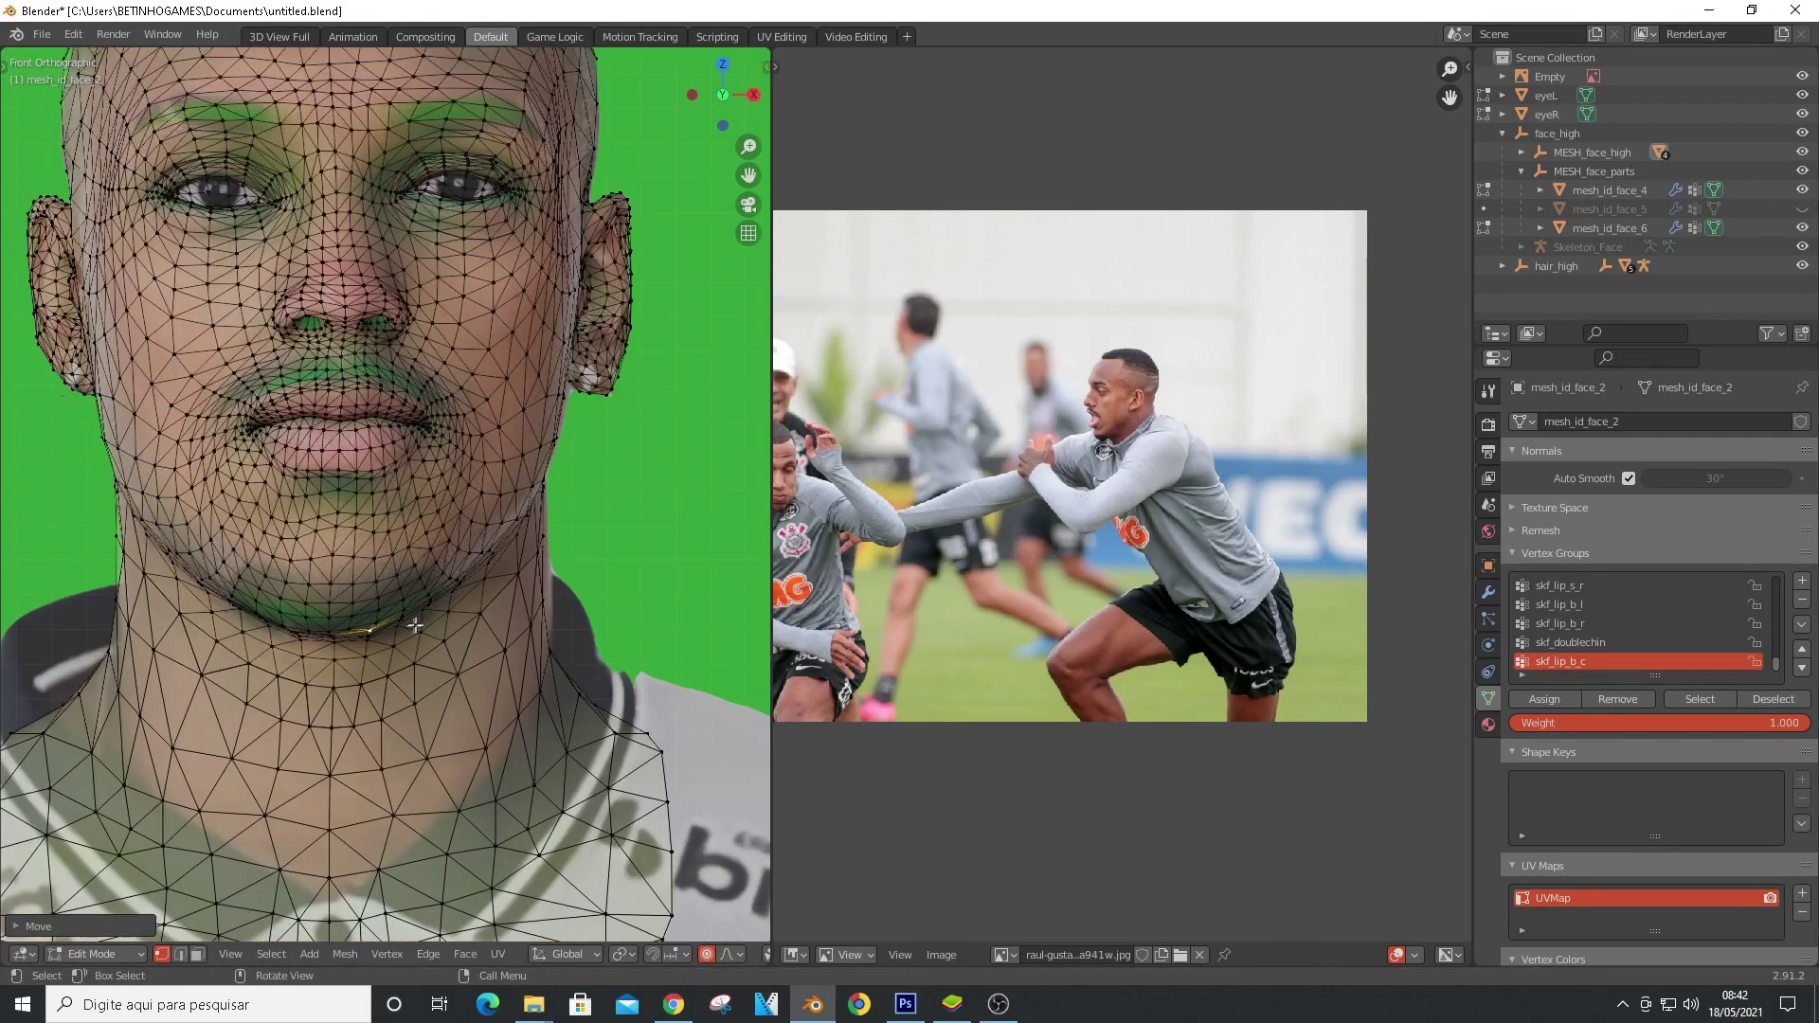
pyautogui.scroll(7, 466, 452)
pyautogui.click(561, 421)
pyautogui.press('g')
pyautogui.click(557, 419)
pyautogui.scroll(-7, 466, 451)
# Set the transparency value of the reference image empty to 1.000
pyautogui.scroll(4, 388, 494)
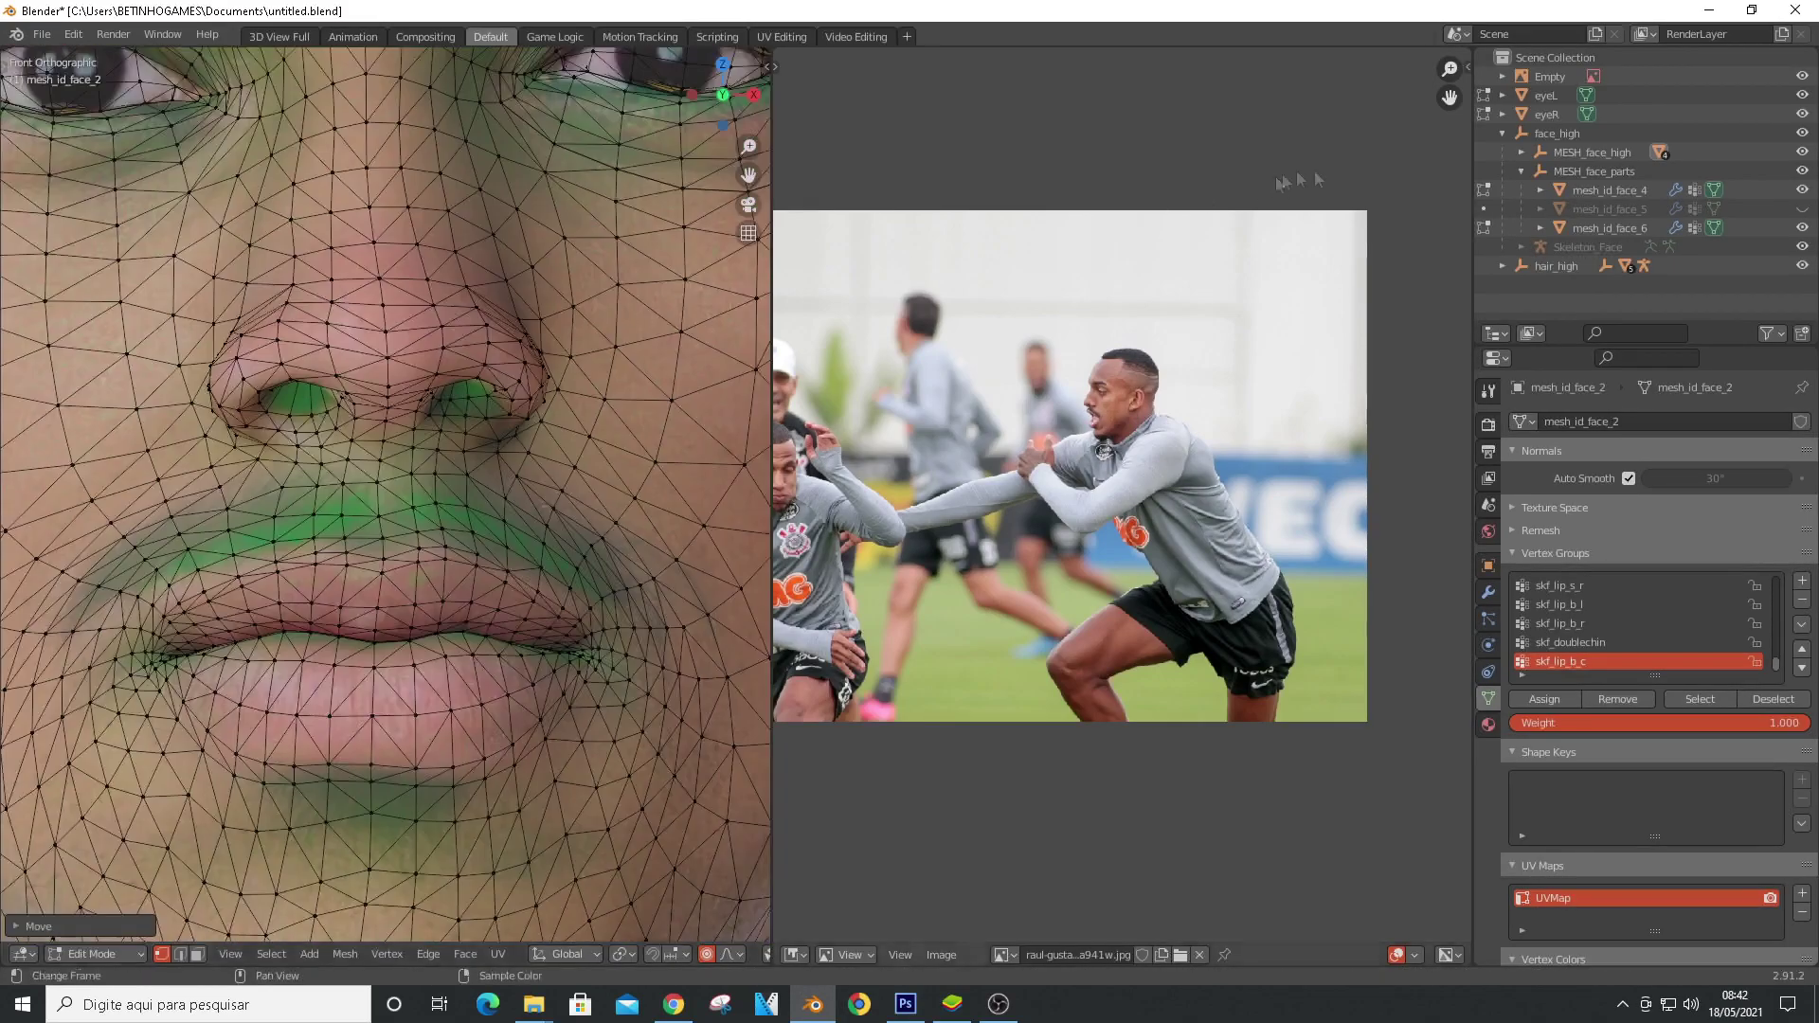
pyautogui.click(1549, 75)
pyautogui.moveTo(1710, 641); pyautogui.dragTo(1790, 641)
# Move the nose base and nostril edges onto the portrait's nostrils, starting at proportional size 0.04
pyautogui.press('g')
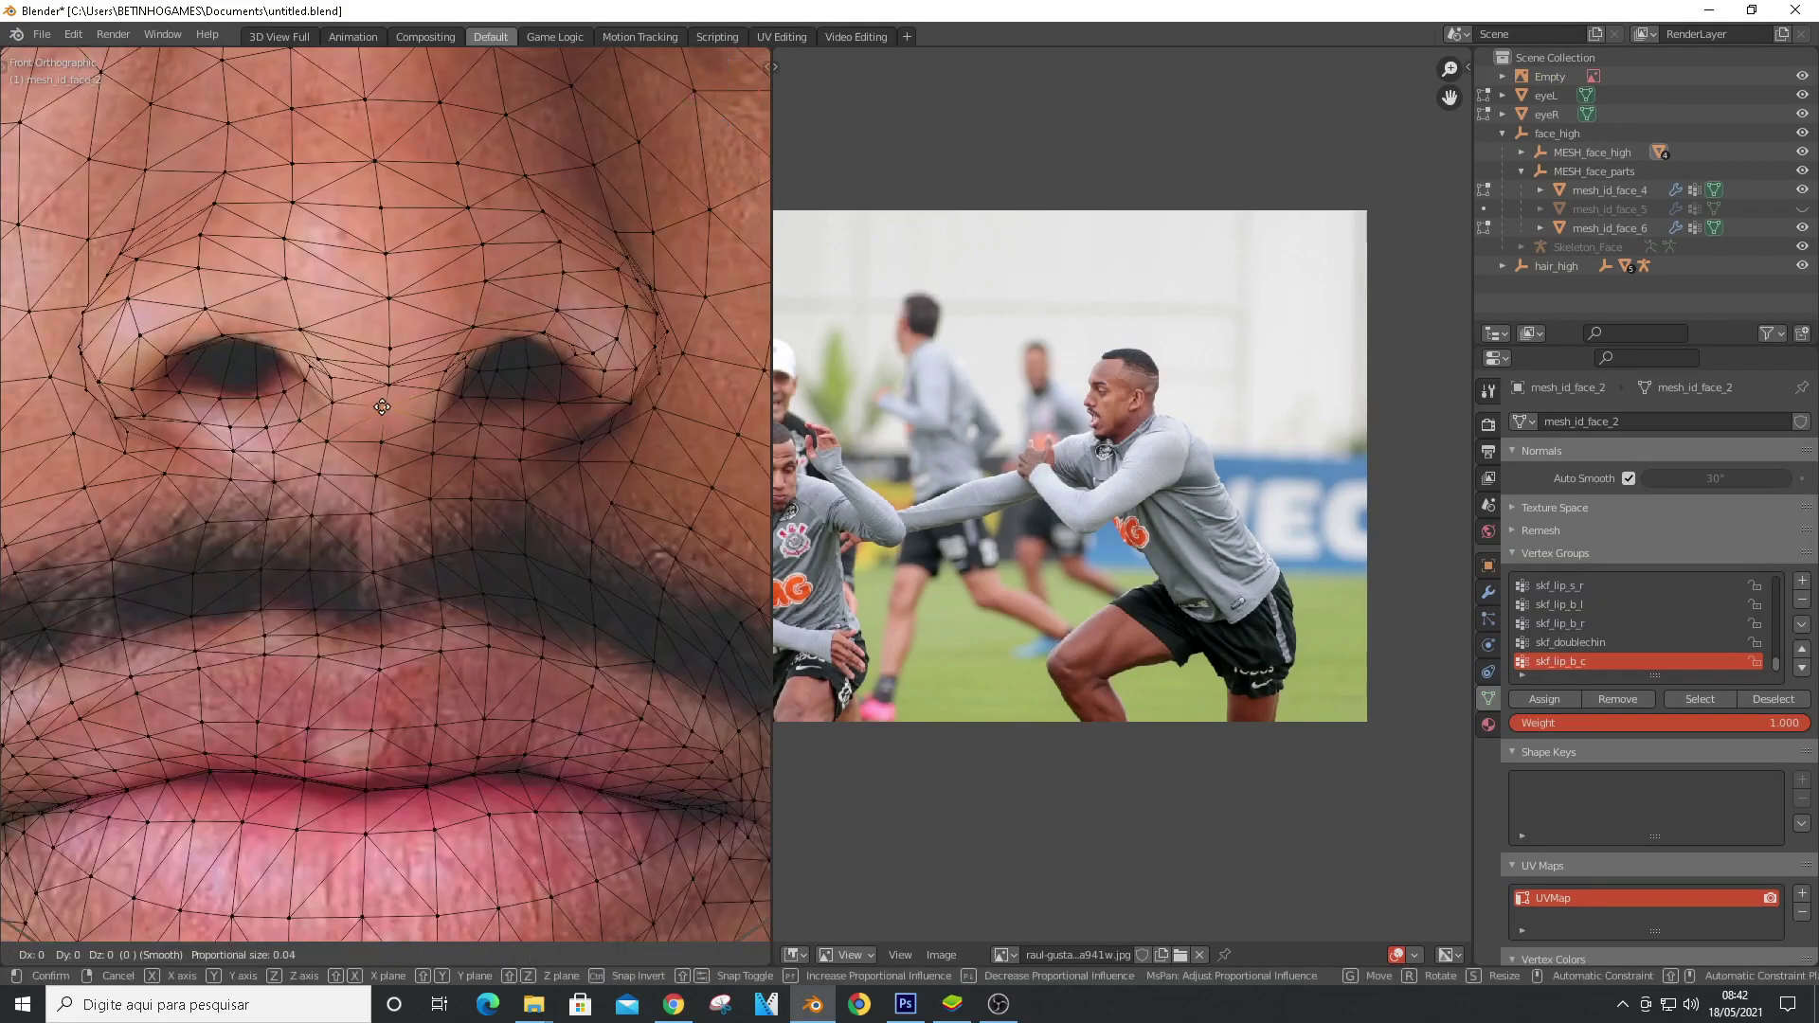
pyautogui.click(319, 379)
pyautogui.click(236, 350)
pyautogui.press('g')
pyautogui.click(252, 357)
pyautogui.scroll(-3, 190, 356)
pyautogui.click(295, 390)
pyautogui.press('g')
pyautogui.click(295, 389)
# Fit the inner corner and upper eyelid of the character's left eye to the portrait with small proportional moves
pyautogui.scroll(-2, 295, 387)
pyautogui.scroll(6, 473, 201)
pyautogui.click(447, 237)
pyautogui.click(442, 246)
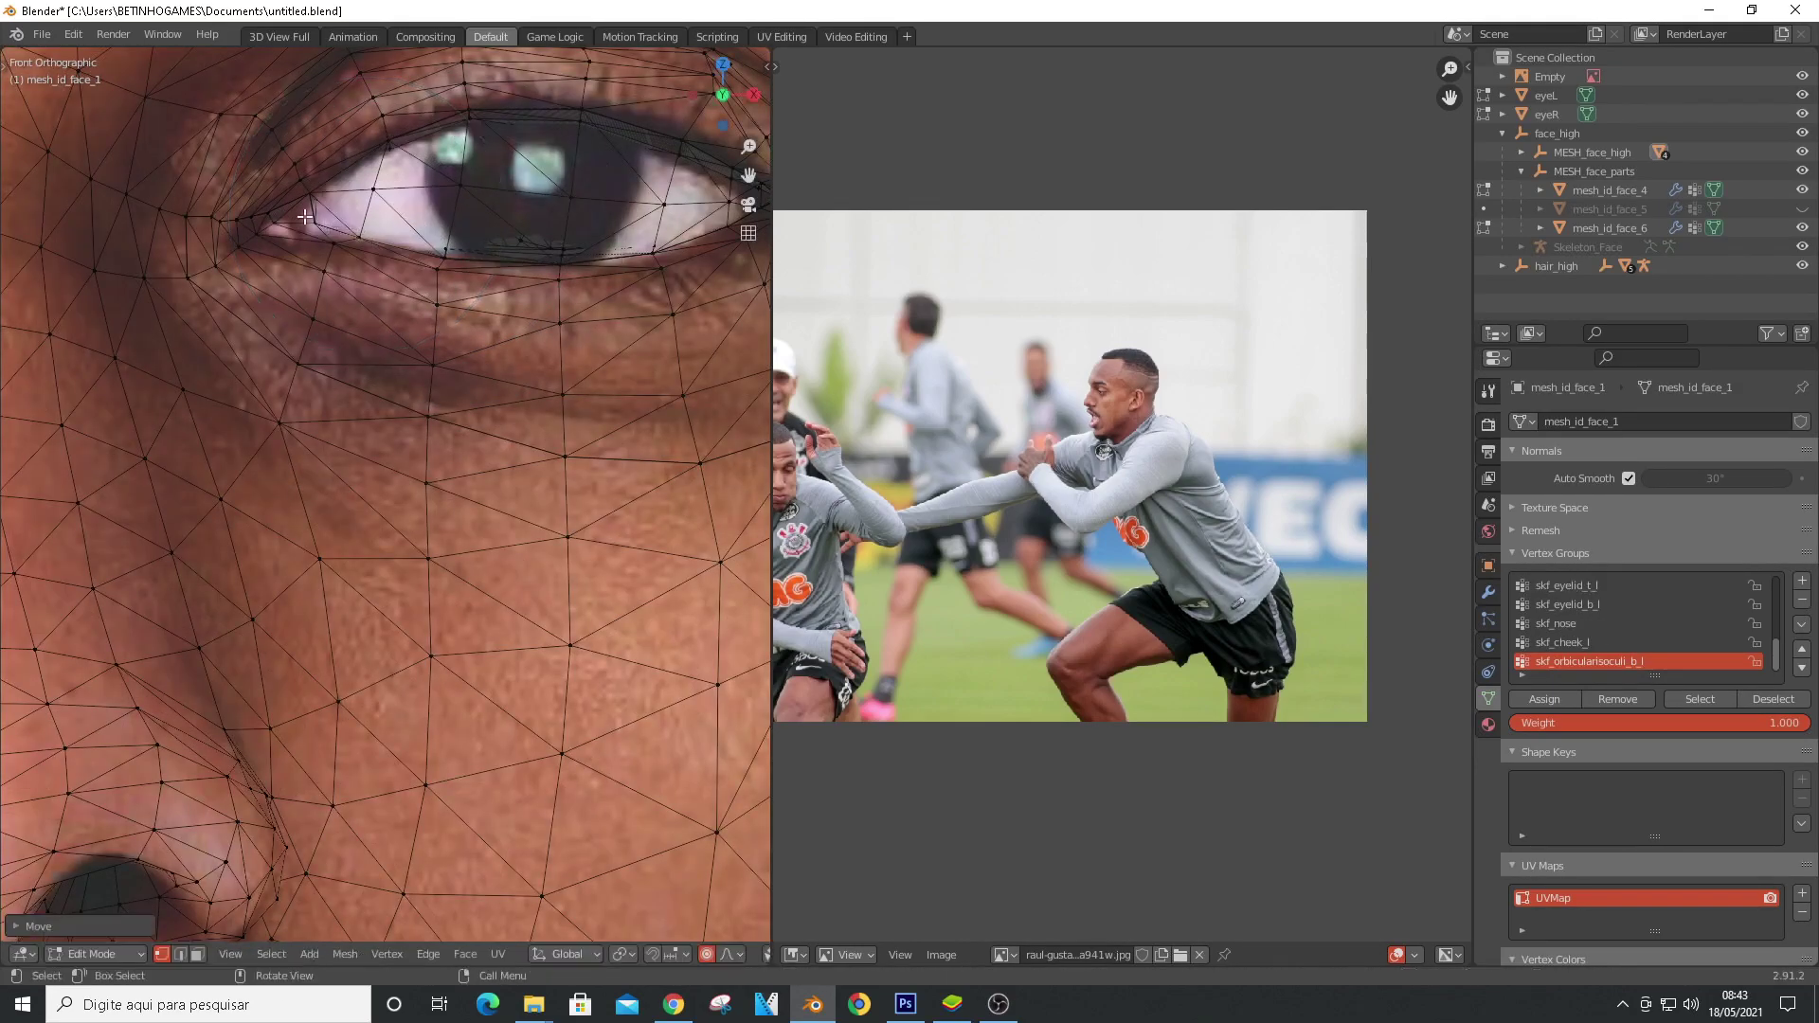
pyautogui.click(576, 113)
pyautogui.press('g')
pyautogui.click(577, 110)
pyautogui.scroll(-4, 580, 195)
pyautogui.scroll(4, 114, 213)
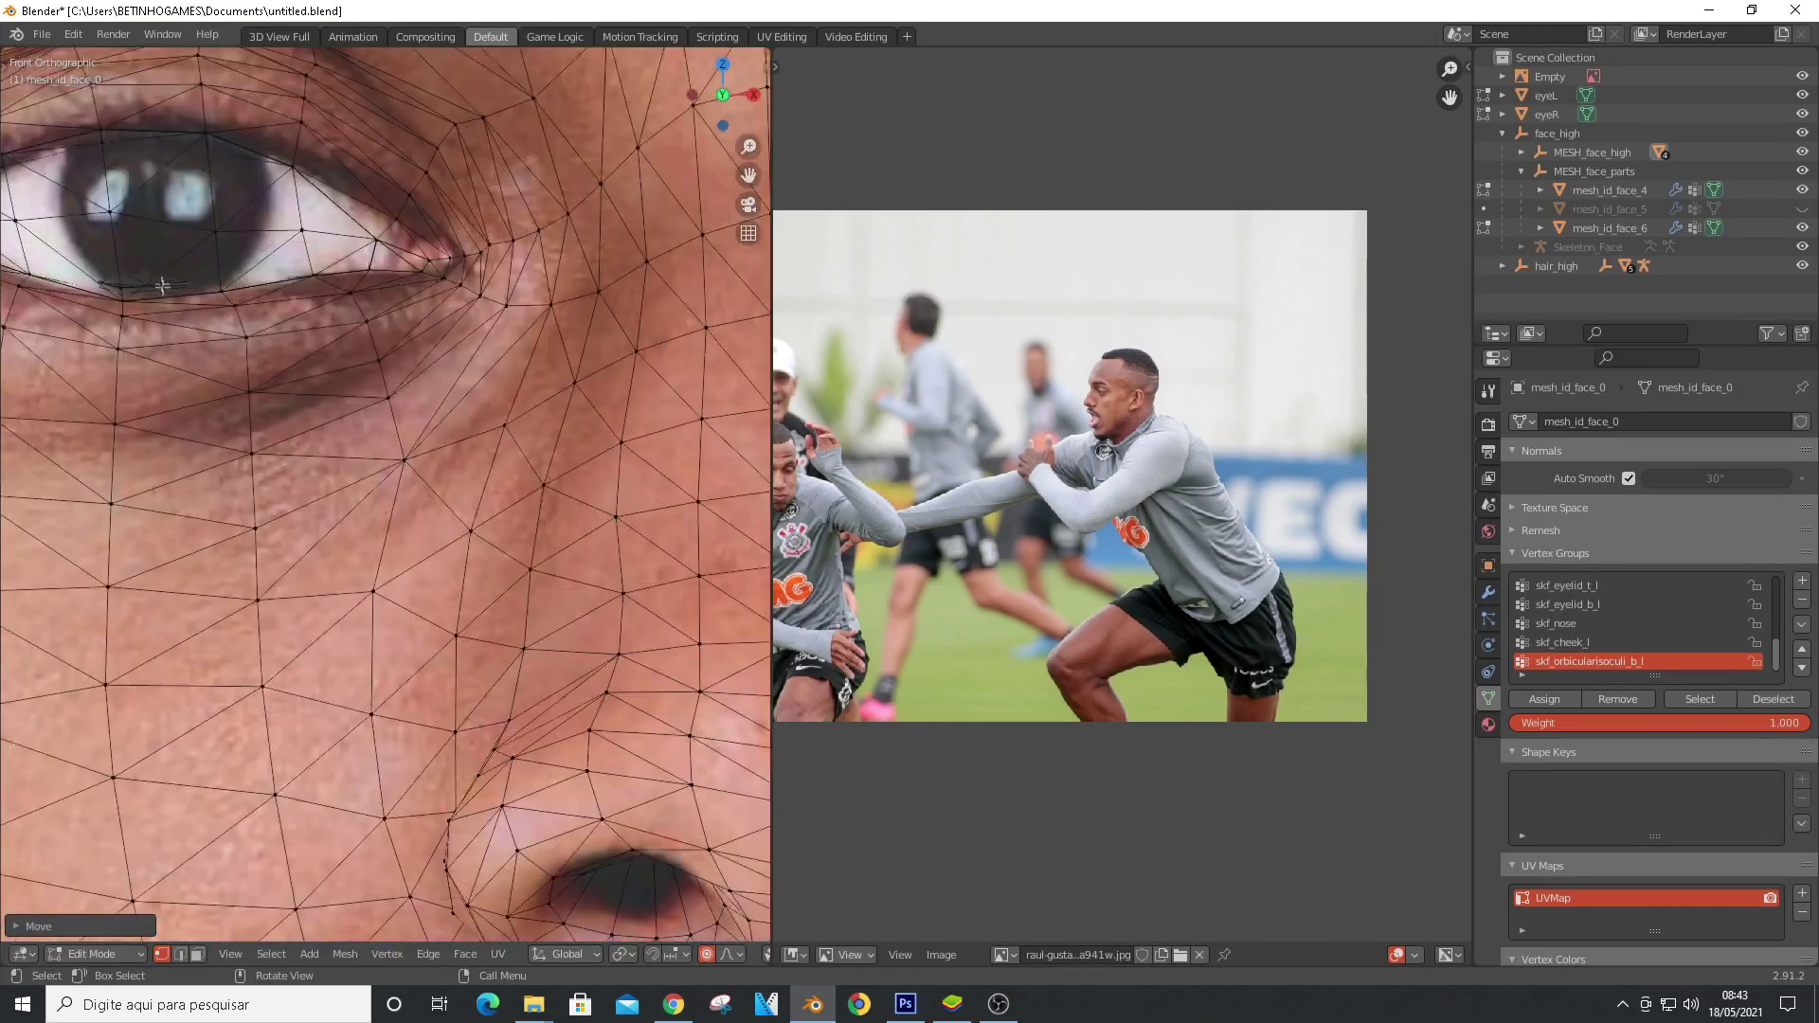
pyautogui.scroll(-4, 296, 194)
pyautogui.scroll(3, 491, 197)
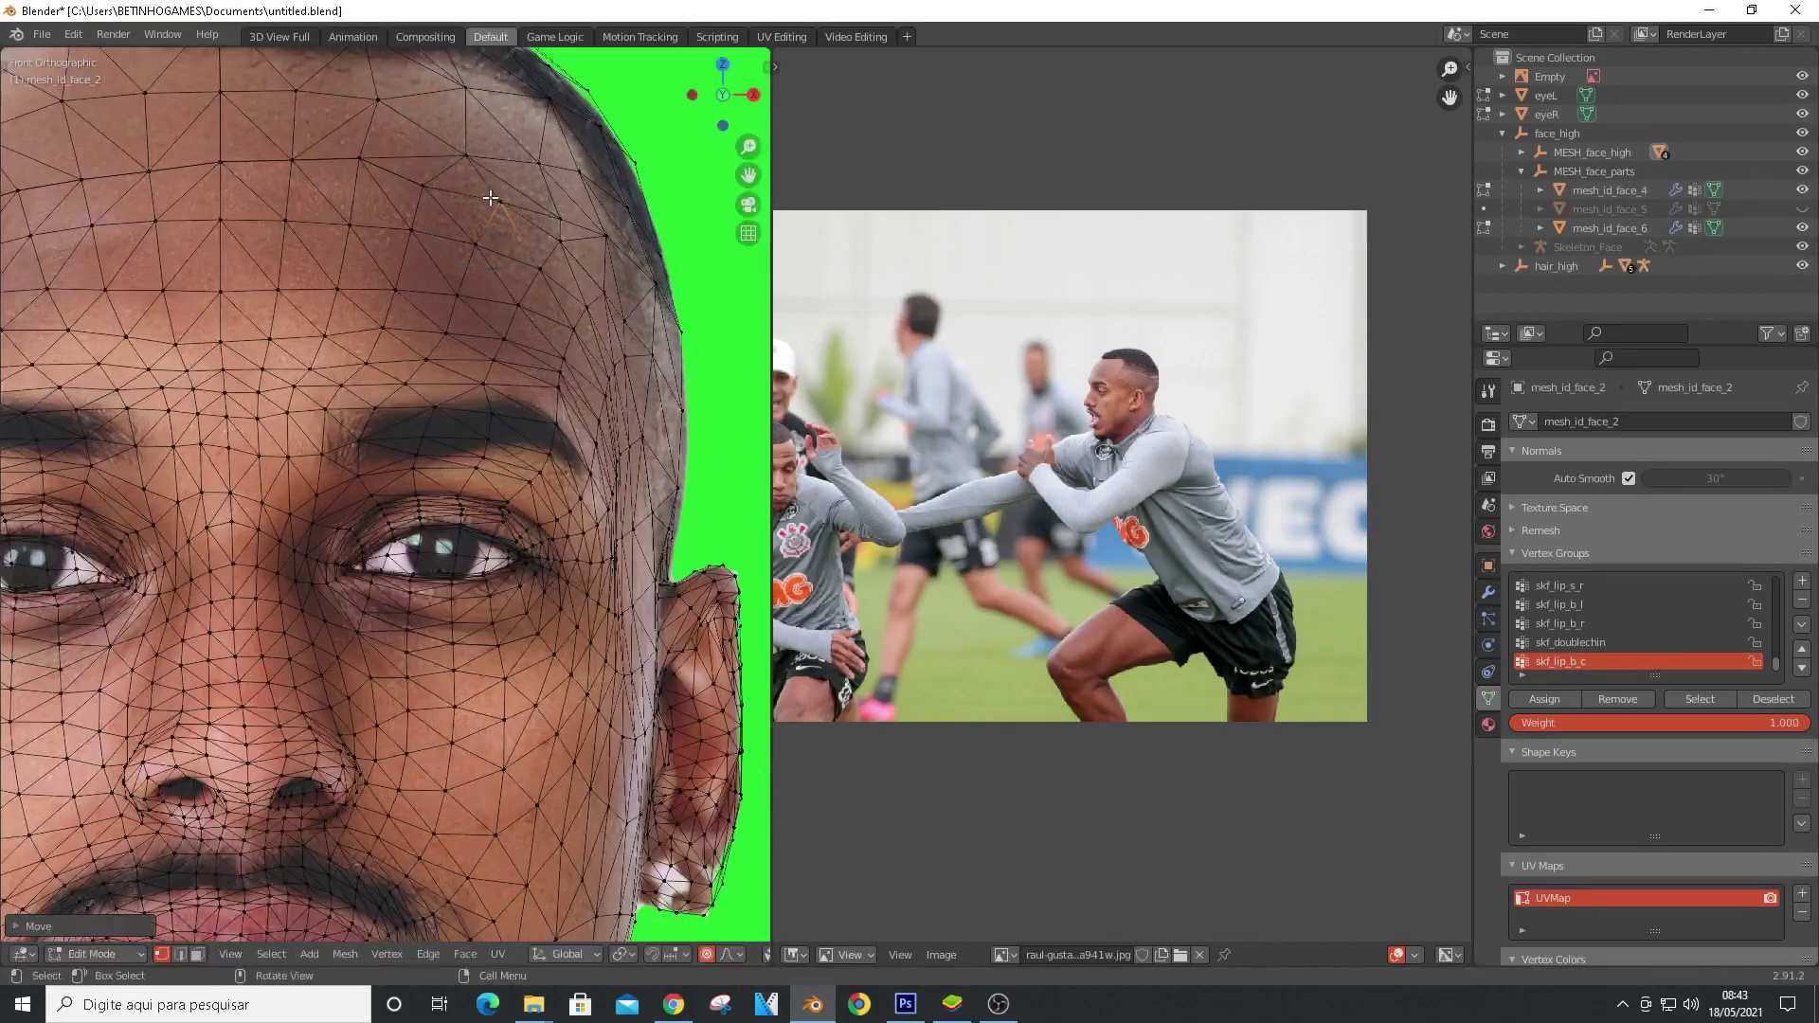
# Hide the reference image in Object Mode and show the textured head from the front in Material Preview shading
pyautogui.scroll(-4, 343, 167)
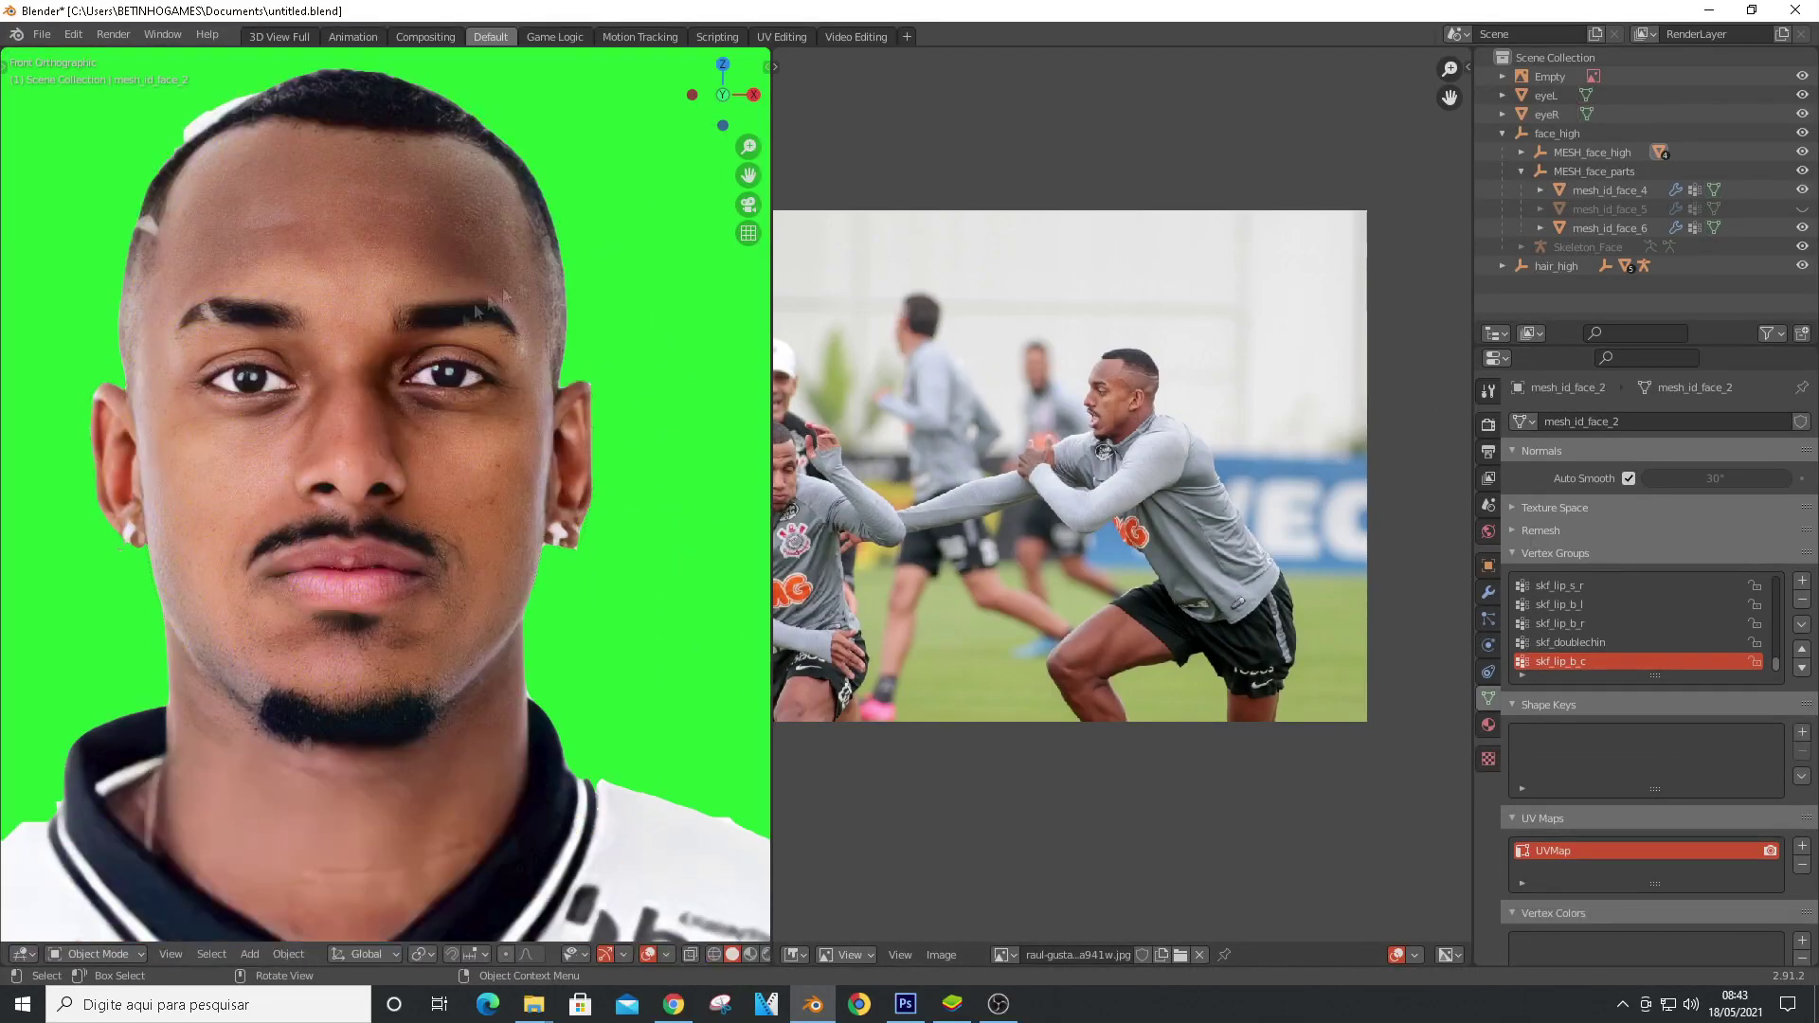
pyautogui.press('h')
pyautogui.scroll(-3, 325, 459)
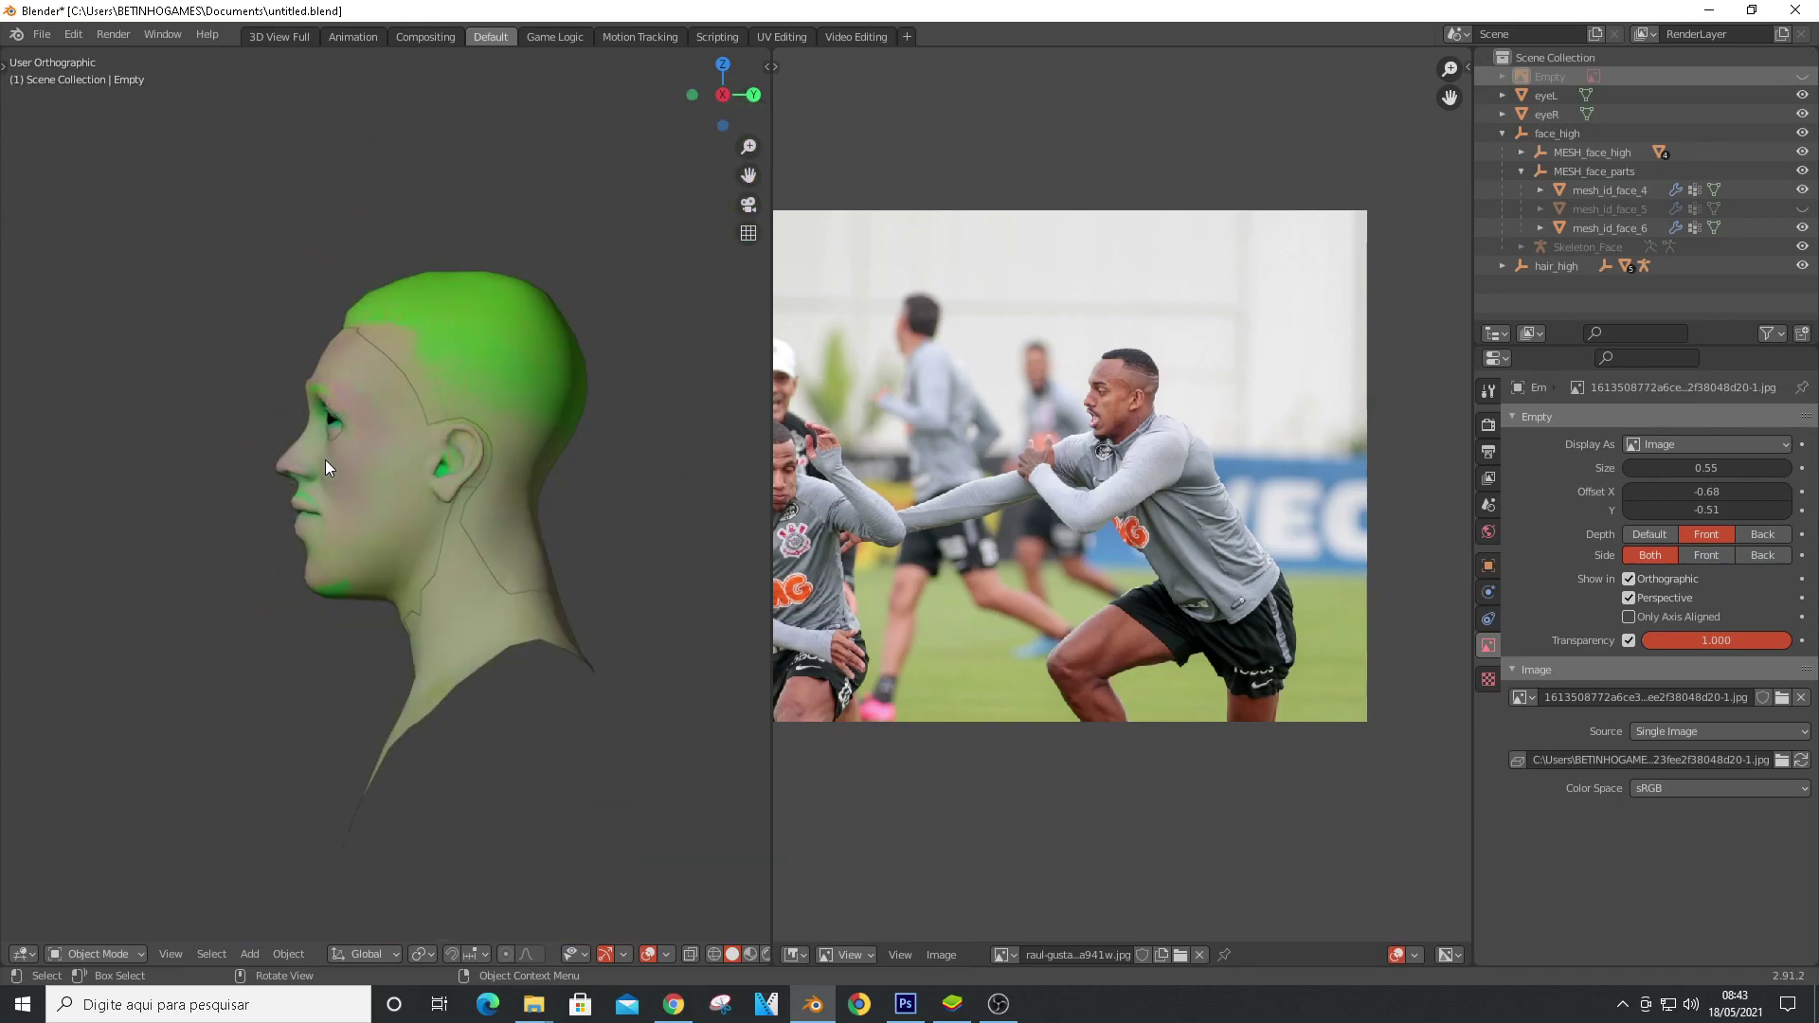
pyautogui.press('KP_1')
pyautogui.click(750, 954)
pyautogui.scroll(2, 332, 451)
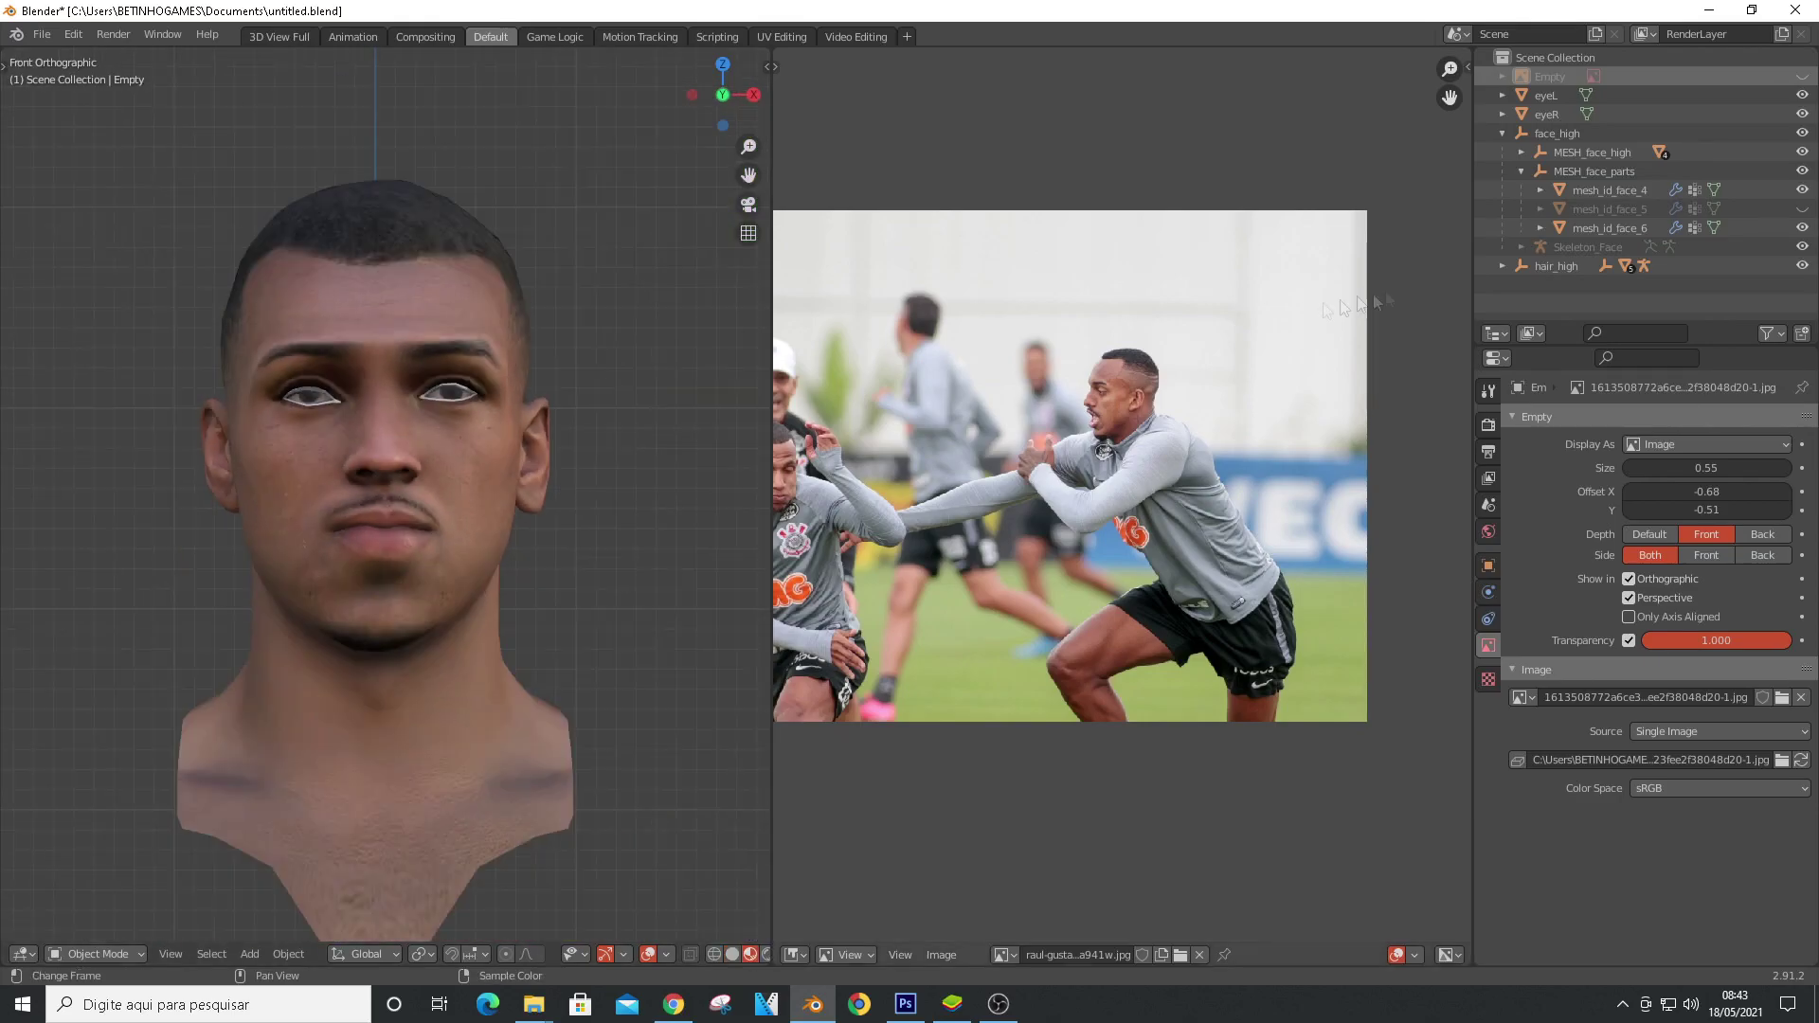
# Examine the hairline and the side profile of the textured head
pyautogui.scroll(5, 519, 236)
pyautogui.click(517, 235)
pyautogui.scroll(-3, 517, 235)
pyautogui.press('Tab')
pyautogui.click(543, 248)
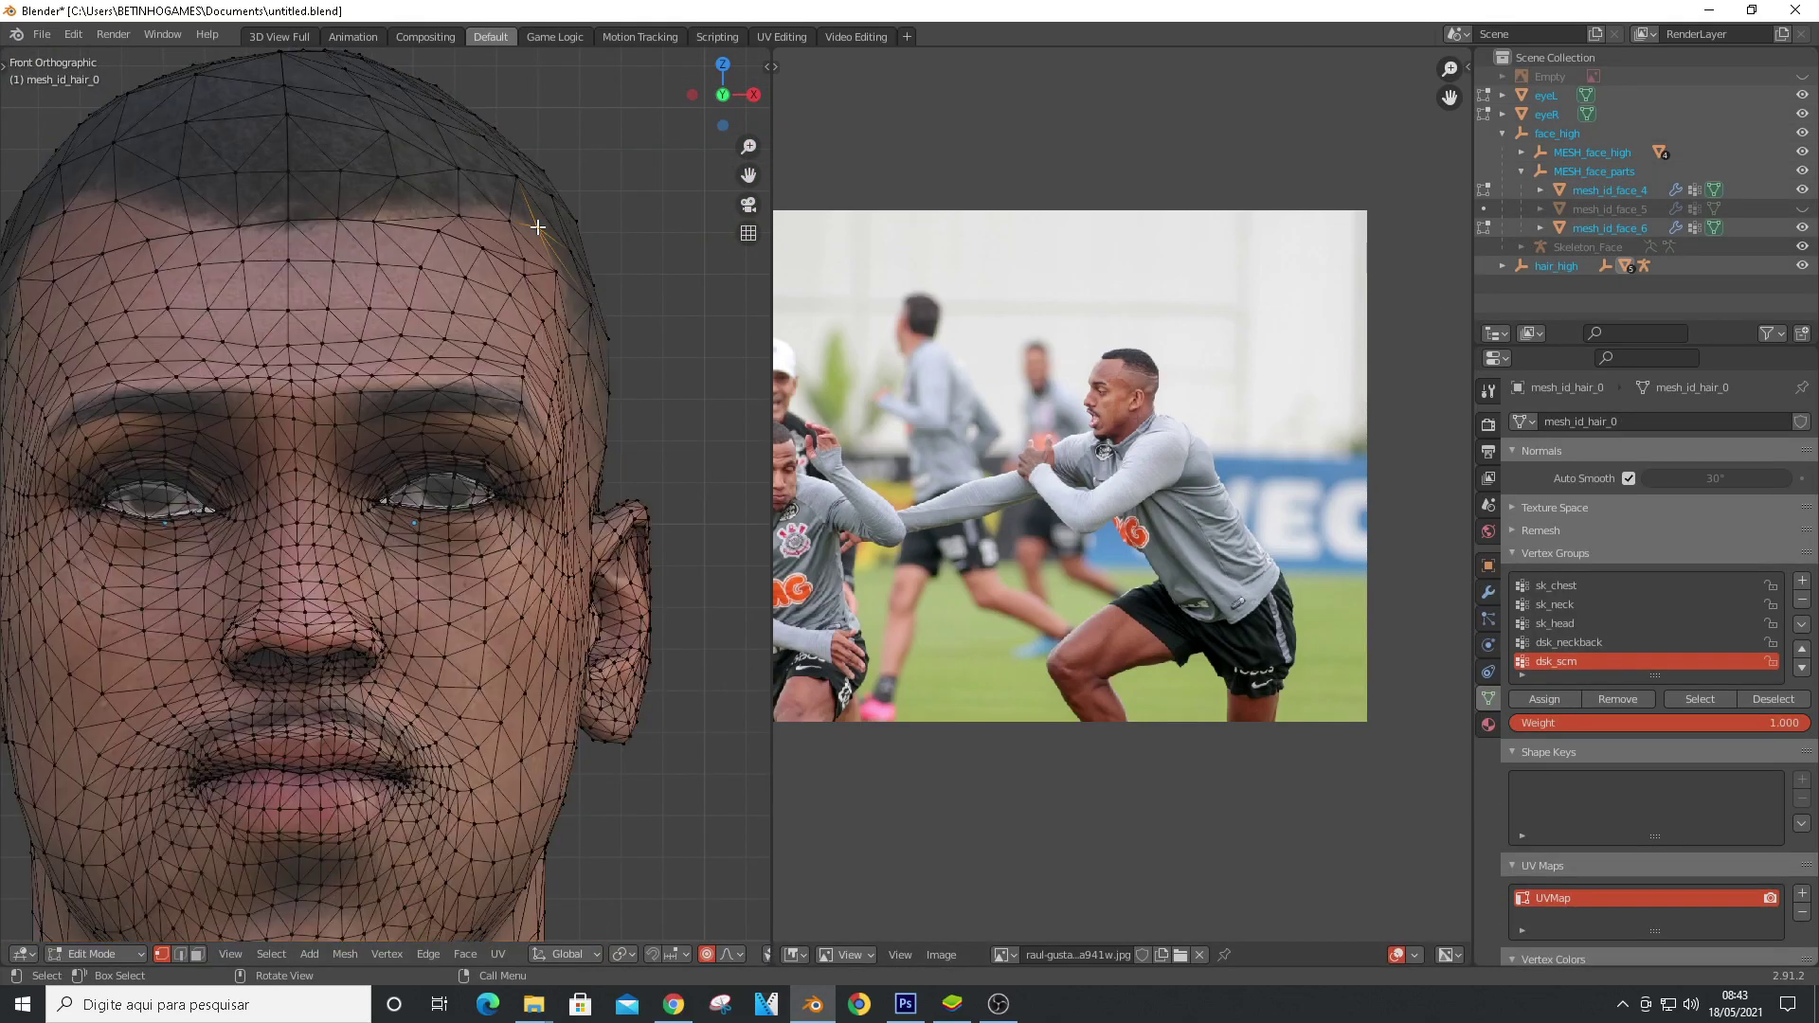
pyautogui.press('Tab')
pyautogui.click(707, 337)
pyautogui.press('KP_6')
pyautogui.press('KP_6')
pyautogui.press('KP_6')
pyautogui.press('KP_6')
pyautogui.press('KP_6')
pyautogui.press('KP_6')
pyautogui.press('KP_6')
pyautogui.press('KP_6')
pyautogui.press('KP_6')
pyautogui.press('KP_6')
pyautogui.press('KP_4')
pyautogui.press('KP_4')
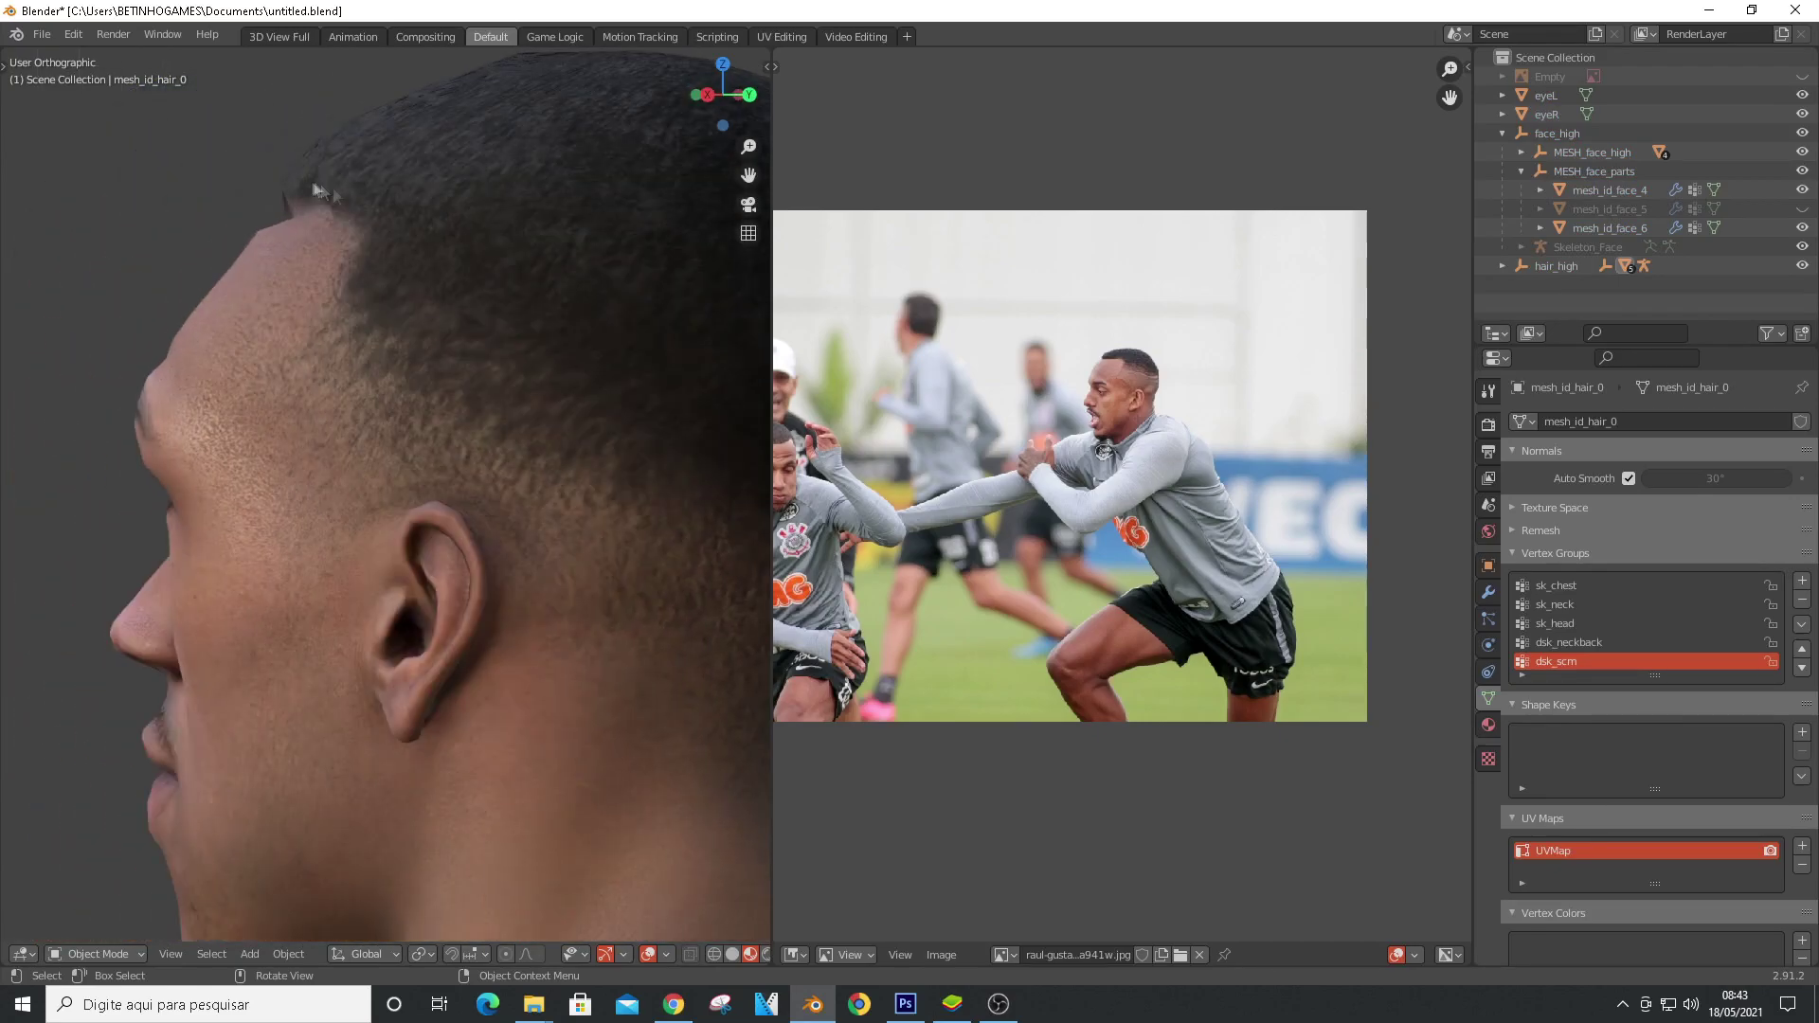
# Select all visible head parts and enter Edit Mode on them together
pyautogui.press('Tab')
pyautogui.press('Tab')
pyautogui.press('a')
pyautogui.press('Tab')
pyautogui.press('KP_4')
pyautogui.press('KP_4')
pyautogui.press('KP_4')
pyautogui.press('KP_4')
pyautogui.press('KP_4')
pyautogui.press('KP_4')
pyautogui.scroll(-7, 293, 234)
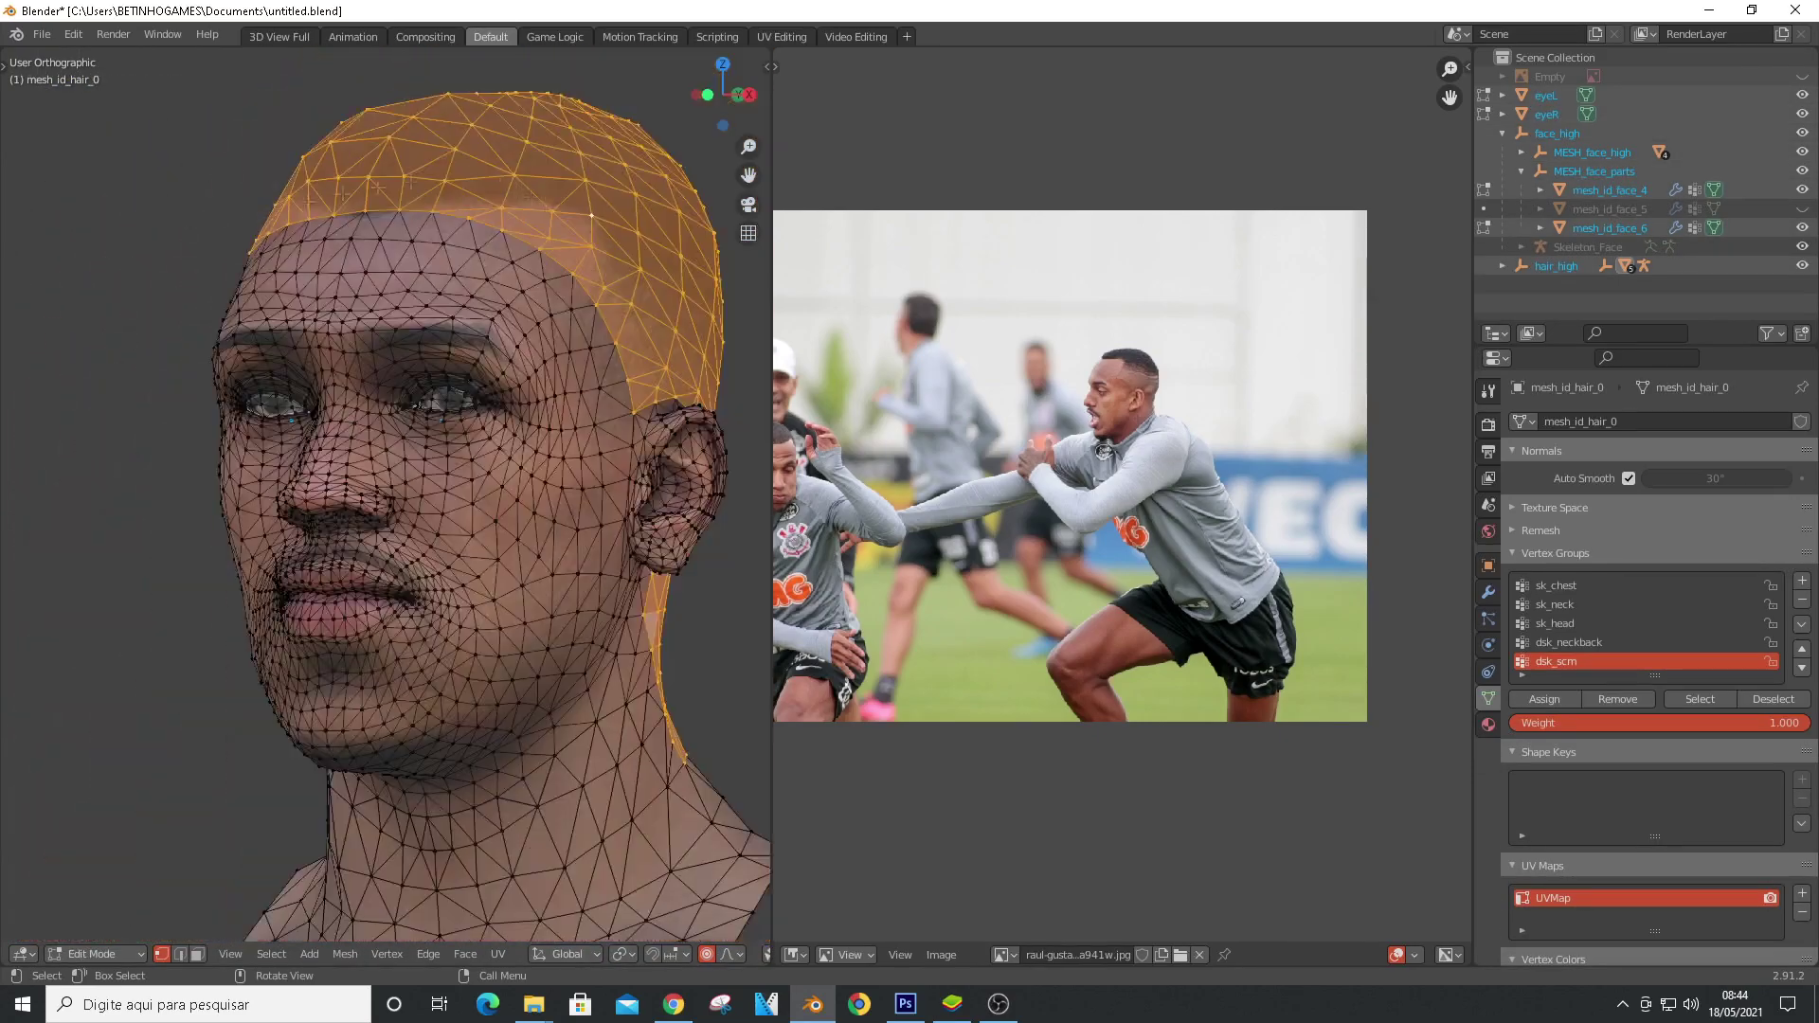
# Reposition the front hairline vertices above the character's left temple with small proportional moves
pyautogui.scroll(6, 545, 256)
pyautogui.click(569, 217)
pyautogui.click(663, 203)
pyautogui.press('KP_6')
pyautogui.press('KP_6')
pyautogui.press('KP_6')
pyautogui.press('KP_6')
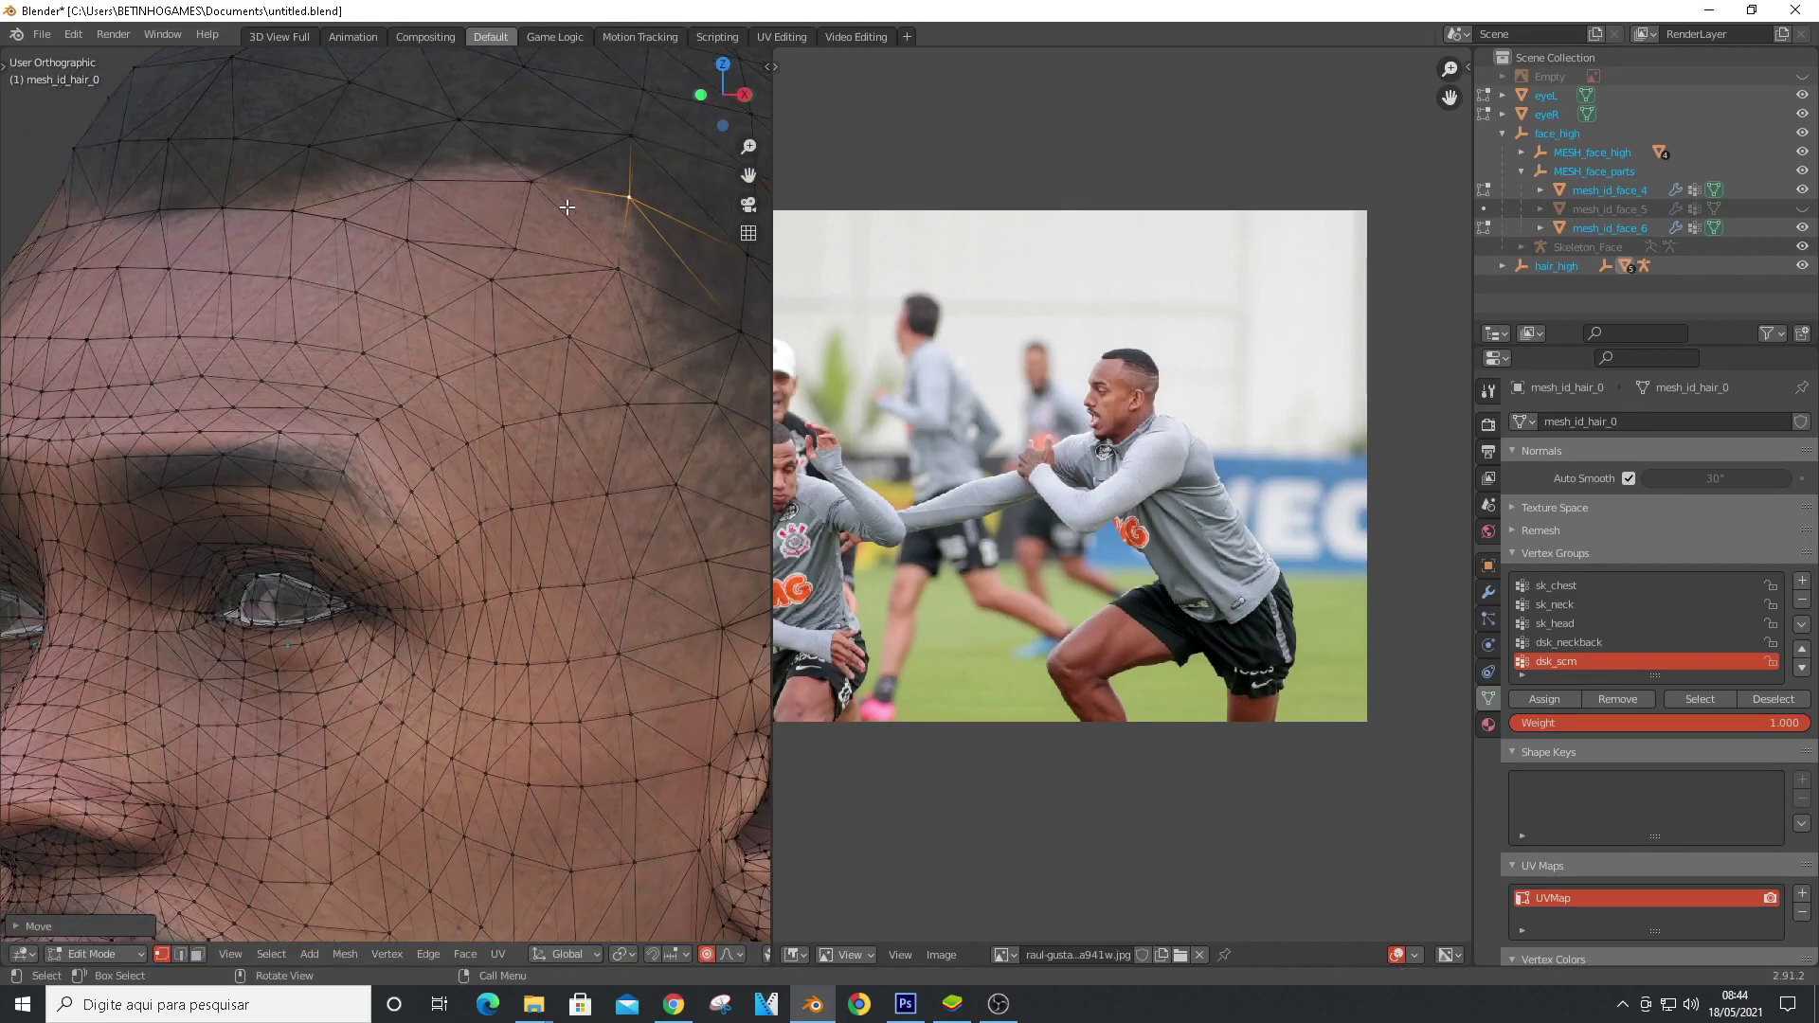
# Refine the hairline corner at the character's left temple from the side with proportional moves
pyautogui.scroll(3, 436, 228)
pyautogui.press('g')
pyautogui.click(370, 231)
pyautogui.scroll(-6, 369, 231)
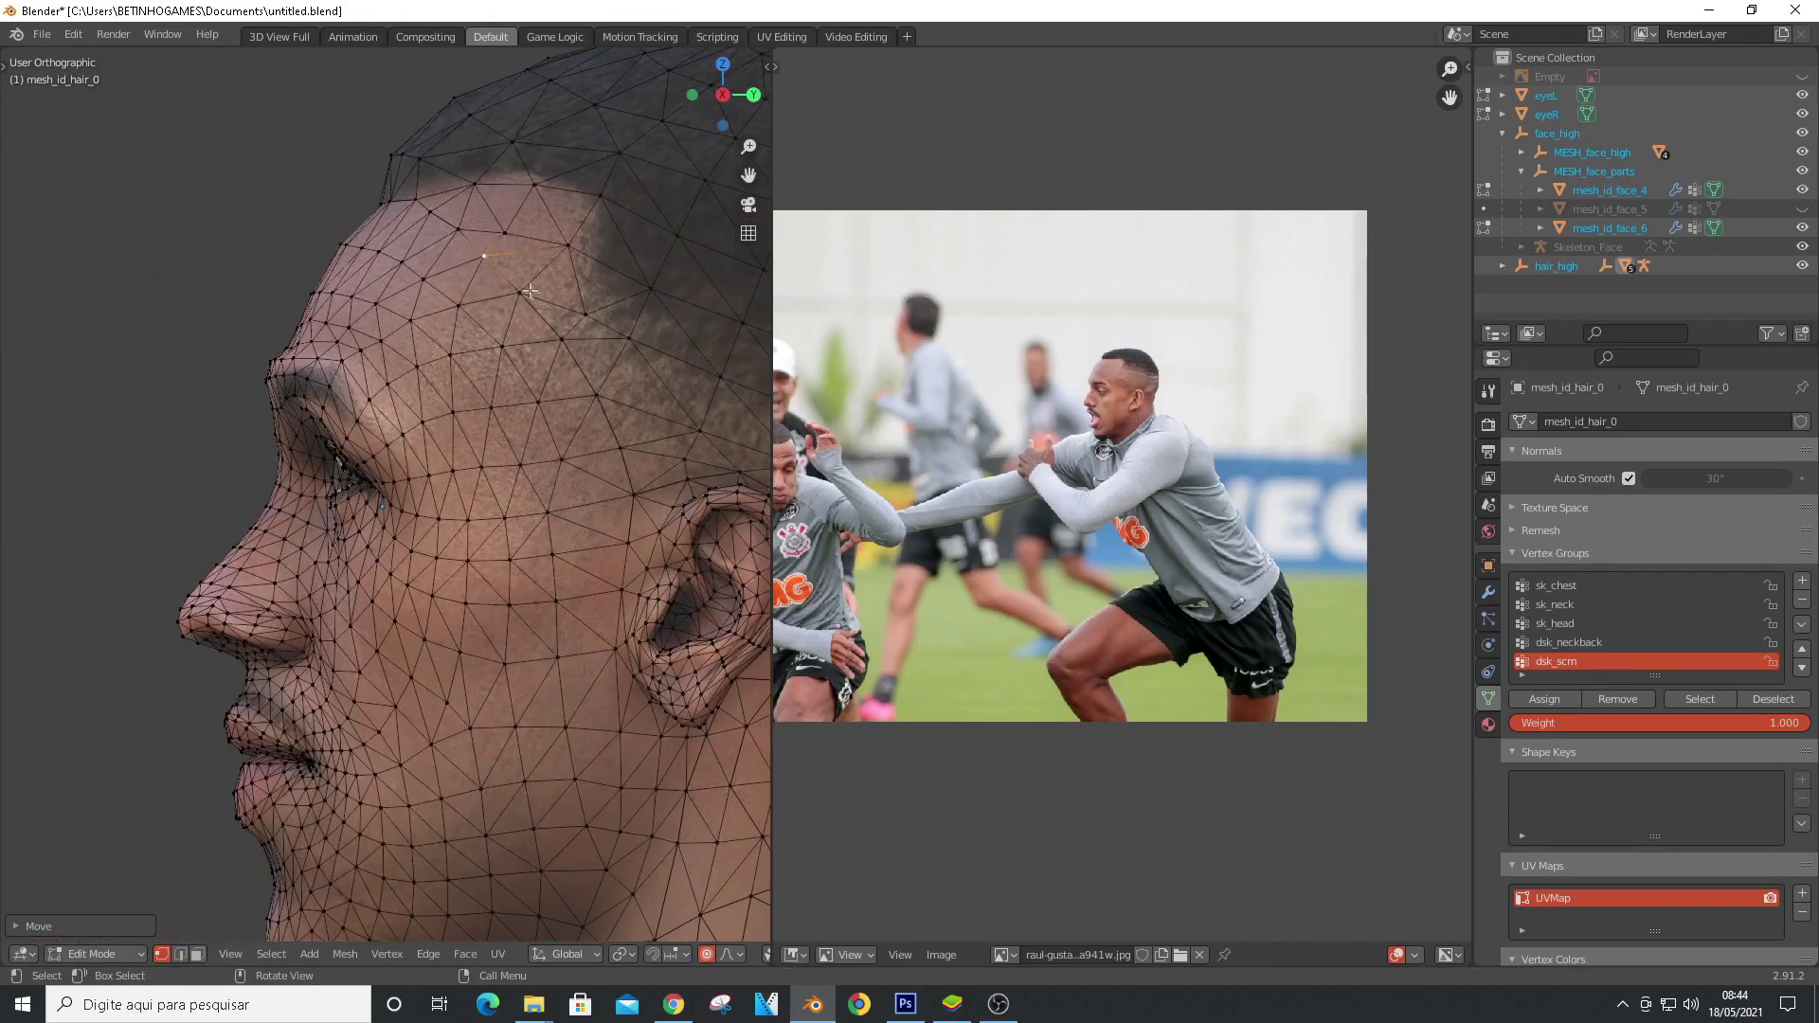
pyautogui.scroll(-2, 569, 251)
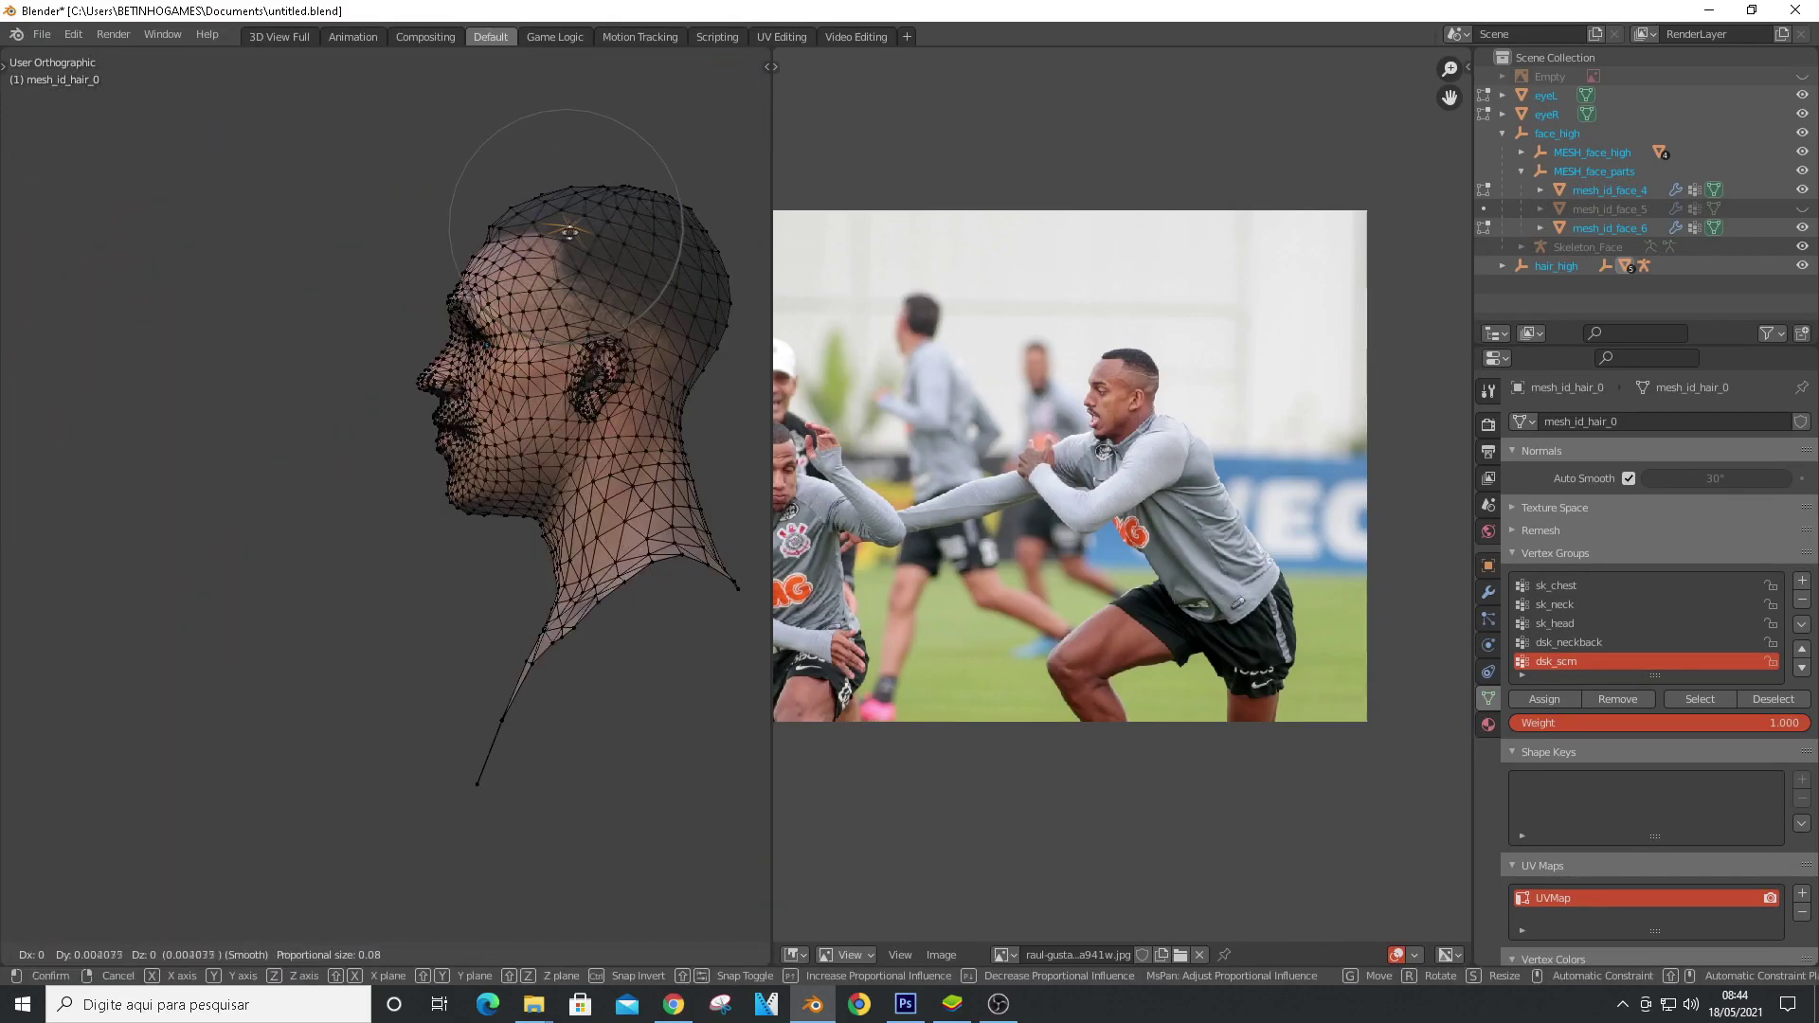
pyautogui.click(569, 232)
# Adjust the skin between the outer eyebrow and upper eyelid of the character's left eye from the side
pyautogui.scroll(3, 479, 213)
pyautogui.scroll(6, 416, 379)
pyautogui.click(540, 316)
pyautogui.scroll(4, 438, 511)
pyautogui.scroll(-2, 398, 331)
pyautogui.click(481, 427)
pyautogui.press('g')
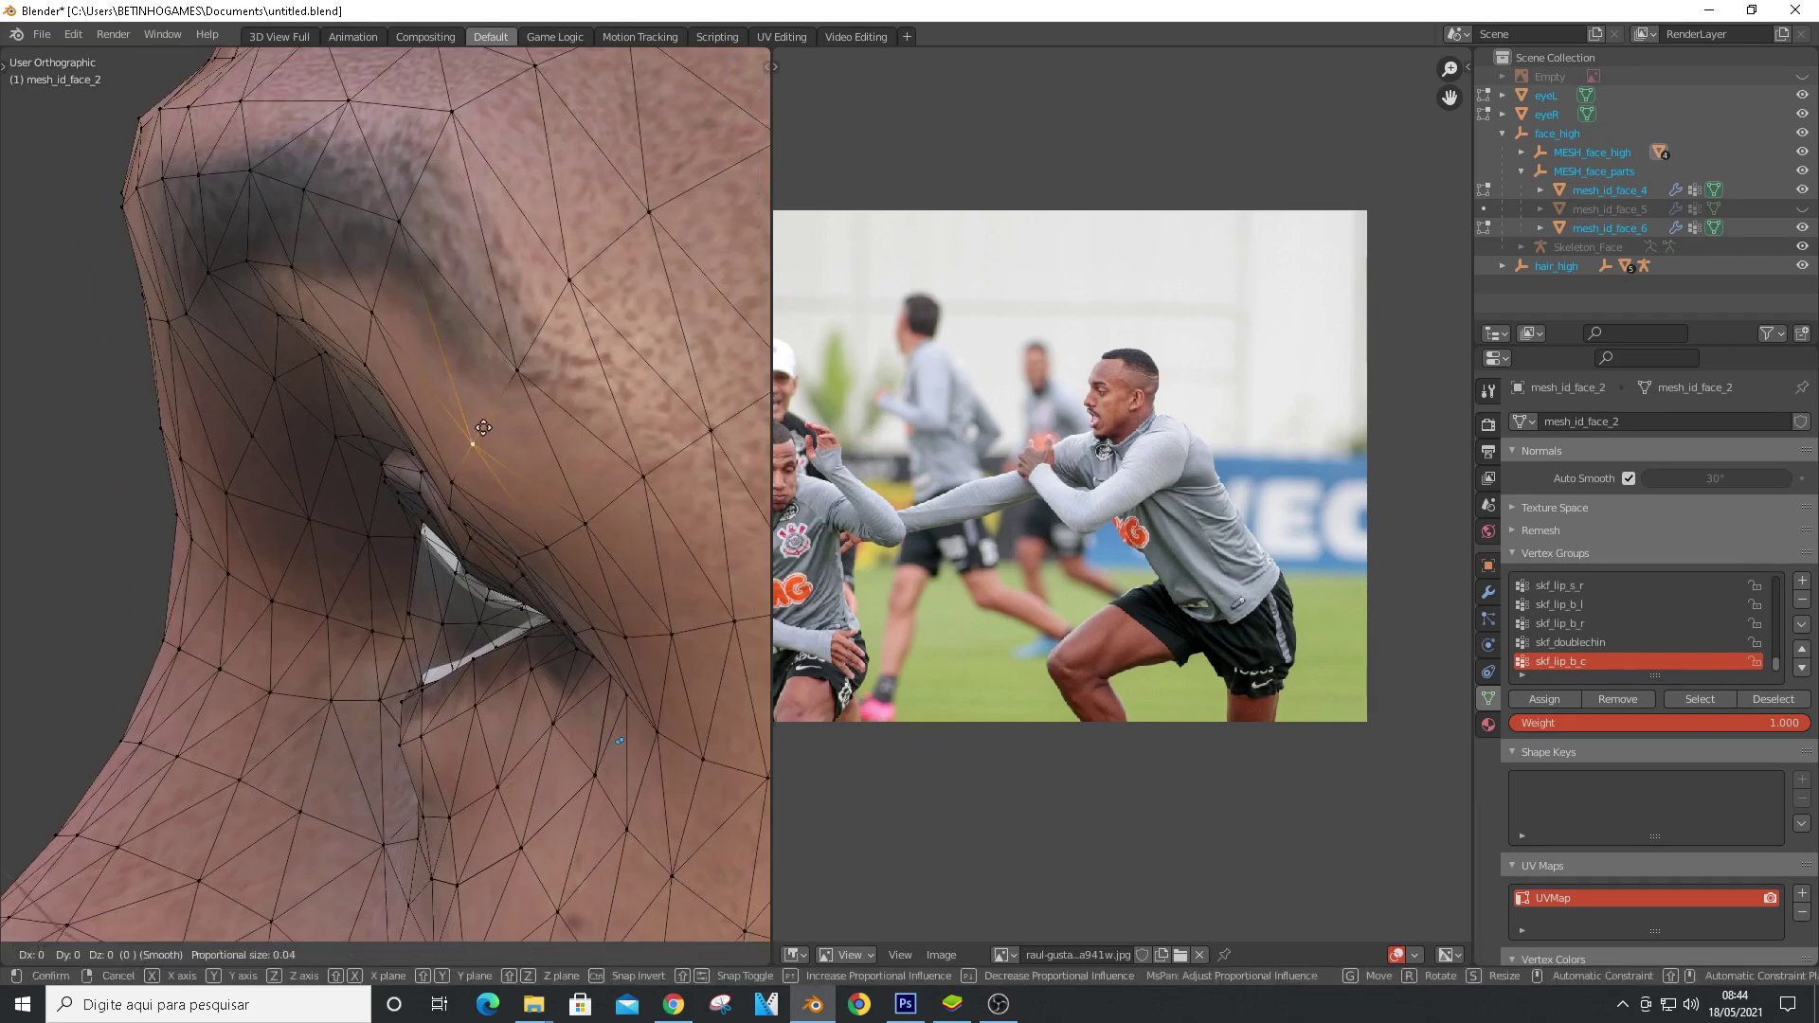
pyautogui.click(483, 427)
pyautogui.scroll(-3, 322, 255)
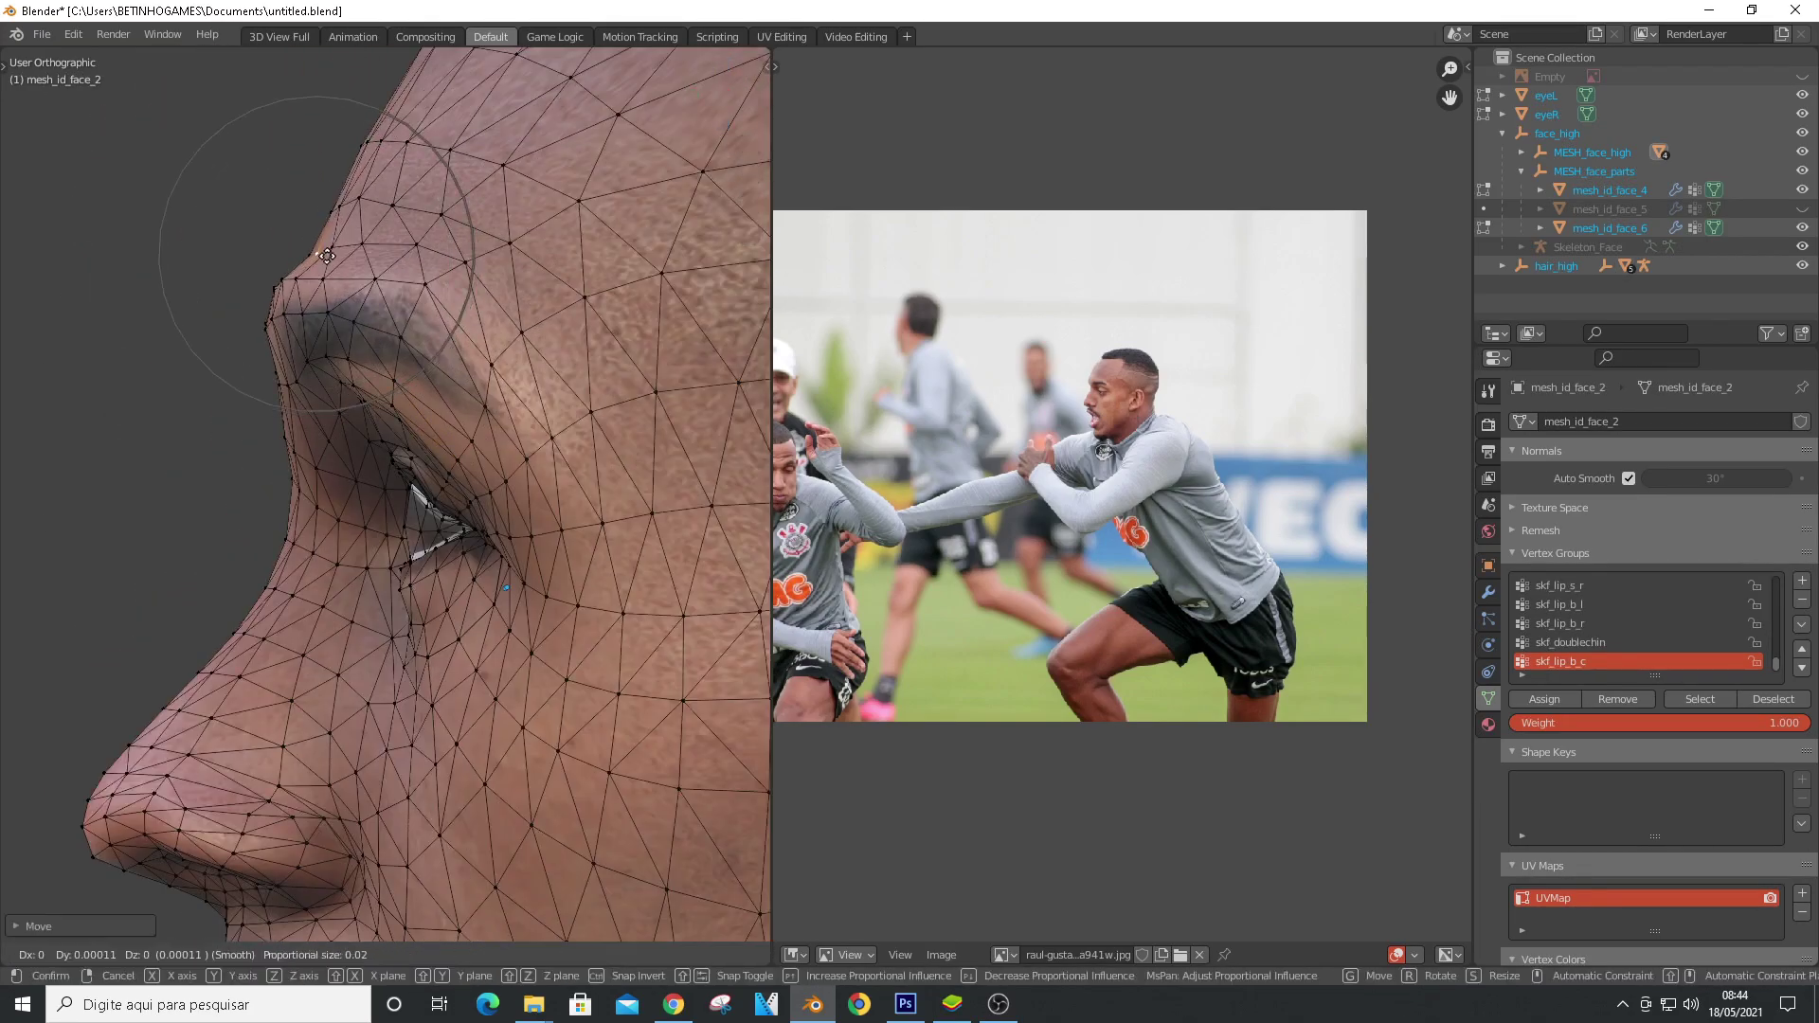
# Shape the lower forehead and brow ridge profile from the character's left side with small proportional moves
pyautogui.click(326, 256)
pyautogui.scroll(6, 327, 255)
pyautogui.click(341, 239)
pyautogui.press('g')
pyautogui.click(355, 248)
pyautogui.scroll(-3, 223, 298)
pyautogui.click(248, 337)
pyautogui.press('g')
pyautogui.click(258, 350)
pyautogui.click(228, 355)
pyautogui.scroll(2, 248, 375)
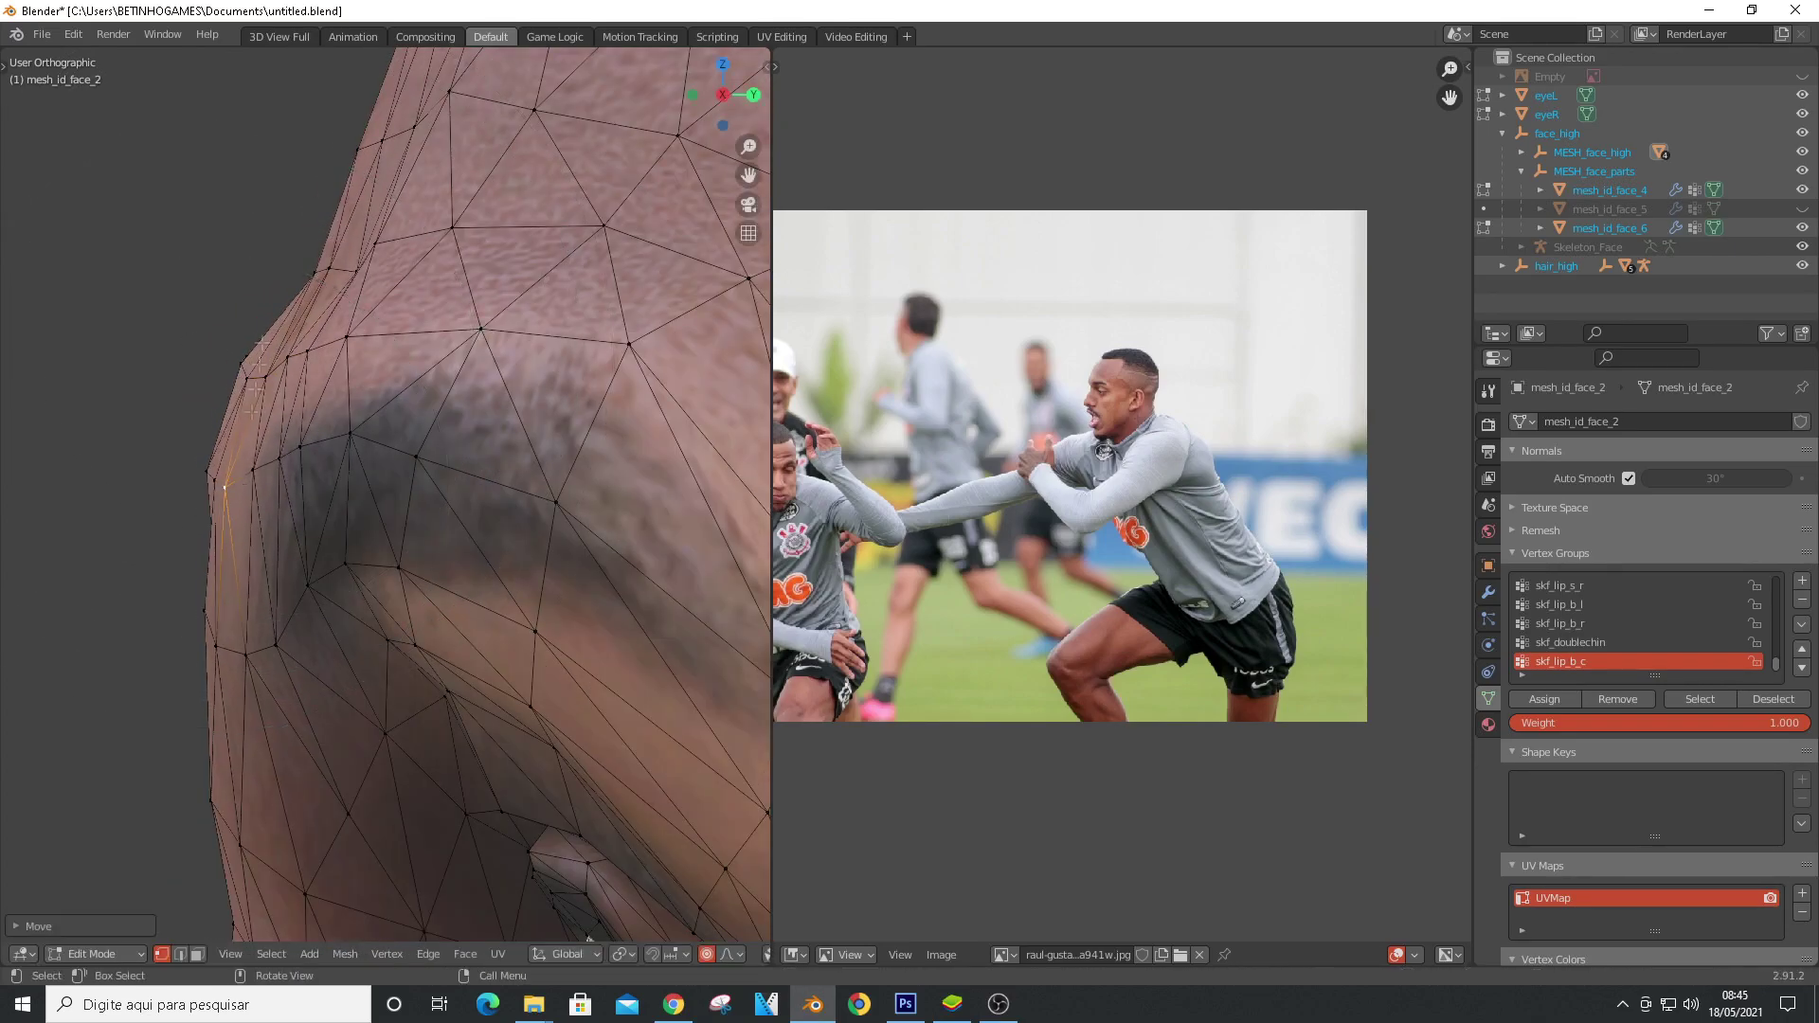
pyautogui.scroll(-5, 244, 453)
# Reposition the upper eyelid edge vertices of the character's left eye in side view
pyautogui.scroll(8, 196, 384)
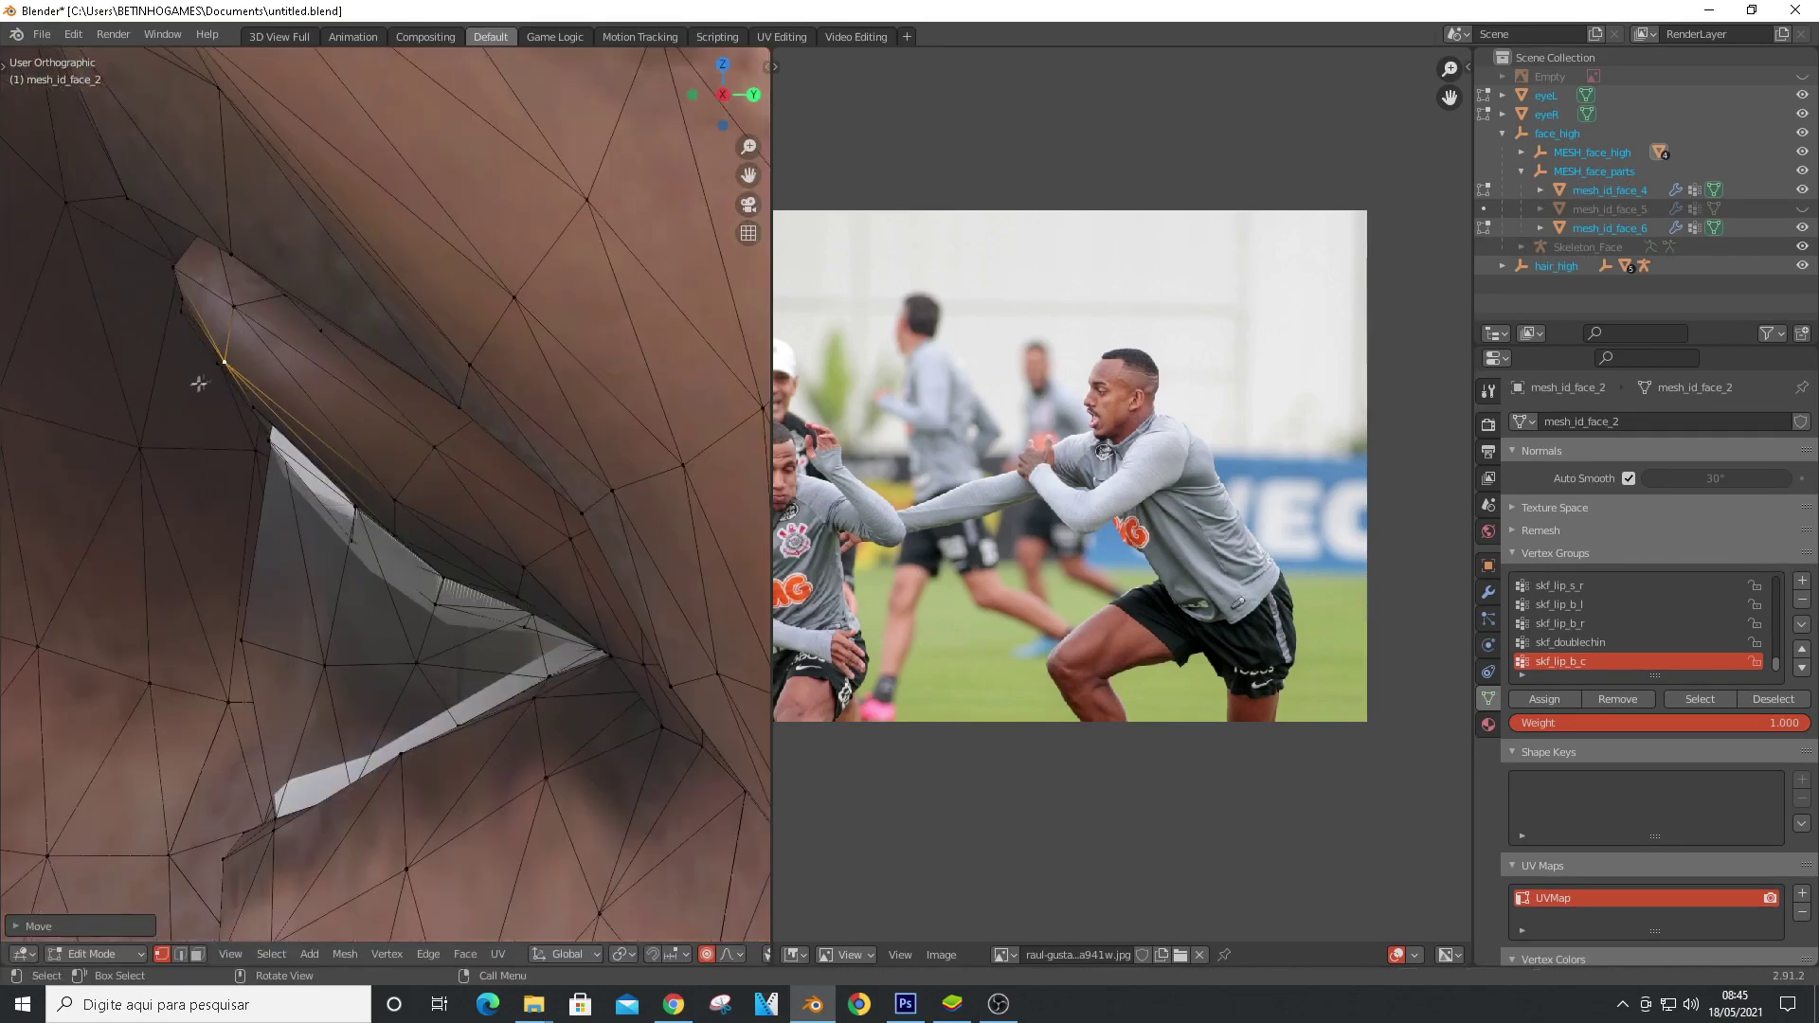
pyautogui.scroll(-5, 463, 572)
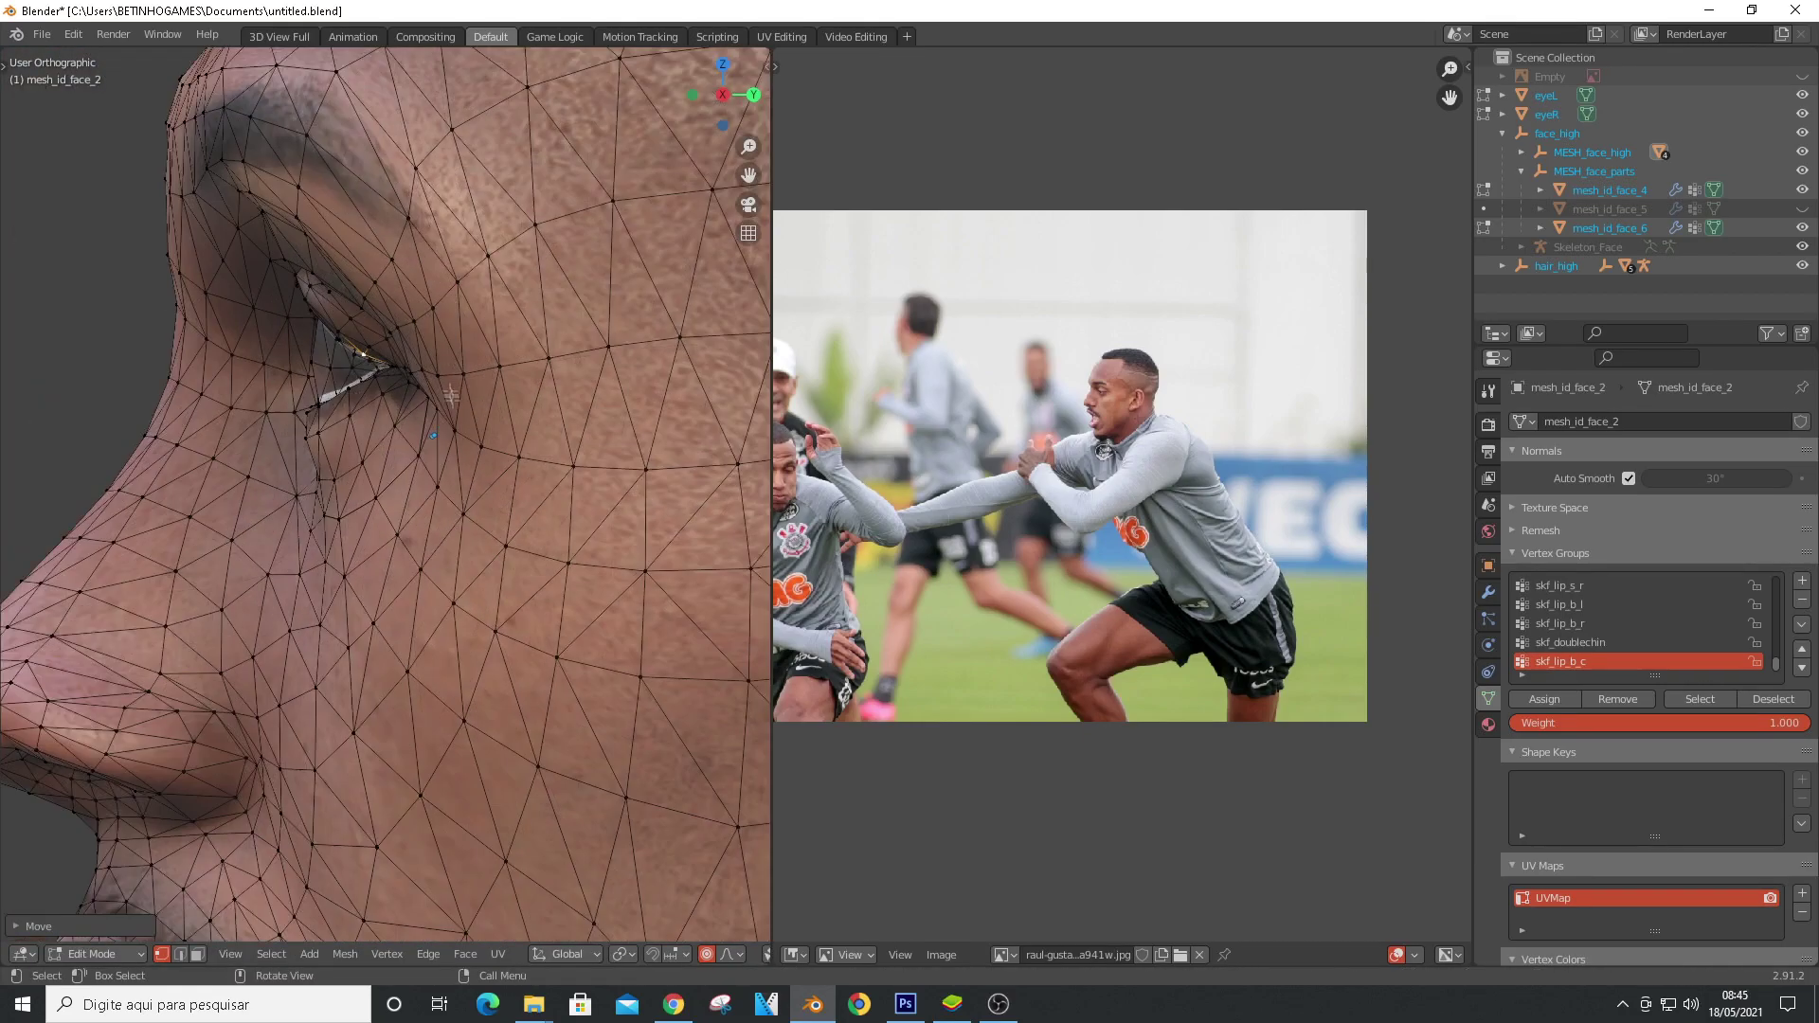
pyautogui.click(559, 366)
pyautogui.scroll(-4, 427, 360)
# Adjust the upper nose bridge profile with proportional moves from the character's left side
pyautogui.scroll(3, 325, 313)
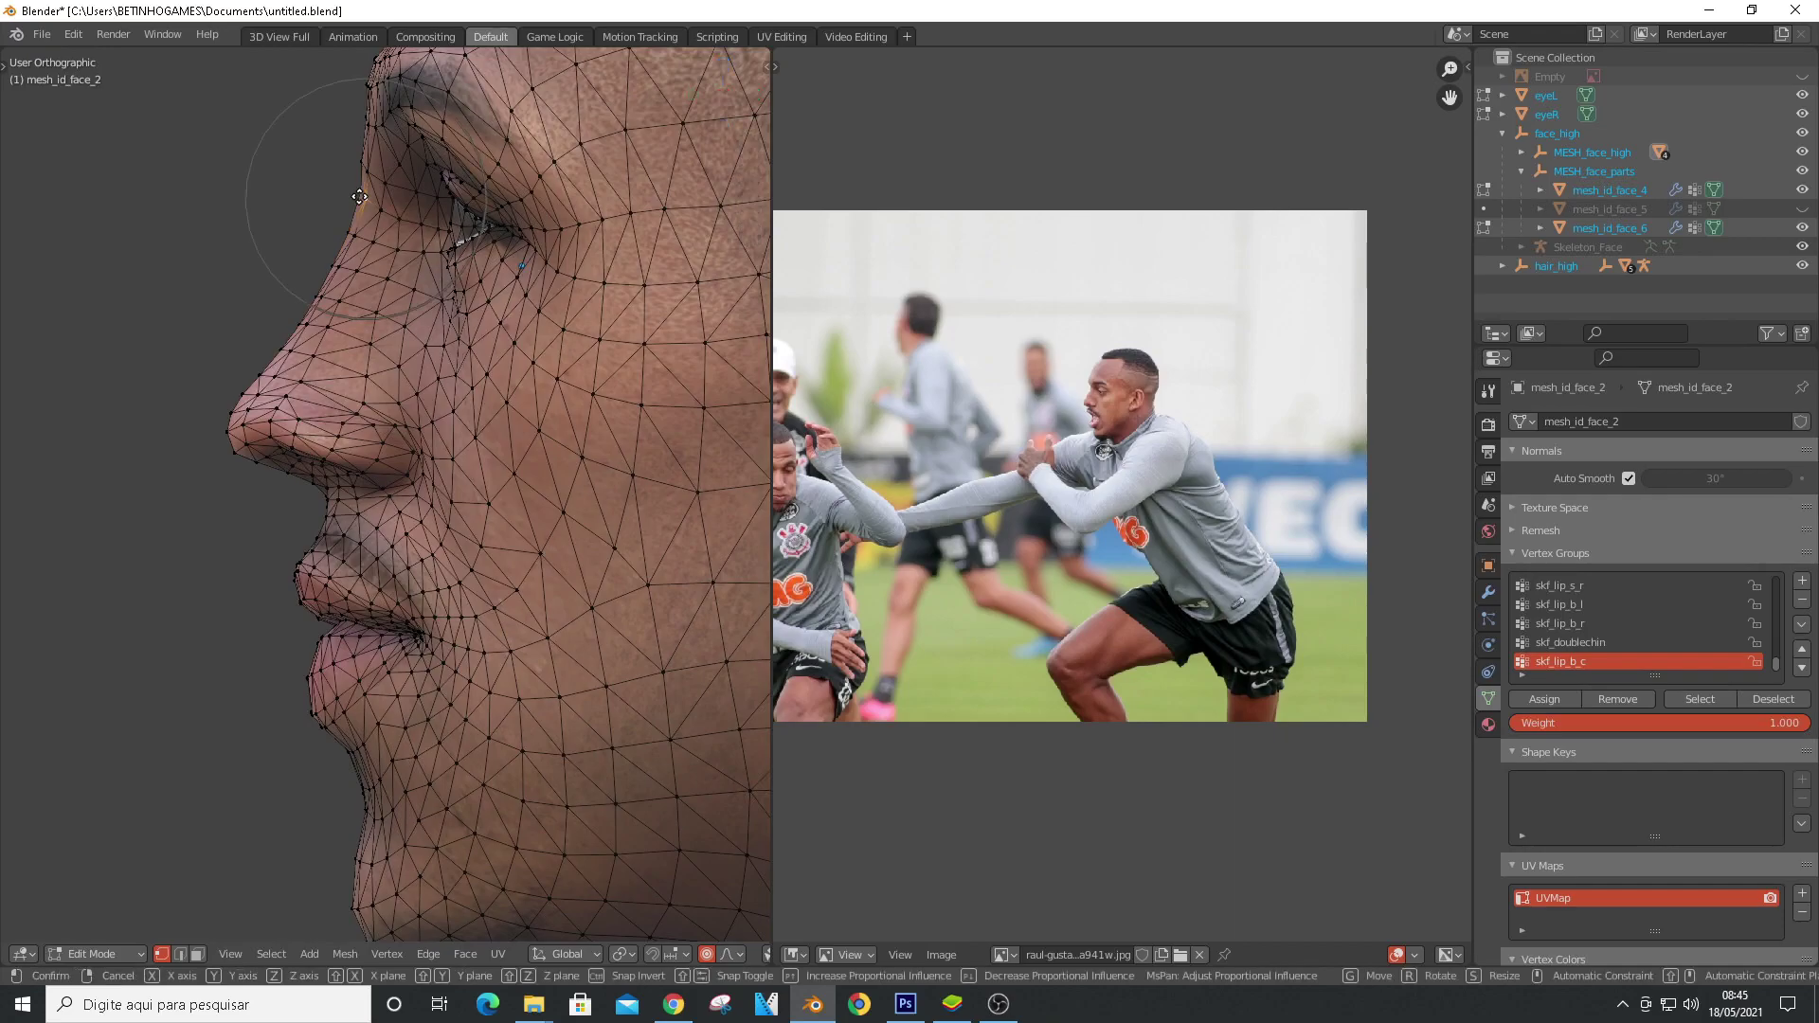
pyautogui.scroll(4, 335, 249)
pyautogui.press('g')
pyautogui.scroll(-6, 340, 228)
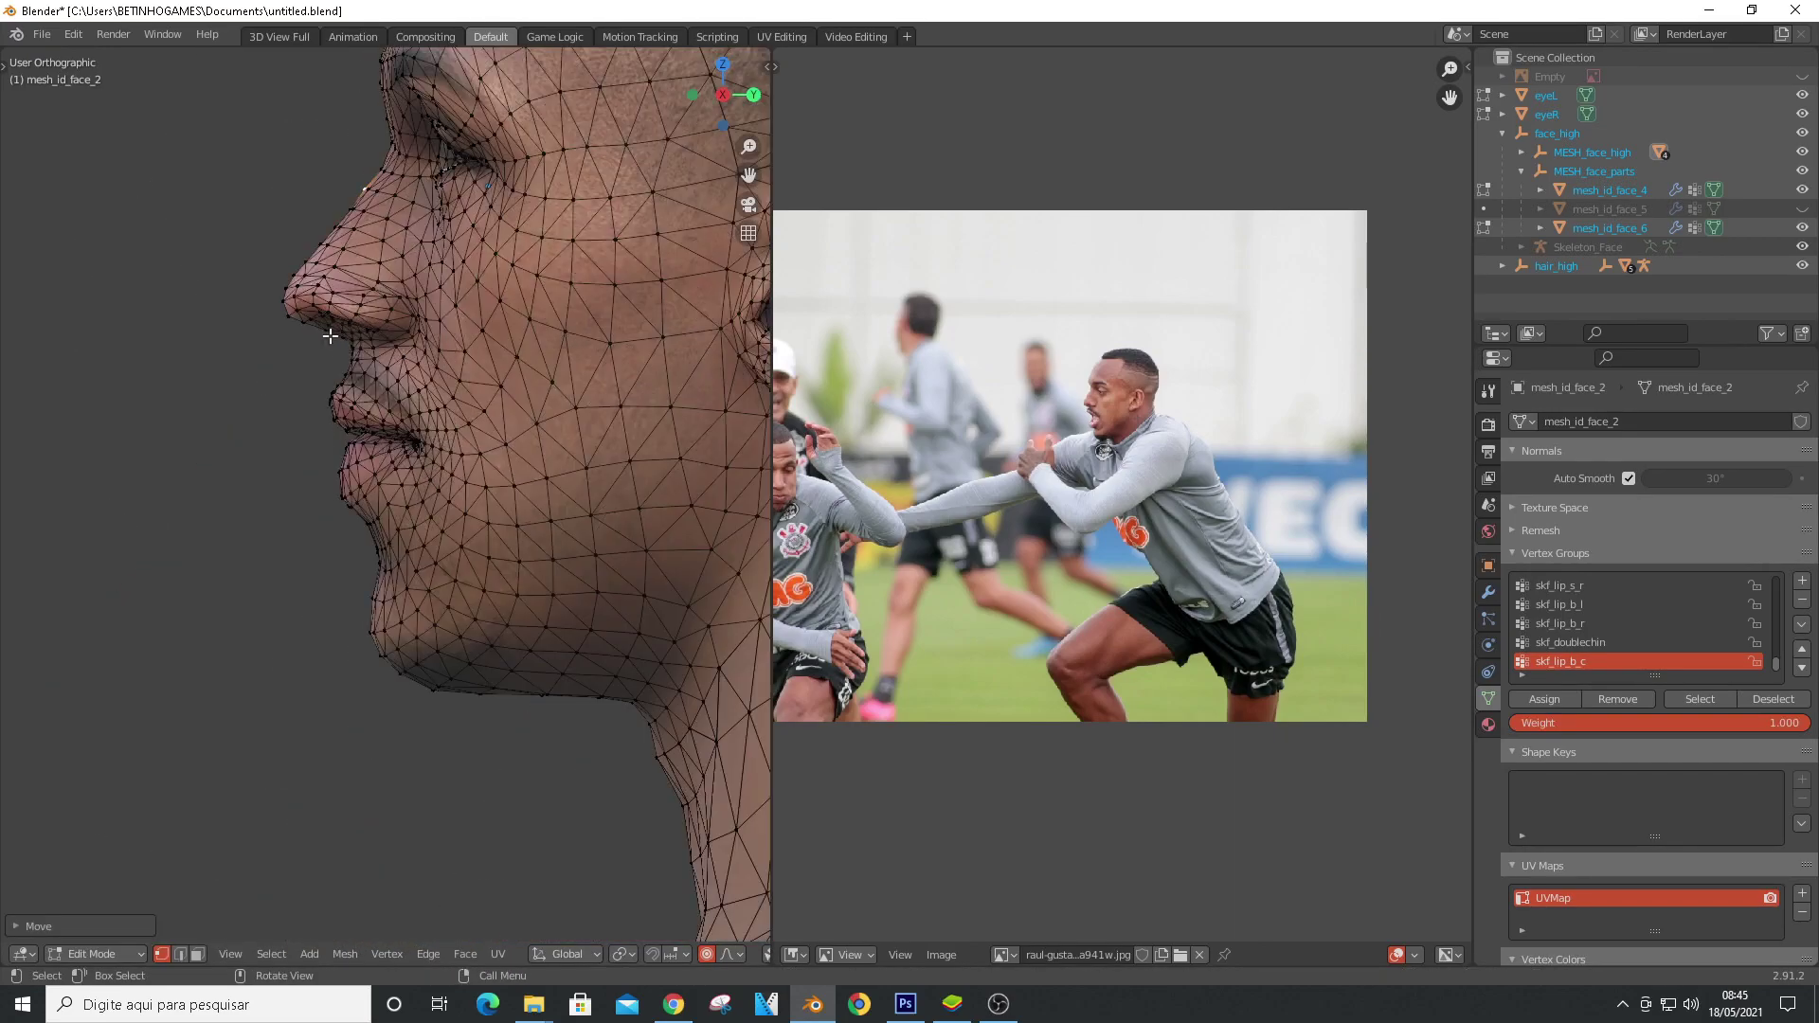
pyautogui.scroll(4, 426, 331)
pyautogui.scroll(-4, 344, 399)
# View the head from the character's right side and reposition the front hairline vertices there
pyautogui.moveTo(344, 400); pyautogui.dragTo(531, 393, button='middle')
pyautogui.scroll(2, 256, 369)
pyautogui.scroll(-2, 455, 333)
pyautogui.moveTo(256, 370); pyautogui.dragTo(532, 176, button='middle')
pyautogui.scroll(3, 492, 353)
pyautogui.click(535, 358)
pyautogui.click(484, 162)
pyautogui.scroll(2, 654, 95)
pyautogui.scroll(-4, 569, 171)
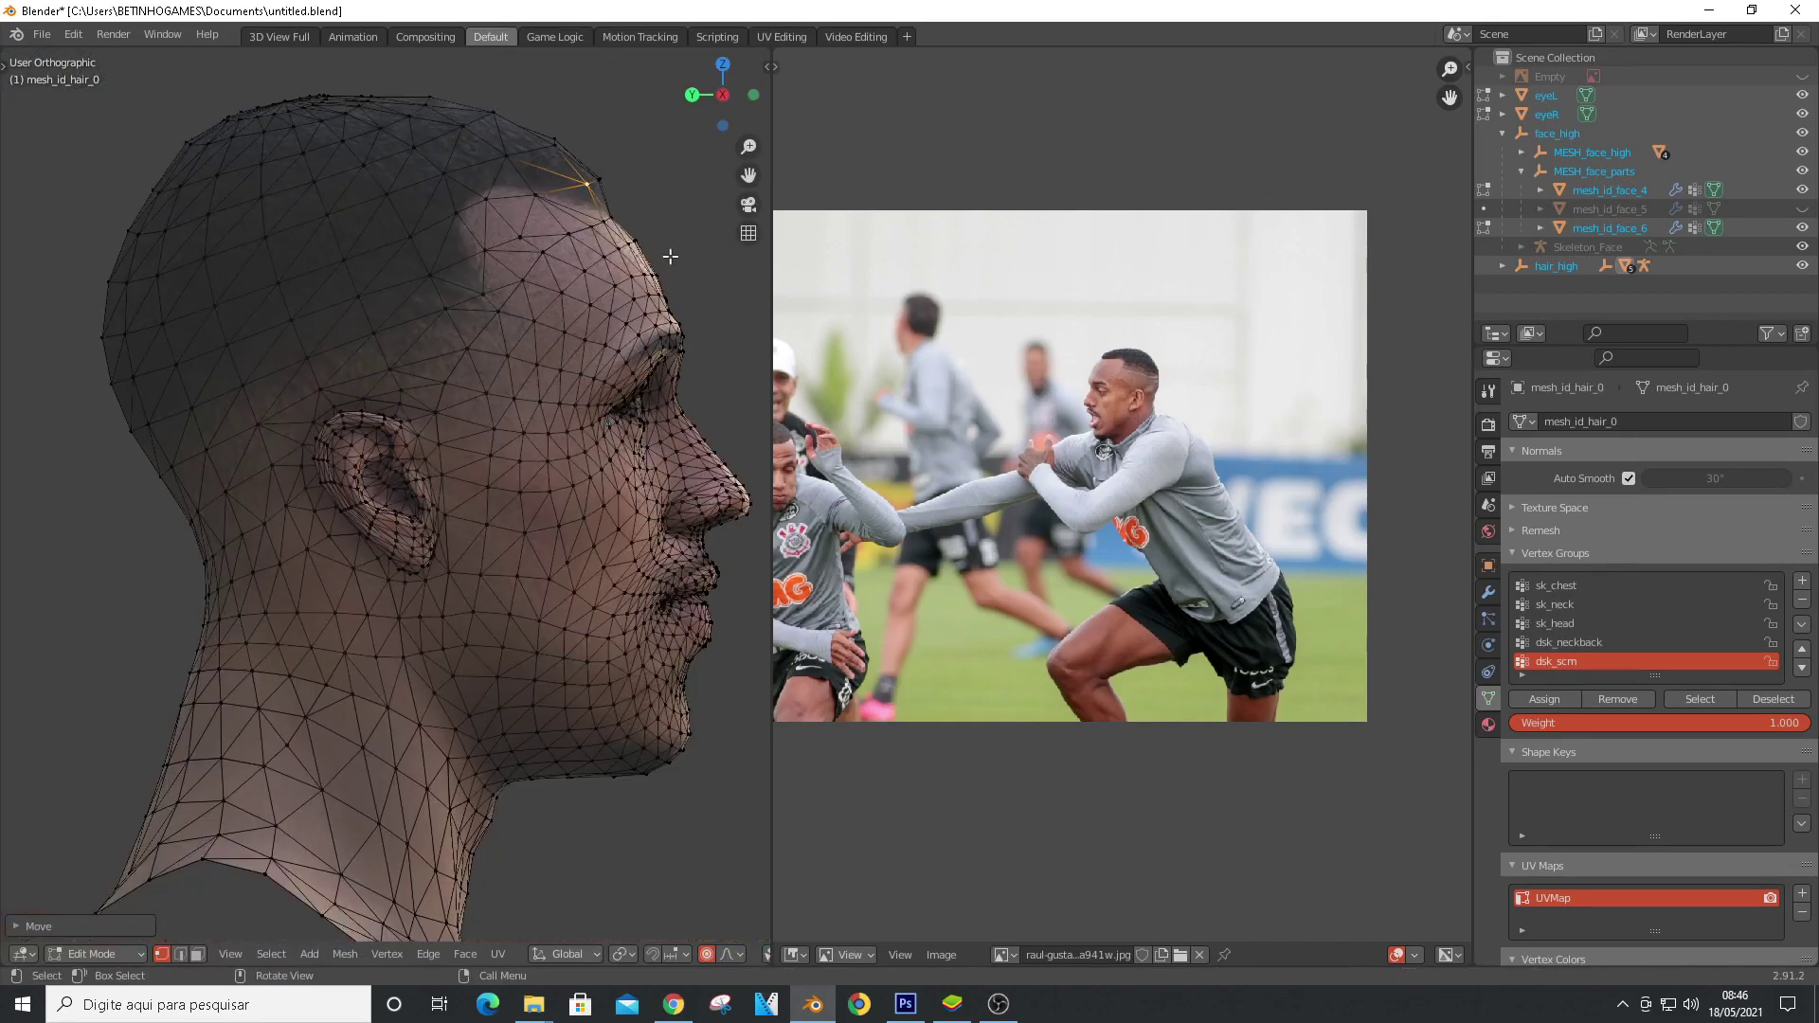
# Shape the lower forehead and brow ridge from the character's right side with small proportional moves
pyautogui.scroll(6, 668, 251)
pyautogui.click(677, 251)
pyautogui.press('g')
pyautogui.click(675, 284)
pyautogui.scroll(5, 671, 351)
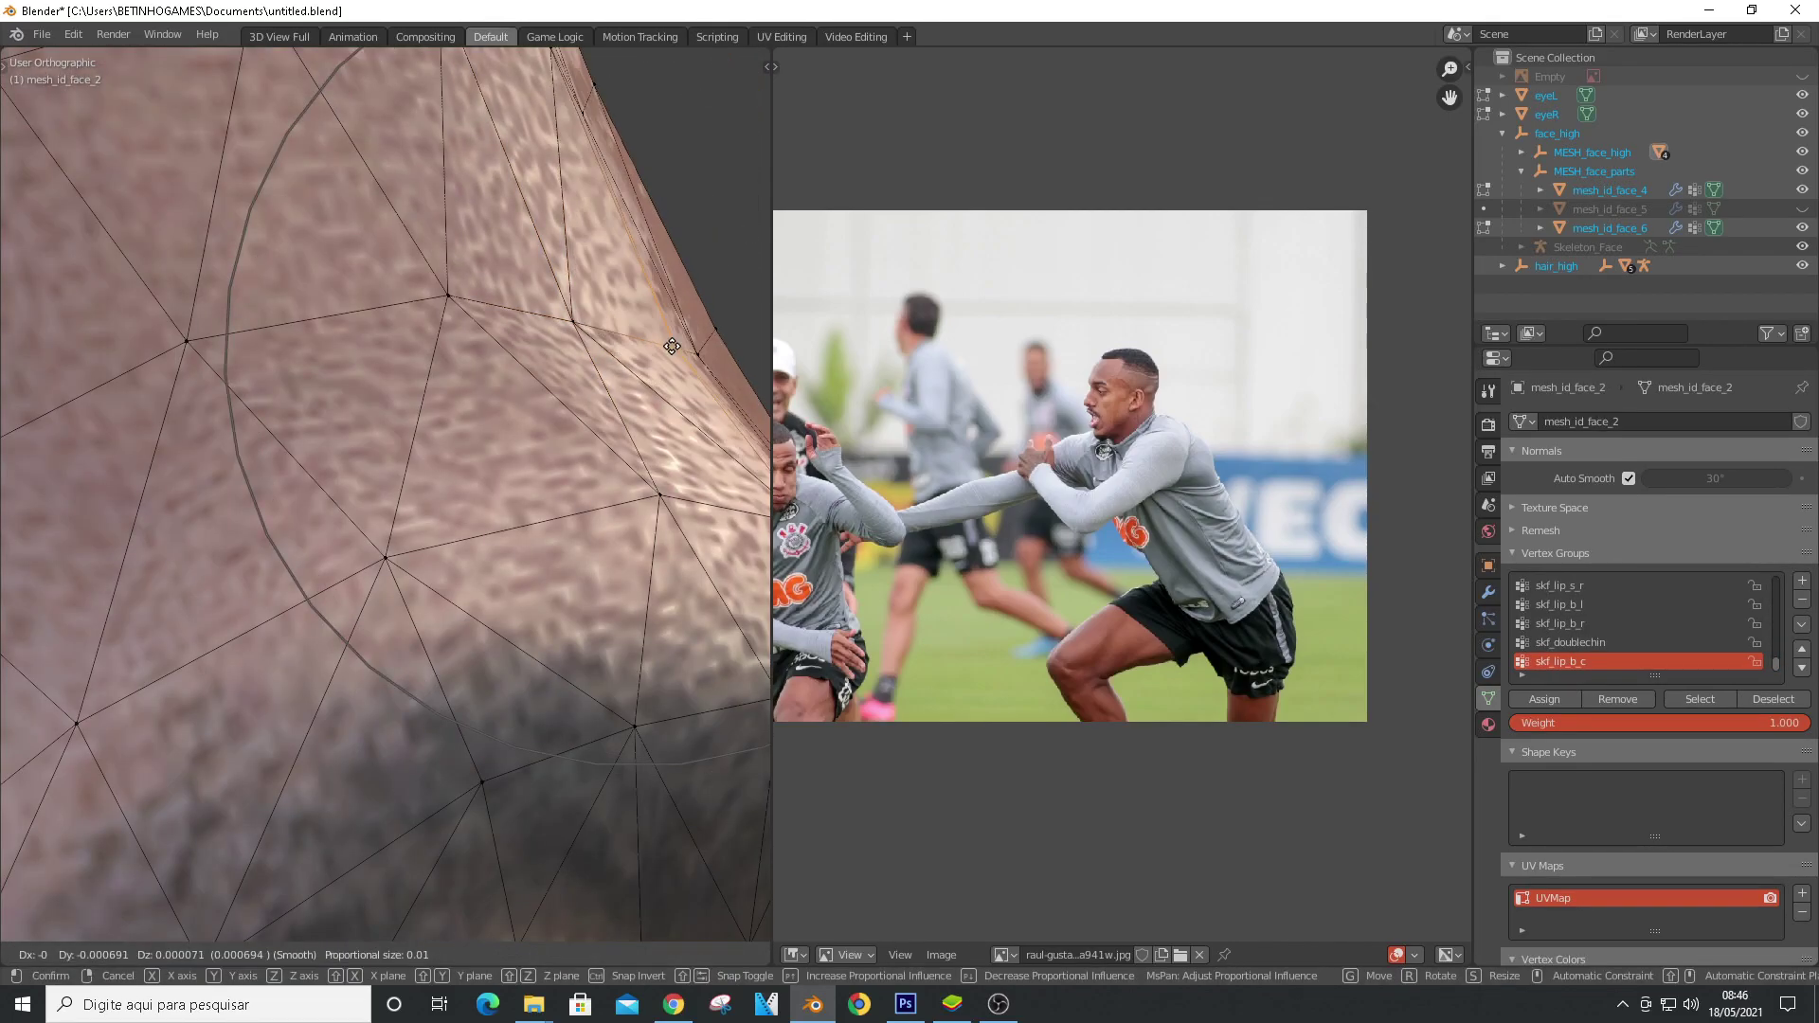
pyautogui.scroll(-4, 442, 295)
pyautogui.press('g')
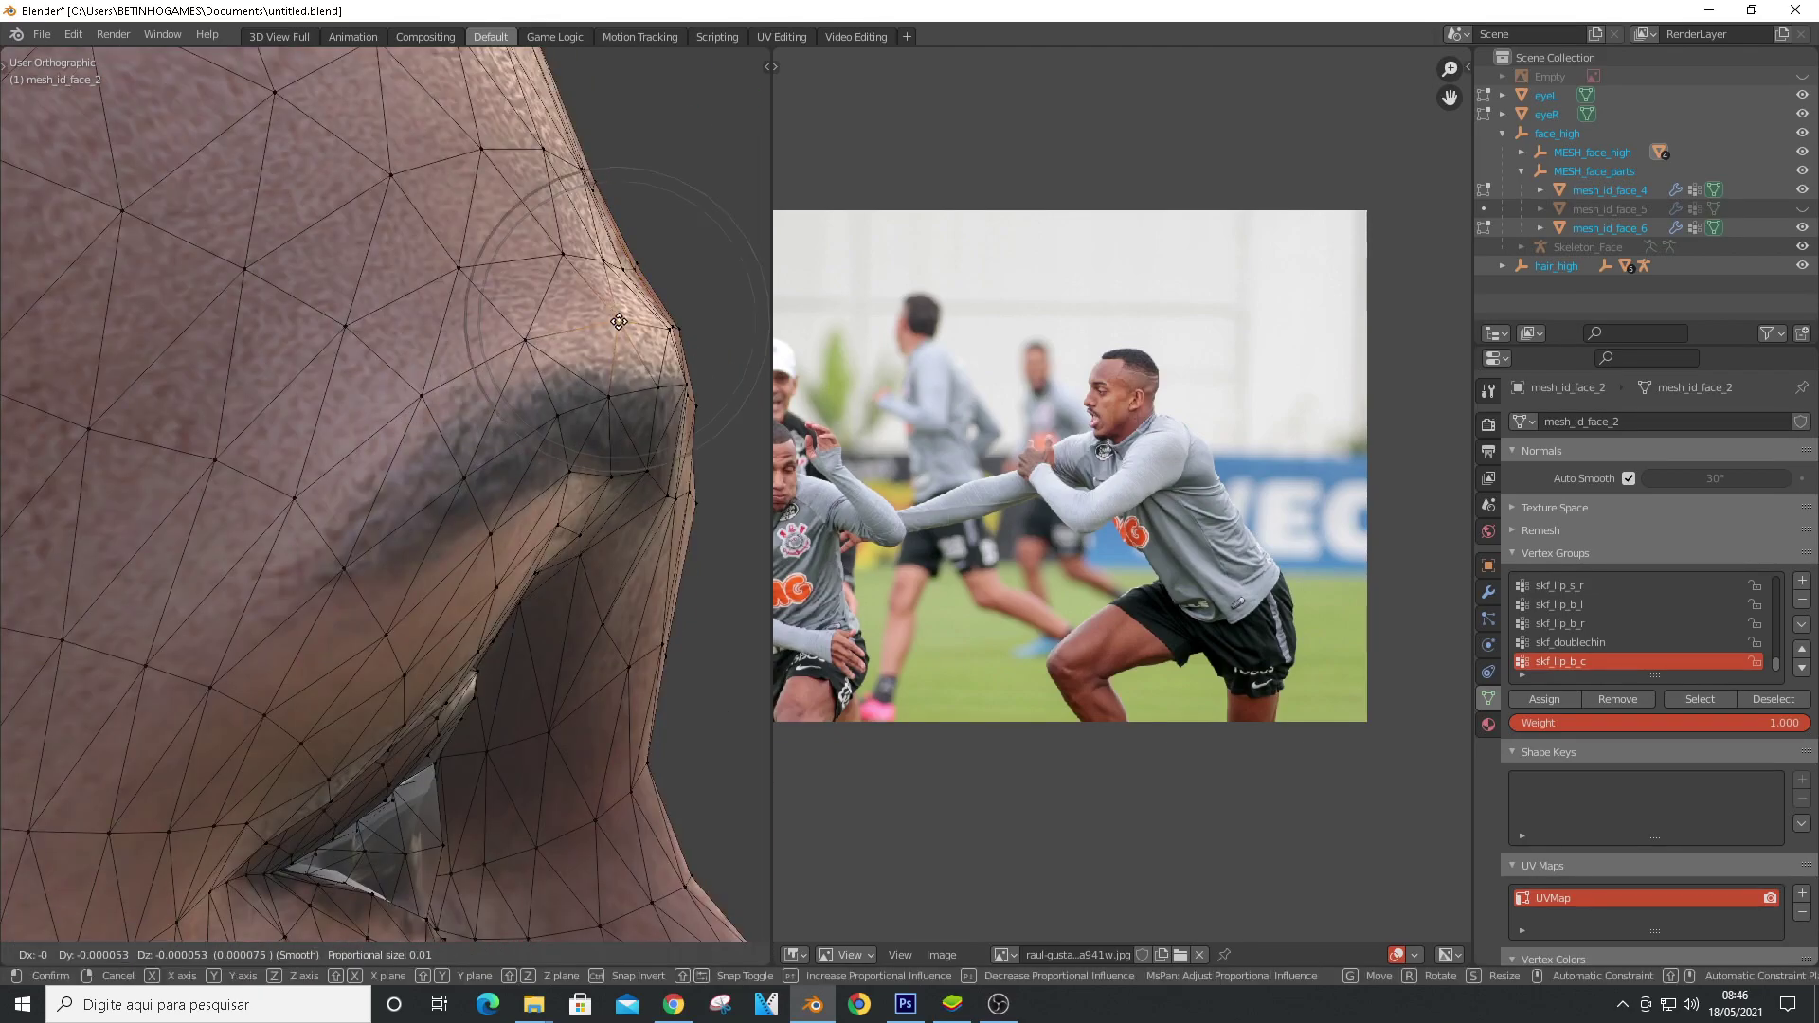
pyautogui.click(647, 331)
# Reposition the upper eyelid edge of the character's right eye with small proportional moves
pyautogui.scroll(-4, 630, 337)
pyautogui.scroll(3, 516, 530)
pyautogui.press('g')
pyautogui.click(559, 483)
pyautogui.scroll(4, 559, 482)
pyautogui.click(621, 461)
pyautogui.press('g')
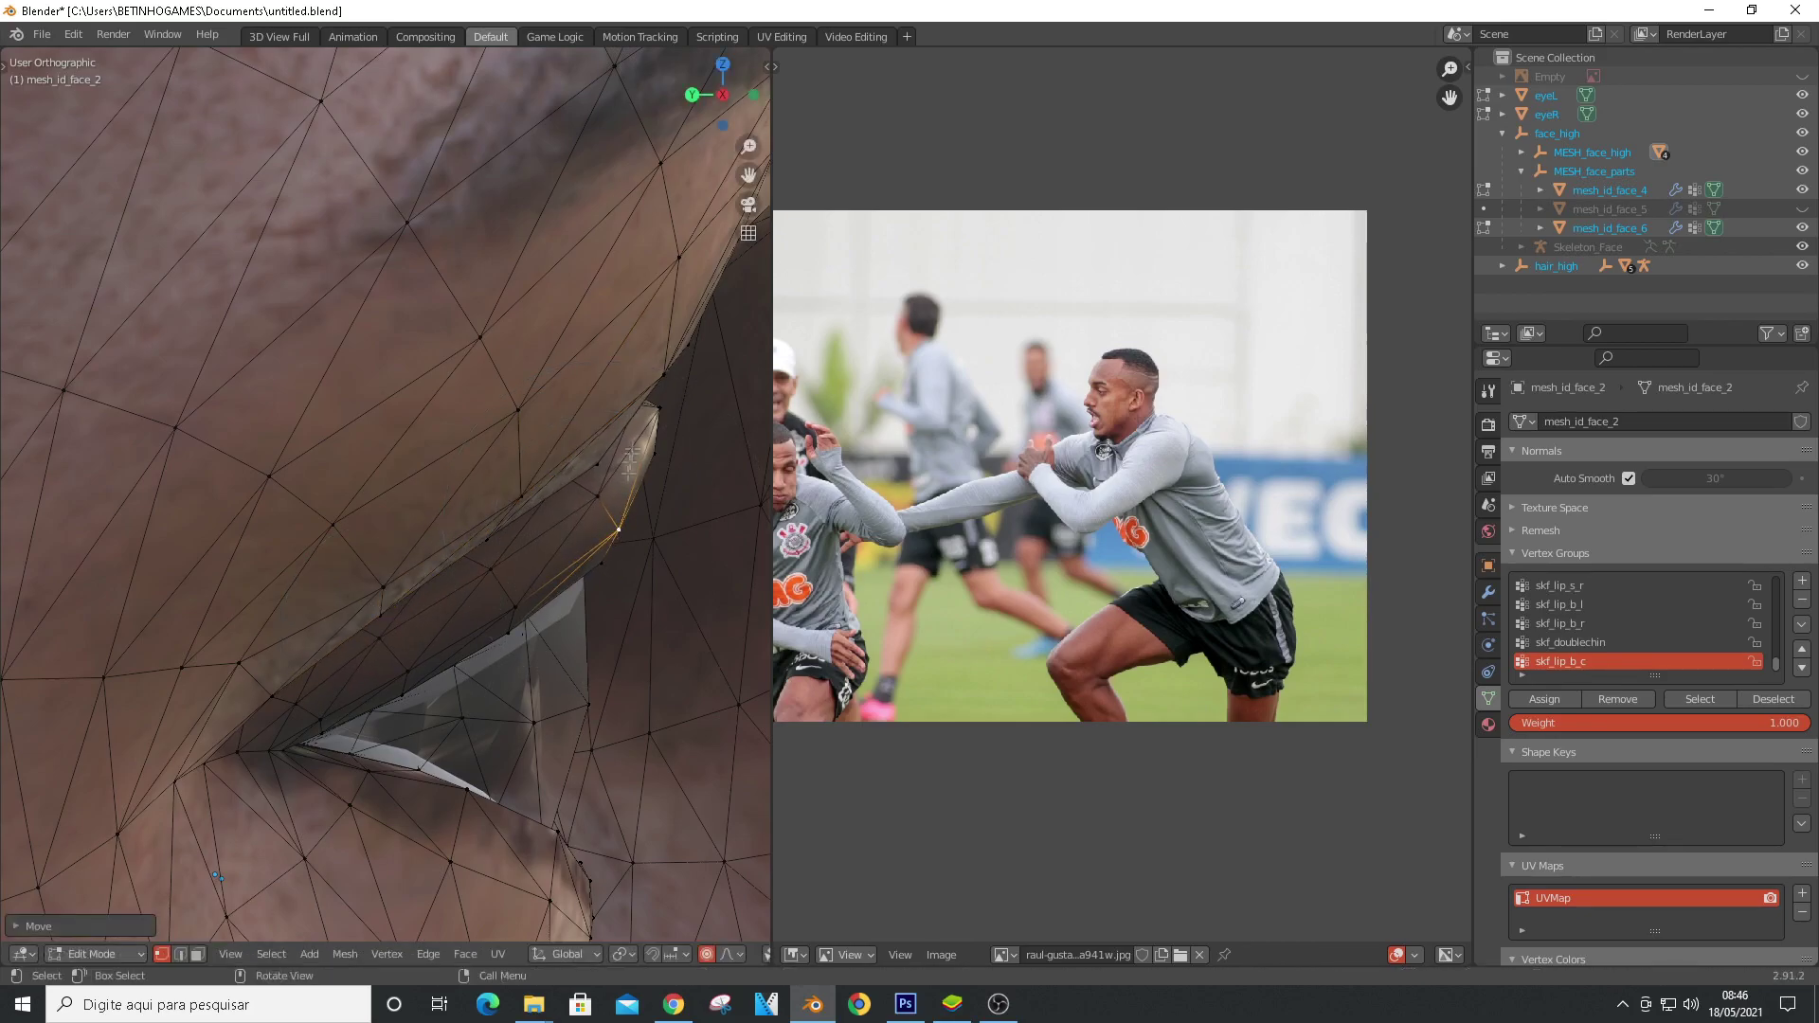
# Adjust the front tip of the upper eyelid on the character's right eye in side view
pyautogui.scroll(-2, 217, 877)
pyautogui.press('g')
pyautogui.press('g')
pyautogui.click(737, 299)
pyautogui.scroll(1, 701, 280)
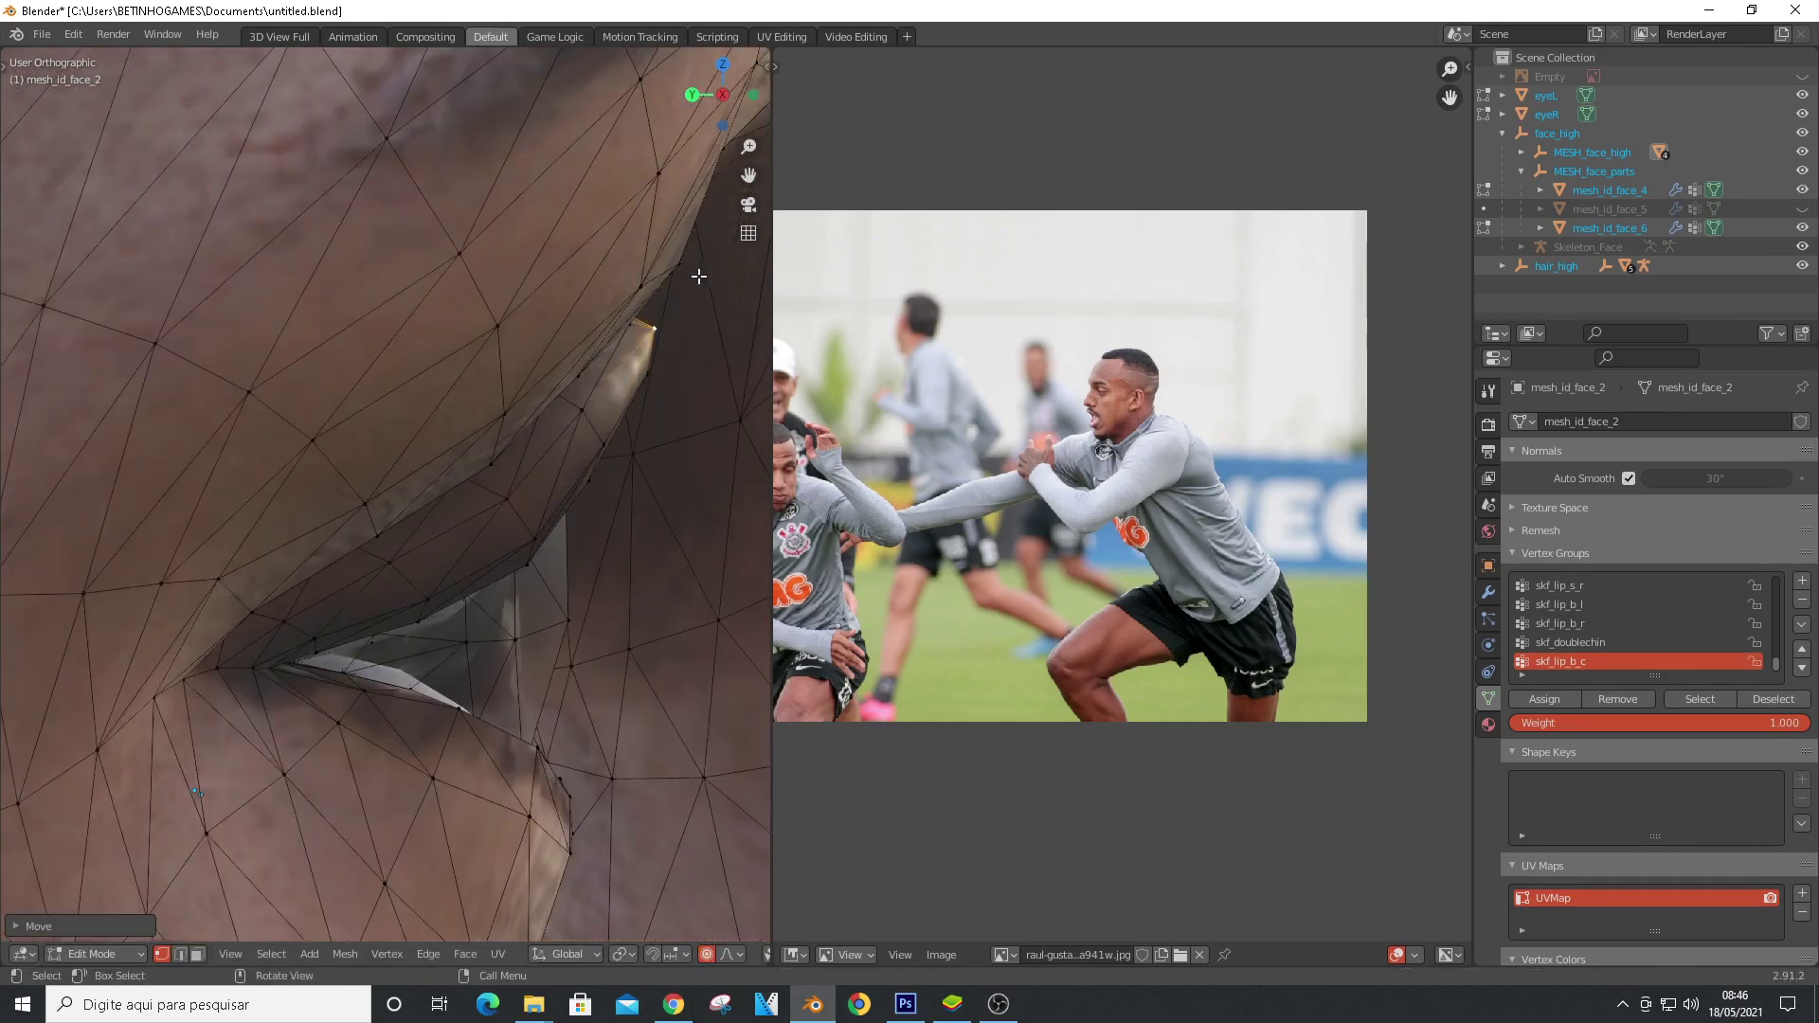
pyautogui.press('g')
pyautogui.click(702, 280)
# Move the upper eyelid crease and outer corner of the character's right eye into shape
pyautogui.scroll(-3, 607, 313)
pyautogui.scroll(3, 667, 330)
pyautogui.press('g')
pyautogui.scroll(-5, 640, 375)
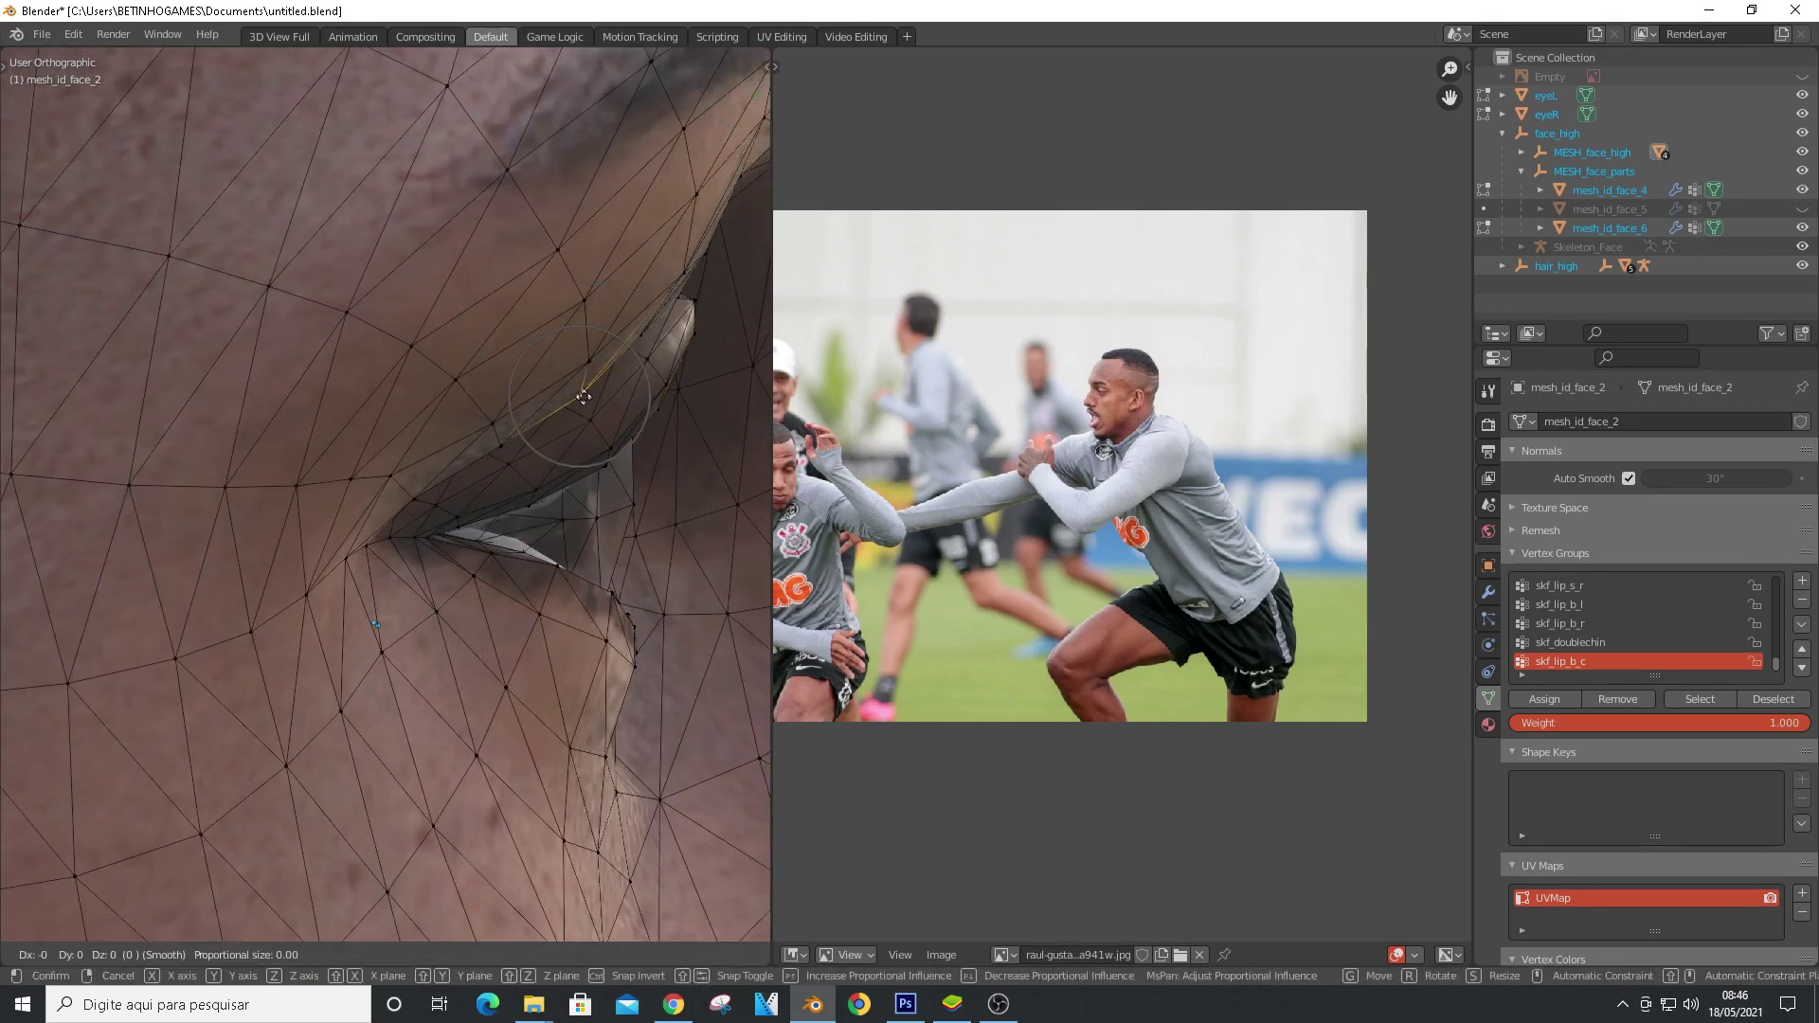
pyautogui.scroll(6, 558, 388)
pyautogui.press('g')
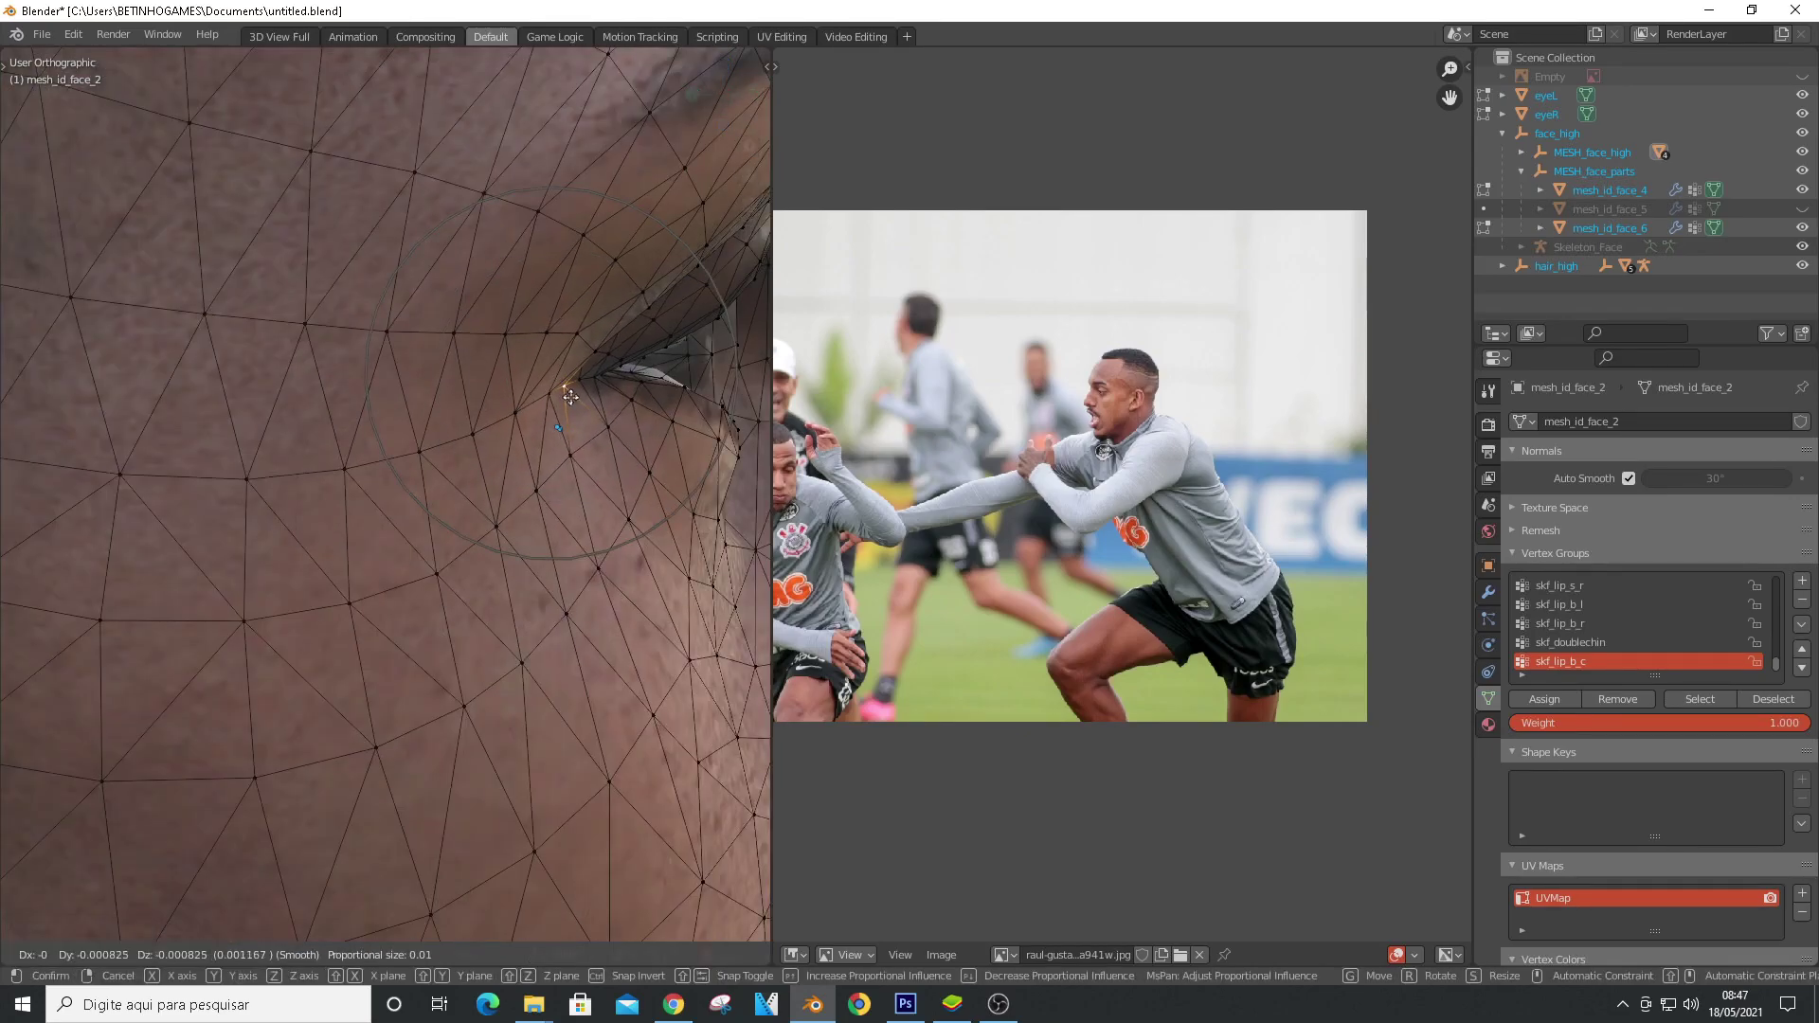
pyautogui.click(570, 396)
pyautogui.scroll(-5, 570, 395)
# Refine the area around the character's right eye and brow with further small proportional moves
pyautogui.scroll(3, 671, 300)
pyautogui.click(682, 301)
pyautogui.click(612, 224)
pyautogui.press('g')
pyautogui.click(606, 224)
pyautogui.click(661, 284)
pyautogui.press('g')
pyautogui.click(611, 261)
pyautogui.scroll(-4, 602, 259)
pyautogui.scroll(8, 701, 426)
pyautogui.press('g')
pyautogui.scroll(13, 432, 390)
pyautogui.click(436, 389)
pyautogui.scroll(-5, 646, 460)
pyautogui.hotkey('ctrl', 'z')
pyautogui.hotkey('ctrl', 'z')
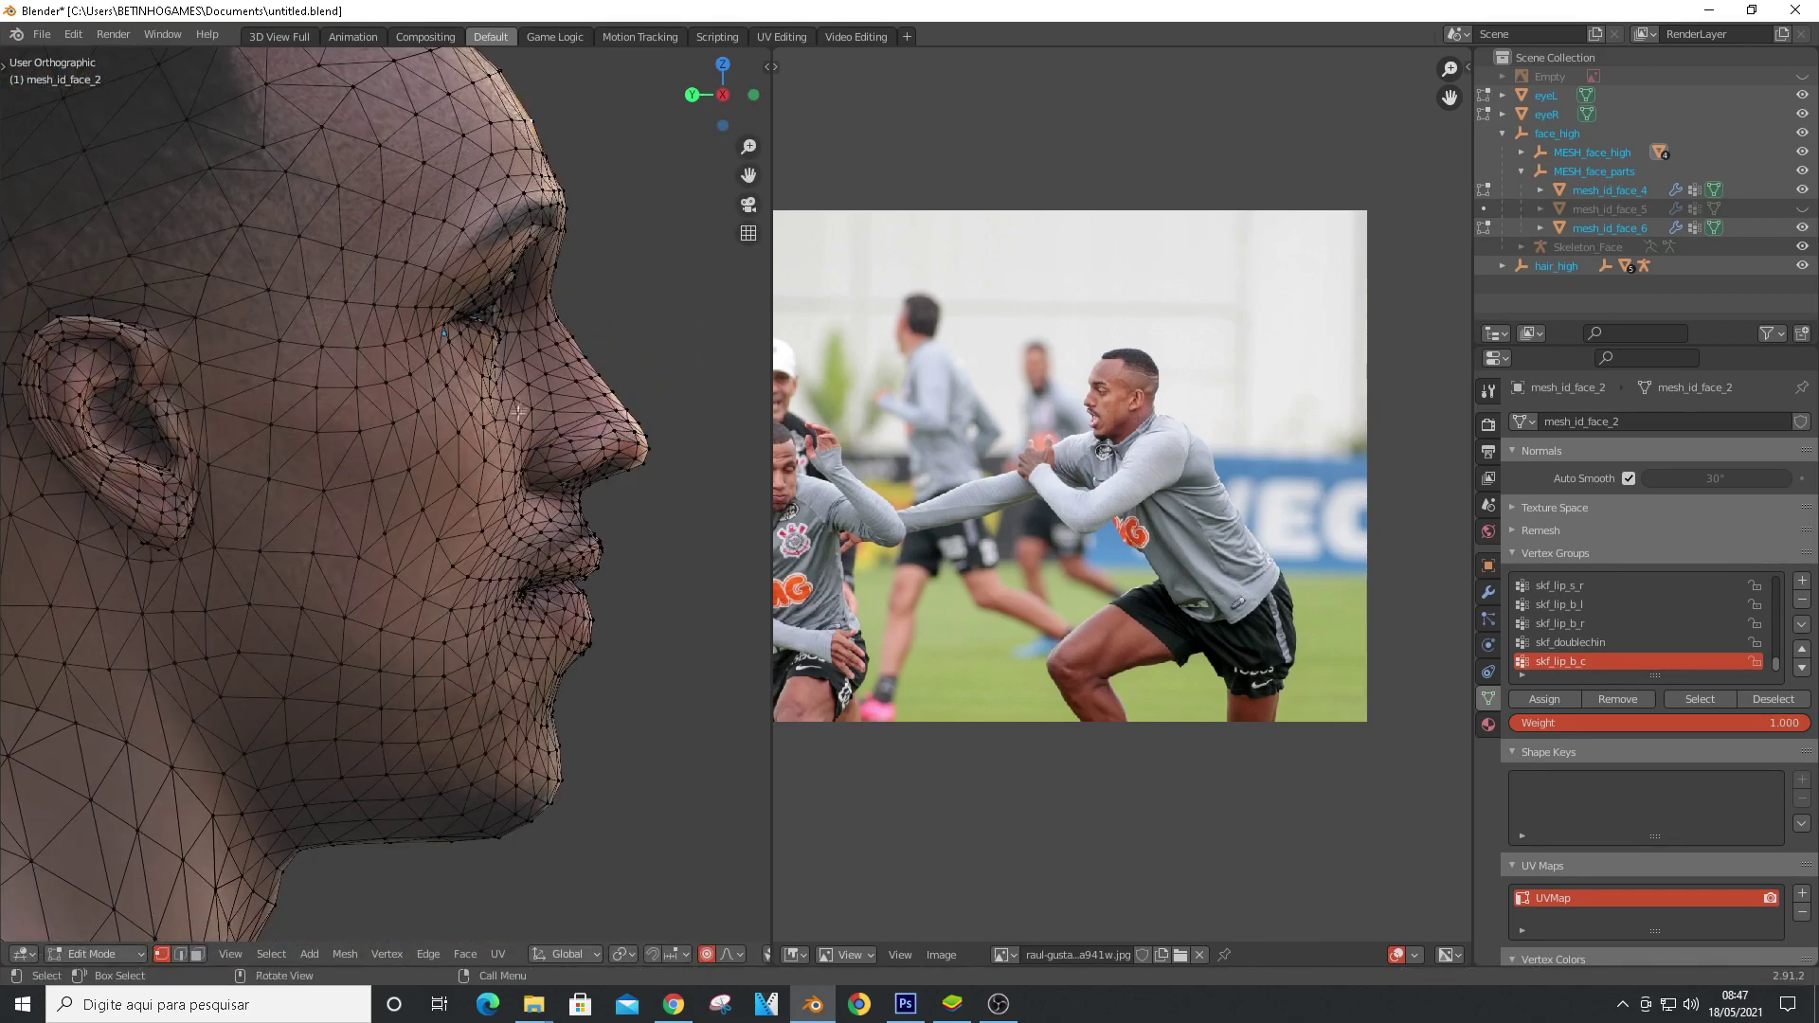
# Move the crease beside the character's right nostril slightly with proportional editing
pyautogui.scroll(3, 518, 411)
pyautogui.click(547, 426)
pyautogui.press('g')
pyautogui.click(561, 430)
pyautogui.scroll(-4, 667, 412)
pyautogui.keyDown('shift'); pyautogui.moveTo(592, 235); pyautogui.dragTo(629, 315, button='middle'); pyautogui.keyUp('shift')
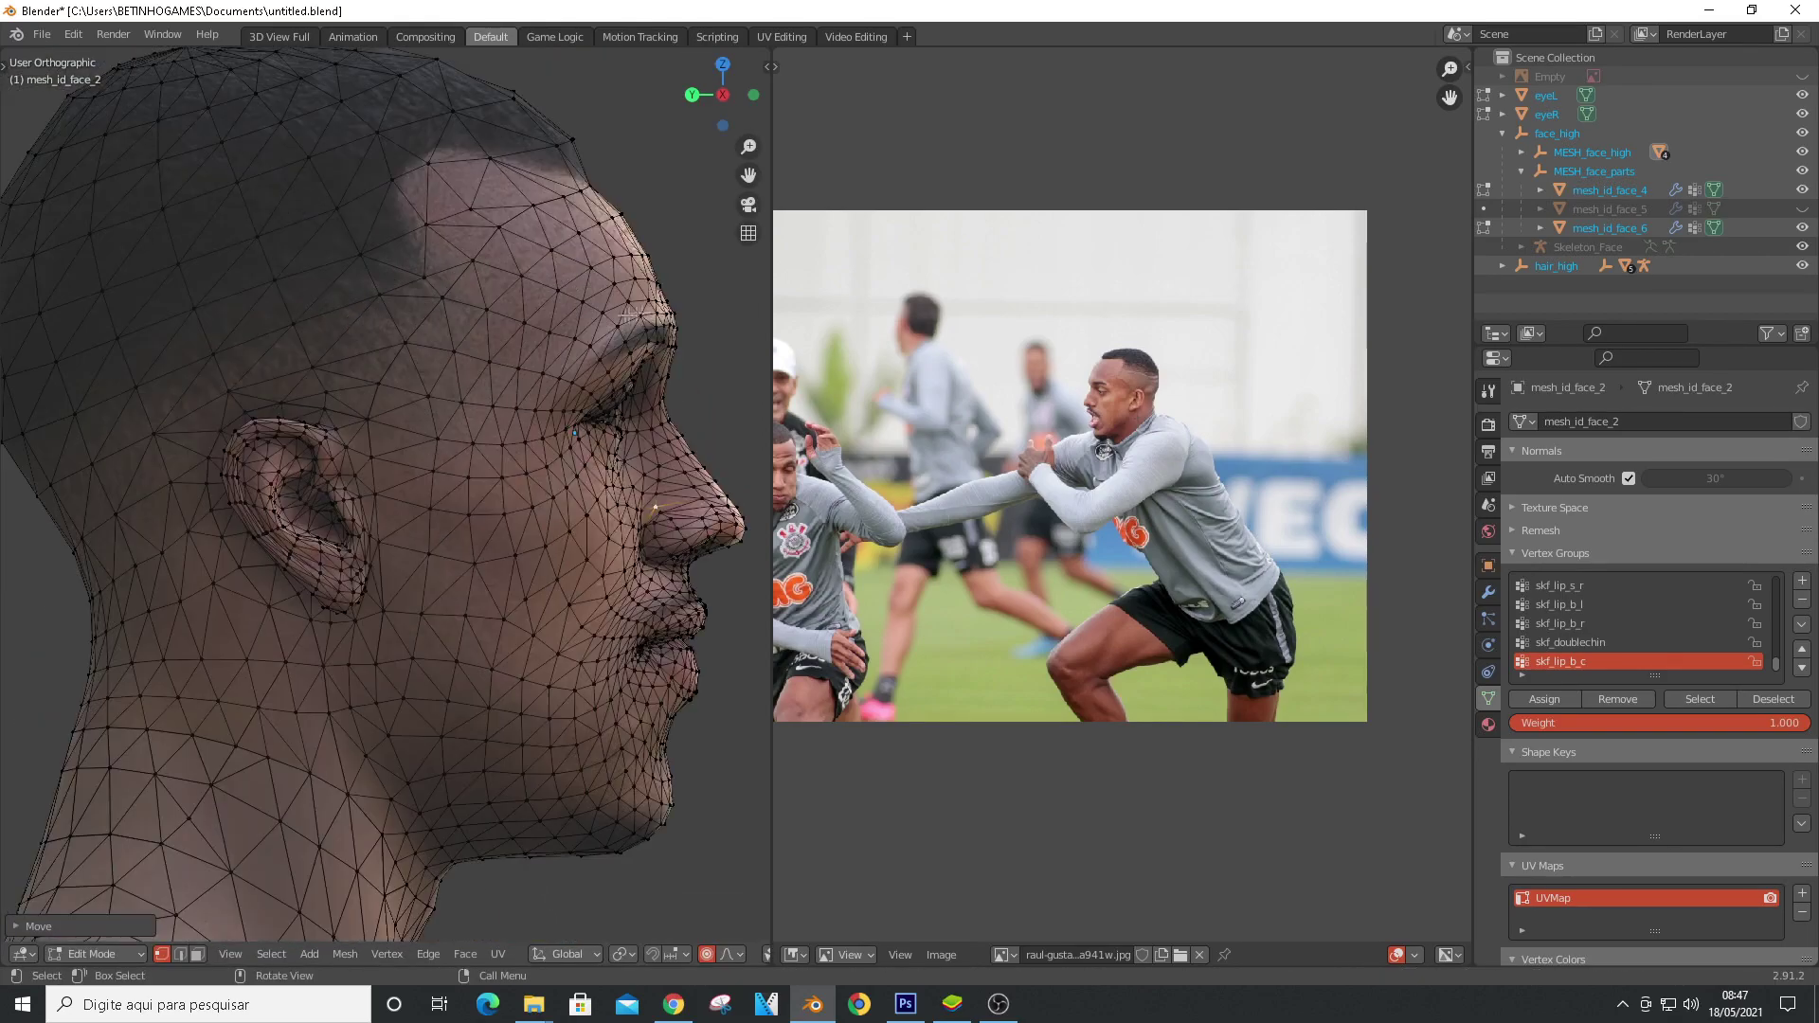
# Reshape the back-of-neck contour below the right ear with a proportional move
pyautogui.scroll(-1, 463, 452)
pyautogui.scroll(3, 223, 767)
pyautogui.click(193, 706)
pyautogui.press('g')
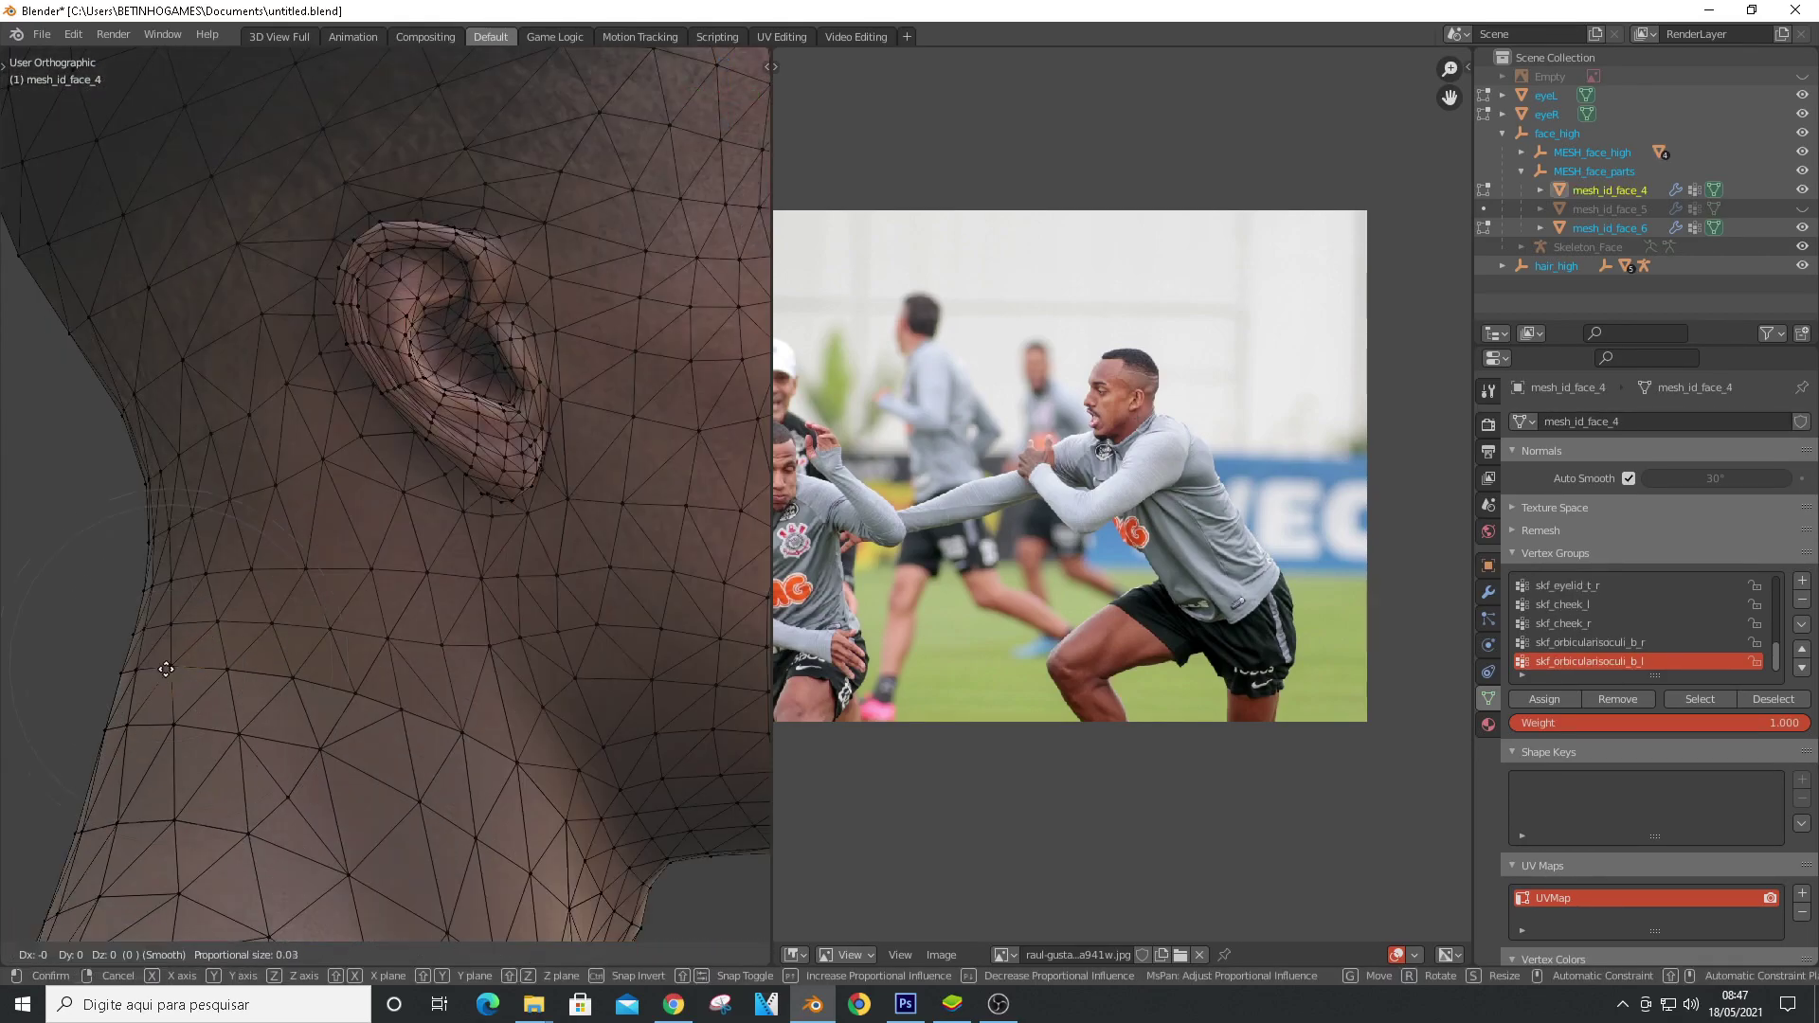
pyautogui.click(156, 724)
pyautogui.scroll(-4, 180, 720)
# Adjust the upper forehead contour near the front hairline from a right three-quarter view
pyautogui.moveTo(554, 315)
pyautogui.mouseDown(button='middle')
pyautogui.moveTo(435, 309)
pyautogui.moveTo(530, 315)
pyautogui.mouseUp(button='middle')
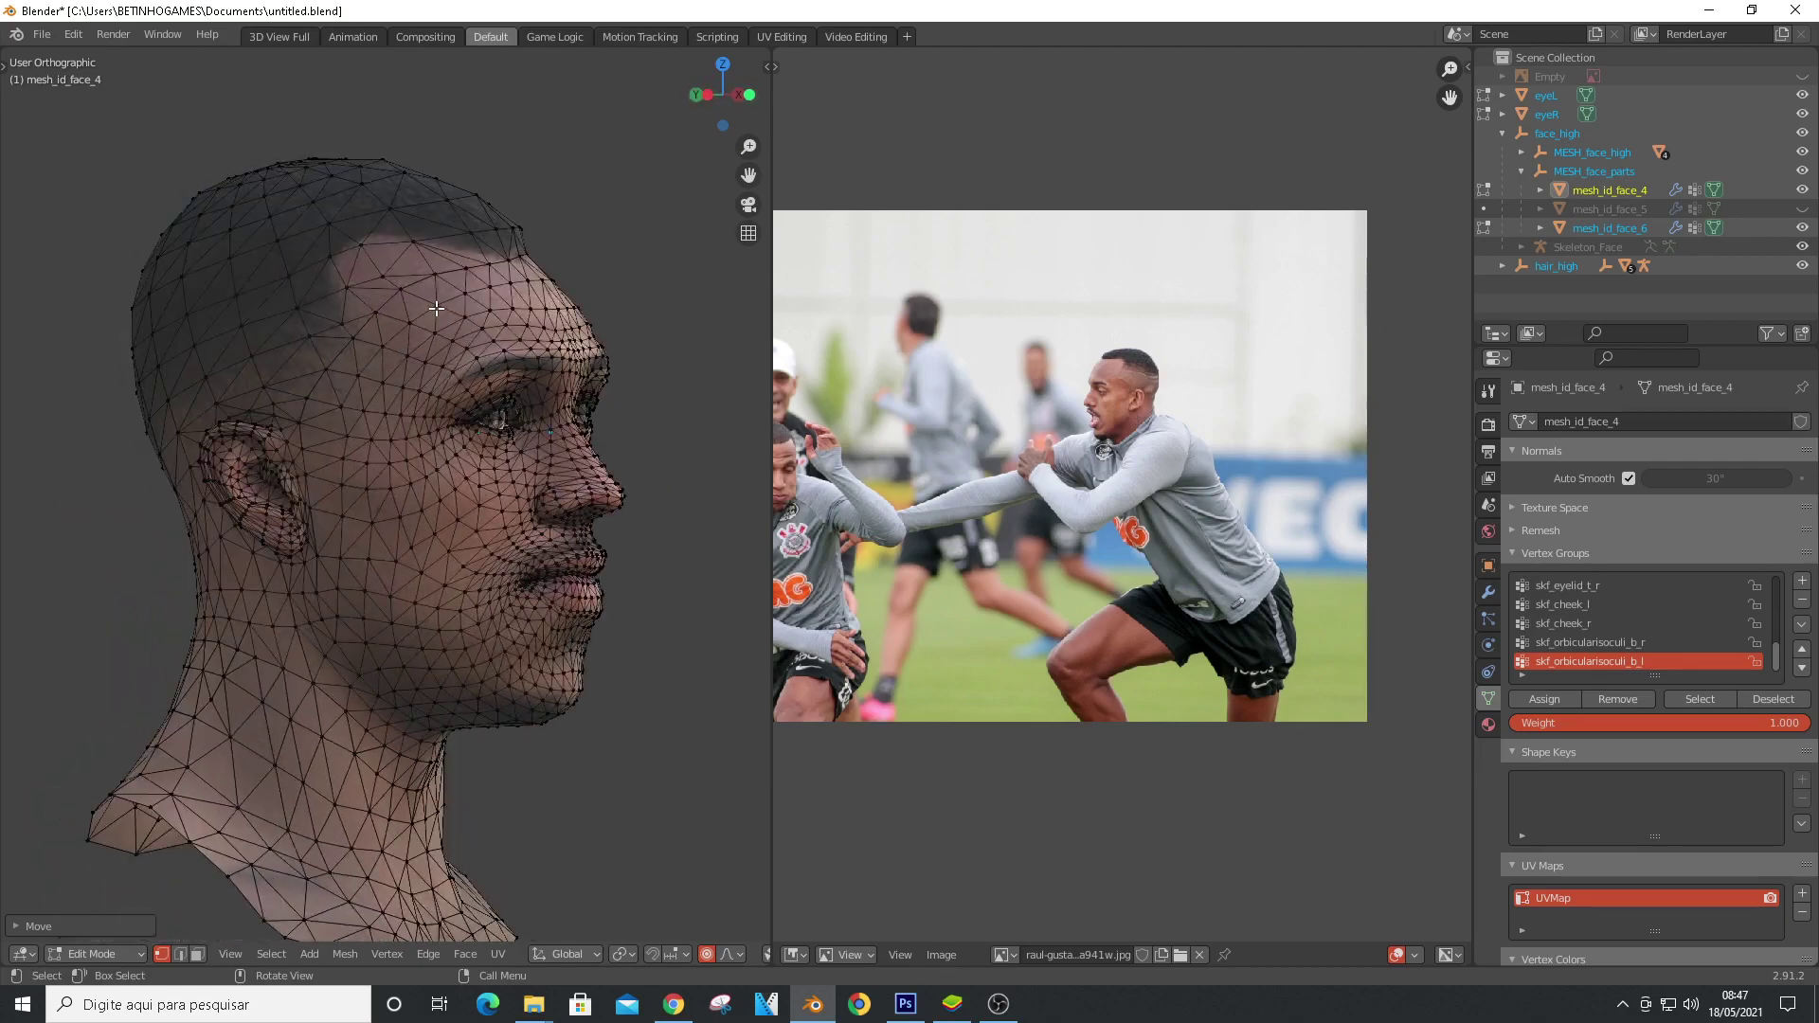
pyautogui.scroll(6, 568, 228)
pyautogui.click(524, 220)
pyautogui.press('g')
pyautogui.scroll(-7, 561, 284)
# Pull in the brow contour above the character's left eye from a right three-quarter view and refine it
pyautogui.moveTo(568, 321); pyautogui.dragTo(497, 320, button='middle')
pyautogui.scroll(6, 611, 412)
pyautogui.click(638, 380)
pyautogui.press('g')
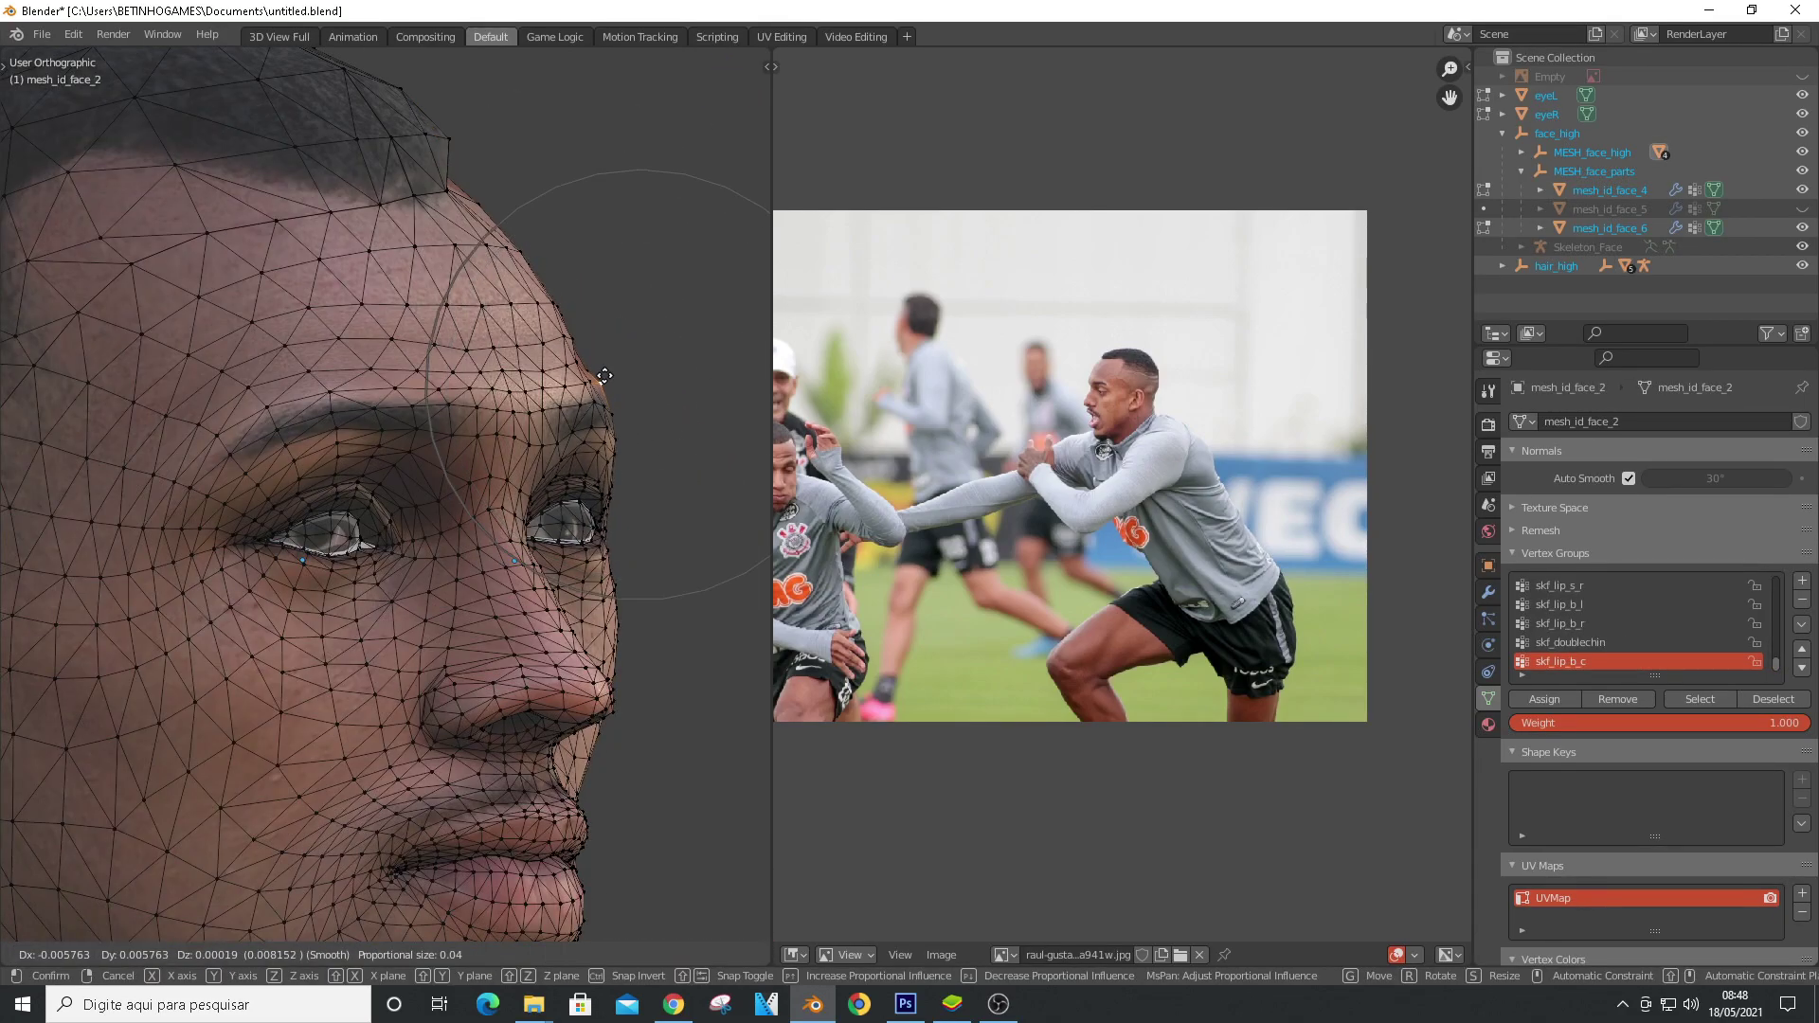
pyautogui.click(605, 375)
pyautogui.scroll(-4, 601, 374)
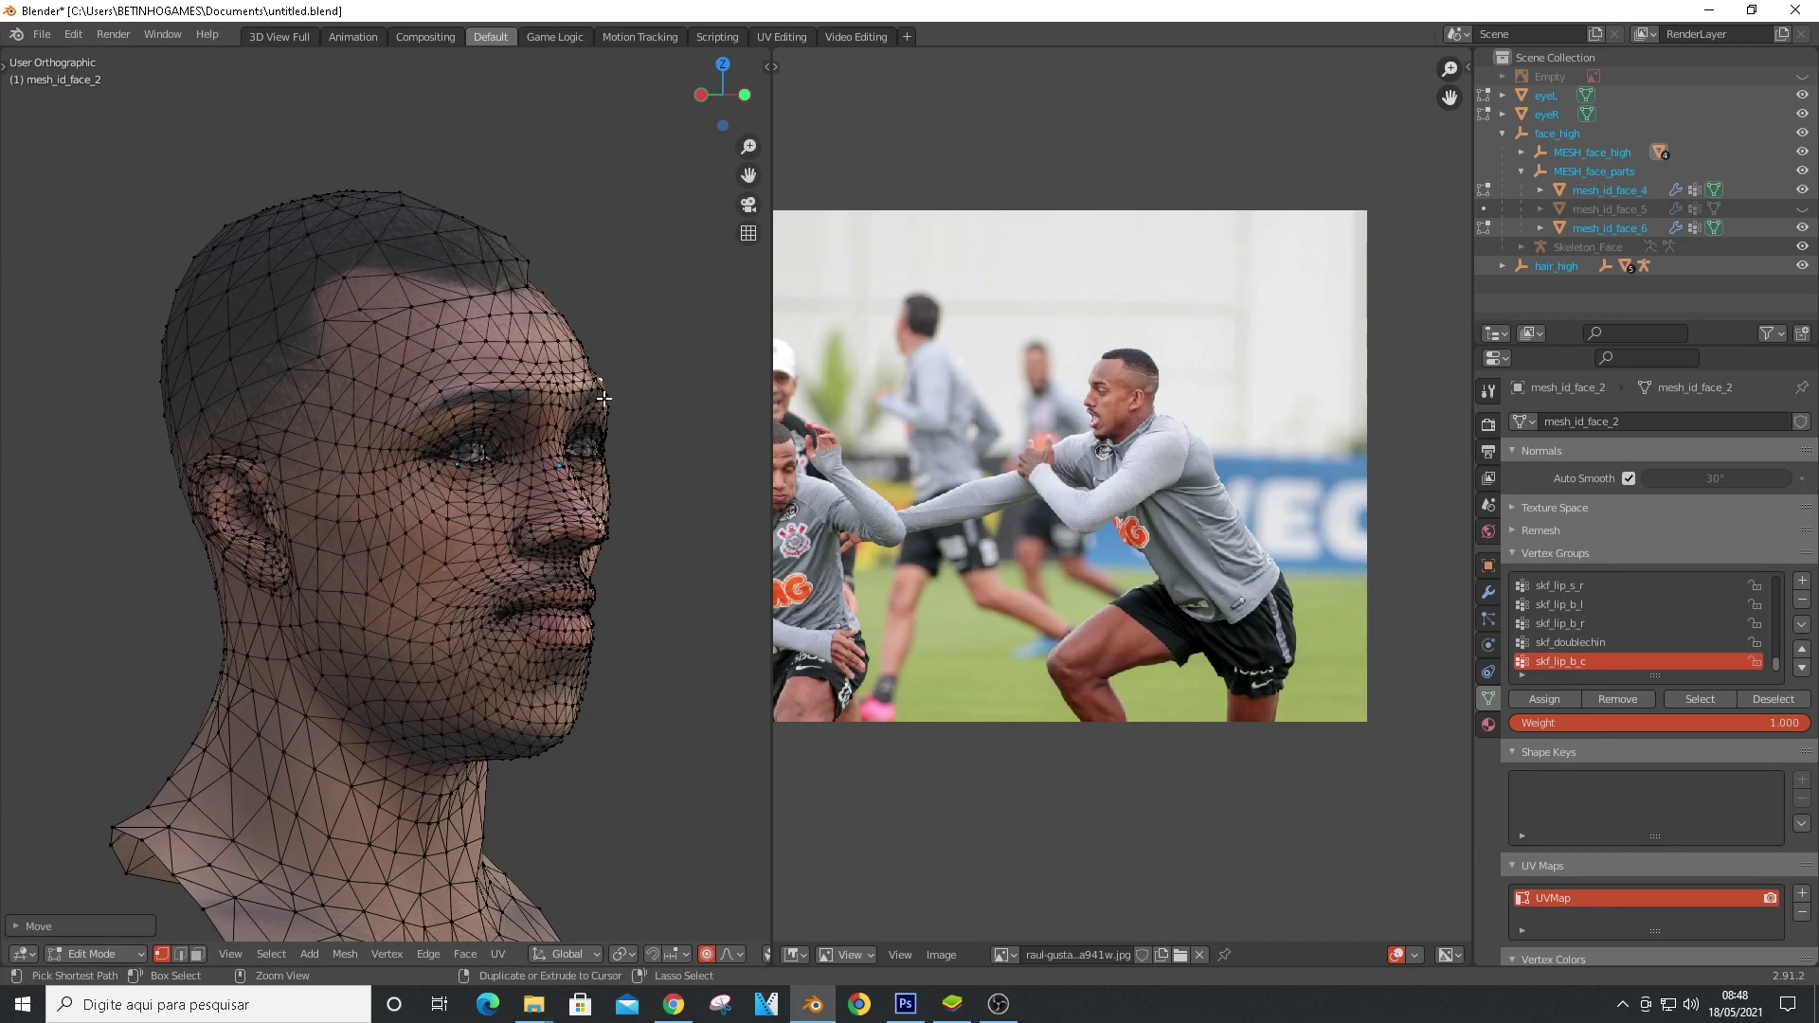
pyautogui.scroll(3, 604, 399)
pyautogui.press('g')
pyautogui.click(629, 420)
pyautogui.scroll(5, 606, 408)
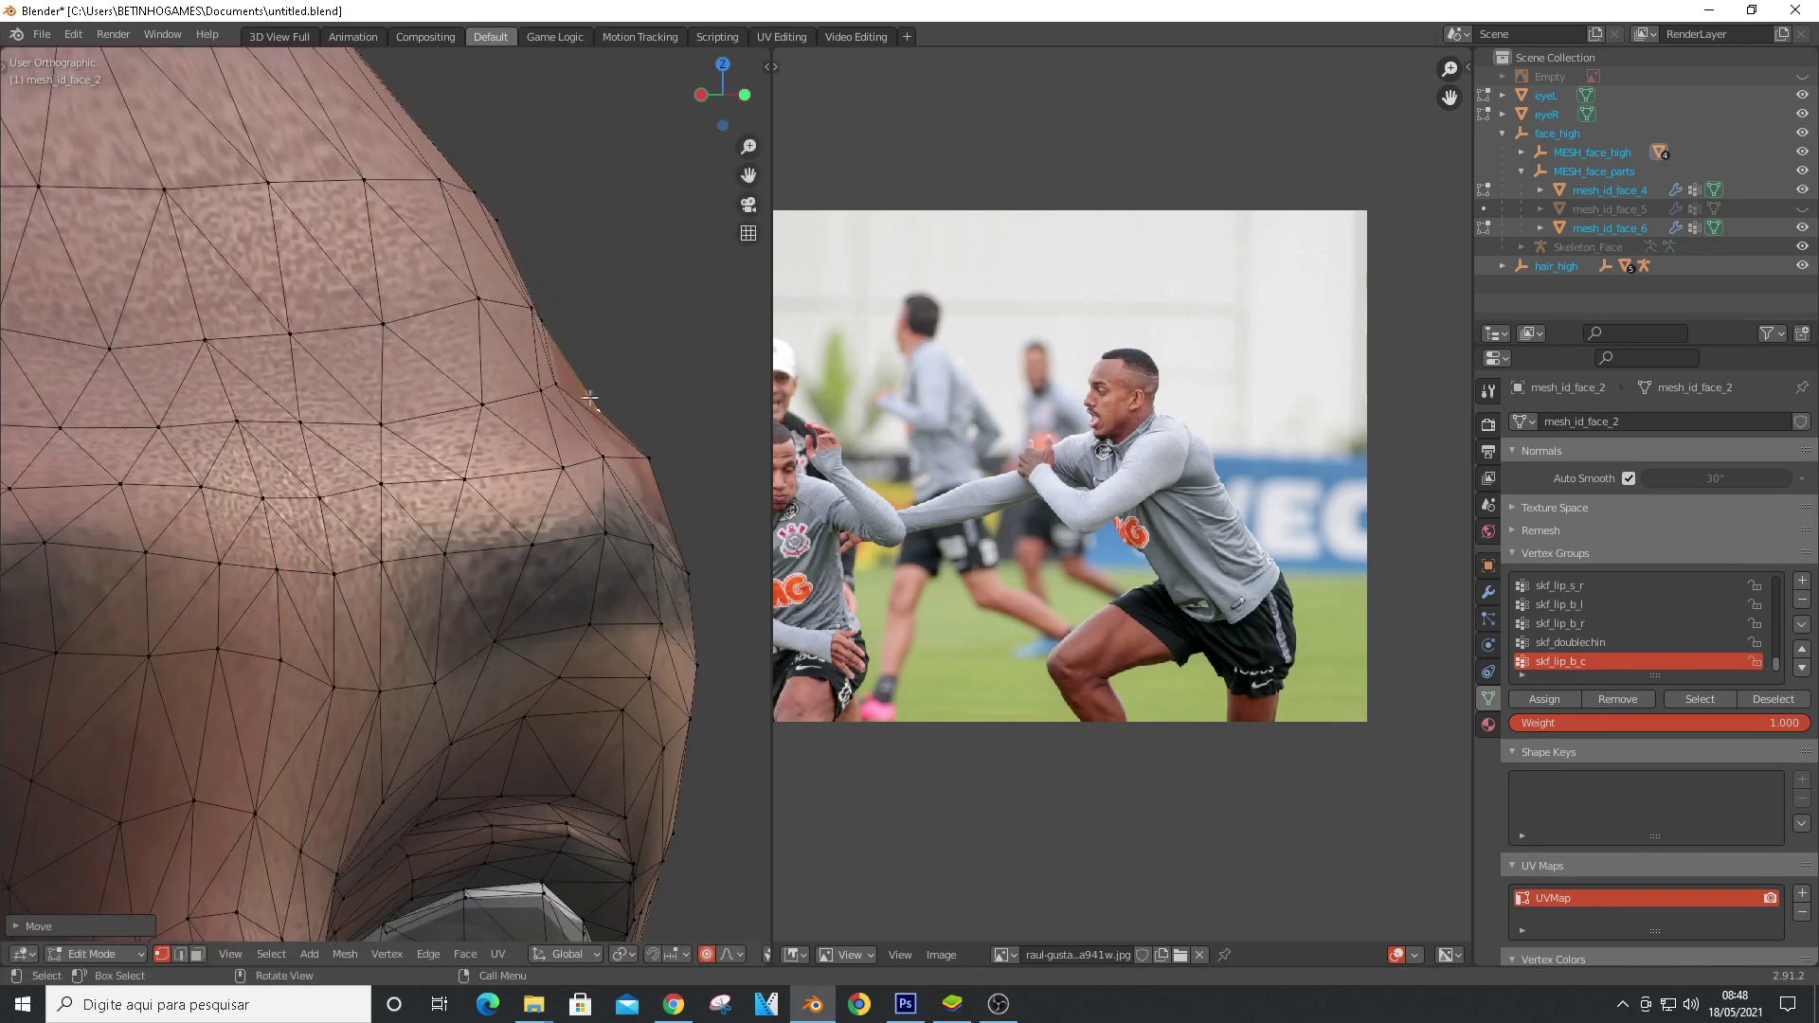
pyautogui.scroll(-6, 645, 444)
# Pull in the brow contour above the character's right eye from a left three-quarter view
pyautogui.moveTo(646, 444); pyautogui.dragTo(628, 388, button='middle')
pyautogui.scroll(2, 628, 388)
pyautogui.scroll(5, 498, 397)
pyautogui.click(520, 365)
pyautogui.press('g')
pyautogui.click(537, 362)
pyautogui.scroll(-4, 530, 369)
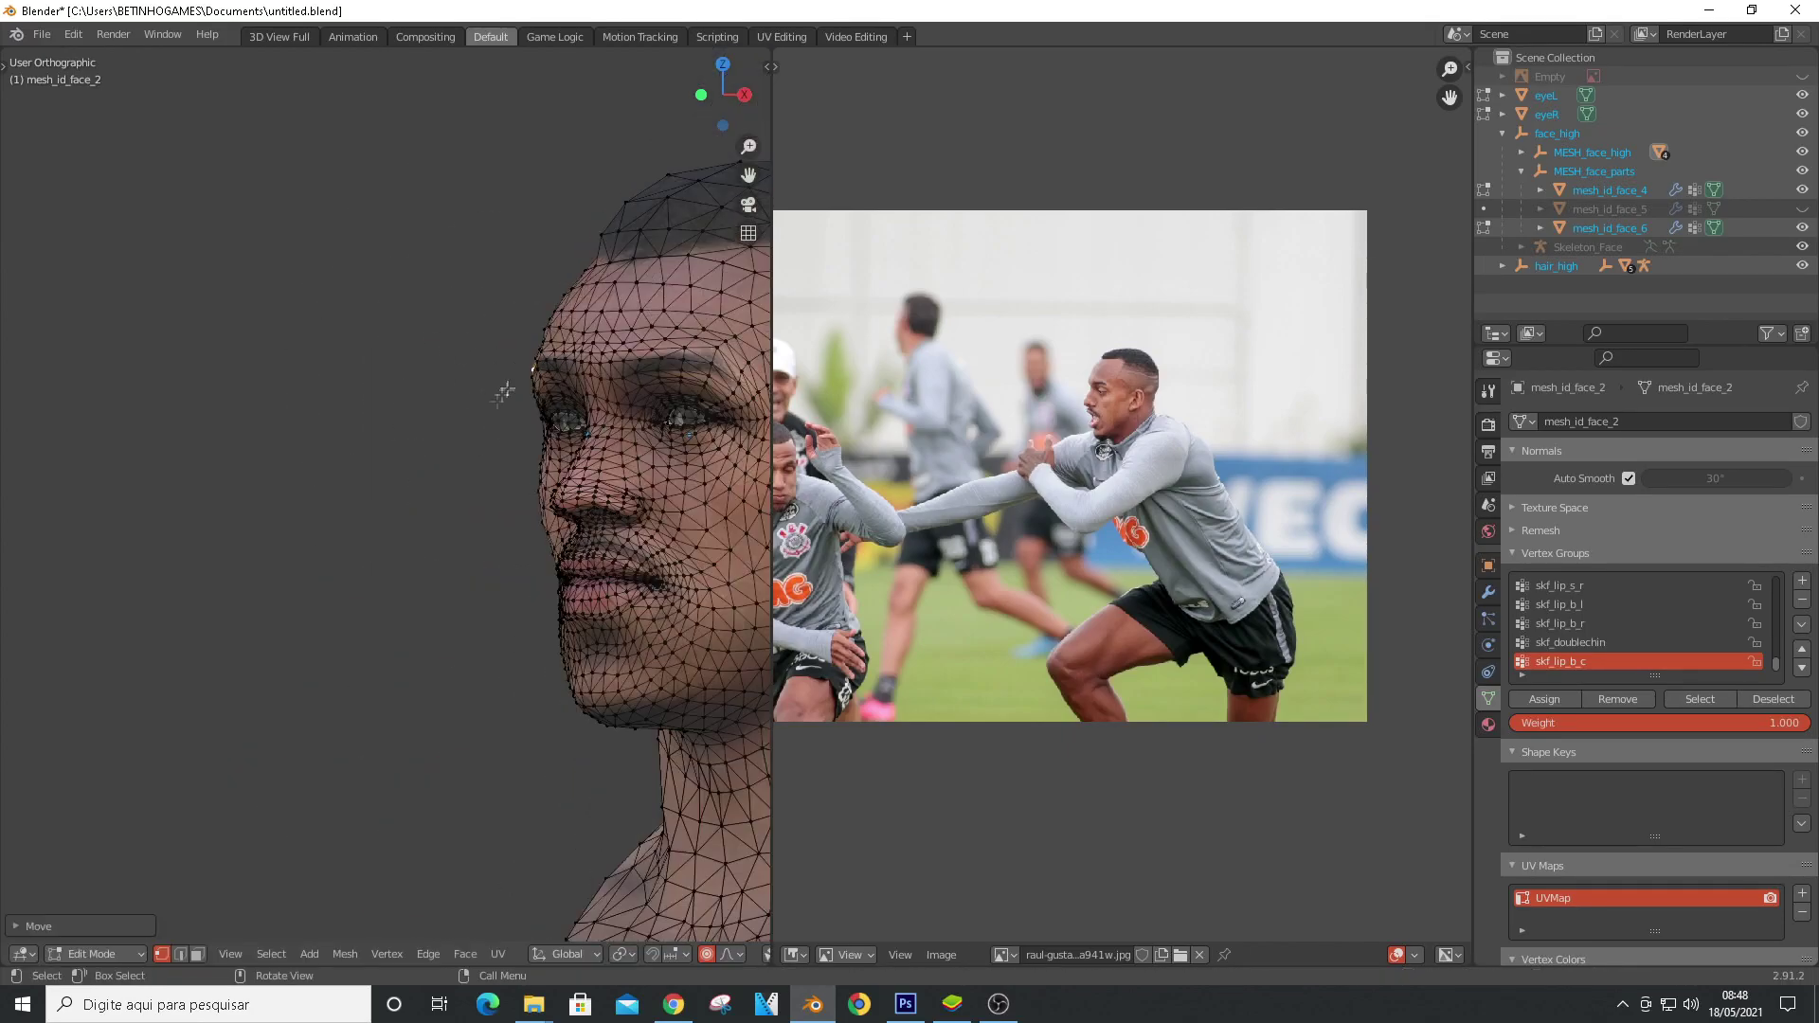
# Move the lower face contour beside the chin inward on the character's right side
pyautogui.moveTo(502, 394); pyautogui.dragTo(540, 417, button='middle')
pyautogui.scroll(4, 502, 540)
pyautogui.click(486, 536)
pyautogui.press('g')
pyautogui.click(504, 532)
pyautogui.scroll(-3, 505, 532)
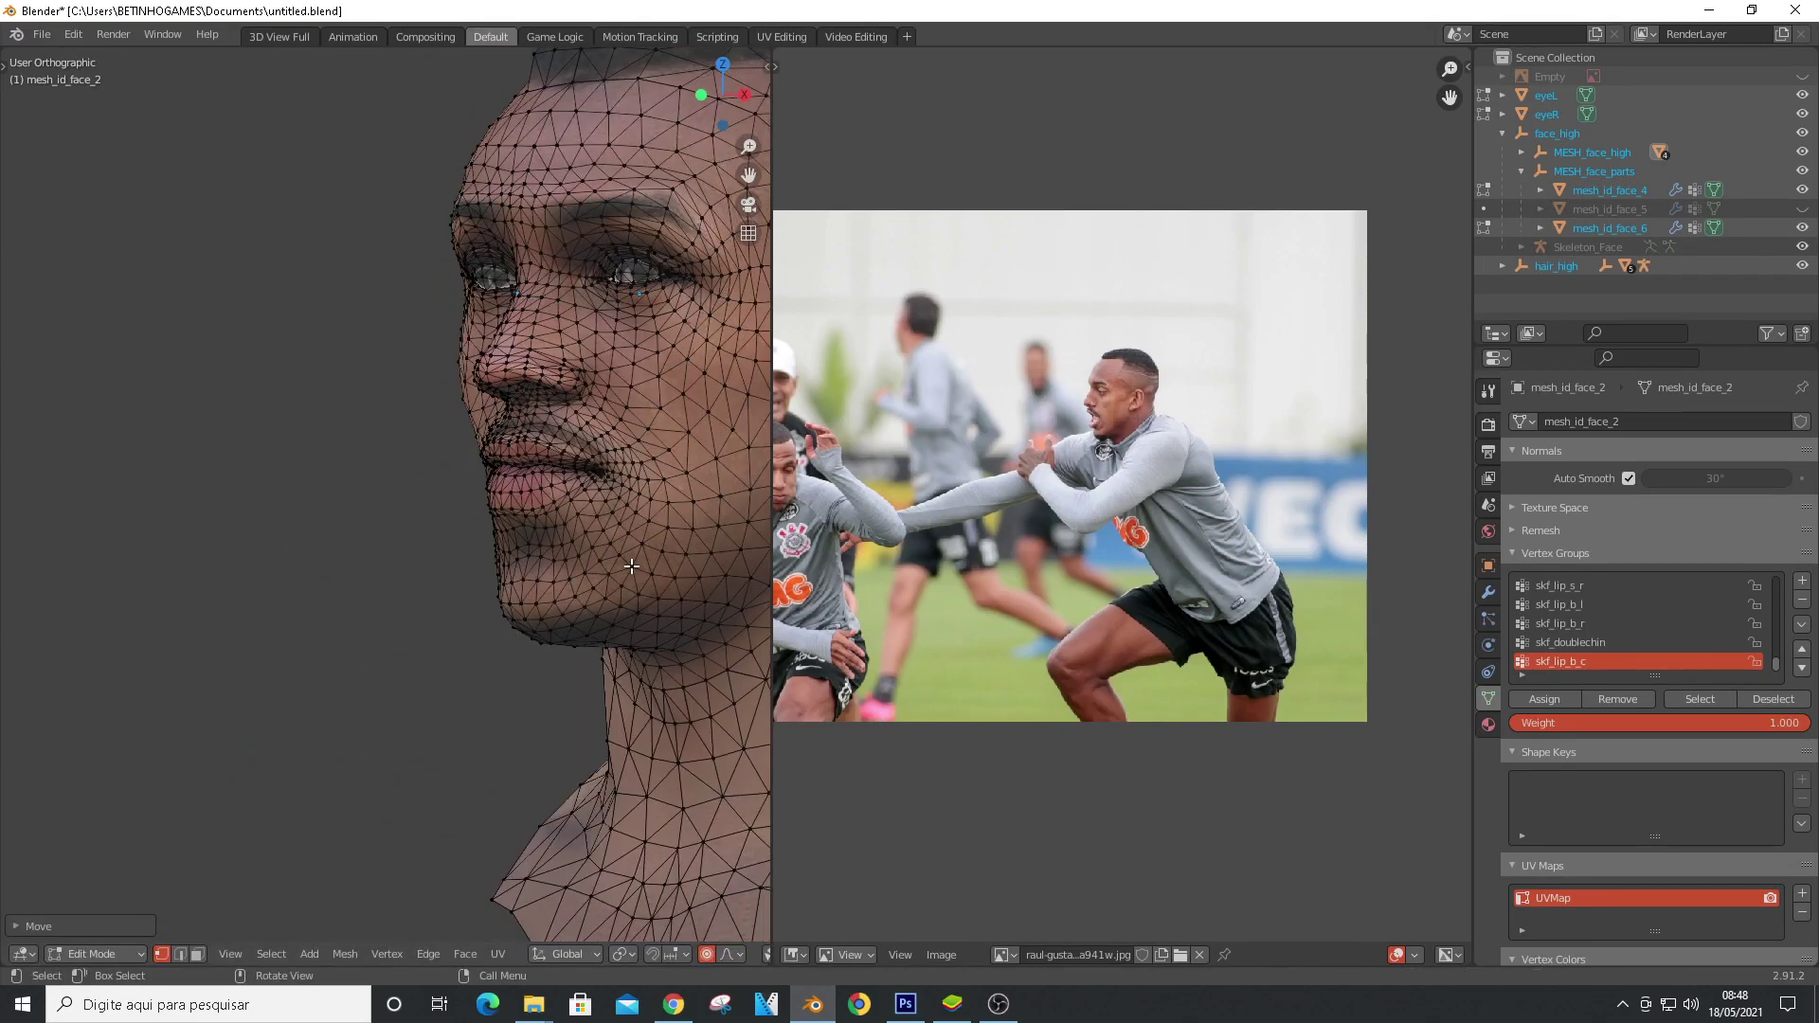
# Move the lower face contour beside the chin inward on the character's left side
pyautogui.moveTo(474, 540); pyautogui.dragTo(630, 563, button='middle')
pyautogui.scroll(4, 646, 541)
pyautogui.click(660, 516)
pyautogui.press('g')
pyautogui.click(621, 517)
pyautogui.scroll(-5, 611, 516)
# Compare the head with the reference portrait from the front by toggling the image's visibility
pyautogui.press('KP_1')
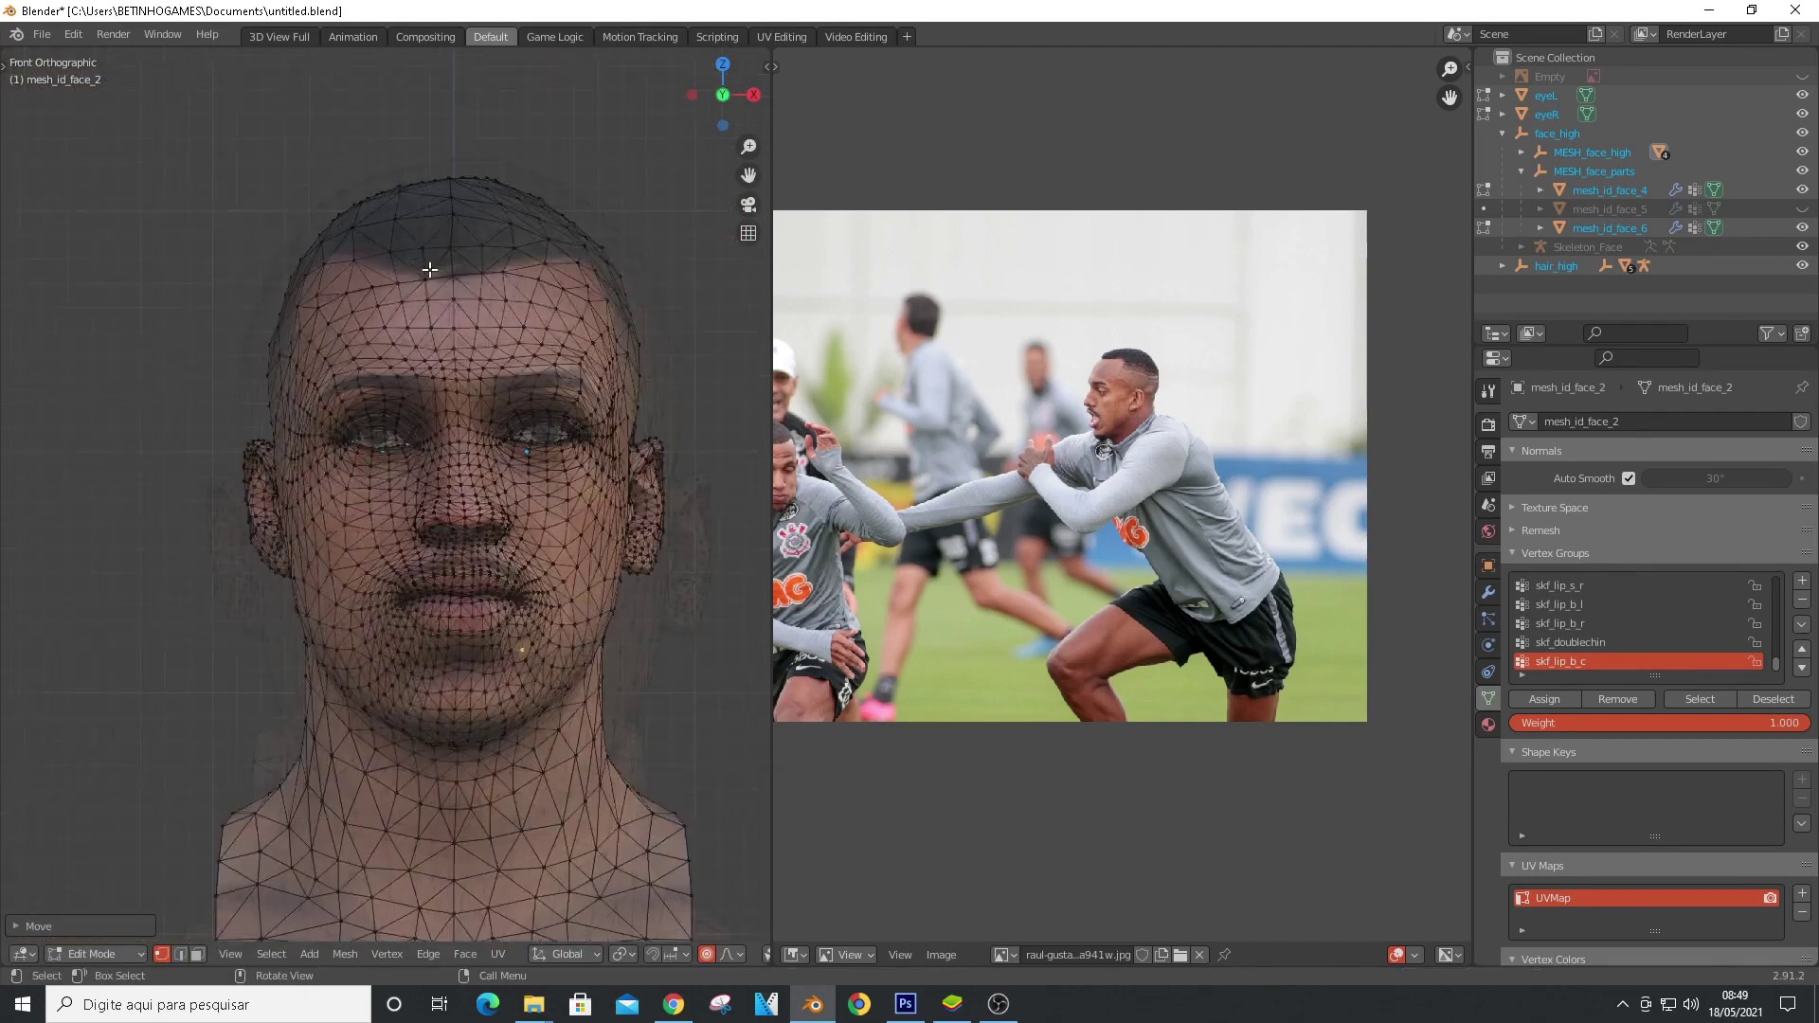
pyautogui.click(1802, 76)
pyautogui.click(1802, 76)
pyautogui.click(1803, 76)
pyautogui.click(1803, 77)
# Move the hairline corner at the character's right temple back and up, and adjust the left temple corner to match
pyautogui.moveTo(270, 273); pyautogui.dragTo(471, 269, button='middle')
pyautogui.click(417, 280)
pyautogui.press('g')
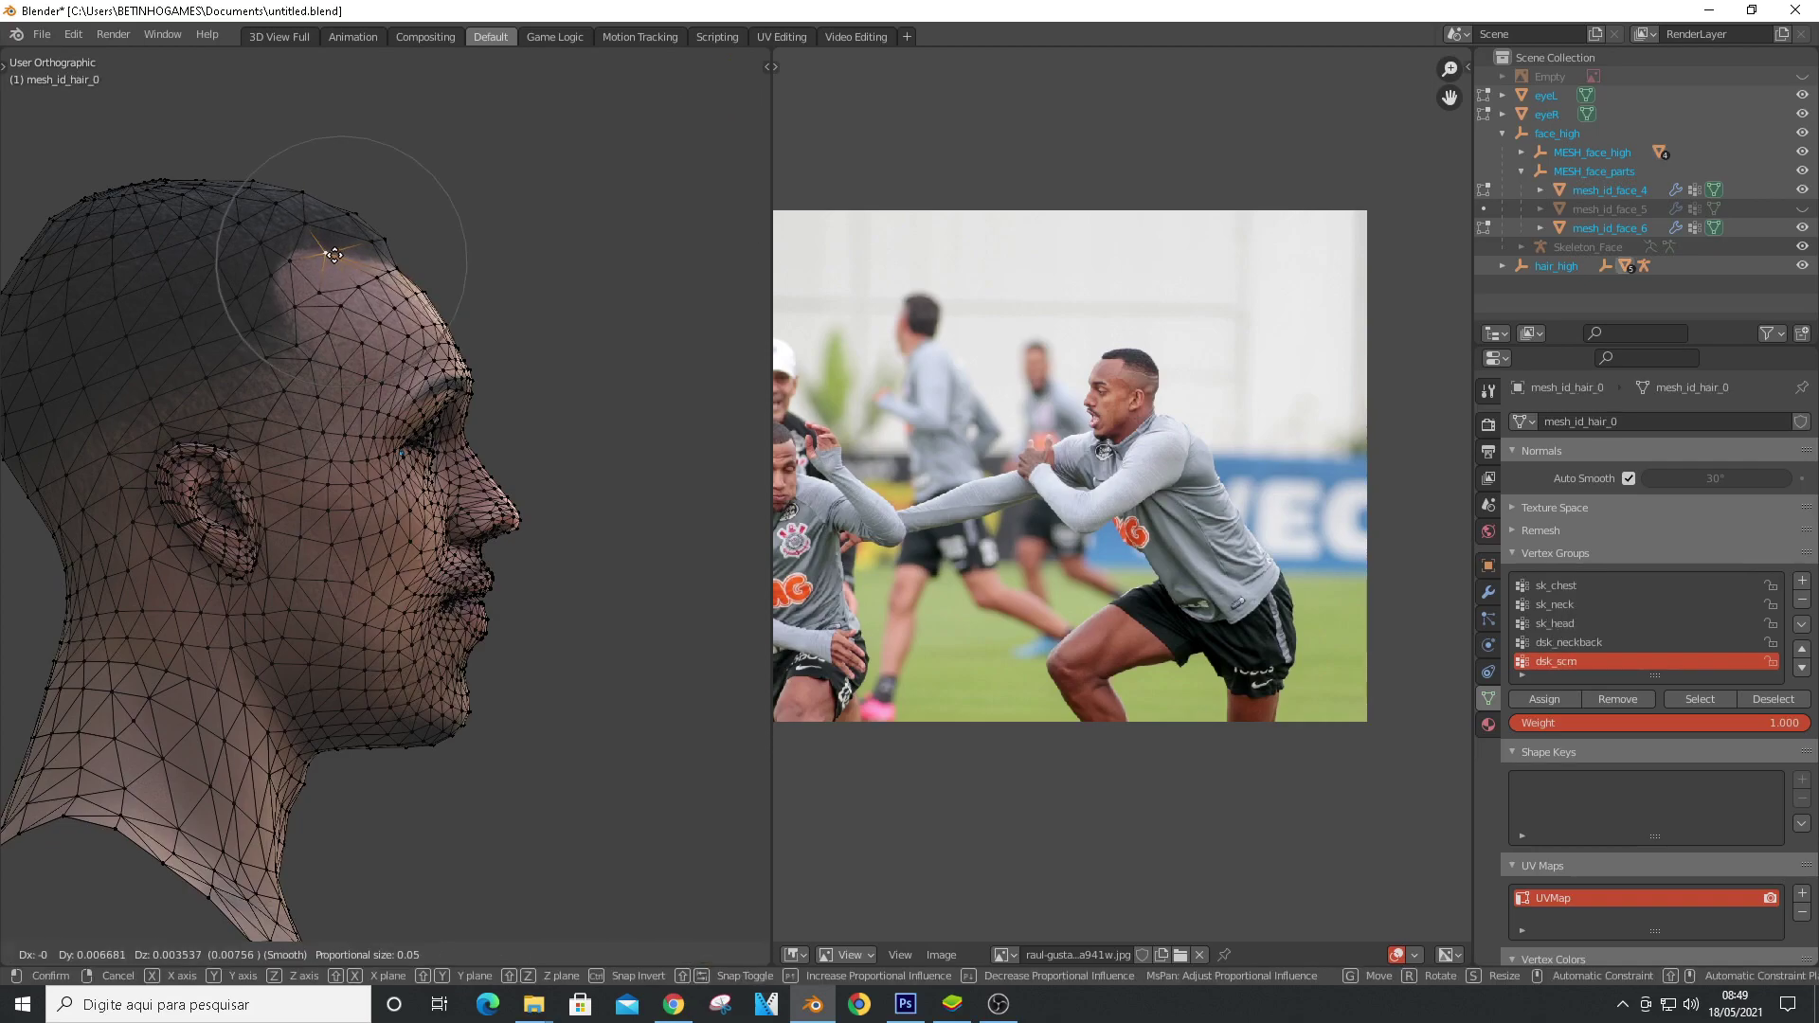
pyautogui.press('KP_1')
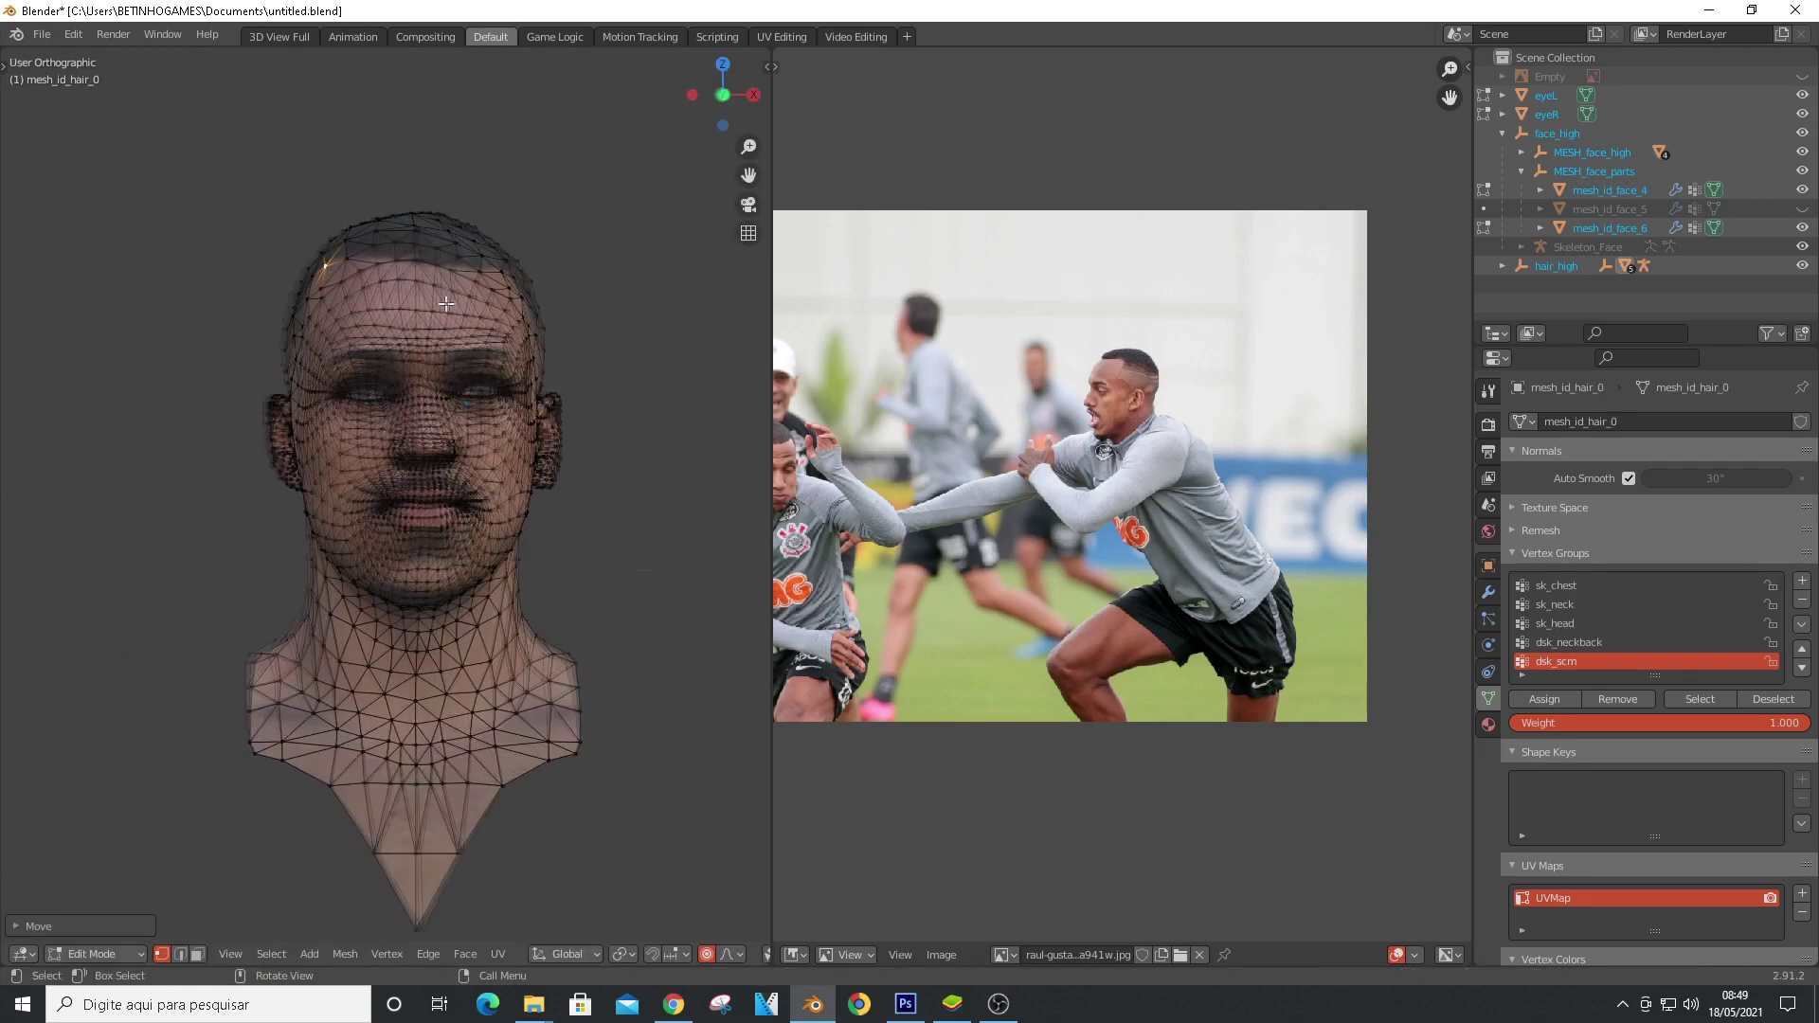
pyautogui.click(500, 265)
pyautogui.press('KP_3')
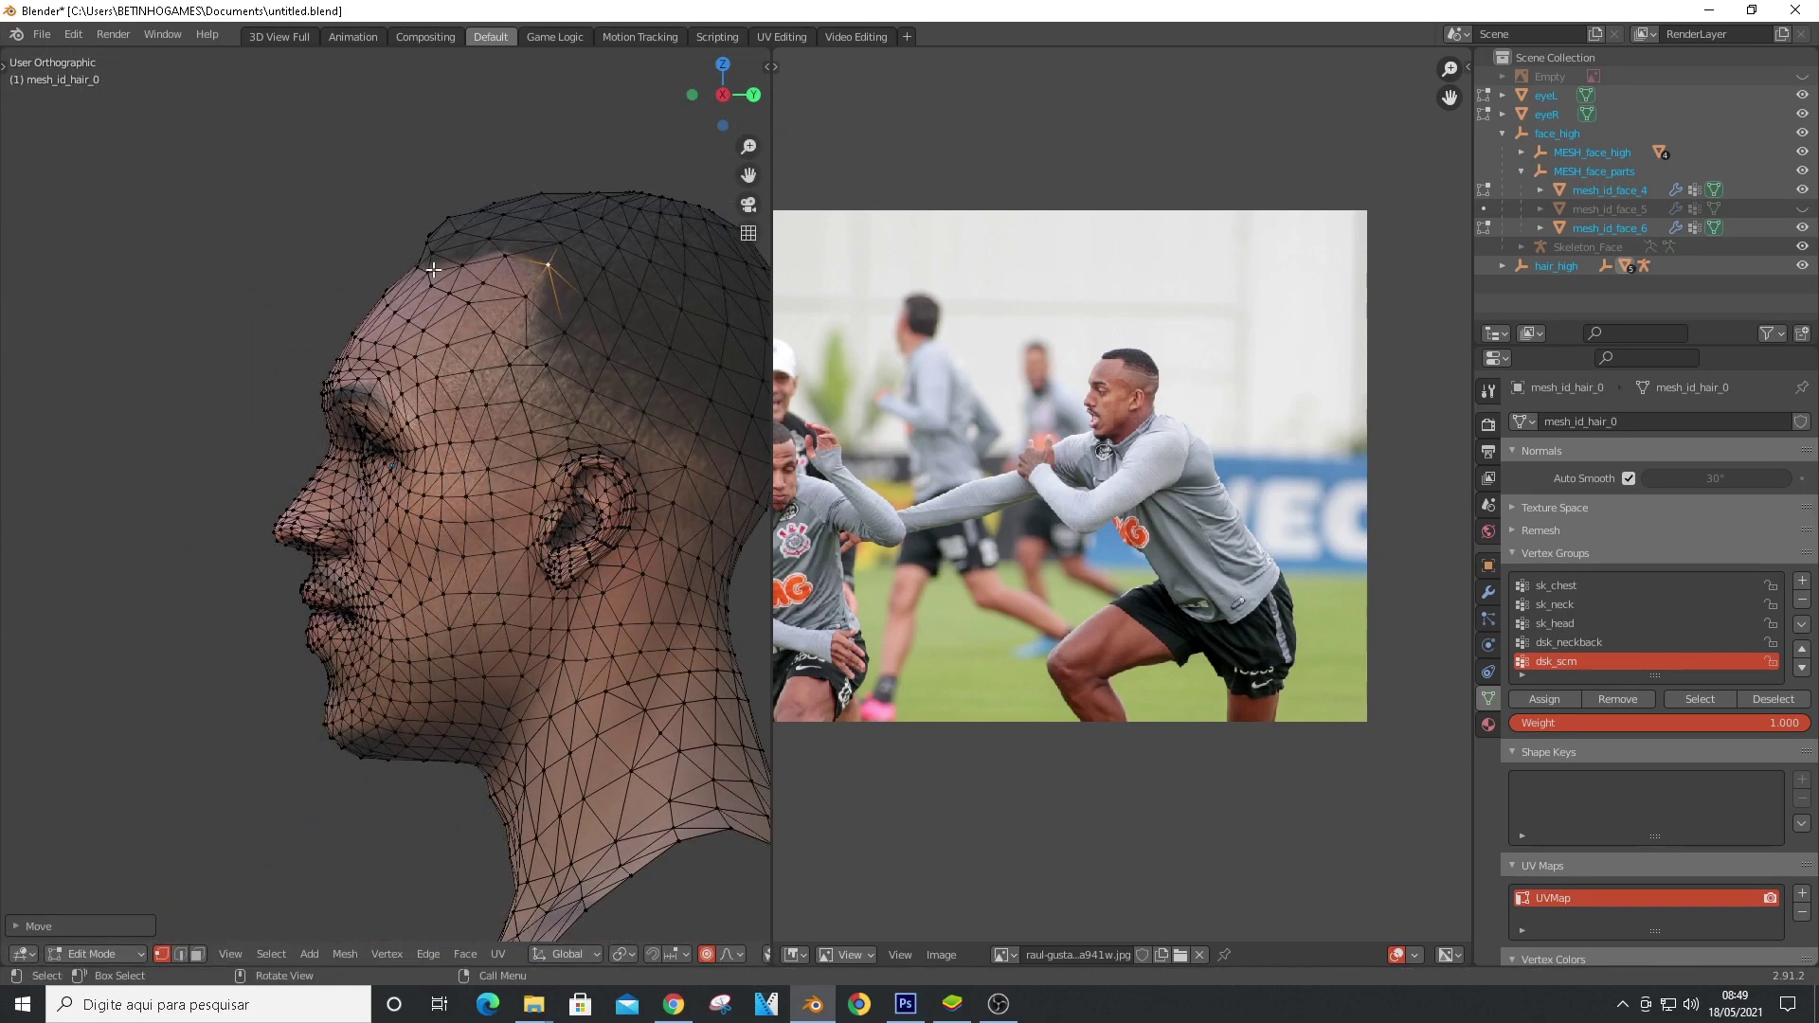
# Raise the forehead edge at the character's left temple and the mid-forehead slightly in the front view
pyautogui.press('KP_1')
pyautogui.scroll(4, 372, 316)
pyautogui.click(692, 360)
pyautogui.press('g')
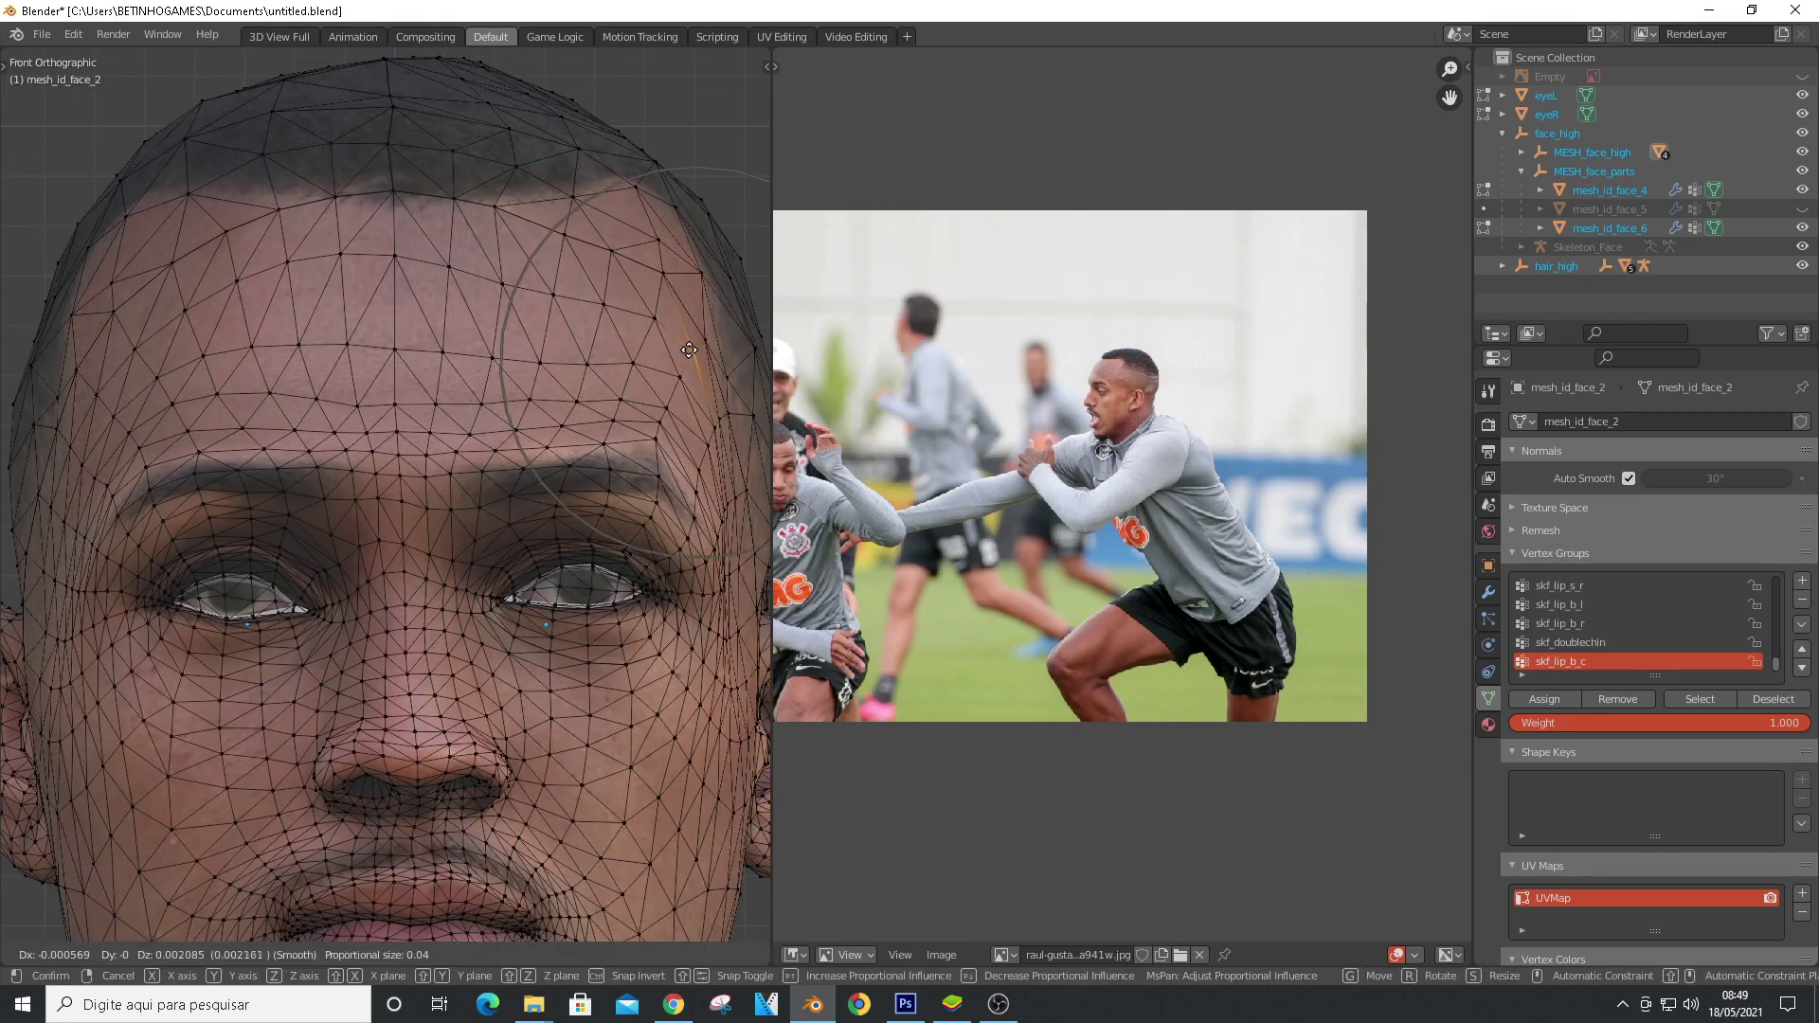
pyautogui.click(393, 346)
pyautogui.press('g')
pyautogui.click(390, 325)
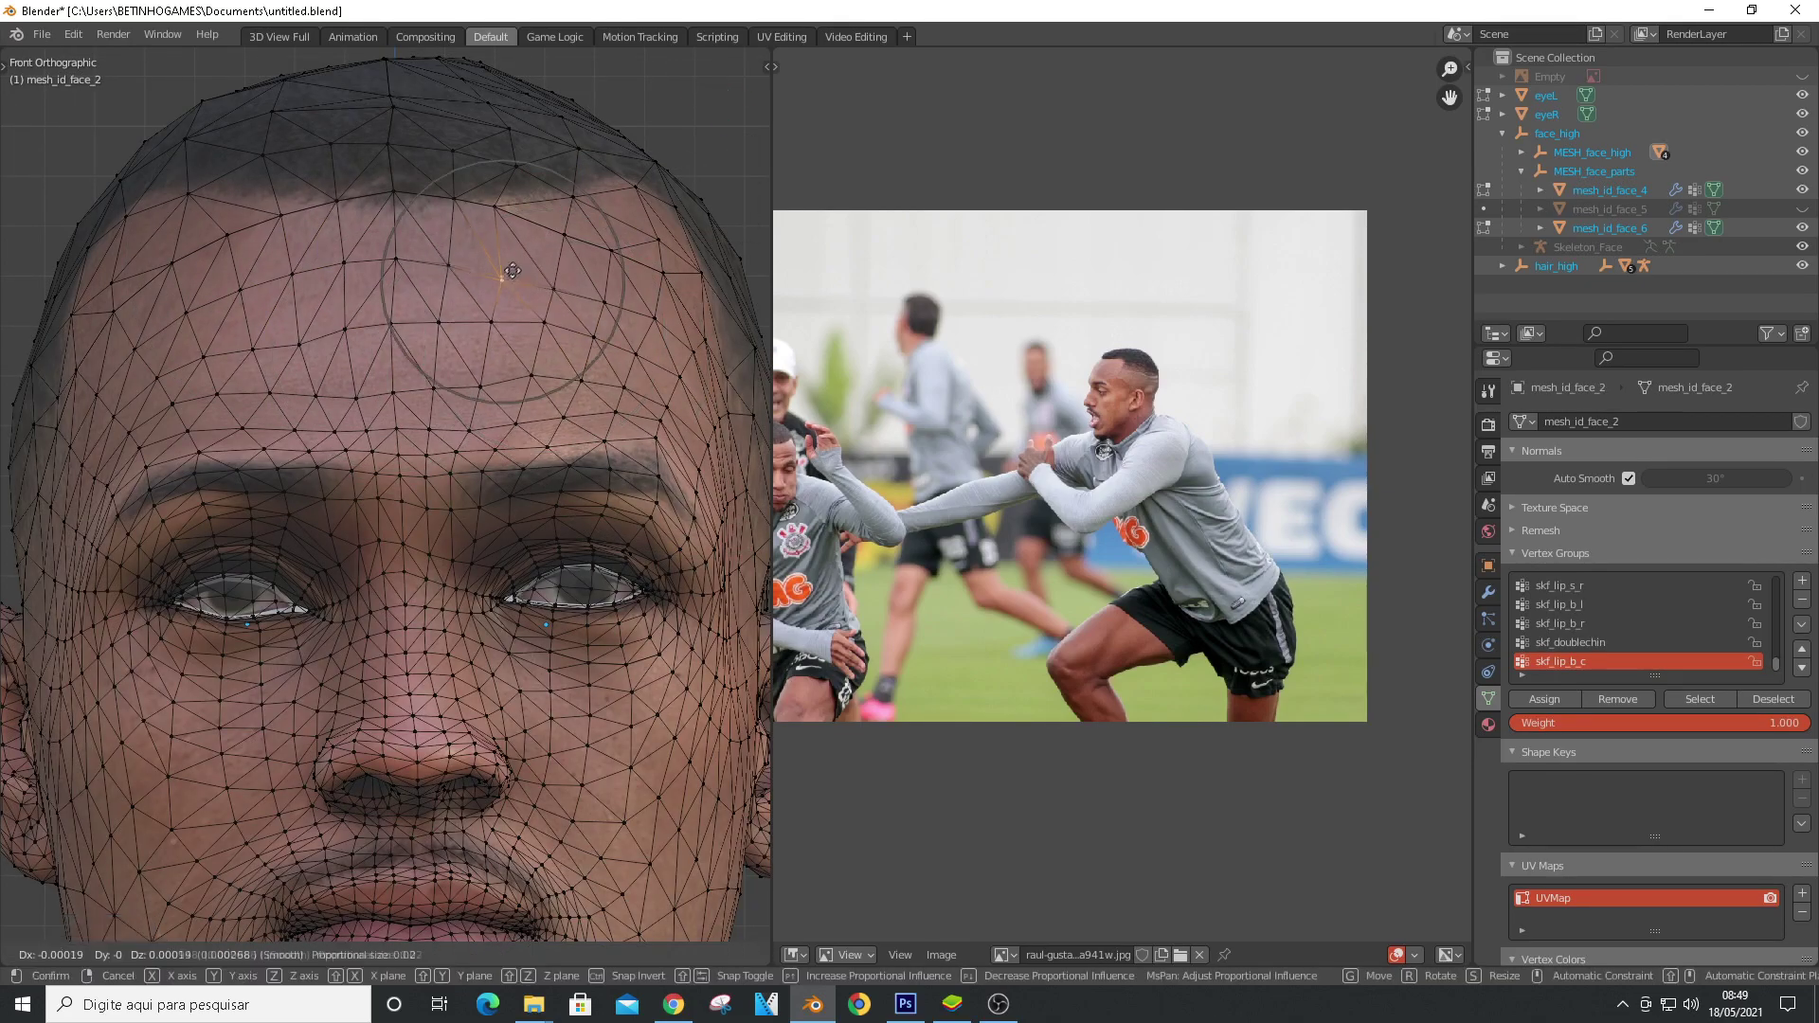
# Raise the forehead surface above the inner brow and adjust the area just above the left brow's outer end
pyautogui.scroll(1, 322, 327)
pyautogui.press('g')
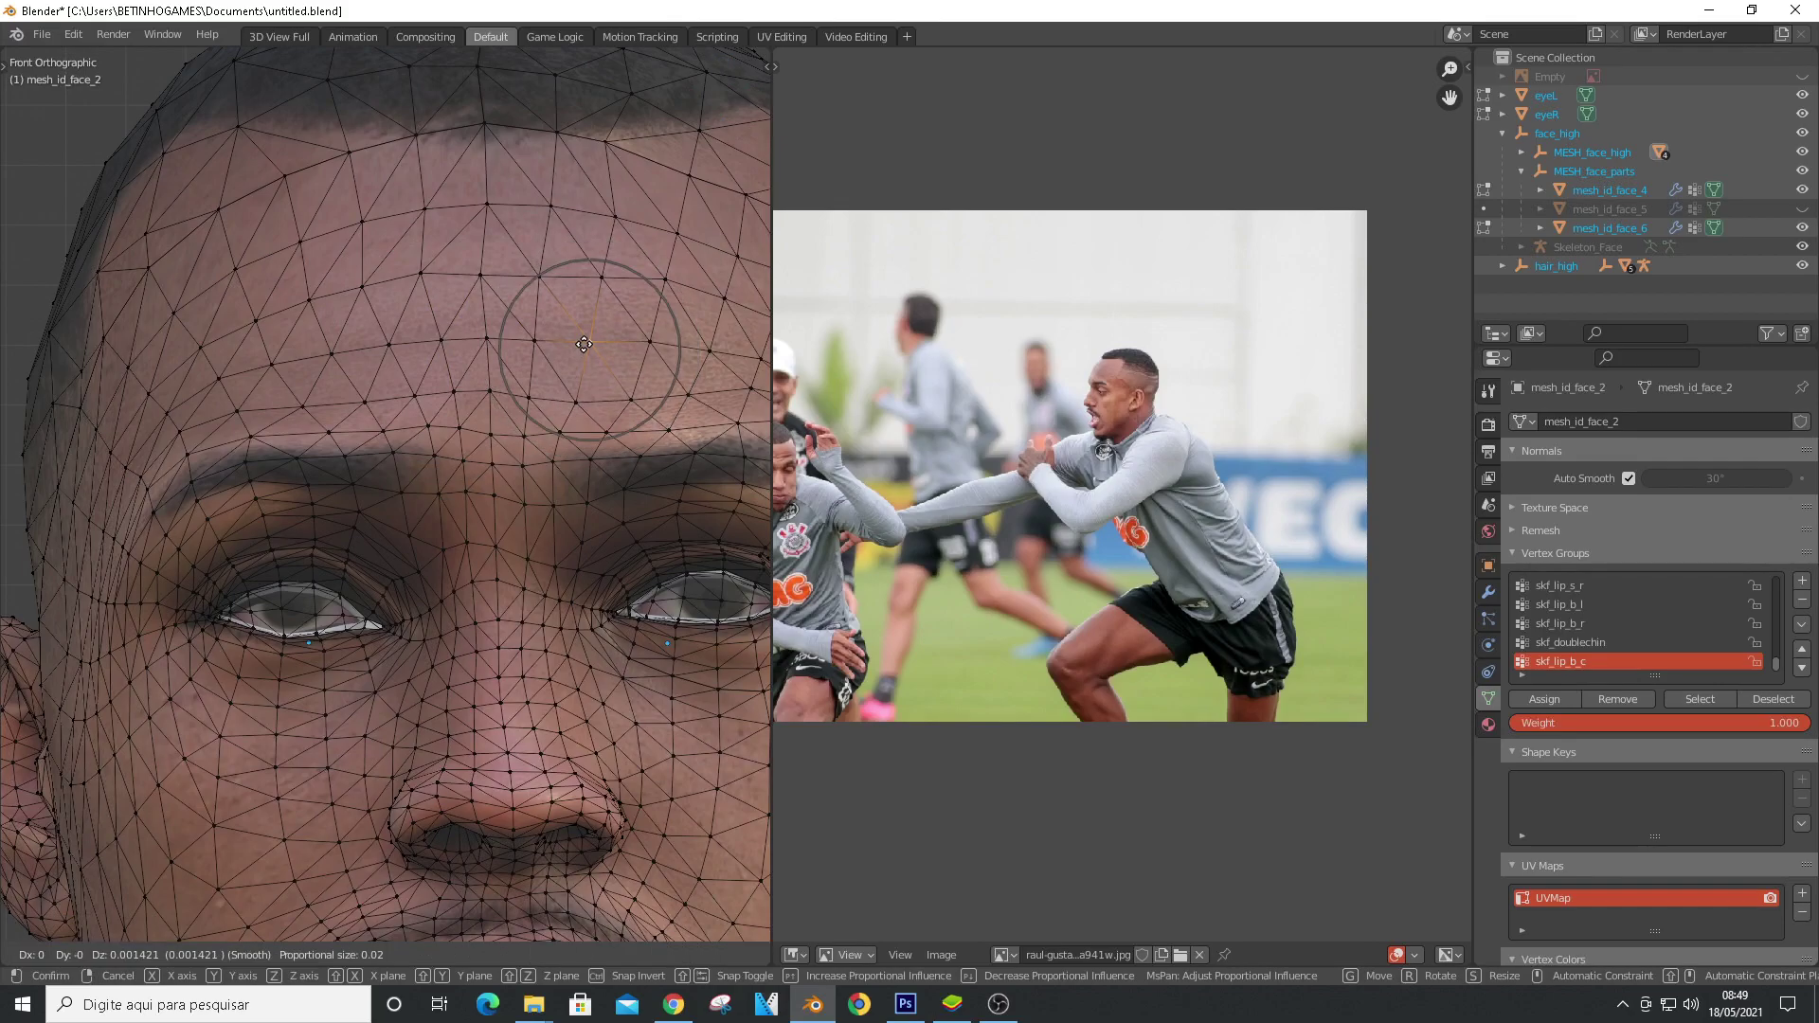
pyautogui.click(415, 277)
pyautogui.scroll(-3, 455, 227)
pyautogui.scroll(3, 670, 318)
pyautogui.click(656, 290)
pyautogui.press('g')
pyautogui.click(654, 290)
pyautogui.scroll(-3, 578, 290)
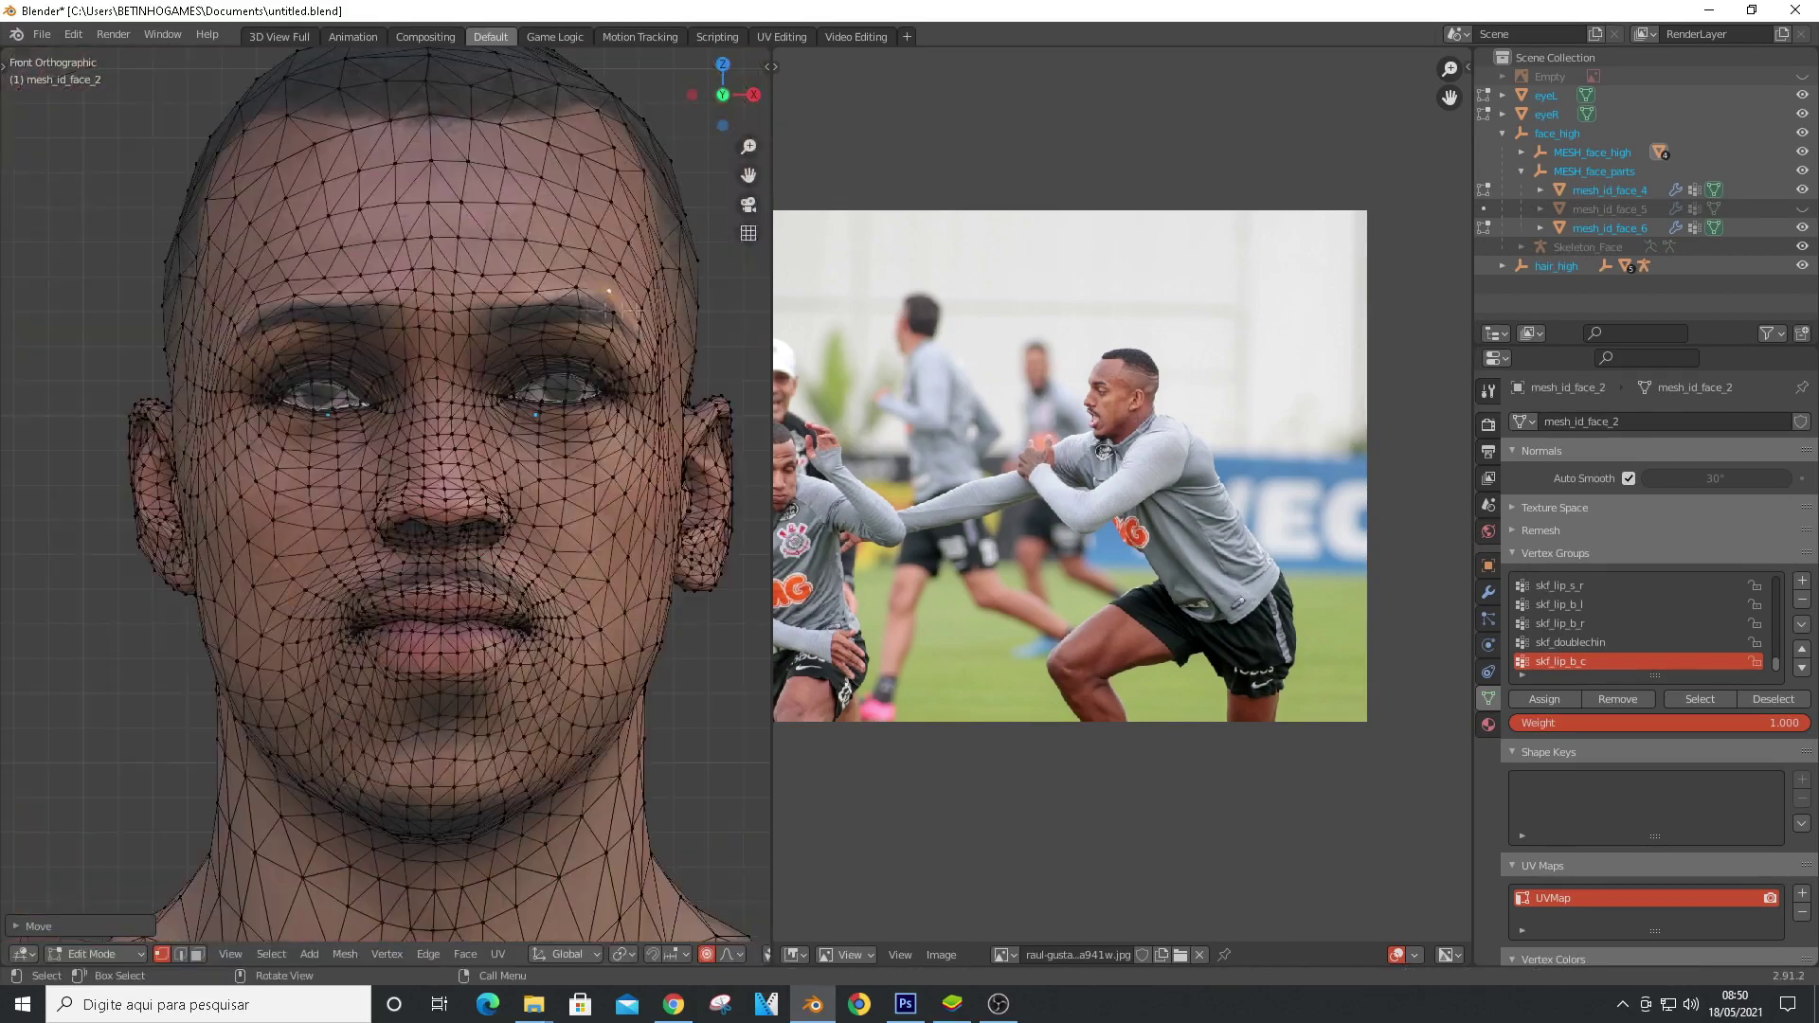
# Show the reference portrait, lower its transparency value, and resume editing the head meshes
pyautogui.click(1802, 77)
pyautogui.scroll(4, 527, 304)
pyautogui.scroll(-1, 528, 304)
pyautogui.click(1573, 78)
pyautogui.moveTo(1767, 641); pyautogui.dragTo(1595, 644)
pyautogui.press('a')
pyautogui.keyDown('shift'); pyautogui.click(400, 417); pyautogui.keyUp('shift')
pyautogui.press('Tab')
pyautogui.scroll(-2, 430, 414)
pyautogui.scroll(6, 275, 426)
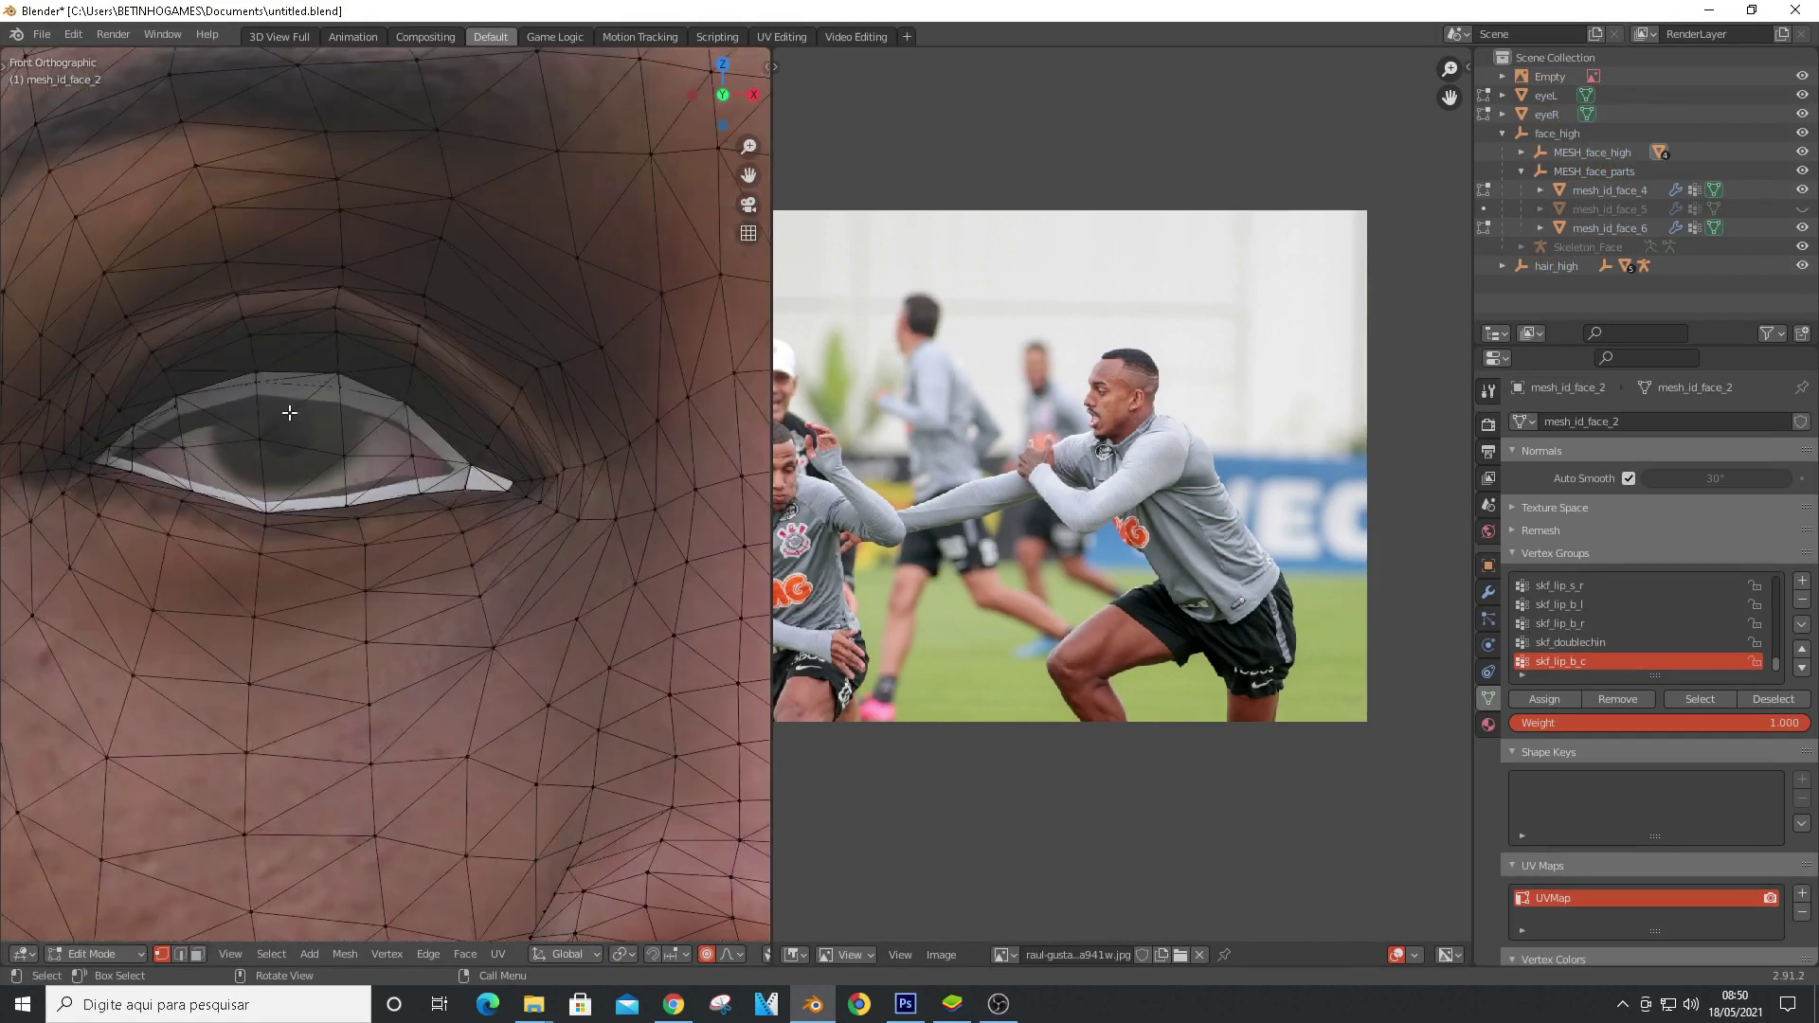
# Hide both eyeballs, lower the reference portrait's transparency value again, and resume editing the head meshes
pyautogui.scroll(-5, 288, 413)
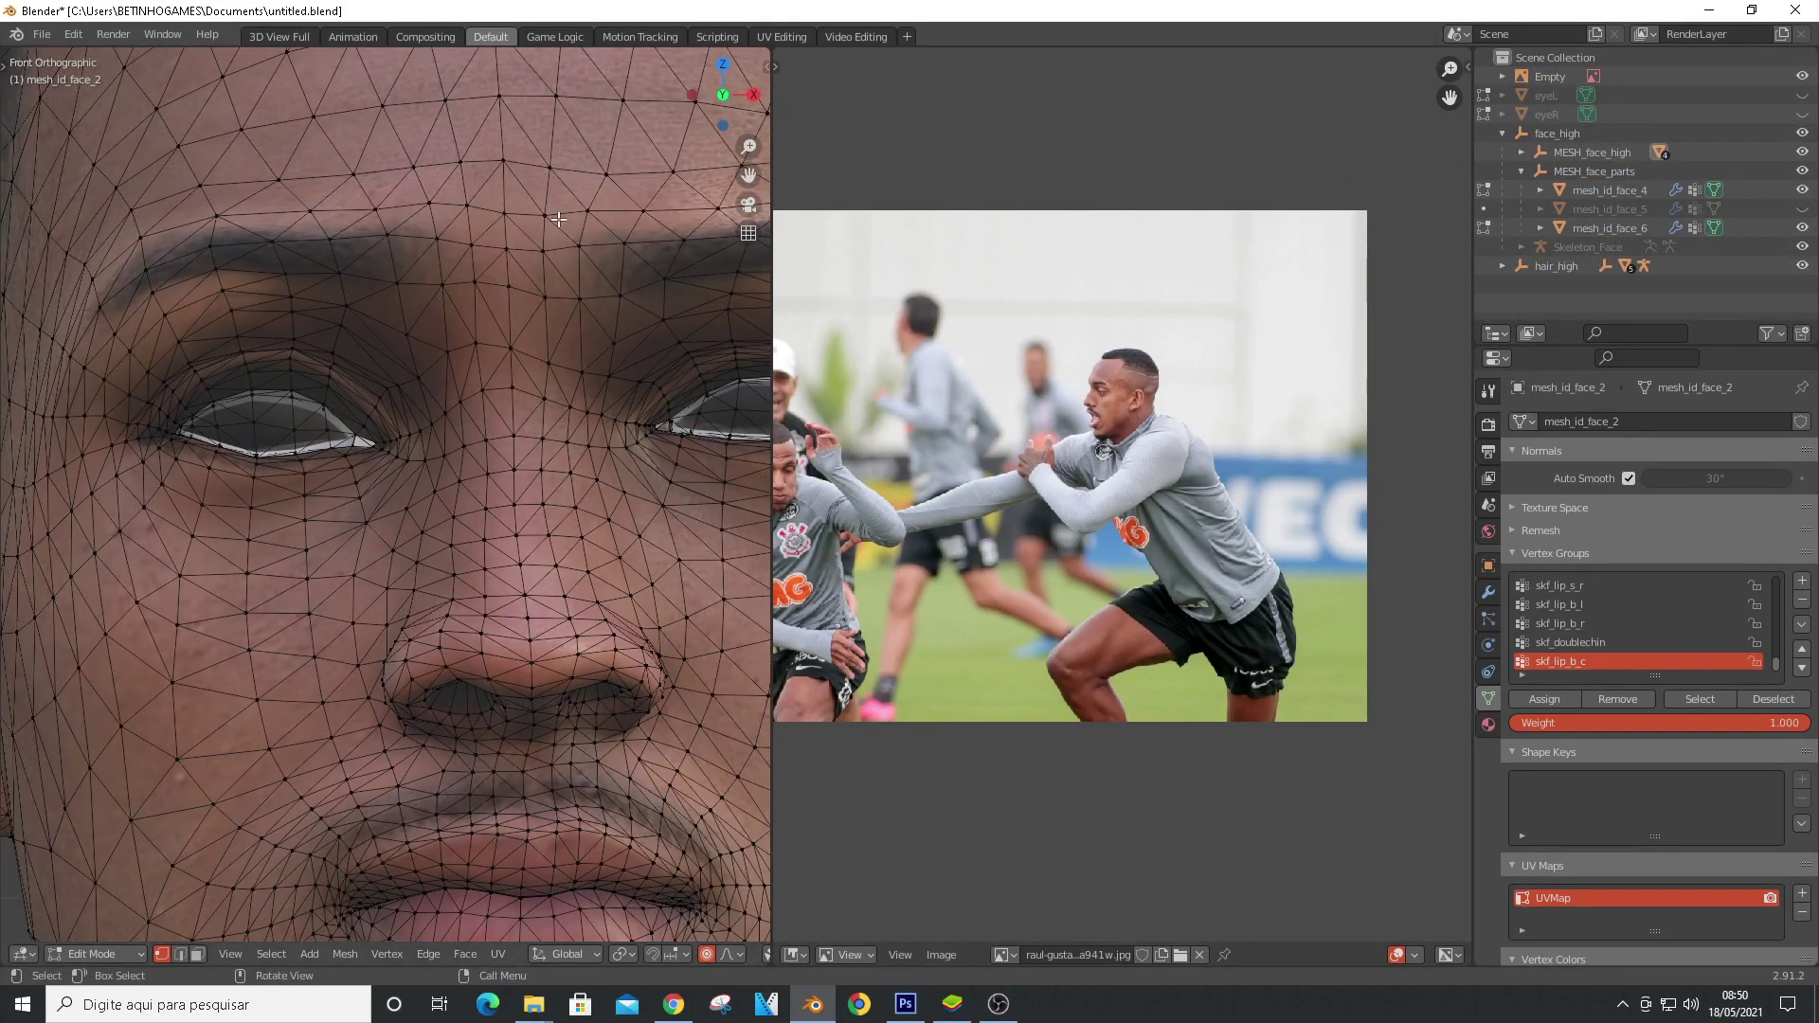
pyautogui.scroll(4, 272, 374)
pyautogui.scroll(-8, 370, 360)
pyautogui.scroll(1, 471, 464)
pyautogui.press('Tab')
pyautogui.click(1549, 77)
pyautogui.moveTo(1688, 641); pyautogui.dragTo(1610, 620)
pyautogui.click(558, 530)
pyautogui.press('a')
pyautogui.press('Tab')
# Move the mouth corners and the cheeks beside them slightly outward, hiding the reference portrait for the cheeks
pyautogui.scroll(3, 572, 655)
pyautogui.click(572, 652)
pyautogui.press('g')
pyautogui.click(580, 652)
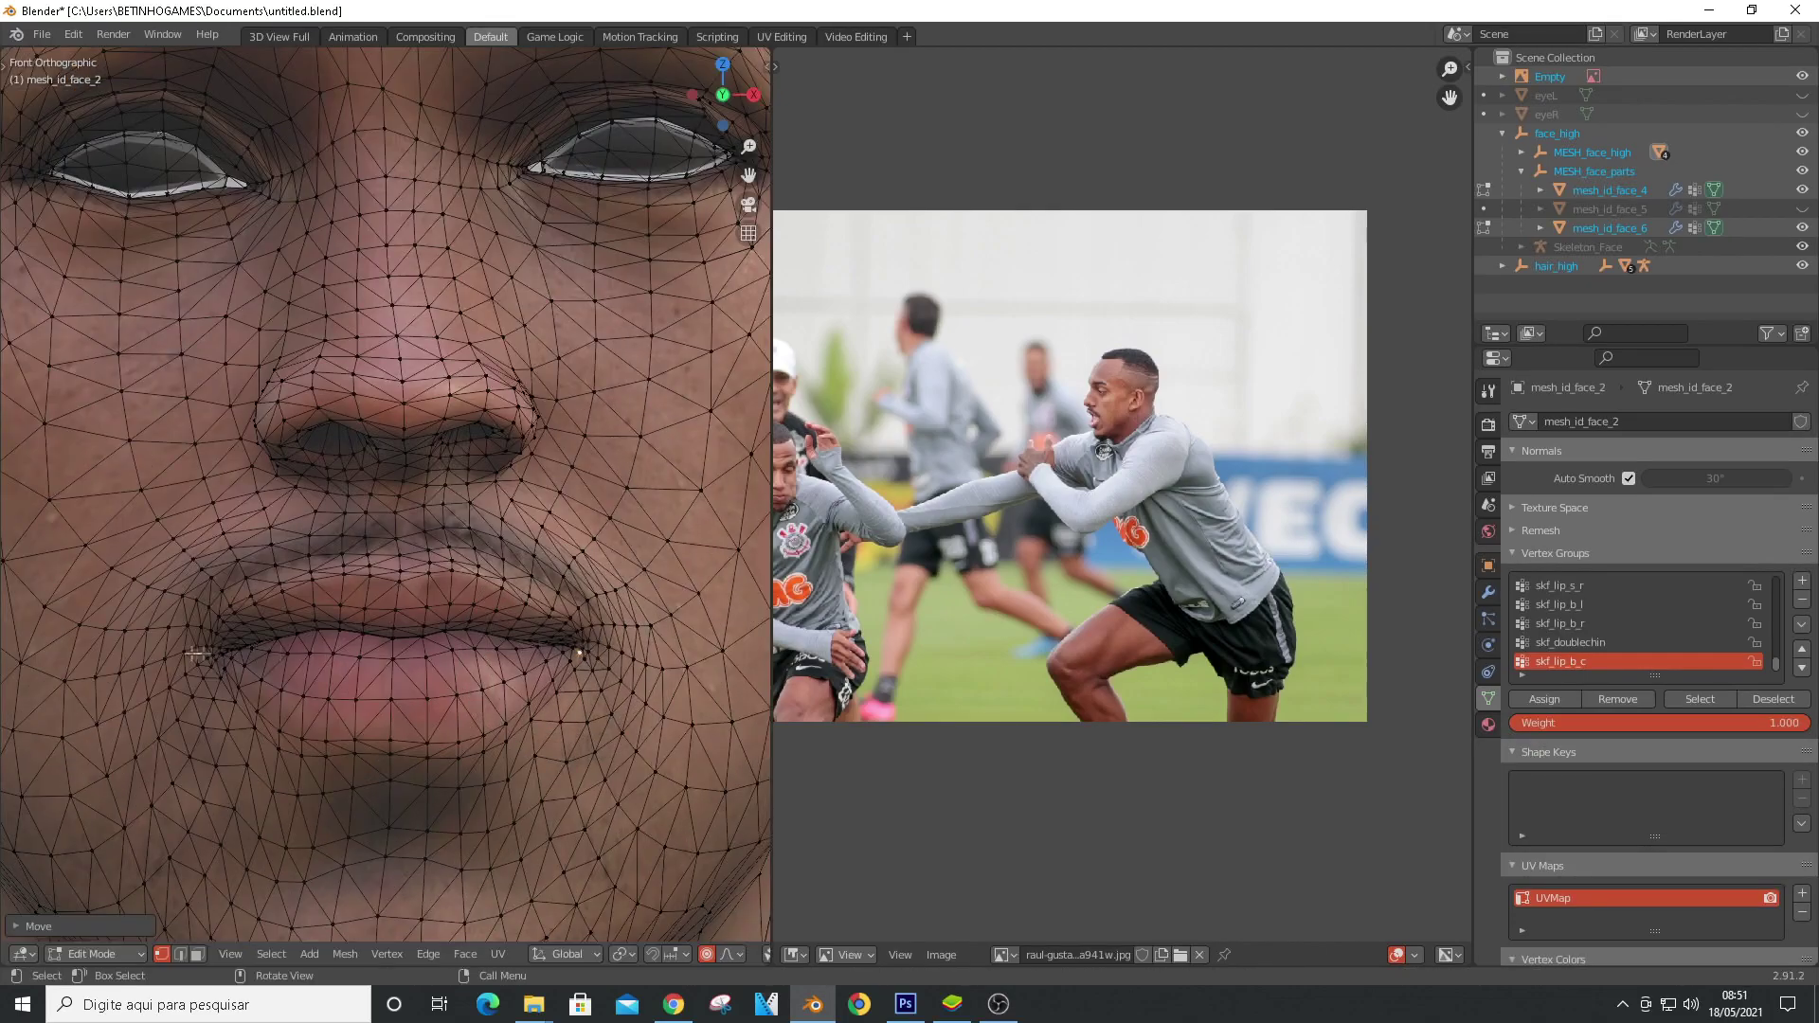
pyautogui.click(1803, 84)
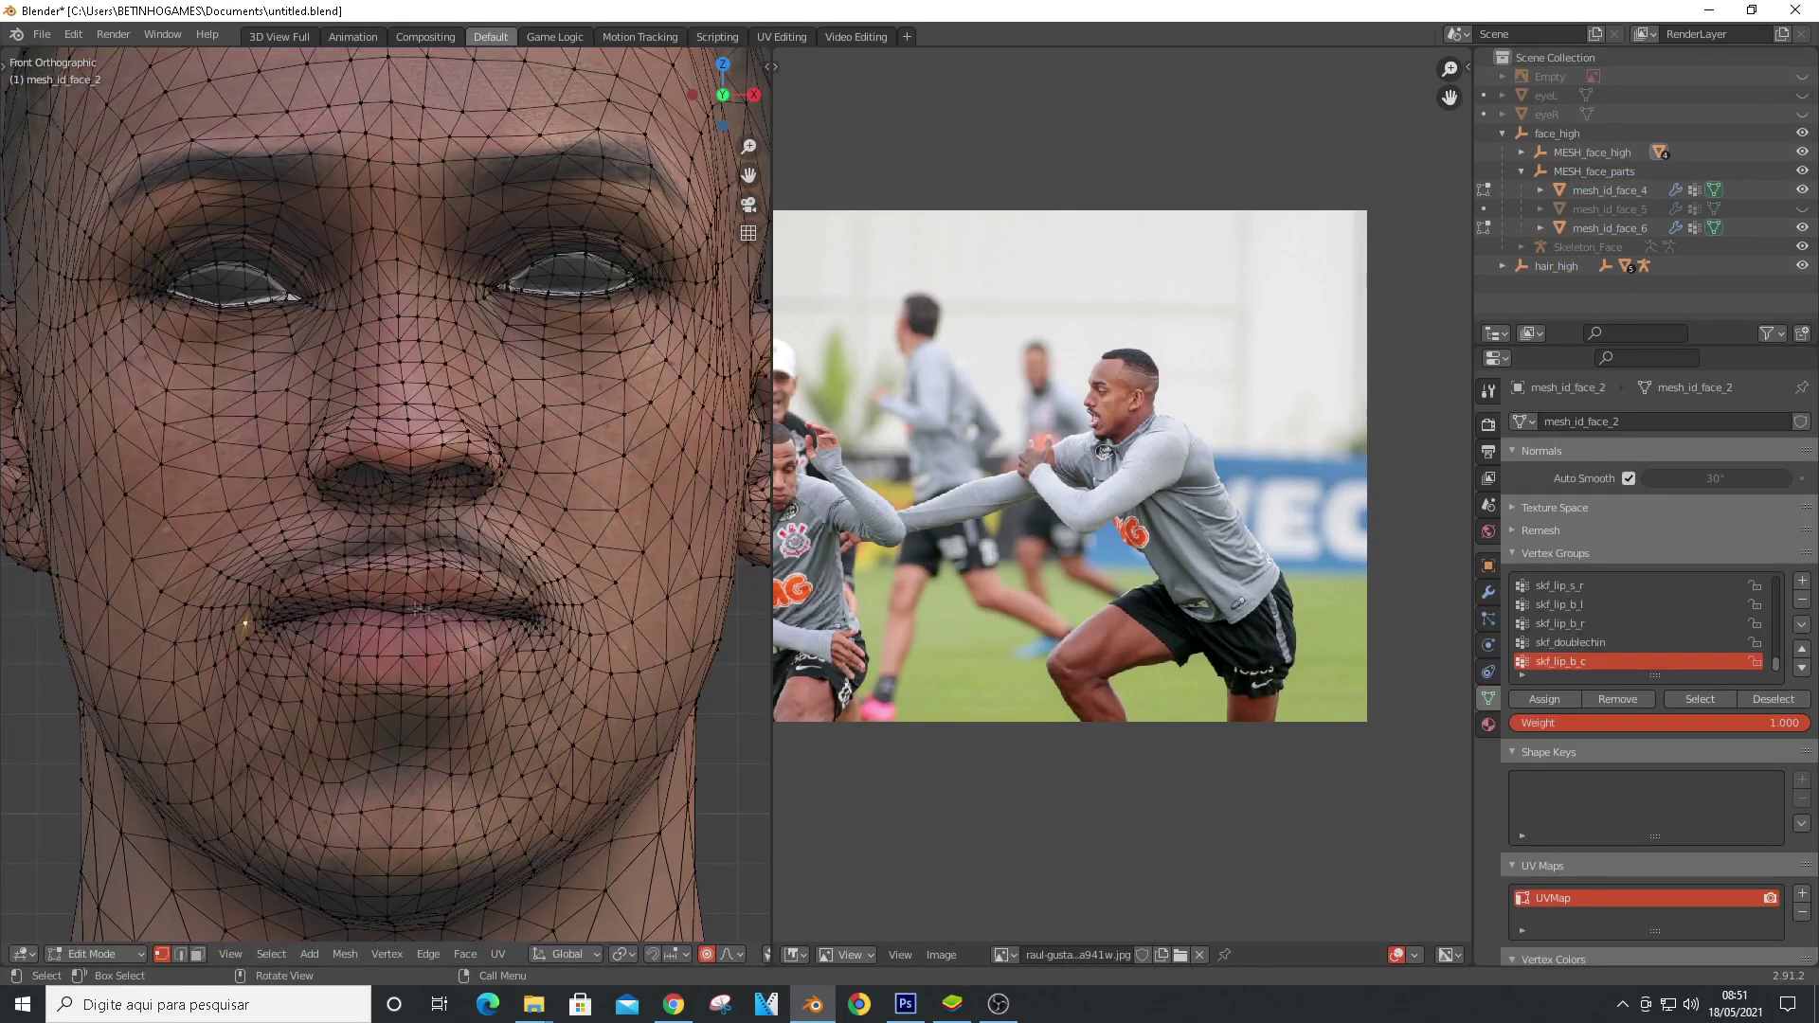
pyautogui.click(545, 617)
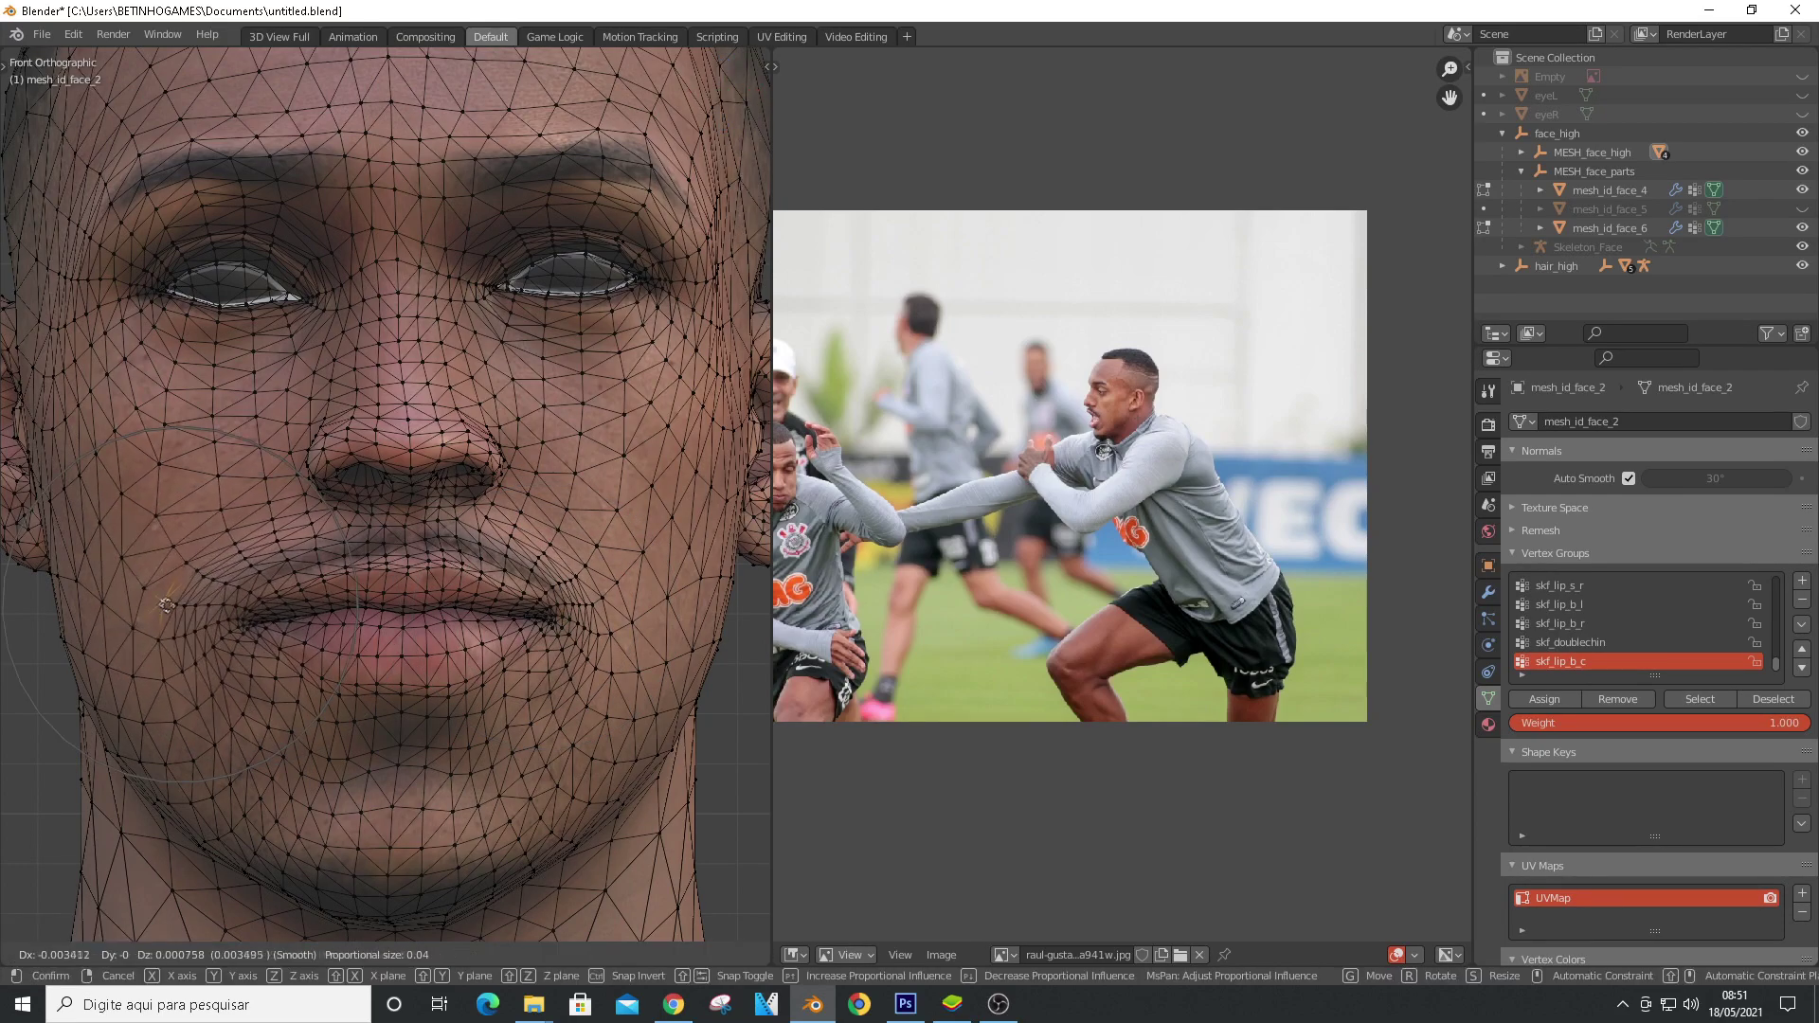
# Compare the mouth and cheeks with the reference portrait from the front by toggling the image's visibility
pyautogui.keyDown('shift'); pyautogui.moveTo(606, 546); pyautogui.dragTo(561, 549, button='middle'); pyautogui.keyUp('shift')
pyautogui.scroll(-1, 561, 569)
pyautogui.click(1808, 78)
pyautogui.click(1810, 78)
pyautogui.click(1808, 80)
pyautogui.moveTo(237, 256); pyautogui.dragTo(384, 229, button='middle')
pyautogui.press('KP_1')
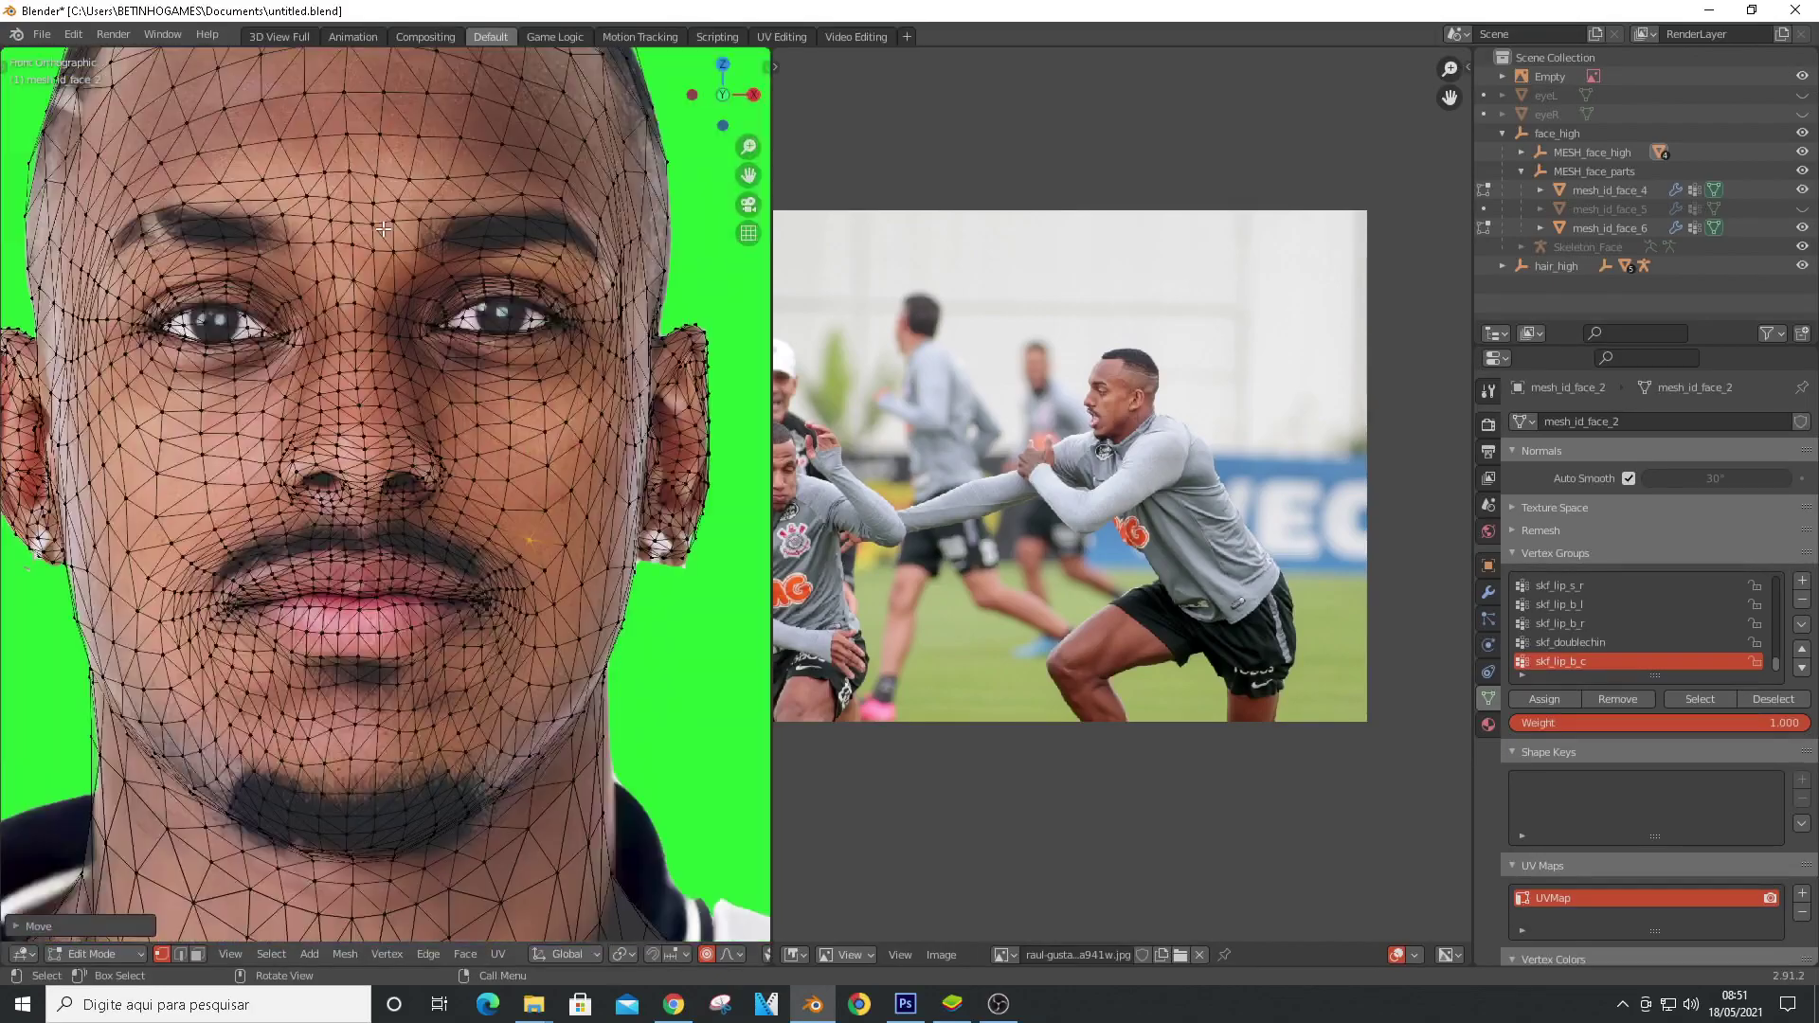
# Fit the right eye's outer lower lid and the left eye's lower lid to the reference portrait
pyautogui.scroll(9, 237, 291)
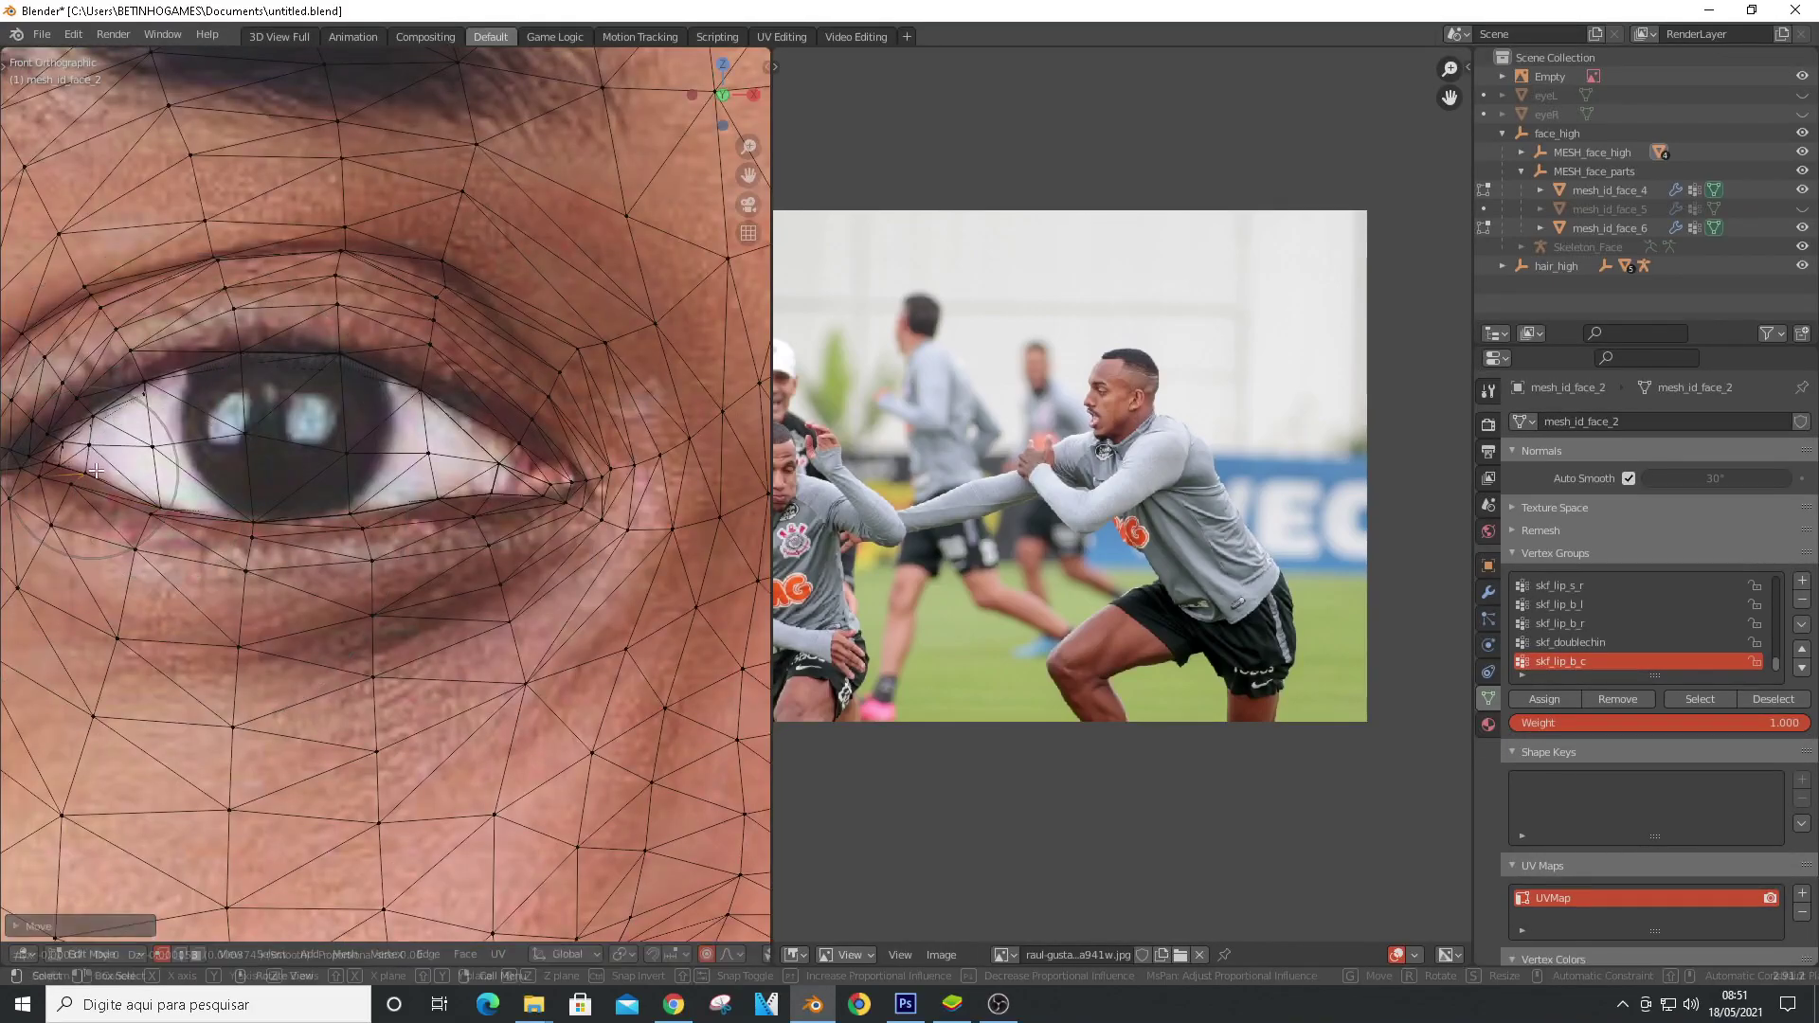
pyautogui.click(96, 469)
pyautogui.scroll(-5, 96, 470)
pyautogui.scroll(4, 472, 386)
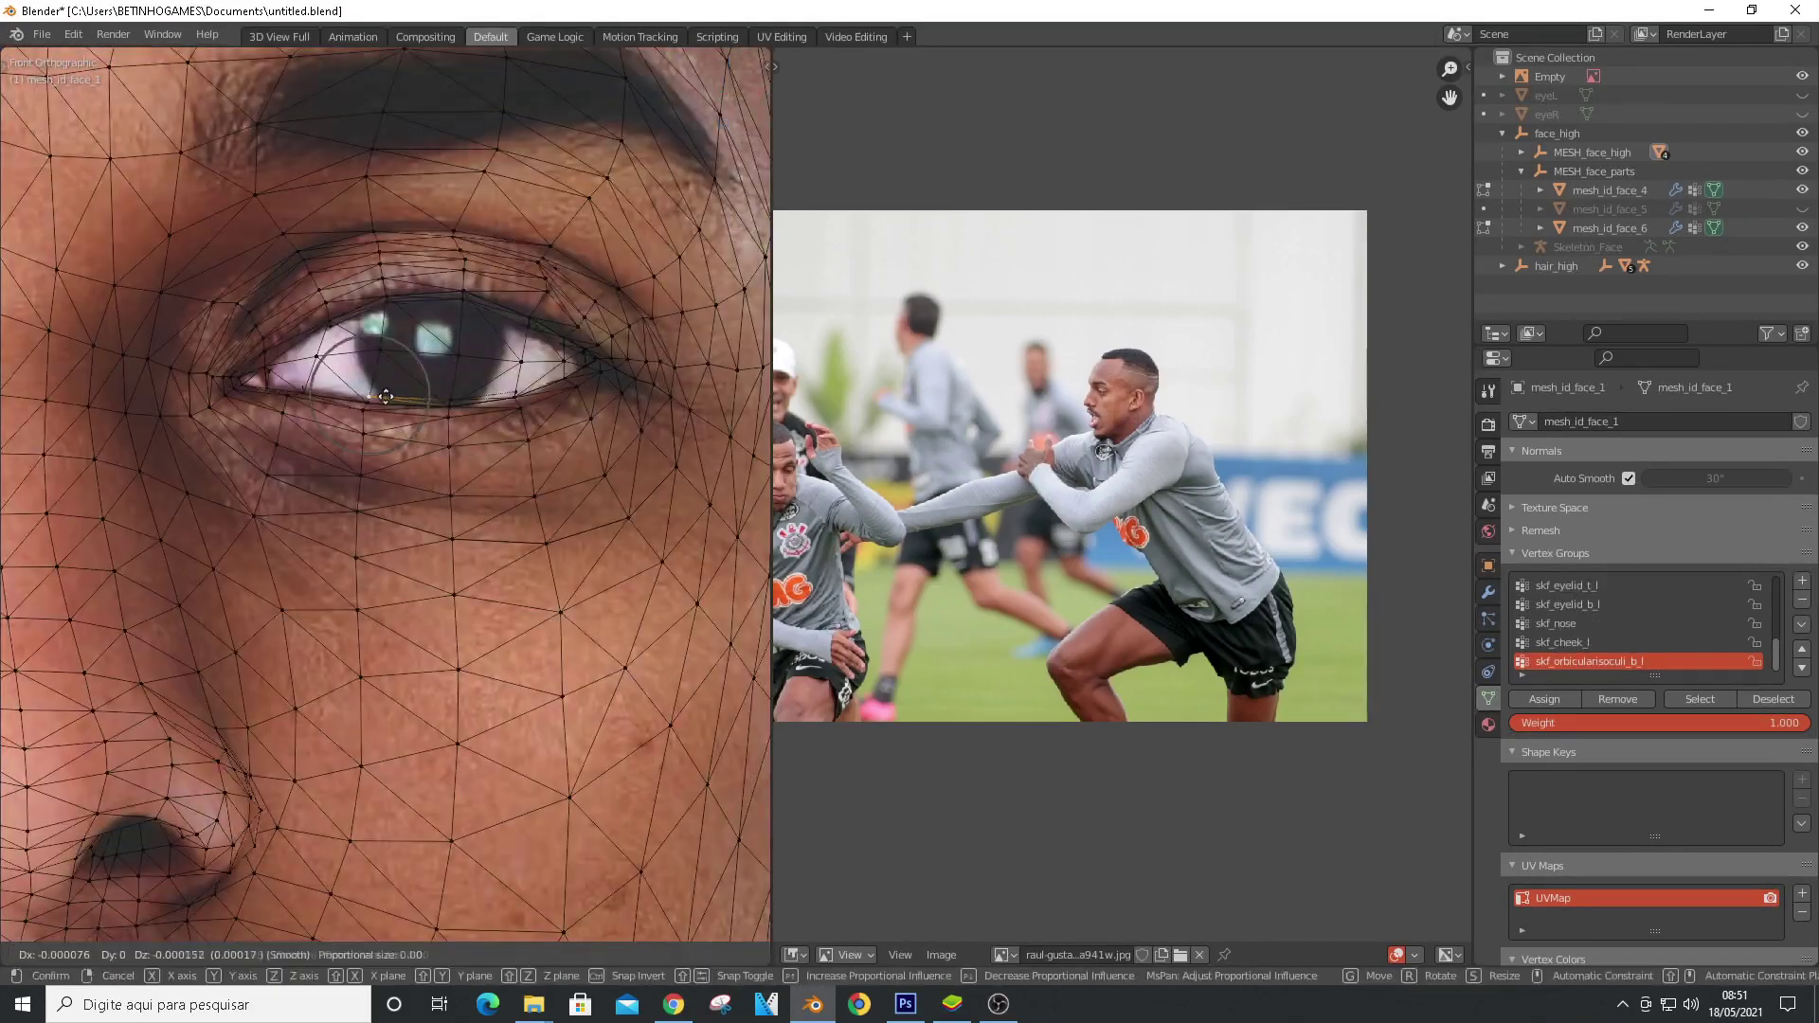
# Reshape the crease and outer part of the left eye's upper eyelid to follow the reference portrait
pyautogui.scroll(4, 446, 390)
pyautogui.click(522, 280)
pyautogui.press('g')
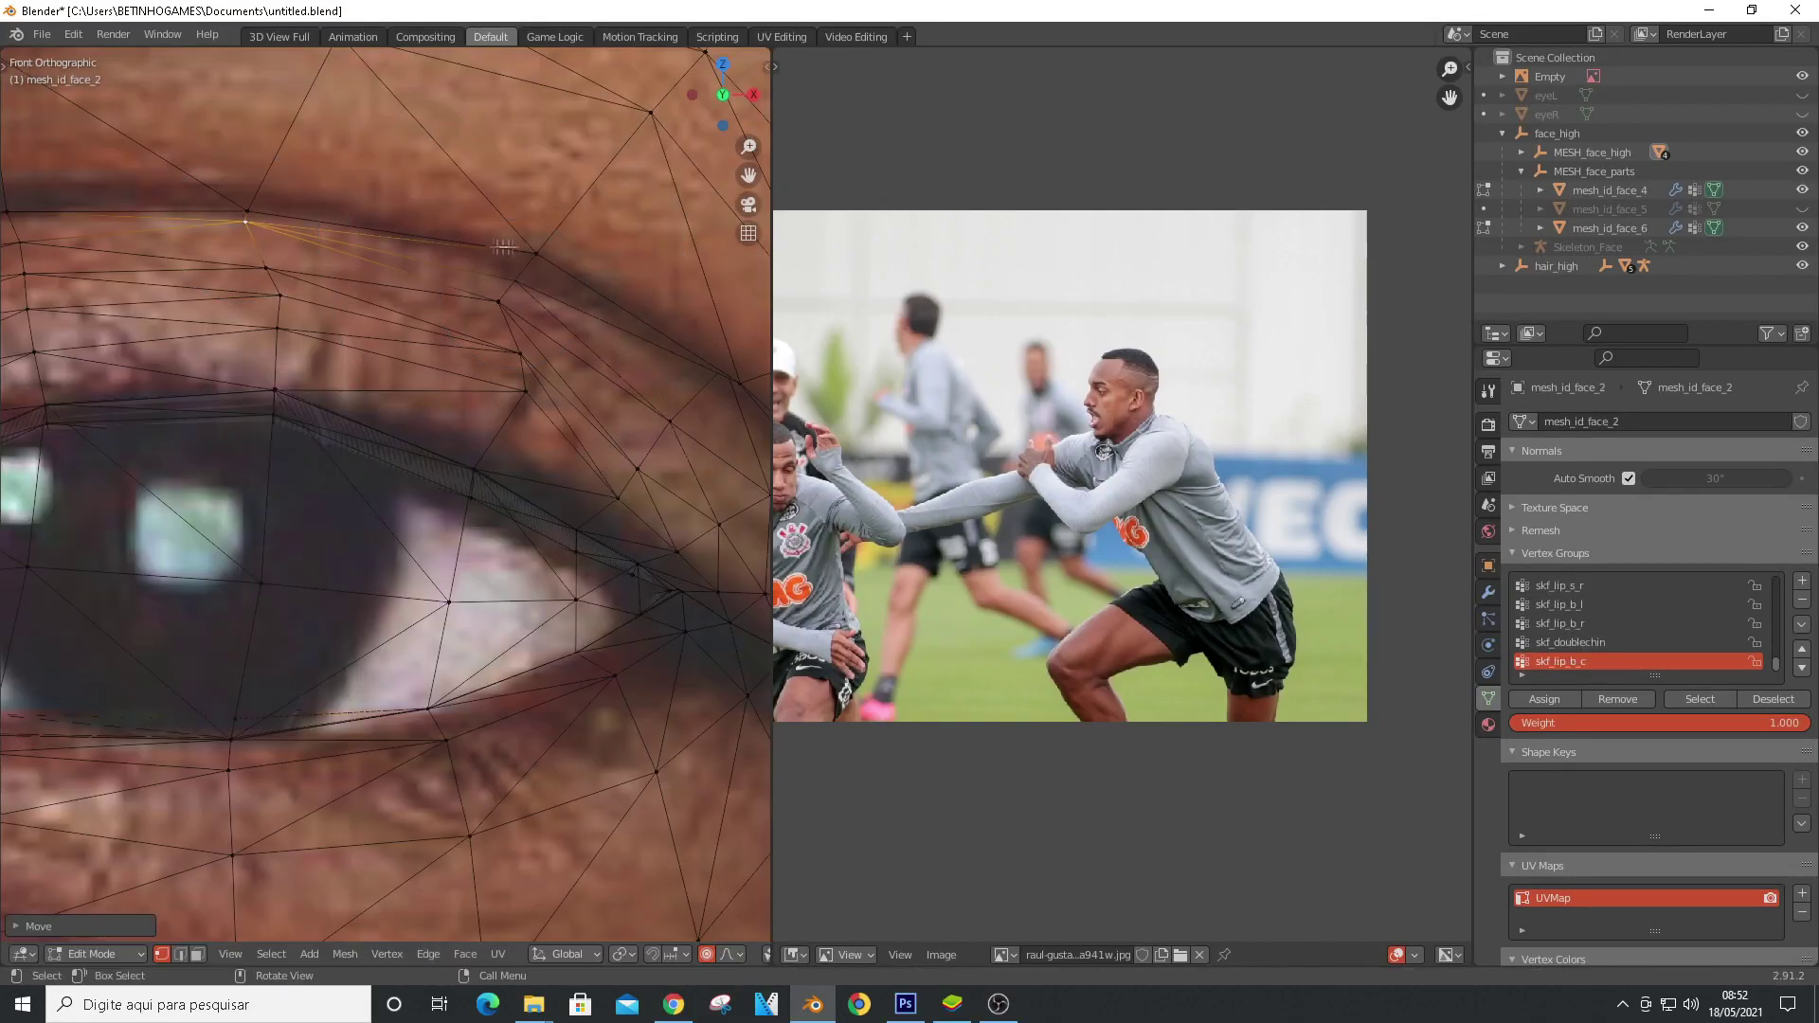
pyautogui.scroll(-5, 609, 342)
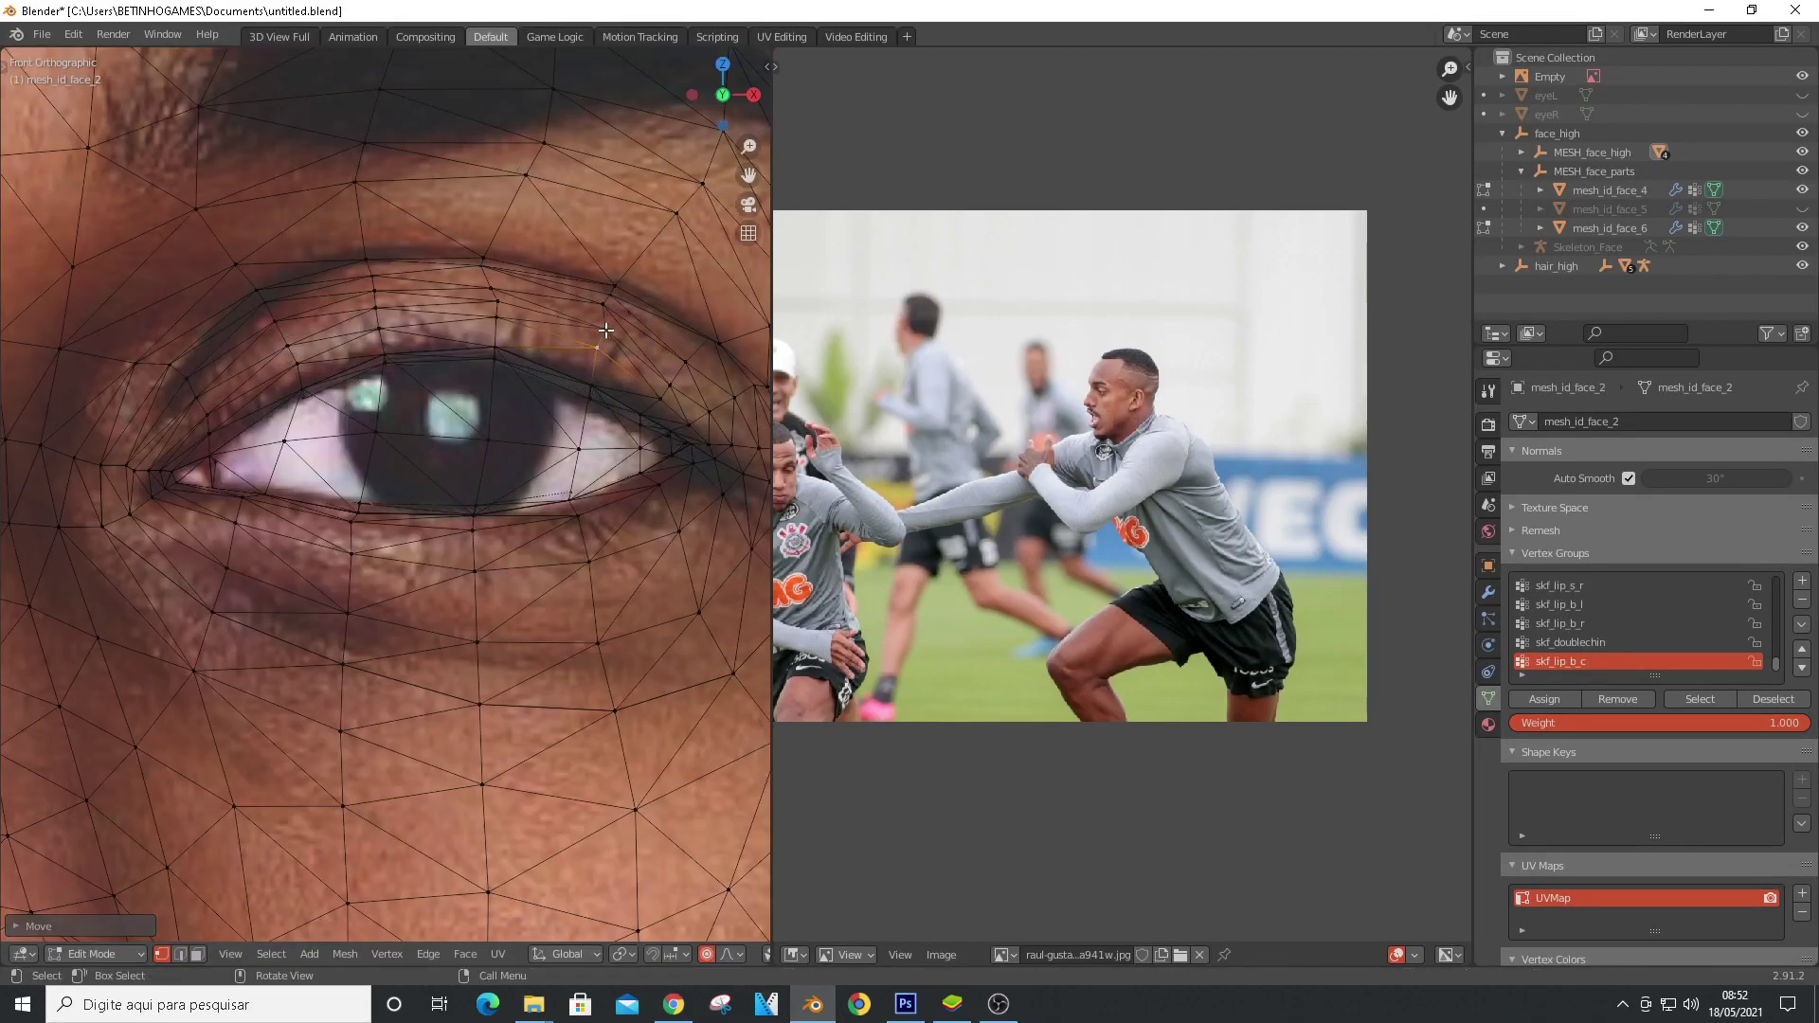
pyautogui.press('g')
pyautogui.click(597, 329)
pyautogui.scroll(-5, 587, 339)
# Fit the outer part of the left eye's upper lash line to the reference portrait
pyautogui.scroll(8, 577, 360)
pyautogui.click(580, 315)
pyautogui.scroll(-4, 636, 350)
pyautogui.scroll(4, 663, 365)
pyautogui.click(648, 347)
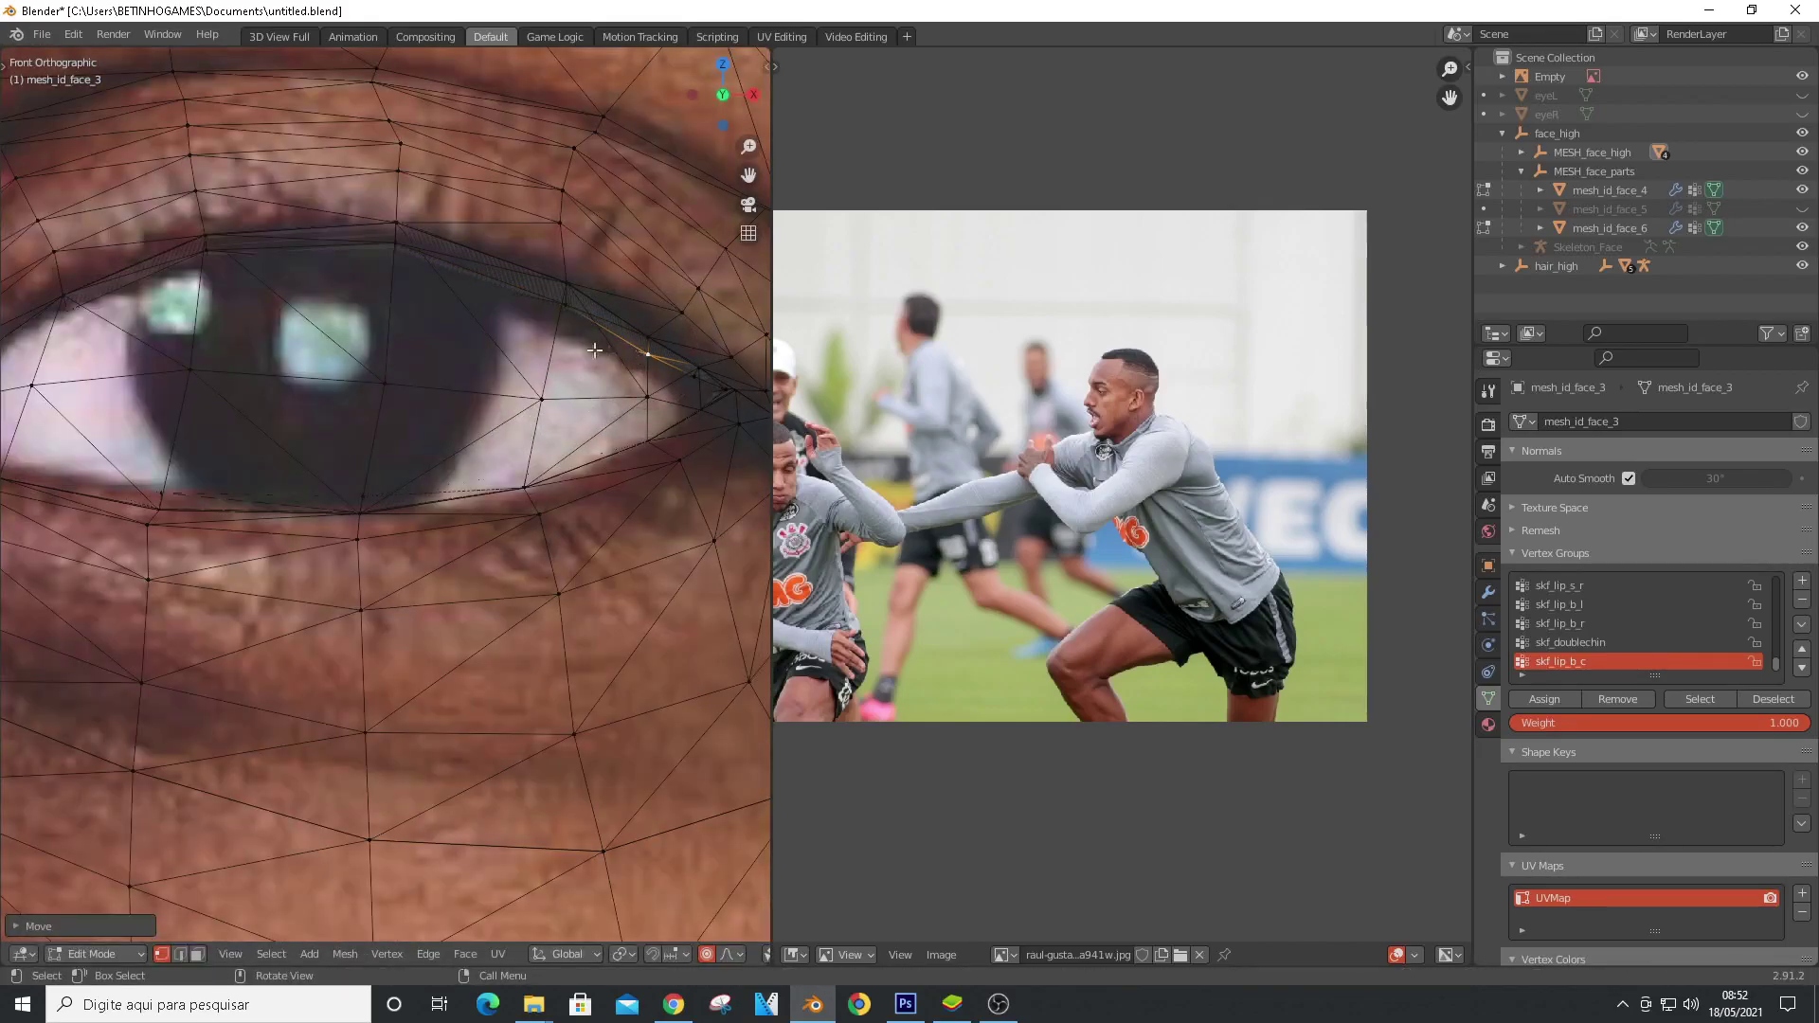
pyautogui.scroll(-9, 578, 356)
pyautogui.scroll(9, 152, 362)
# Move the outer part of the right eye's upper lash line slightly up to match the reference portrait
pyautogui.click(133, 352)
pyautogui.press('g')
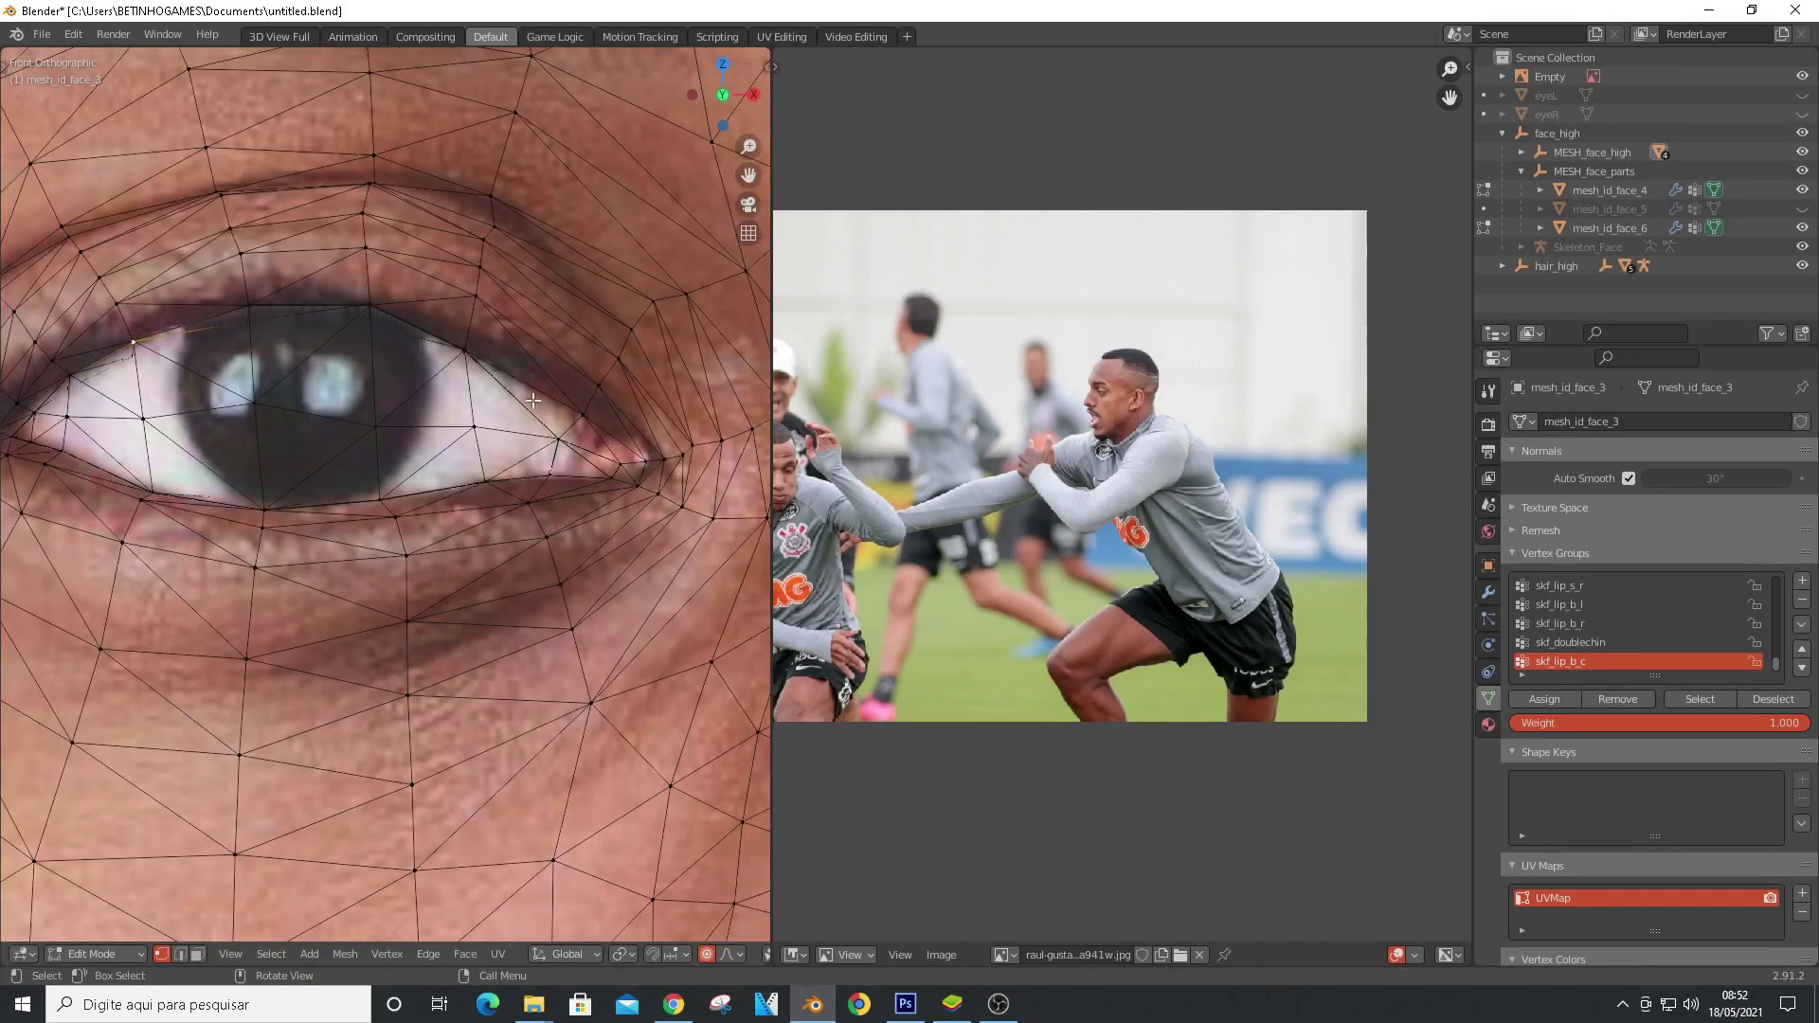
pyautogui.scroll(-5, 531, 402)
pyautogui.scroll(5, 82, 466)
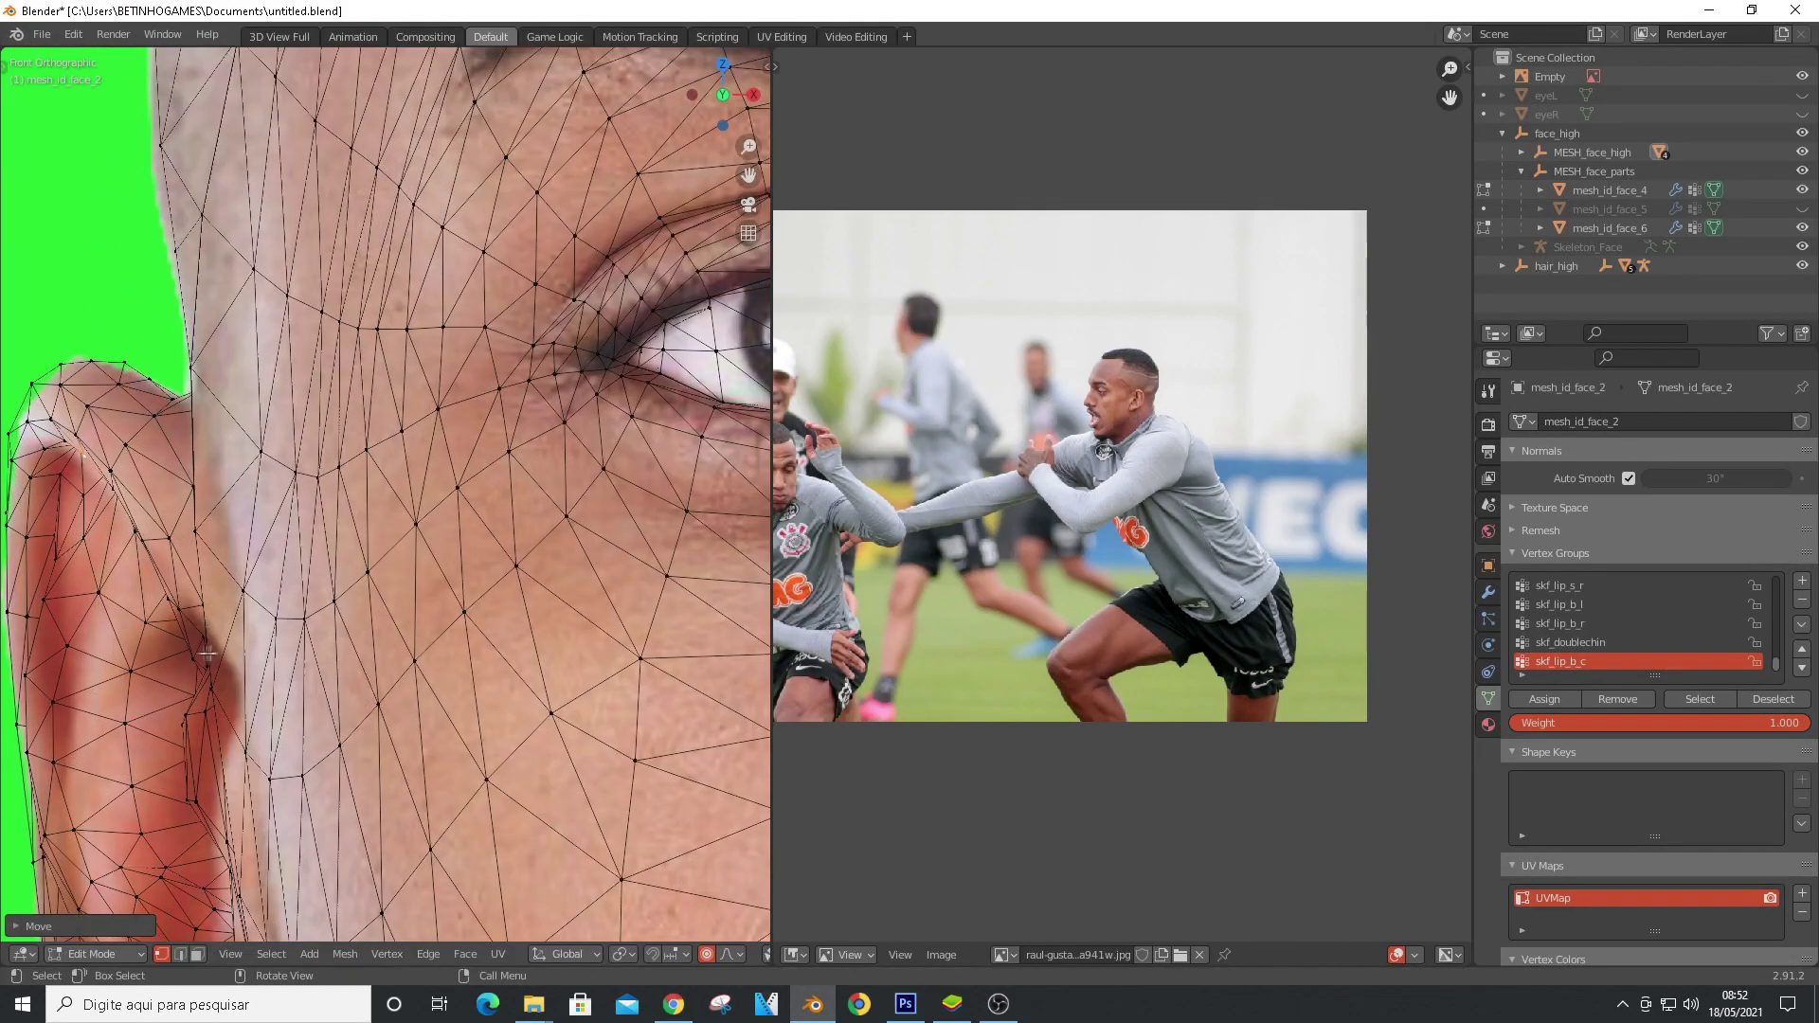
# Fit the mesh where the right ear meets the face to the portrait and make one small downward correction
pyautogui.click(237, 692)
pyautogui.scroll(-5, 515, 434)
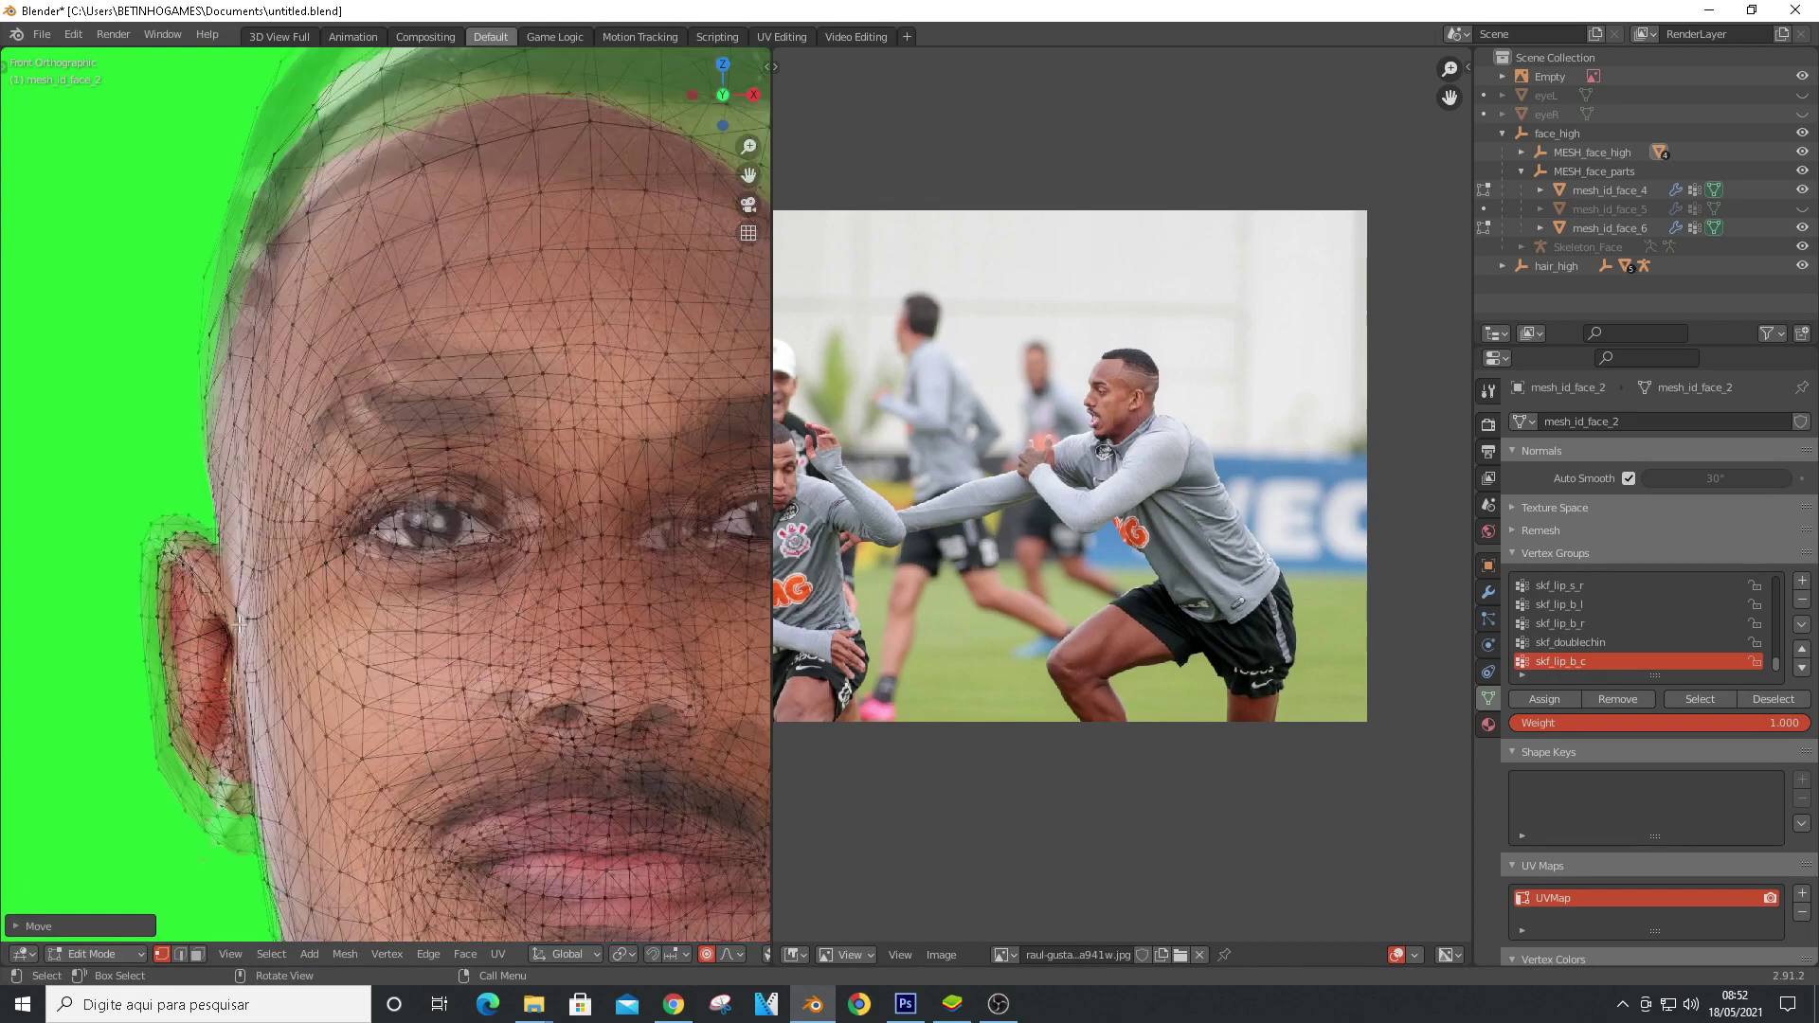
pyautogui.scroll(4, 576, 485)
pyautogui.click(551, 492)
pyautogui.press('g')
pyautogui.click(550, 498)
pyautogui.scroll(-6, 473, 360)
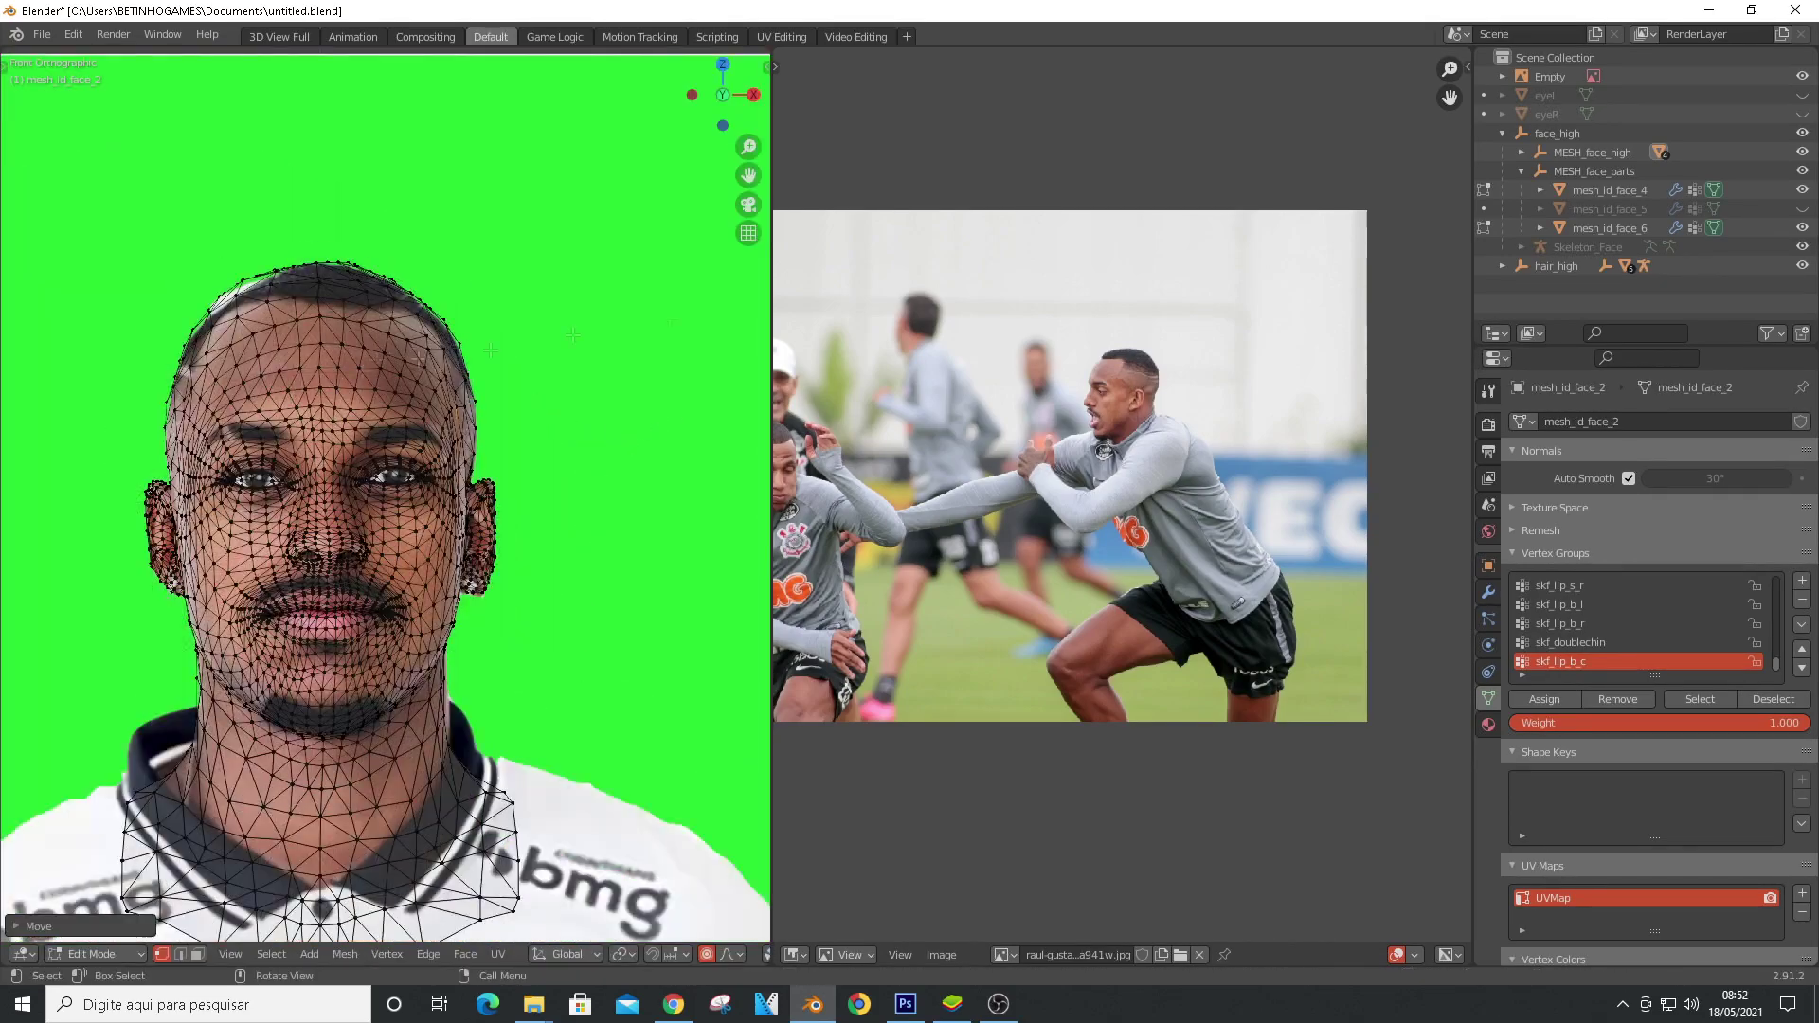
# Hide the reference portrait and adjust the hair near the right temple and the front hairline on the left side
pyautogui.click(1801, 76)
pyautogui.scroll(3, 478, 406)
pyautogui.click(153, 254)
pyautogui.click(154, 251)
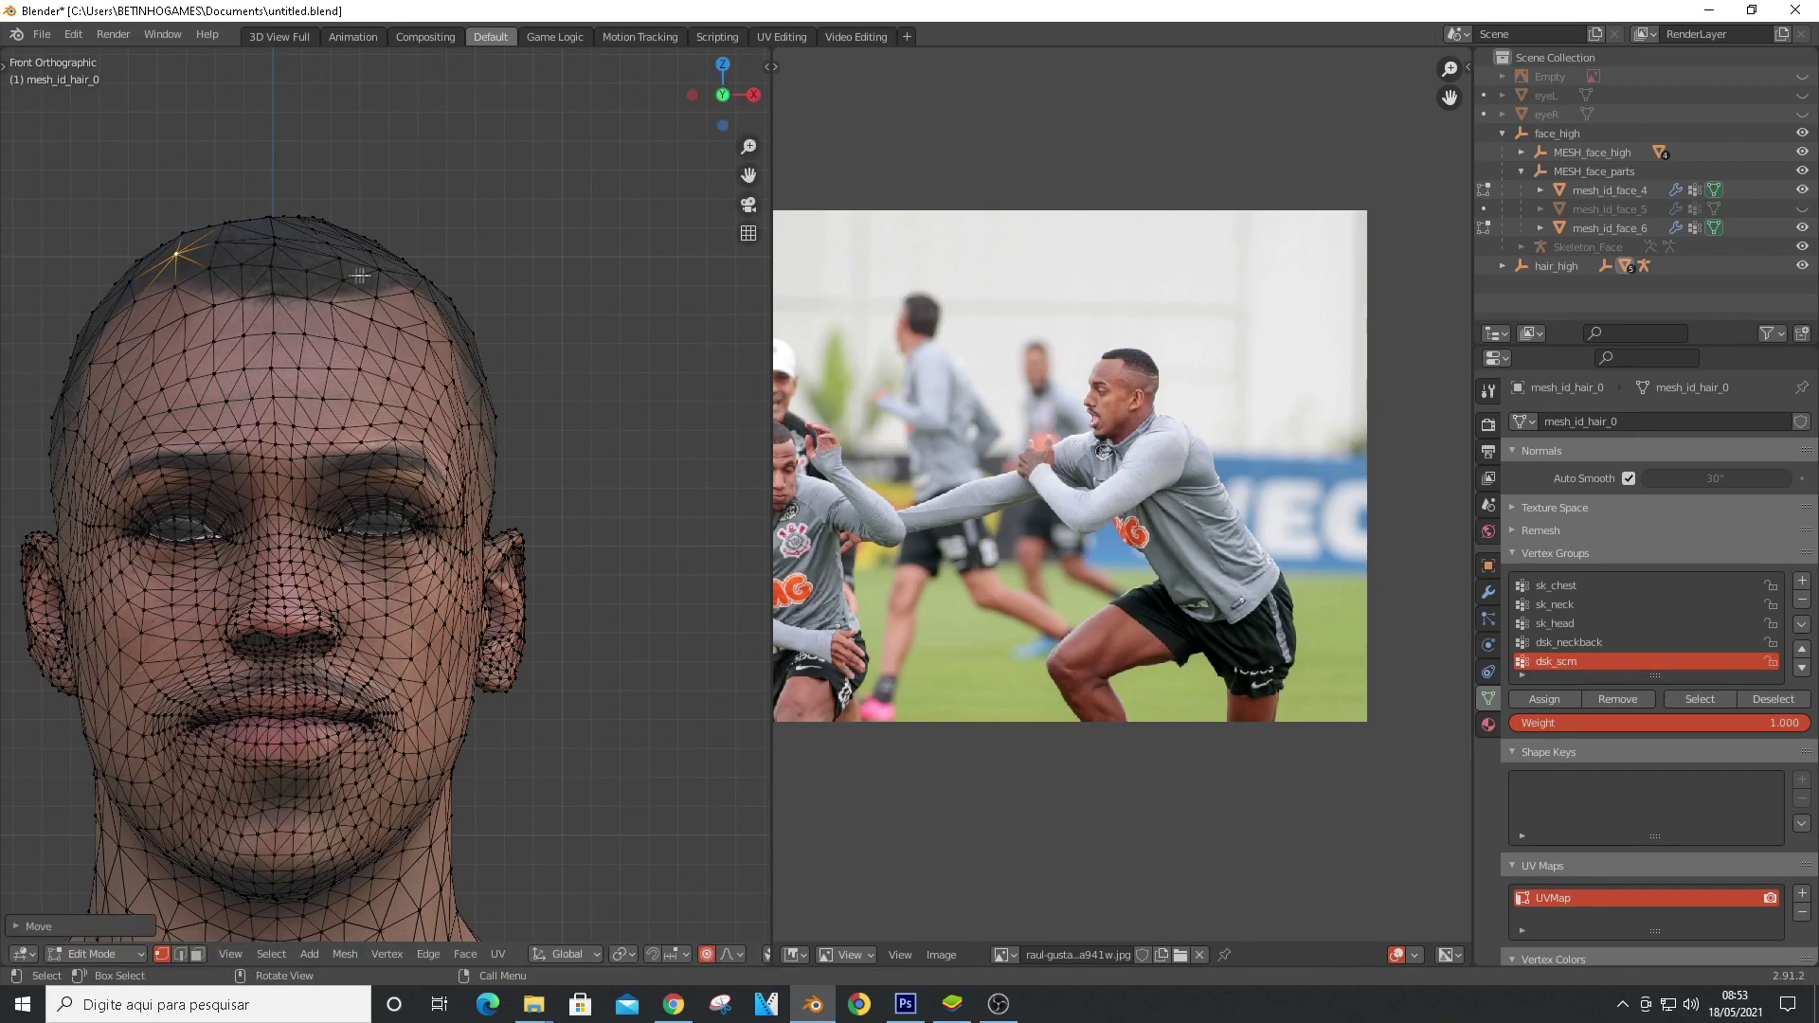
pyautogui.scroll(5, 397, 283)
pyautogui.scroll(-5, 397, 283)
pyautogui.press('g')
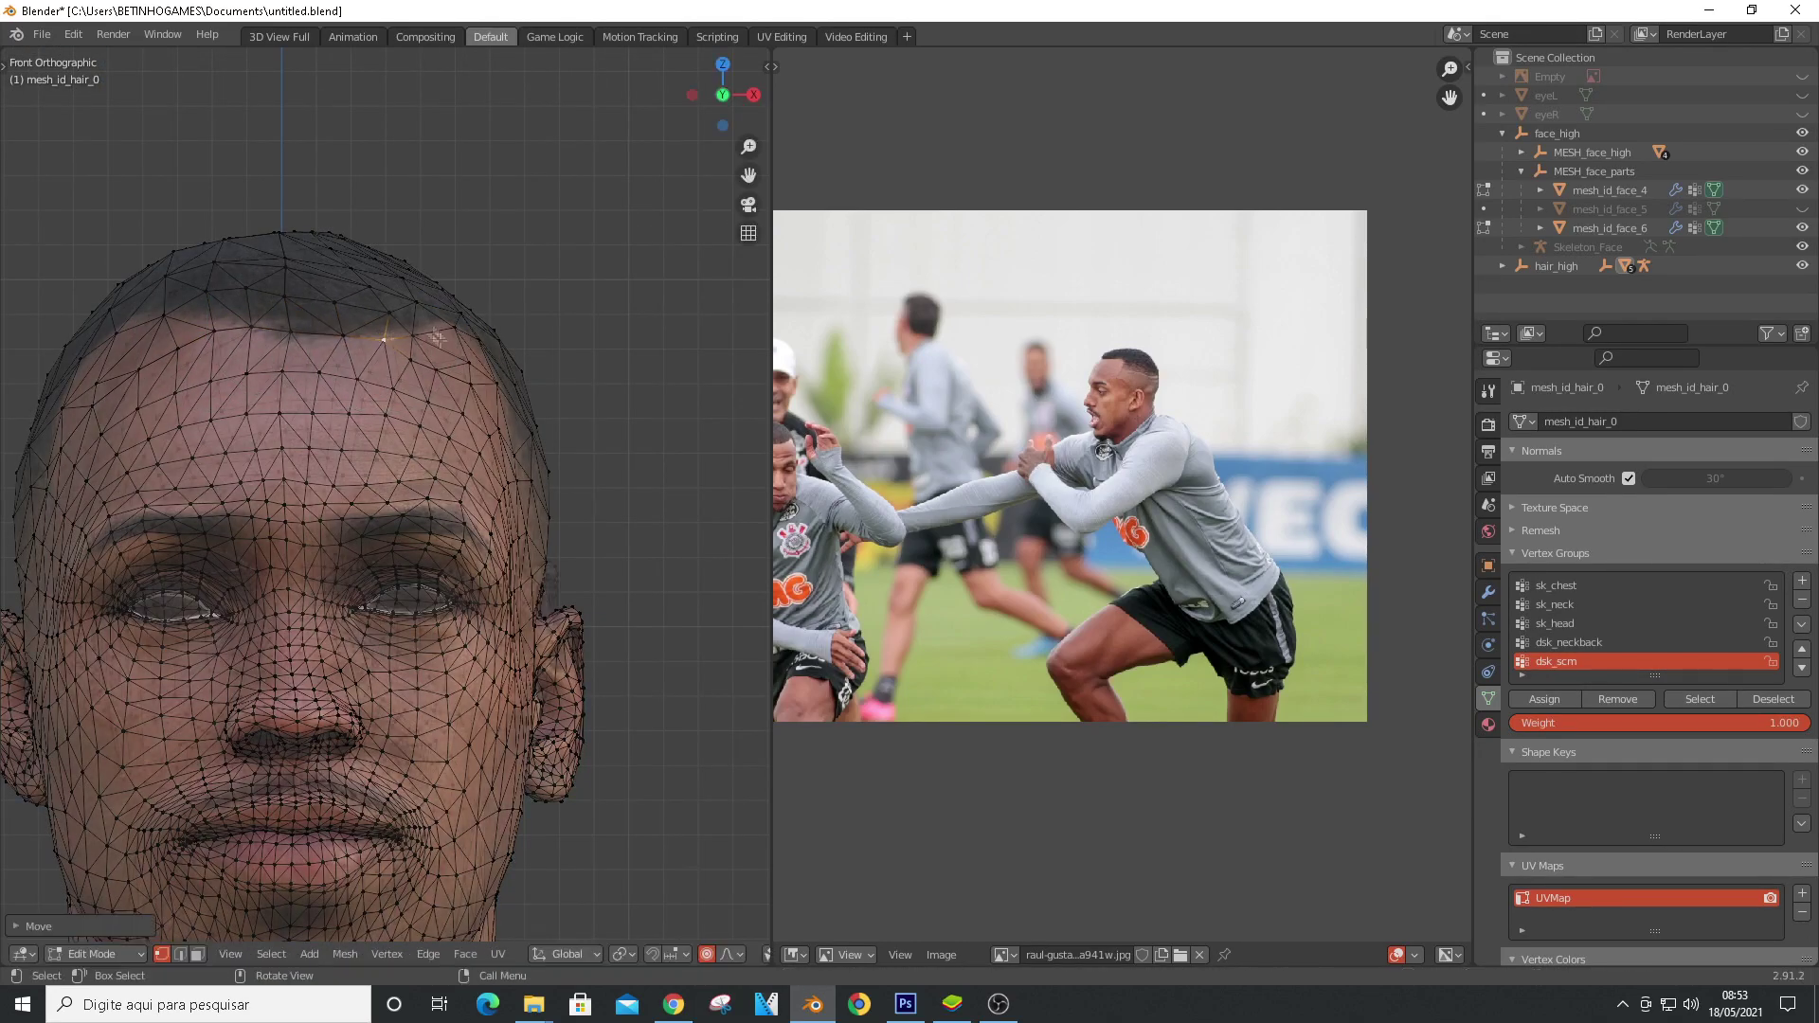
# Adjust the forehead surface just above the character's left brow
pyautogui.hotkey('alt', 'q')
pyautogui.scroll(4, 161, 568)
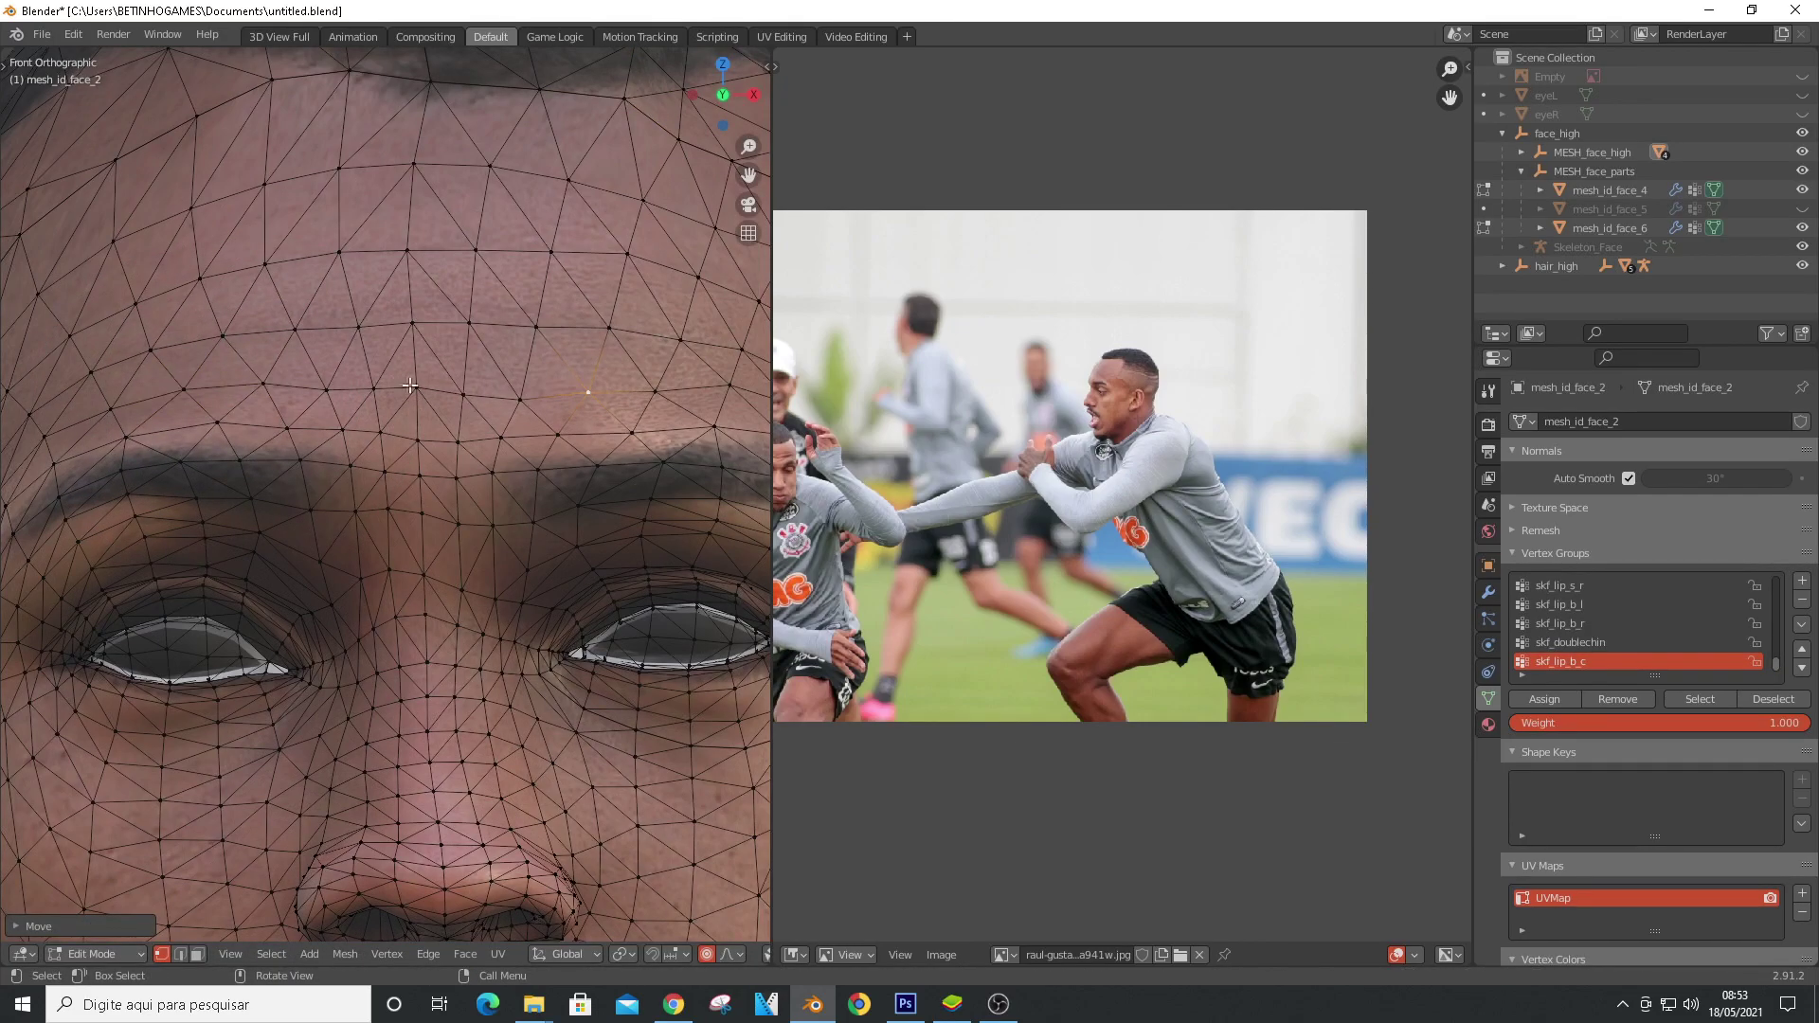
pyautogui.scroll(-2, 479, 395)
pyautogui.scroll(4, 649, 402)
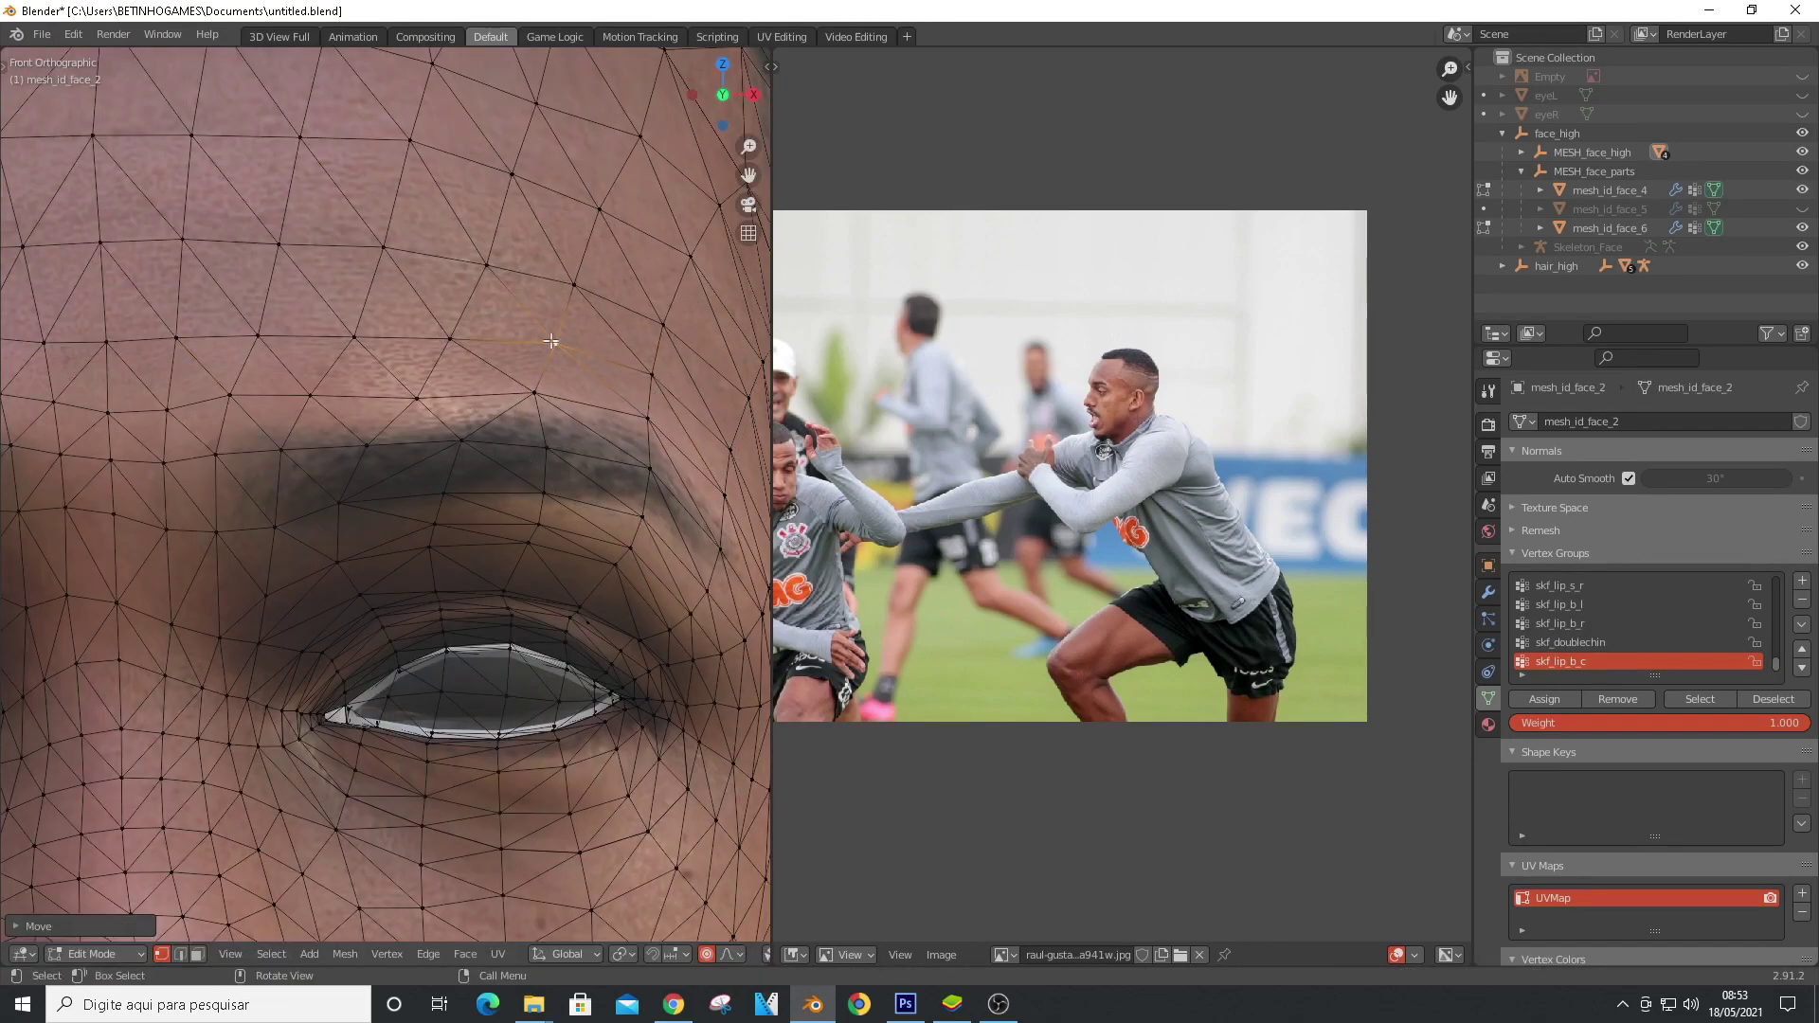
# Move the temple area beside the left eye's outer corner and above the brow's outer end slightly outward
pyautogui.keyDown('shift'); pyautogui.moveTo(551, 341); pyautogui.dragTo(446, 248, button='middle'); pyautogui.keyUp('shift')
pyautogui.click(701, 562)
pyautogui.press('g')
pyautogui.click(729, 546)
pyautogui.click(689, 575)
pyautogui.press('g')
pyautogui.click(698, 571)
pyautogui.click(666, 254)
pyautogui.press('g')
pyautogui.click(672, 256)
pyautogui.scroll(-3, 649, 267)
pyautogui.scroll(-3, 654, 443)
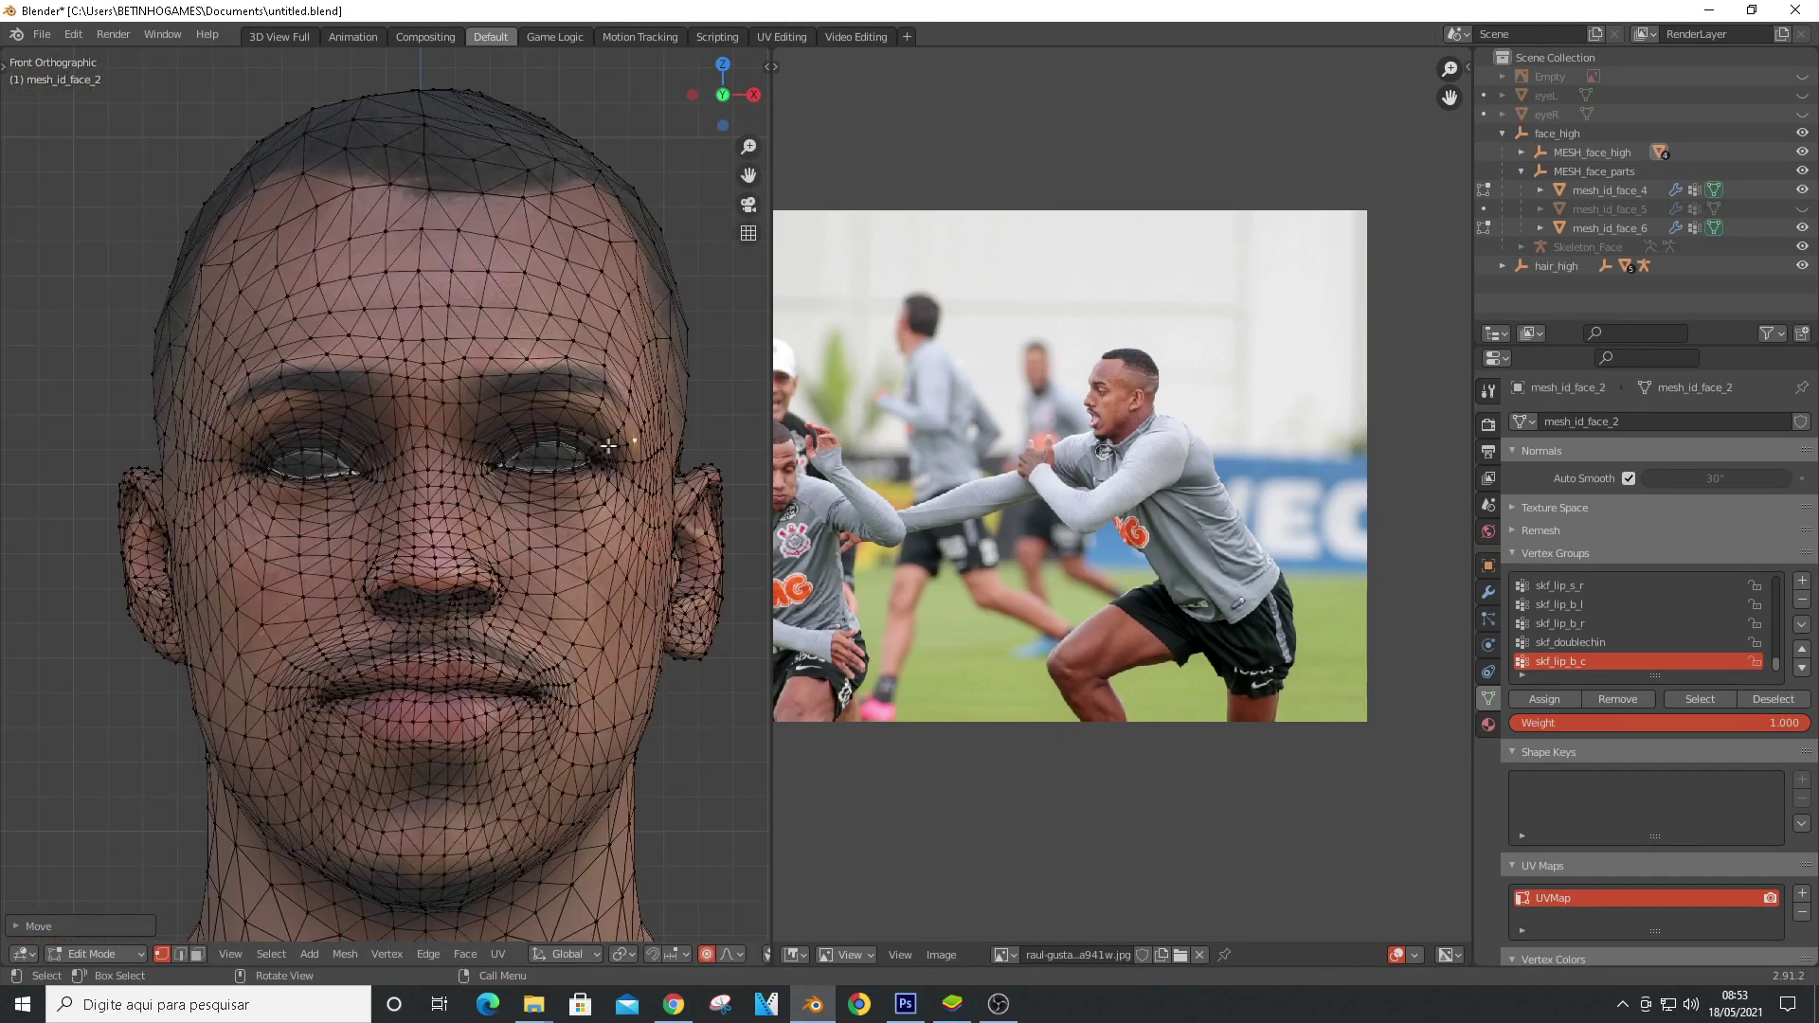
# Adjust the skin between the nose and upper lip on the character's right side
pyautogui.keyDown('shift'); pyautogui.moveTo(611, 446); pyautogui.dragTo(548, 360, button='middle'); pyautogui.keyUp('shift')
pyautogui.scroll(2, 492, 477)
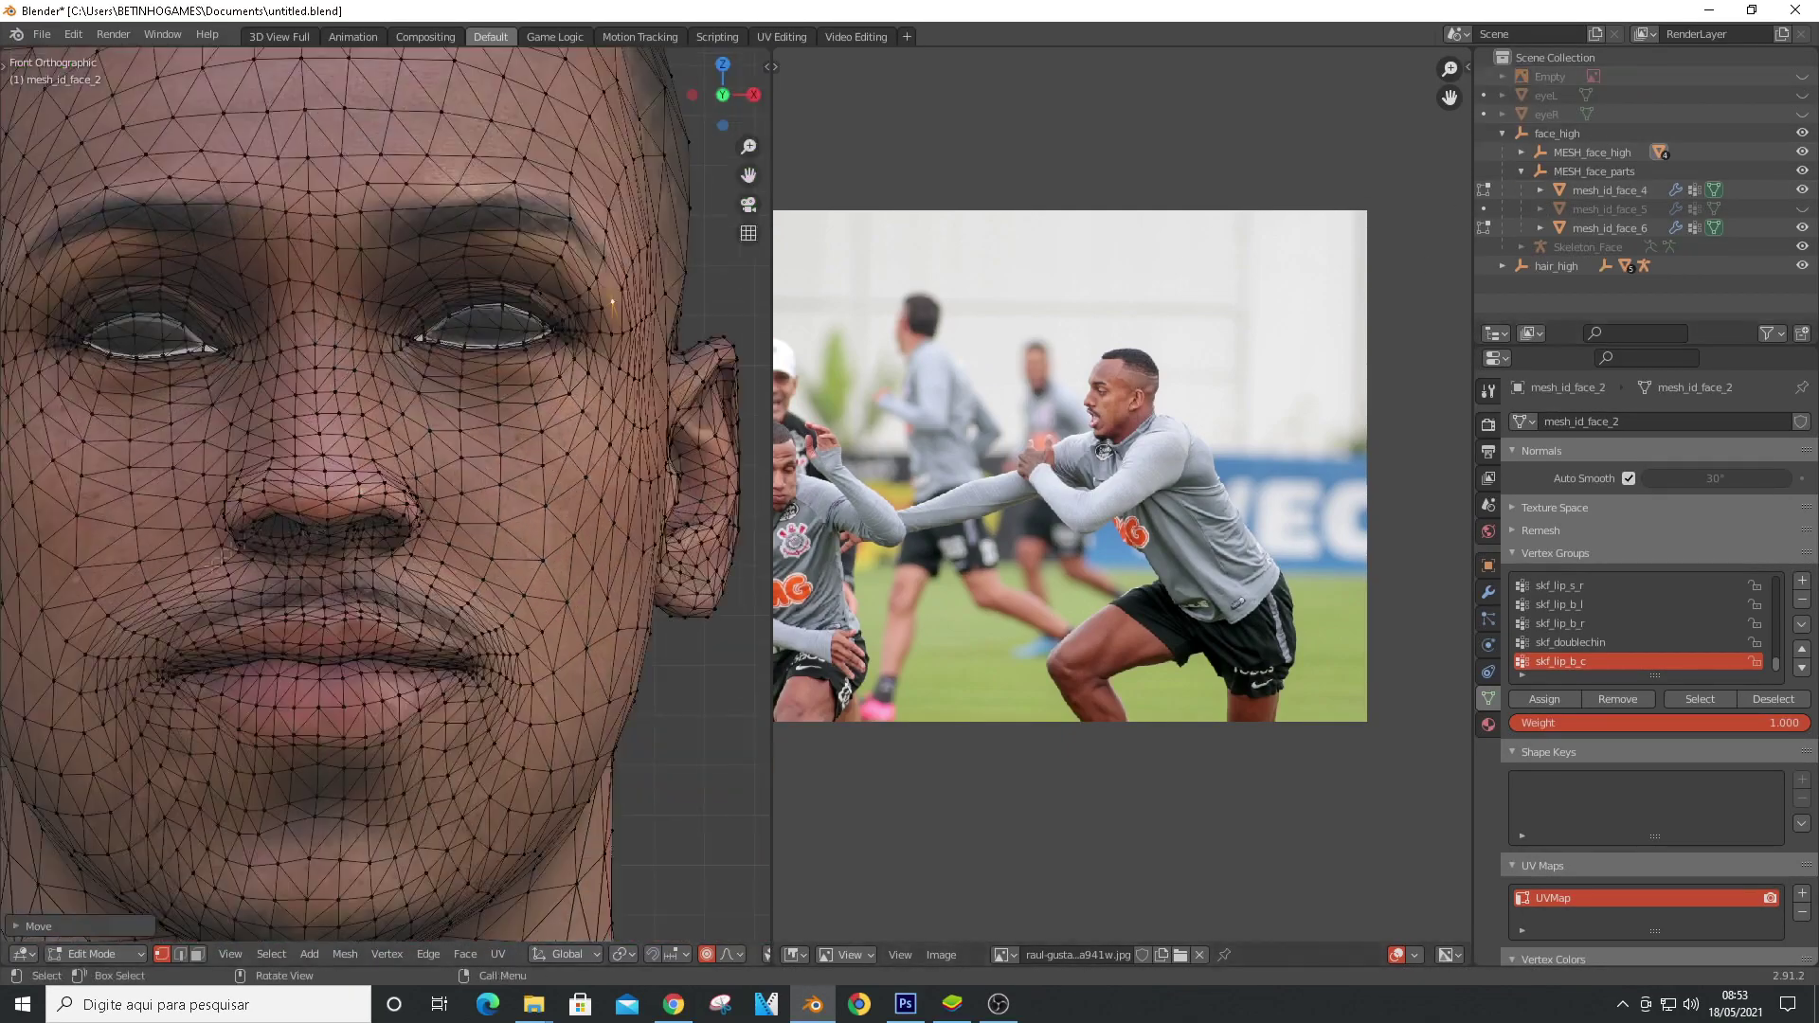
pyautogui.scroll(1, 227, 579)
pyautogui.click(233, 589)
pyautogui.press('g')
pyautogui.click(225, 590)
pyautogui.scroll(4, 222, 592)
pyautogui.press('g')
pyautogui.click(226, 593)
pyautogui.click(312, 606)
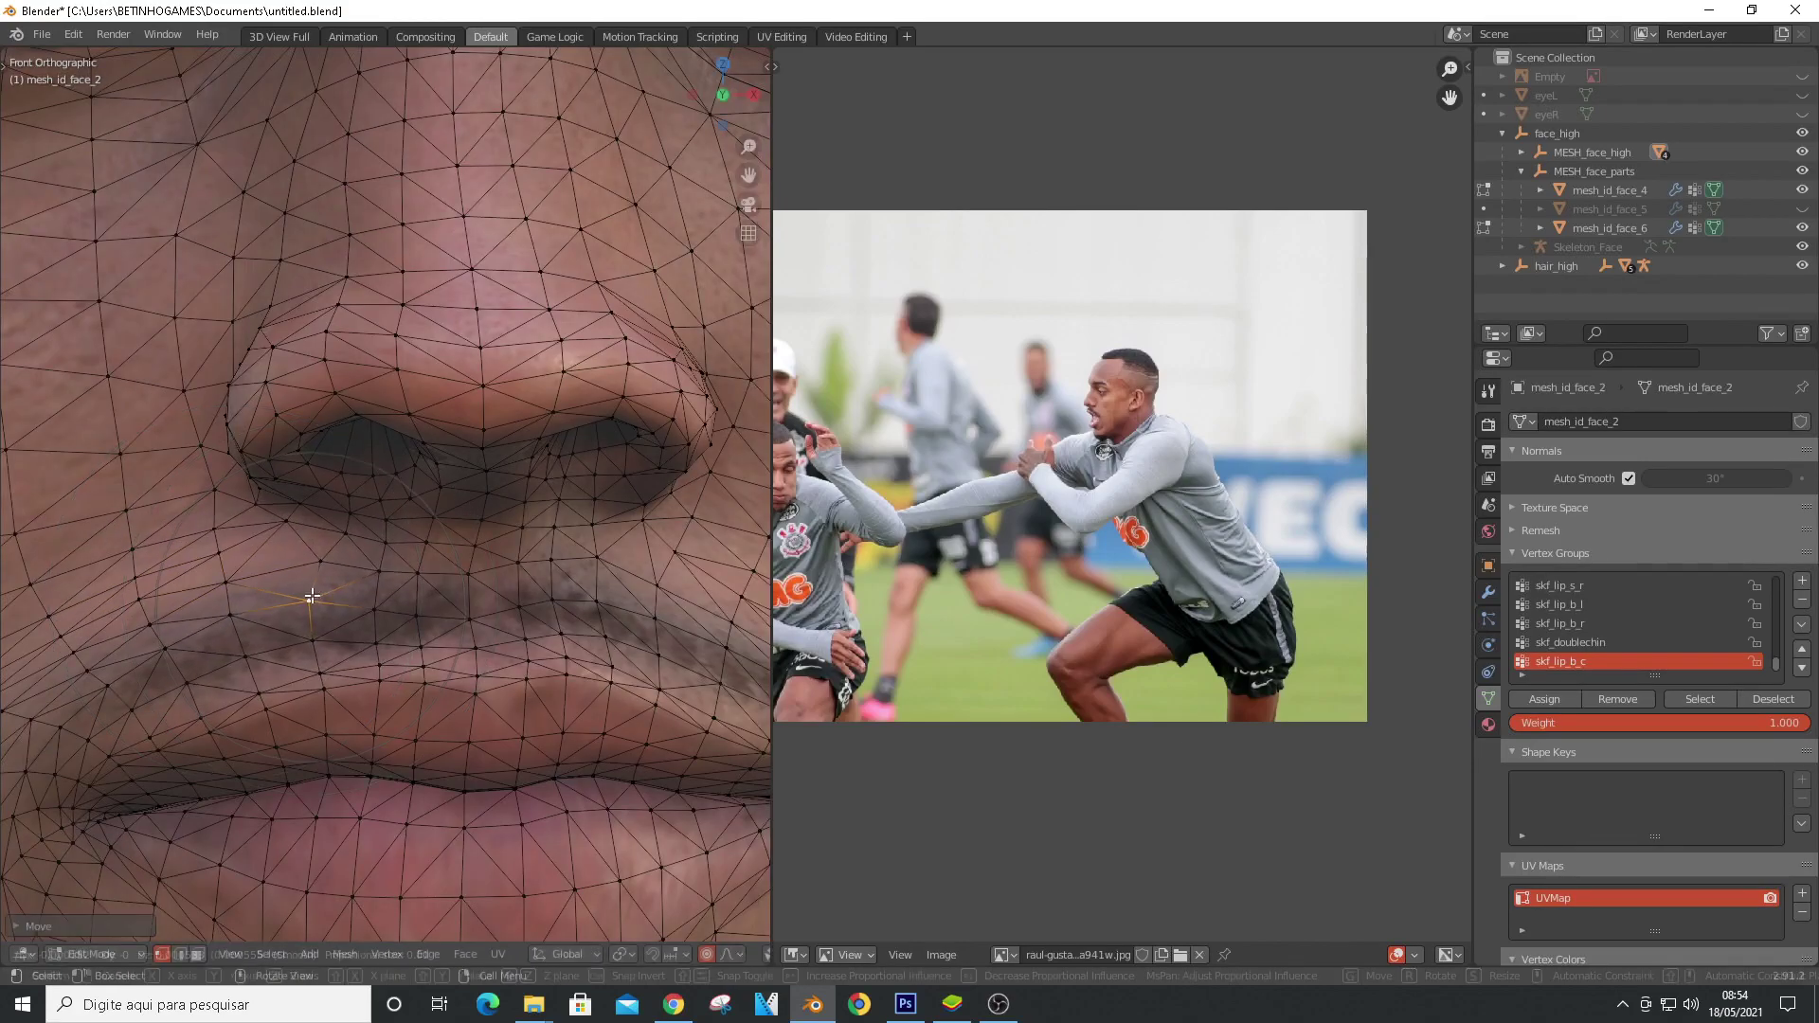
# Adjust the skin above the upper lip on the character's left side to balance the right side
pyautogui.scroll(-1, 273, 585)
pyautogui.click(656, 619)
pyautogui.press('g')
pyautogui.click(658, 613)
pyautogui.click(678, 684)
pyautogui.press('g')
pyautogui.click(678, 686)
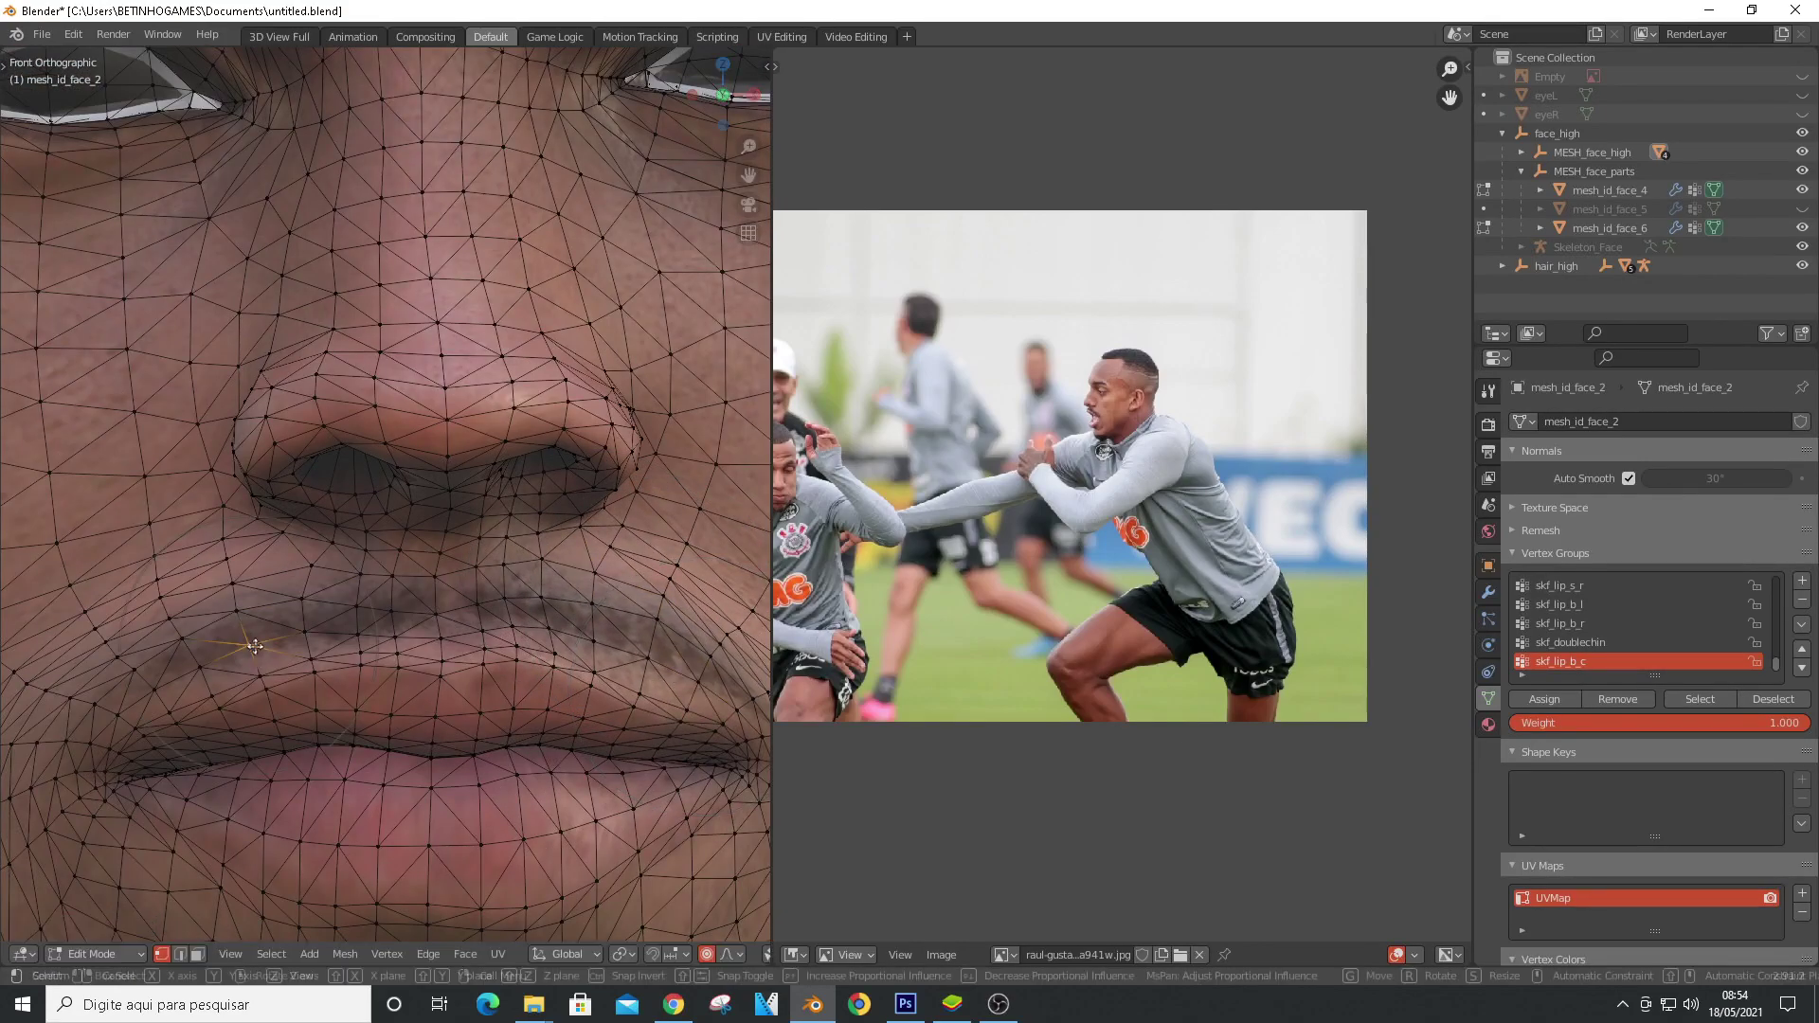
# Return to object mode and set the reference portrait's transparency value to 1.000
pyautogui.scroll(-7, 608, 512)
pyautogui.press('Tab')
pyautogui.scroll(-2, 521, 369)
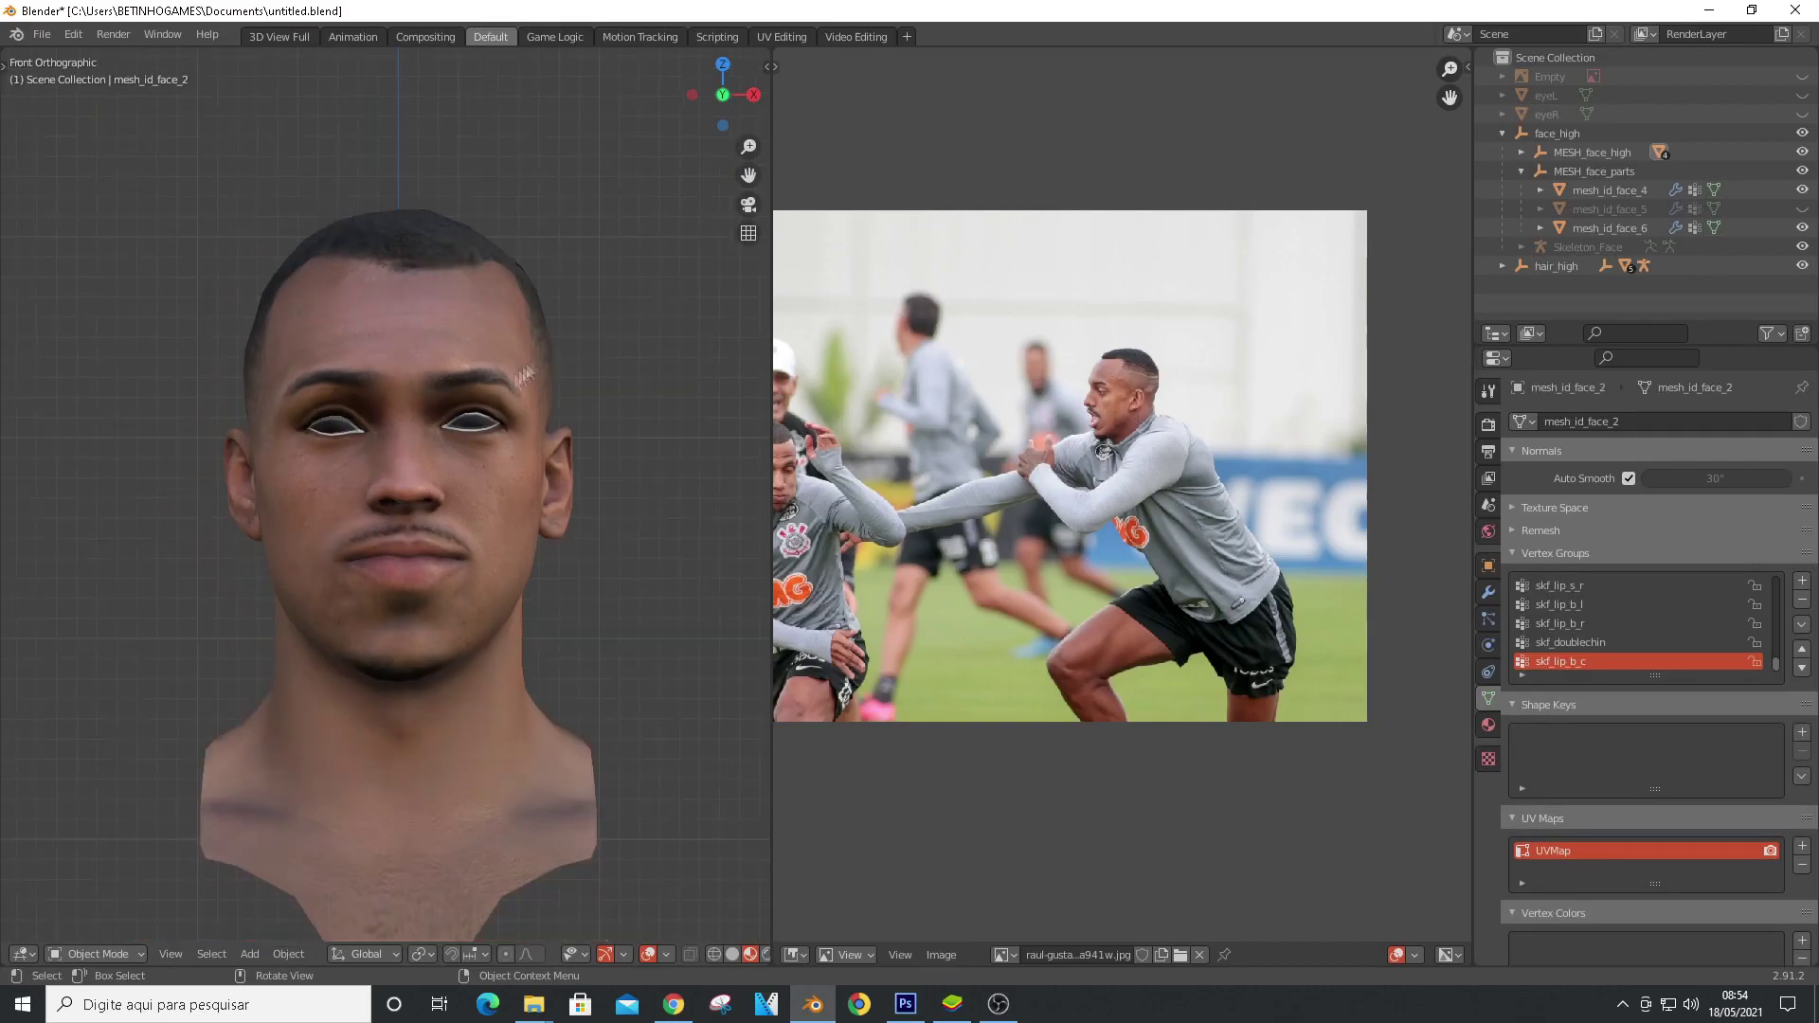
pyautogui.click(1554, 77)
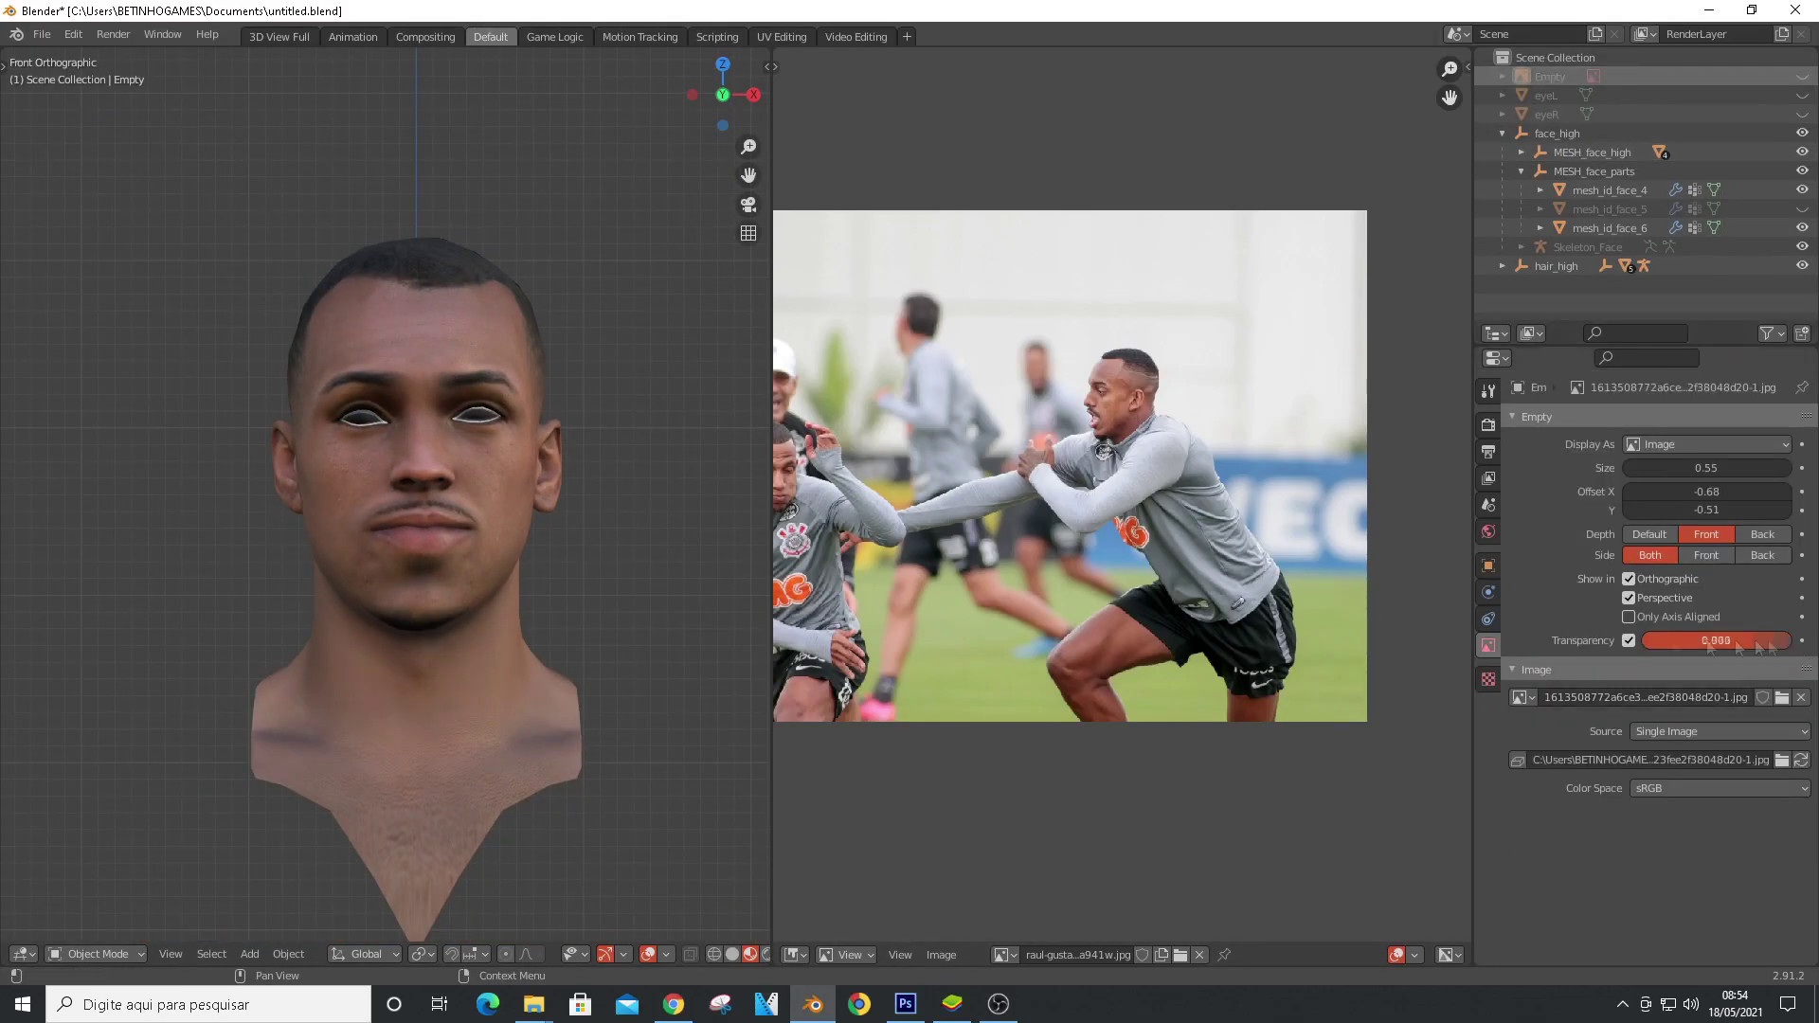
# Move the forehead profile backward in the three-quarter view
pyautogui.scroll(3, 341, 431)
pyautogui.moveTo(218, 403); pyautogui.dragTo(362, 401, button='middle')
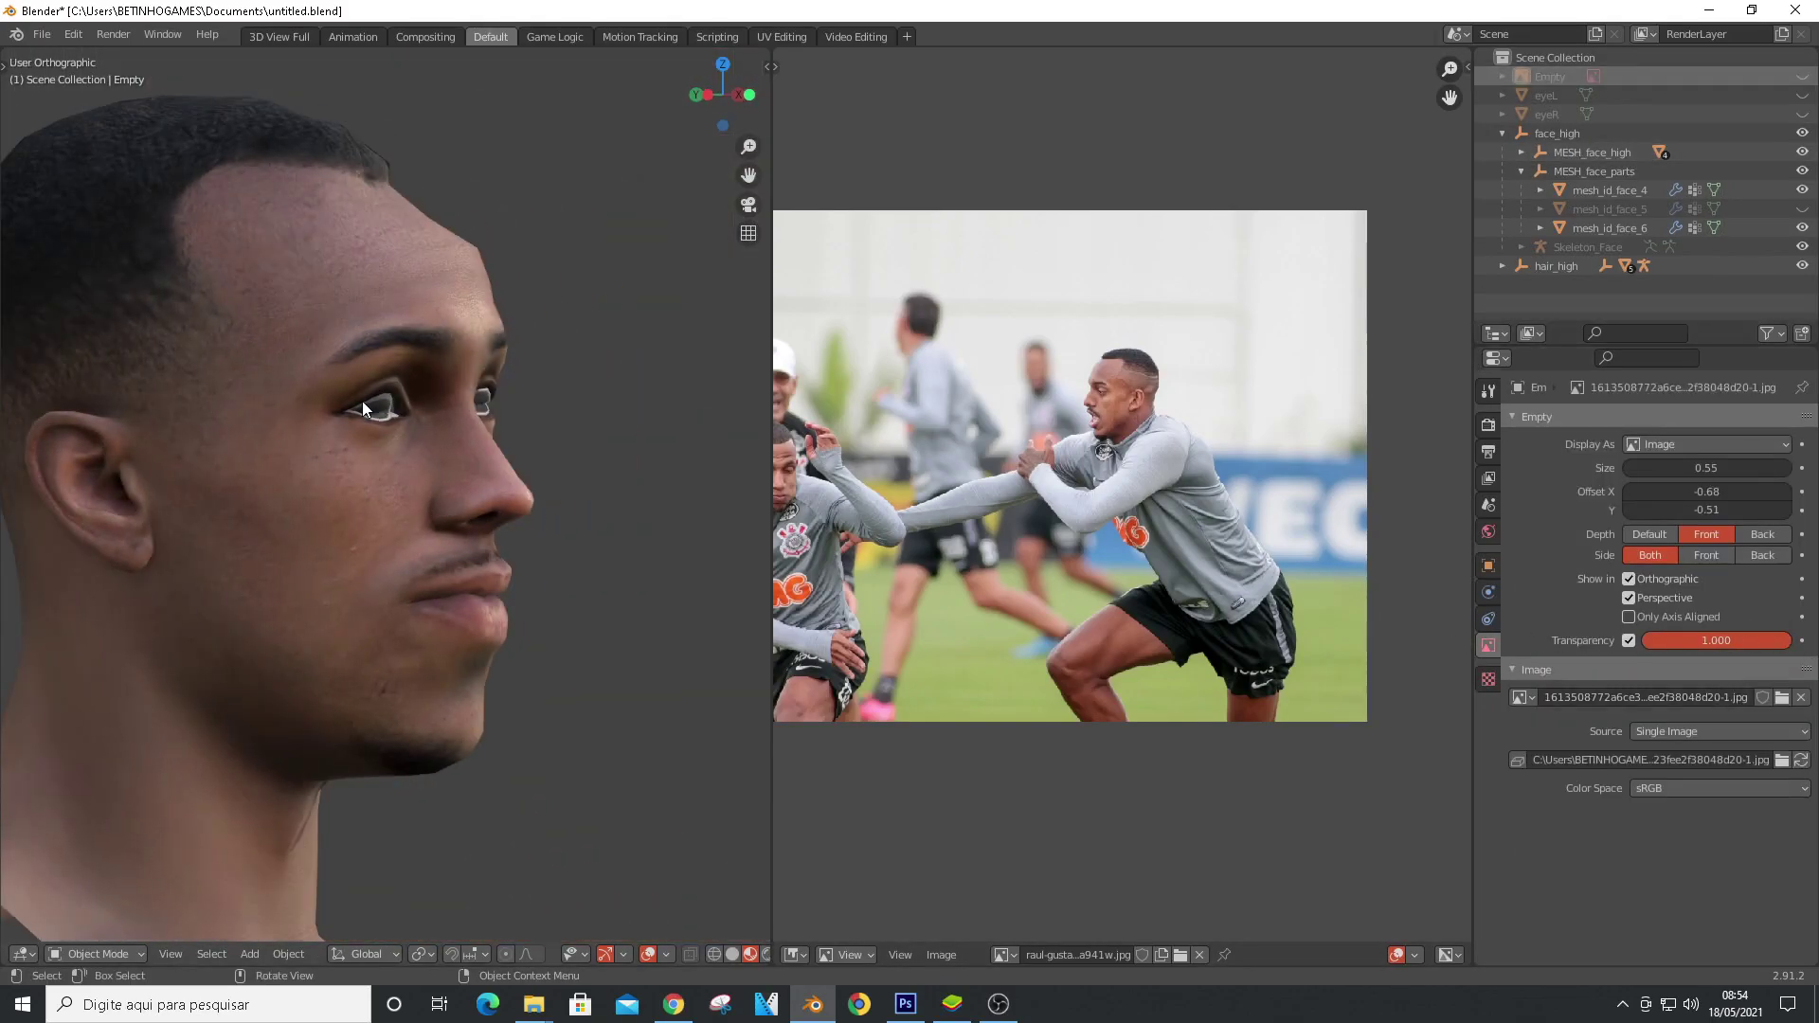
pyautogui.scroll(3, 464, 236)
pyautogui.click(508, 289)
pyautogui.press('a')
pyautogui.press('Tab')
pyautogui.press('a')
pyautogui.scroll(1, 512, 286)
pyautogui.click(514, 282)
pyautogui.press('g')
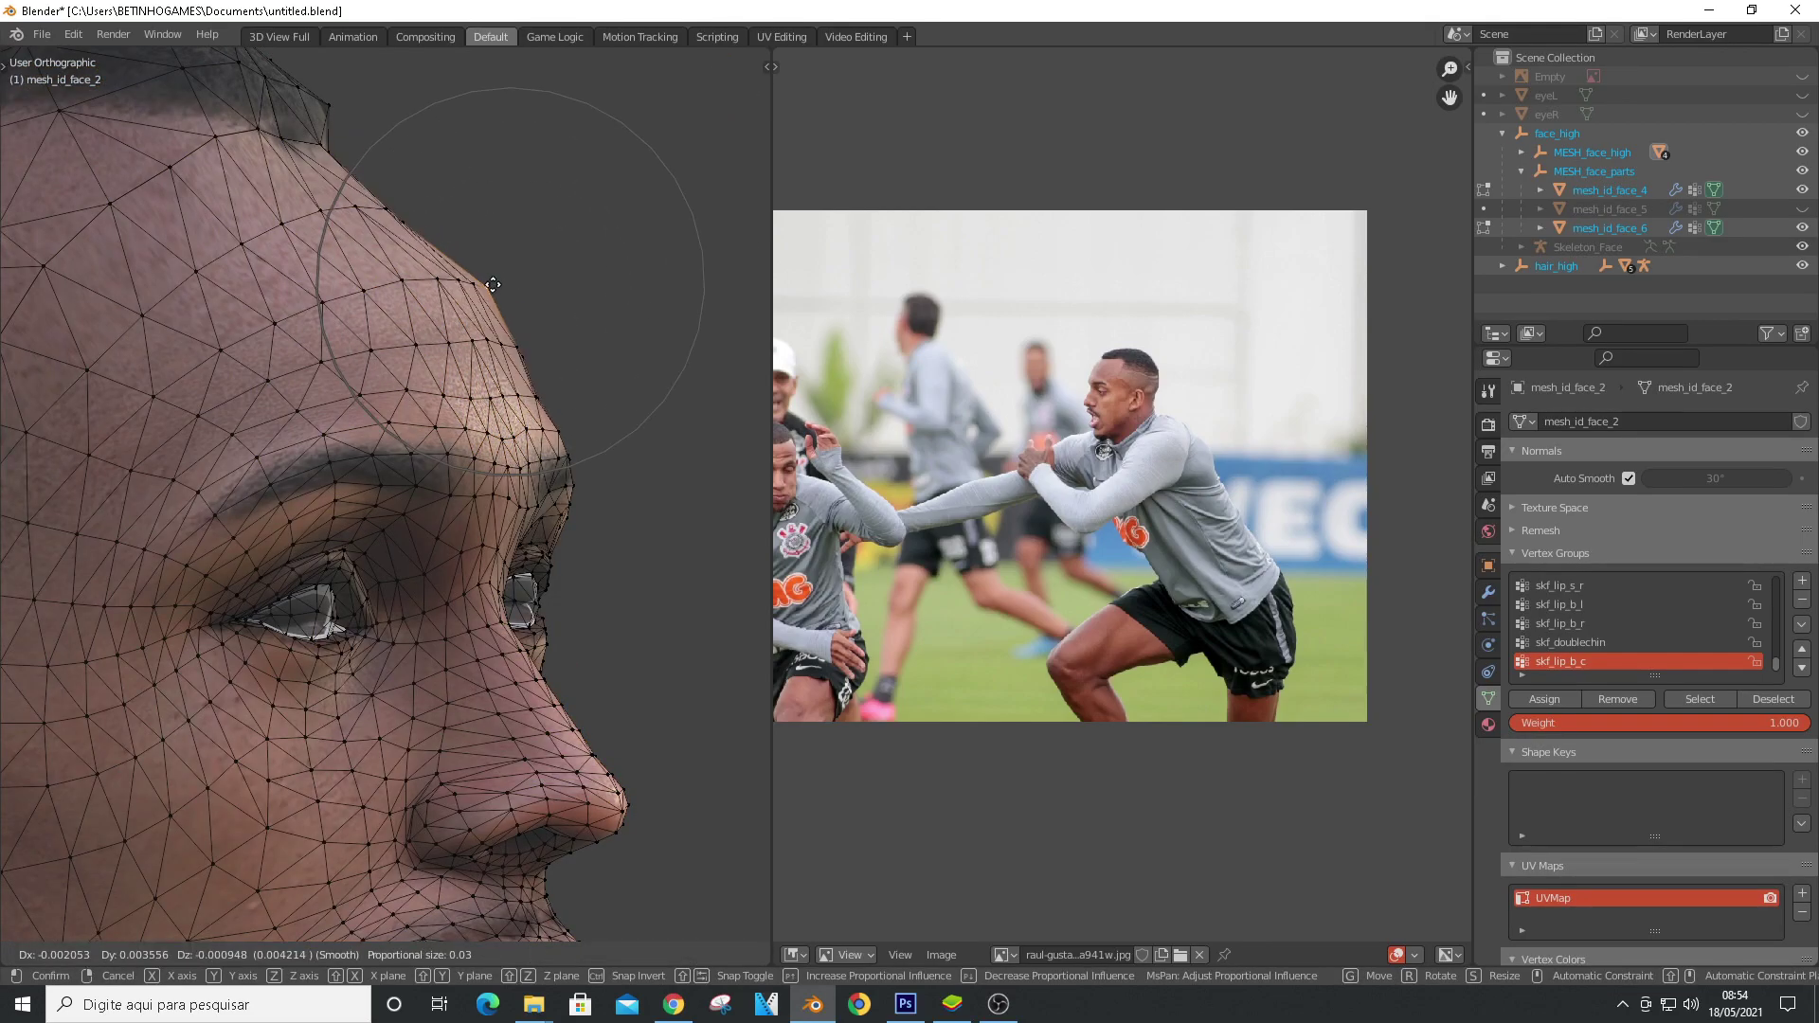
pyautogui.click(489, 286)
pyautogui.press('g')
pyautogui.click(487, 290)
# Move the hairline at the upper edge of the forehead backward in the three-quarter view
pyautogui.scroll(-5, 568, 302)
pyautogui.moveTo(588, 304); pyautogui.dragTo(502, 275, button='middle')
pyautogui.scroll(5, 512, 254)
pyautogui.scroll(3, 513, 251)
pyautogui.click(493, 123)
pyautogui.press('g')
pyautogui.click(445, 124)
# Smooth the forehead contour where the face and hair meshes meet in the three-quarter view
pyautogui.click(502, 193)
pyautogui.press('g')
pyautogui.click(664, 330)
pyautogui.press('g')
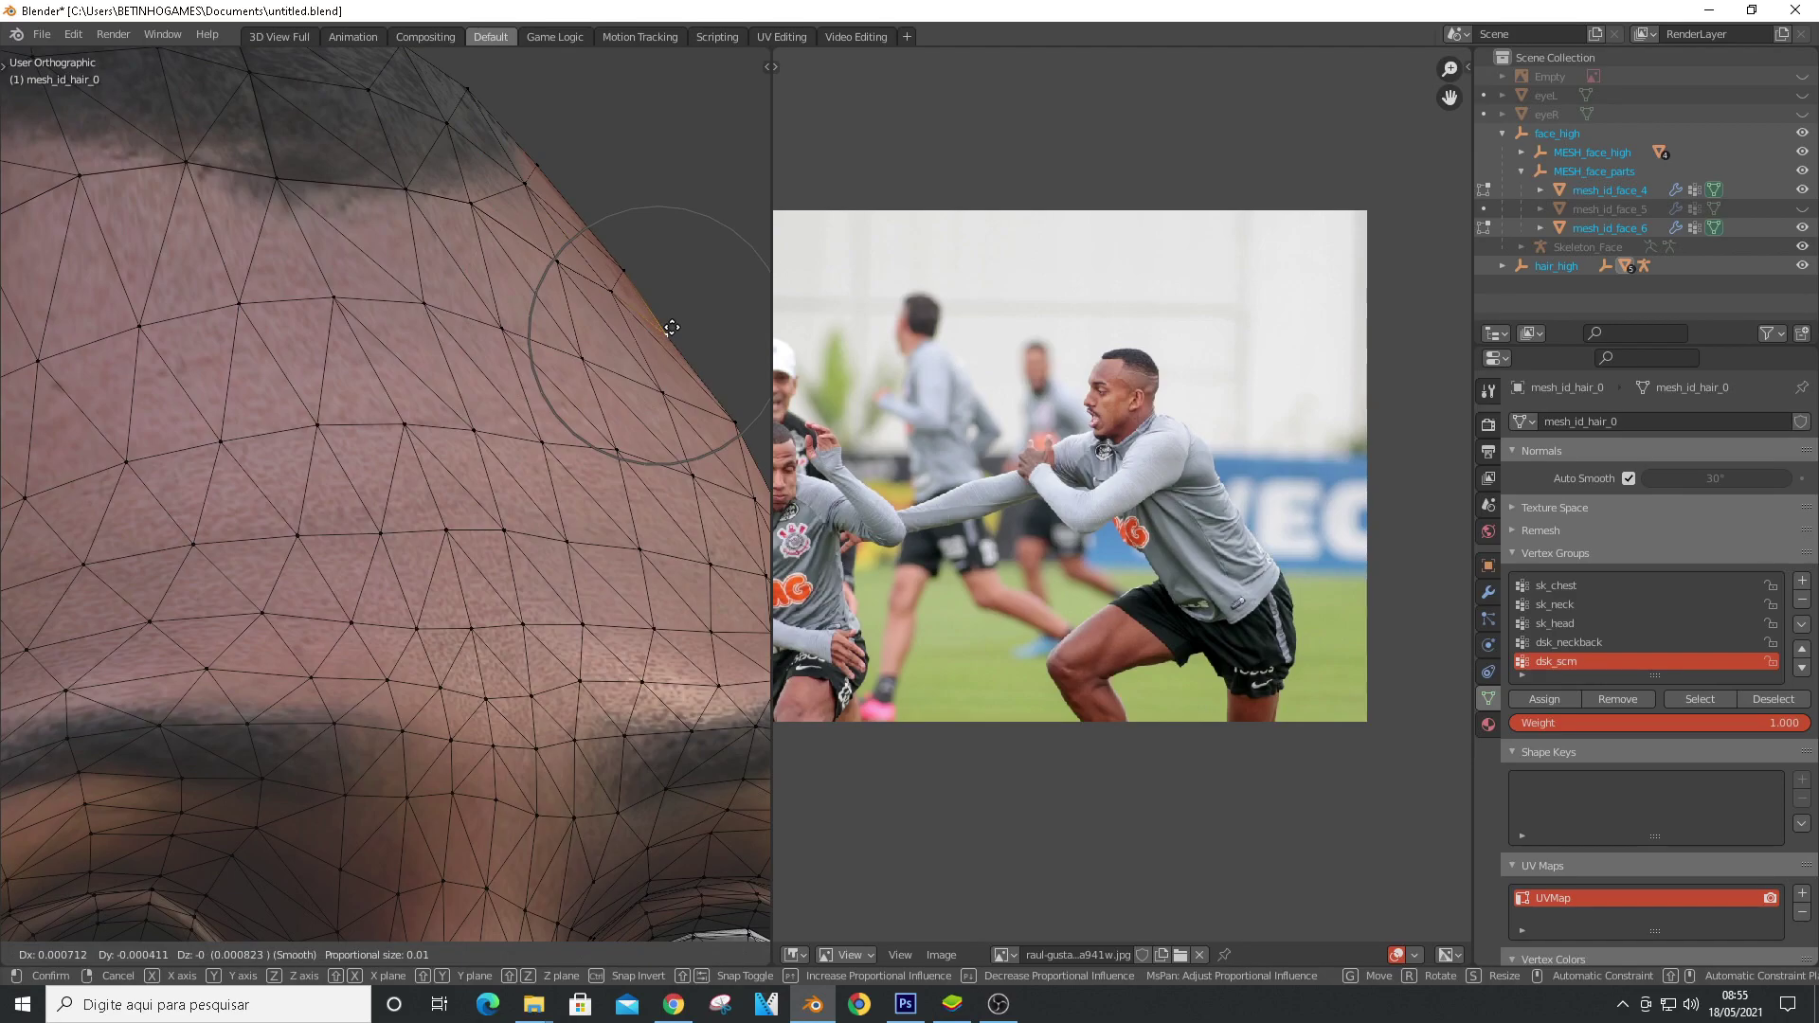
pyautogui.click(671, 328)
pyautogui.scroll(-3, 669, 328)
pyautogui.click(689, 391)
pyautogui.scroll(-4, 651, 275)
# Reposition the upper forehead contour from a more lateral angle
pyautogui.moveTo(631, 274); pyautogui.dragTo(458, 188, button='middle')
pyautogui.click(487, 224)
pyautogui.press('g')
pyautogui.click(530, 216)
pyautogui.scroll(-3, 534, 210)
pyautogui.scroll(4, 458, 188)
# Fine-tune the forehead profile just below the hairline in the side view
pyautogui.click(379, 108)
pyautogui.moveTo(378, 123); pyautogui.dragTo(531, 151, button='middle')
pyautogui.scroll(-4, 521, 151)
pyautogui.scroll(4, 426, 142)
pyautogui.click(418, 171)
pyautogui.press('g')
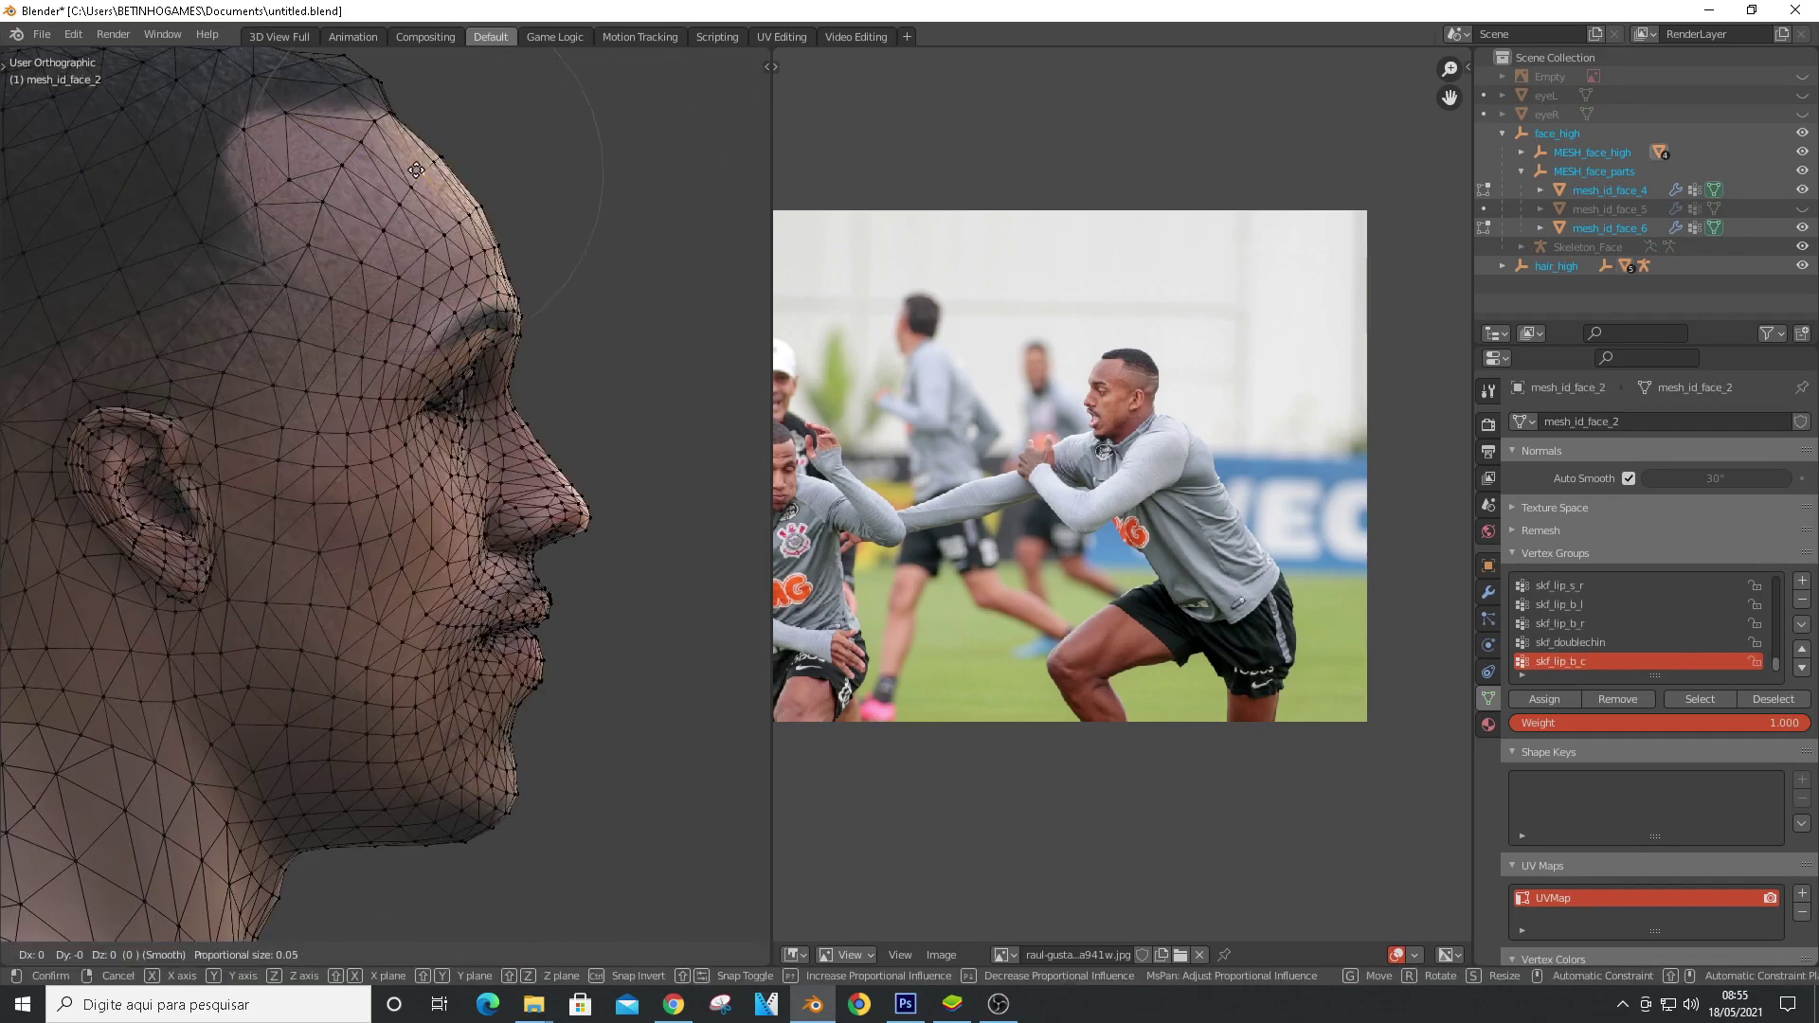
pyautogui.click(422, 176)
# Adjust the upper forehead and front hairline vertices in the front view
pyautogui.scroll(-5, 568, 305)
pyautogui.press('KP_1')
pyautogui.scroll(5, 502, 171)
pyautogui.click(544, 200)
pyautogui.press('g')
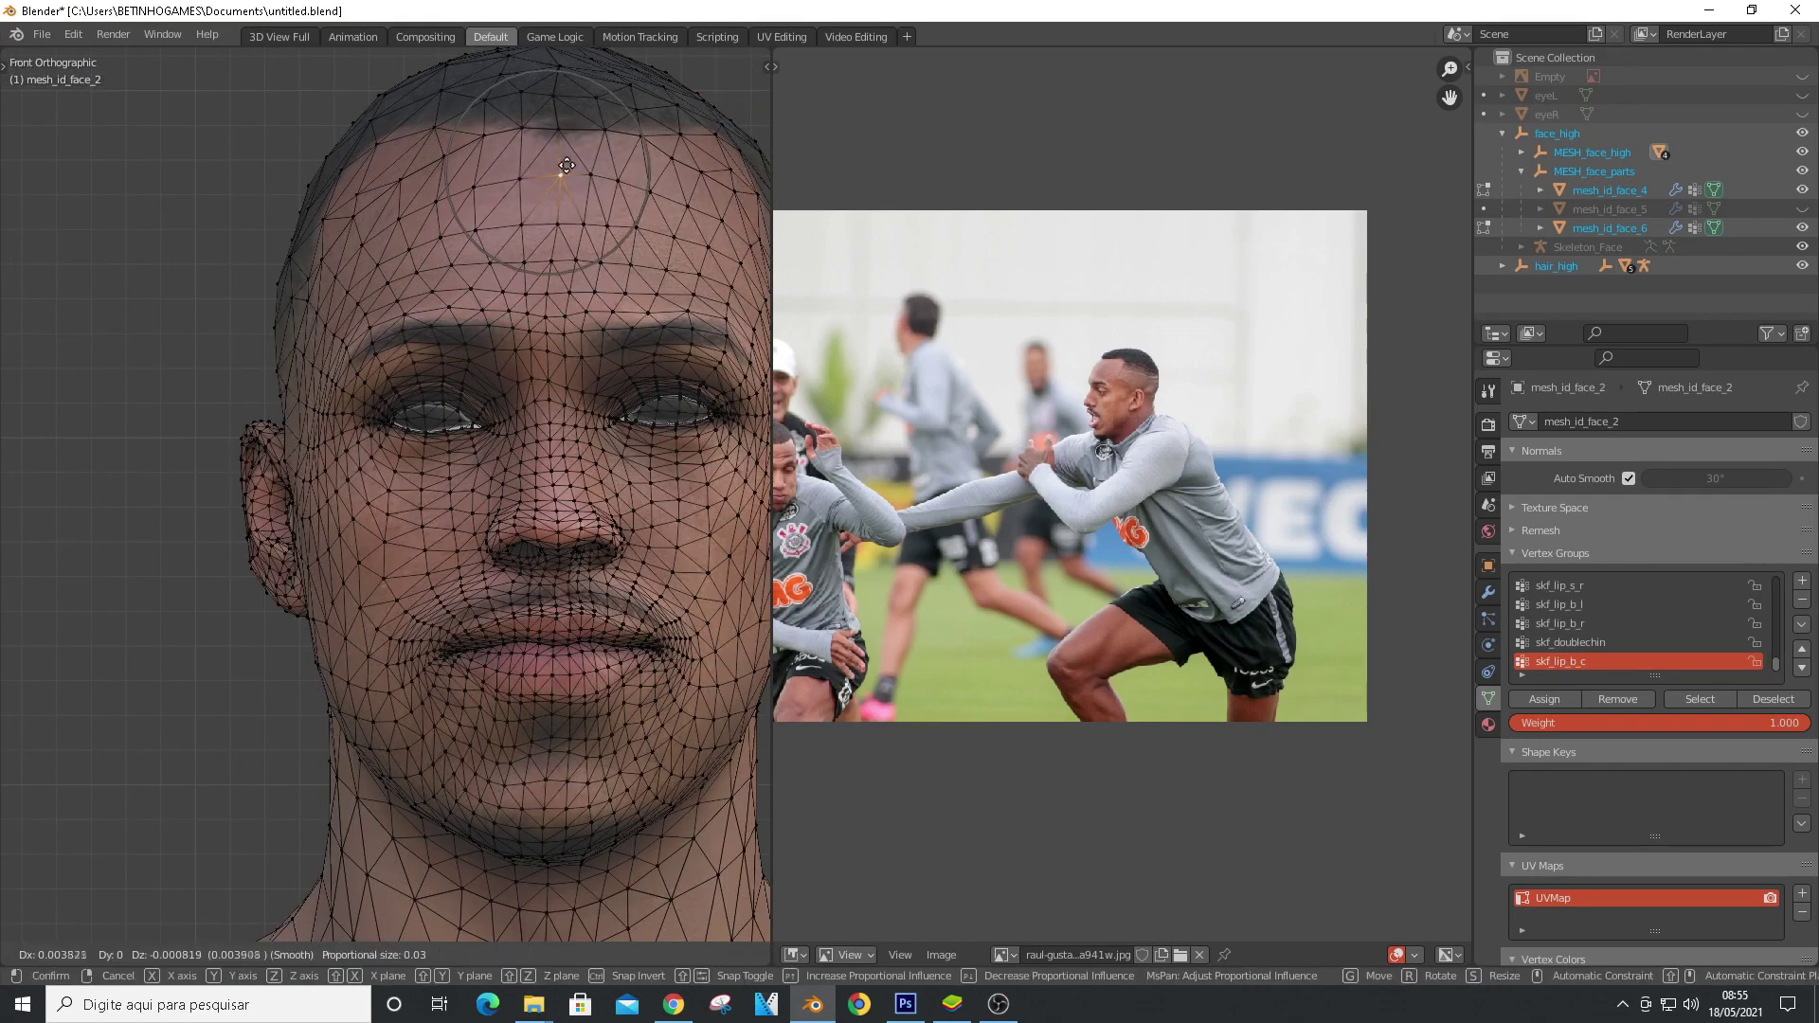
pyautogui.click(566, 165)
pyautogui.scroll(-3, 567, 190)
pyautogui.scroll(5, 656, 177)
pyautogui.click(654, 163)
pyautogui.press('g')
pyautogui.click(644, 163)
# Adjust the temple and side hairline on the character's left, including the hair mesh vertices
pyautogui.moveTo(620, 248); pyautogui.dragTo(701, 313, button='middle')
pyautogui.click(710, 323)
pyautogui.press('g')
pyautogui.click(686, 241)
pyautogui.scroll(4, 720, 303)
pyautogui.click(734, 296)
pyautogui.press('g')
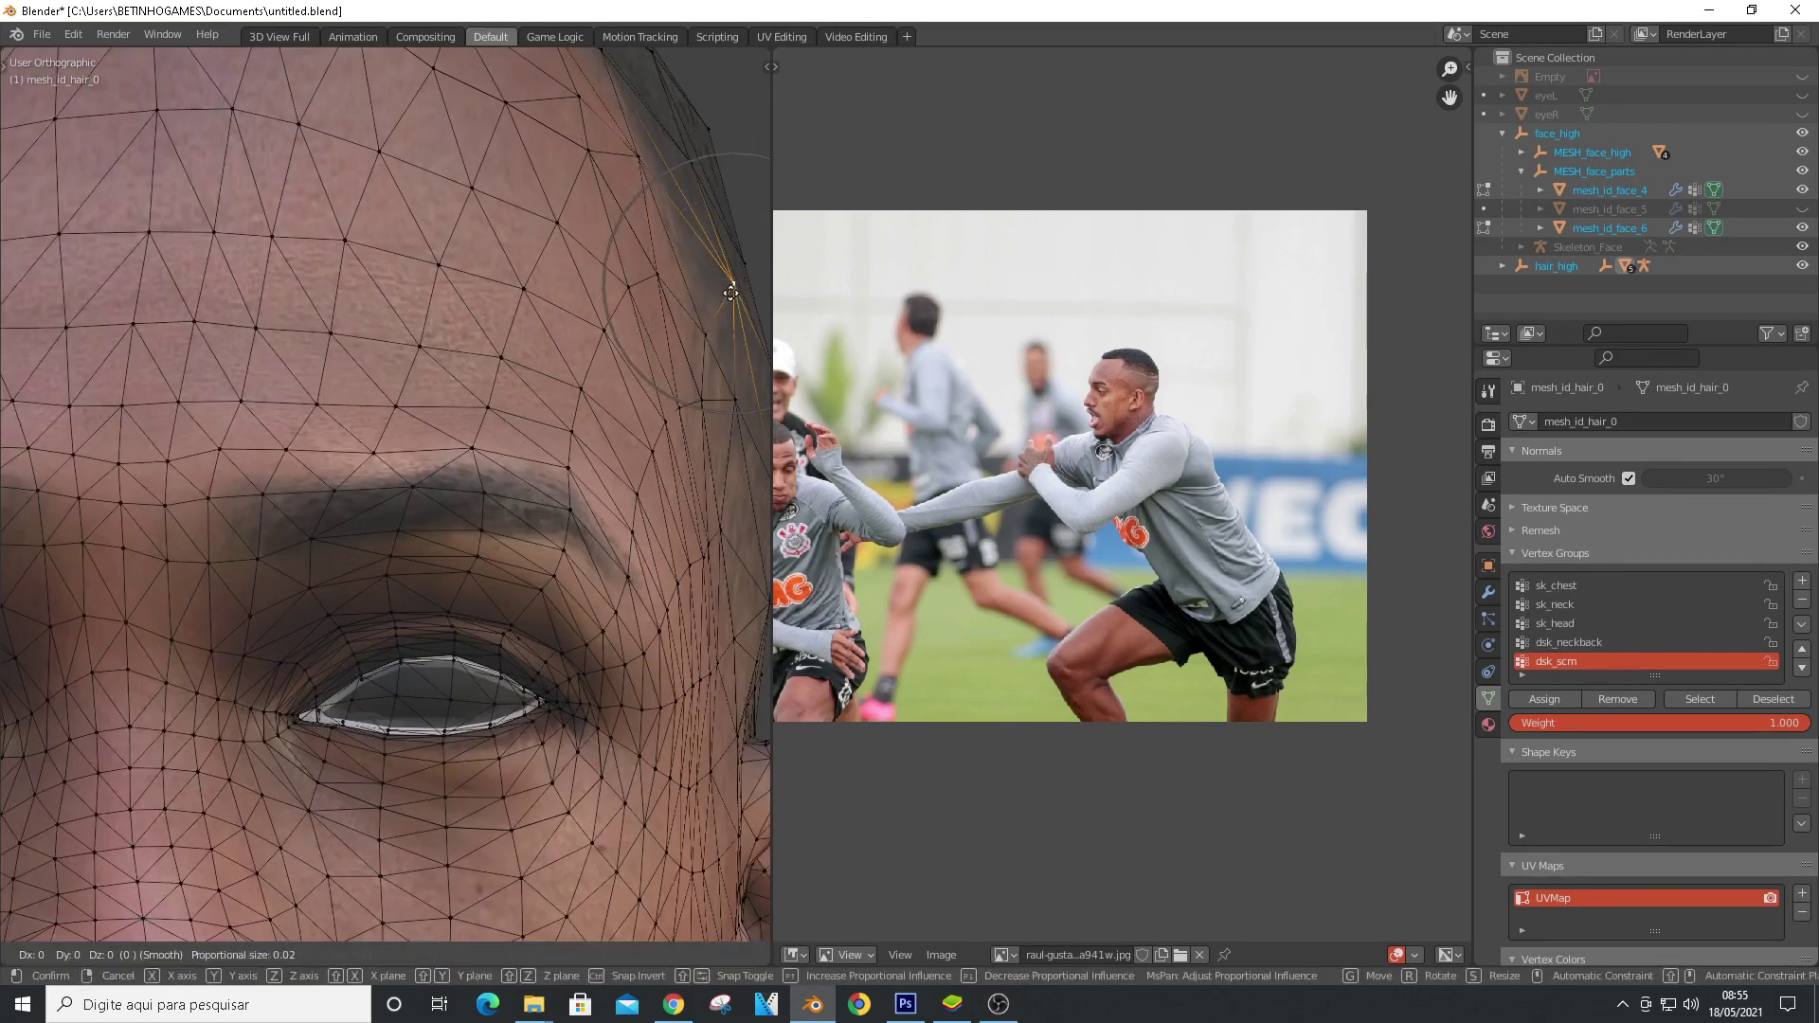
pyautogui.click(725, 292)
# Reshape the upper contour of the hair mesh above the forehead in the three-quarter view
pyautogui.scroll(-5, 644, 270)
pyautogui.moveTo(526, 284); pyautogui.dragTo(604, 297, button='middle')
pyautogui.scroll(5, 597, 189)
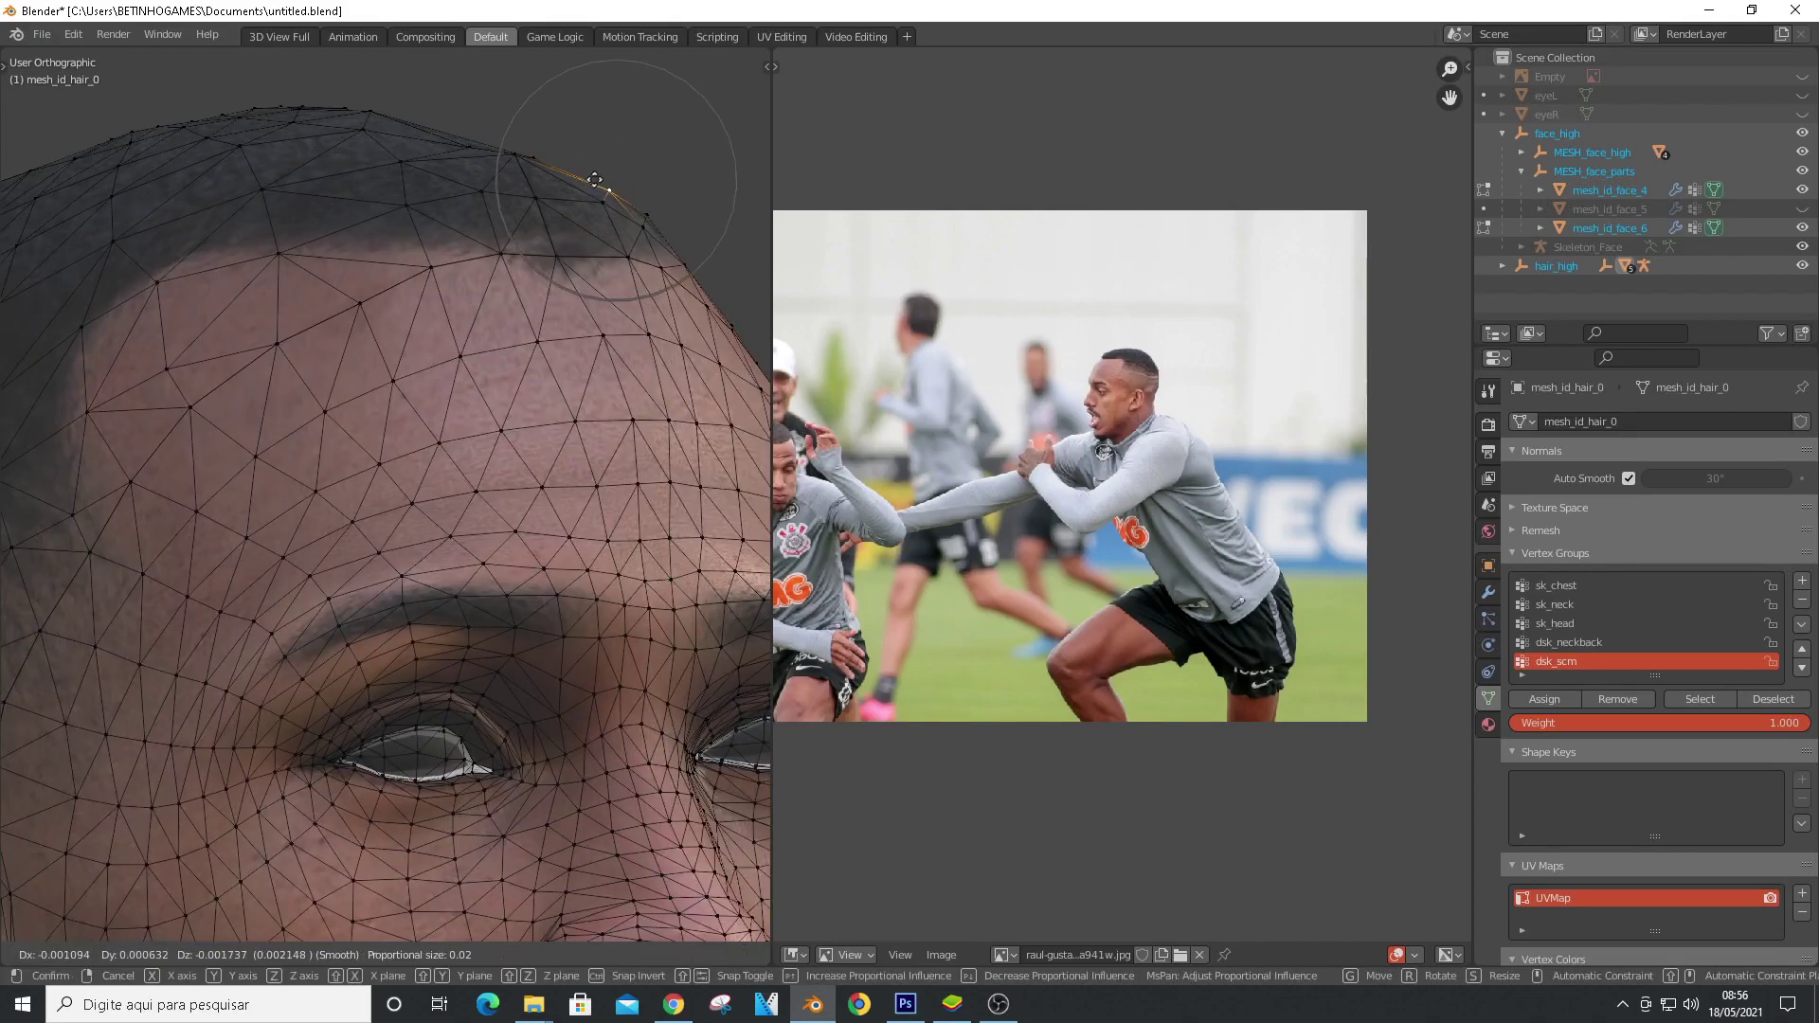
pyautogui.scroll(-3, 591, 181)
pyautogui.scroll(6, 491, 121)
pyautogui.press('g')
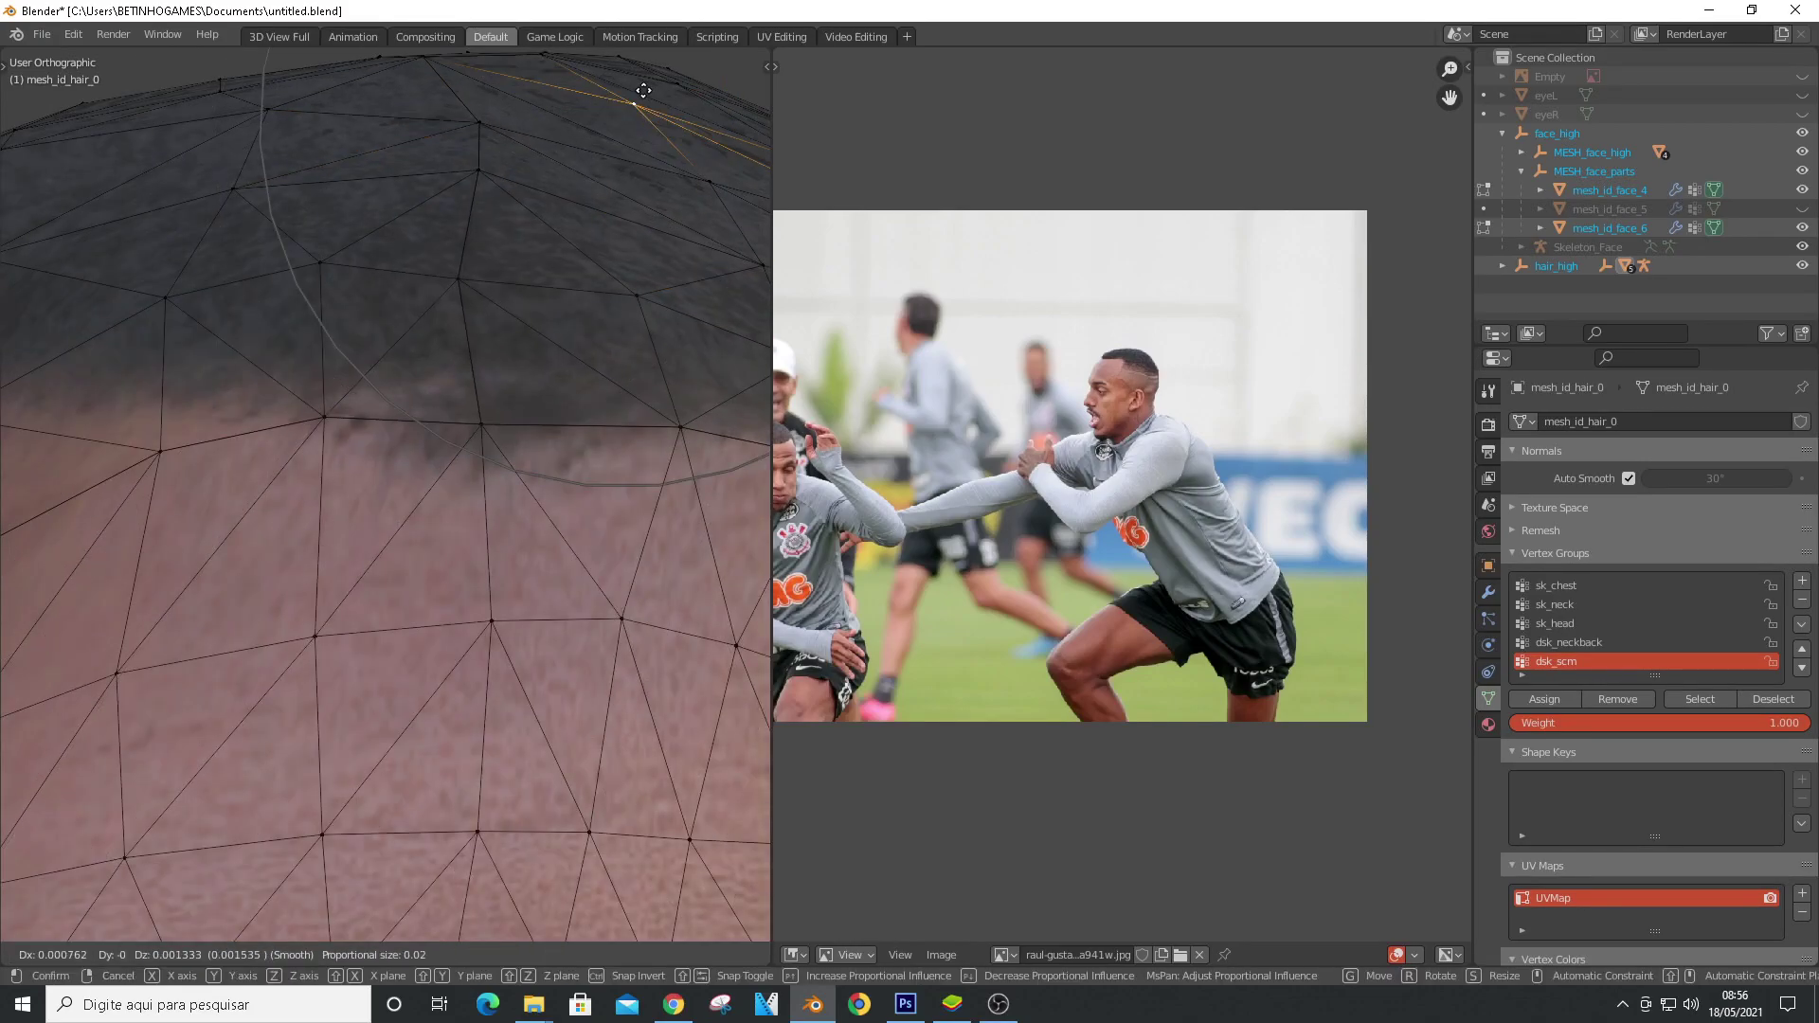
pyautogui.click(643, 90)
# Adjust the front crest of the hair mesh from the opposite side of the head
pyautogui.scroll(-3, 316, 203)
pyautogui.click(263, 120)
pyautogui.scroll(-5, 263, 120)
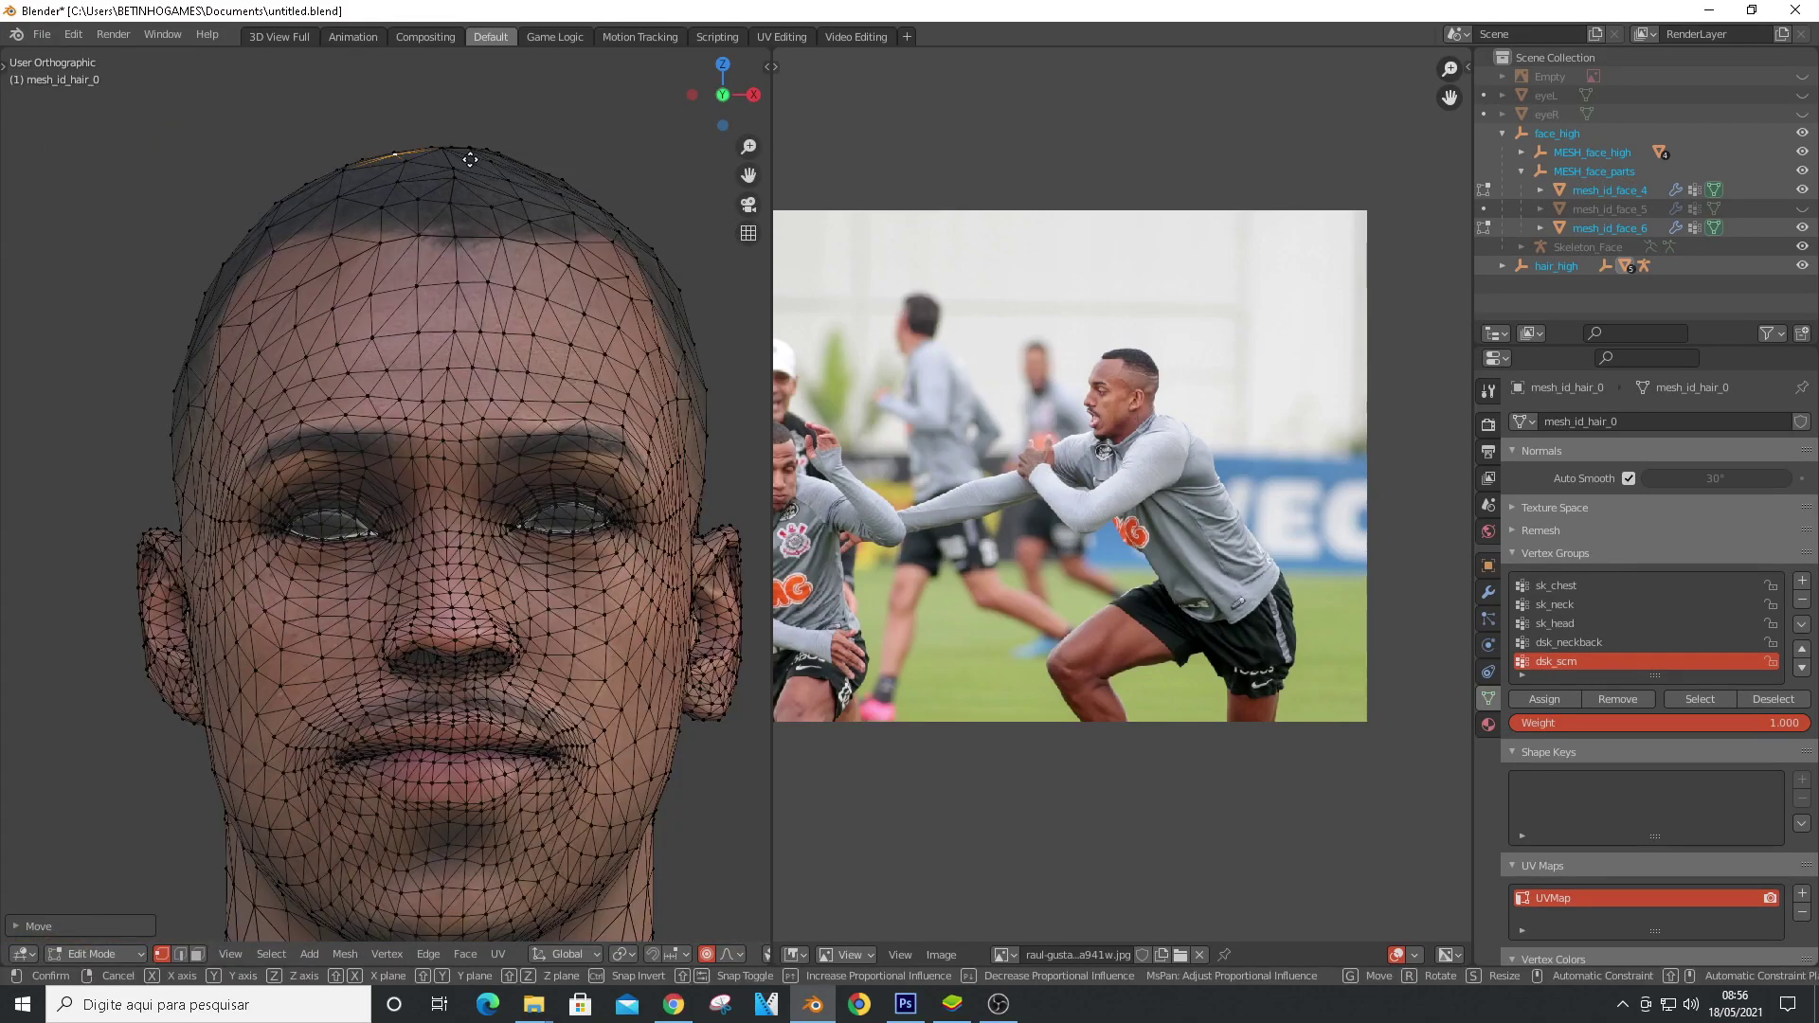
pyautogui.moveTo(398, 228); pyautogui.dragTo(540, 227, button='middle')
pyautogui.scroll(4, 347, 187)
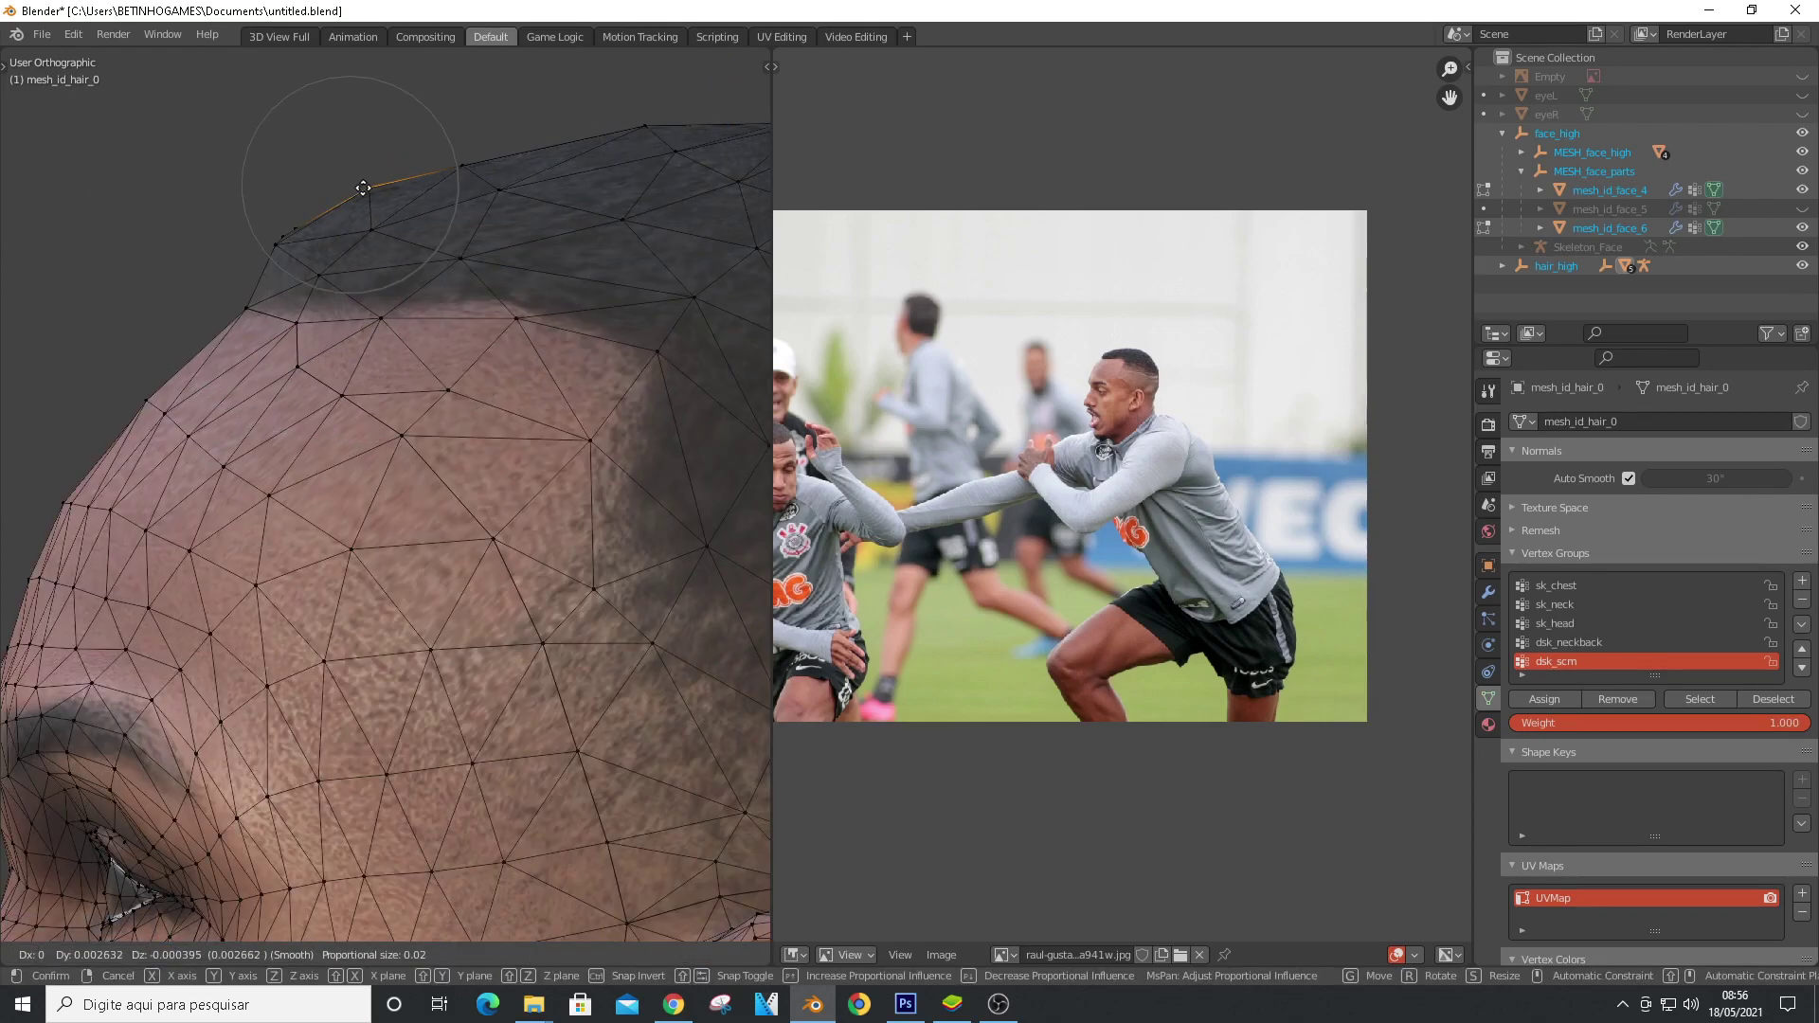
pyautogui.scroll(-7, 476, 217)
# Show the reference portrait in the front view and adjust the mouth corner on the character's left side
pyautogui.press('KP_1')
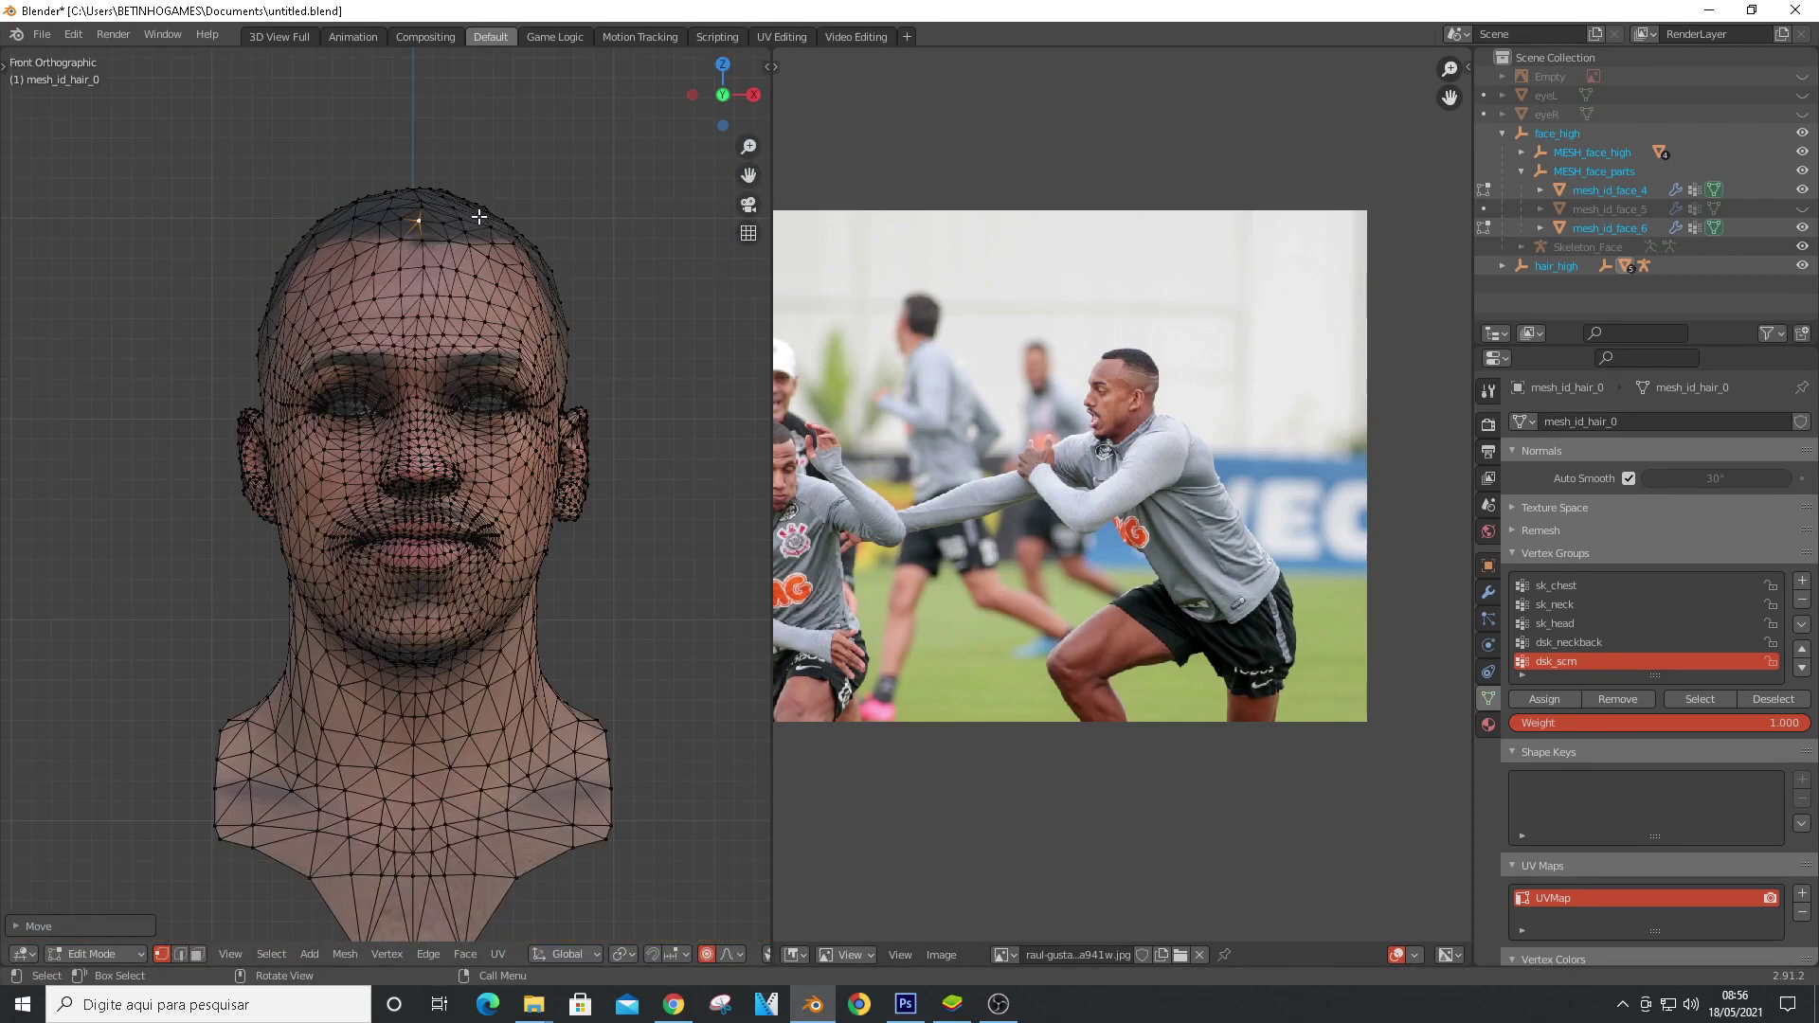
pyautogui.scroll(6, 332, 245)
pyautogui.scroll(-5, 397, 246)
pyautogui.click(1802, 77)
pyautogui.scroll(9, 578, 592)
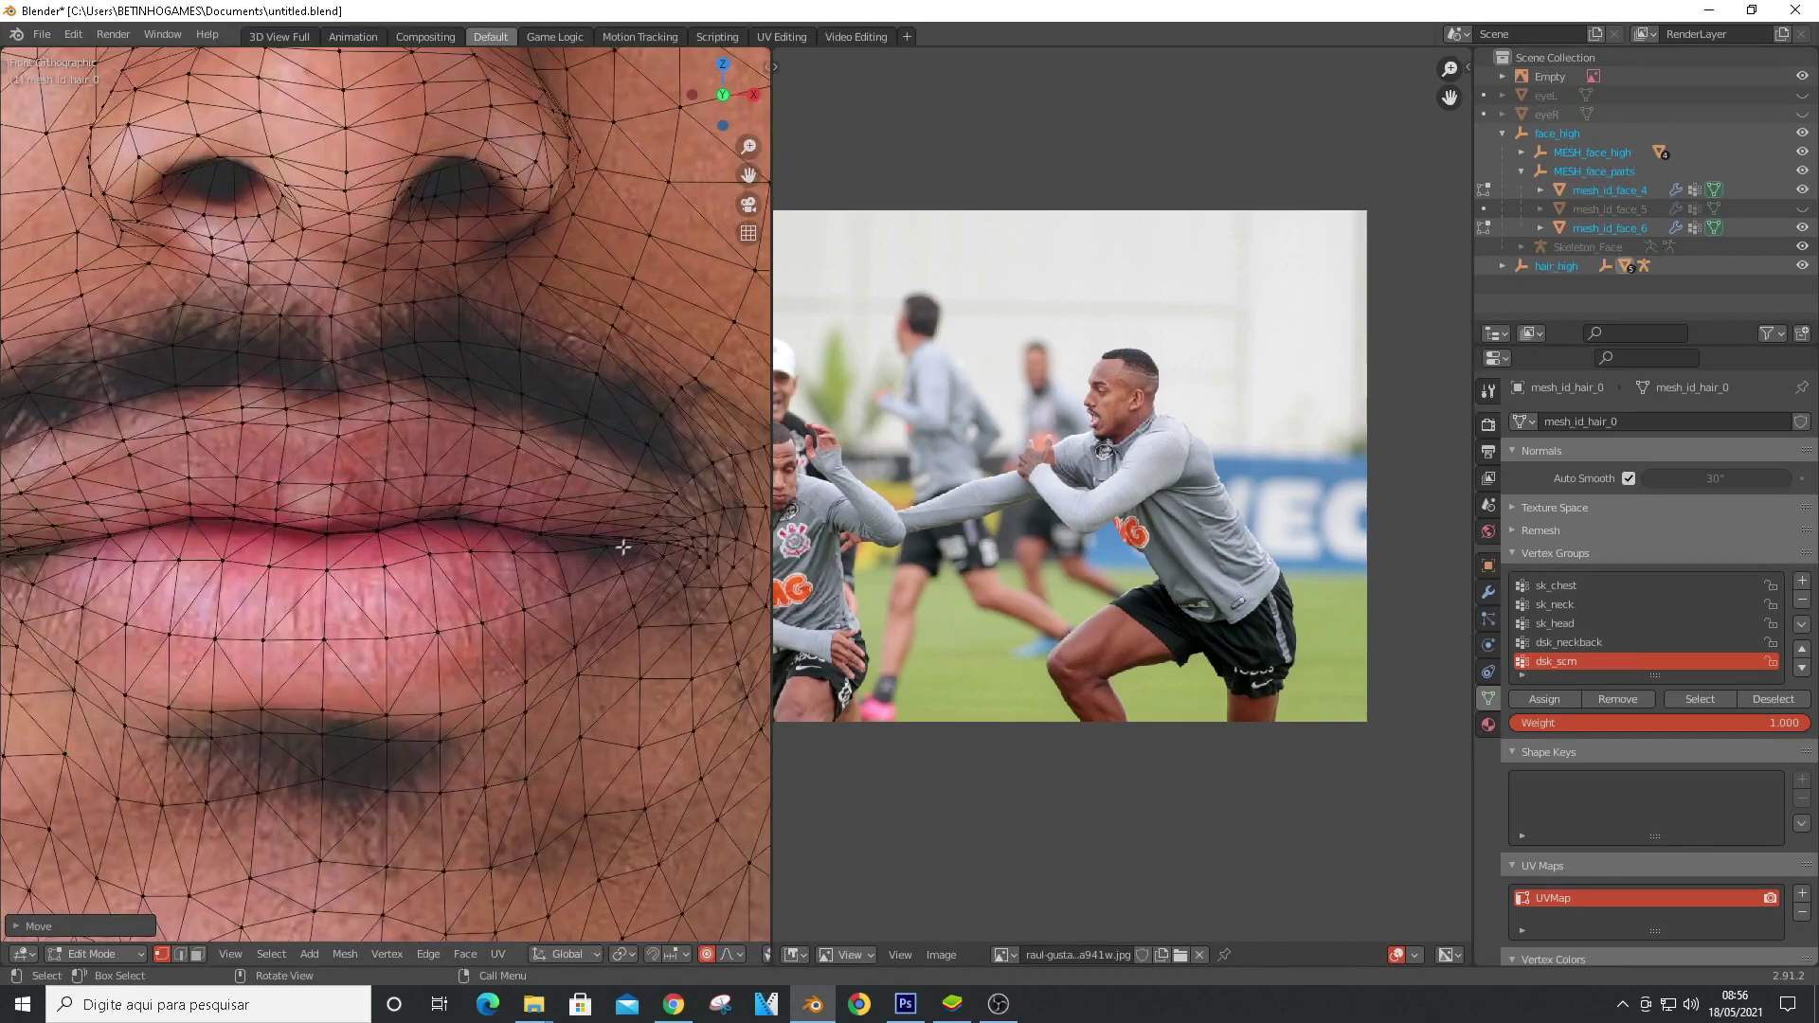
pyautogui.press('g')
pyautogui.click(647, 564)
# Adjust the nose base and outer nose wing on the character's left side to match the portrait
pyautogui.scroll(-4, 502, 398)
pyautogui.scroll(7, 455, 299)
pyautogui.click(533, 315)
pyautogui.press('g')
pyautogui.click(538, 314)
pyautogui.click(612, 212)
pyautogui.scroll(-3, 606, 272)
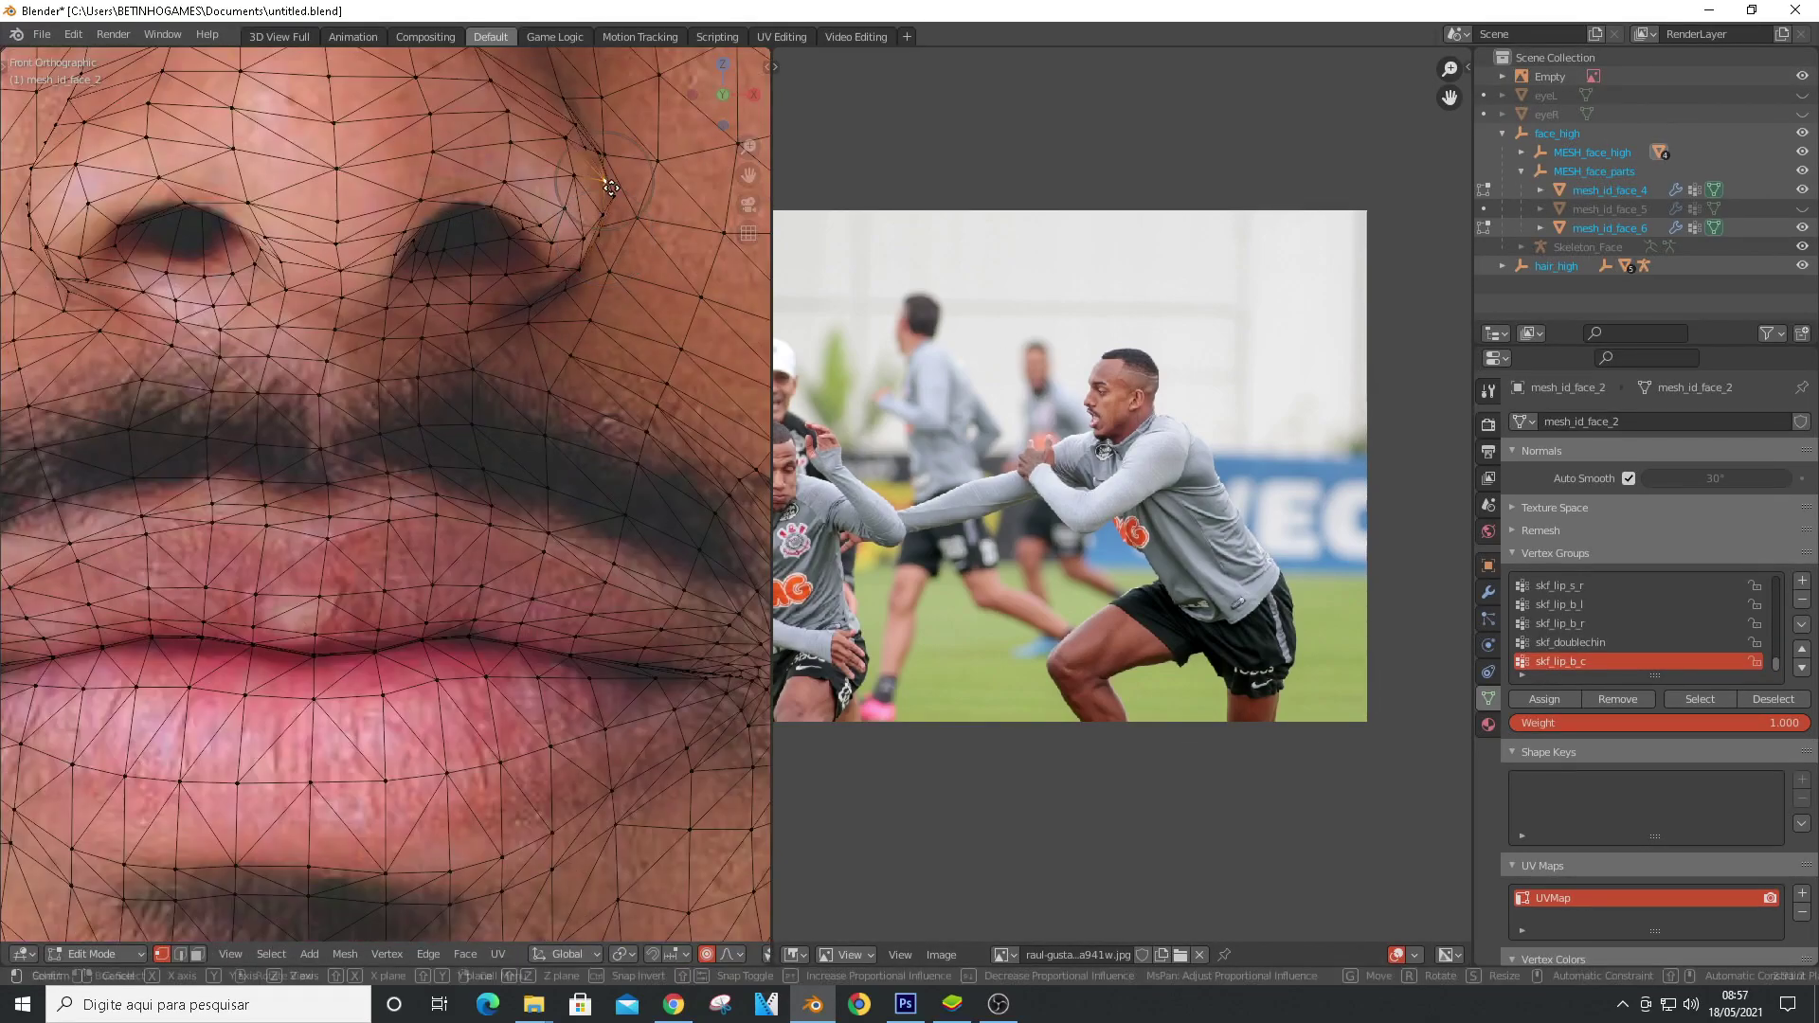
pyautogui.scroll(2, 139, 279)
# Align the edges of both nostrils with the reference portrait
pyautogui.click(123, 270)
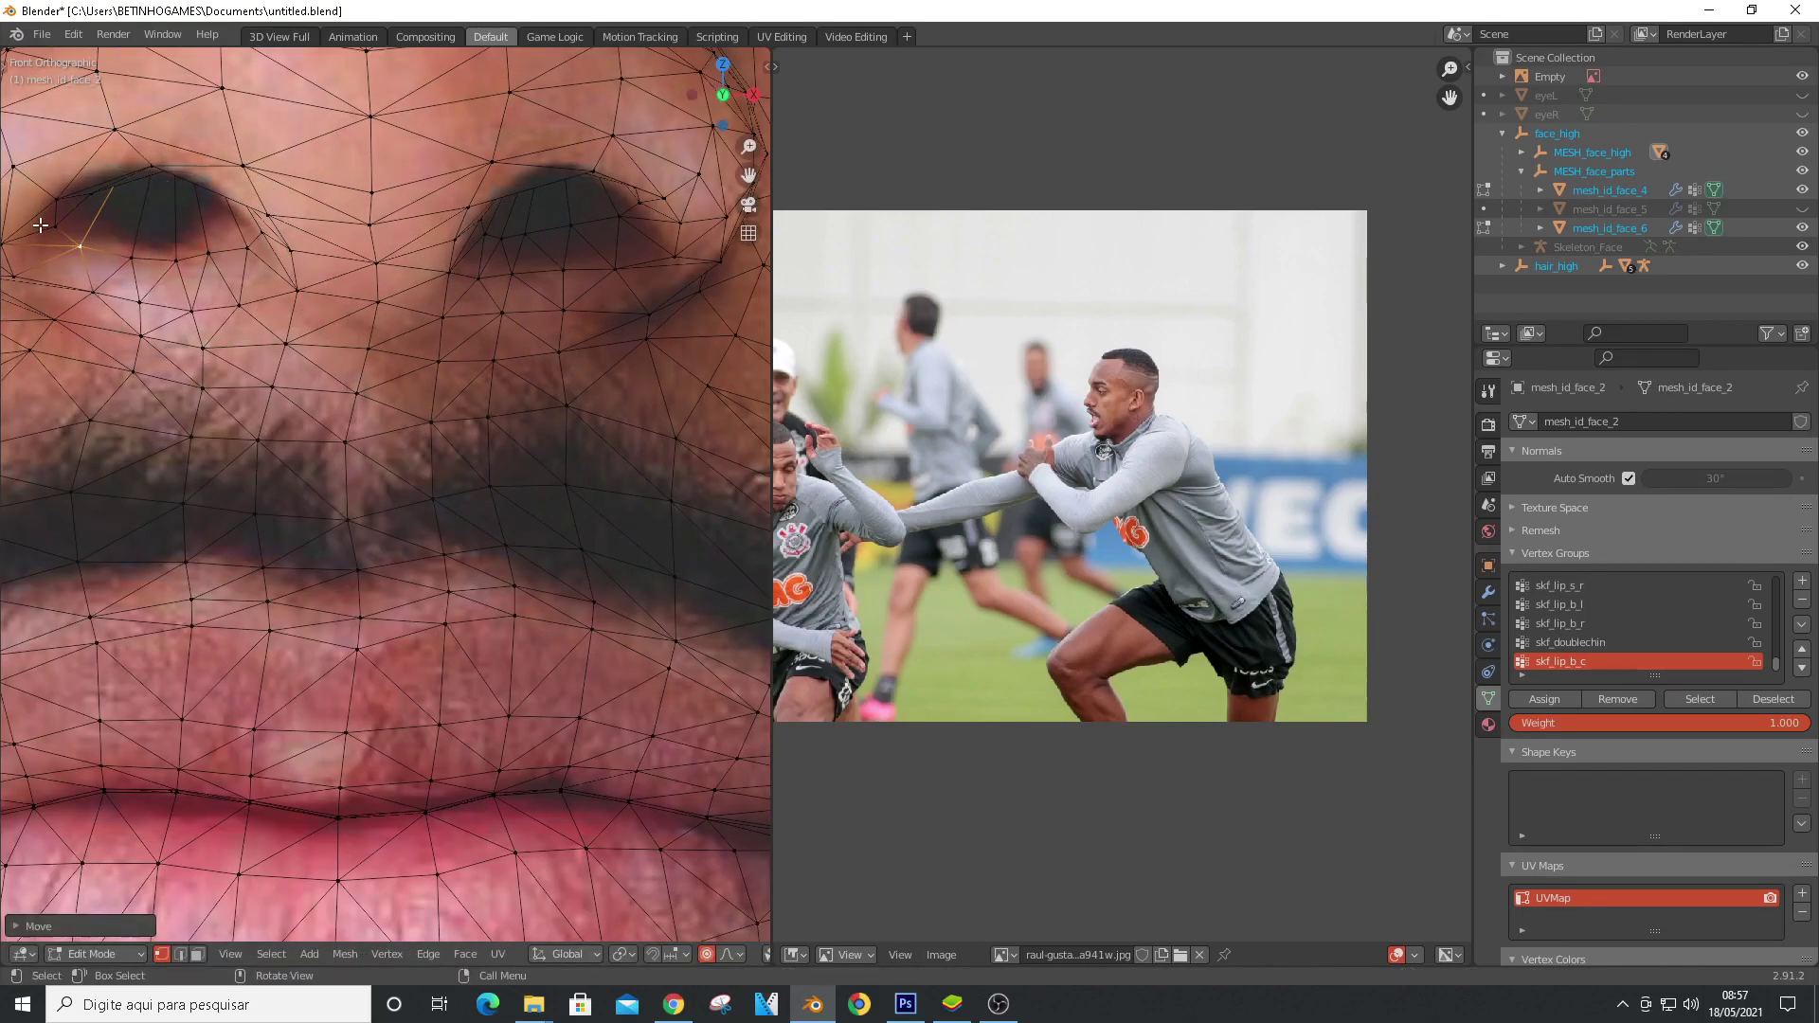
pyautogui.click(233, 243)
pyautogui.press('g')
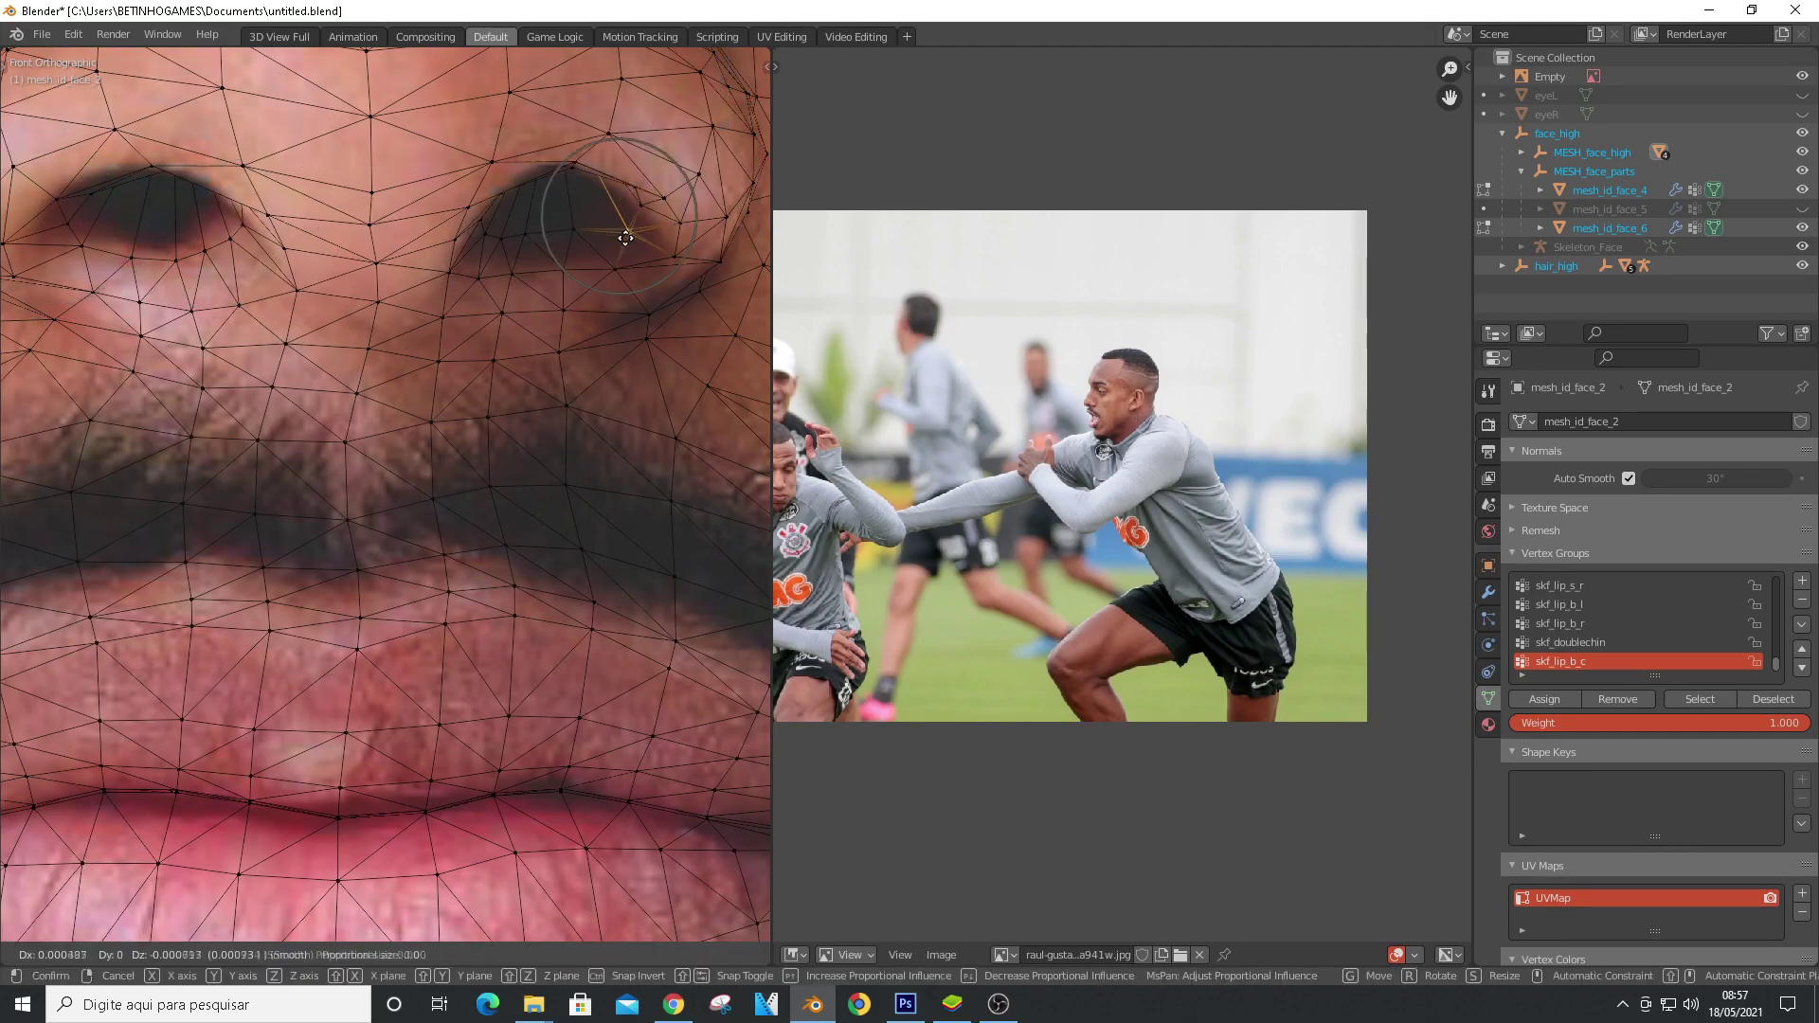
pyautogui.click(509, 245)
pyautogui.click(527, 257)
pyautogui.click(660, 200)
pyautogui.press('g')
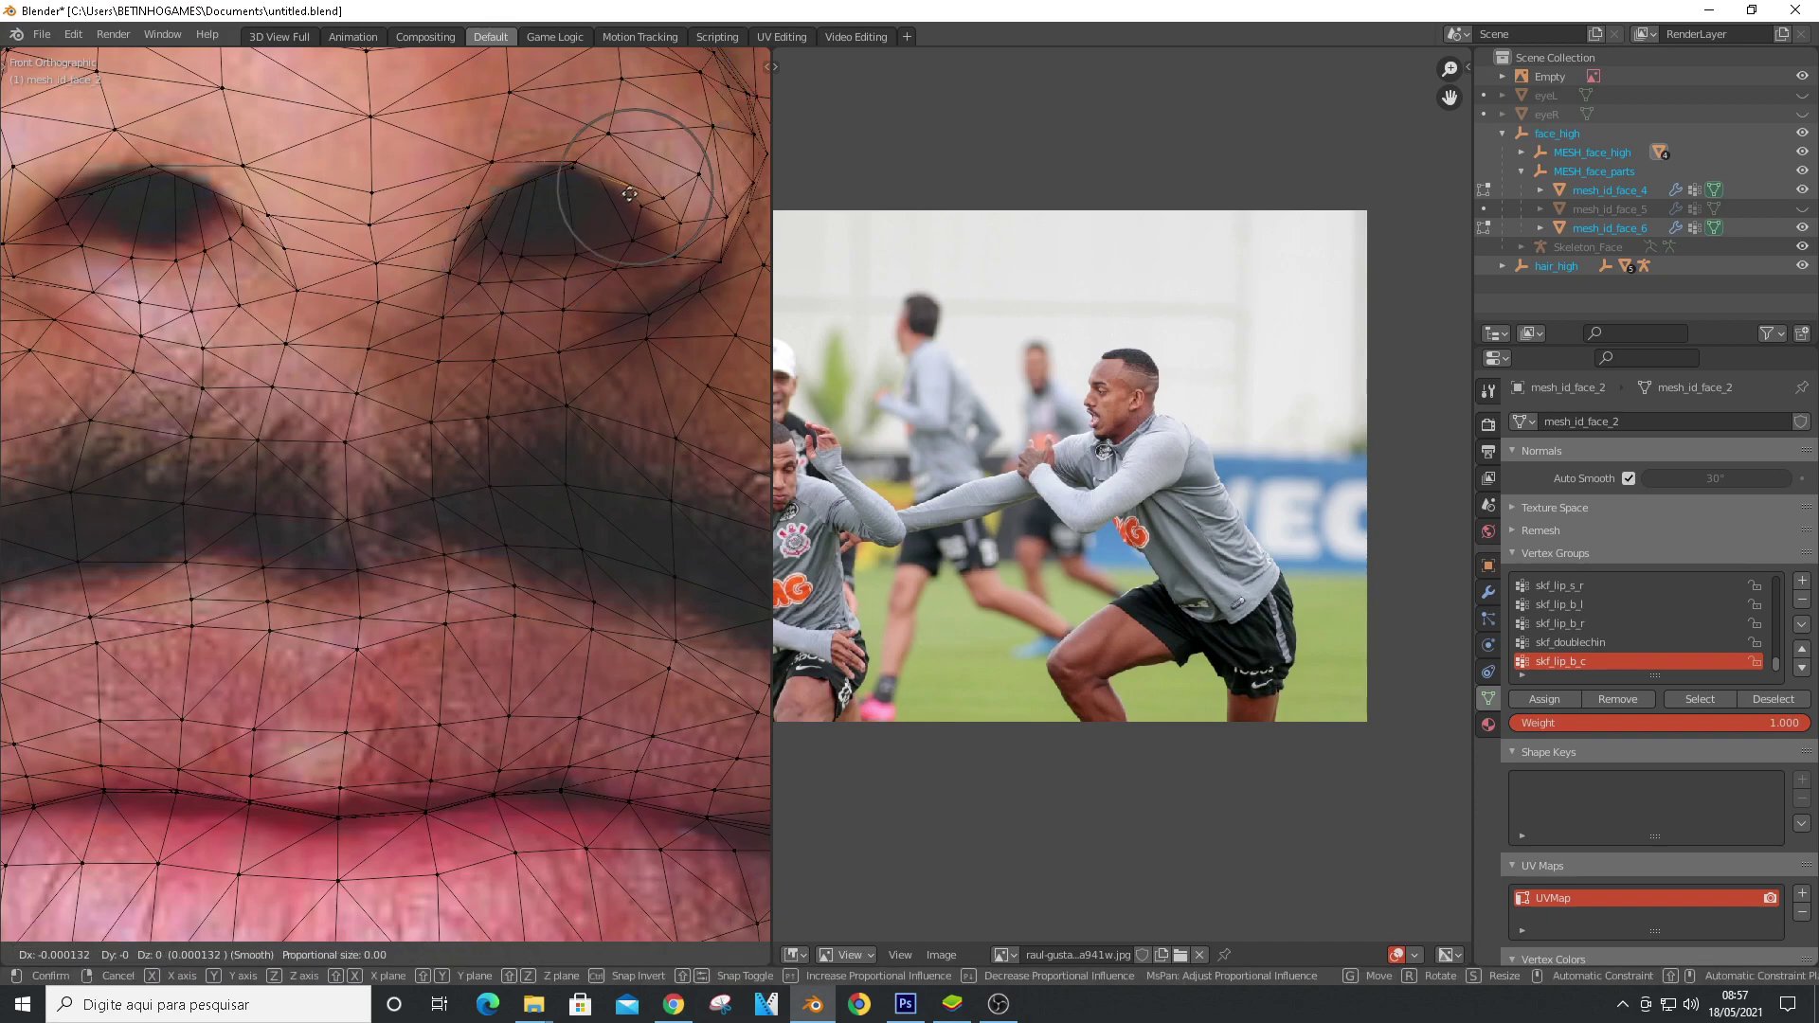
pyautogui.click(618, 197)
# Adjust the lower face contour against the reference portrait and save the file
pyautogui.scroll(-7, 448, 298)
pyautogui.scroll(2, 146, 664)
pyautogui.click(122, 671)
pyautogui.press('g')
pyautogui.scroll(-12, 125, 670)
pyautogui.click(134, 671)
pyautogui.scroll(-4, 180, 644)
pyautogui.scroll(2, 552, 684)
pyautogui.scroll(-4, 474, 606)
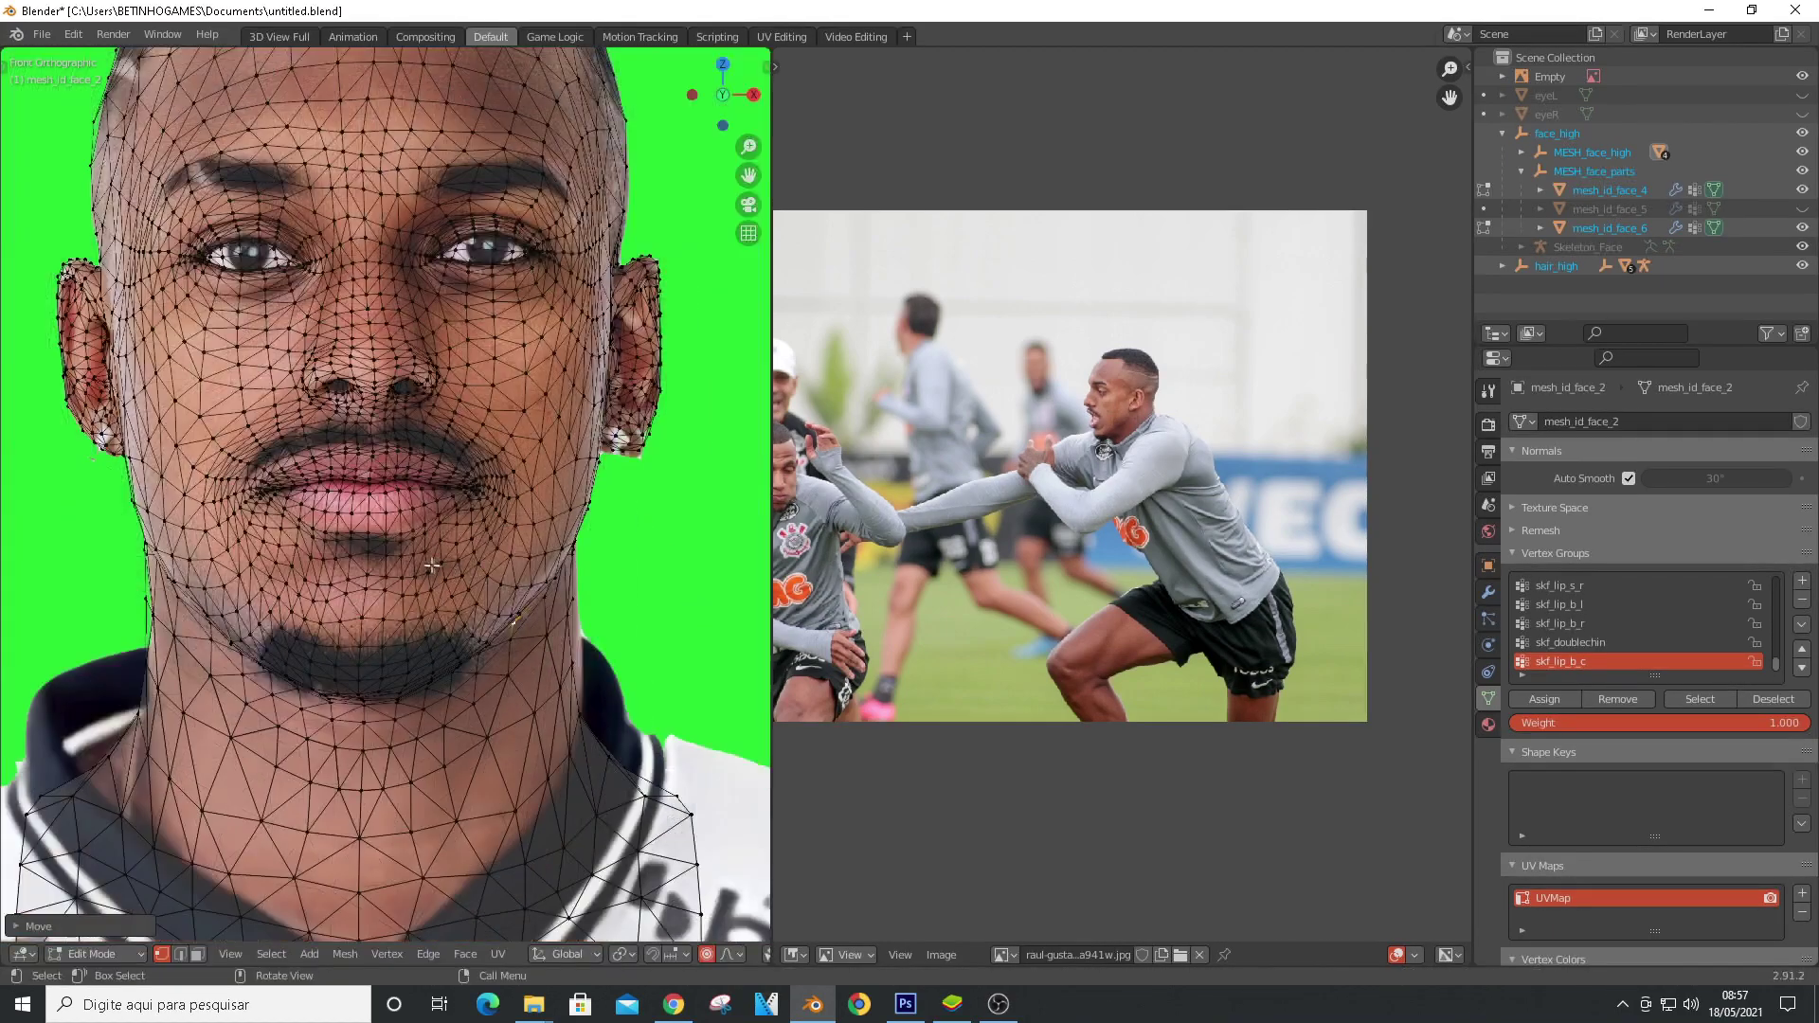
pyautogui.scroll(4, 406, 302)
pyautogui.scroll(-5, 407, 302)
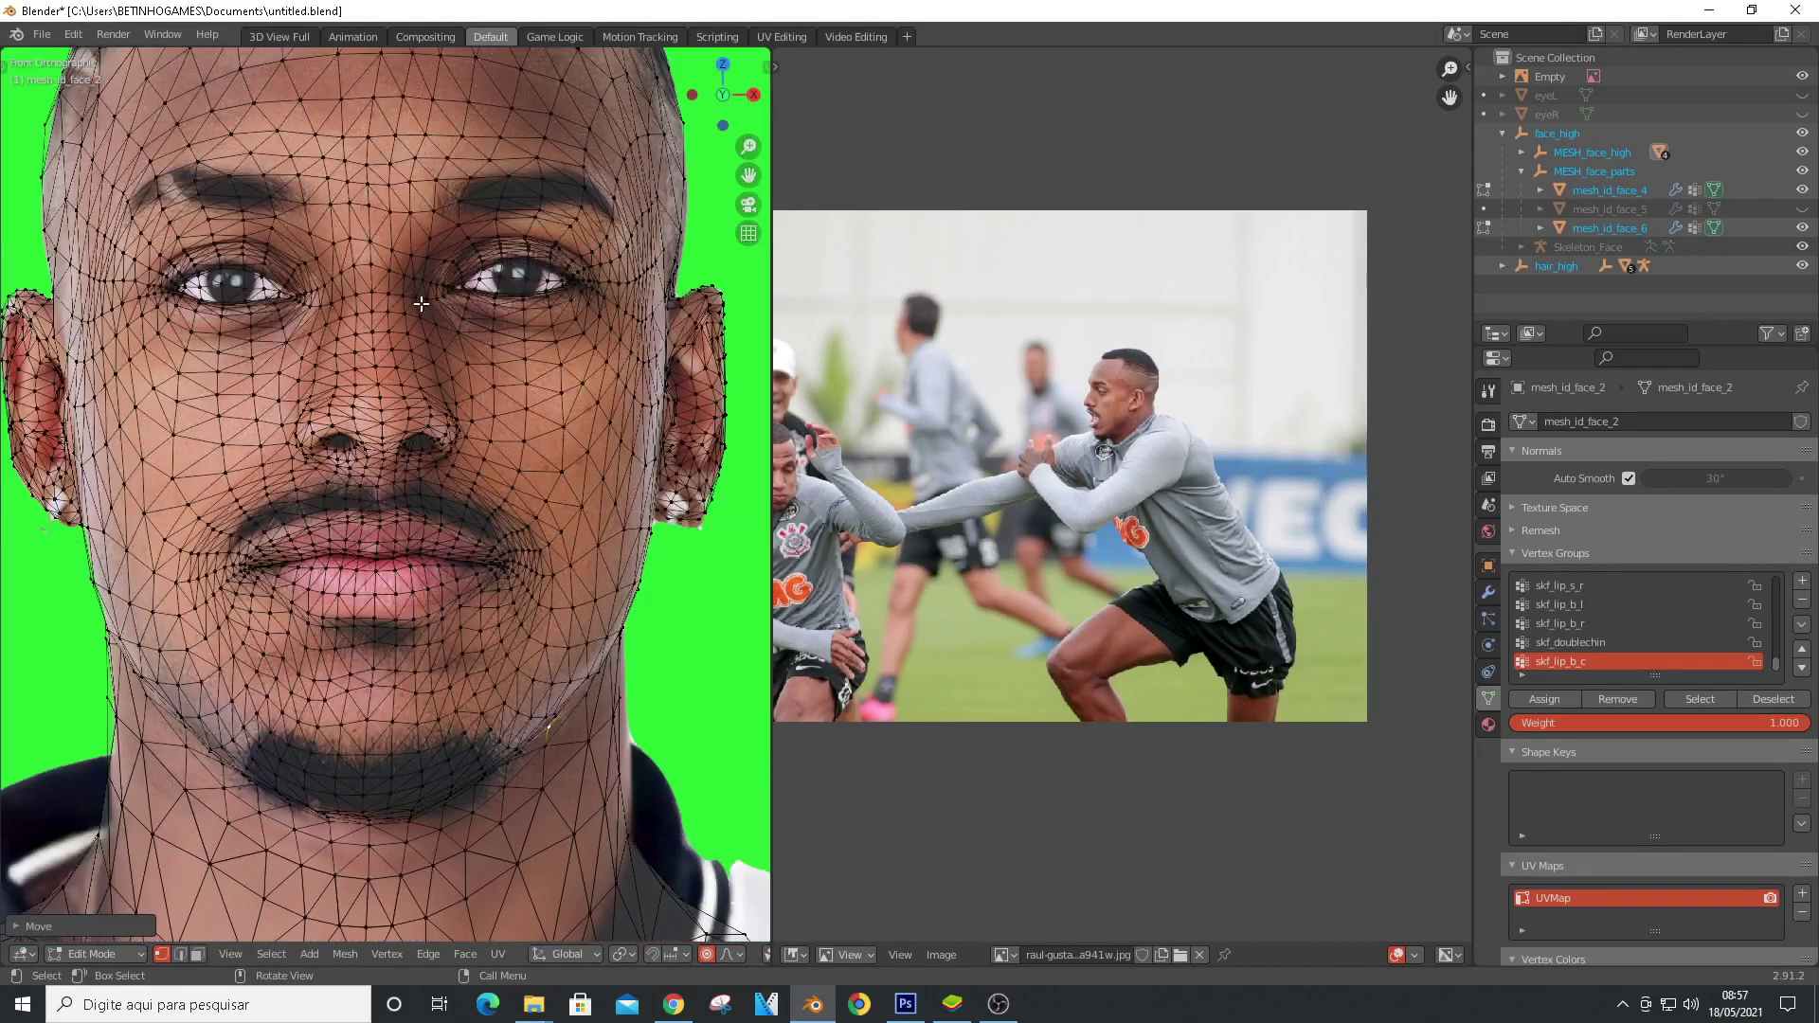
pyautogui.hotkey('ctrl', 's')
# Open Blender 2.79 and choose face_high.fmdl from the 111207 folder as the face file
pyautogui.click(1708, 10)
pyautogui.doubleClick(36, 516)
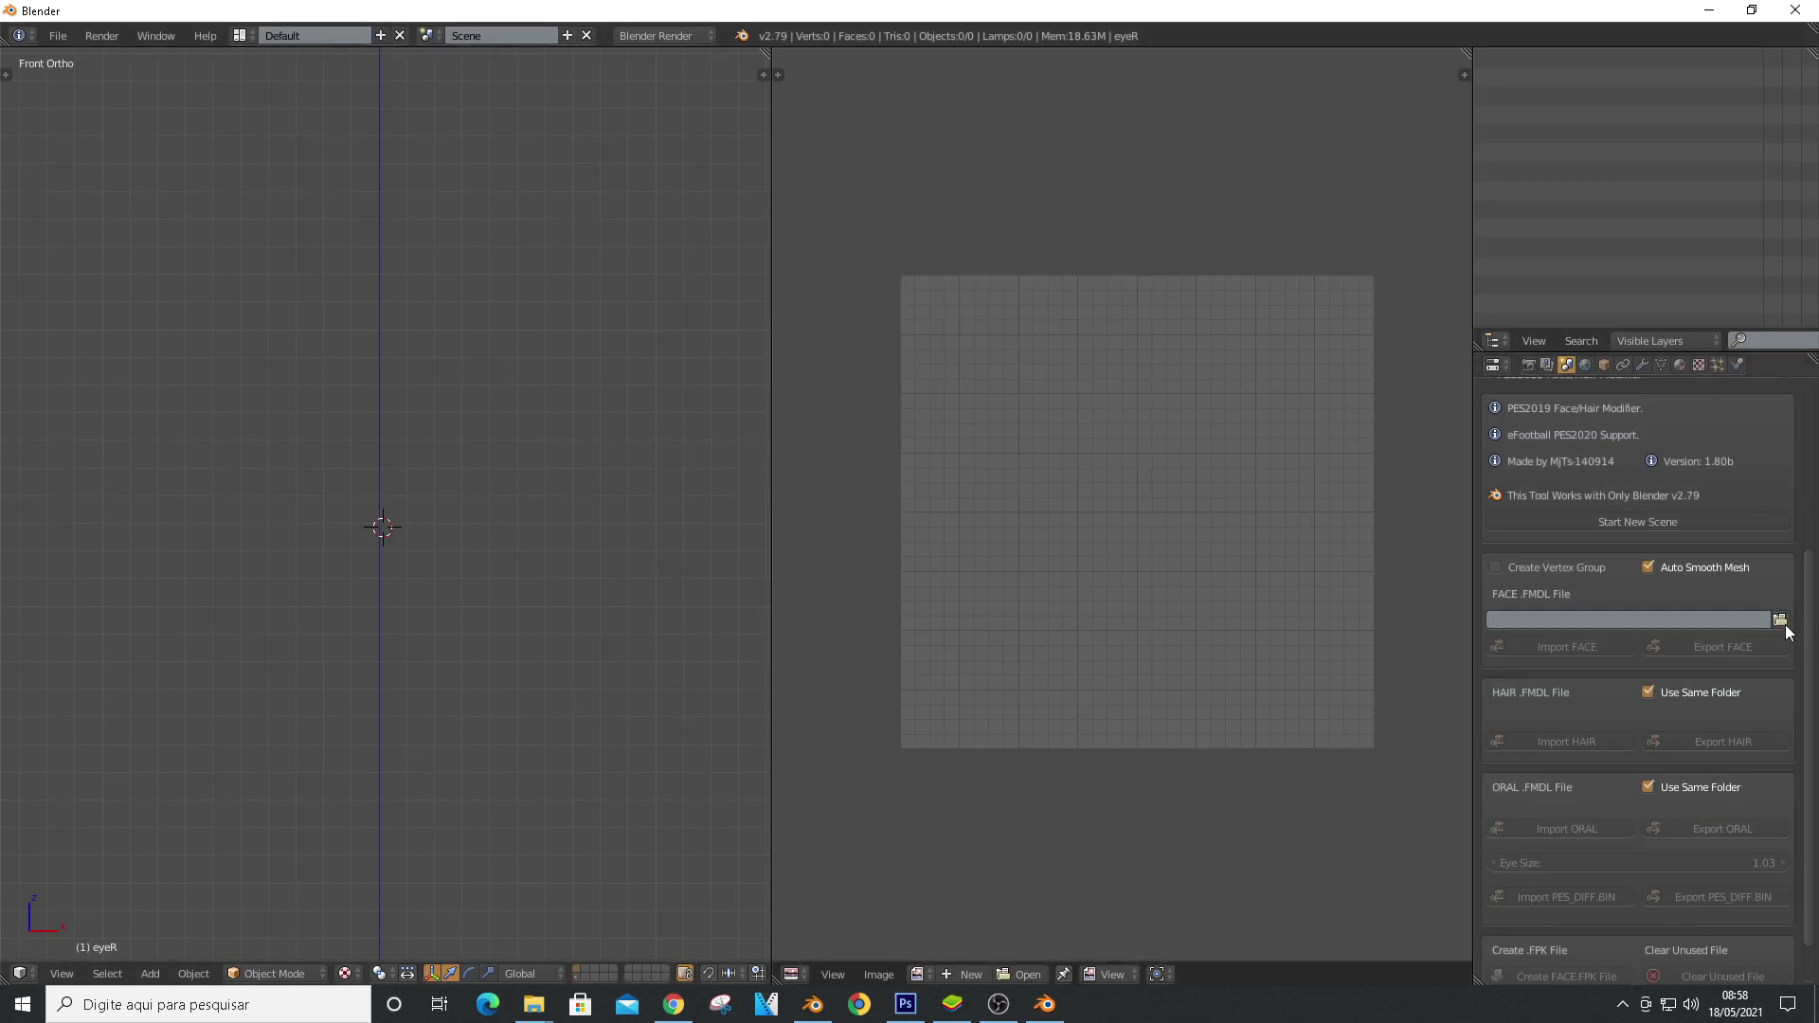
pyautogui.click(1781, 621)
pyautogui.click(60, 252)
pyautogui.click(292, 338)
pyautogui.click(283, 172)
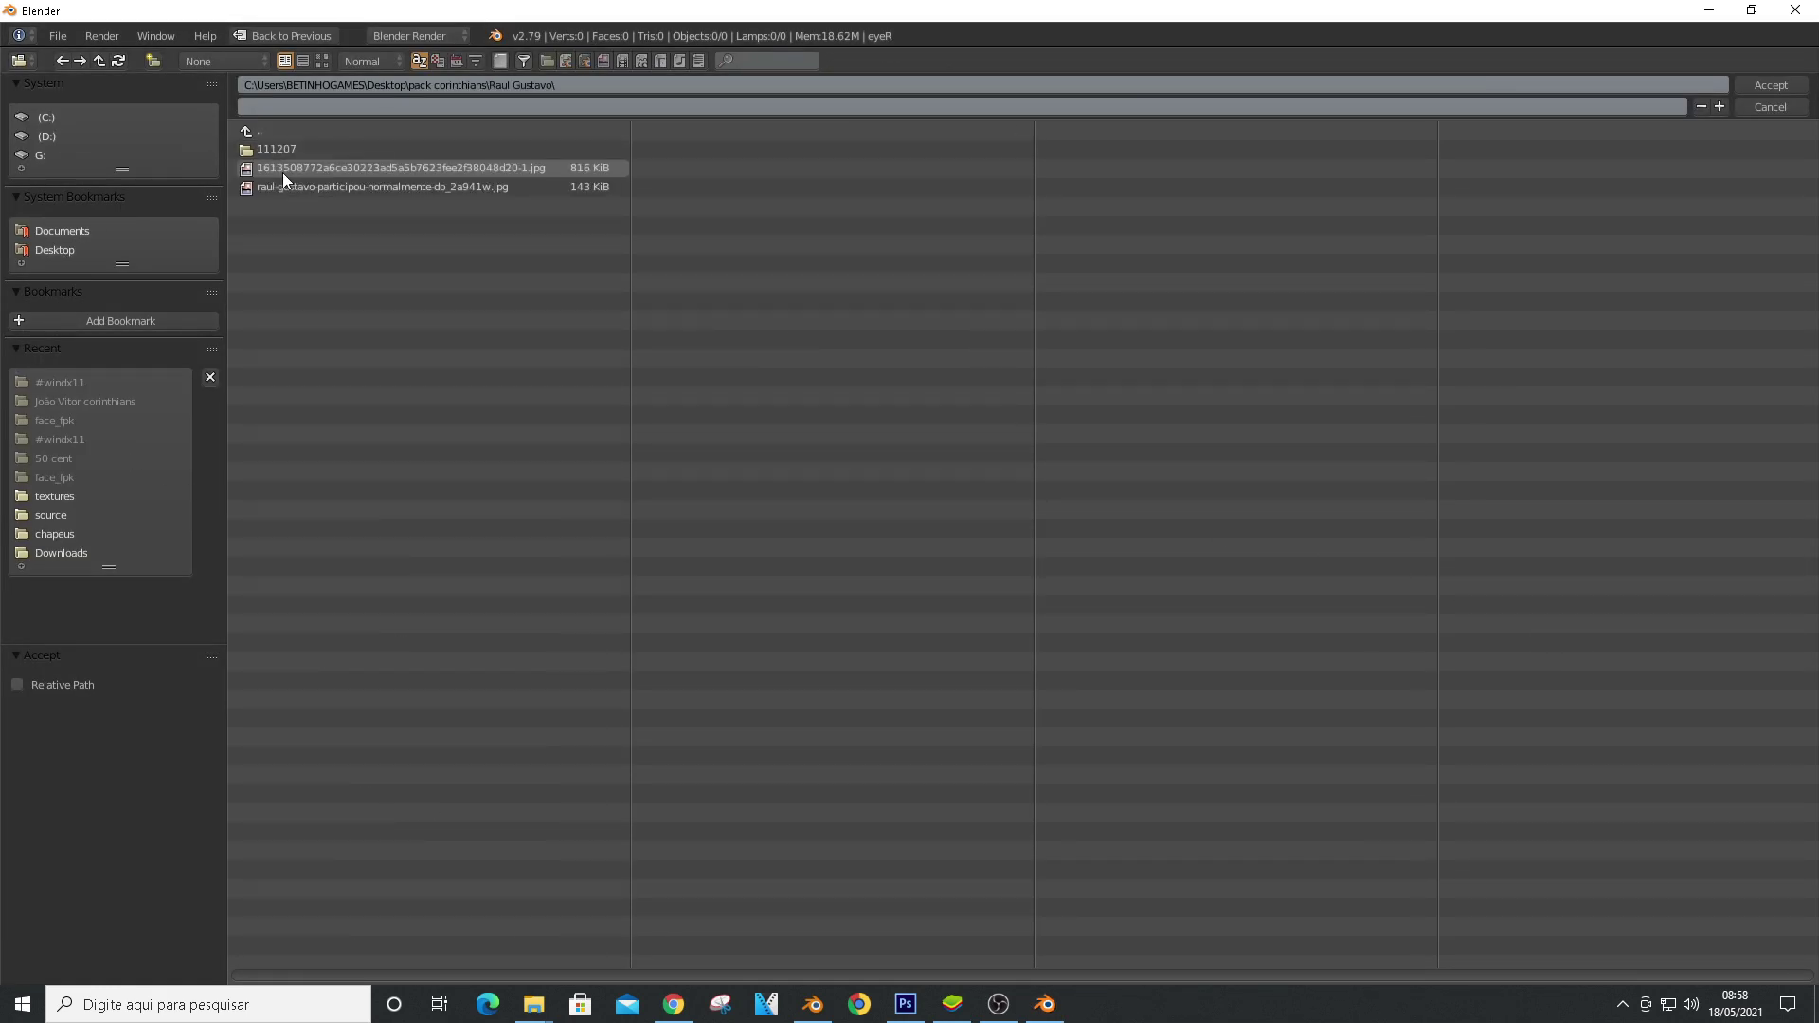
pyautogui.click(284, 151)
pyautogui.doubleClick(286, 179)
# Import the face and hair models into Blender 2.79 and close that session
pyautogui.click(1553, 898)
pyautogui.scroll(-4, 1599, 895)
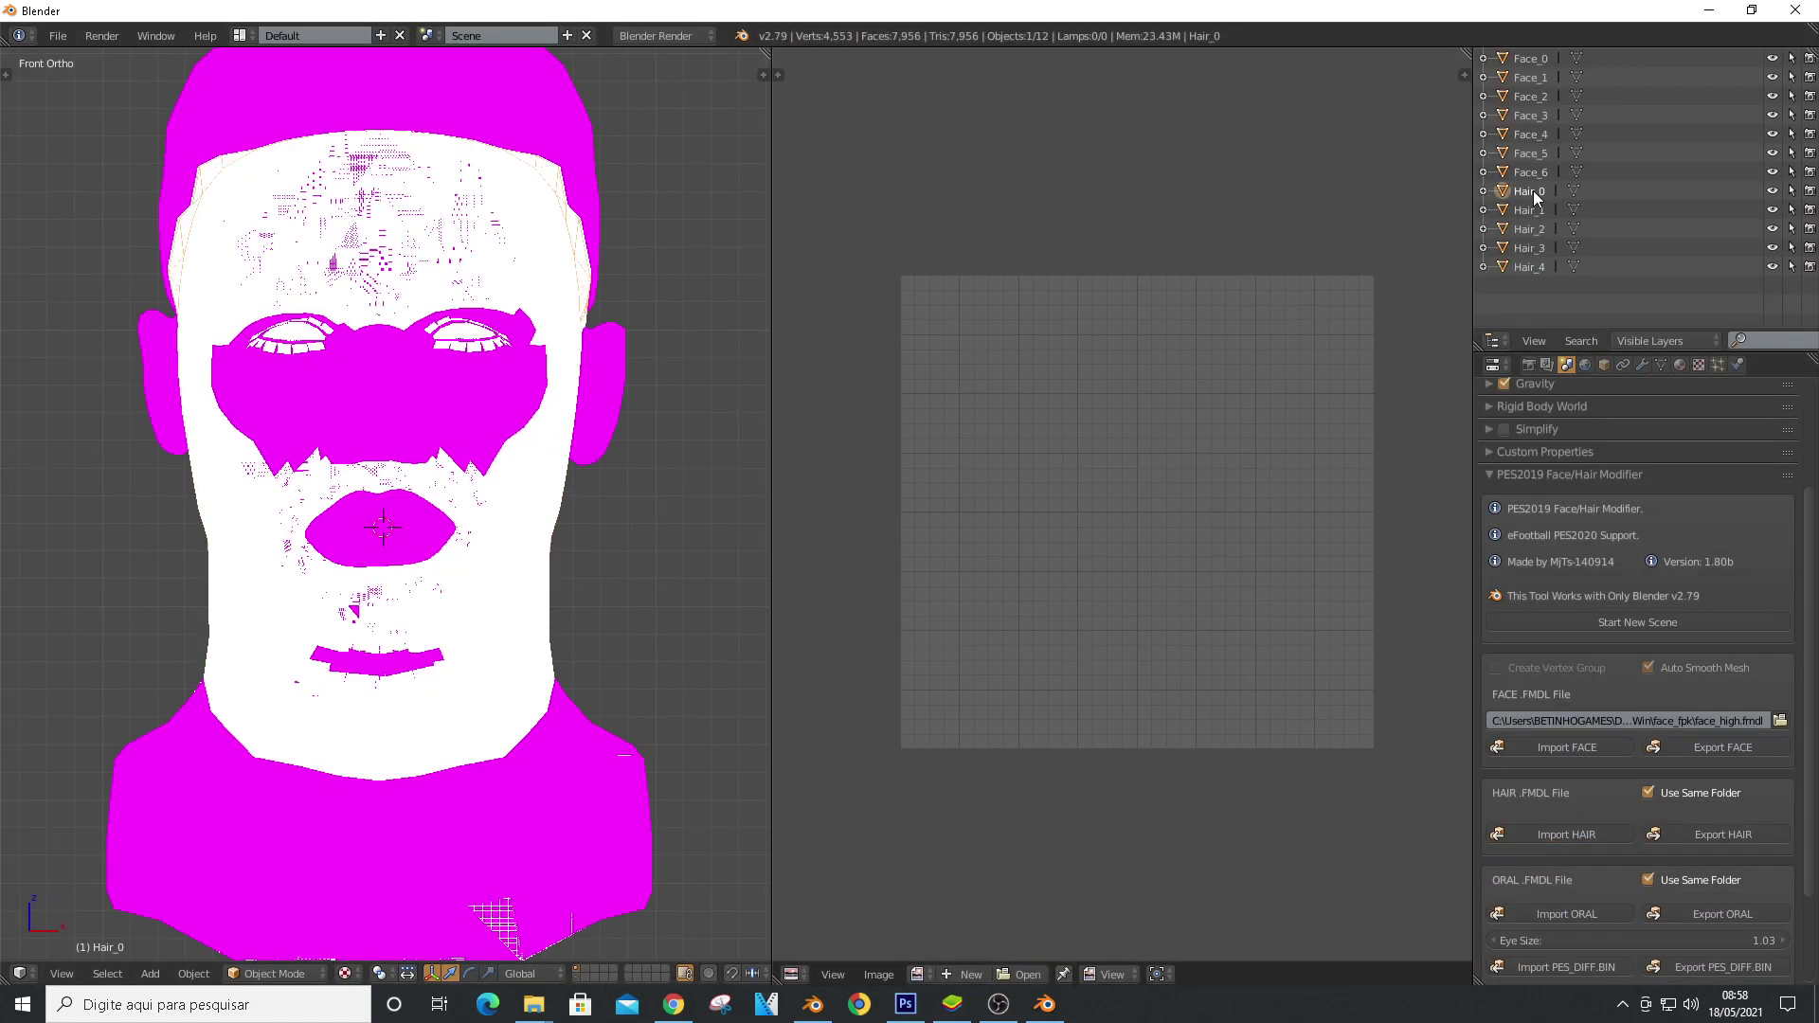
pyautogui.click(1793, 9)
# Return to Blender 2.91, switch to object mode, hide the reference portrait and show both eyes
pyautogui.click(812, 1012)
pyautogui.press('Tab')
pyautogui.click(1802, 76)
pyautogui.moveTo(1801, 115); pyautogui.dragTo(1805, 96)
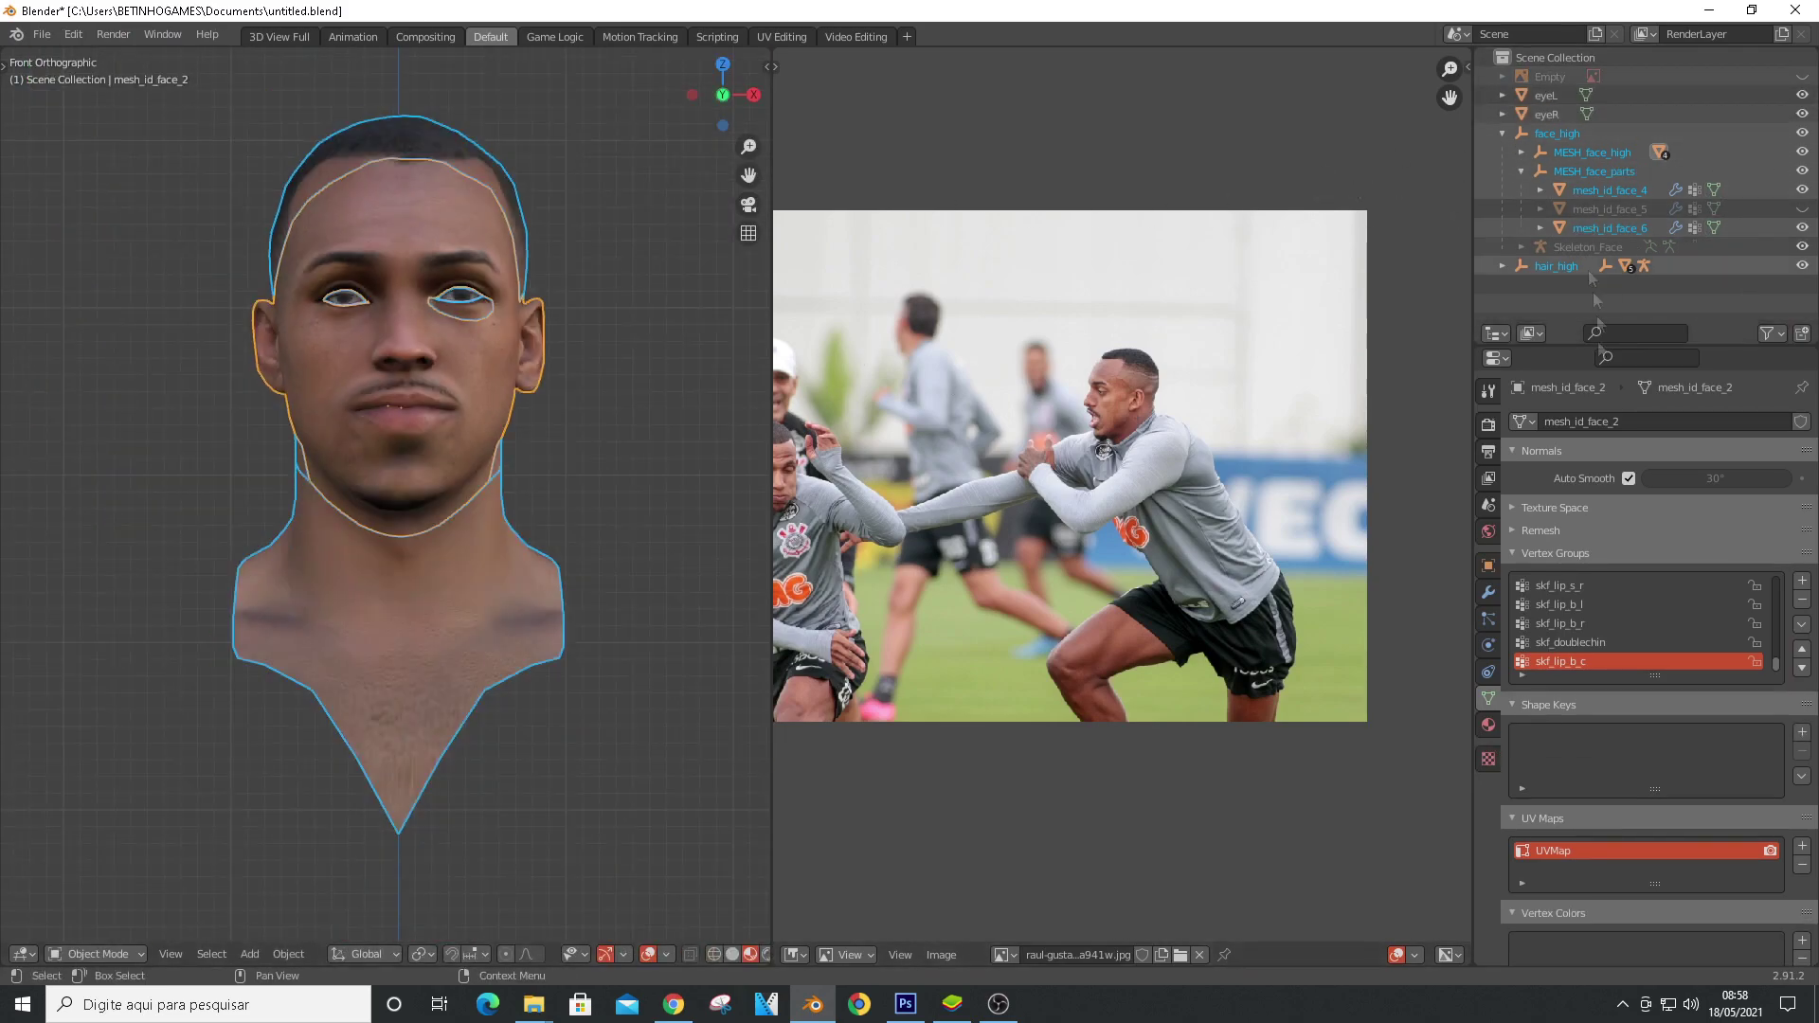
pyautogui.scroll(-5, 1591, 498)
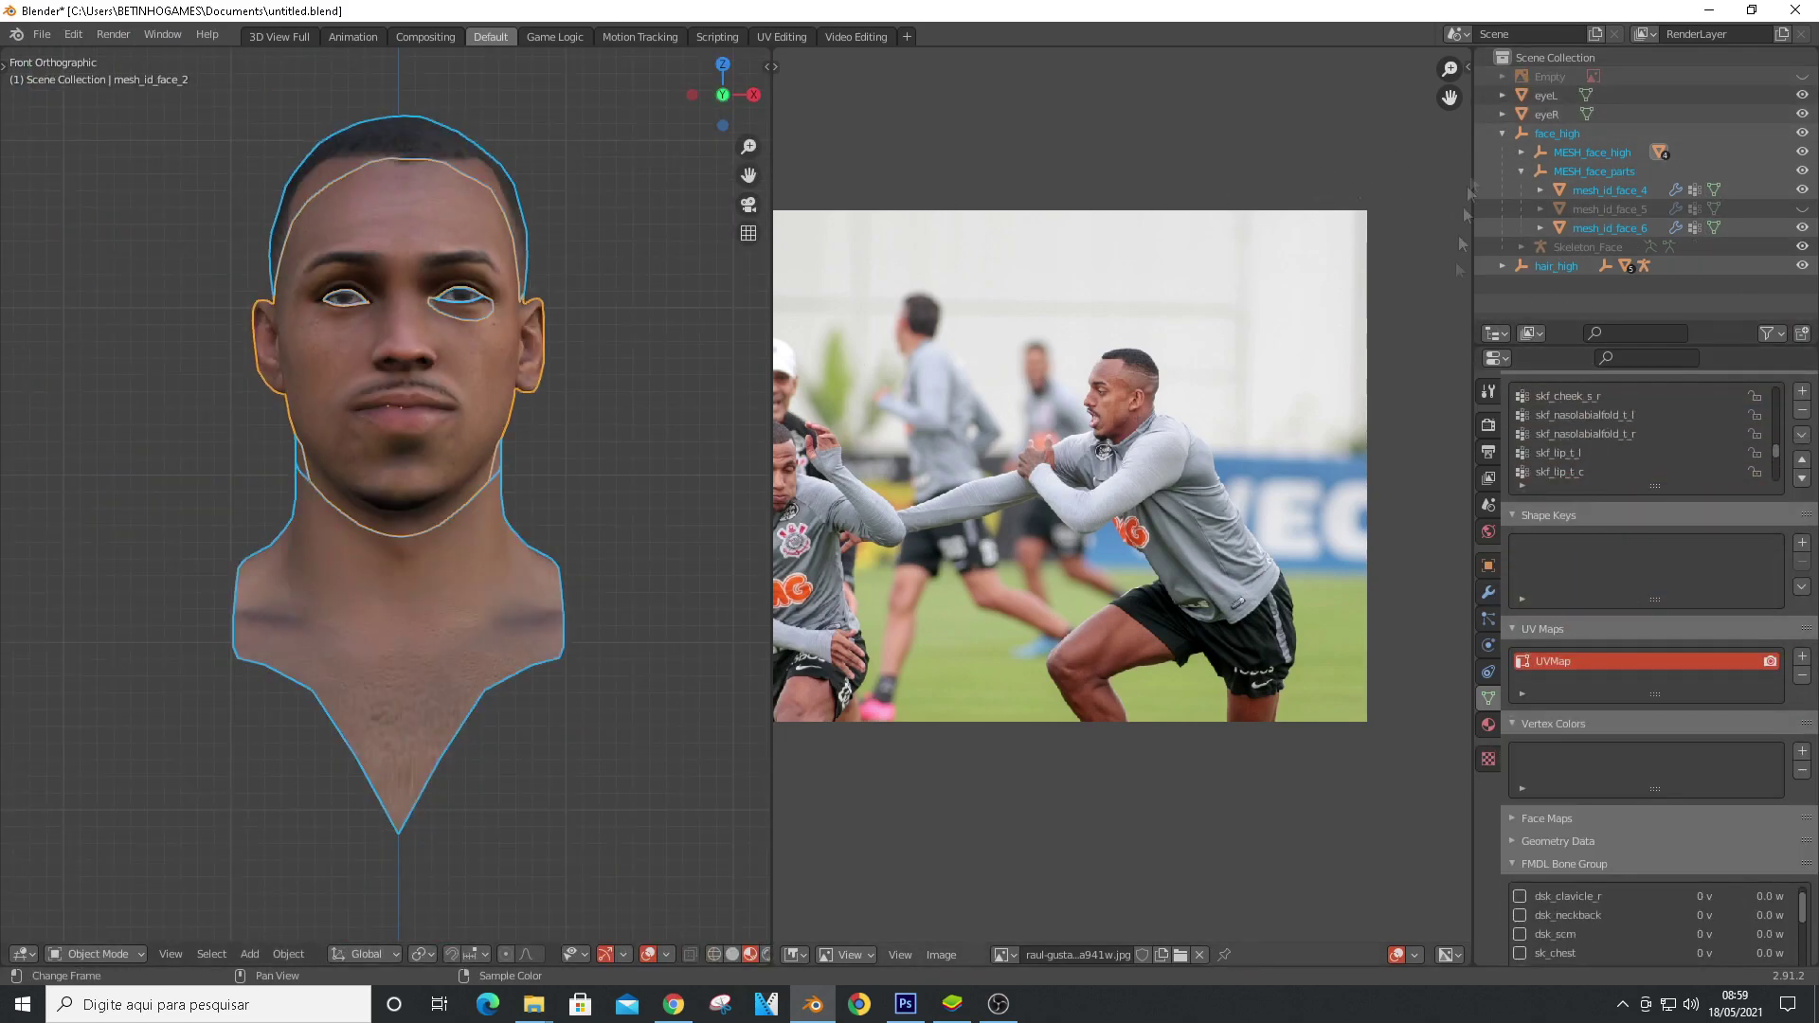
# Import the oral model and PES_DIFF.BIN data, and export the face, hair and oral models
pyautogui.click(1488, 505)
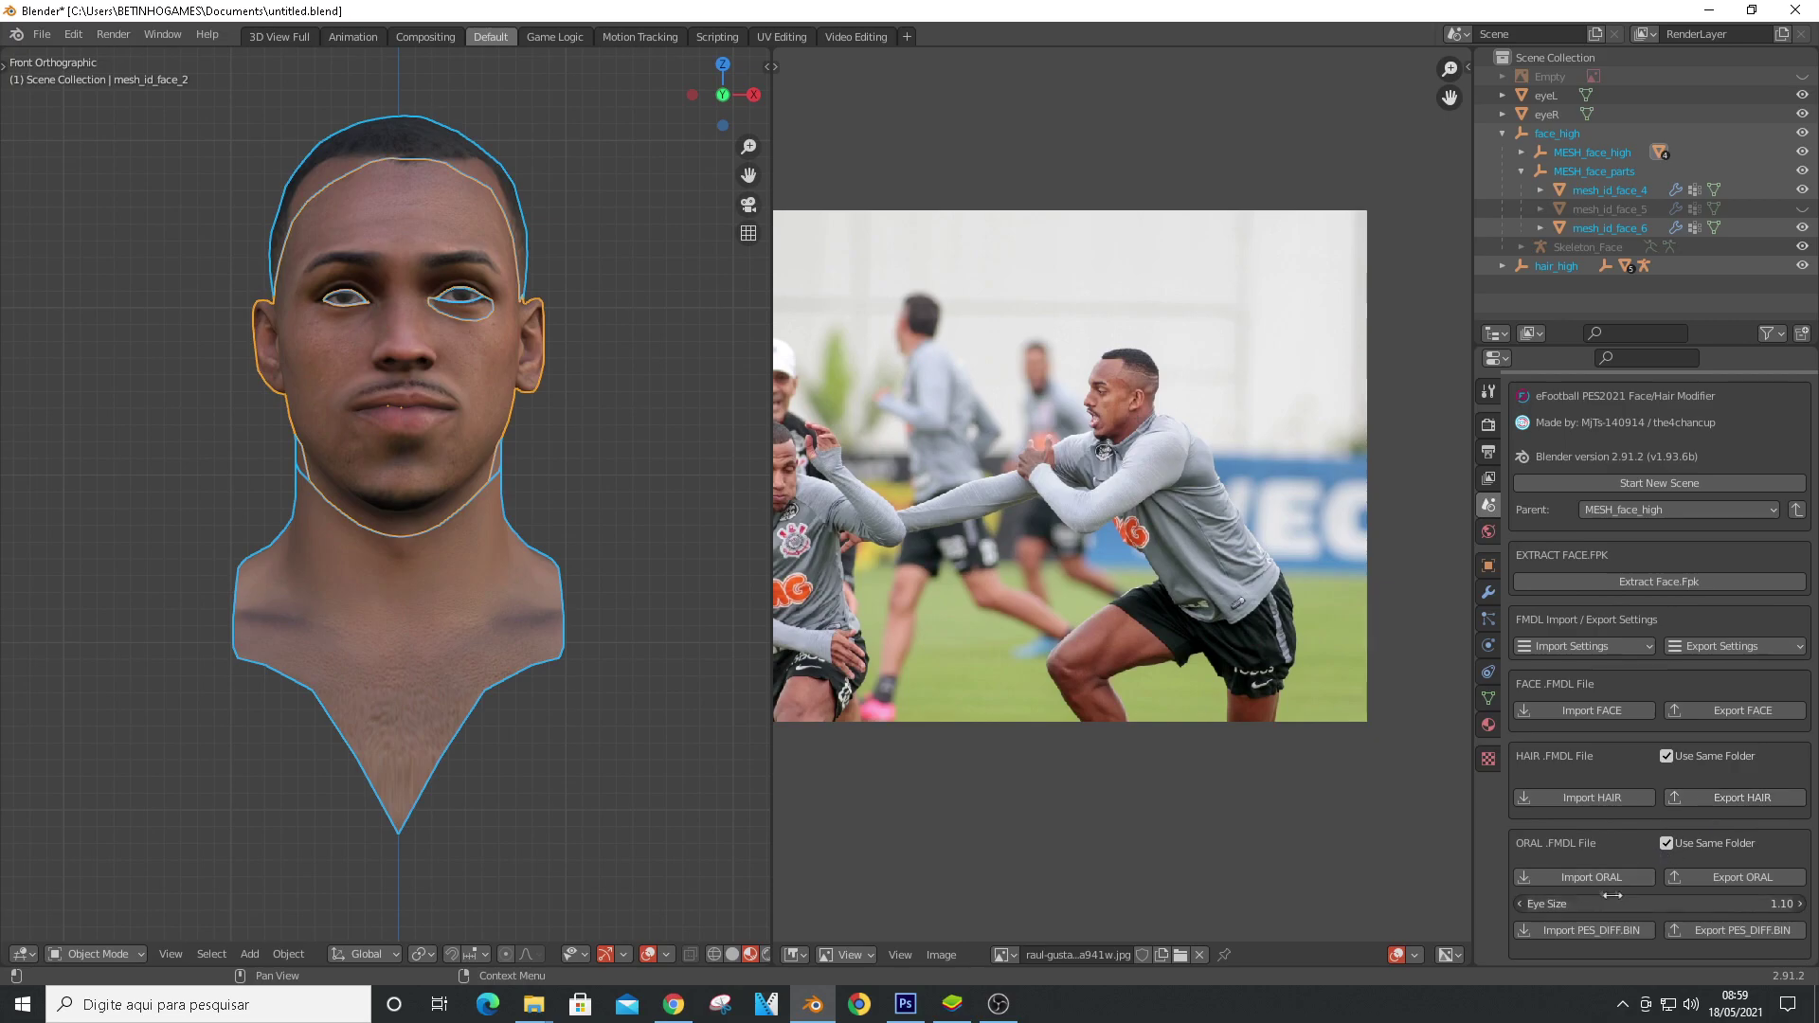
pyautogui.scroll(-3, 1601, 810)
pyautogui.click(1599, 814)
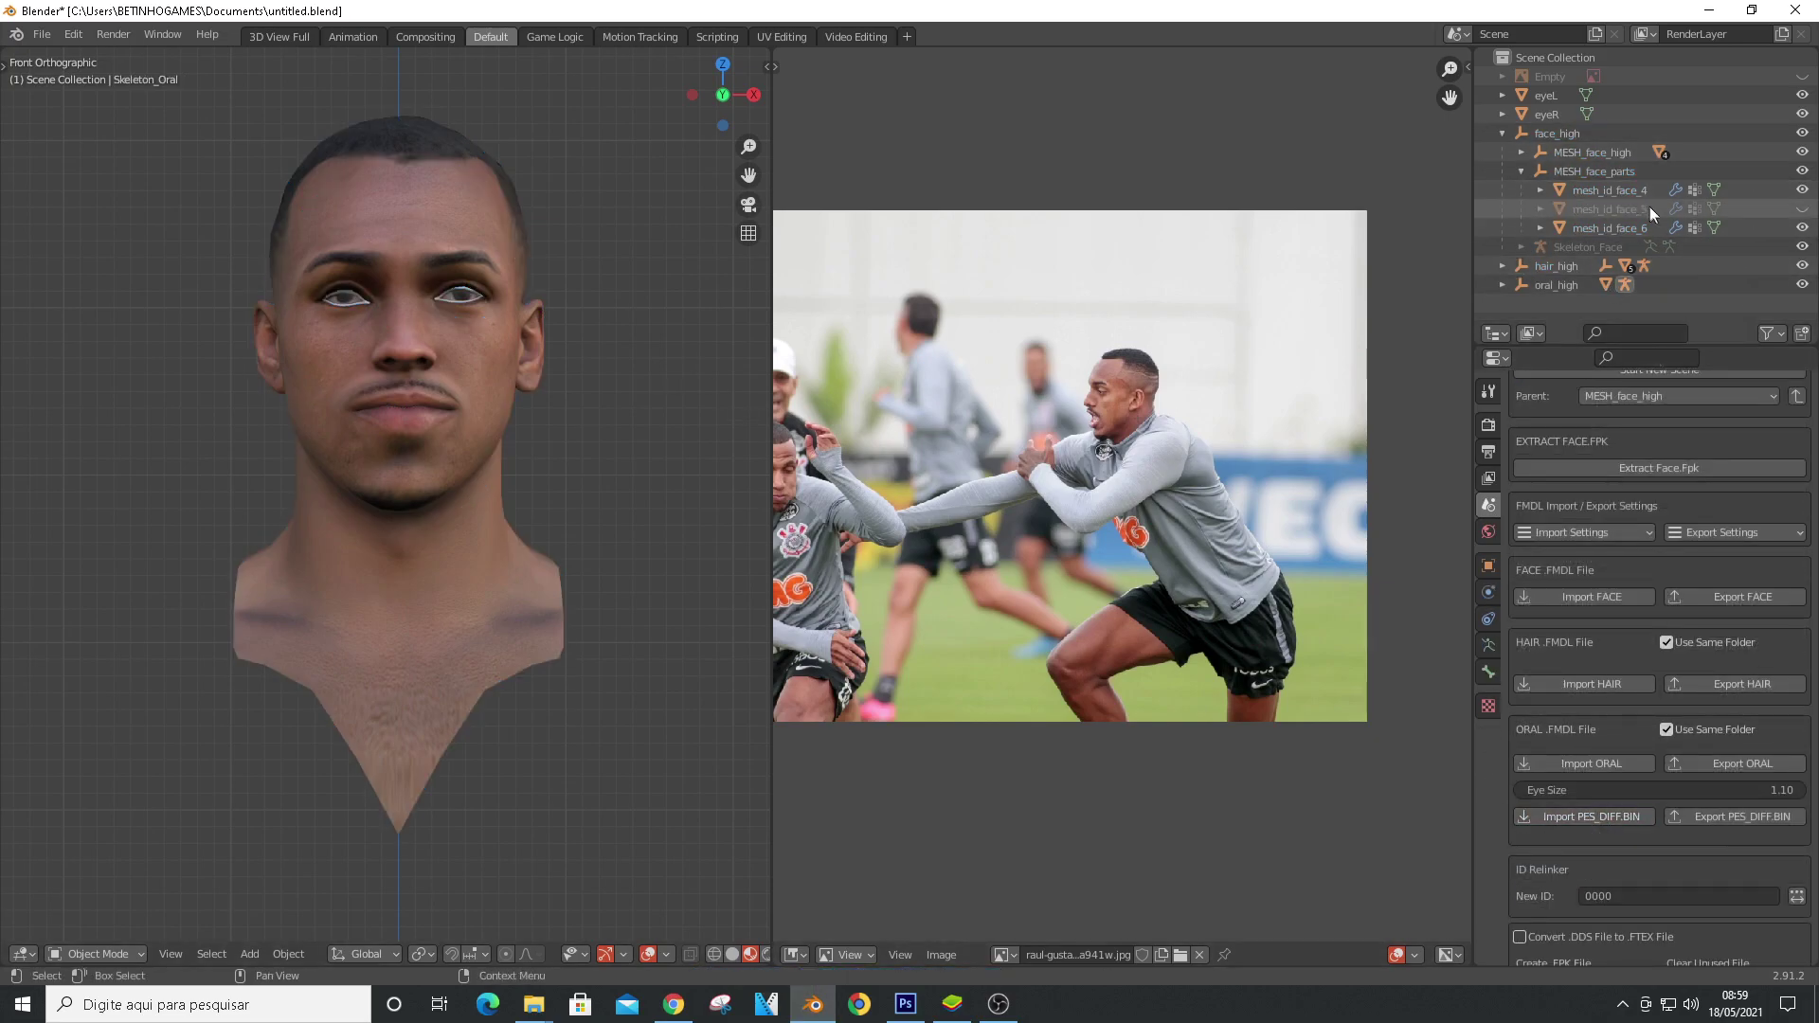
pyautogui.click(1502, 133)
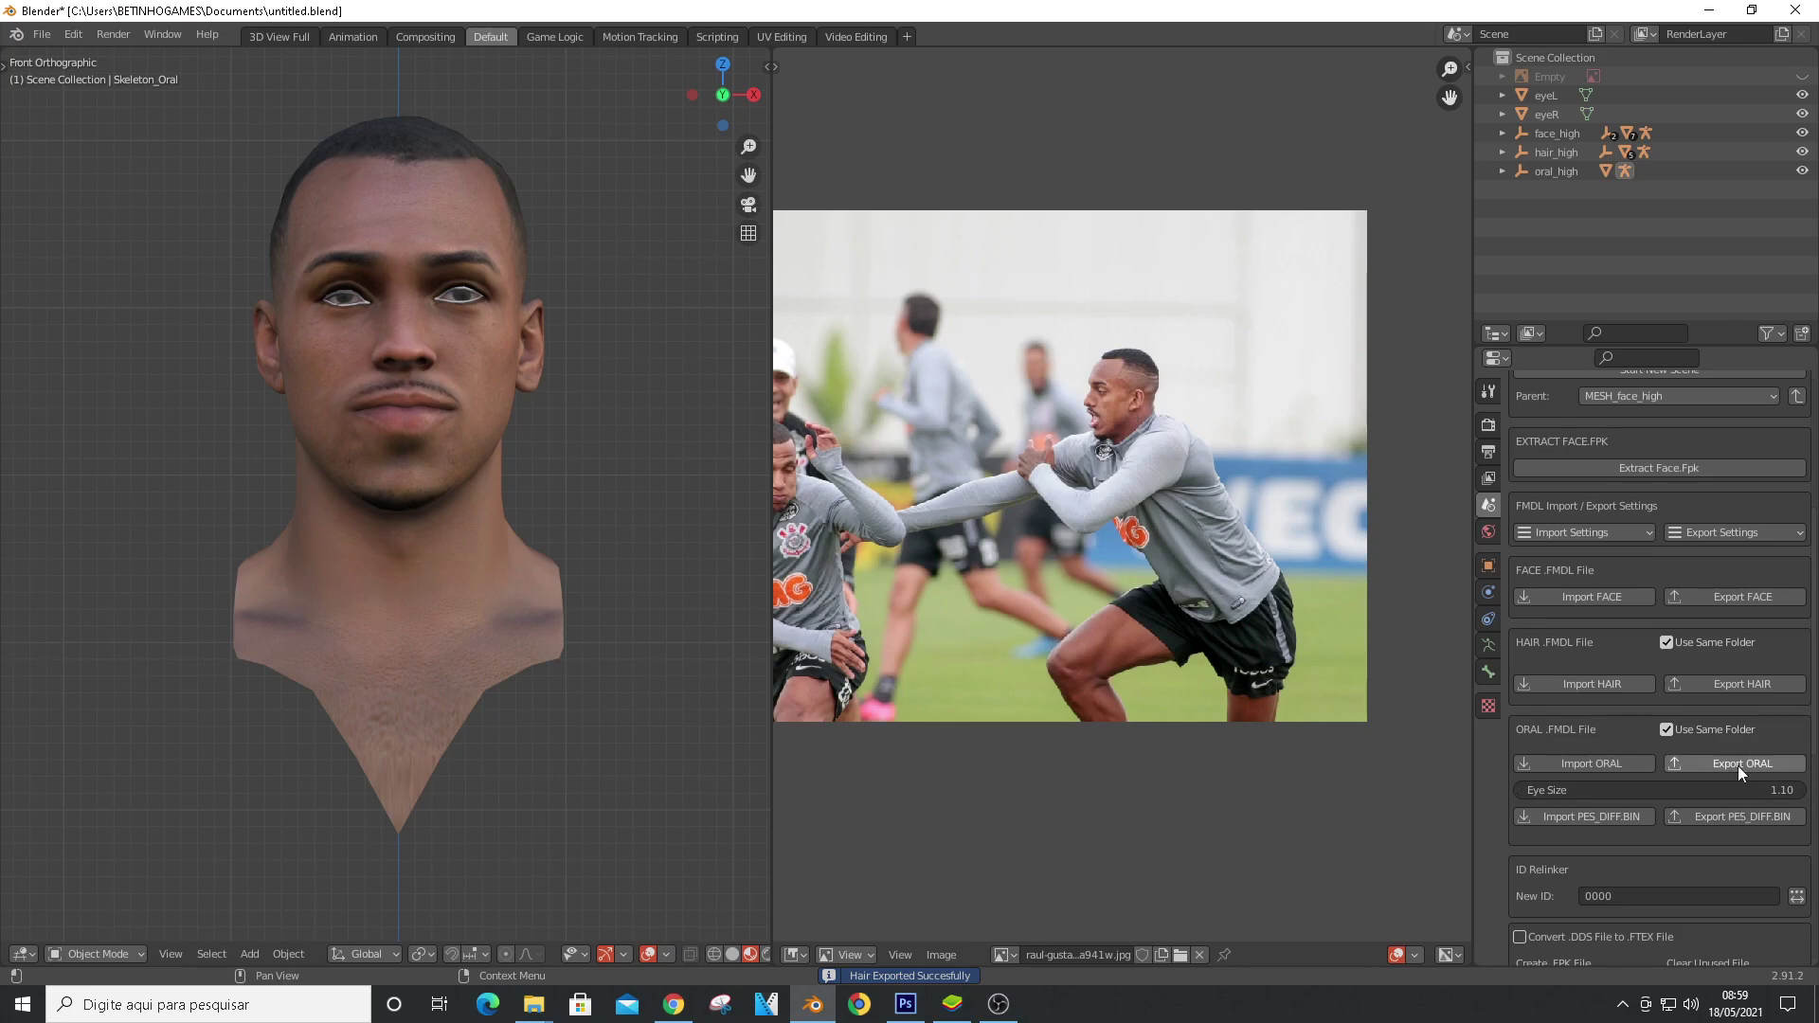
pyautogui.scroll(-2, 1722, 826)
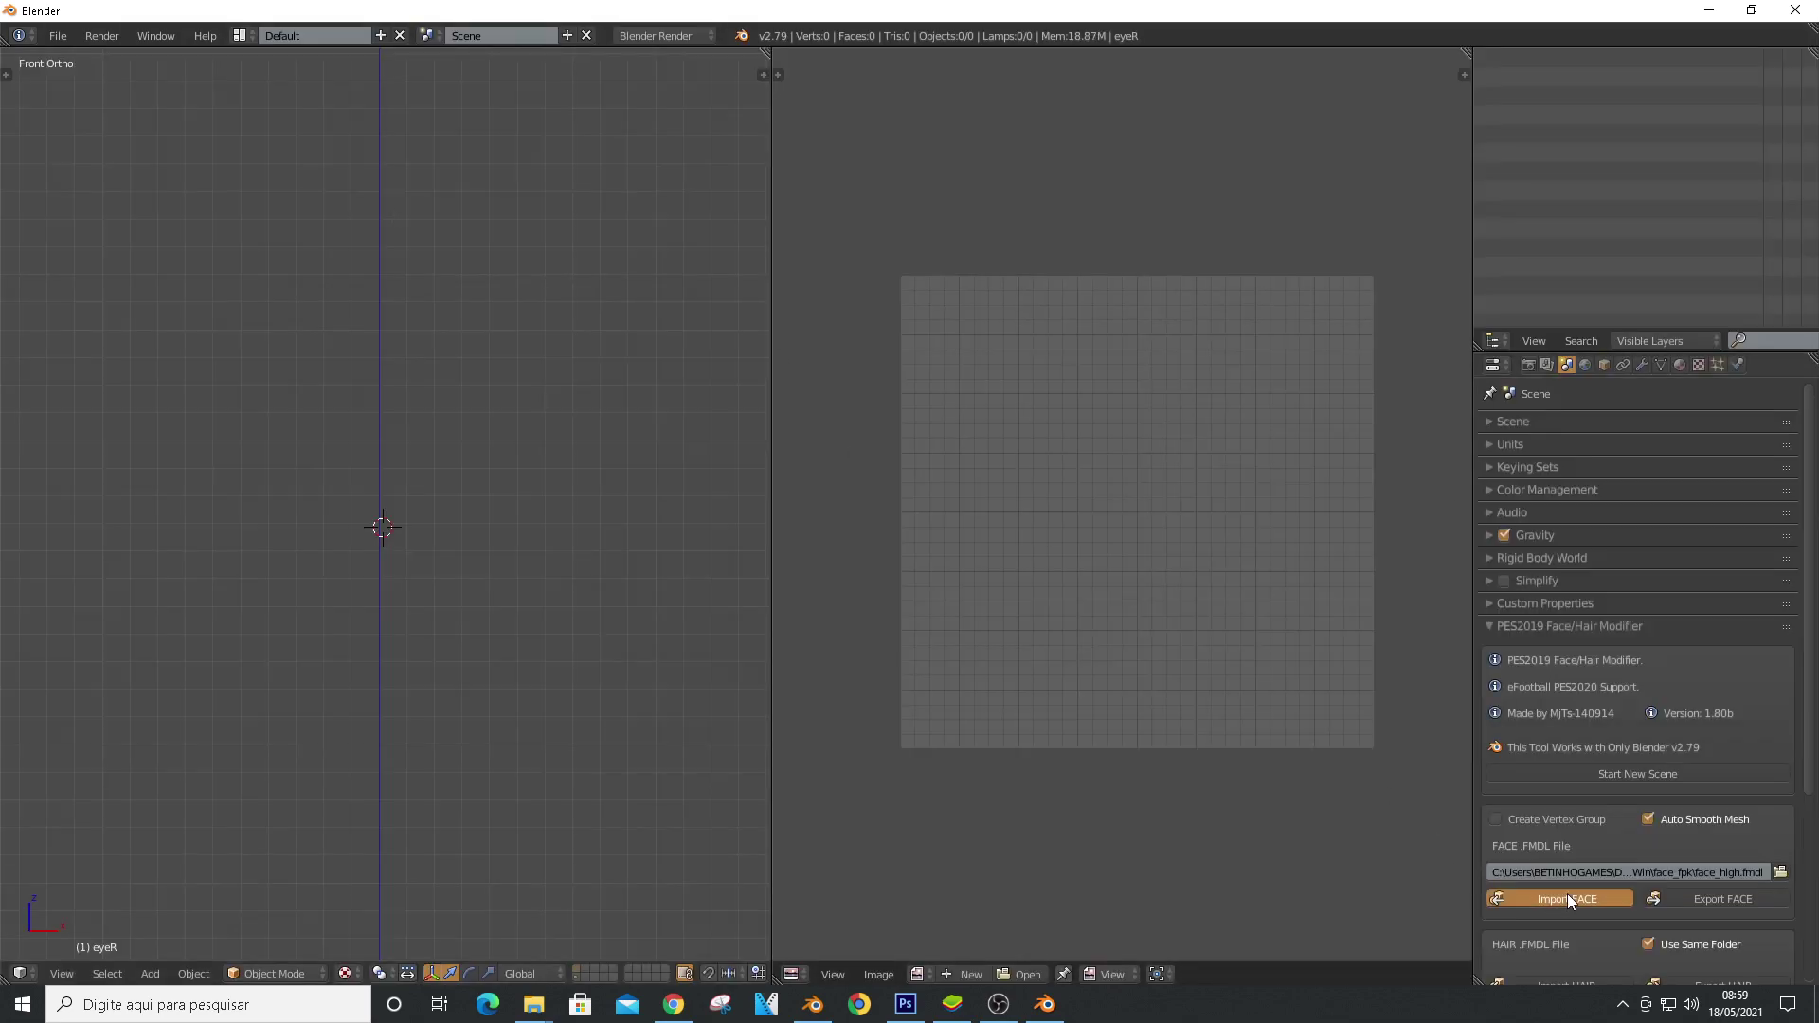
# Switch to Blender 2.79 and import the face model, hair model and PES_DIFF.BIN data
pyautogui.click(1566, 898)
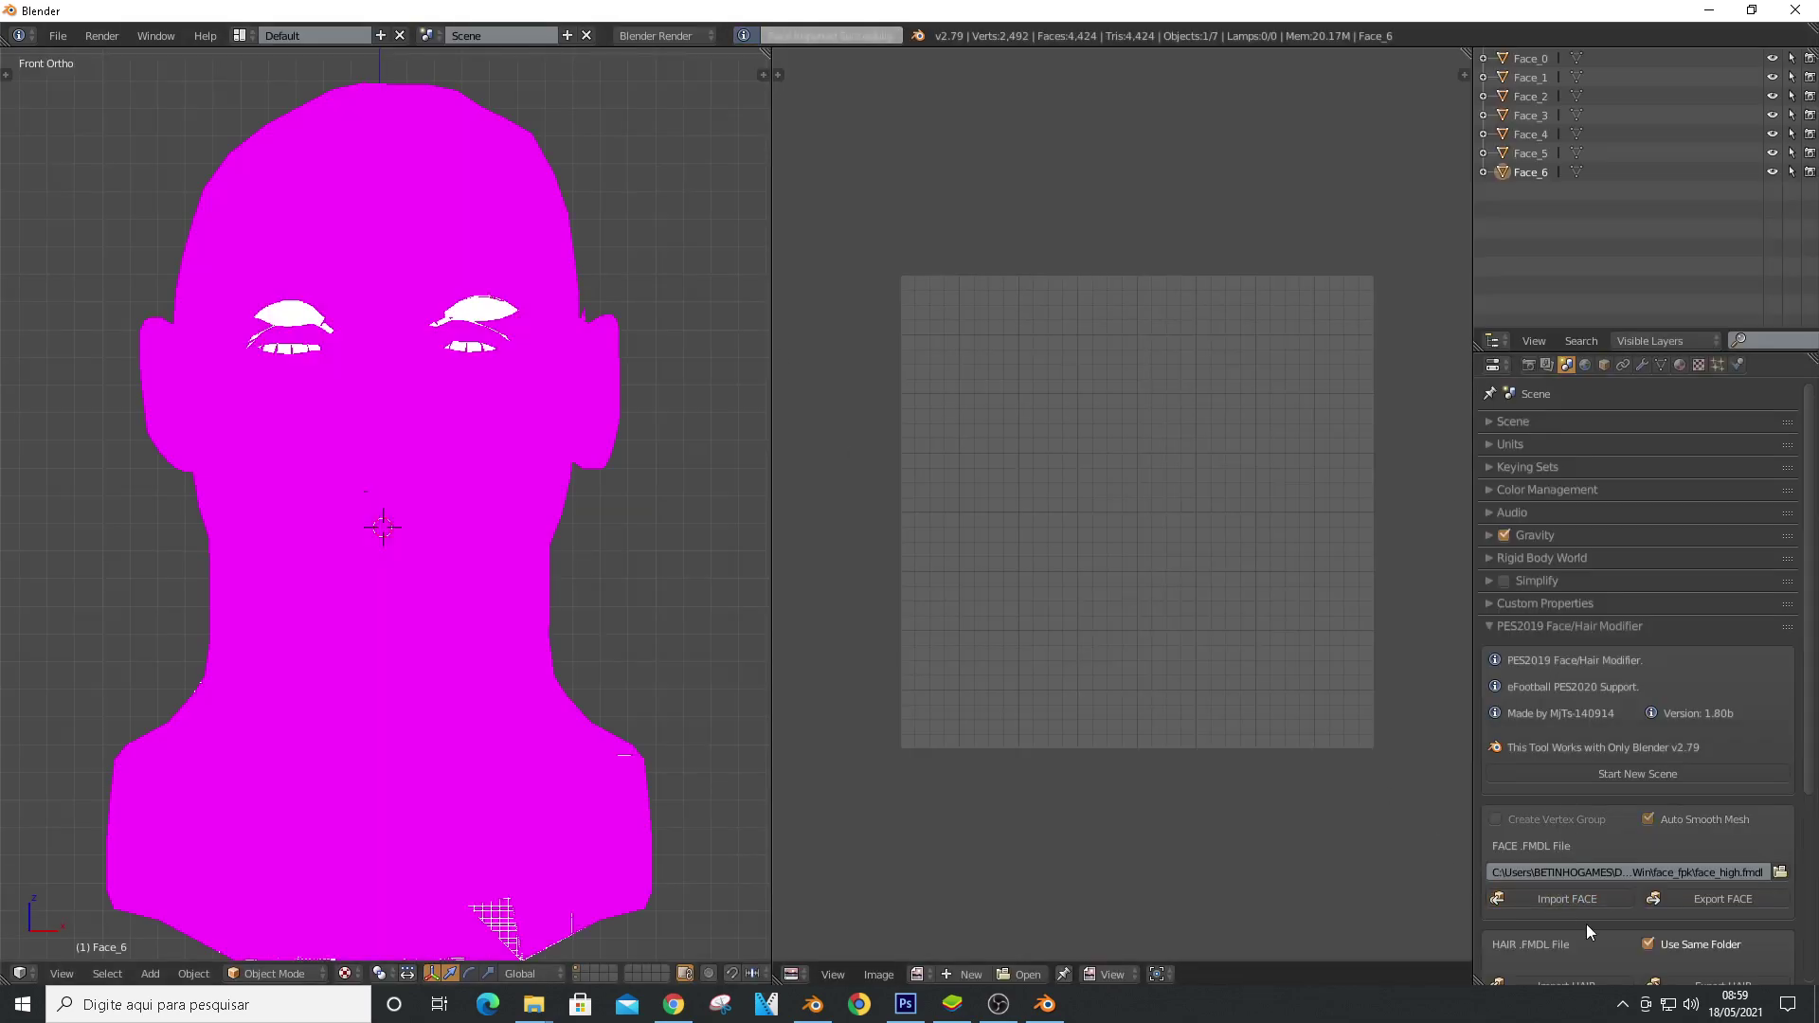
pyautogui.scroll(-3, 1586, 924)
pyautogui.click(1588, 874)
pyautogui.scroll(-3, 1589, 915)
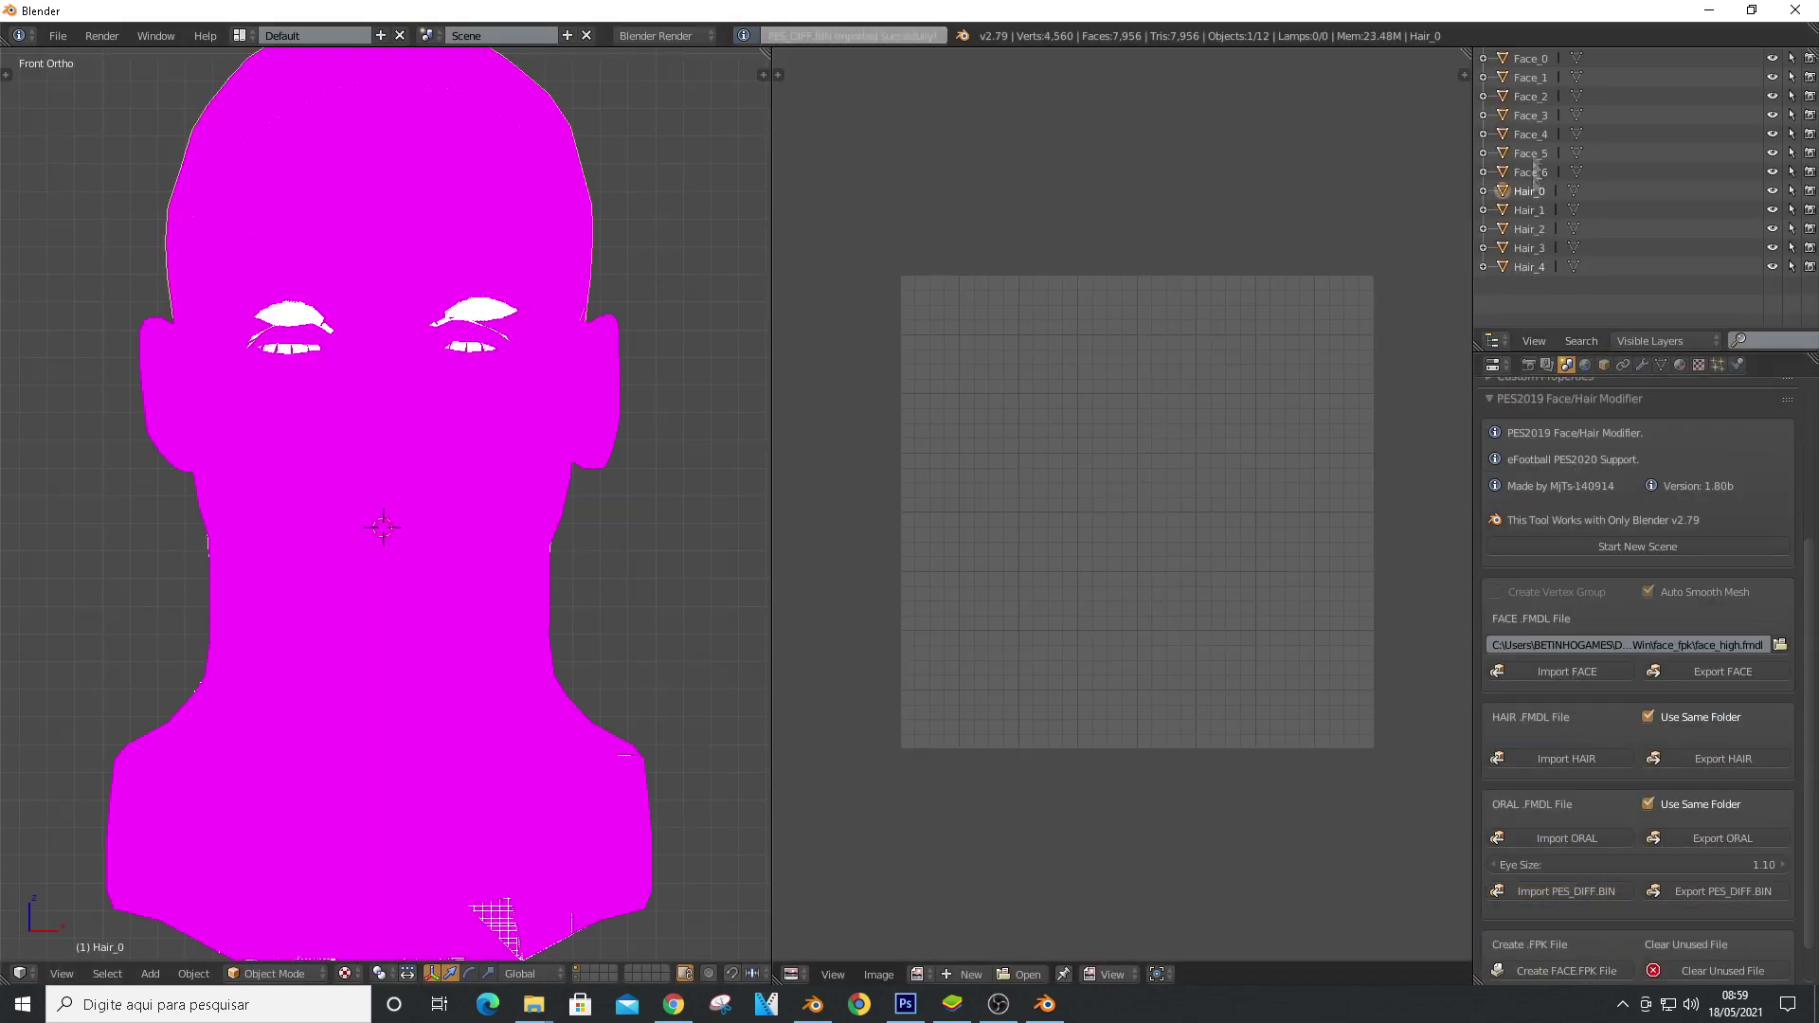
# Join Hair_0 and Face_2 into Face_0, hide the other meshes and enter edit mode
pyautogui.keyDown('shift'); pyautogui.click(1531, 97); pyautogui.keyUp('shift')
pyautogui.keyDown('shift'); pyautogui.click(1530, 59); pyautogui.keyUp('shift')
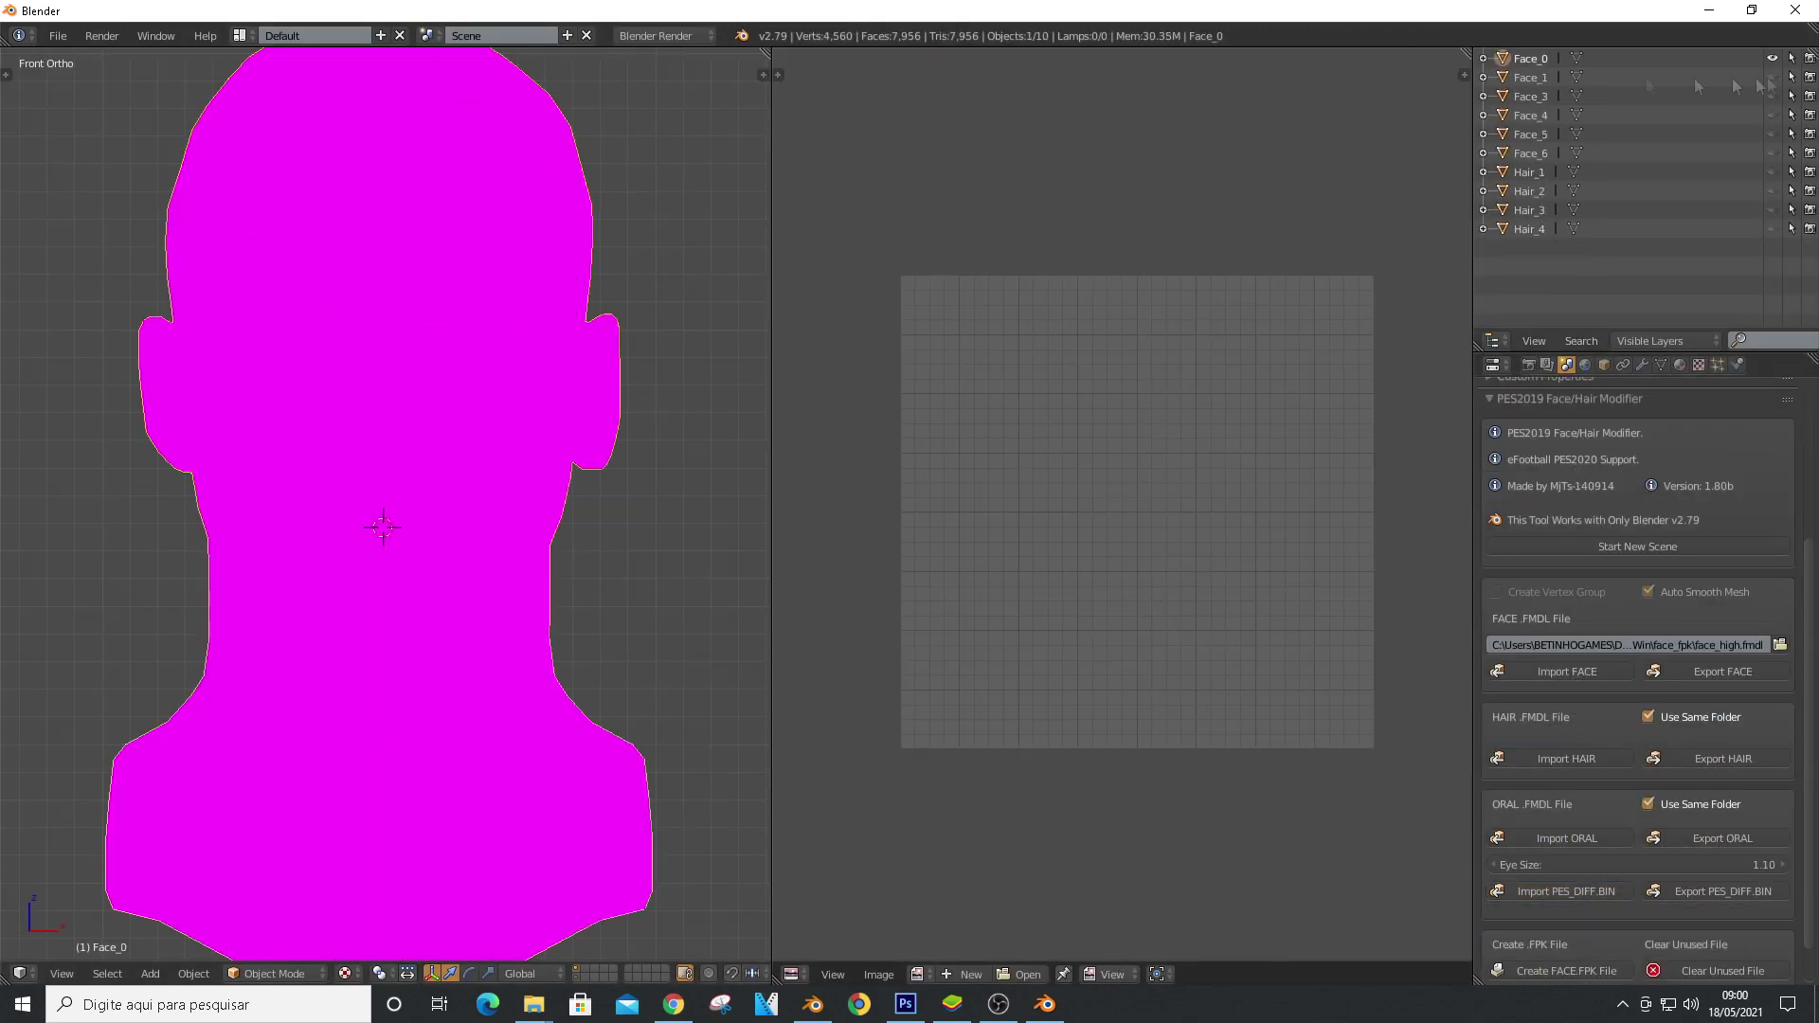
pyautogui.press('Tab')
# Add a new UV map to Face_0 and load the front reference portrait in the image editor
pyautogui.click(1660, 365)
pyautogui.click(1785, 774)
pyautogui.click(926, 974)
pyautogui.click(961, 933)
pyautogui.doubleClick(609, 186)
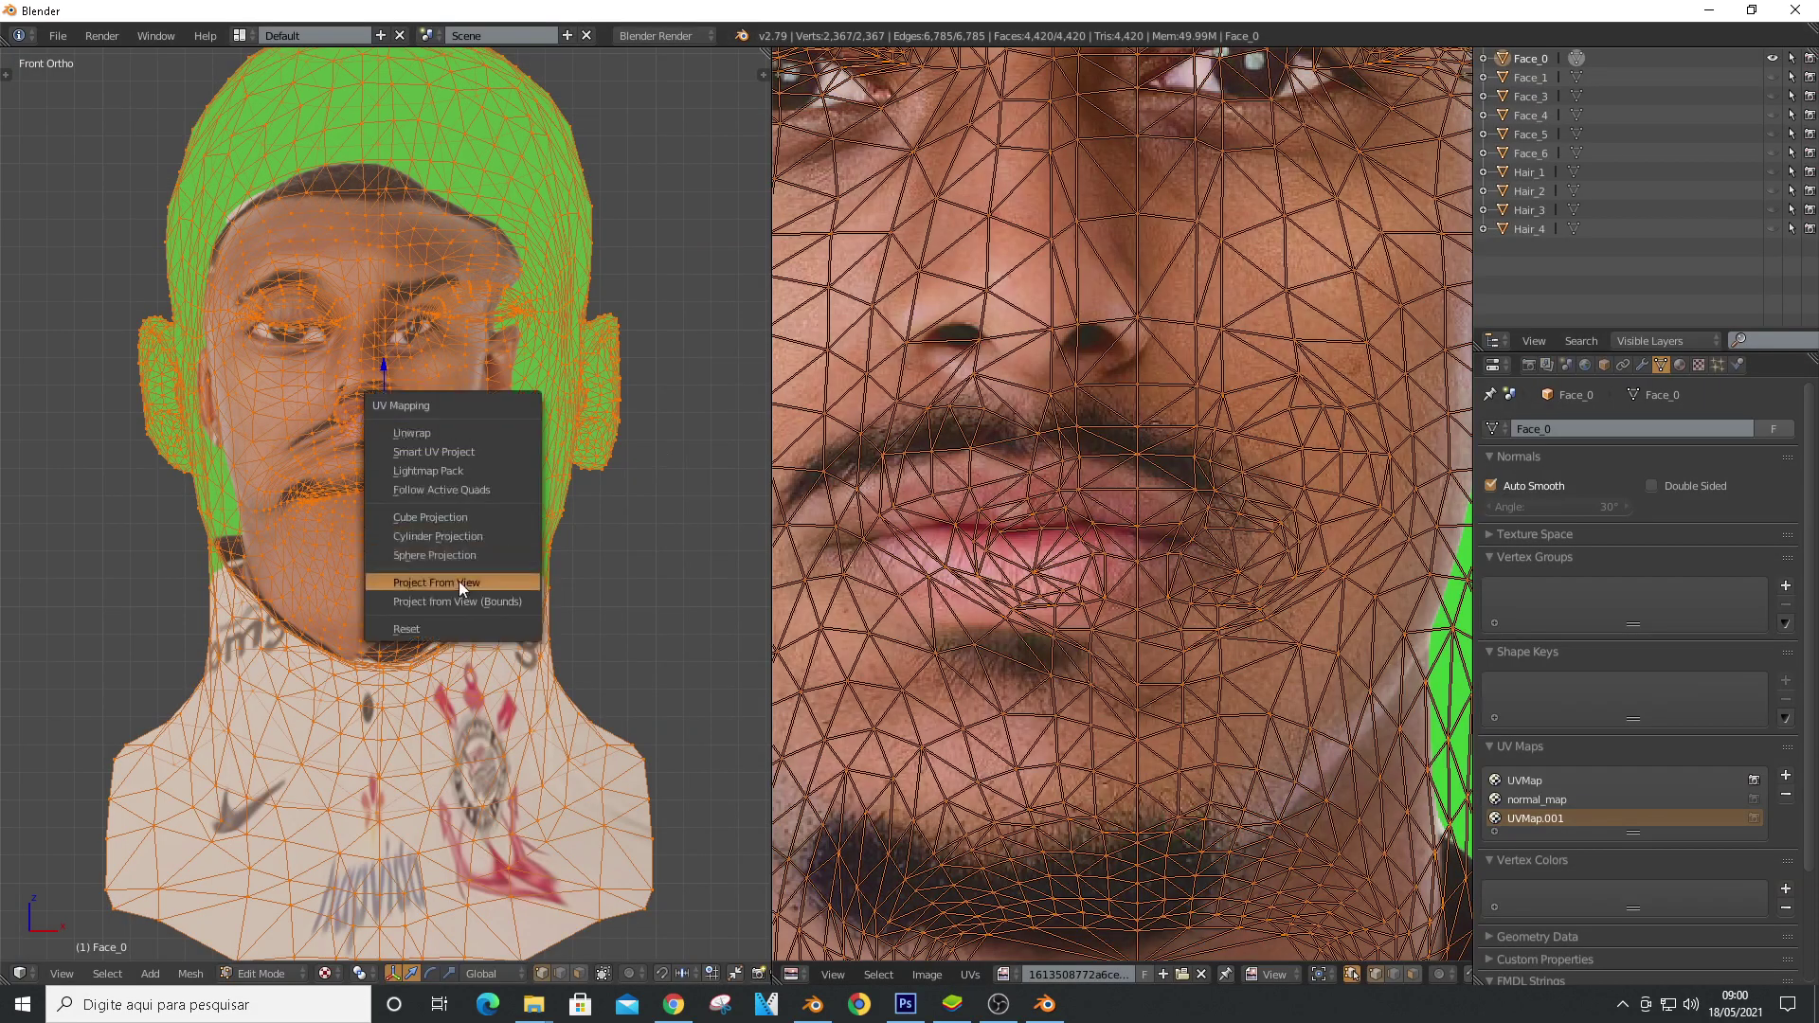
# Project the mesh UVs from the front view and roughly scale and position them over the portrait
pyautogui.press('s')
pyautogui.click(1064, 611)
pyautogui.scroll(2, 1100, 428)
pyautogui.press('g')
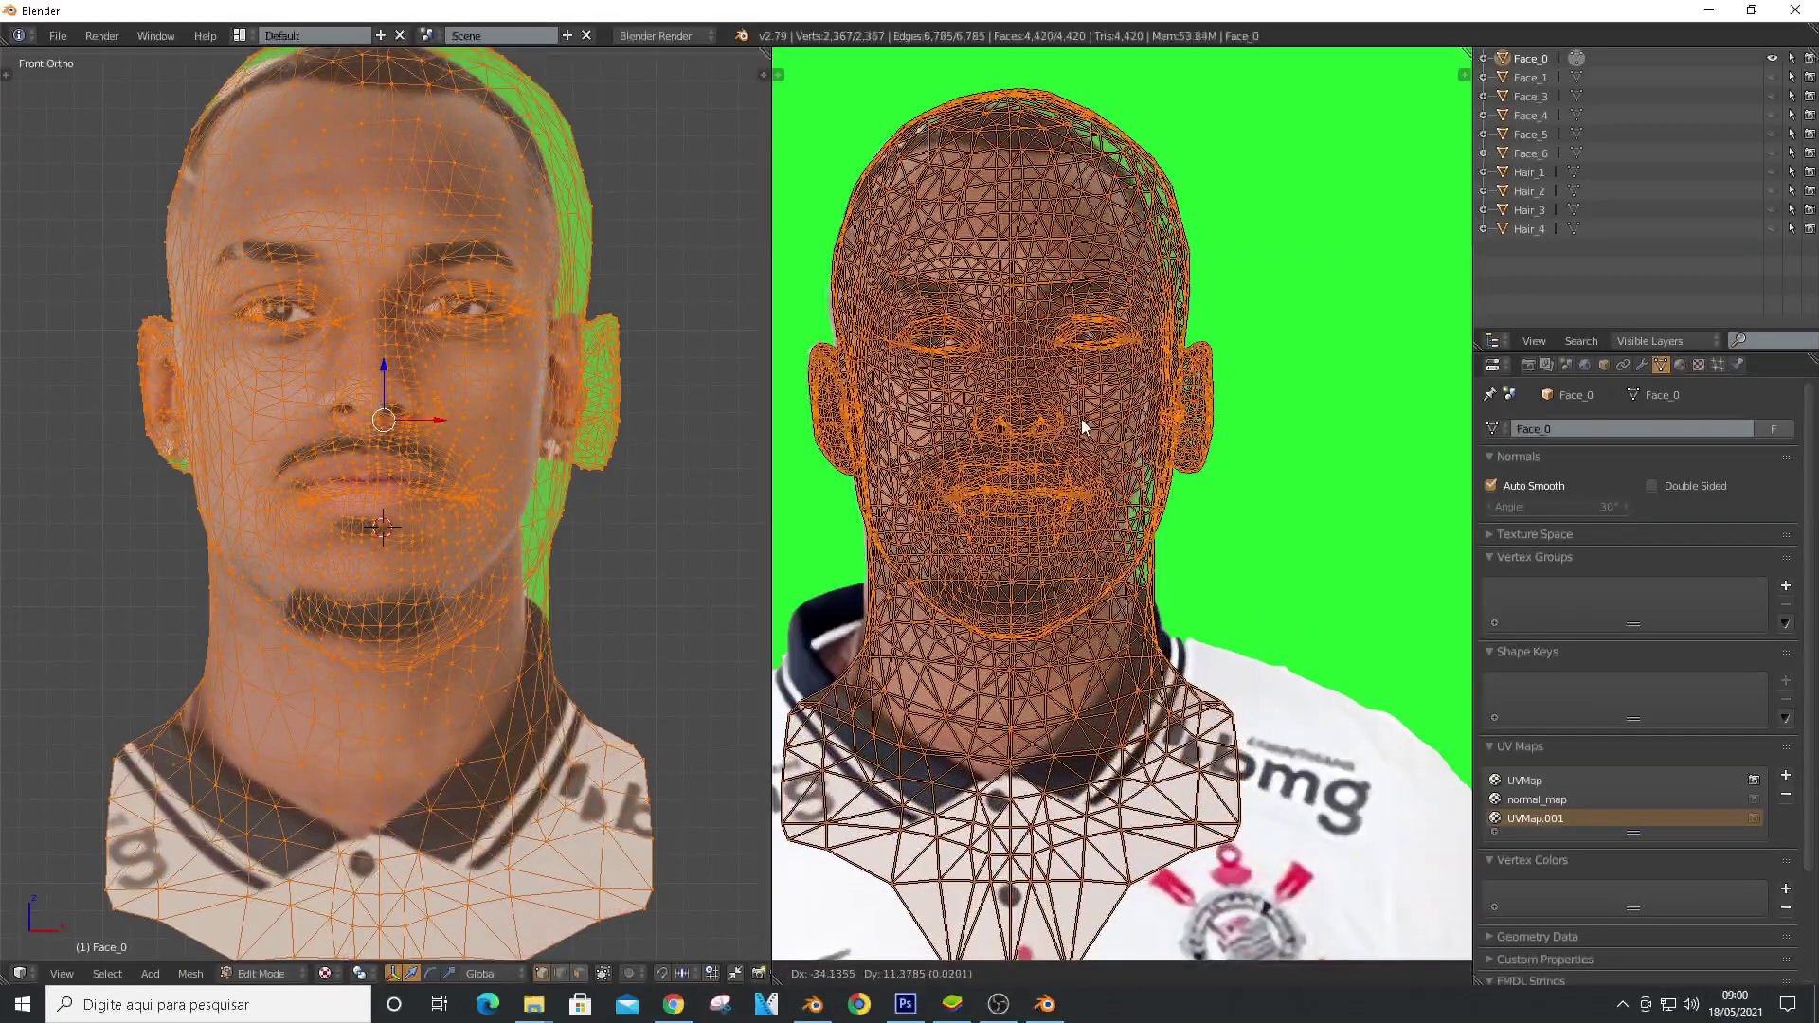
pyautogui.scroll(-2, 1136, 616)
pyautogui.scroll(2, 1035, 587)
pyautogui.press('g')
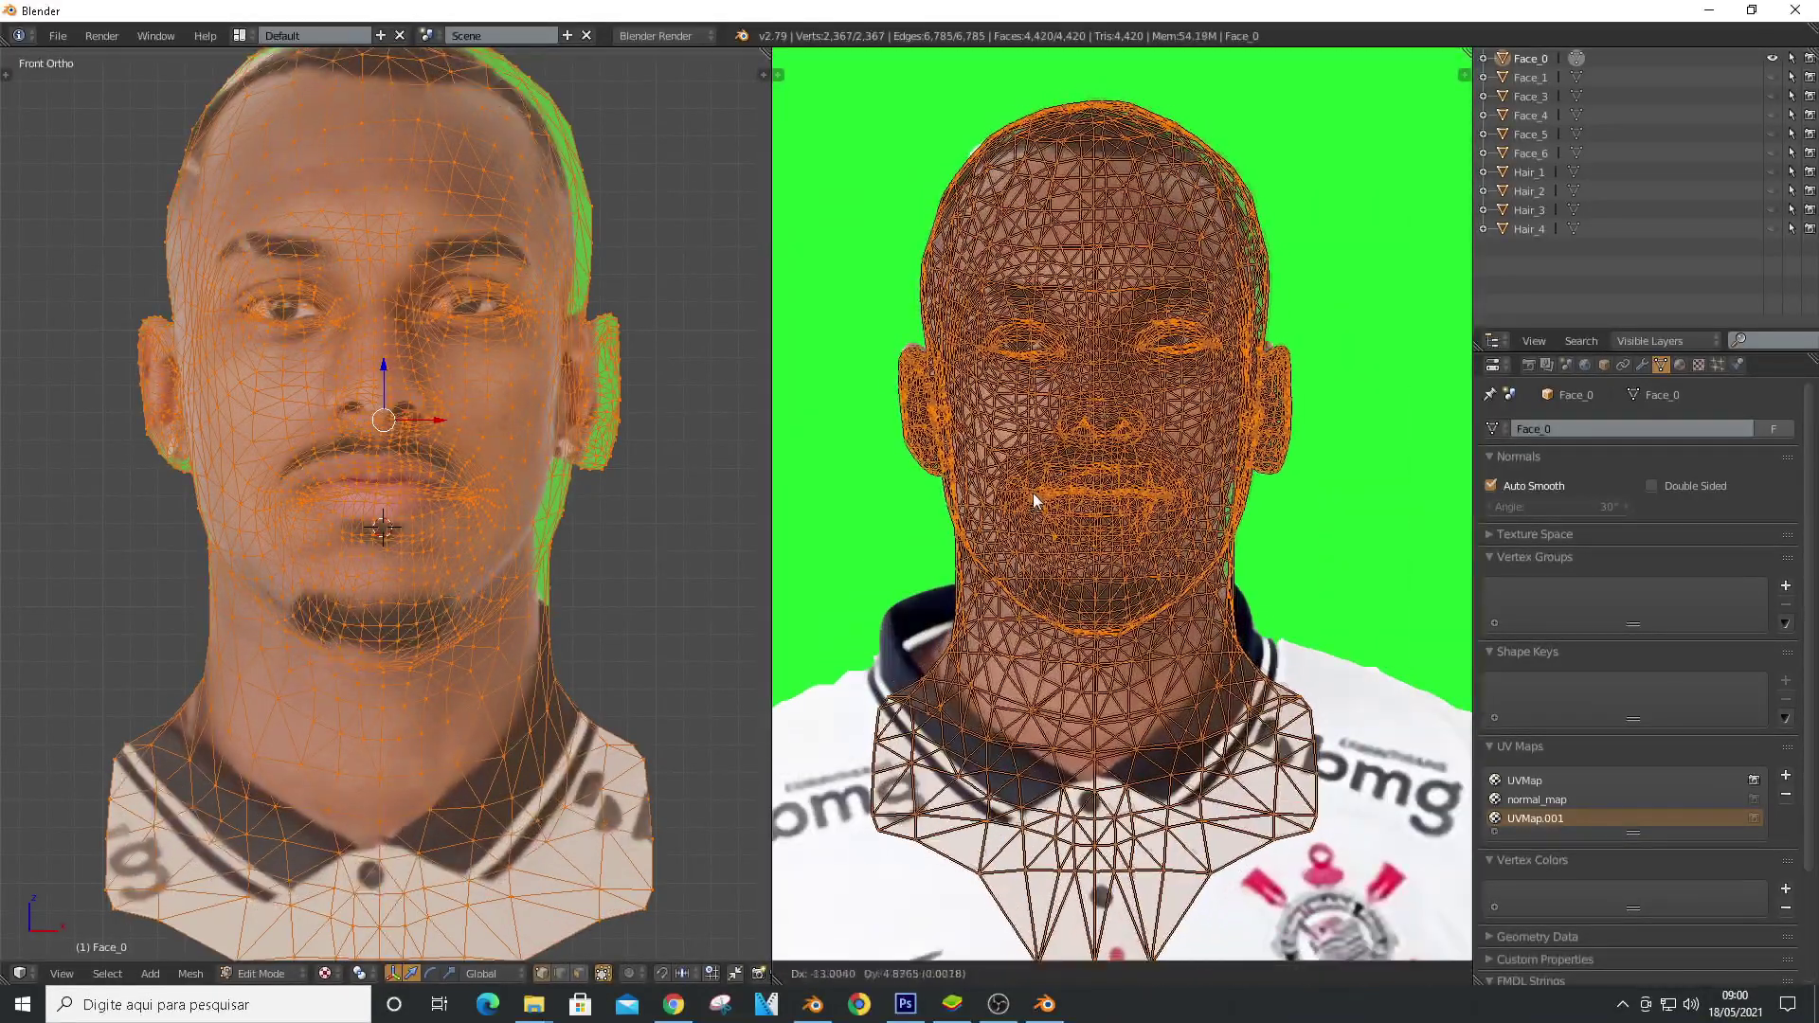
pyautogui.click(1033, 493)
# Refine the UV layout's scale and position so the head outline and ears fit the portrait
pyautogui.press('s')
pyautogui.click(1054, 386)
pyautogui.press('g')
pyautogui.click(1055, 373)
pyautogui.press('s')
pyautogui.click(1060, 427)
pyautogui.press('g')
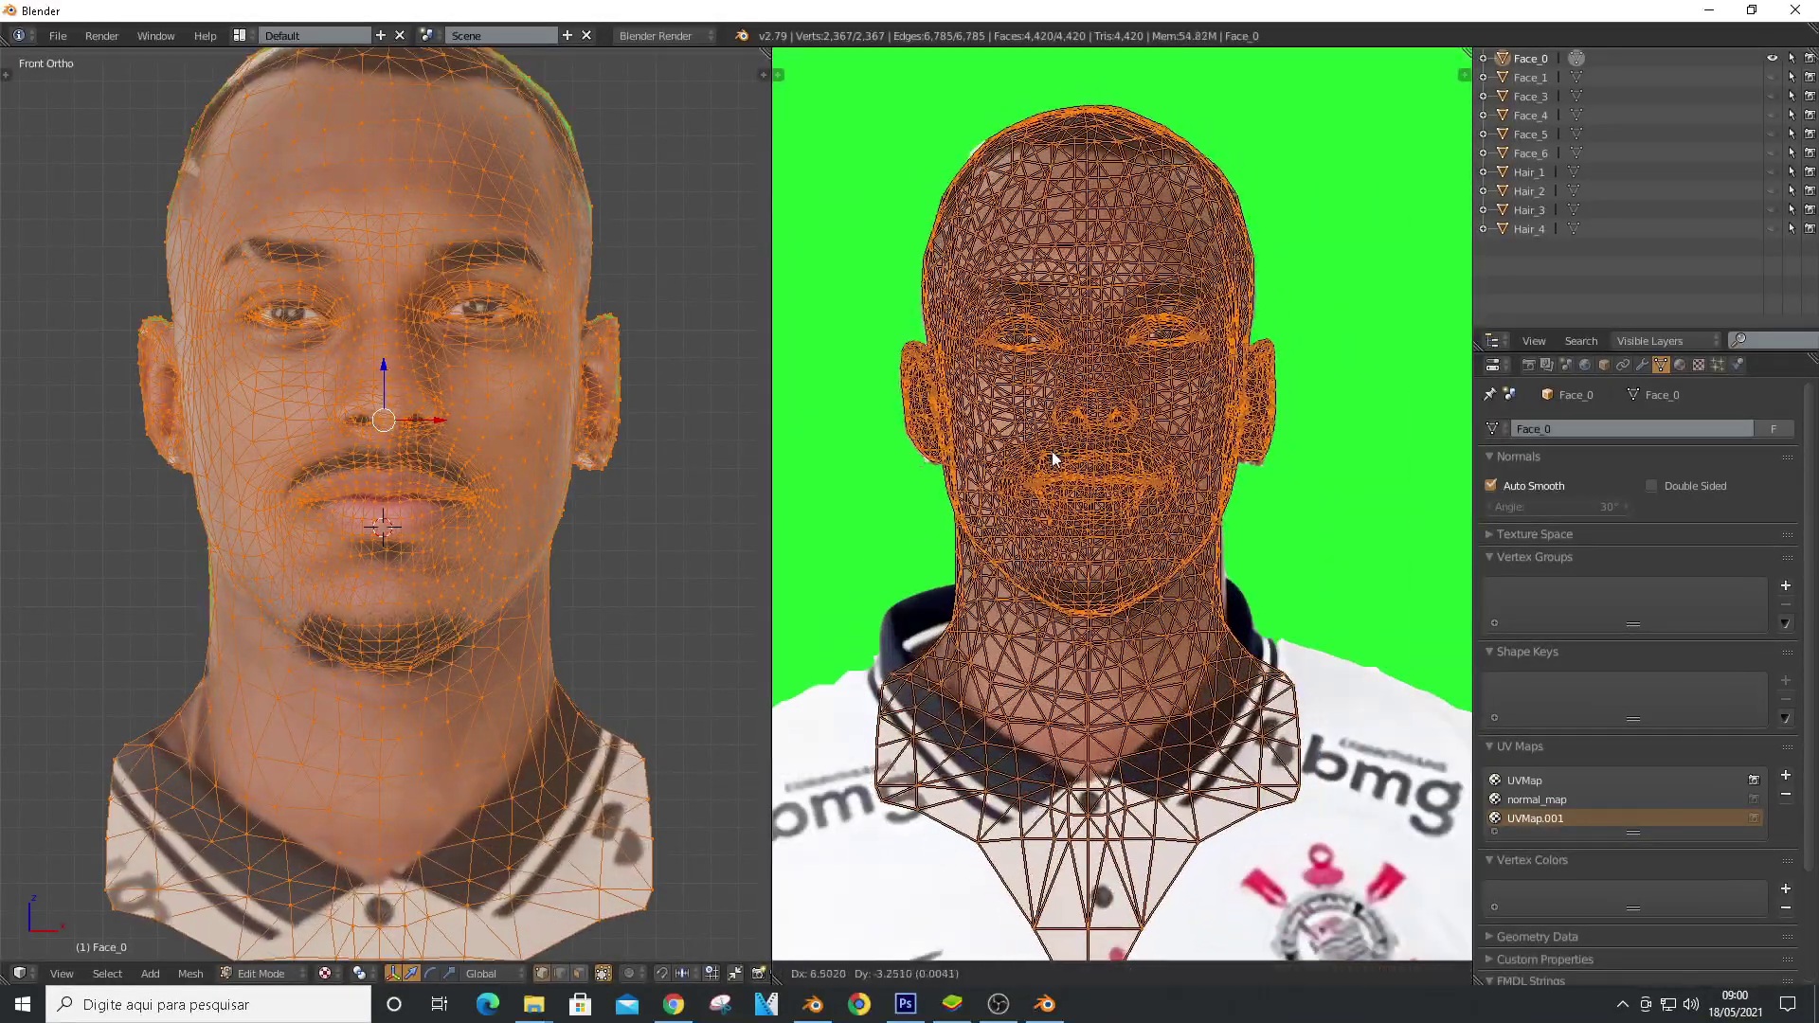
pyautogui.click(1054, 459)
# Shift the UV layout to line up the eyes and nose with the portrait
pyautogui.scroll(1, 457, 318)
pyautogui.scroll(5, 456, 318)
pyautogui.scroll(4, 1075, 420)
pyautogui.press('g')
pyautogui.click(1088, 418)
pyautogui.scroll(-2, 1087, 417)
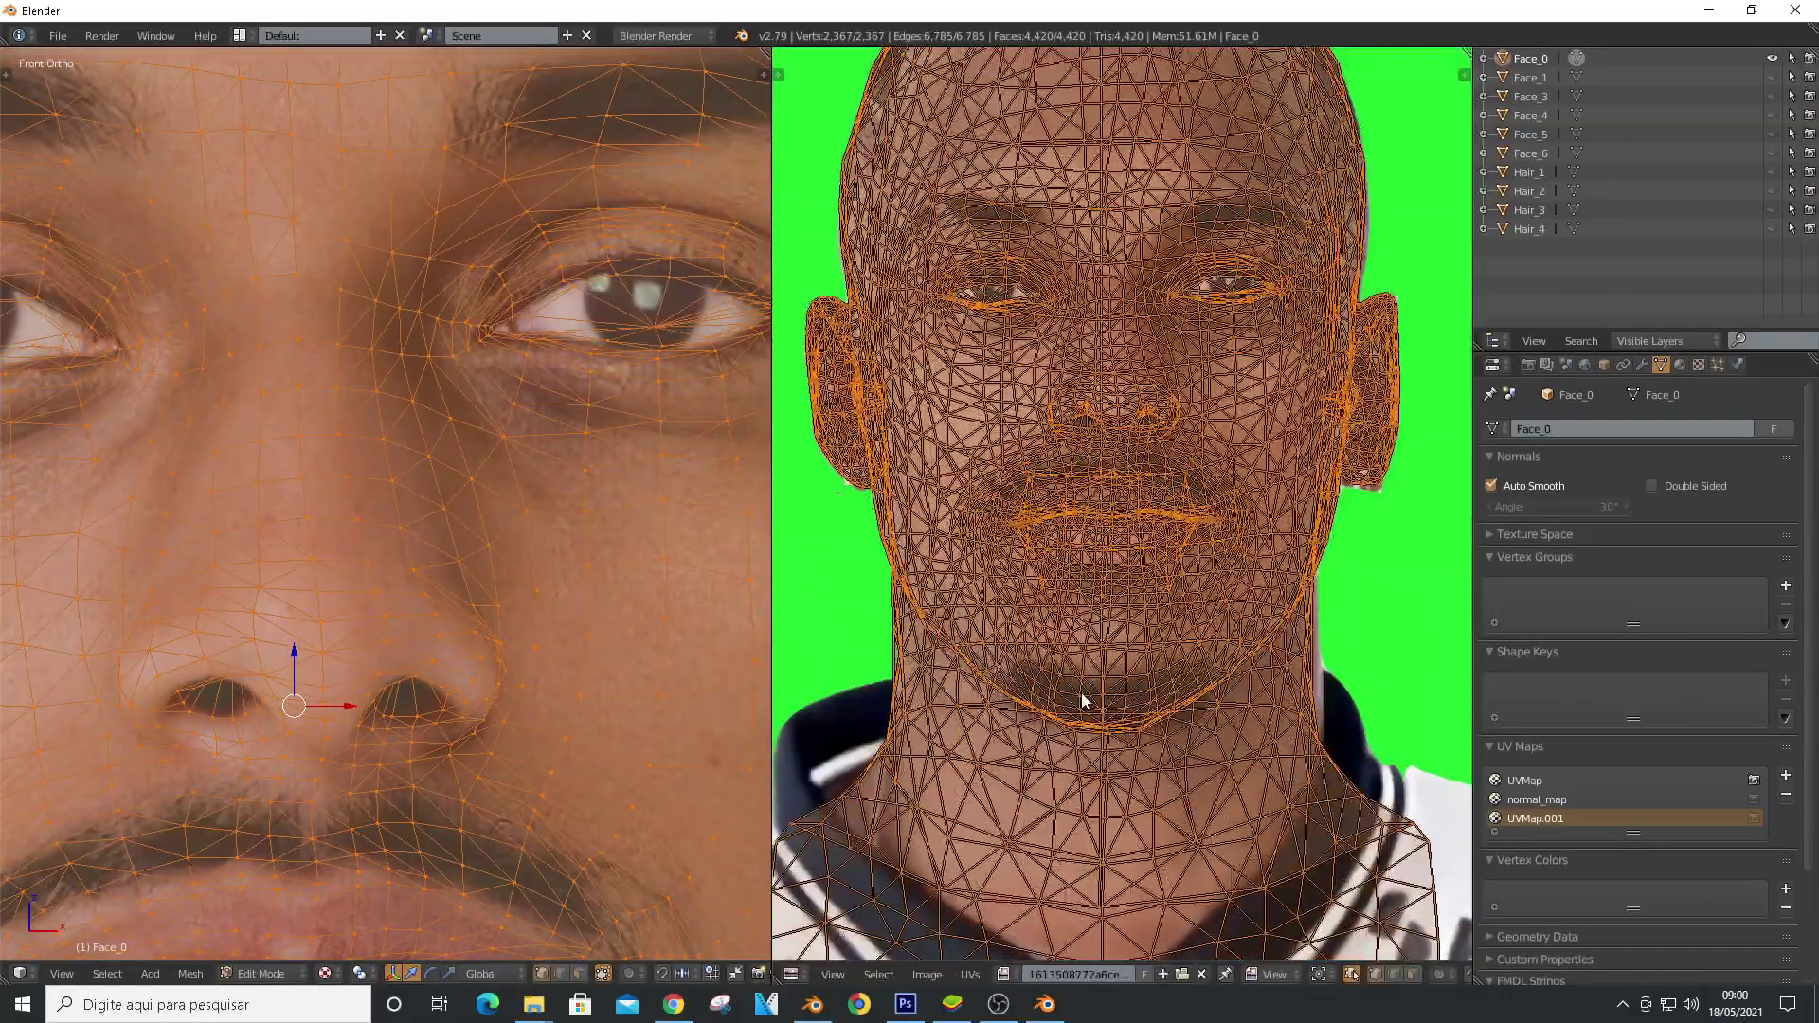
# Rescale and shift the UV layout so the mouth and chin line up with the portrait
pyautogui.press('s')
pyautogui.click(1088, 698)
pyautogui.press('g')
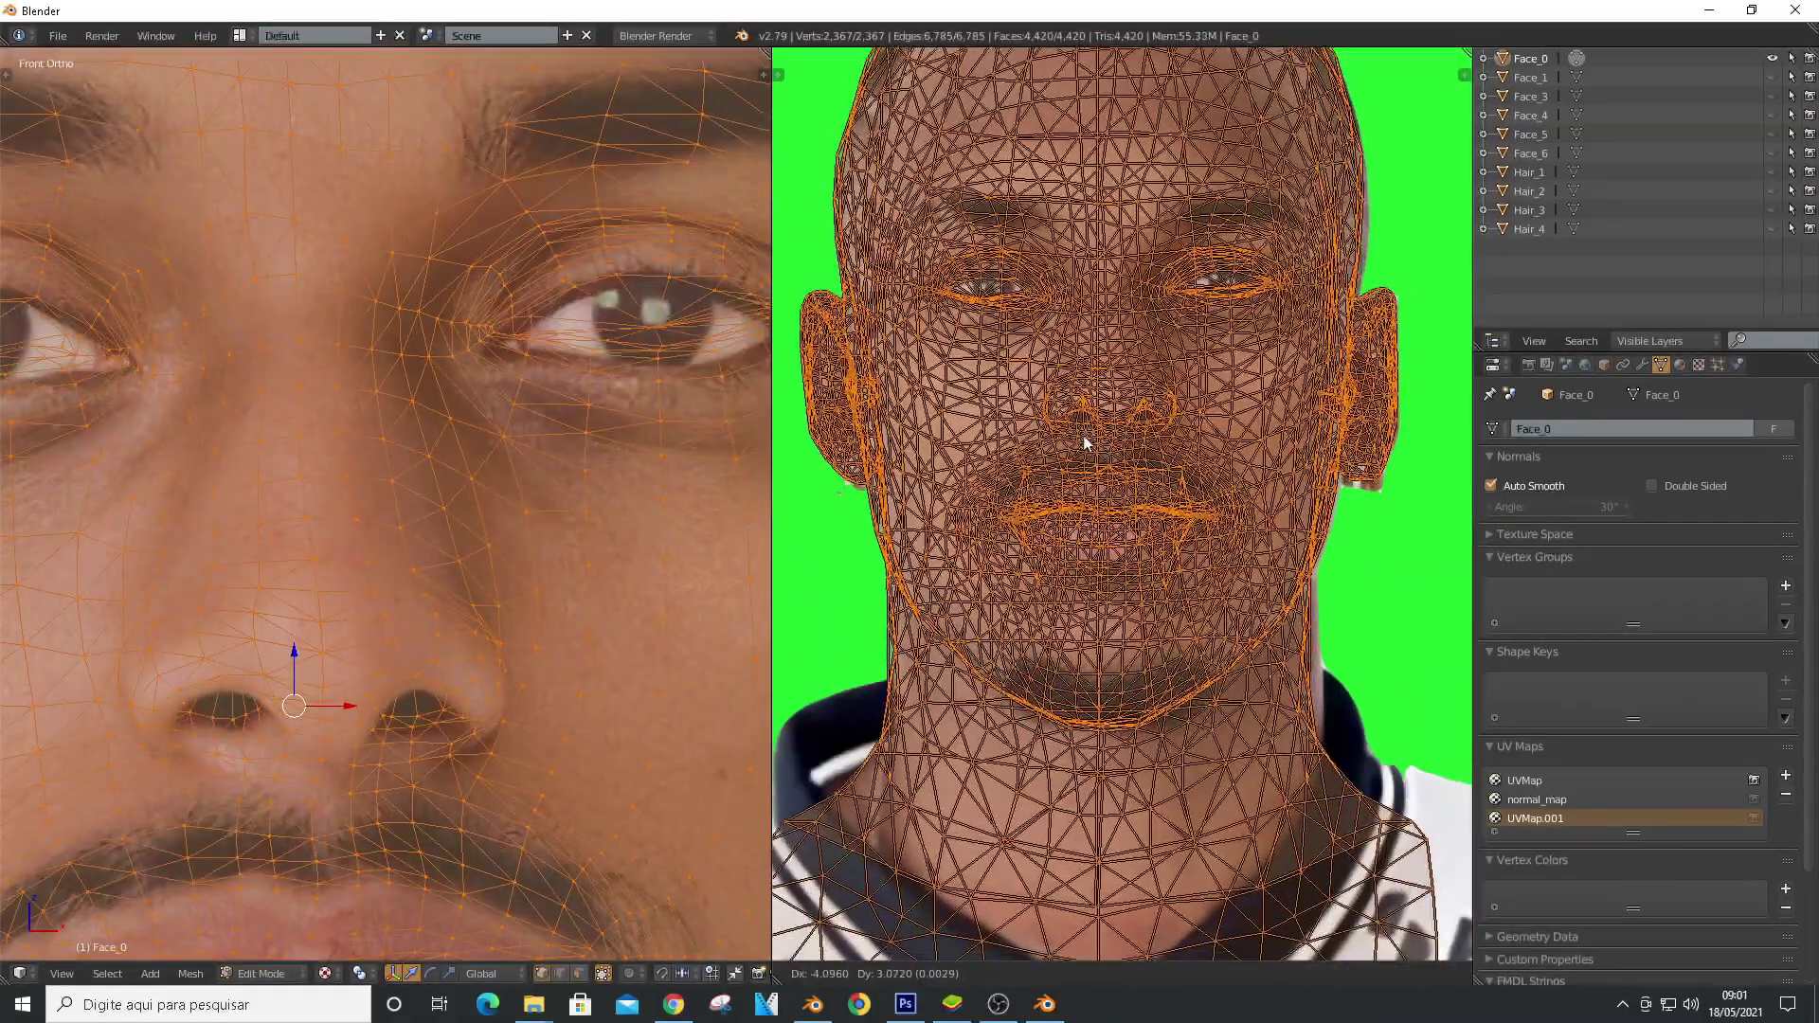
pyautogui.click(1092, 448)
pyautogui.scroll(-3, 535, 361)
pyautogui.scroll(4, 1066, 796)
pyautogui.press('s')
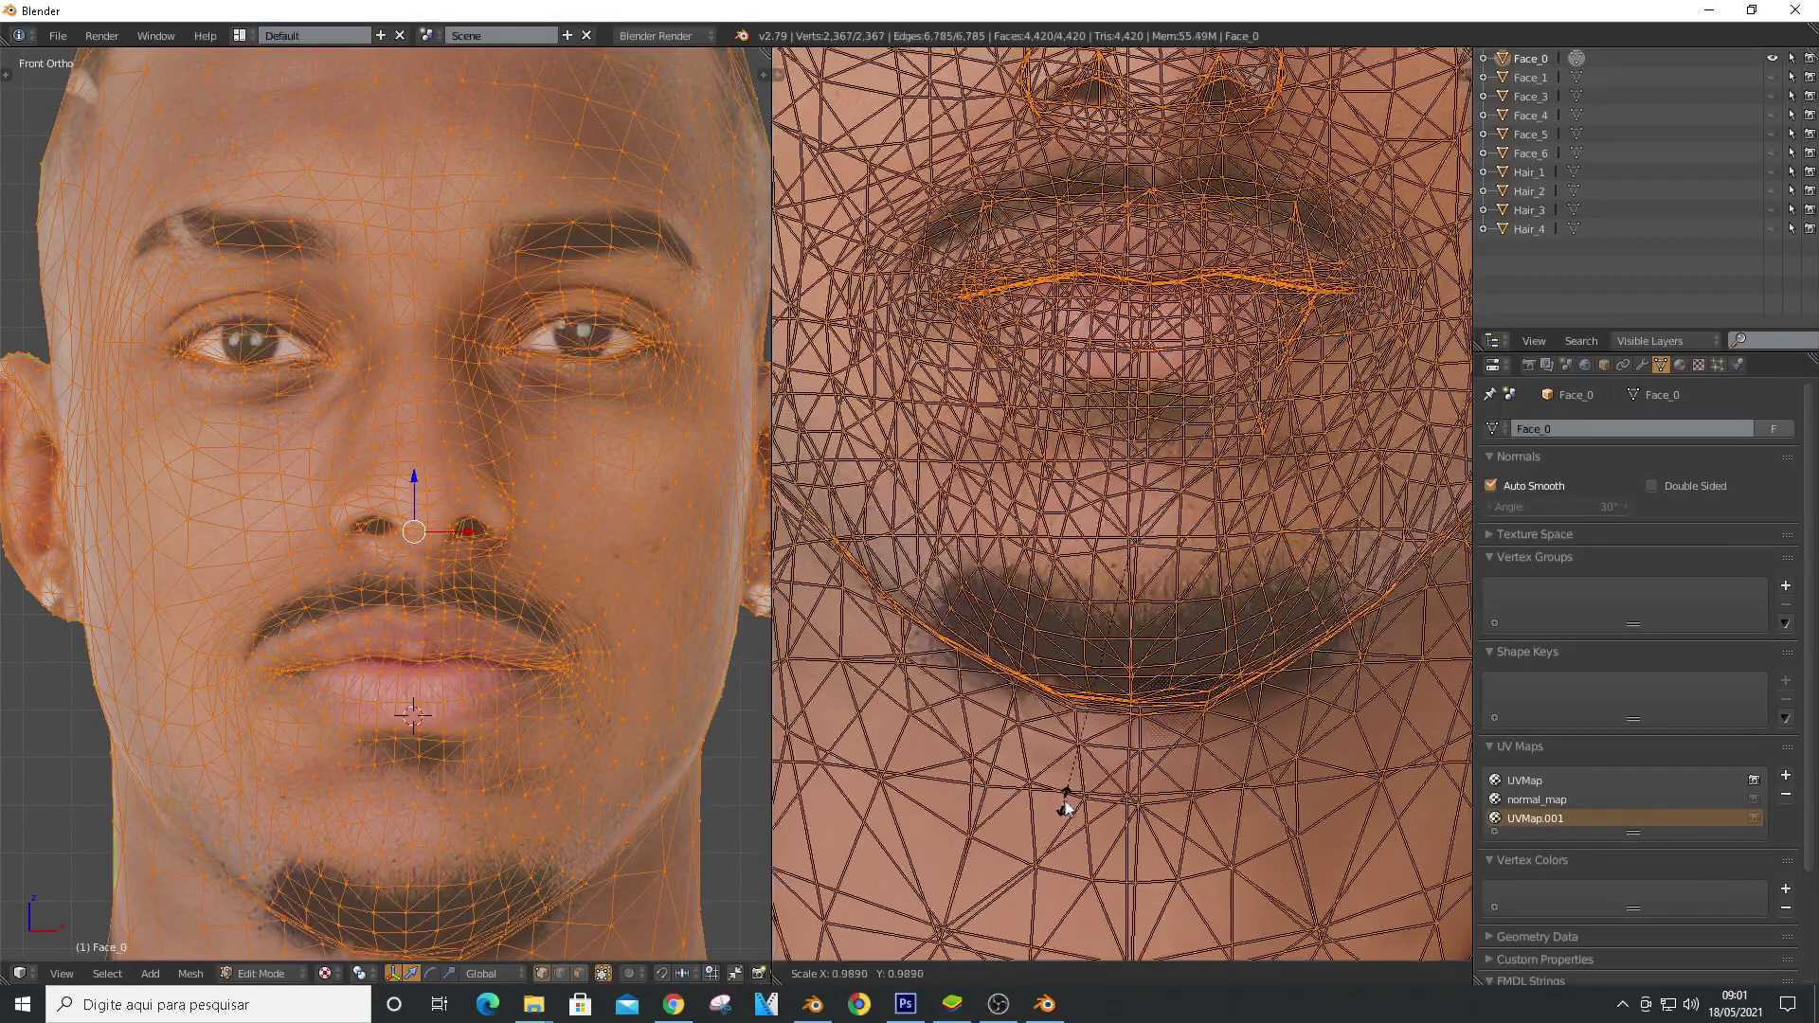
pyautogui.click(1071, 816)
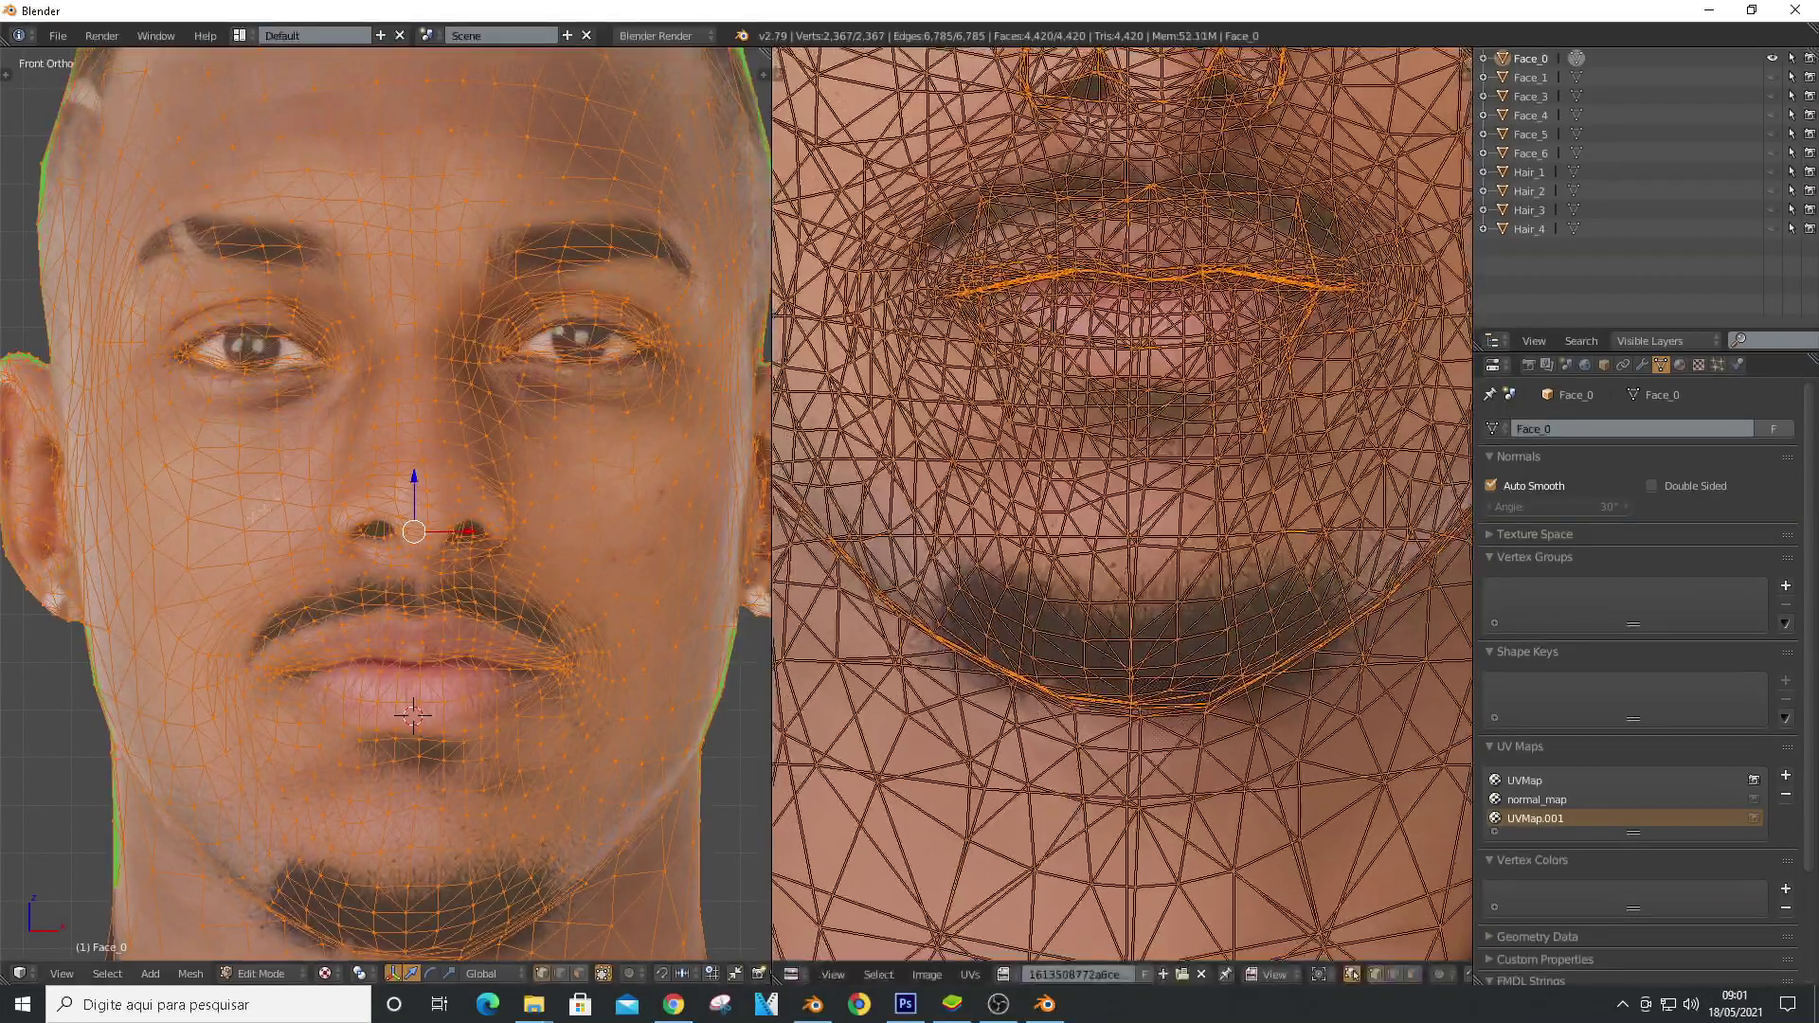
# Examine how the projected portrait fits the head mesh around the eyes, ears, mouth and jaw
pyautogui.scroll(8, 227, 263)
pyautogui.scroll(-8, 555, 460)
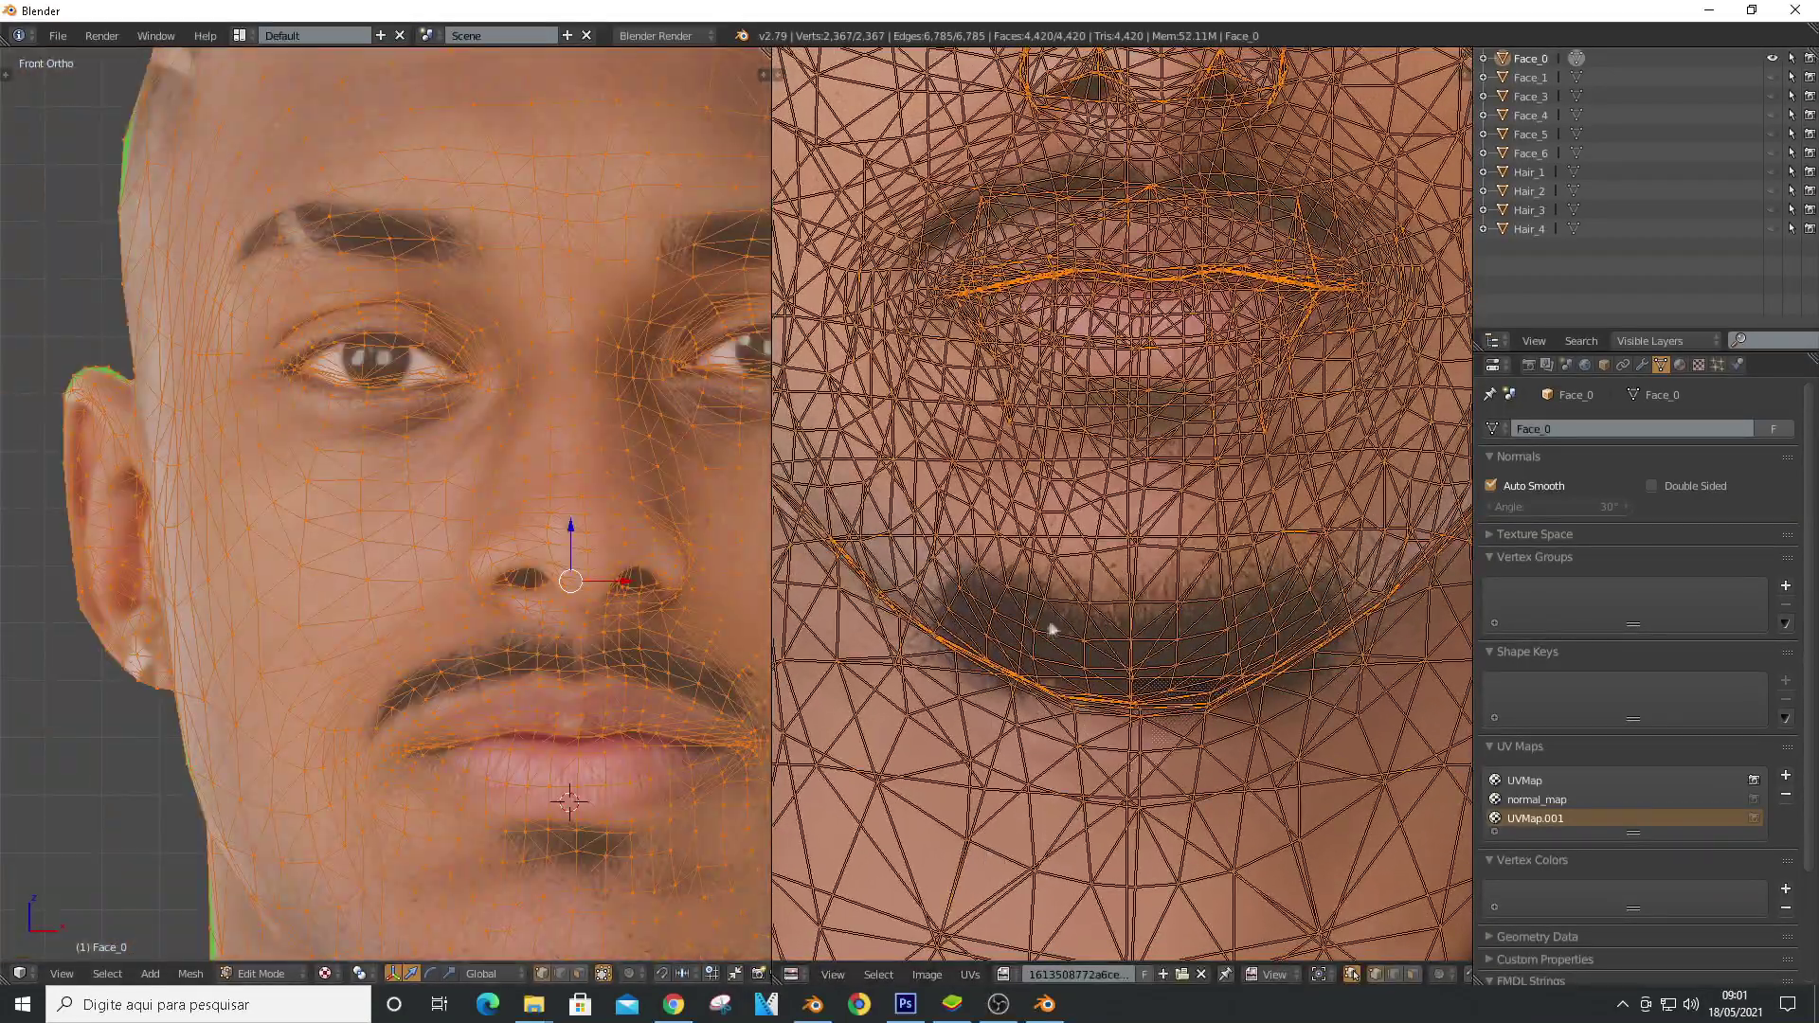
pyautogui.scroll(3, 1075, 595)
pyautogui.scroll(7, 379, 352)
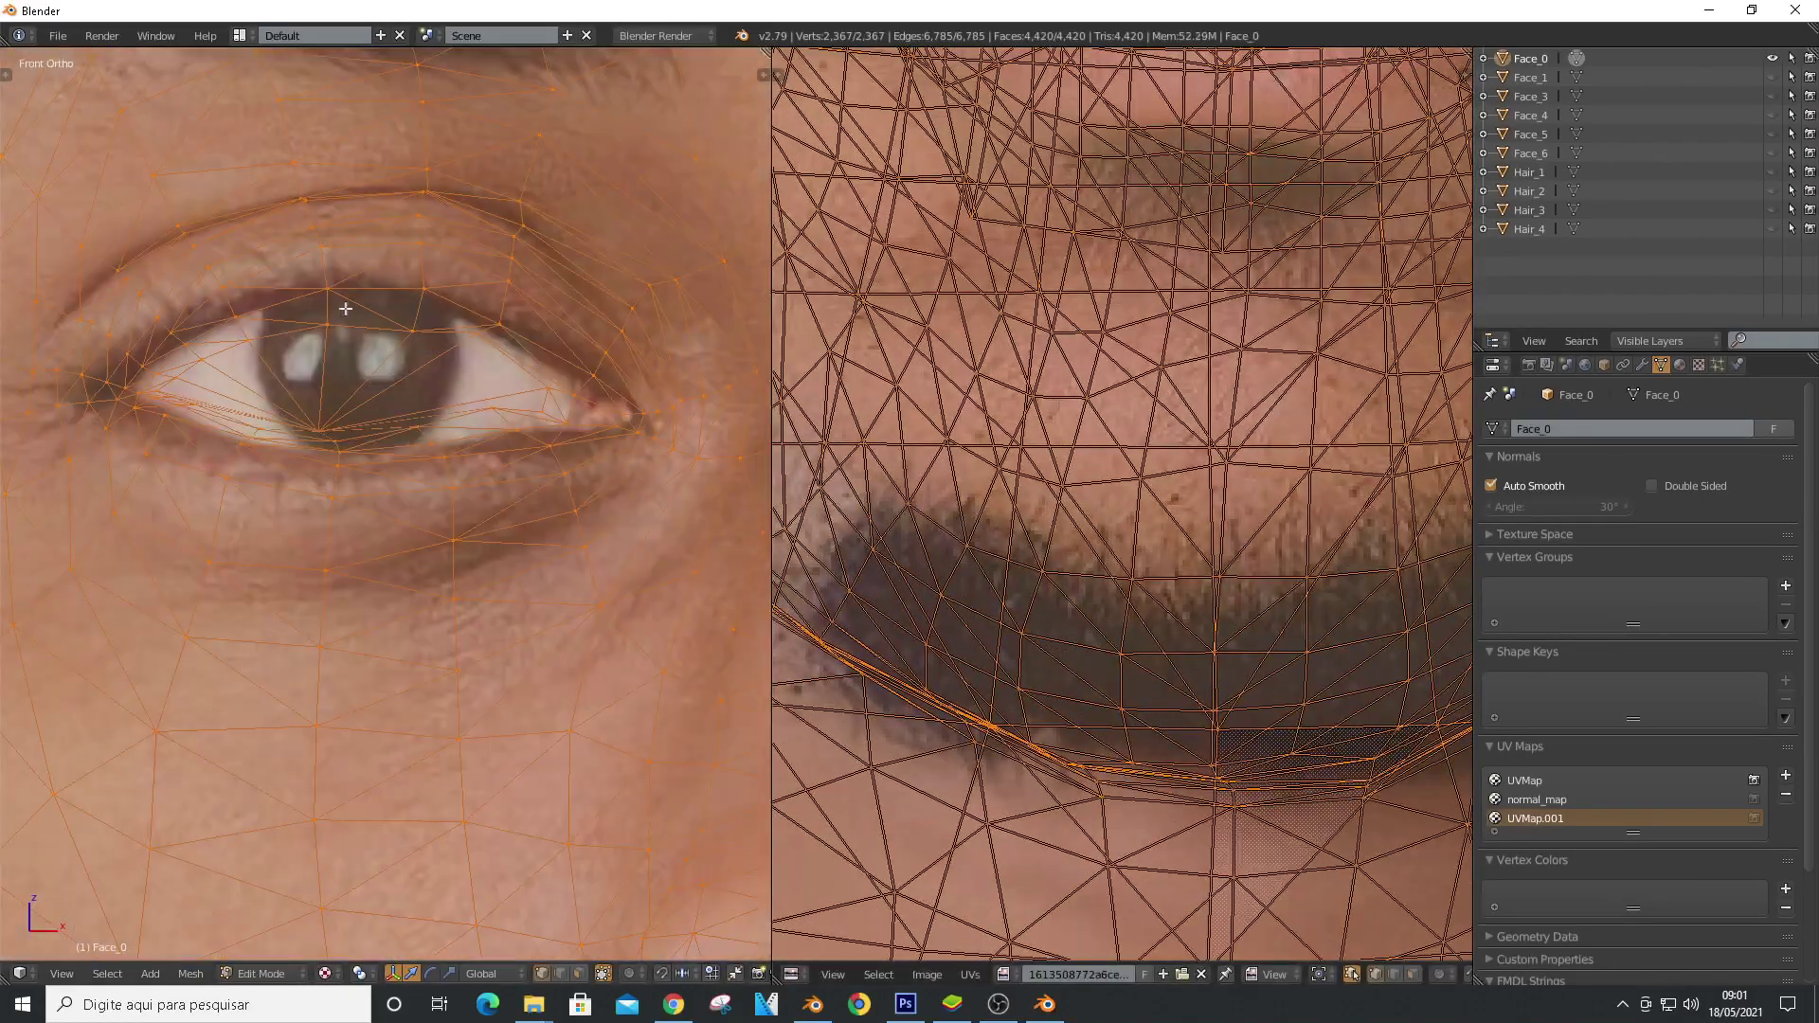
pyautogui.rightClick(327, 325)
pyautogui.press('KP_3')
pyautogui.press('KP_1')
pyautogui.press('KP_3')
pyautogui.press('KP_1')
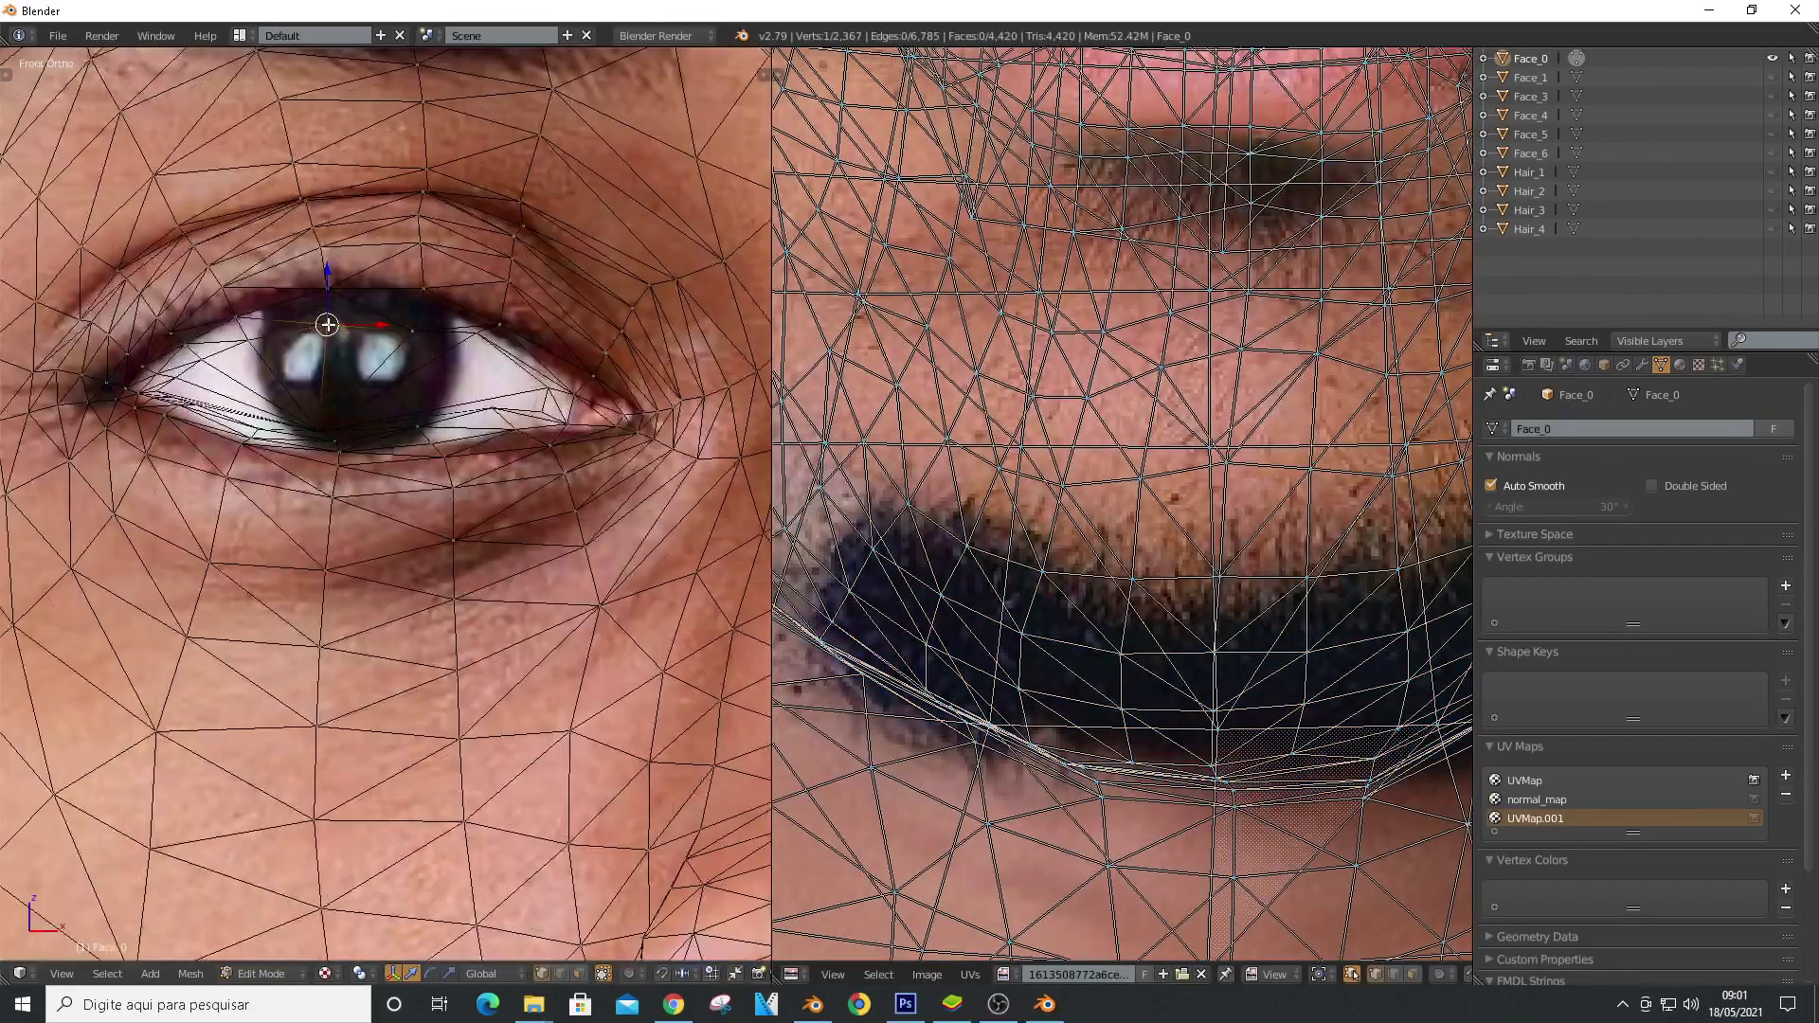
pyautogui.moveTo(492, 410)
pyautogui.mouseDown(button='middle')
pyautogui.moveTo(801, 414)
pyautogui.moveTo(474, 413)
pyautogui.mouseUp(button='middle')
pyautogui.press('KP_1')
pyautogui.scroll(-7, 443, 413)
pyautogui.scroll(4, 557, 706)
pyautogui.scroll(-6, 1136, 476)
pyautogui.scroll(-3, 398, 418)
pyautogui.moveTo(398, 418); pyautogui.dragTo(236, 412, button='middle')
pyautogui.press('KP_1')
pyautogui.scroll(-3, 303, 410)
pyautogui.scroll(4, 303, 410)
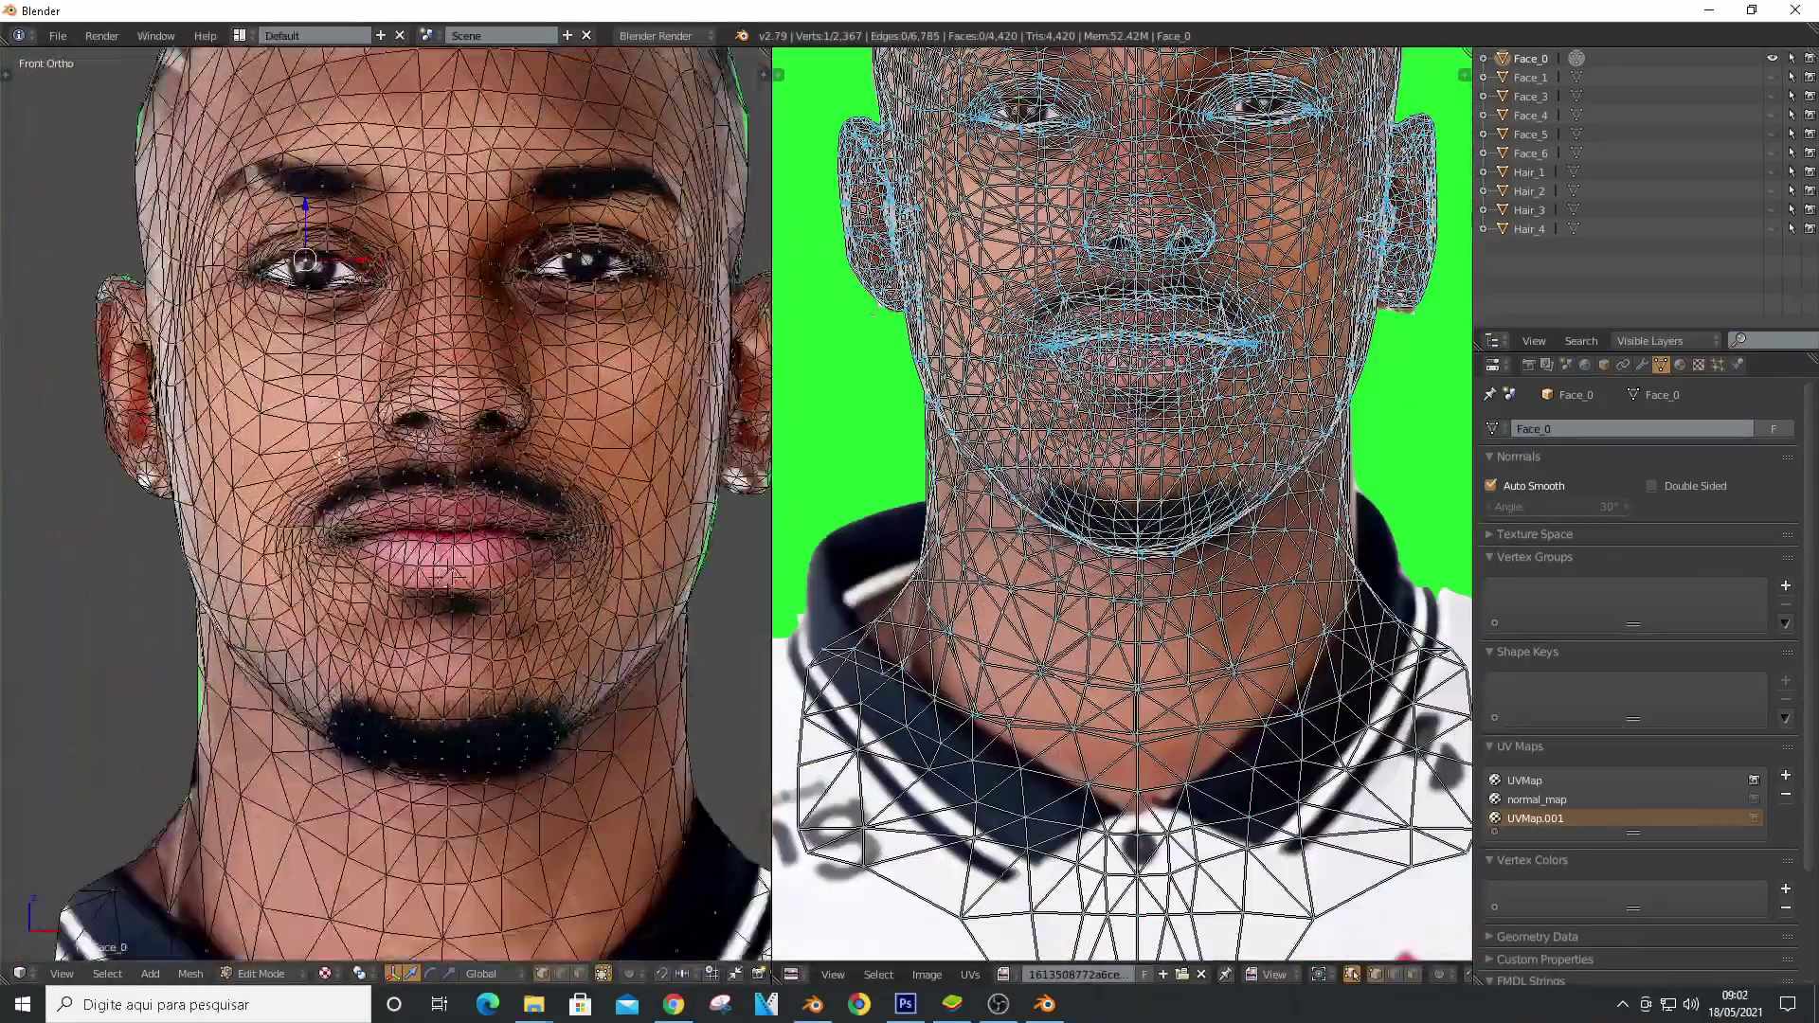
# Make UVMap the active UV map of Face_0 and switch the object to Texture Paint mode
pyautogui.press('a')
pyautogui.press('a')
pyautogui.click(1532, 779)
pyautogui.click(263, 975)
pyautogui.click(274, 846)
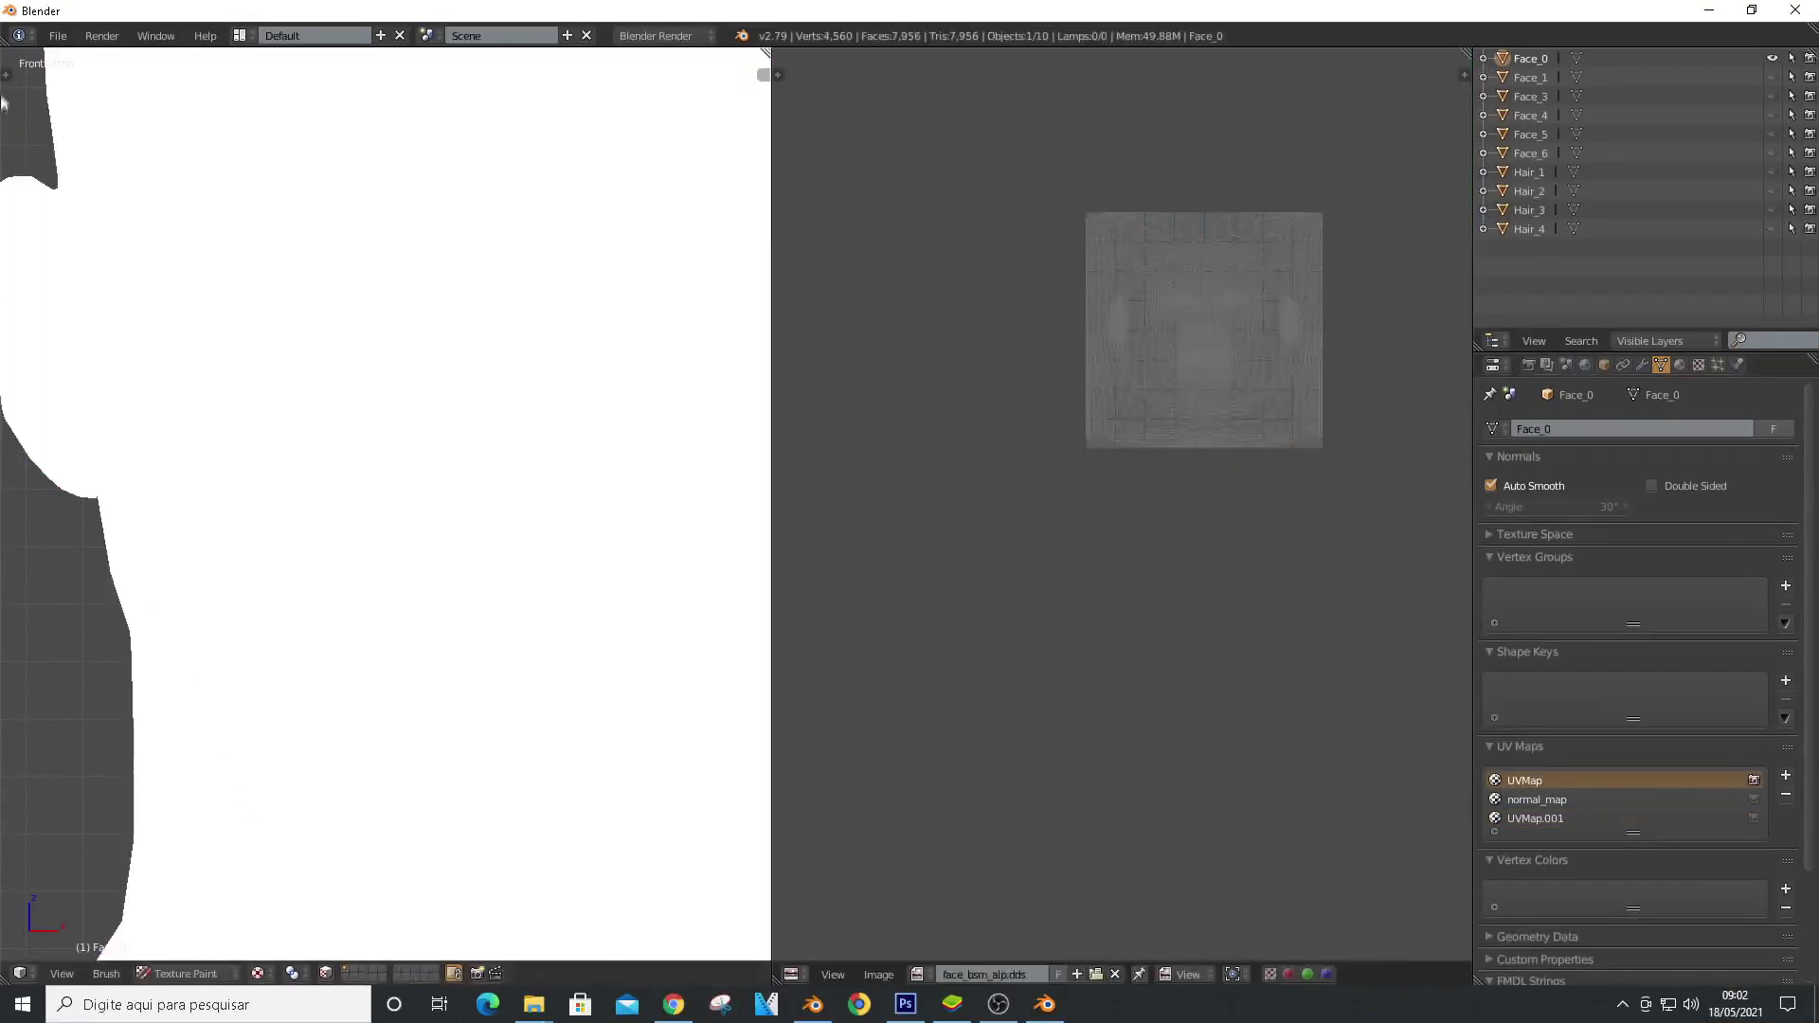
# Set the painting mode to Image and create a new blank image as the paint canvas
pyautogui.click(5, 75)
pyautogui.click(11, 109)
pyautogui.click(63, 109)
pyautogui.click(55, 153)
pyautogui.click(57, 183)
pyautogui.click(85, 303)
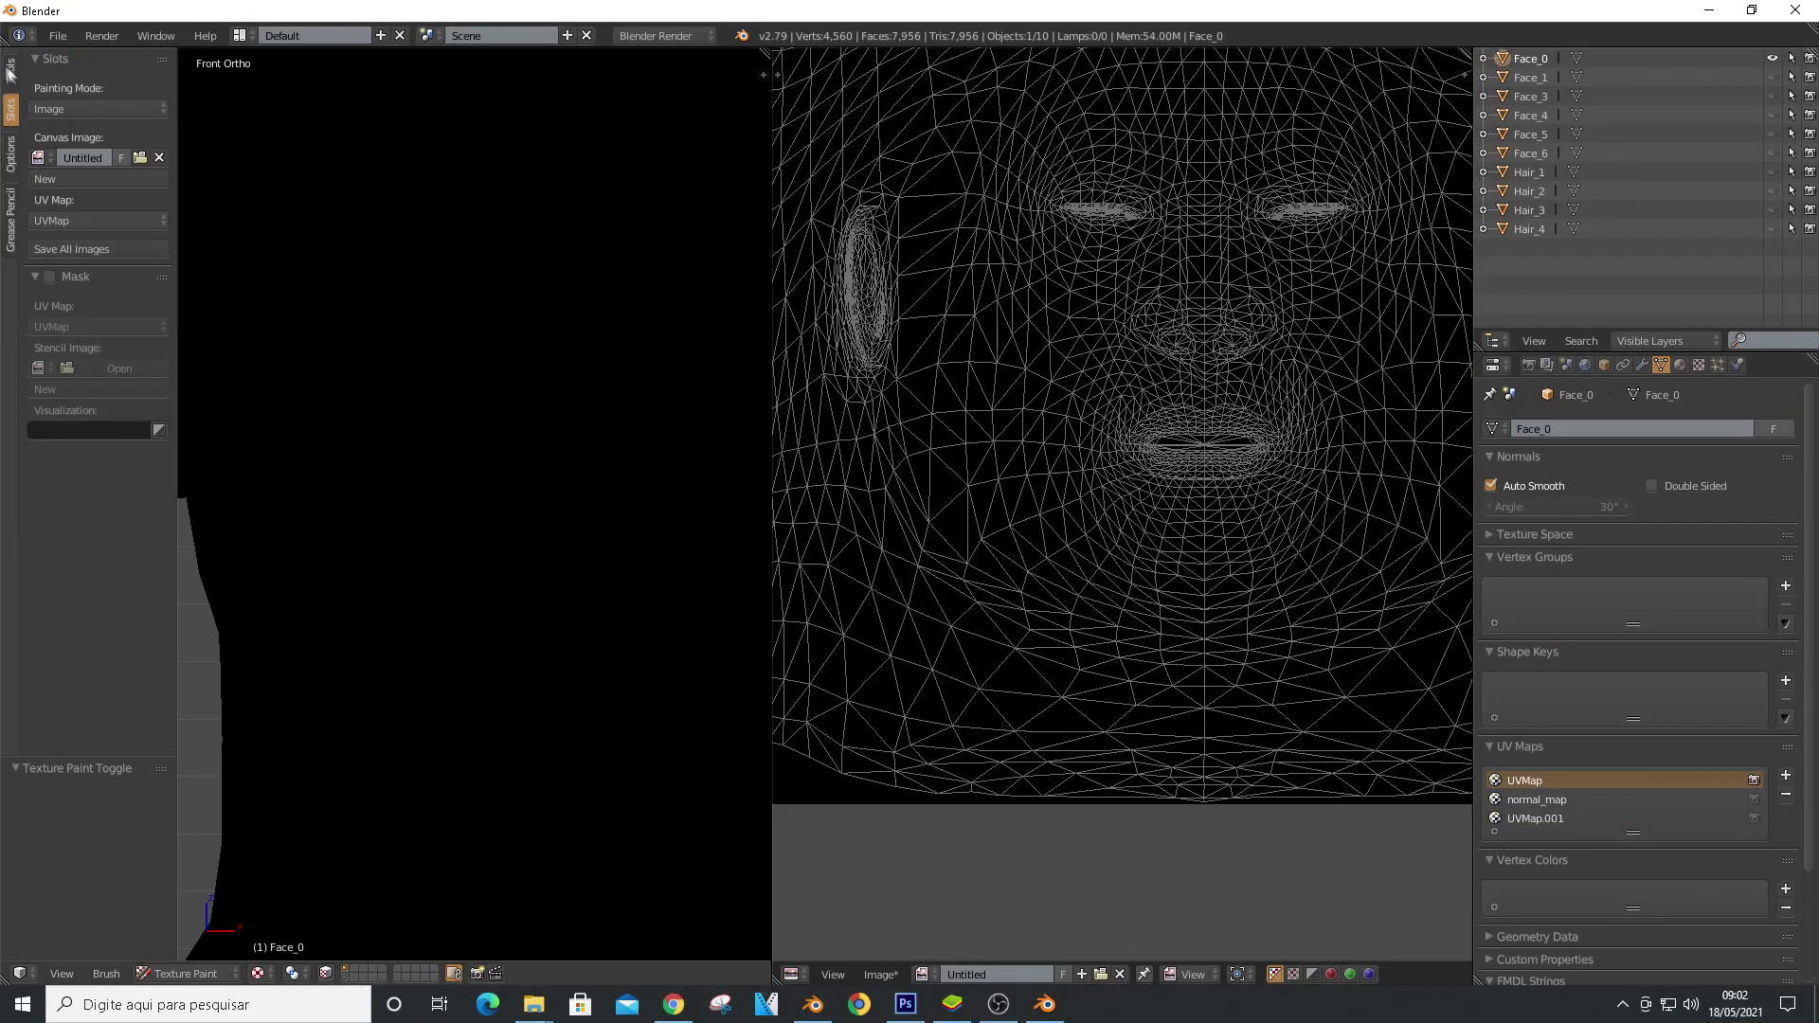
# Set the Clone brush to clone from the portrait image with UVMap.001 as the source UV map
pyautogui.click(12, 72)
pyautogui.click(51, 305)
pyautogui.click(95, 388)
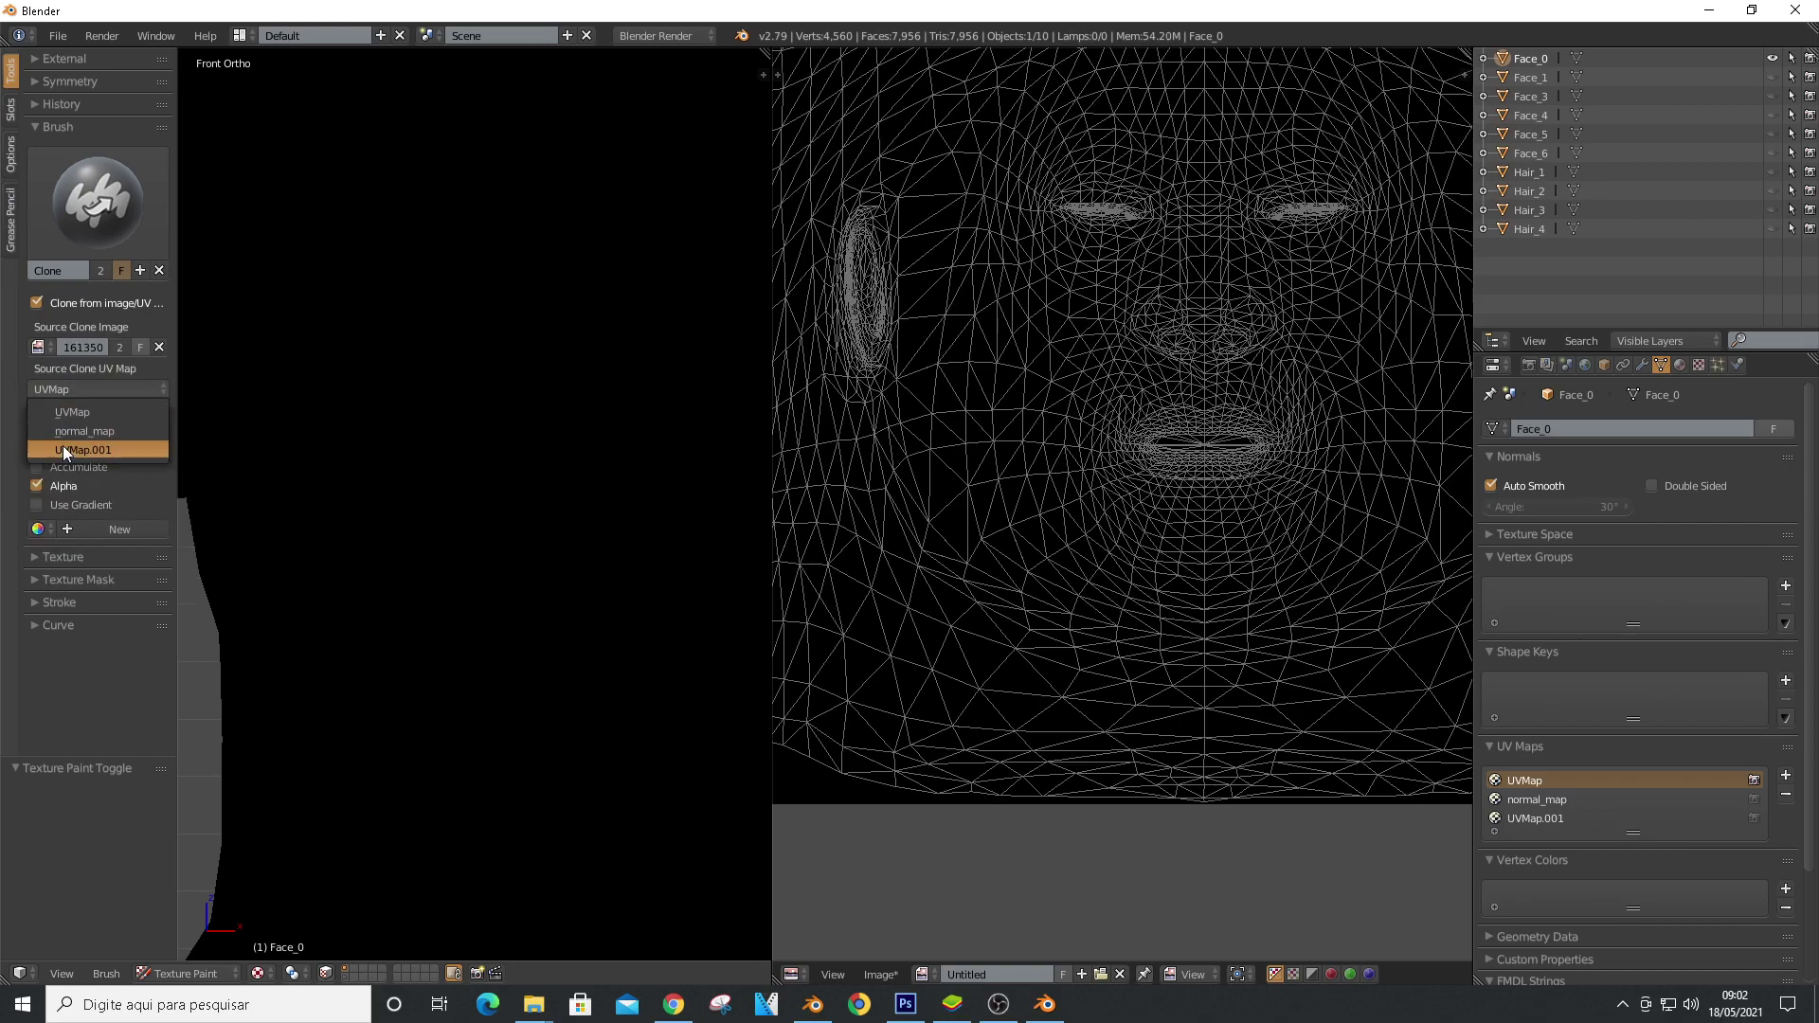
pyautogui.moveTo(61, 417); pyautogui.dragTo(71, 417)
# Turn off Normal, Cull and Occlude for project painting
pyautogui.click(12, 154)
pyautogui.click(36, 316)
pyautogui.click(36, 292)
pyautogui.click(36, 271)
# Clone-paint the portrait over the whole head, neck and collar from the front view
pyautogui.scroll(-6, 453, 390)
pyautogui.moveTo(511, 152)
pyautogui.mouseDown()
pyautogui.moveTo(436, 397)
pyautogui.moveTo(523, 135)
pyautogui.moveTo(615, 512)
pyautogui.moveTo(455, 606)
pyautogui.moveTo(568, 701)
pyautogui.mouseUp()
pyautogui.keyDown('shift'); pyautogui.moveTo(582, 438); pyautogui.dragTo(543, 552, button='middle'); pyautogui.keyUp('shift')
pyautogui.moveTo(417, 227)
pyautogui.mouseDown()
pyautogui.moveTo(337, 343)
pyautogui.moveTo(579, 566)
pyautogui.mouseUp()
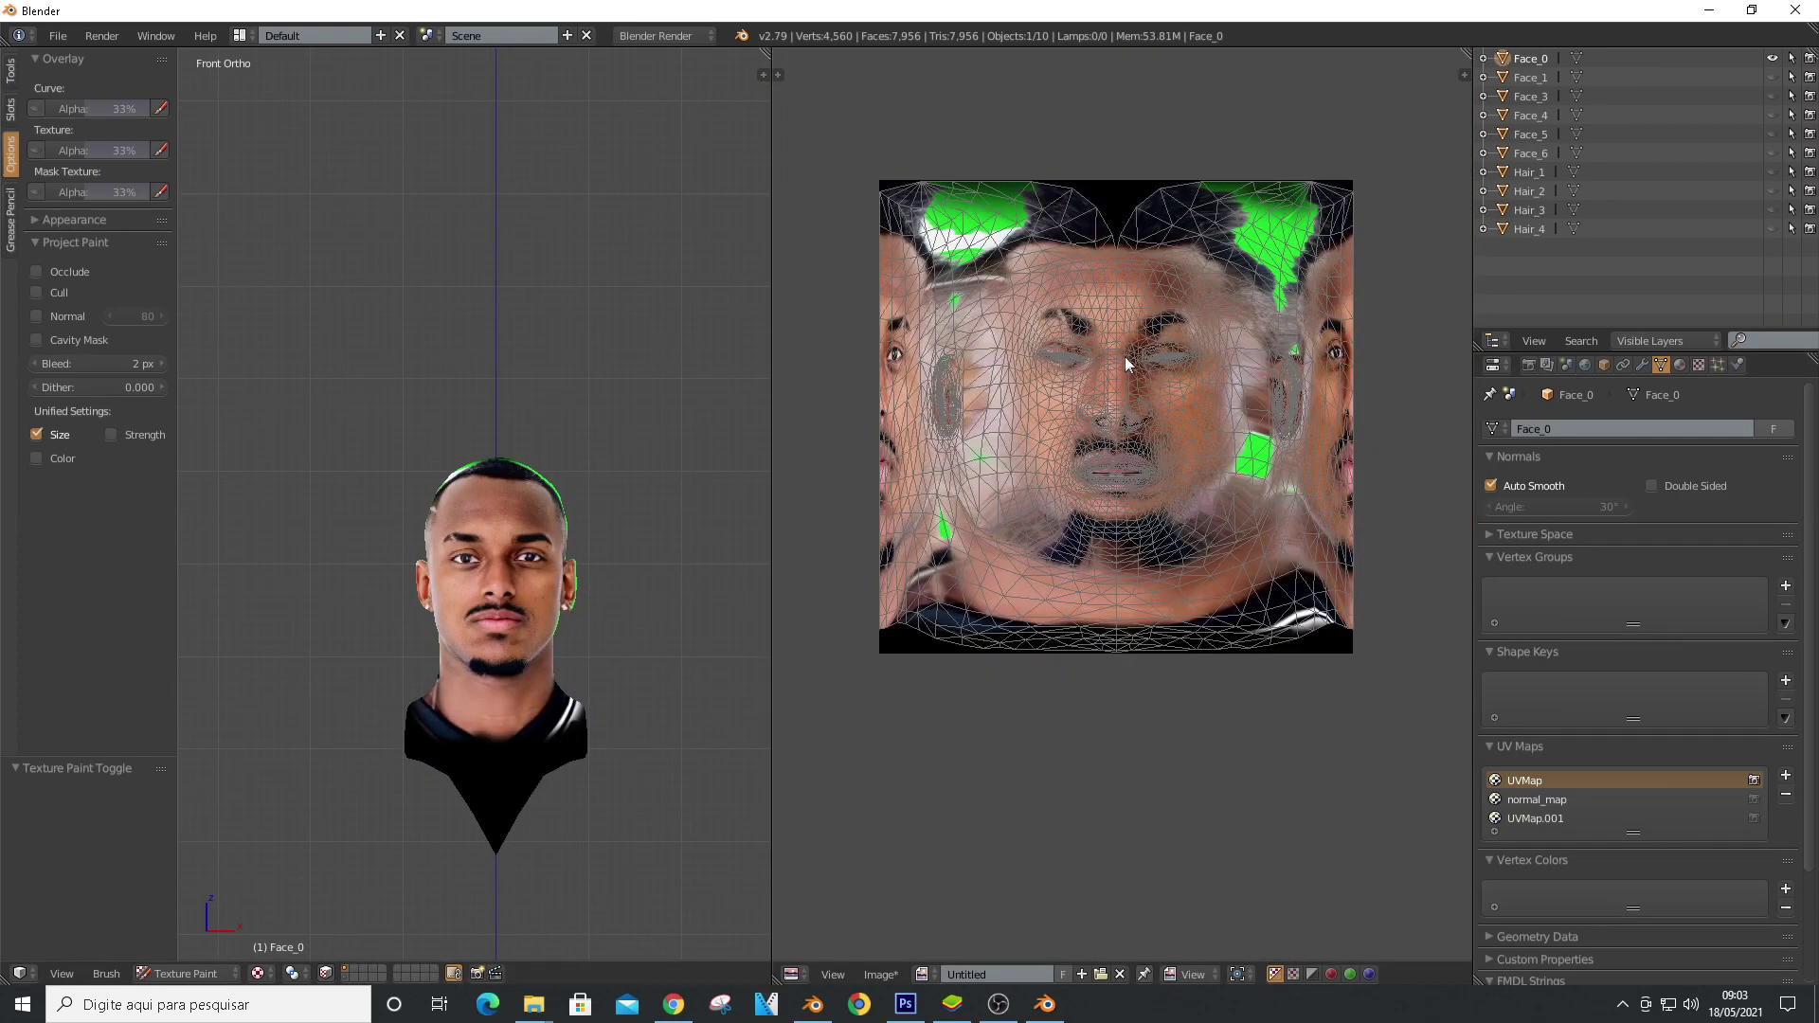
# Pack the painted texture and save it as Untitled.png in the face's #windx11 folder
pyautogui.click(879, 974)
pyautogui.click(895, 708)
pyautogui.click(873, 972)
pyautogui.click(892, 819)
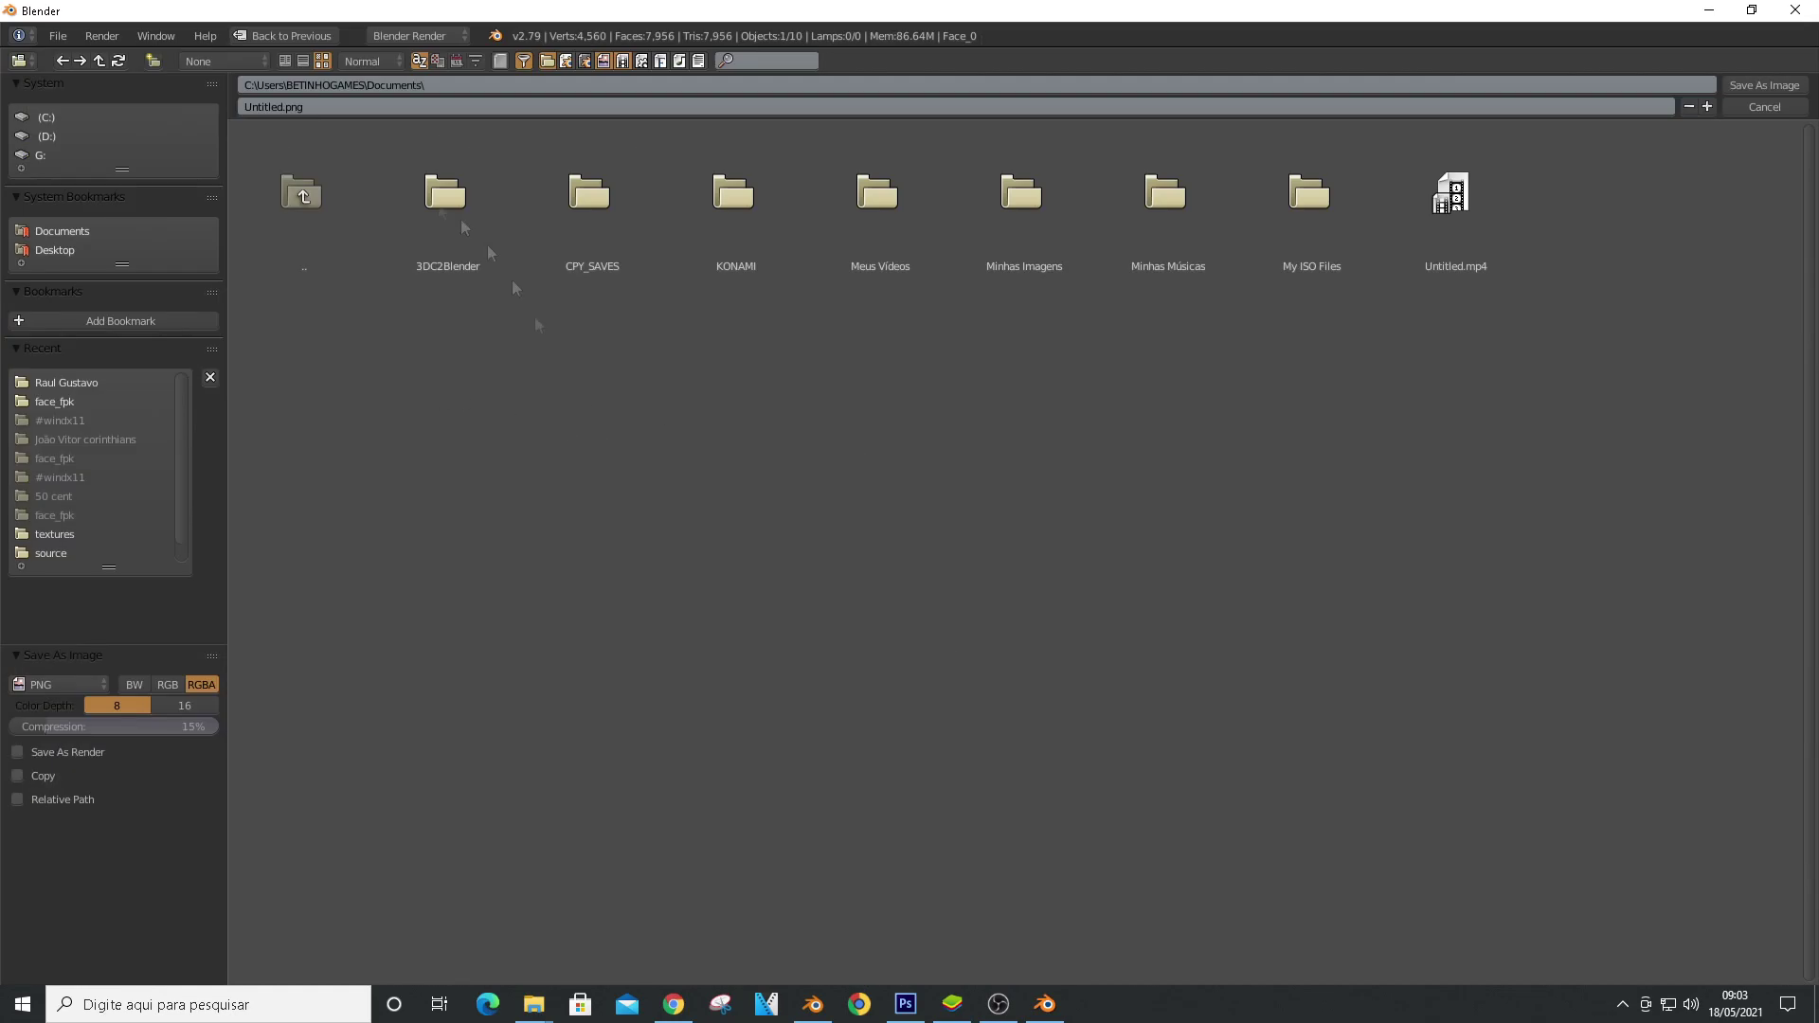
pyautogui.click(68, 384)
pyautogui.click(444, 203)
pyautogui.click(590, 204)
pyautogui.click(446, 203)
pyautogui.click(1021, 194)
pyautogui.click(1760, 86)
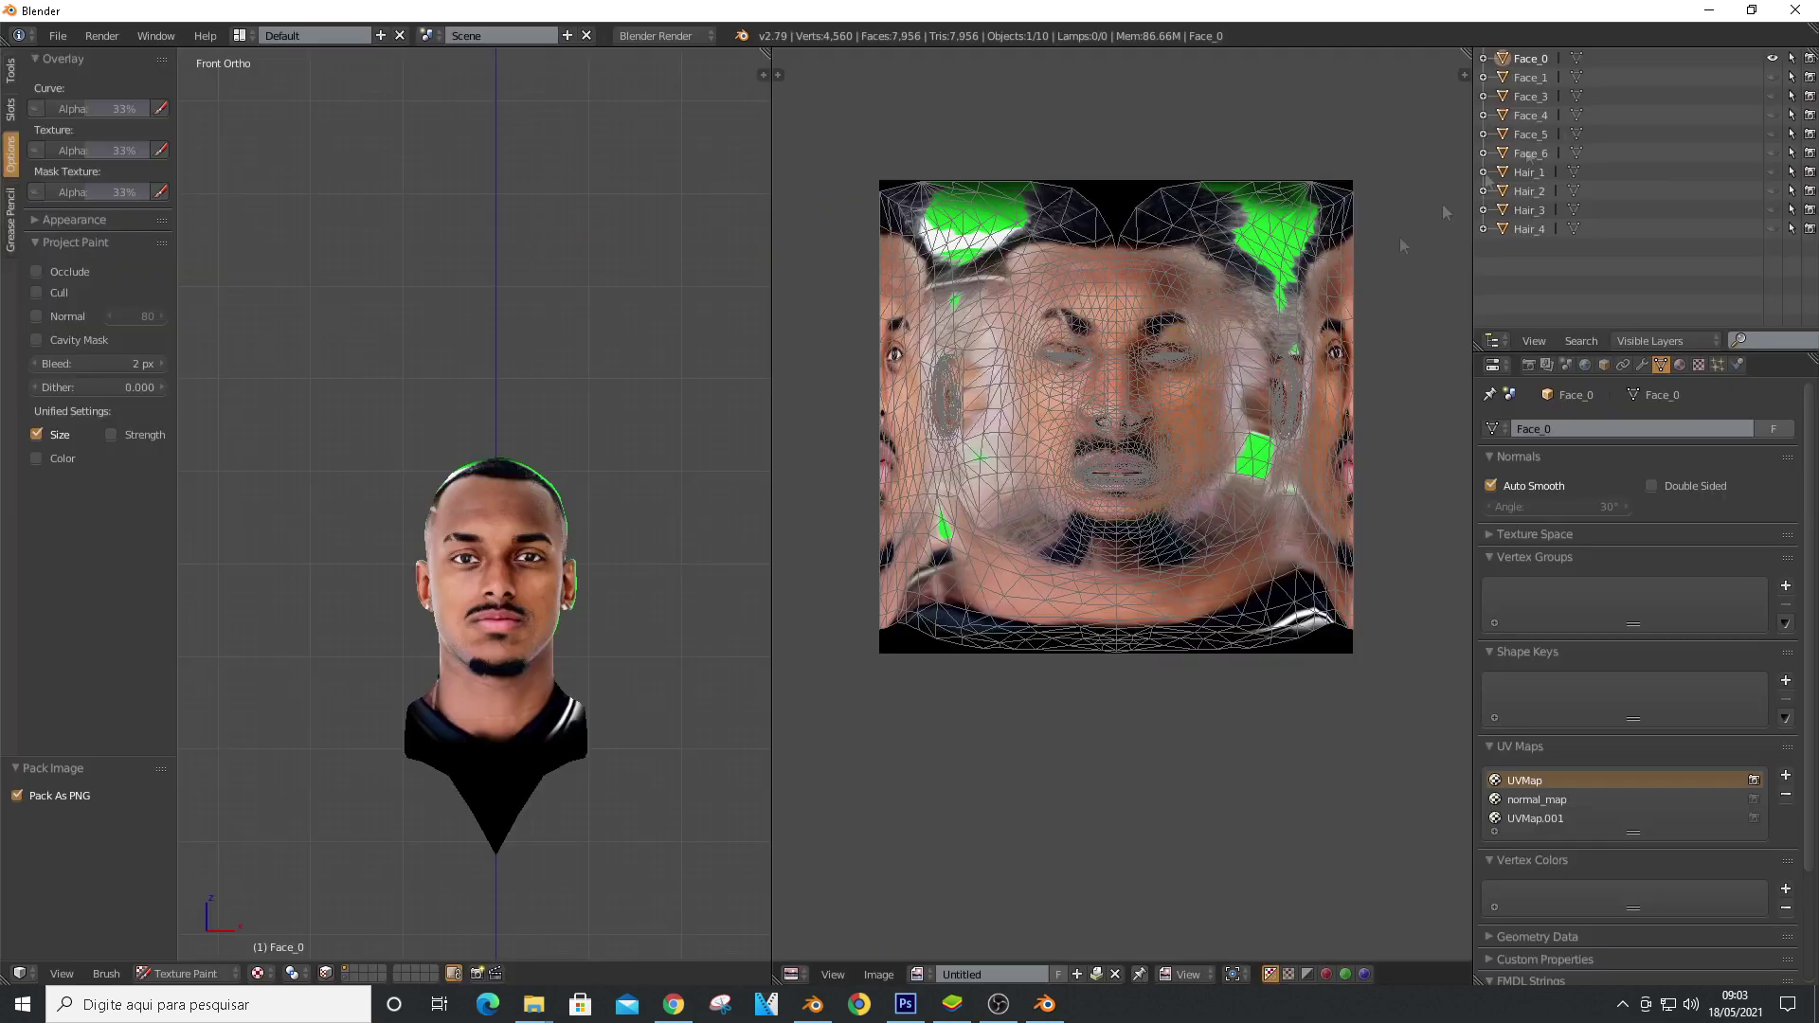
# Switch to Photoshop and open face_bsm_alp.dds and Untitled.png from the #windx11 folder
pyautogui.click(906, 1016)
pyautogui.click(65, 17)
pyautogui.click(76, 49)
pyautogui.doubleClick(800, 317)
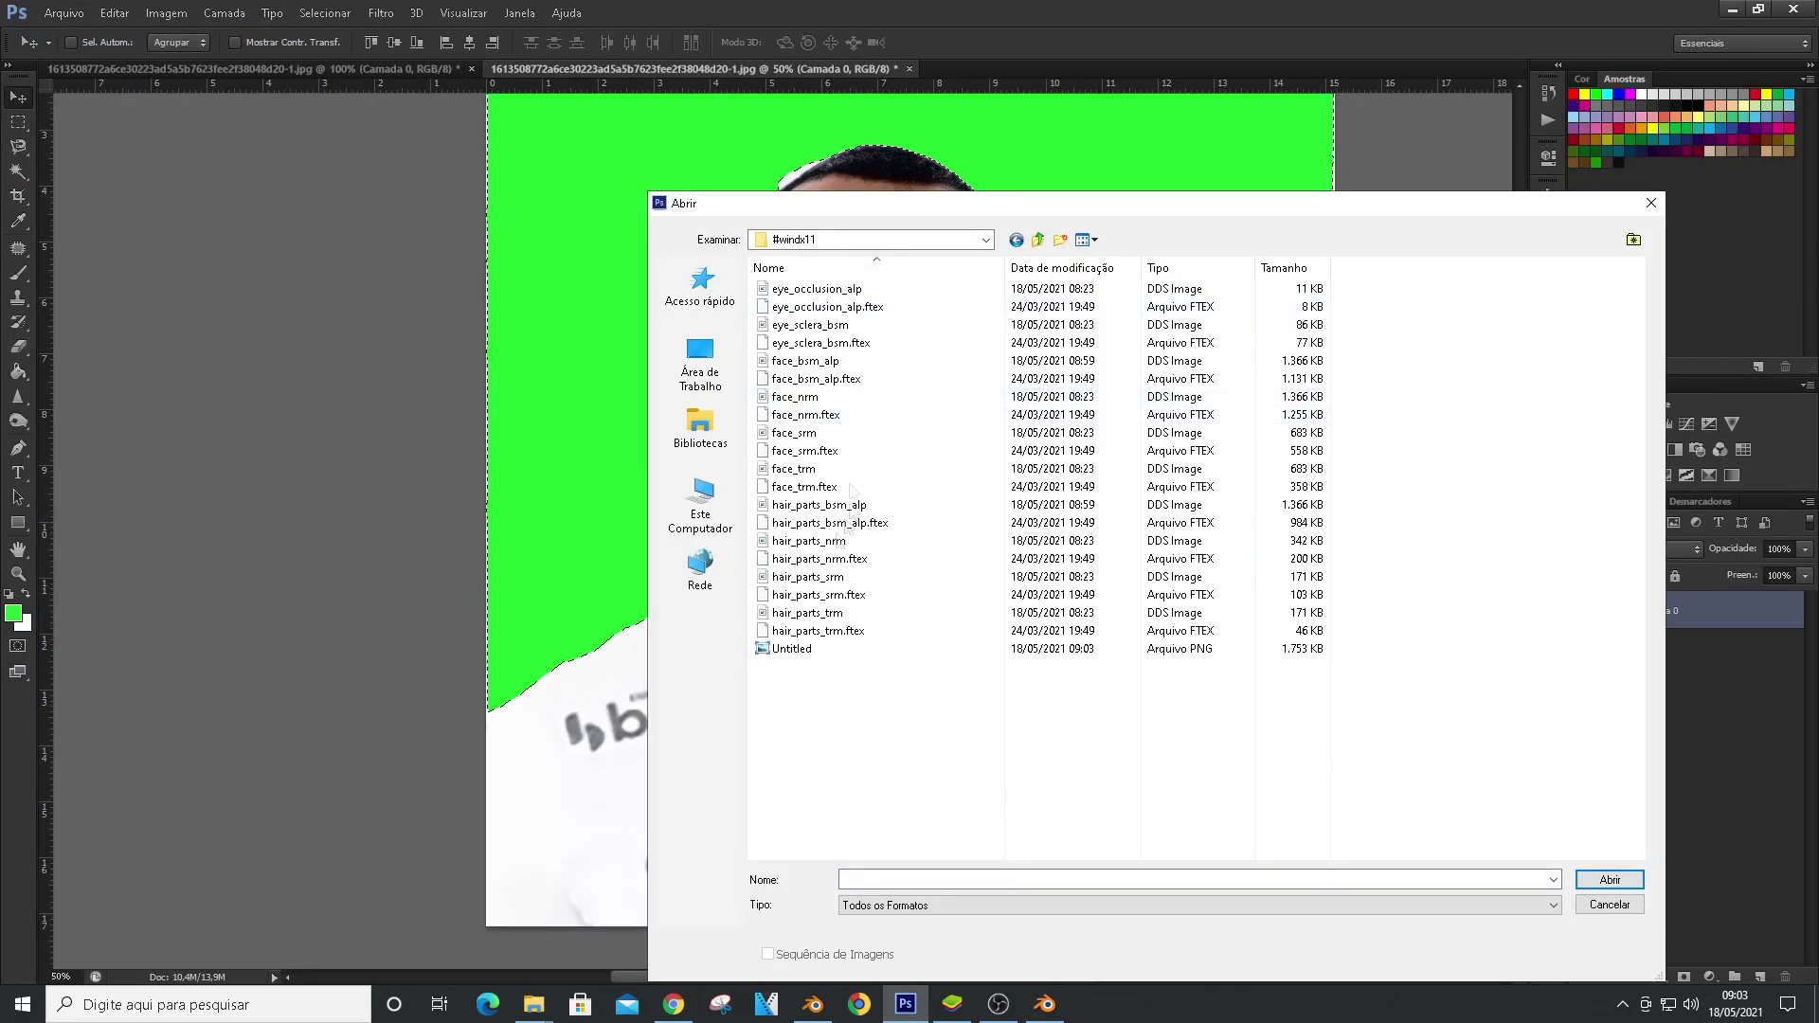
pyautogui.doubleClick(811, 368)
pyautogui.click(890, 416)
pyautogui.hotkey('ctrl', 'o')
pyautogui.doubleClick(790, 648)
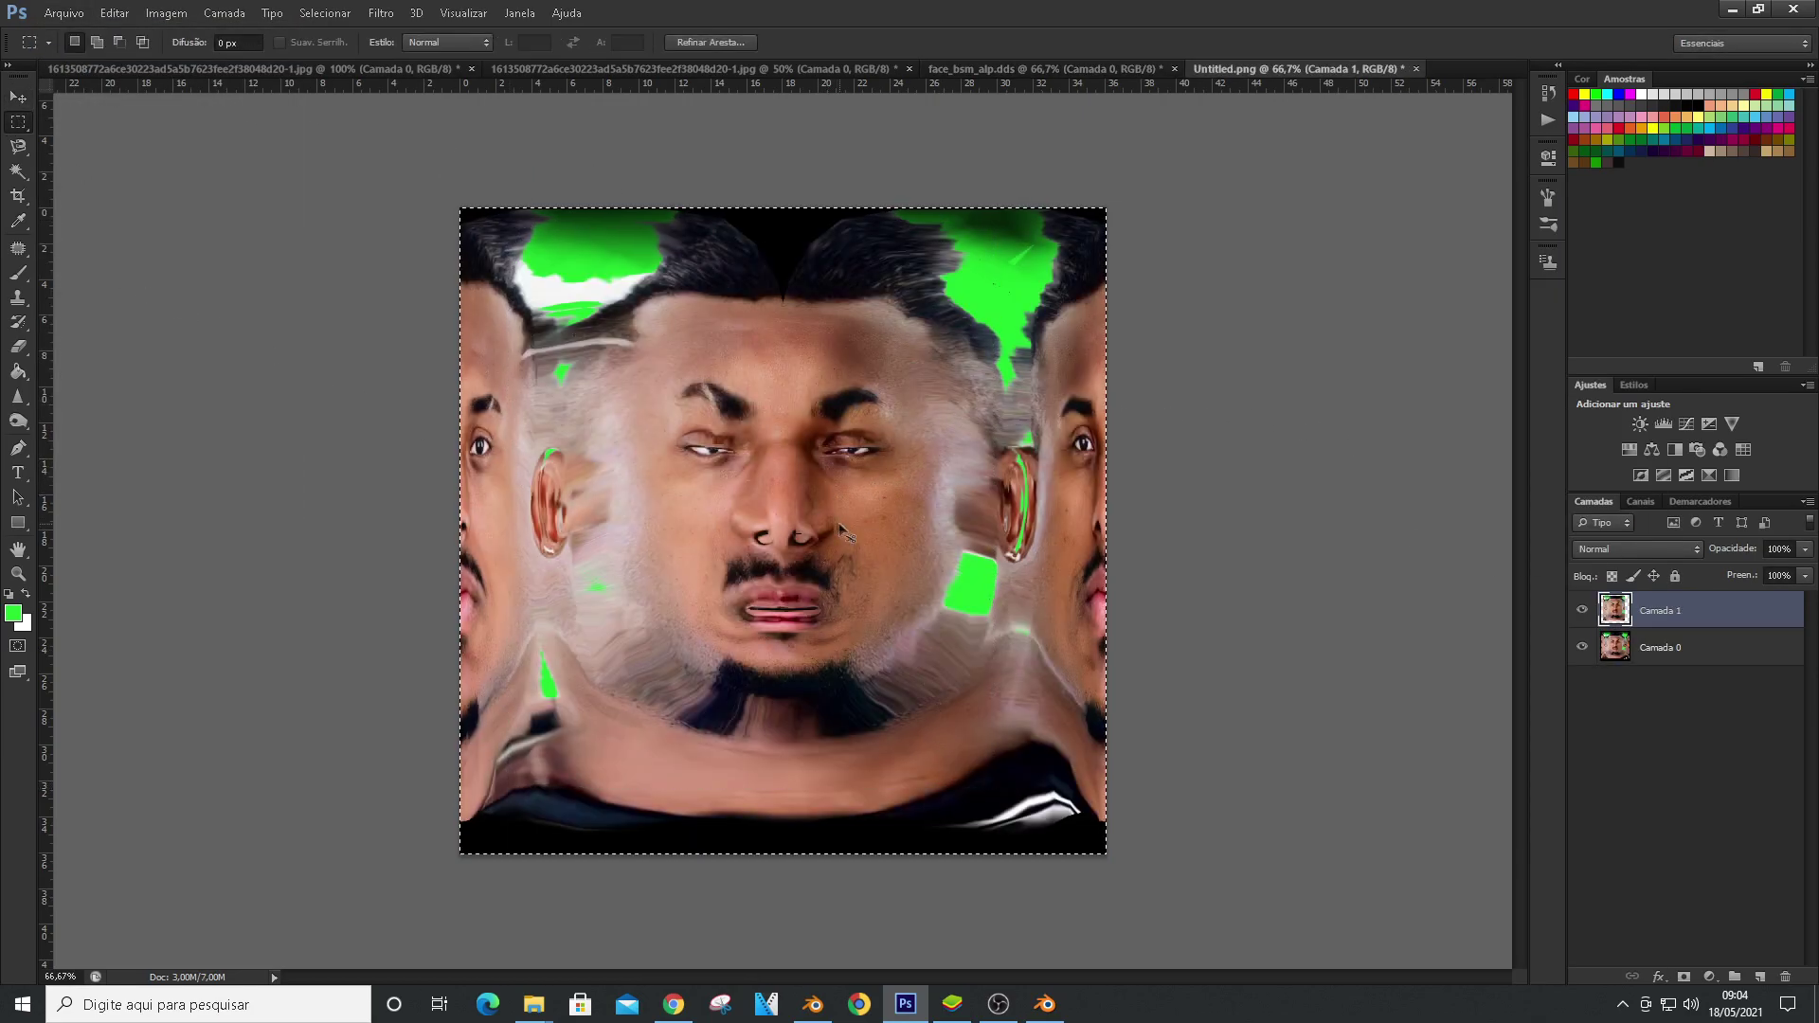
# Paste the painted texture as a layer over face_bsm_alp.dds and trim off its outer margins
pyautogui.click(1042, 69)
pyautogui.hotkey('ctrl', 'v')
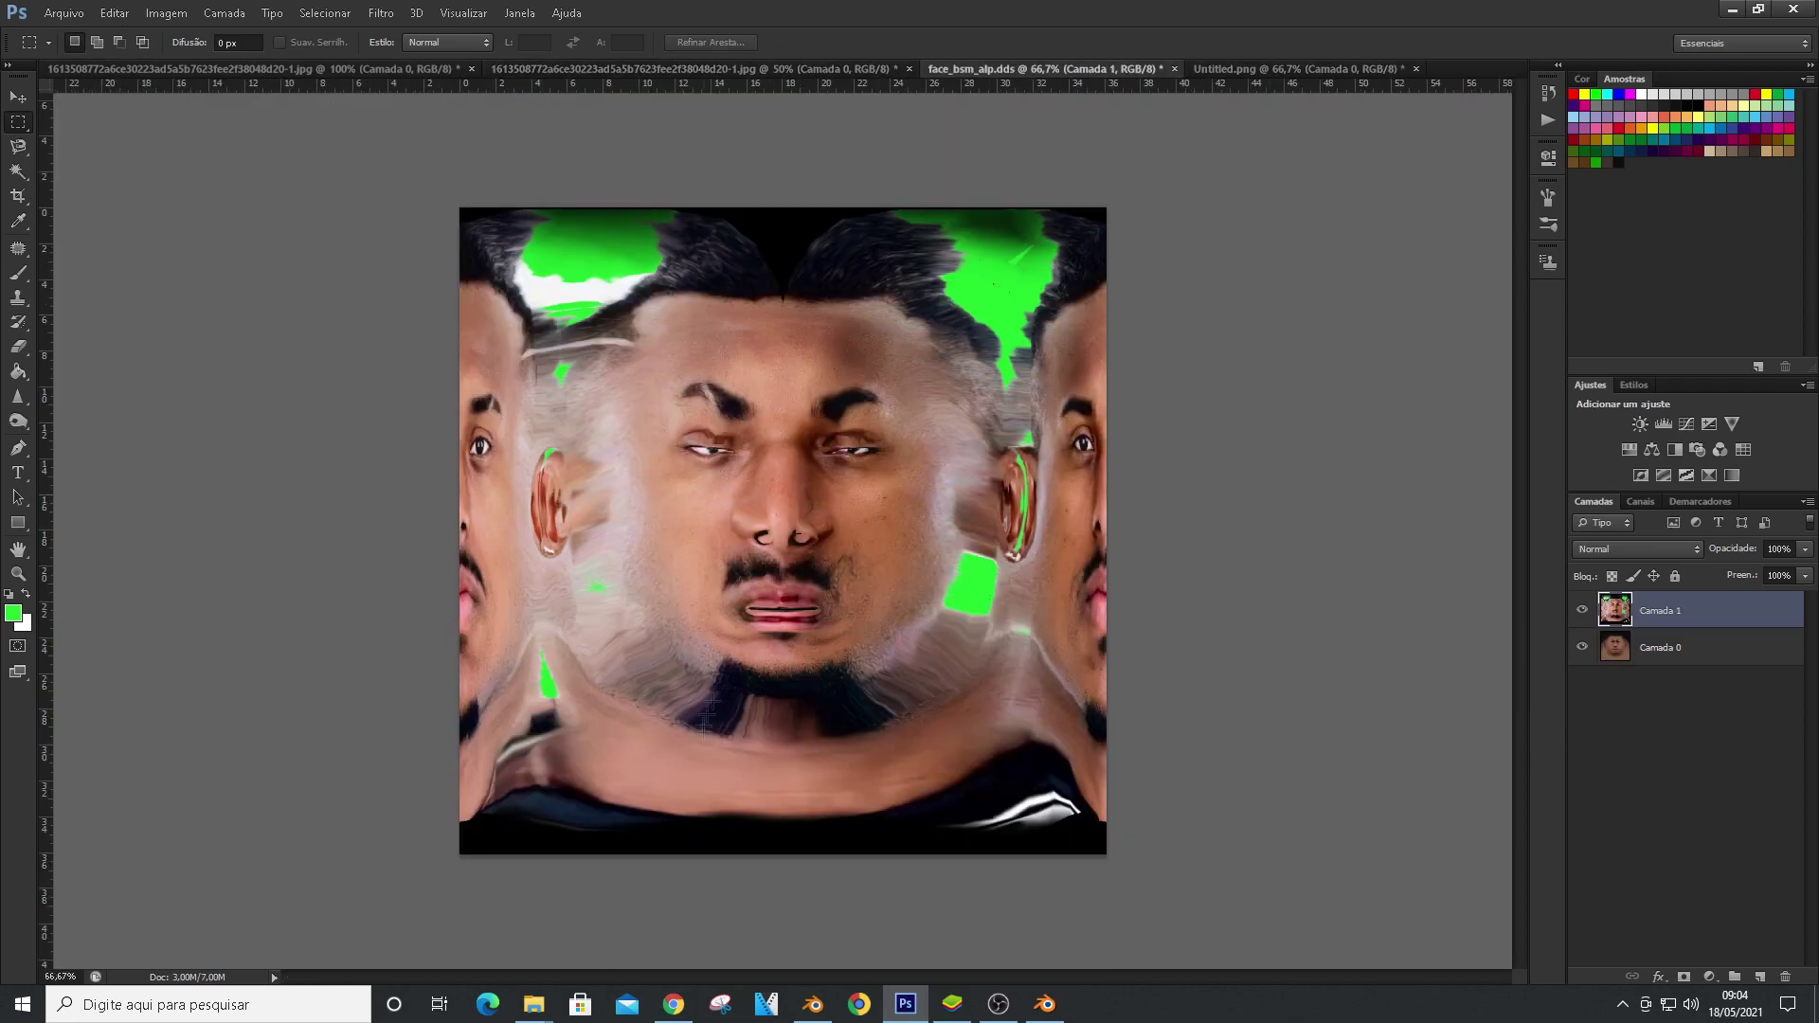
pyautogui.click(1677, 648)
pyautogui.press('Delete')
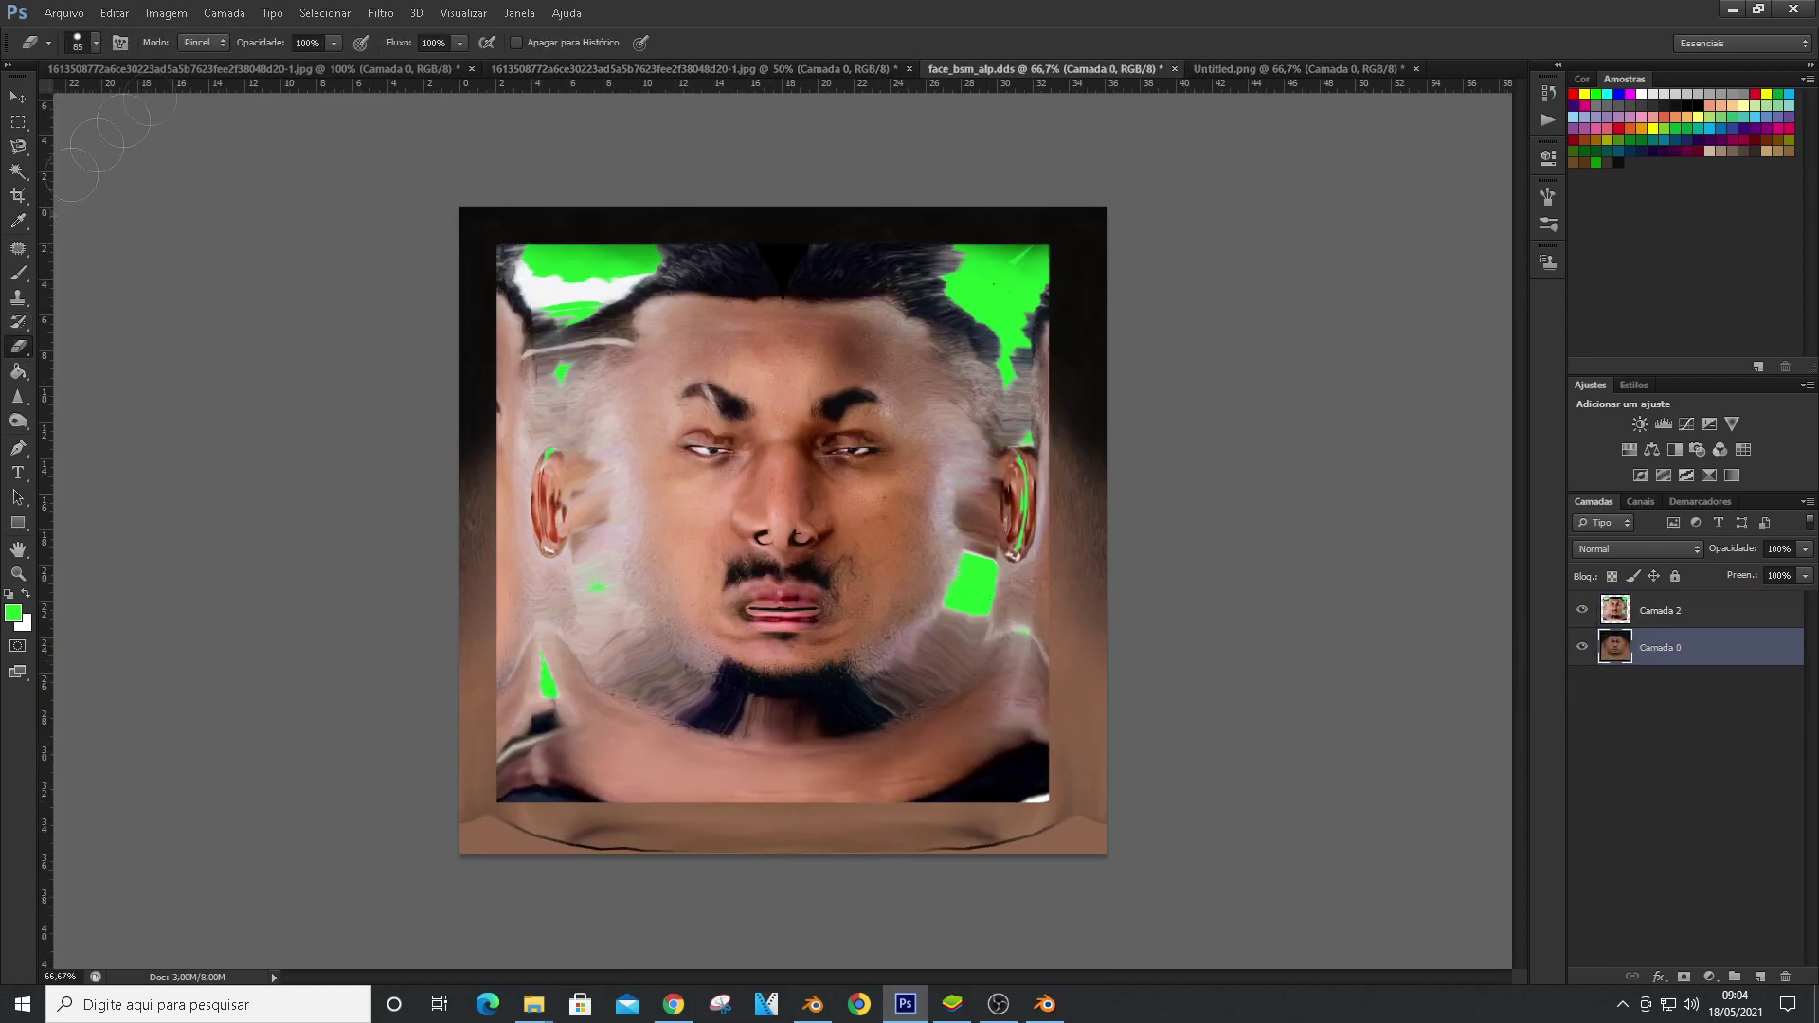
# Erase the pasted layer's outer edges with a soft 164 px eraser at 45% opacity and 62% flow
pyautogui.moveTo(317, 62); pyautogui.dragTo(279, 63)
pyautogui.rightClick(748, 547)
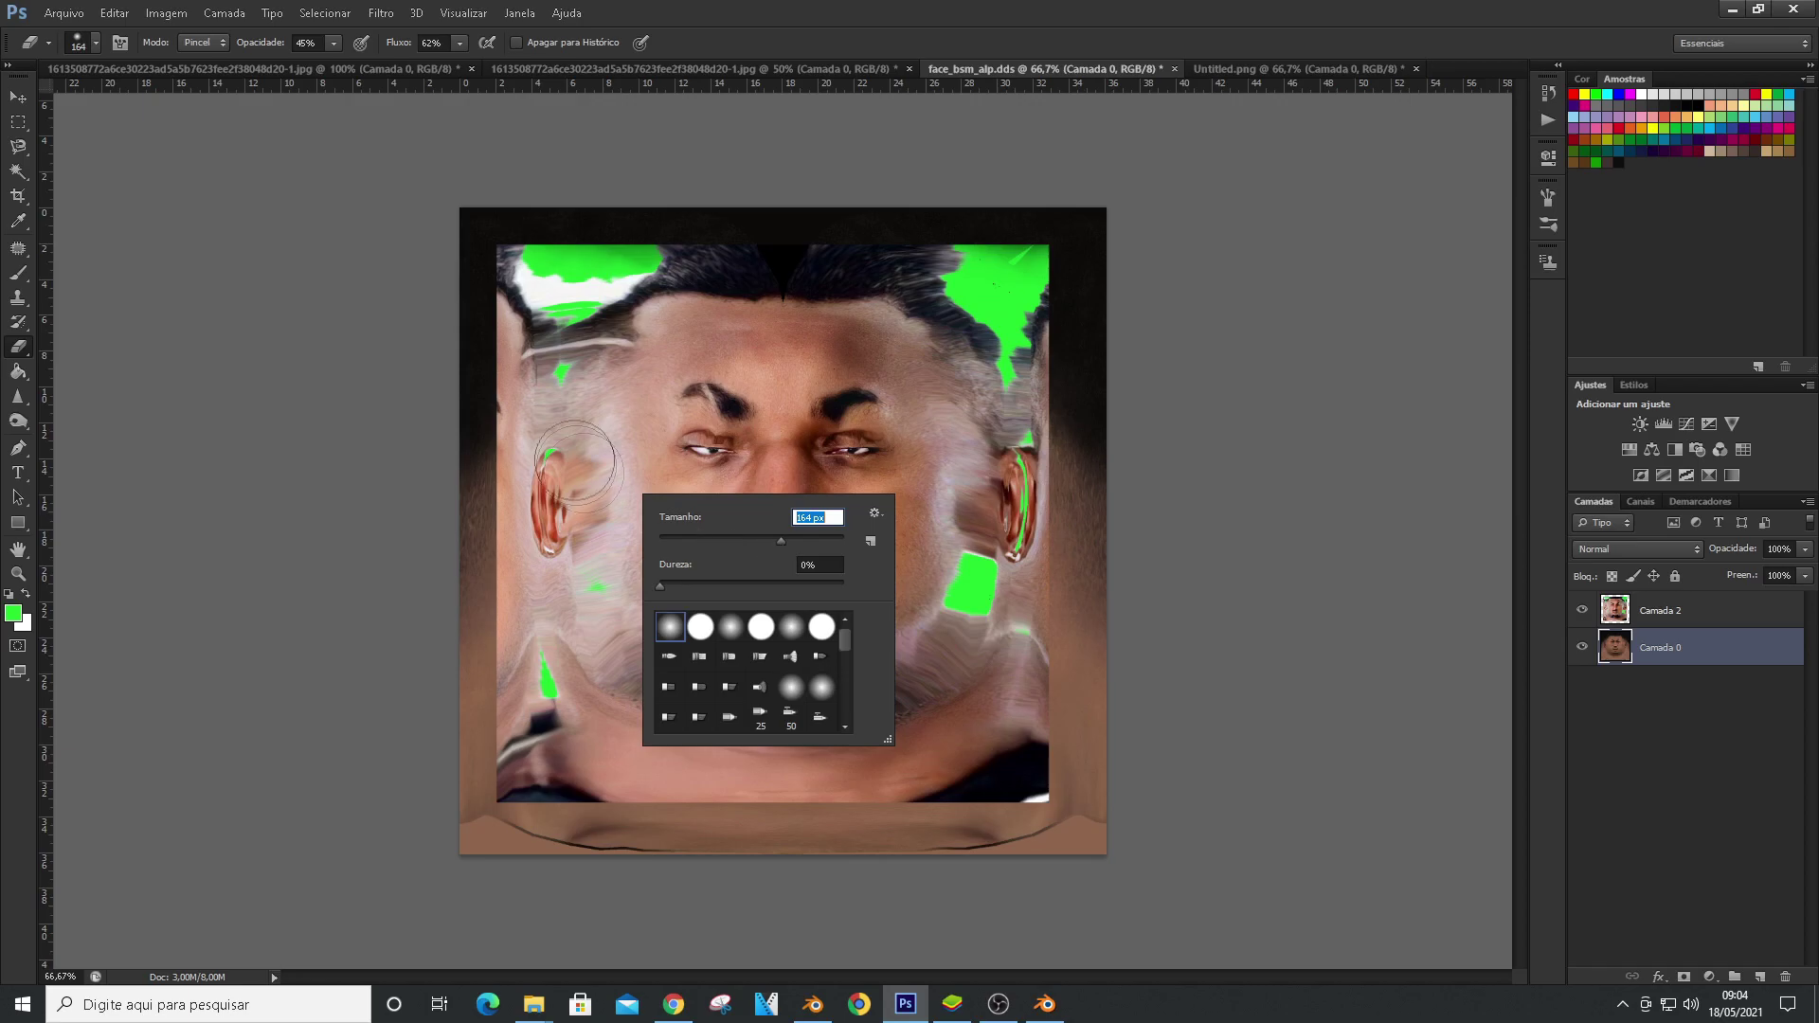
pyautogui.press('Escape')
pyautogui.hotkey('alt', ']')
pyautogui.moveTo(805, 232)
pyautogui.mouseDown()
pyautogui.moveTo(1023, 285)
pyautogui.moveTo(1016, 367)
pyautogui.moveTo(1061, 628)
pyautogui.moveTo(957, 803)
pyautogui.mouseUp()
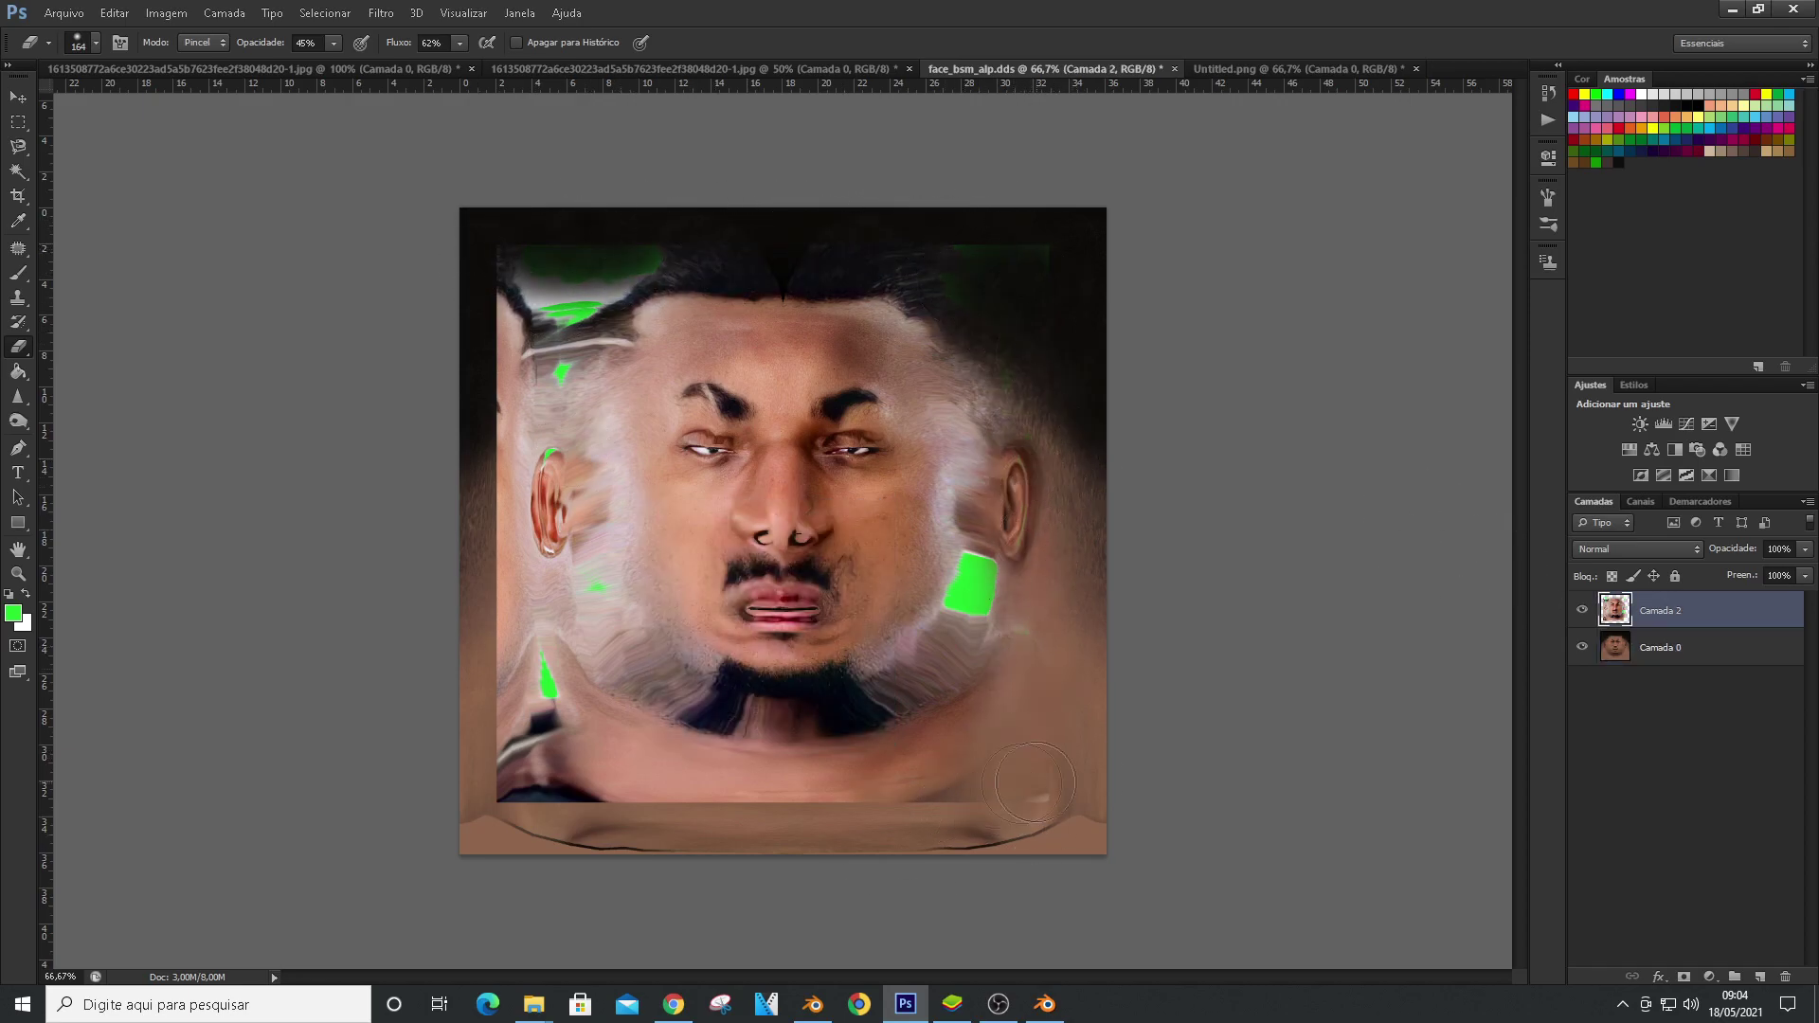
pyautogui.moveTo(762, 873)
pyautogui.mouseDown()
pyautogui.moveTo(545, 748)
pyautogui.moveTo(748, 786)
pyautogui.moveTo(523, 683)
pyautogui.moveTo(502, 379)
pyautogui.moveTo(615, 270)
pyautogui.moveTo(564, 316)
pyautogui.mouseUp()
# Erase the remaining green and hair areas along the top of the pasted layer
pyautogui.hotkey('ctrl', '+')
pyautogui.scroll(1, 479, 270)
pyautogui.press('Return')
pyautogui.moveTo(479, 266)
pyautogui.mouseDown()
pyautogui.moveTo(423, 268)
pyautogui.moveTo(613, 182)
pyautogui.moveTo(1197, 280)
pyautogui.moveTo(1154, 379)
pyautogui.mouseUp()
pyautogui.moveTo(414, 280)
pyautogui.mouseDown()
pyautogui.moveTo(503, 265)
pyautogui.moveTo(857, 307)
pyautogui.mouseUp()
pyautogui.press('z')
pyautogui.rightClick(759, 323)
pyautogui.rightClick(667, 460)
pyautogui.rightClick(782, 344)
pyautogui.click(18, 348)
pyautogui.rightClick(626, 403)
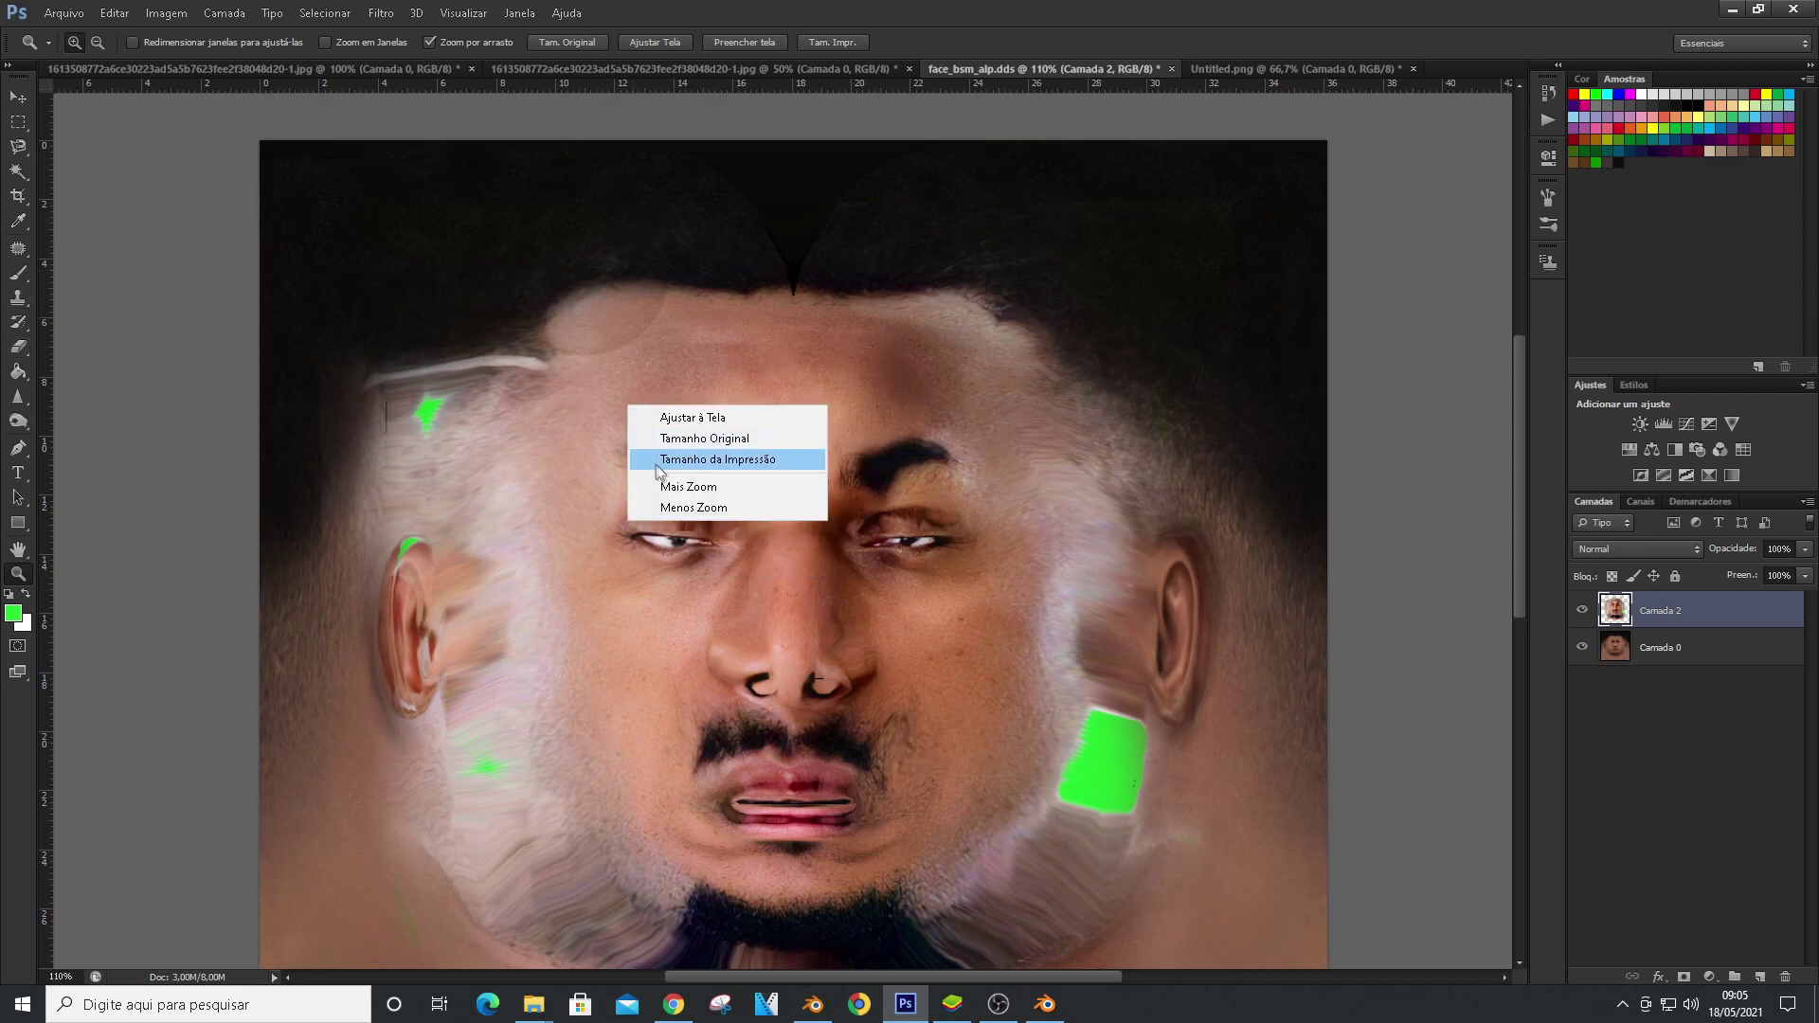
# Erase the green patches and stretched skin around the ears and temples with a smaller soft eraser
pyautogui.click(19, 347)
pyautogui.rightClick(601, 363)
pyautogui.moveTo(745, 414); pyautogui.dragTo(731, 414)
pyautogui.moveTo(653, 317)
pyautogui.mouseDown()
pyautogui.moveTo(959, 308)
pyautogui.moveTo(1113, 587)
pyautogui.moveTo(1100, 860)
pyautogui.moveTo(1065, 511)
pyautogui.moveTo(788, 392)
pyautogui.moveTo(597, 870)
pyautogui.moveTo(474, 474)
pyautogui.mouseUp()
pyautogui.scroll(-1, 473, 568)
pyautogui.moveTo(483, 606)
pyautogui.mouseDown()
pyautogui.moveTo(474, 815)
pyautogui.moveTo(410, 483)
pyautogui.moveTo(466, 405)
pyautogui.moveTo(353, 401)
pyautogui.moveTo(442, 361)
pyautogui.moveTo(372, 381)
pyautogui.mouseUp()
pyautogui.rightClick(519, 411)
pyautogui.click(577, 545)
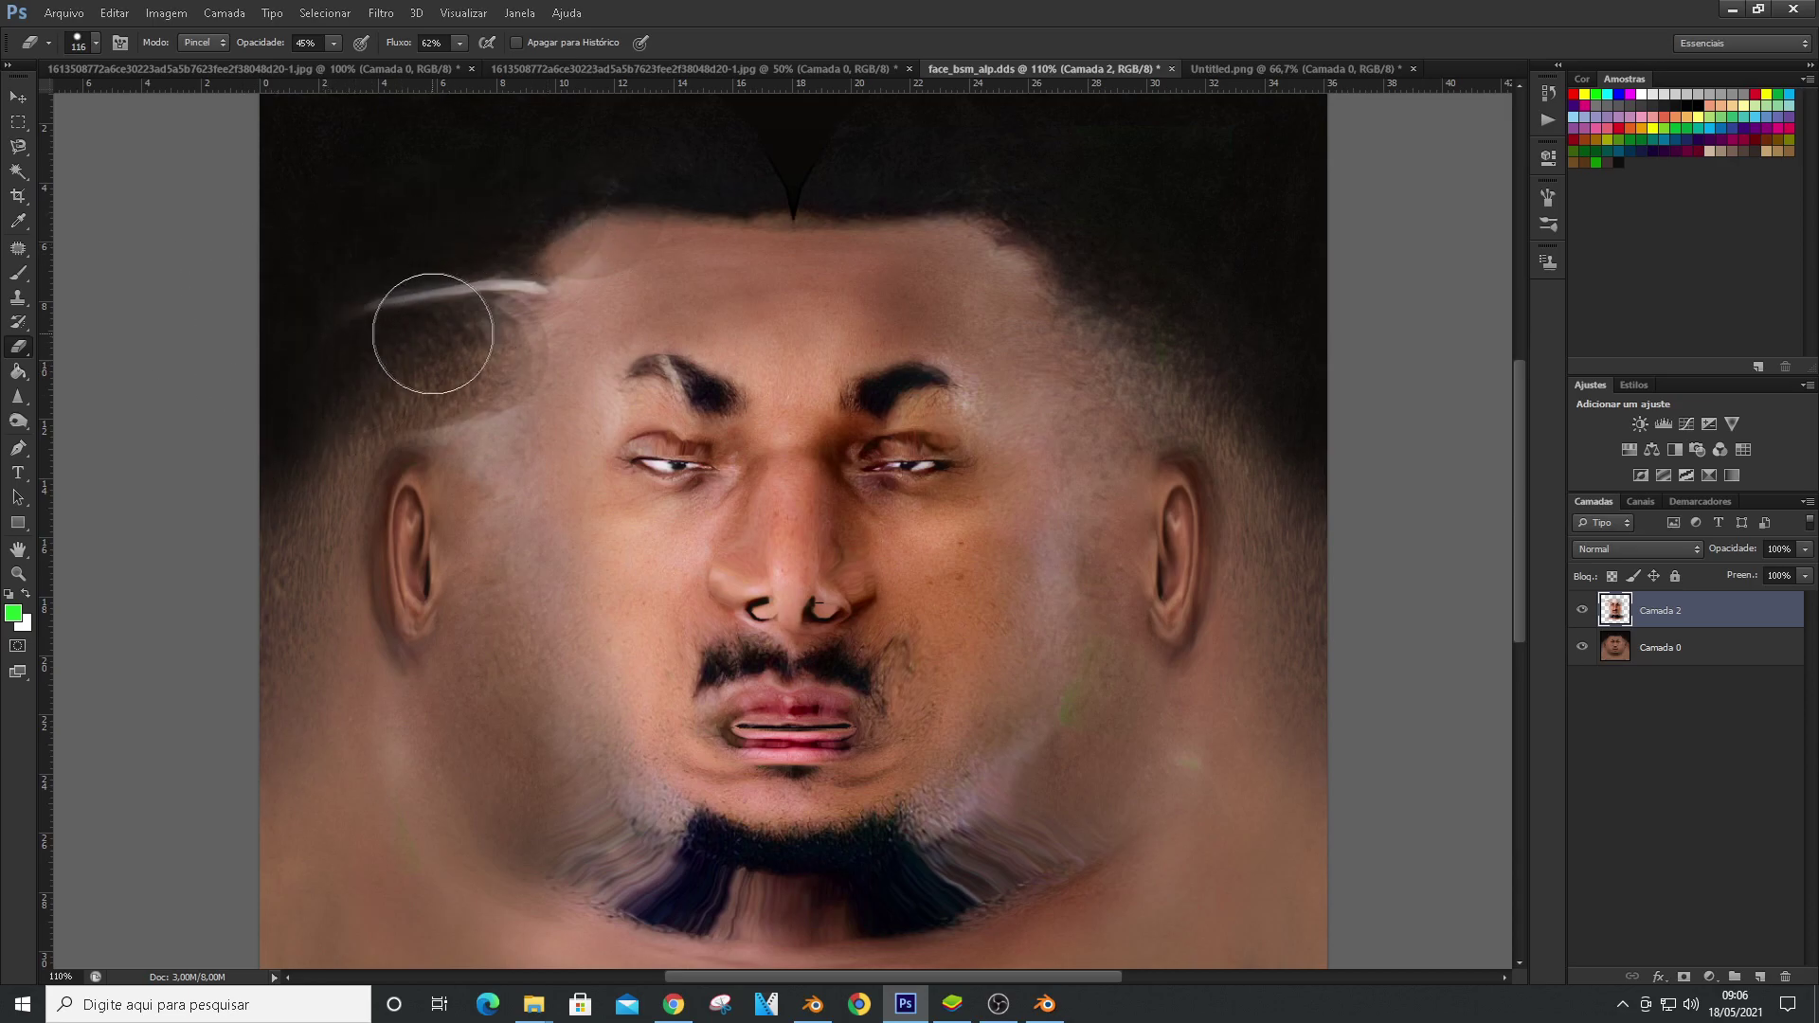
# Erase the streaked texture beneath the jaw and beard and blend the cheek edges with a 116 px eraser
pyautogui.scroll(-1, 399, 747)
pyautogui.rightClick(532, 597)
pyautogui.click(560, 731)
pyautogui.moveTo(496, 319)
pyautogui.mouseDown()
pyautogui.moveTo(532, 455)
pyautogui.moveTo(496, 284)
pyautogui.mouseUp()
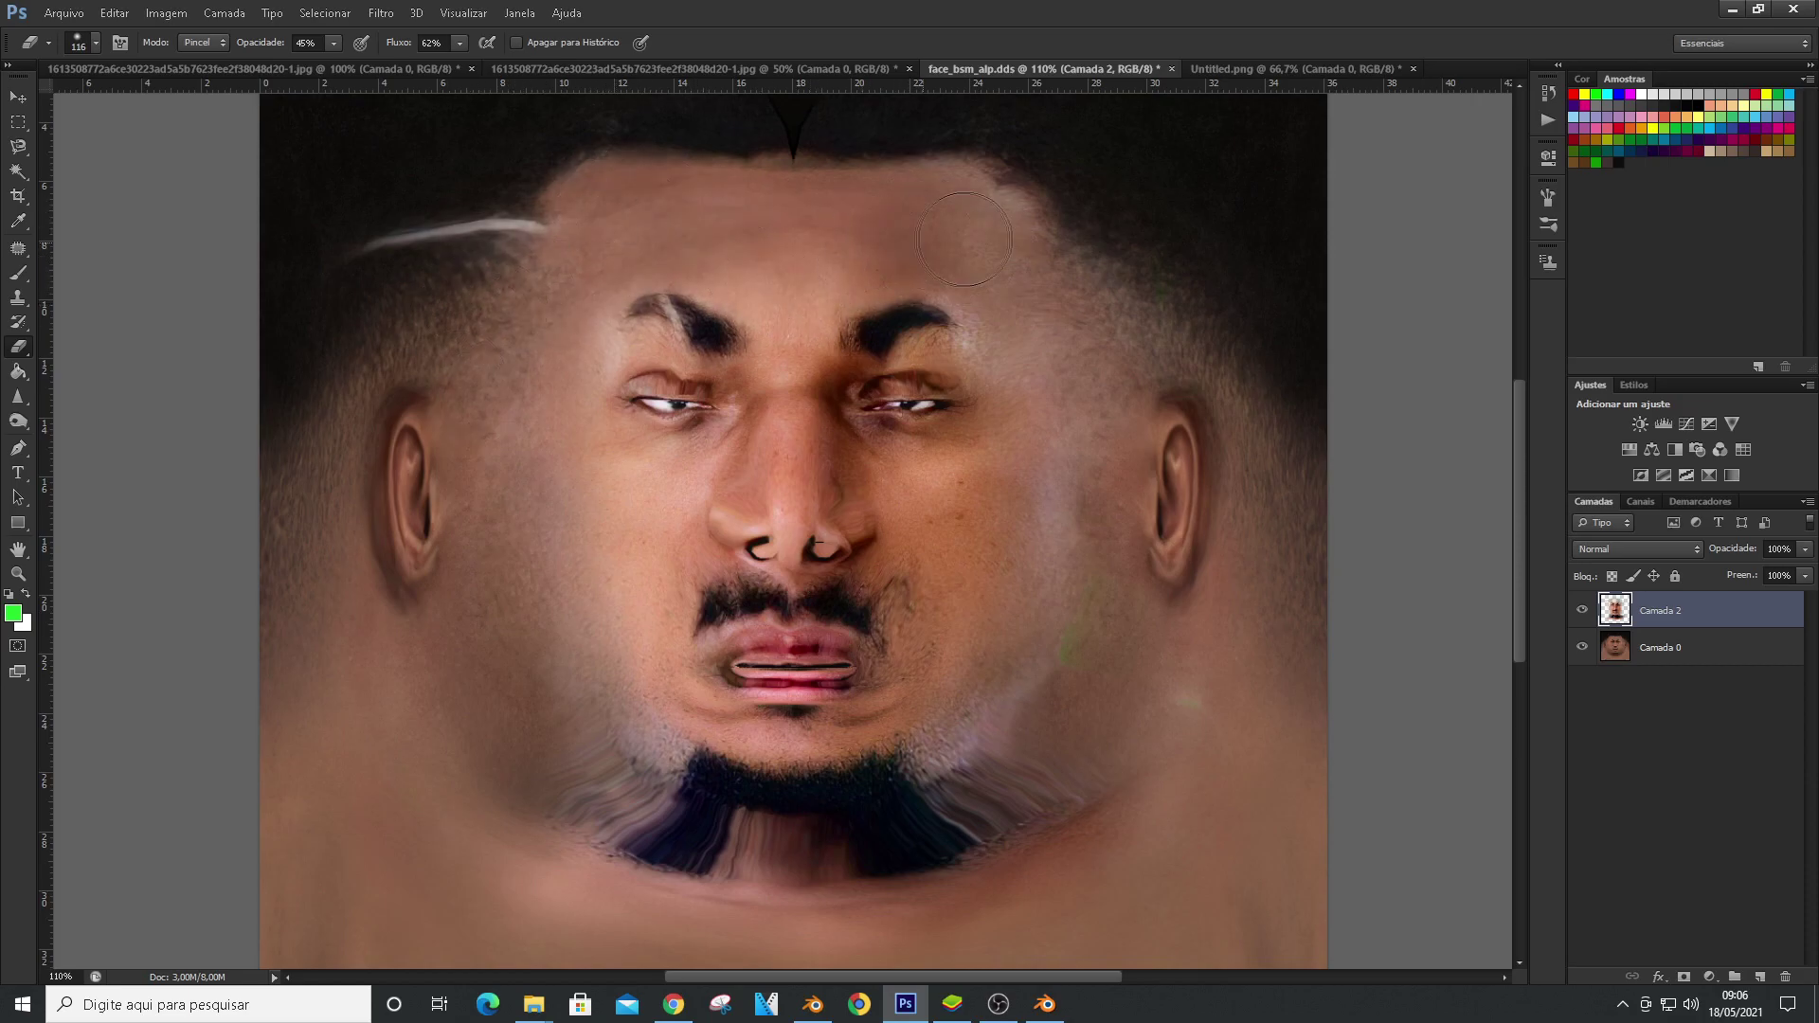
pyautogui.moveTo(994, 729)
pyautogui.mouseDown()
pyautogui.moveTo(909, 833)
pyautogui.moveTo(985, 792)
pyautogui.moveTo(625, 833)
pyautogui.moveTo(798, 881)
pyautogui.moveTo(897, 835)
pyautogui.moveTo(697, 859)
pyautogui.mouseUp()
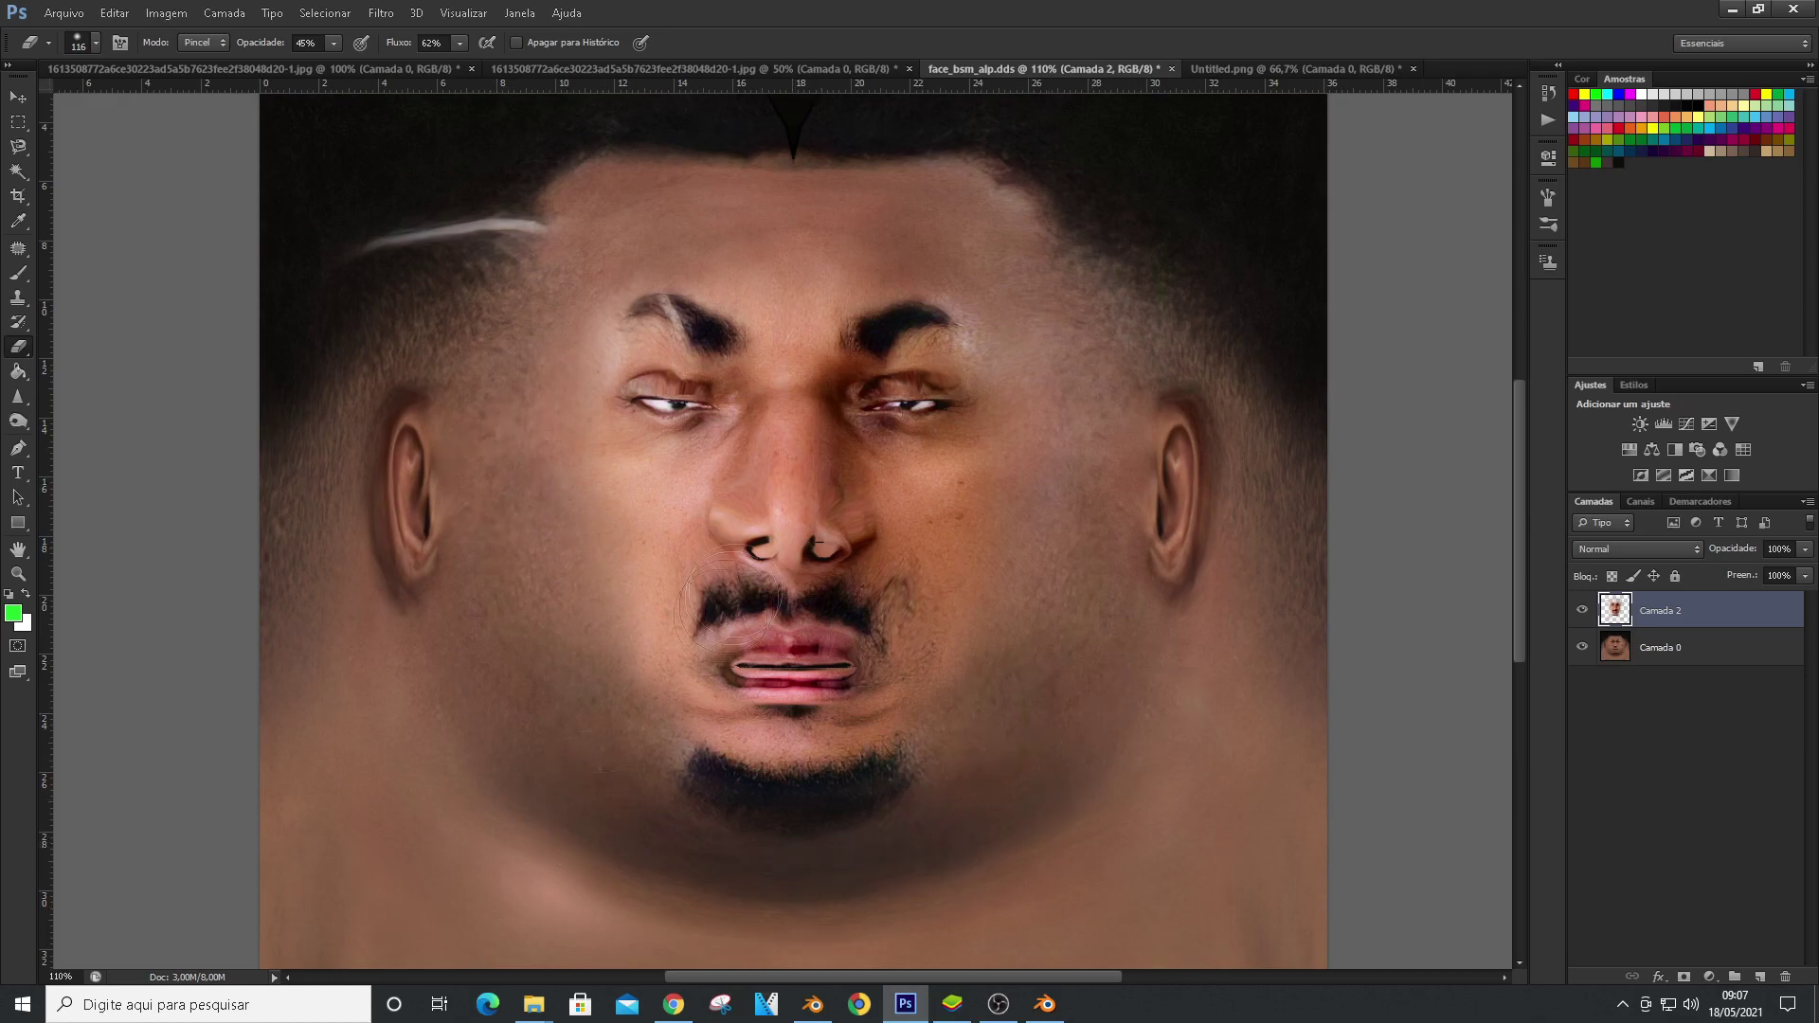
# Blend the pasted skin on both cheeks beside the nose with a resized eraser
pyautogui.hotkey('ctrl', '+')
pyautogui.rightClick(869, 498)
pyautogui.click(1085, 576)
pyautogui.click(868, 499)
pyautogui.rightClick(889, 514)
pyautogui.click(1099, 592)
pyautogui.moveTo(918, 546)
pyautogui.mouseDown()
pyautogui.moveTo(886, 557)
pyautogui.moveTo(903, 470)
pyautogui.mouseUp()
pyautogui.moveTo(674, 533)
pyautogui.mouseDown()
pyautogui.moveTo(744, 516)
pyautogui.moveTo(683, 511)
pyautogui.moveTo(638, 551)
pyautogui.moveTo(740, 574)
pyautogui.mouseUp()
# Lower the eraser to 28% opacity and 43% flow and soften the cheek edges of the pasted face
pyautogui.scroll(1, 921, 559)
pyautogui.rightClick(918, 557)
pyautogui.click(1062, 595)
pyautogui.click(460, 43)
pyautogui.click(440, 65)
pyautogui.click(333, 44)
pyautogui.click(317, 64)
pyautogui.moveTo(982, 495)
pyautogui.mouseDown()
pyautogui.moveTo(1069, 580)
pyautogui.moveTo(1061, 758)
pyautogui.mouseUp()
pyautogui.moveTo(618, 517)
pyautogui.mouseDown()
pyautogui.moveTo(521, 606)
pyautogui.moveTo(502, 598)
pyautogui.moveTo(619, 488)
pyautogui.mouseUp()
# Blend the skin beside the eyebrow and eye with a 54 px eraser
pyautogui.scroll(3, 454, 233)
pyautogui.rightClick(444, 441)
pyautogui.click(510, 489)
pyautogui.click(461, 354)
pyautogui.moveTo(461, 354); pyautogui.dragTo(502, 379)
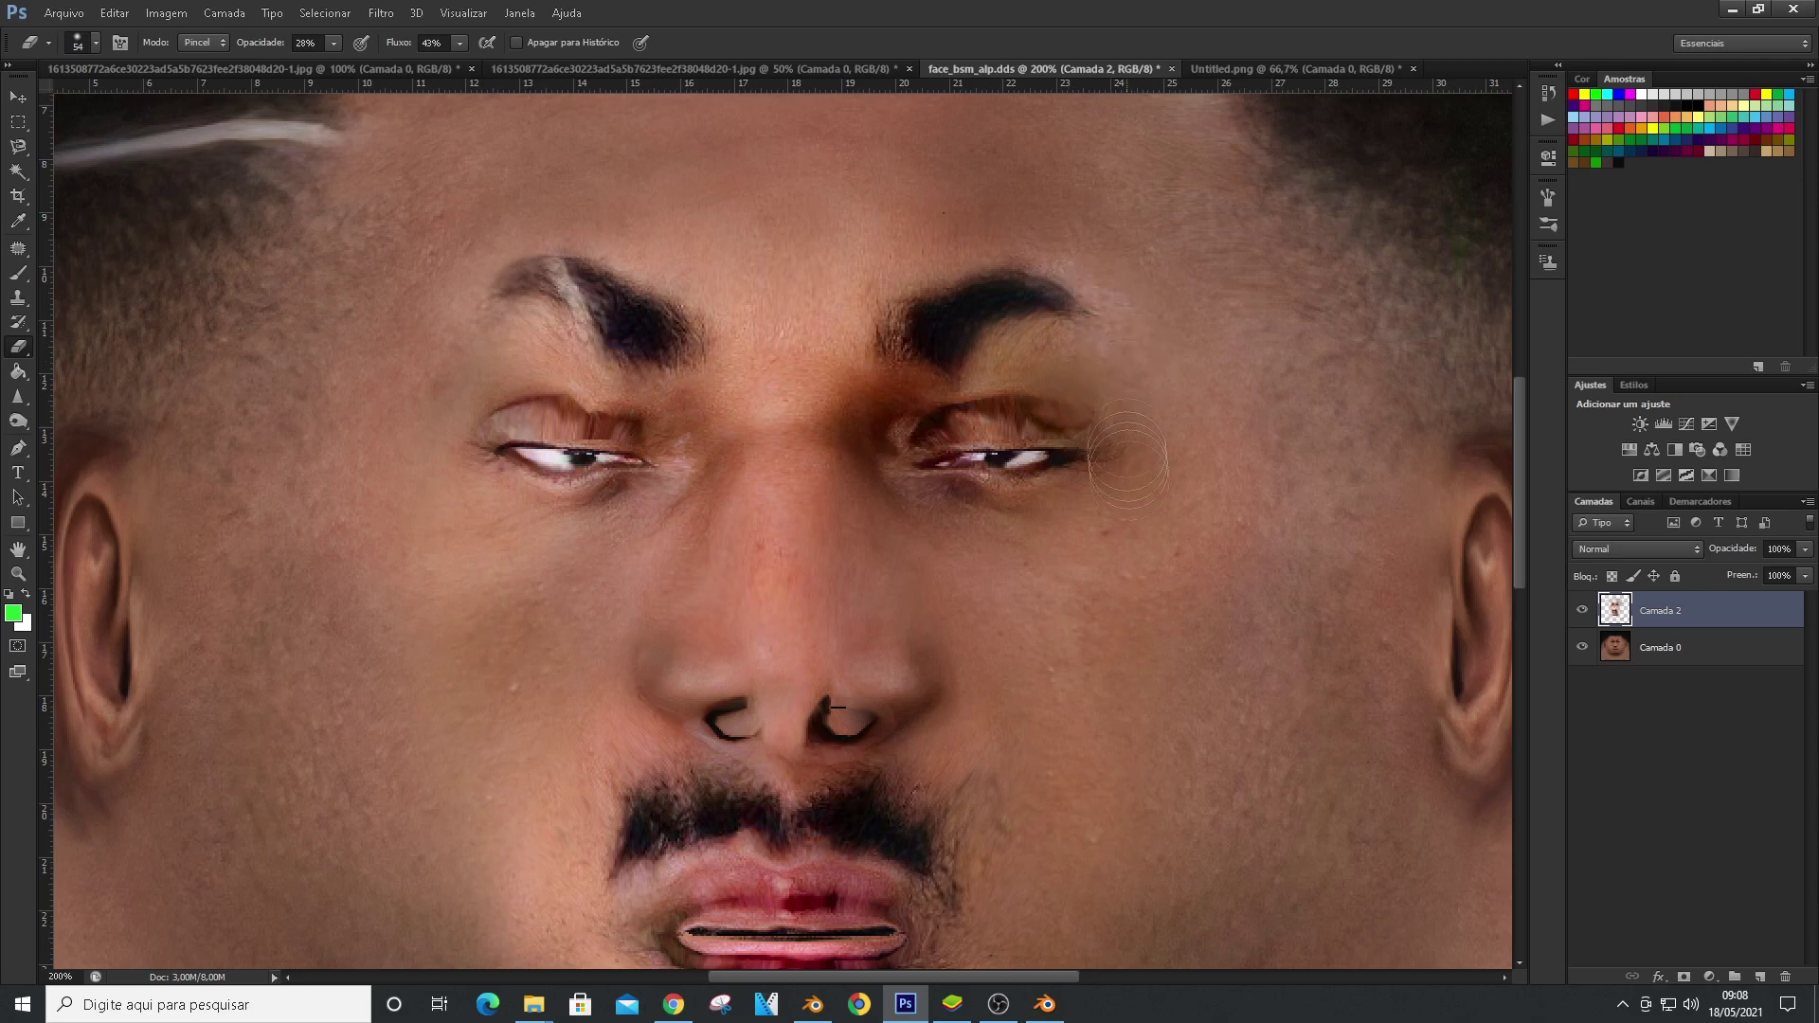
# Resize the eraser and soften the pasted skin along the lower cheek beside the mouth
pyautogui.scroll(-2, 1127, 407)
pyautogui.rightClick(1116, 587)
pyautogui.click(1230, 633)
pyautogui.moveTo(557, 654); pyautogui.dragTo(557, 822)
pyautogui.scroll(-2, 853, 625)
# Try erasing around the moustache and mouth with a 33 px eraser, and undo the last two strokes
pyautogui.rightClick(1159, 629)
pyautogui.rightClick(632, 654)
pyautogui.moveTo(753, 632)
pyautogui.mouseDown()
pyautogui.moveTo(632, 653)
pyautogui.moveTo(872, 607)
pyautogui.moveTo(734, 677)
pyautogui.mouseUp()
pyautogui.click(698, 700)
pyautogui.rightClick(1030, 698)
pyautogui.click(1083, 746)
pyautogui.moveTo(843, 654); pyautogui.dragTo(680, 654)
pyautogui.hotkey('ctrl', 'alt', 'z')
pyautogui.hotkey('ctrl', 'alt', 'z')
# Soften the skin around the eyebrow with a 43 px eraser and touch up the cheek with a resized one
pyautogui.scroll(3, 834, 511)
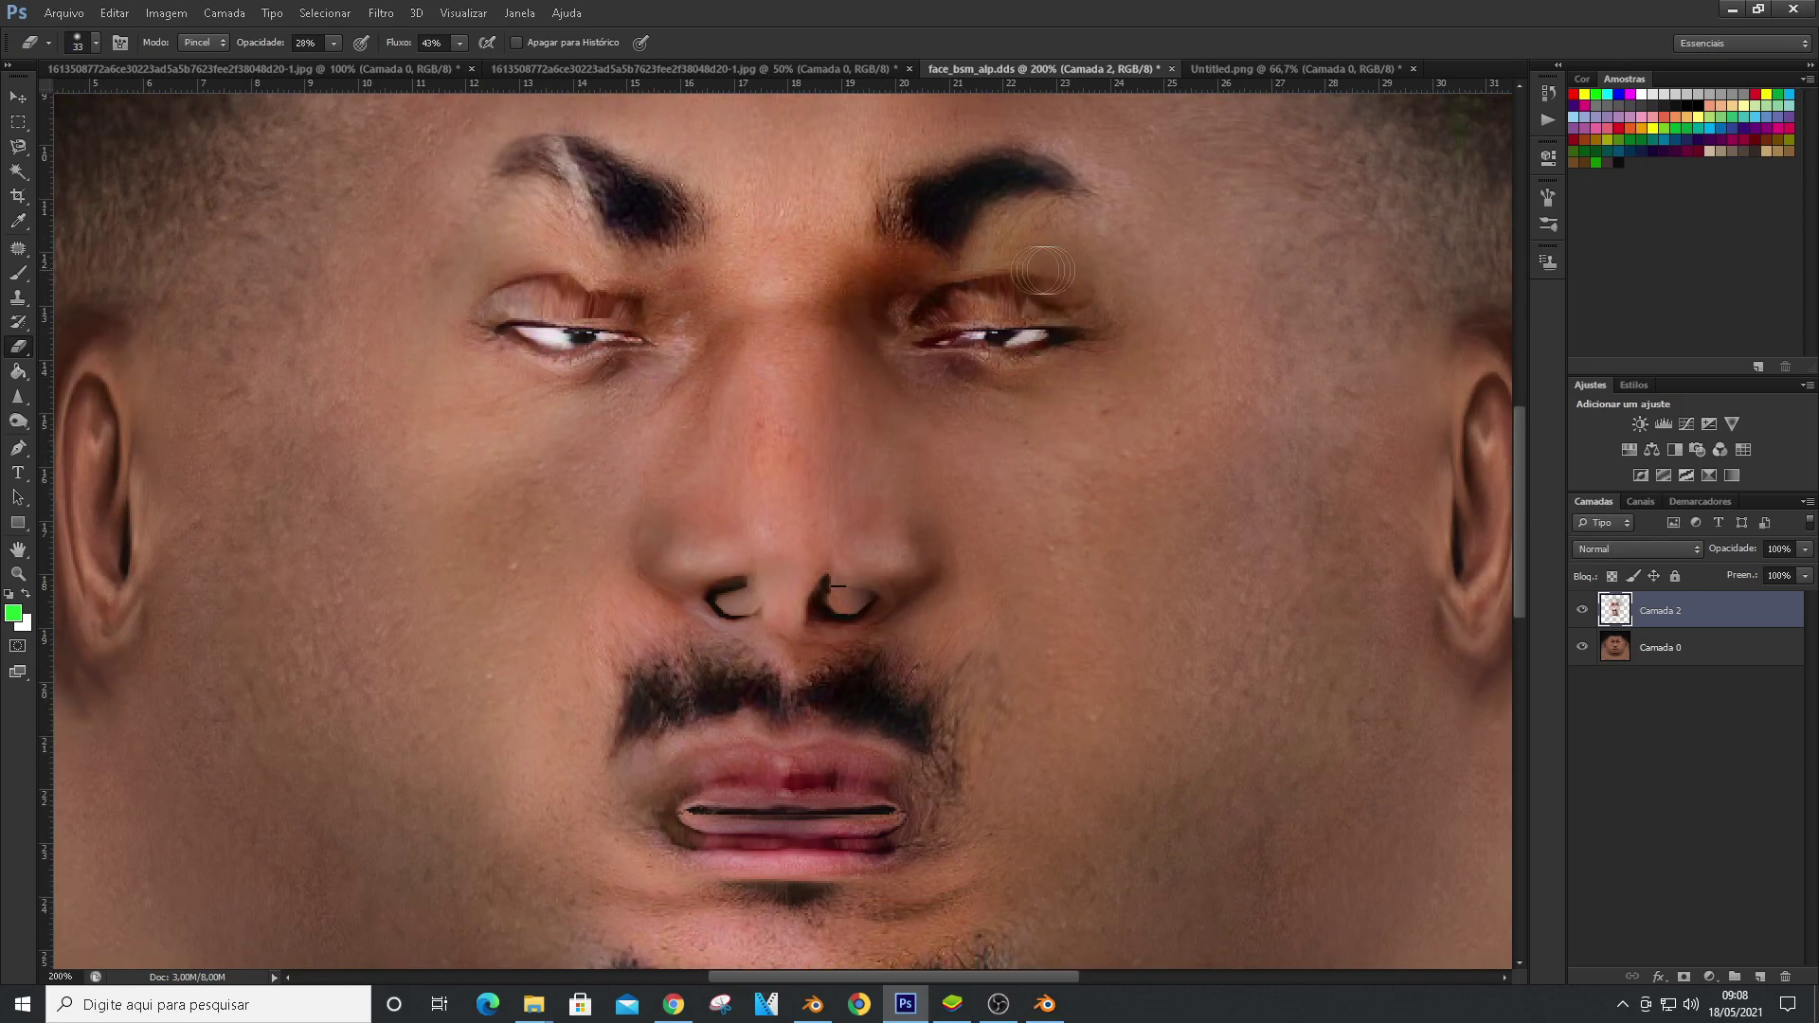
pyautogui.scroll(-1, 763, 373)
pyautogui.keyDown('alt'); pyautogui.scroll(-1, 891, 454); pyautogui.keyUp('alt')
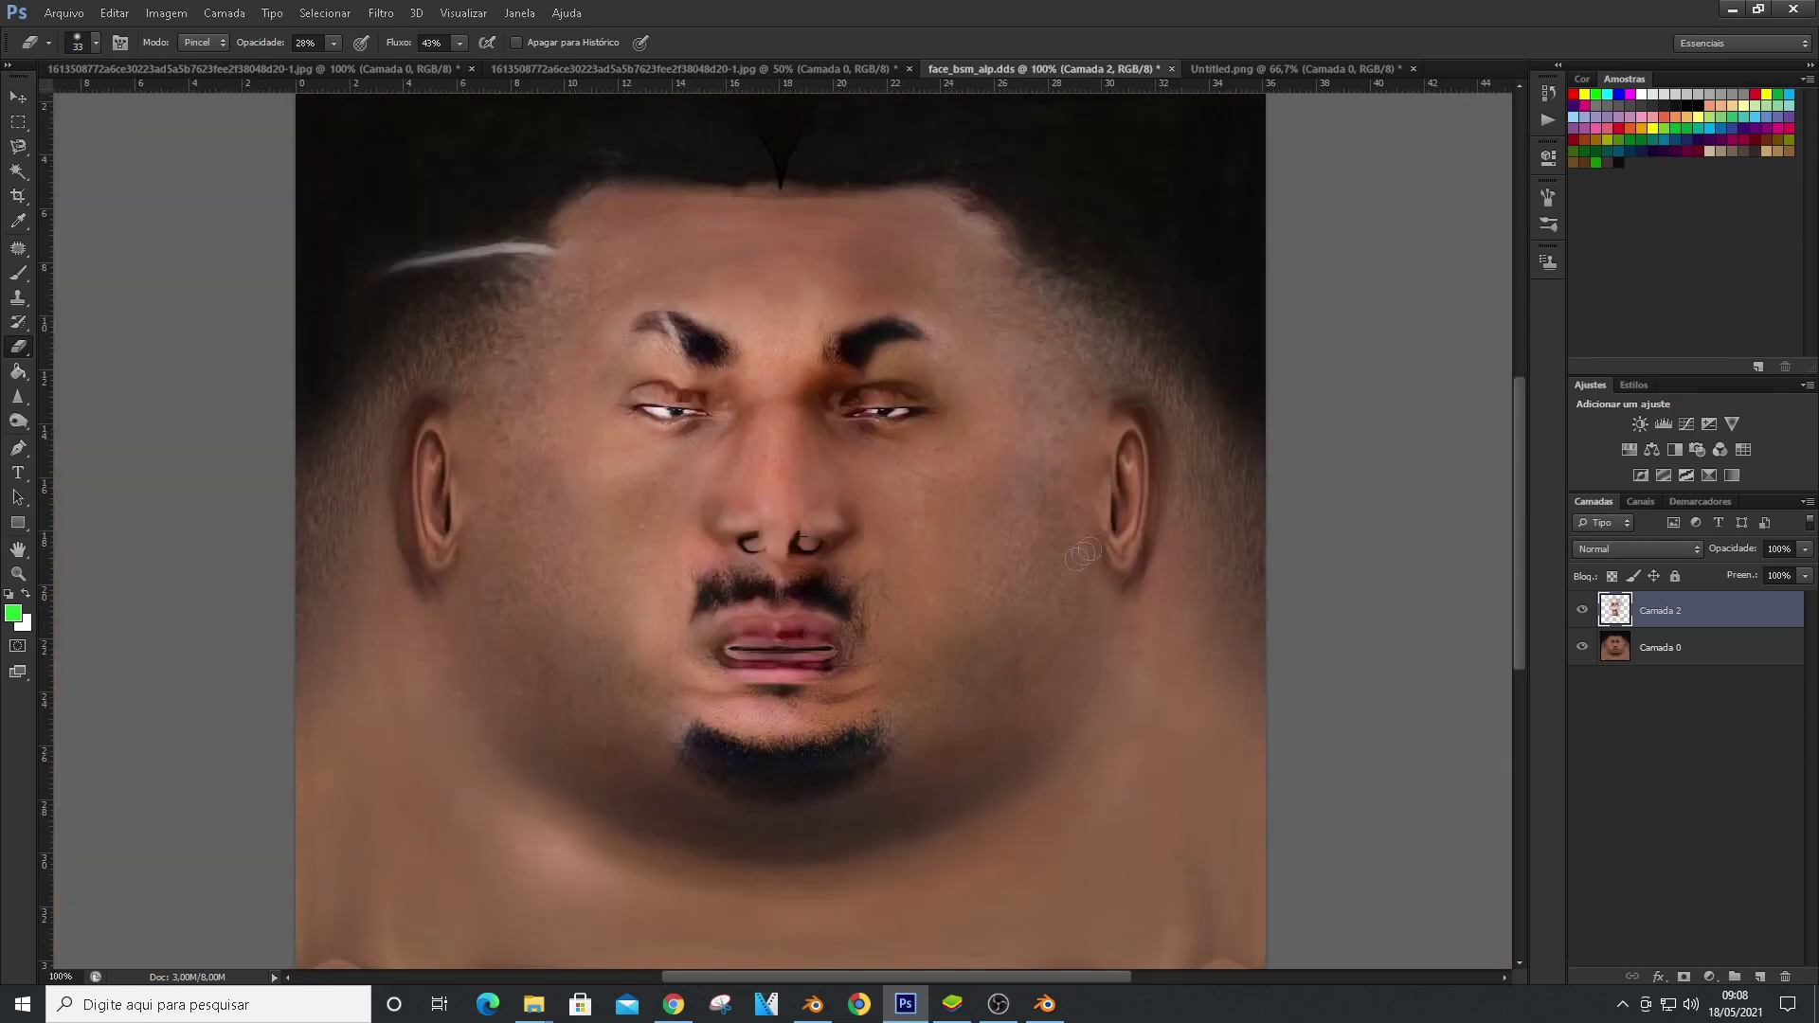
pyautogui.rightClick(802, 394)
pyautogui.click(860, 442)
pyautogui.moveTo(680, 377); pyautogui.dragTo(629, 359)
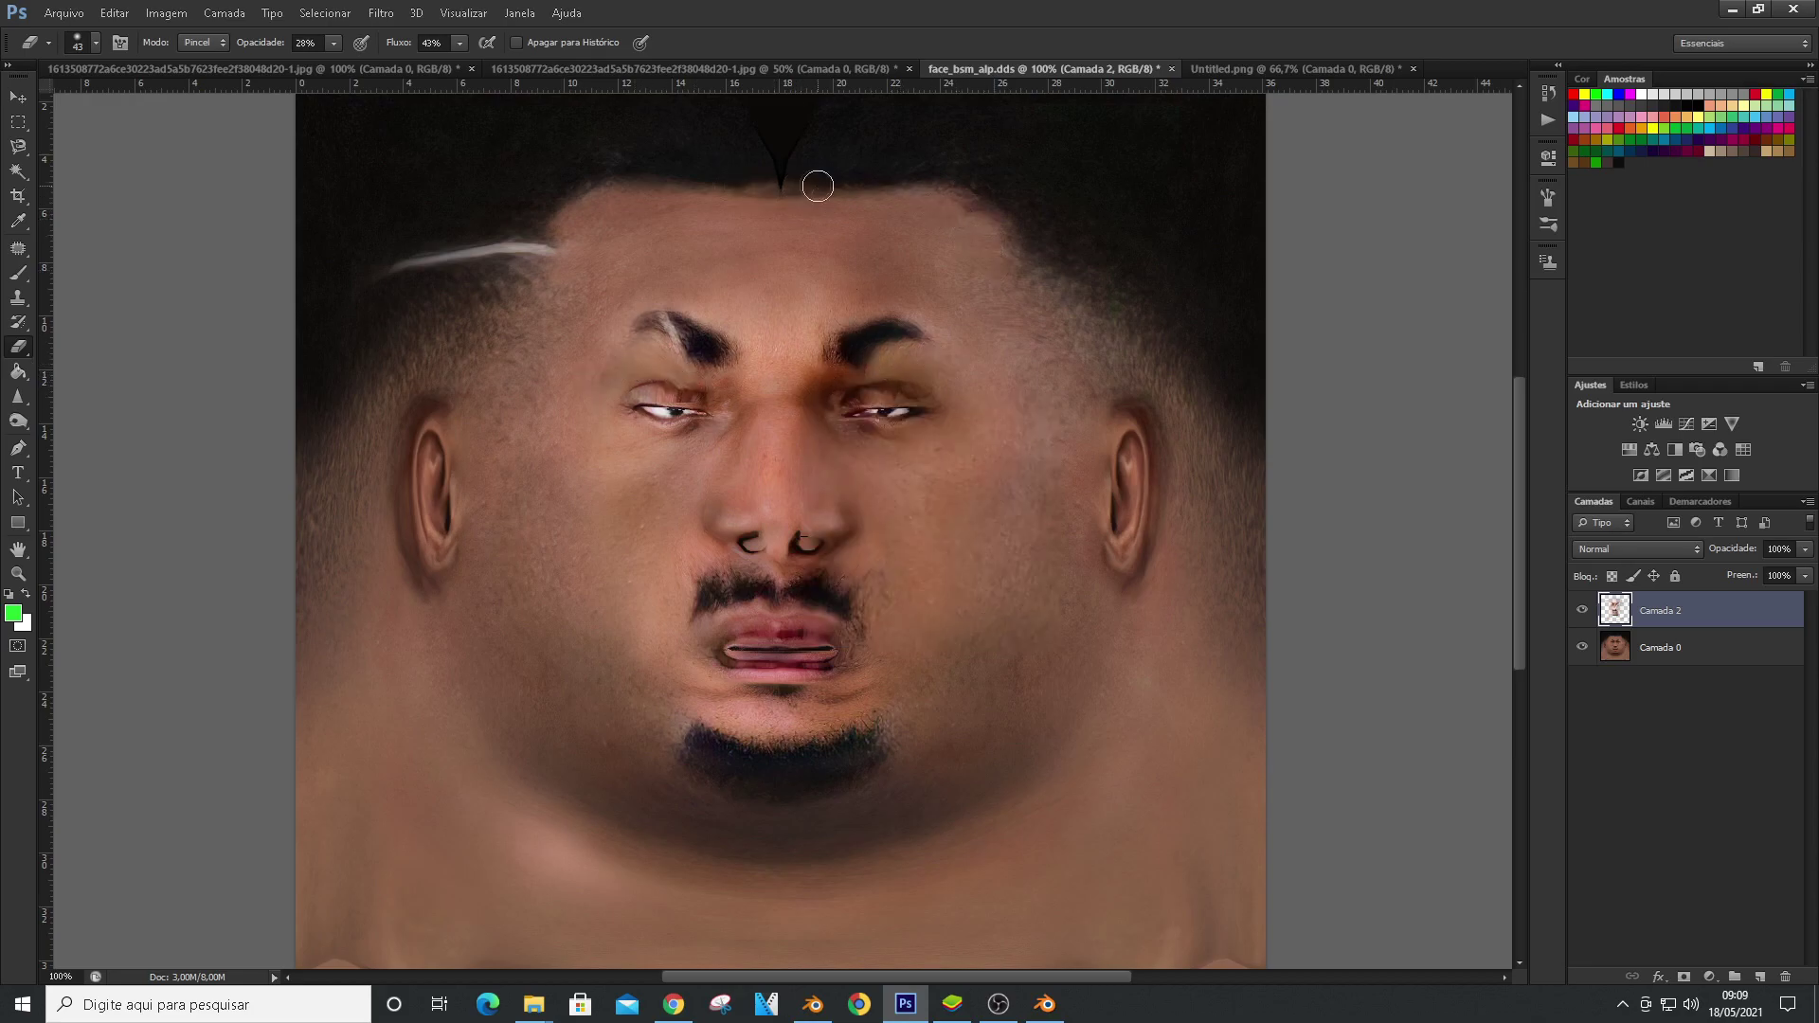
pyautogui.rightClick(741, 248)
pyautogui.click(1052, 572)
pyautogui.rightClick(991, 509)
pyautogui.click(1057, 555)
pyautogui.click(998, 416)
# Apply a Selective Color adjustment to the reds of the pasted face layer with cyan +100% and magenta +2%
pyautogui.click(165, 12)
pyautogui.moveTo(236, 59)
pyautogui.click(445, 335)
pyautogui.moveTo(1264, 427); pyautogui.dragTo(1271, 434)
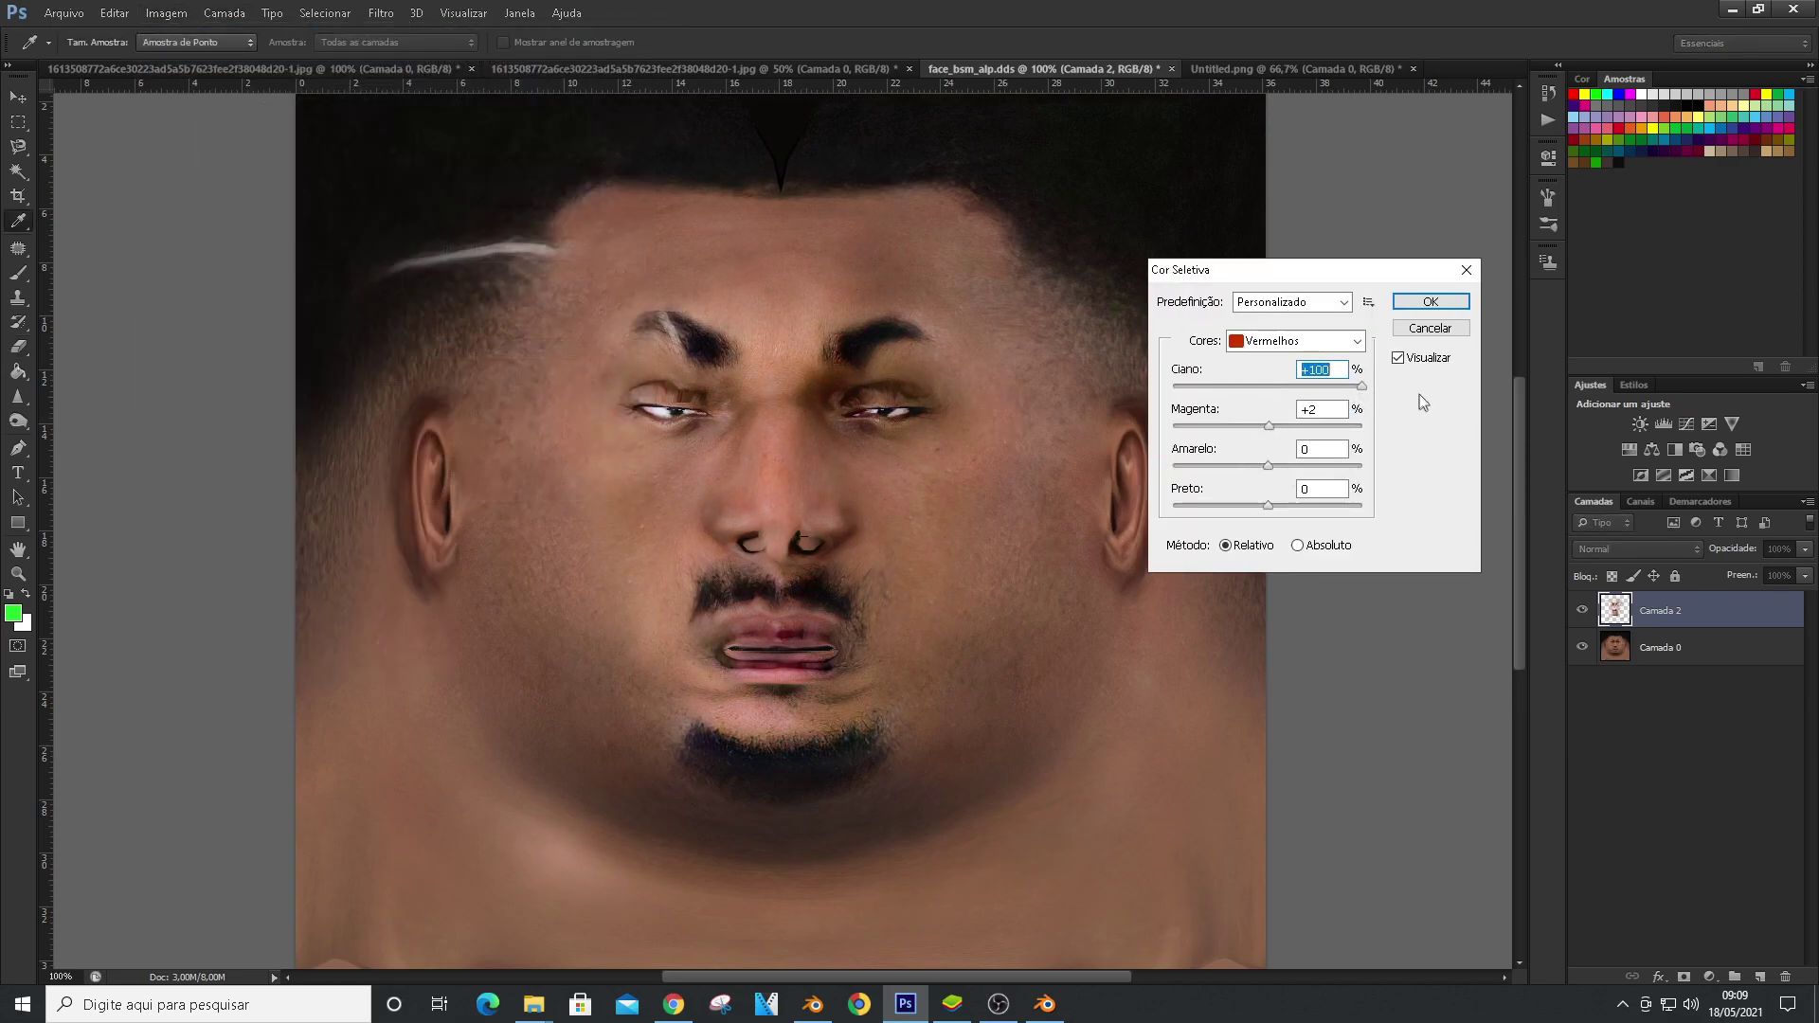
pyautogui.click(1431, 301)
# Erase the pasted layer around both nostrils, starting with a 27 px eraser and resizing it as needed
pyautogui.hotkey('ctrl', '+')
pyautogui.scroll(-2, 782, 531)
pyautogui.rightClick(922, 589)
pyautogui.click(972, 634)
pyautogui.moveTo(850, 447)
pyautogui.mouseDown()
pyautogui.moveTo(813, 454)
pyautogui.moveTo(819, 433)
pyautogui.mouseUp()
pyautogui.rightClick(905, 464)
pyautogui.click(950, 508)
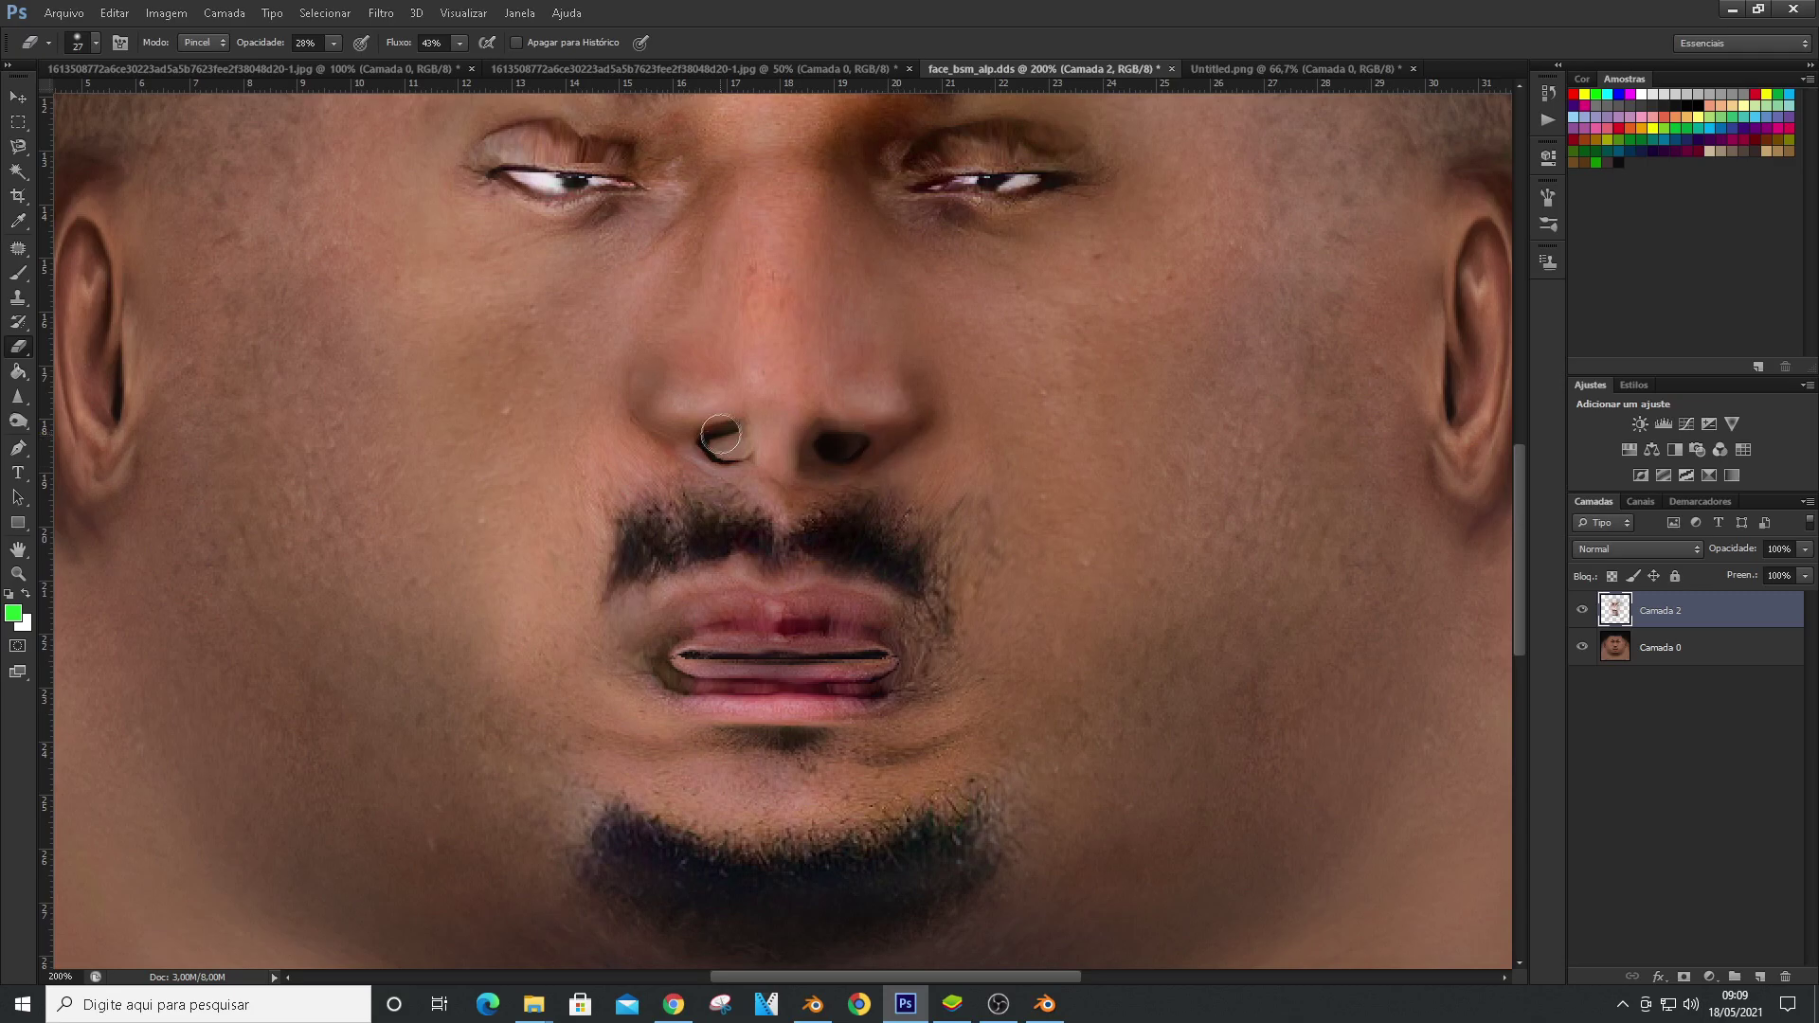
pyautogui.rightClick(810, 386)
pyautogui.click(871, 431)
pyautogui.rightClick(958, 409)
pyautogui.click(1008, 454)
# Refine the skin between the moustache and the upper lip with a 17 px eraser
pyautogui.hotkey('ctrl', '+')
pyautogui.scroll(-1, 969, 442)
pyautogui.rightClick(1004, 440)
pyautogui.write('17')
pyautogui.press('Return')
pyautogui.scroll(2, 933, 615)
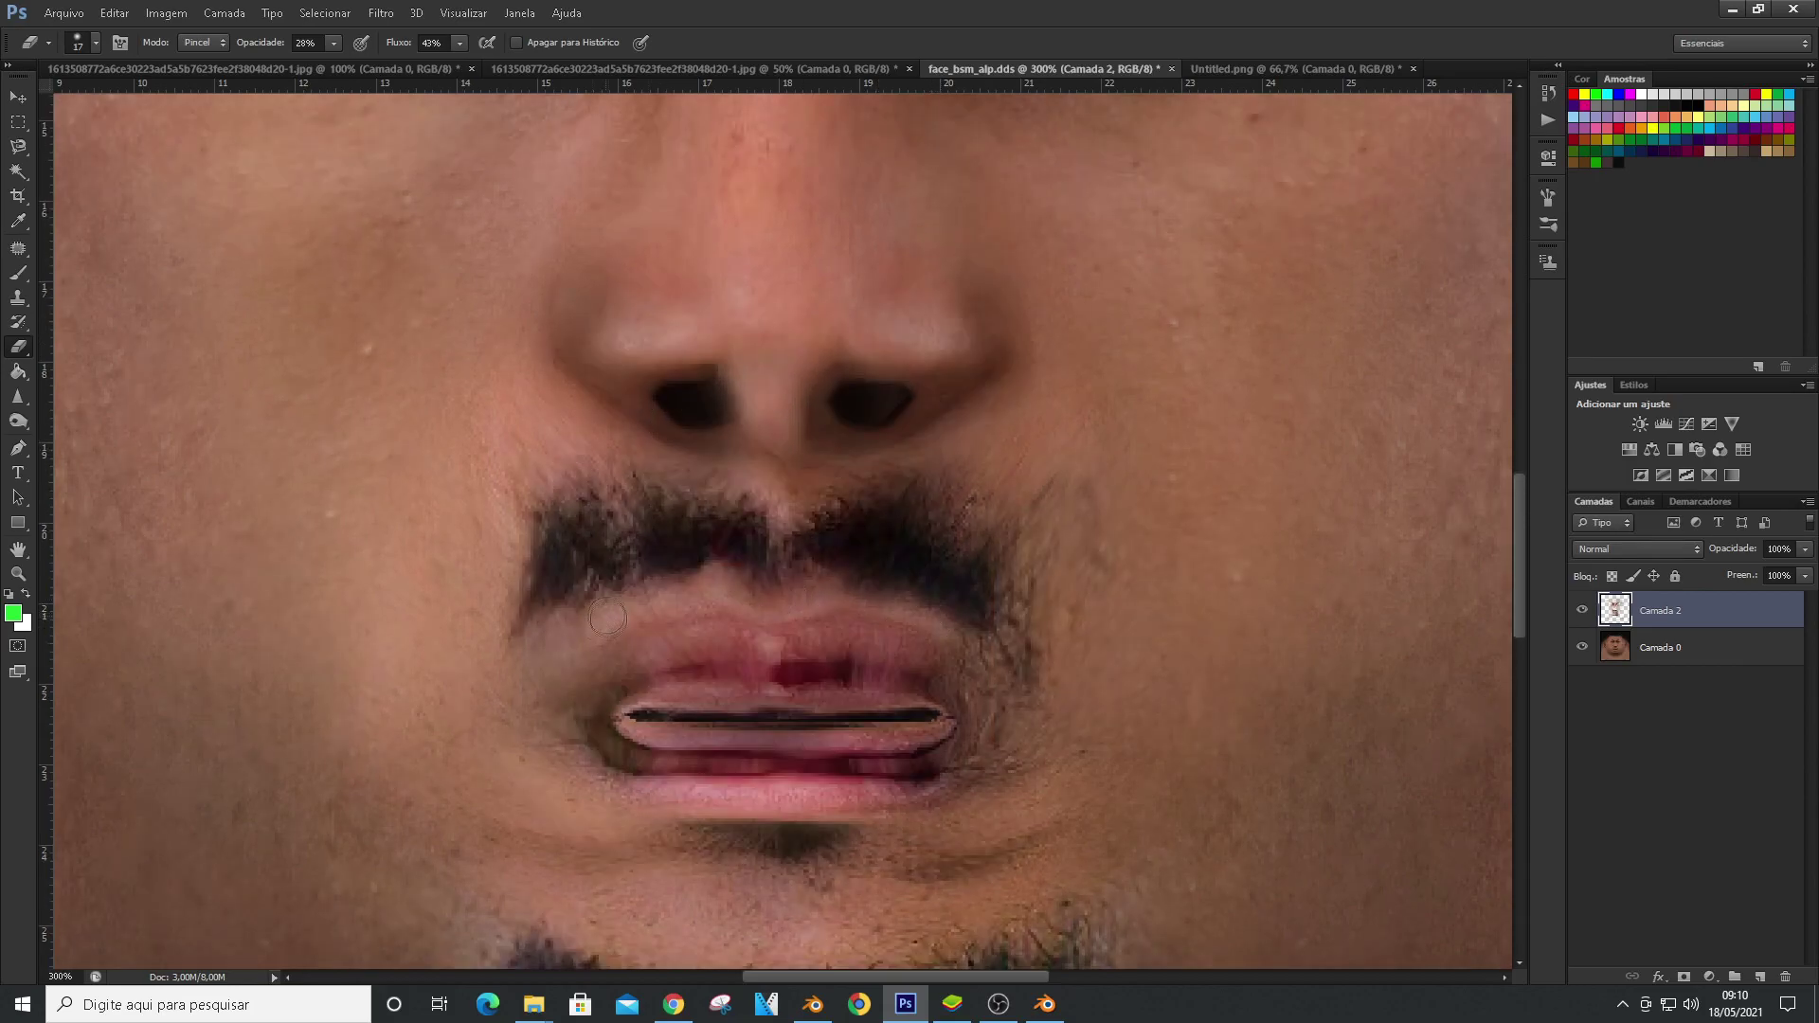
# Save a PNG copy of the blended face texture as fewewace_bsm_alp.png
pyautogui.hotkey('ctrl', '-')
pyautogui.hotkey('ctrl', '-')
pyautogui.hotkey('ctrl', '-')
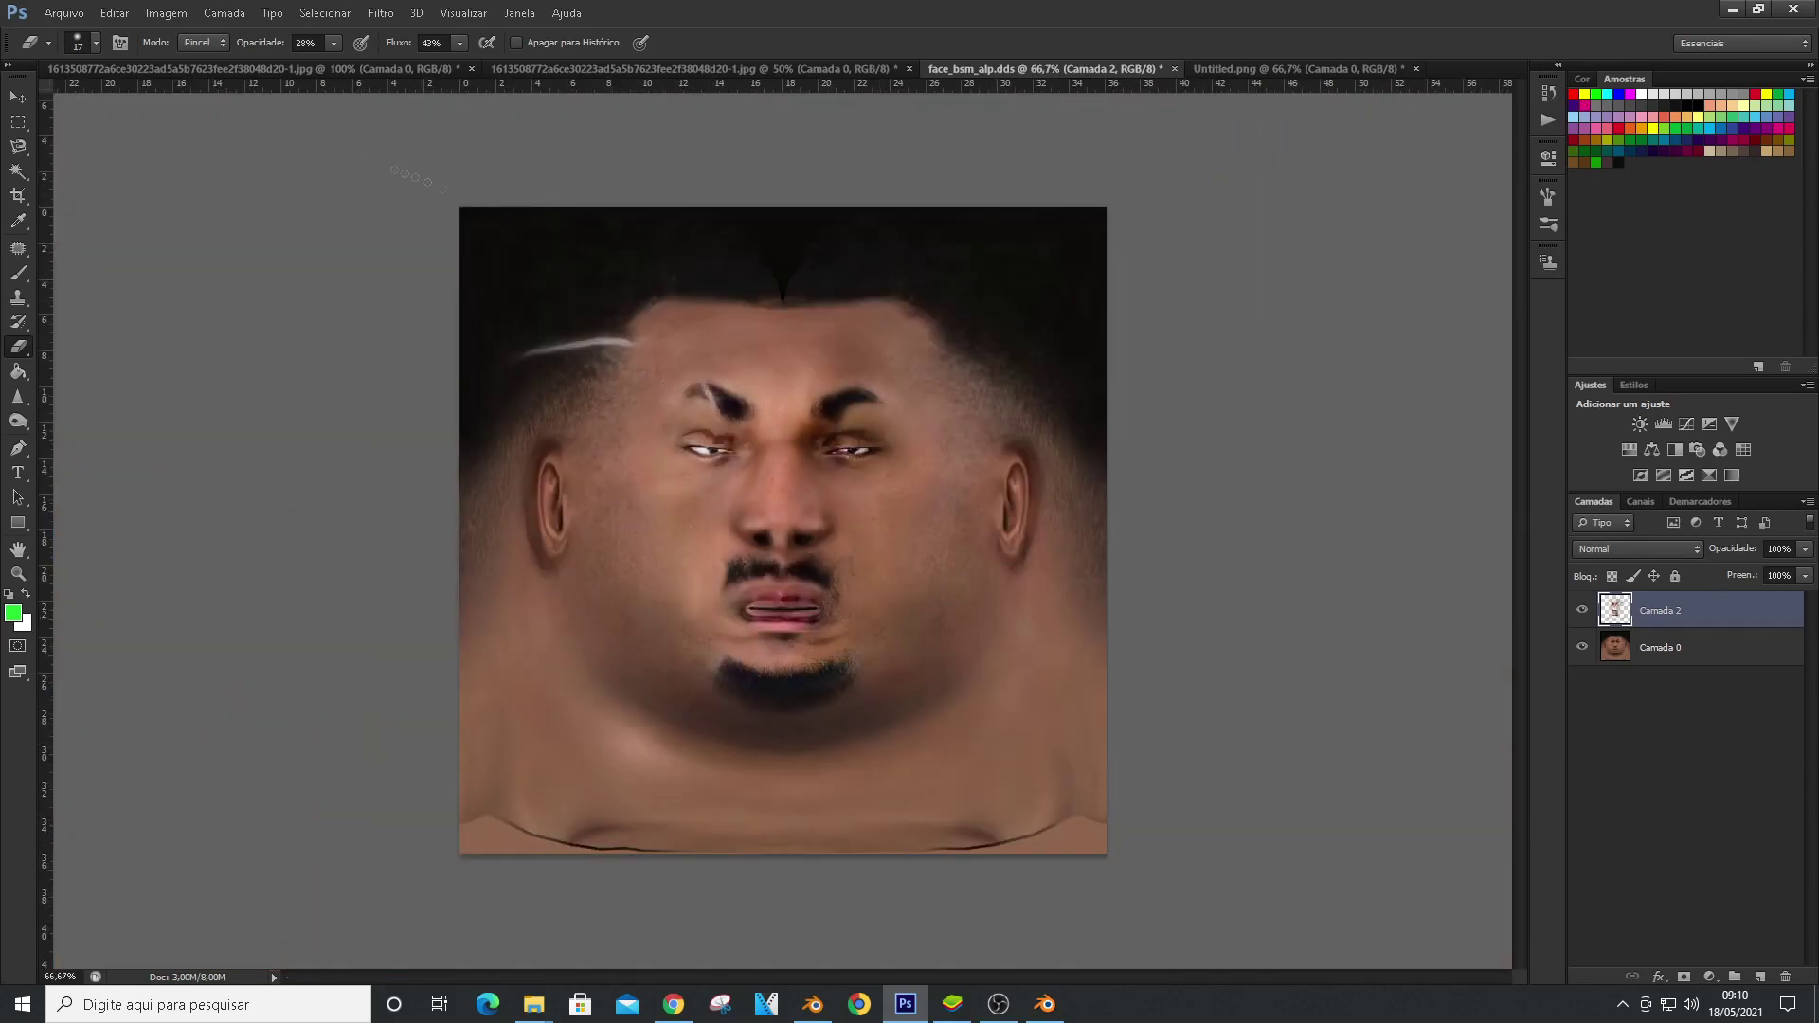
pyautogui.click(63, 12)
pyautogui.click(90, 241)
pyautogui.click(863, 717)
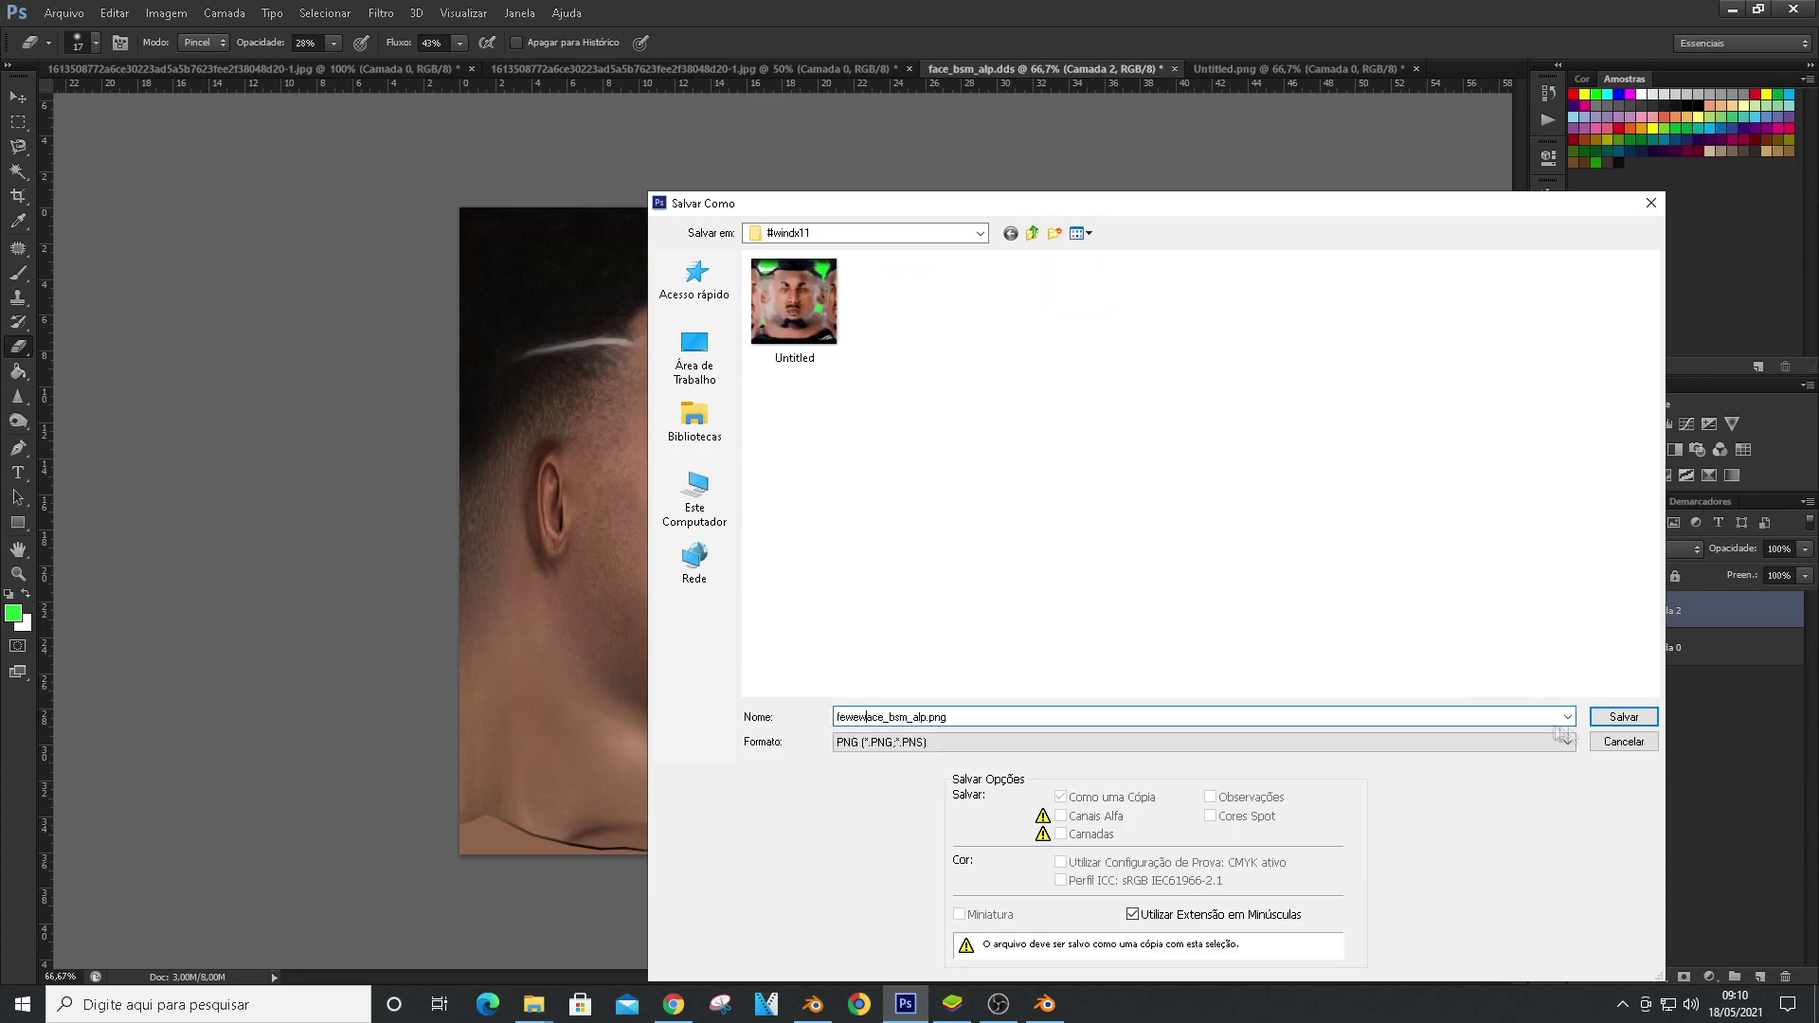
pyautogui.click(1622, 718)
pyautogui.press('Return')
# Switch to Blender and load the saved PNG texture onto the face model
pyautogui.click(1044, 1004)
pyautogui.press('Tab')
pyautogui.click(931, 974)
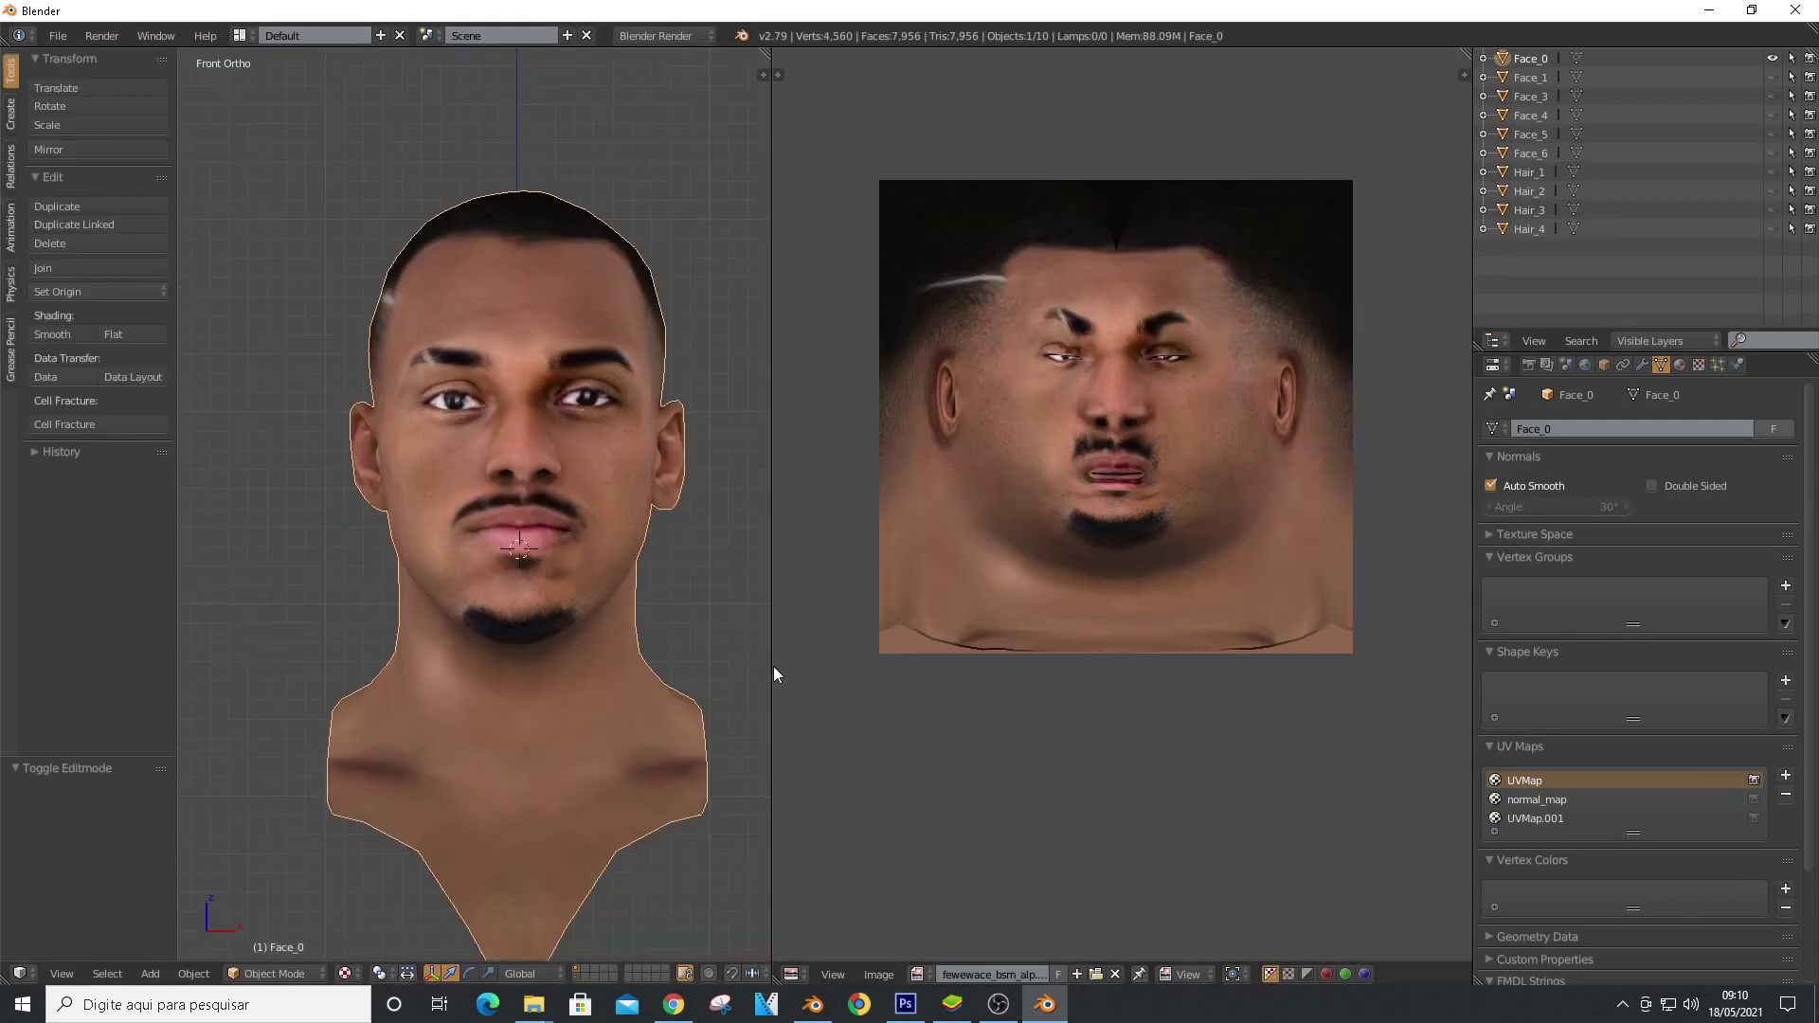
# Enlarge the 3D view and inspect the textured head from the side, around the hairline and shaved line
pyautogui.moveTo(773, 666); pyautogui.dragTo(926, 653)
pyautogui.press('KP_4')
pyautogui.press('KP_4')
pyautogui.press('KP_4')
pyautogui.press('KP_4')
pyautogui.press('KP_4')
pyautogui.press('KP_4')
pyautogui.scroll(5, 568, 294)
pyautogui.scroll(-5, 615, 361)
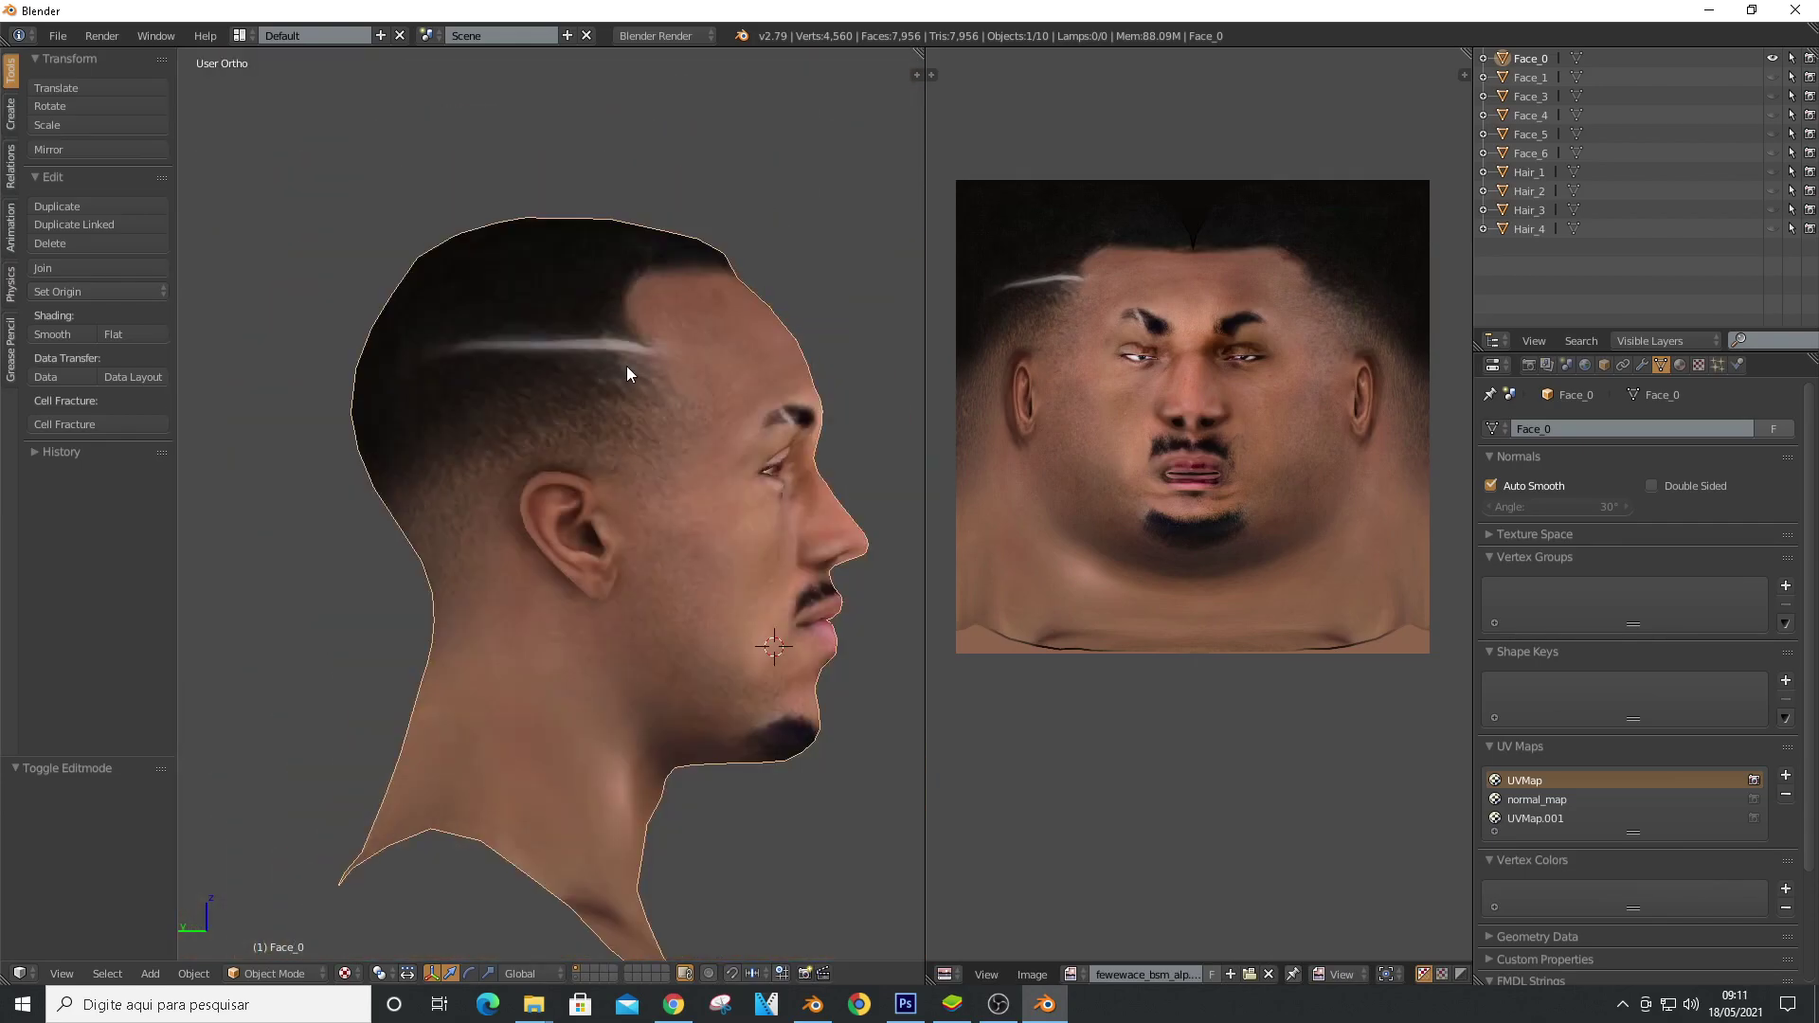
# Switch to Photoshop and erase the pasted layer near the shaved line and hairline with a larger eraser at 72% opacity and 87% flow
pyautogui.click(905, 1004)
pyautogui.hotkey('ctrl', '+')
pyautogui.hotkey('ctrl', '+')
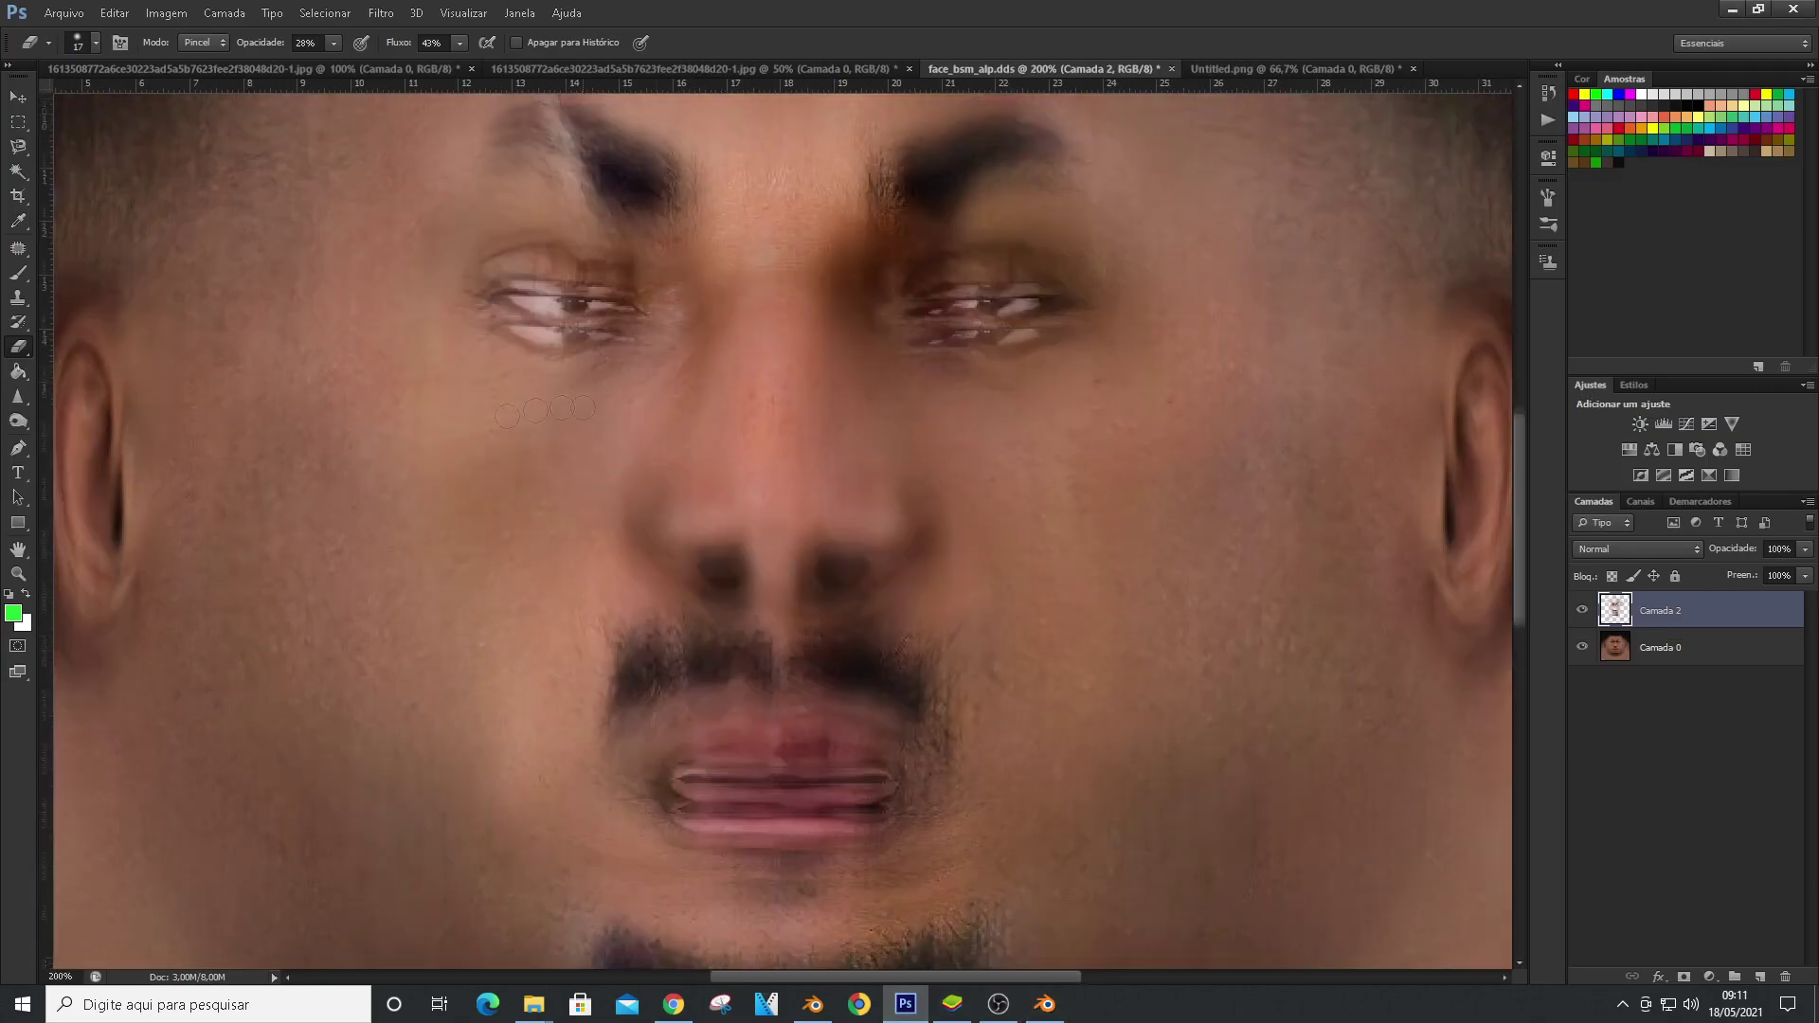
pyautogui.moveTo(473, 312); pyautogui.dragTo(677, 576)
pyautogui.scroll(2, 413, 207)
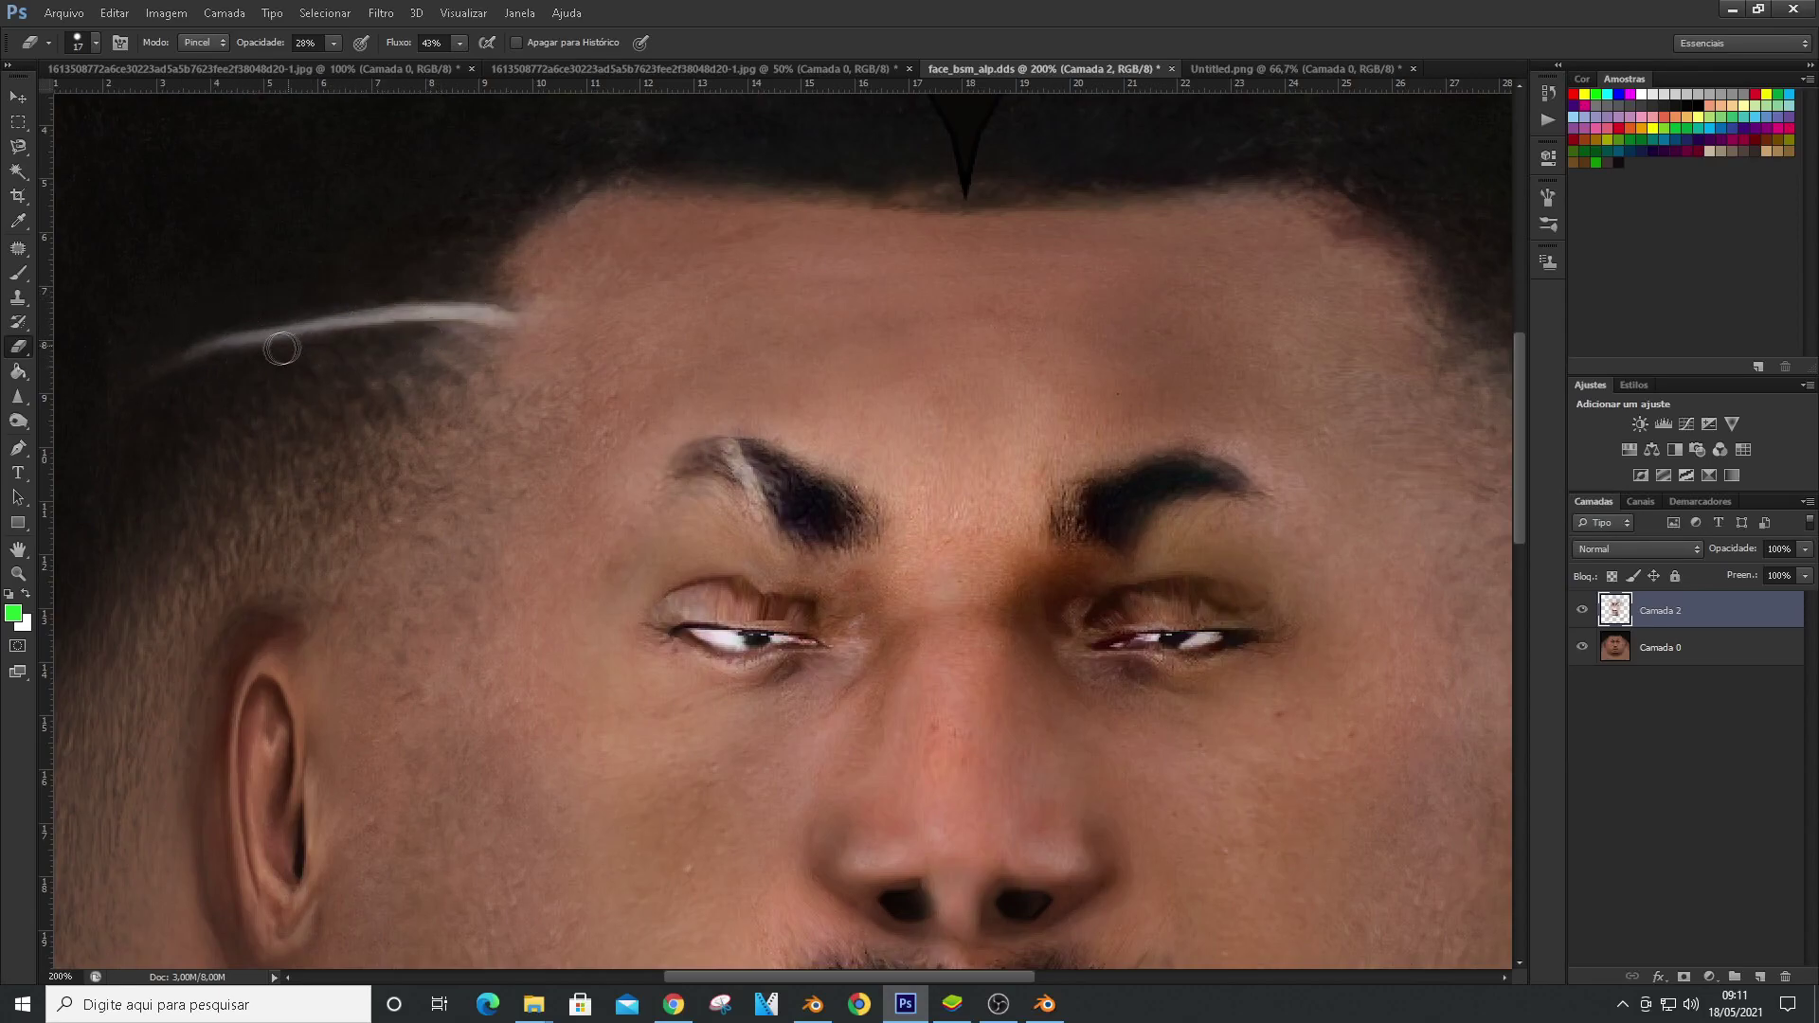
pyautogui.keyDown('alt'); pyautogui.scroll(1, 338, 371); pyautogui.keyUp('alt')
pyautogui.rightClick(369, 338)
pyautogui.click(446, 382)
pyautogui.rightClick(764, 453)
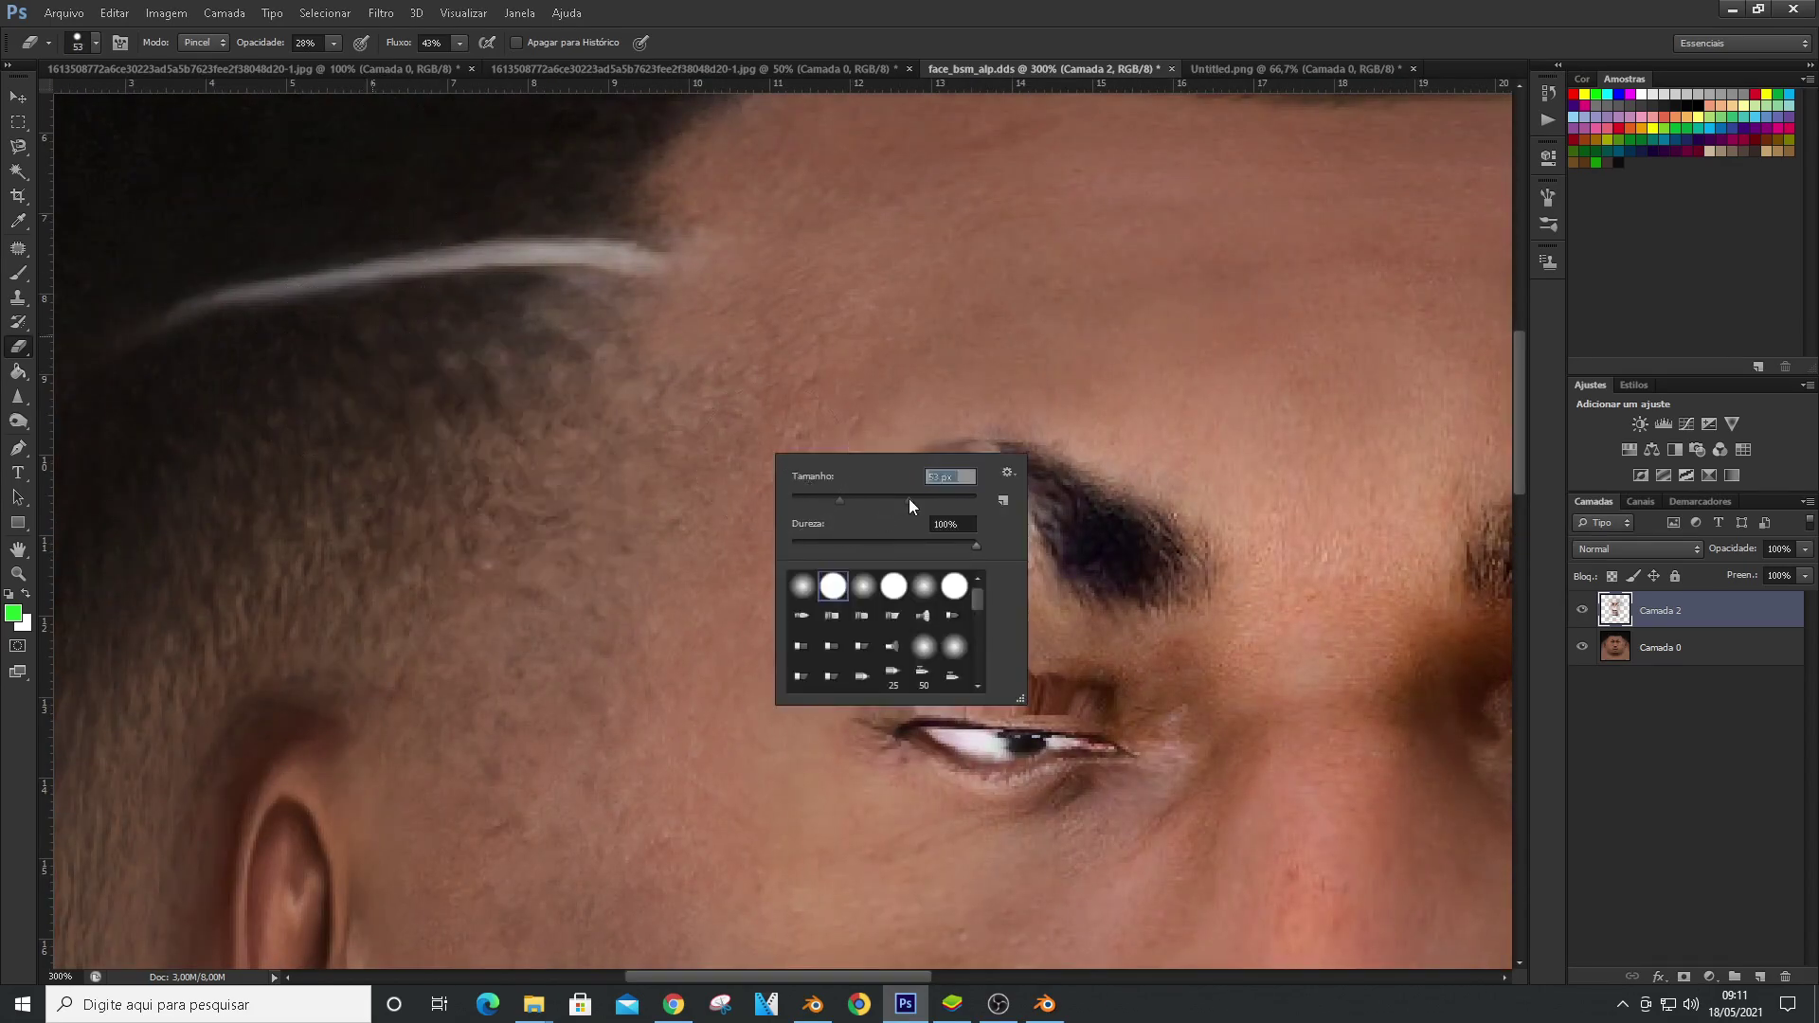
pyautogui.click(460, 47)
pyautogui.moveTo(459, 66); pyautogui.dragTo(504, 65)
pyautogui.click(333, 45)
pyautogui.moveTo(333, 65); pyautogui.dragTo(378, 65)
pyautogui.click(381, 367)
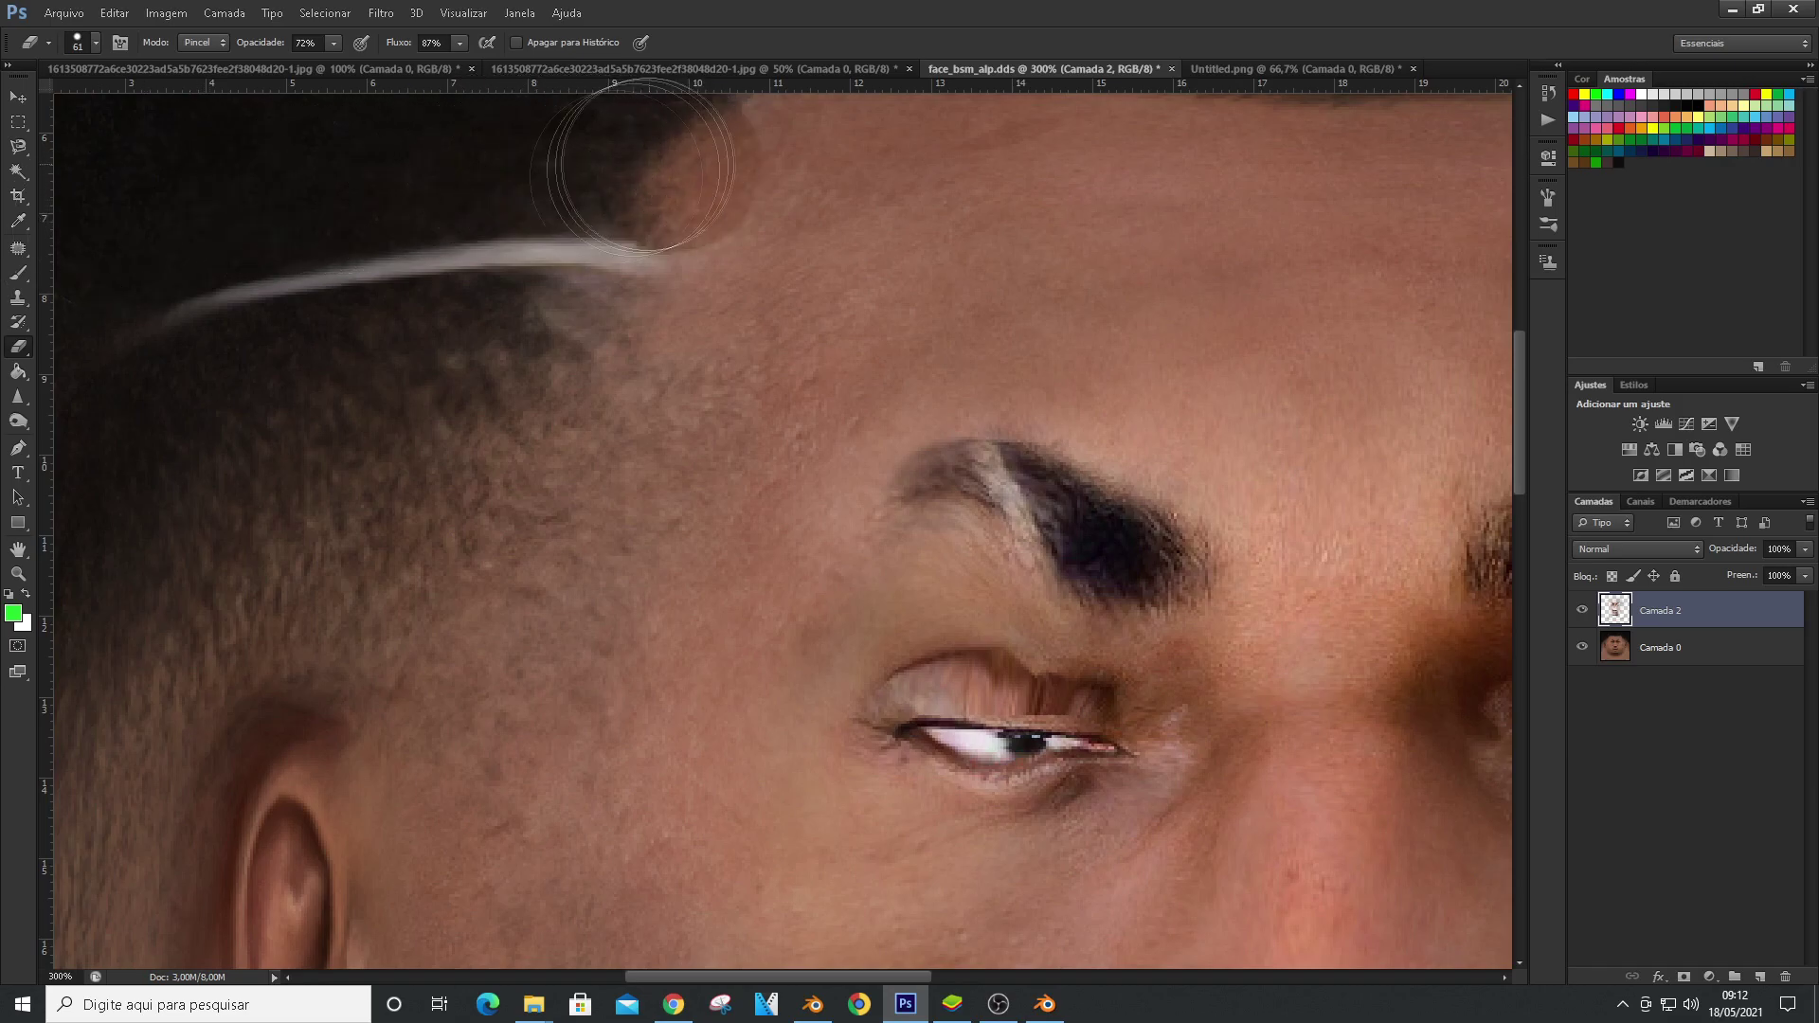
# Soften the hairline corner above the temple with a 61 px eraser at 31% opacity and 32% flow
pyautogui.scroll(2, 622, 476)
pyautogui.scroll(1, 623, 476)
pyautogui.rightClick(431, 615)
pyautogui.moveTo(333, 44); pyautogui.dragTo(294, 66)
pyautogui.moveTo(459, 44); pyautogui.dragTo(421, 67)
pyautogui.rightClick(908, 450)
pyautogui.click(698, 317)
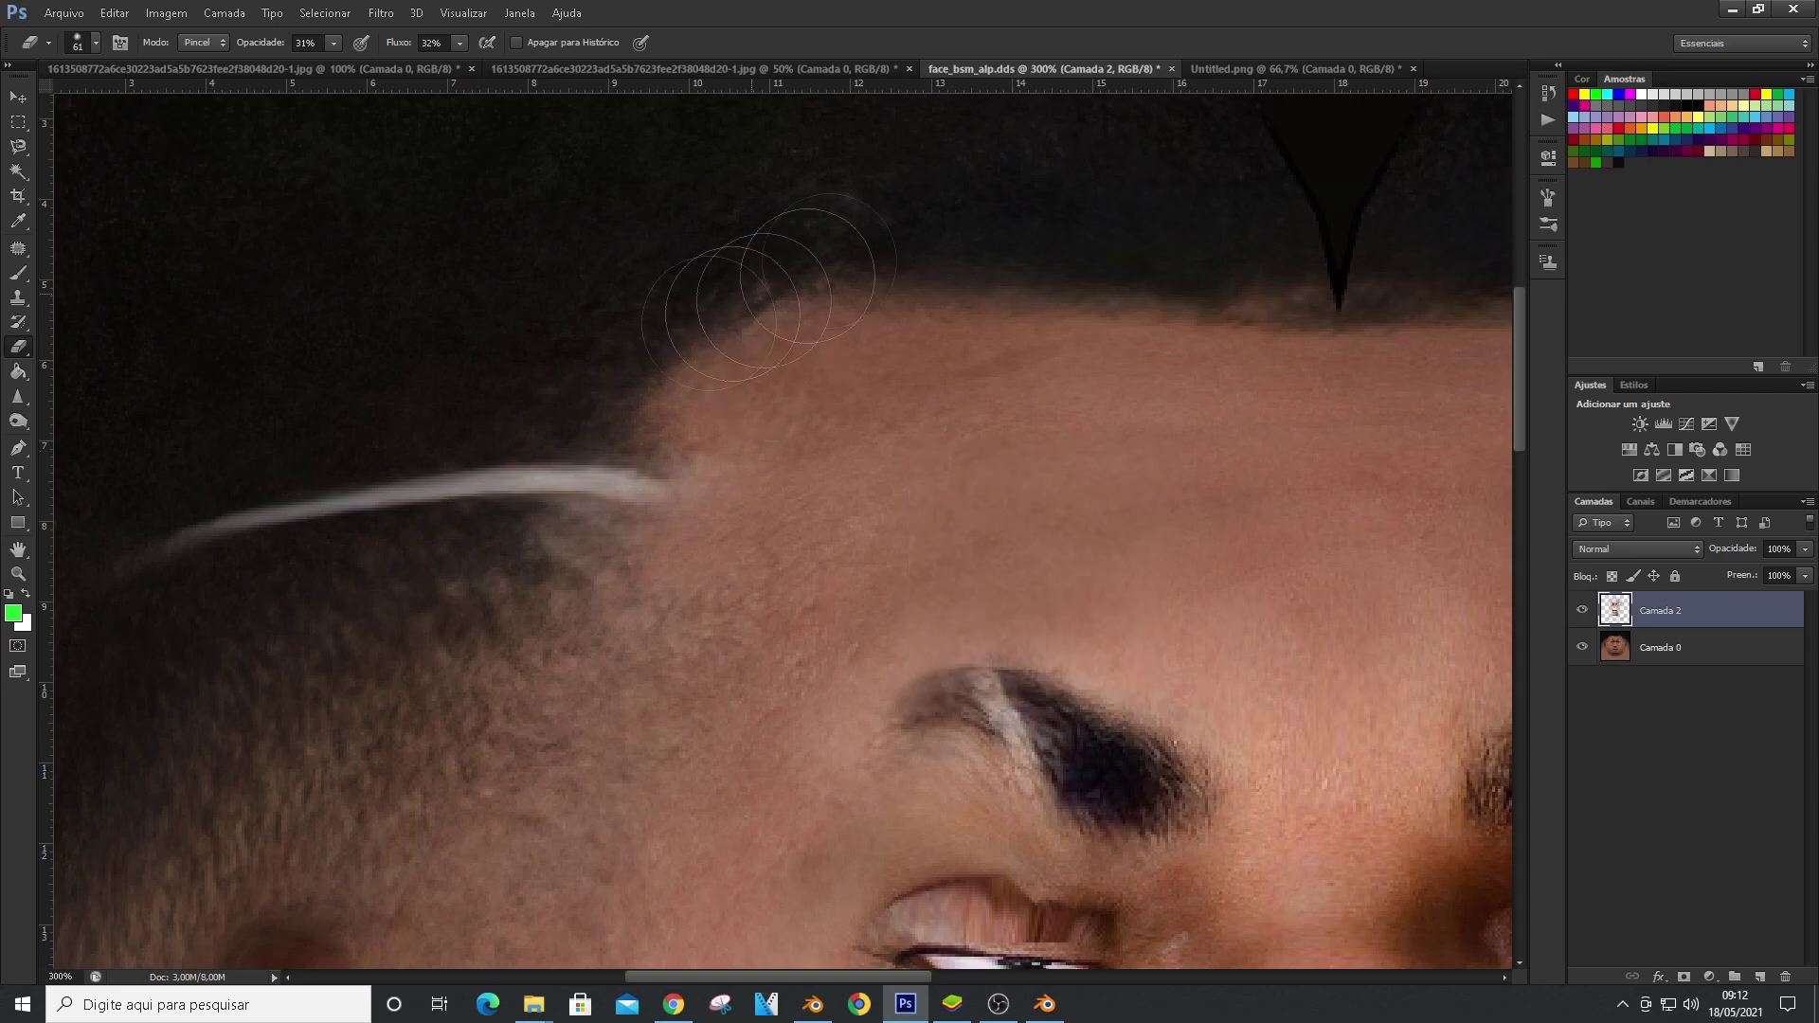
# Merge the blended face layer with the base texture layer
pyautogui.scroll(-2, 1106, 247)
pyautogui.hotkey('ctrl', '-')
pyautogui.hotkey('ctrl', '-')
pyautogui.hotkey('ctrl', '-')
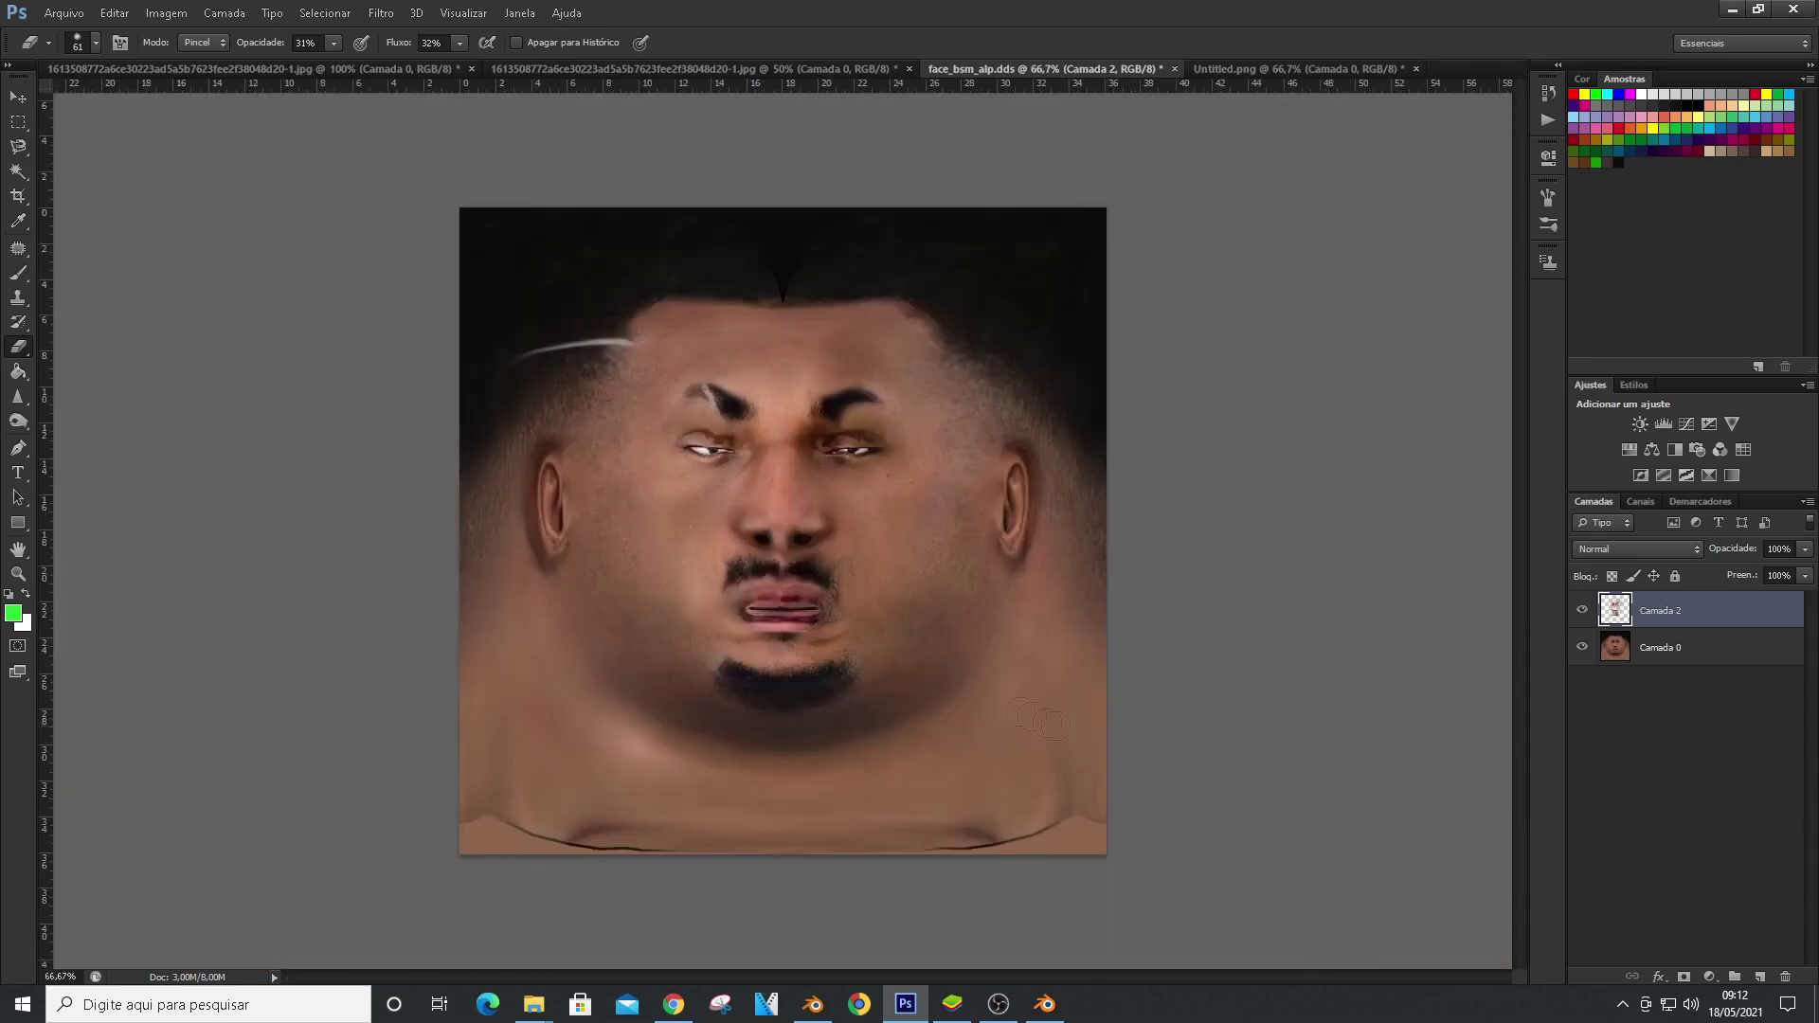
pyautogui.hotkey('ctrl', '+')
pyautogui.keyDown('alt'); pyautogui.scroll(1, 664, 702); pyautogui.keyUp('alt')
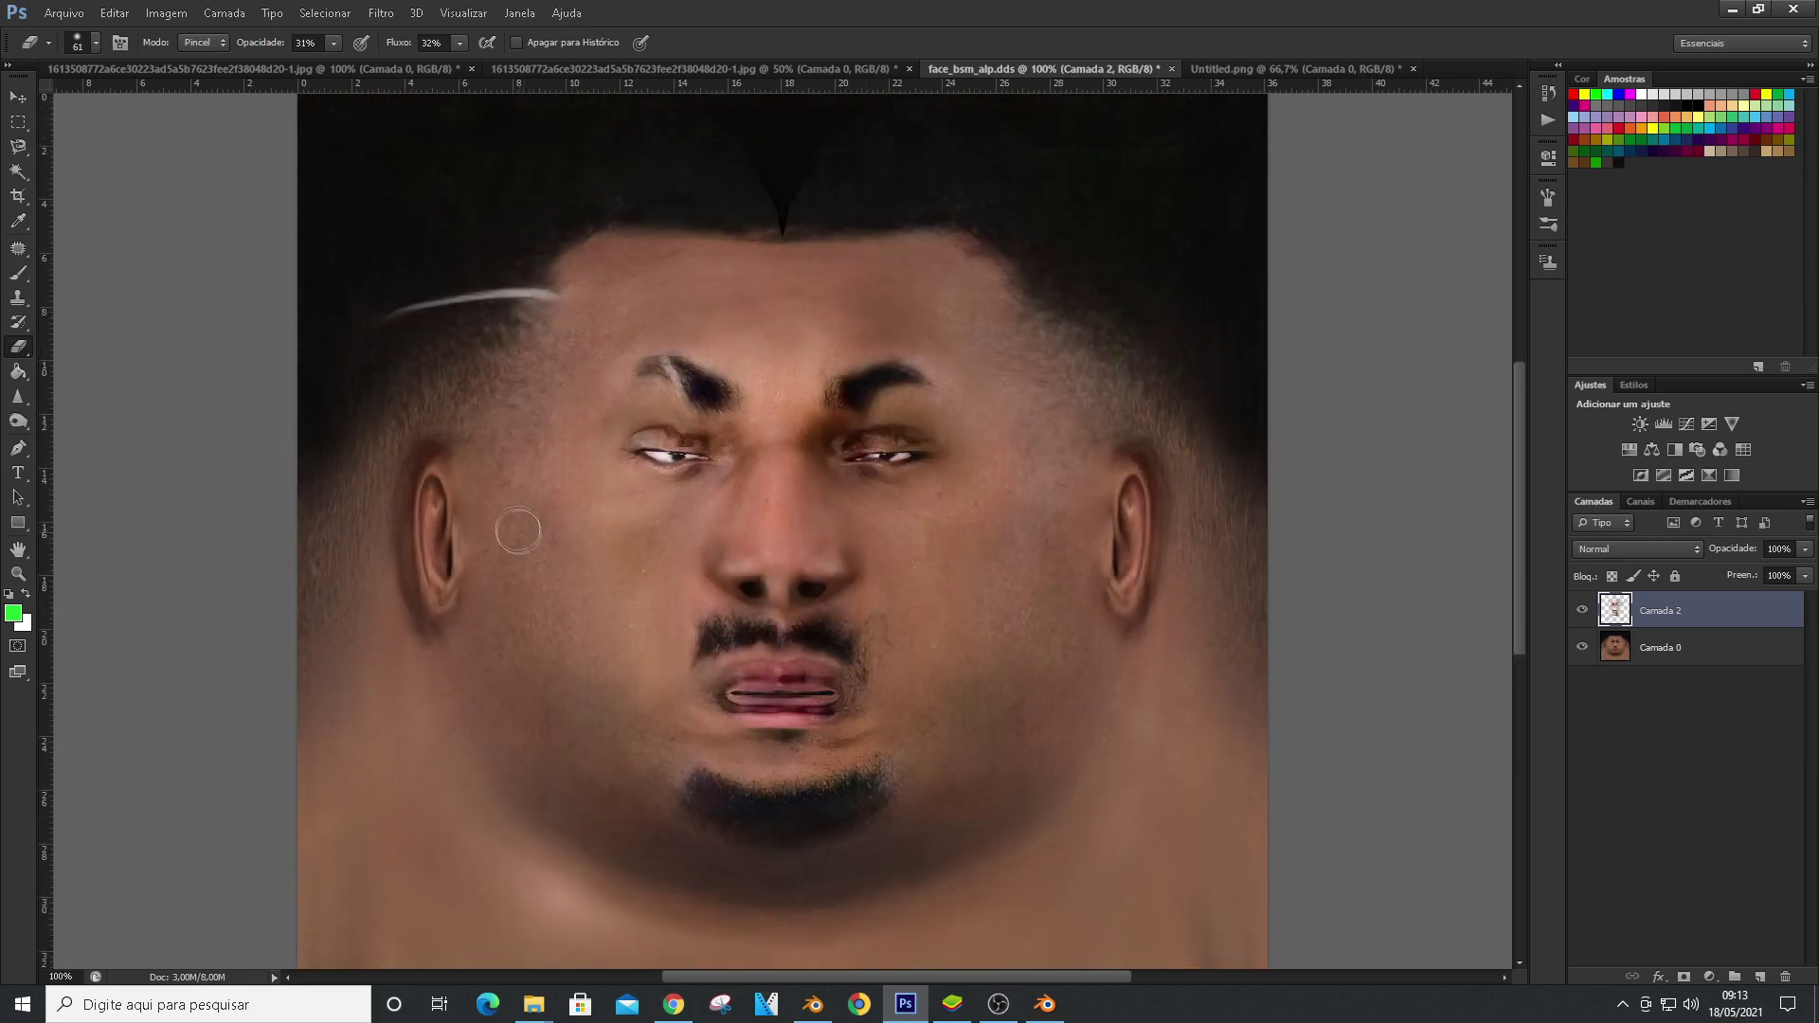
pyautogui.keyDown('alt'); pyautogui.scroll(-1, 520, 527); pyautogui.keyUp('alt')
pyautogui.rightClick(1682, 610)
pyautogui.click(1520, 710)
# Select the entire merged texture and show its channels
pyautogui.press('m')
pyautogui.hotkey('ctrl', 'a')
pyautogui.click(1640, 501)
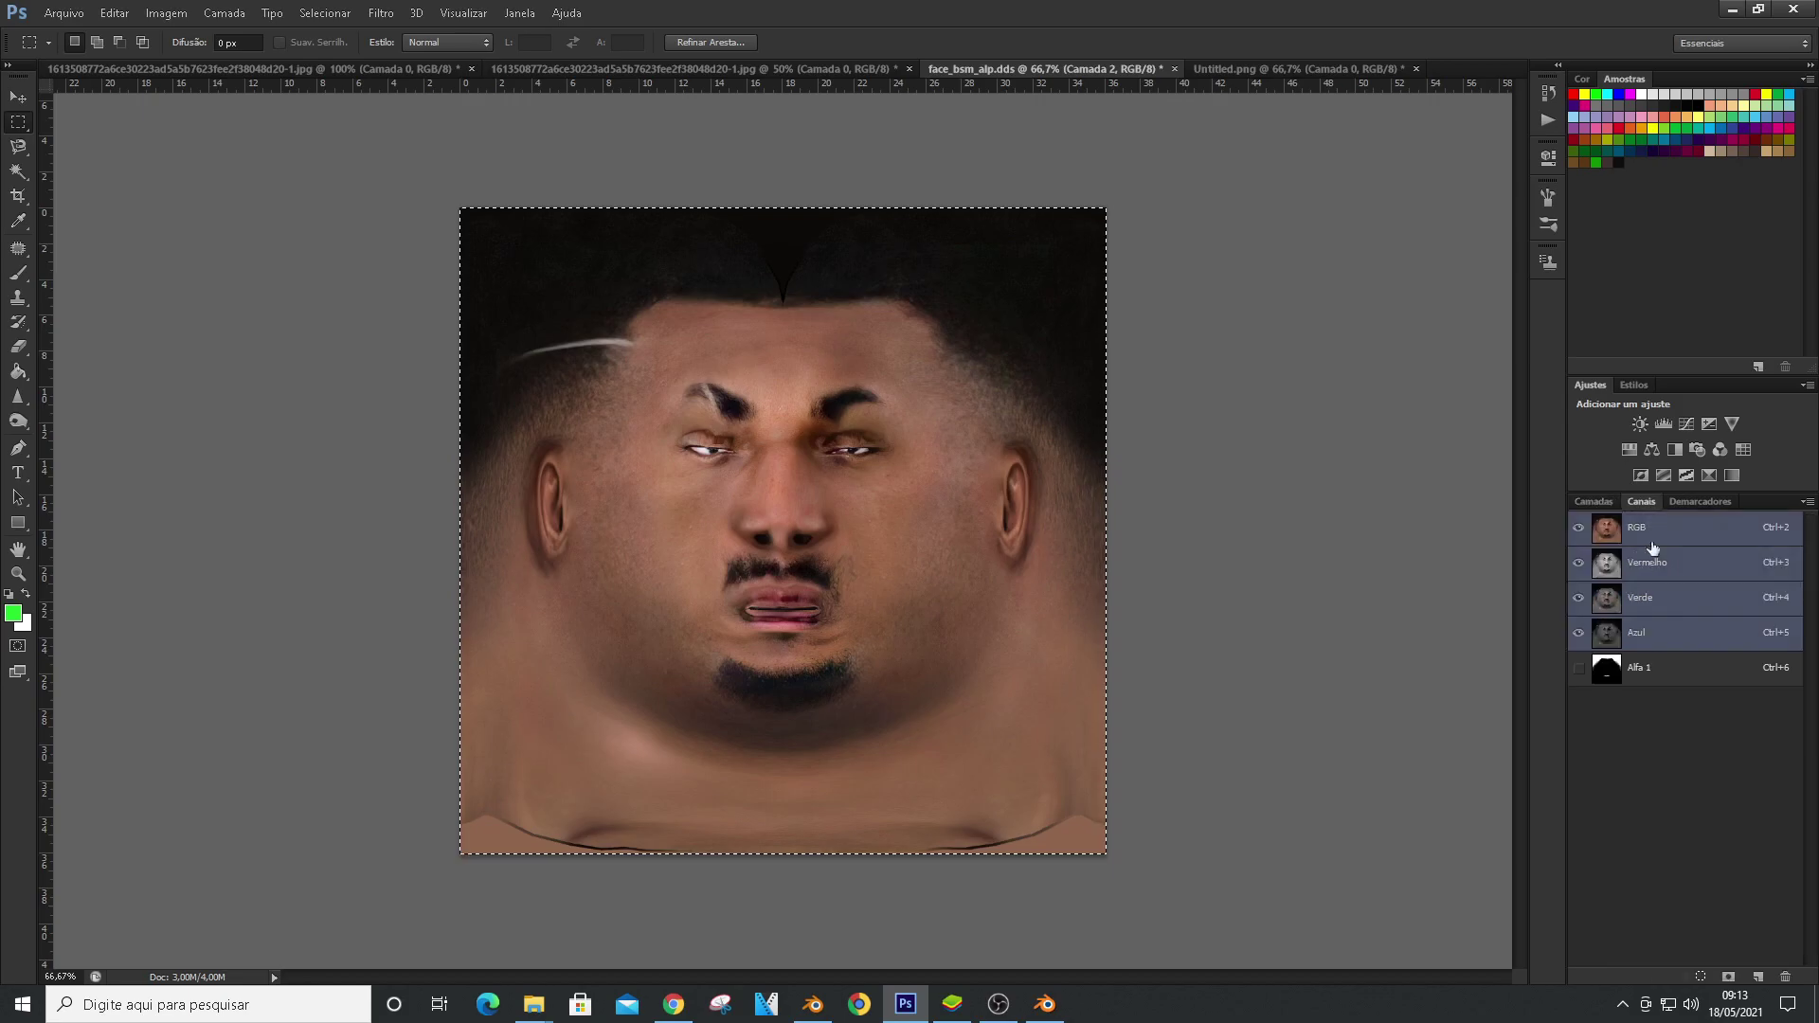
# Paste the copied image into the Alfa 1 channel, adjust its levels, and invert it
pyautogui.click(1691, 672)
pyautogui.hotkey('ctrl', 'v')
pyautogui.hotkey('ctrl', 'l')
pyautogui.moveTo(1051, 335)
pyautogui.mouseDown()
pyautogui.moveTo(931, 340)
pyautogui.moveTo(1053, 338)
pyautogui.mouseUp()
pyautogui.moveTo(1051, 255); pyautogui.dragTo(913, 260)
pyautogui.moveTo(810, 255); pyautogui.dragTo(902, 267)
pyautogui.click(1120, 76)
pyautogui.hotkey('ctrl', 'i')
# Reselect the RGB channel and save the texture in DDS format, replacing the existing face_bsm_alp file
pyautogui.click(1660, 533)
pyautogui.click(63, 13)
pyautogui.click(95, 237)
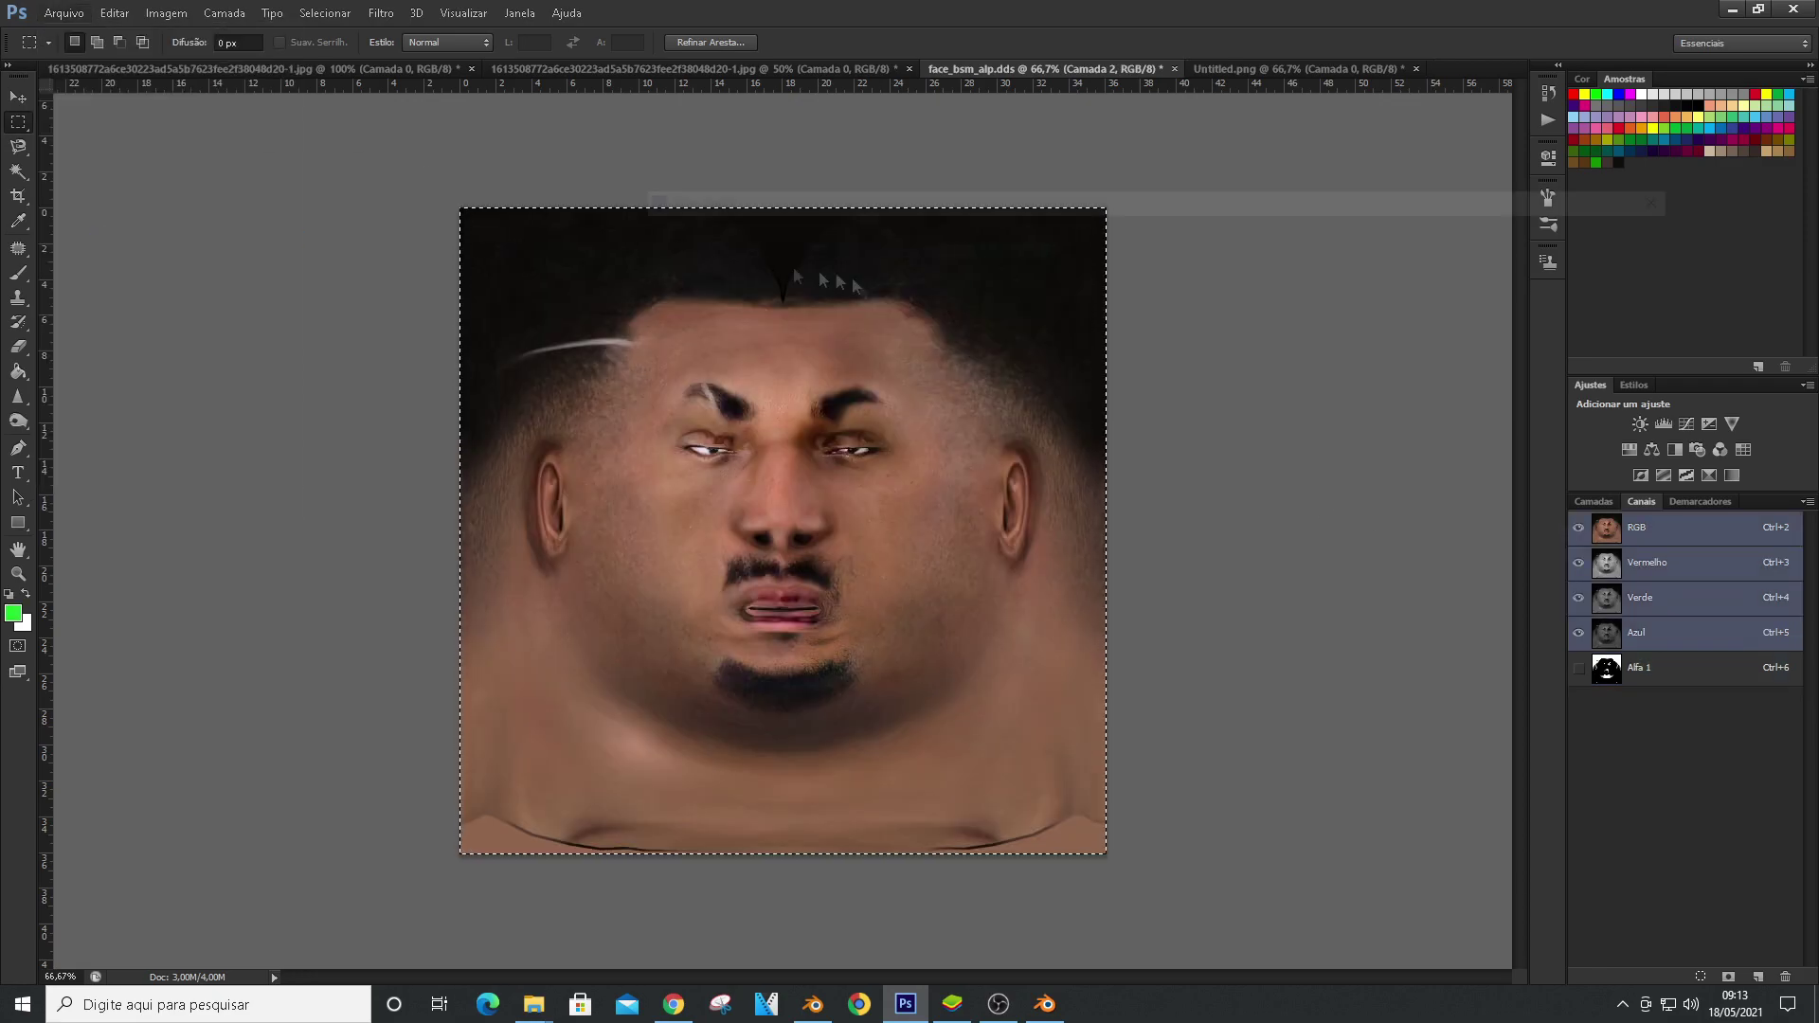
pyautogui.click(992, 312)
pyautogui.click(1624, 716)
pyautogui.click(870, 379)
pyautogui.click(944, 255)
pyautogui.click(943, 257)
pyautogui.click(981, 259)
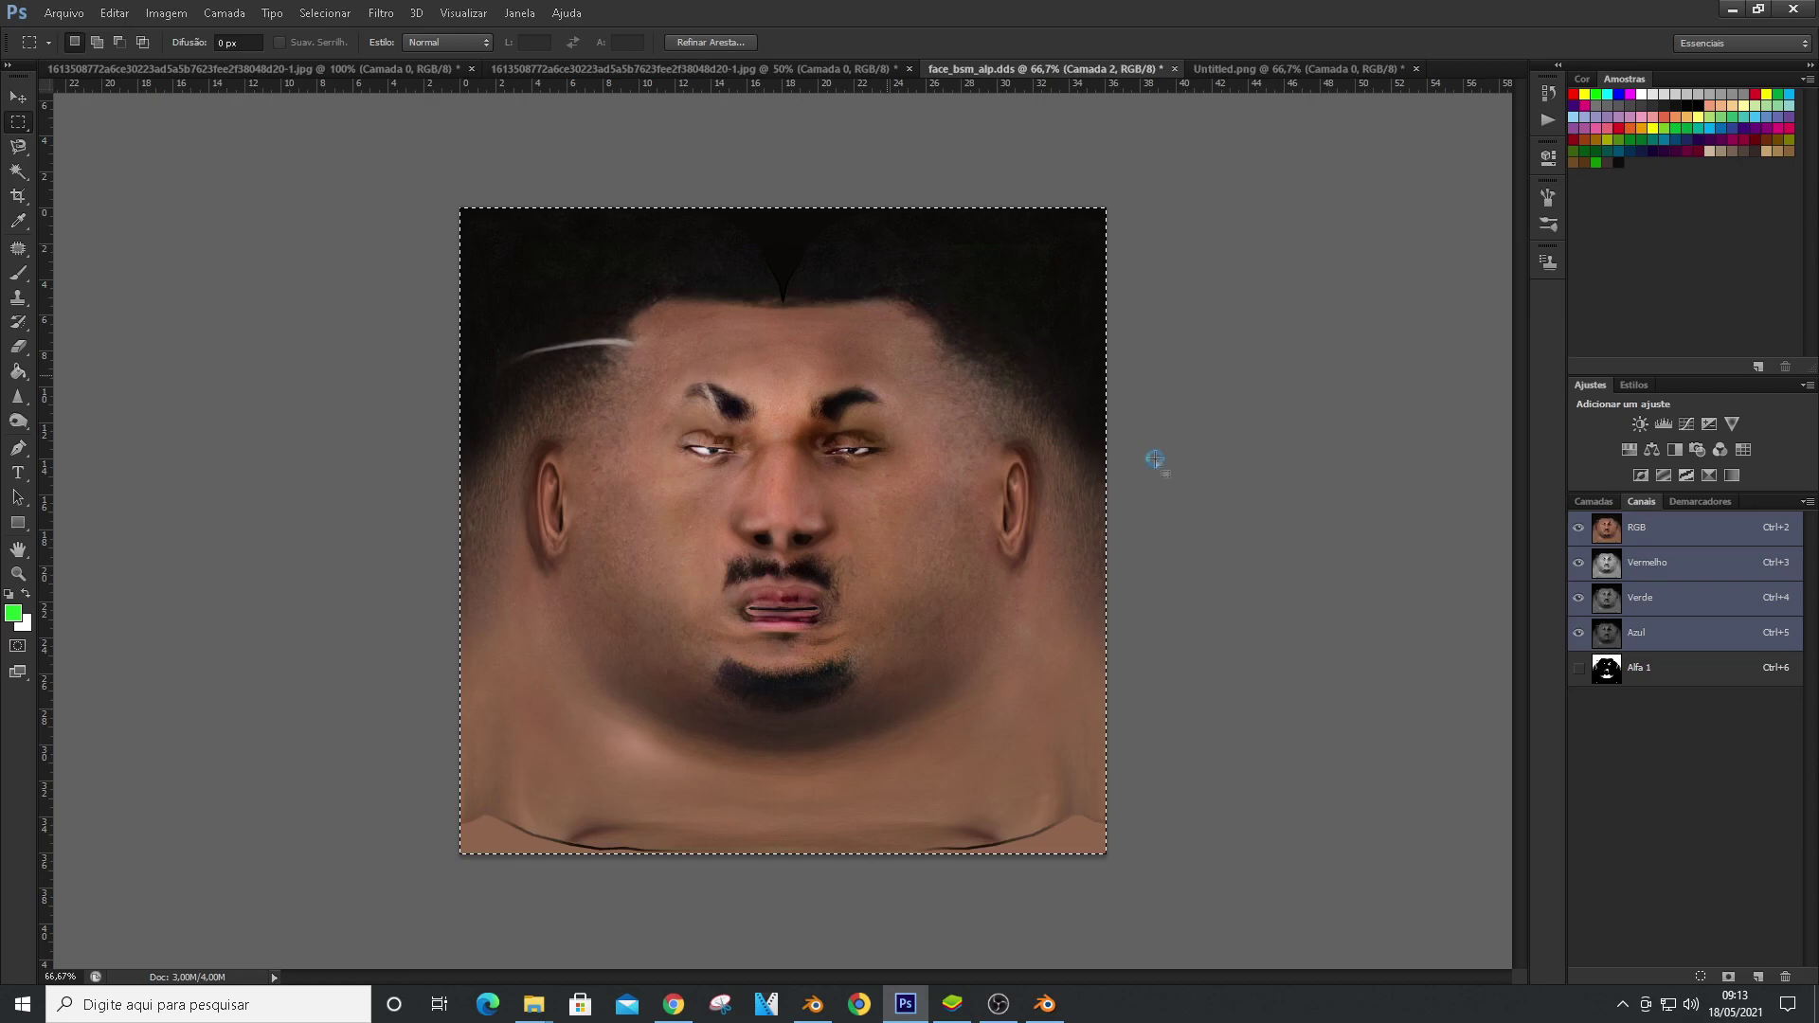
# Recolour the Camada 2 face layer in green and orange with a Gradient Map adjustment
pyautogui.click(1593, 501)
pyautogui.click(166, 12)
pyautogui.moveTo(176, 61)
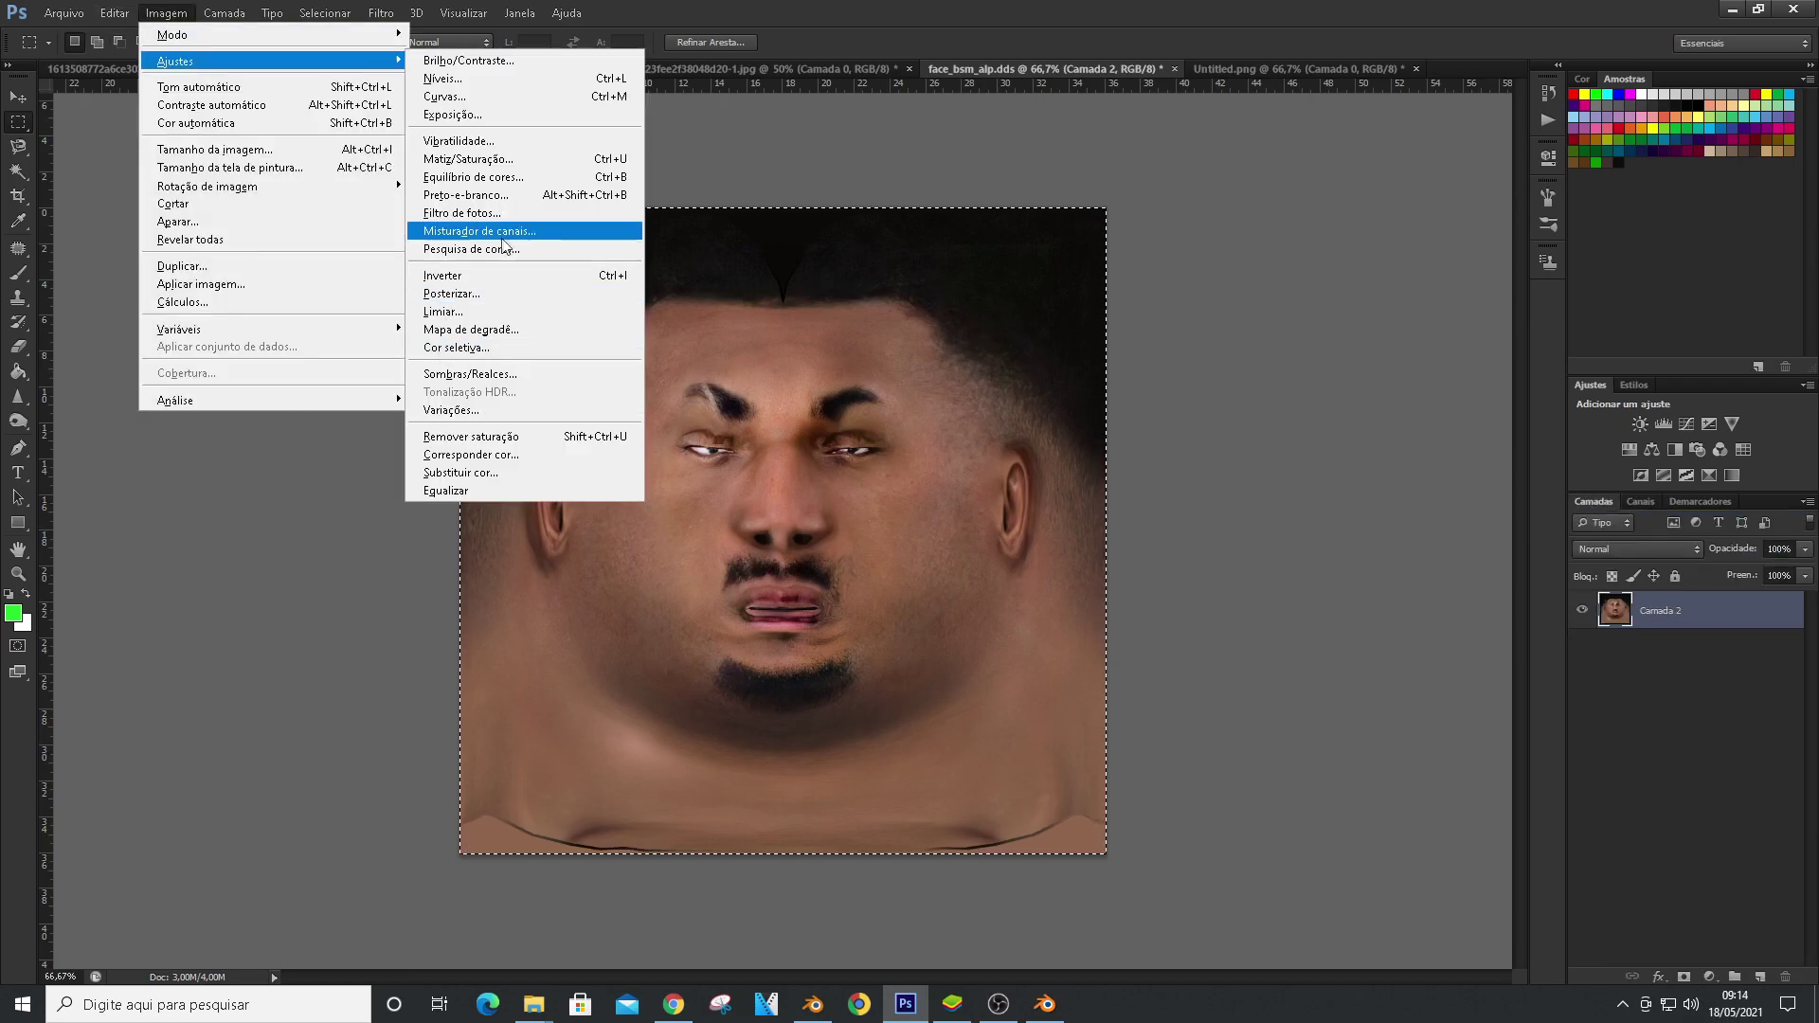
pyautogui.click(473, 333)
pyautogui.click(396, 178)
pyautogui.click(231, 297)
pyautogui.click(467, 159)
# Sharpen the recoloured face with Smart Sharpen at 254% intensity, using Gaussian Blur removal and an adjusted radius
pyautogui.click(379, 14)
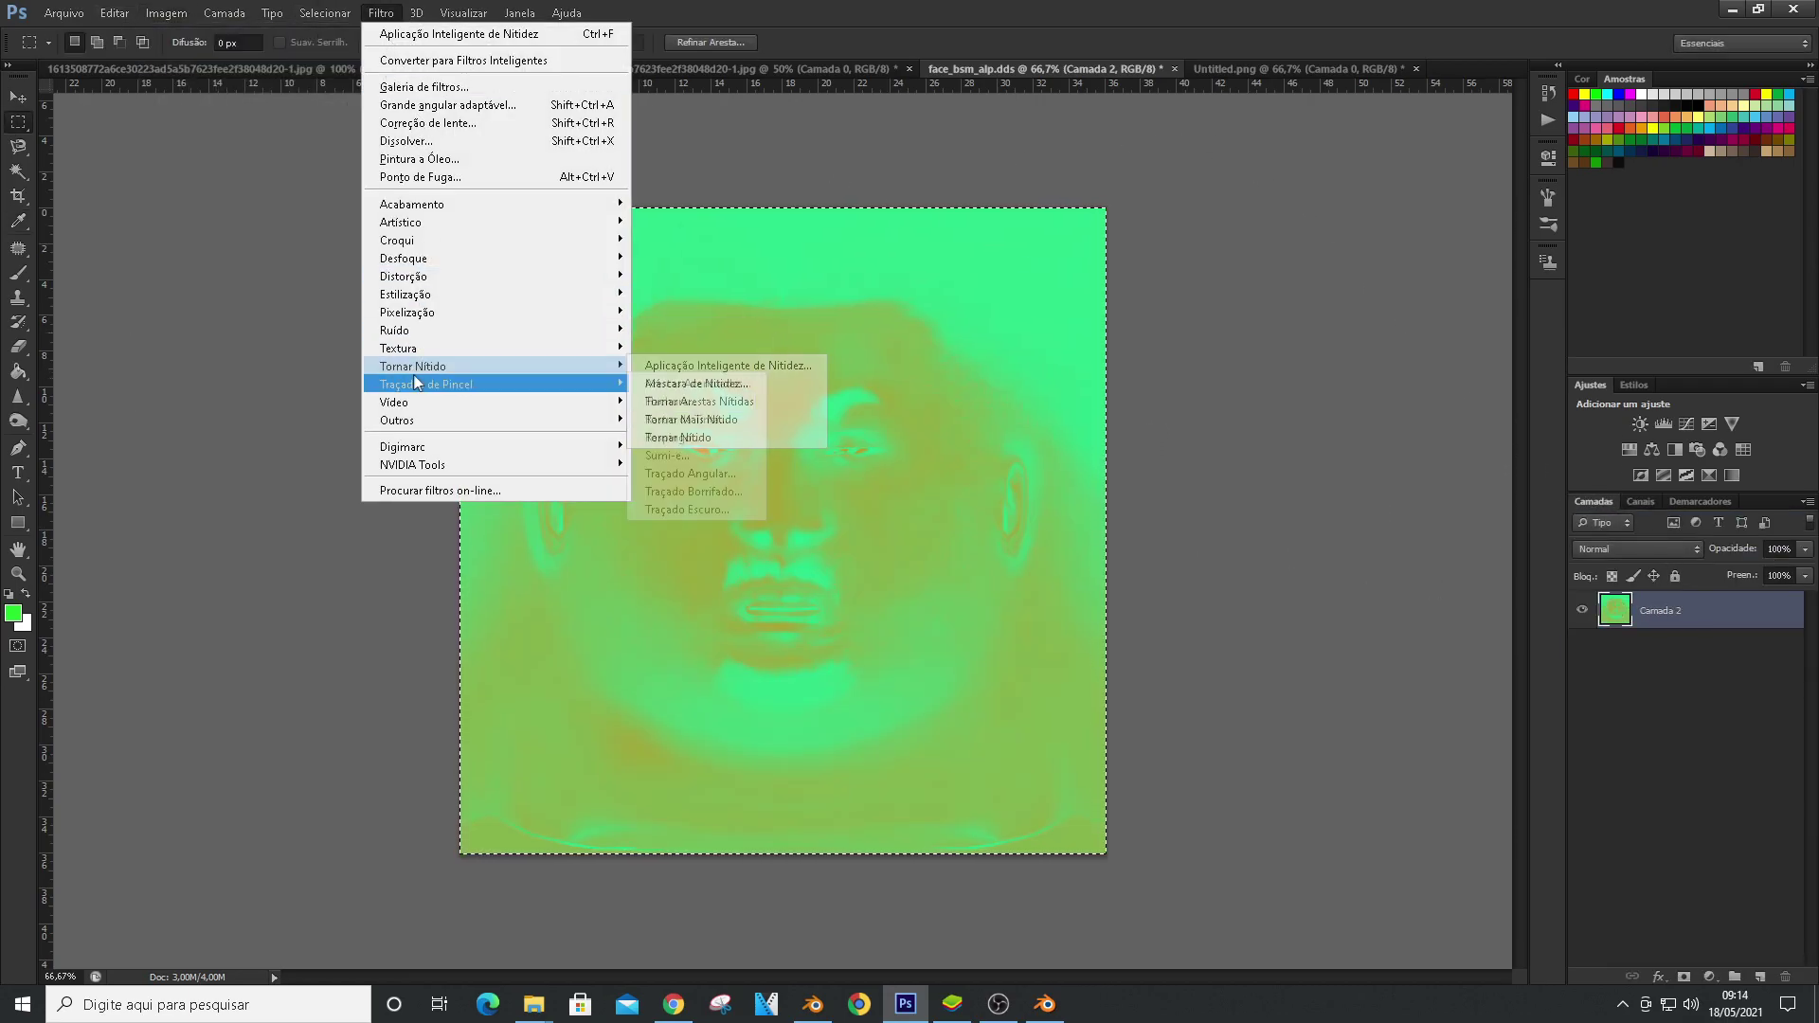
pyautogui.click(728, 364)
pyautogui.moveTo(1430, 504); pyautogui.dragTo(1415, 504)
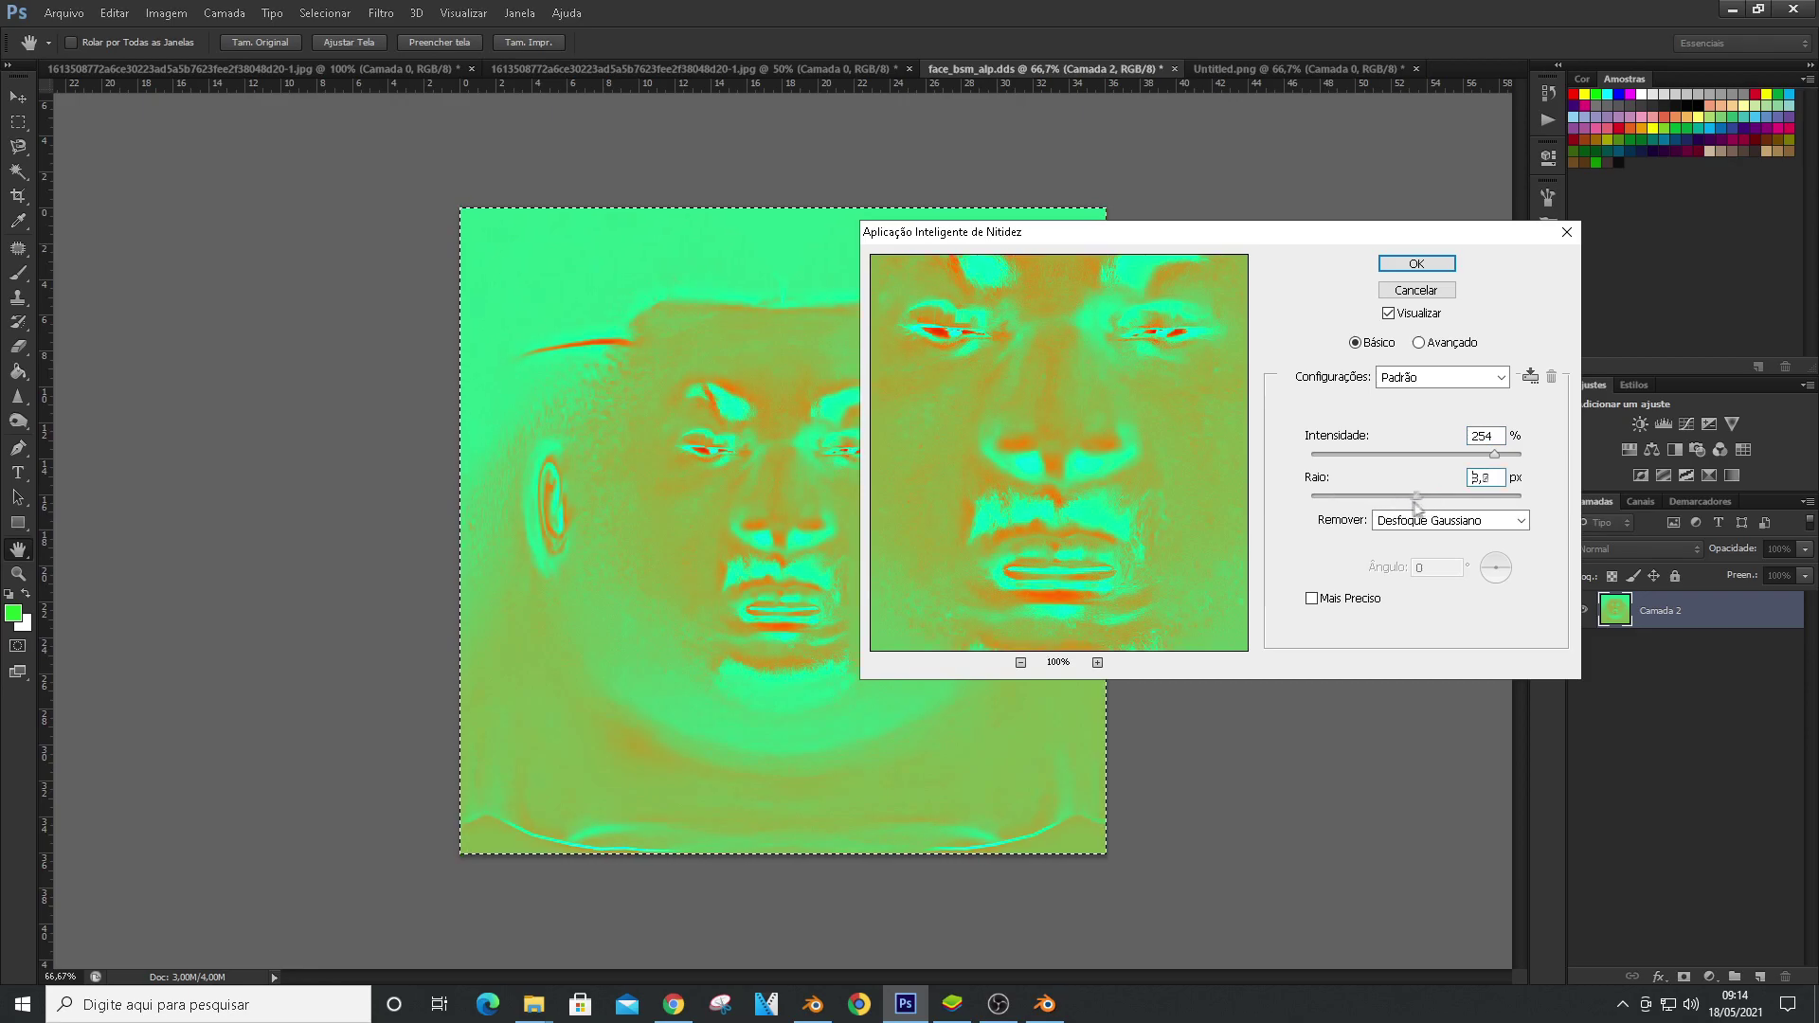
pyautogui.press('Return')
# Save the recoloured texture over face_srm as a DXT5 ARGB interpolated-alpha DDS with generated MIP maps
pyautogui.hotkey('ctrl', 'shift', 's')
pyautogui.click(1192, 303)
pyautogui.click(1623, 717)
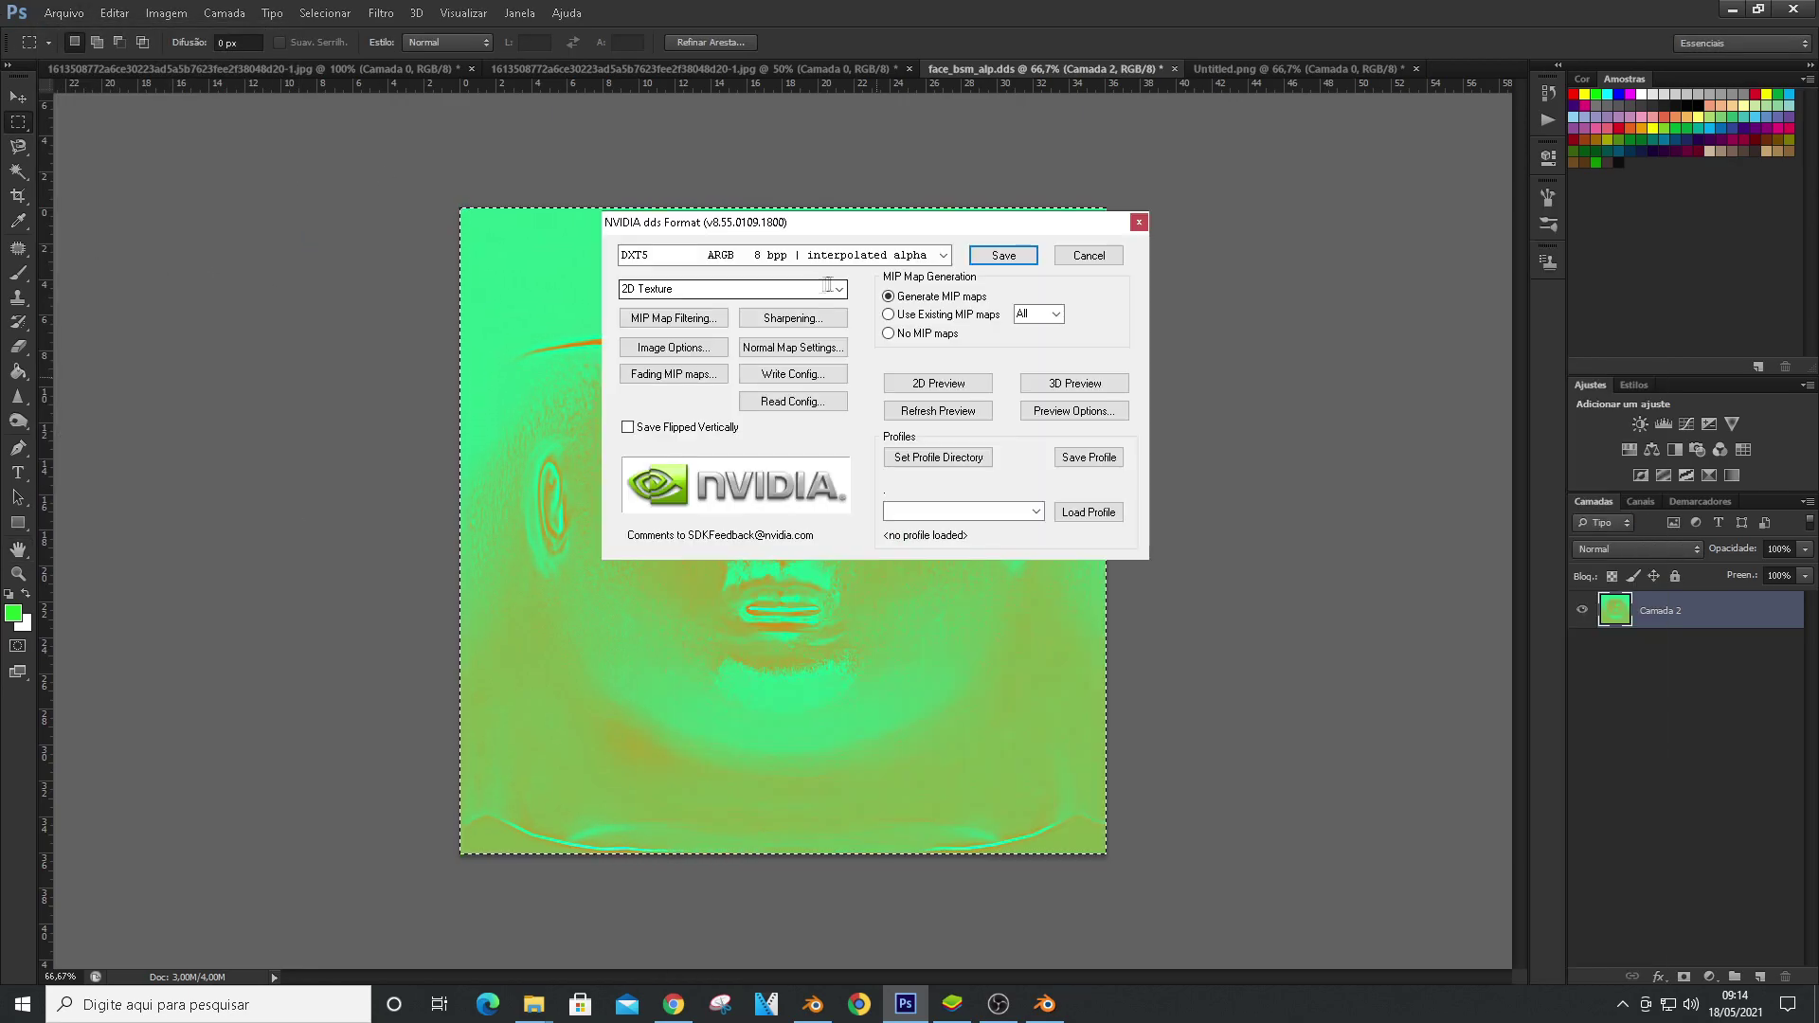
pyautogui.press('Return')
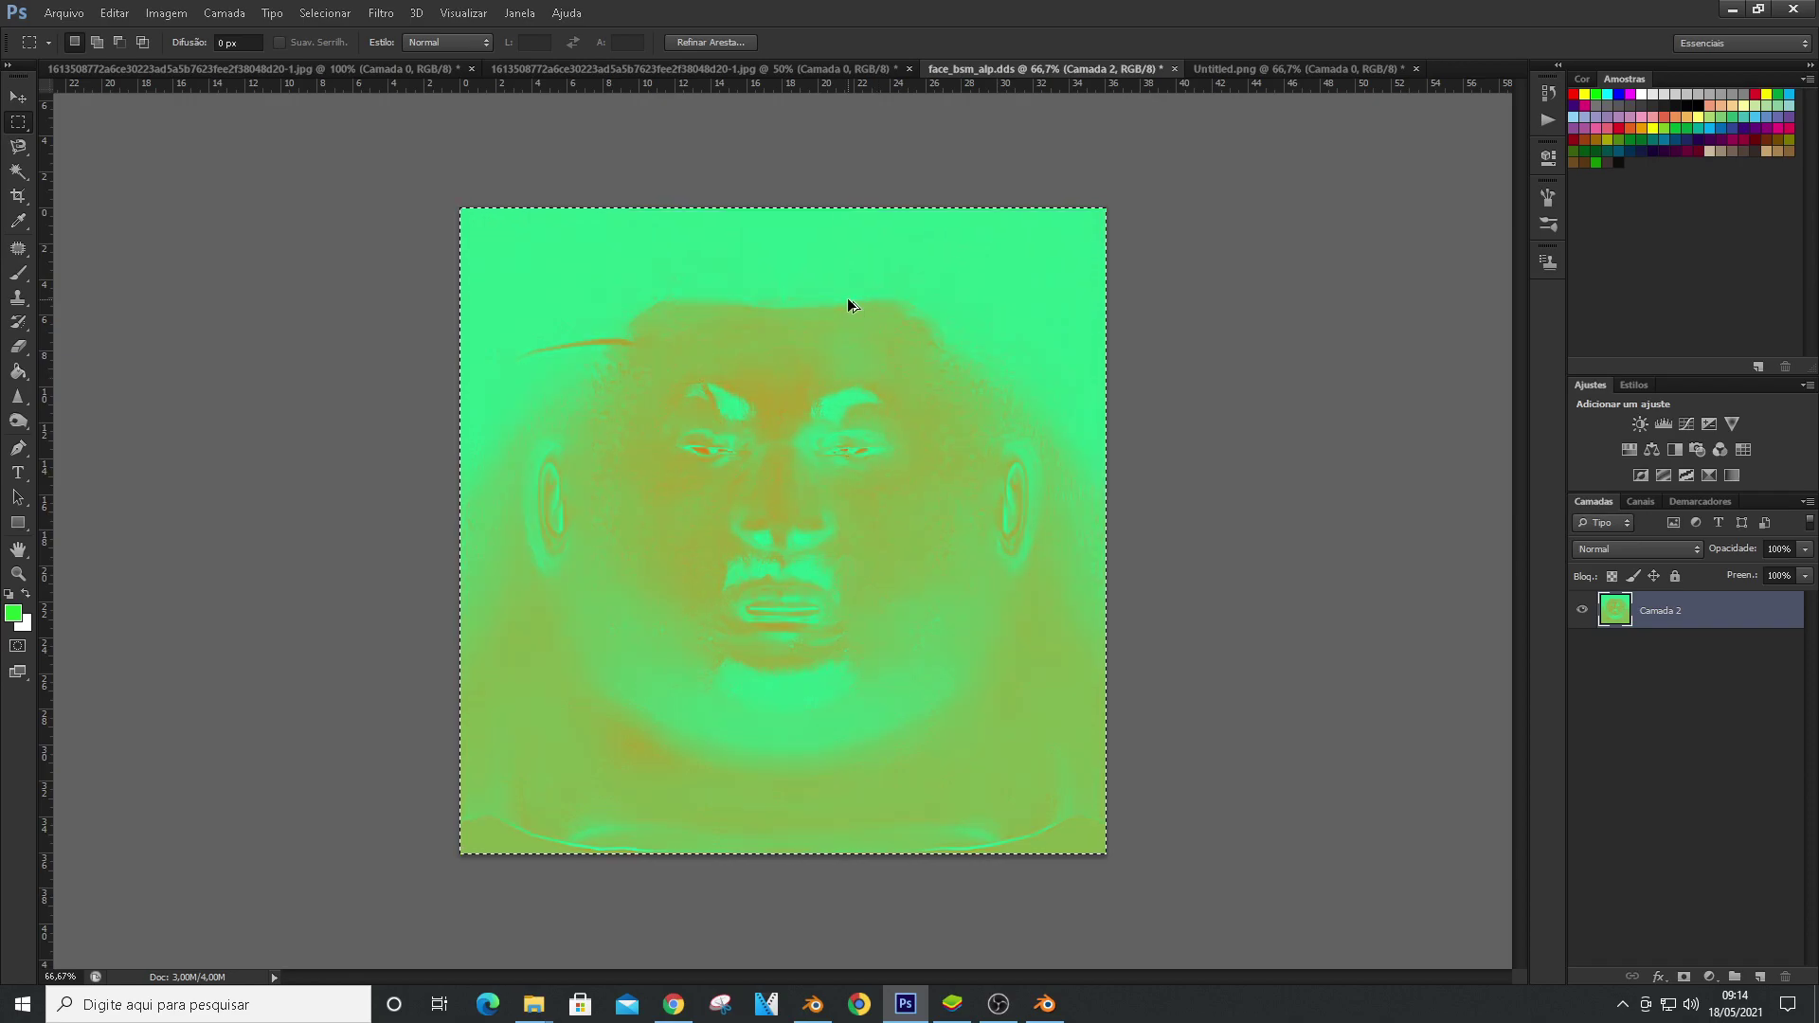
# Undo the sharpening and gradient map, and duplicate the face layer
pyautogui.hotkey('ctrl', 'alt', 'z')
pyautogui.hotkey('ctrl', 'alt', 'z')
pyautogui.click(380, 13)
pyautogui.click(1280, 384)
pyautogui.hotkey('ctrl', 'j')
# Apply the NVIDIA normal map filter to the duplicated layer, and move Camada 2 above it
pyautogui.click(381, 14)
pyautogui.moveTo(568, 465)
pyautogui.click(684, 464)
pyautogui.click(402, 485)
pyautogui.moveTo(1692, 647); pyautogui.dragTo(1693, 596)
# Apply the NVIDIA normal map filter to Camada 2 and clear the selection
pyautogui.click(384, 13)
pyautogui.click(690, 467)
pyautogui.press('Return')
pyautogui.keyDown('alt'); pyautogui.scroll(1, 662, 435); pyautogui.keyUp('alt')
pyautogui.rightClick(998, 466)
pyautogui.rightClick(796, 470)
pyautogui.click(1439, 751)
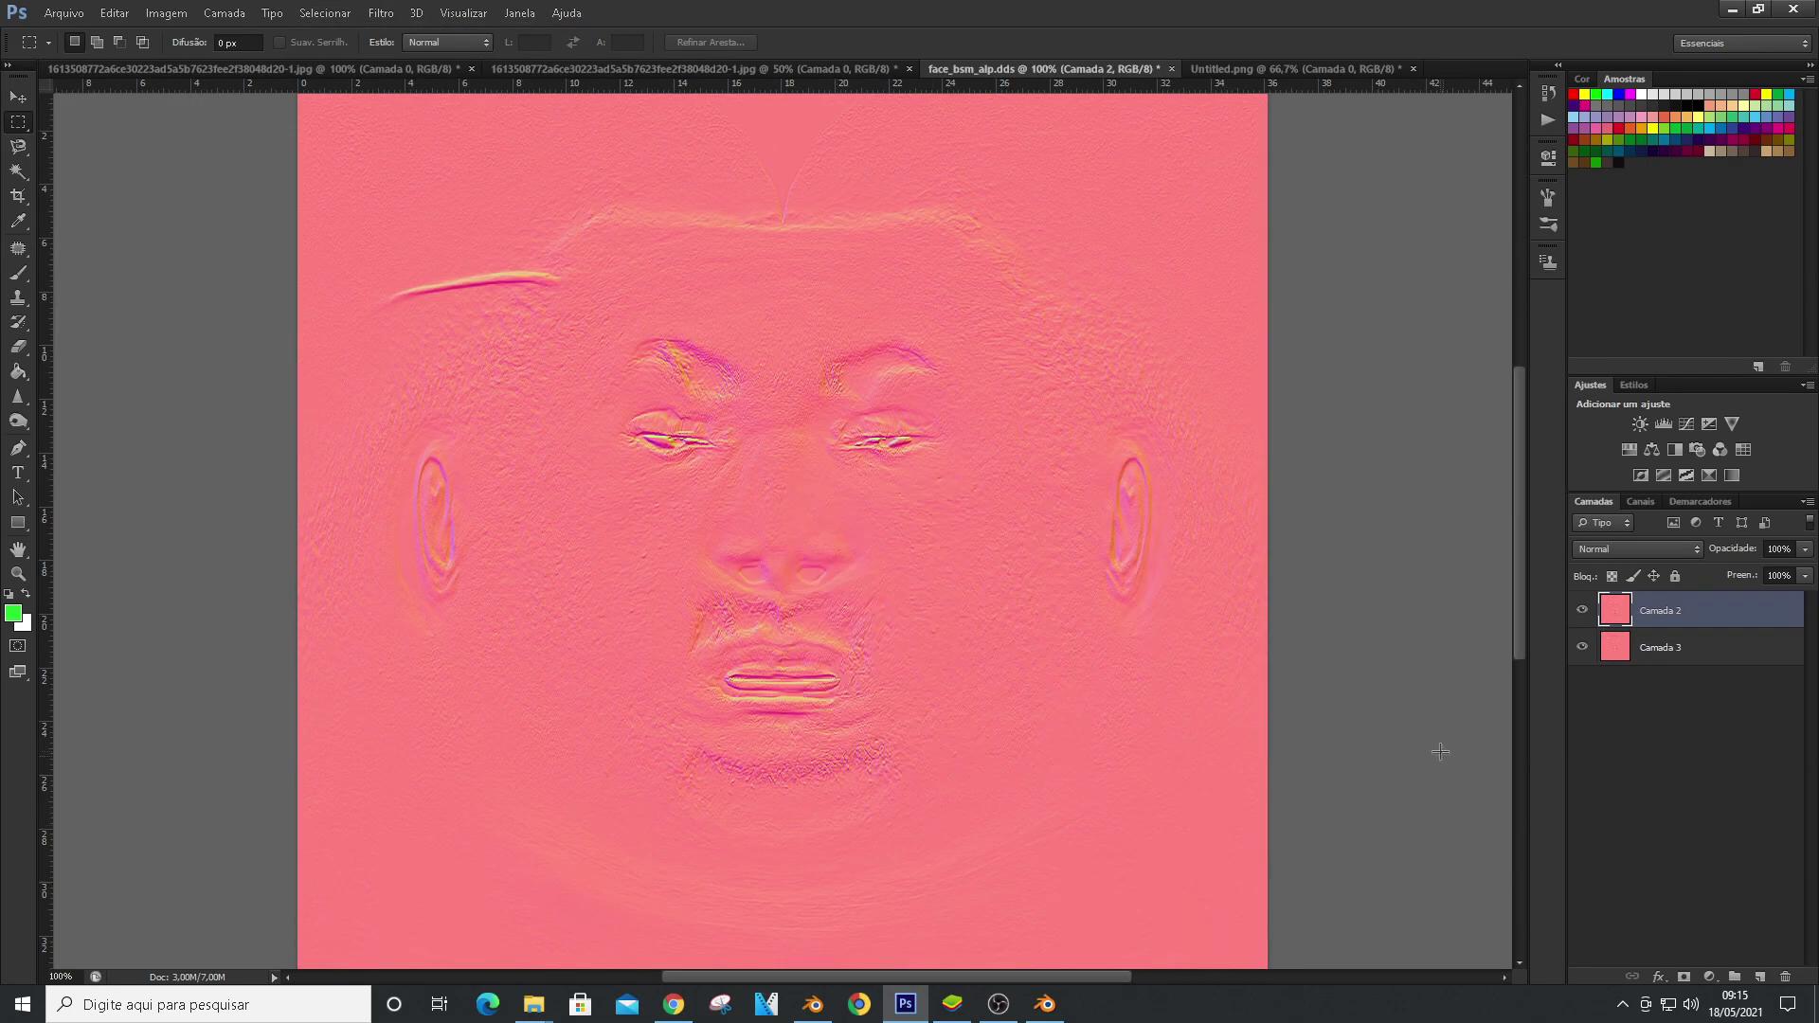
# Partly erase the hairline, brows and eyes on Camada 2 with a 61 px eraser, toggling the layer's visibility to compare
pyautogui.click(16, 347)
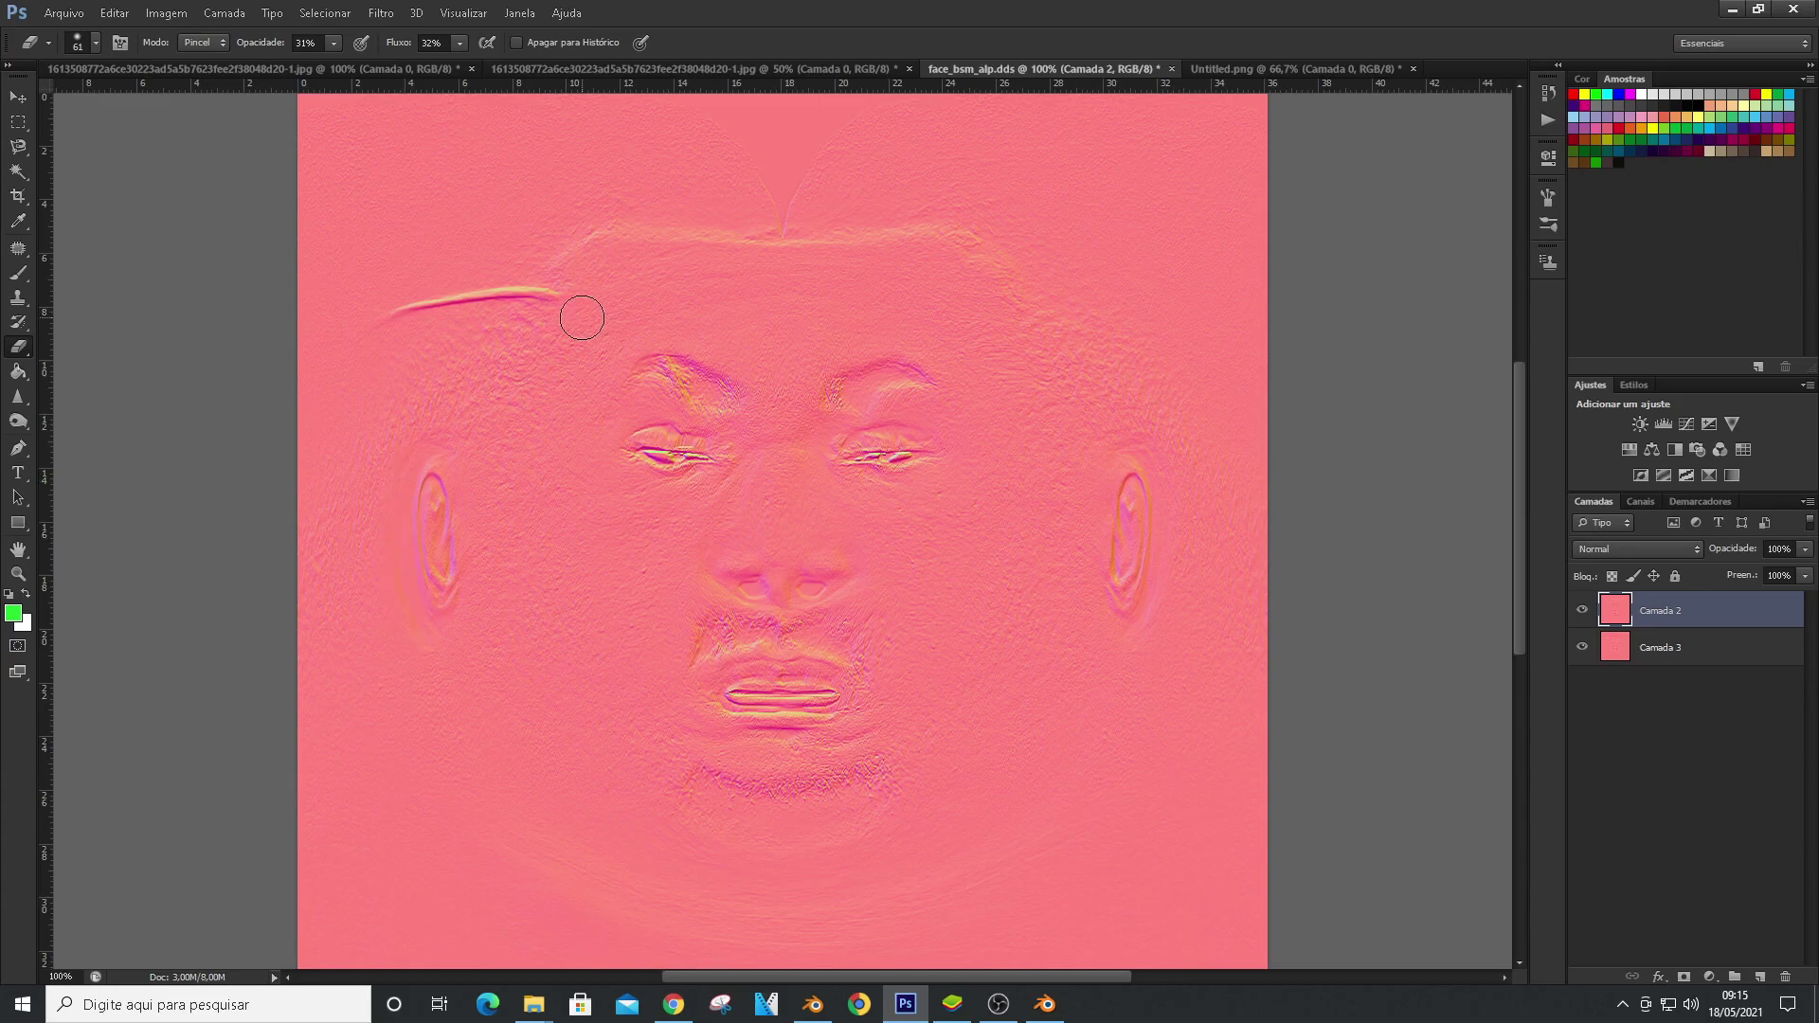
pyautogui.click(1582, 614)
pyautogui.click(1584, 615)
pyautogui.click(1582, 616)
pyautogui.click(1582, 616)
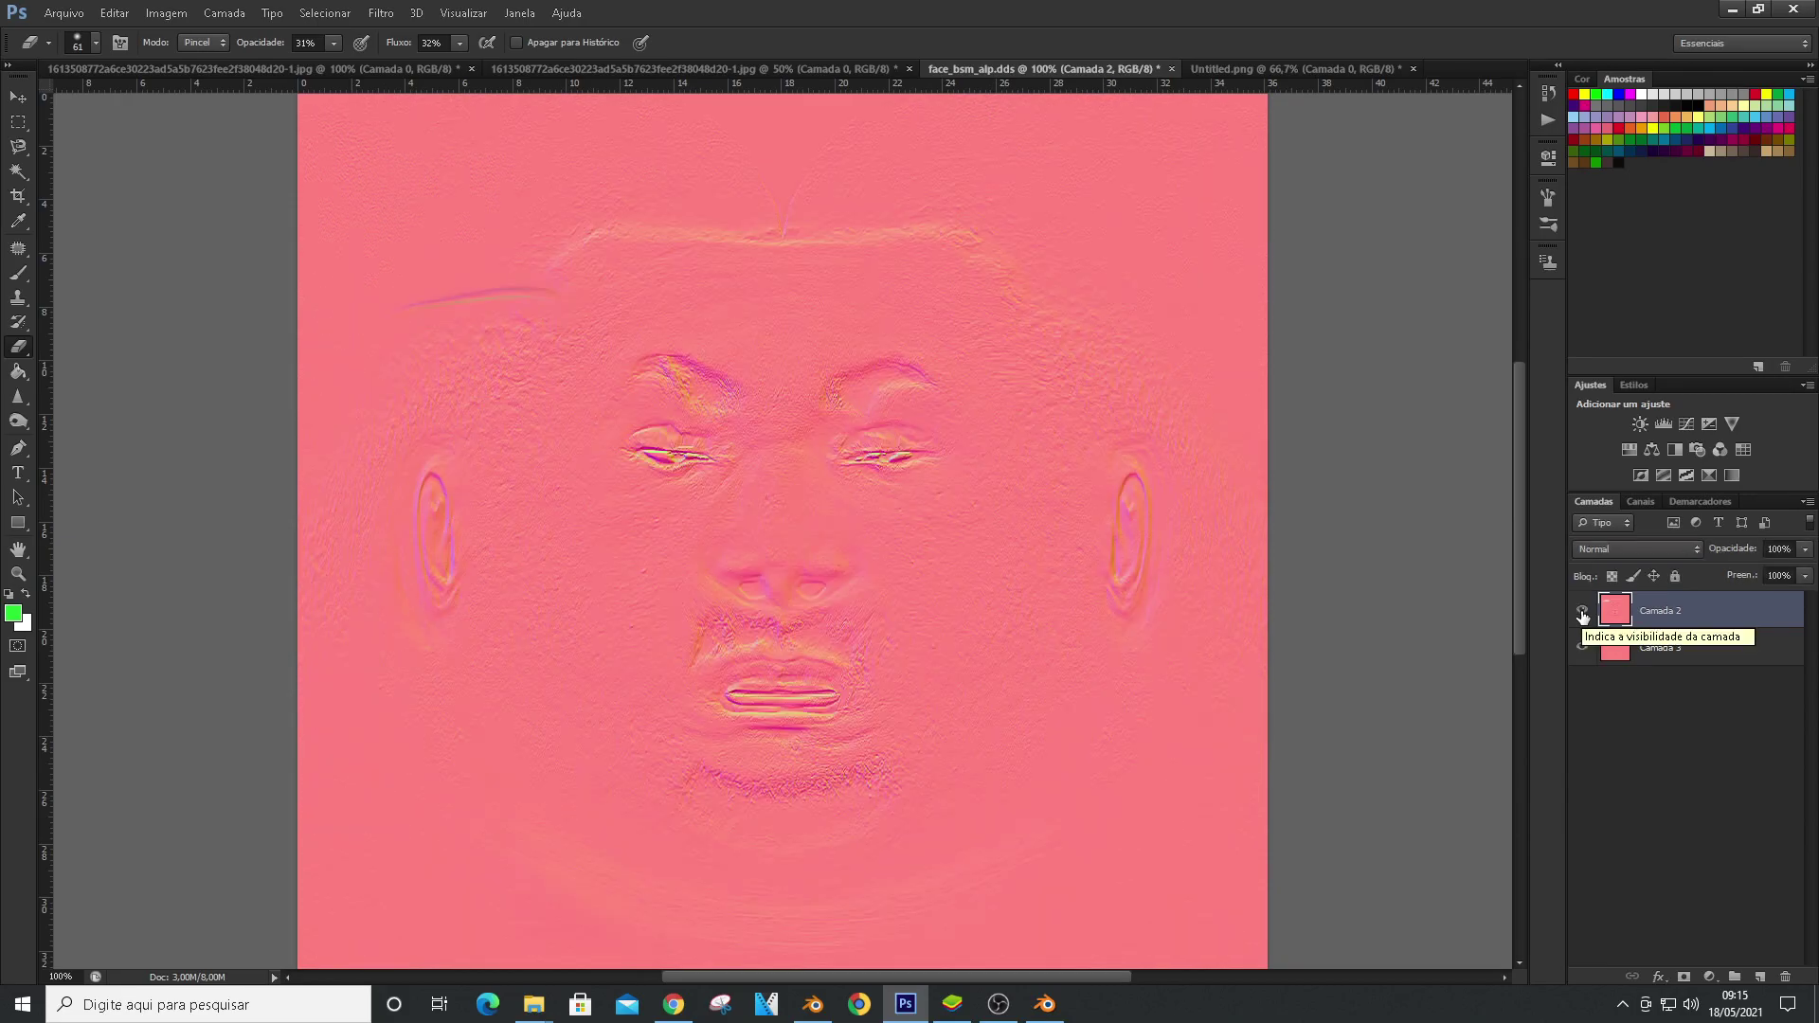
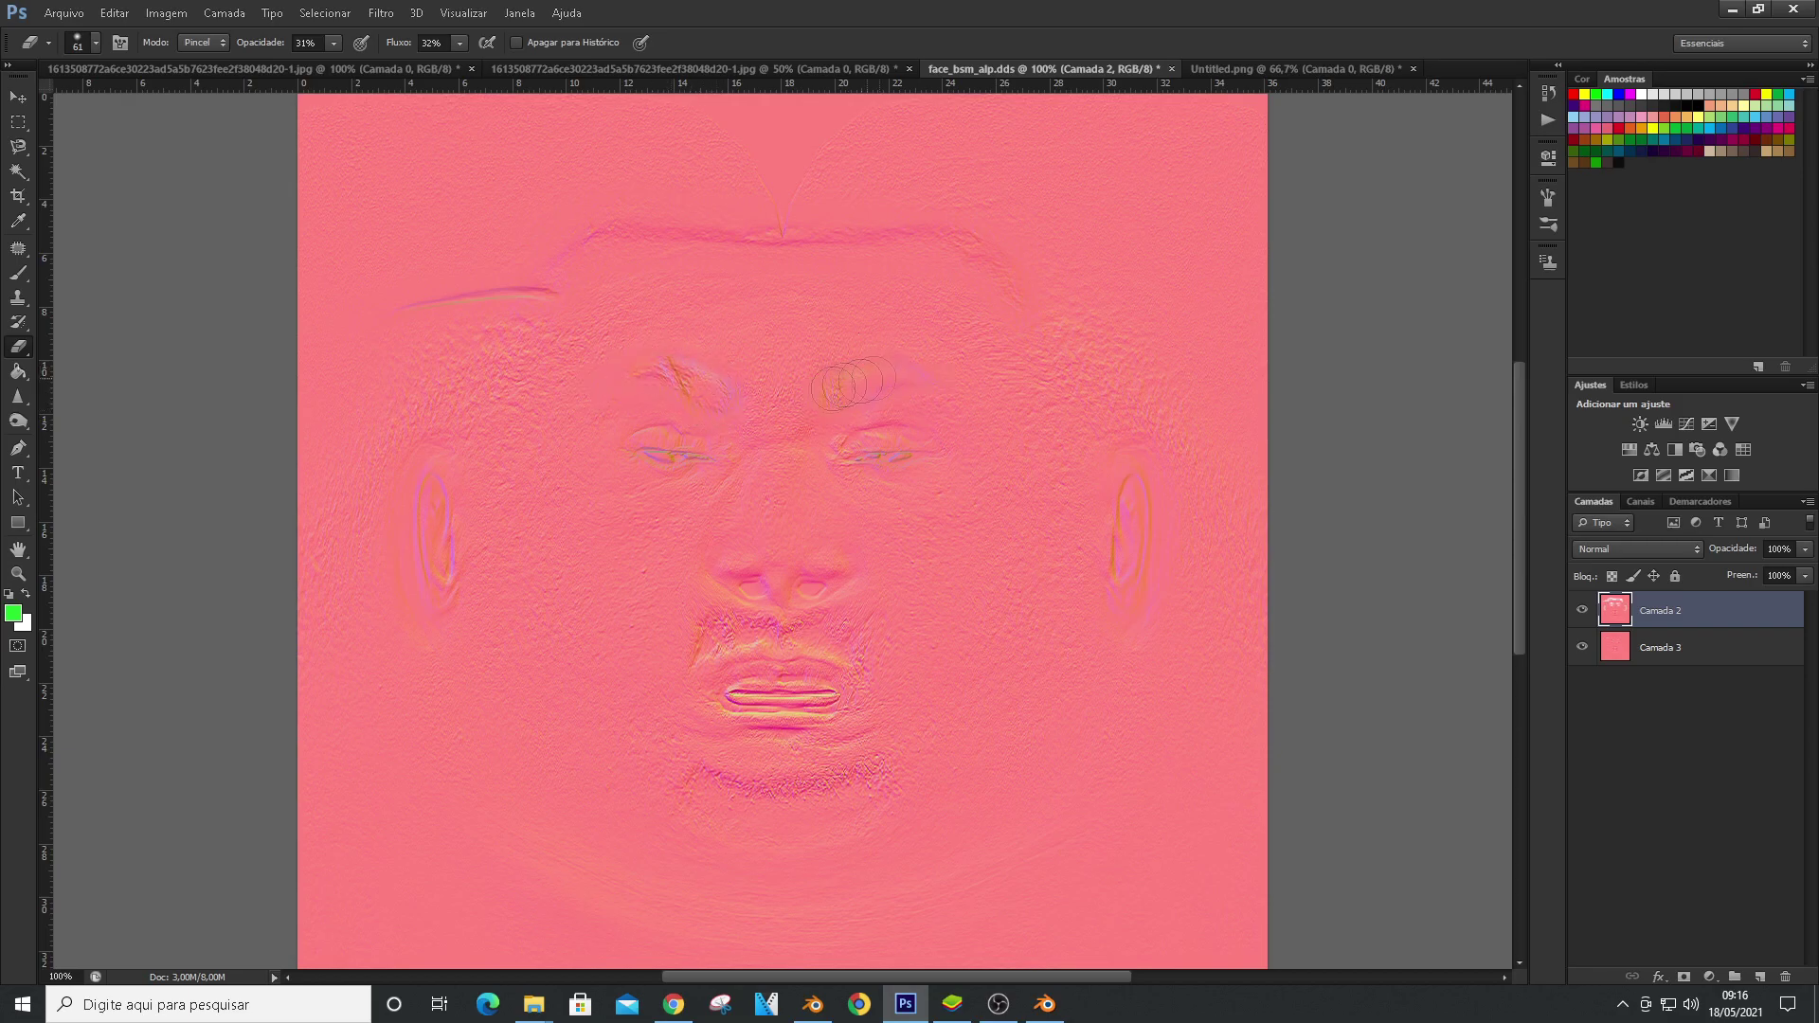
pyautogui.scroll(-3, 945, 560)
pyautogui.click(1581, 610)
pyautogui.click(1581, 610)
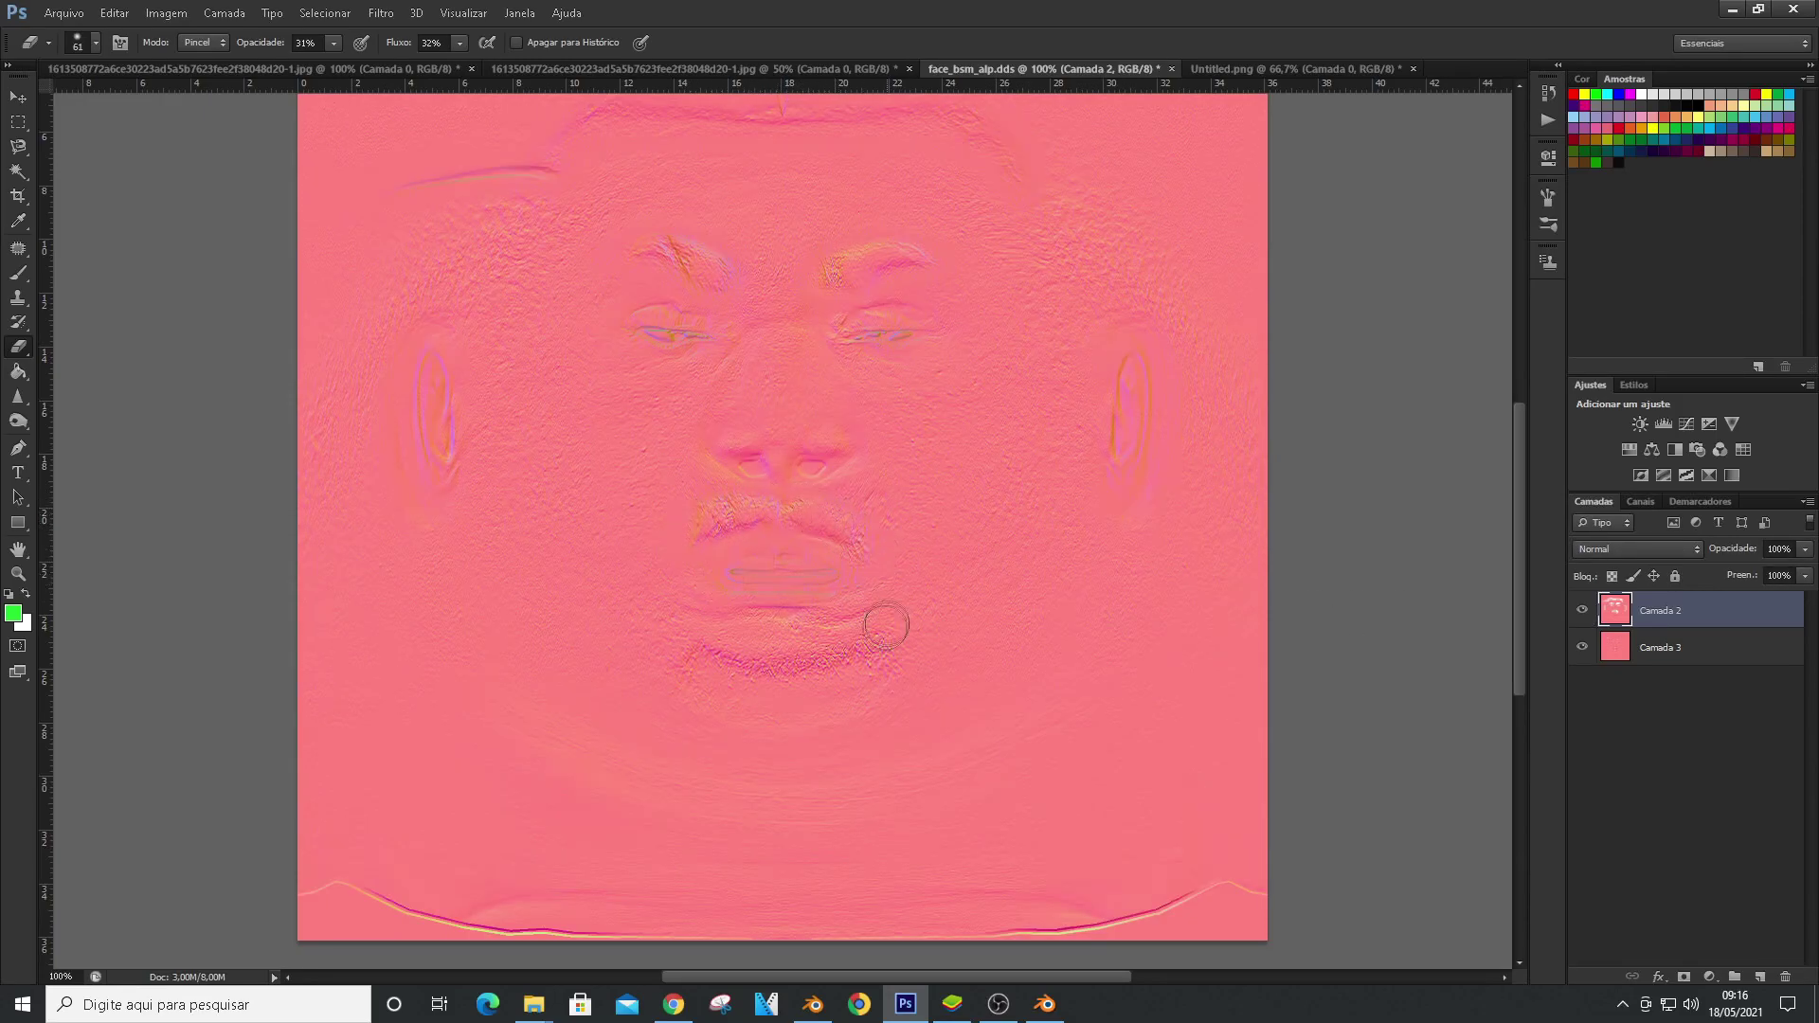
# Enlarge the eraser to 86 px and soften the chin and beard area on Camada 2
pyautogui.scroll(-2, 886, 614)
pyautogui.rightClick(1011, 635)
pyautogui.click(1065, 681)
pyautogui.moveTo(806, 618); pyautogui.dragTo(739, 594)
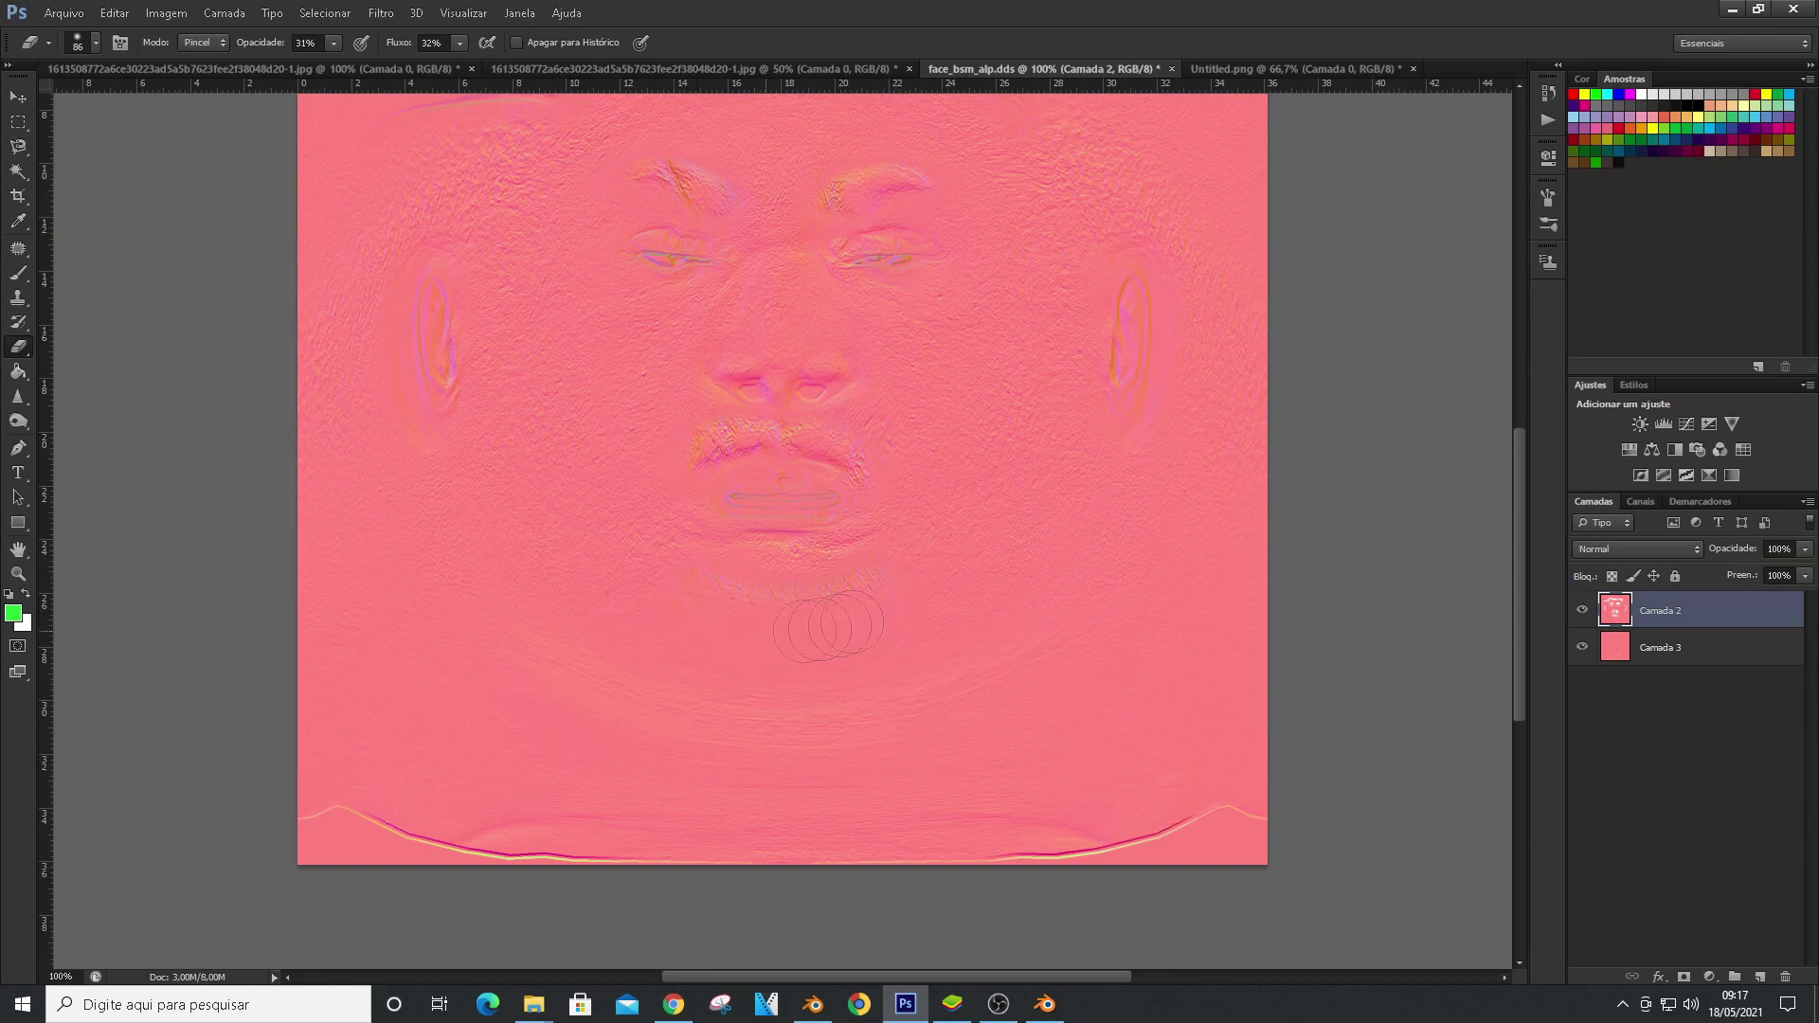
pyautogui.scroll(-1, 739, 557)
pyautogui.scroll(3, 805, 586)
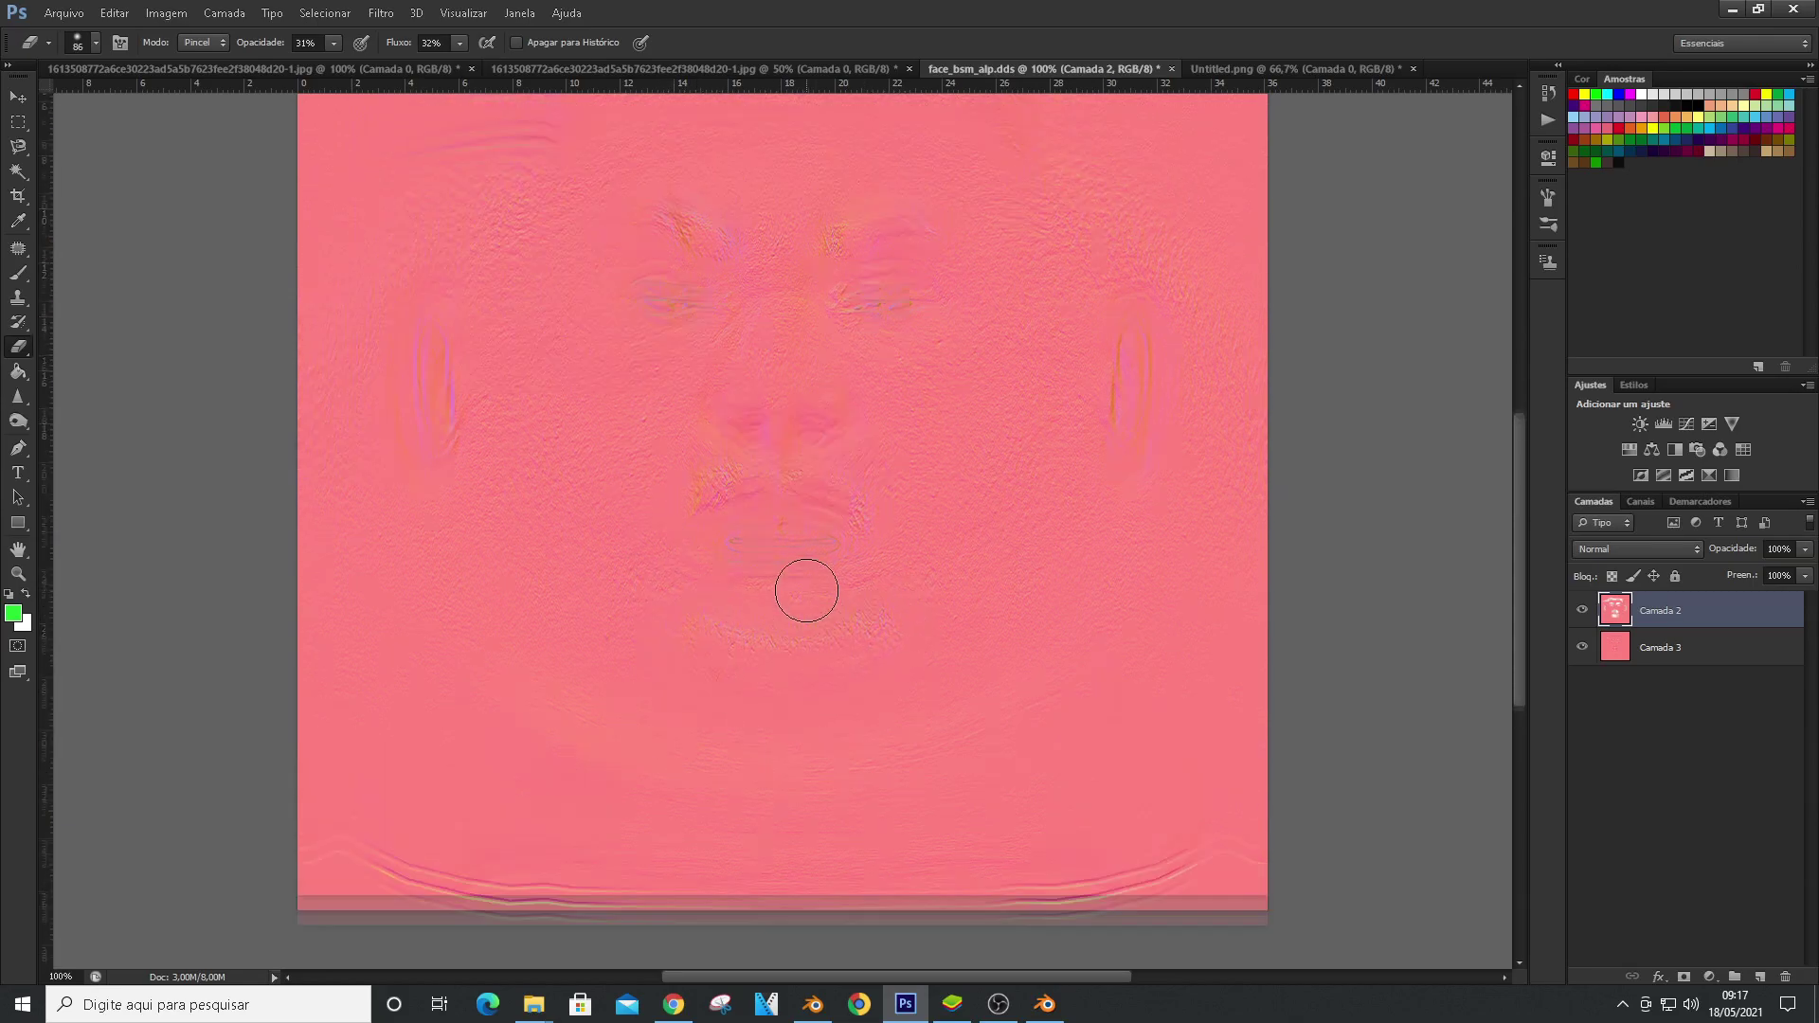
pyautogui.hotkey('ctrl', 'i')
pyautogui.hotkey('ctrl', 'z')
pyautogui.scroll(1, 947, 473)
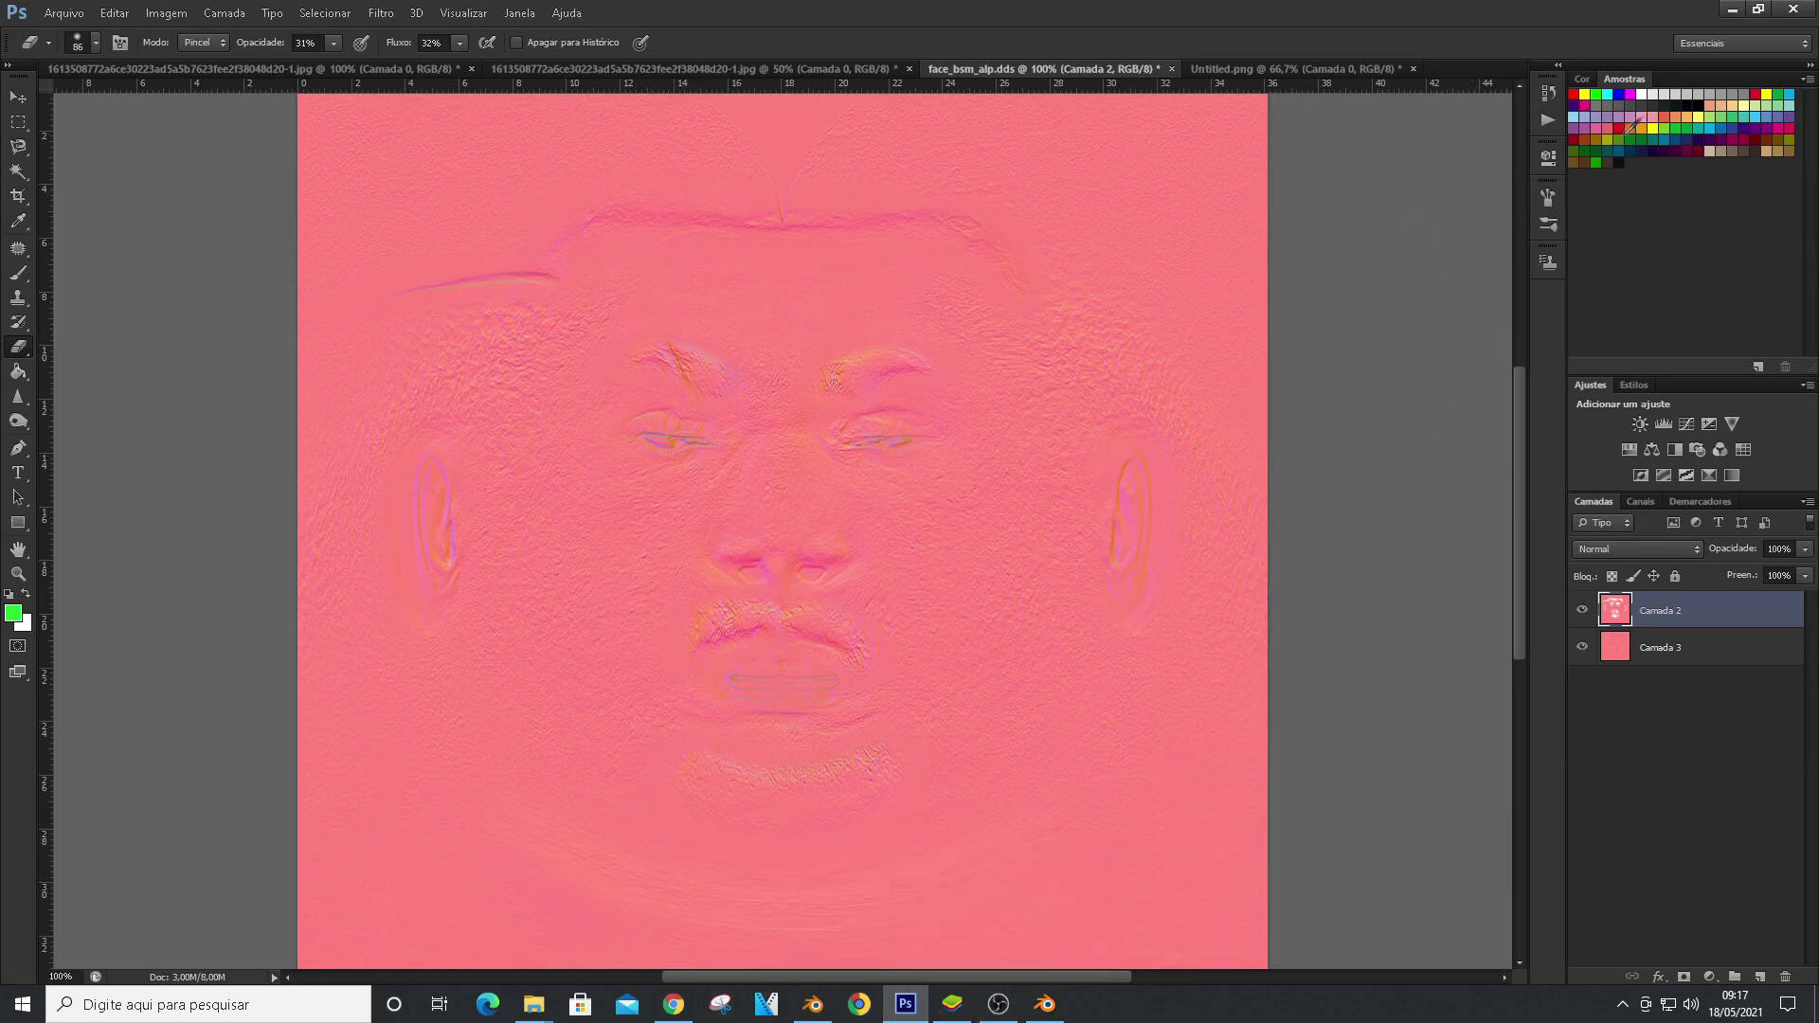
# Switch to Blender to inspect the head model and its face texture, and return to Photoshop
pyautogui.click(1732, 9)
pyautogui.scroll(5, 1199, 287)
pyautogui.scroll(-3, 1199, 298)
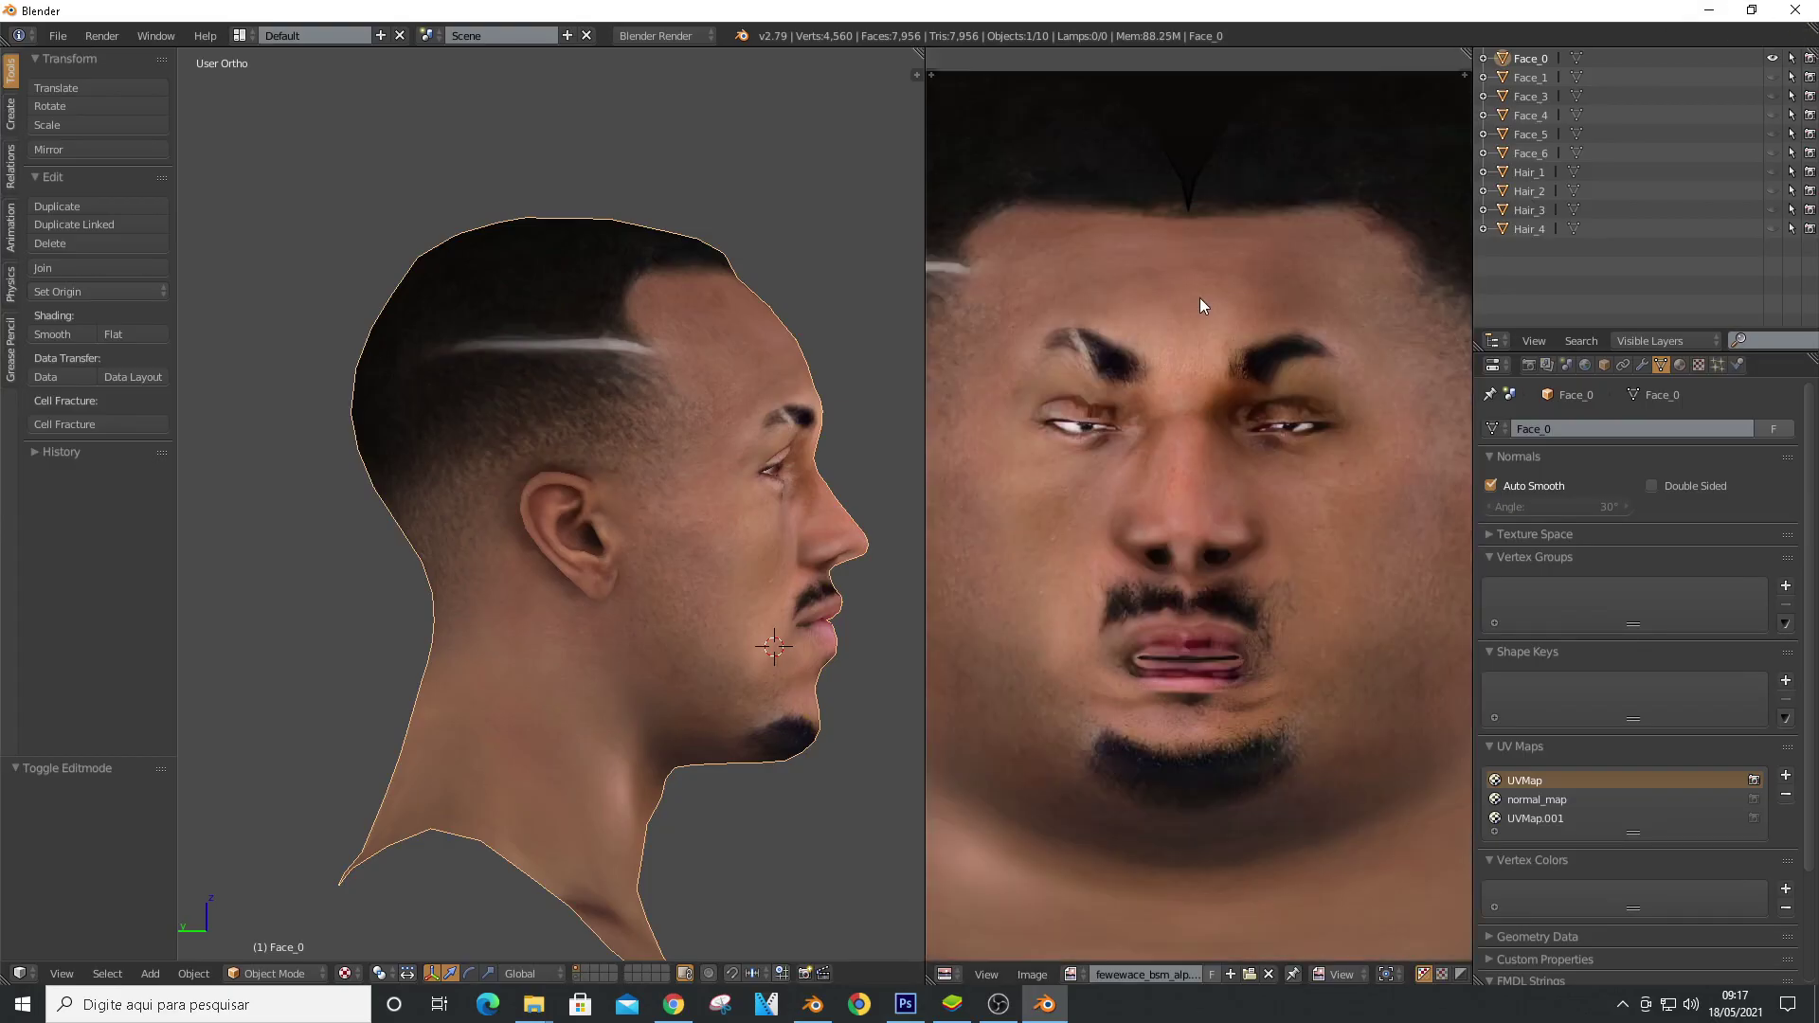
pyautogui.click(905, 1004)
pyautogui.scroll(1, 1136, 663)
pyautogui.rightClick(1670, 616)
pyautogui.click(1525, 707)
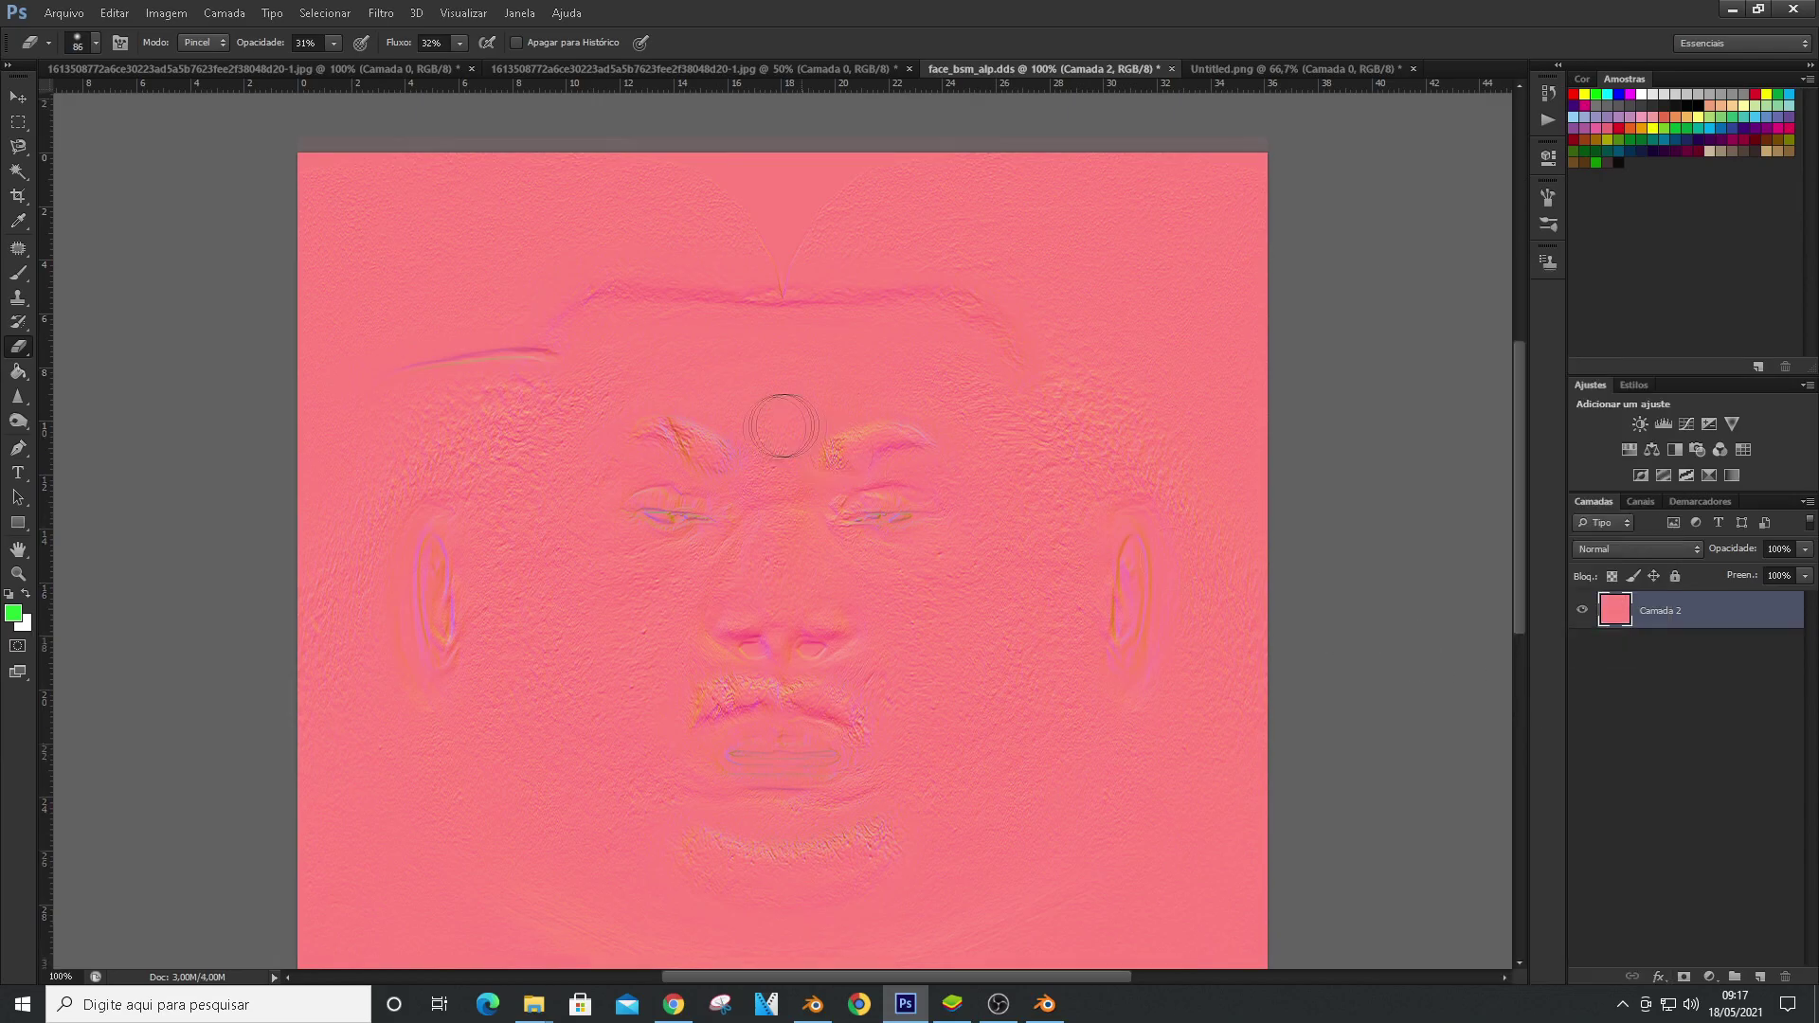
pyautogui.hotkey('ctrl', '-')
pyautogui.hotkey('ctrl', '+')
pyautogui.hotkey('ctrl', 'z')
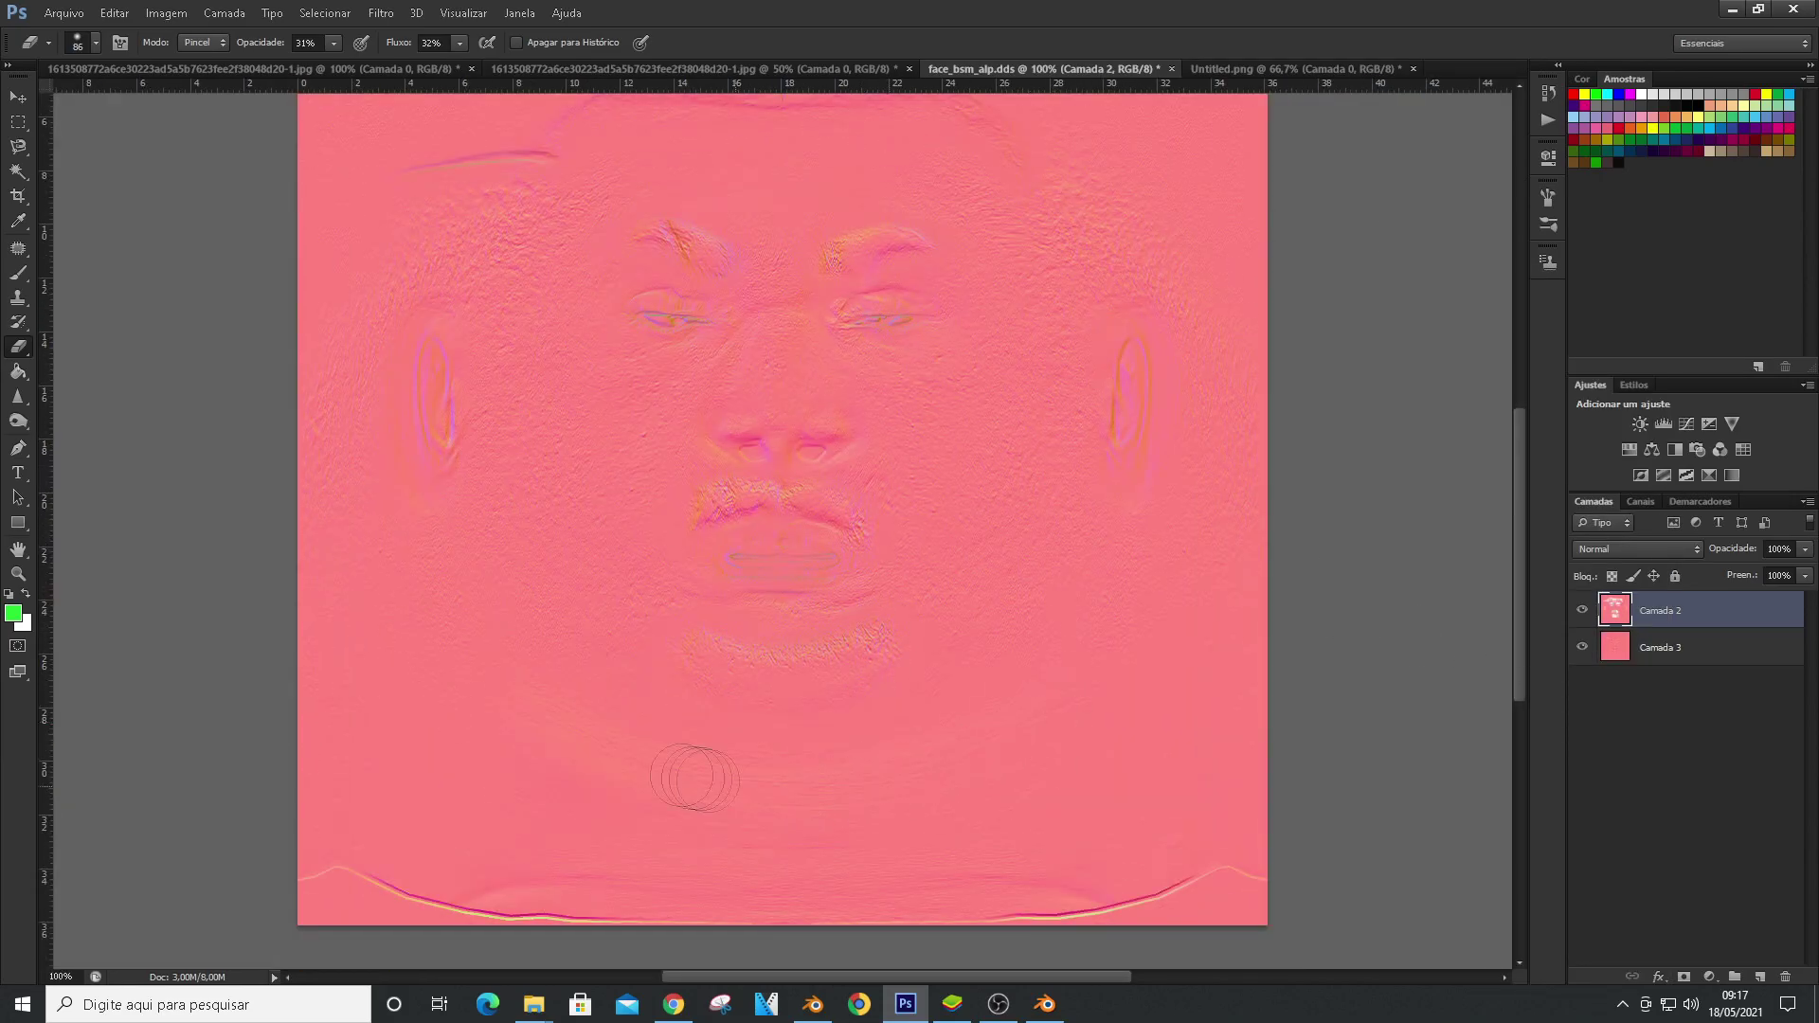
# Merge Camada 2 and Camada 3 into a single normal map layer
pyautogui.scroll(1, 408, 573)
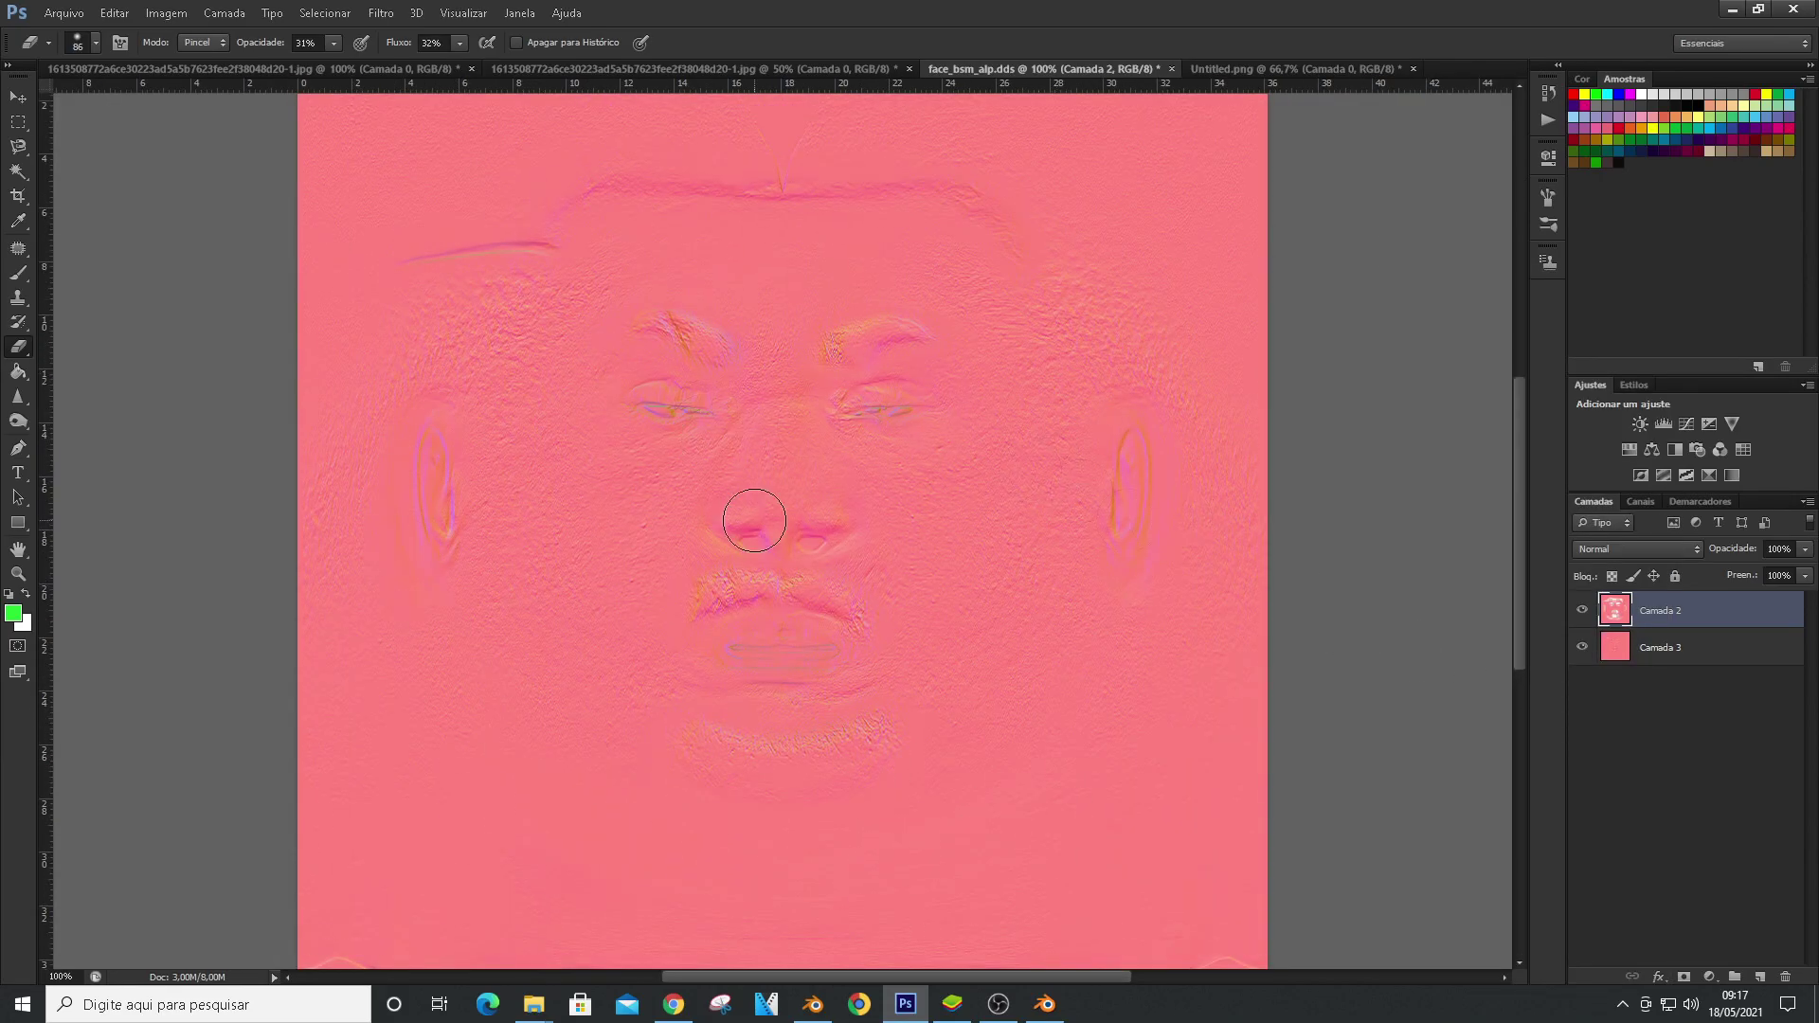
pyautogui.hotkey('ctrl', 'e')
pyautogui.rightClick(1682, 646)
pyautogui.click(1601, 723)
pyautogui.click(64, 14)
pyautogui.click(101, 241)
pyautogui.click(1651, 203)
# Copy the whole image of face_nrm.dds into face_bsm_alp.dds as a new layer and place it below Camada 3
pyautogui.click(63, 14)
pyautogui.click(80, 51)
pyautogui.doubleClick(1396, 317)
pyautogui.click(900, 423)
pyautogui.hotkey('ctrl', 'a')
pyautogui.click(910, 69)
pyautogui.hotkey('ctrl', 'v')
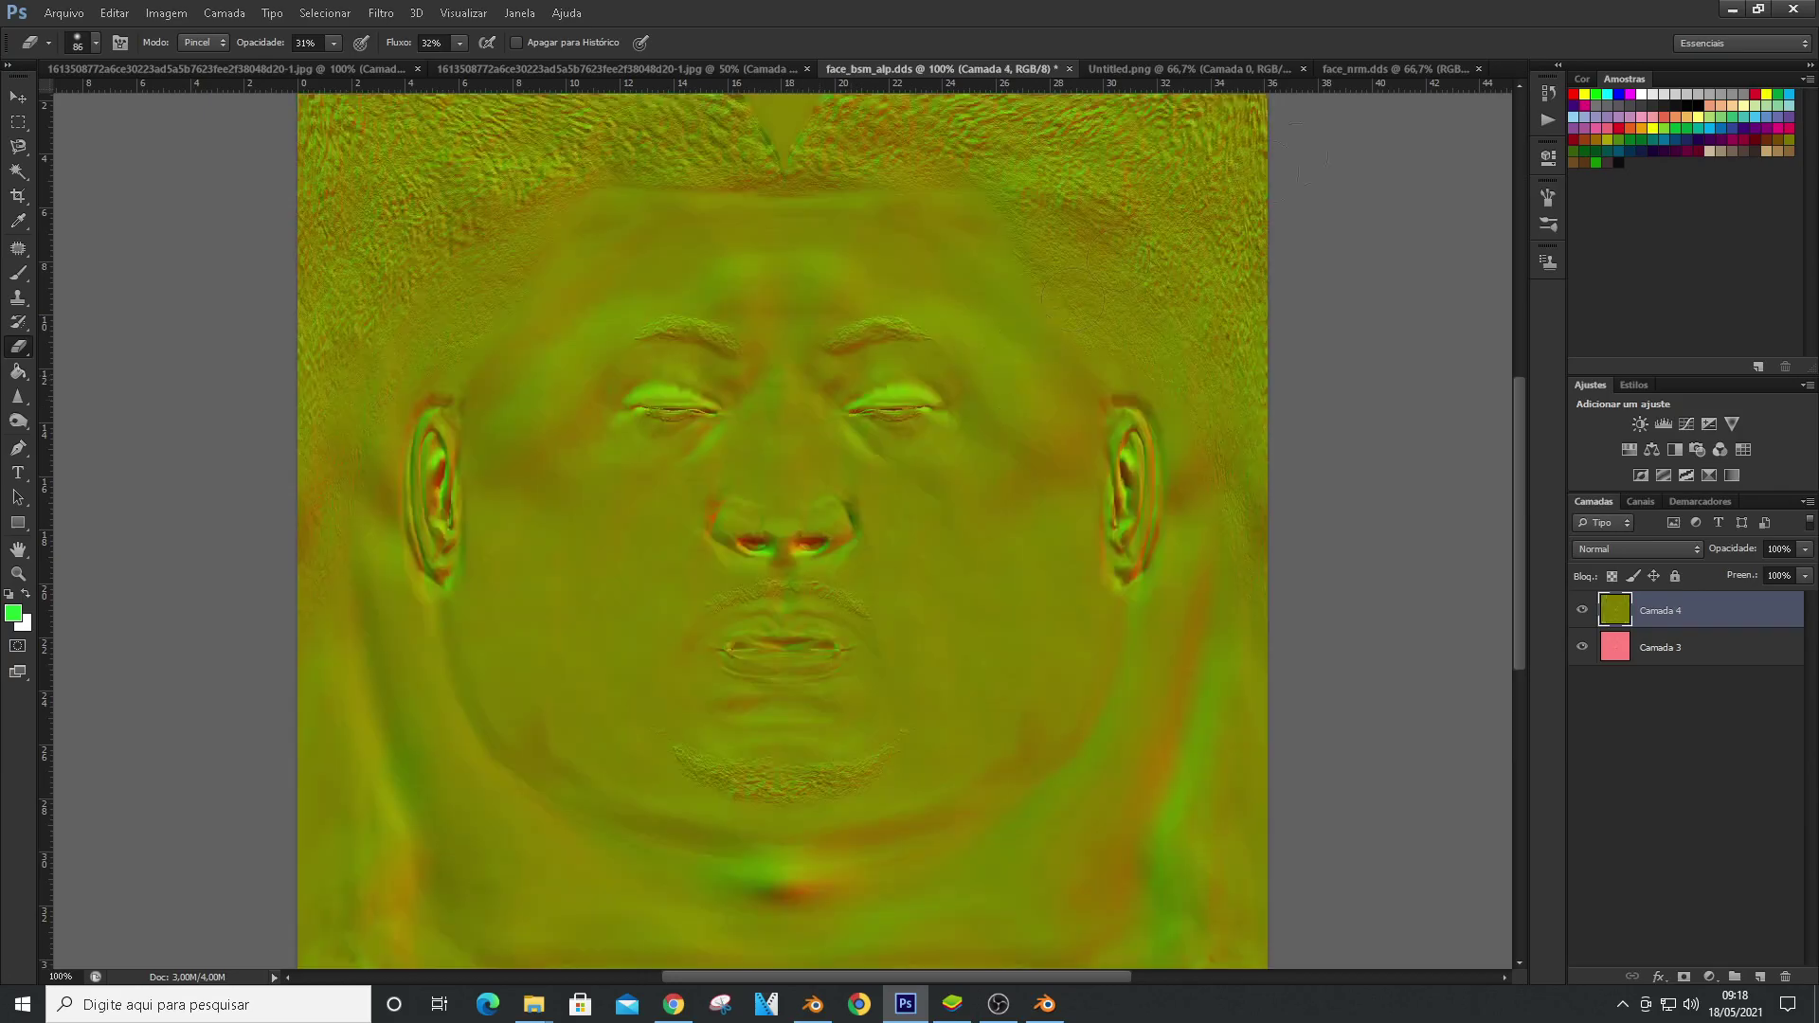
pyautogui.moveTo(1659, 612); pyautogui.dragTo(1665, 737)
# Match the colour of Camada 3 to the olive-green normal map with the Match Color adjustment
pyautogui.click(1664, 612)
pyautogui.click(166, 13)
pyautogui.moveTo(180, 61)
pyautogui.click(507, 454)
pyautogui.click(1332, 491)
pyautogui.click(1274, 568)
pyautogui.click(1304, 493)
pyautogui.click(1274, 552)
pyautogui.click(1284, 517)
pyautogui.click(1275, 579)
pyautogui.click(1549, 157)
# Partly erase the neck and jaw of Camada 3 with a 137 px eraser at 45% opacity and 49% flow
pyautogui.click(18, 347)
pyautogui.scroll(-1, 554, 417)
pyautogui.rightClick(554, 415)
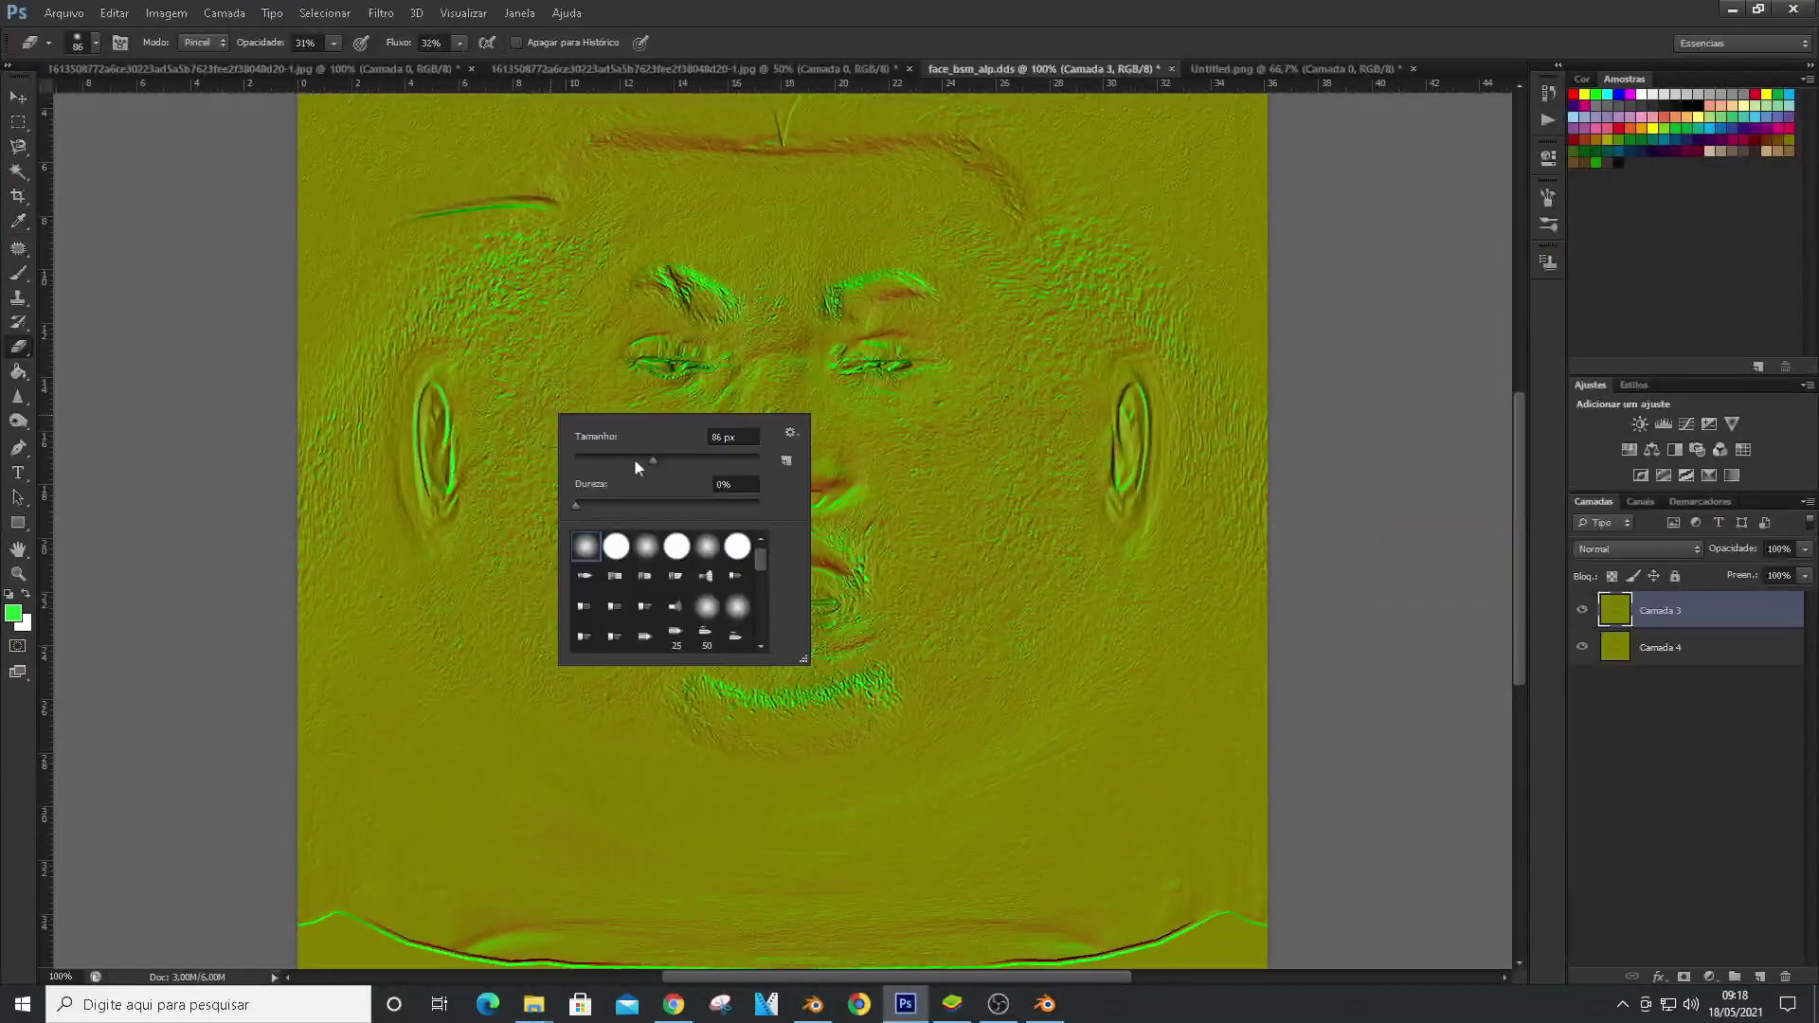
pyautogui.click(459, 42)
pyautogui.moveTo(460, 64); pyautogui.dragTo(477, 65)
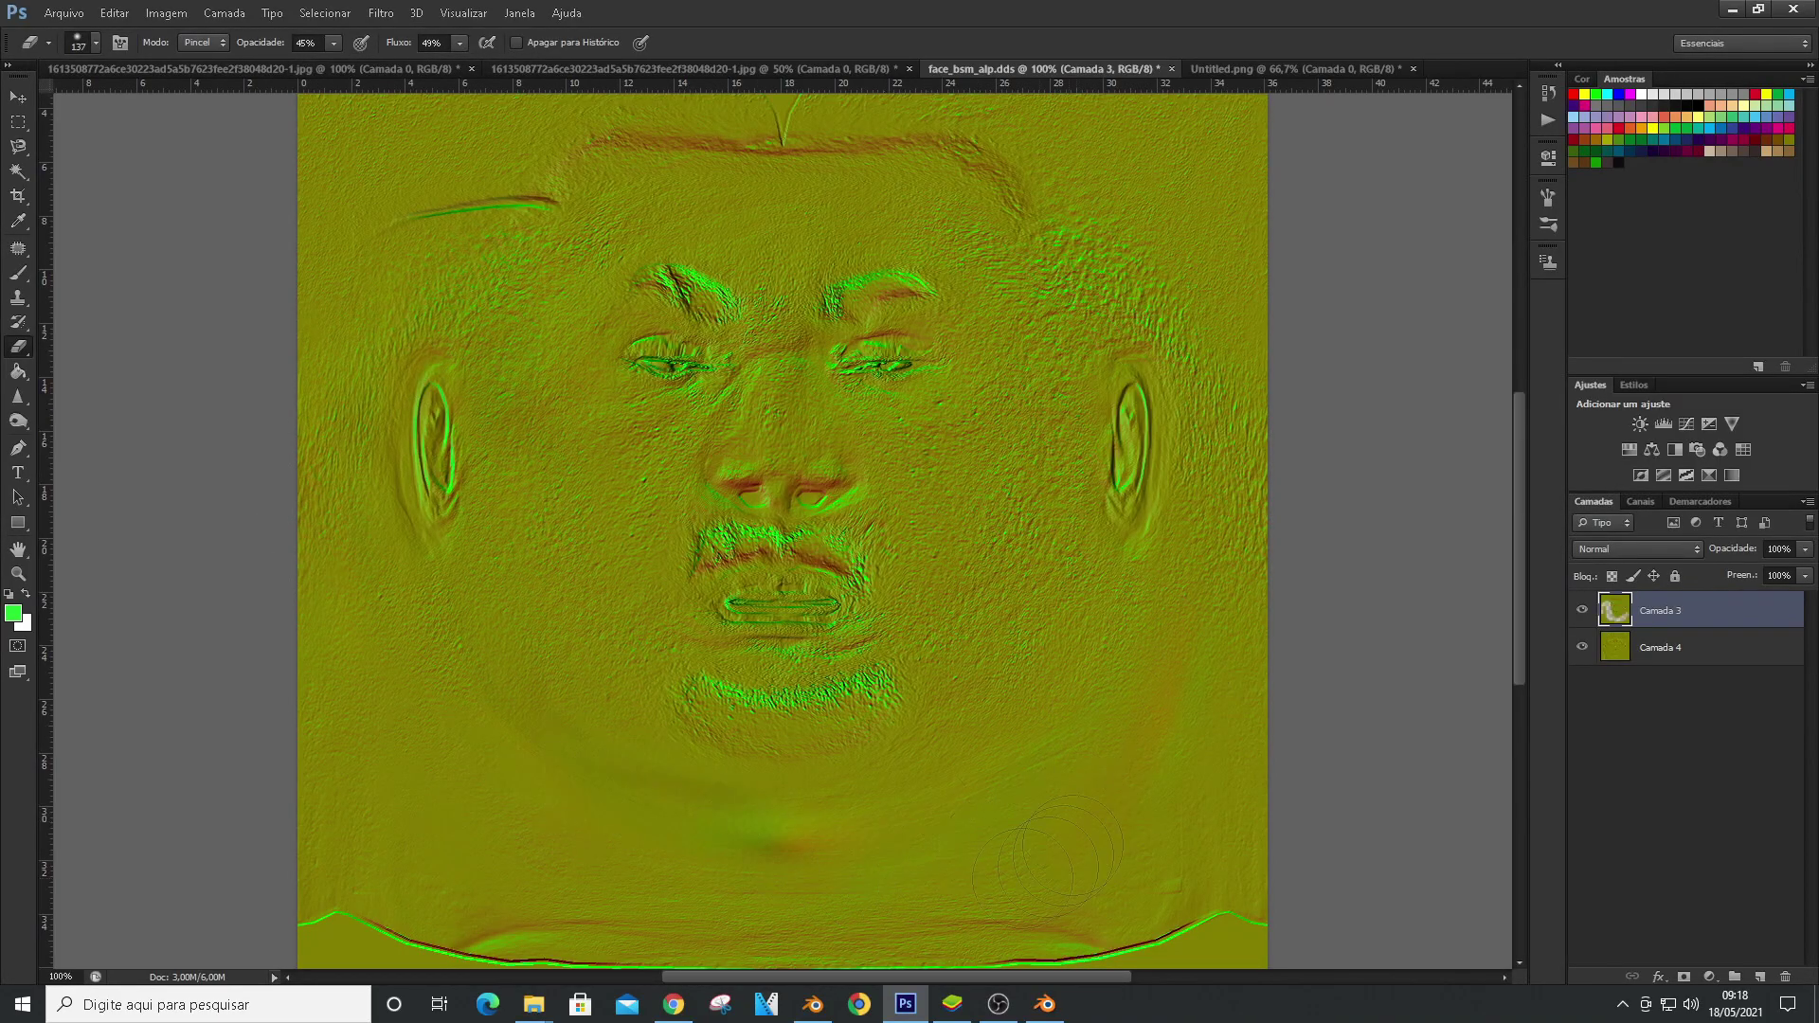
pyautogui.moveTo(767, 865); pyautogui.dragTo(1127, 440)
# Enlarge the eraser to 174 px and partly erase the cheeks, nose, mouth and hair area of Camada 3
pyautogui.rightClick(1123, 682)
pyautogui.moveTo(1191, 722); pyautogui.dragTo(1201, 722)
pyautogui.click(1038, 397)
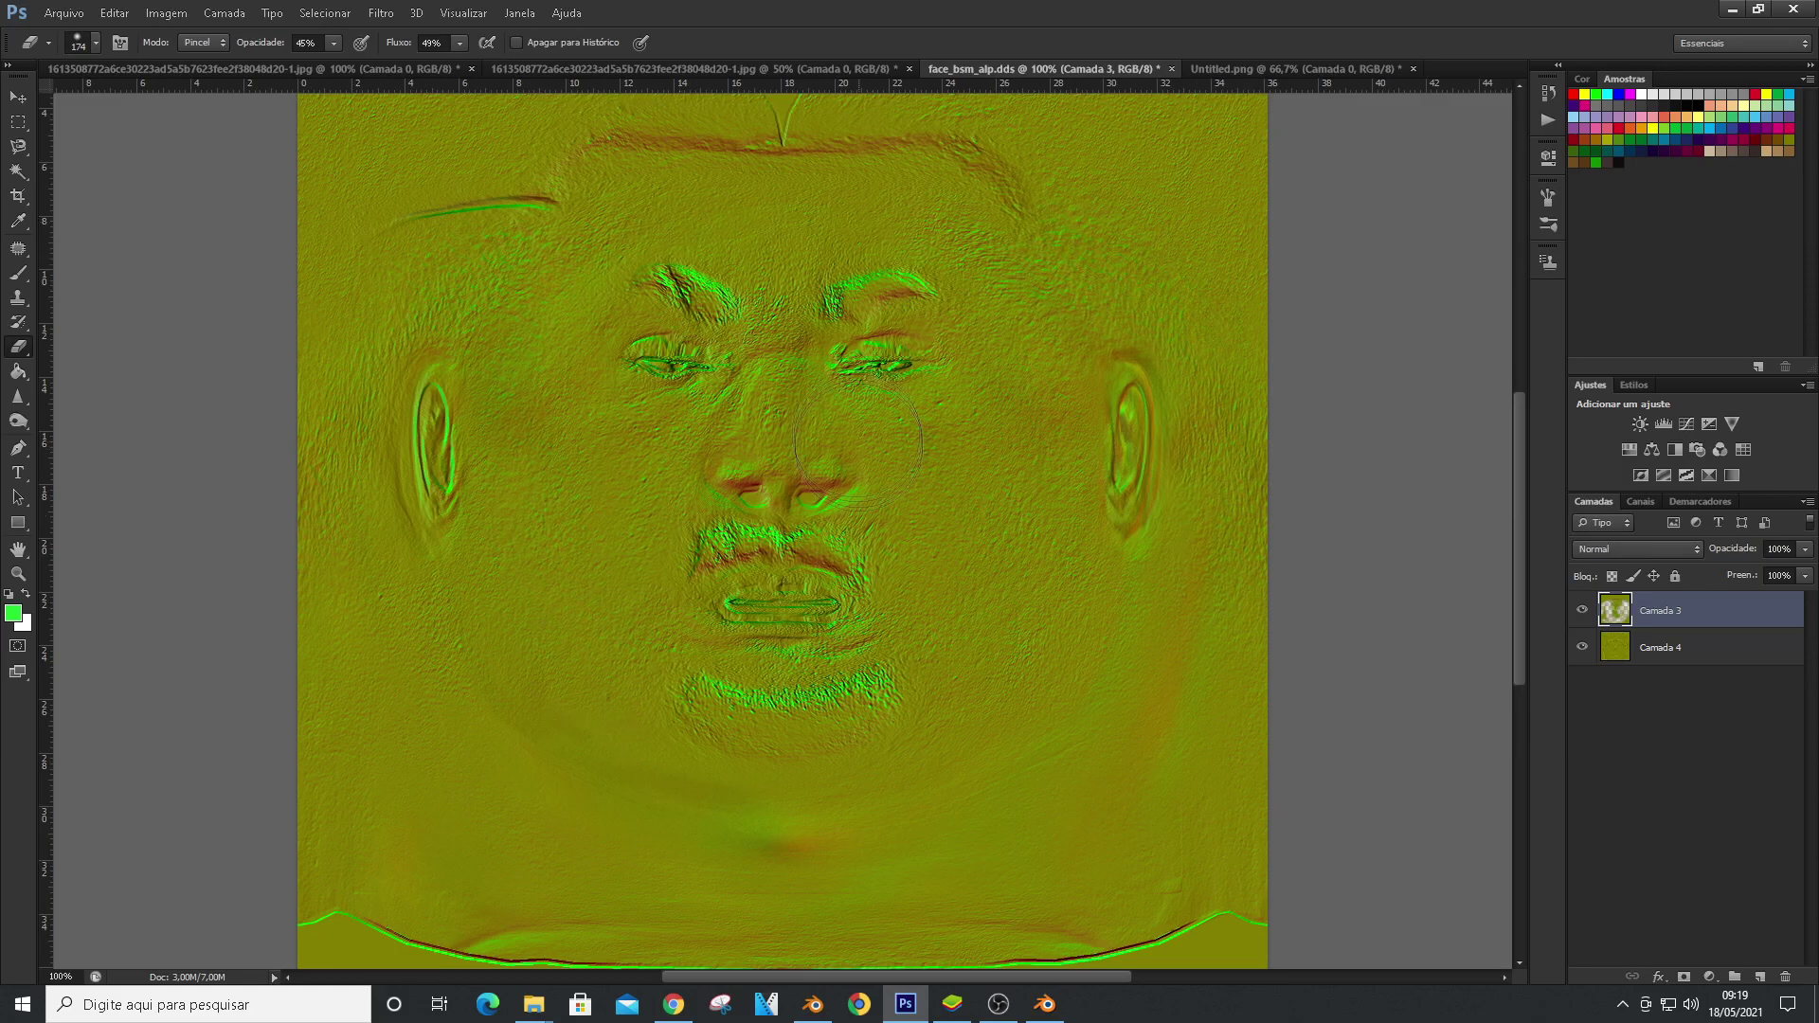
pyautogui.scroll(1, 734, 436)
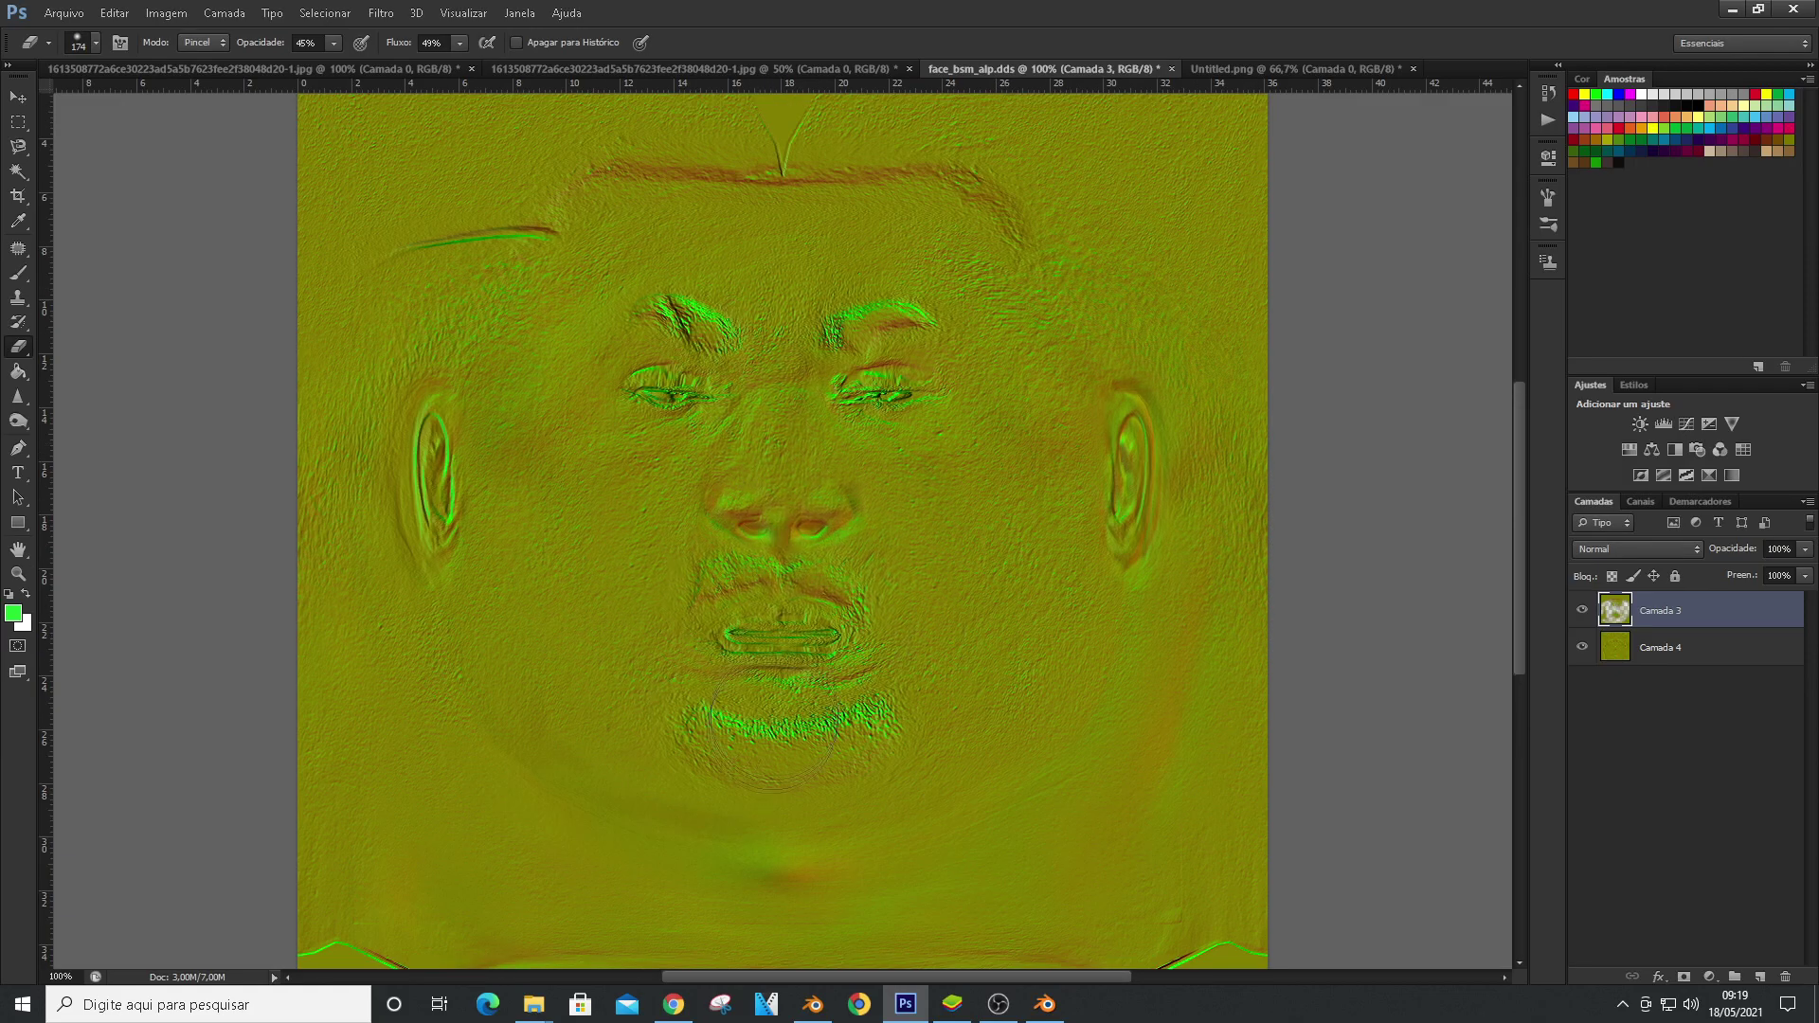
pyautogui.scroll(5, 705, 748)
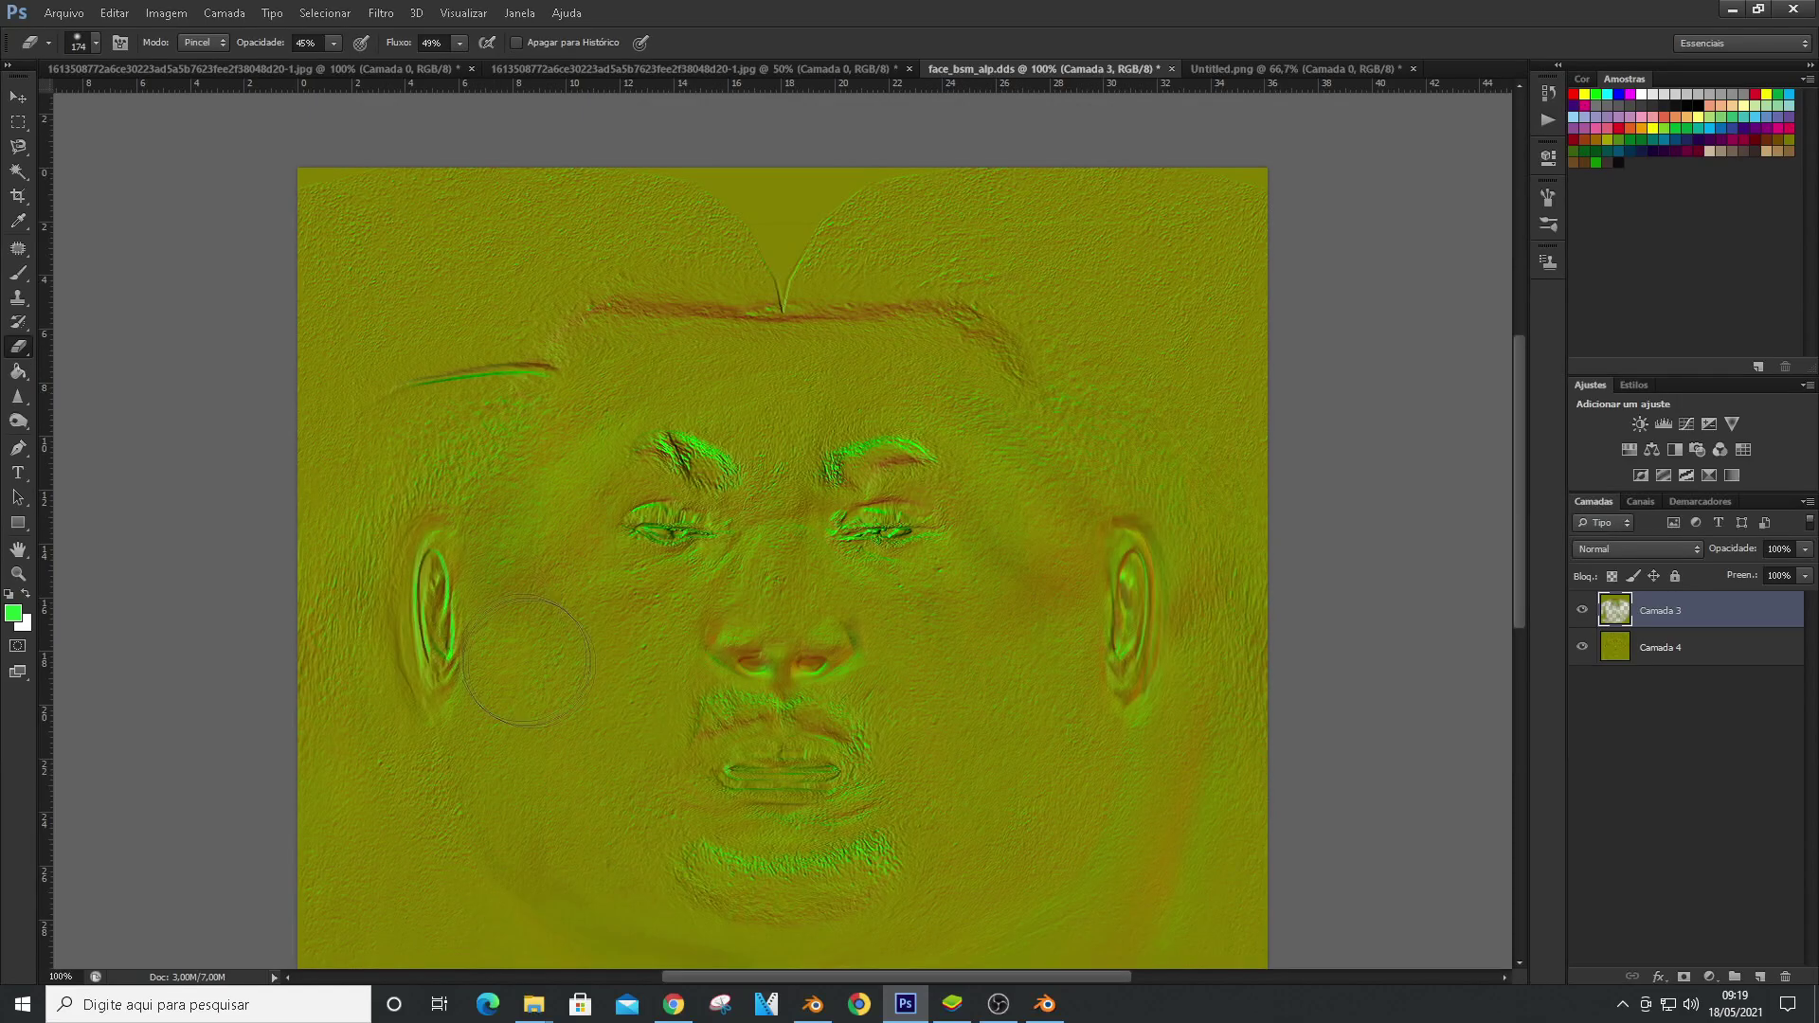
pyautogui.scroll(3, 516, 647)
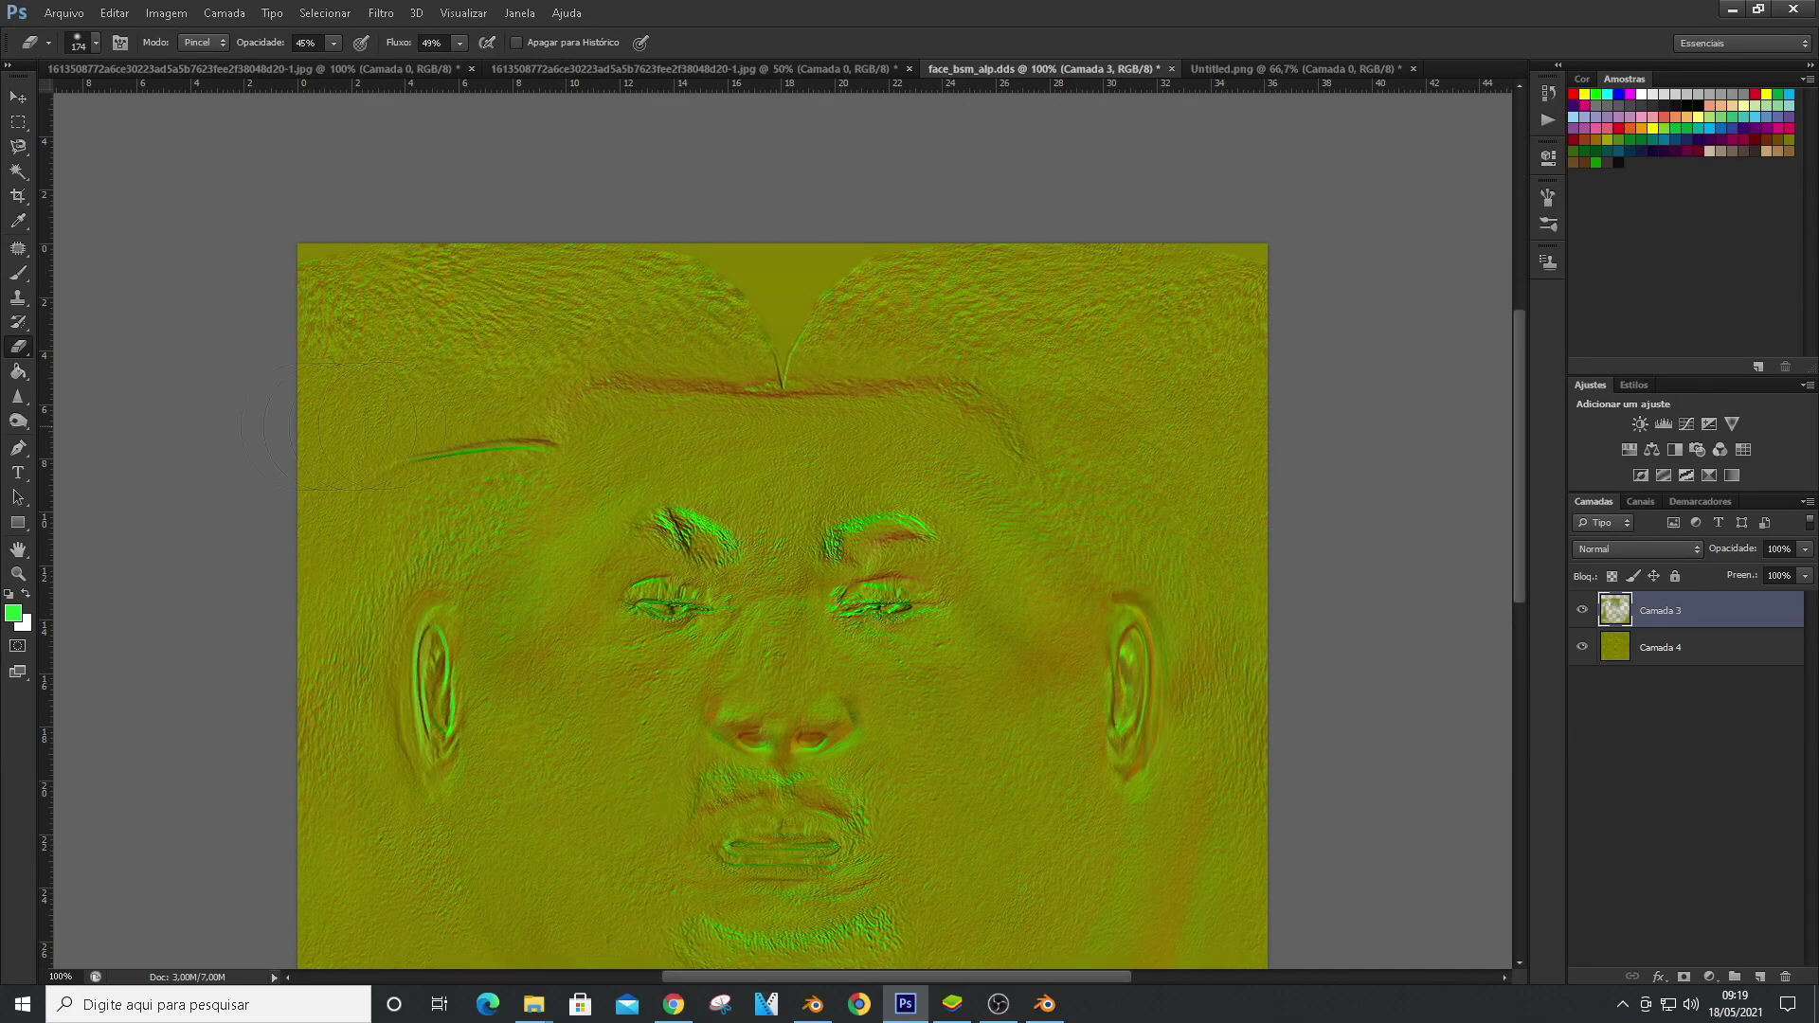
# Partly erase the sides of the neck on Camada 3 to blend in the normal map below
pyautogui.scroll(-5, 975, 588)
pyautogui.keyDown('alt'); pyautogui.scroll(-2, 971, 592); pyautogui.keyUp('alt')
pyautogui.keyDown('alt'); pyautogui.scroll(2, 966, 597); pyautogui.keyUp('alt')
pyautogui.scroll(-5, 565, 661)
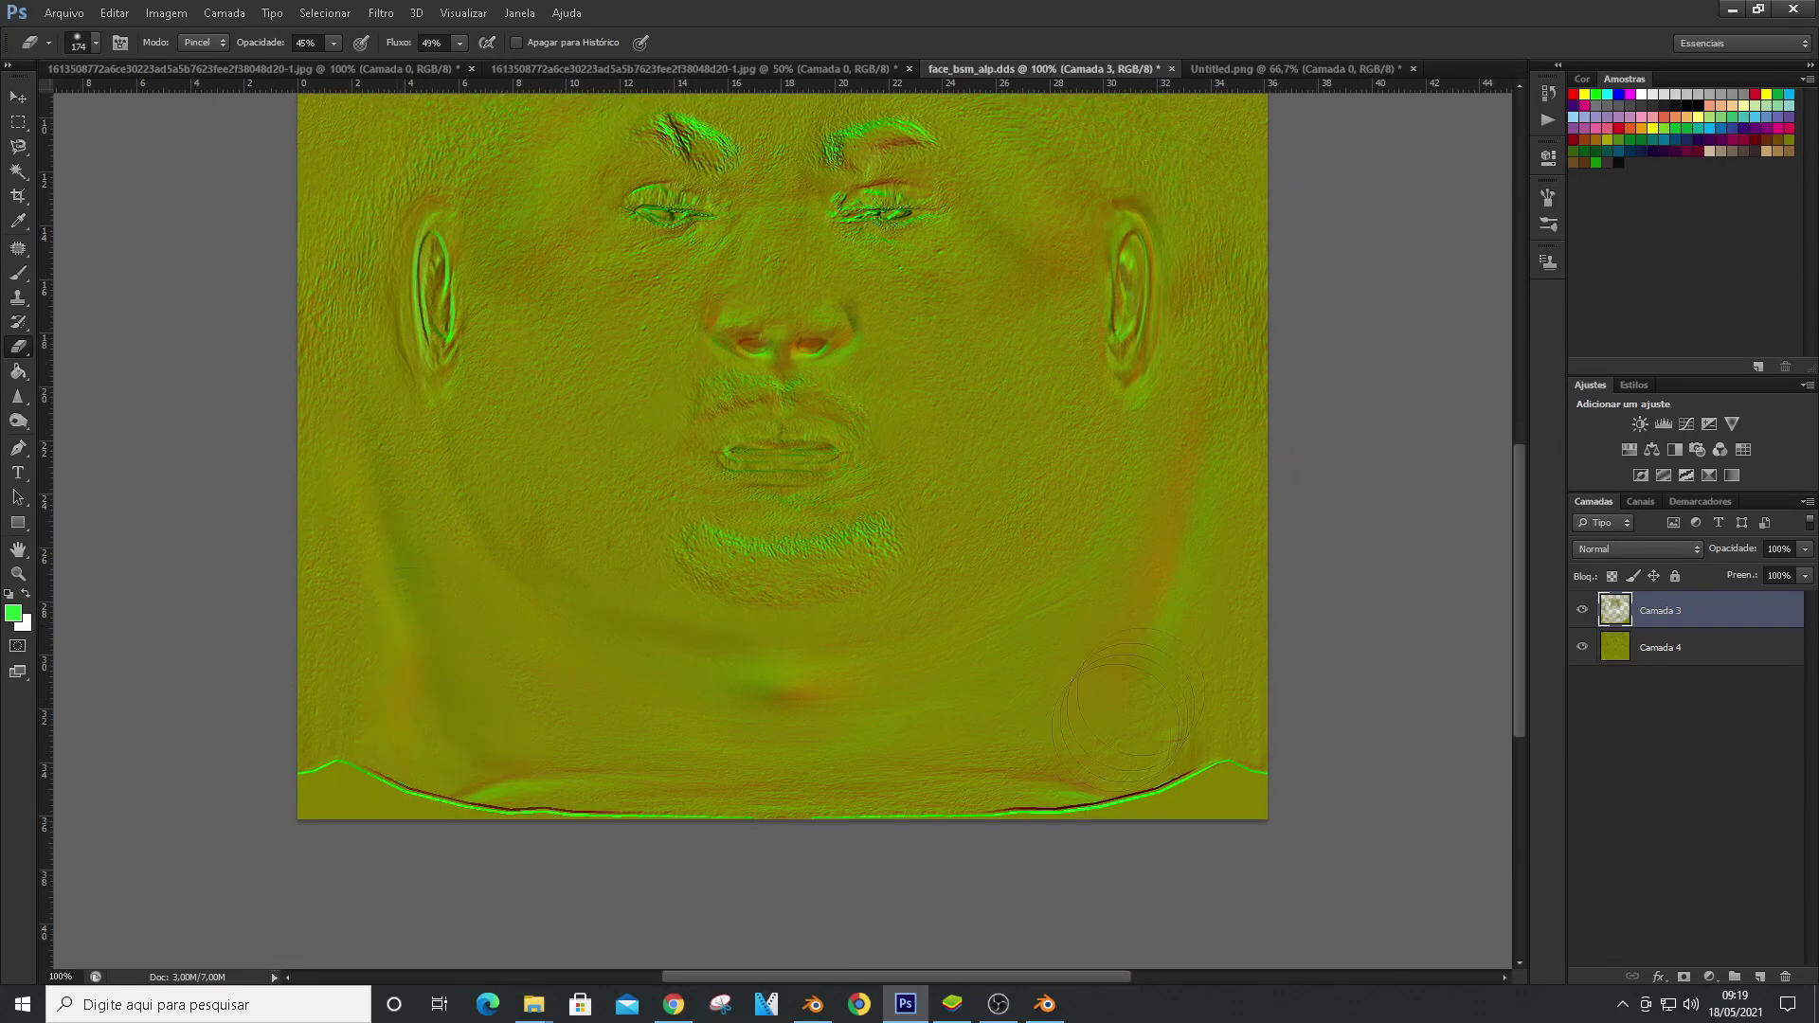
pyautogui.scroll(3, 1127, 711)
pyautogui.click(63, 12)
pyautogui.click(75, 244)
pyautogui.click(1651, 203)
# Reduce the eraser to 86 px and blend the finer facial details of Camada 3
pyautogui.scroll(1, 917, 486)
pyautogui.keyDown('alt'); pyautogui.moveTo(918, 487); pyautogui.dragTo(835, 487, button='right'); pyautogui.keyUp('alt')
# Save the blended normal map in D3D/DDS format as face_nrm.dds, replacing the existing file
pyautogui.click(58, 16)
pyautogui.click(81, 244)
pyautogui.click(1097, 332)
pyautogui.click(933, 741)
pyautogui.click(881, 478)
pyautogui.press('Return')
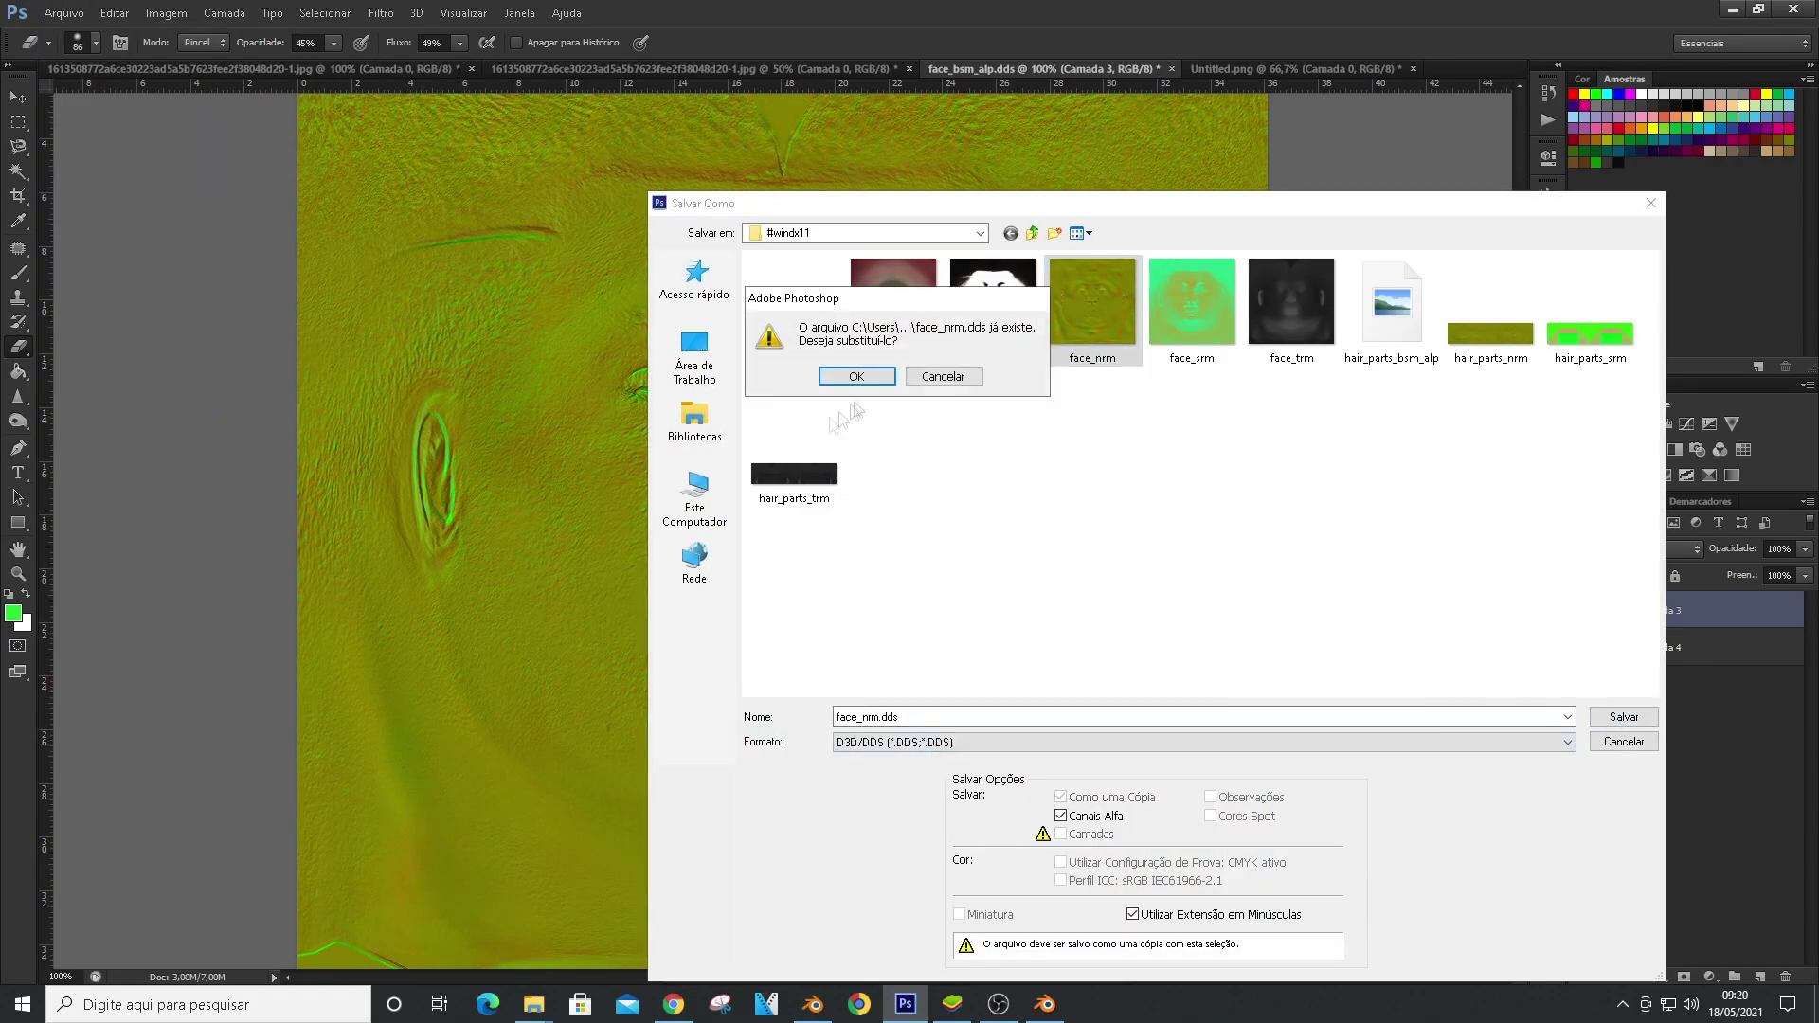
pyautogui.press('Return')
pyautogui.click(989, 251)
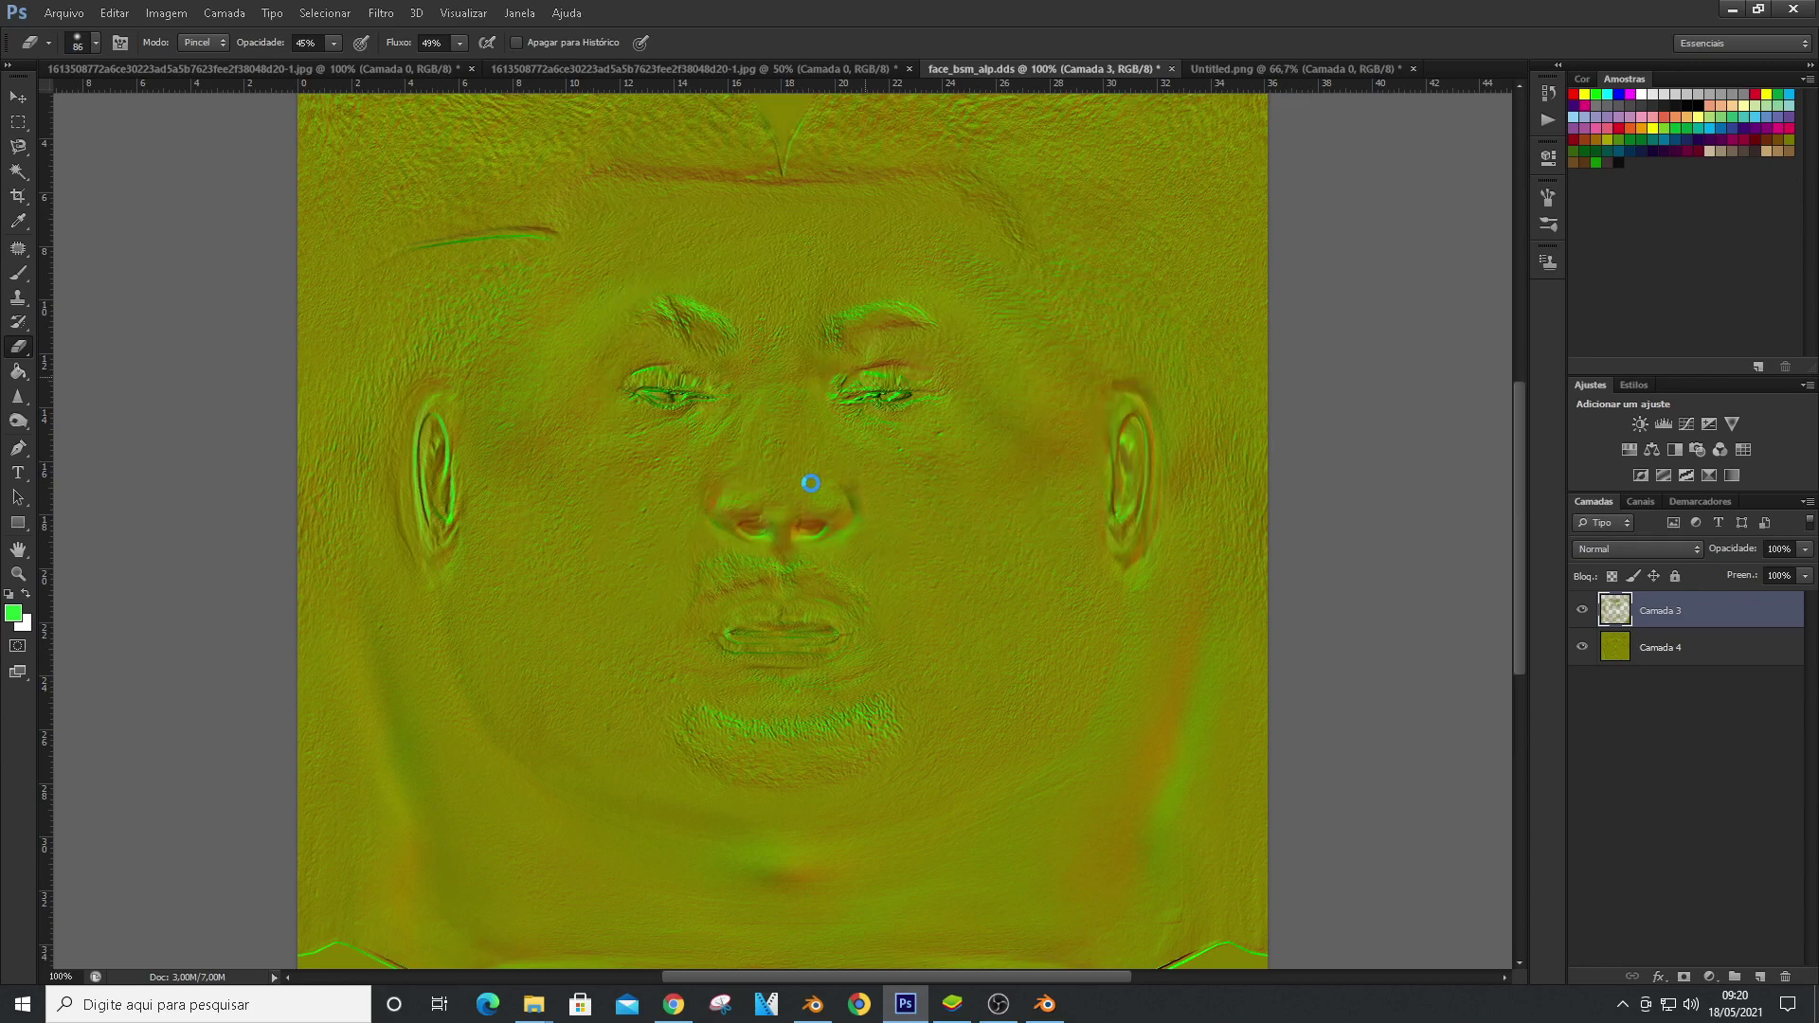
# Merge Camada 3 and Camada 4 into one layer
pyautogui.scroll(2, 810, 483)
pyautogui.rightClick(1648, 614)
pyautogui.click(1483, 707)
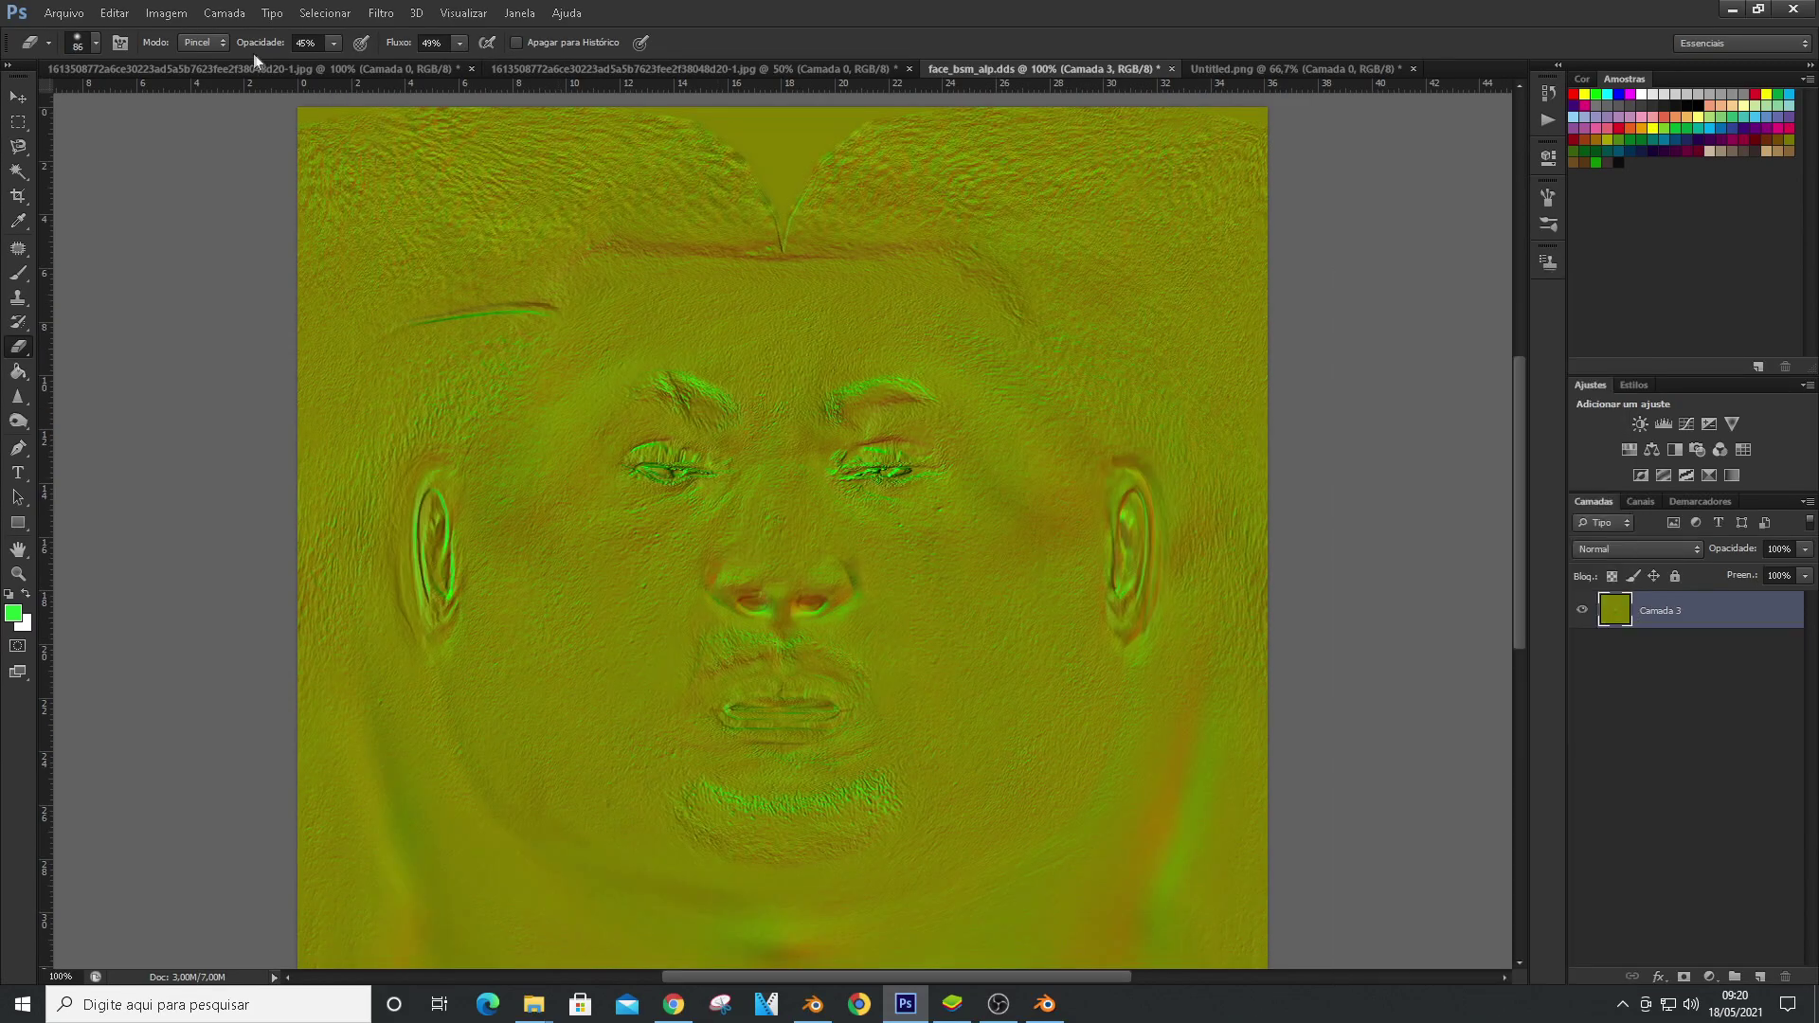
# Convert the merged normal map to grayscale with the Black & White adjustment
pyautogui.click(381, 15)
pyautogui.click(168, 15)
pyautogui.moveTo(367, 62)
pyautogui.click(483, 194)
pyautogui.click(1212, 140)
pyautogui.scroll(-1, 545, 176)
# Use Selective Color on the grayscale map's Neutrals, setting Black to +29% and adjusting yellow, magenta and cyan
pyautogui.click(380, 13)
pyautogui.moveTo(167, 13)
pyautogui.moveTo(210, 63)
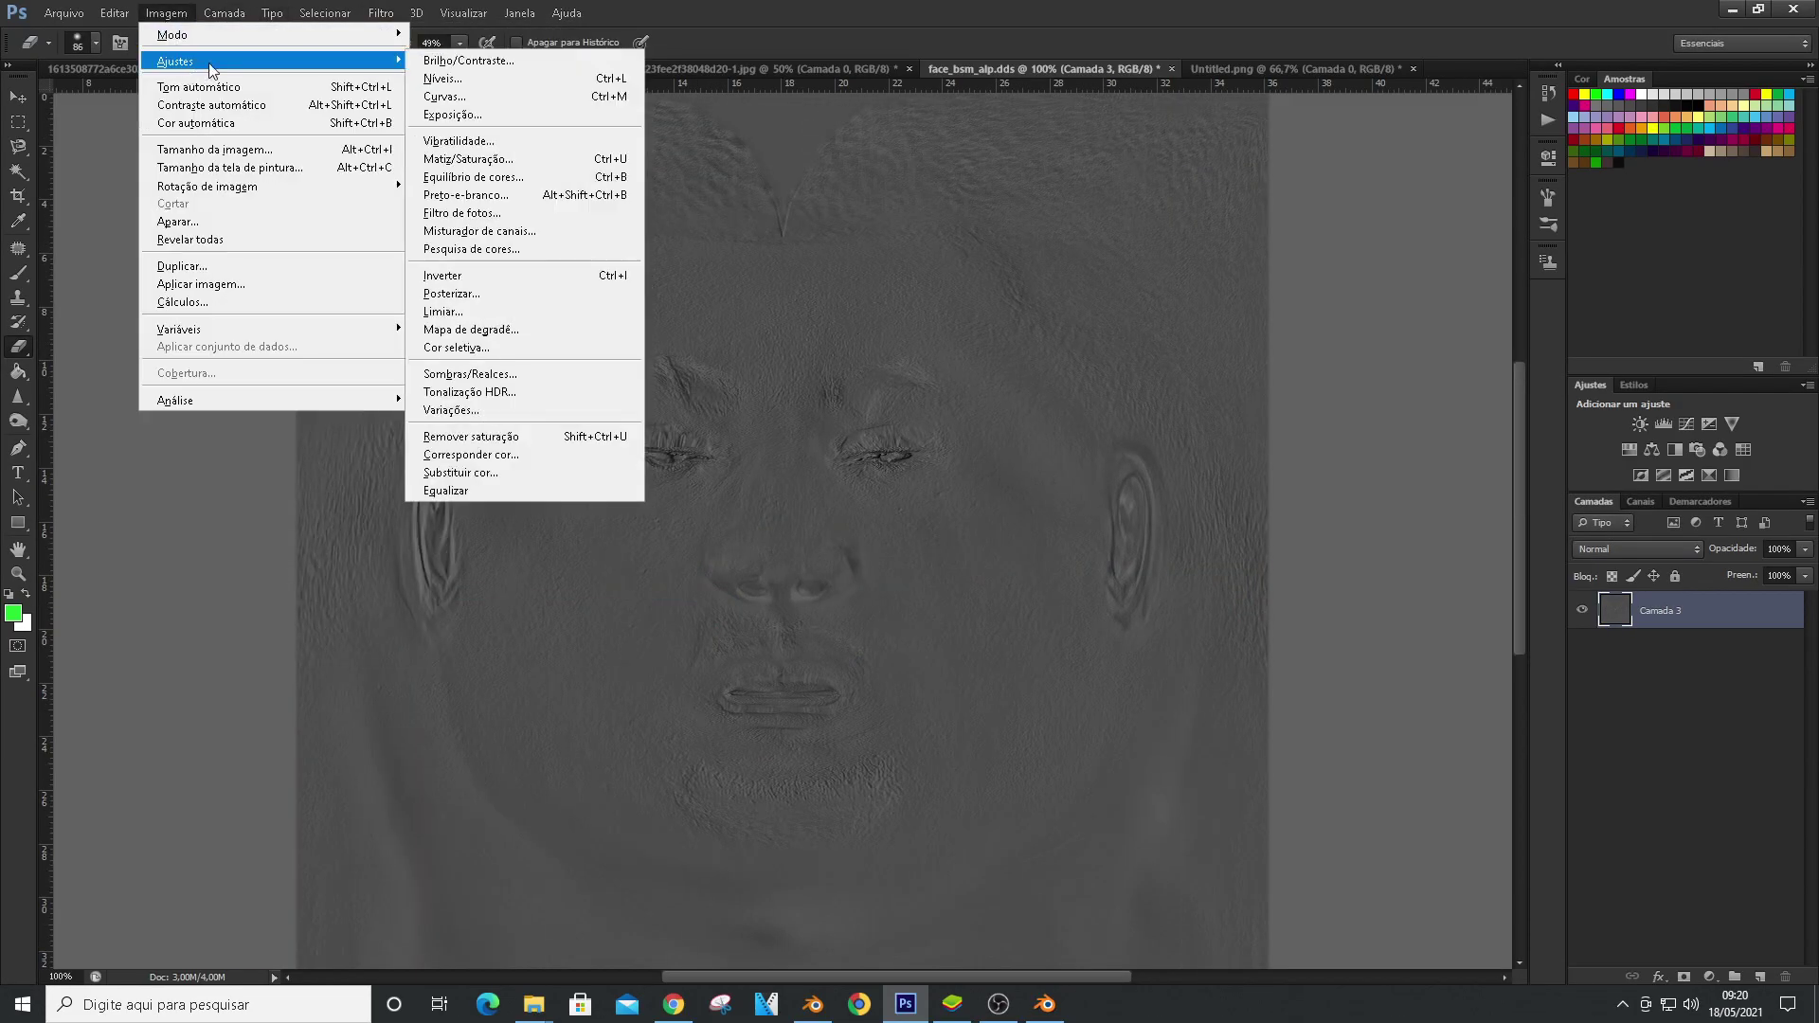
pyautogui.click(456, 346)
pyautogui.click(1275, 341)
pyautogui.click(1270, 473)
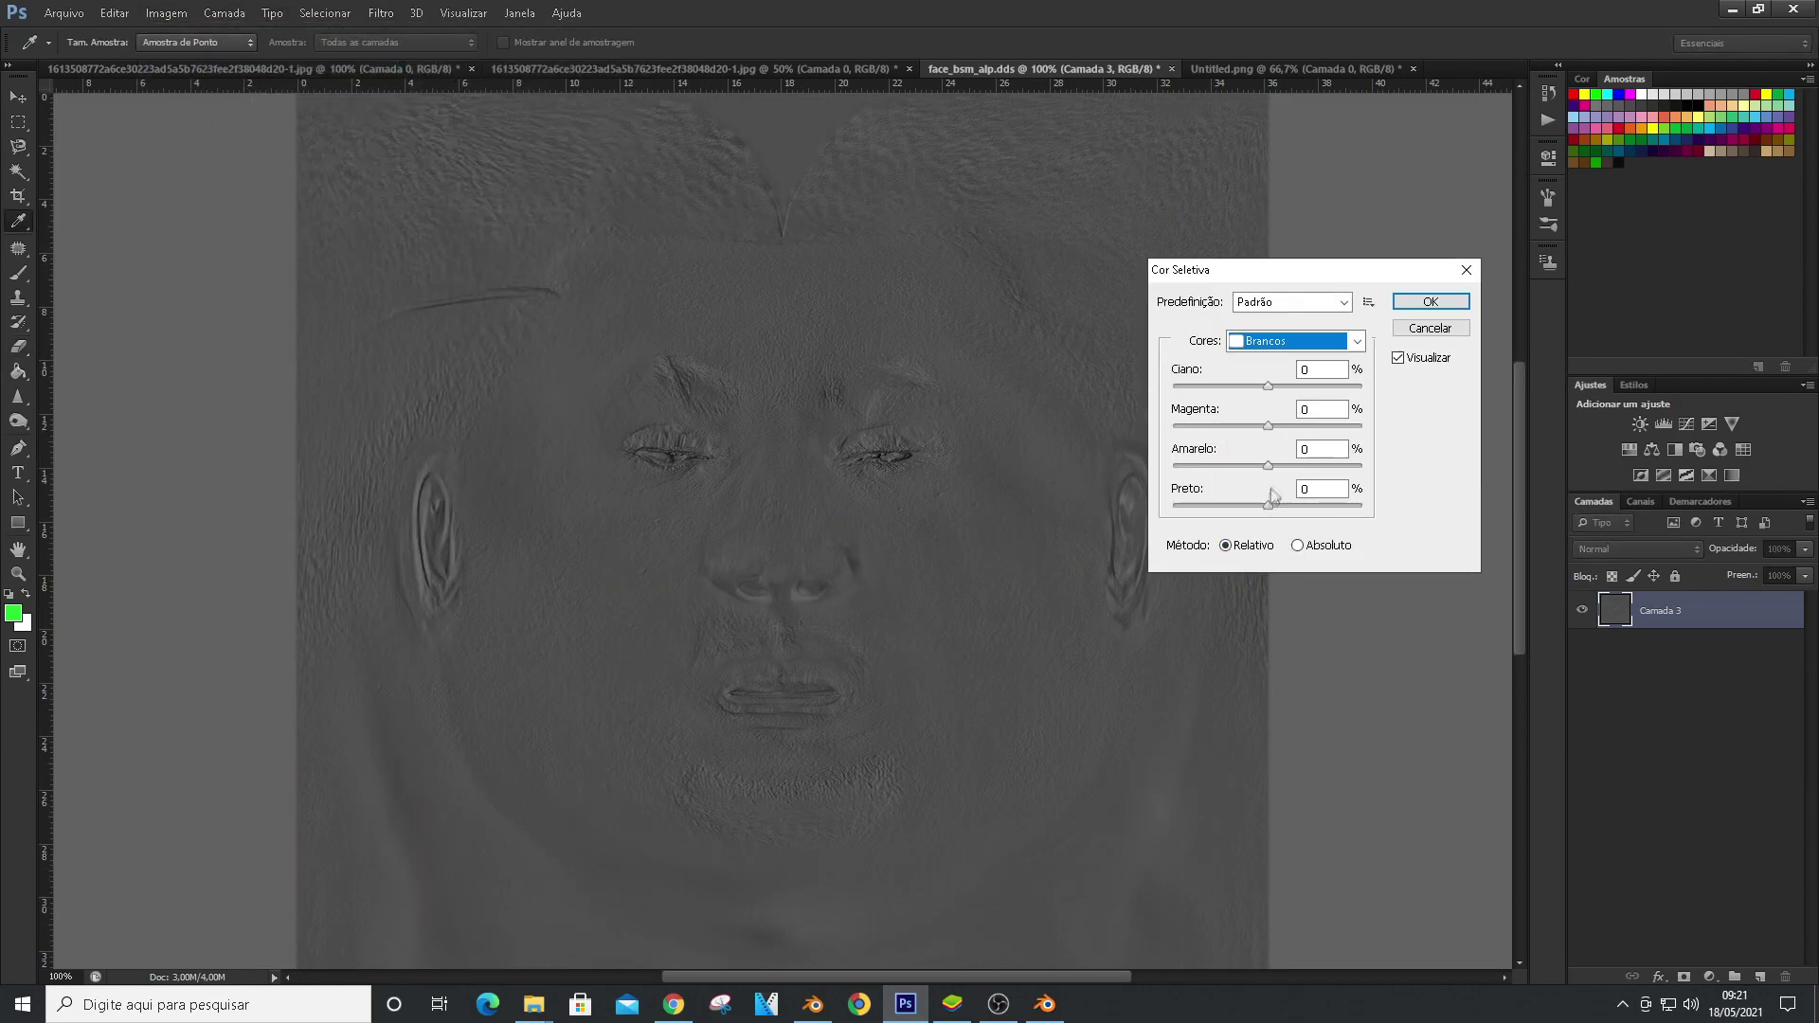
pyautogui.click(1307, 346)
pyautogui.click(1285, 491)
pyautogui.moveTo(1267, 507)
pyautogui.mouseDown()
pyautogui.moveTo(1313, 509)
pyautogui.moveTo(1295, 507)
pyautogui.mouseUp()
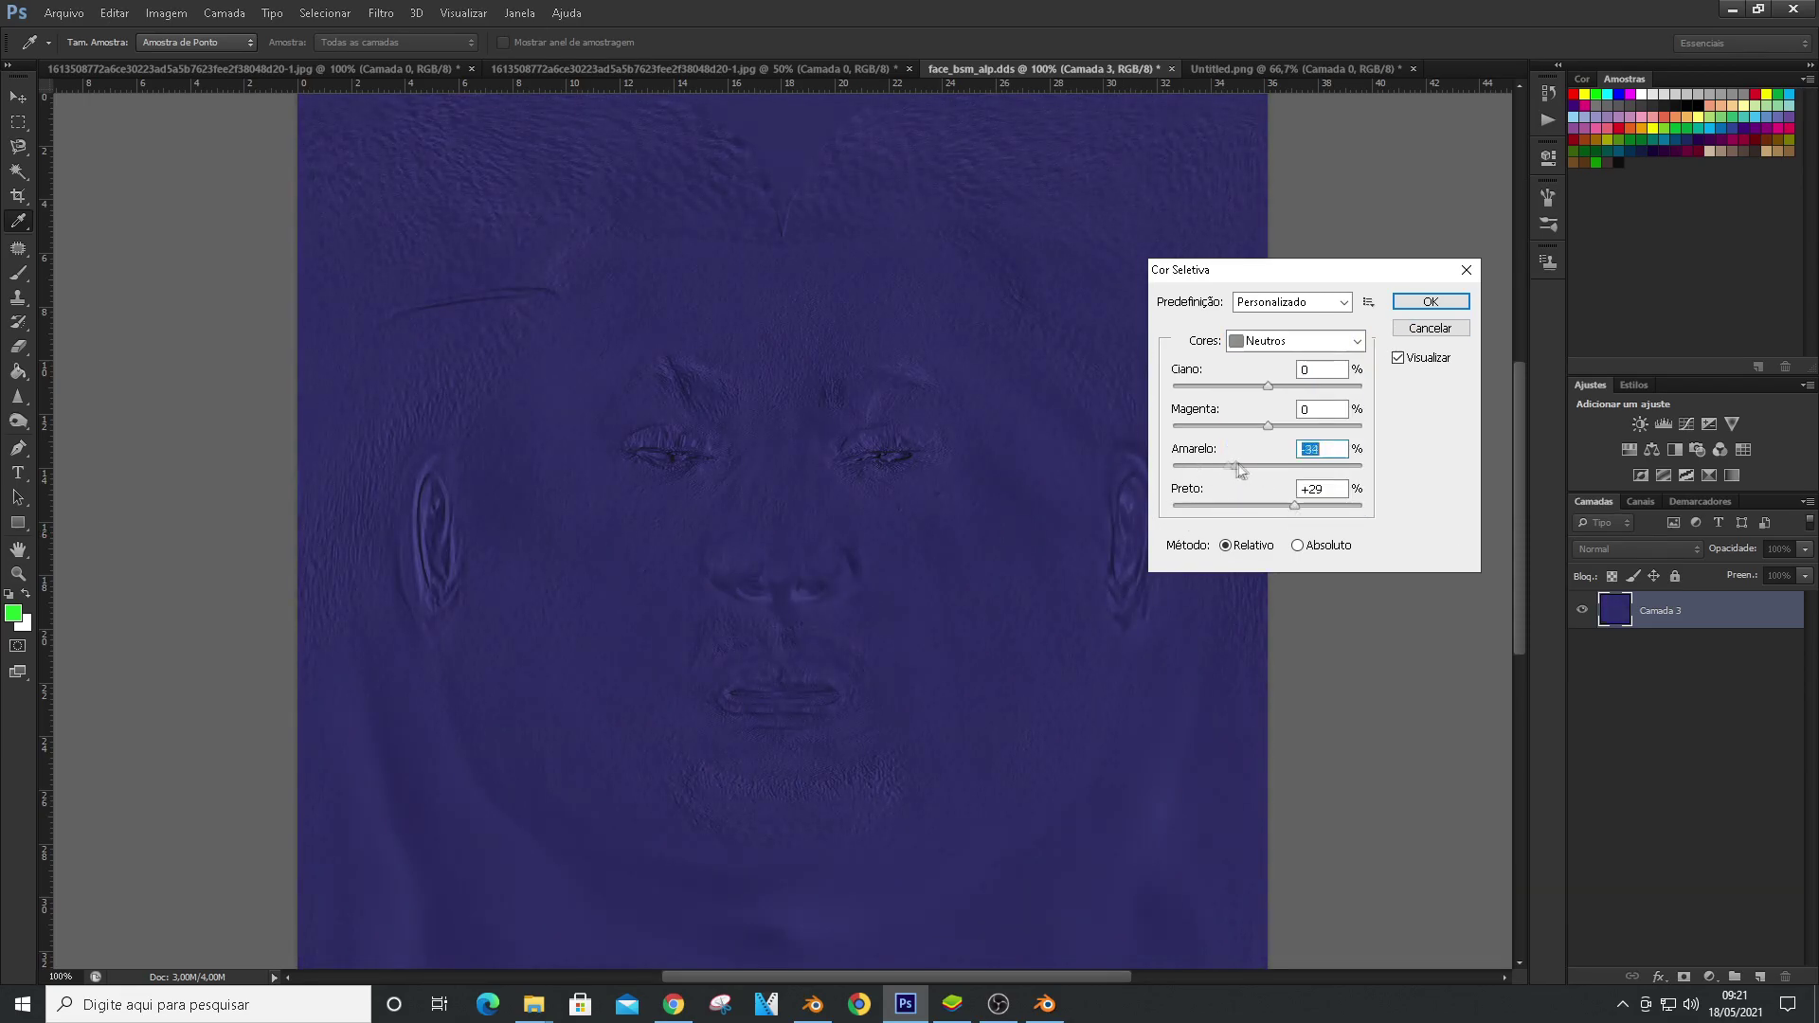
pyautogui.moveTo(1267, 425); pyautogui.dragTo(1262, 441)
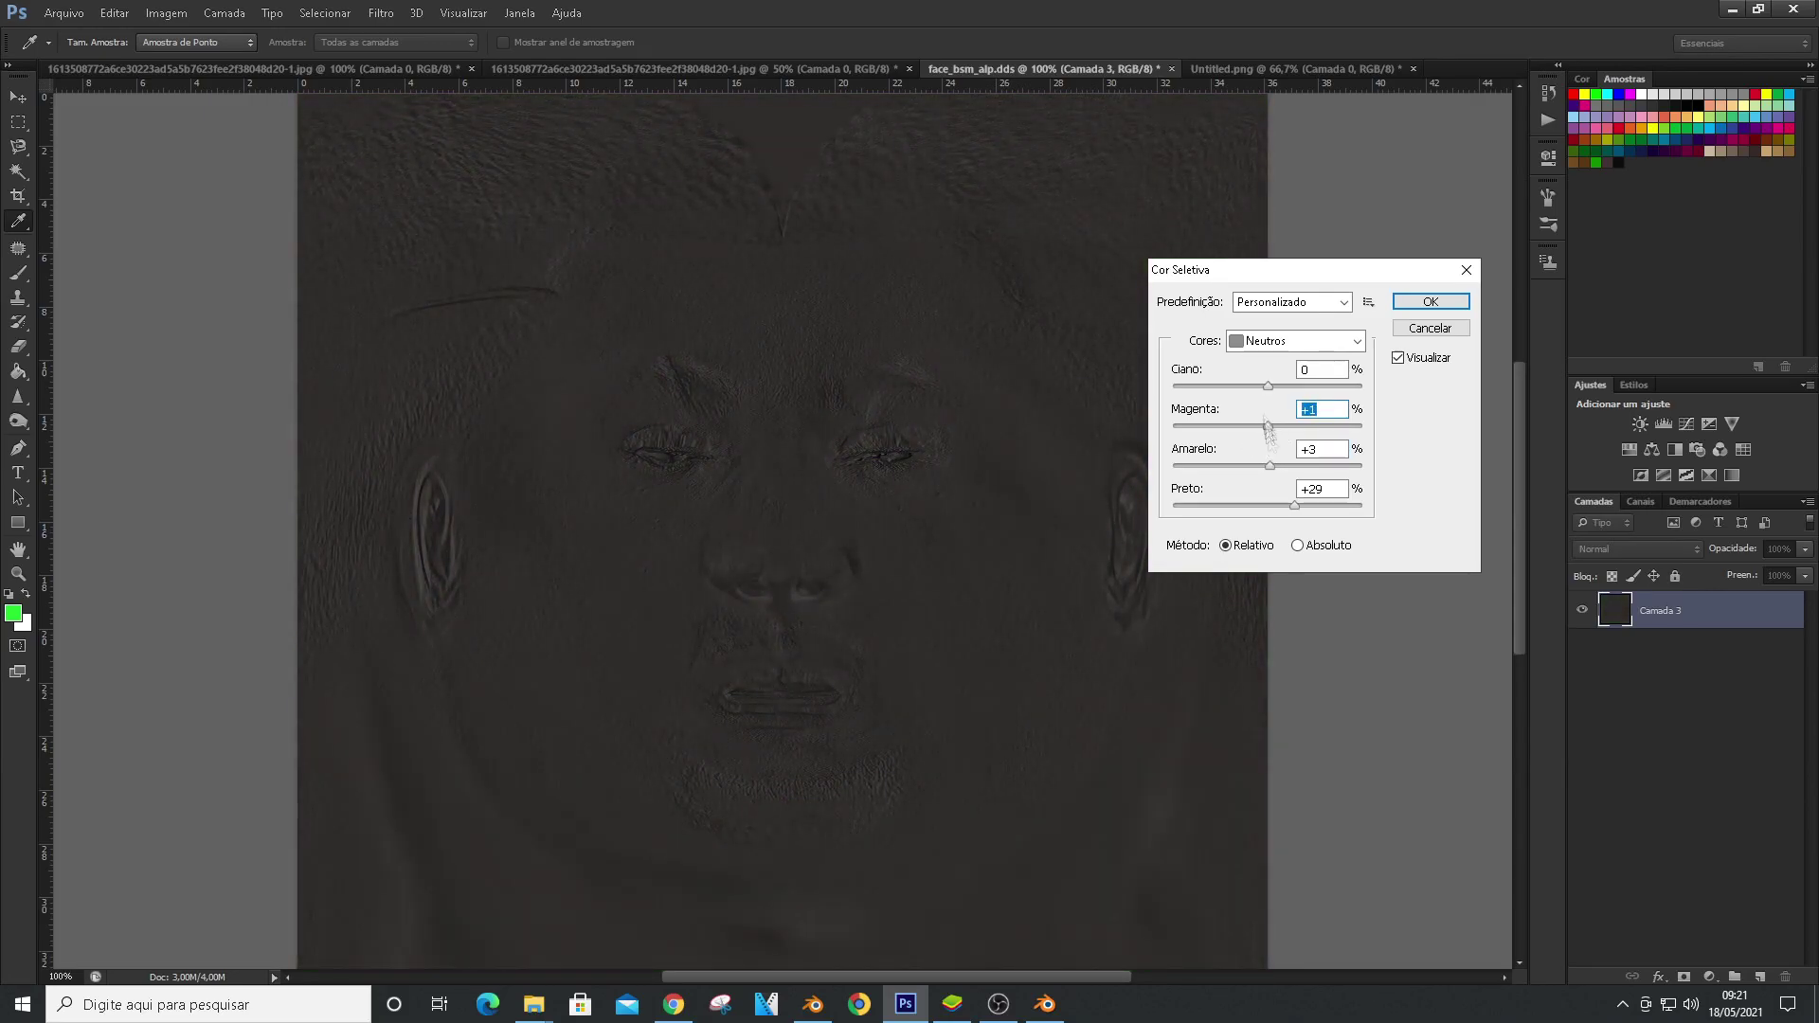
pyautogui.moveTo(1269, 428)
pyautogui.mouseDown()
pyautogui.moveTo(1291, 433)
pyautogui.moveTo(1266, 433)
pyautogui.mouseUp()
pyautogui.moveTo(1362, 387); pyautogui.dragTo(1267, 391)
# Raise the Black amount for the Blacks range in Selective Color and apply the adjustment
pyautogui.click(1300, 342)
pyautogui.click(1265, 506)
pyautogui.moveTo(1268, 506); pyautogui.dragTo(1293, 505)
pyautogui.click(1429, 302)
pyautogui.scroll(-6, 803, 467)
pyautogui.scroll(7, 893, 462)
pyautogui.scroll(-1, 903, 445)
pyautogui.scroll(2, 905, 443)
# Adjust the grayscale map's black point, midtones and output black level with Levels
pyautogui.click(167, 14)
pyautogui.moveTo(180, 67)
pyautogui.click(444, 78)
pyautogui.moveTo(1049, 335); pyautogui.dragTo(1054, 336)
pyautogui.moveTo(810, 336); pyautogui.dragTo(852, 338)
pyautogui.moveTo(930, 256); pyautogui.dragTo(1050, 254)
pyautogui.moveTo(809, 254); pyautogui.dragTo(821, 258)
pyautogui.moveTo(969, 256)
pyautogui.mouseDown()
pyautogui.moveTo(936, 261)
pyautogui.moveTo(958, 261)
pyautogui.mouseUp()
pyautogui.moveTo(853, 337); pyautogui.dragTo(831, 338)
pyautogui.click(1116, 76)
# Open face_trm.dds and paste its image into face_bsm_alp.dds as a layer beneath Camada 3
pyautogui.scroll(-3, 805, 344)
pyautogui.hotkey('ctrl', 'o')
pyautogui.doubleClick(904, 467)
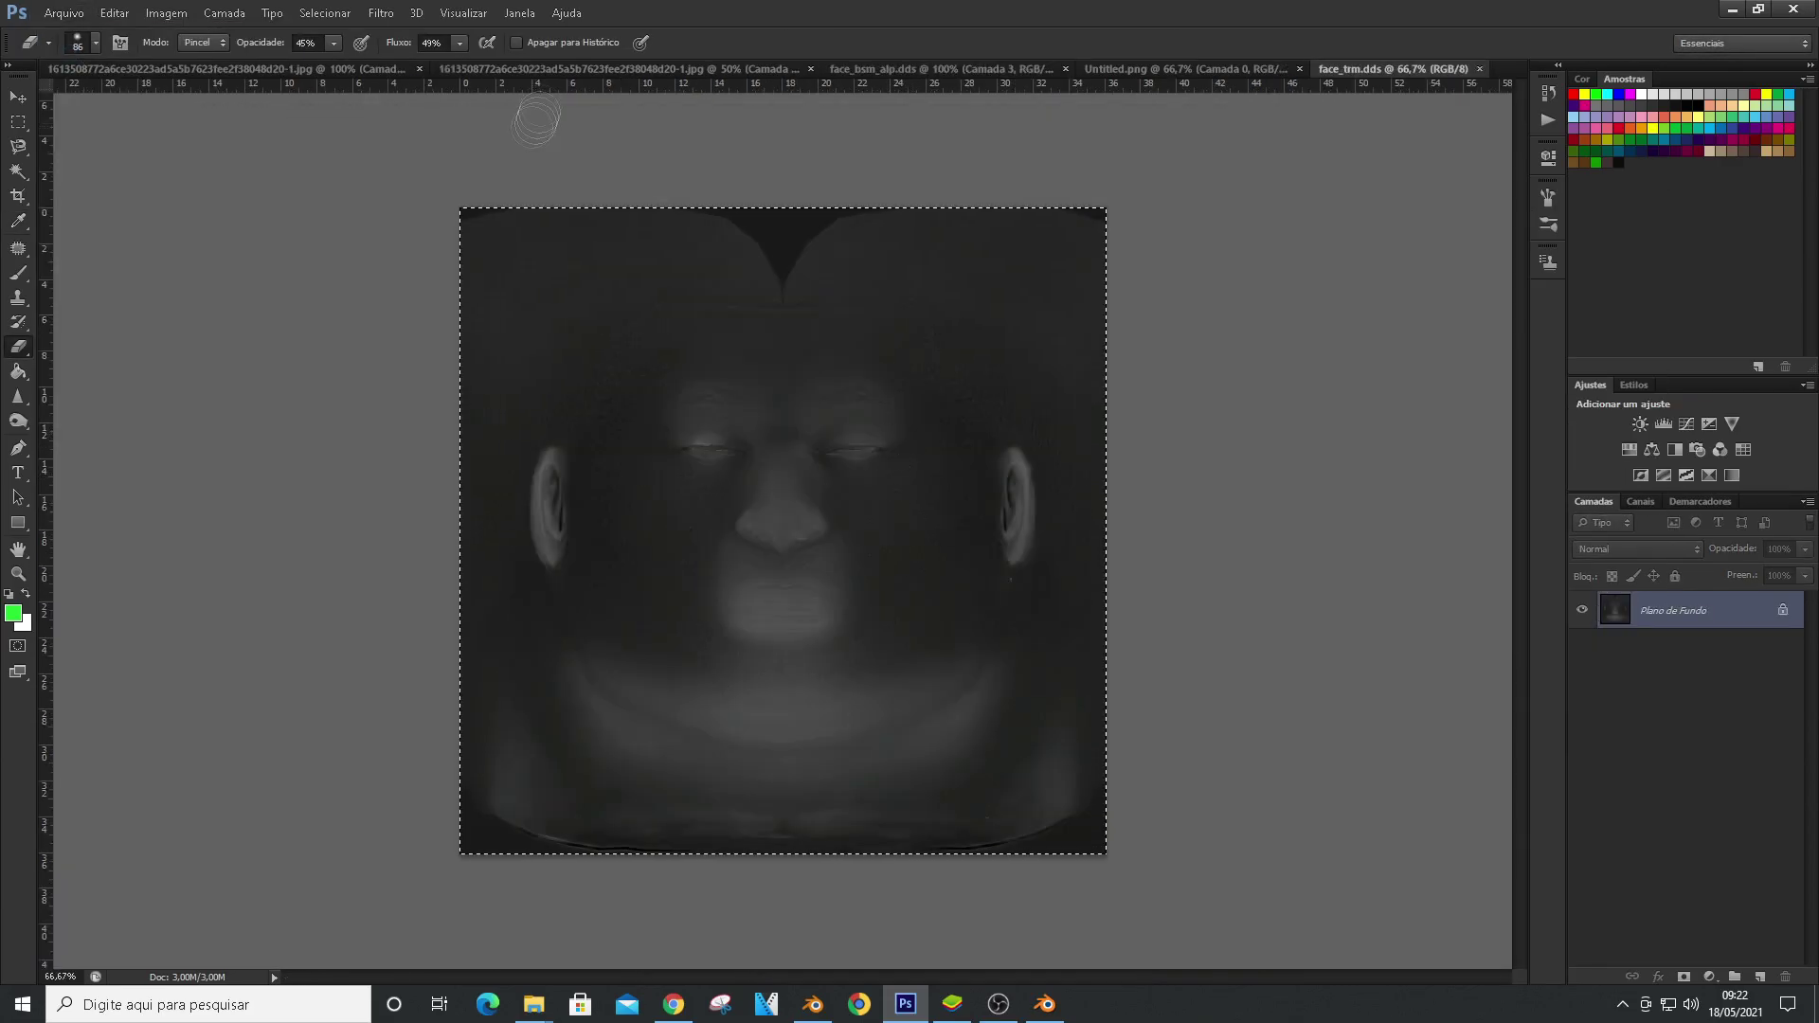
pyautogui.hotkey('ctrl', 'Tab')
pyautogui.hotkey('ctrl', 'Tab')
pyautogui.hotkey('ctrl', 'Tab')
pyautogui.hotkey('ctrl', 'v')
pyautogui.moveTo(1665, 647); pyautogui.dragTo(1668, 611)
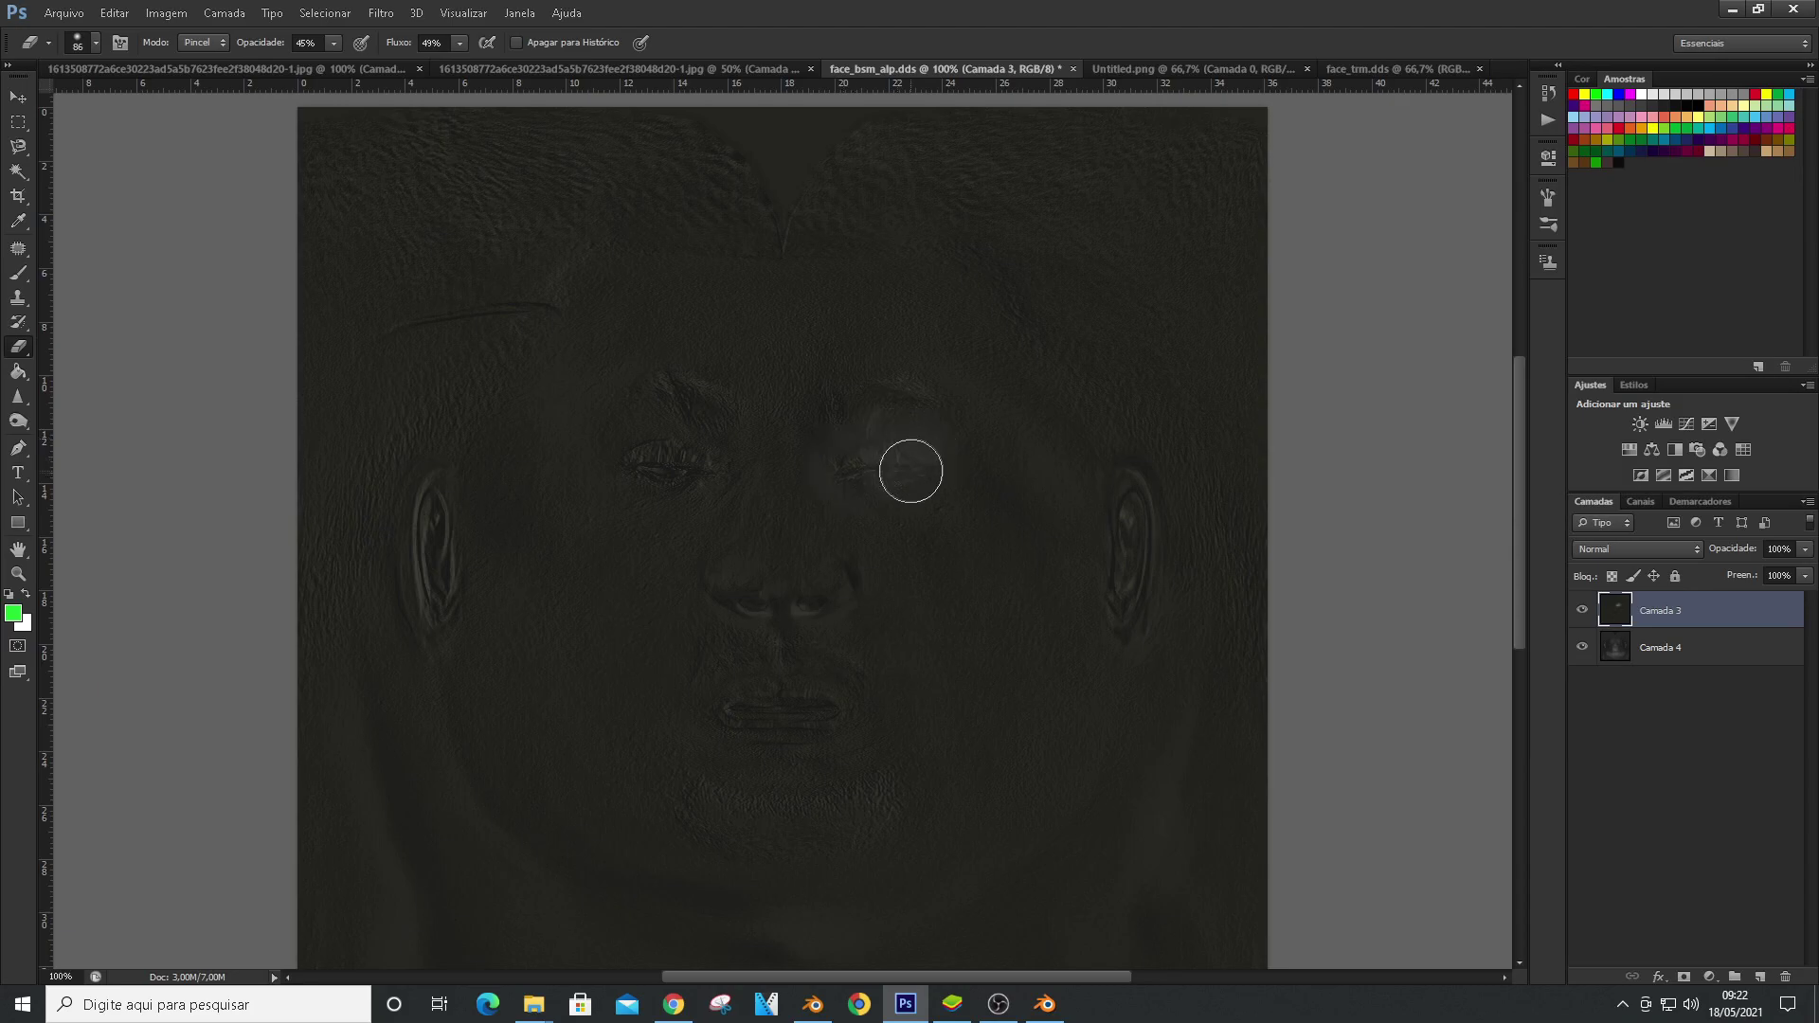
# Enlarge the eraser to 319 px and erase Camada 3 across the face, ears and neck to blend in Camada 4
pyautogui.press(']')
pyautogui.press(']')
pyautogui.moveTo(686, 654); pyautogui.dragTo(669, 727)
pyautogui.keyDown('alt'); pyautogui.moveTo(1050, 844); pyautogui.dragTo(1147, 845, button='right'); pyautogui.keyUp('alt')
pyautogui.moveTo(1049, 845); pyautogui.dragTo(1108, 668)
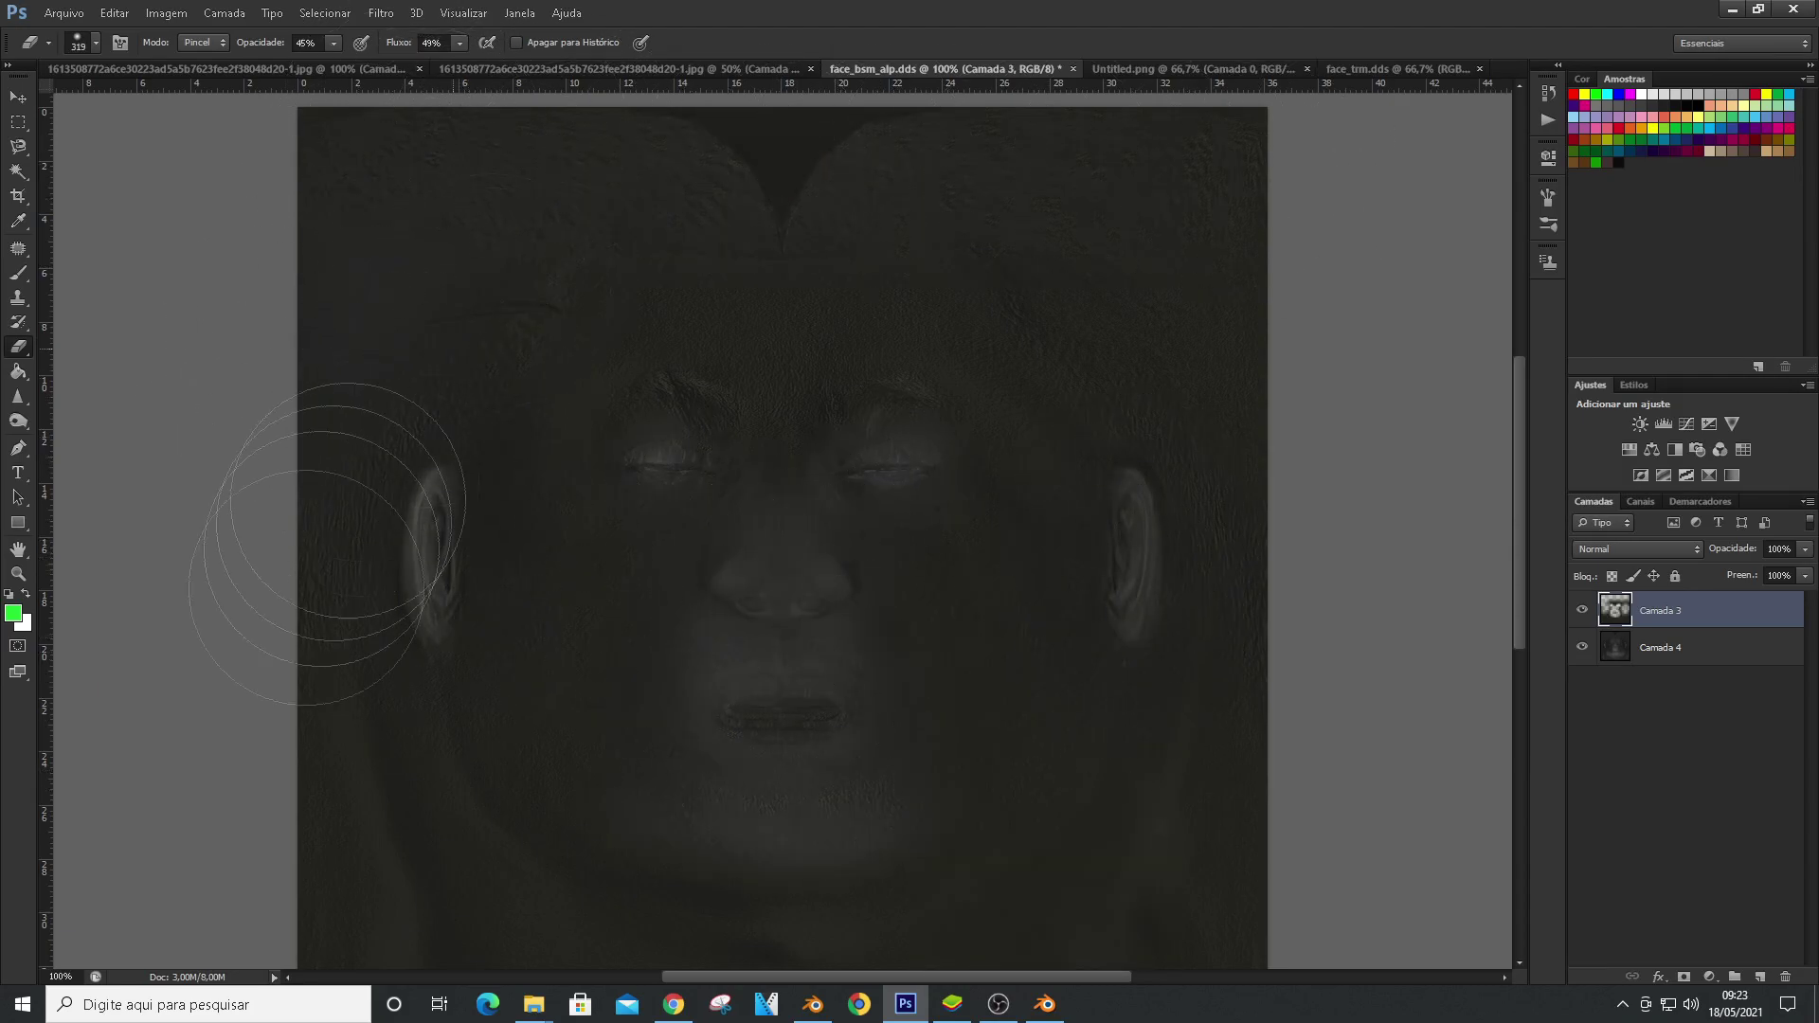
pyautogui.scroll(-2, 412, 587)
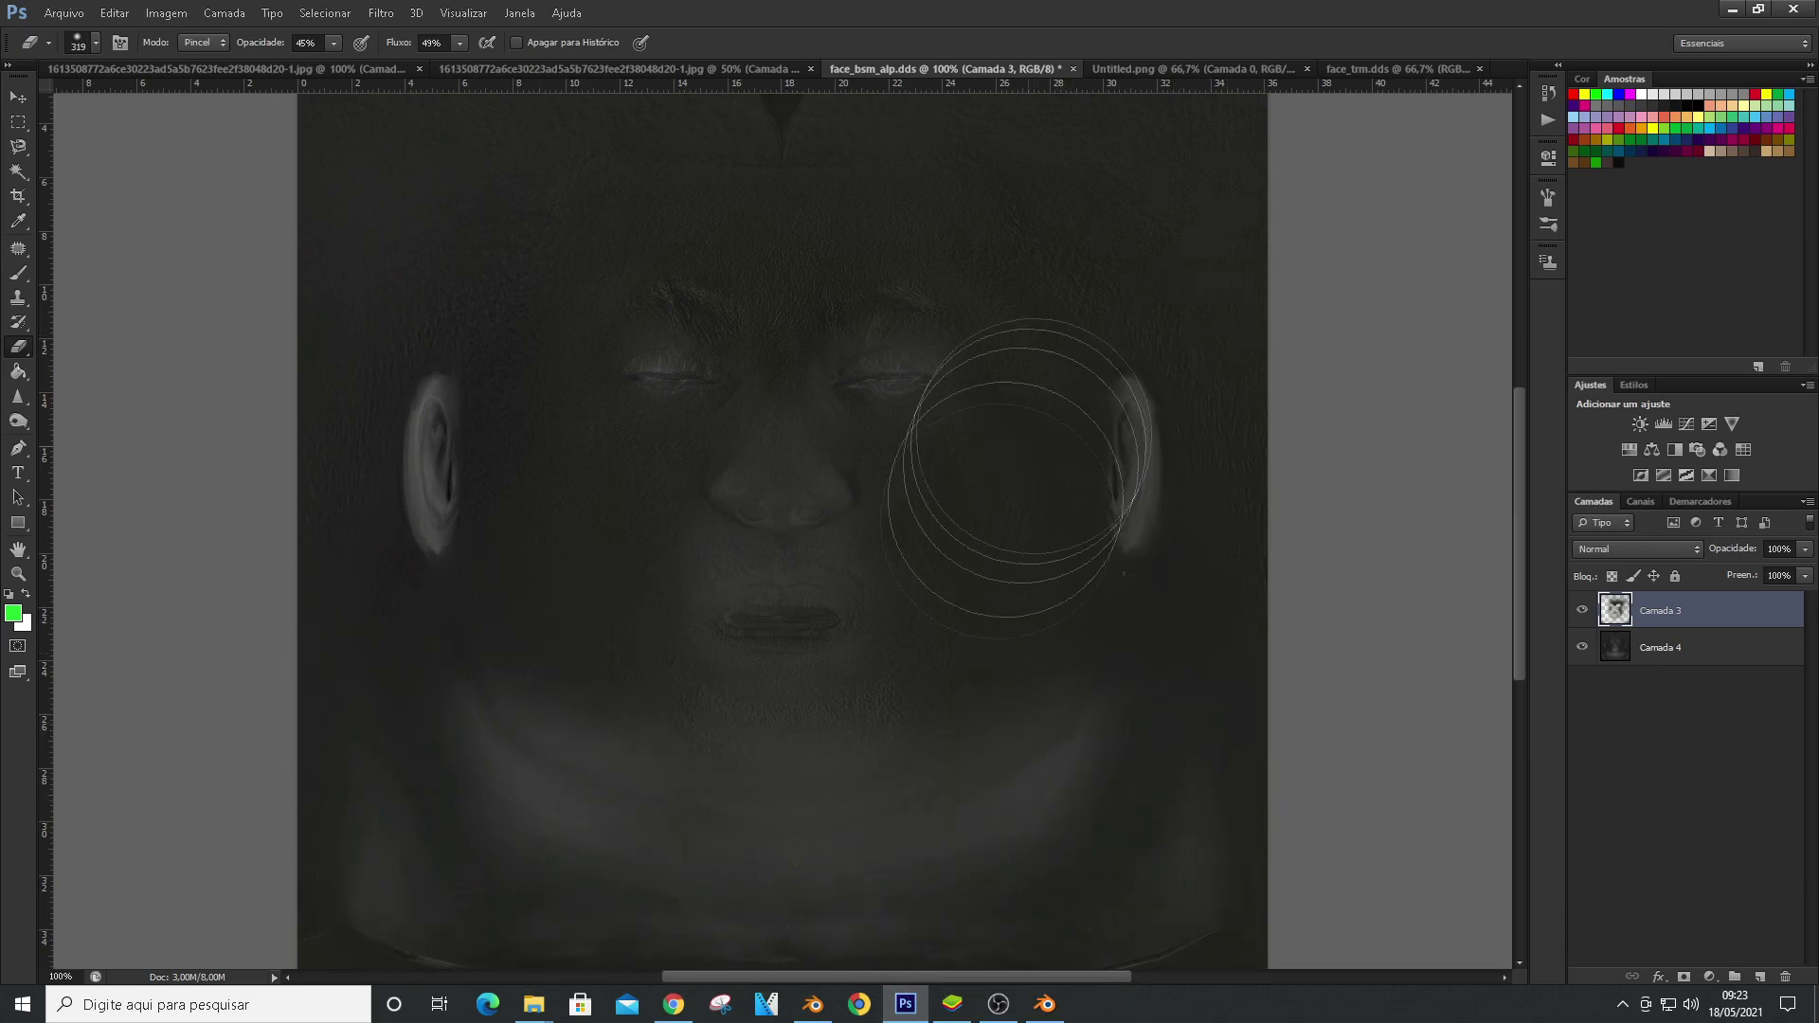
pyautogui.moveTo(1004, 511); pyautogui.dragTo(488, 364)
pyautogui.scroll(3, 663, 351)
pyautogui.moveTo(873, 329); pyautogui.dragTo(1250, 438)
pyautogui.scroll(2, 1137, 427)
pyautogui.moveTo(1013, 409); pyautogui.dragTo(1103, 274)
pyautogui.scroll(-4, 751, 540)
# Merge Camada 3 with Camada 4 and darken the merged map with Brightness/Contrast
pyautogui.rightClick(1687, 611)
pyautogui.click(1637, 800)
pyautogui.click(166, 12)
pyautogui.moveTo(180, 59)
pyautogui.click(436, 59)
pyautogui.moveTo(810, 274); pyautogui.dragTo(848, 323)
pyautogui.click(965, 253)
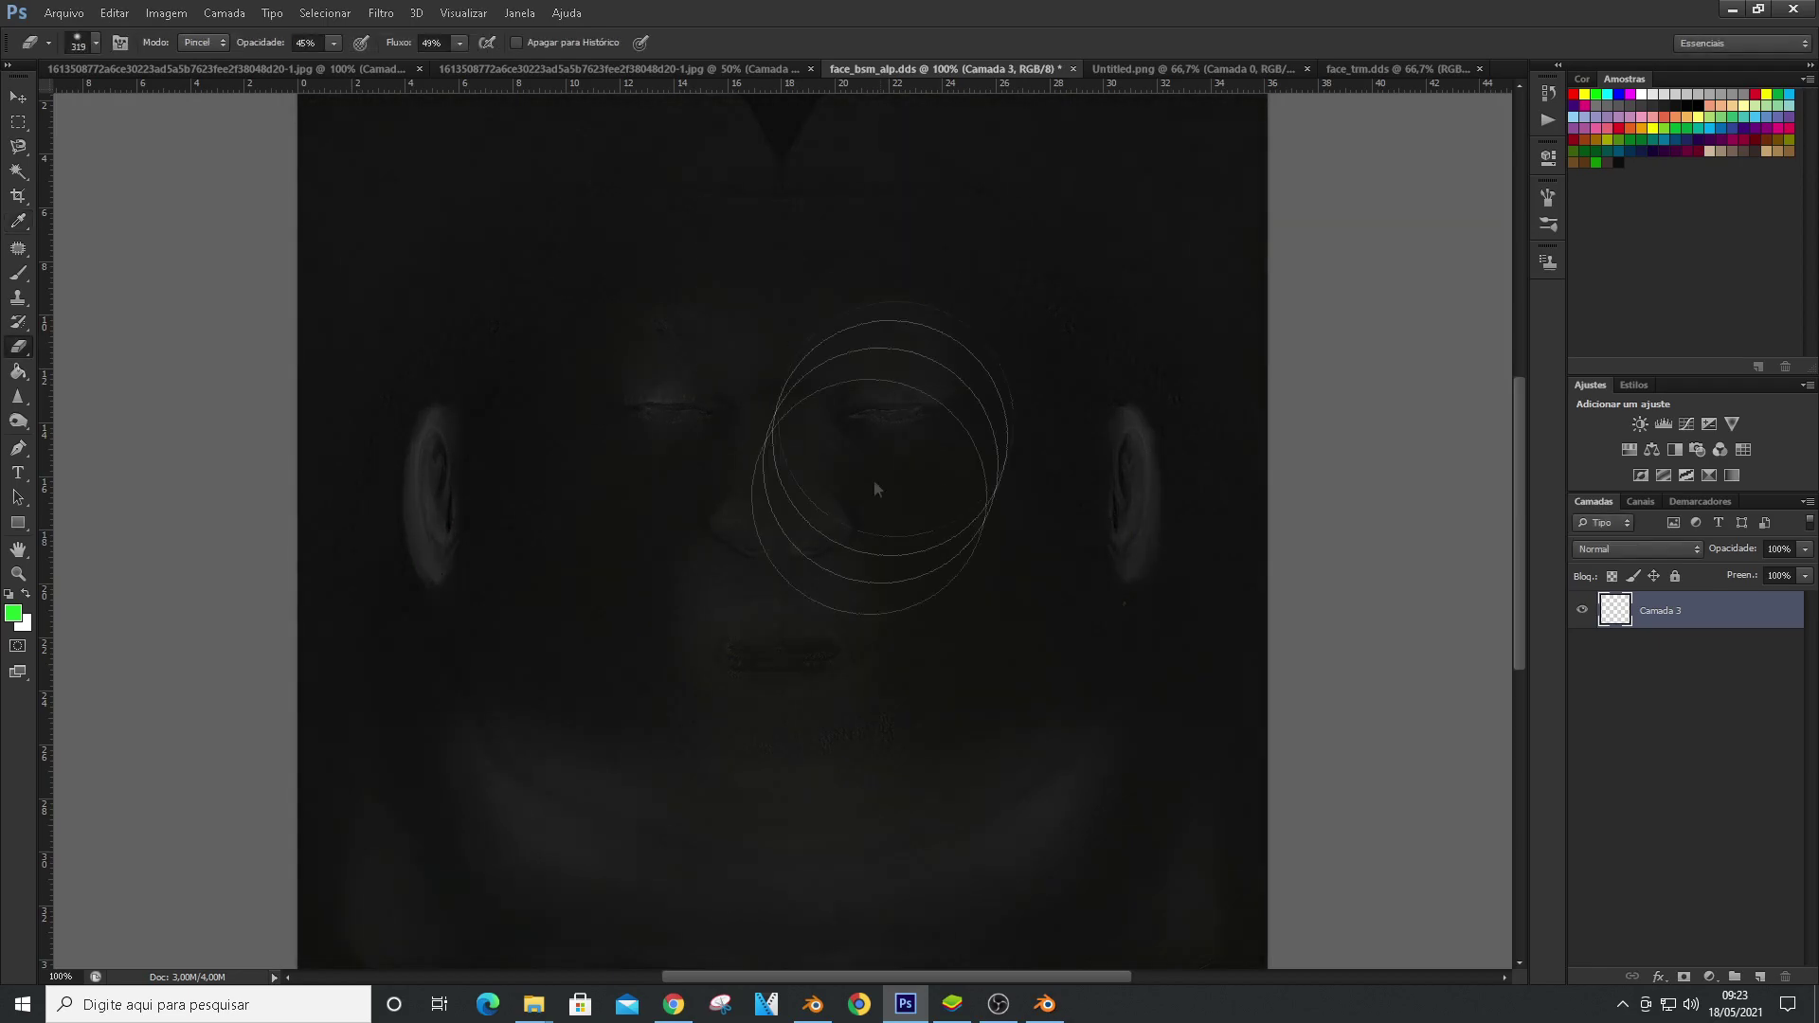
pyautogui.scroll(3, 838, 557)
pyautogui.scroll(-1, 787, 680)
# Try to save the dark map over the existing face_trm.dds in the #windx11 folder
pyautogui.click(62, 13)
pyautogui.click(114, 241)
pyautogui.click(1290, 308)
pyautogui.click(1203, 742)
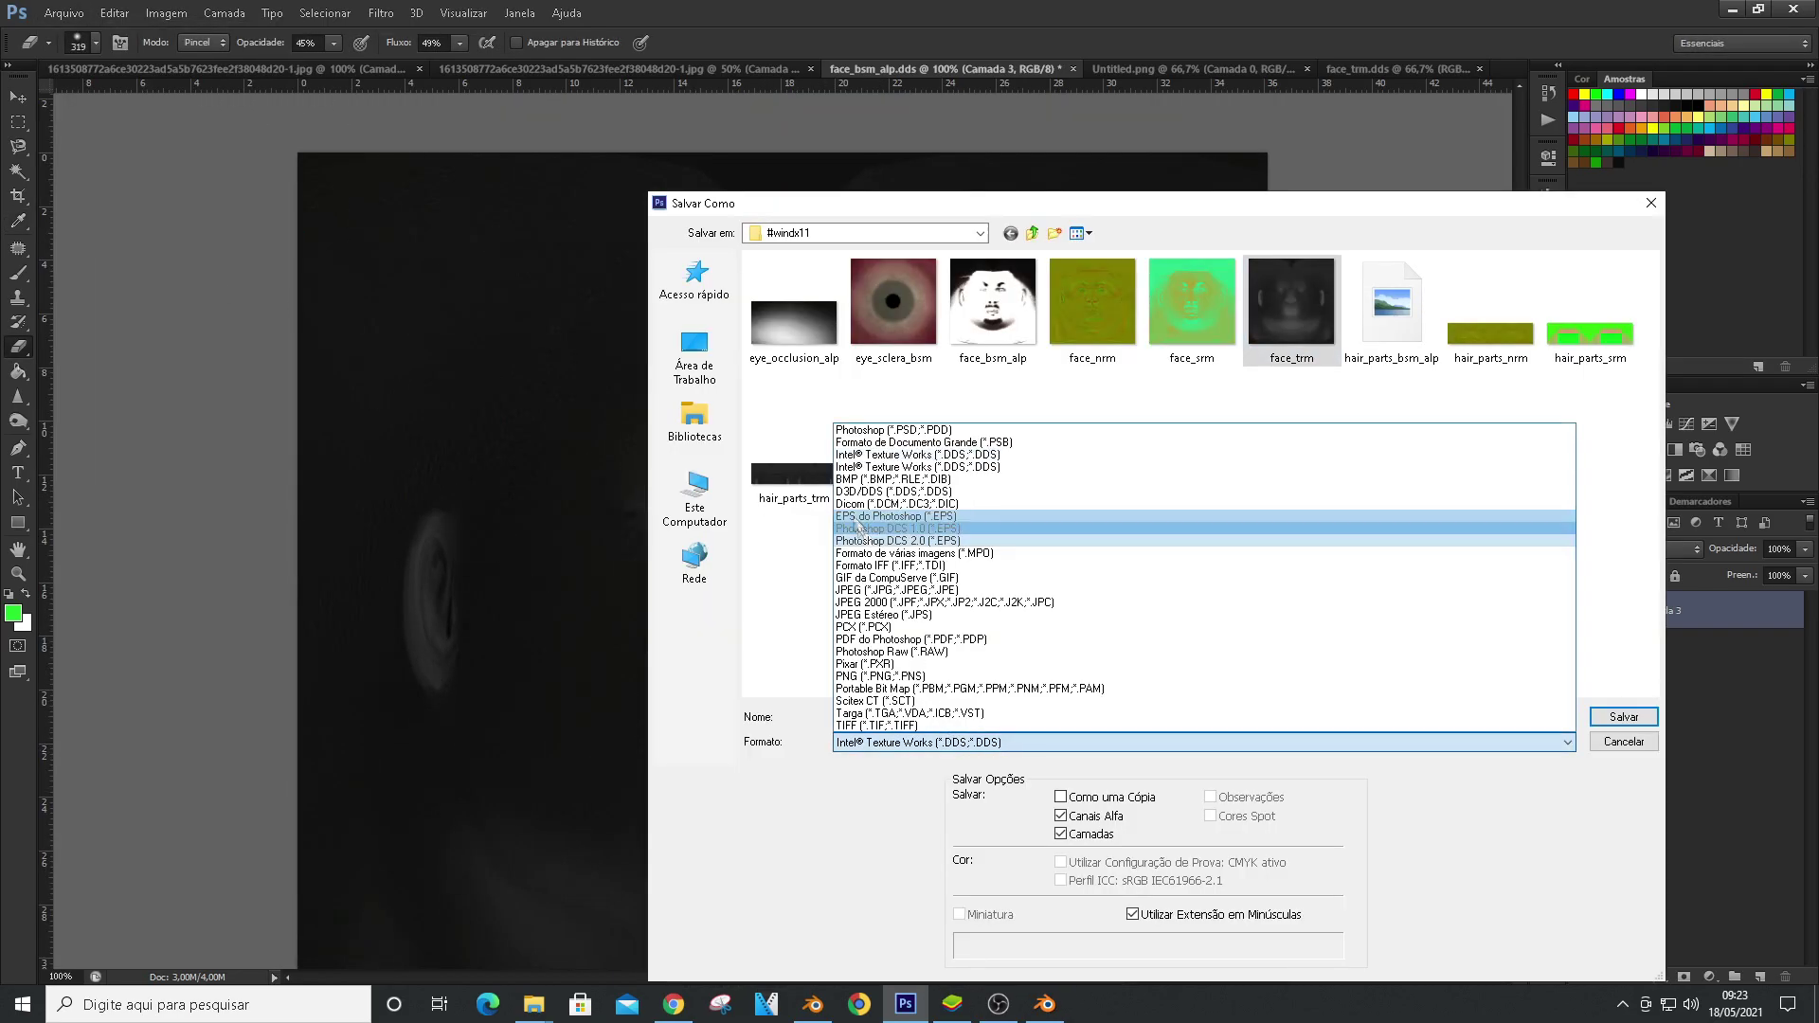
pyautogui.click(947, 476)
pyautogui.click(1622, 717)
pyautogui.click(865, 373)
pyautogui.press('Return')
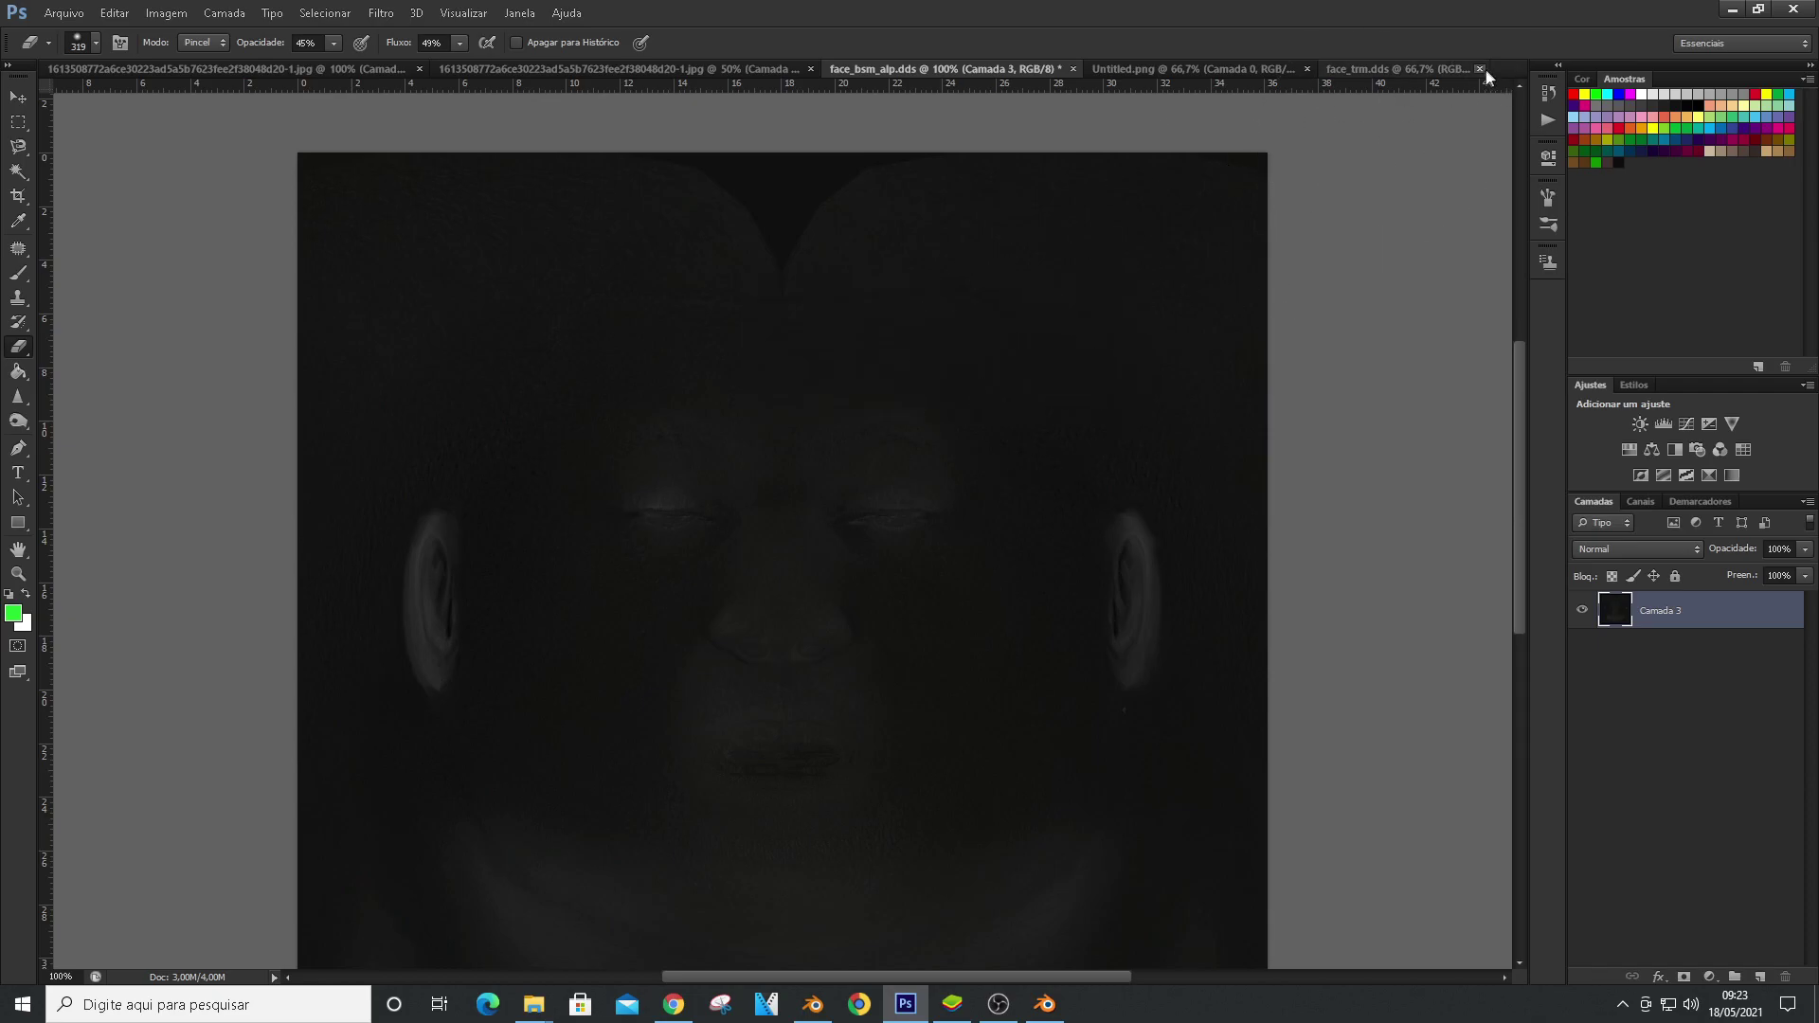
# Close the face_trm.dds and Untitled.png documents and save the dark map as face_trm.dds in D3D/DDS format, replacing the existing file
pyautogui.click(1412, 69)
pyautogui.click(929, 373)
pyautogui.click(63, 14)
pyautogui.click(95, 239)
pyautogui.click(1222, 741)
pyautogui.click(864, 493)
pyautogui.click(1623, 717)
pyautogui.click(865, 372)
pyautogui.click(992, 251)
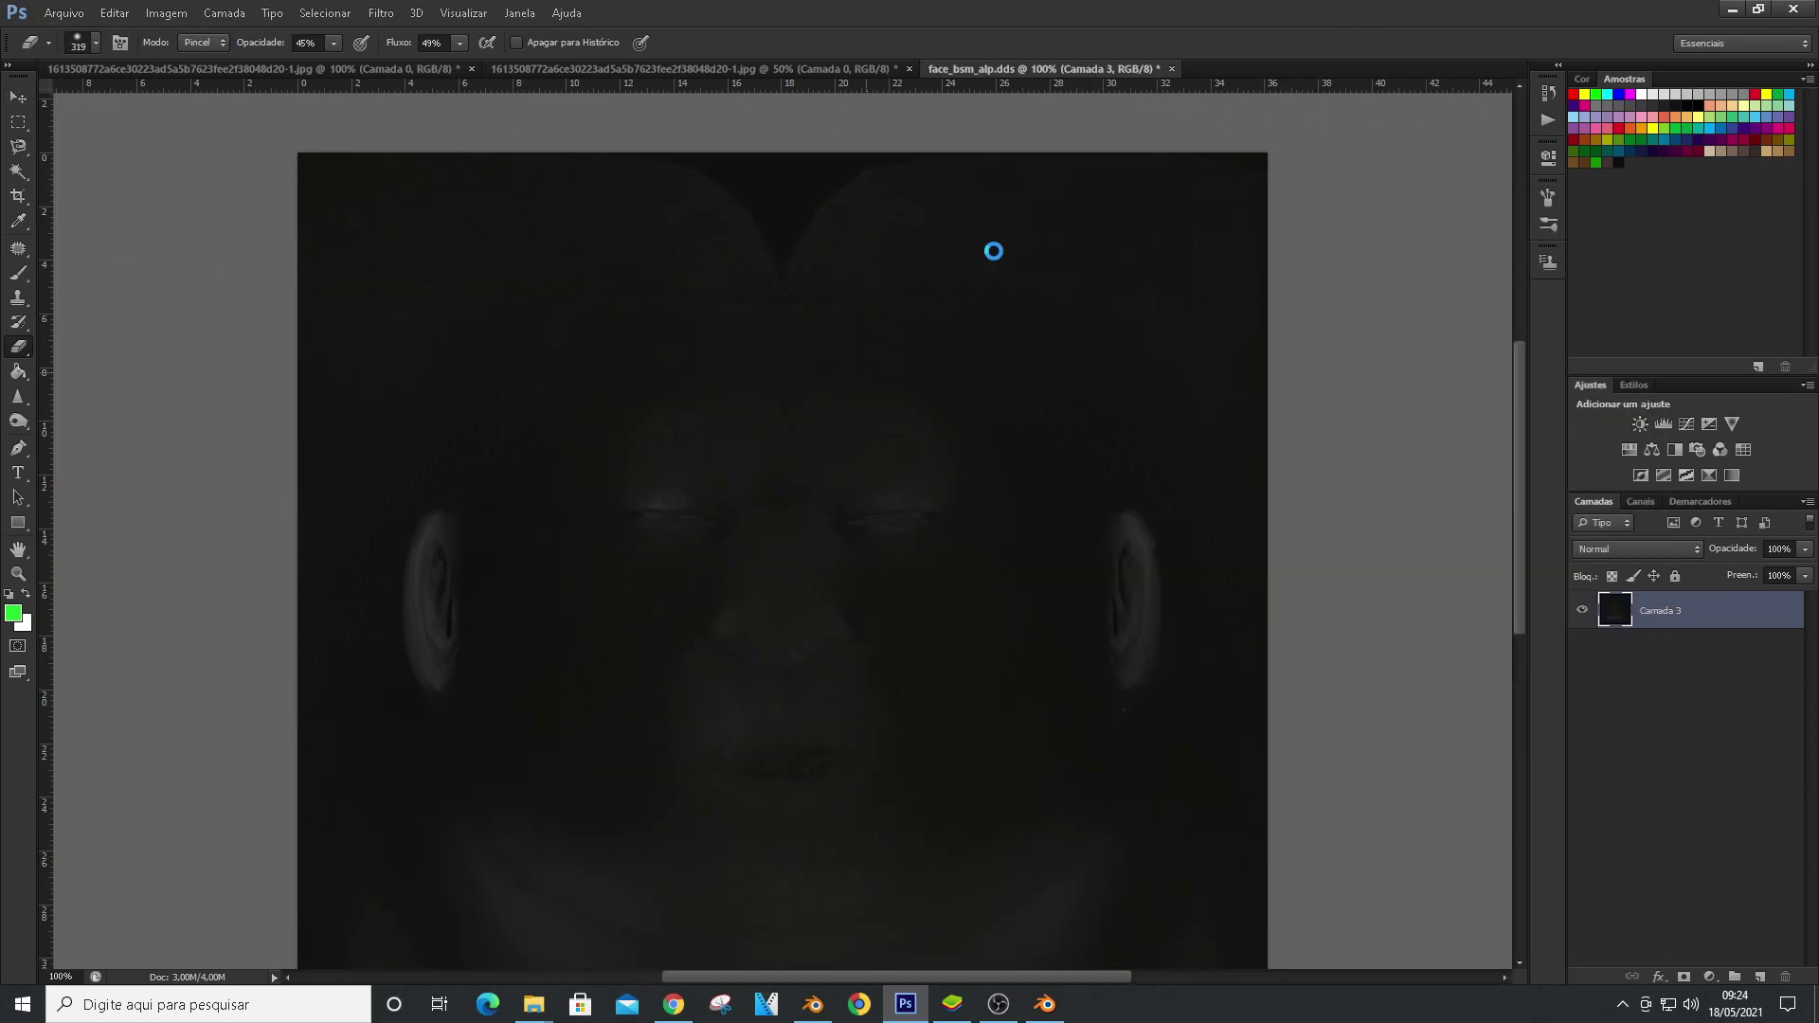
# Switch to the #windx11 texture folder in File Explorer and launch the PES18 Ftex Converter from the desktop
pyautogui.click(1731, 9)
pyautogui.doubleClick(927, 327)
pyautogui.doubleClick(928, 300)
pyautogui.doubleClick(926, 283)
pyautogui.click(1774, 842)
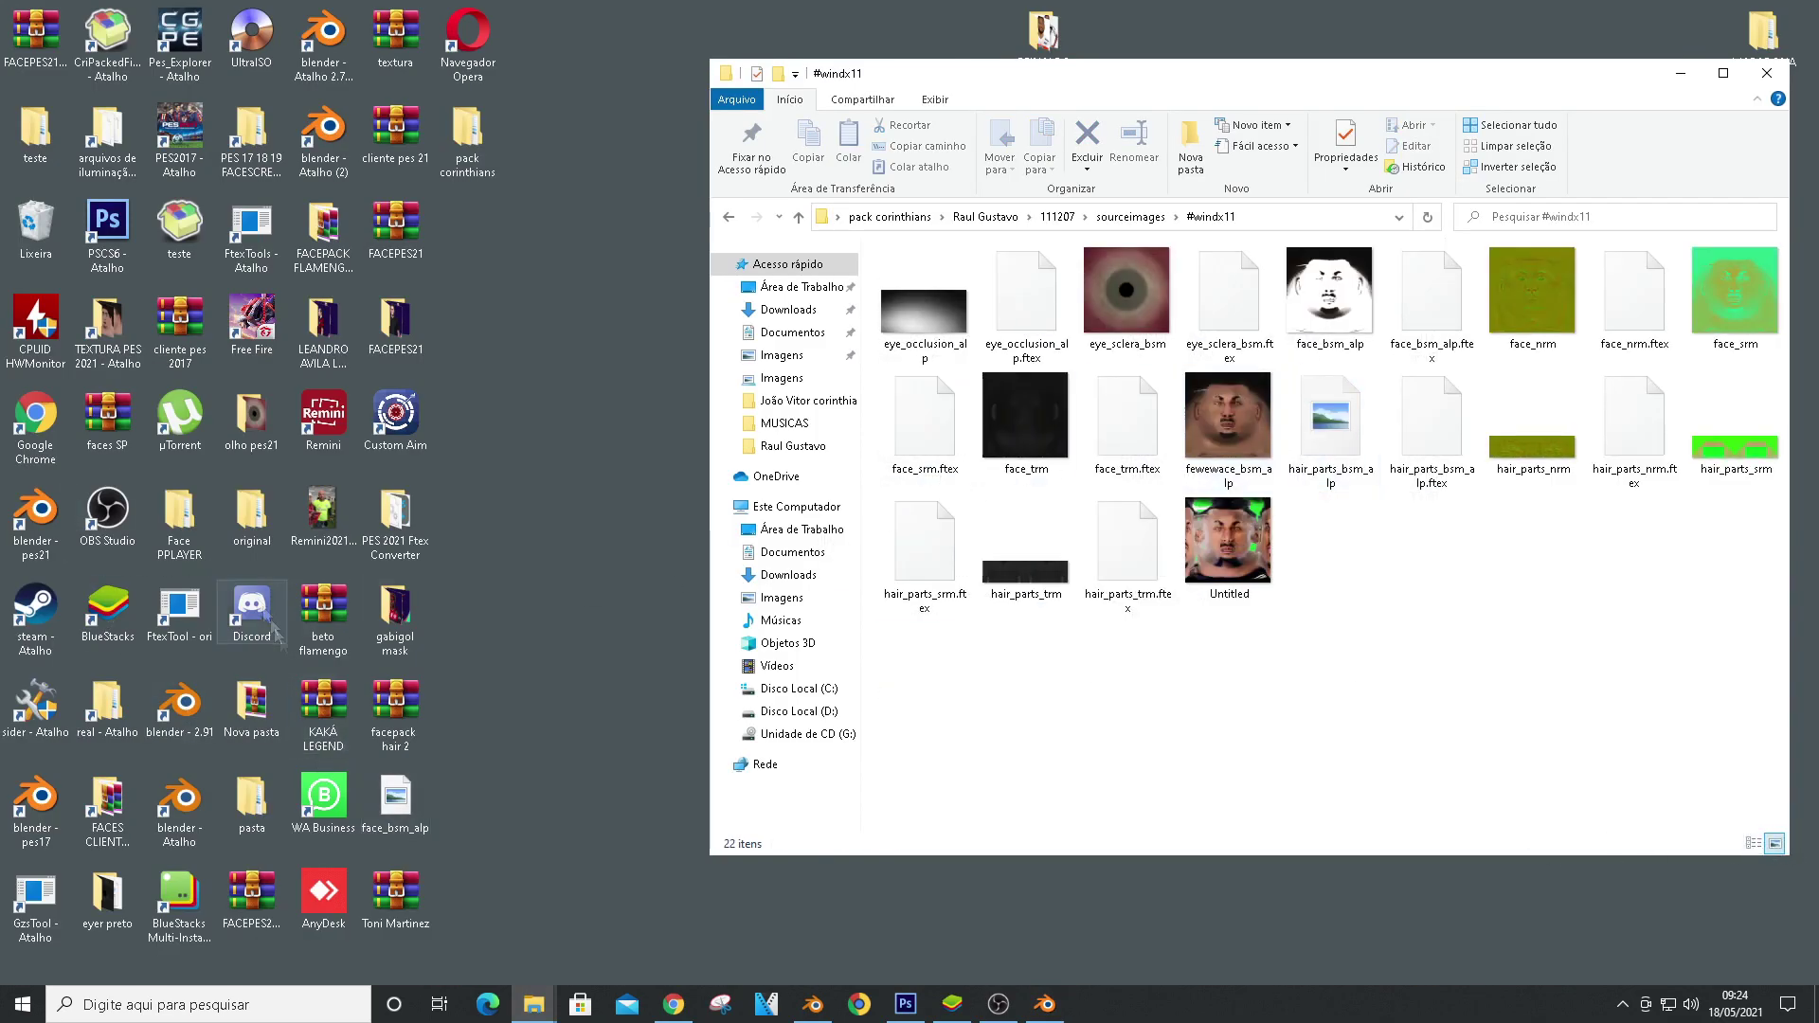
pyautogui.doubleClick(183, 611)
# Delete the old face_bsm_alp, face_nrm, face_srm and face_trm .ftex files from the #windx11 folder
pyautogui.click(1436, 322)
pyautogui.press('Delete')
pyautogui.click(1533, 324)
pyautogui.press('Delete')
pyautogui.click(1635, 326)
pyautogui.press('Delete')
pyautogui.click(1729, 324)
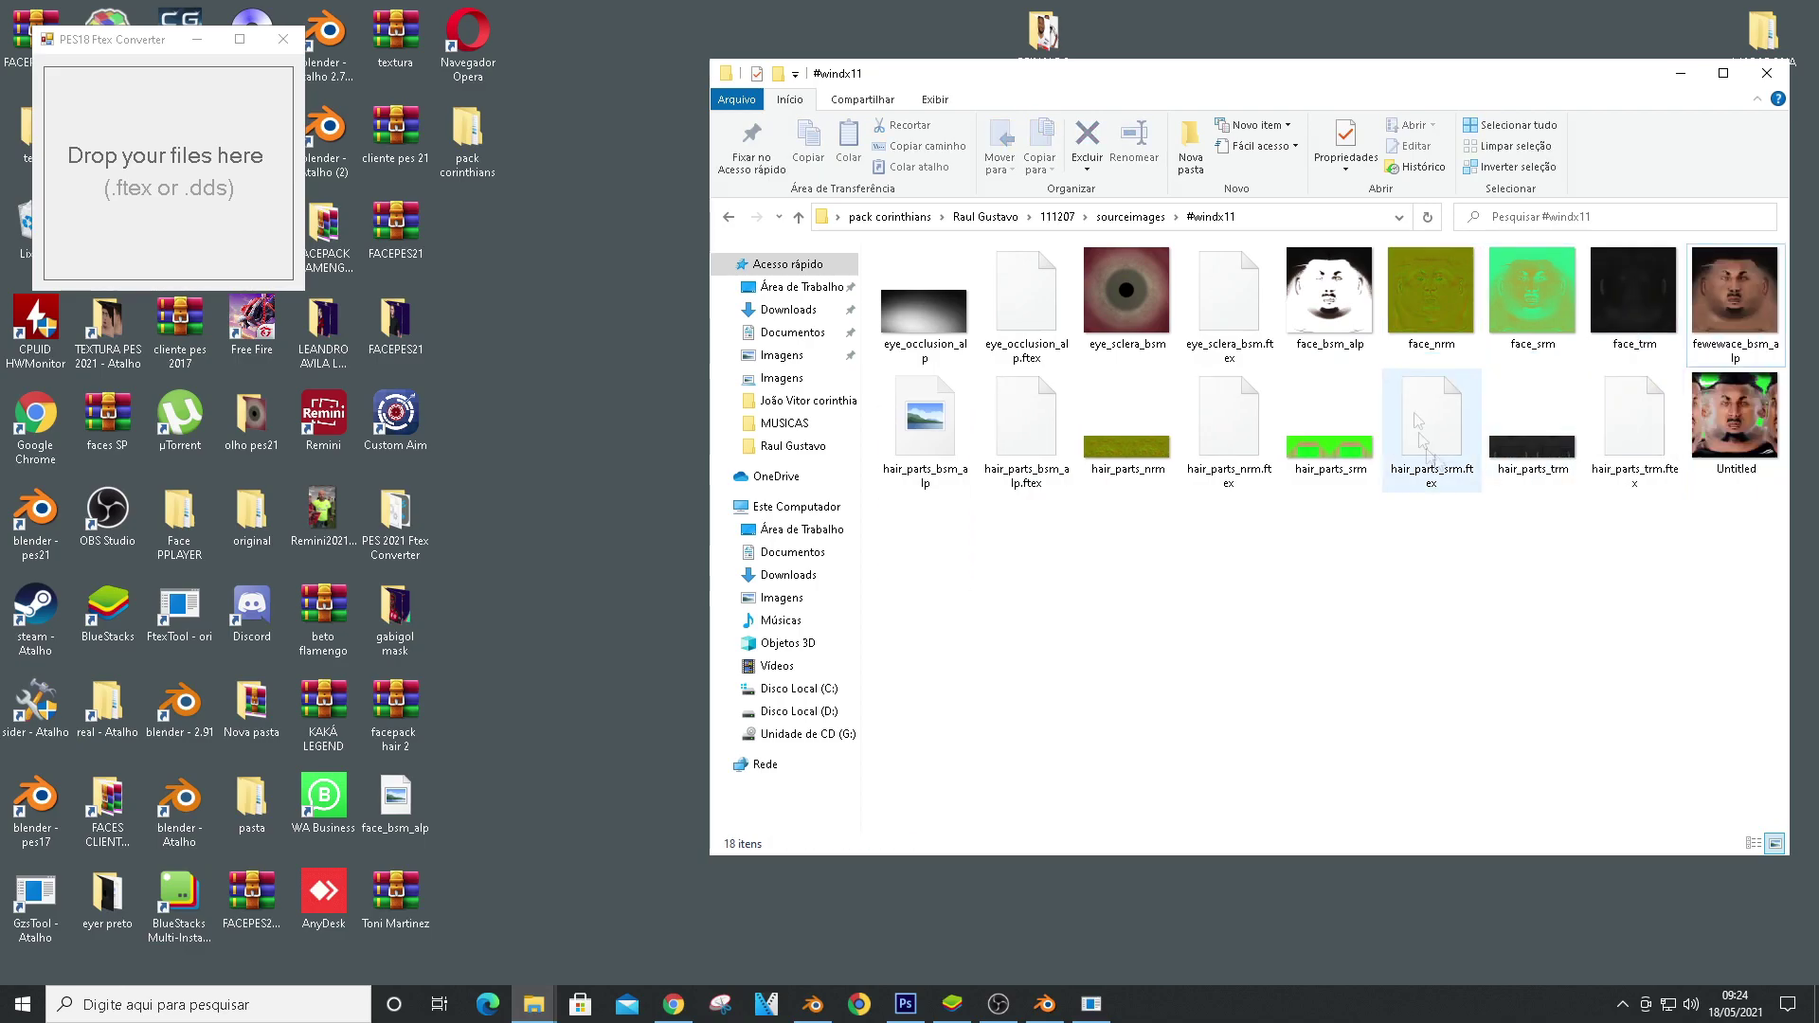
# Convert the face_bsm_alp, face_nrm, face_srm and face_trm DDS textures to .ftex with the PES18 Ftex Converter
pyautogui.click(1330, 293)
pyautogui.keyDown('ctrl'); pyautogui.click(1430, 293); pyautogui.keyUp('ctrl')
pyautogui.keyDown('ctrl'); pyautogui.click(1532, 294); pyautogui.keyUp('ctrl')
pyautogui.keyDown('ctrl'); pyautogui.click(1638, 294); pyautogui.keyUp('ctrl')
pyautogui.moveTo(1635, 293); pyautogui.dragTo(150, 192)
# Switch to Blender, save the current scene and restart the program with an empty scene
pyautogui.click(813, 1004)
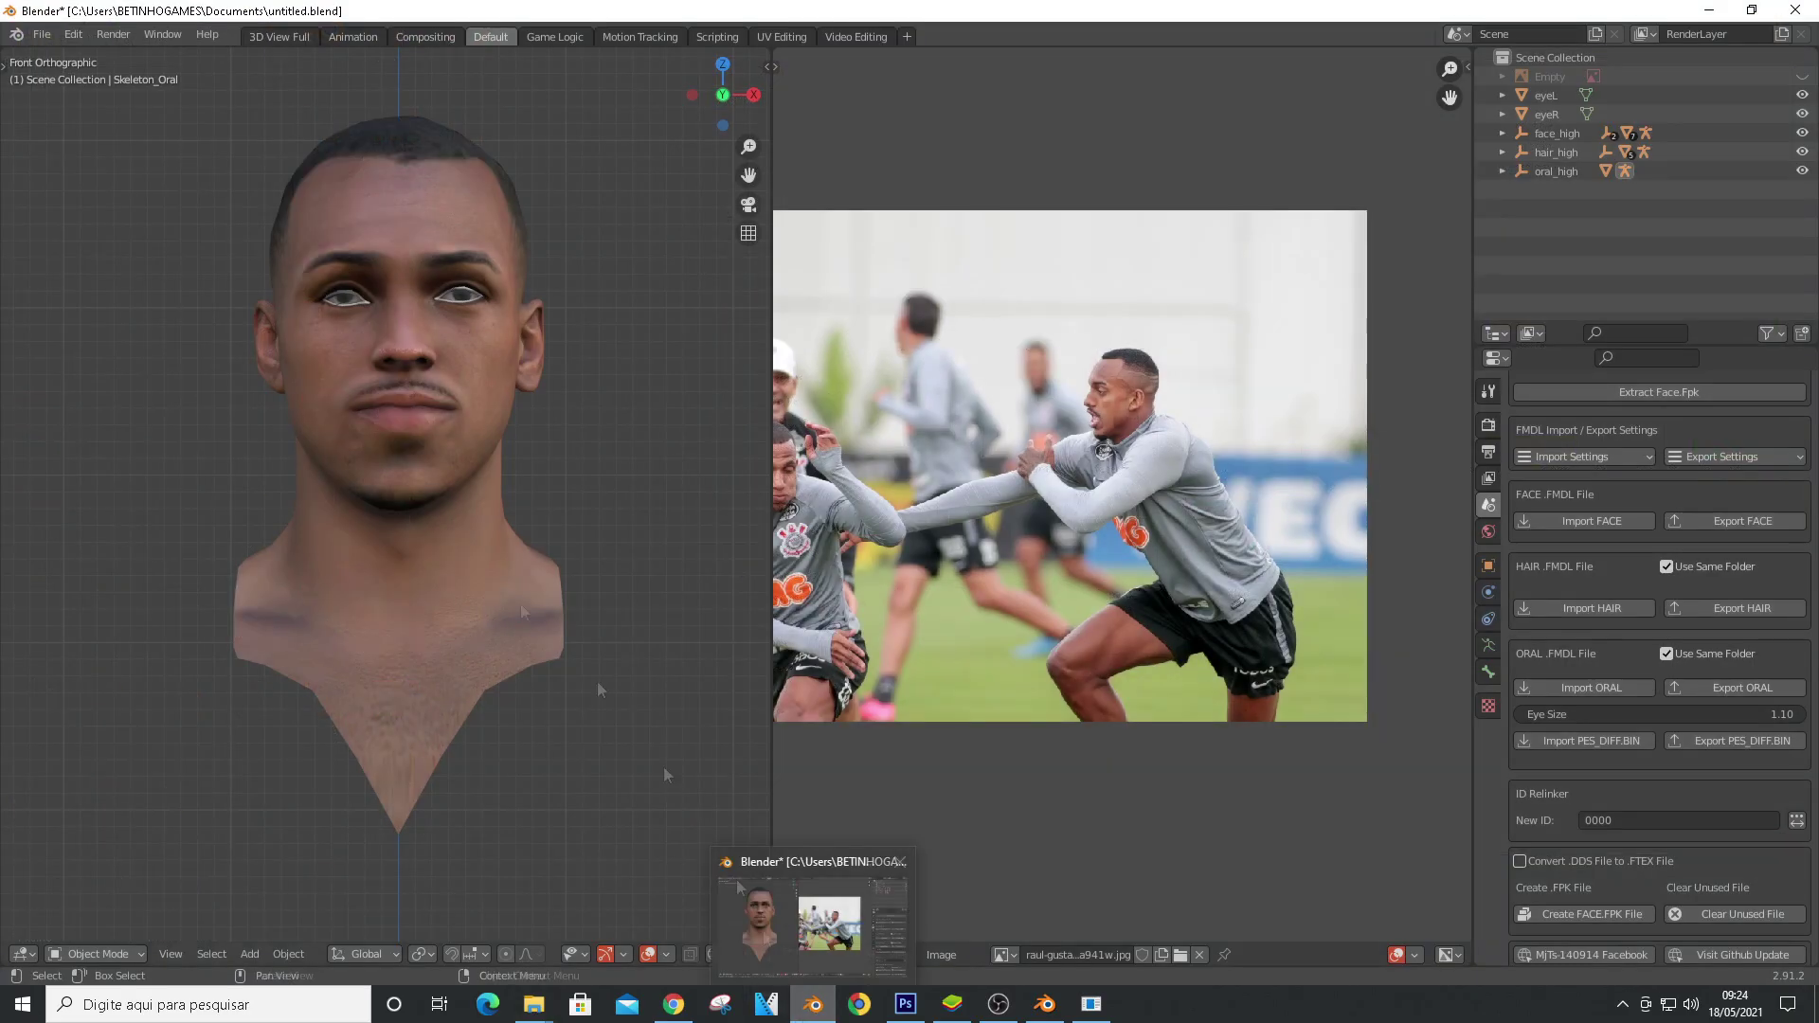
pyautogui.click(42, 35)
pyautogui.click(77, 158)
pyautogui.click(1795, 10)
pyautogui.click(286, 38)
pyautogui.click(811, 1006)
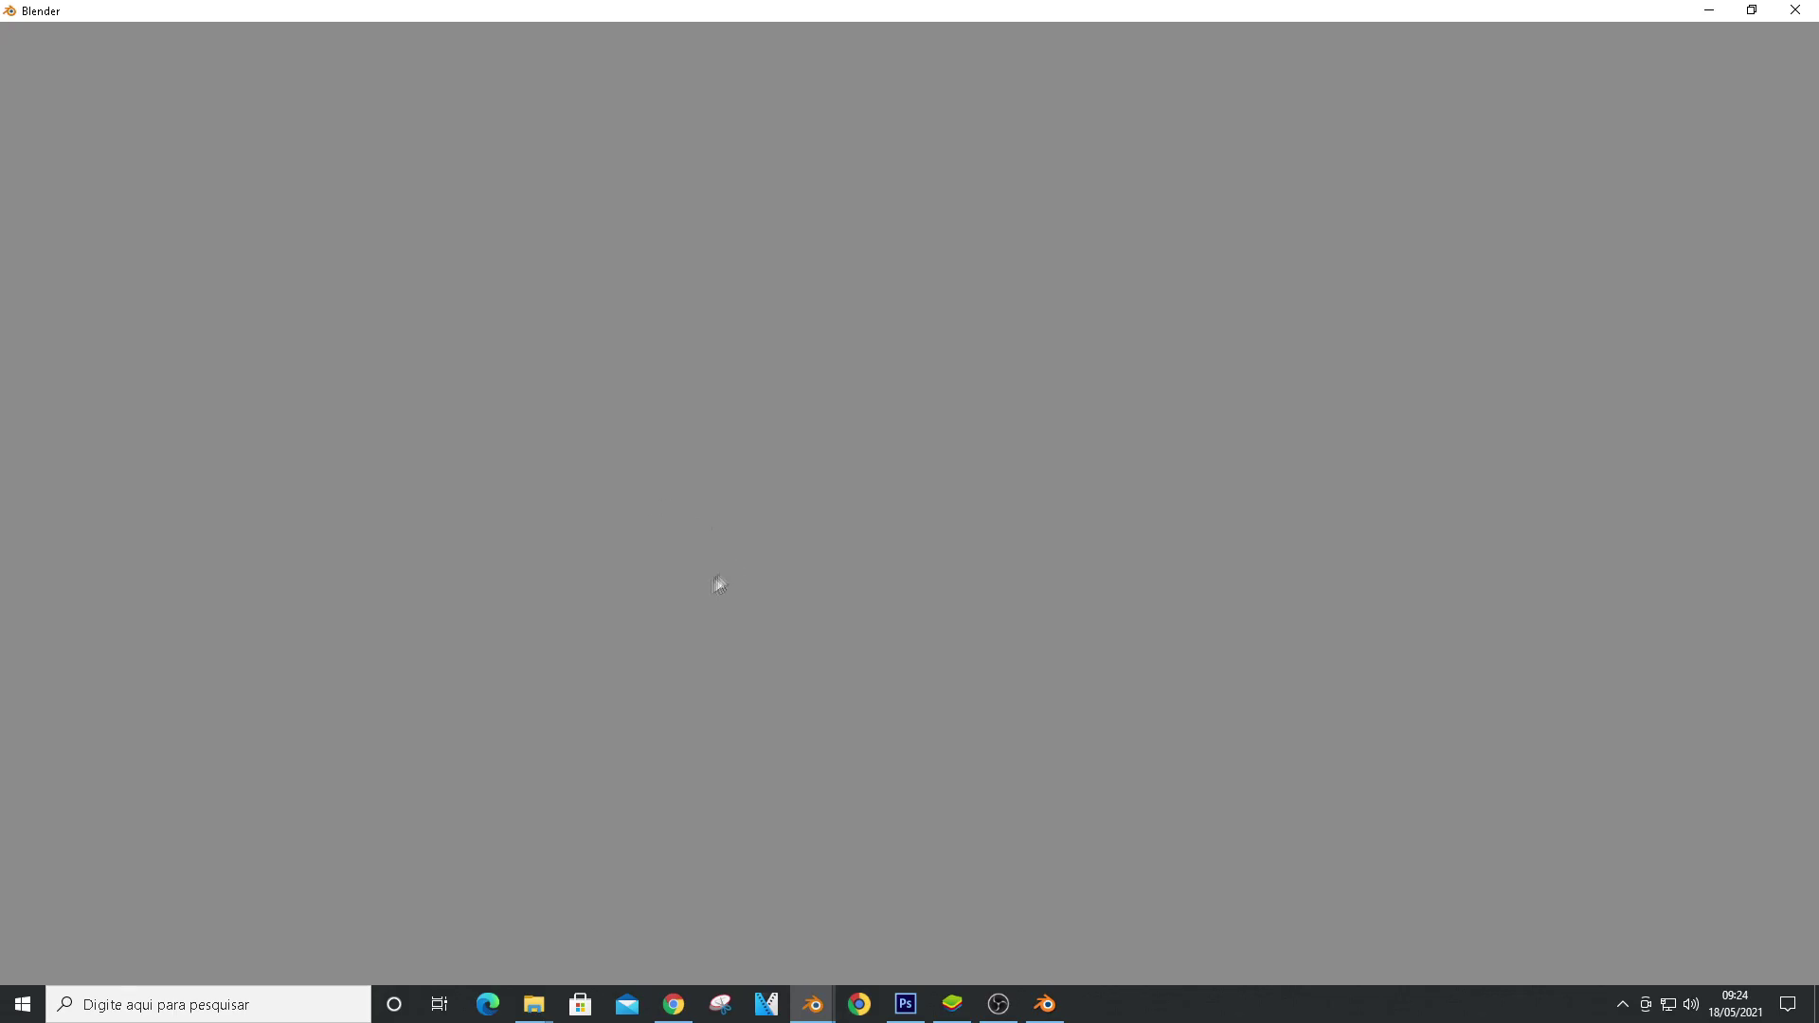
# Extract the player's face.fpk to load the face and hair models into the empty scene
pyautogui.moveTo(1560, 242); pyautogui.dragTo(1592, 71)
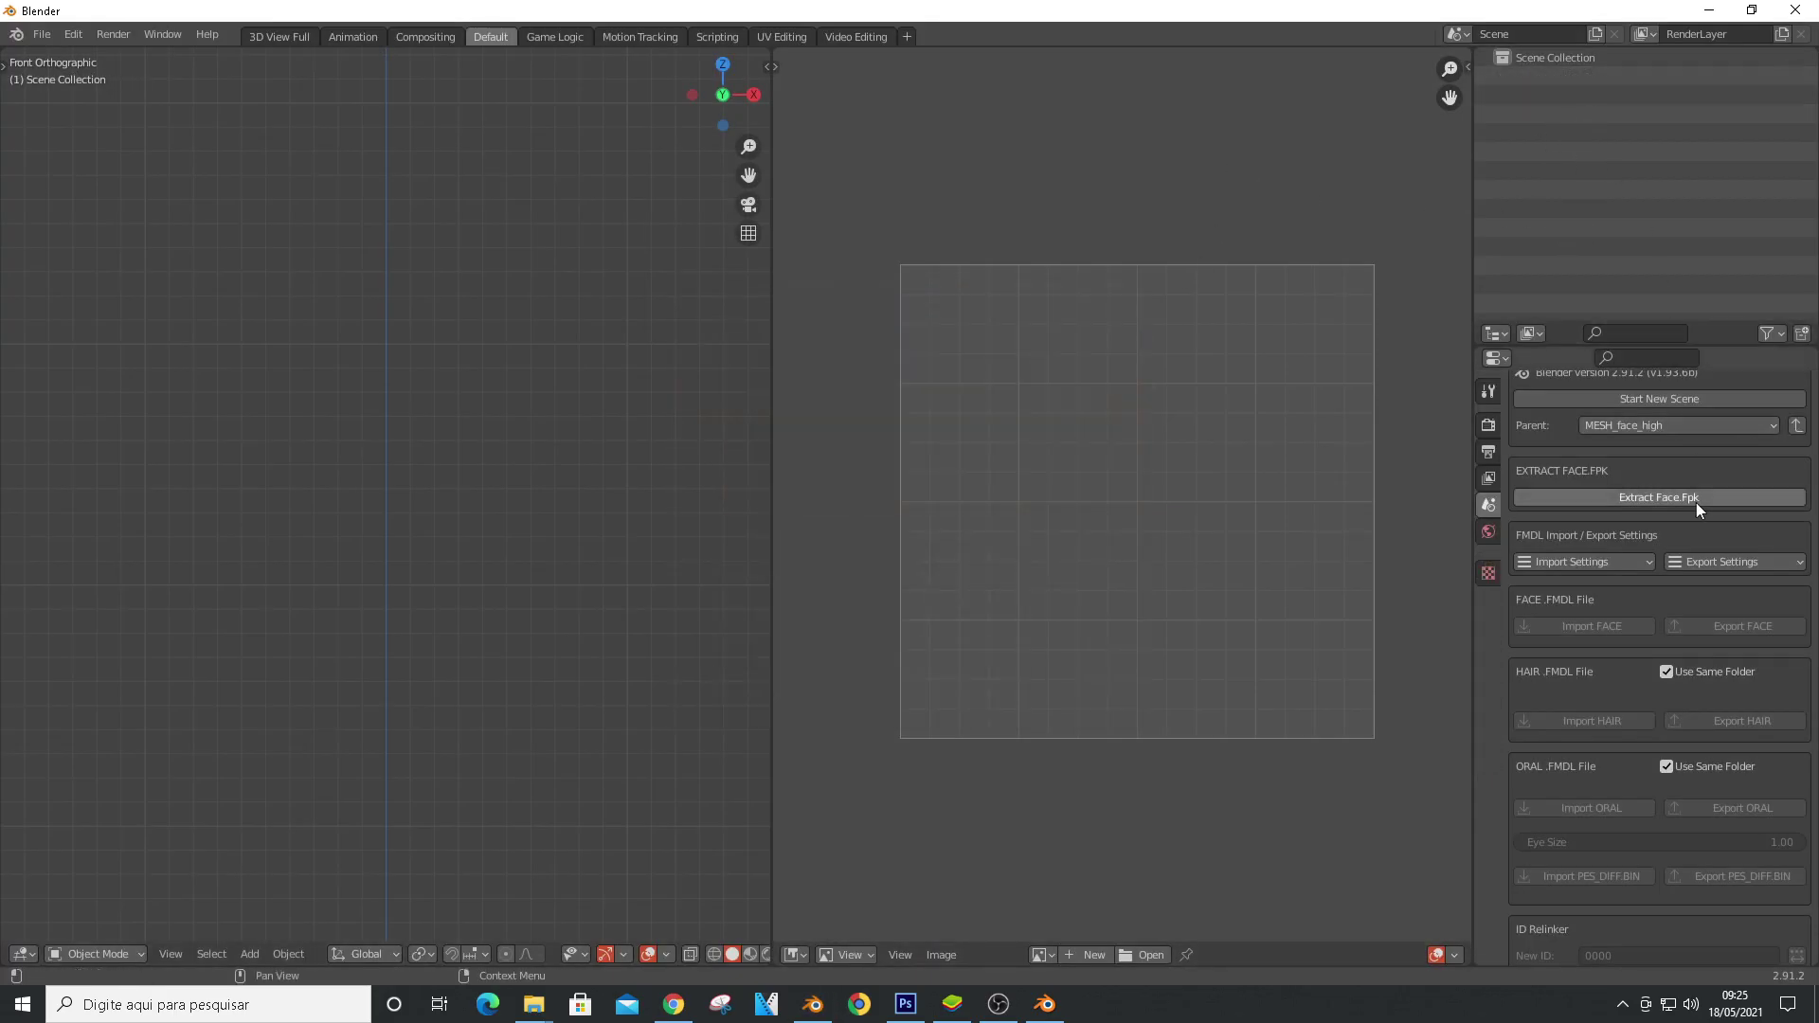
pyautogui.click(1696, 503)
pyautogui.click(471, 707)
pyautogui.doubleClick(862, 370)
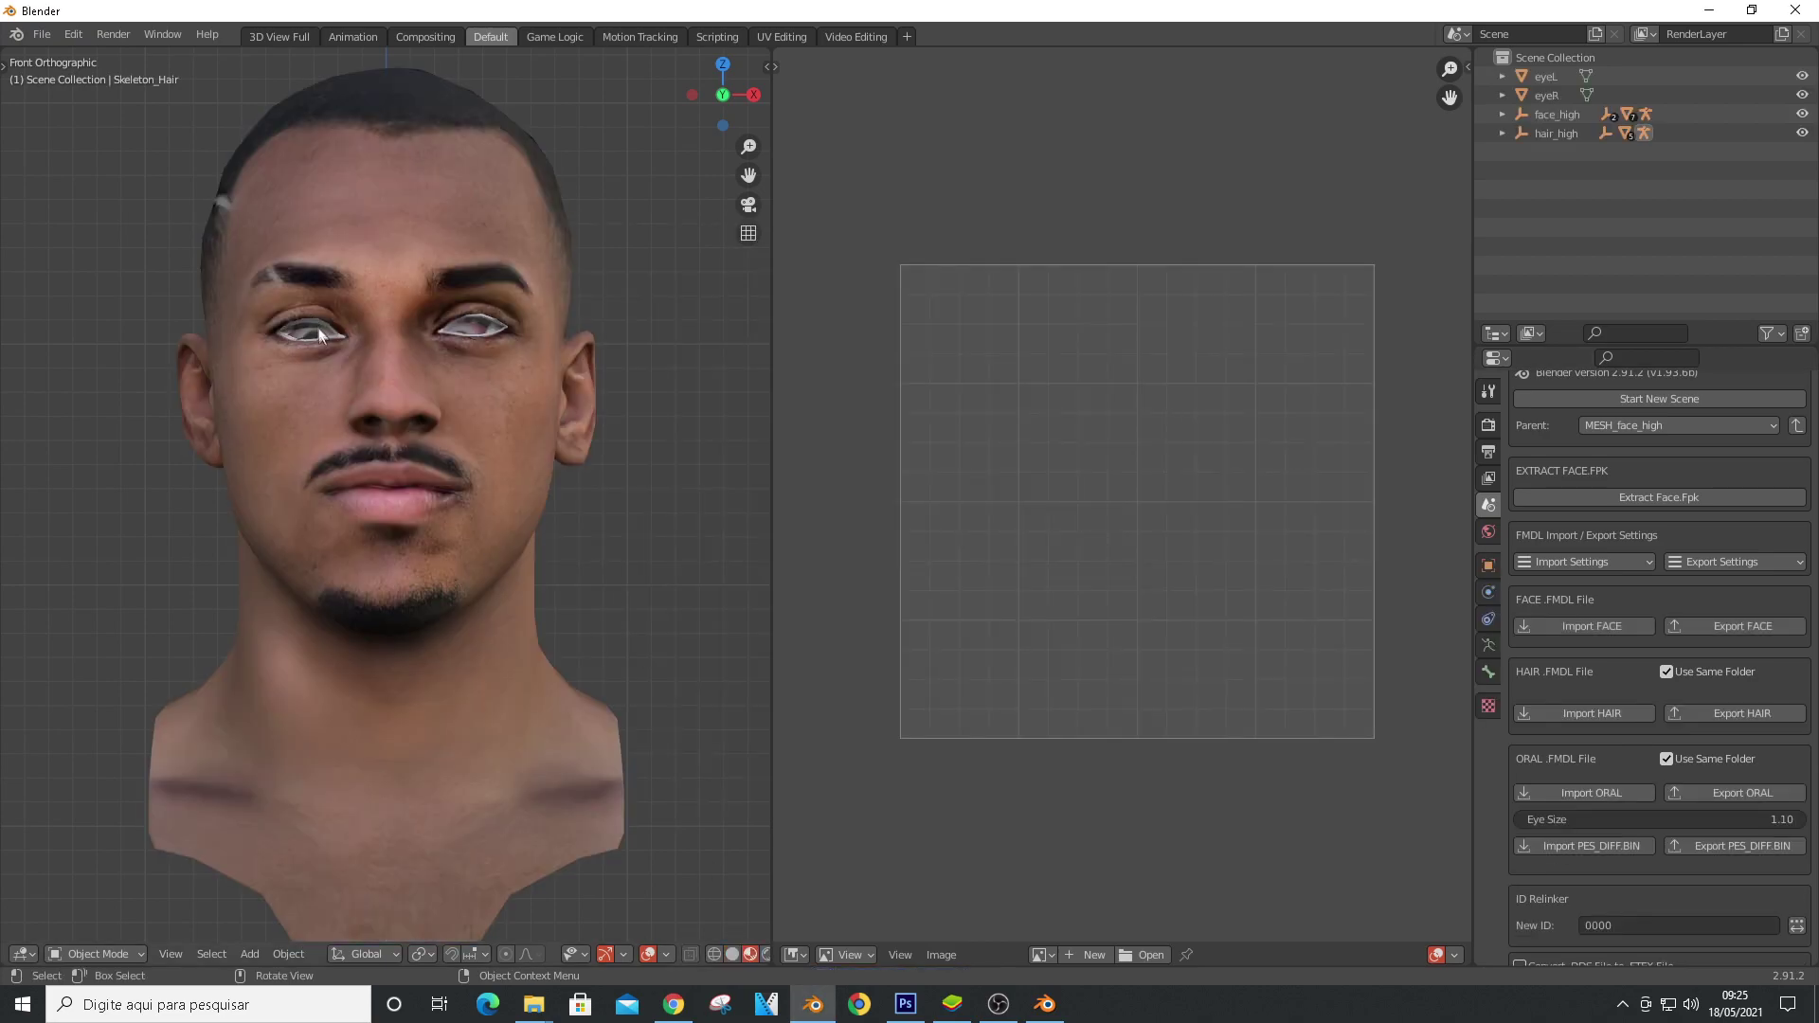
# Examine the textured head closely from the front and both sides, especially the eyes and facial hair
pyautogui.scroll(4, 395, 392)
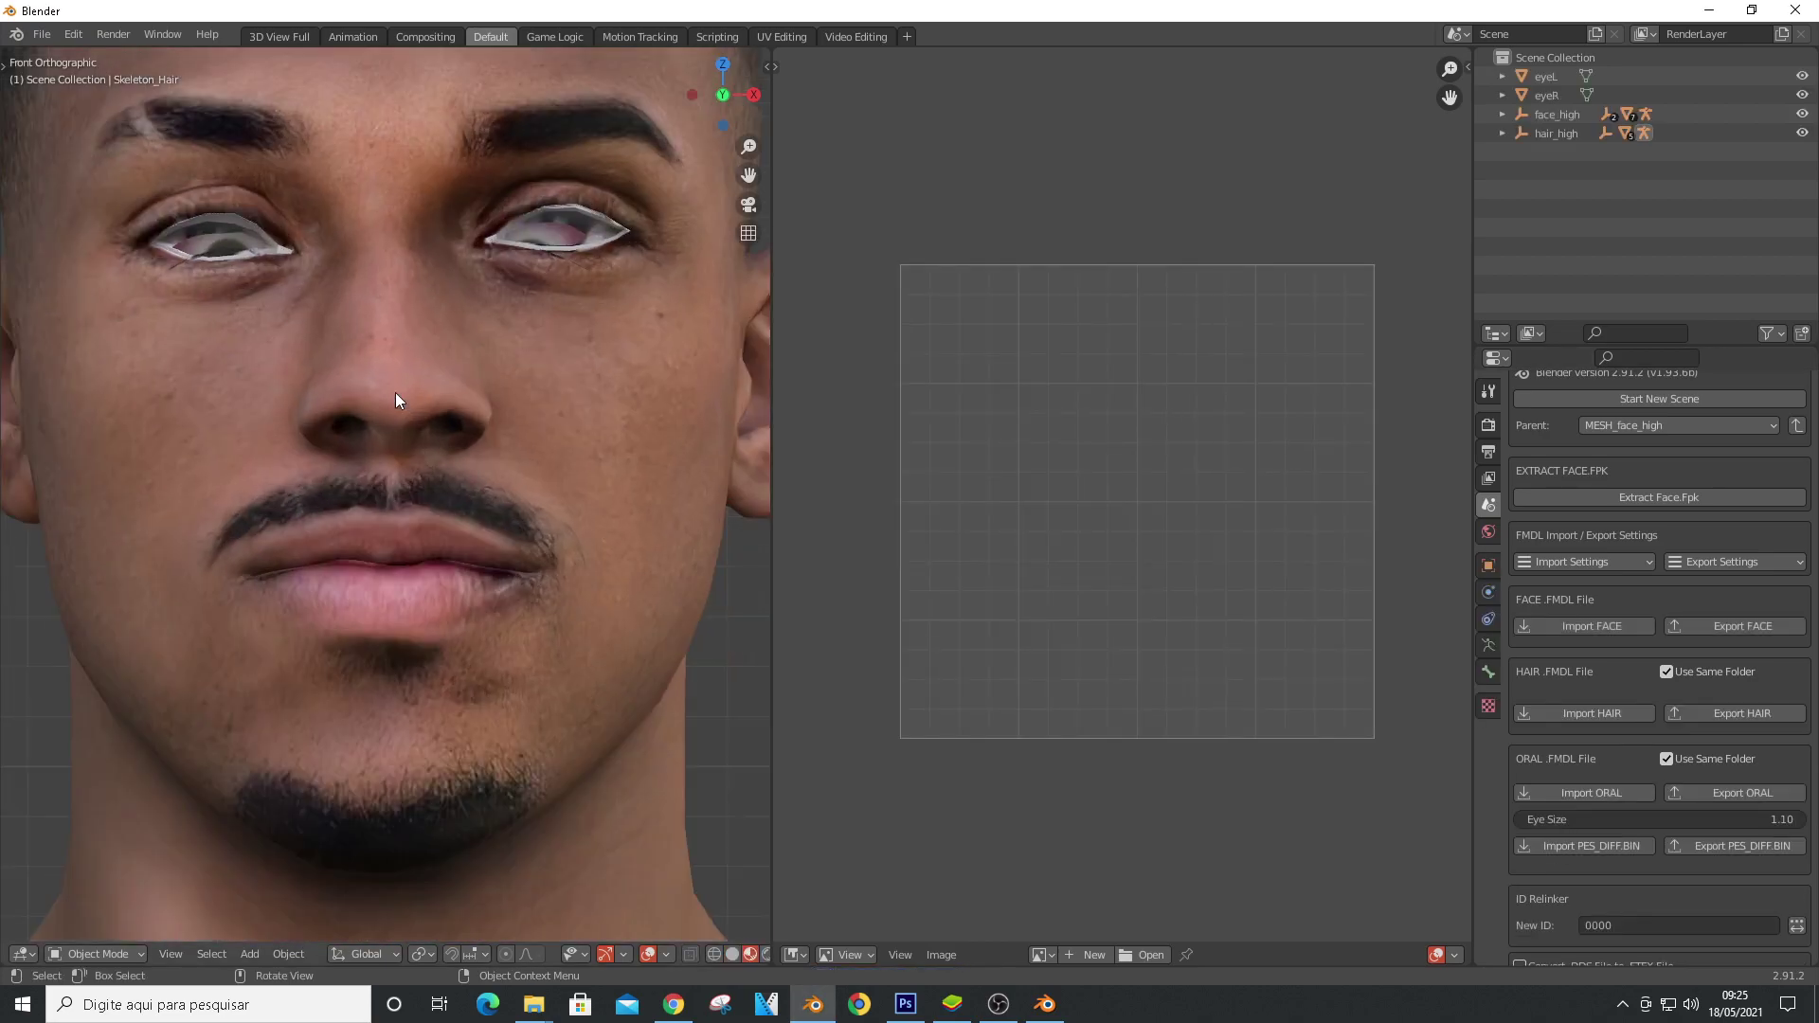
pyautogui.press('KP_4')
pyautogui.press('KP_4')
pyautogui.press('KP_4')
pyautogui.press('KP_4')
pyautogui.press('KP_4')
pyautogui.press('KP_4')
pyautogui.scroll(-6, 395, 392)
pyautogui.keyDown('shift'); pyautogui.moveTo(248, 318); pyautogui.dragTo(431, 381, button='middle'); pyautogui.keyUp('shift')
pyautogui.press('KP_1')
pyautogui.scroll(2, 491, 486)
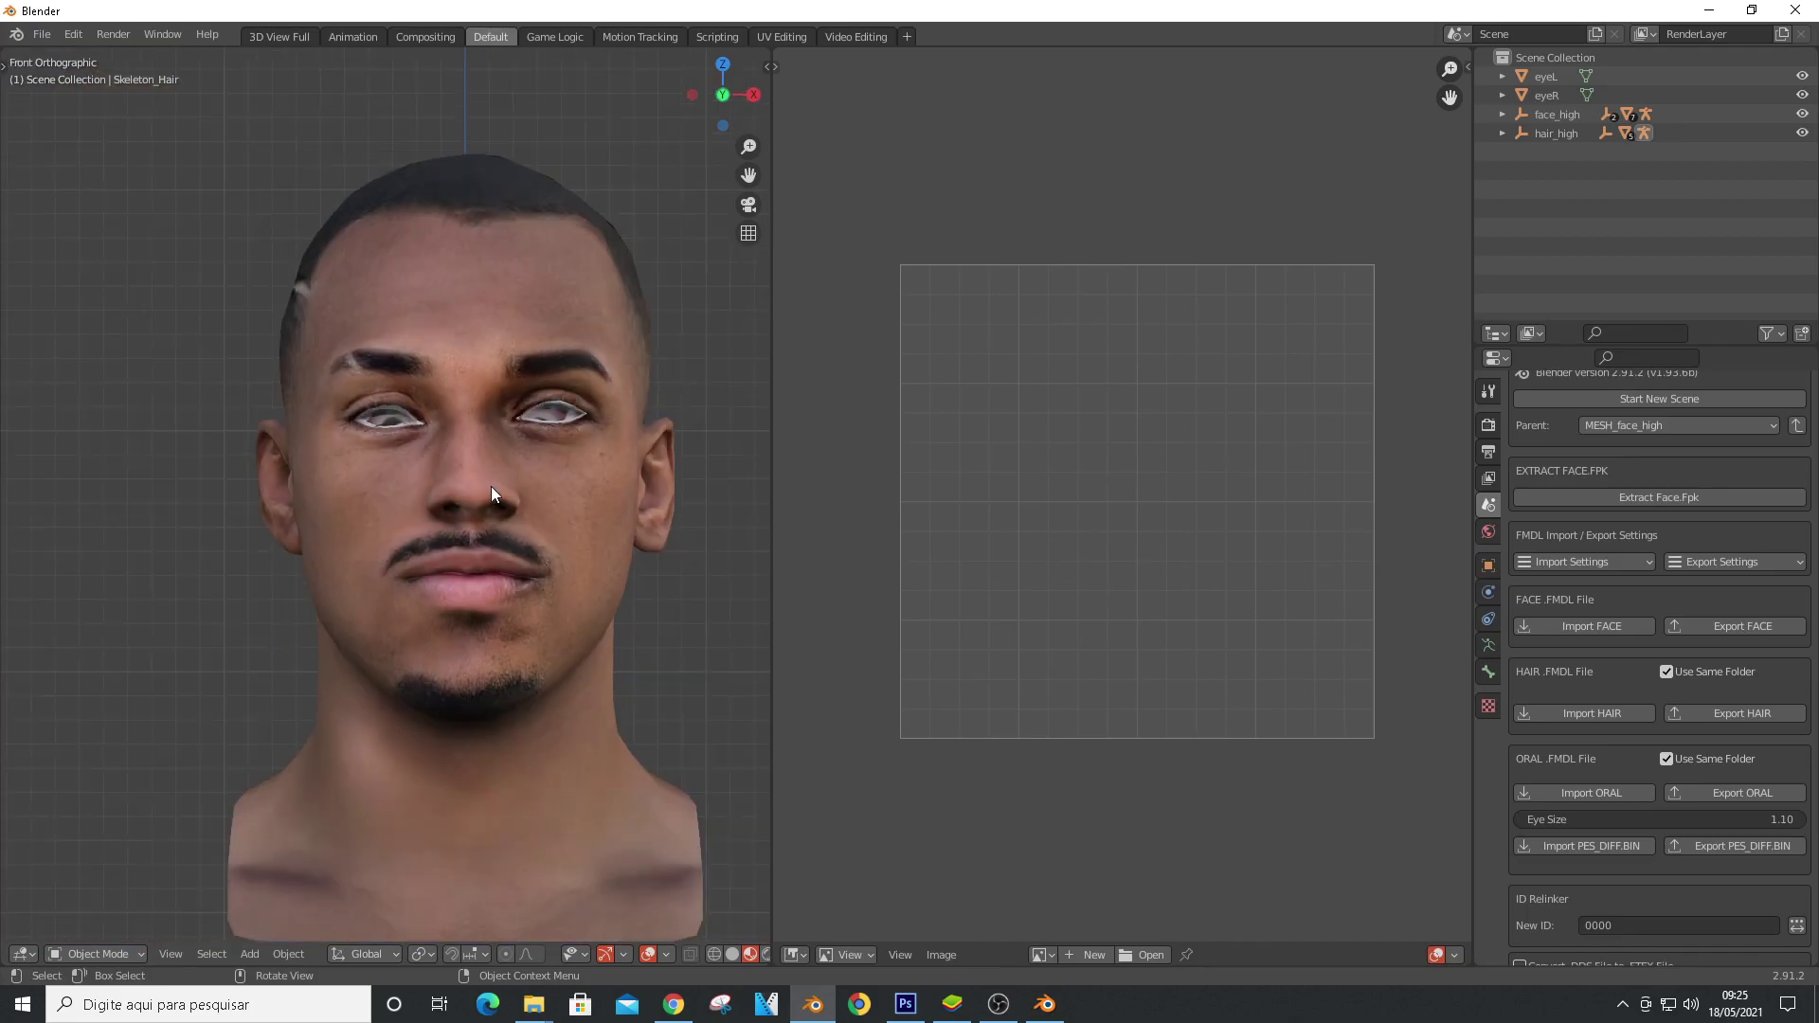
pyautogui.scroll(3, 491, 486)
pyautogui.press('KP_6')
pyautogui.press('KP_6')
pyautogui.press('KP_6')
pyautogui.press('KP_6')
pyautogui.press('KP_6')
pyautogui.press('KP_6')
pyautogui.scroll(-5, 491, 370)
pyautogui.click(525, 418)
pyautogui.scroll(3, 511, 398)
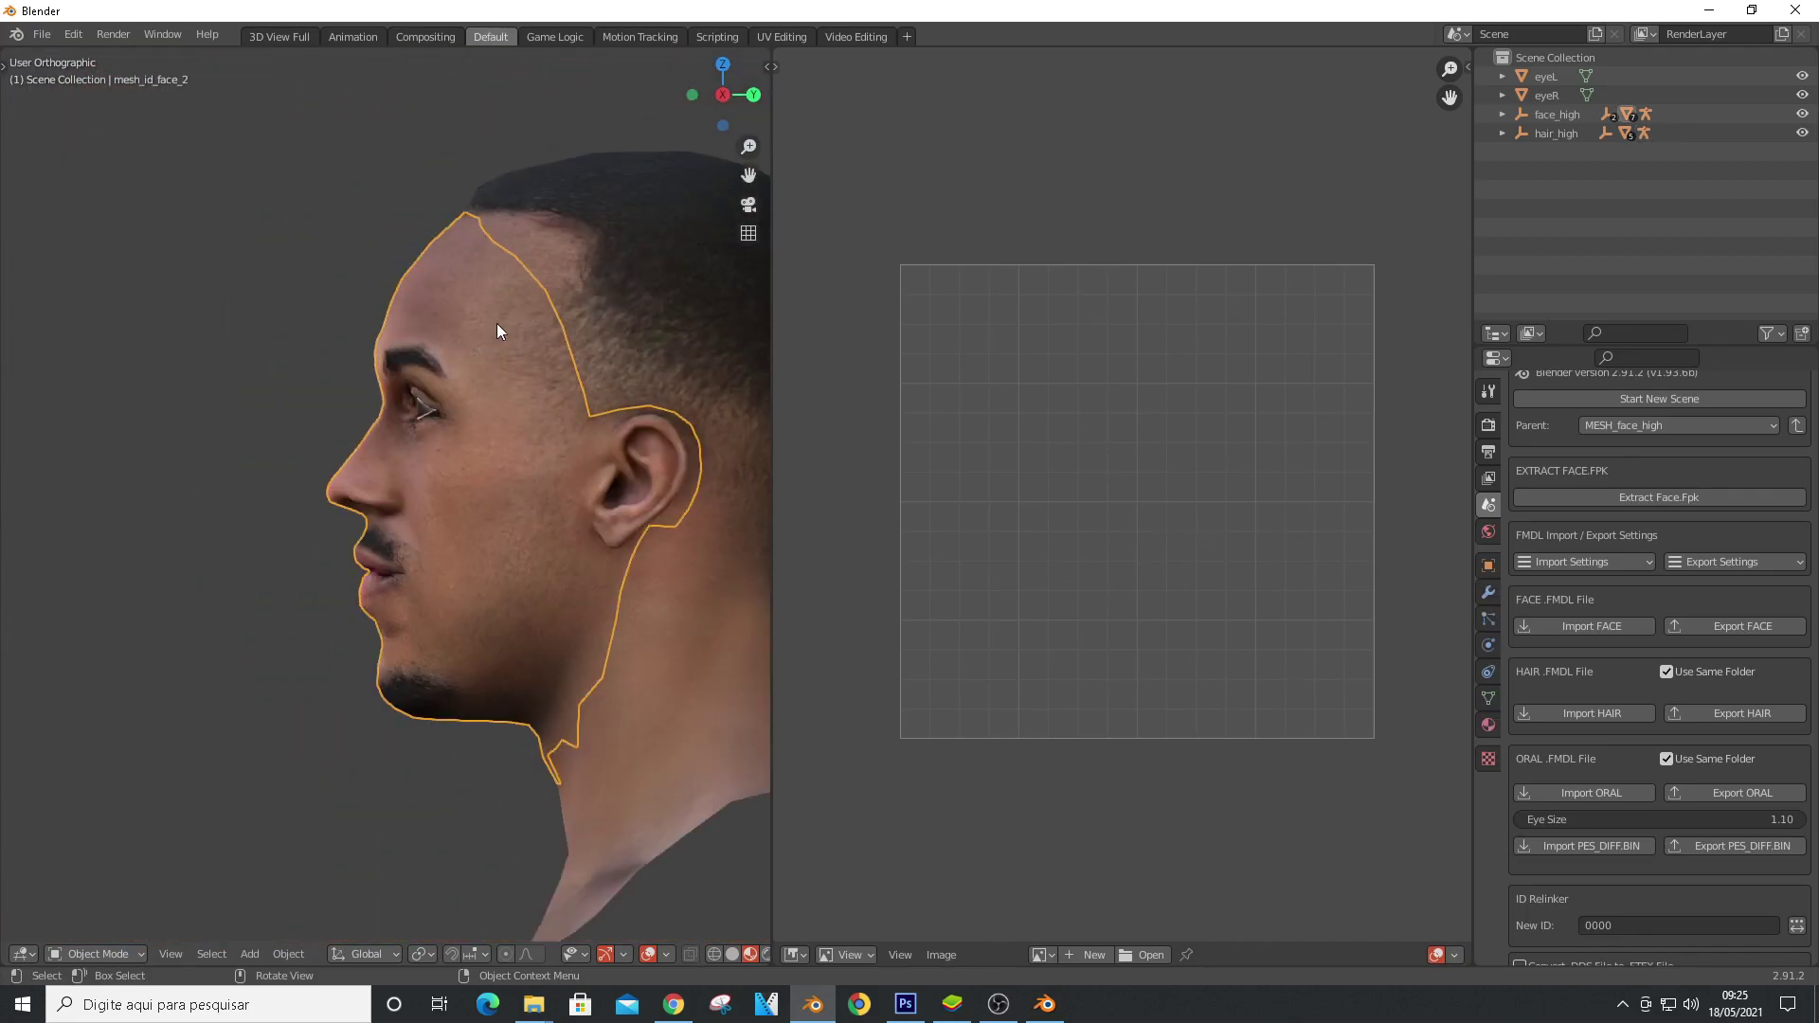
pyautogui.press('KP_1')
pyautogui.scroll(3, 343, 398)
# Select the eyelid mesh mesh_id_face_5 and reposition its vertices in Edit Mode
pyautogui.click(304, 438)
pyautogui.scroll(2, 322, 426)
pyautogui.scroll(-3, 369, 421)
pyautogui.press('Tab')
pyautogui.press('g')
pyautogui.press('z')
pyautogui.press('s')
pyautogui.click(281, 413)
pyautogui.scroll(2, 281, 413)
# Move the eyelid vertices around both eyes with proportional editing to fit the eyes, and return to Object Mode
pyautogui.hotkey('alt', 'a')
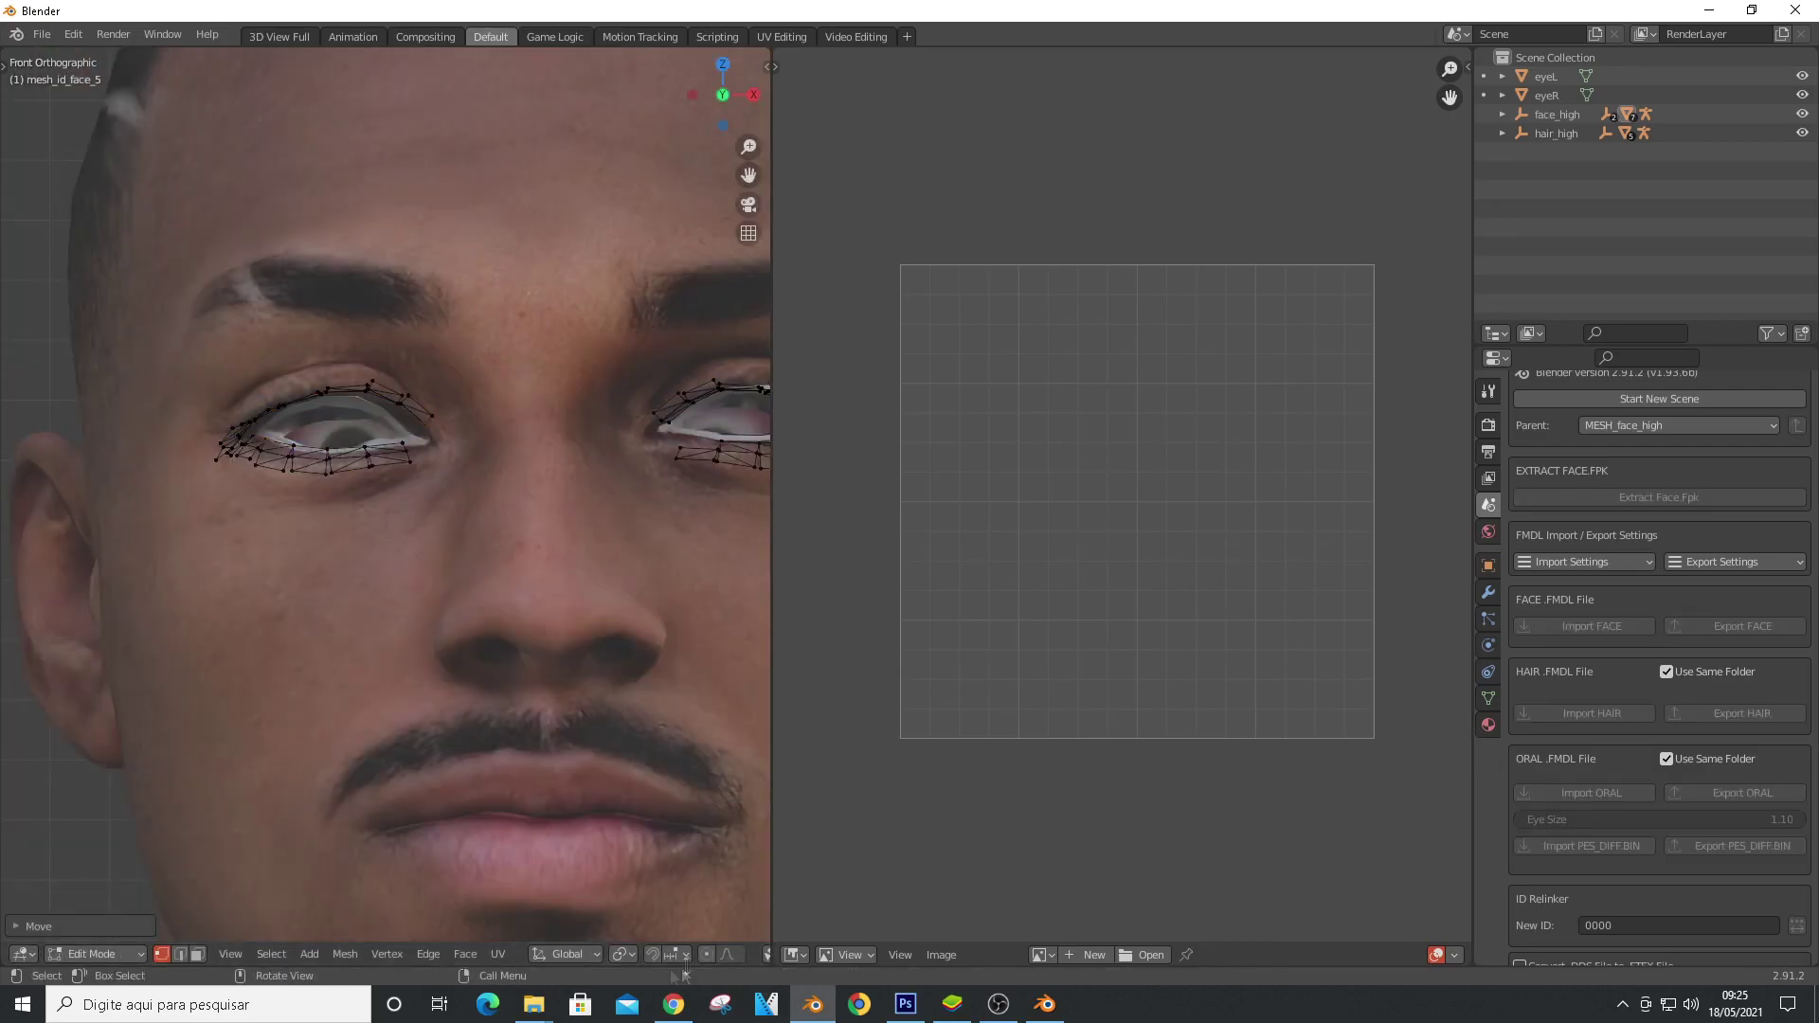
pyautogui.press('o')
pyautogui.scroll(1, 253, 418)
pyautogui.click(247, 416)
pyautogui.press('g')
pyautogui.click(416, 464)
pyautogui.scroll(-4, 435, 402)
pyautogui.scroll(6, 644, 388)
pyautogui.press('g')
pyautogui.click(625, 394)
pyautogui.press('g')
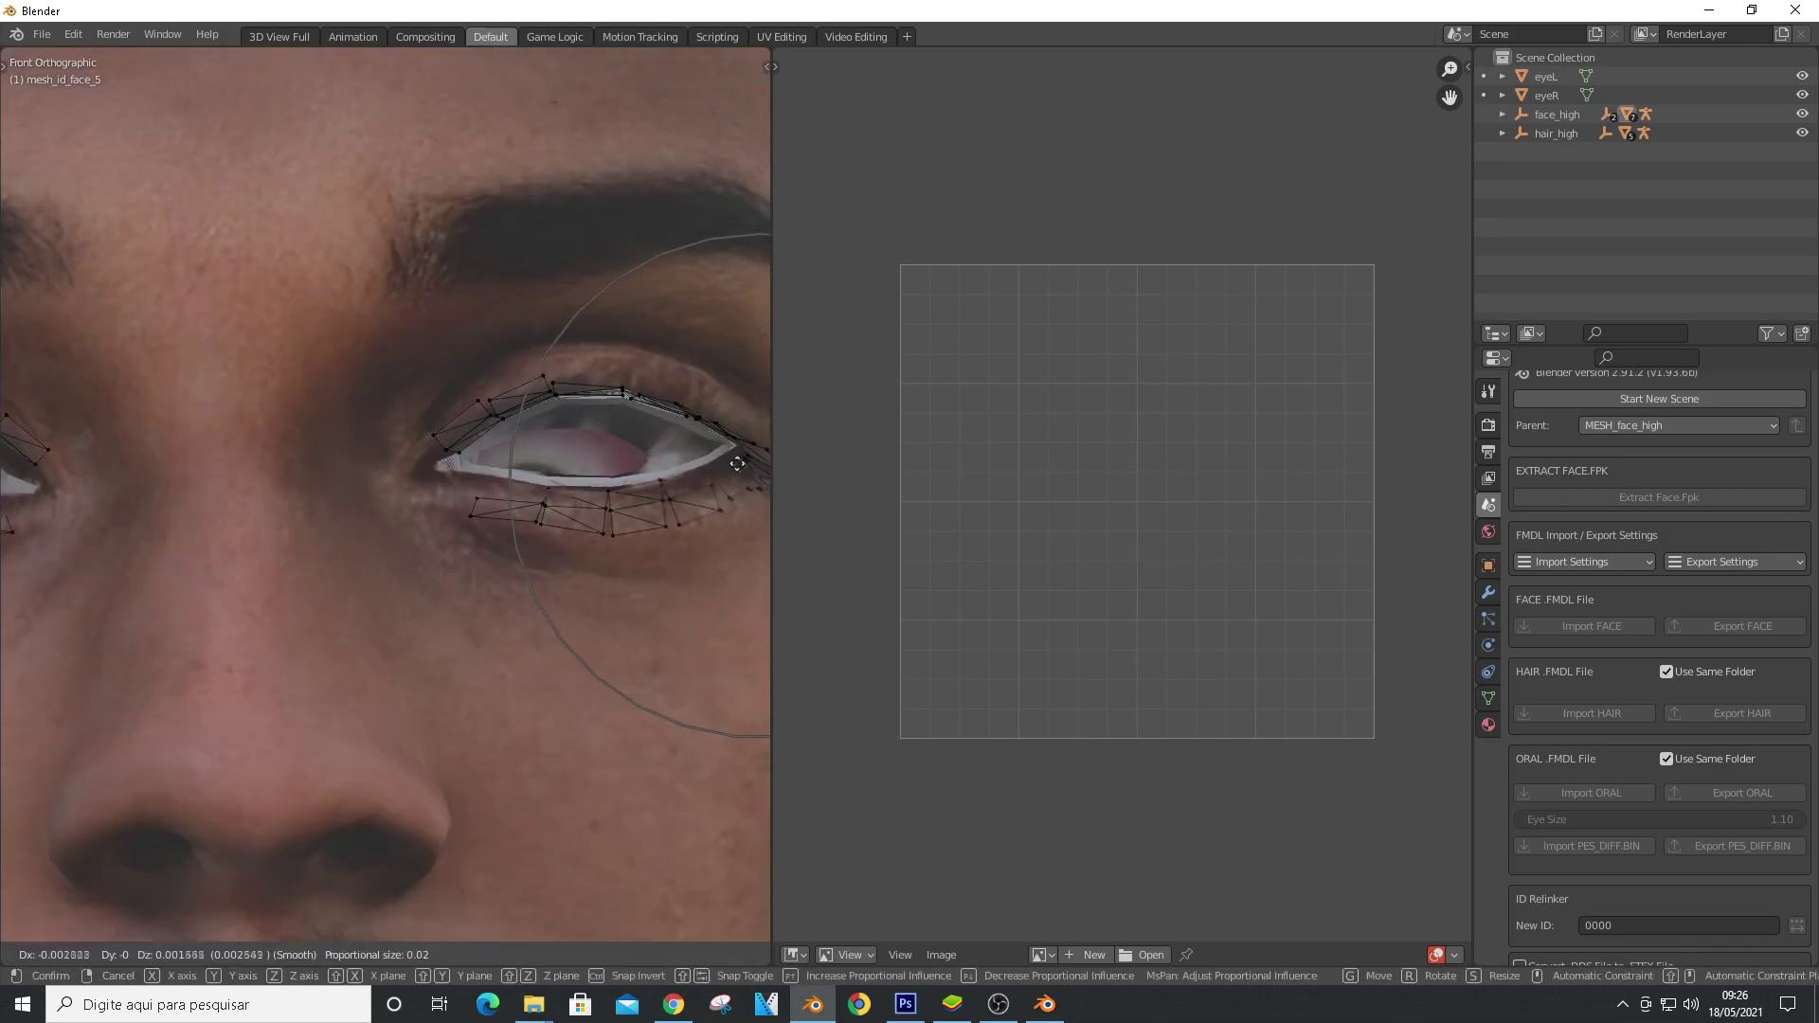
pyautogui.click(602, 494)
pyautogui.scroll(-8, 435, 466)
pyautogui.press('Tab')
pyautogui.scroll(2, 417, 606)
# Select the eyeR and eyeL objects in turn and move each eyeball into its eye opening
pyautogui.click(1561, 117)
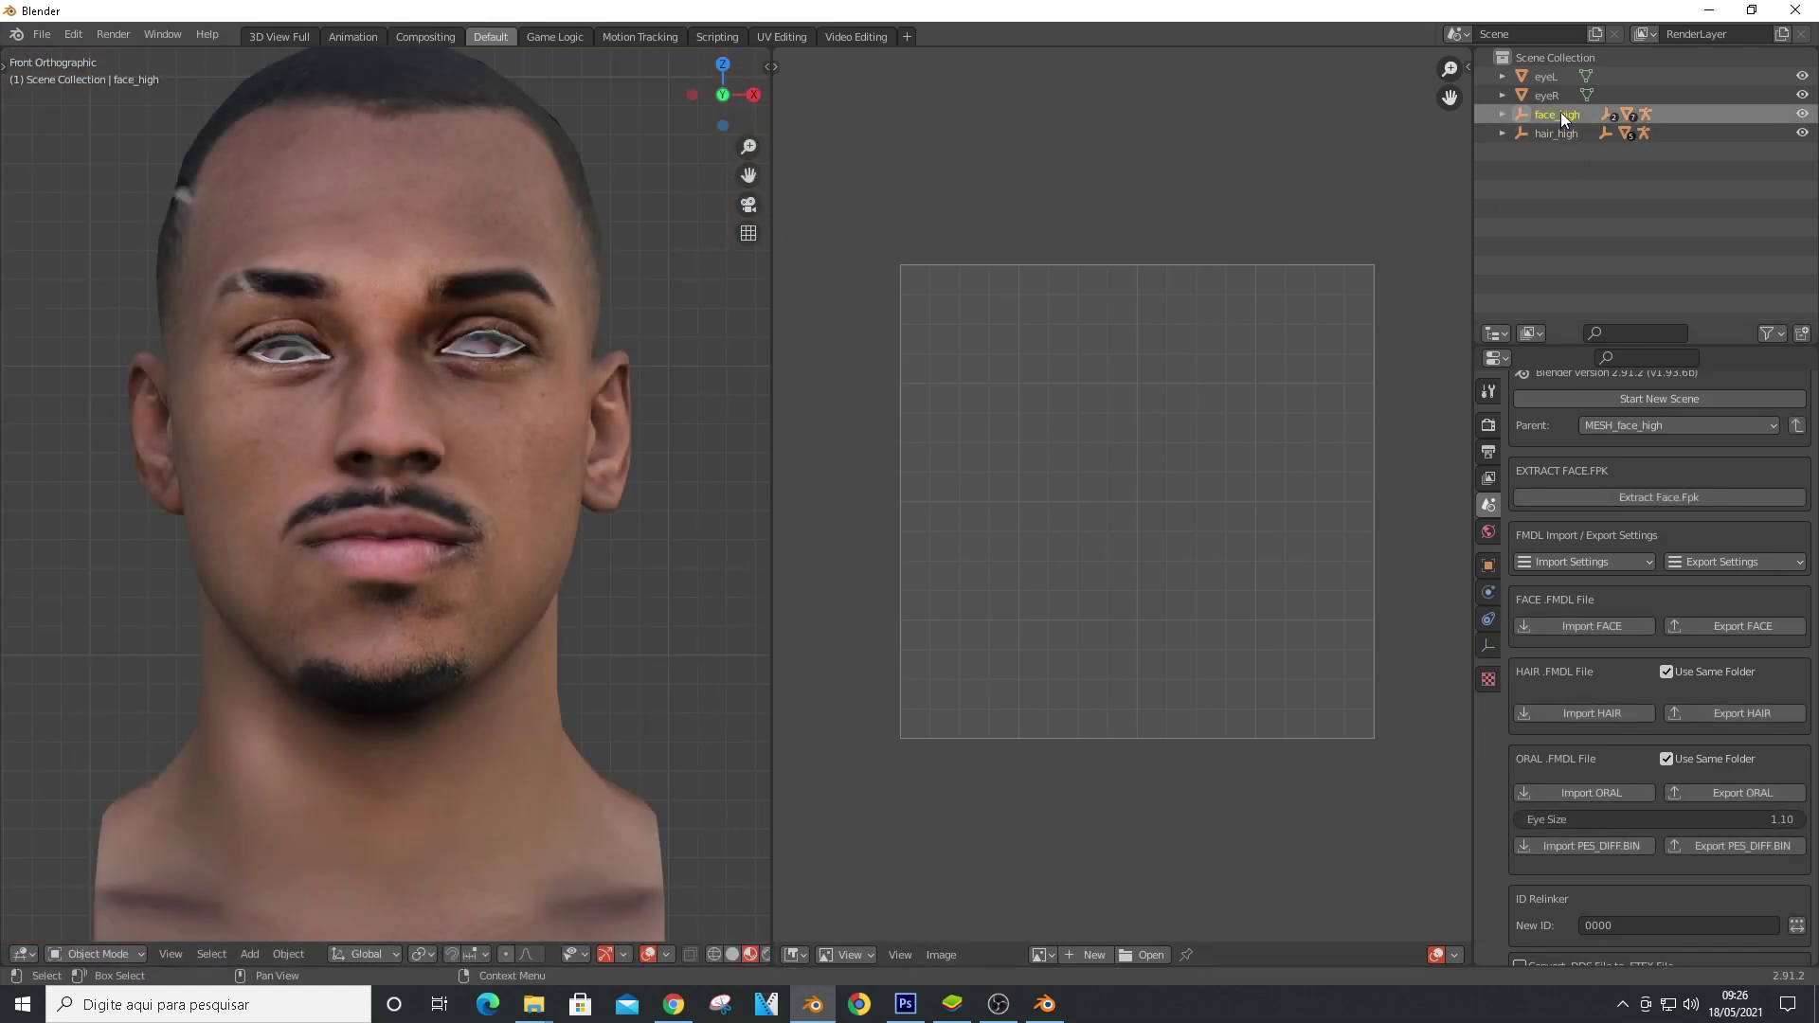
pyautogui.click(1548, 97)
pyautogui.scroll(4, 274, 339)
pyautogui.press('g')
pyautogui.click(291, 425)
pyautogui.scroll(-5, 289, 369)
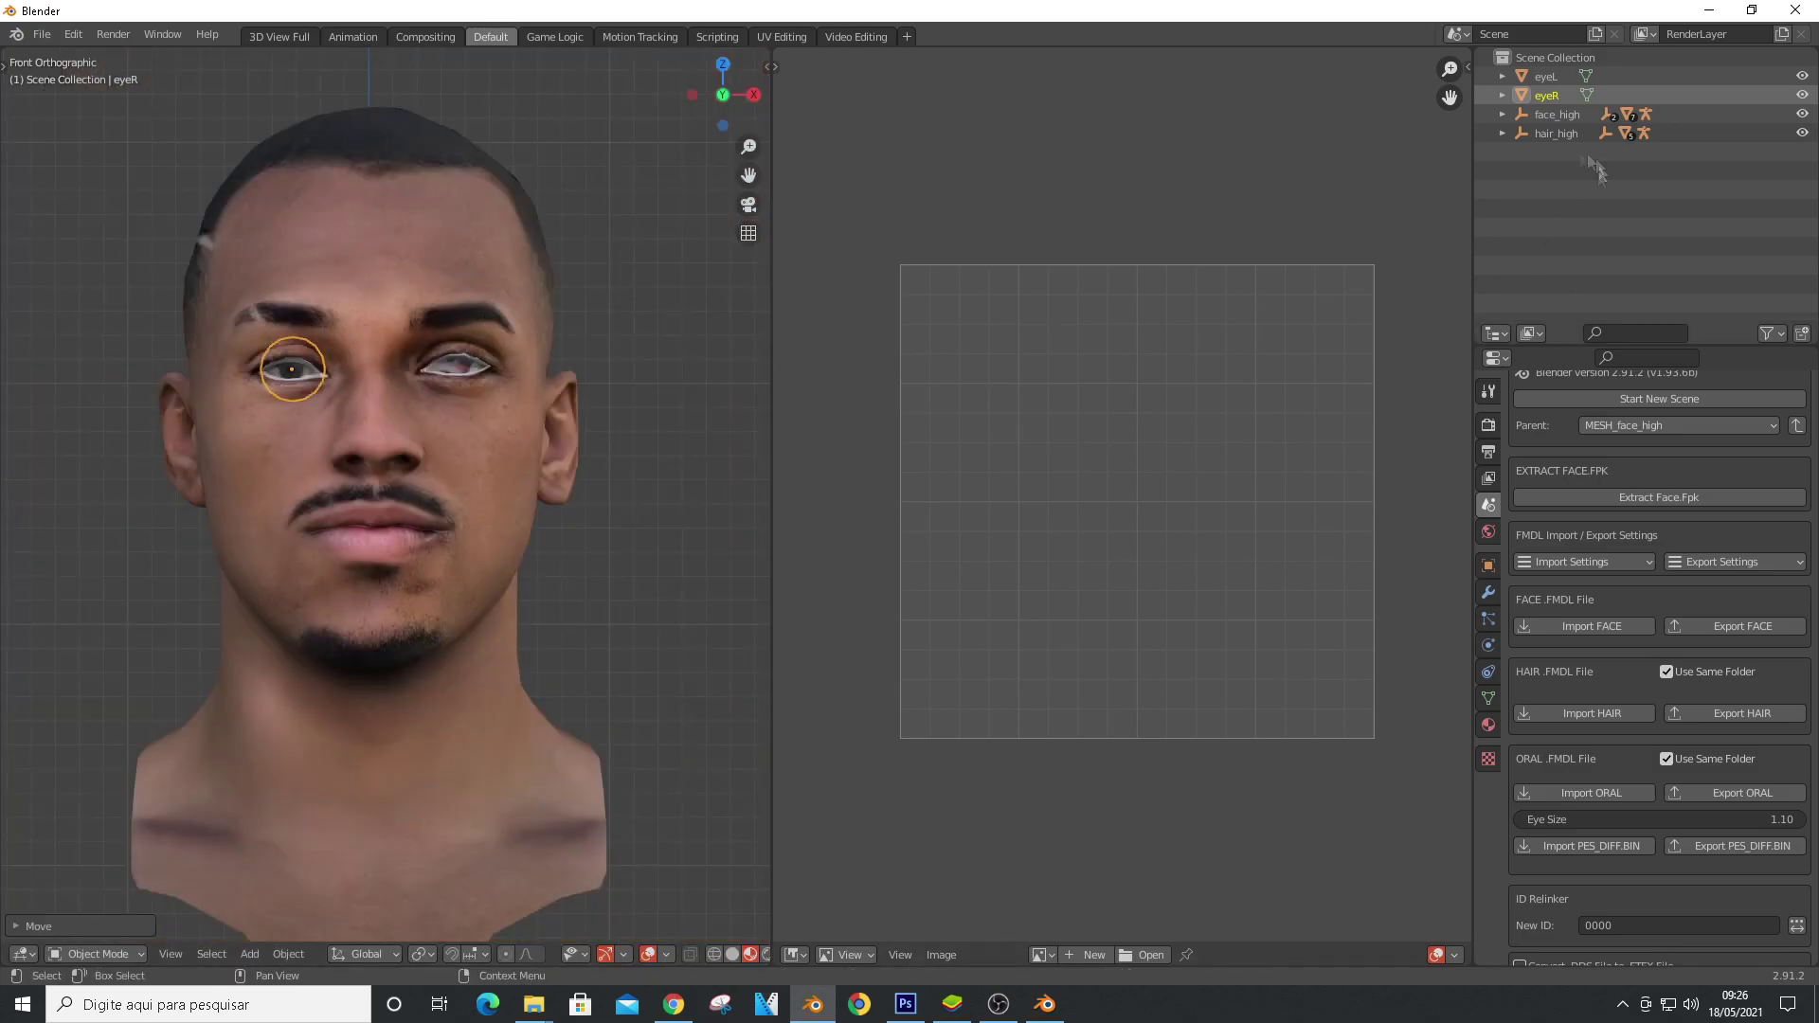
pyautogui.click(1548, 79)
pyautogui.scroll(6, 436, 385)
pyautogui.press('g')
pyautogui.scroll(-7, 516, 320)
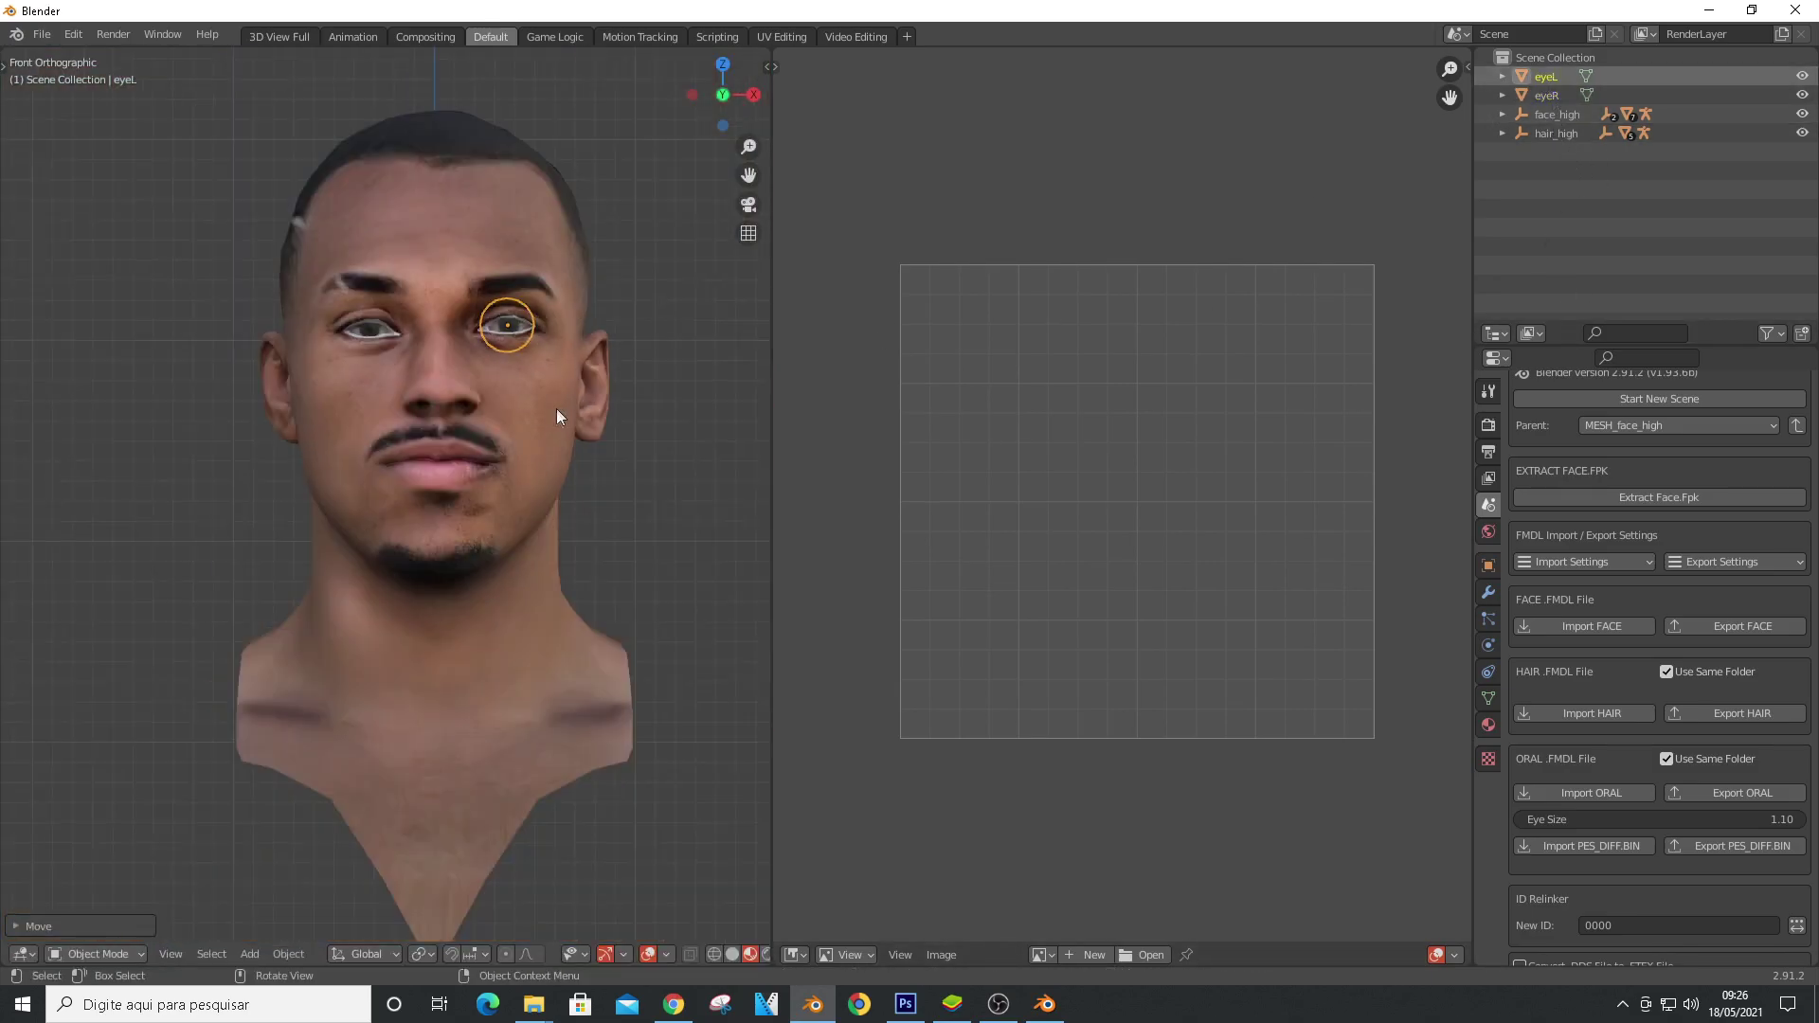
# Open all the face and hair meshes together in Edit Mode and adjust the proportional editing options
pyautogui.scroll(6, 460, 446)
pyautogui.click(404, 510)
pyautogui.press('Tab')
pyautogui.scroll(-5, 519, 610)
pyautogui.press('Tab')
pyautogui.press('a')
pyautogui.press('Tab')
pyautogui.click(731, 954)
pyautogui.click(643, 735)
# Reposition the vertices along the upper lip's lower edge, from one side to the middle of the mouth, with proportional editing
pyautogui.scroll(10, 484, 553)
pyautogui.click(463, 602)
pyautogui.click(266, 587)
pyautogui.click(181, 557)
pyautogui.press('g')
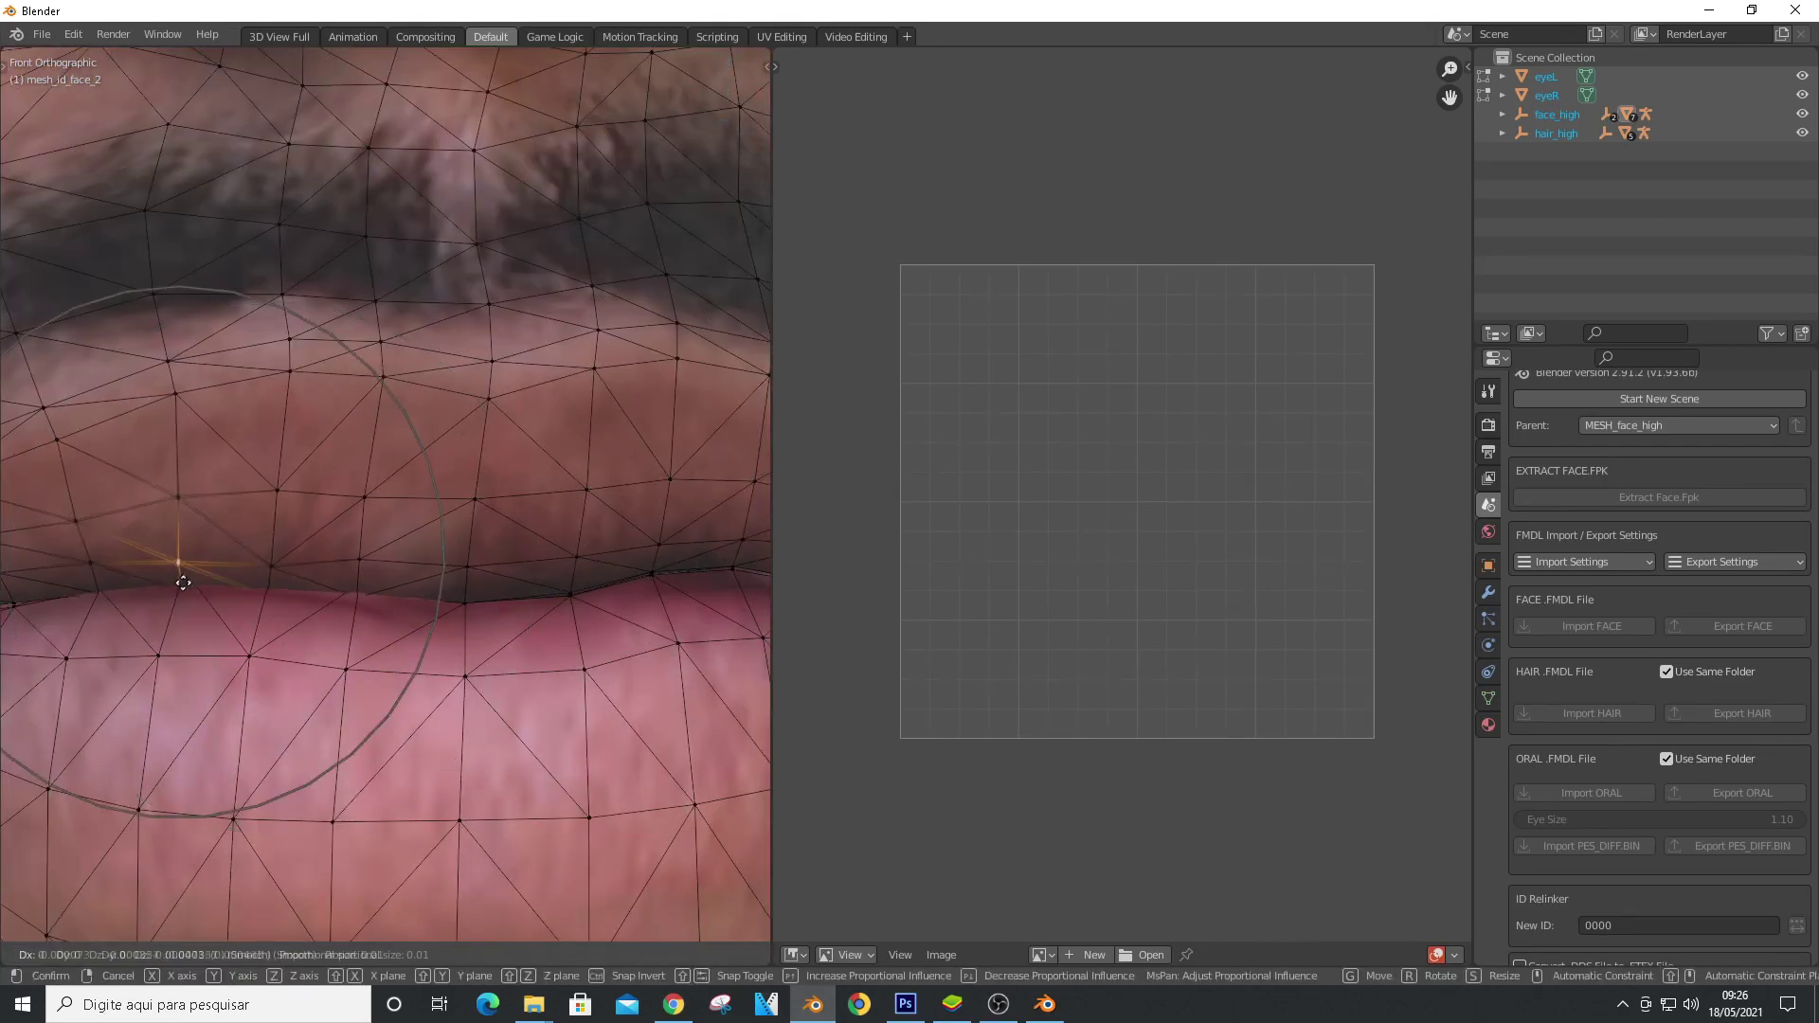
pyautogui.click(454, 604)
pyautogui.scroll(-5, 656, 591)
# Move the upper-lip vertices on the other side of the mouth line with proportional editing
pyautogui.click(666, 575)
pyautogui.scroll(3, 666, 573)
pyautogui.press('g')
pyautogui.click(666, 568)
pyautogui.press('g')
pyautogui.click(631, 538)
# Check the lips in profile, then adjust further vertices along the mouth line from the front
pyautogui.scroll(-4, 196, 569)
pyautogui.press('KP_6')
pyautogui.press('KP_6')
pyautogui.press('KP_6')
pyautogui.press('KP_6')
pyautogui.press('KP_6')
pyautogui.press('KP_6')
pyautogui.press('KP_6')
pyautogui.press('KP_6')
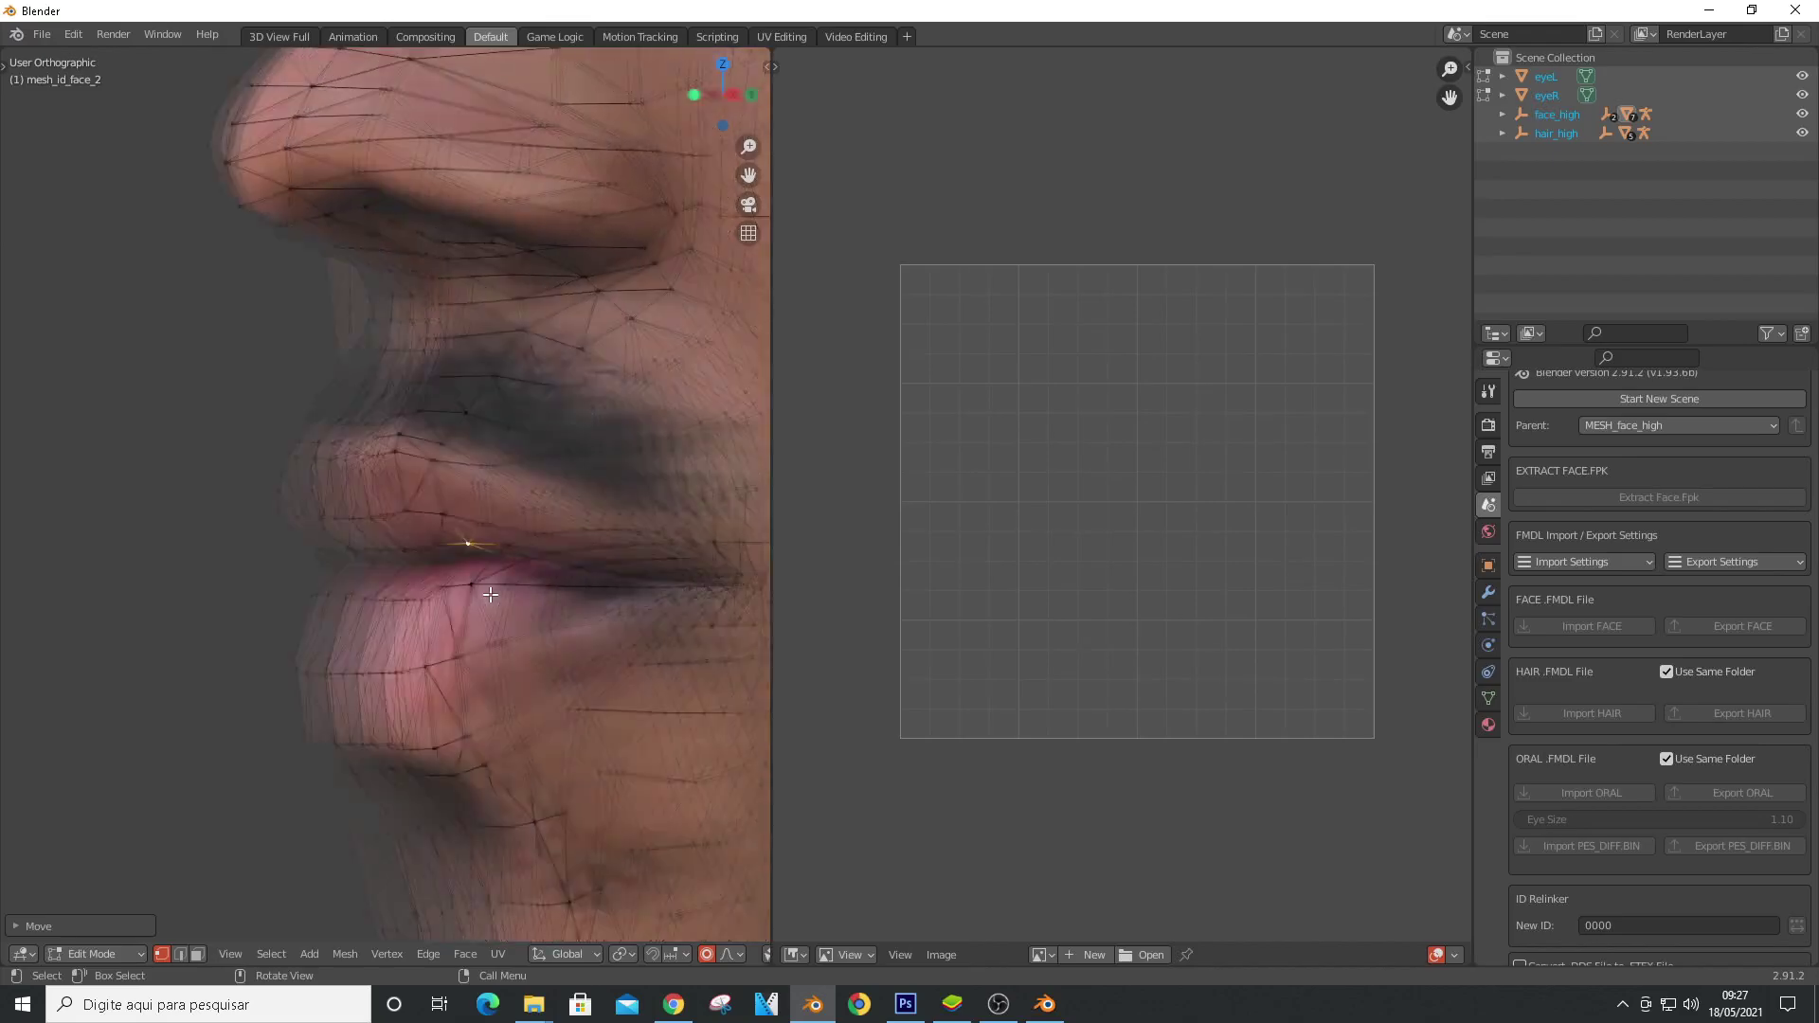
pyautogui.press('KP_1')
pyautogui.scroll(1, 196, 568)
pyautogui.click(607, 586)
pyautogui.press('g')
pyautogui.scroll(-3, 568, 583)
pyautogui.press('g')
pyautogui.click(396, 624)
# Select mesh_id_face_2 and reposition its mouth vertices in profile with proportional editing
pyautogui.scroll(-5, 396, 623)
pyautogui.press('a')
pyautogui.press('Tab')
pyautogui.press('Tab')
pyautogui.scroll(8, 370, 581)
pyautogui.click(370, 580)
pyautogui.moveTo(369, 580); pyautogui.dragTo(253, 627, button='middle')
pyautogui.press('g')
pyautogui.click(271, 559)
pyautogui.scroll(-5, 292, 581)
pyautogui.click(268, 597)
pyautogui.press('g')
pyautogui.click(277, 599)
pyautogui.scroll(-6, 253, 625)
pyautogui.press('a')
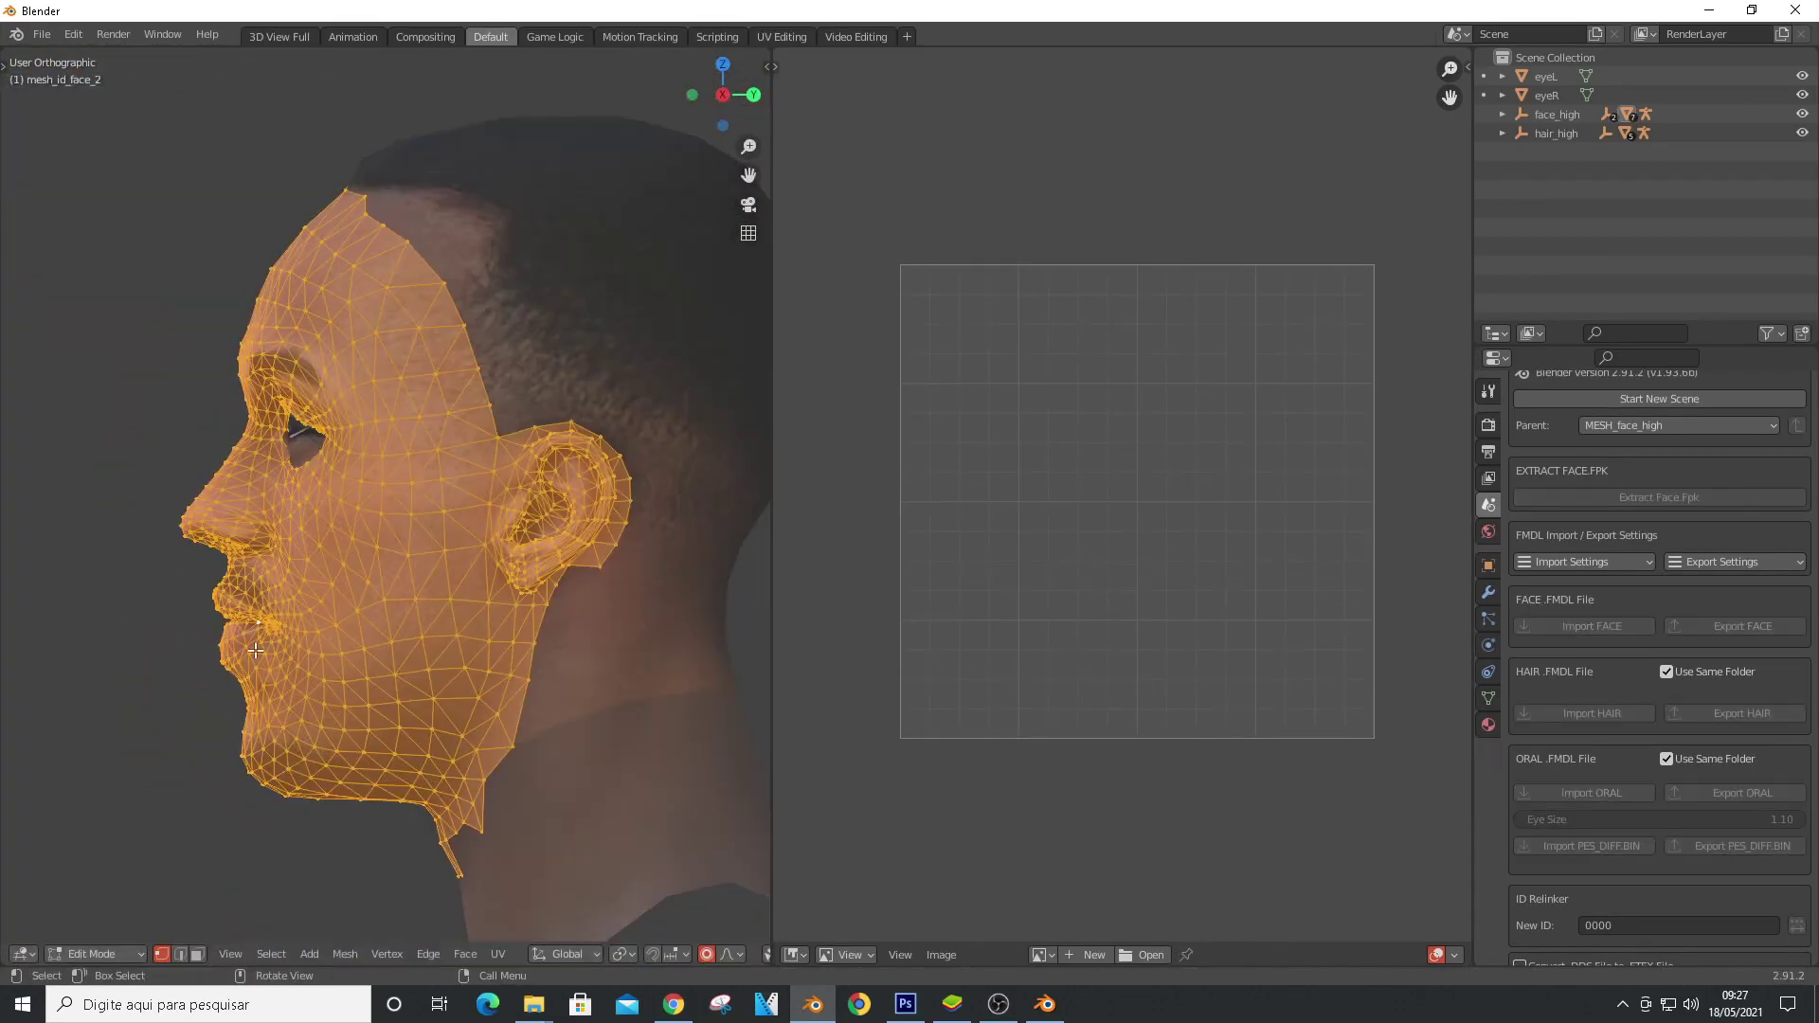
# Reopen all the head meshes together in Edit Mode, adjust the proportional editing options and clear the vertex selection
pyautogui.press('Tab')
pyautogui.click(254, 650)
pyautogui.press('a')
pyautogui.press('Tab')
pyautogui.scroll(3, 255, 568)
pyautogui.scroll(-3, 284, 568)
pyautogui.hotkey('alt', 'a')
pyautogui.press('a')
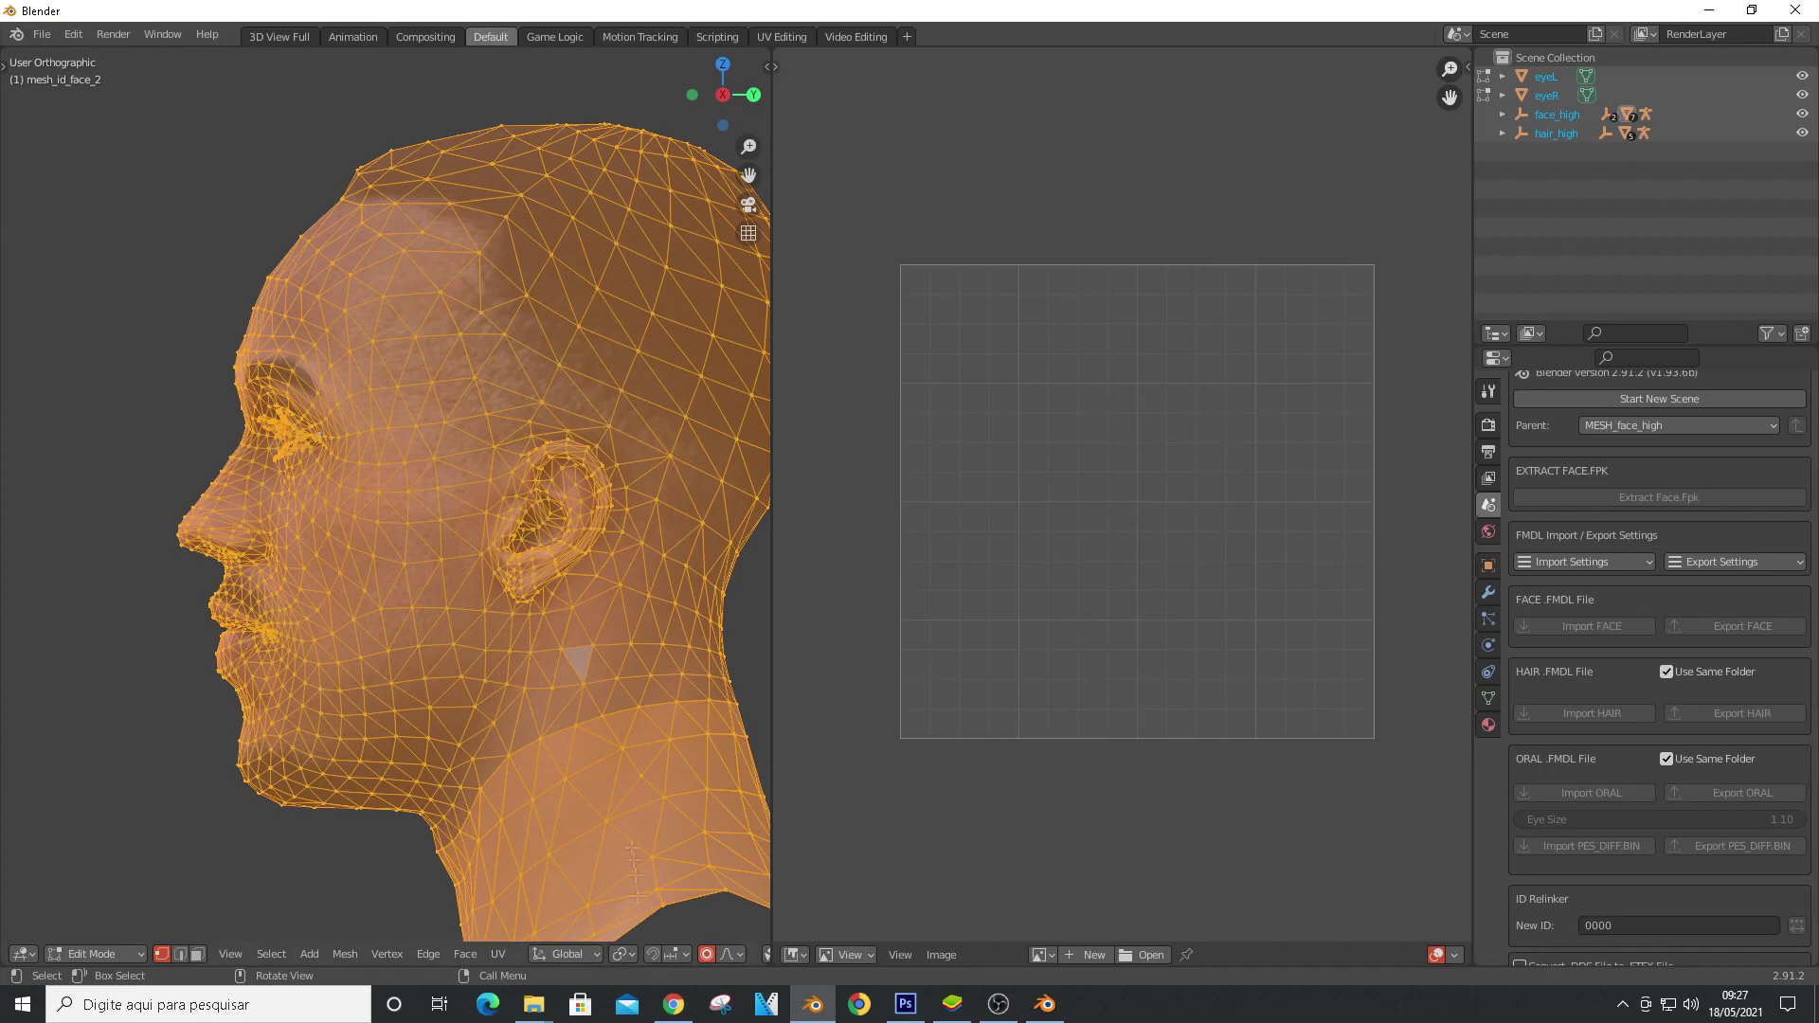
pyautogui.click(733, 954)
pyautogui.click(639, 737)
pyautogui.hotkey('alt', 'a')
# Move the vertices along the nose bridge up to the brow in profile with proportional editing, and return to Object Mode
pyautogui.scroll(4, 228, 450)
pyautogui.click(220, 499)
pyautogui.press('g')
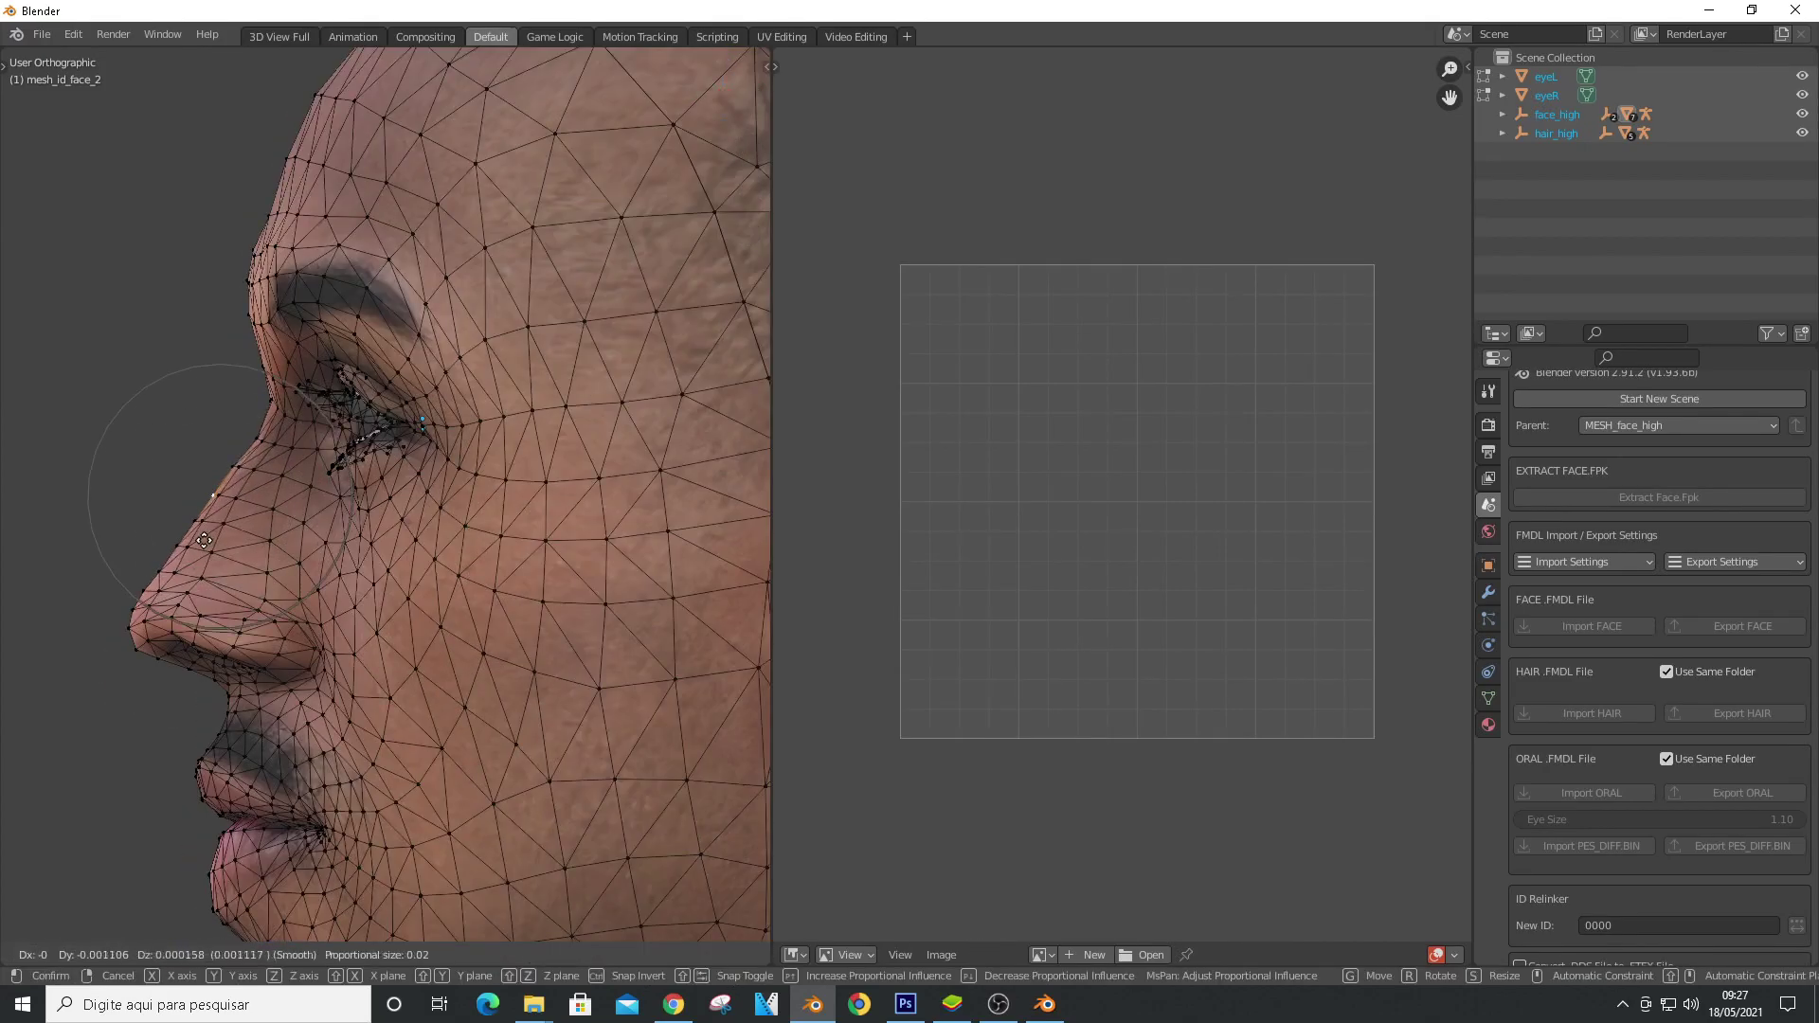
pyautogui.keyDown('shift'); pyautogui.moveTo(171, 544); pyautogui.dragTo(209, 521, button='middle'); pyautogui.keyUp('shift')
pyautogui.click(195, 545)
pyautogui.press('g')
pyautogui.scroll(2, 288, 417)
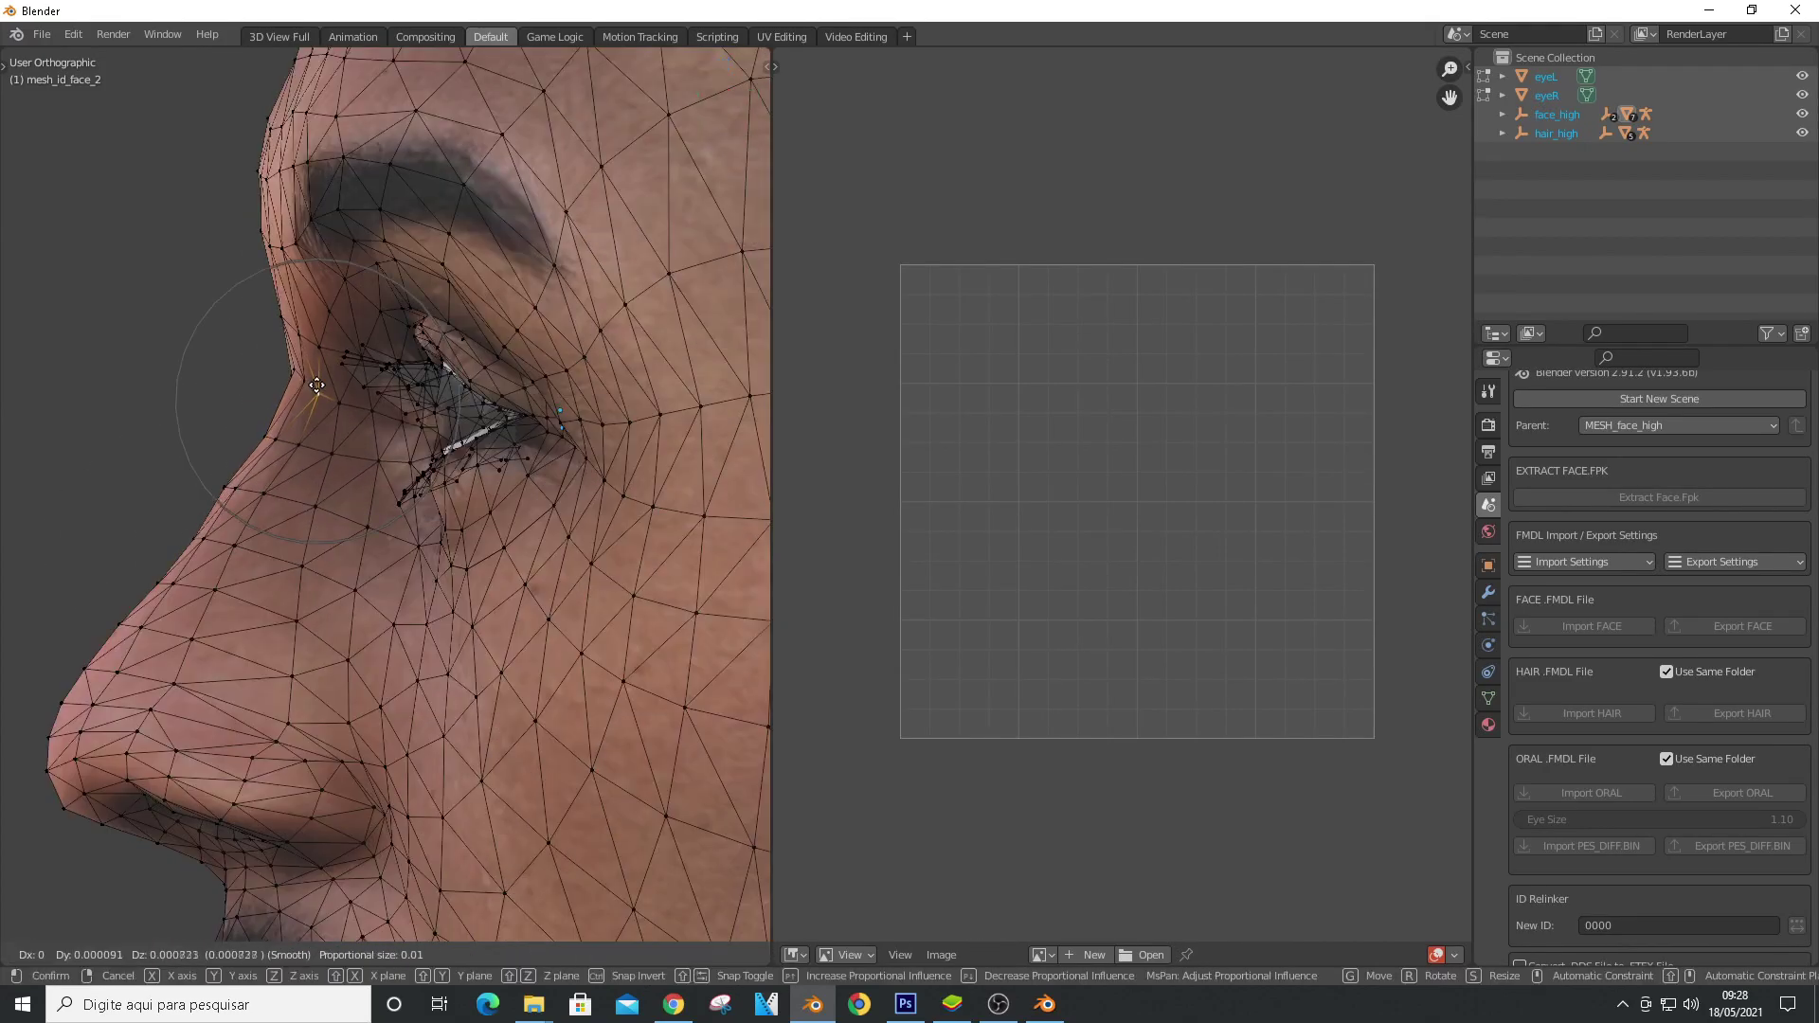
pyautogui.click(341, 384)
pyautogui.scroll(-4, 282, 470)
pyautogui.scroll(4, 270, 479)
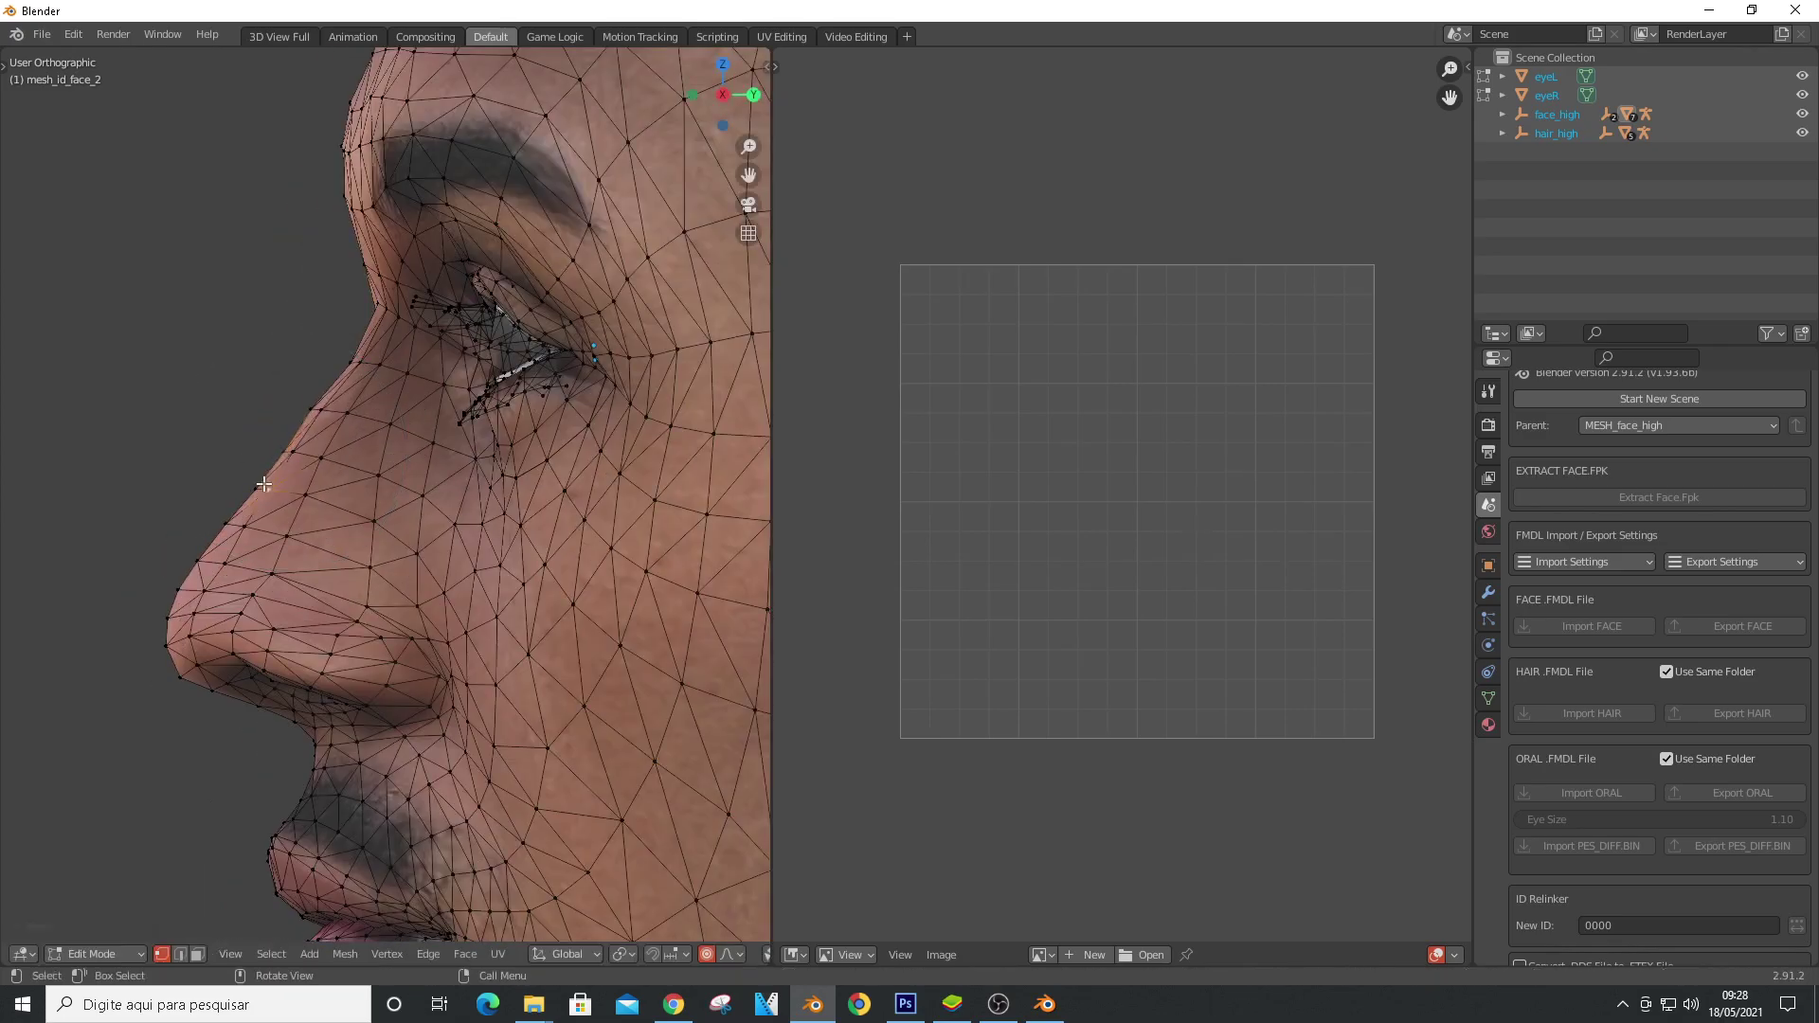
pyautogui.scroll(-7, 258, 485)
pyautogui.press('Tab')
pyautogui.hotkey('alt', 'a')
# Edit the hair mesh mesh_id_hair_0 and reposition the vertices along the upper outline of the head with proportional editing
pyautogui.scroll(-3, 459, 602)
pyautogui.scroll(2, 395, 556)
pyautogui.press('KP_4')
pyautogui.press('KP_4')
pyautogui.press('KP_4')
pyautogui.press('KP_4')
pyautogui.press('KP_4')
pyautogui.press('KP_4')
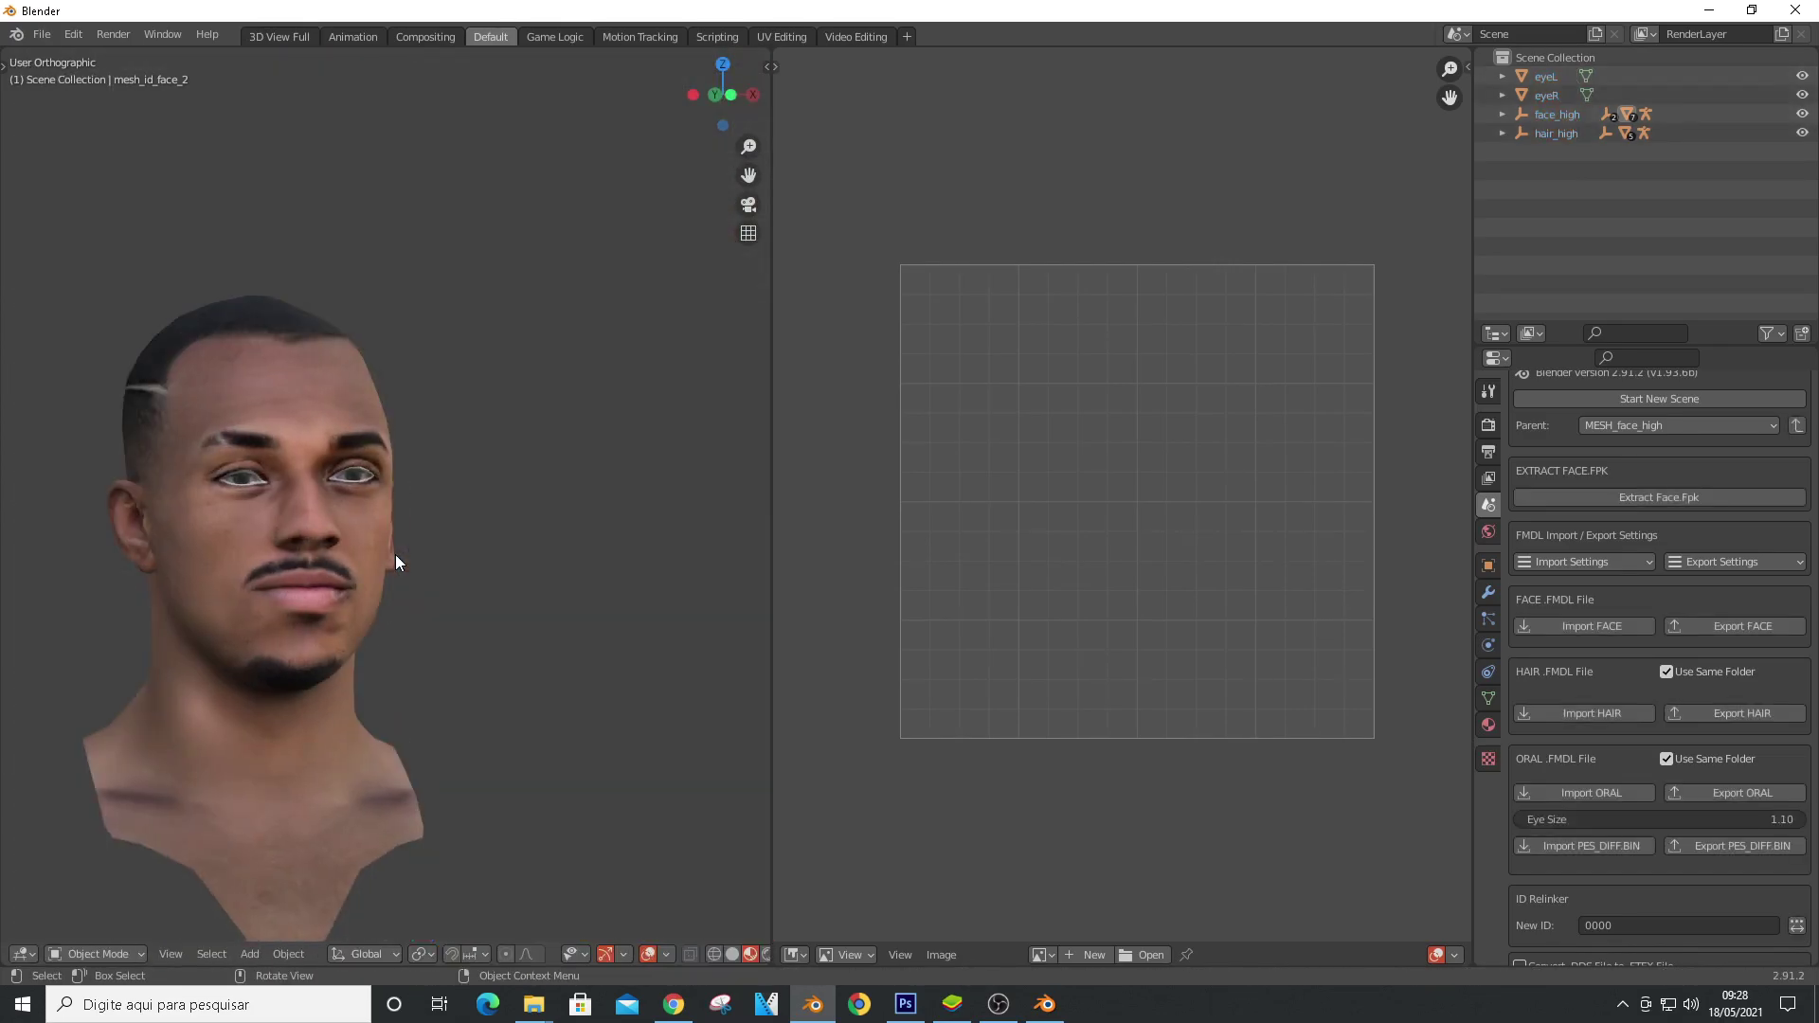
pyautogui.scroll(3, 395, 562)
pyautogui.click(324, 207)
pyautogui.press('Tab')
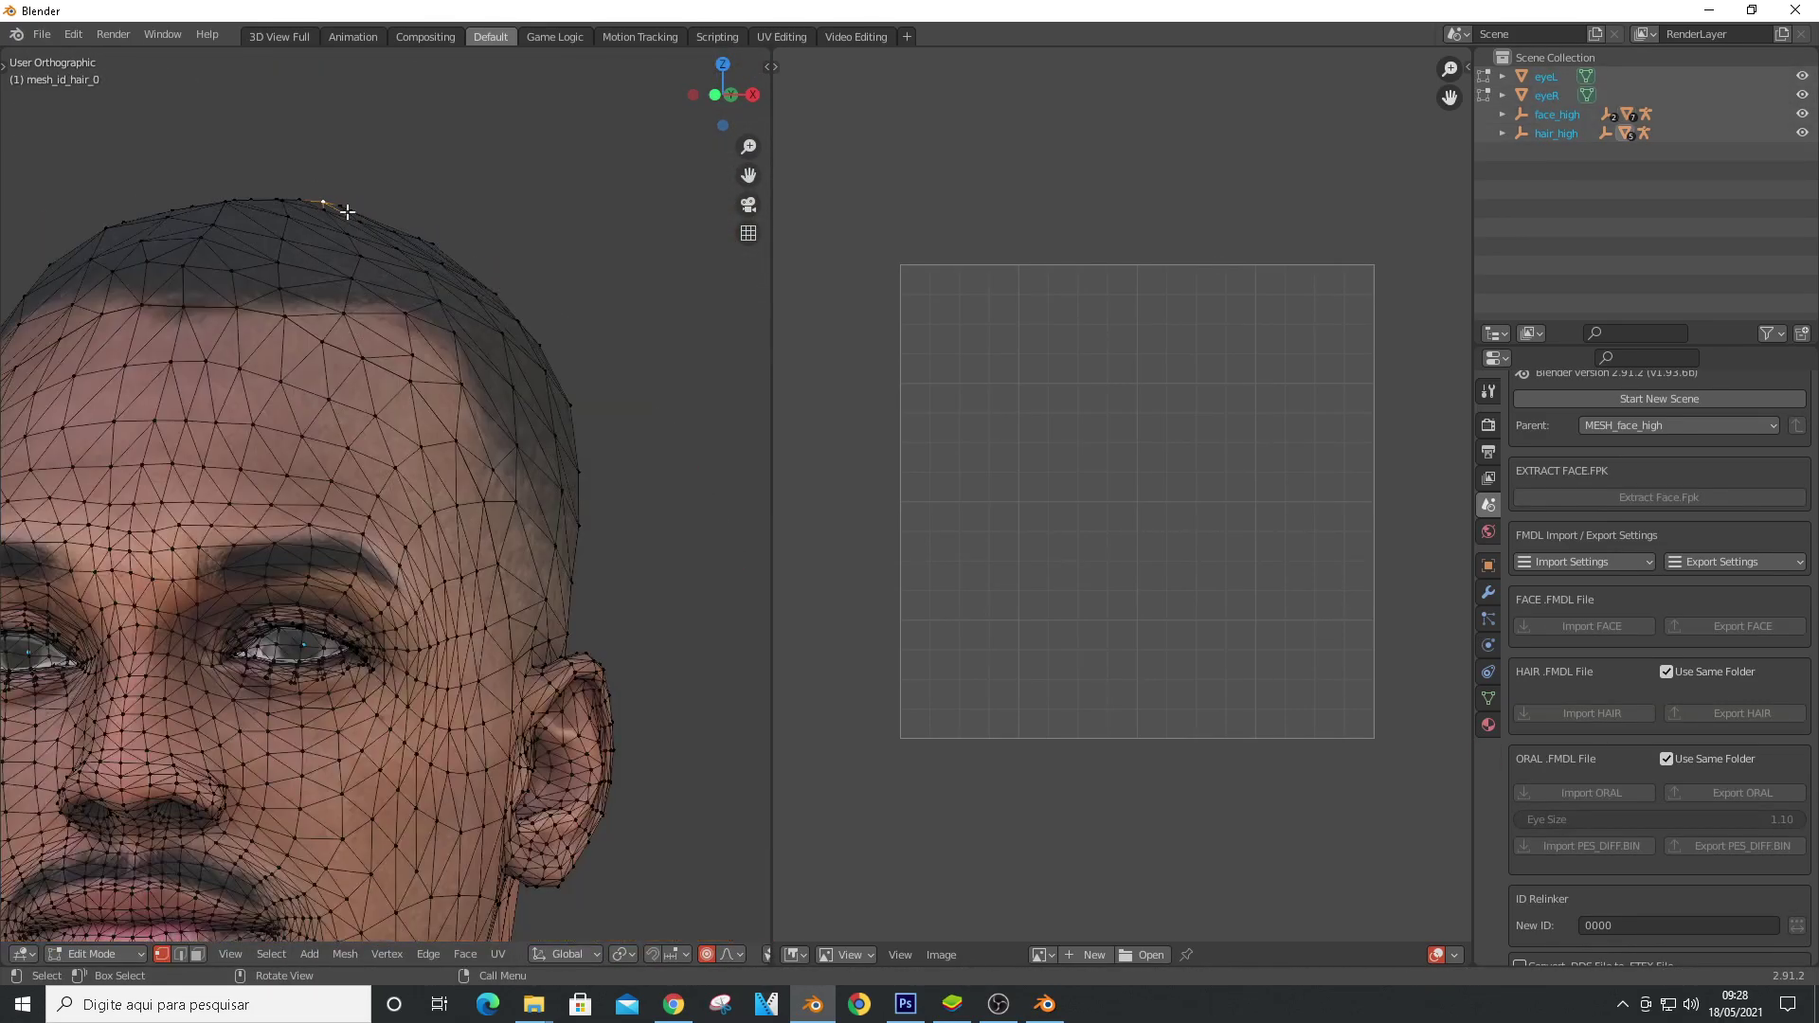
pyautogui.click(342, 210)
pyautogui.scroll(2, 446, 237)
pyautogui.click(446, 243)
pyautogui.scroll(3, 446, 243)
pyautogui.press('g')
pyautogui.click(443, 244)
pyautogui.click(296, 165)
pyautogui.press('g')
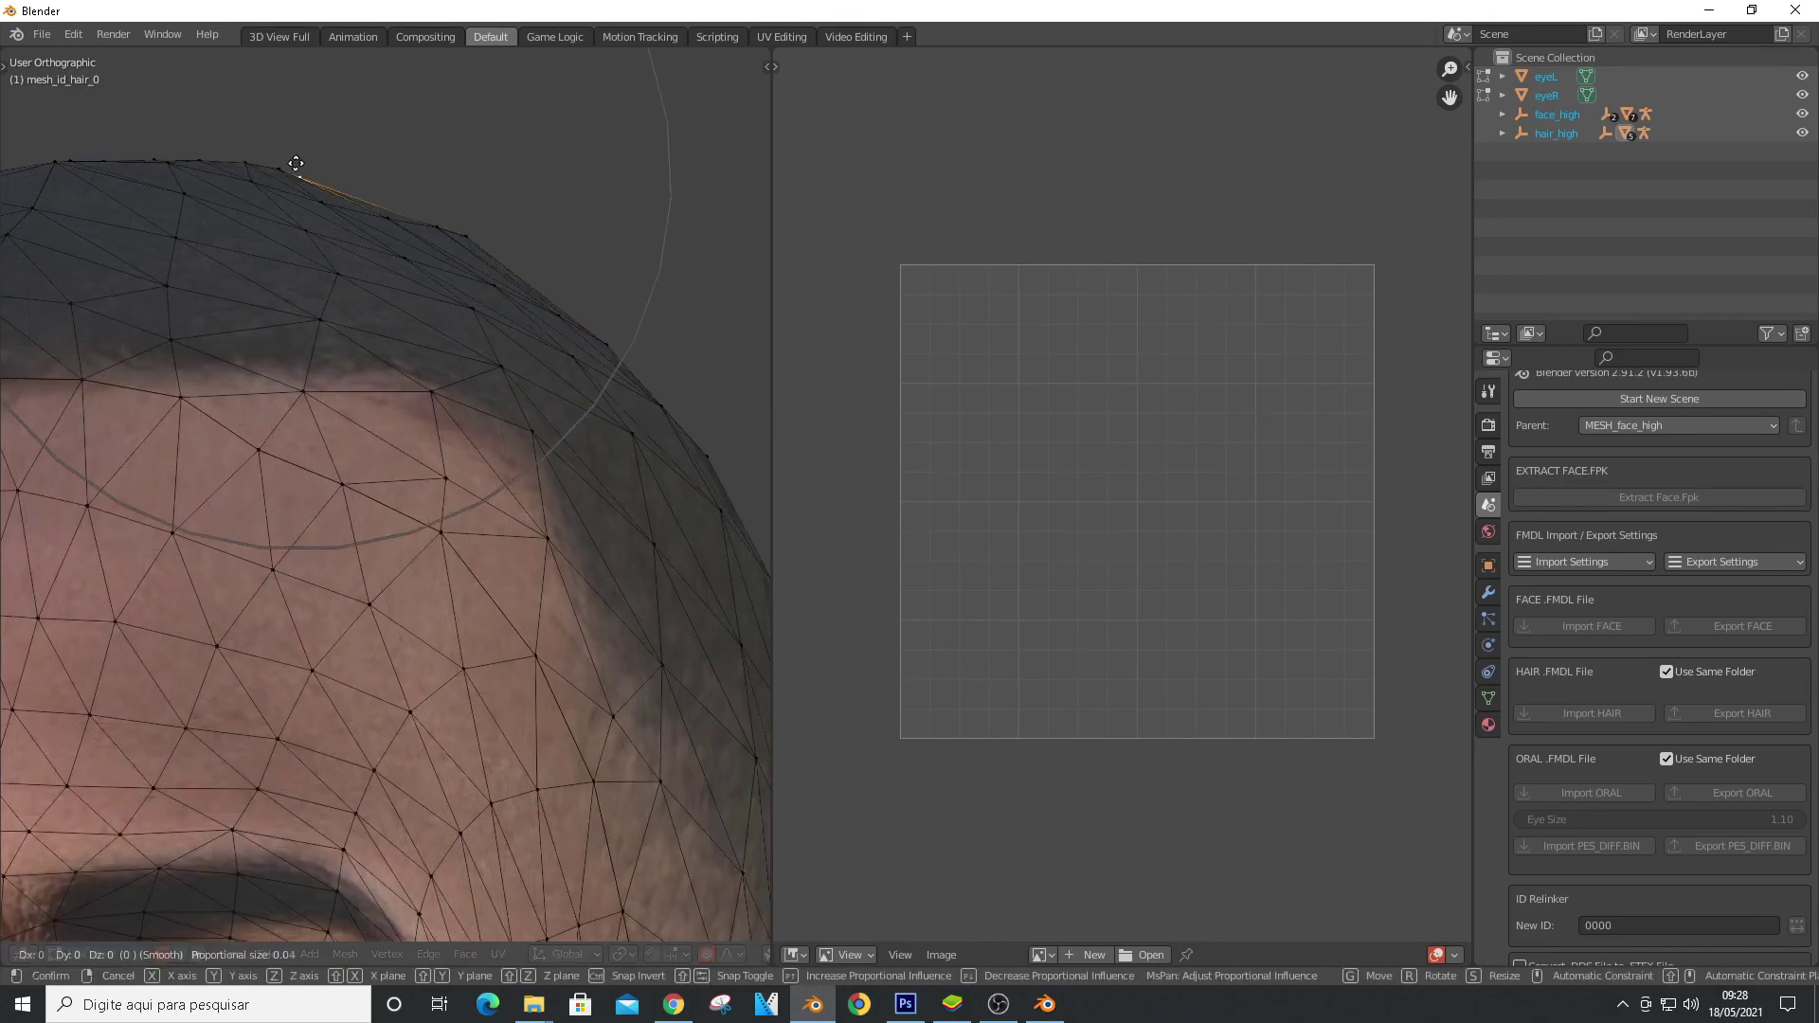
pyautogui.click(299, 168)
# Move the vertices on top of the head in profile with proportional editing, and return to Object Mode
pyautogui.scroll(-3, 329, 208)
pyautogui.scroll(-5, 242, 190)
pyautogui.moveTo(241, 191); pyautogui.dragTo(351, 209, button='middle')
pyautogui.press('g')
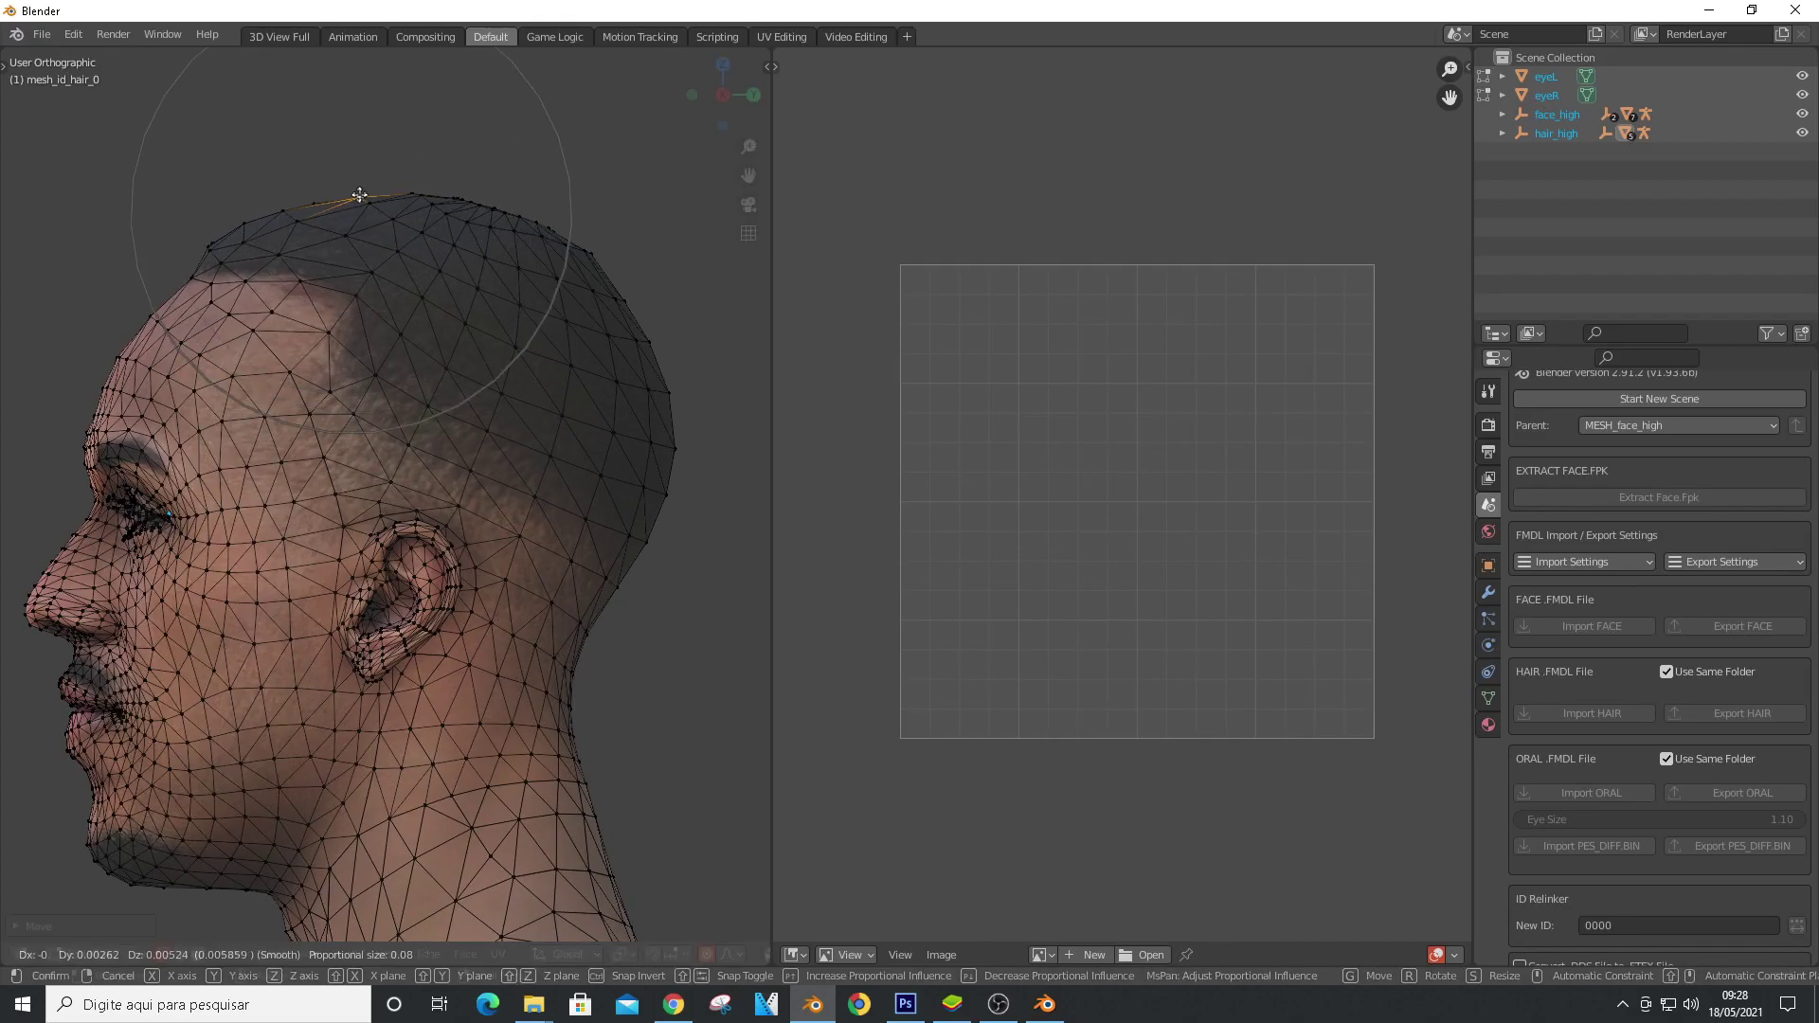
pyautogui.click(359, 195)
pyautogui.press('Tab')
pyautogui.hotkey('alt', 'a')
# Select all meshes for editing again and adjust a vertex on the back of the crown
pyautogui.scroll(6, 531, 281)
pyautogui.press('a')
pyautogui.press('Tab')
pyautogui.click(535, 273)
pyautogui.press('g')
pyautogui.click(534, 275)
# Turn to the opposite profile and move the hair vertices on the rear side of the head with proportional editing
pyautogui.scroll(-8, 507, 336)
pyautogui.press('KP_6')
pyautogui.press('KP_6')
pyautogui.press('KP_6')
pyautogui.press('KP_6')
pyautogui.press('KP_6')
pyautogui.press('KP_6')
pyautogui.press('KP_1')
pyautogui.press('KP_4')
pyautogui.press('KP_4')
pyautogui.press('KP_4')
pyautogui.press('KP_4')
pyautogui.press('KP_4')
pyautogui.press('KP_4')
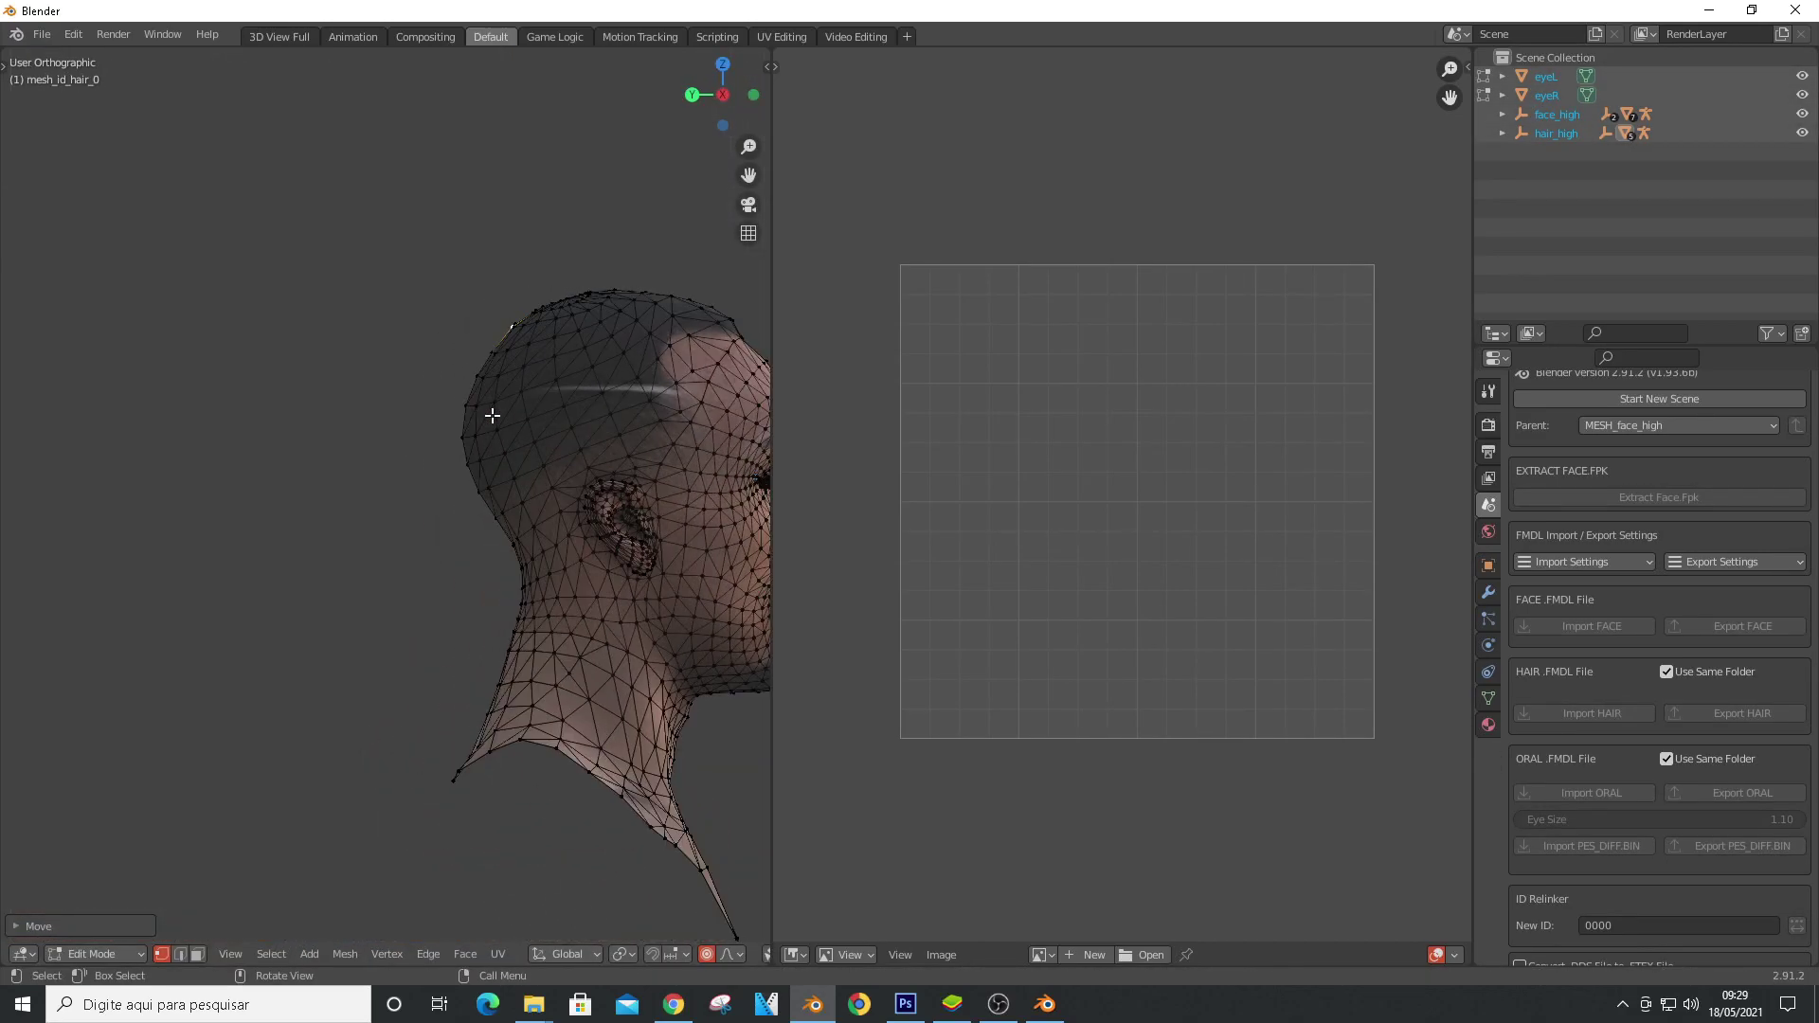
pyautogui.scroll(3, 492, 415)
pyautogui.click(528, 364)
pyautogui.press('g')
pyautogui.click(535, 399)
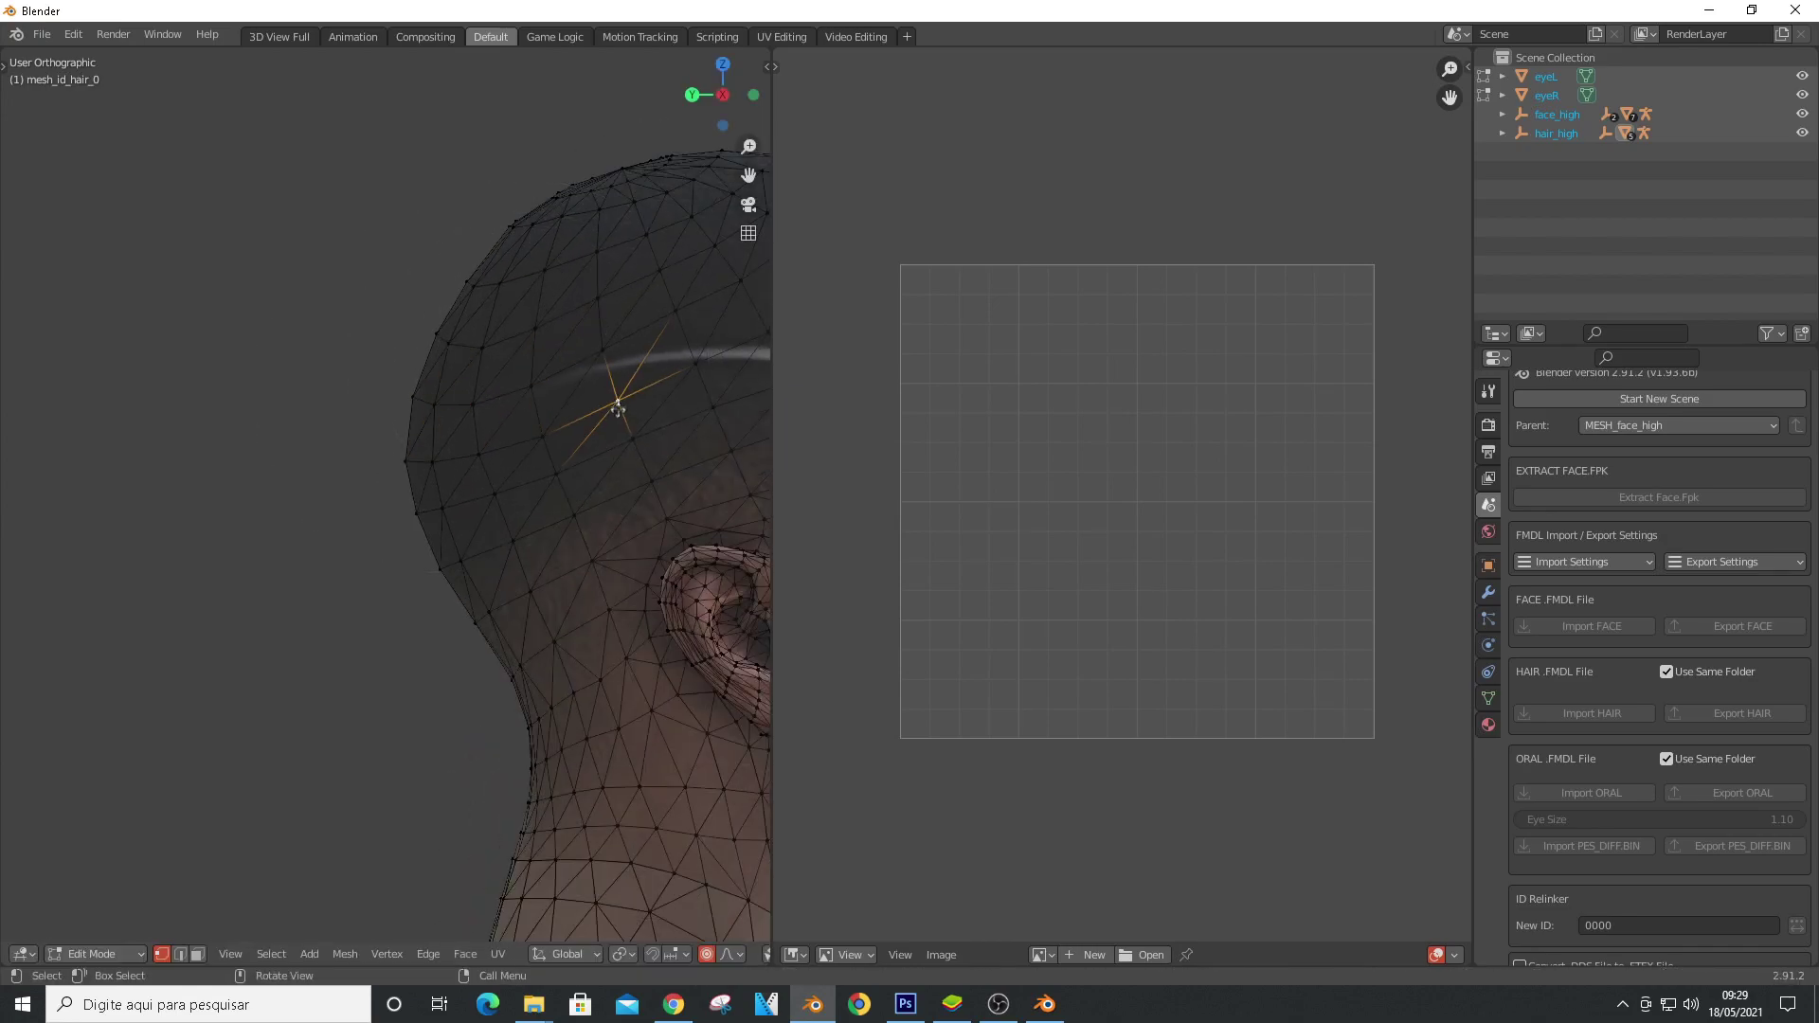
# Adjust the hair vertices above and behind the ear near the shaved line, and return to Object Mode in front view
pyautogui.scroll(-1, 616, 402)
pyautogui.keyDown('shift'); pyautogui.moveTo(651, 388); pyautogui.dragTo(611, 374, button='middle'); pyautogui.keyUp('shift')
pyautogui.click(541, 402)
pyautogui.press('g')
pyautogui.click(544, 401)
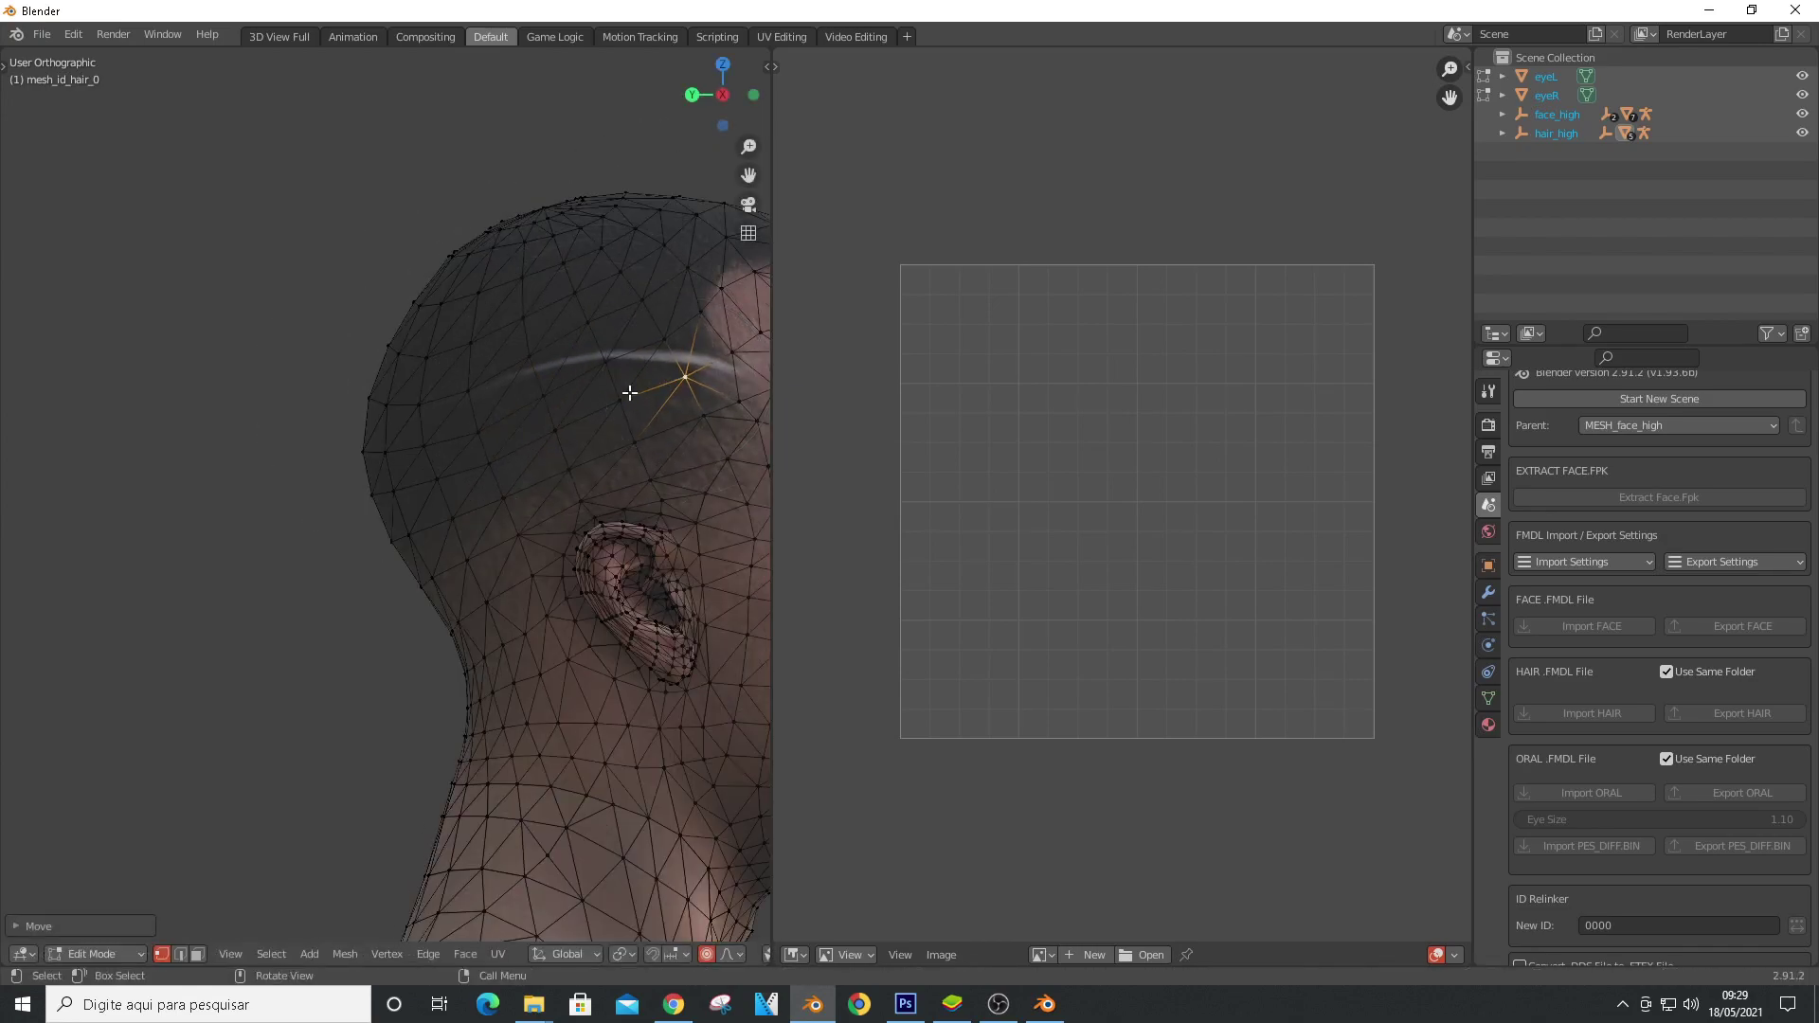
pyautogui.press('KP_1')
pyautogui.scroll(-3, 641, 434)
pyautogui.press('Tab')
# Examine the outline and proportions of the reshaped head from the front
pyautogui.click(408, 180)
pyautogui.scroll(-1, 408, 180)
pyautogui.scroll(5, 516, 270)
pyautogui.click(508, 289)
pyautogui.scroll(-6, 459, 383)
pyautogui.click(403, 559)
pyautogui.scroll(1, 609, 438)
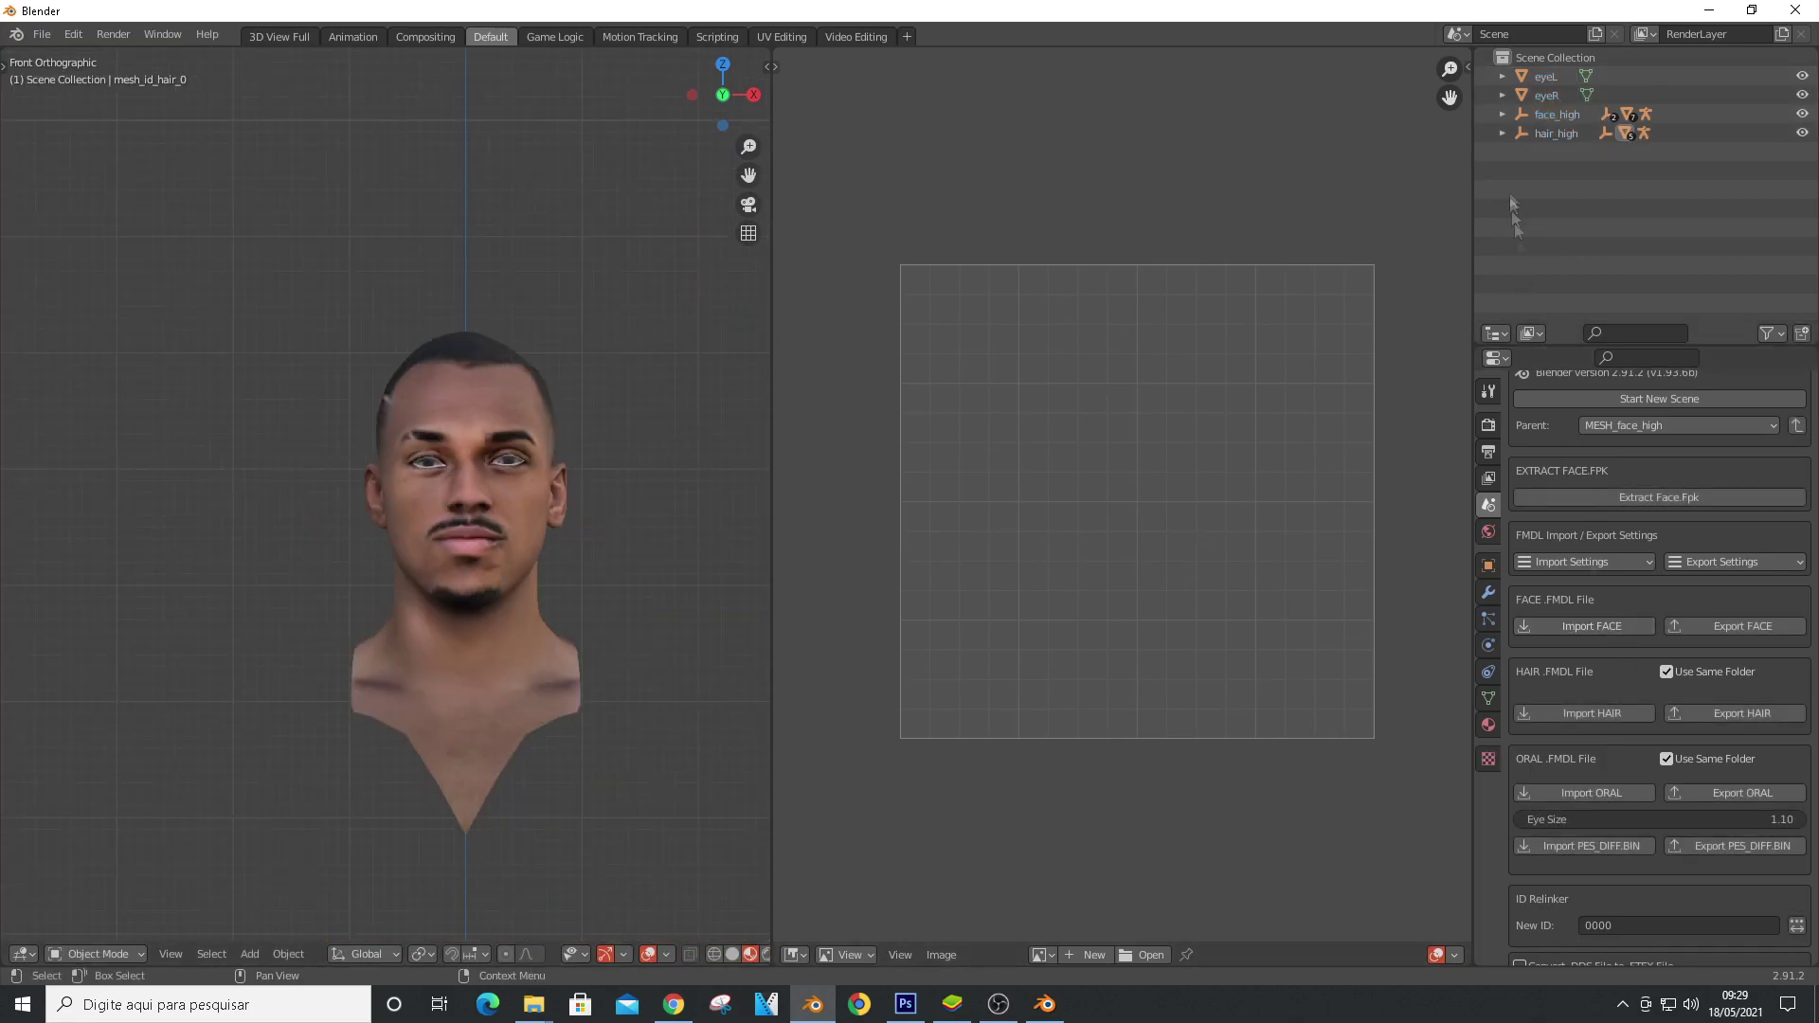
# Import the PES_DIFF.BIN eye data and move the eyeR eyeball into its socket from the front
pyautogui.click(1605, 847)
pyautogui.click(1550, 96)
pyautogui.scroll(9, 428, 473)
pyautogui.press('g')
pyautogui.click(413, 390)
pyautogui.scroll(-4, 406, 387)
# Reposition the eyeL eyeball and refine the placement of eyeR so both sit centred in the eye openings
pyautogui.click(1545, 77)
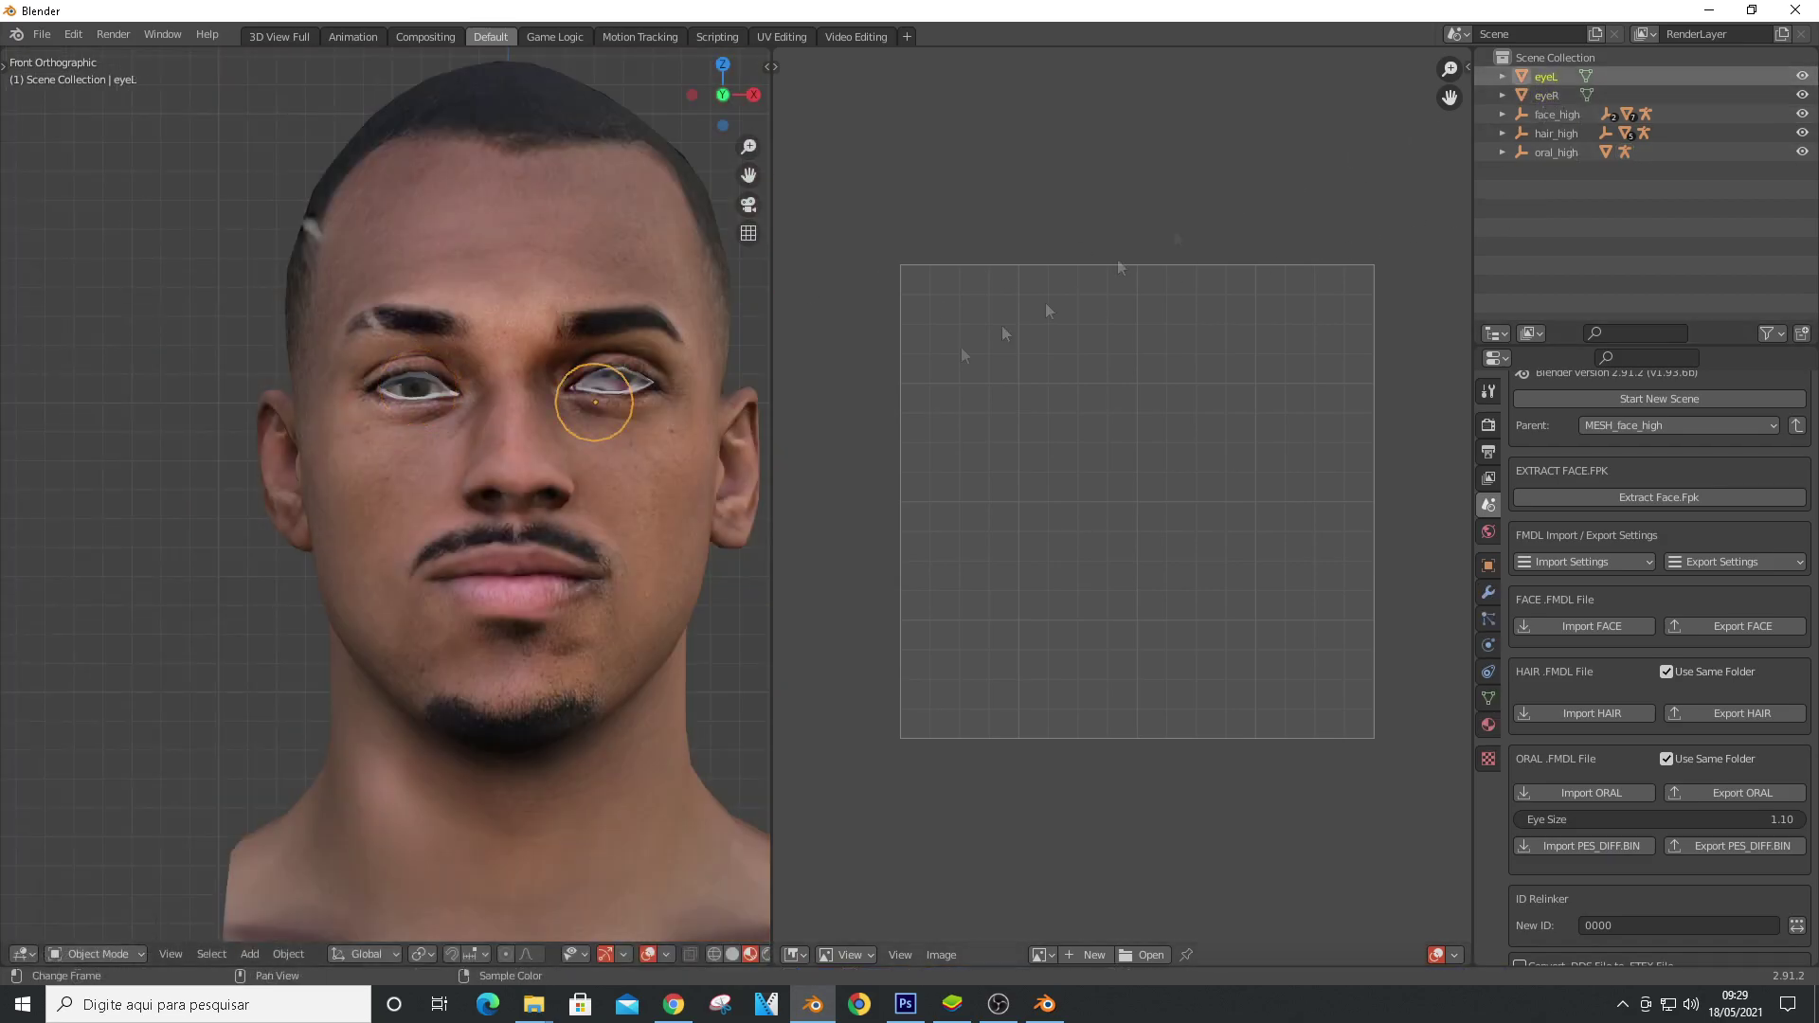
pyautogui.scroll(-2, 407, 410)
pyautogui.click(395, 409)
pyautogui.scroll(6, 388, 415)
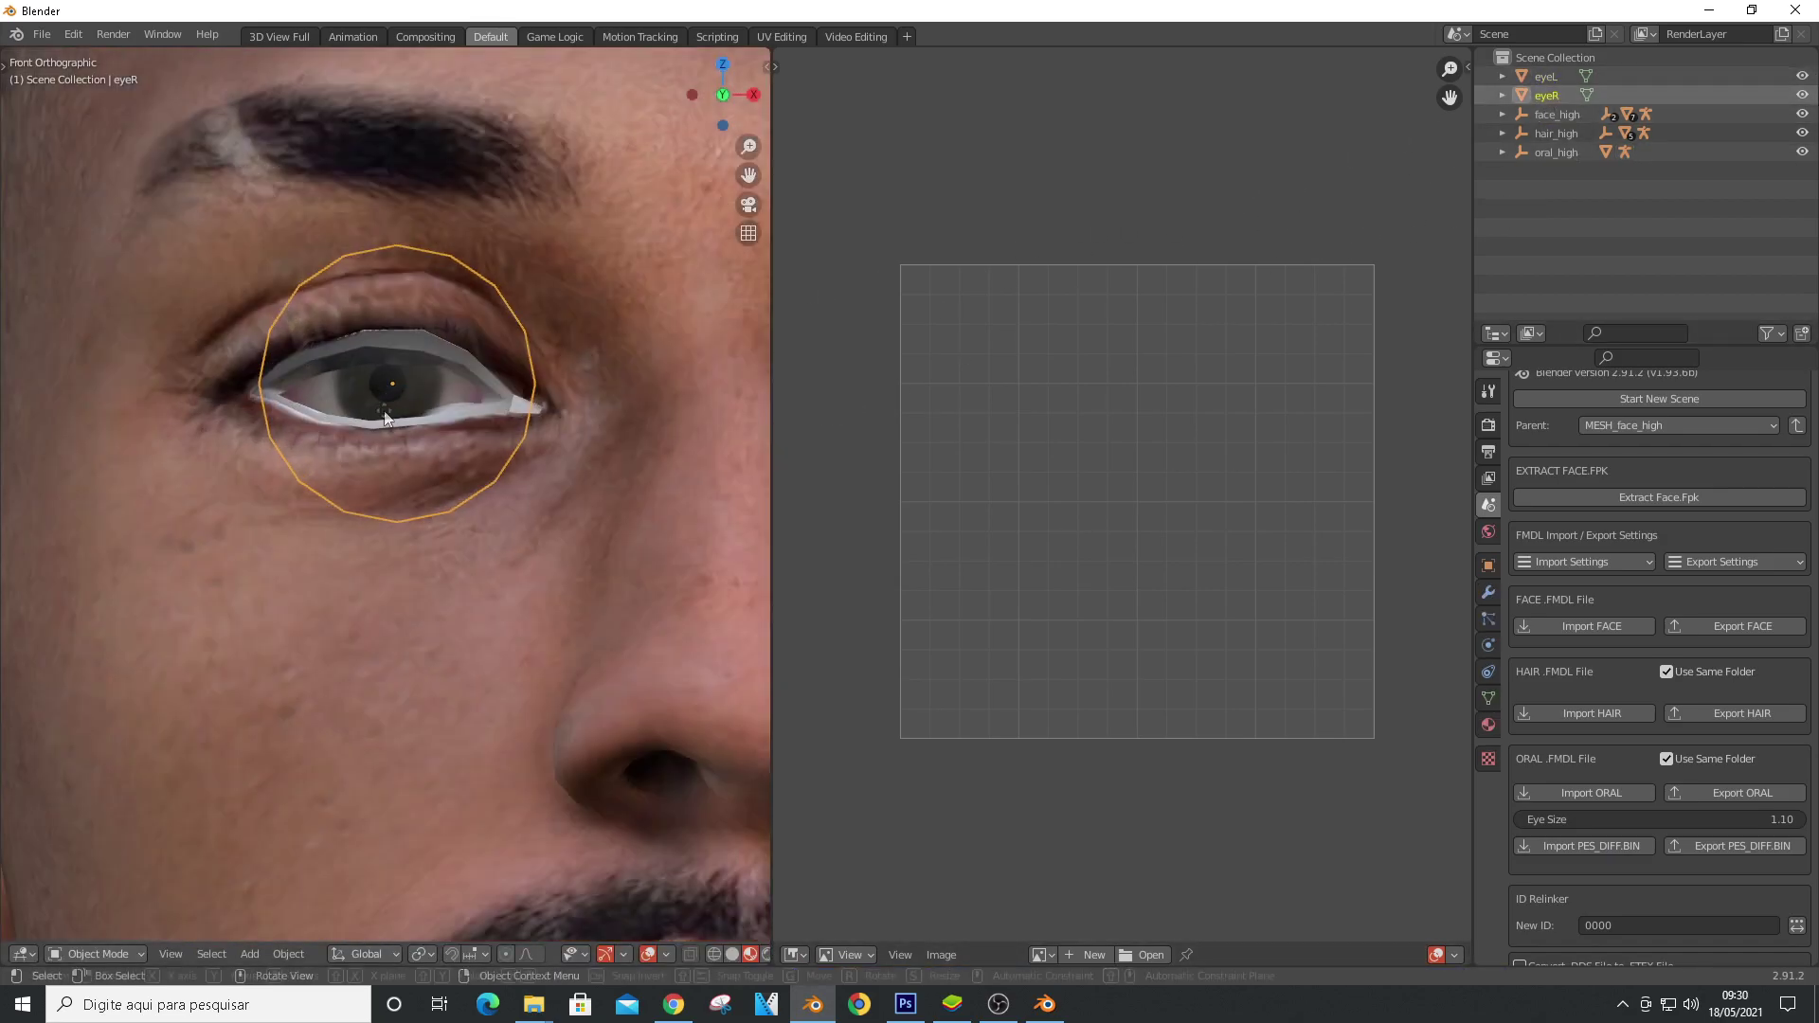
pyautogui.click(385, 417)
pyautogui.scroll(-6, 373, 286)
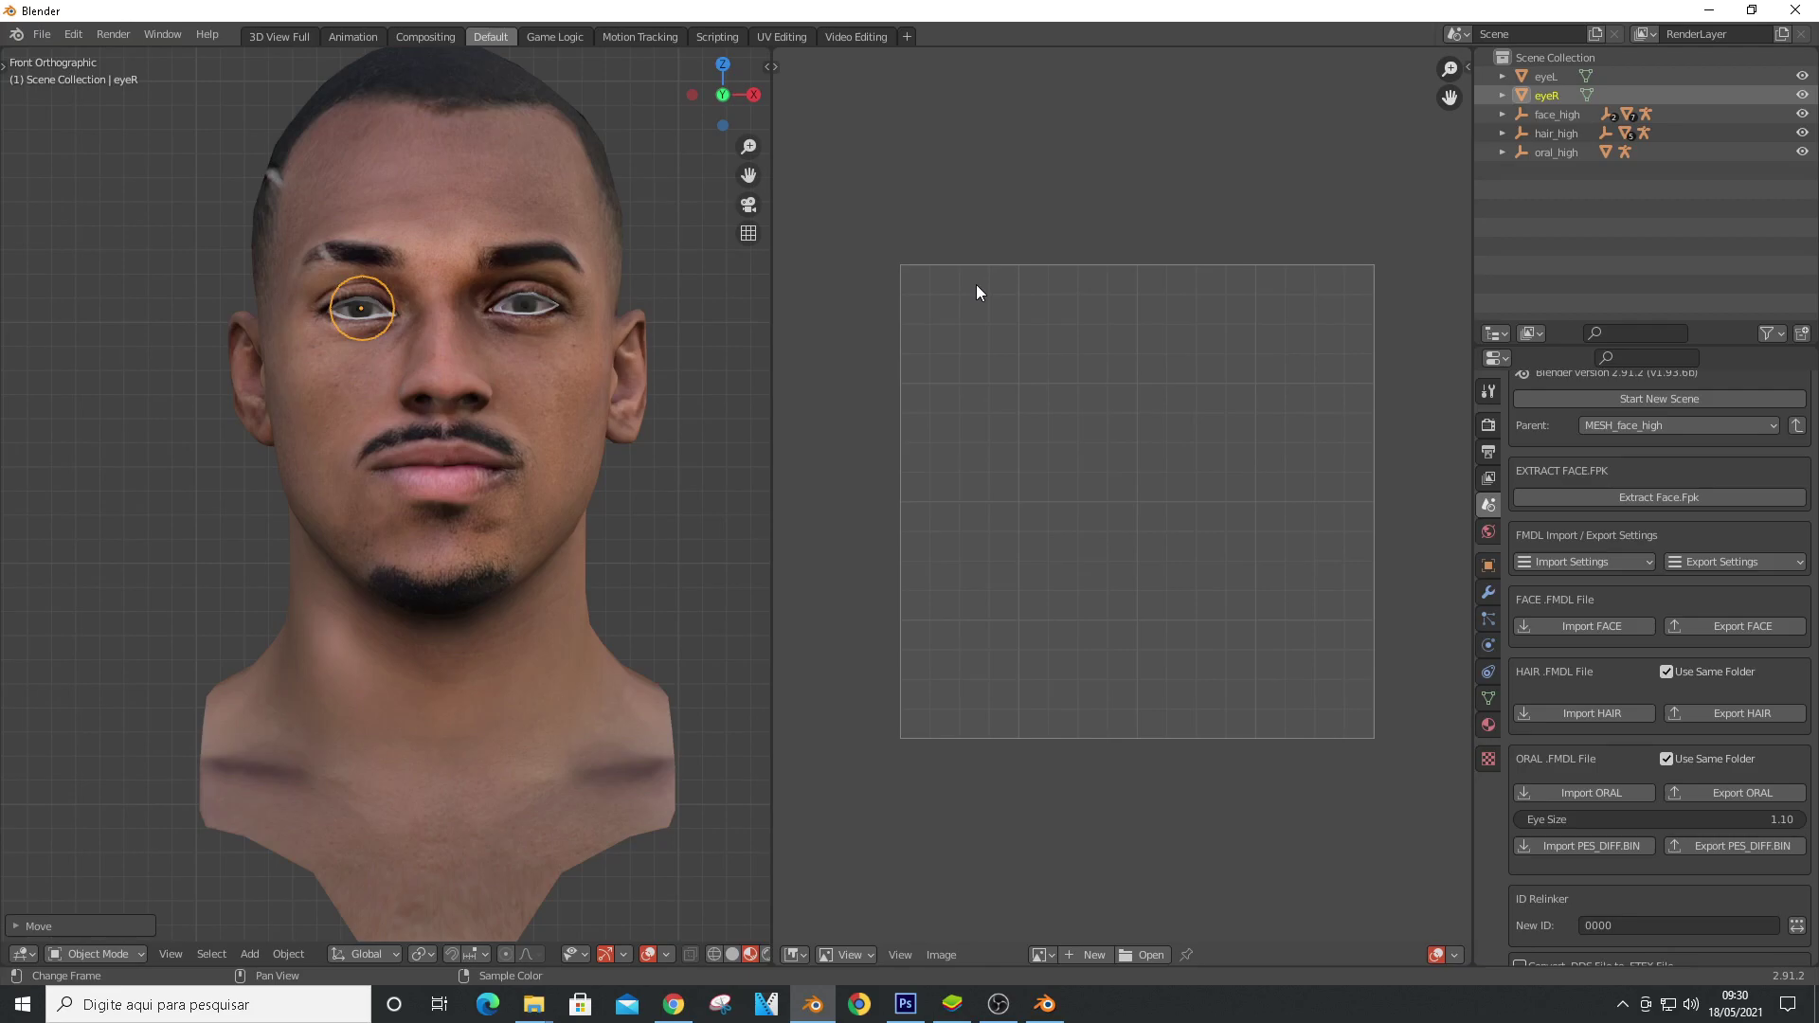
pyautogui.scroll(8, 368, 318)
pyautogui.press('g')
pyautogui.click(337, 273)
pyautogui.scroll(-6, 343, 280)
pyautogui.scroll(-2, 568, 303)
# Turn to the profile view, select all meshes for editing and nudge a vertex on the side of the head
pyautogui.press('KP_3')
pyautogui.scroll(-3, 517, 407)
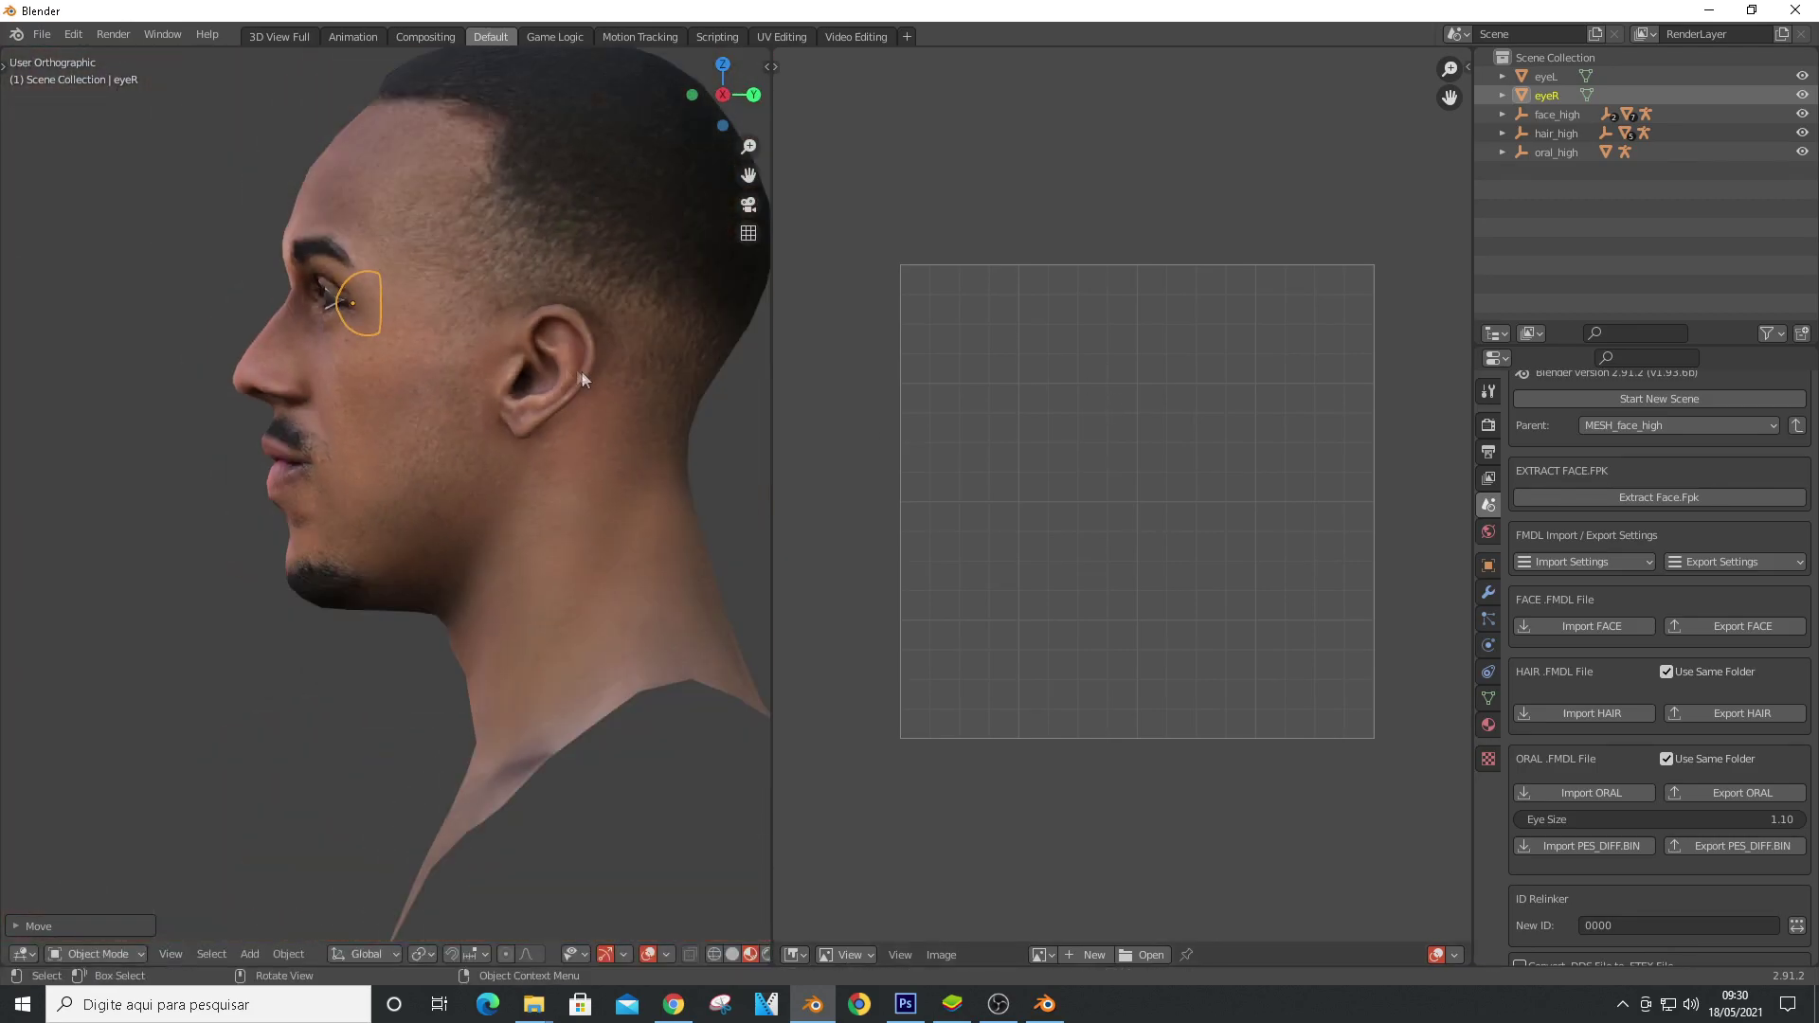
pyautogui.scroll(1, 518, 408)
pyautogui.click(343, 366)
pyautogui.press('a')
pyautogui.press('Tab')
pyautogui.scroll(11, 343, 364)
pyautogui.click(455, 230)
pyautogui.press('g')
pyautogui.click(449, 228)
pyautogui.scroll(-8, 322, 219)
# Move the vertex at the base of the earlobe slightly up and inward with proportional editing
pyautogui.scroll(-2, 307, 232)
pyautogui.scroll(5, 559, 367)
pyautogui.click(559, 367)
pyautogui.press('g')
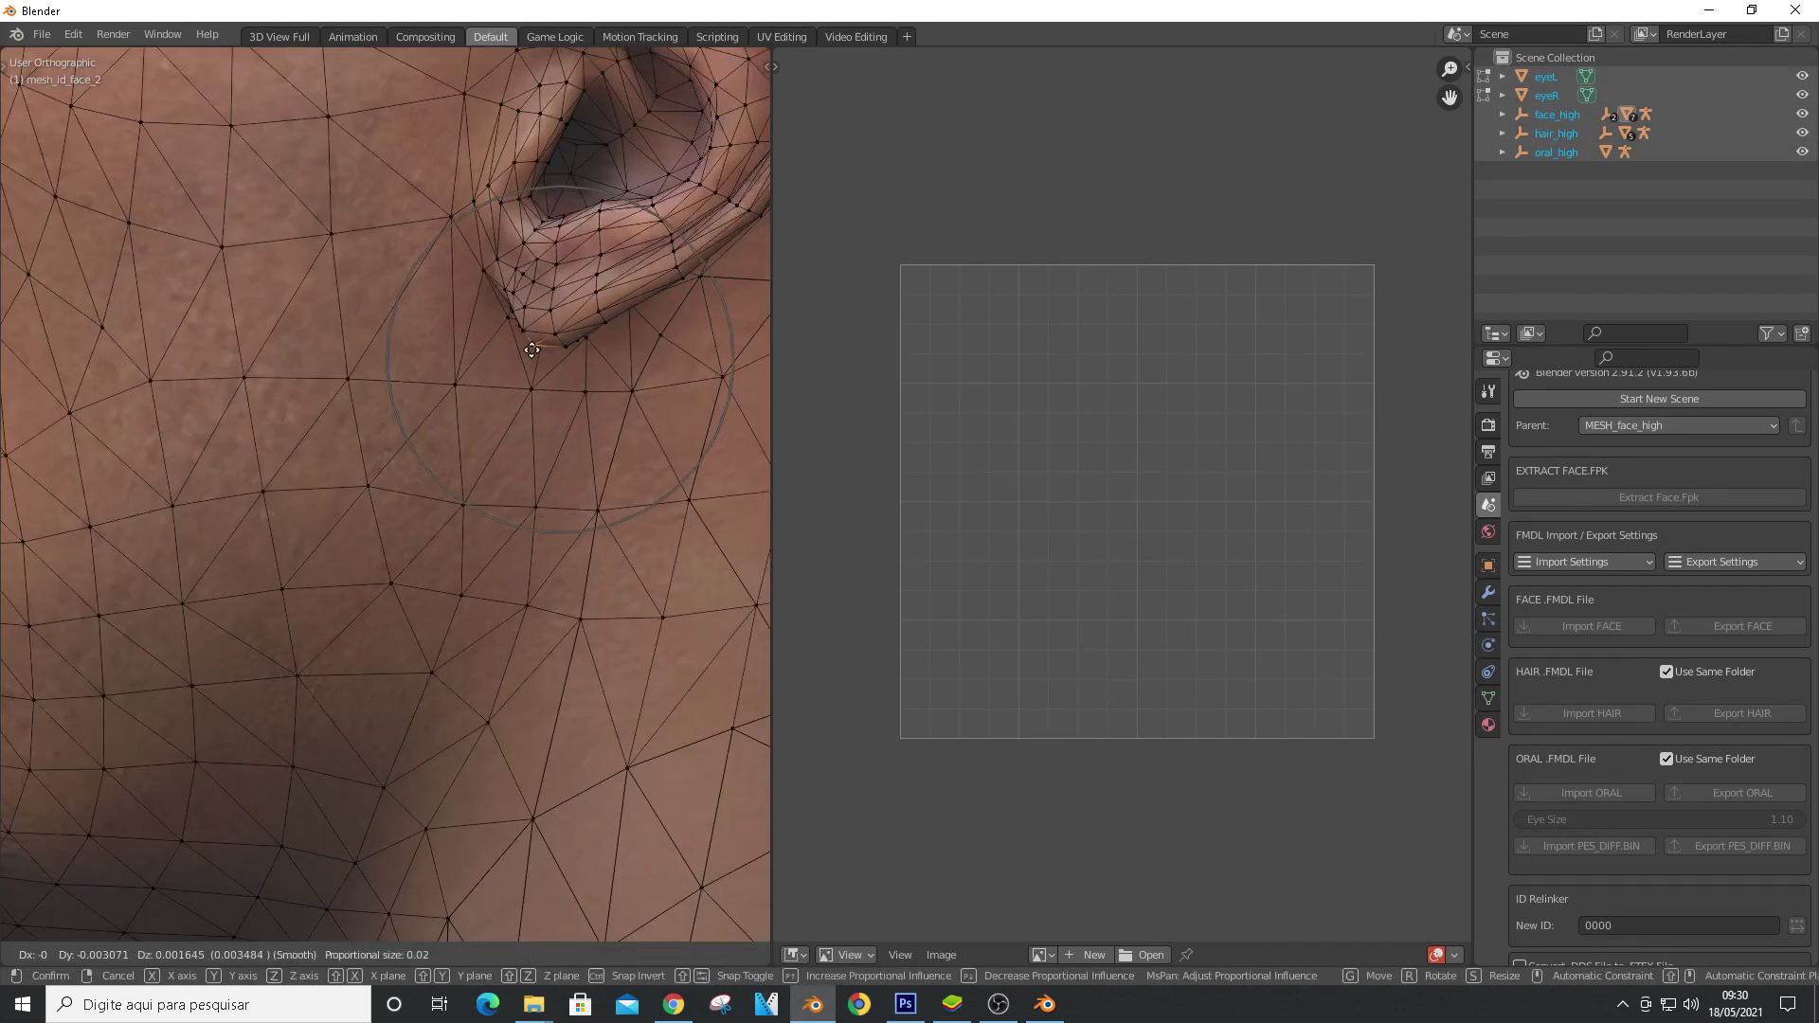
pyautogui.click(534, 353)
pyautogui.scroll(-9, 360, 417)
# View the head from behind and pull the hair vertices along its side outline slightly inward
pyautogui.press('ctrl+KP_1')
pyautogui.moveTo(429, 436); pyautogui.dragTo(500, 434, button='middle')
pyautogui.scroll(6, 456, 227)
pyautogui.click(408, 174)
pyautogui.press('g')
pyautogui.click(393, 175)
pyautogui.click(384, 243)
pyautogui.press('g')
pyautogui.click(370, 244)
pyautogui.click(371, 320)
pyautogui.scroll(-6, 390, 227)
# Turn the head to face forward and move the outer hair vertex at the temple without the shaved line inward
pyautogui.press('KP_4')
pyautogui.press('KP_4')
pyautogui.press('KP_4')
pyautogui.press('KP_4')
pyautogui.press('KP_4')
pyautogui.press('KP_4')
pyautogui.press('KP_4')
pyautogui.press('KP_4')
pyautogui.press('KP_4')
pyautogui.press('KP_4')
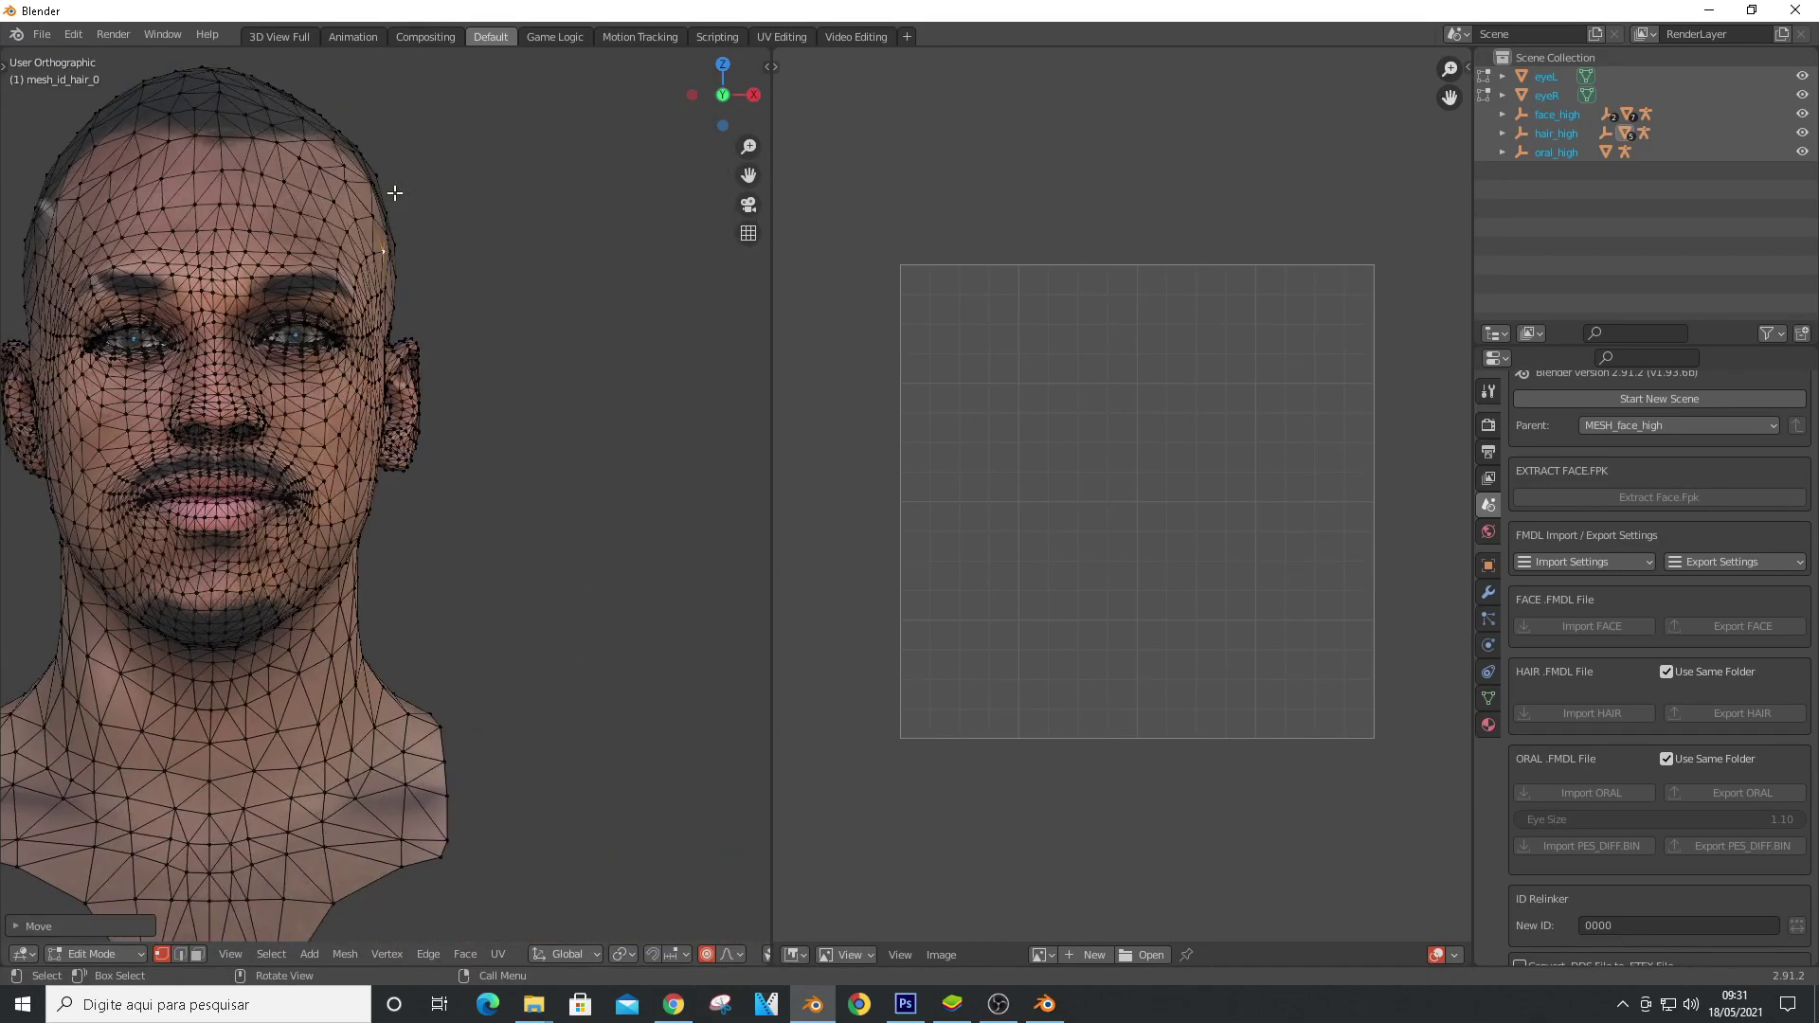
pyautogui.scroll(7, 371, 189)
pyautogui.click(341, 156)
pyautogui.press('g')
pyautogui.click(326, 160)
pyautogui.scroll(3, 329, 152)
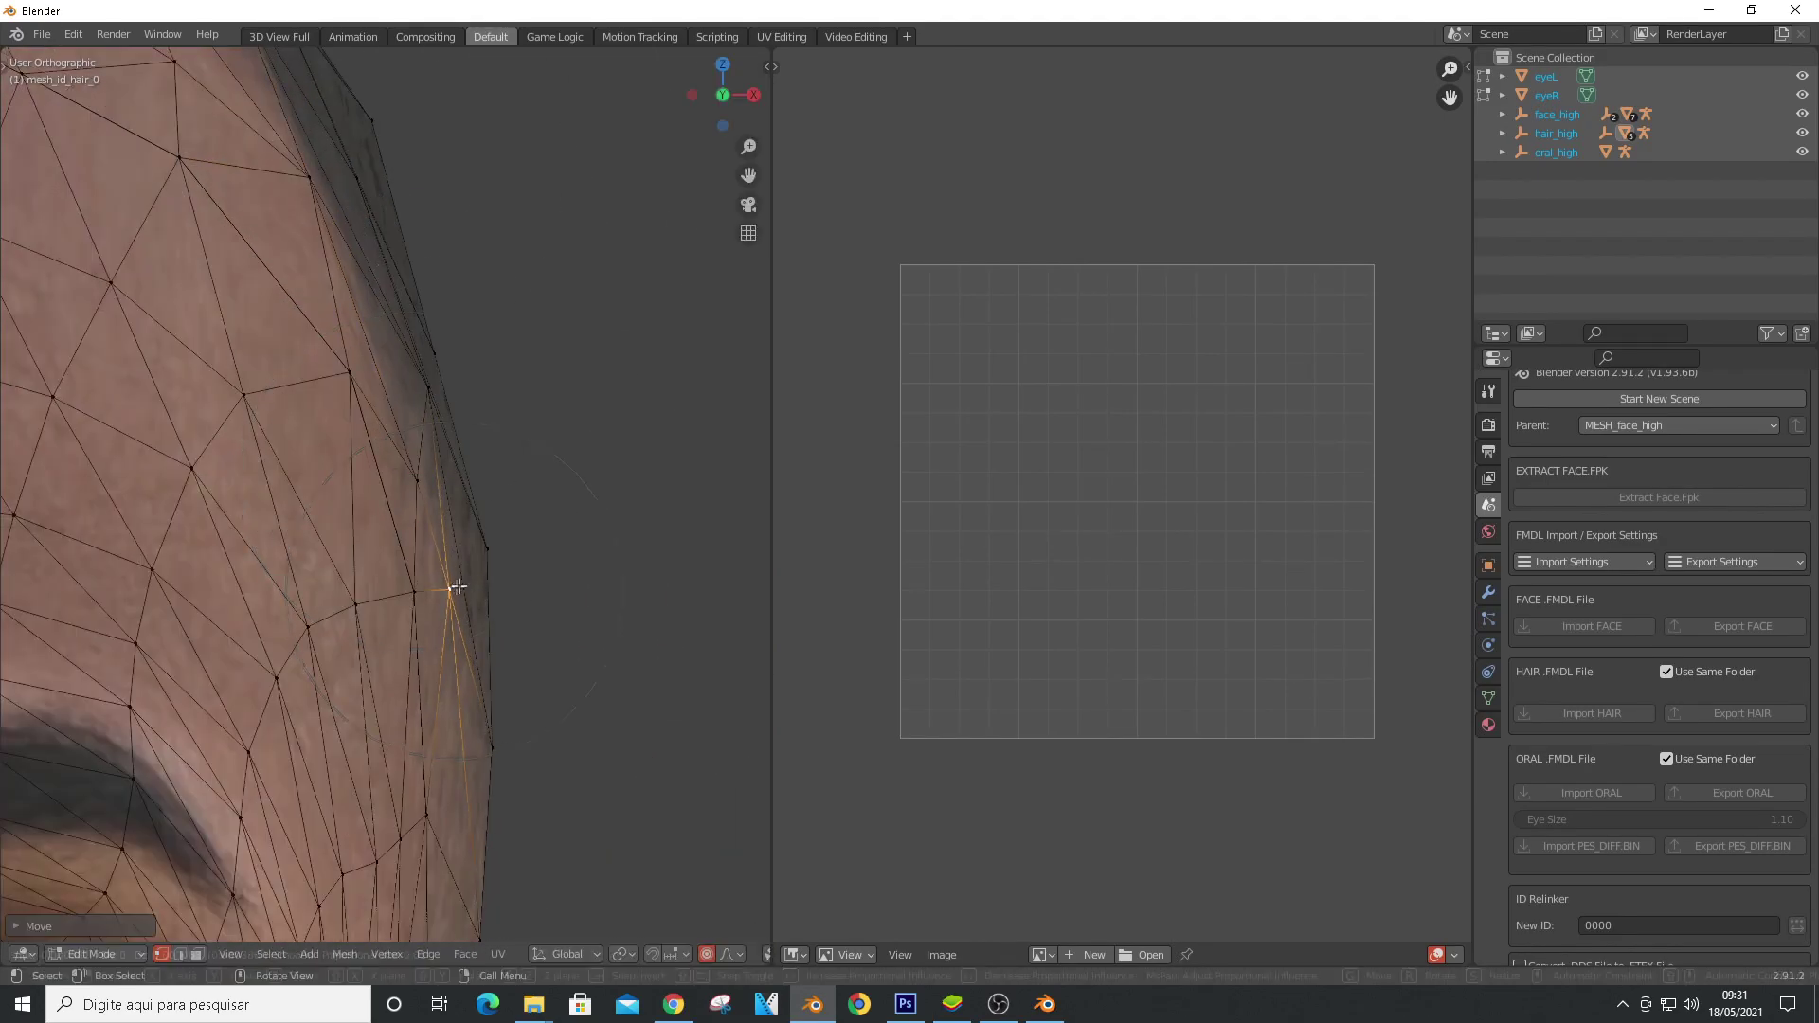
# Adjust the hairline vertices higher up beside the forehead on the same side of the head
pyautogui.scroll(-3, 457, 587)
pyautogui.scroll(3, 310, 165)
pyautogui.press('g')
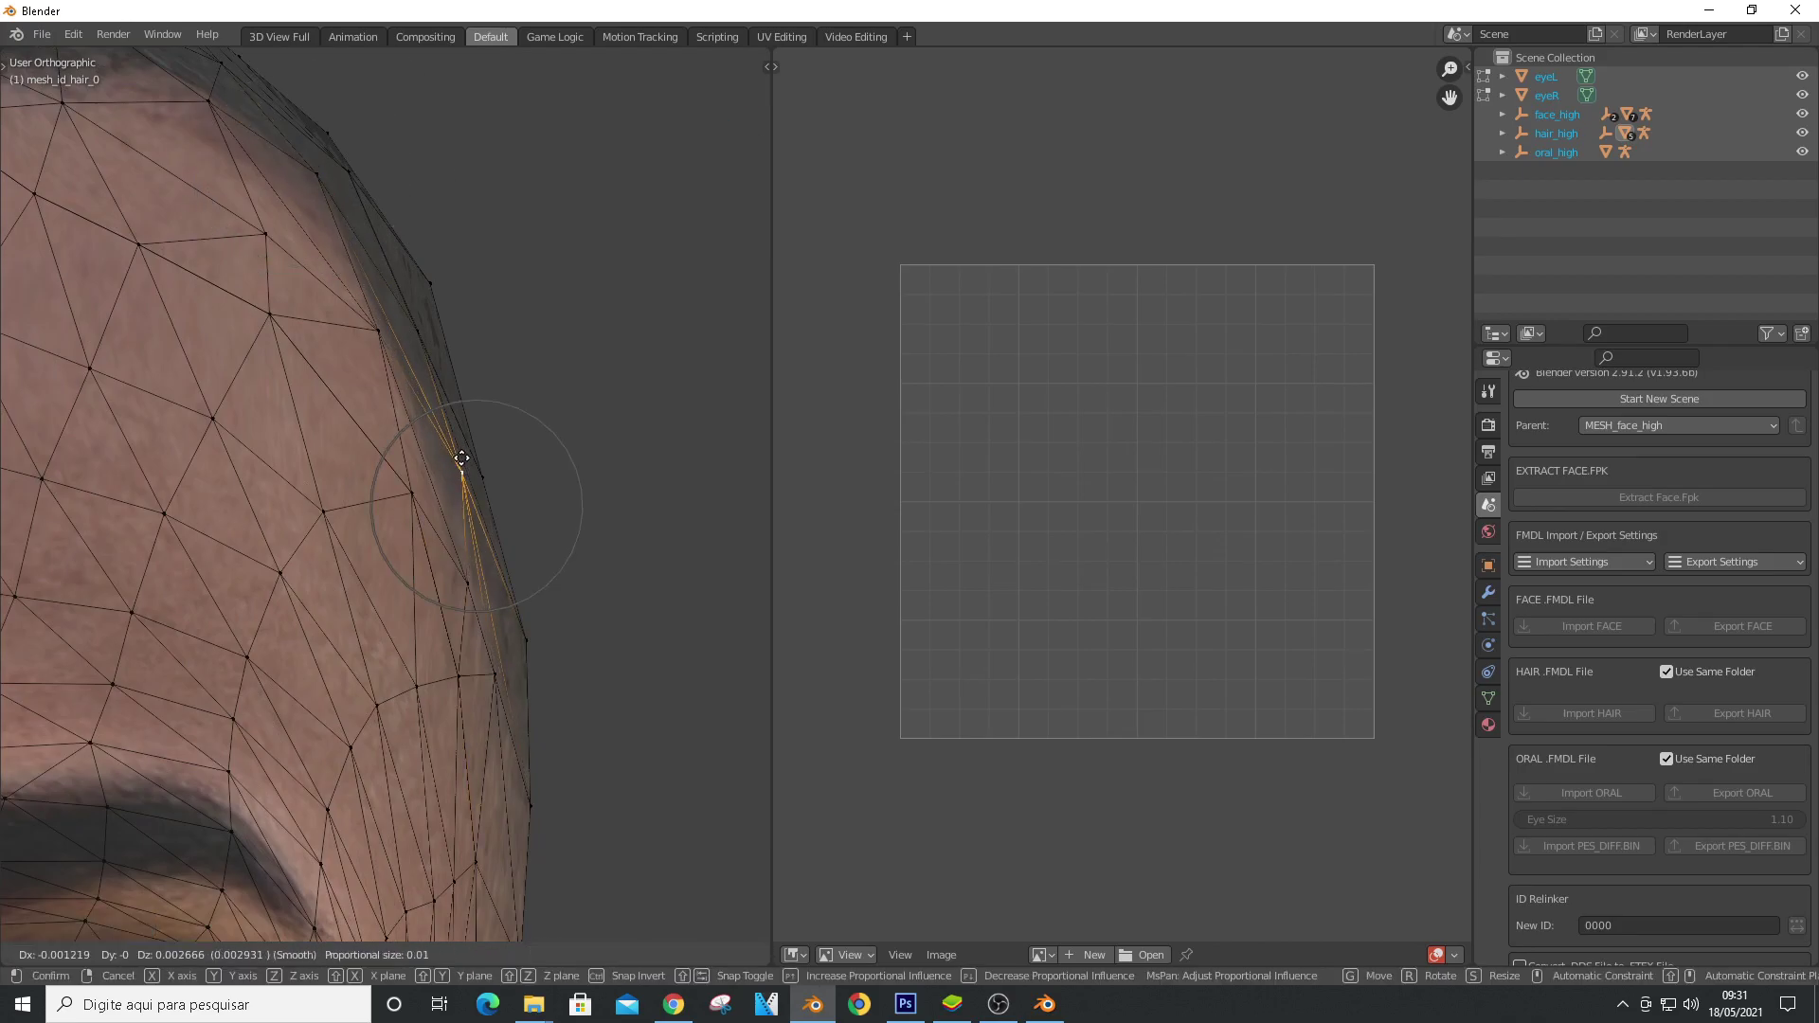
pyautogui.click(347, 516)
pyautogui.scroll(-3, 378, 455)
pyautogui.click(415, 392)
pyautogui.press('g')
pyautogui.click(421, 393)
pyautogui.scroll(-5, 511, 378)
# Turn to a rear three-quarter view and adjust the vertices along the outline where hair and forehead meet
pyautogui.press('KP_6')
pyautogui.press('KP_6')
pyautogui.press('KP_6')
pyautogui.press('KP_6')
pyautogui.press('KP_6')
pyautogui.press('KP_6')
pyautogui.press('KP_6')
pyautogui.press('KP_6')
pyautogui.press('KP_6')
pyautogui.press('KP_6')
pyautogui.press('KP_6')
pyautogui.scroll(-4, 512, 378)
pyautogui.scroll(5, 437, 359)
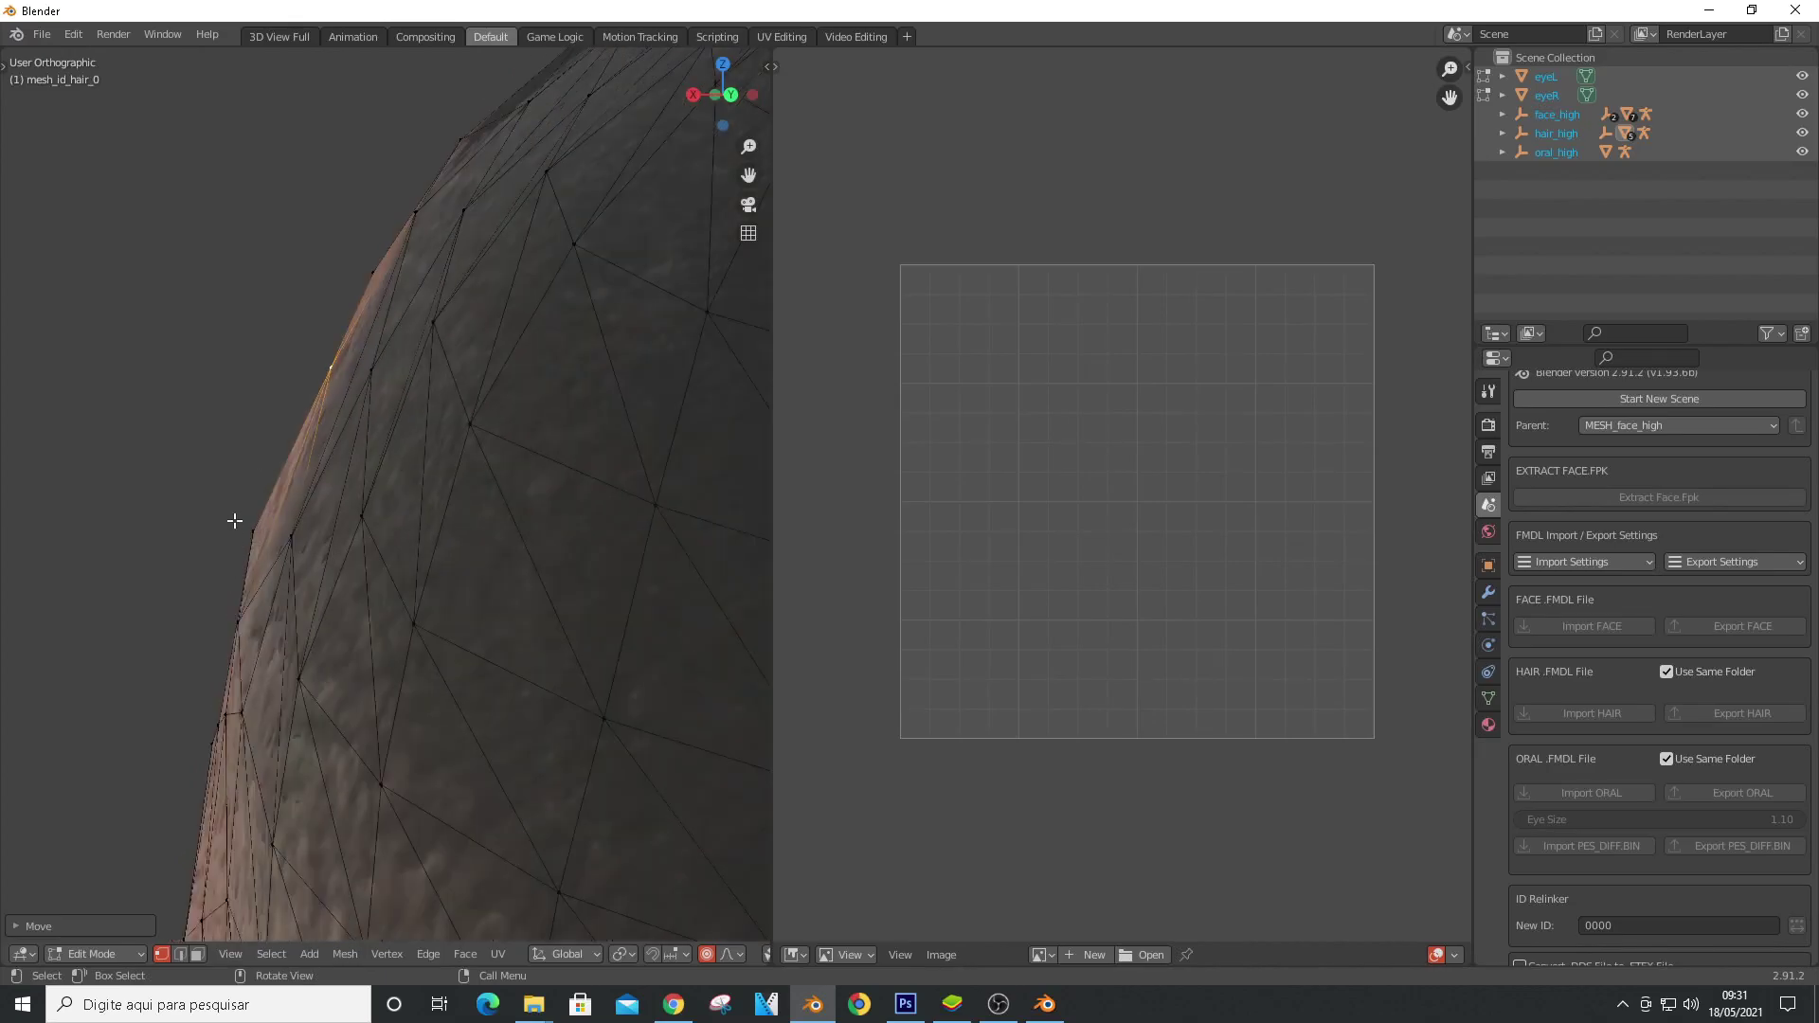
pyautogui.click(239, 618)
pyautogui.scroll(-8, 353, 503)
# Turn to the profile with the shaved line and adjust the hairline vertices above the forehead
pyautogui.press('KP_6')
pyautogui.press('KP_6')
pyautogui.press('KP_6')
pyautogui.press('KP_6')
pyautogui.scroll(6, 356, 427)
pyautogui.click(357, 422)
pyautogui.press('g')
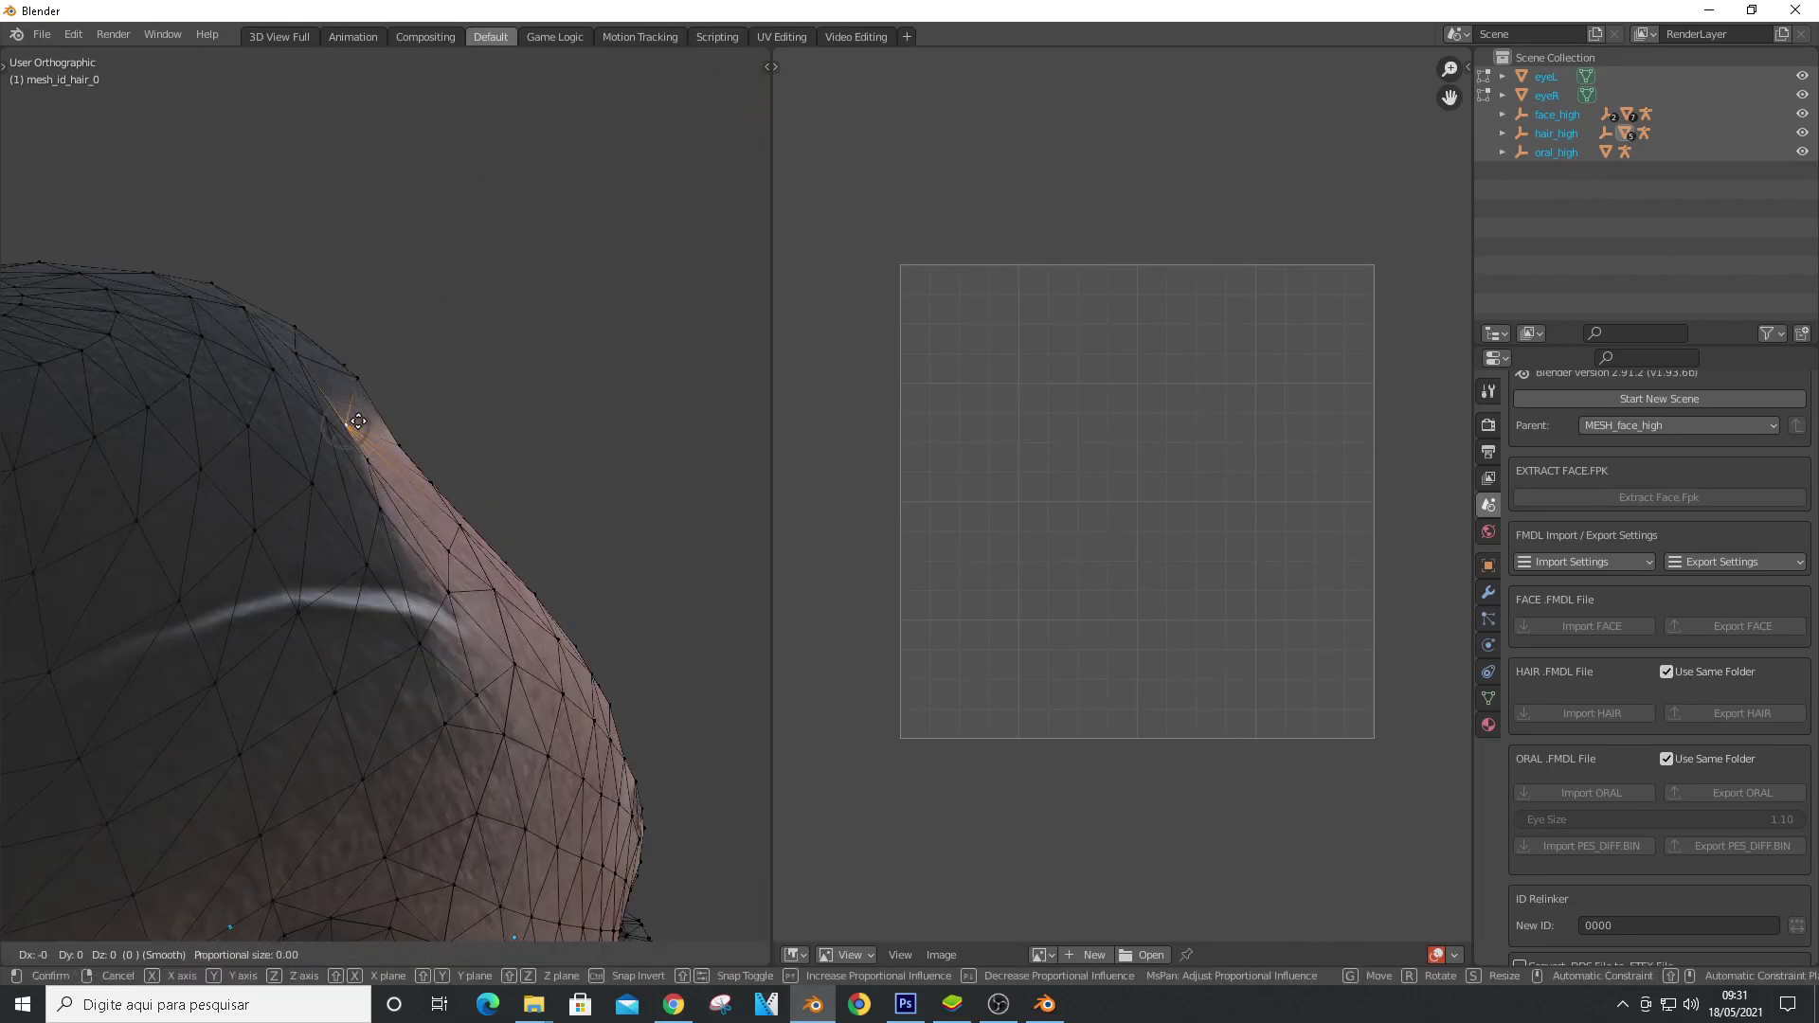
pyautogui.scroll(-5, 411, 419)
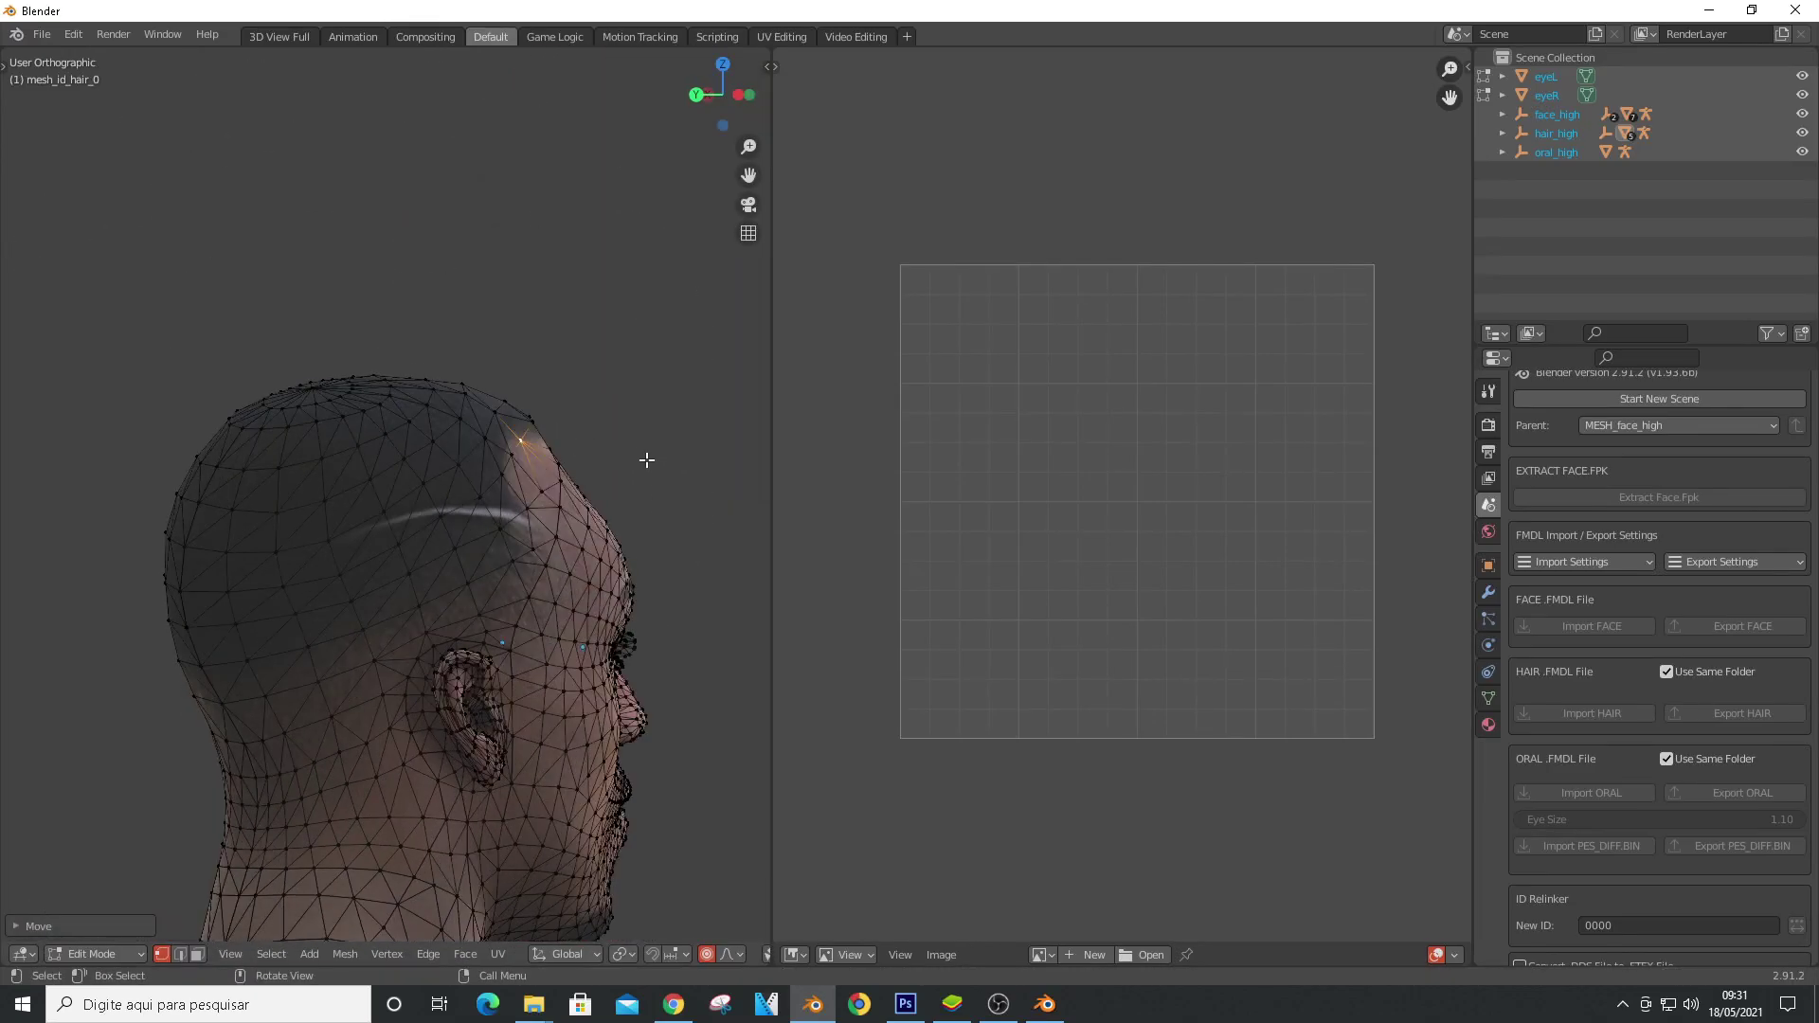
pyautogui.scroll(5, 564, 466)
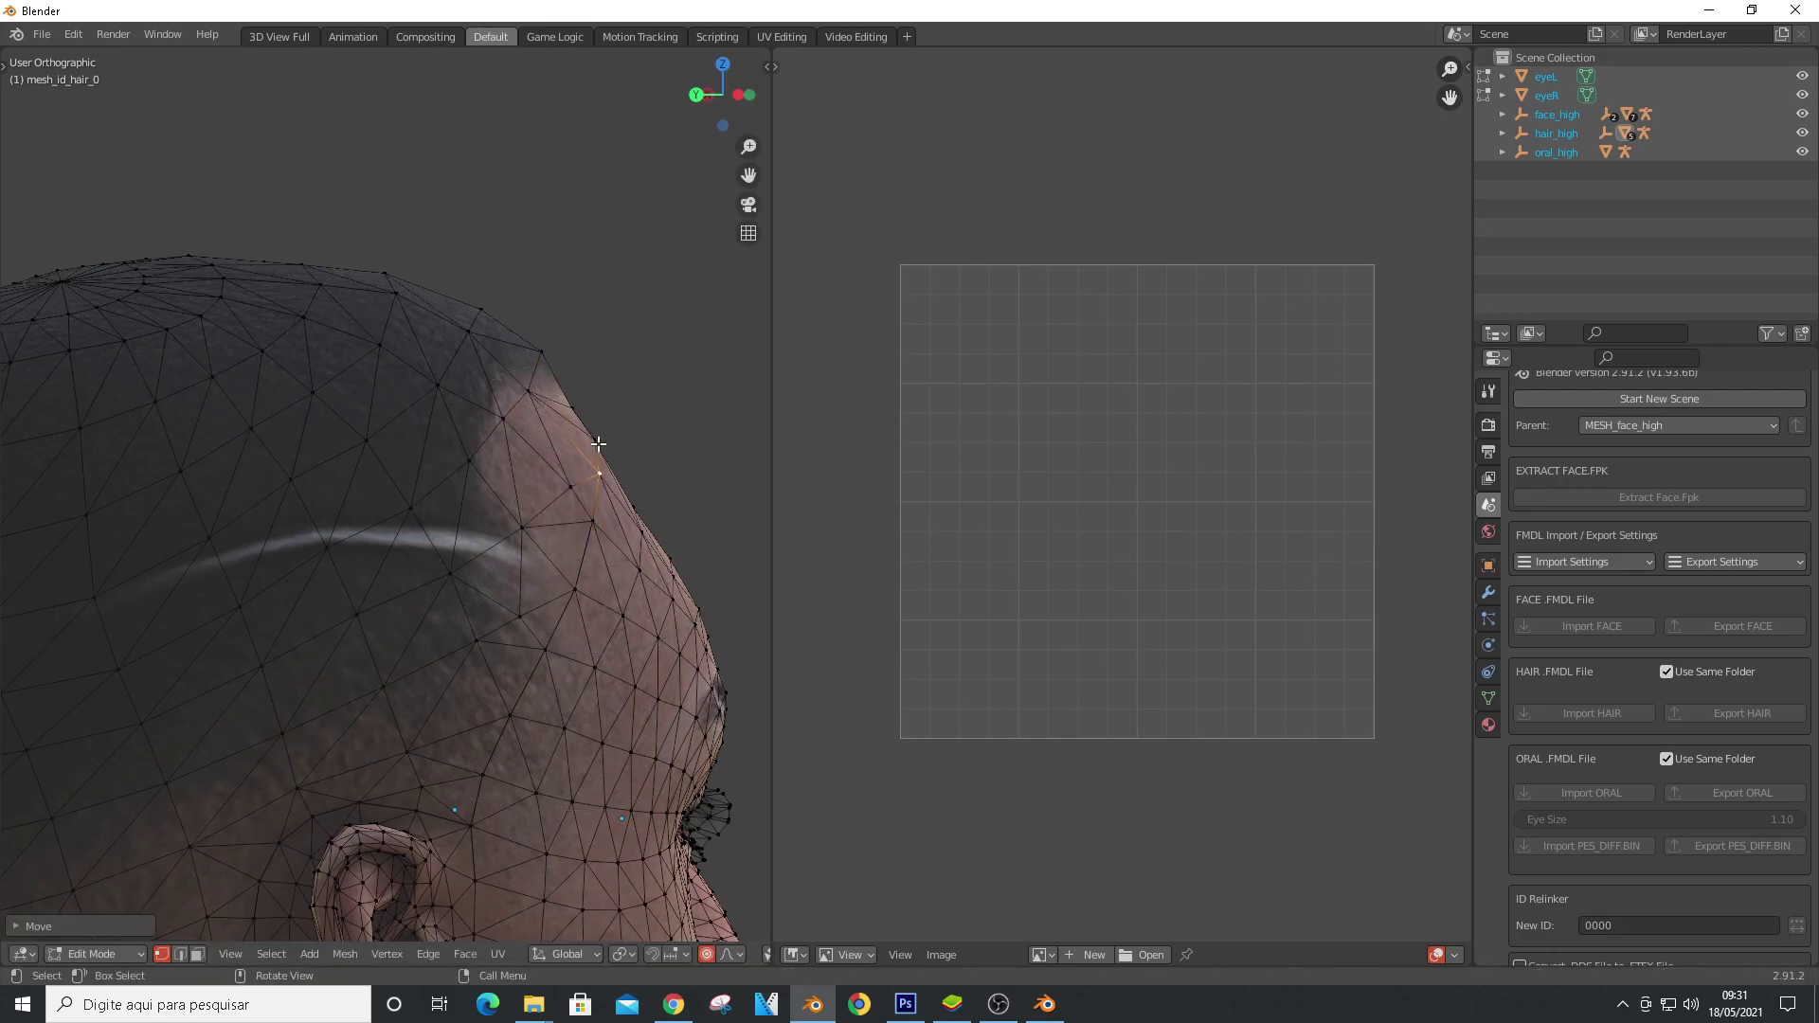
# Turn to a front three-quarter view and move the hairline vertices on the upper forehead outline with proportional editing
pyautogui.scroll(-3, 466, 445)
pyautogui.press('KP_6')
pyautogui.press('KP_6')
pyautogui.press('KP_6')
pyautogui.press('KP_6')
pyautogui.press('KP_6')
pyautogui.press('KP_6')
pyautogui.press('KP_6')
pyautogui.press('KP_6')
pyautogui.press('KP_6')
pyautogui.press('KP_6')
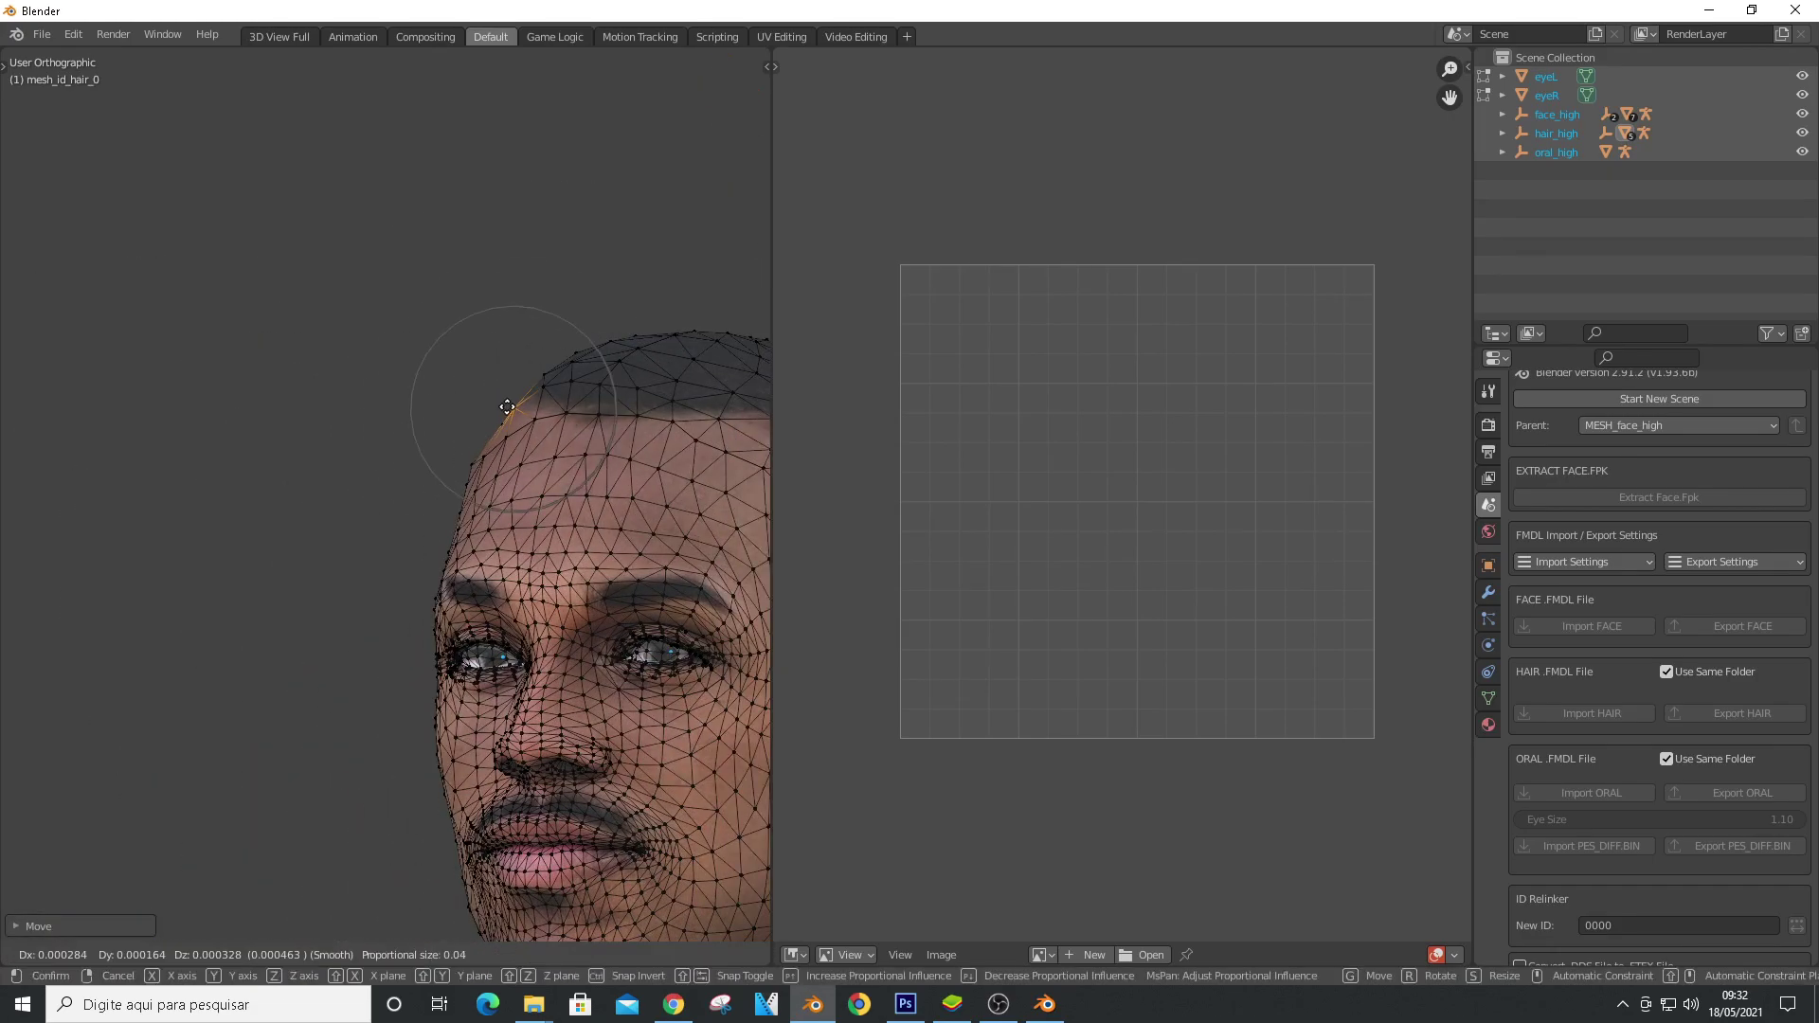
# Adjust the forehead and hairline vertices around the shaved line from the front view
pyautogui.scroll(-2, 509, 414)
pyautogui.press('KP_1')
pyautogui.scroll(8, 474, 417)
pyautogui.click(512, 389)
pyautogui.press('g')
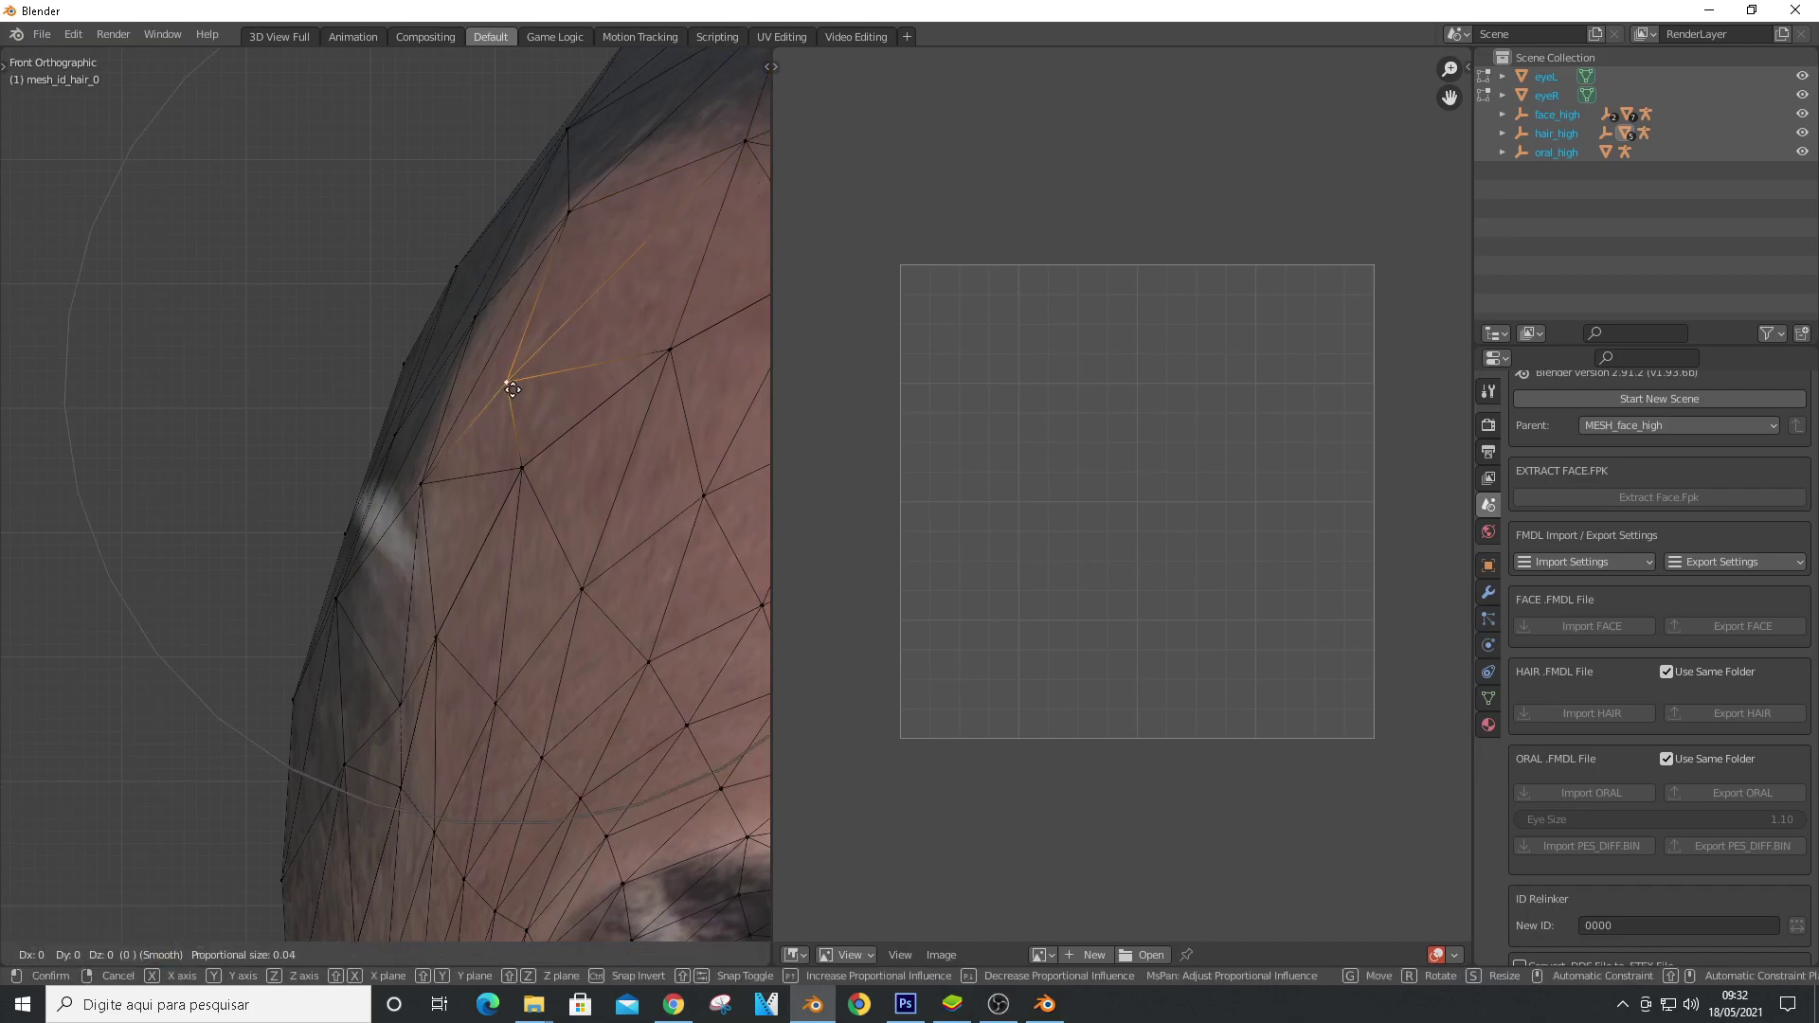
pyautogui.scroll(-4, 333, 579)
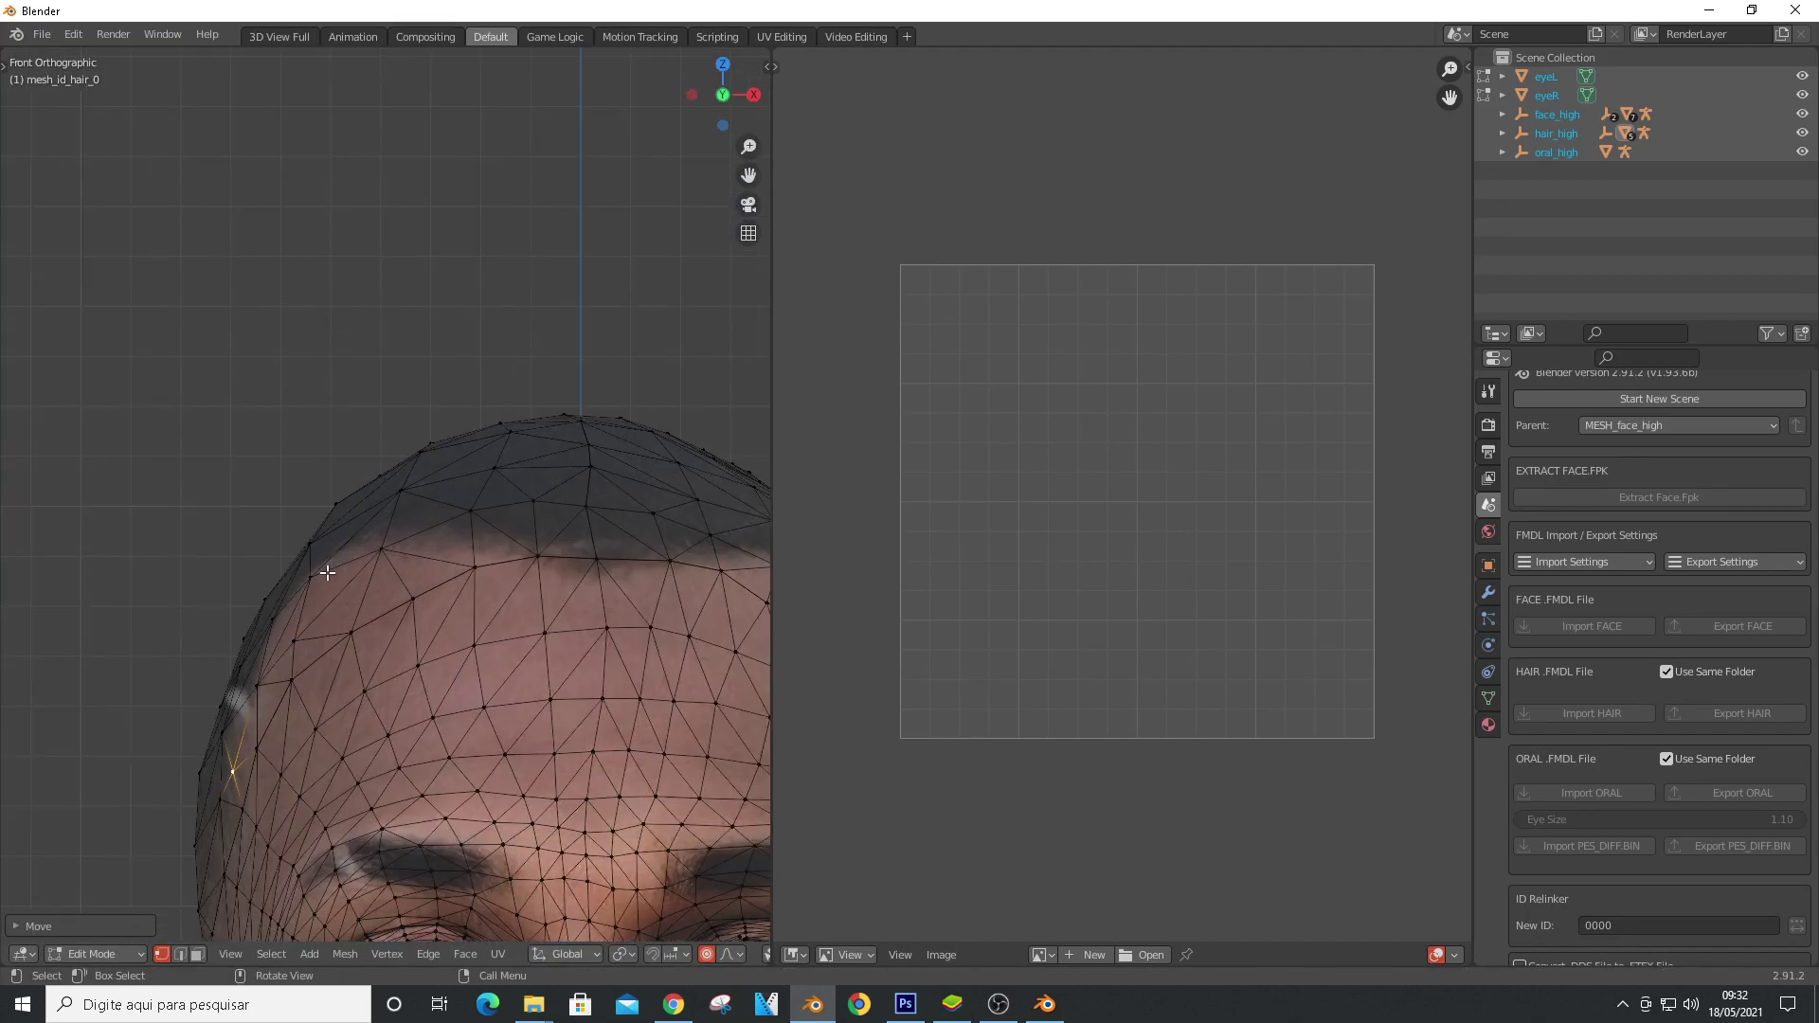
pyautogui.scroll(-8, 322, 538)
pyautogui.scroll(4, 602, 325)
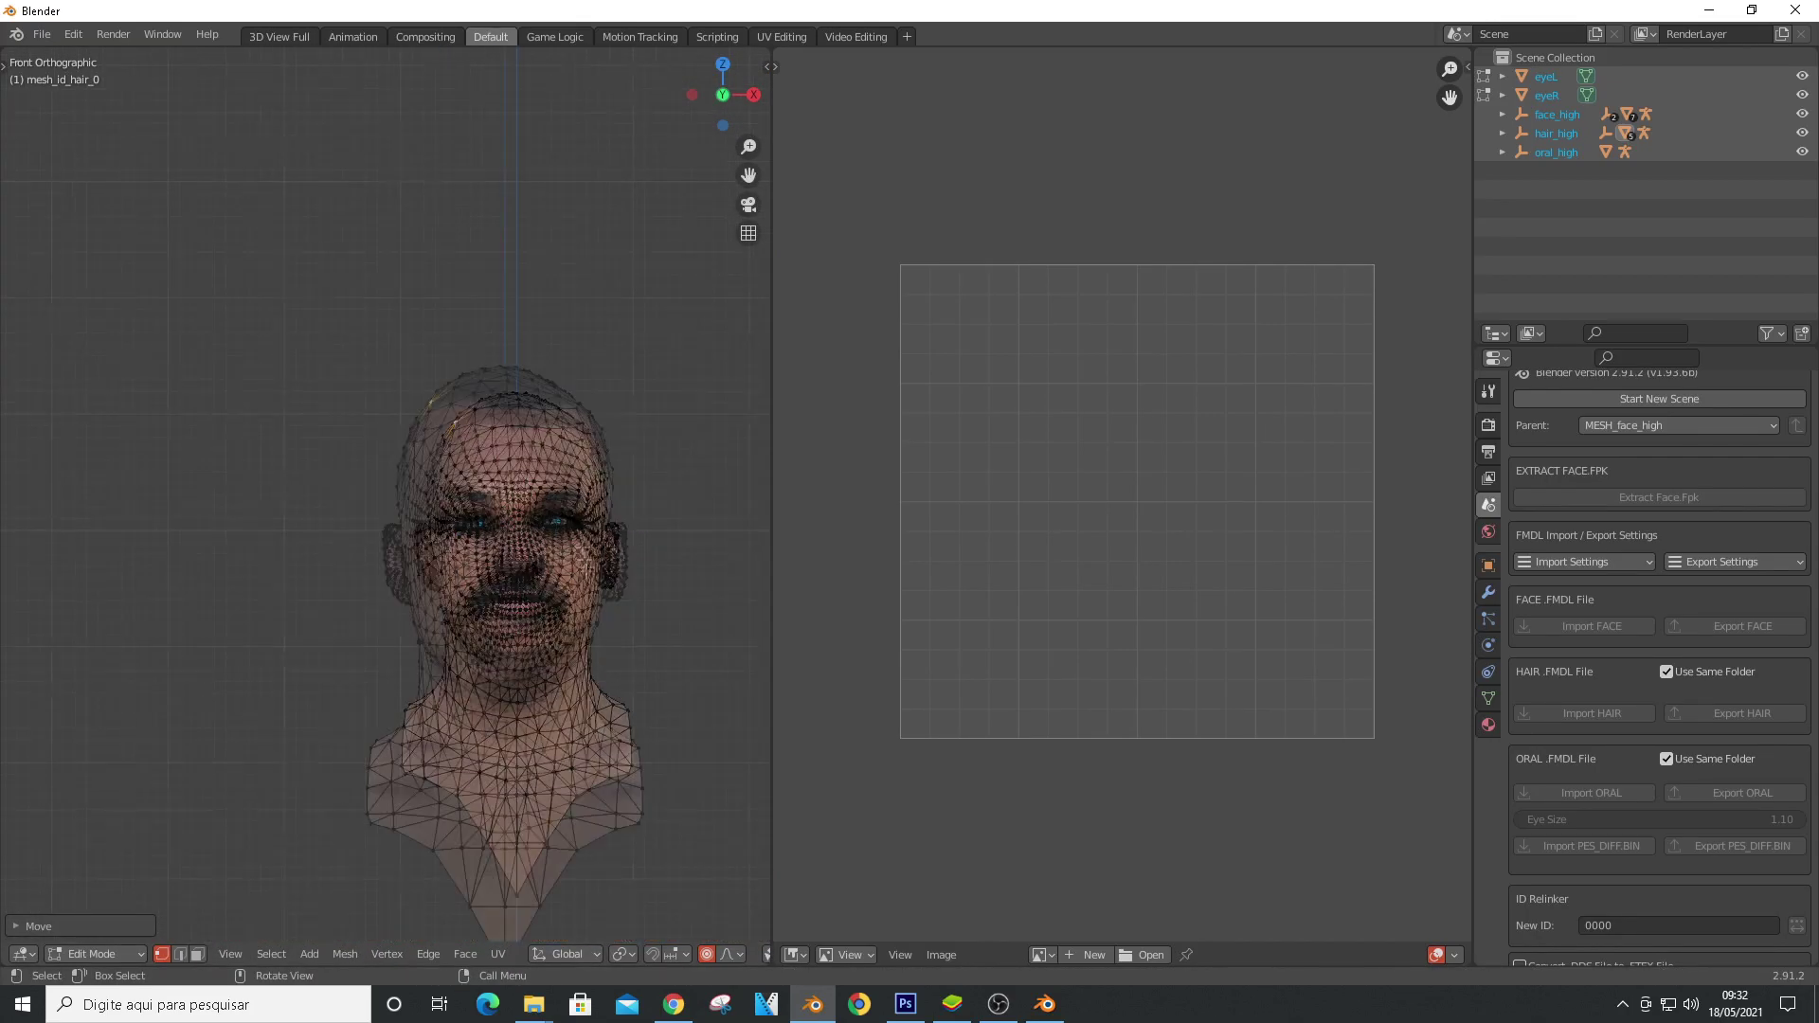
# Turn to the three-quarter view on the shaved-line side and smooth the far hairline corner by moving its vertices
pyautogui.press('KP_6')
pyautogui.press('KP_6')
pyautogui.press('KP_6')
pyautogui.press('KP_4')
pyautogui.press('KP_4')
pyautogui.press('KP_4')
pyautogui.press('KP_4')
pyautogui.press('KP_4')
pyautogui.press('KP_4')
pyautogui.press('KP_4')
pyautogui.press('KP_4')
pyautogui.press('KP_4')
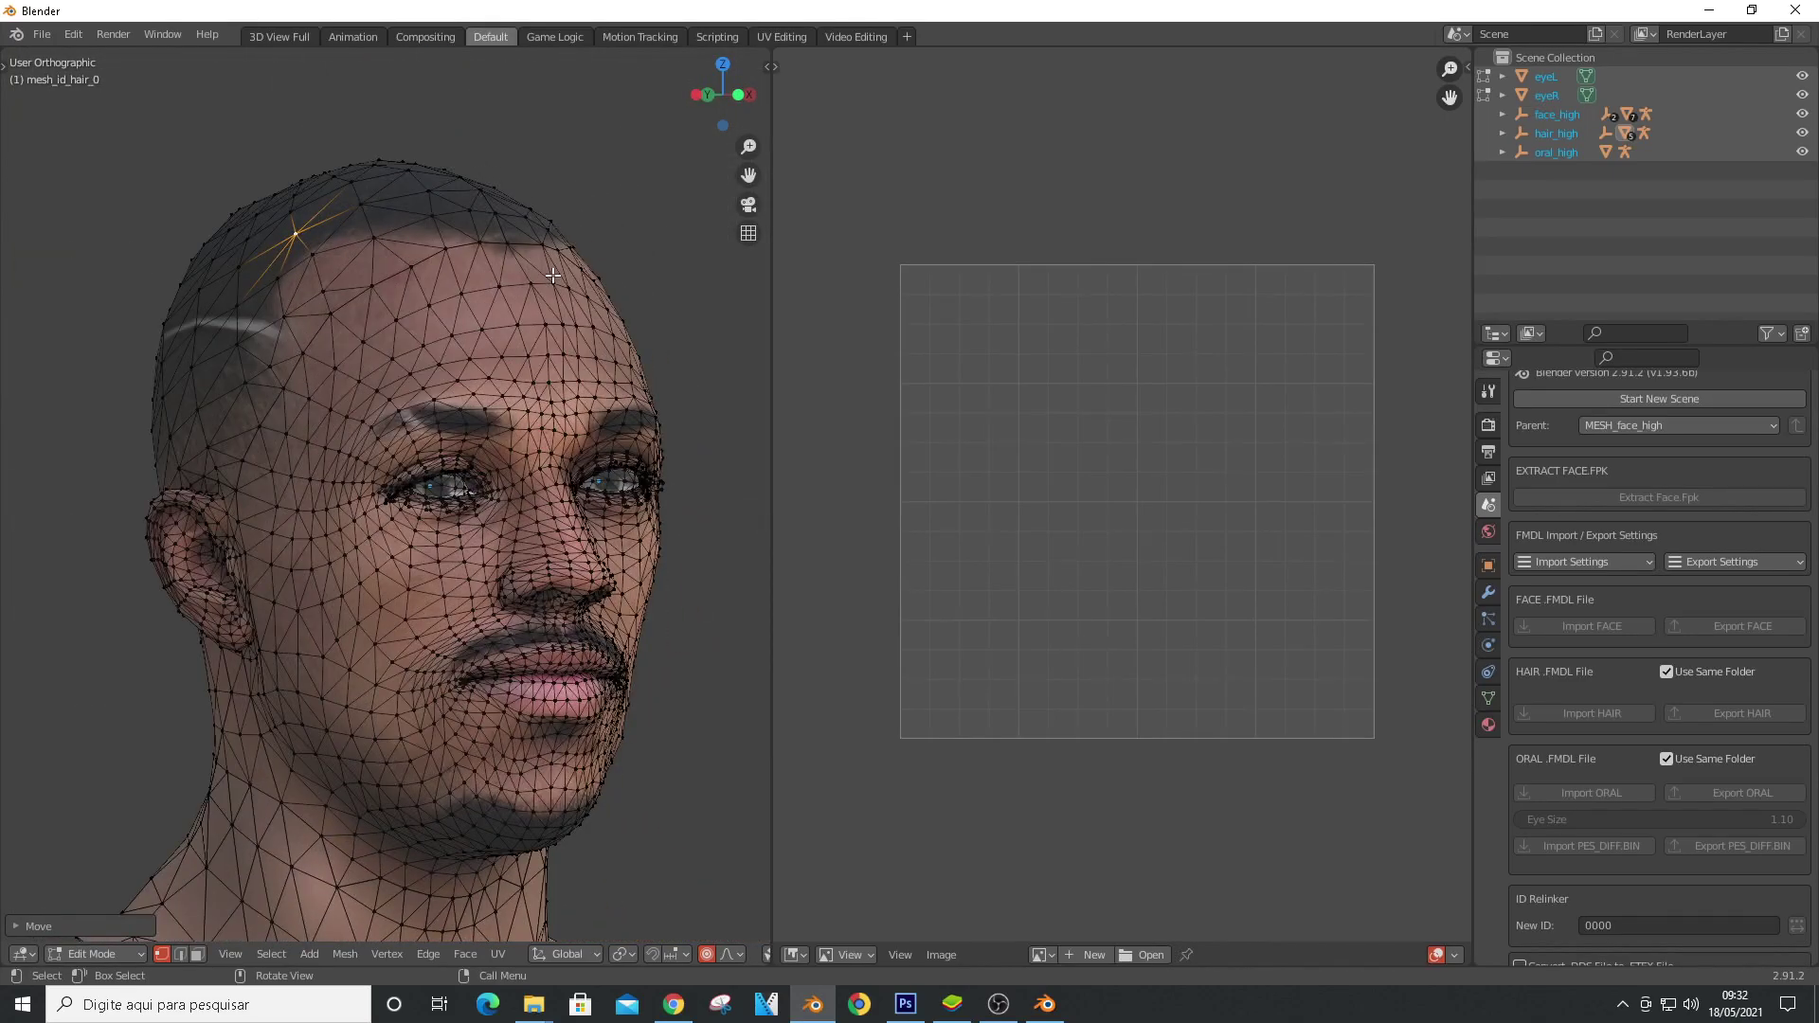
pyautogui.press('KP_6')
pyautogui.scroll(6, 462, 246)
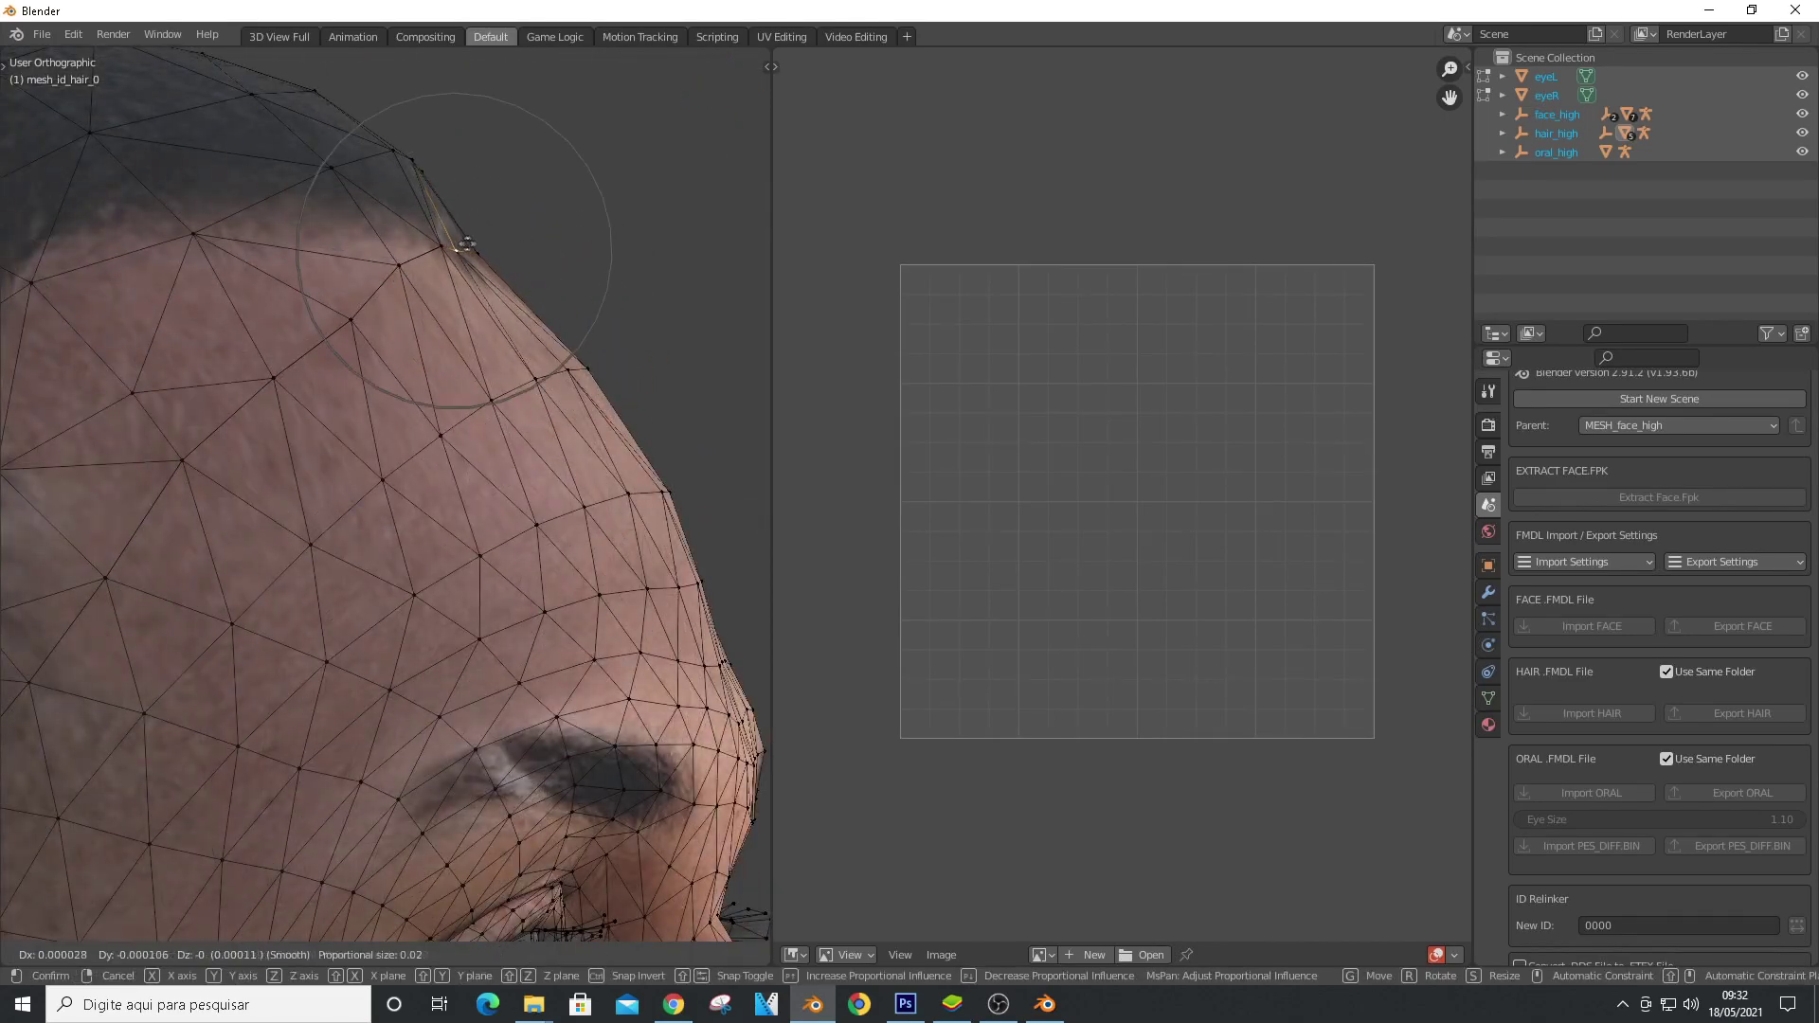
pyautogui.click(498, 244)
# Adjust the vertices on top of the crown from the front and return to Object Mode
pyautogui.scroll(-7, 497, 245)
pyautogui.press('KP_1')
pyautogui.scroll(3, 436, 184)
pyautogui.press('g')
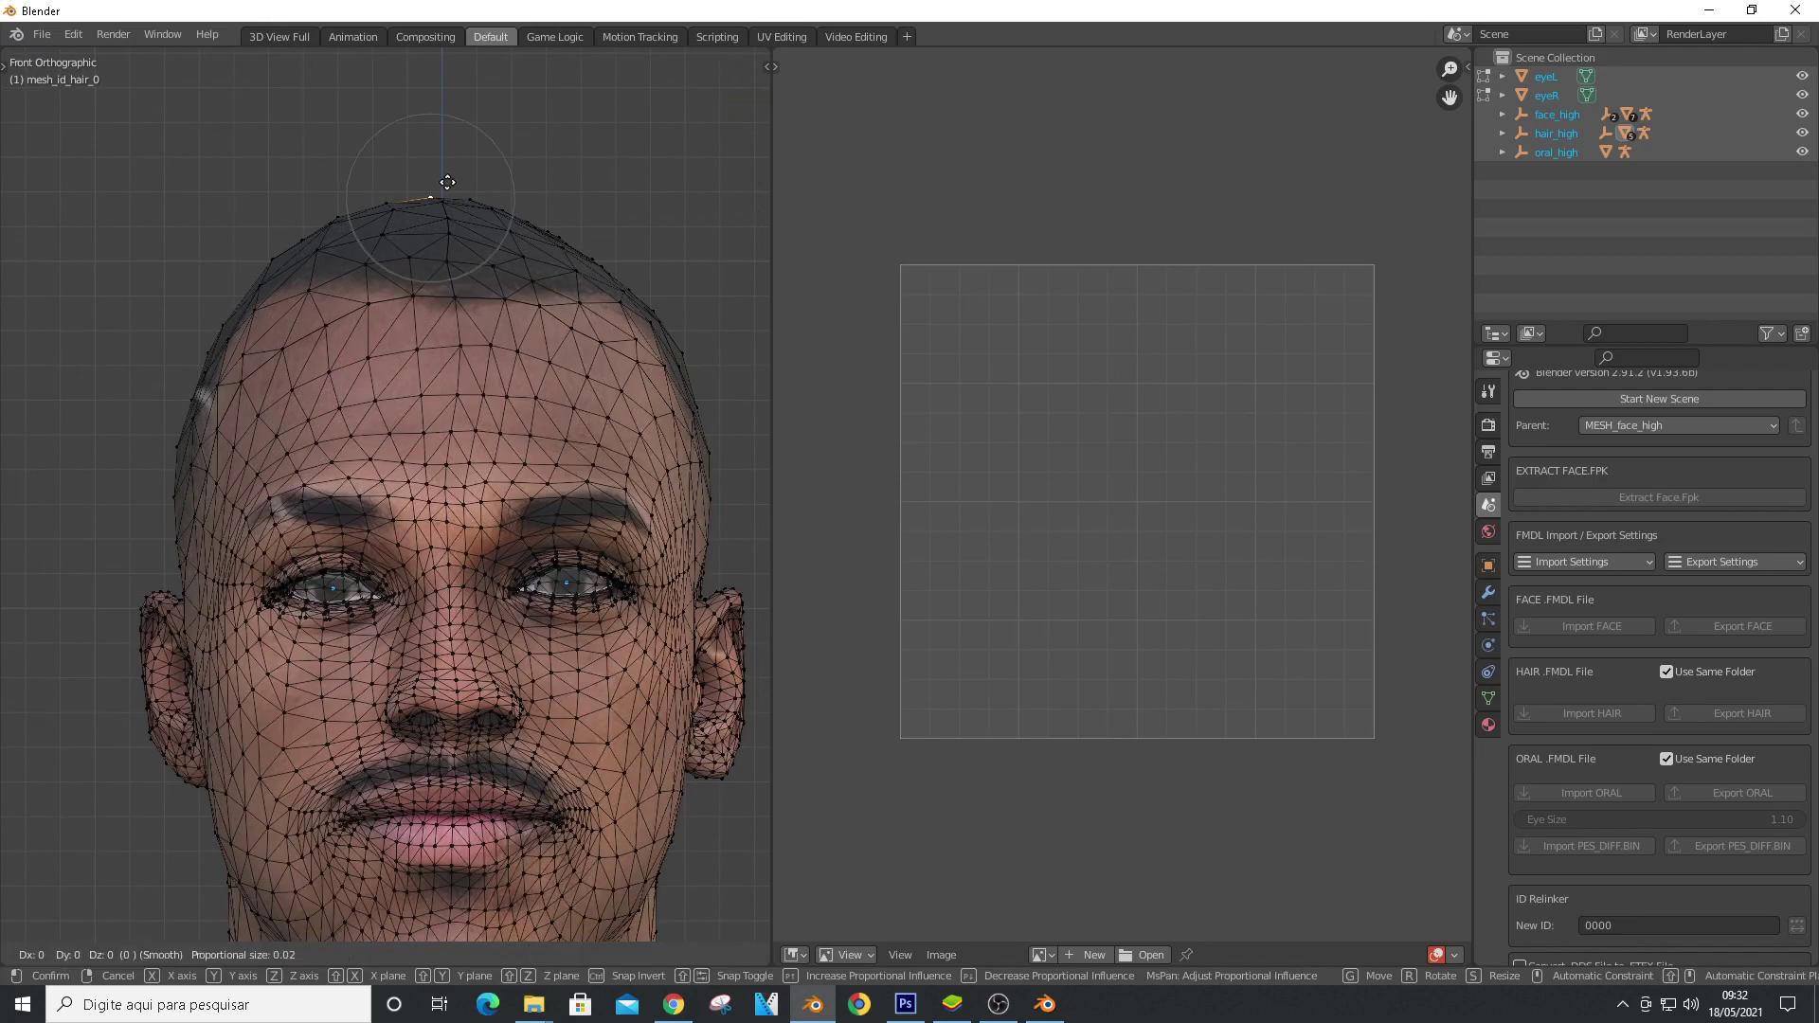
pyautogui.click(459, 181)
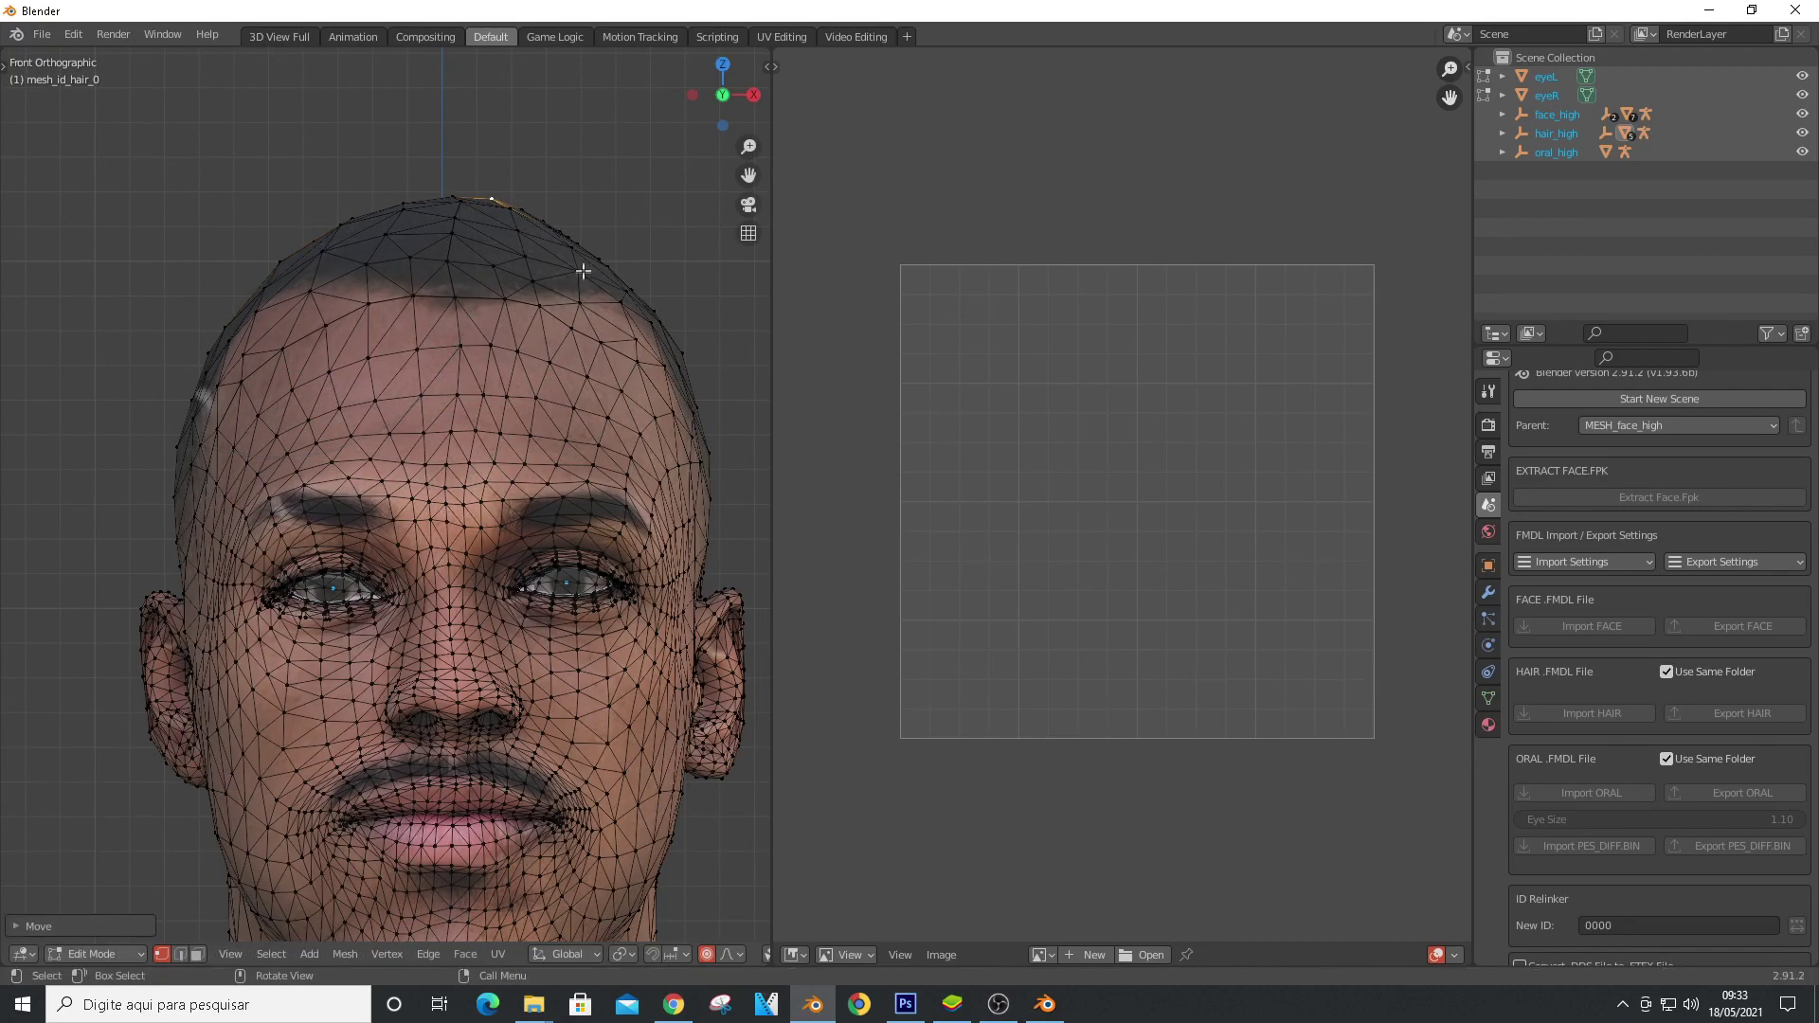
pyautogui.scroll(-1, 486, 171)
pyautogui.press('Tab')
pyautogui.scroll(-4, 486, 170)
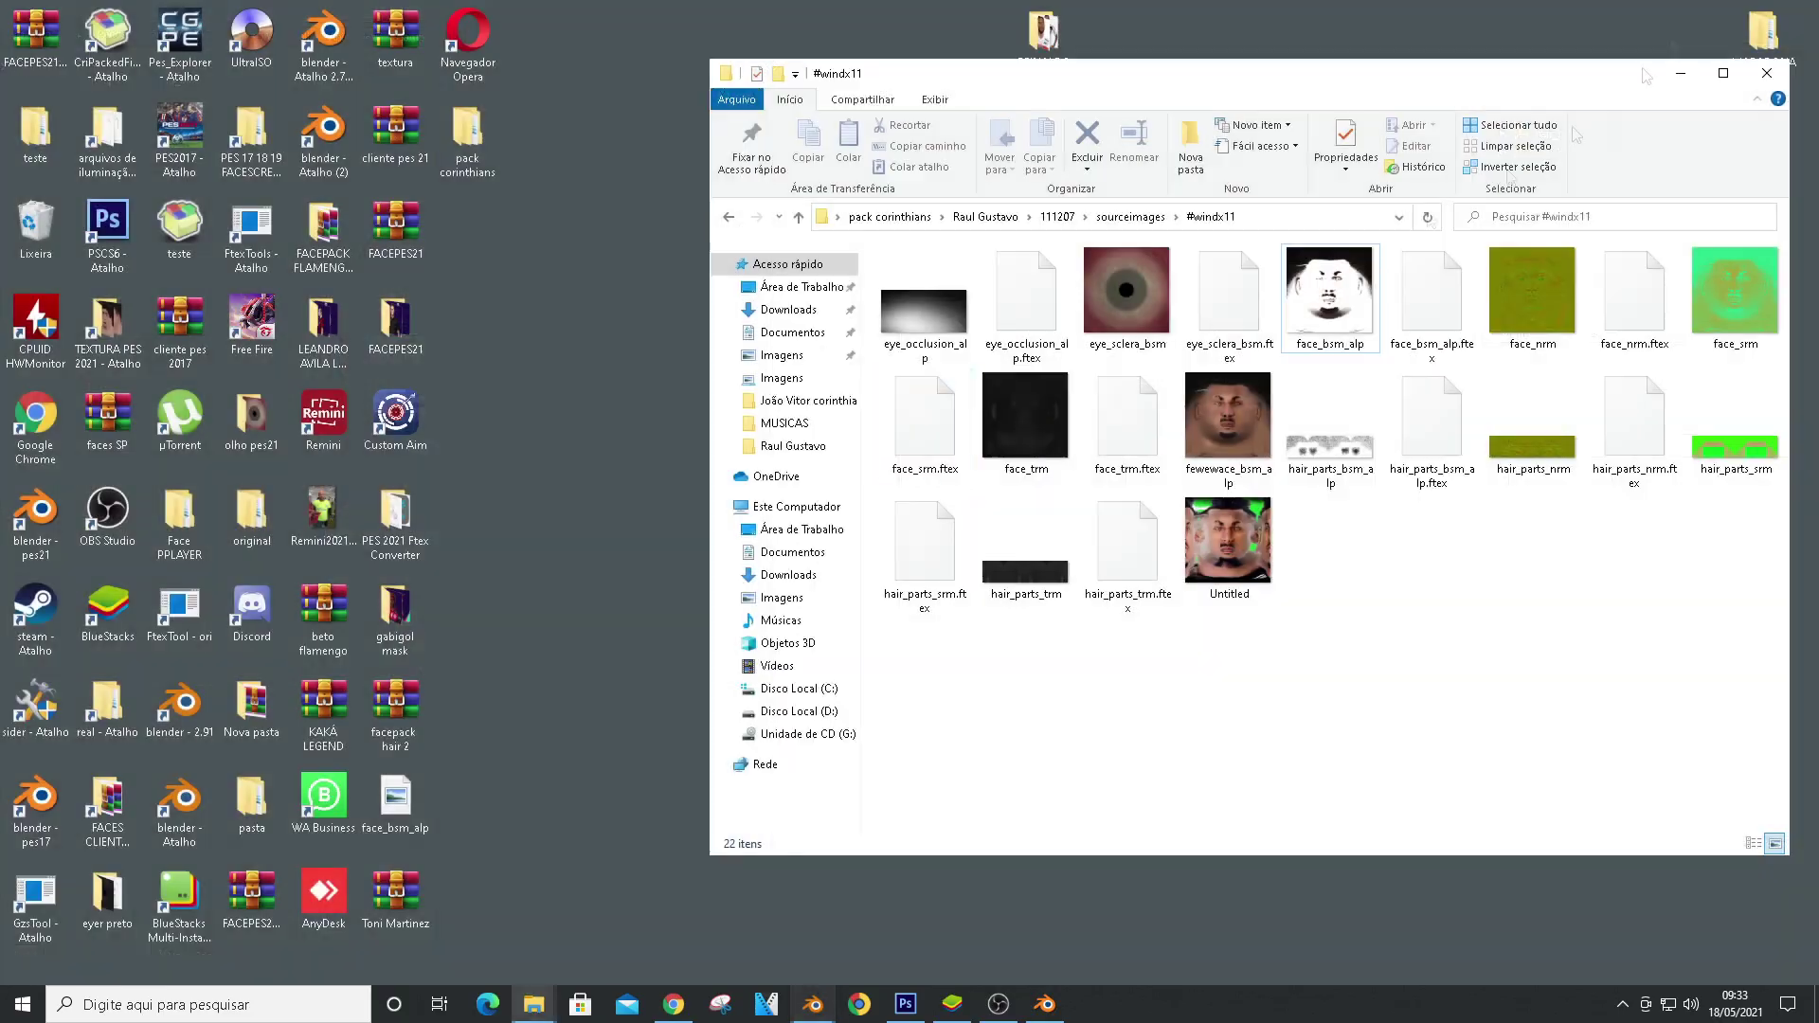
# Switch to File Explorer, go up to the player's folder and create a new folder named raulgu
pyautogui.hotkey('alt', 'Up')
pyautogui.hotkey('alt', 'Up')
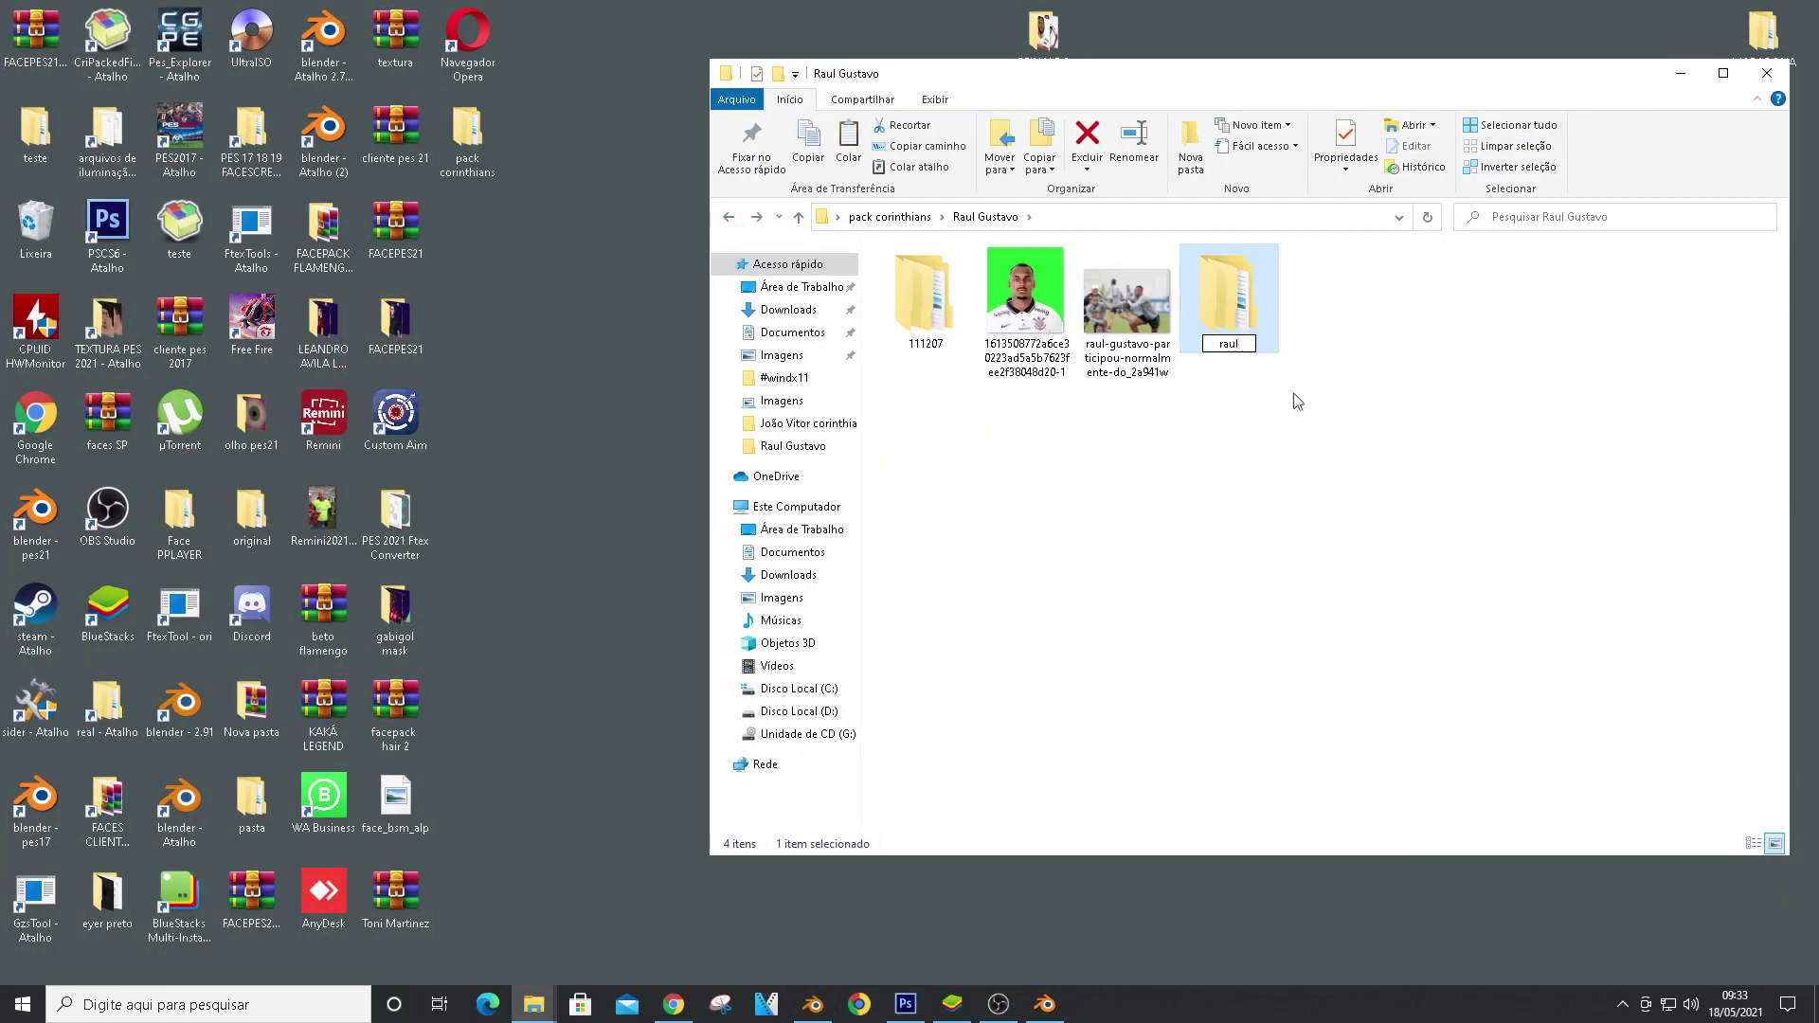
pyautogui.press('Return')
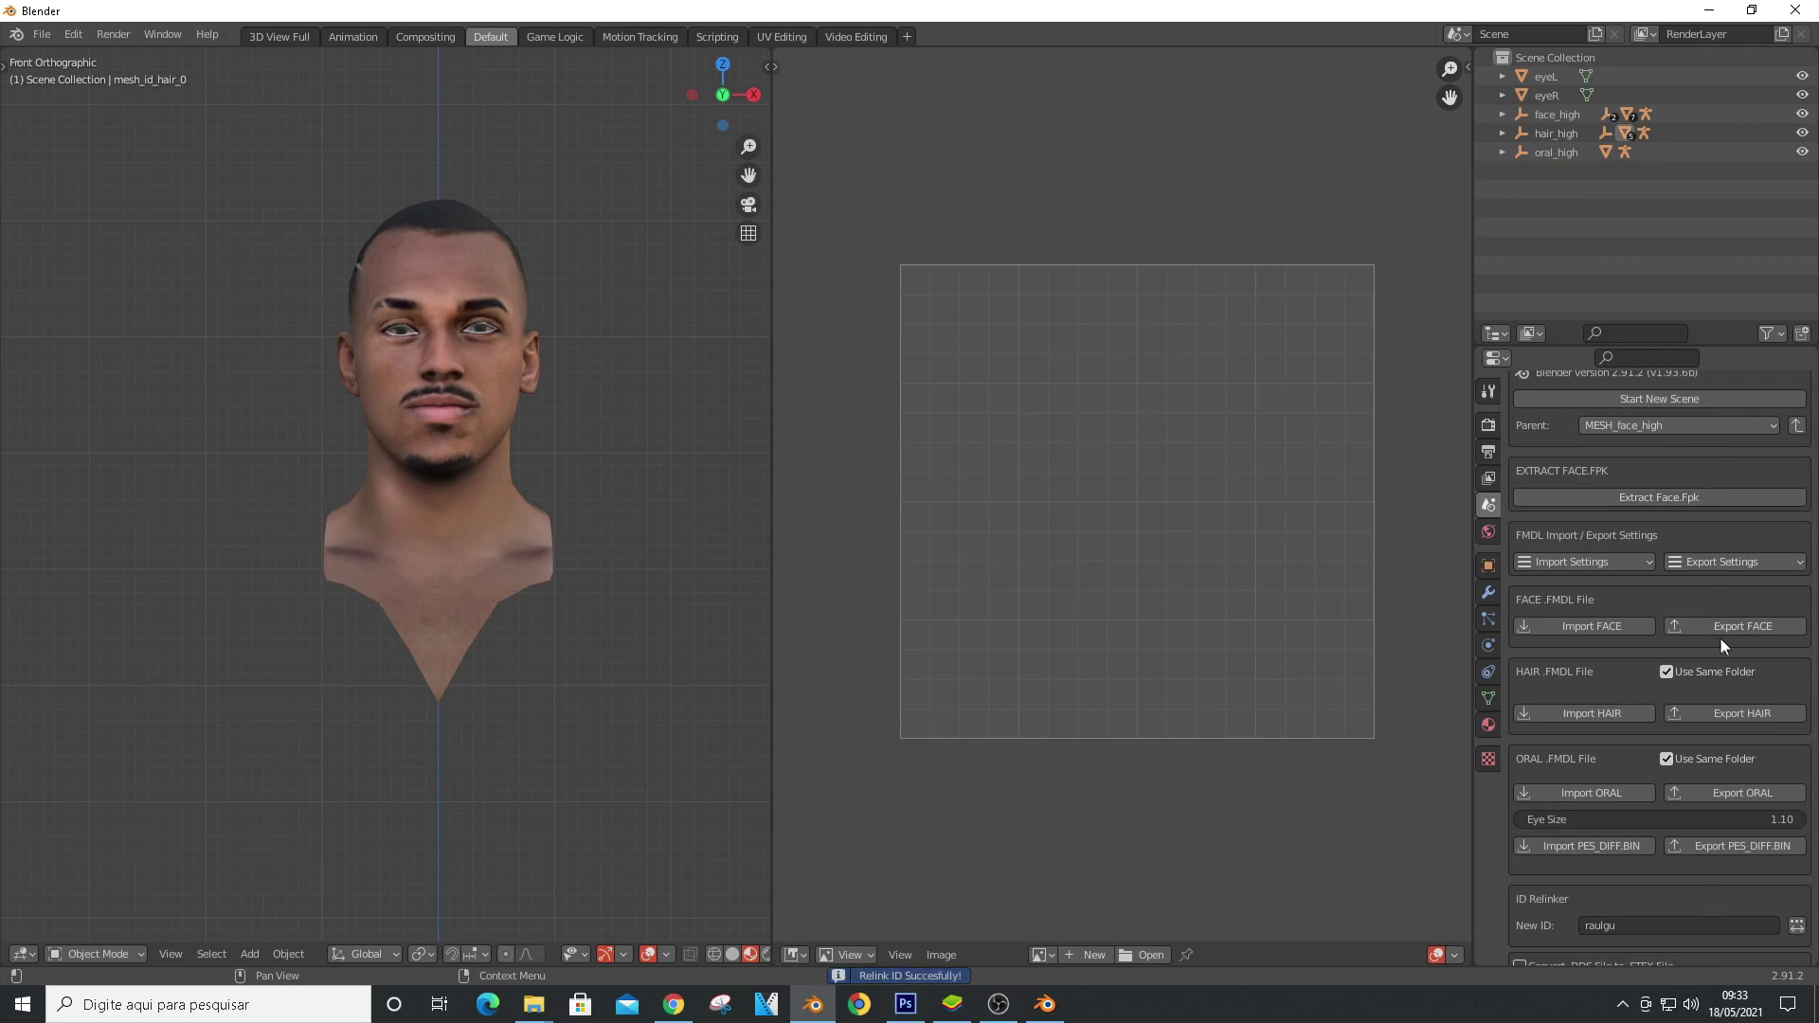
# Create the FACE.FPK file for the face with ID raulgu in Blender
pyautogui.scroll(-3, 1727, 850)
pyautogui.click(1580, 907)
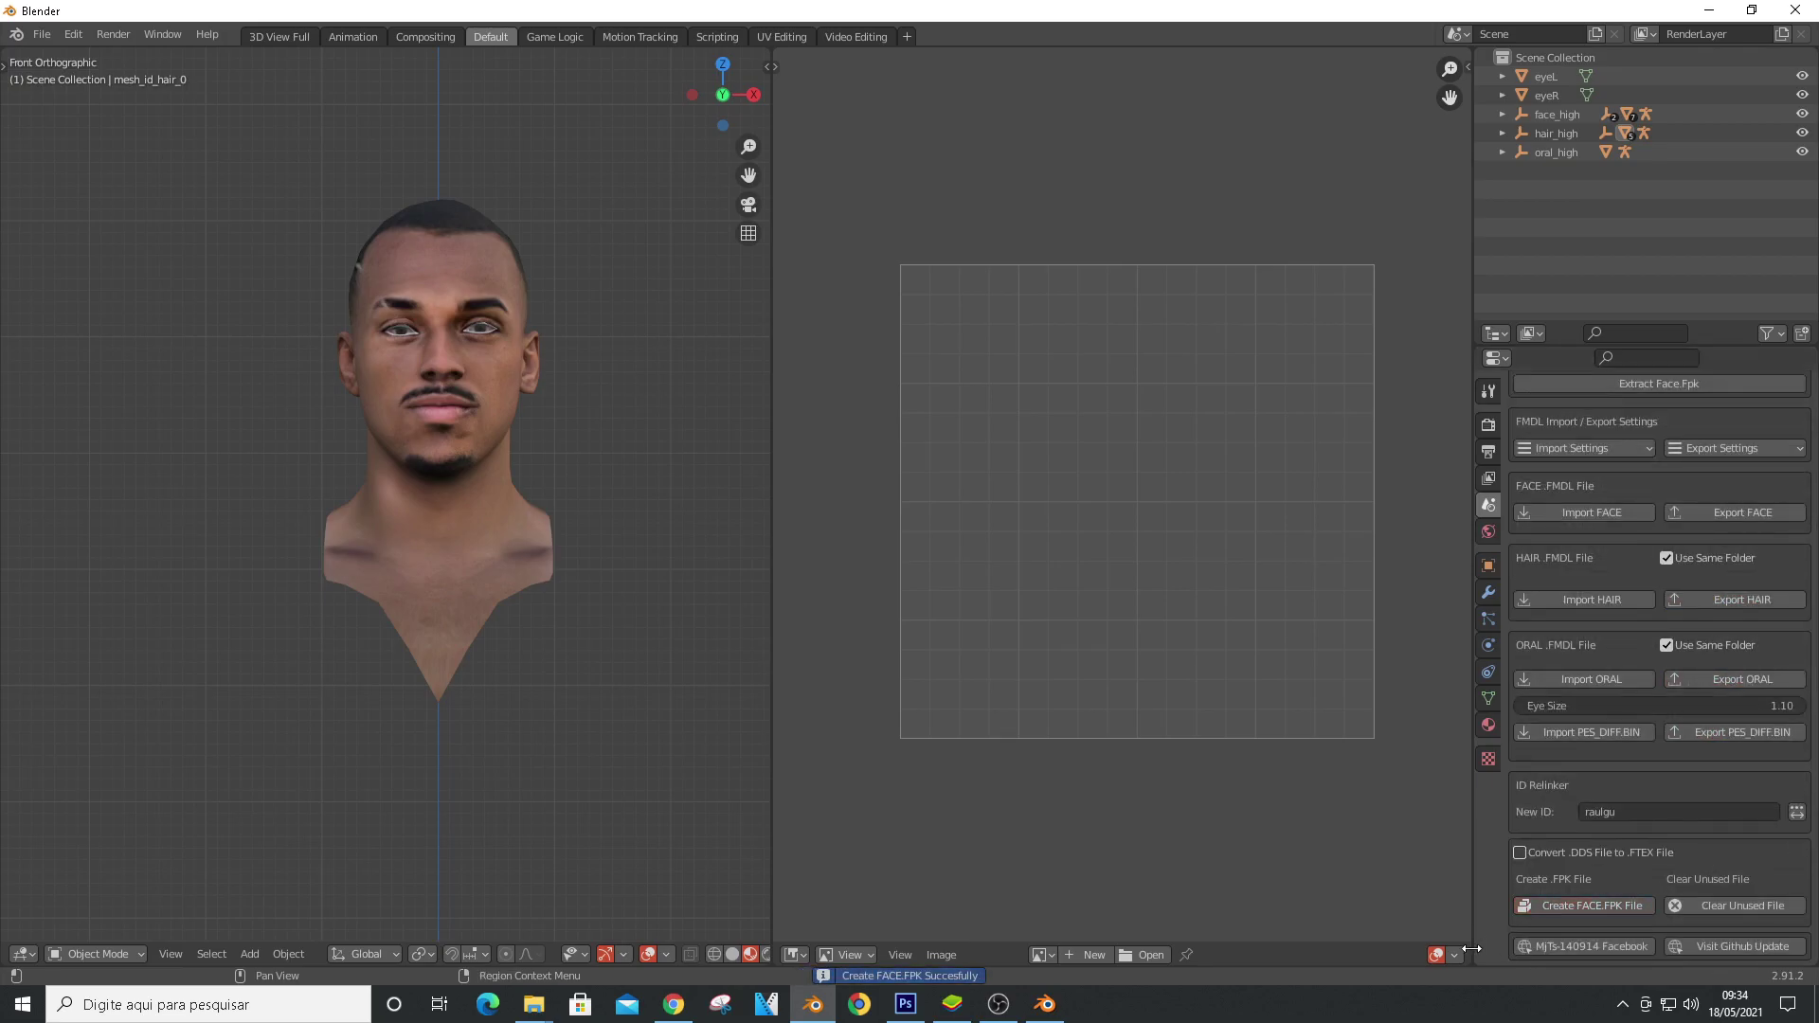
# Copy the 111207 and raulgu folders into the PES 2021 livecpk real face folder, deleting its previous contents
pyautogui.click(1710, 16)
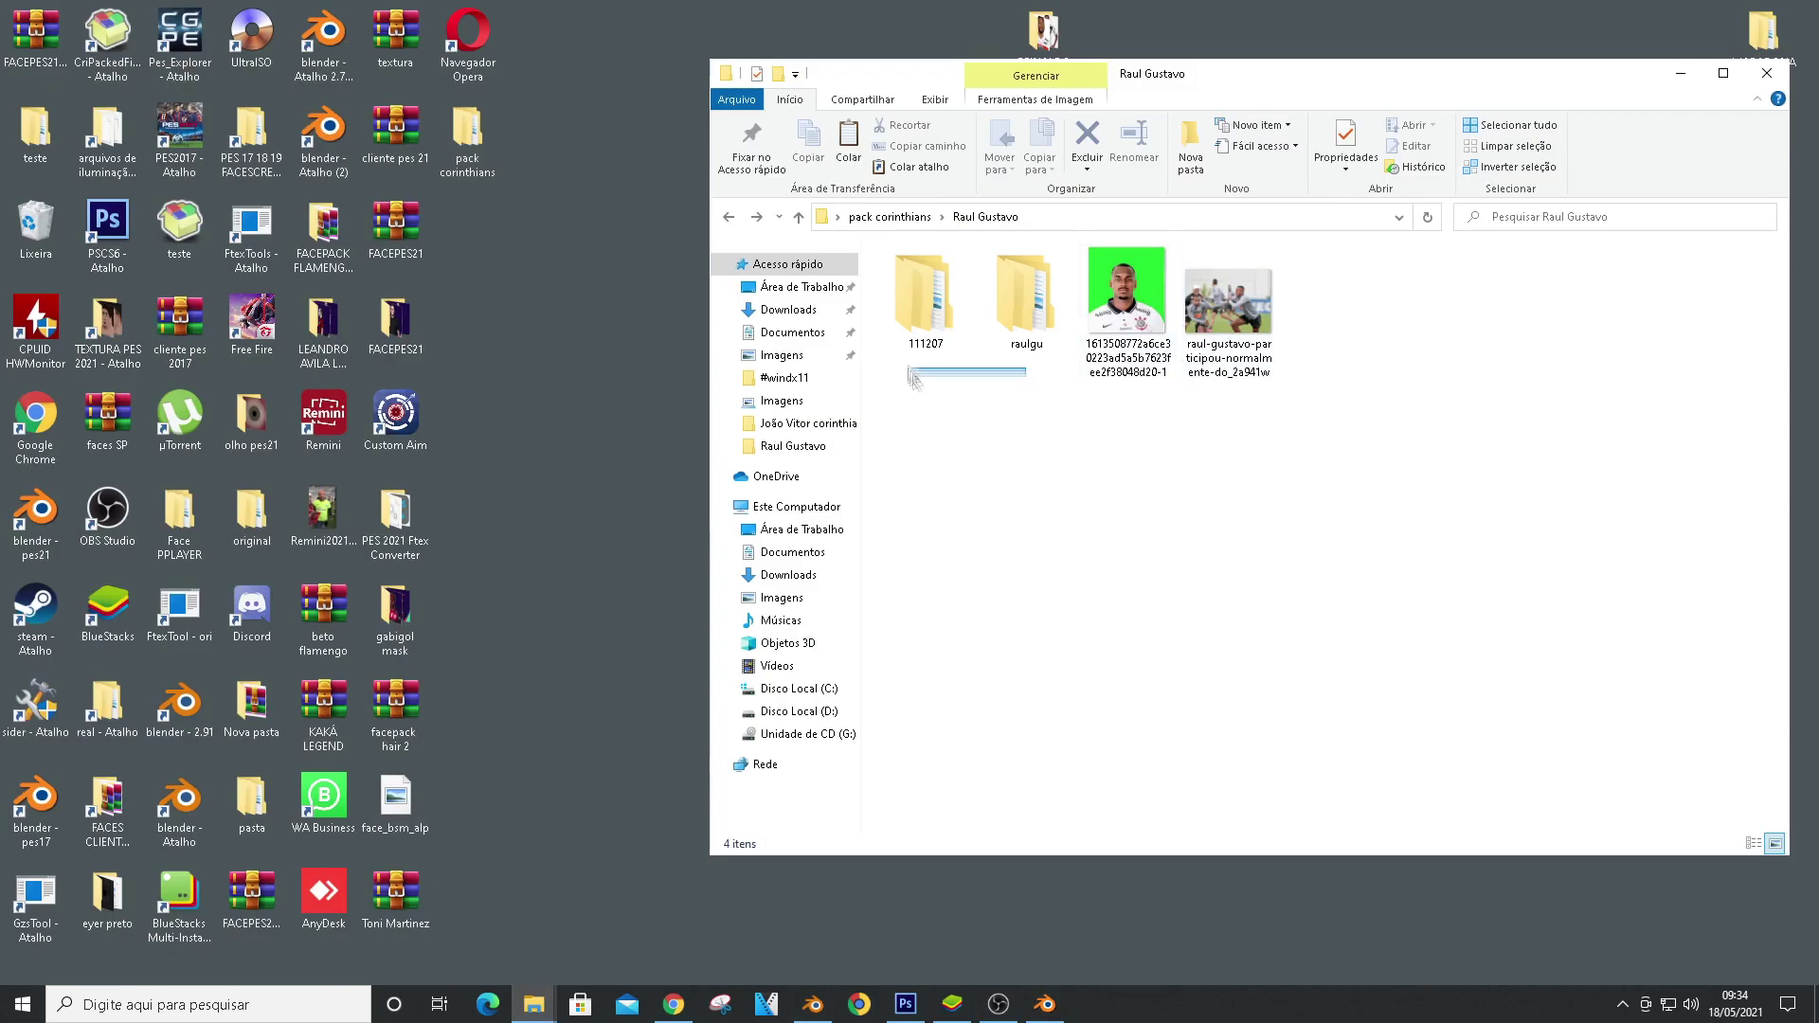
pyautogui.rightClick(919, 305)
pyautogui.click(956, 565)
pyautogui.doubleClick(101, 720)
pyautogui.moveTo(432, 364); pyautogui.dragTo(202, 219)
pyautogui.press('Delete')
pyautogui.hotkey('ctrl', 'v')
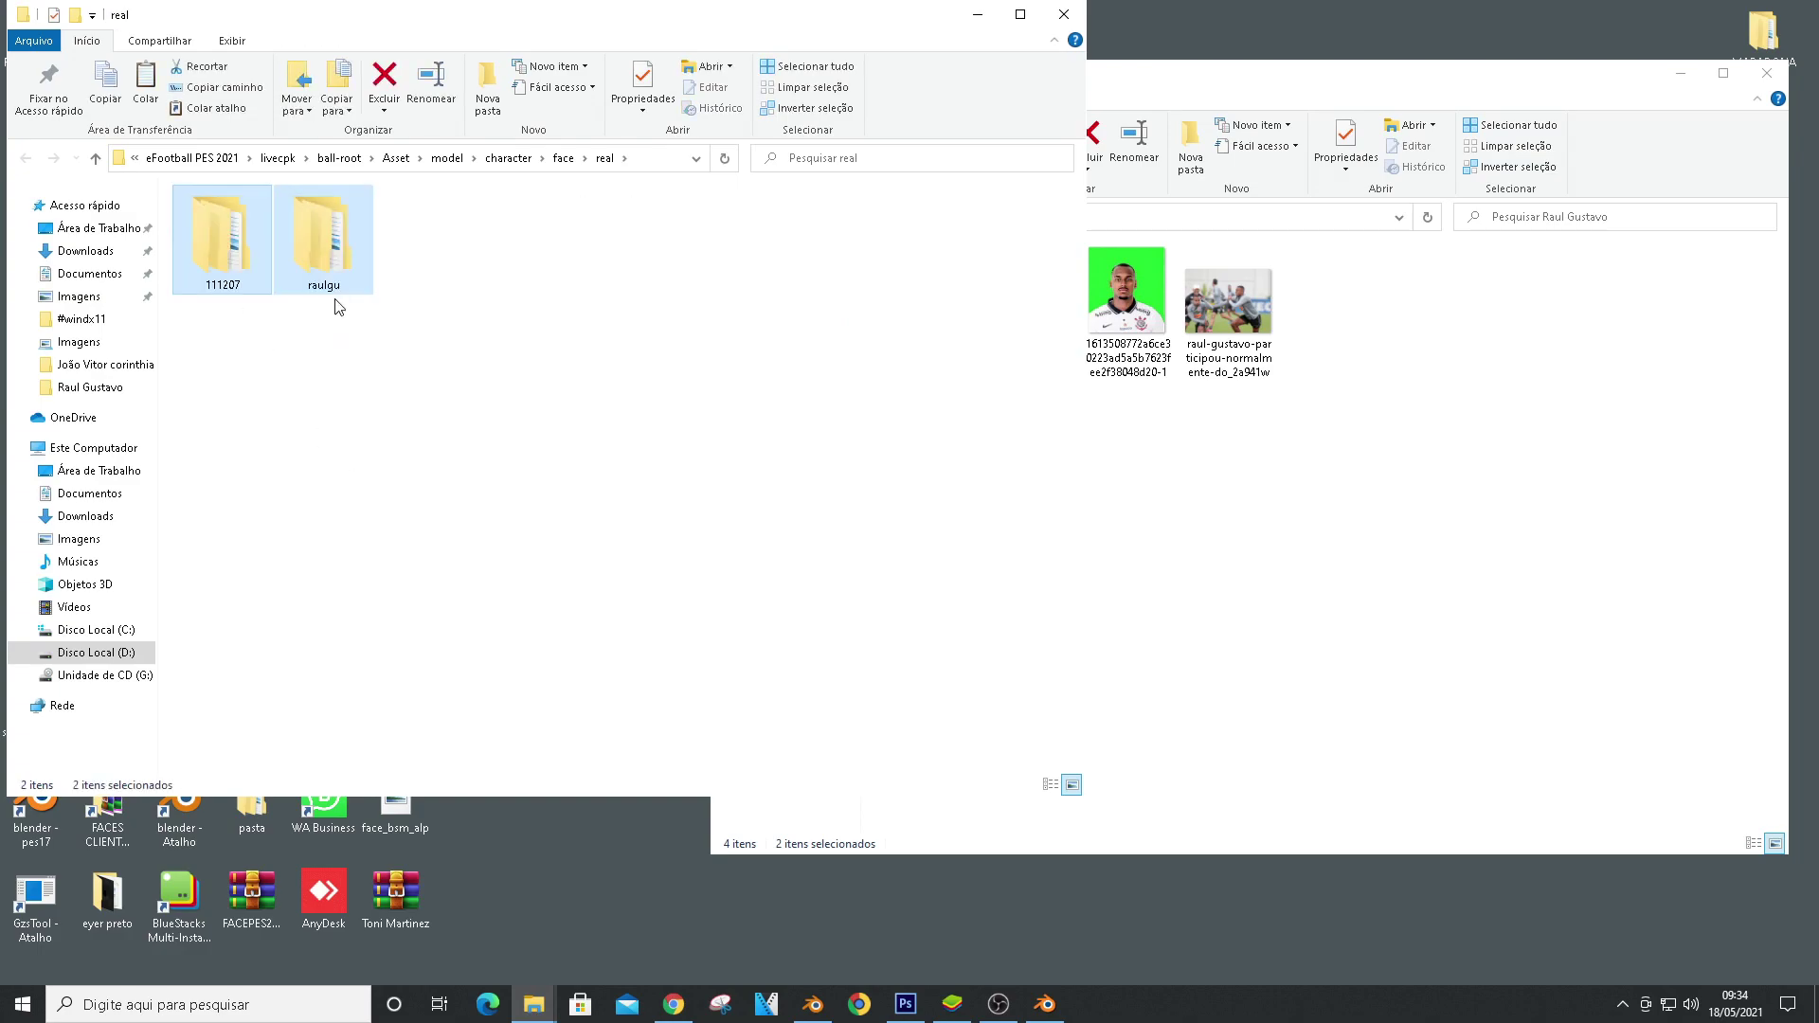
pyautogui.click(1064, 14)
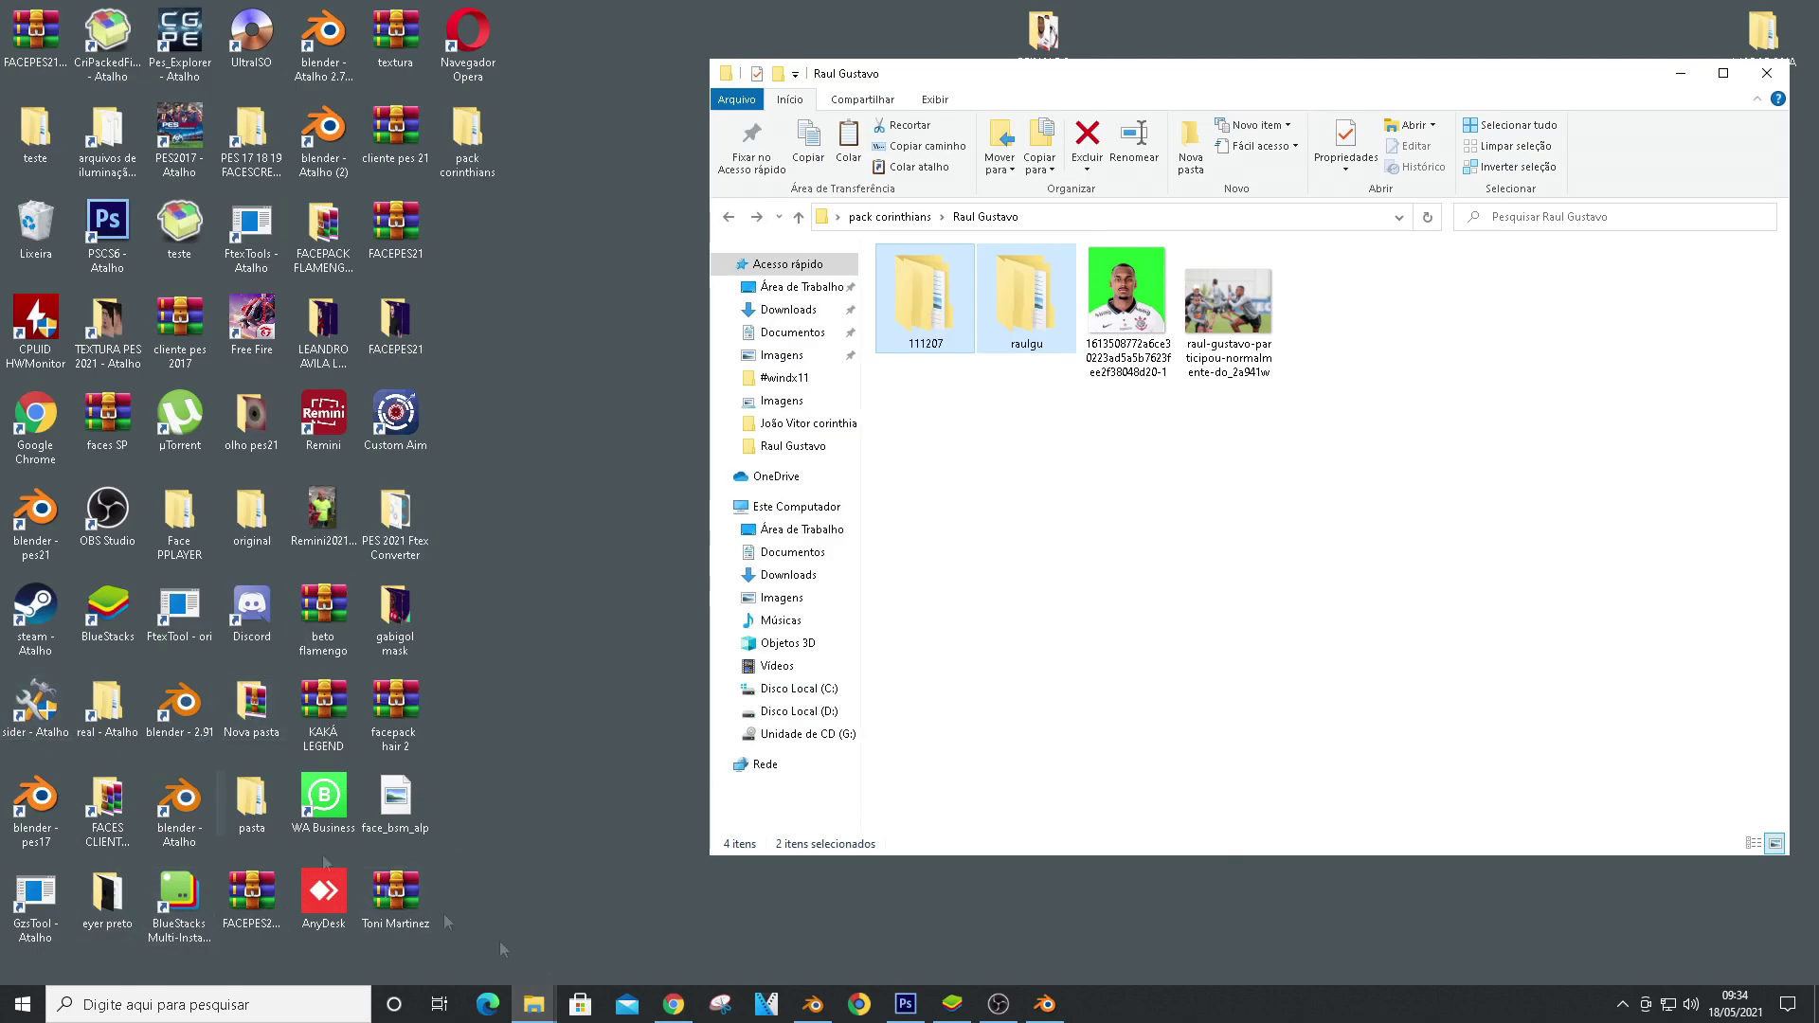
# Switch to Chrome and search for "Raul Gustavo pes master" among all Google results
pyautogui.click(673, 1004)
pyautogui.click(297, 131)
pyautogui.write('pes master')
pyautogui.press('Return')
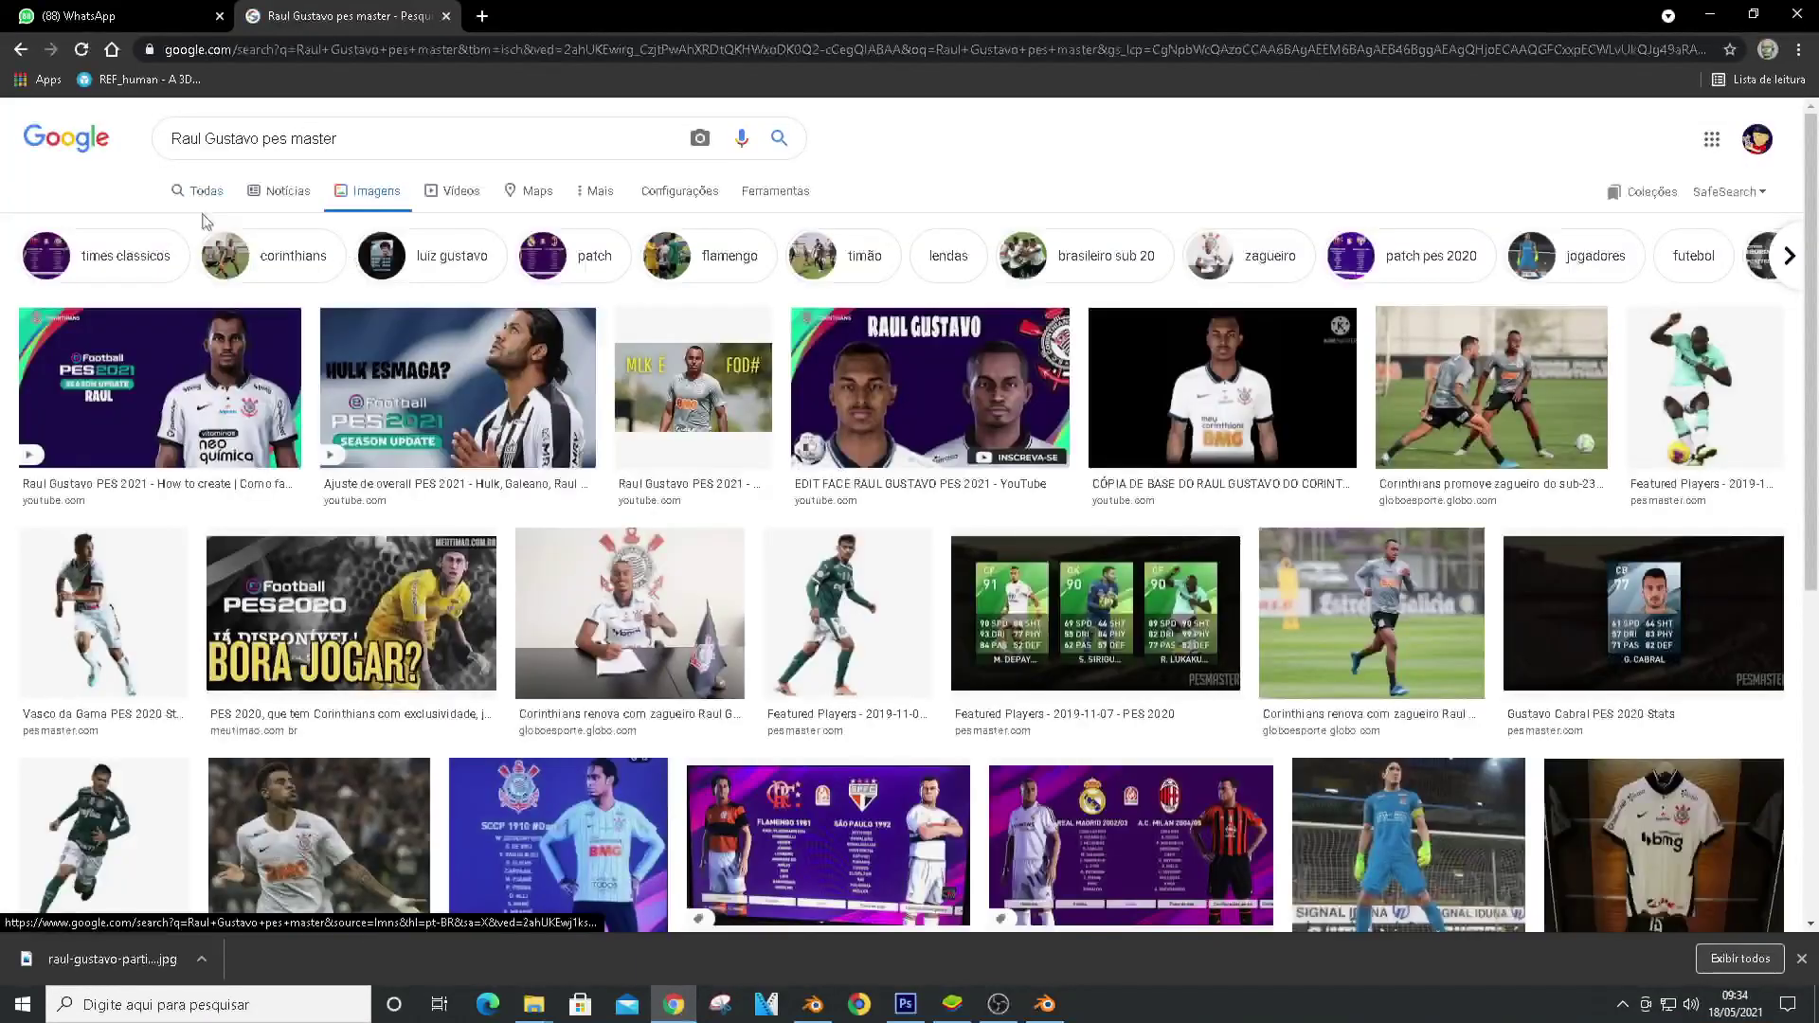
pyautogui.click(202, 200)
# Open the Gustavo PES 2021 page on PES Master and check the player's details and statistics
pyautogui.scroll(-3, 349, 685)
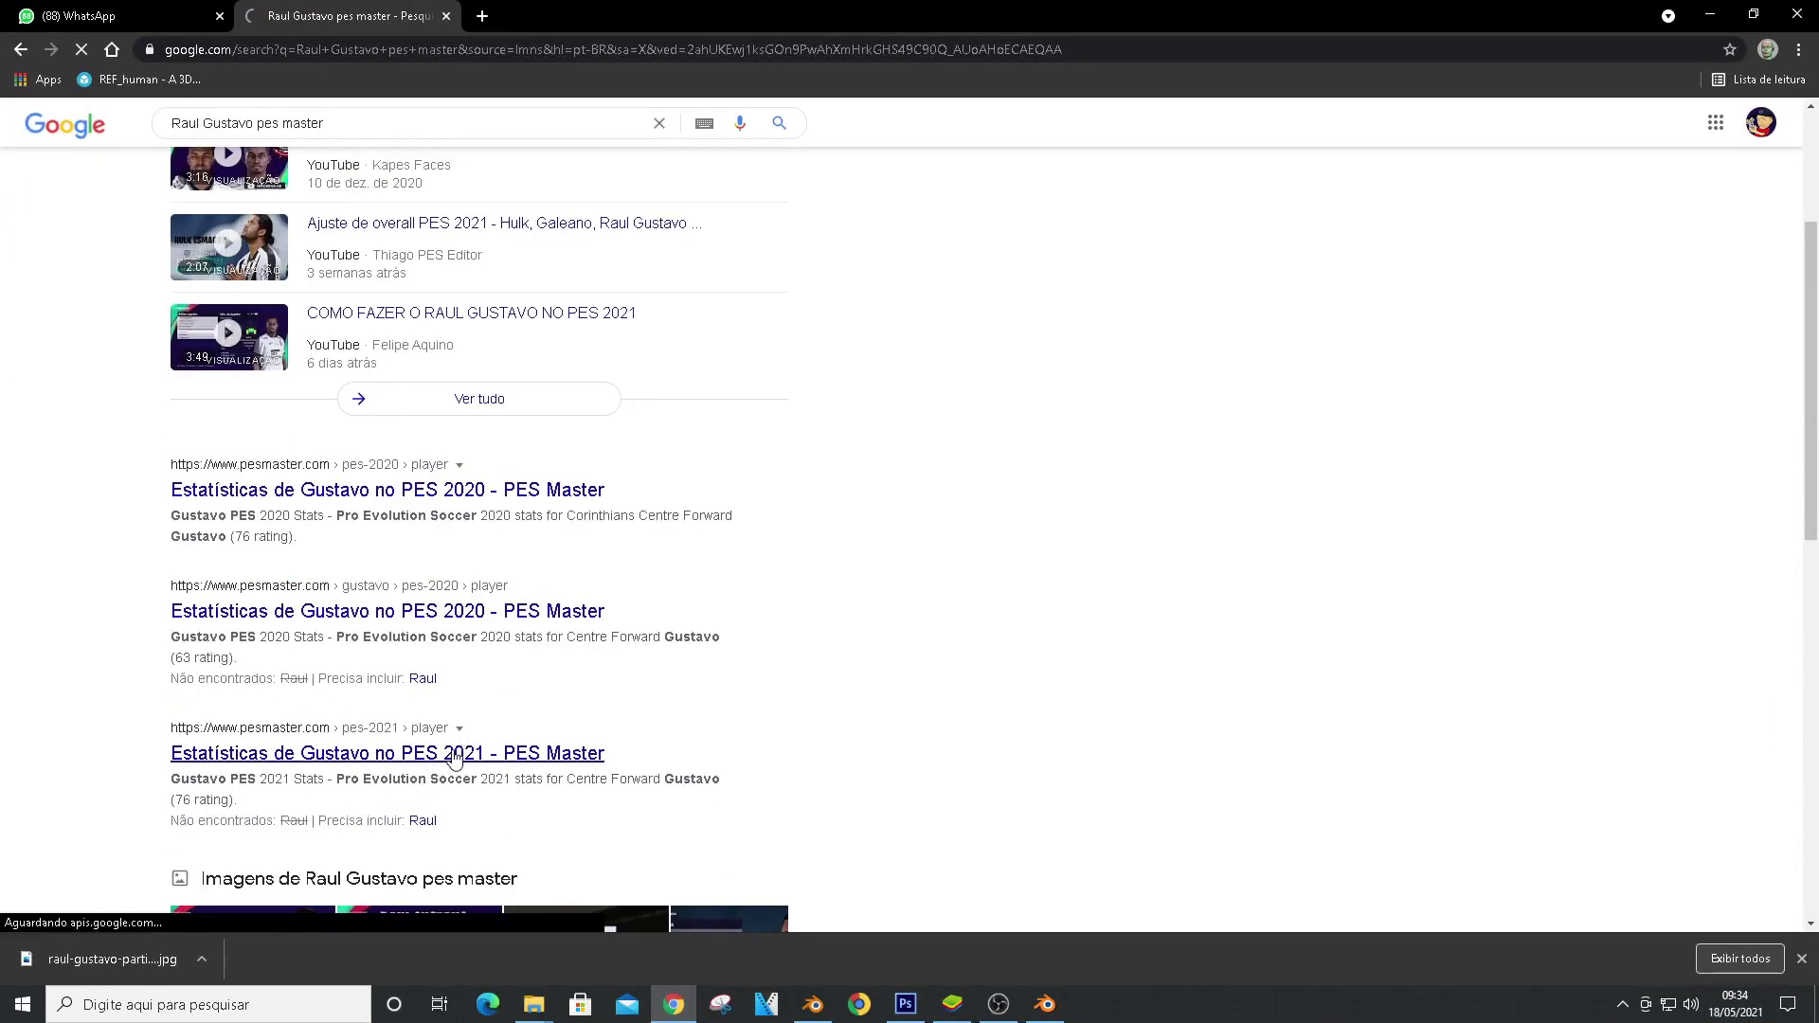
pyautogui.click(454, 754)
pyautogui.scroll(-7, 561, 614)
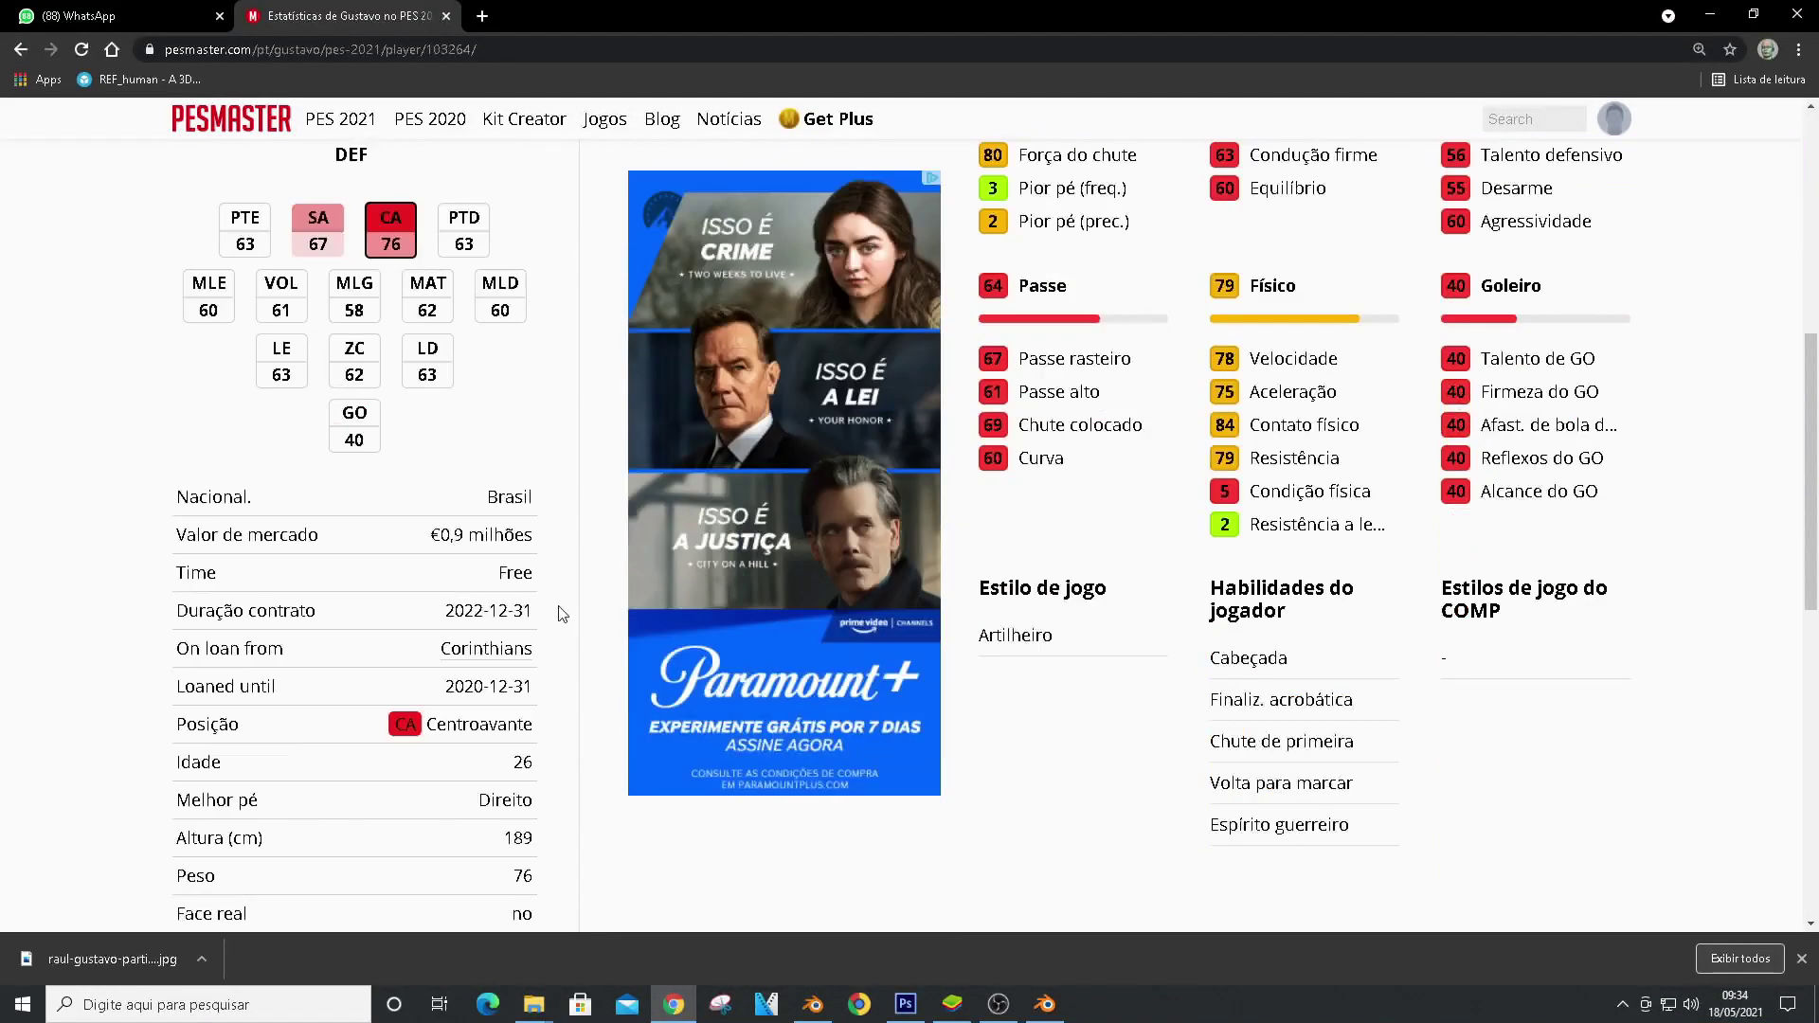
pyautogui.scroll(7, 573, 608)
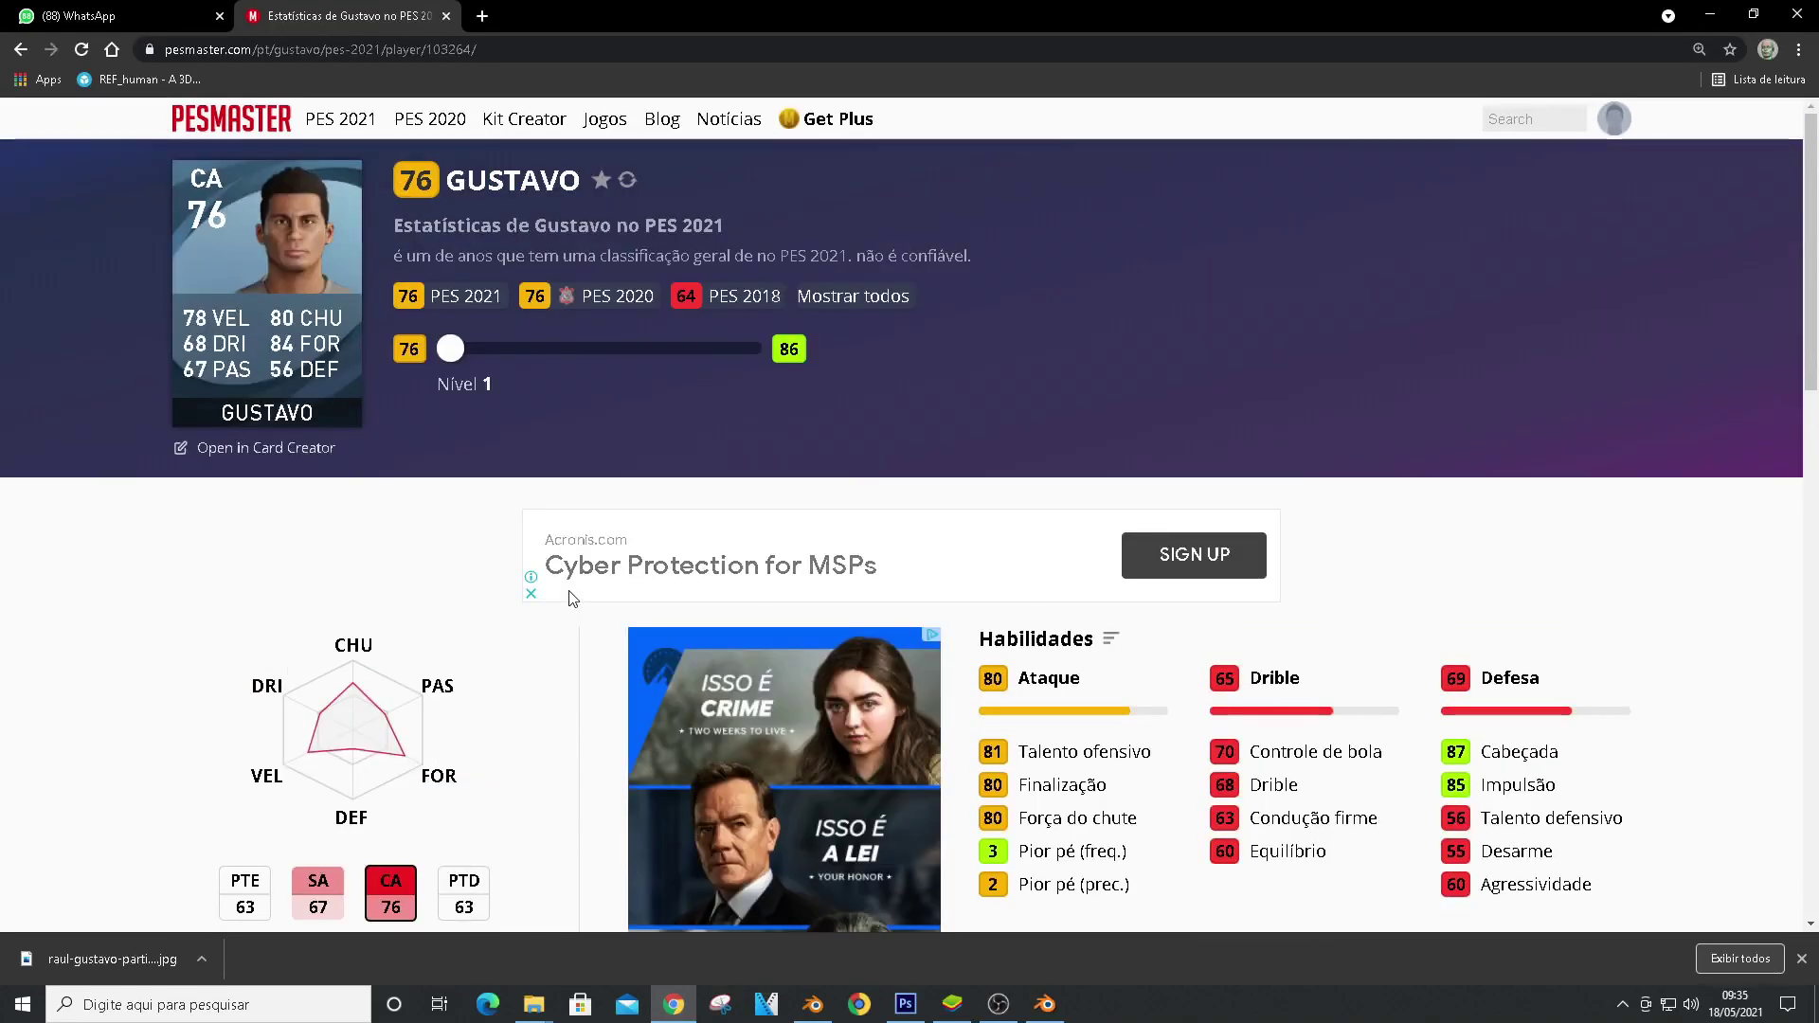
pyautogui.click(1710, 14)
# Launch eFootball PES 2021 and confirm Brasil as the country/region
pyautogui.moveTo(1045, 1017)
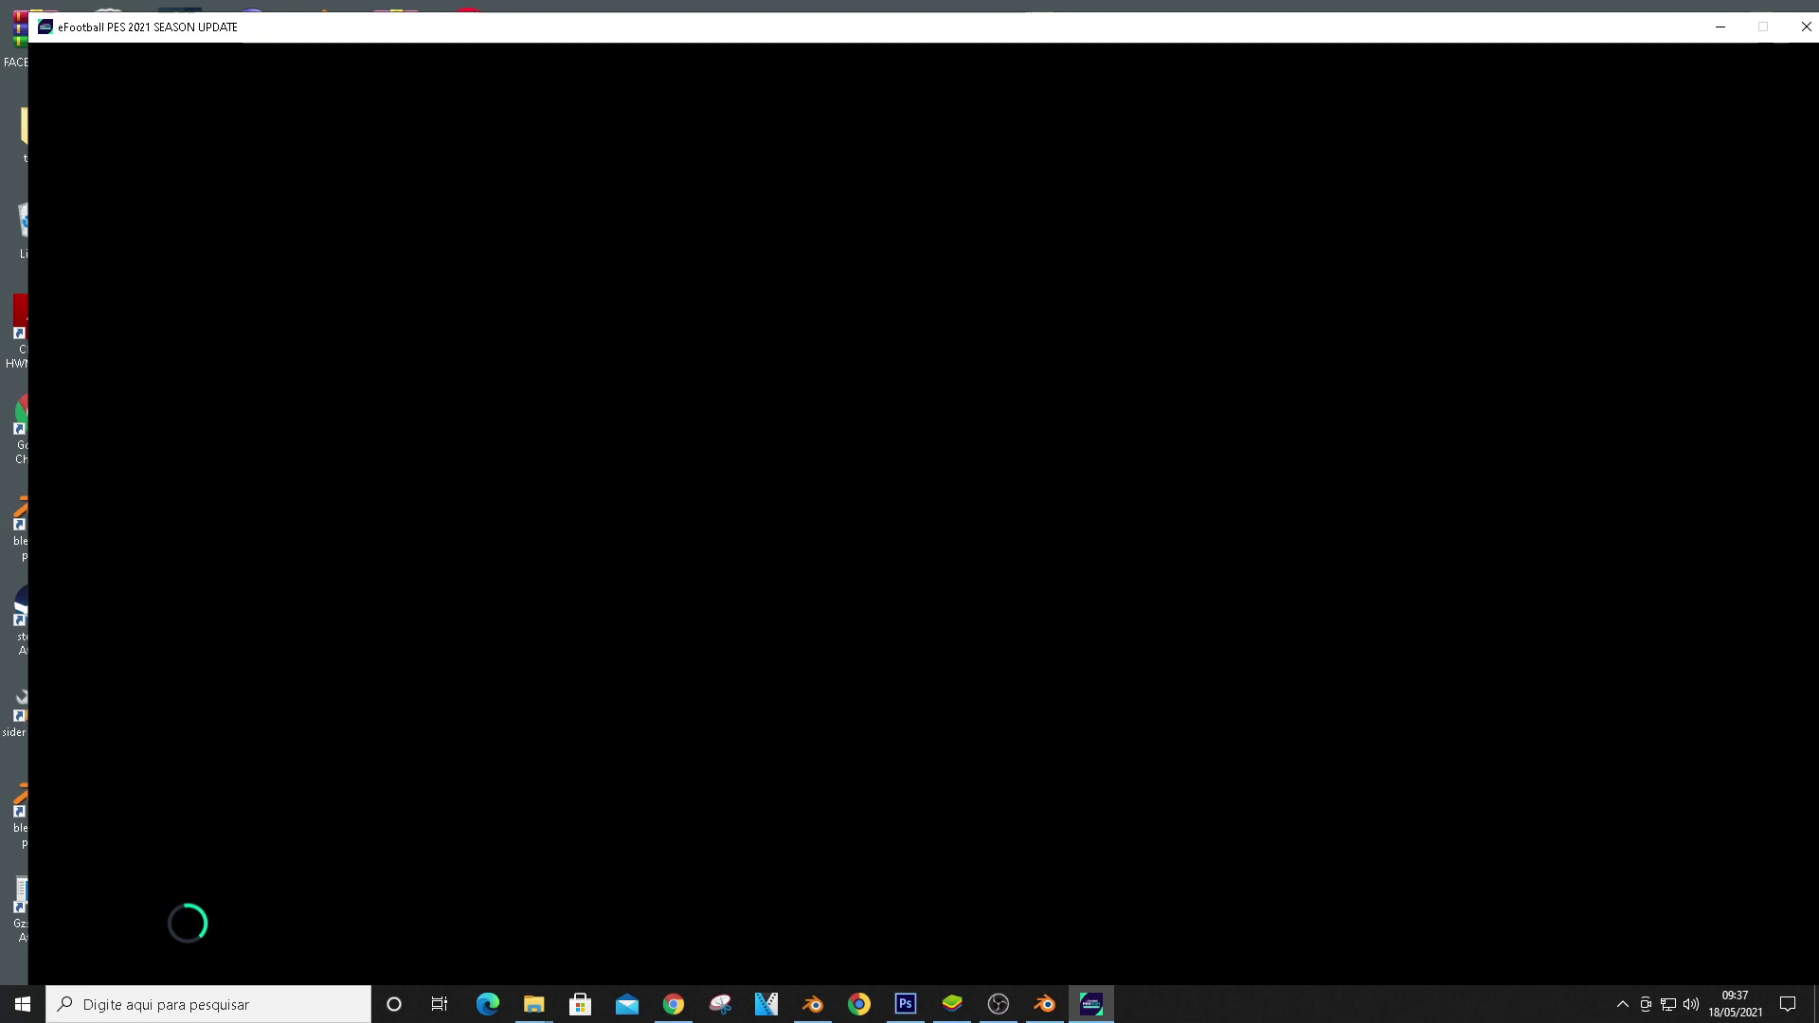
pyautogui.press('Return')
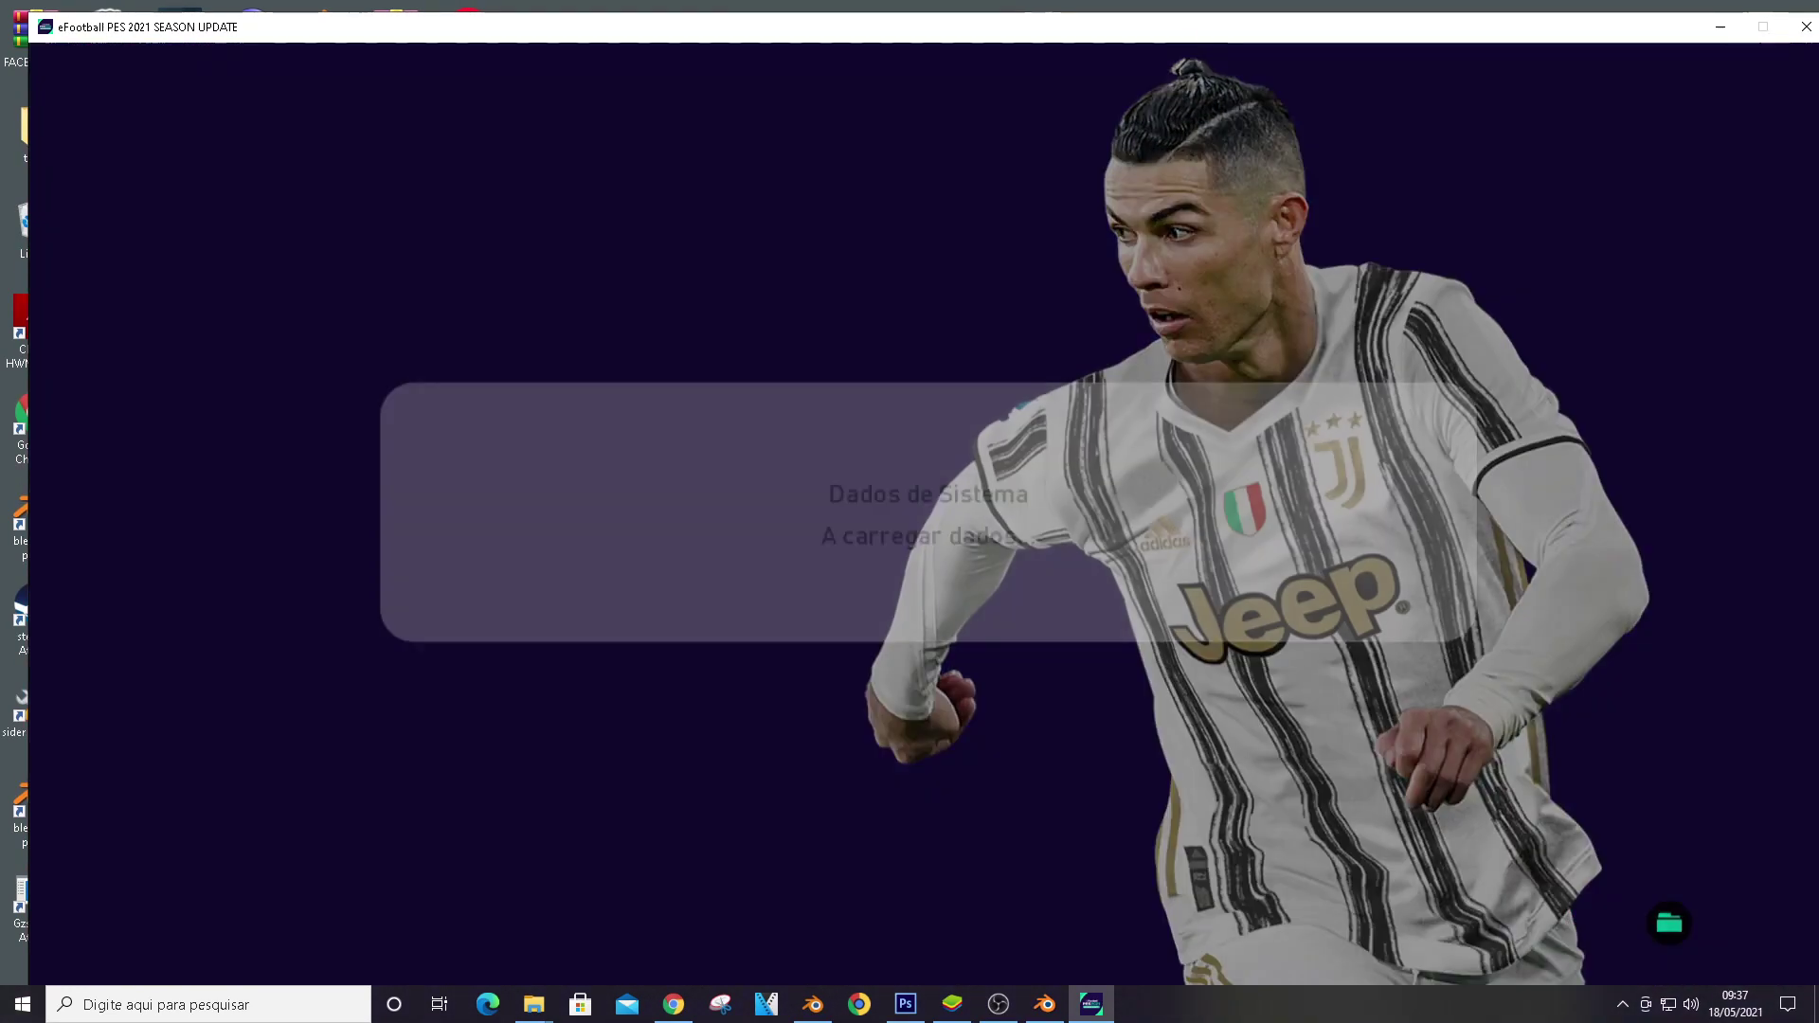
pyautogui.press('Return')
pyautogui.press('Return')
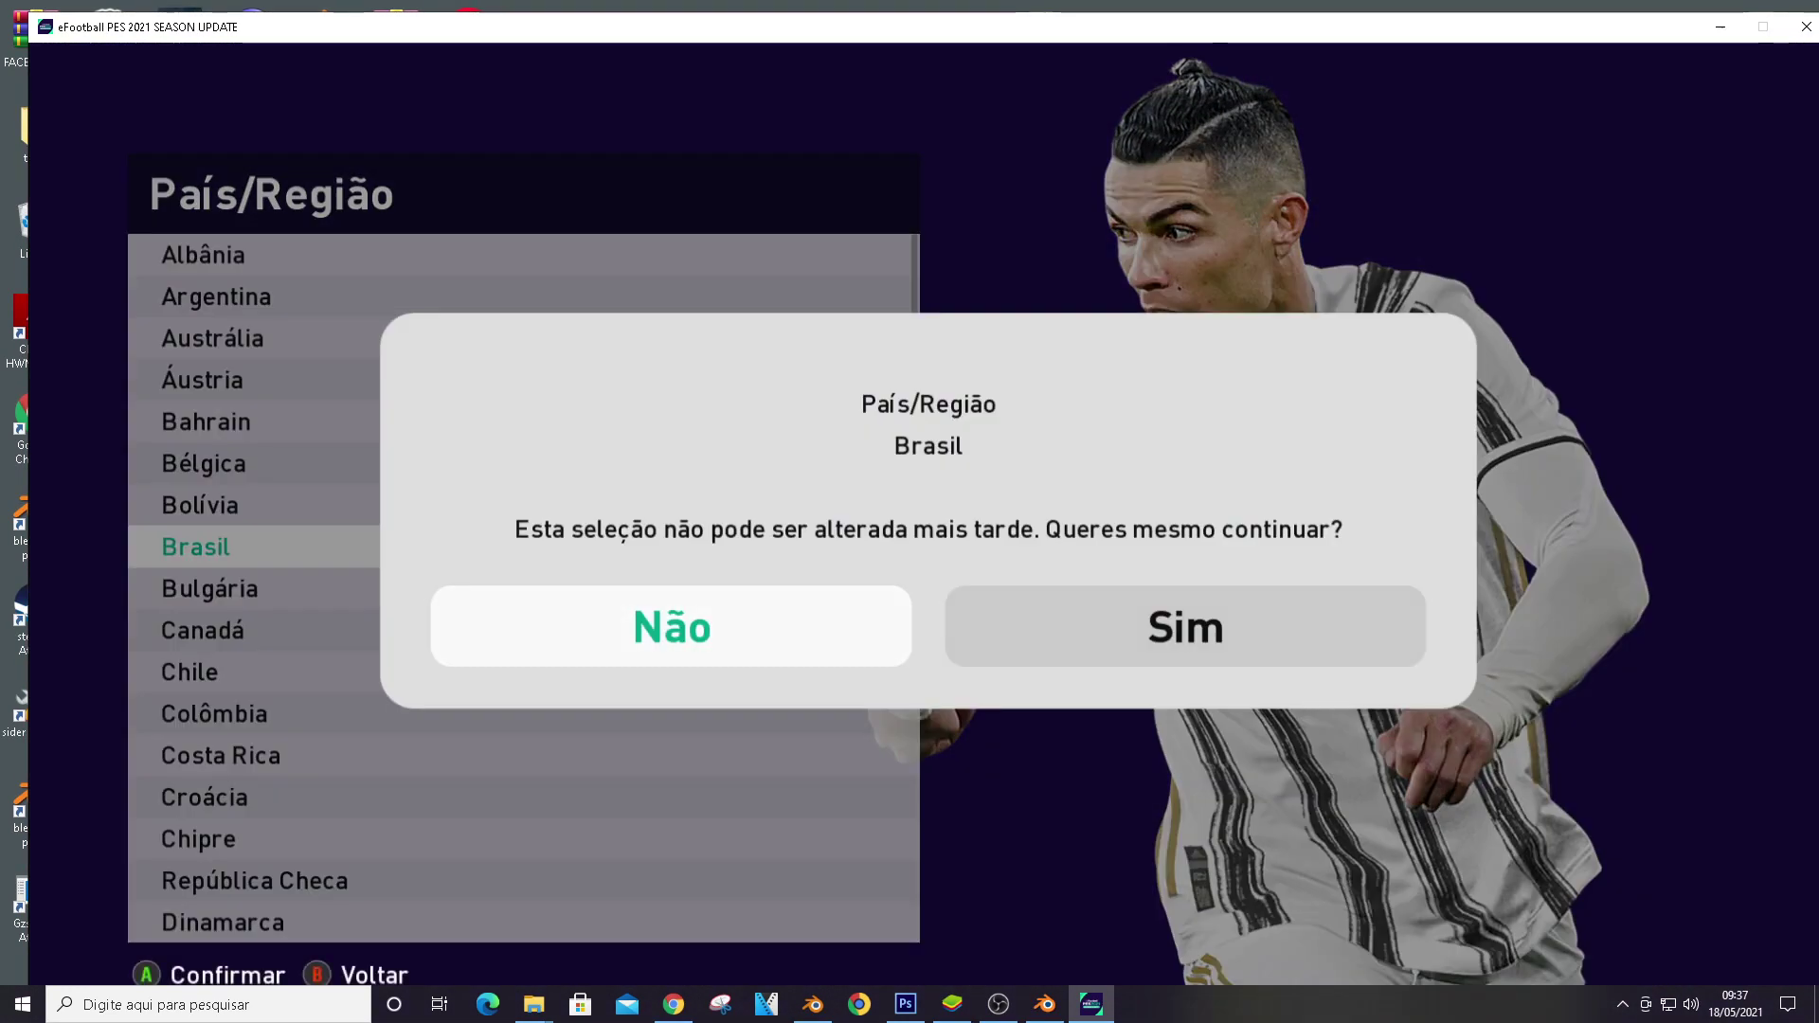
pyautogui.press('Right')
pyautogui.press('Return')
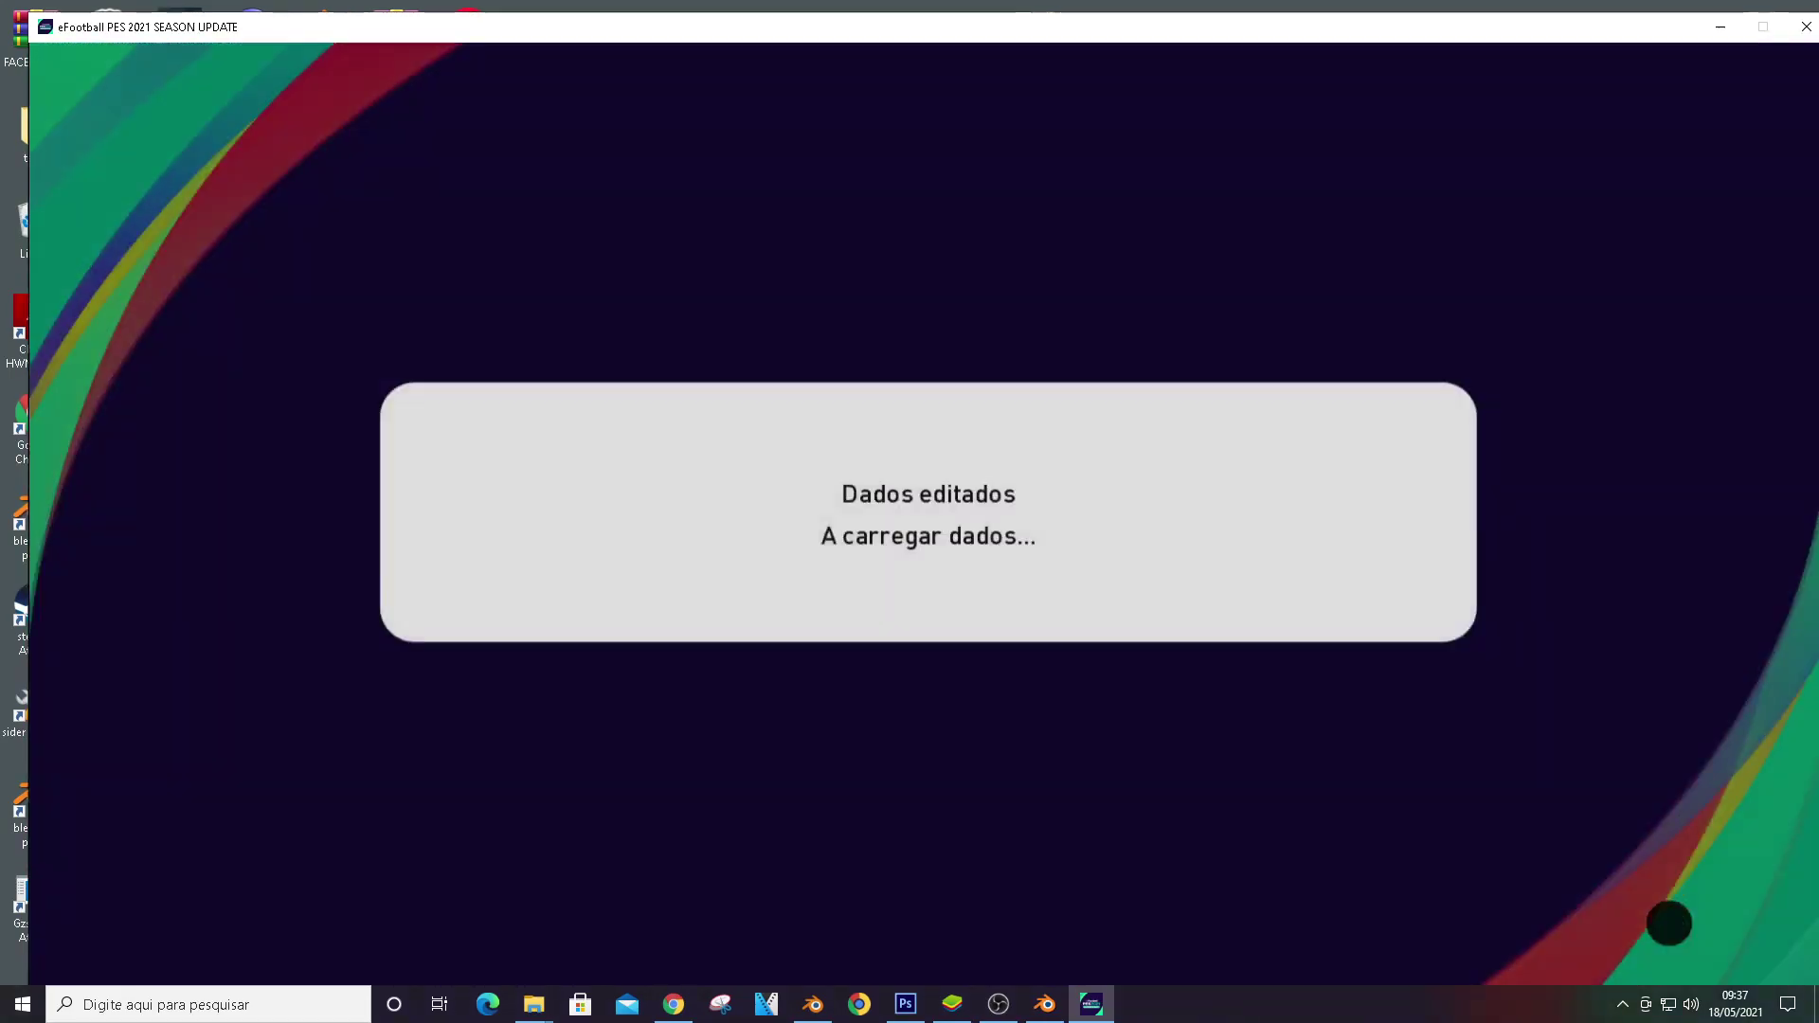
# Select the Brasileirão Assaí 2021 league for team editing
pyautogui.press('Down')
pyautogui.press('Down')
pyautogui.press('Down')
pyautogui.press('Down')
pyautogui.press('Down')
pyautogui.press('Down')
pyautogui.press('Down')
pyautogui.press('Down')
pyautogui.press('Down')
pyautogui.press('Down')
pyautogui.press('Down')
pyautogui.press('Down')
pyautogui.press('Down')
pyautogui.press('Down')
pyautogui.press('Down')
pyautogui.press('Down')
pyautogui.press('Down')
pyautogui.press('Down')
pyautogui.press('Down')
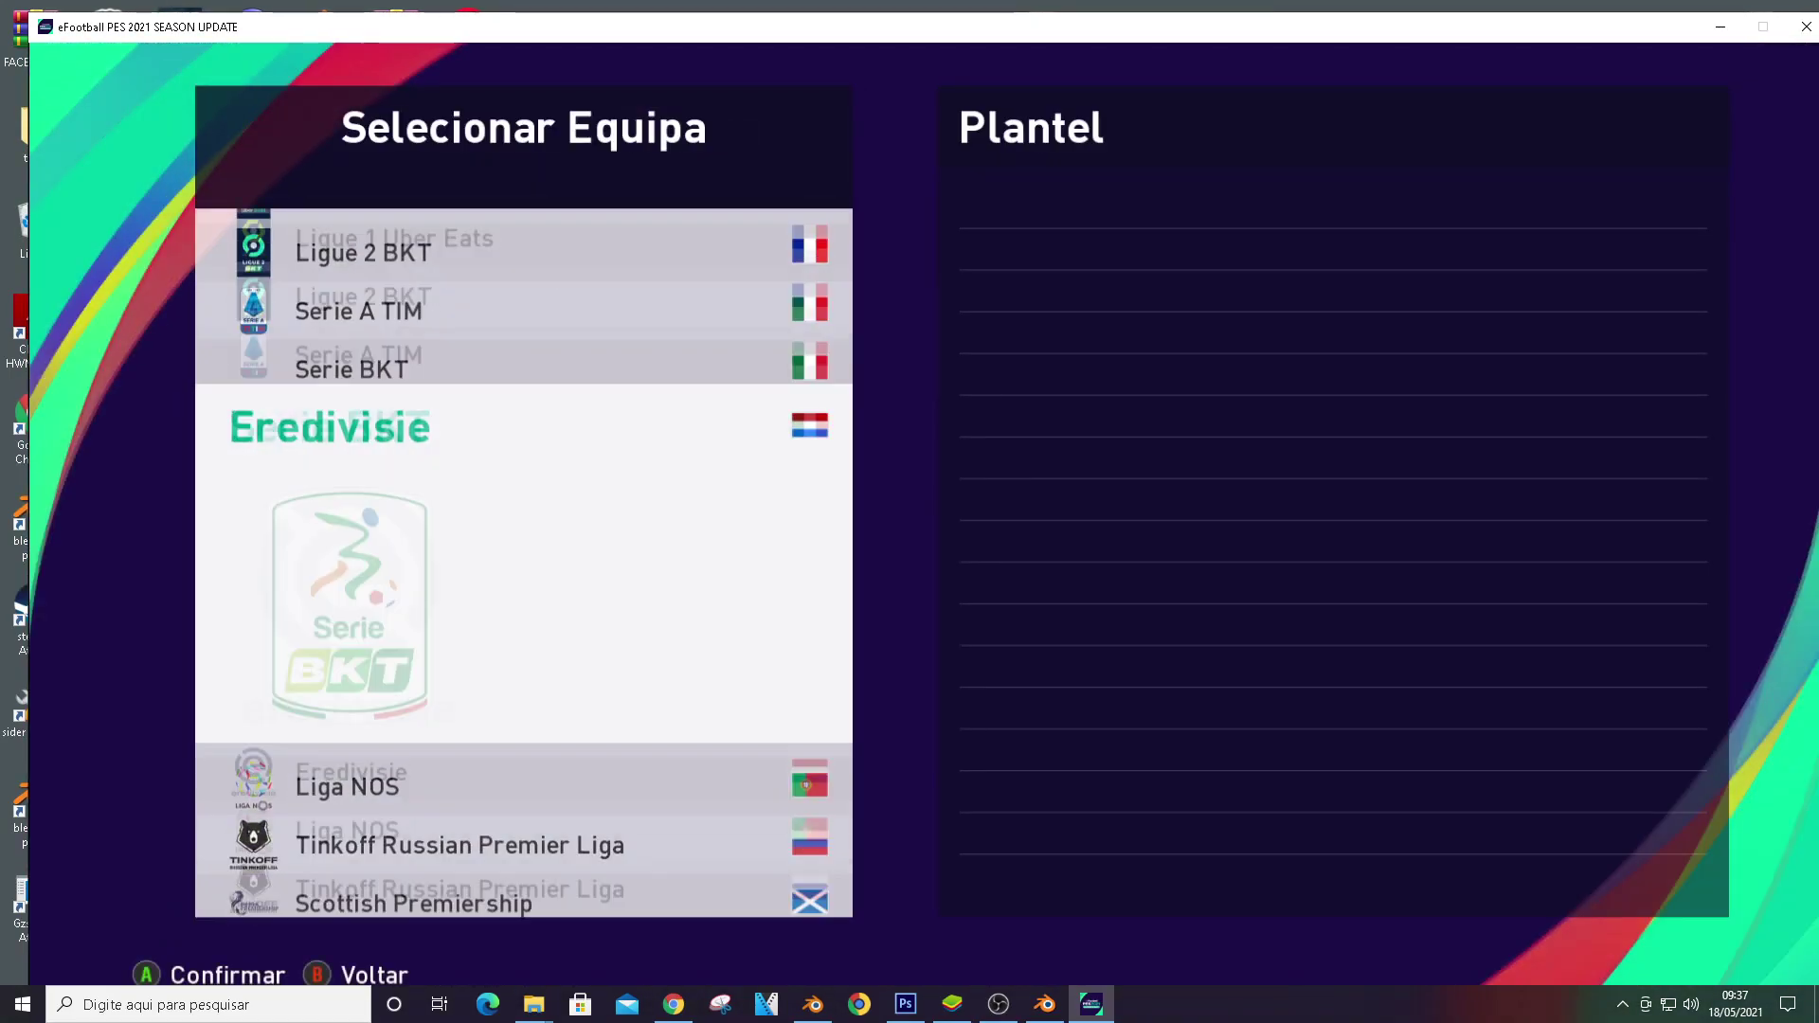
pyautogui.press('Return')
# Find Corinthians among the Brasileirão teams and open its squad
pyautogui.press('Down')
pyautogui.press('Down')
pyautogui.press('Down')
pyautogui.press('Down')
pyautogui.press('Down')
pyautogui.press('Down')
pyautogui.press('Down')
pyautogui.press('Down')
pyautogui.press('Down')
pyautogui.press('Down')
pyautogui.press('Down')
pyautogui.press('Down')
pyautogui.press('Down')
pyautogui.press('Down')
pyautogui.press('Down')
pyautogui.press('Down')
pyautogui.press('Down')
pyautogui.press('Down')
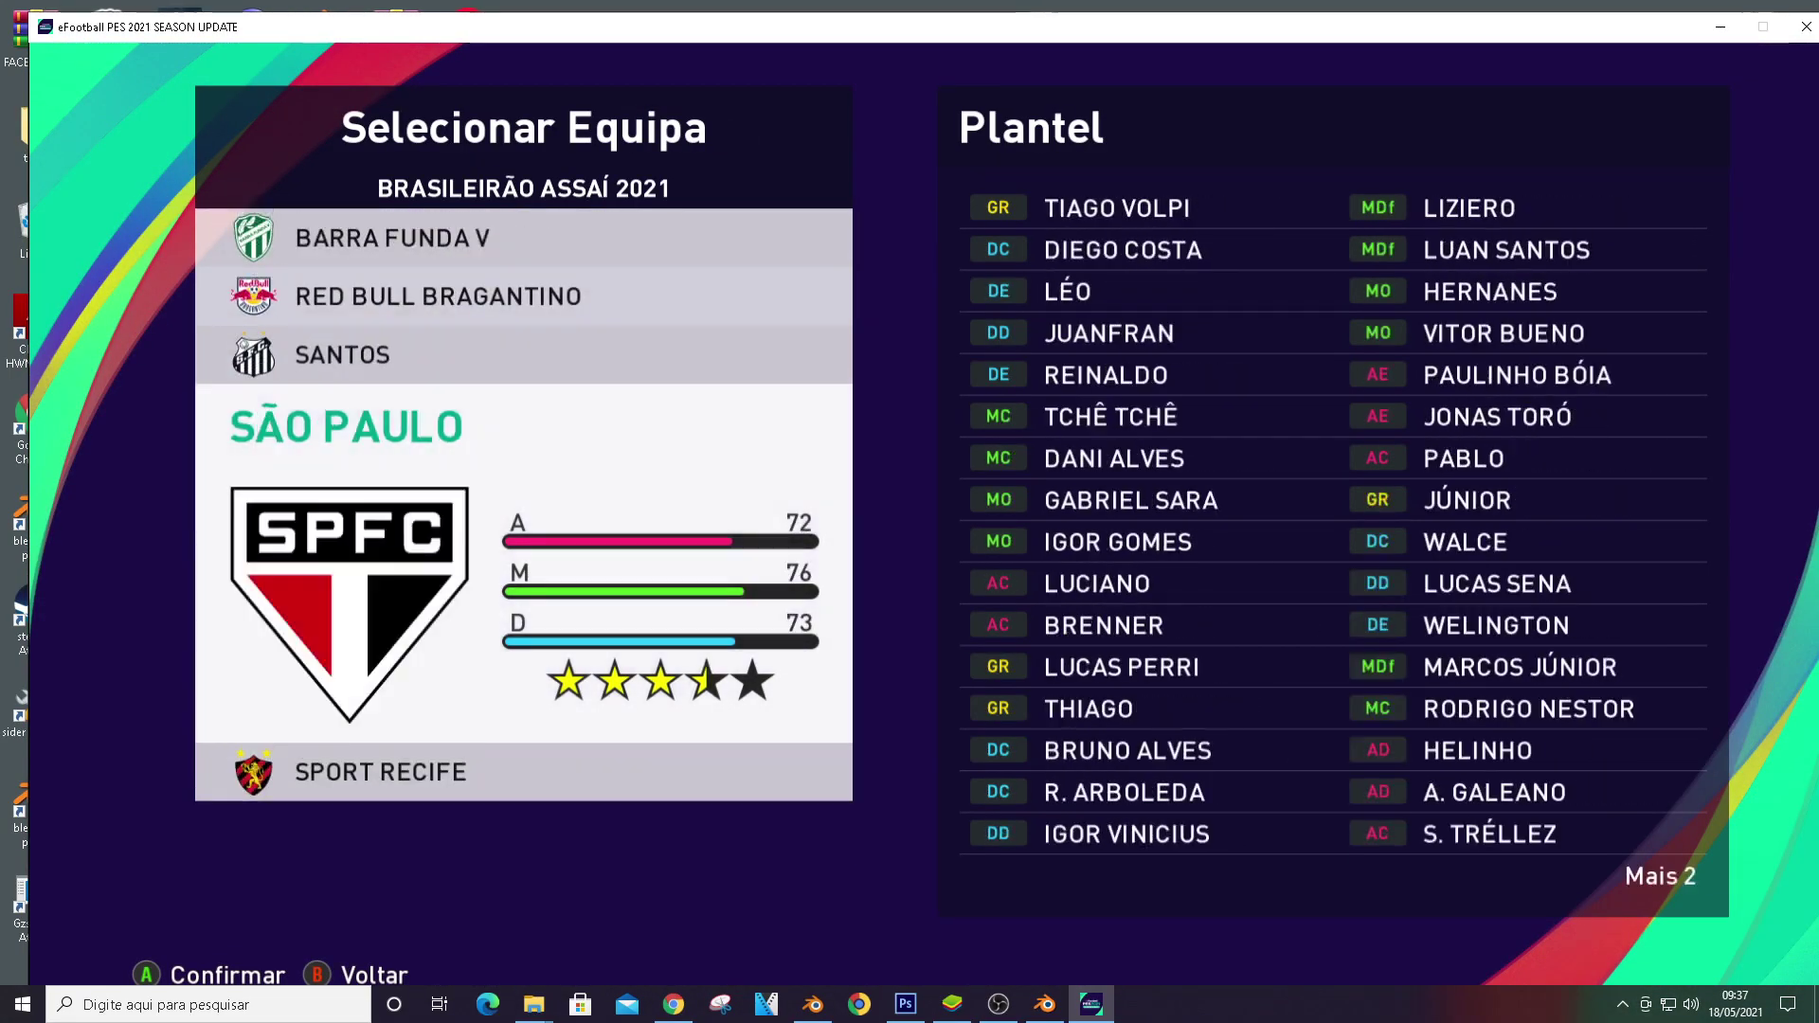
pyautogui.press('Up')
pyautogui.press('Up')
pyautogui.press('Up')
pyautogui.press('Up')
pyautogui.press('Up')
pyautogui.press('Up')
pyautogui.press('Up')
pyautogui.press('Up')
pyautogui.press('Up')
pyautogui.press('Up')
pyautogui.press('Up')
pyautogui.press('Return')
# Look through the Corinthians squad for the player whose face was installed
pyautogui.press('Down')
pyautogui.press('Down')
pyautogui.press('Down')
pyautogui.press('Down')
pyautogui.press('Down')
pyautogui.press('Down')
pyautogui.press('Down')
pyautogui.press('Down')
pyautogui.press('Down')
pyautogui.press('Down')
pyautogui.press('Down')
pyautogui.press('Down')
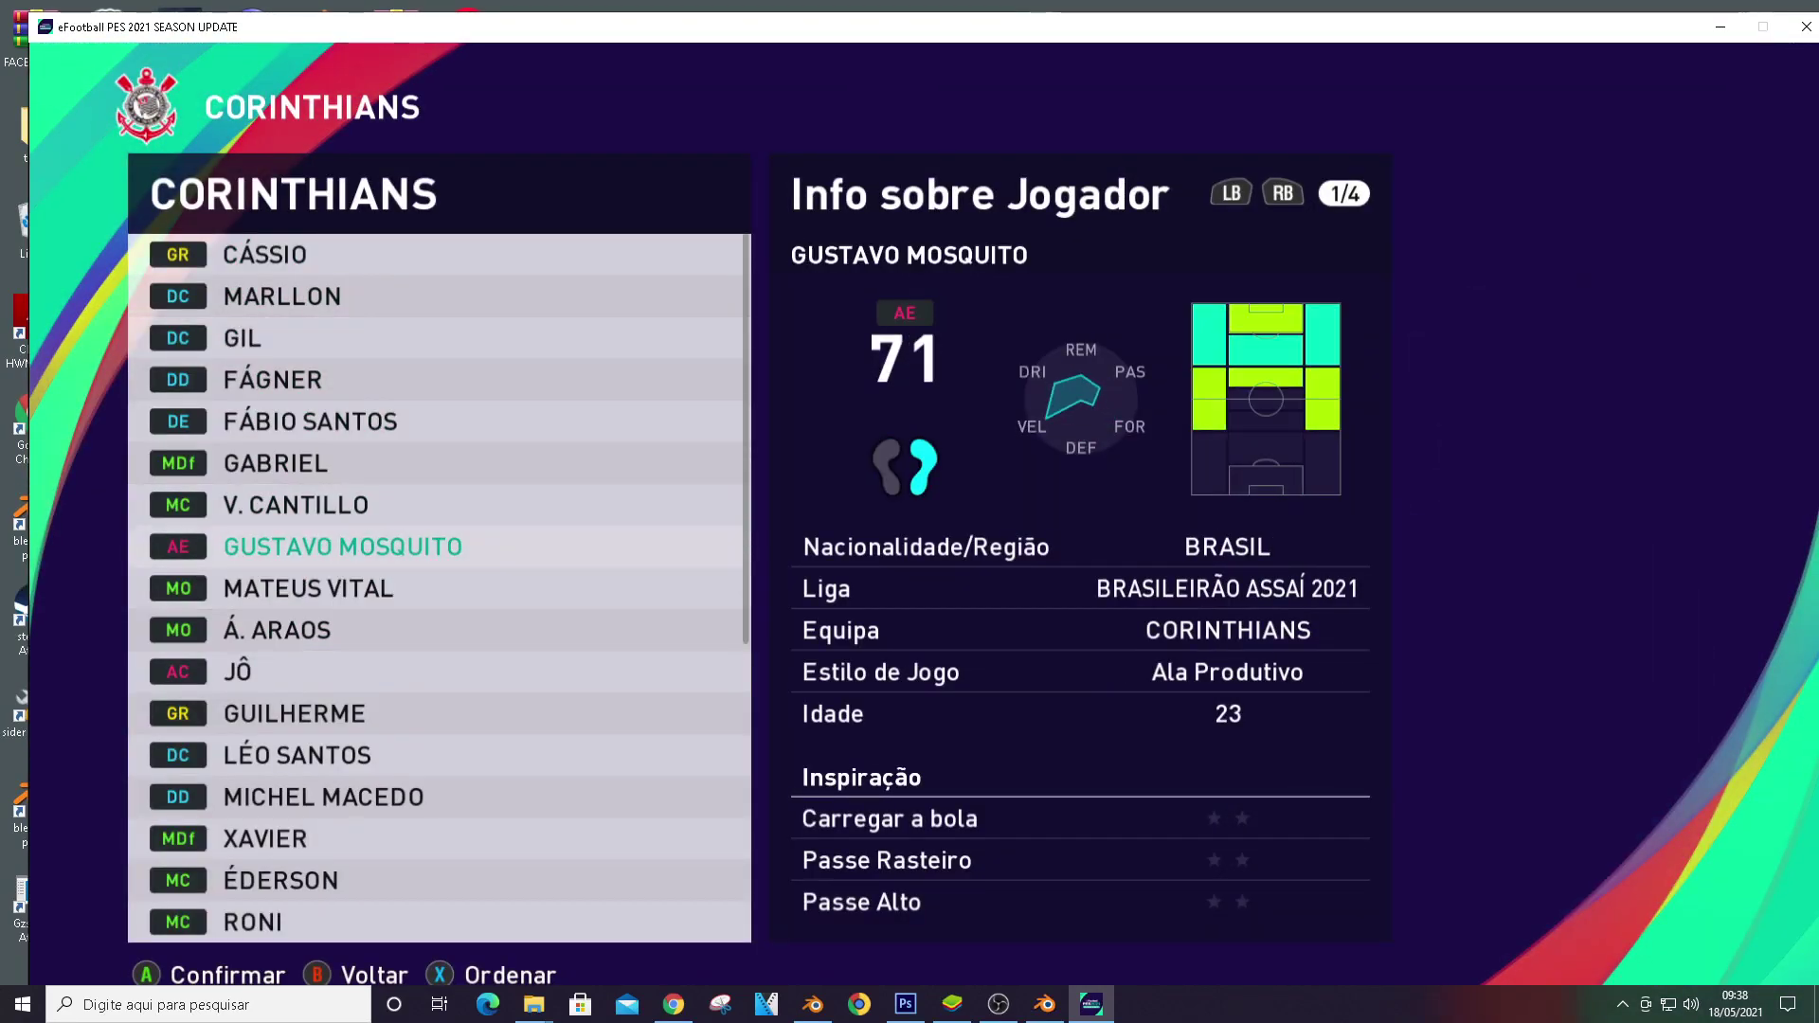
pyautogui.press('Down')
pyautogui.press('Down')
pyautogui.press('Down')
pyautogui.press('Down')
pyautogui.press('Down')
pyautogui.press('Down')
pyautogui.press('Down')
pyautogui.press('Down')
pyautogui.press('Down')
pyautogui.press('Down')
pyautogui.press('Down')
pyautogui.press('Down')
pyautogui.press('Down')
pyautogui.press('Down')
pyautogui.press('Down')
pyautogui.press('Down')
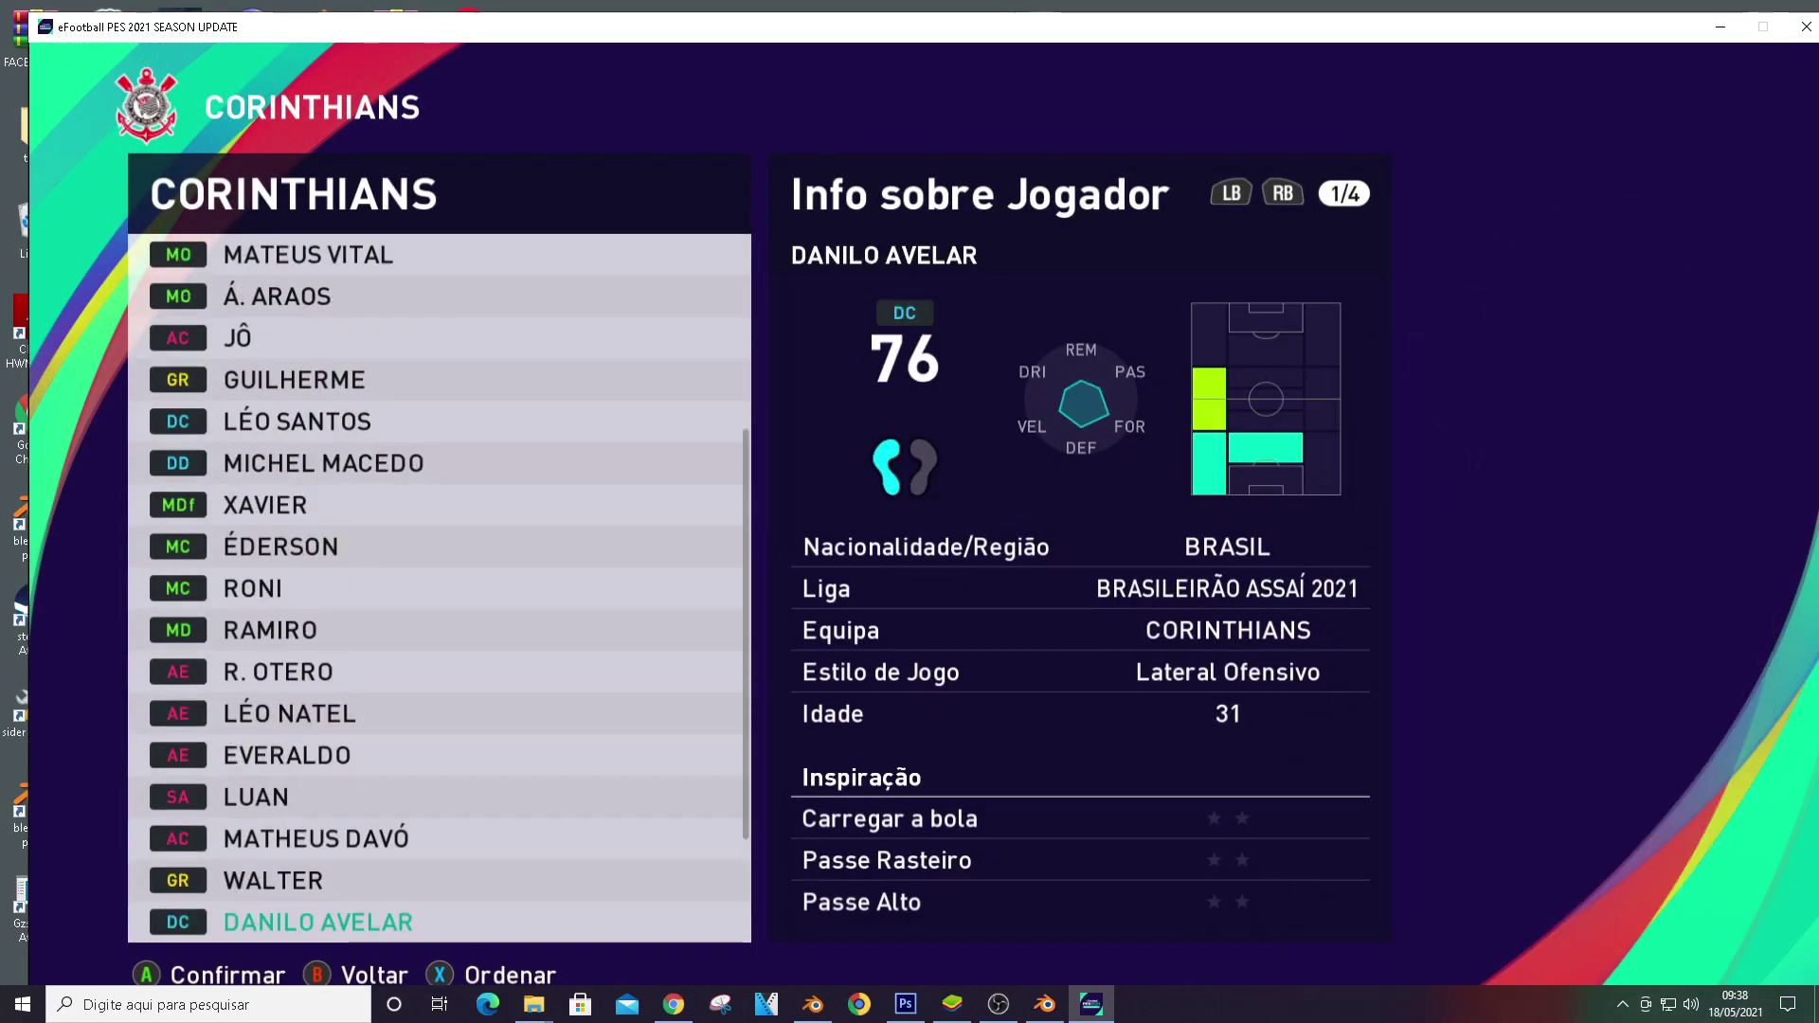
pyautogui.press('Up')
pyautogui.press('Up')
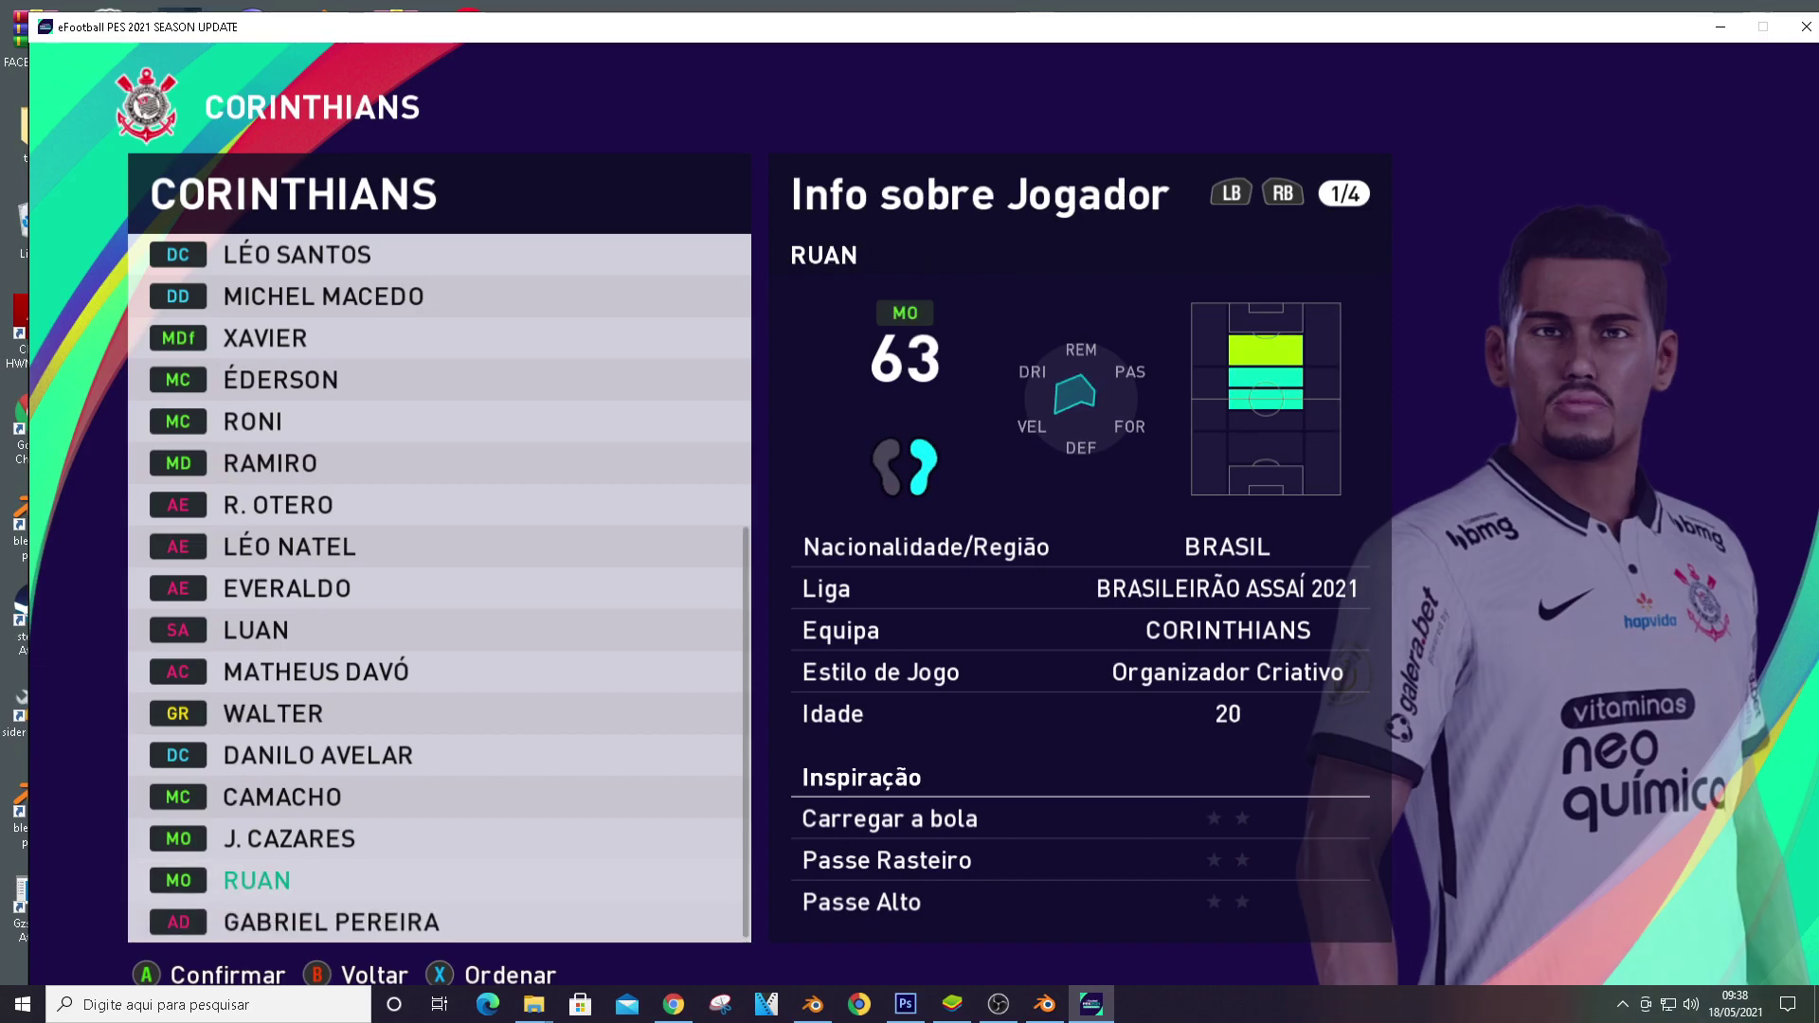
# Recheck Gustavo's PES Master page in Chrome, then return to PES 2021 and review the Corinthians players again
pyautogui.click(673, 1006)
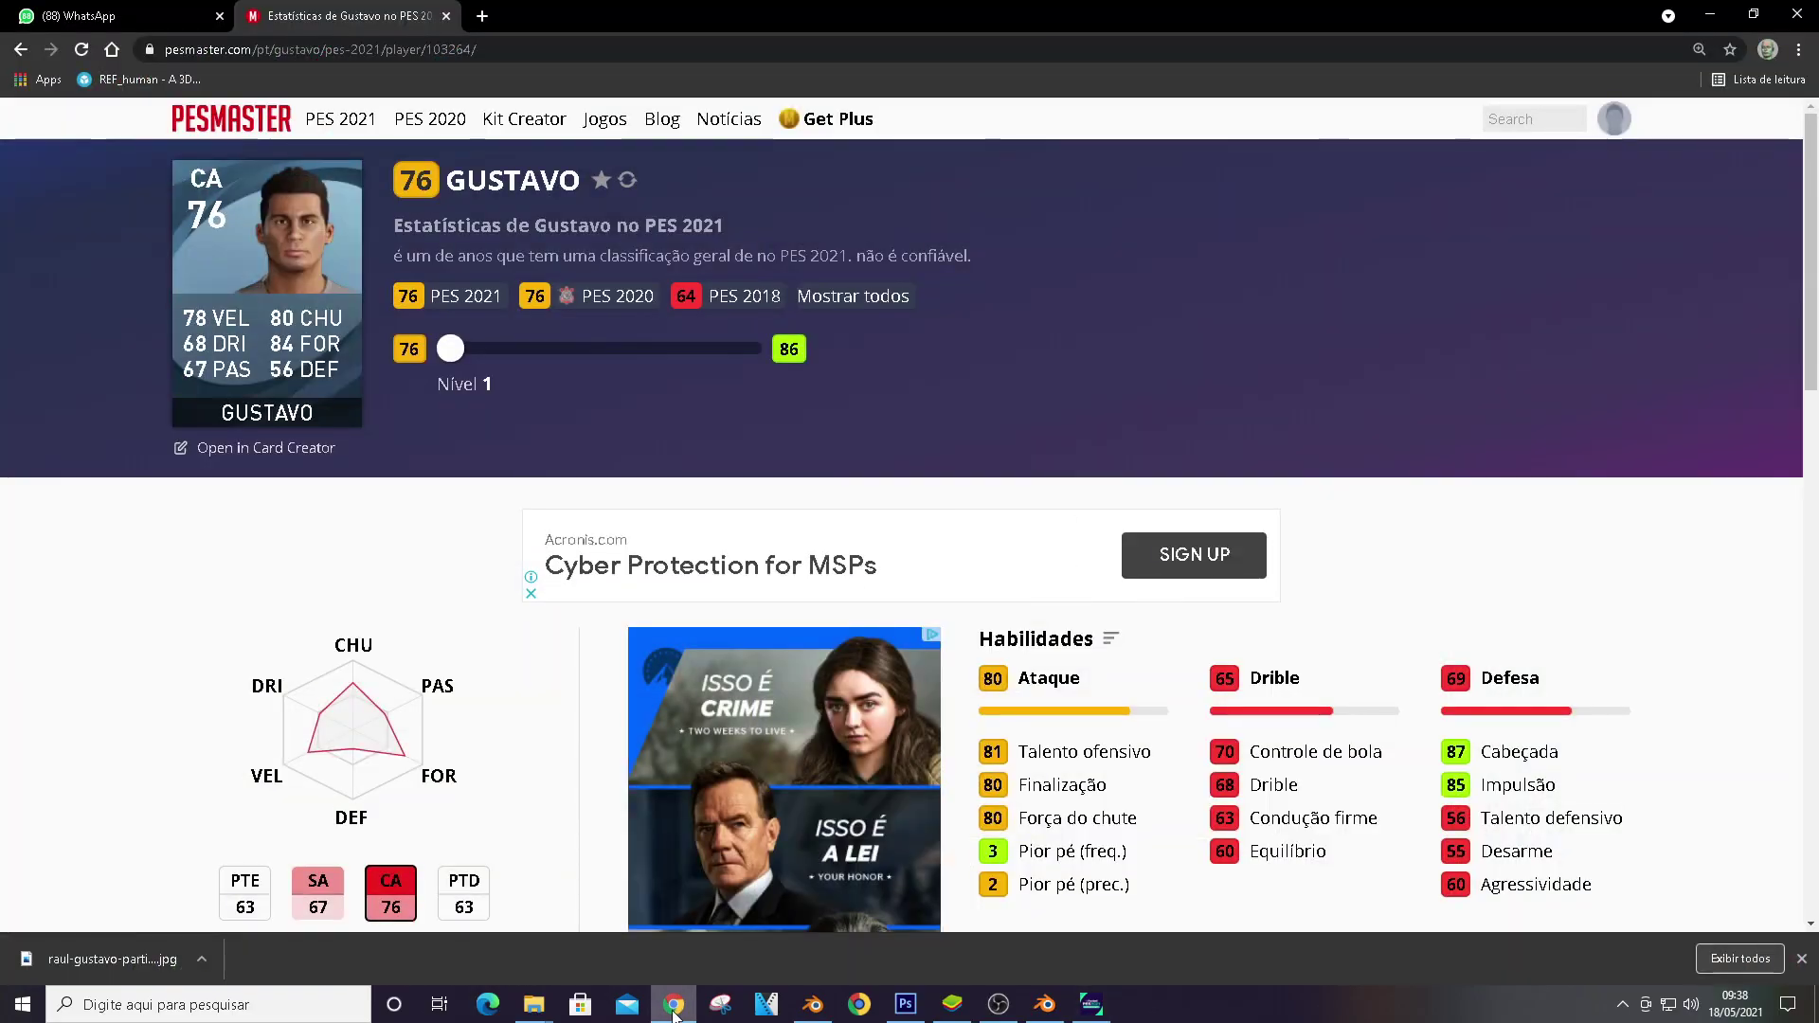
pyautogui.click(674, 1006)
pyautogui.press('Up')
pyautogui.press('Up')
pyautogui.press('Up')
pyautogui.press('Up')
pyautogui.press('Up')
pyautogui.press('Up')
pyautogui.press('Up')
pyautogui.press('Up')
pyautogui.press('Up')
pyautogui.press('Up')
pyautogui.press('Up')
pyautogui.press('Up')
pyautogui.press('Up')
pyautogui.press('Up')
pyautogui.press('Up')
pyautogui.press('Up')
pyautogui.press('Up')
pyautogui.press('Up')
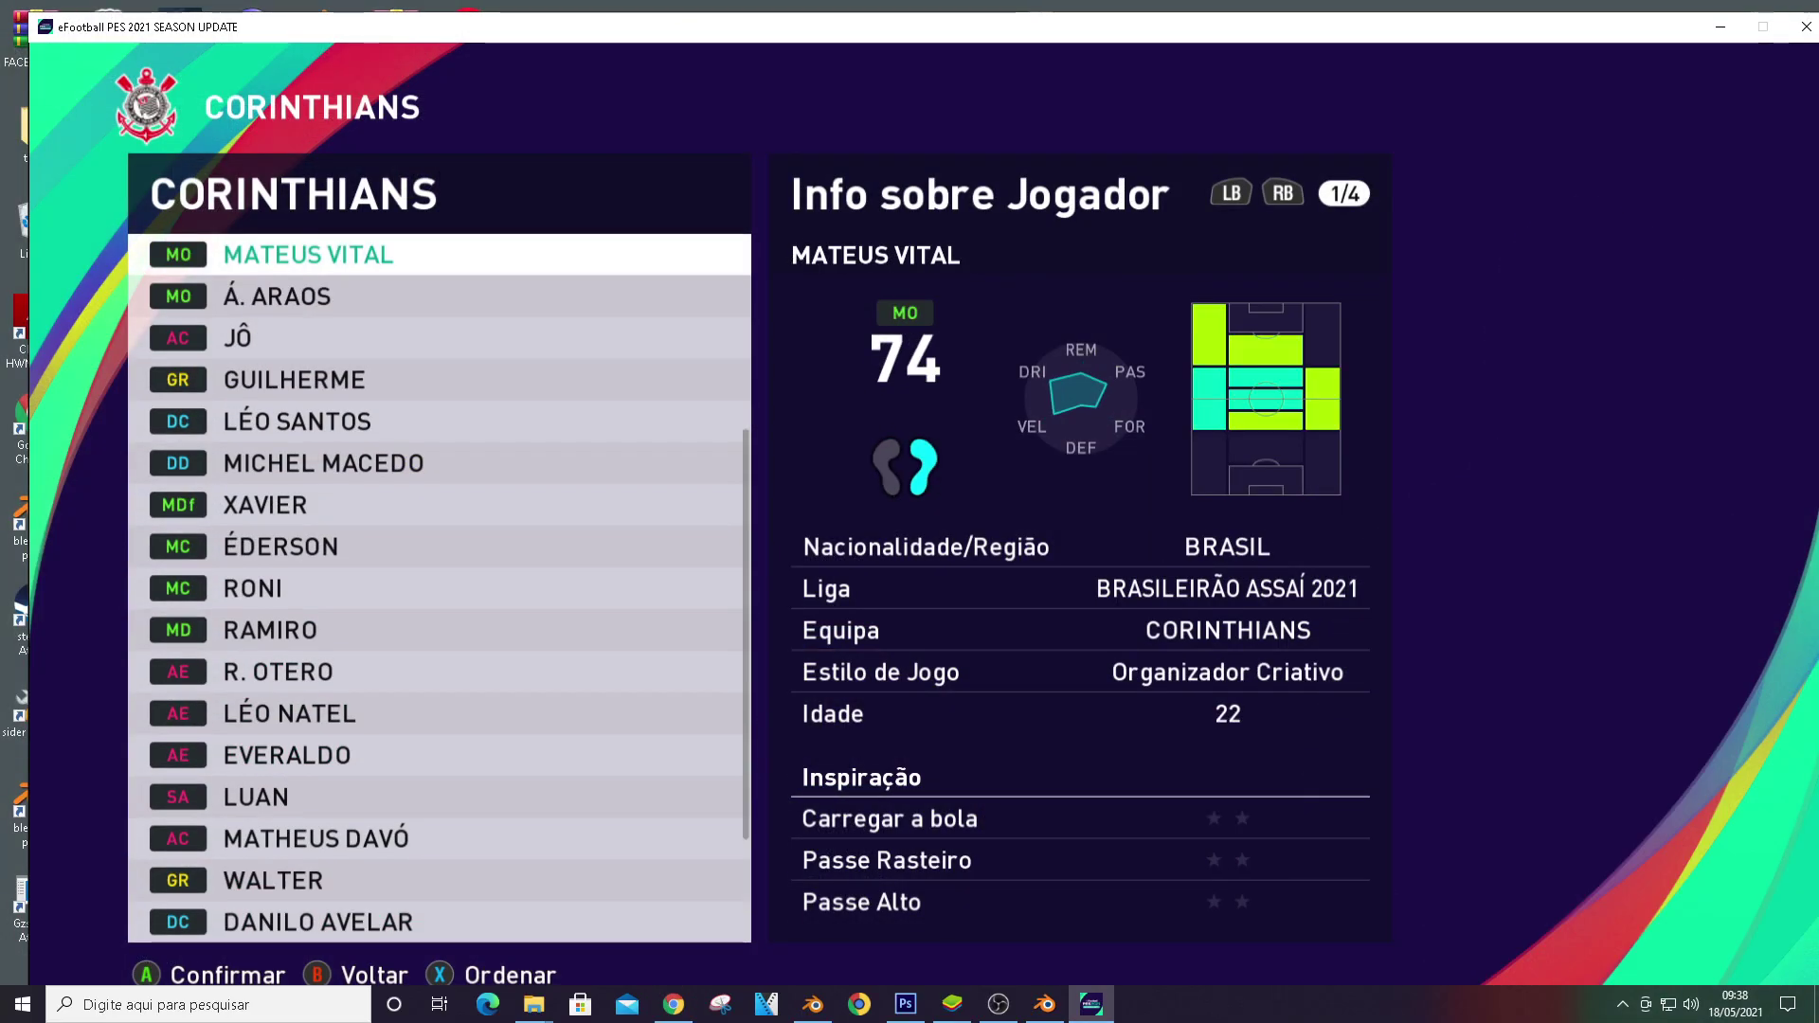
pyautogui.press('Up')
pyautogui.press('Up')
pyautogui.press('Up')
pyautogui.press('Up')
pyautogui.press('Up')
pyautogui.press('Up')
pyautogui.press('Up')
pyautogui.press('Up')
pyautogui.press('Down')
pyautogui.press('Down')
pyautogui.press('Down')
pyautogui.press('Down')
pyautogui.press('Down')
pyautogui.press('Down')
pyautogui.press('Down')
pyautogui.press('Down')
pyautogui.press('Down')
pyautogui.press('Down')
pyautogui.press('Down')
pyautogui.press('Down')
pyautogui.press('Down')
pyautogui.press('Down')
pyautogui.press('Down')
pyautogui.press('Down')
pyautogui.press('Down')
pyautogui.press('Down')
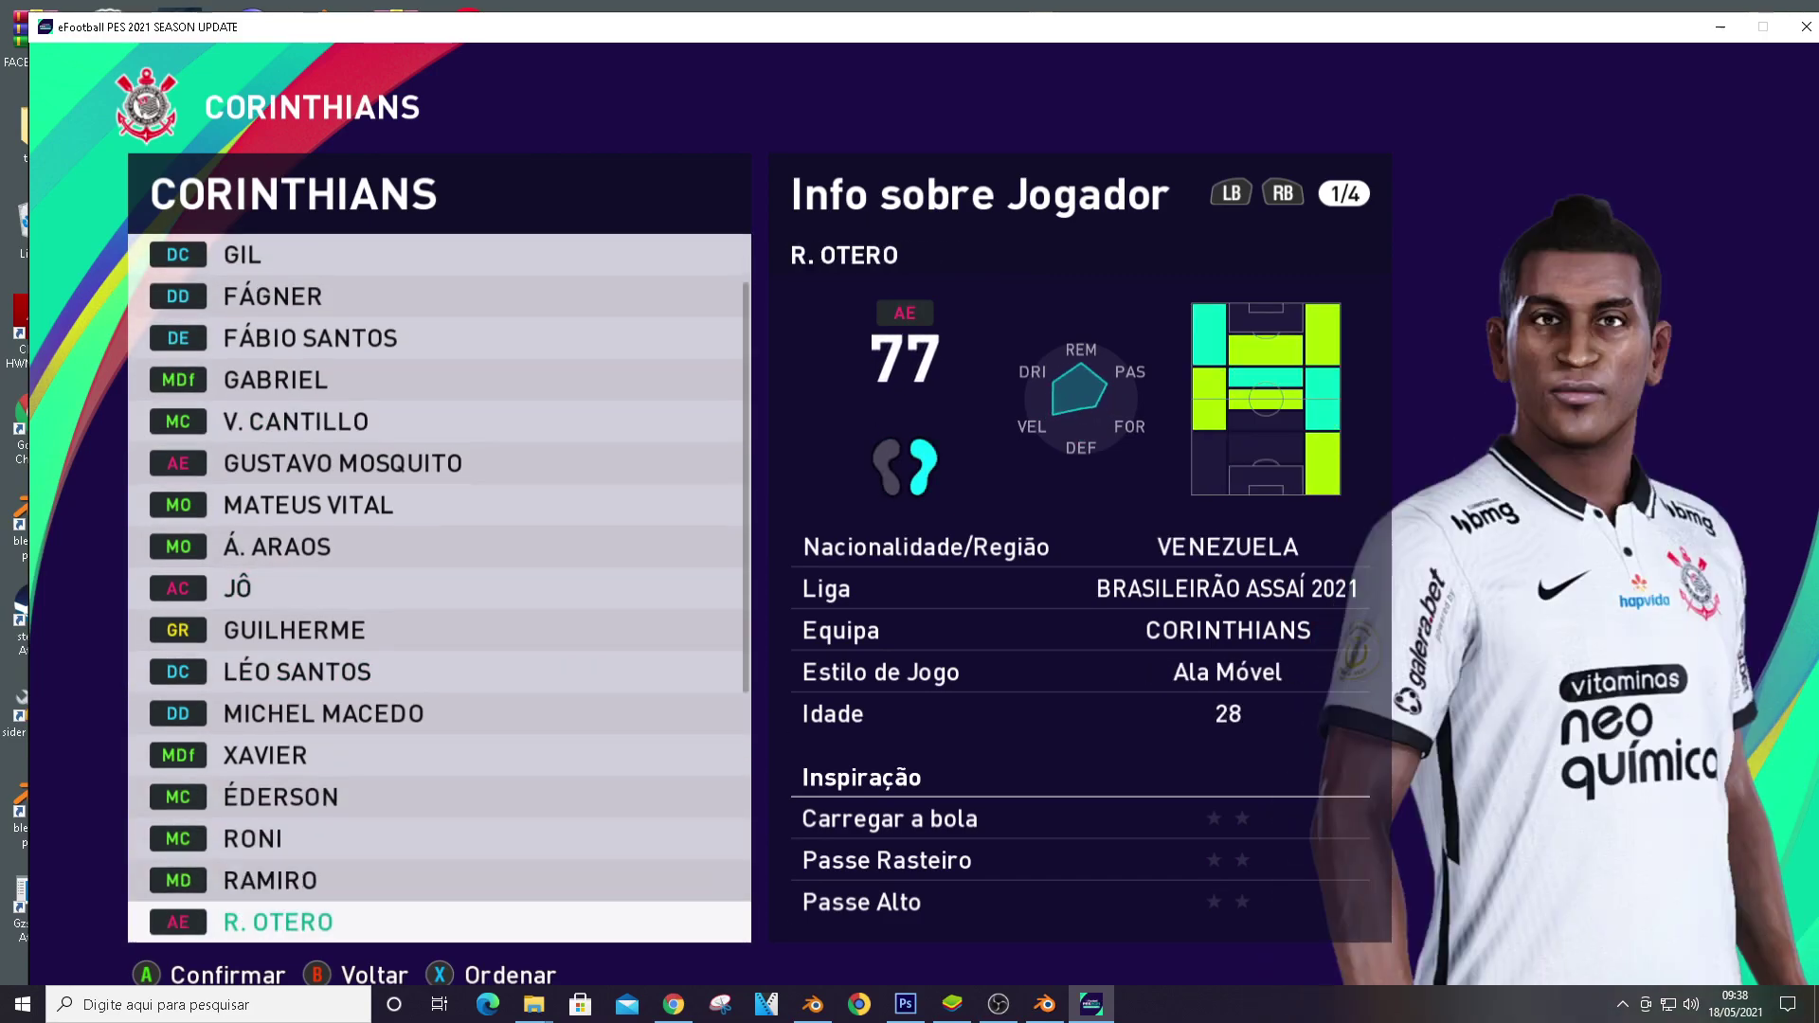
# Switch to File Explorer and check the 111207 folder inside pack corinthians > Raul Gustavo
pyautogui.click(1090, 1004)
pyautogui.click(673, 1005)
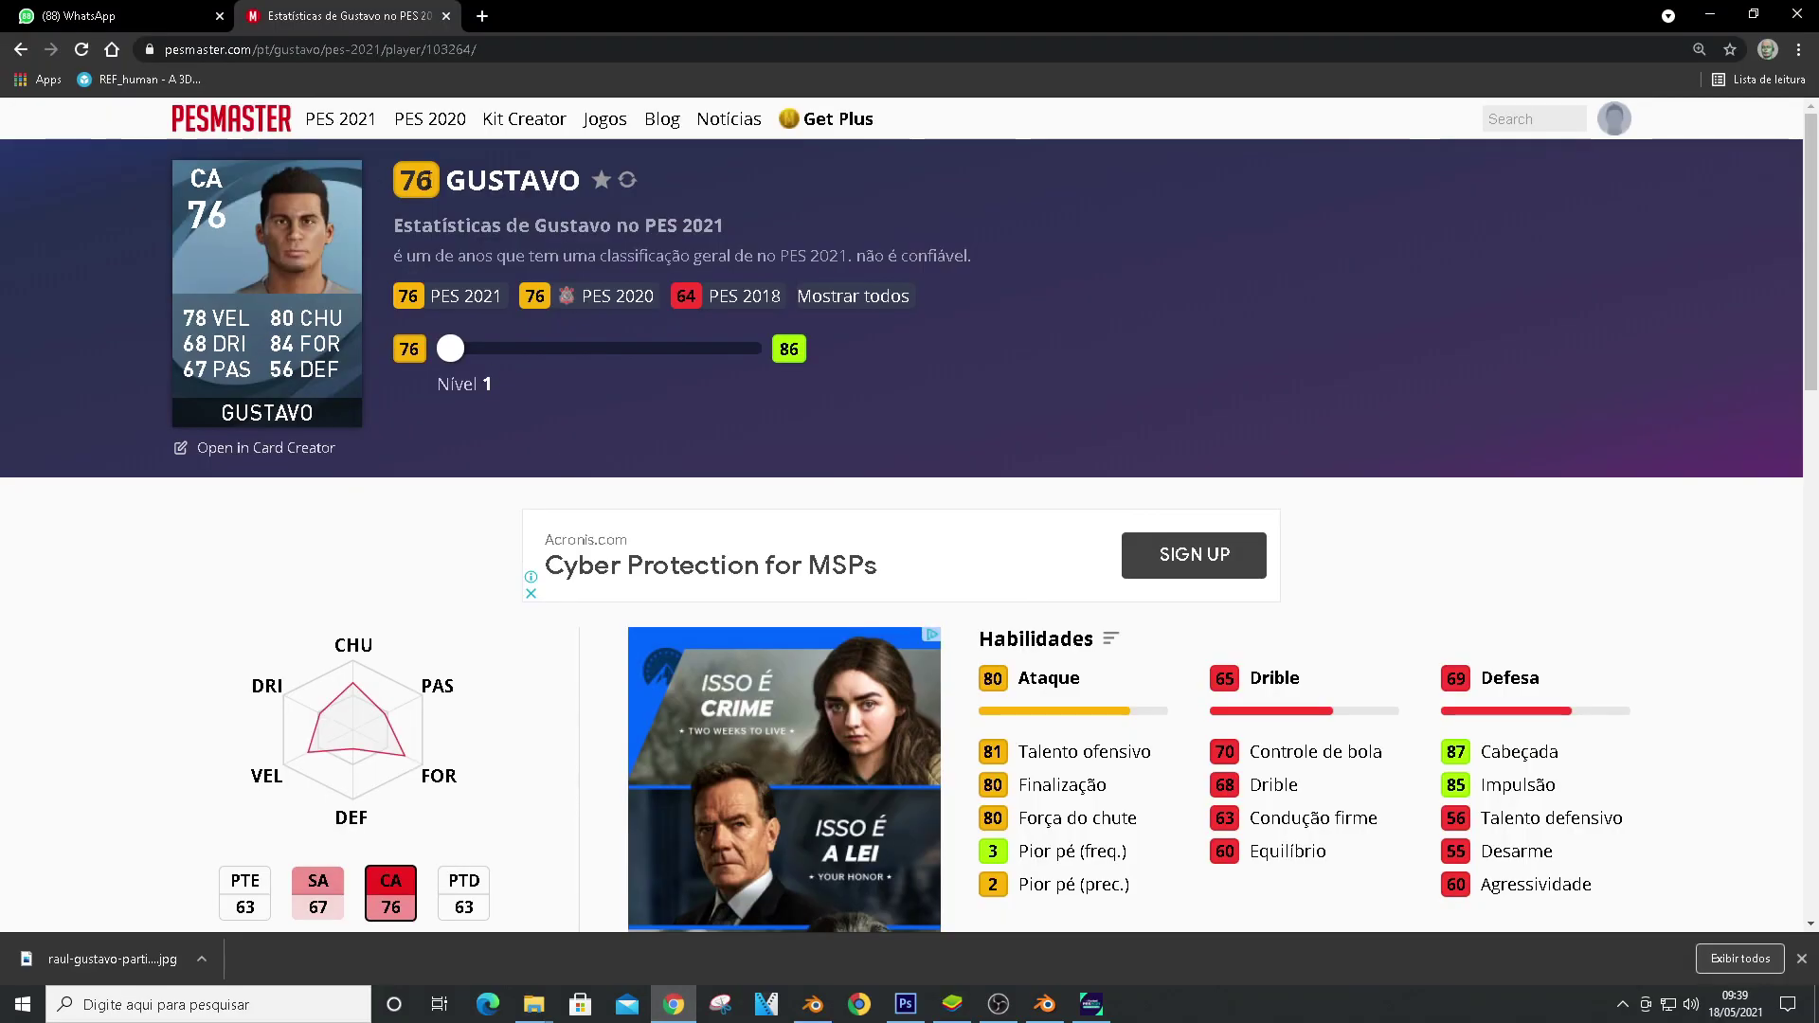
pyautogui.click(1710, 14)
pyautogui.doubleClick(473, 161)
pyautogui.doubleClick(302, 269)
pyautogui.doubleClick(246, 314)
pyautogui.hotkey('alt', 'Left')
pyautogui.click(673, 1004)
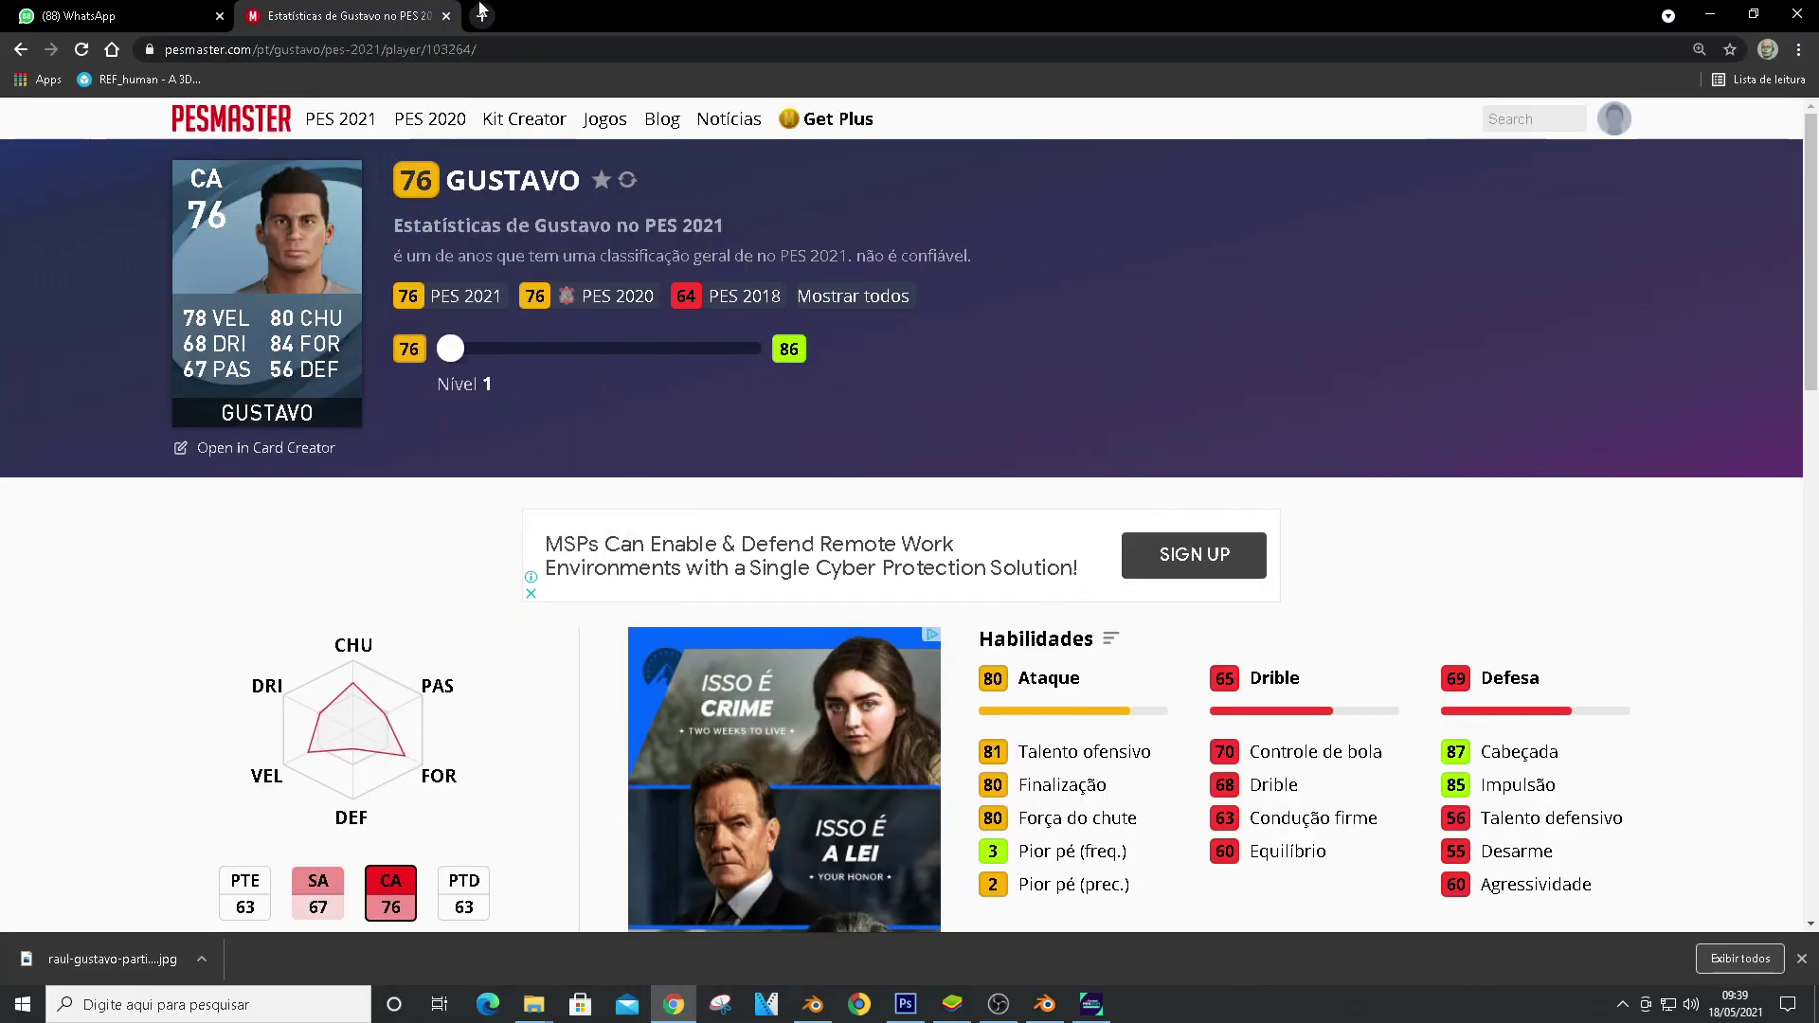
# Search Google for "111207 pes master" in Chrome and view that ID's PES 2021 and PES 2020 player pages
pyautogui.click(482, 16)
pyautogui.write('111207')
pyautogui.press('Return')
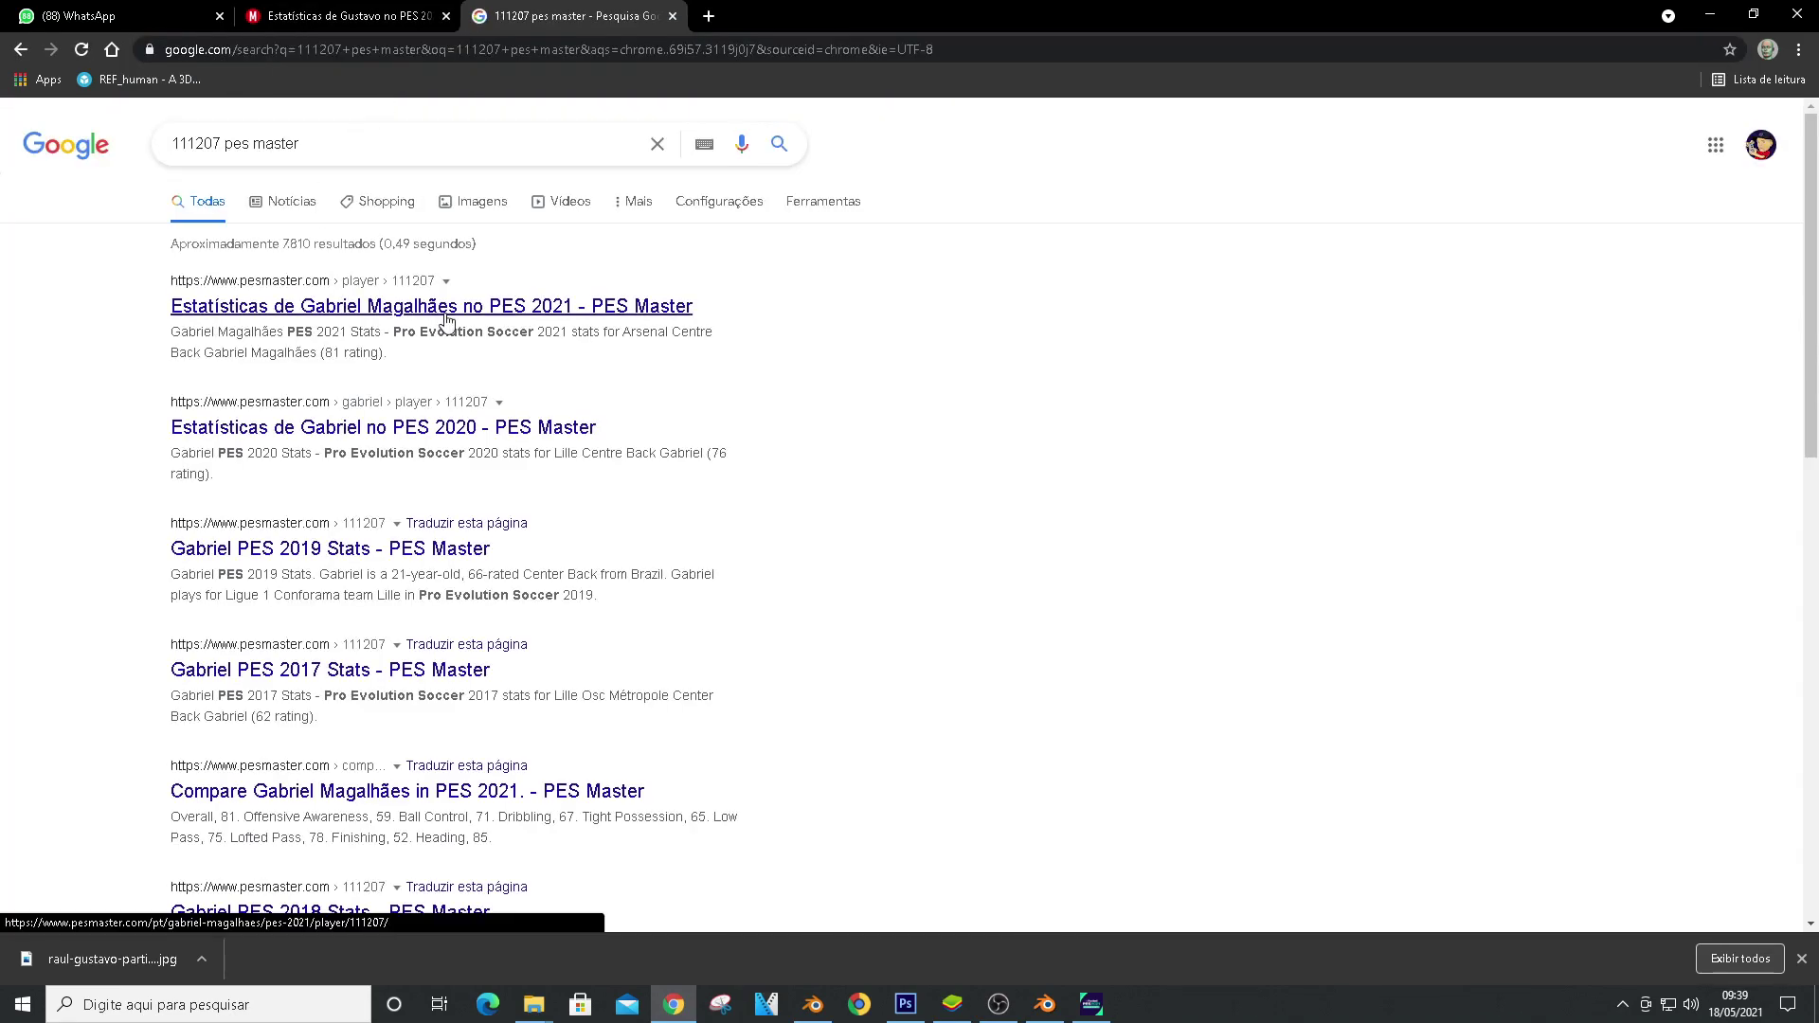
pyautogui.click(446, 320)
pyautogui.click(21, 50)
pyautogui.click(248, 428)
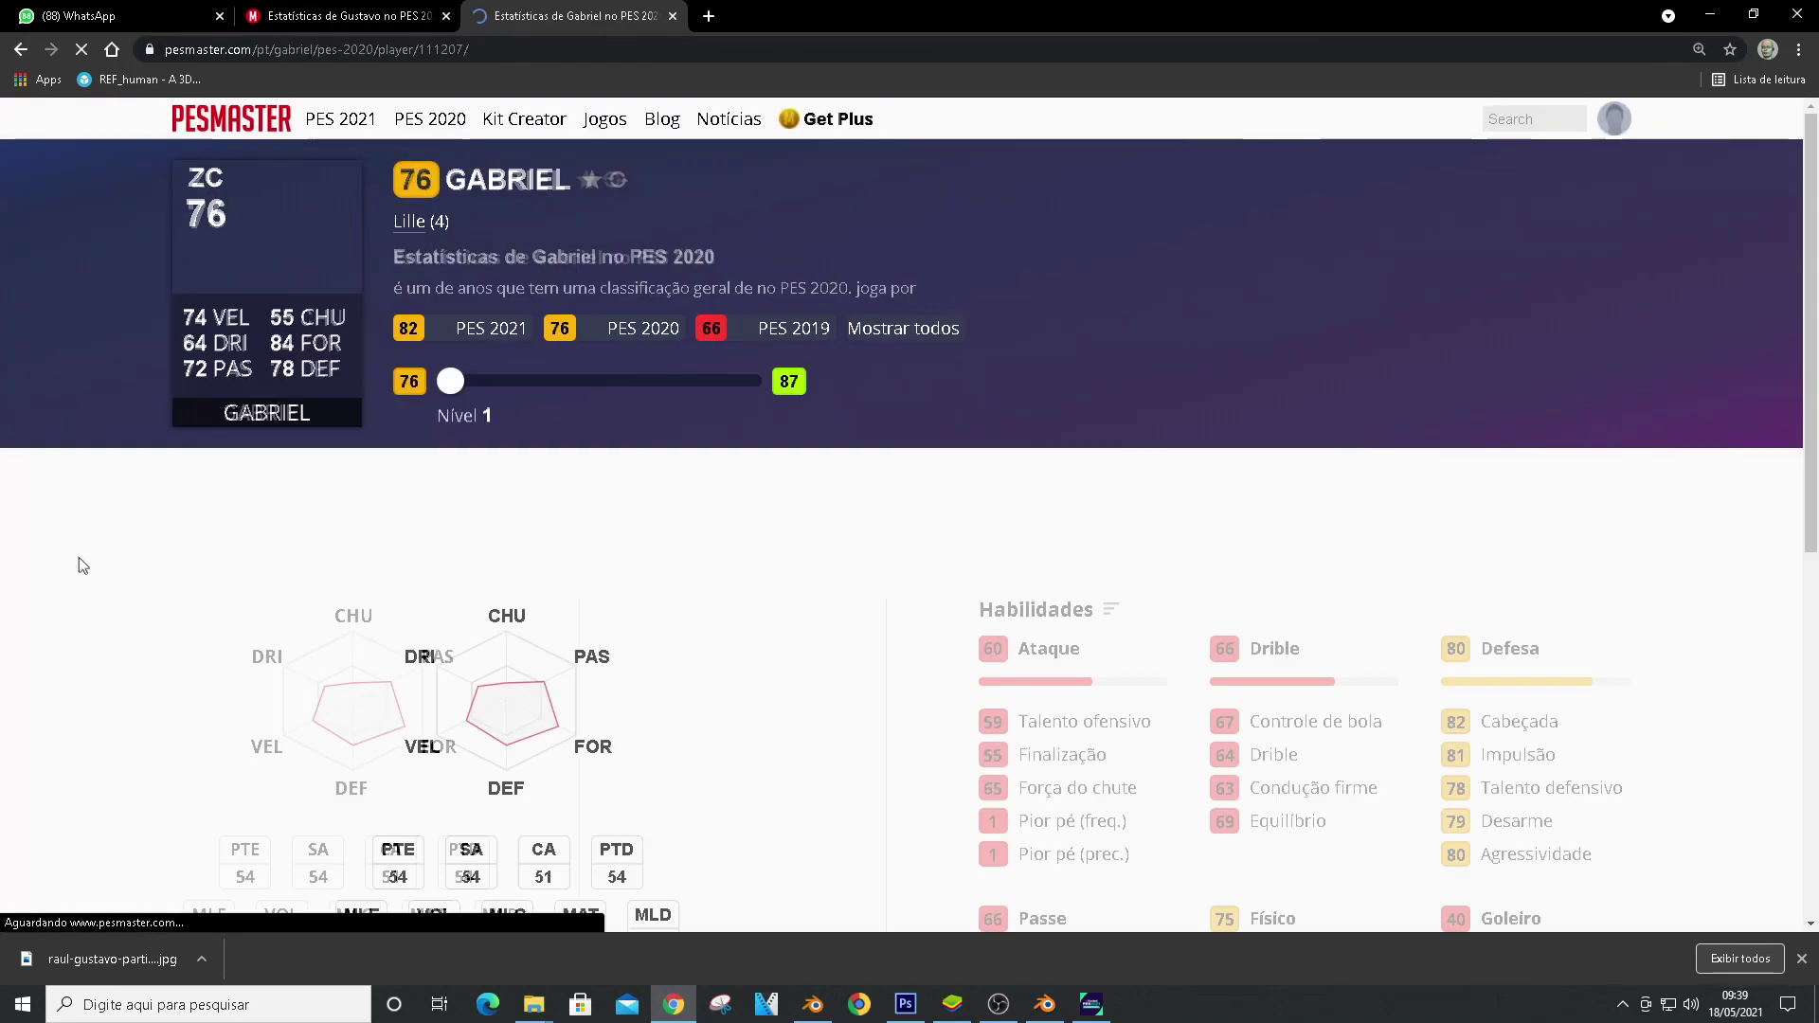
# Return to PES 2021 and open the Corinthians player Luan for editing
pyautogui.click(1710, 15)
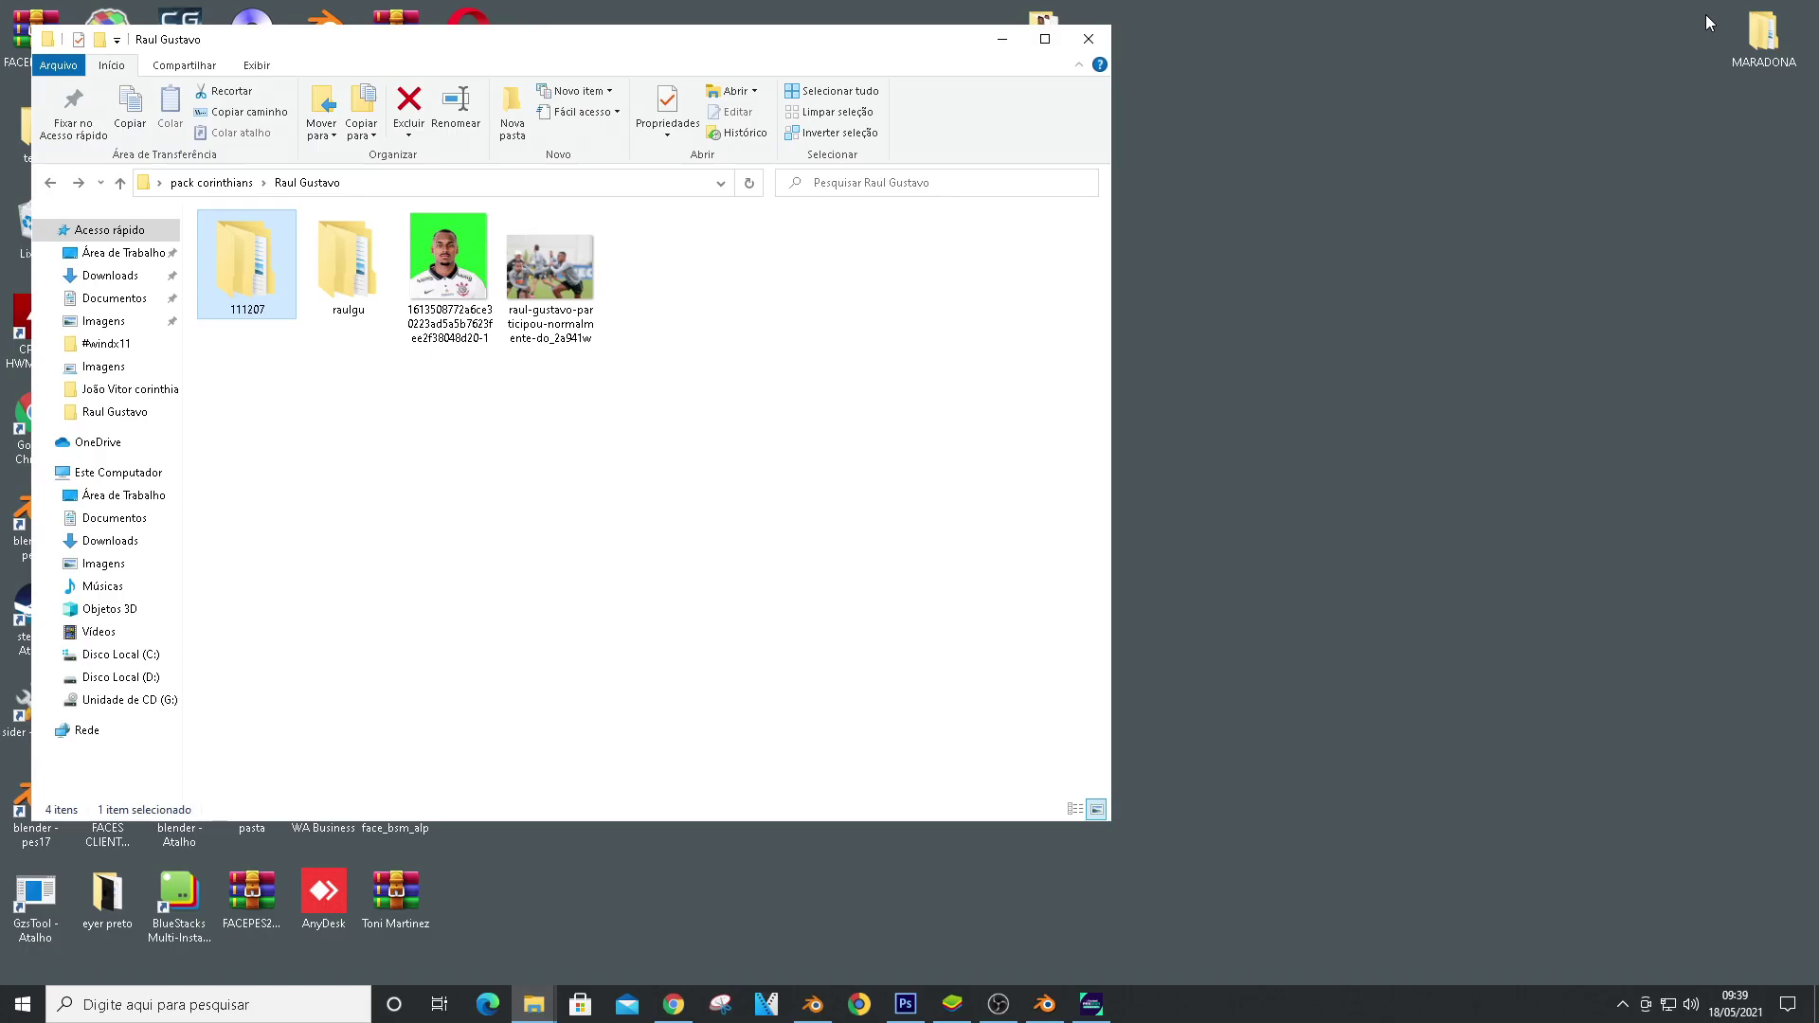
pyautogui.click(1090, 1004)
pyautogui.press('Down')
pyautogui.press('Down')
pyautogui.press('Down')
pyautogui.press('Return')
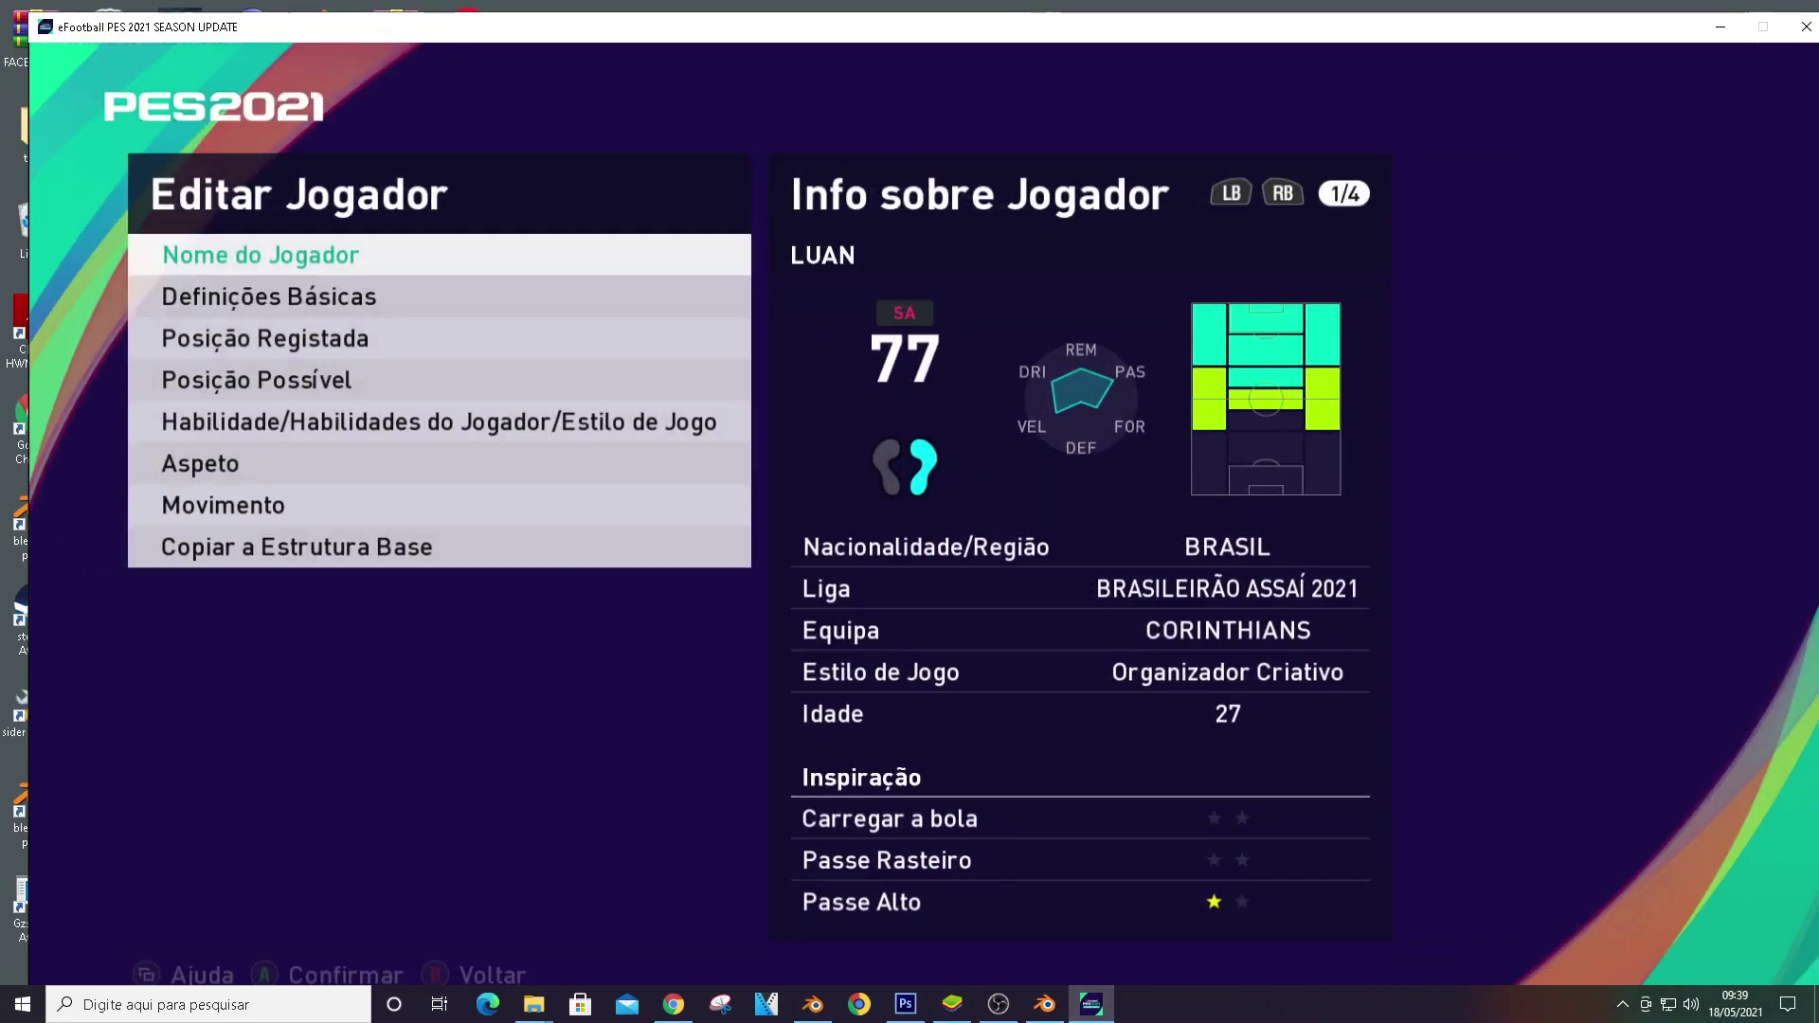
# Copy the base structure of Arsenal's Gabriel Magalhães onto the Corinthians player Luan, then open the player's basic settings
pyautogui.press('Down')
pyautogui.press('Down')
pyautogui.press('Down')
pyautogui.press('Down')
pyautogui.press('Down')
pyautogui.press('Down')
pyautogui.press('Down')
pyautogui.press('Return')
pyautogui.press('Return')
pyautogui.press('Down')
pyautogui.press('Down')
pyautogui.press('Return')
pyautogui.press('Return')
pyautogui.press('Down')
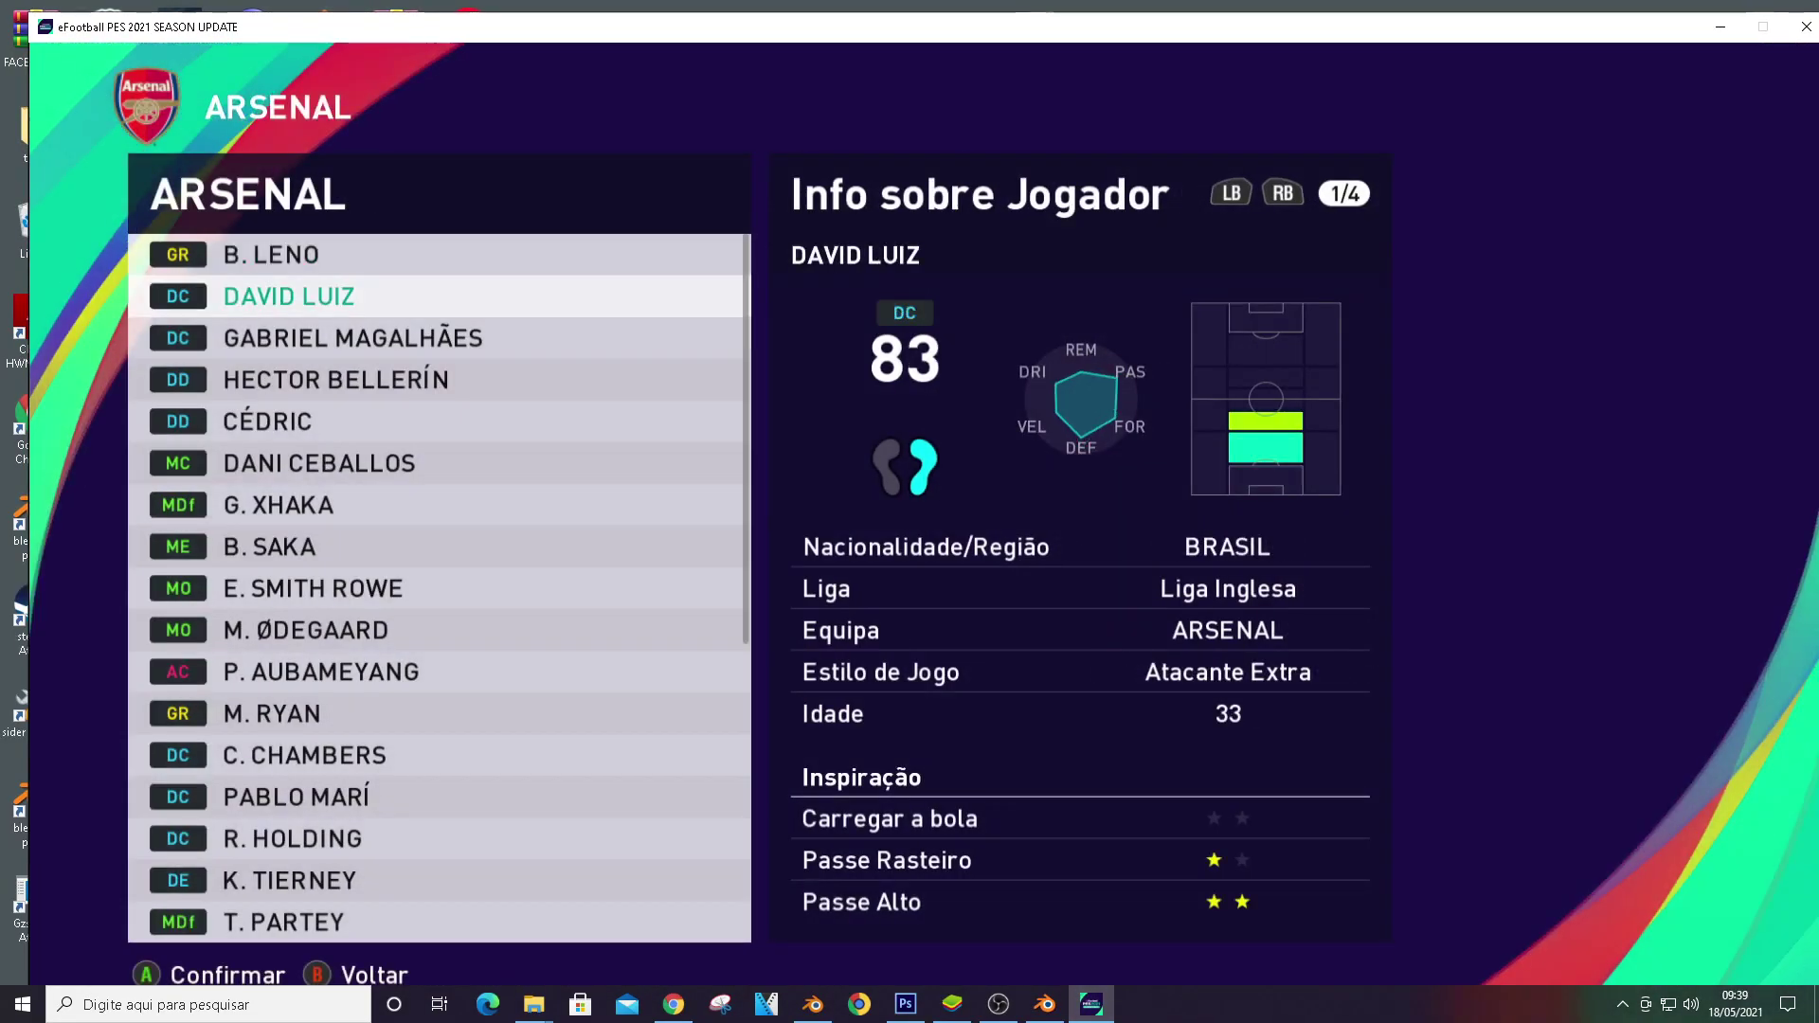
pyautogui.press('Down')
pyautogui.press('Return')
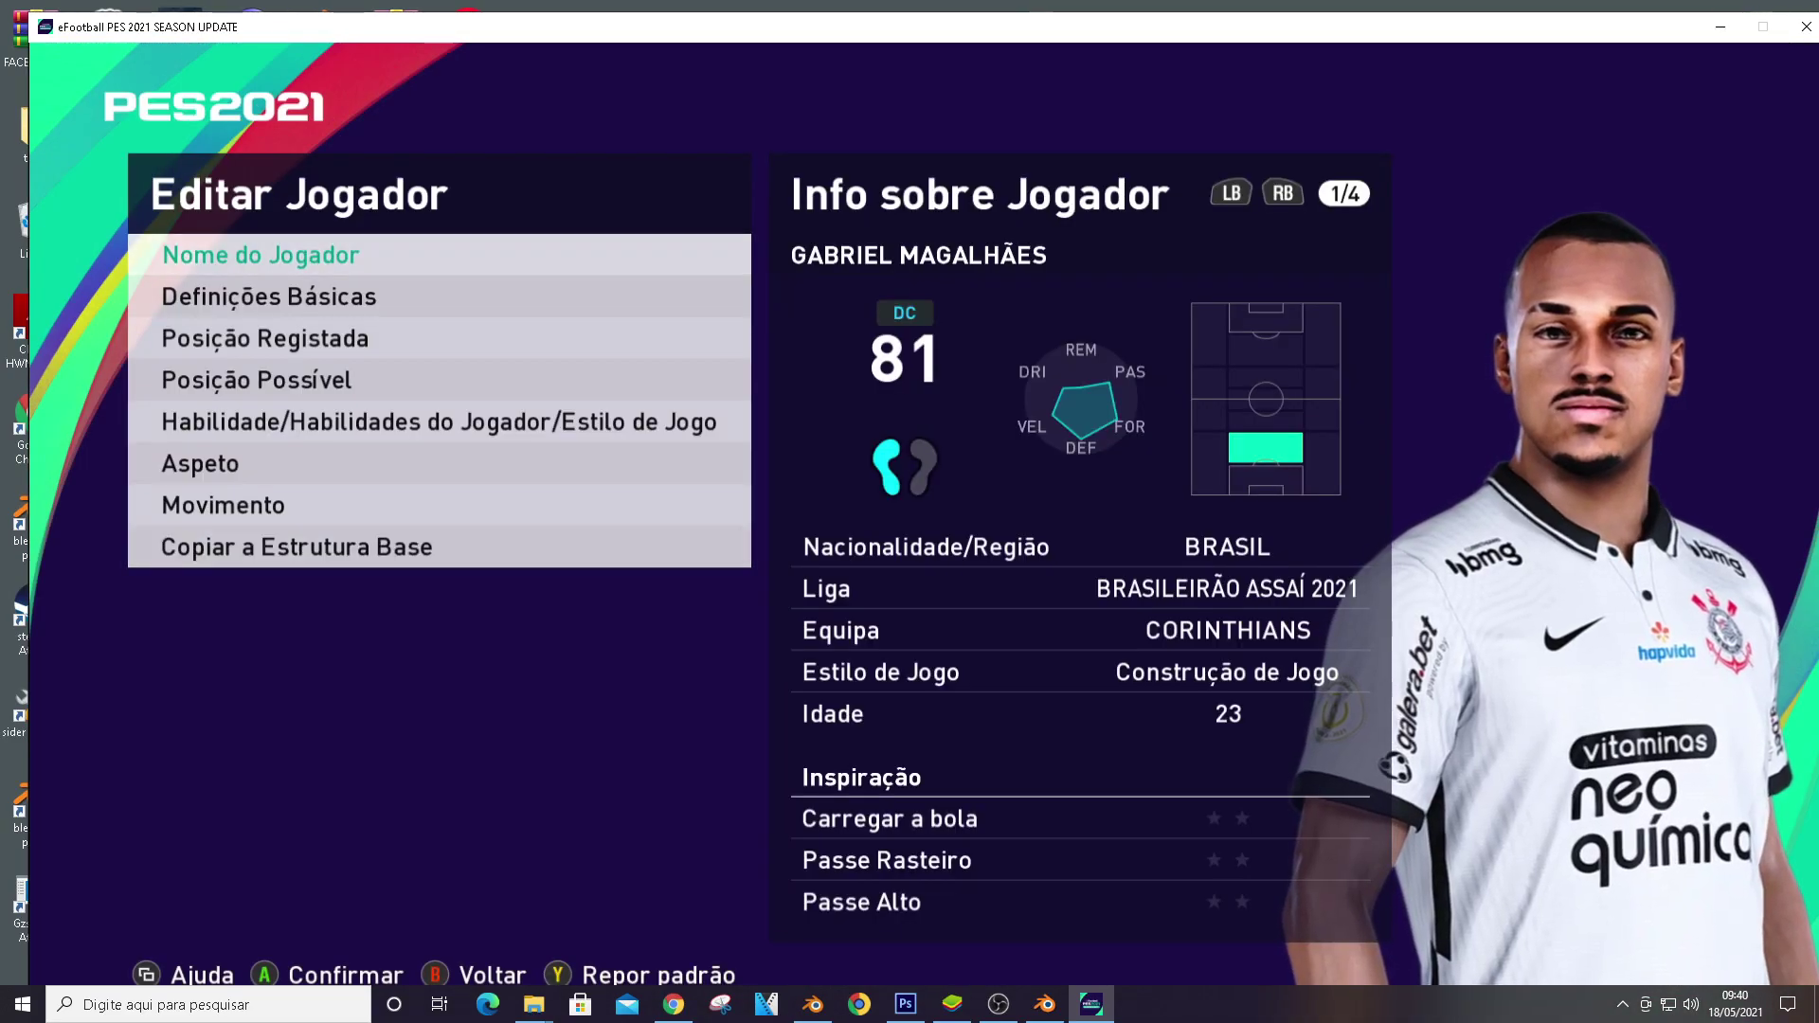
pyautogui.press('Down')
pyautogui.press('Return')
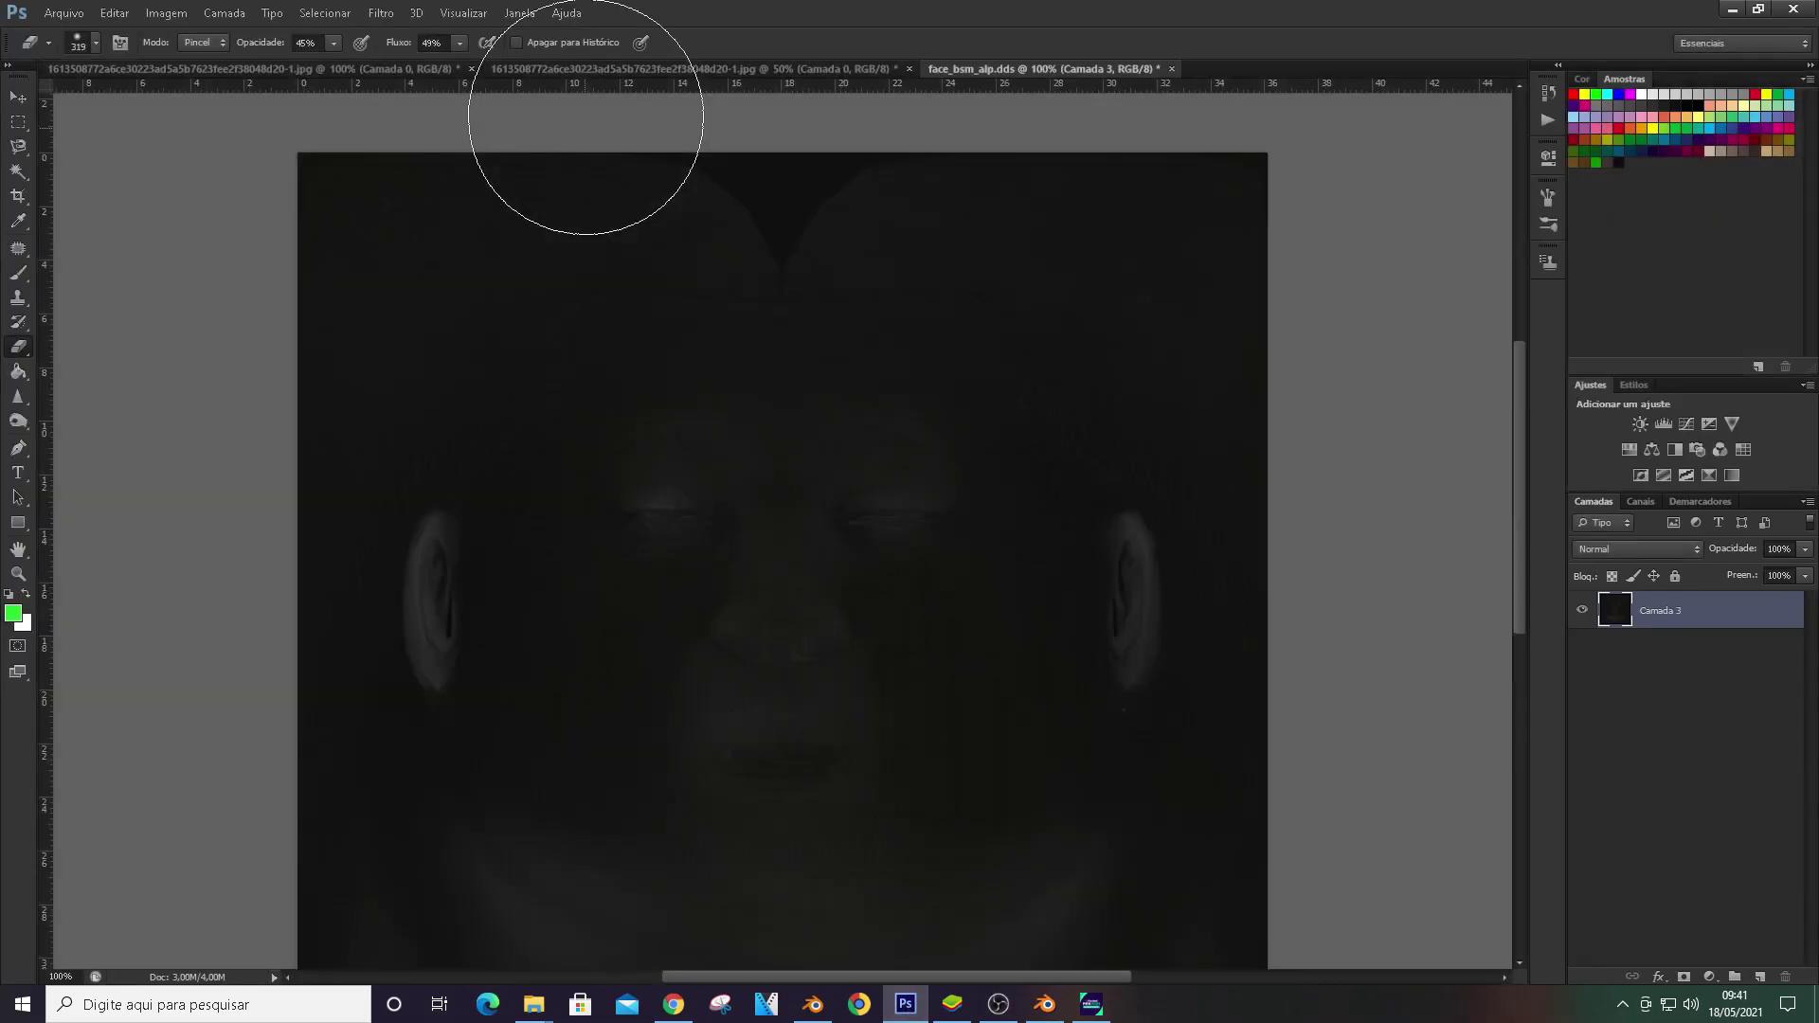
# Switch to Photoshop, open the face_bsm_alp.dds face texture and turn its background into the editable layer Camada 0
pyautogui.click(819, 70)
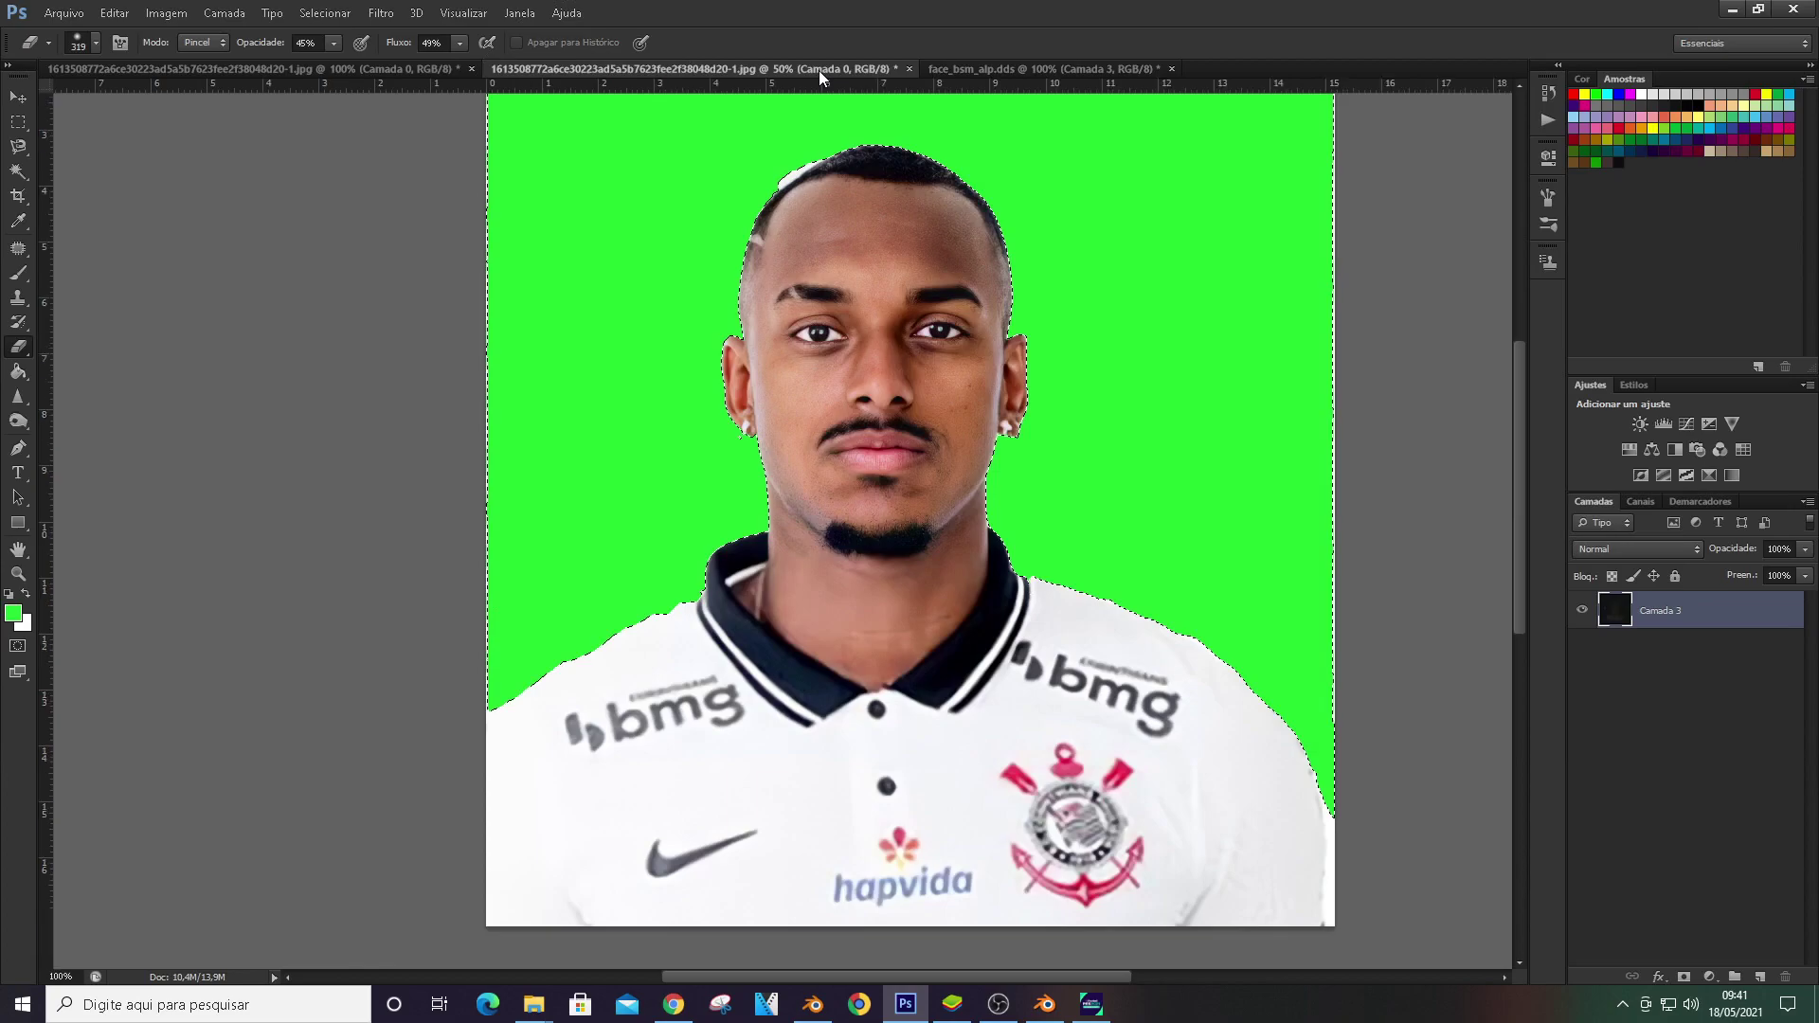
pyautogui.click(421, 69)
pyautogui.click(746, 70)
pyautogui.click(65, 13)
pyautogui.click(72, 54)
pyautogui.doubleClick(1198, 309)
pyautogui.click(885, 418)
pyautogui.doubleClick(1781, 610)
pyautogui.click(858, 228)
# Apply a gradient map to the face texture using the custom teal-green to orange preset
pyautogui.click(169, 13)
pyautogui.moveTo(180, 61)
pyautogui.click(471, 328)
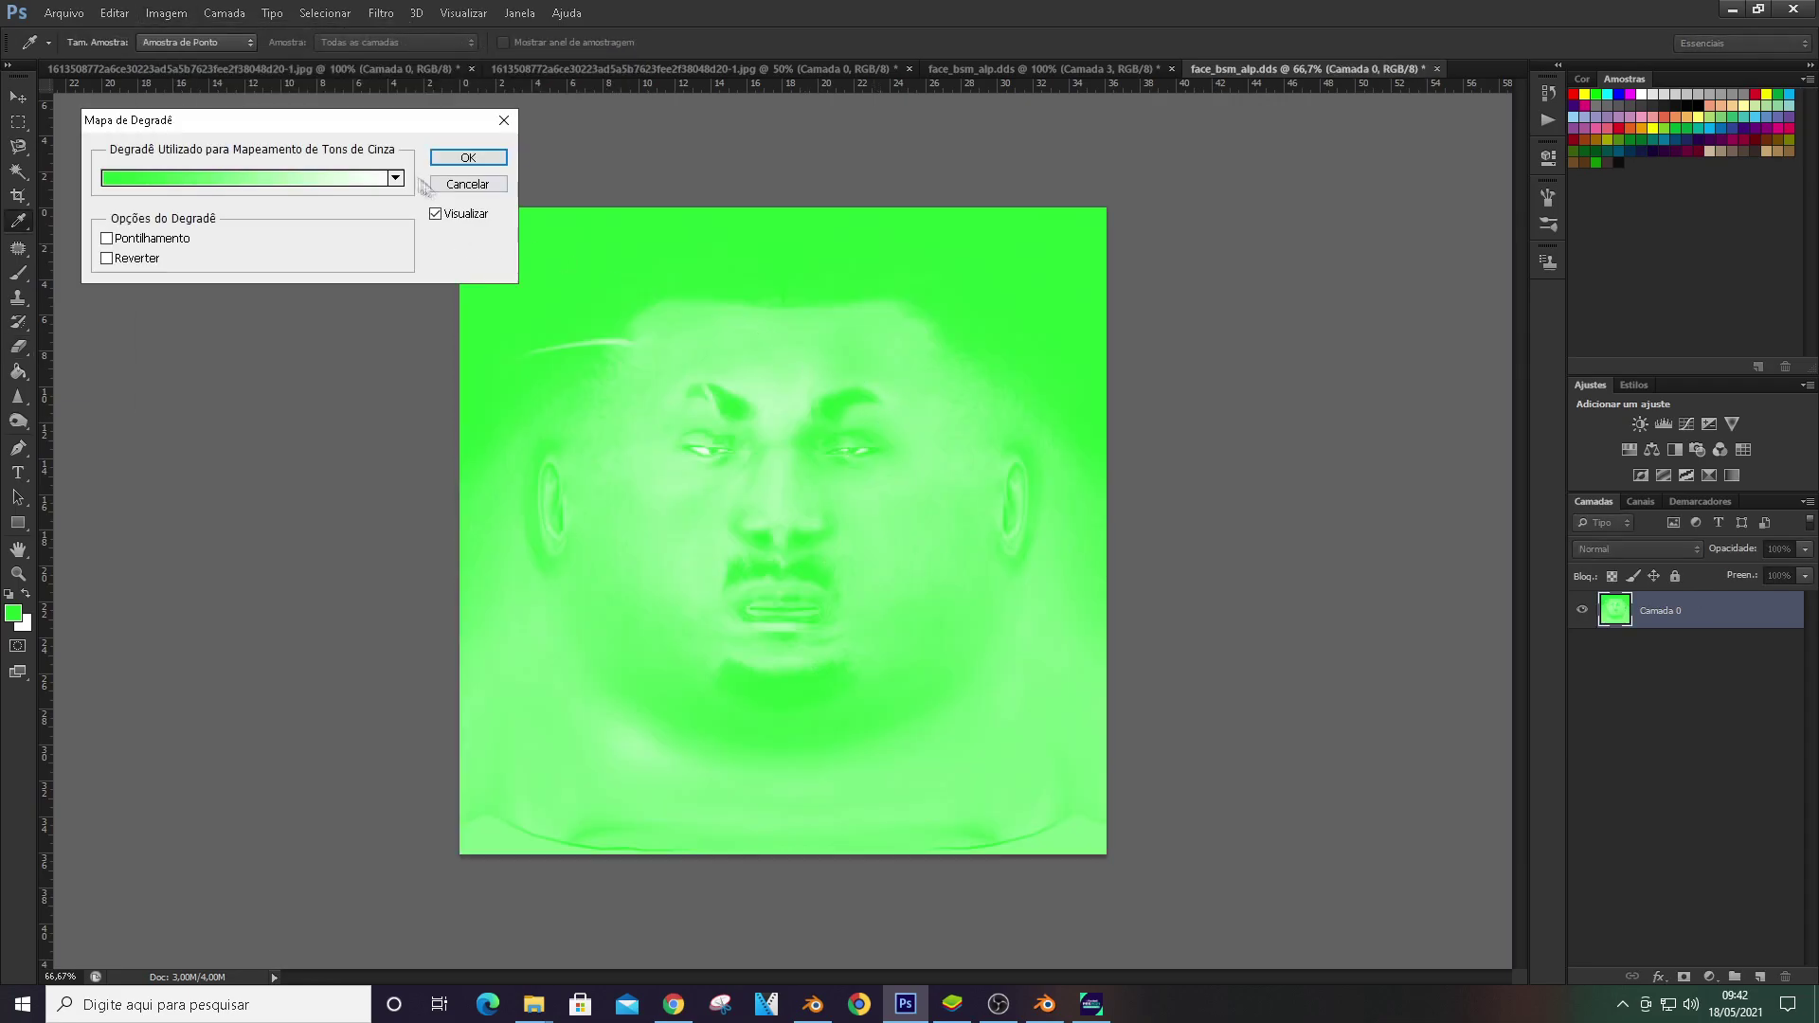
pyautogui.click(396, 178)
pyautogui.click(215, 312)
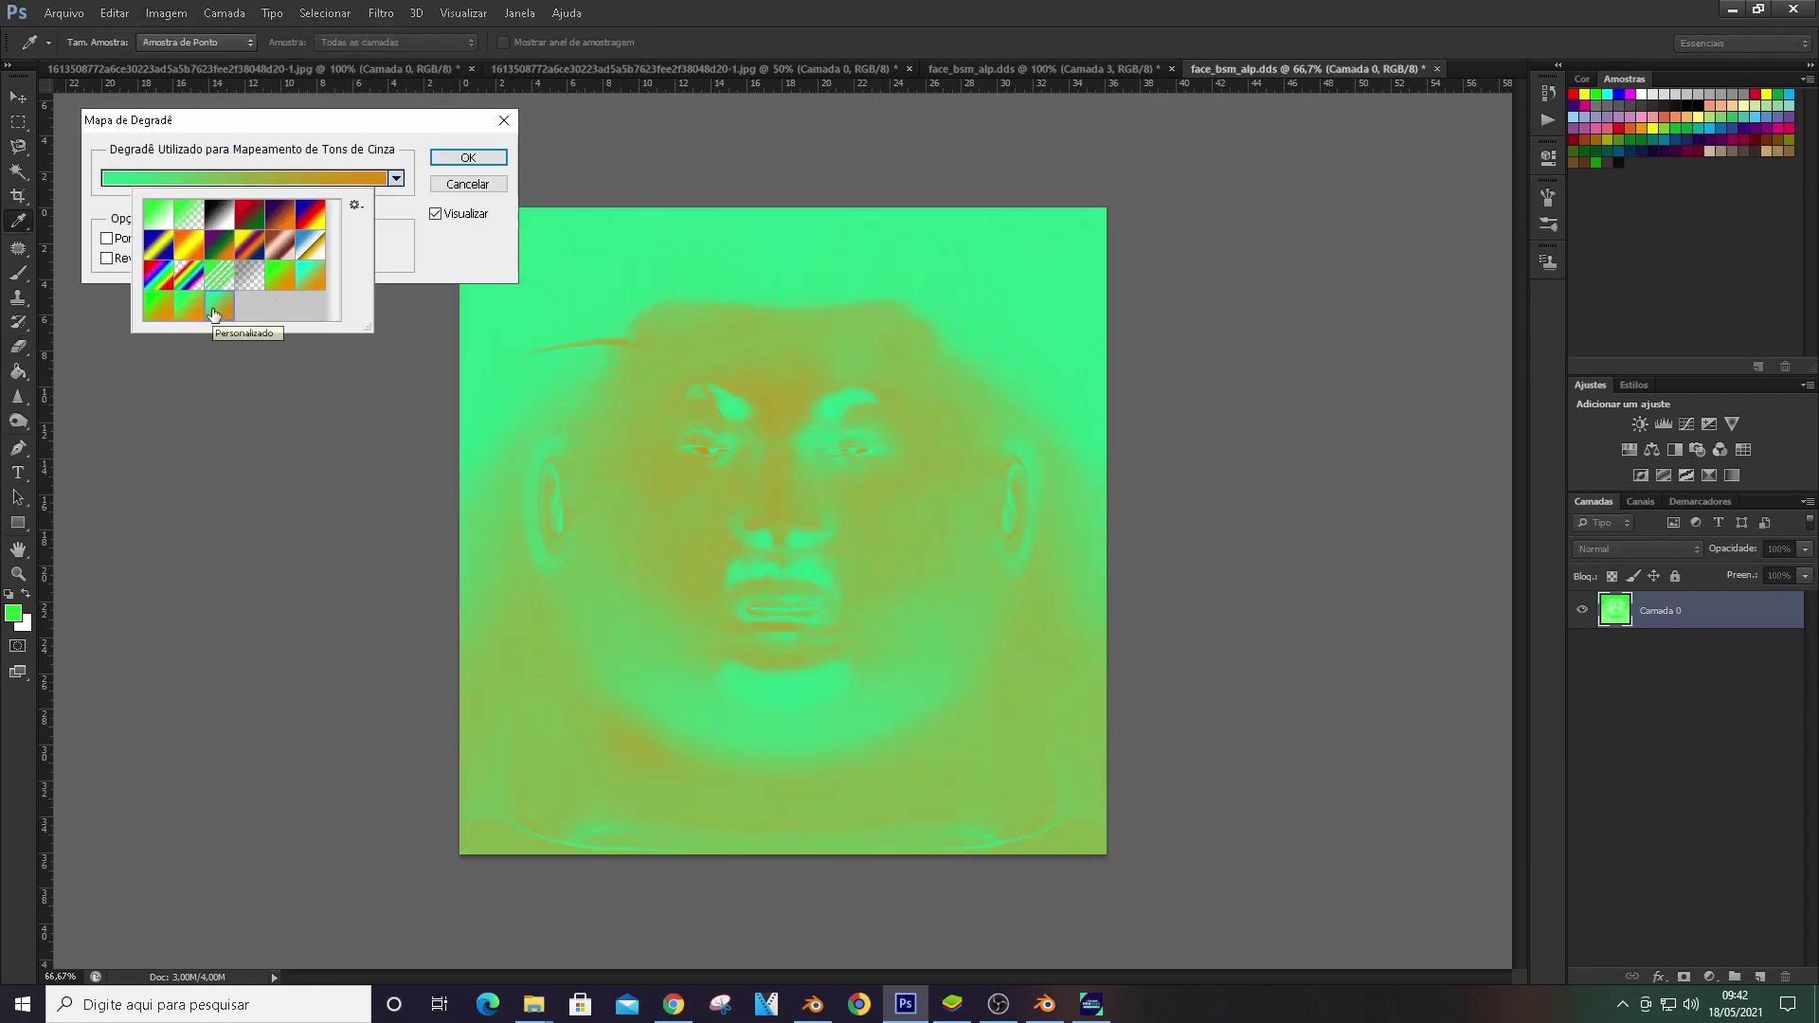
pyautogui.click(462, 161)
pyautogui.click(464, 160)
# Save a copy of the texture as face_srm.dds in D3D/DDS format in #windx11, replacing the existing file
pyautogui.click(77, 14)
pyautogui.click(100, 271)
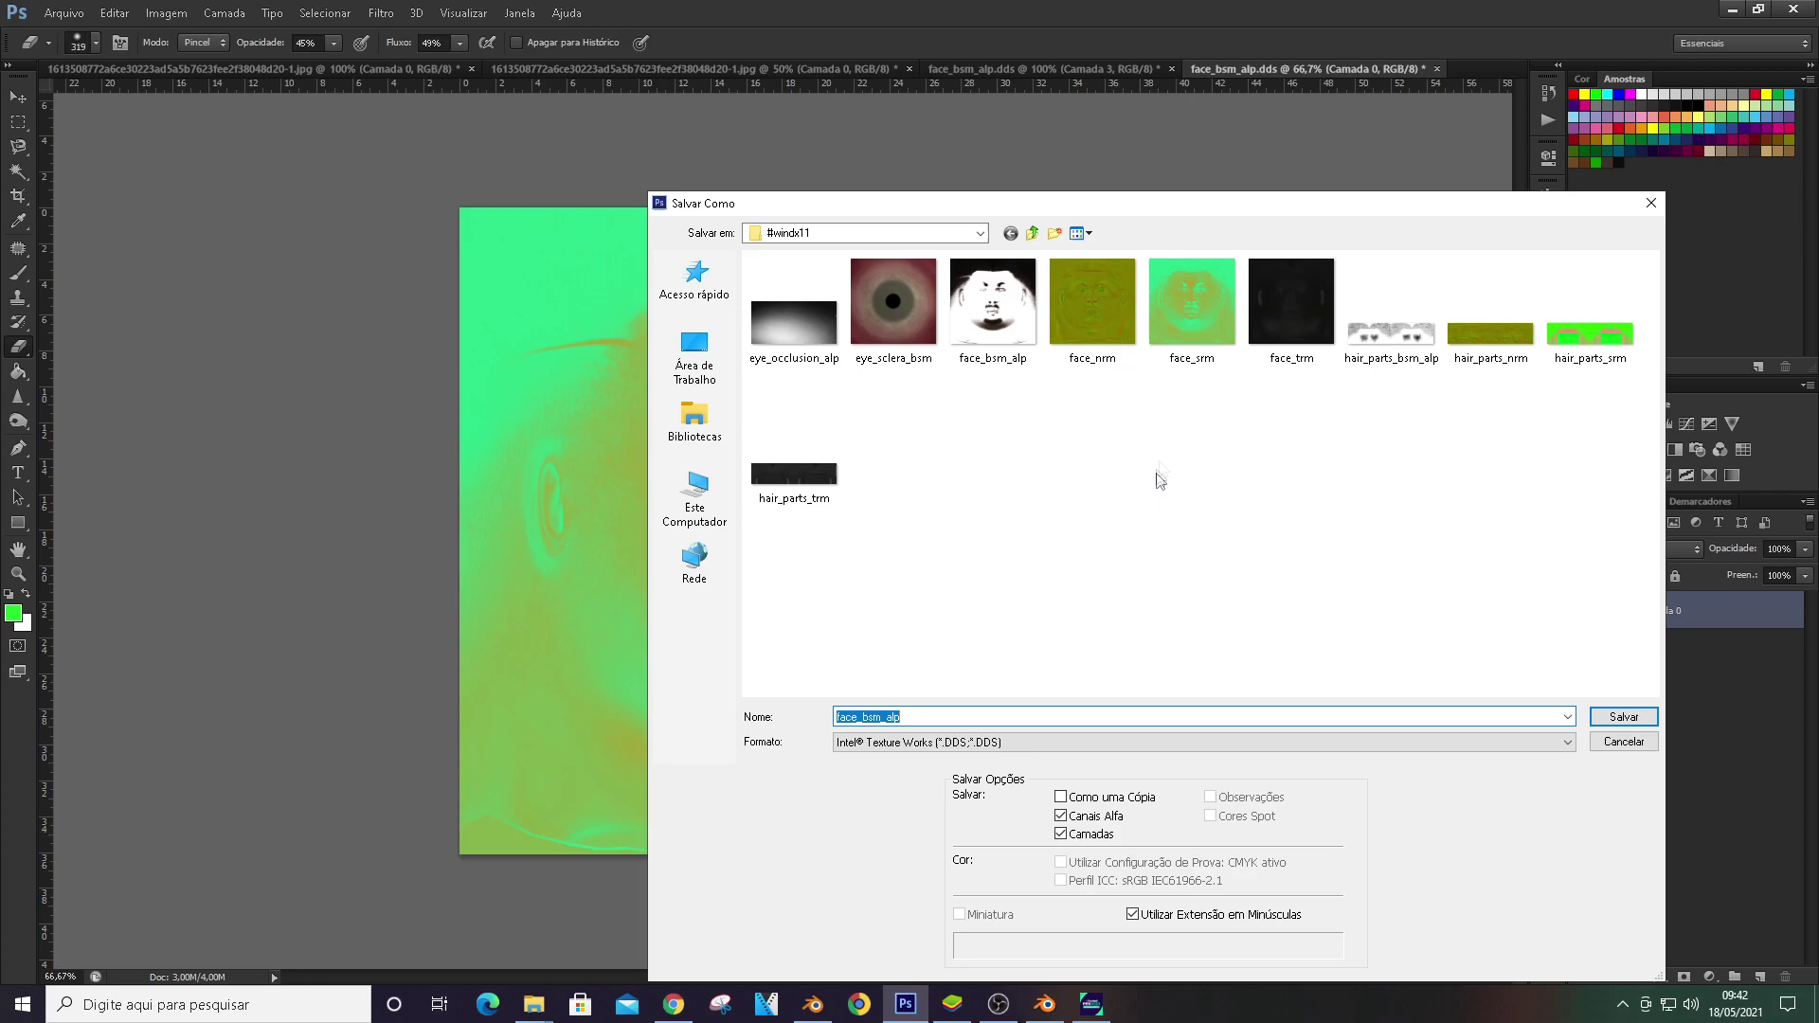
pyautogui.click(1078, 740)
pyautogui.click(1070, 515)
pyautogui.click(1598, 712)
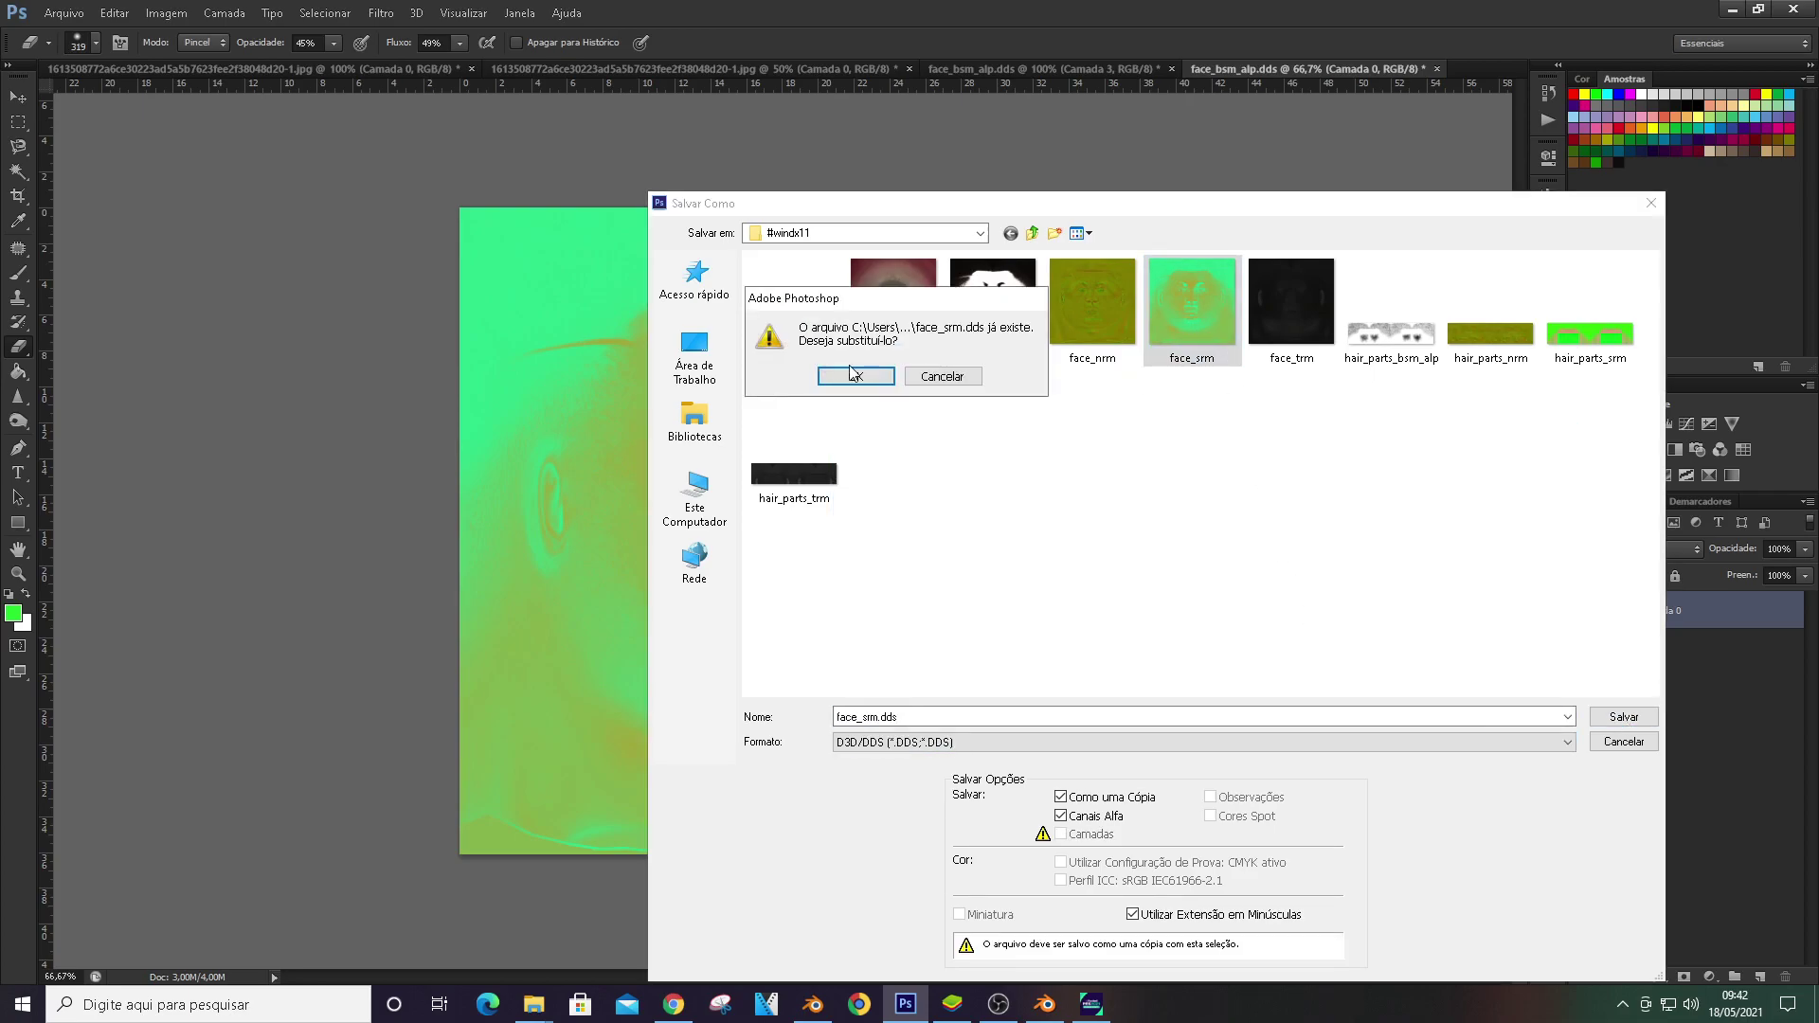
pyautogui.click(855, 376)
pyautogui.click(1026, 262)
# Raise the brightness and lower the contrast of the gradient-mapped face texture
pyautogui.click(173, 14)
pyautogui.click(431, 56)
pyautogui.moveTo(810, 276); pyautogui.dragTo(818, 275)
pyautogui.moveTo(811, 317)
pyautogui.mouseDown()
pyautogui.moveTo(839, 316)
pyautogui.moveTo(726, 315)
pyautogui.moveTo(782, 317)
pyautogui.mouseUp()
pyautogui.moveTo(818, 275)
pyautogui.mouseDown()
pyautogui.moveTo(843, 275)
pyautogui.moveTo(803, 270)
pyautogui.moveTo(832, 275)
pyautogui.mouseUp()
pyautogui.click(1002, 254)
# Save the adjusted texture over face_srm in D3D/DDS format
pyautogui.click(64, 12)
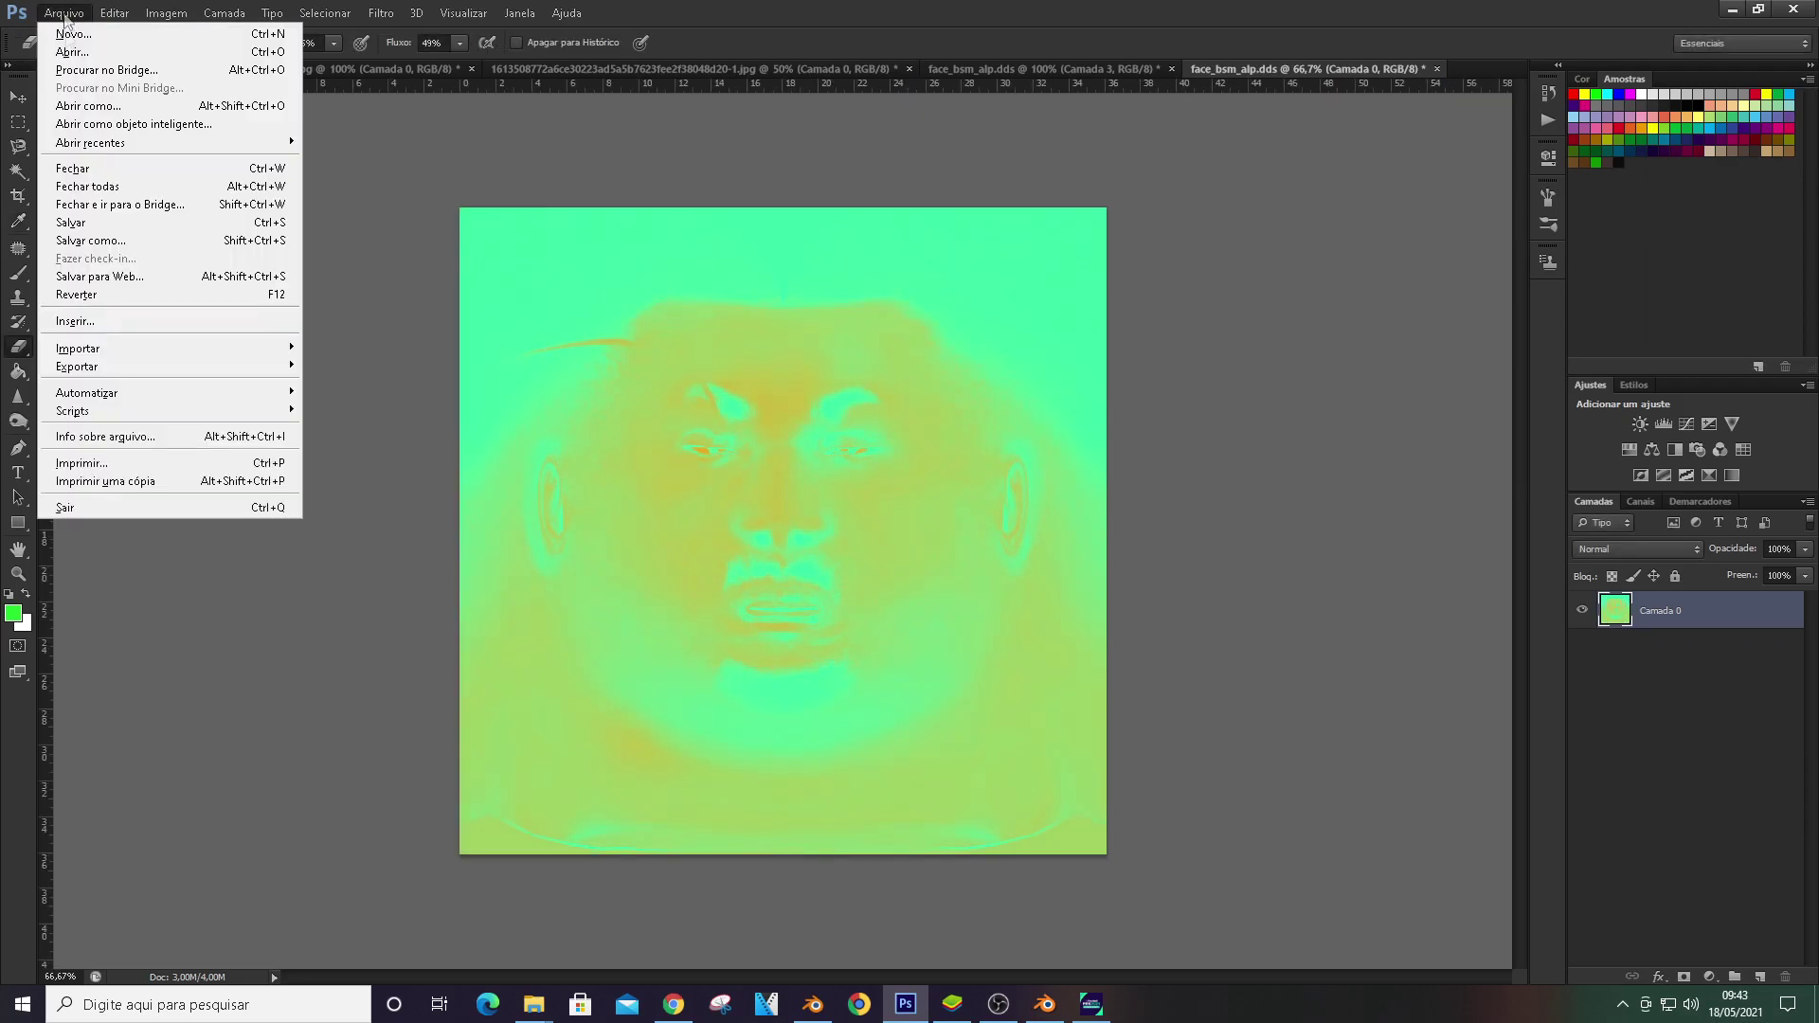
pyautogui.click(95, 252)
pyautogui.click(1259, 742)
pyautogui.click(1178, 297)
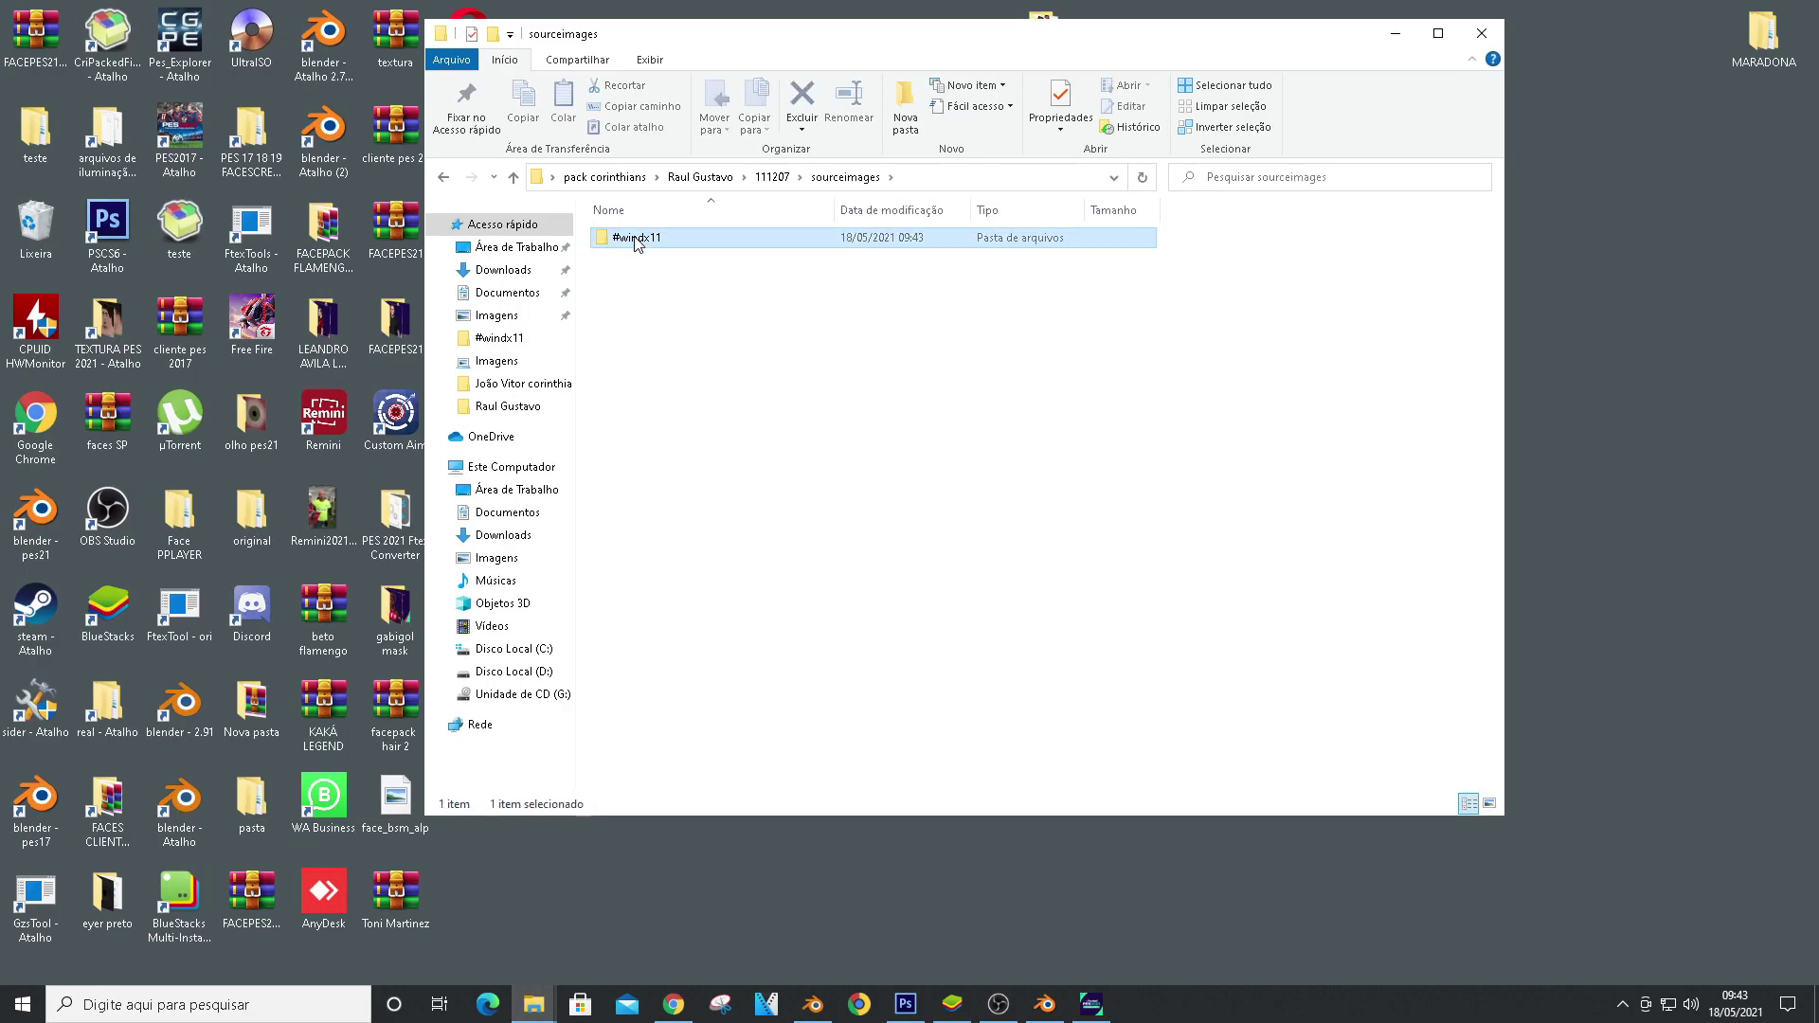
# In 111207's #windx11 folder, delete the old face_srm.ftex and convert the new face_srm texture with PES18 Ftex Converter
pyautogui.doubleClick(635, 239)
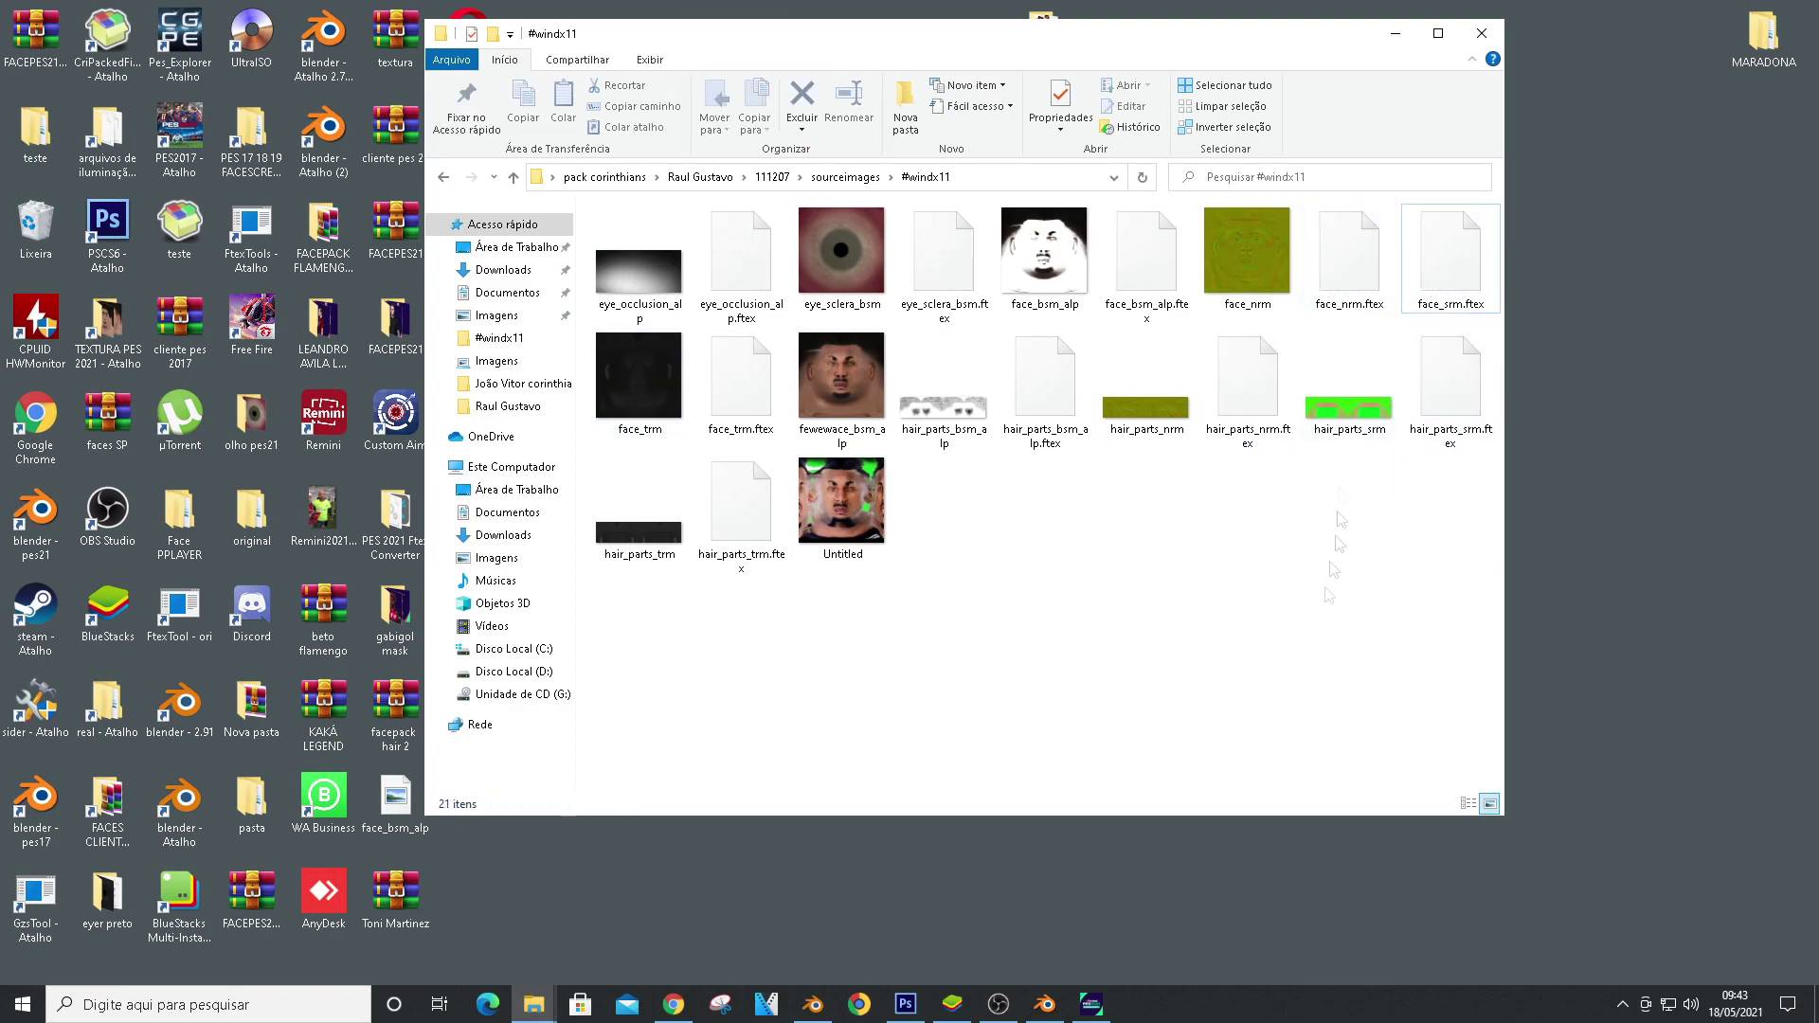
pyautogui.hotkey('ctrl', 'z')
pyautogui.click(641, 386)
pyautogui.press('Delete')
pyautogui.click(1473, 258)
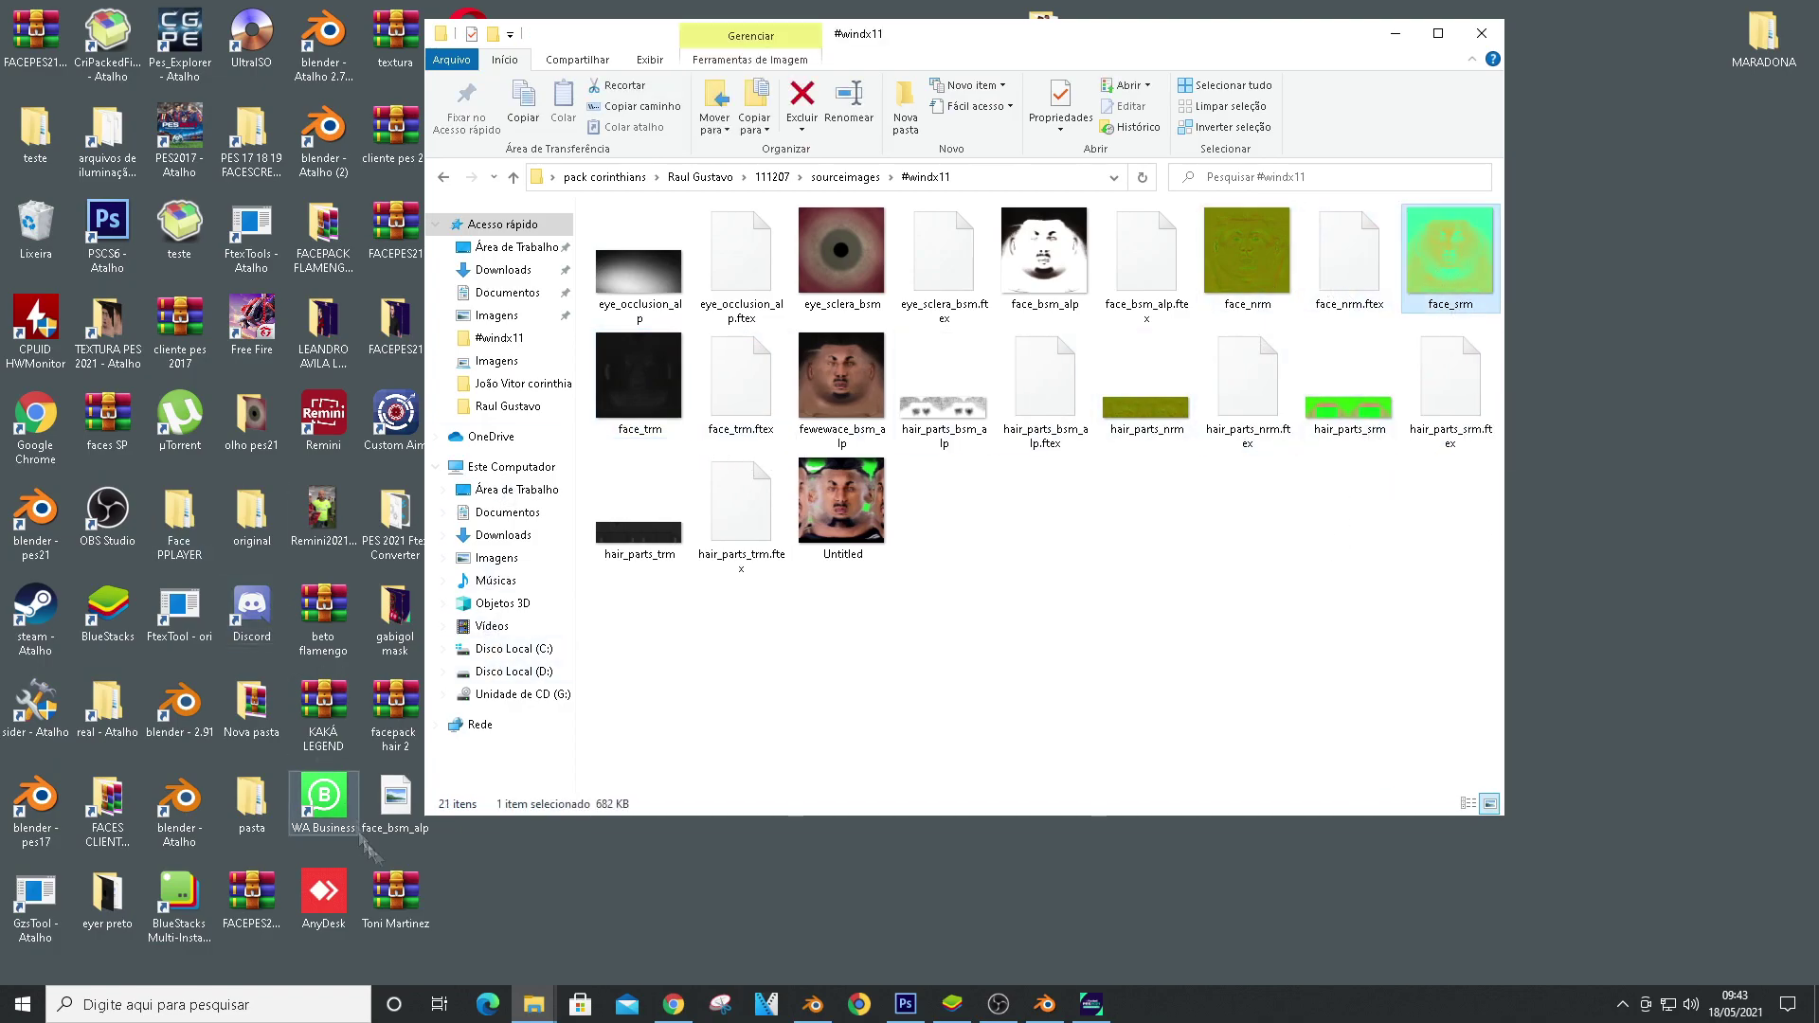
pyautogui.moveTo(1449, 256); pyautogui.dragTo(252, 199)
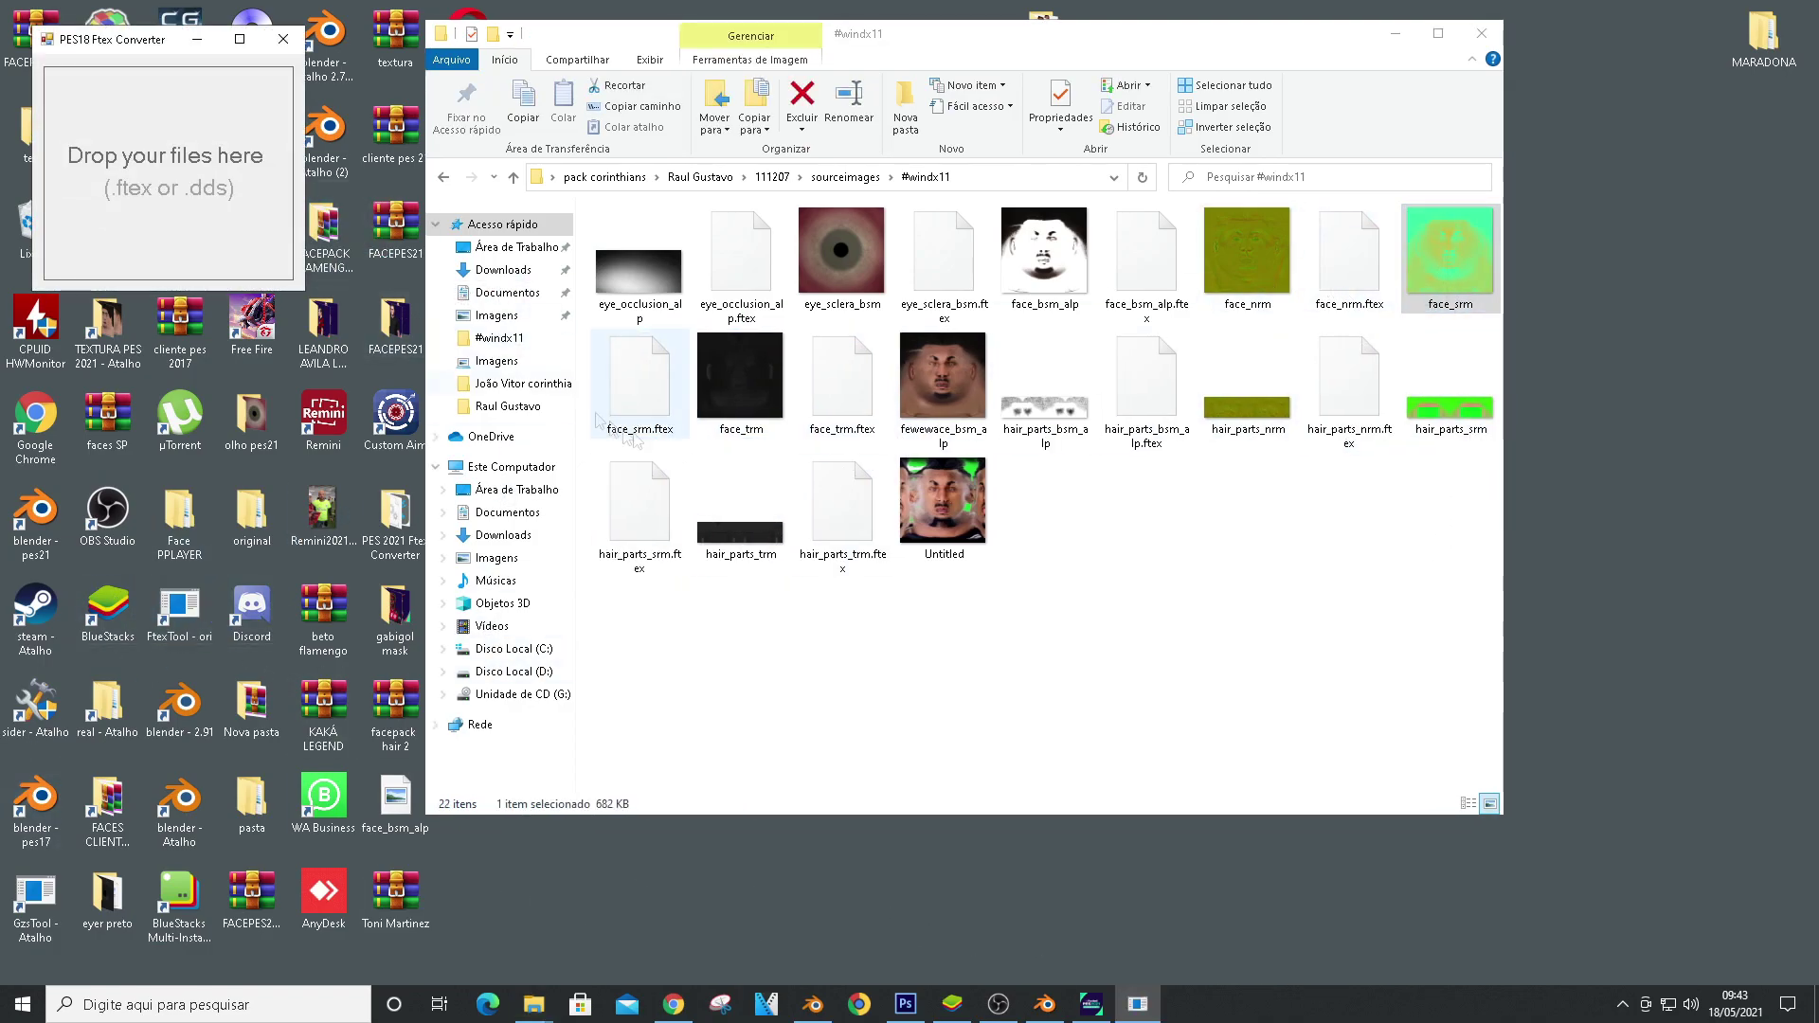
# Copy the new face_srm.ftex into the game's livecpk folder real > raulgu > sourceimages > #windx11
pyautogui.click(640, 380)
pyautogui.hotkey('ctrl', 'c')
pyautogui.doubleClick(444, 178)
pyautogui.click(443, 177)
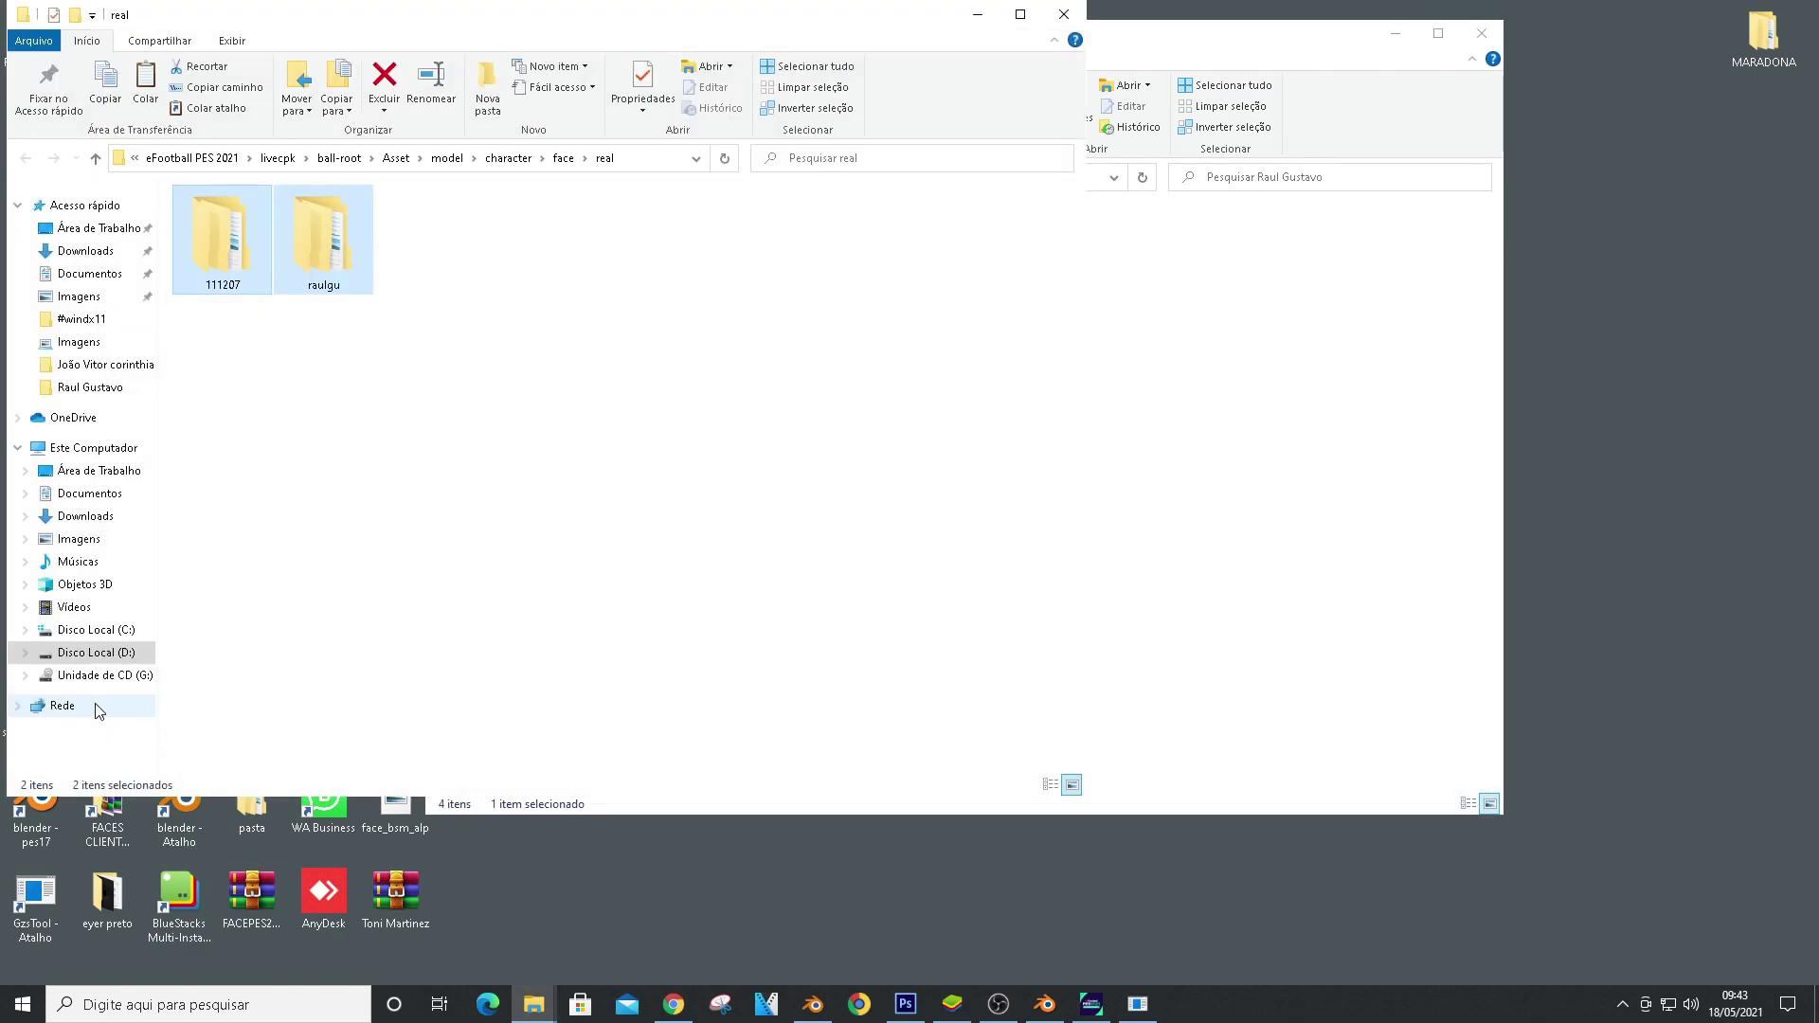
pyautogui.doubleClick(325, 232)
pyautogui.doubleClick(265, 252)
pyautogui.doubleClick(218, 217)
pyautogui.click(1421, 769)
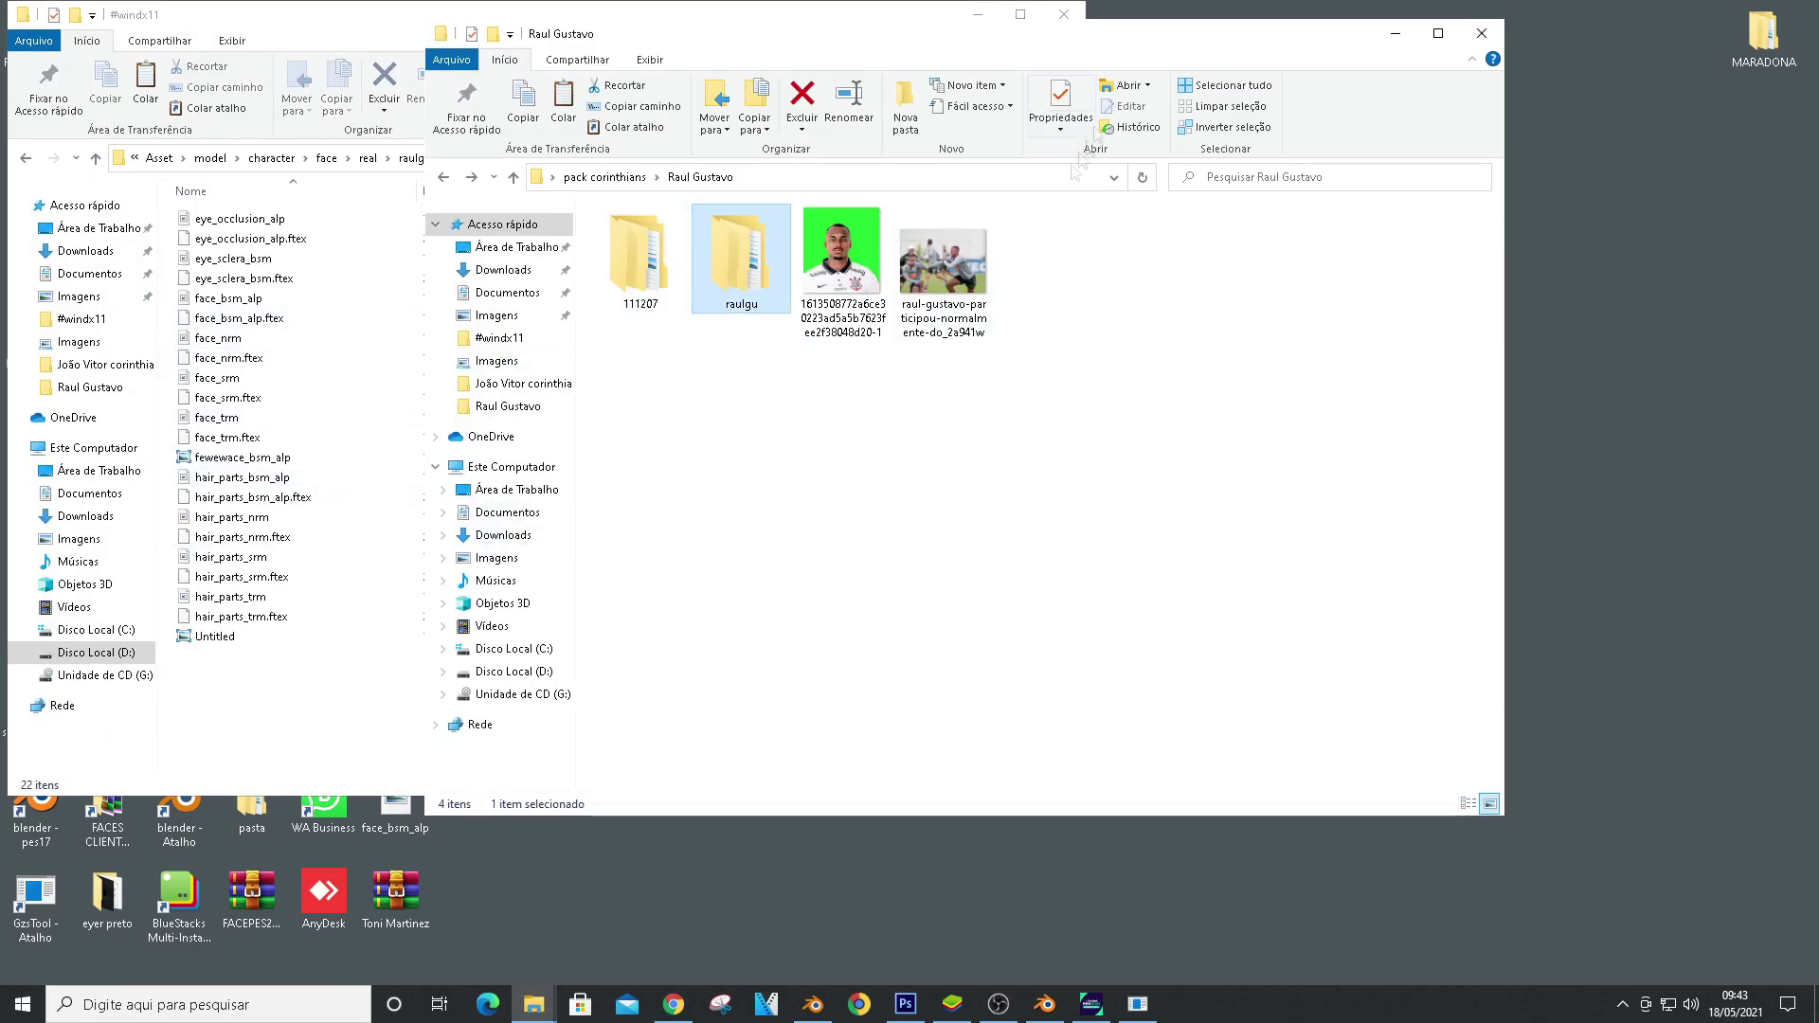
pyautogui.moveTo(1058, 42); pyautogui.dragTo(1426, 176)
pyautogui.click(502, 687)
pyautogui.click(1071, 784)
pyautogui.hotkey('ctrl', 'v')
pyautogui.click(803, 353)
# Switch to PES 2021 and return to the Corinthians player list to check Gabriel Magalhães's face
pyautogui.click(1091, 1004)
pyautogui.press('Escape')
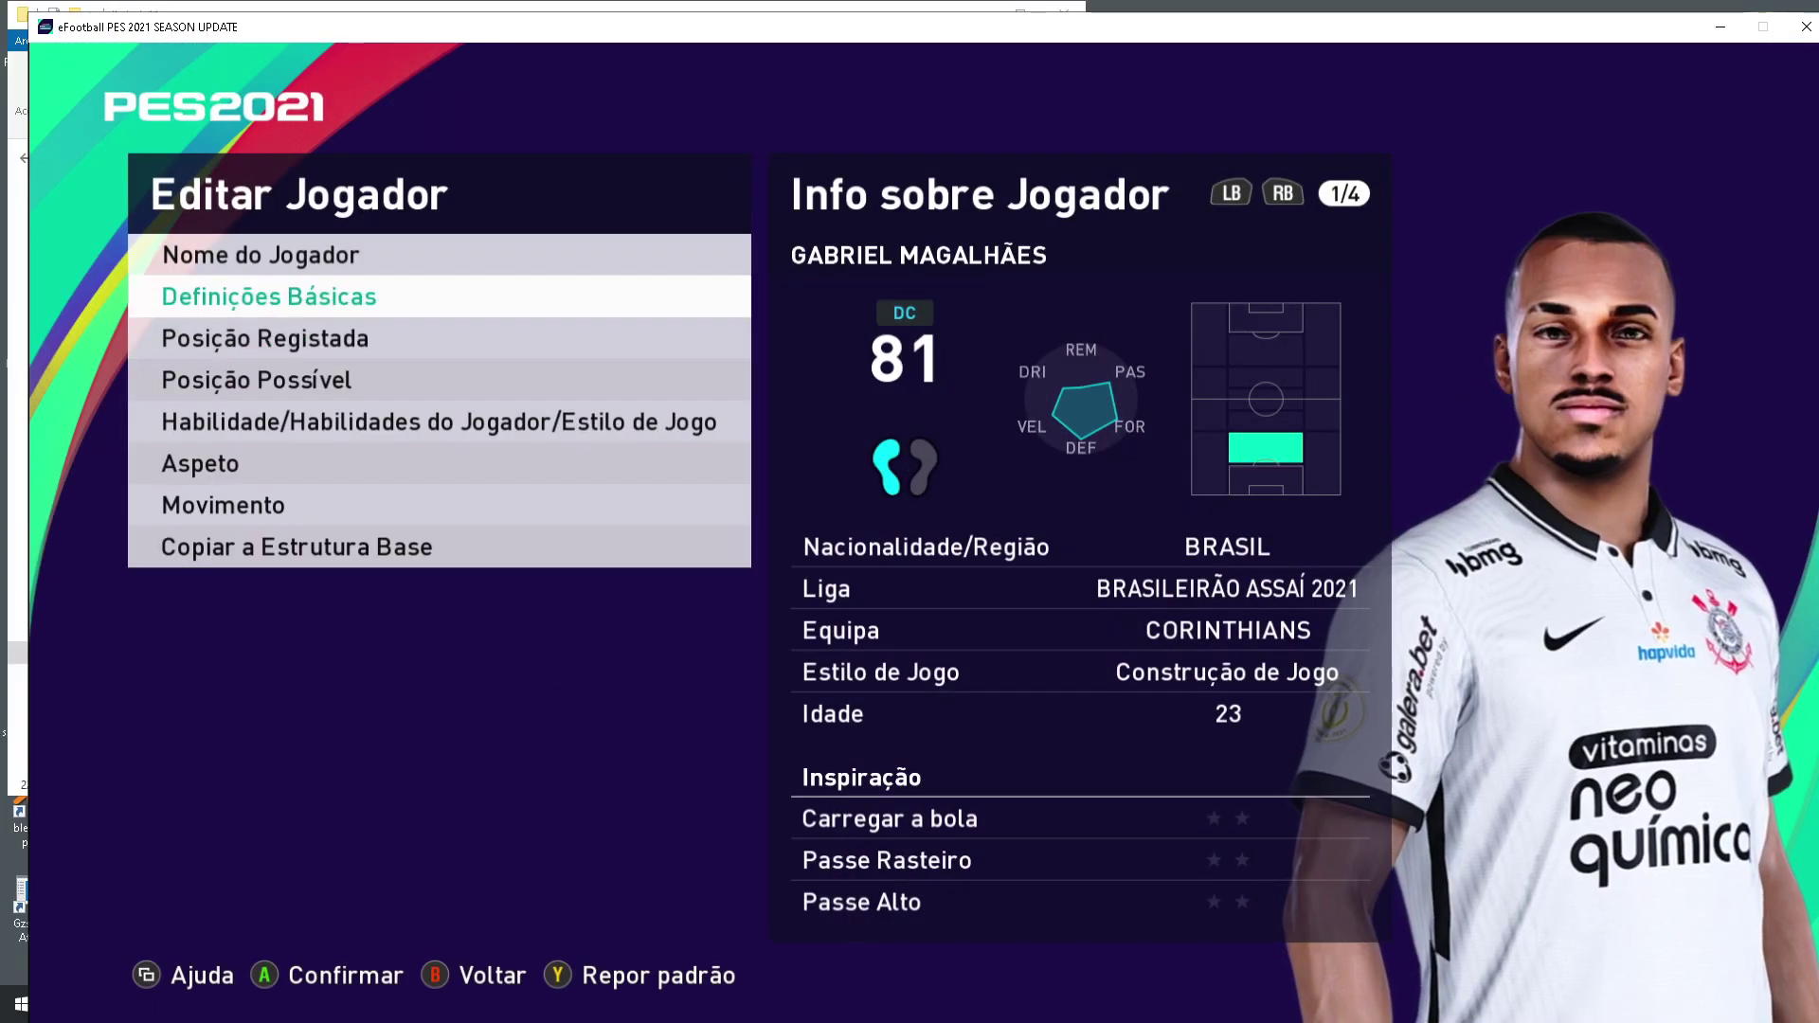
pyautogui.press('Escape')
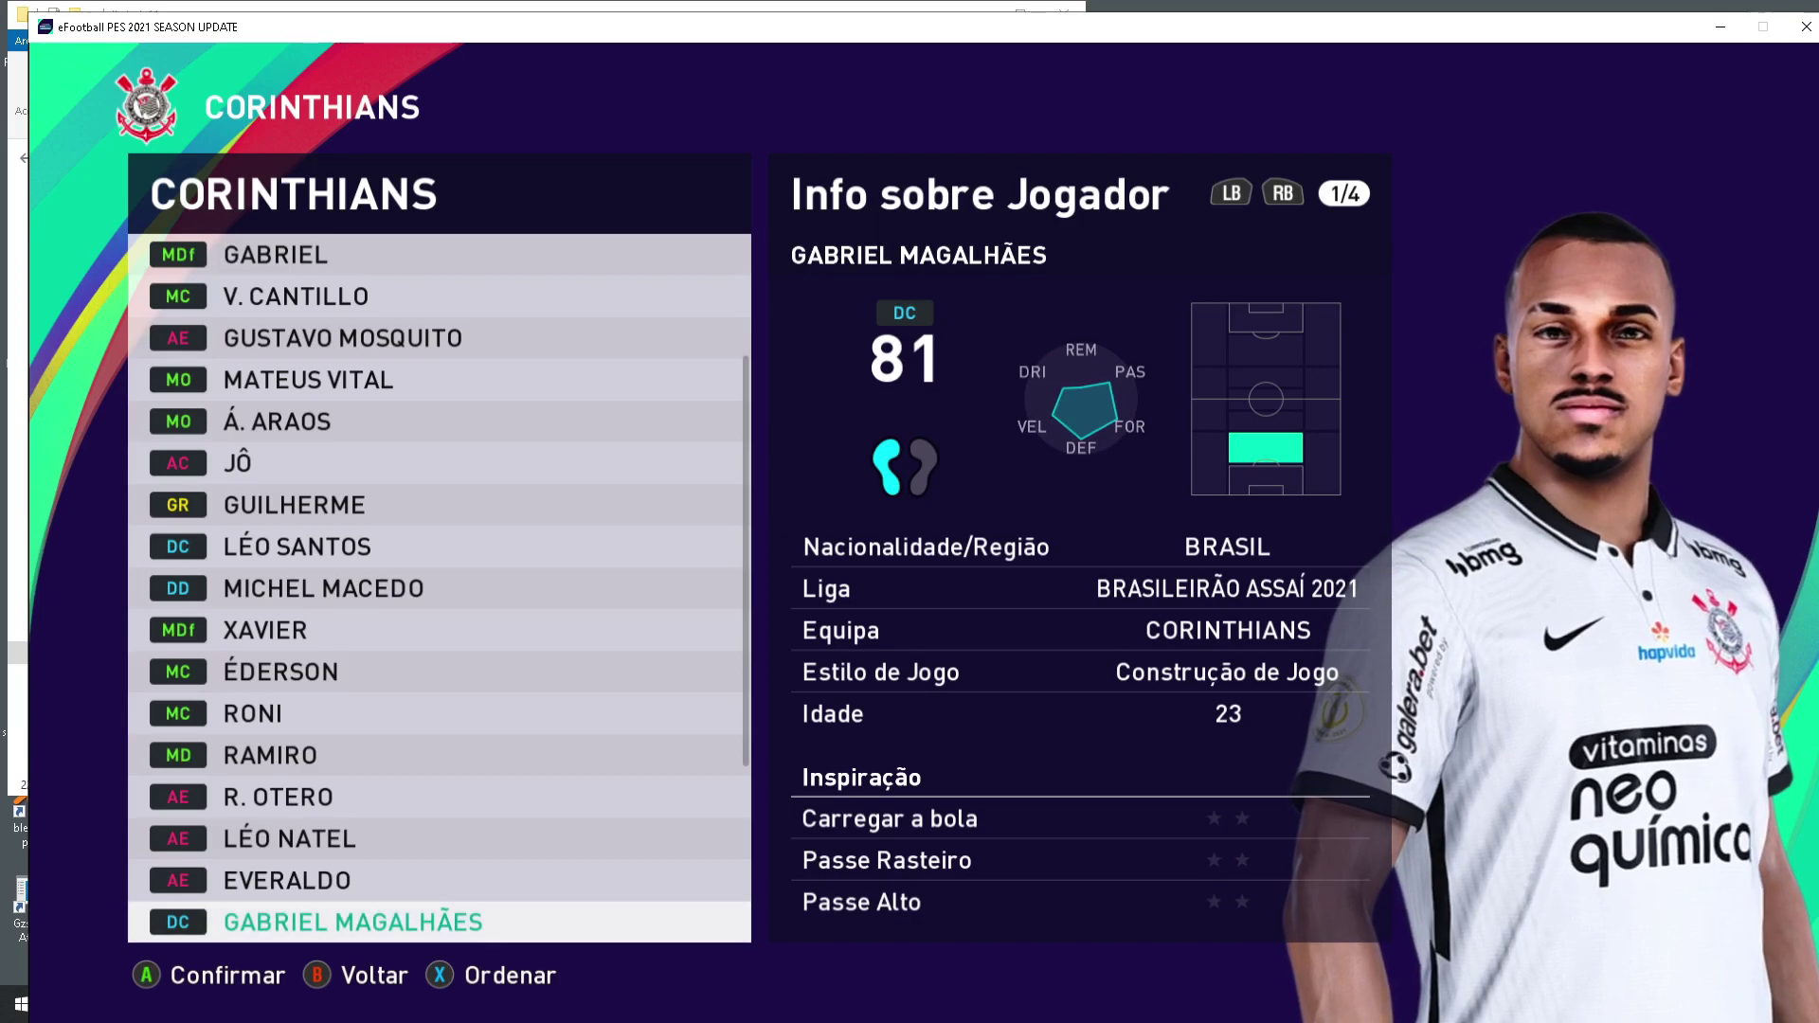
# Switch to File Explorer and examine the fewewace_bsm_alp face image in the photo viewer
pyautogui.hotkey('alt', 'Tab')
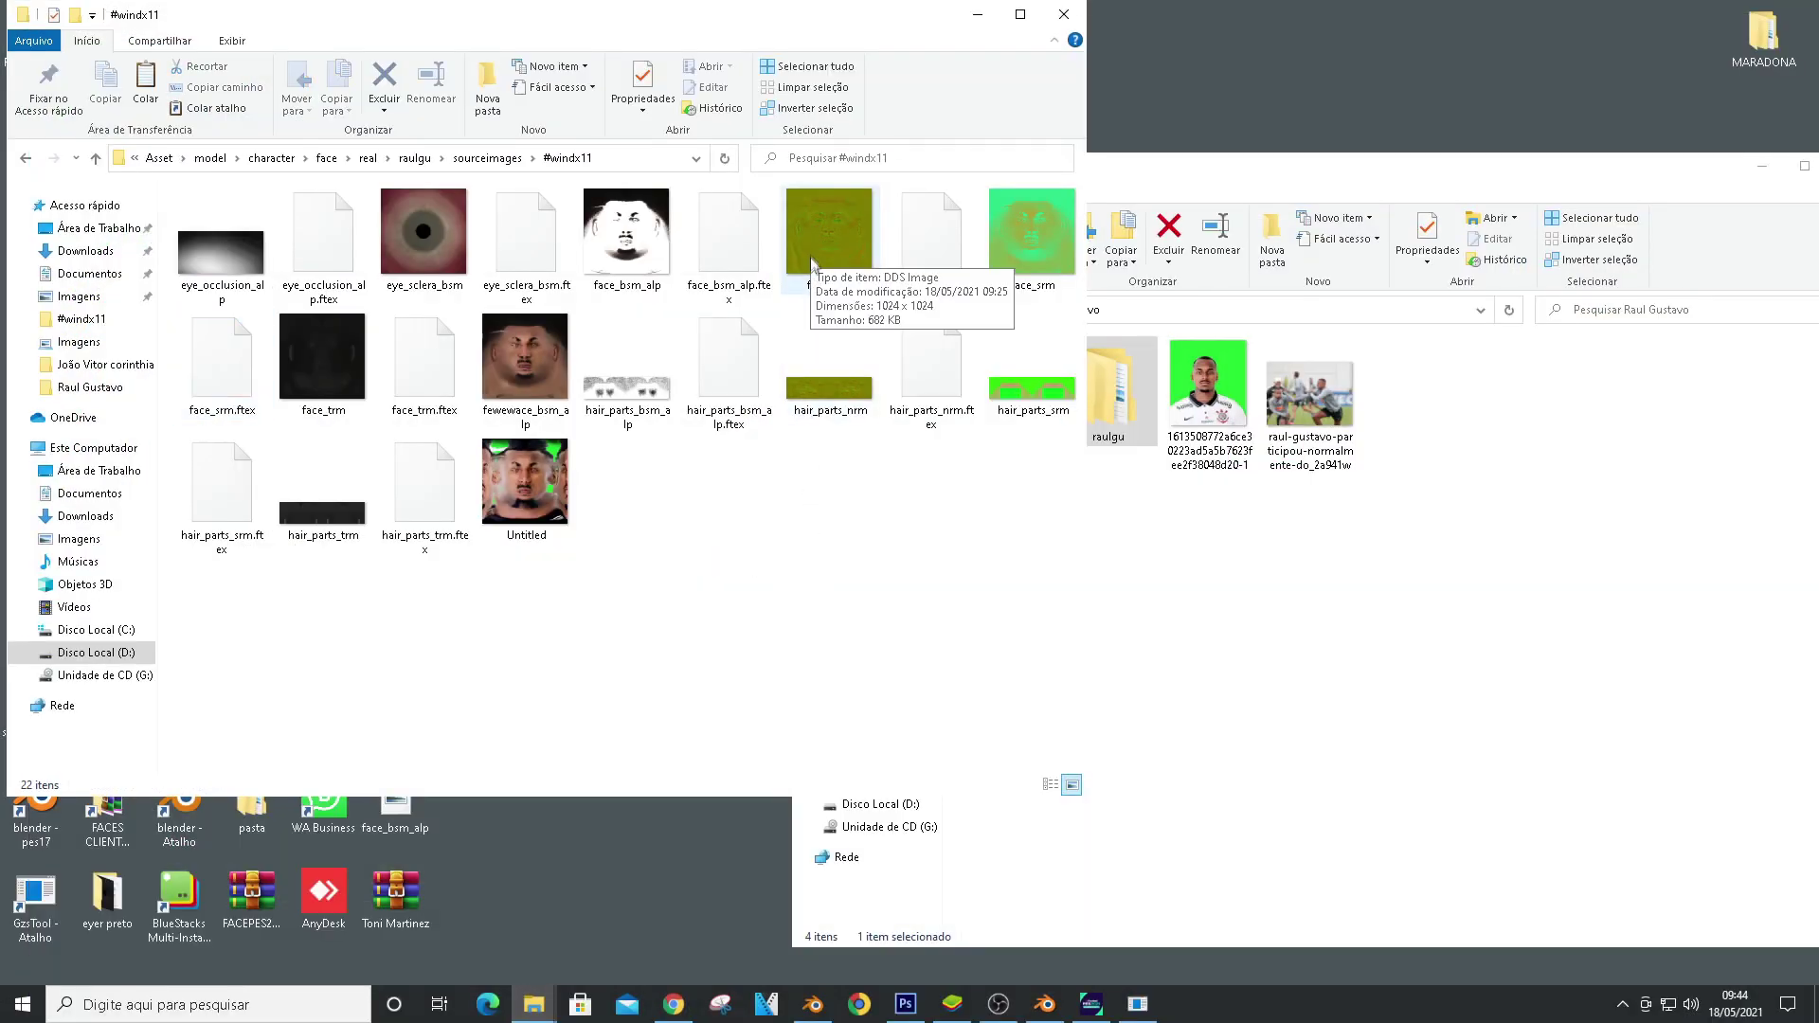
pyautogui.rightClick(529, 357)
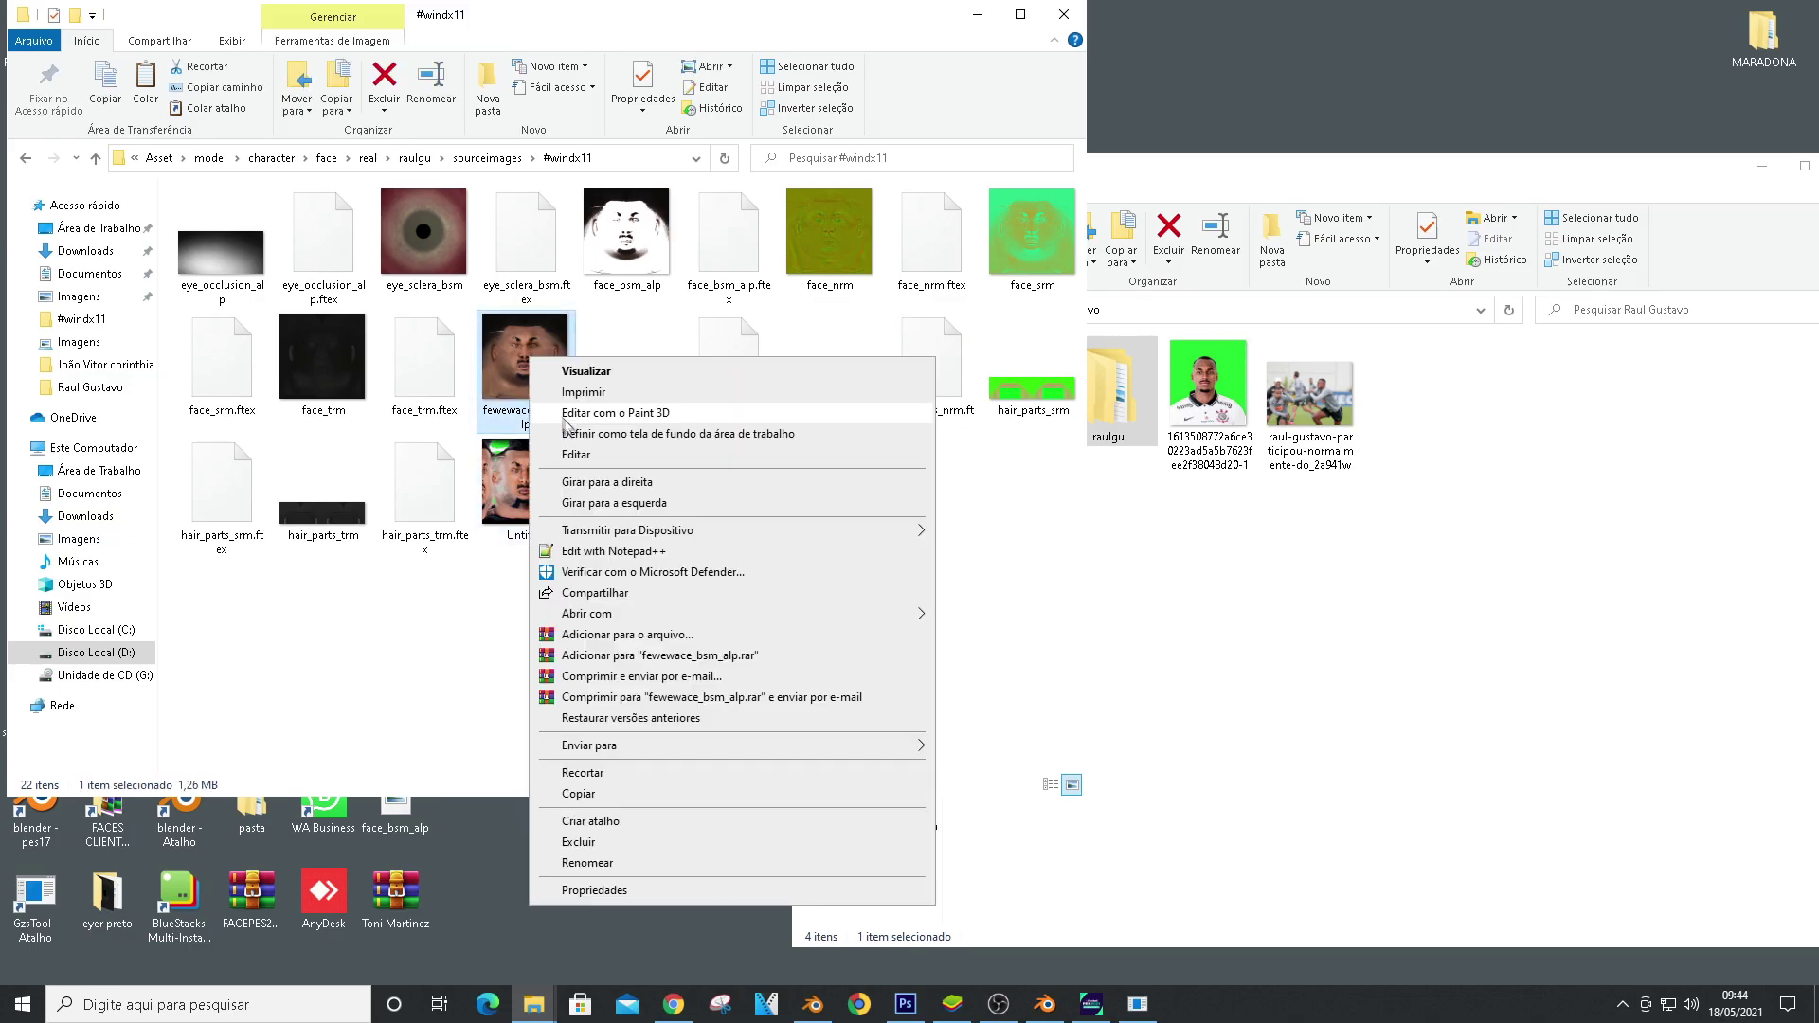
pyautogui.click(587, 370)
pyautogui.scroll(6, 779, 363)
pyautogui.scroll(-3, 770, 391)
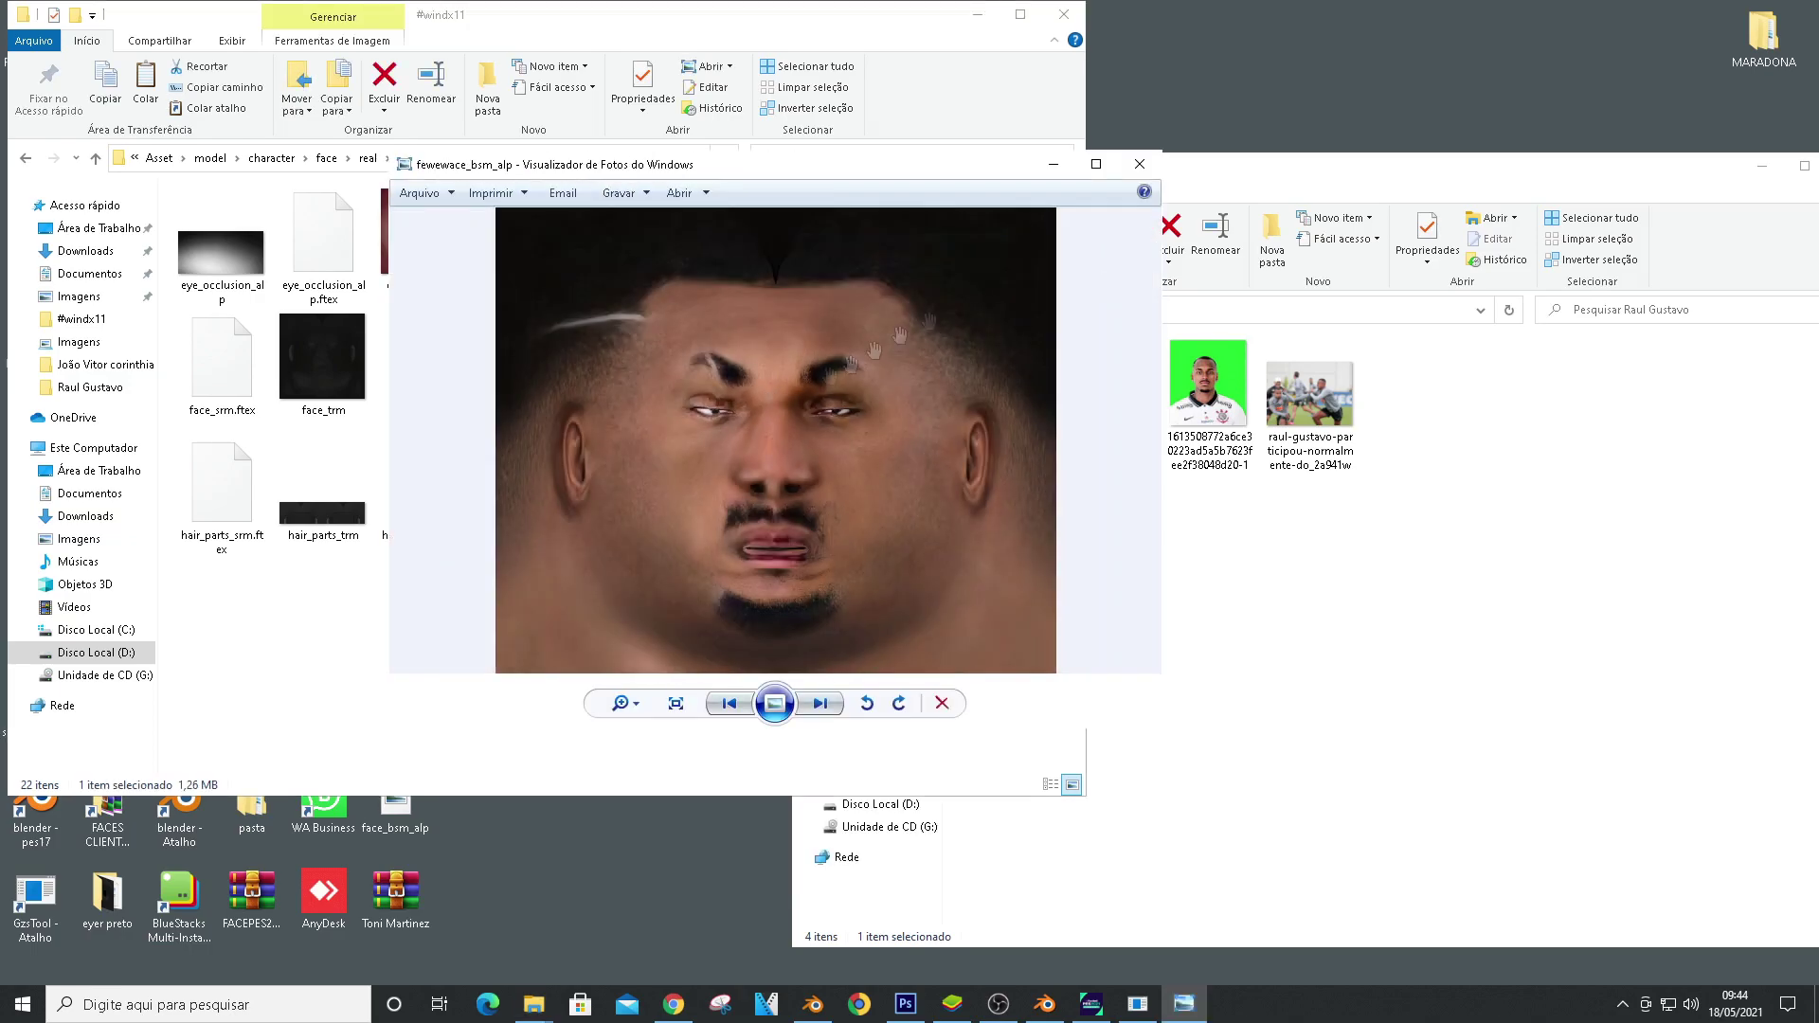
pyautogui.click(1140, 164)
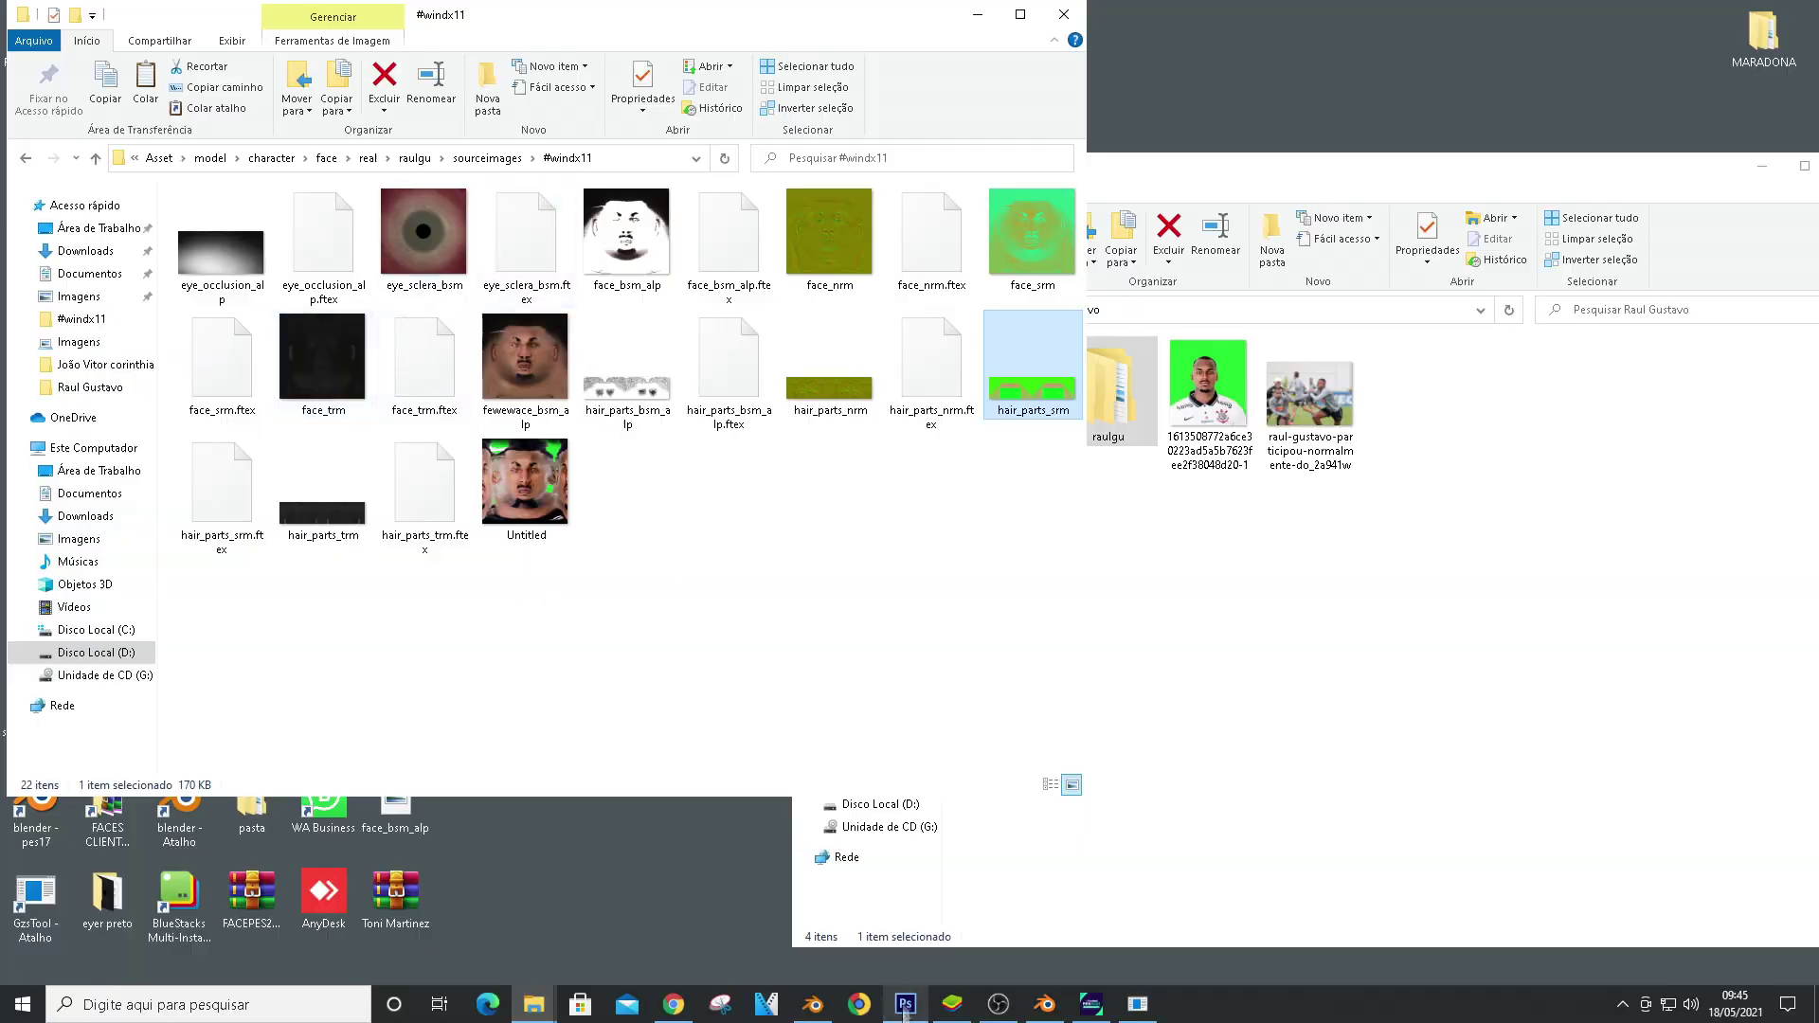
# Switch to Photoshop and undo the brightness/contrast and gradient map changes on the face texture
pyautogui.click(905, 1004)
pyautogui.hotkey('ctrl', 'alt', 'z')
pyautogui.hotkey('ctrl', 'alt', 'z')
pyautogui.click(64, 13)
pyautogui.click(68, 50)
pyautogui.click(1646, 202)
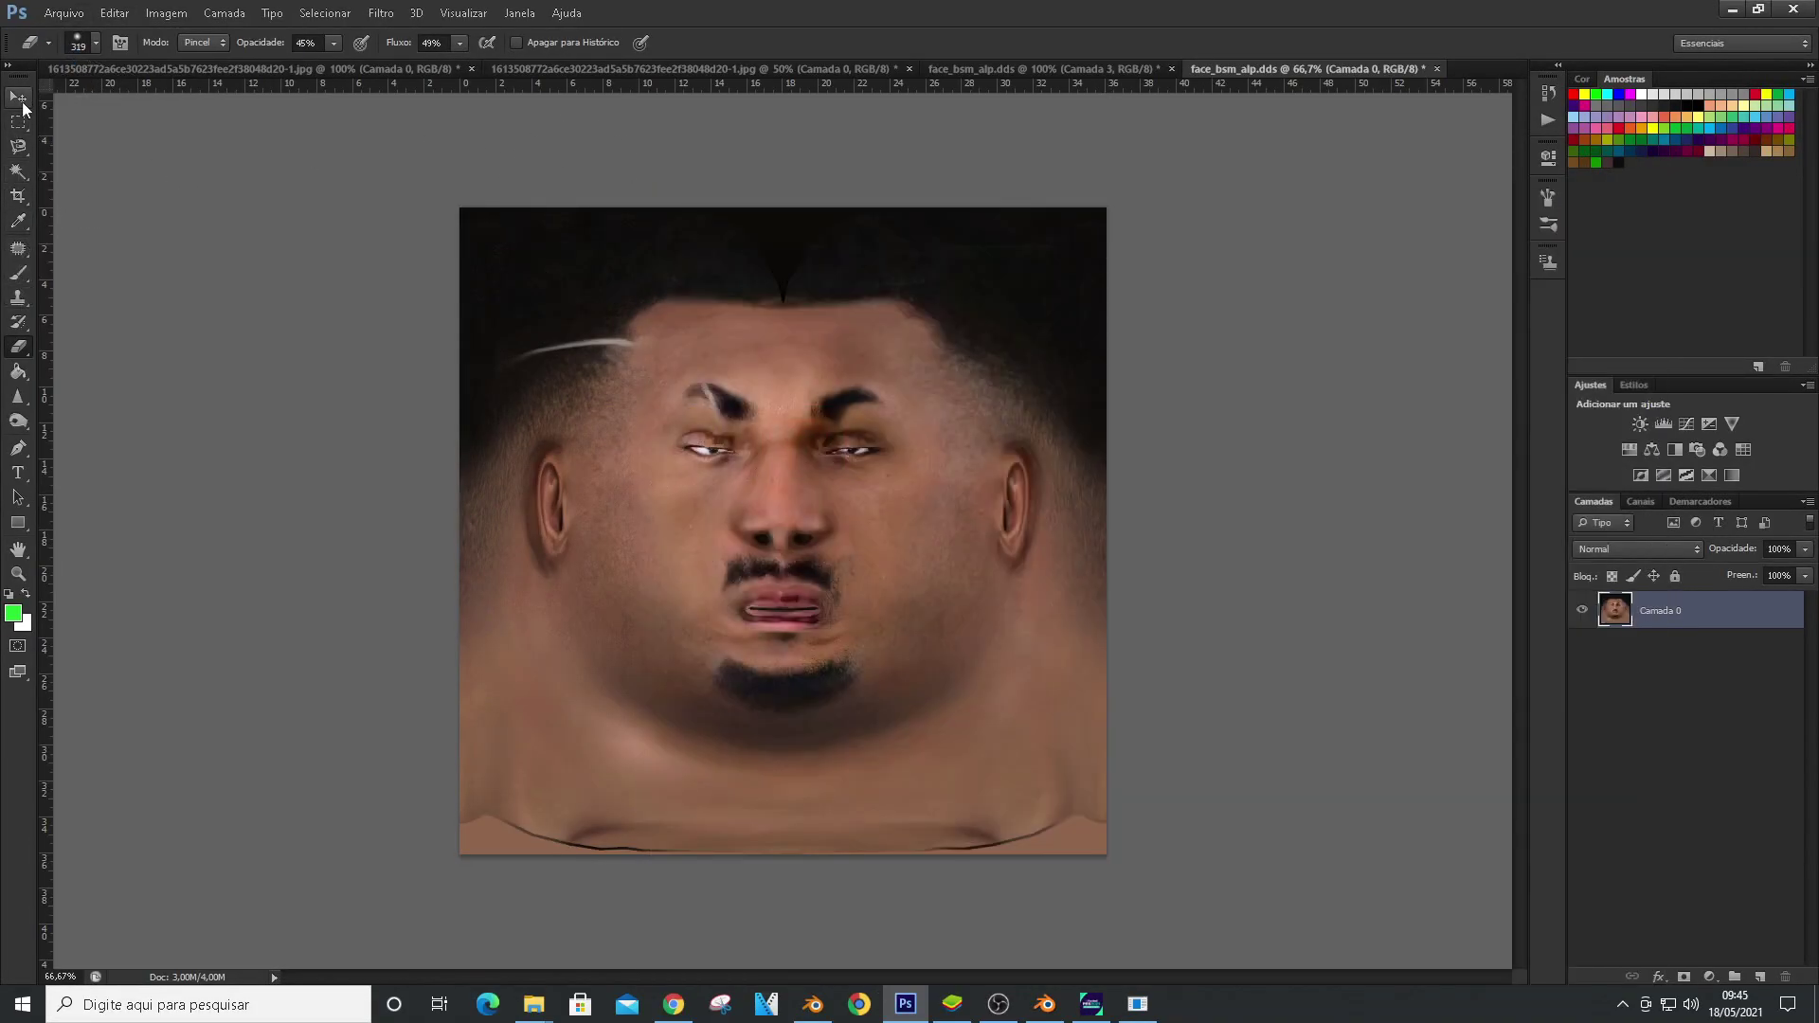
# Select the dark hair, eyebrow and beard areas with Color Range using sampled colors, and copy them to a new layer
pyautogui.click(316, 13)
pyautogui.moveTo(384, 13)
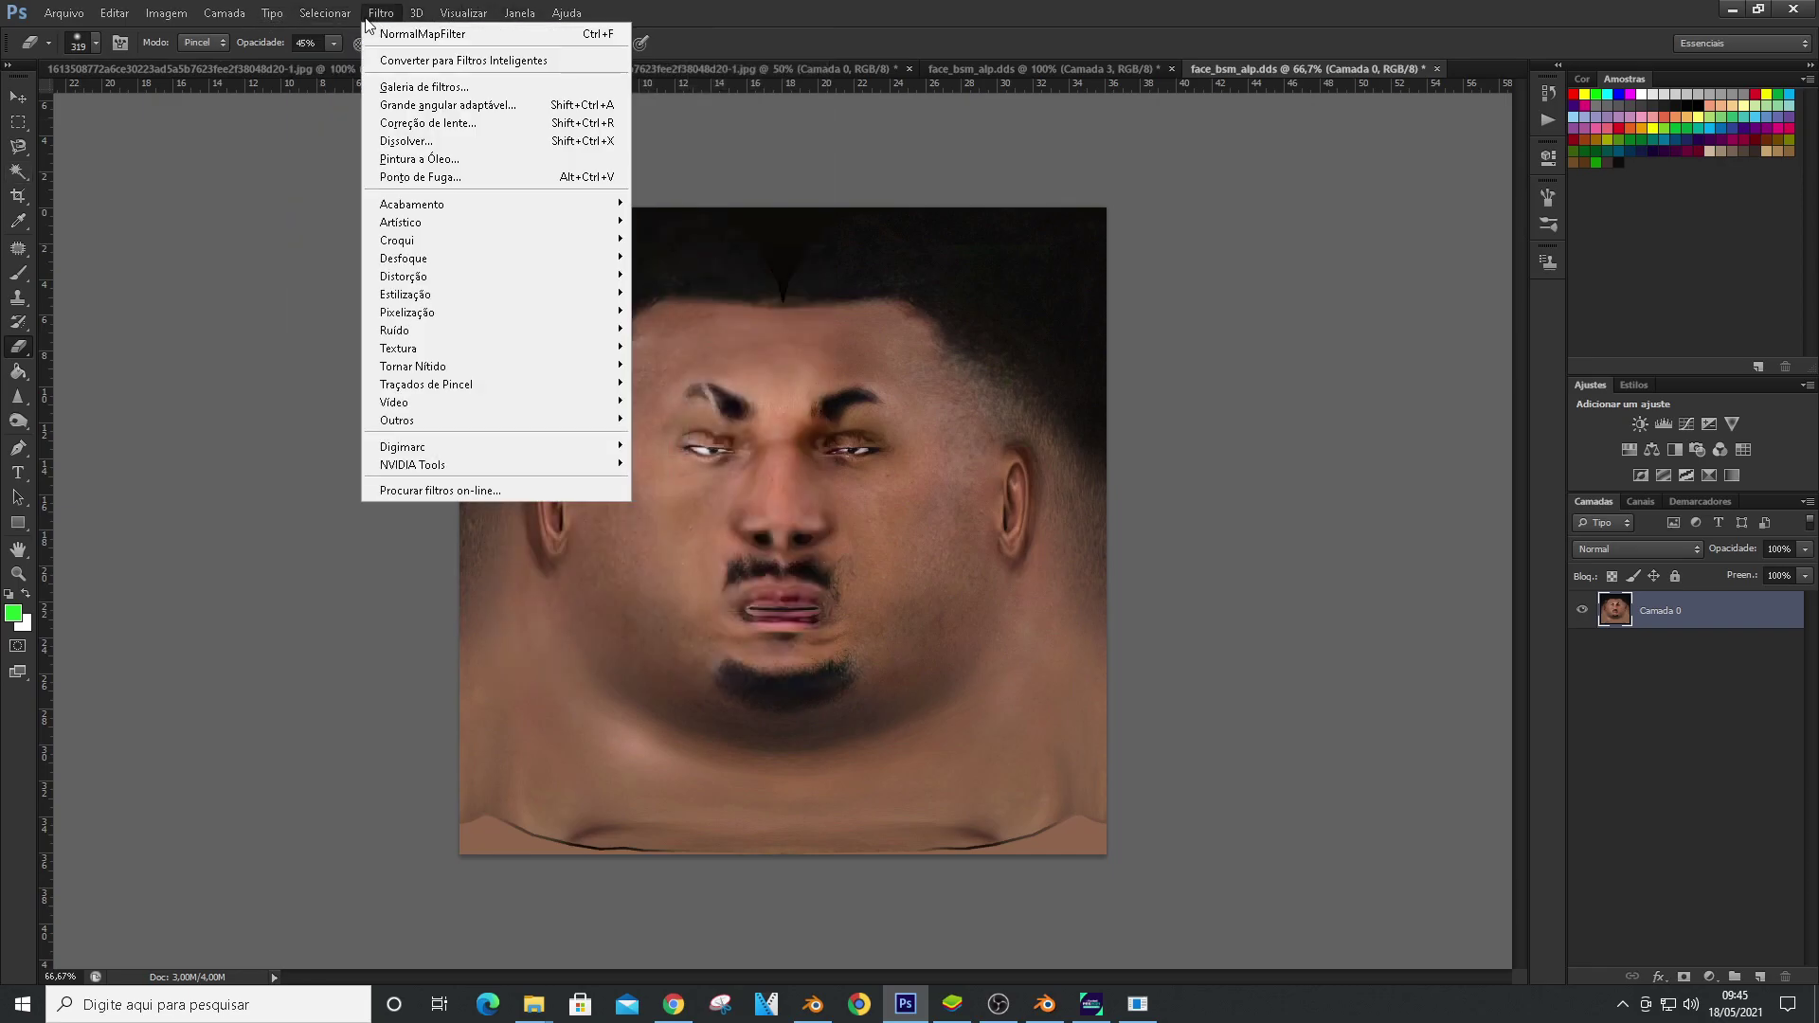
pyautogui.click(360, 178)
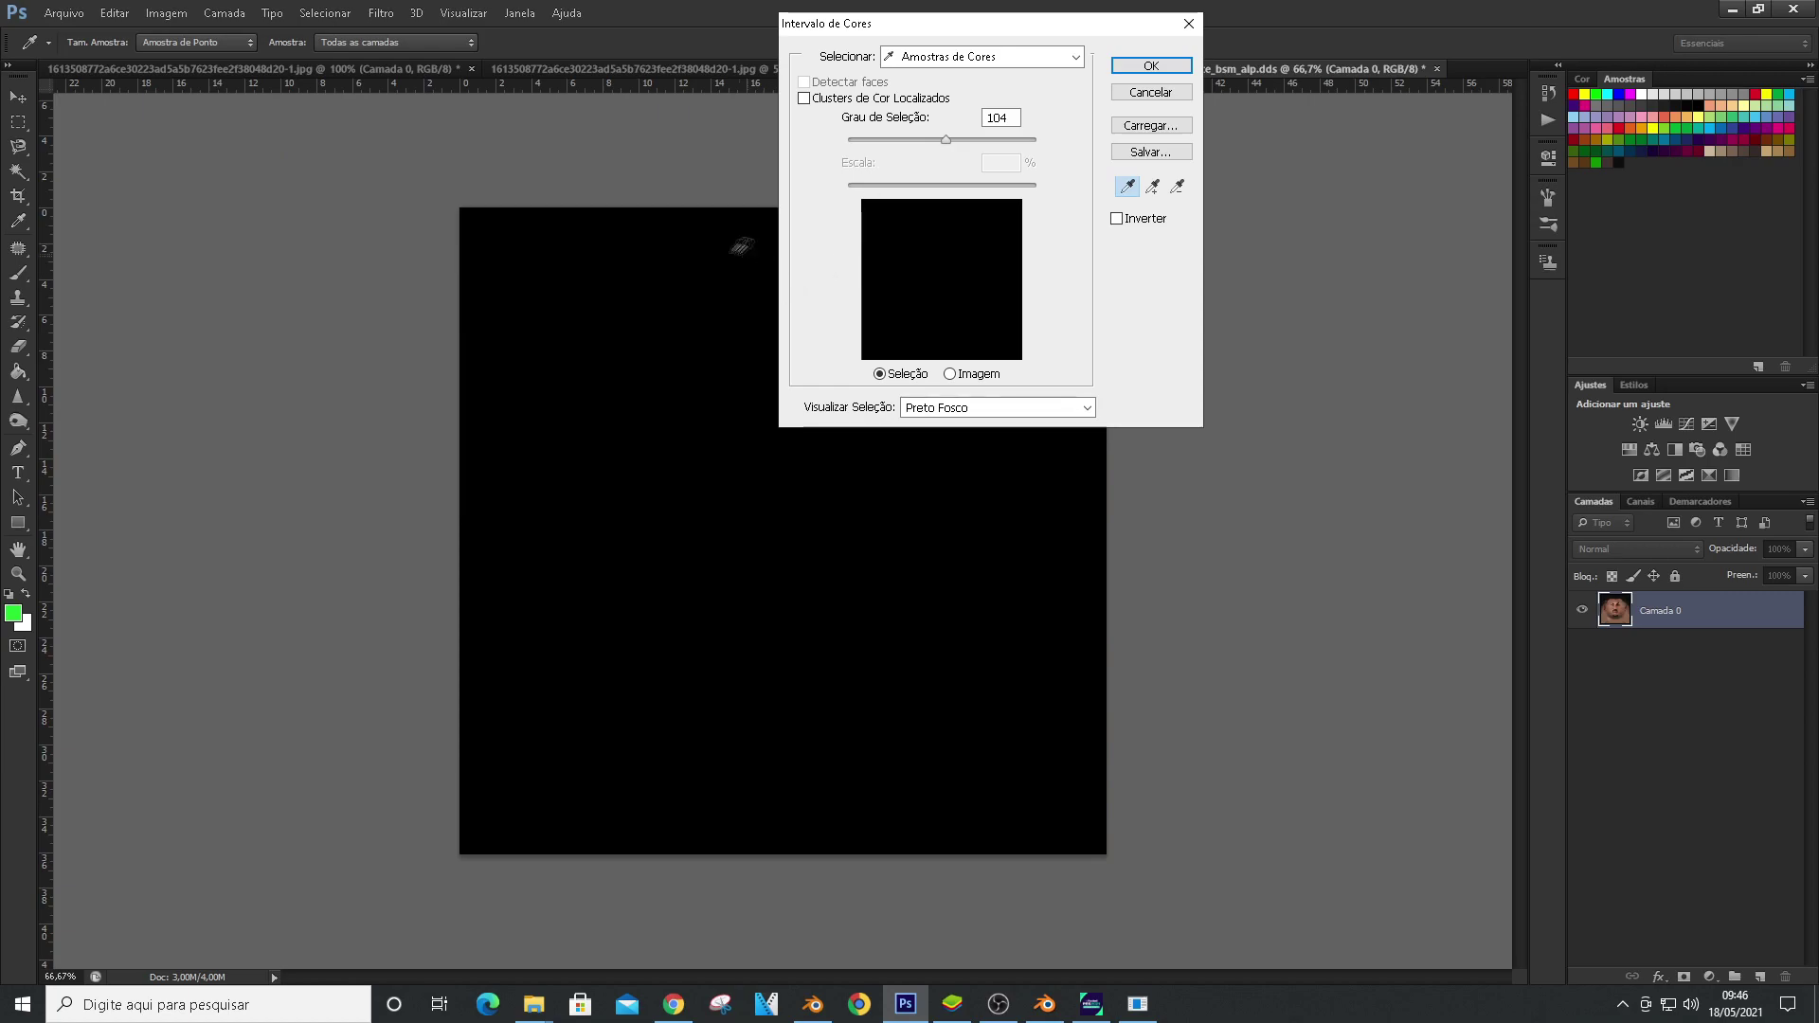
pyautogui.click(755, 249)
pyautogui.click(980, 57)
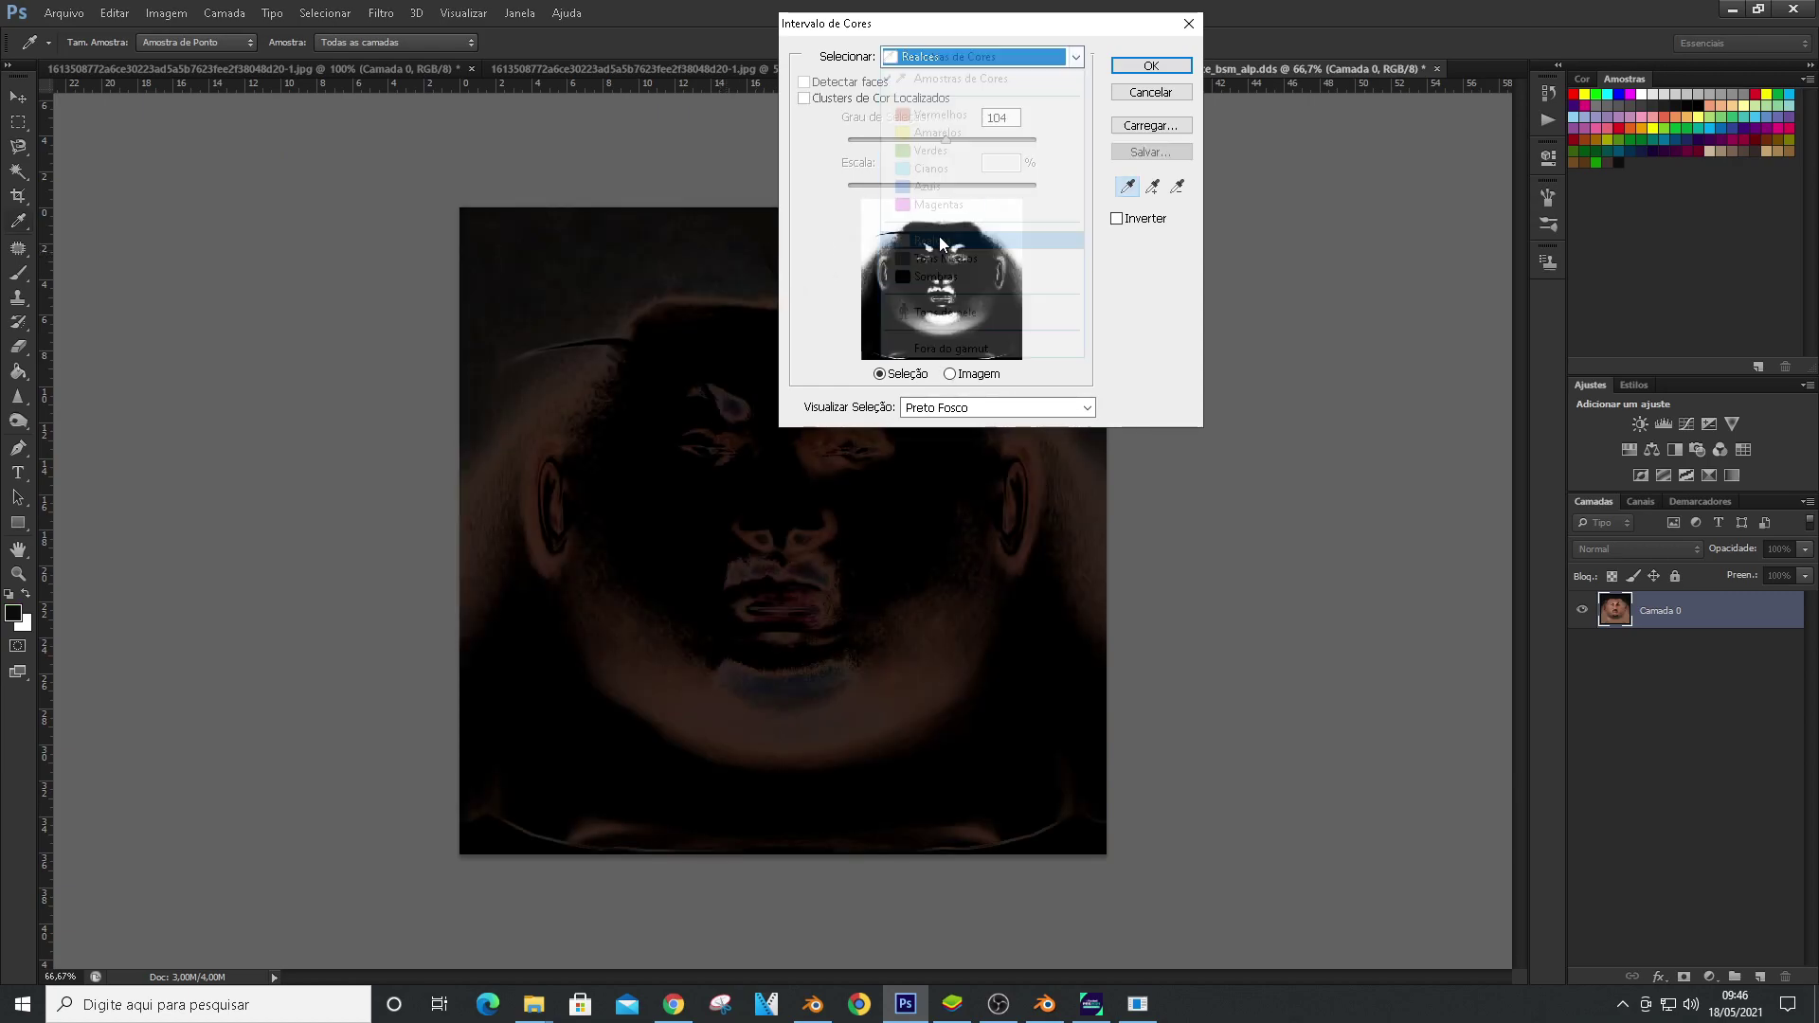
pyautogui.click(942, 244)
pyautogui.click(961, 58)
pyautogui.click(959, 79)
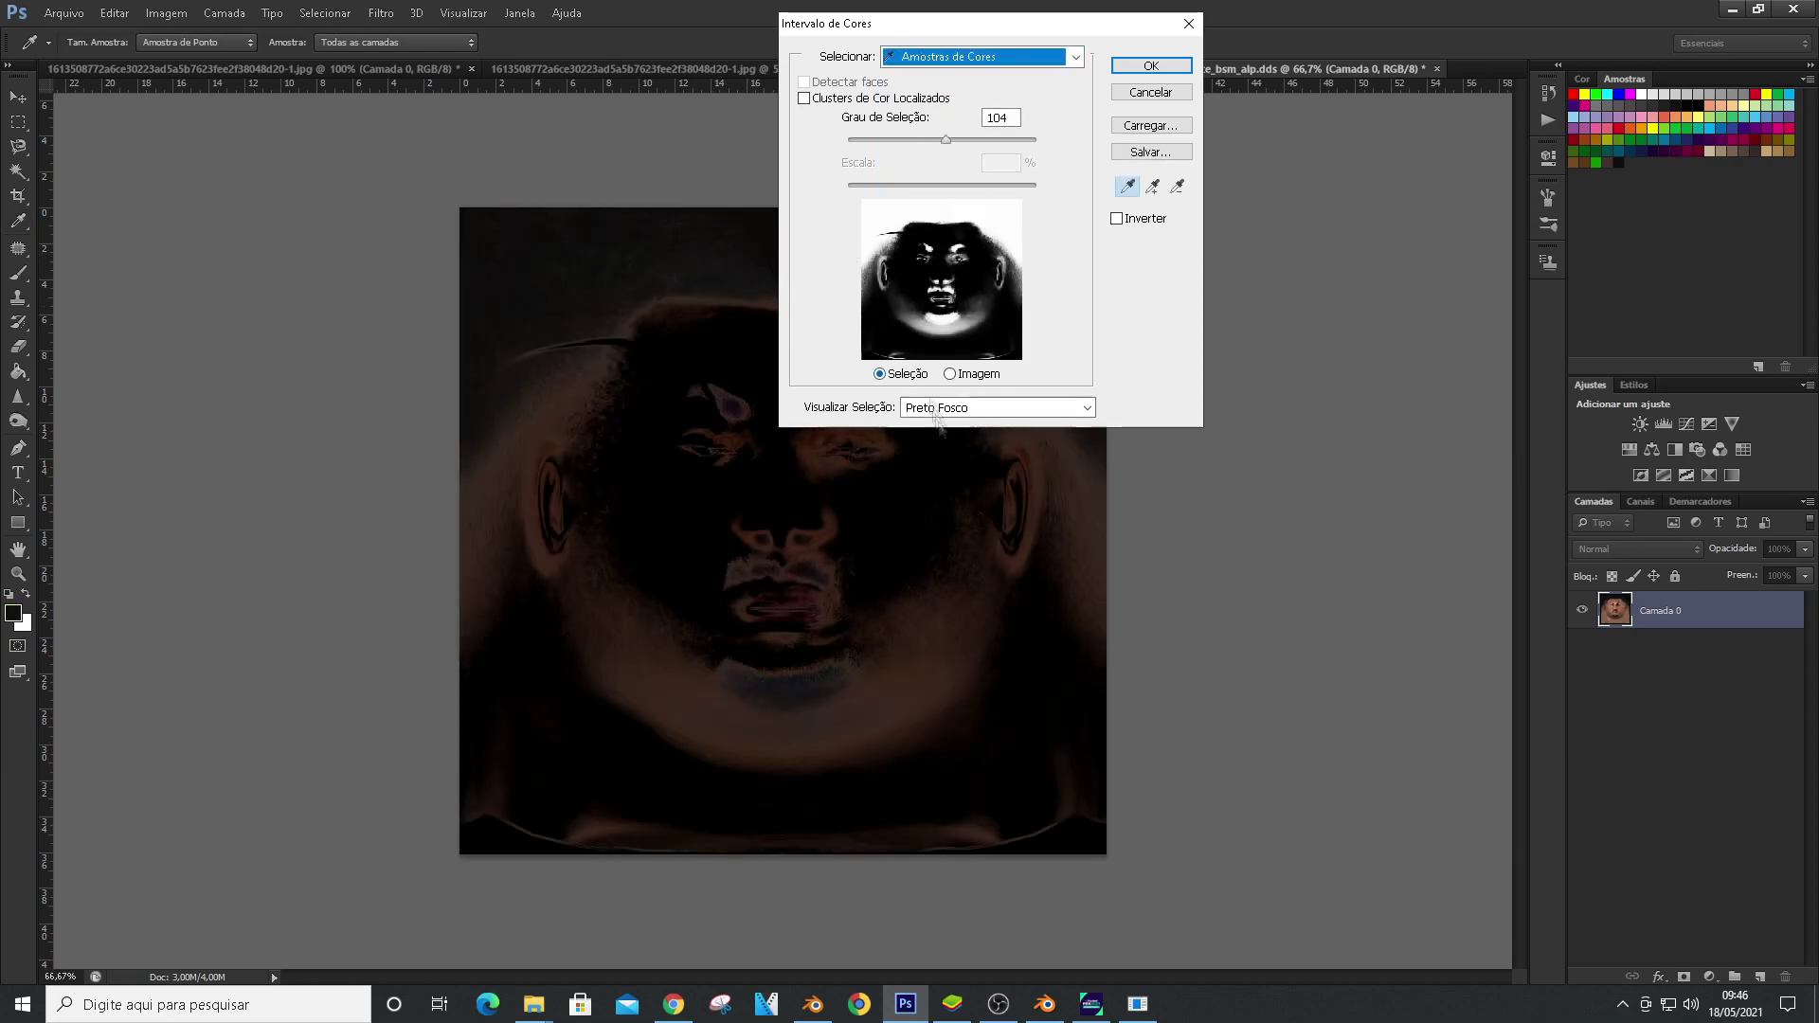
pyautogui.click(947, 457)
pyautogui.click(1133, 66)
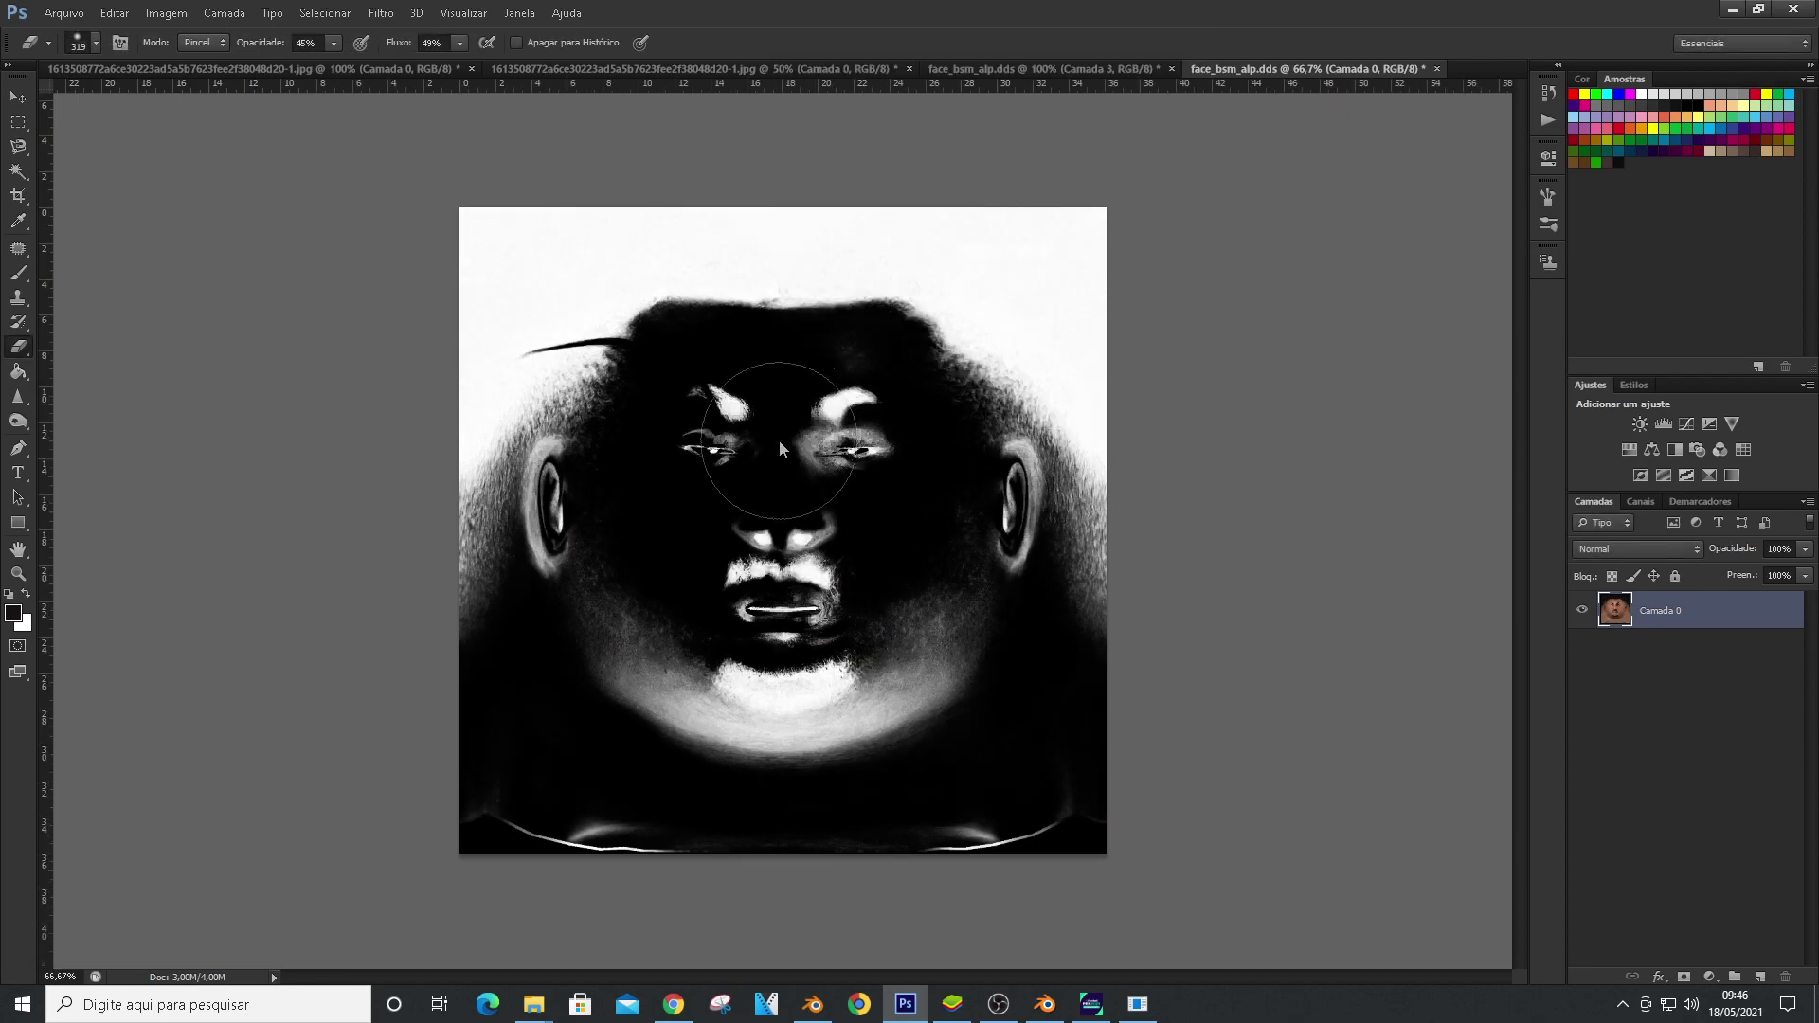
pyautogui.hotkey('ctrl', 'j')
# Open face_srm2 from the SPERCULAR MAP folder of the TEXTURA PES 2021 shortcut
pyautogui.click(63, 13)
pyautogui.click(76, 47)
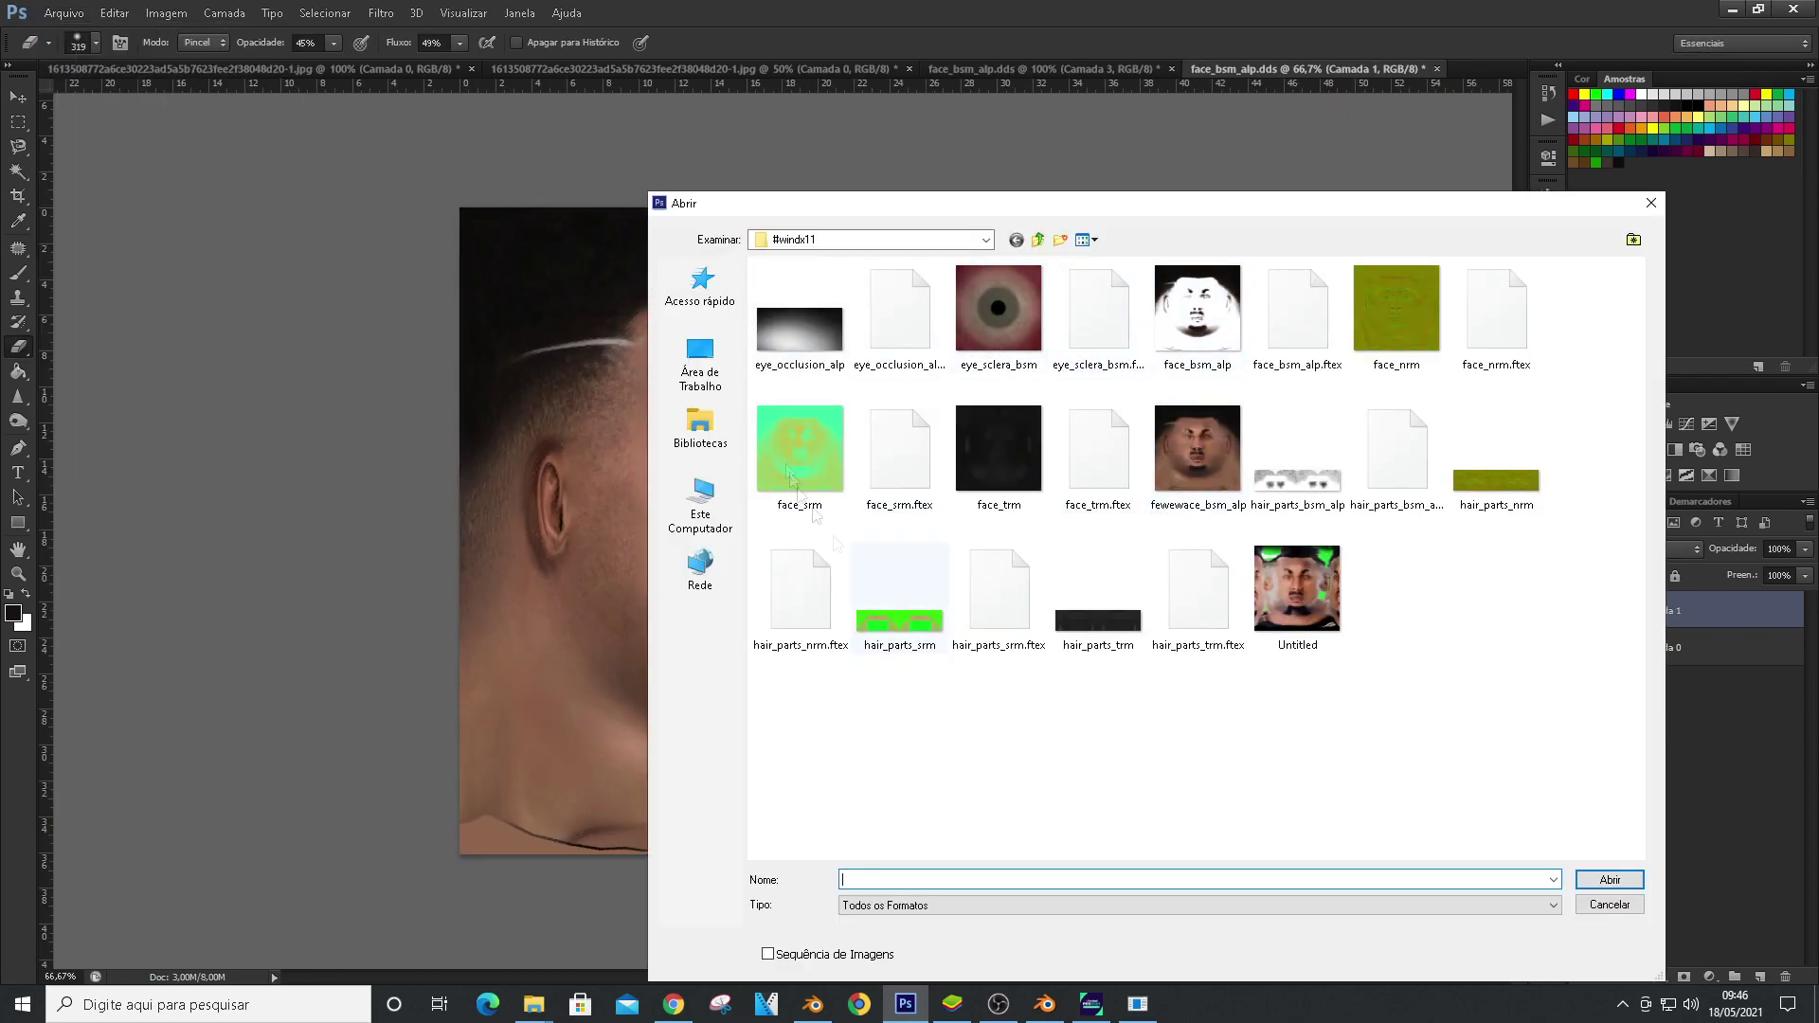
pyautogui.click(702, 365)
pyautogui.scroll(-5, 1354, 769)
pyautogui.doubleClick(840, 837)
pyautogui.doubleClick(1126, 491)
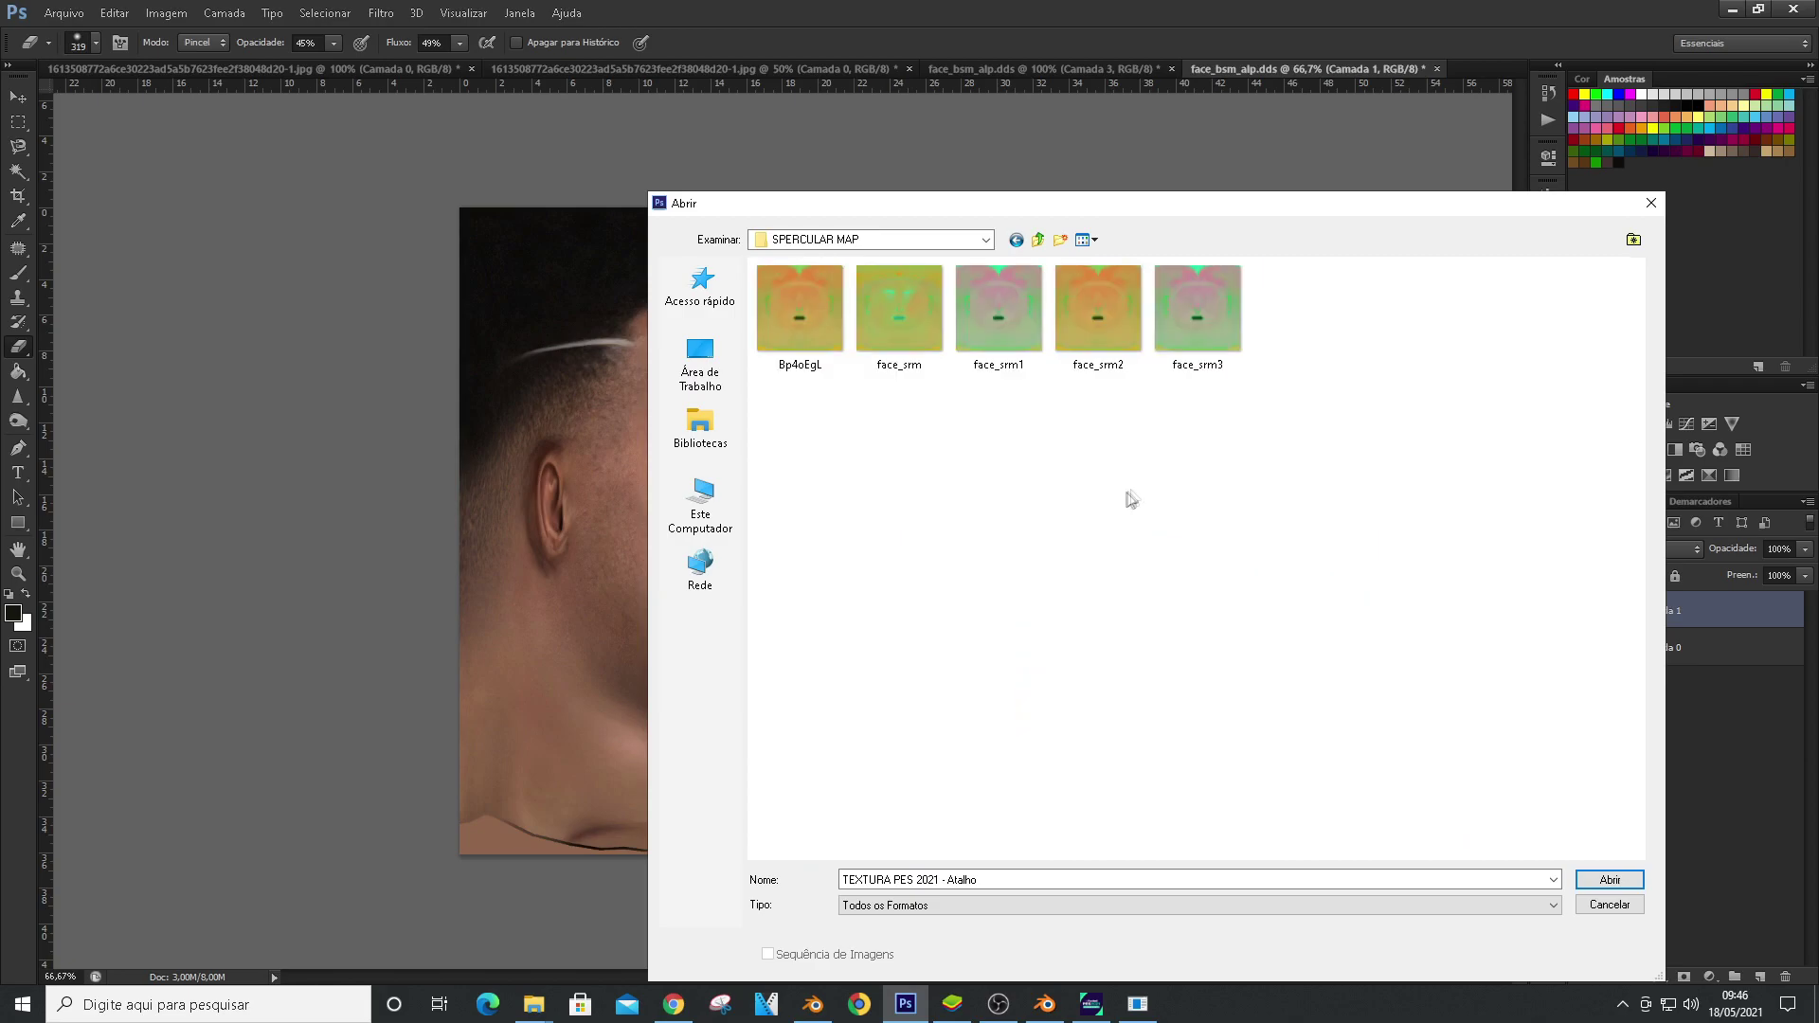
pyautogui.doubleClick(1098, 313)
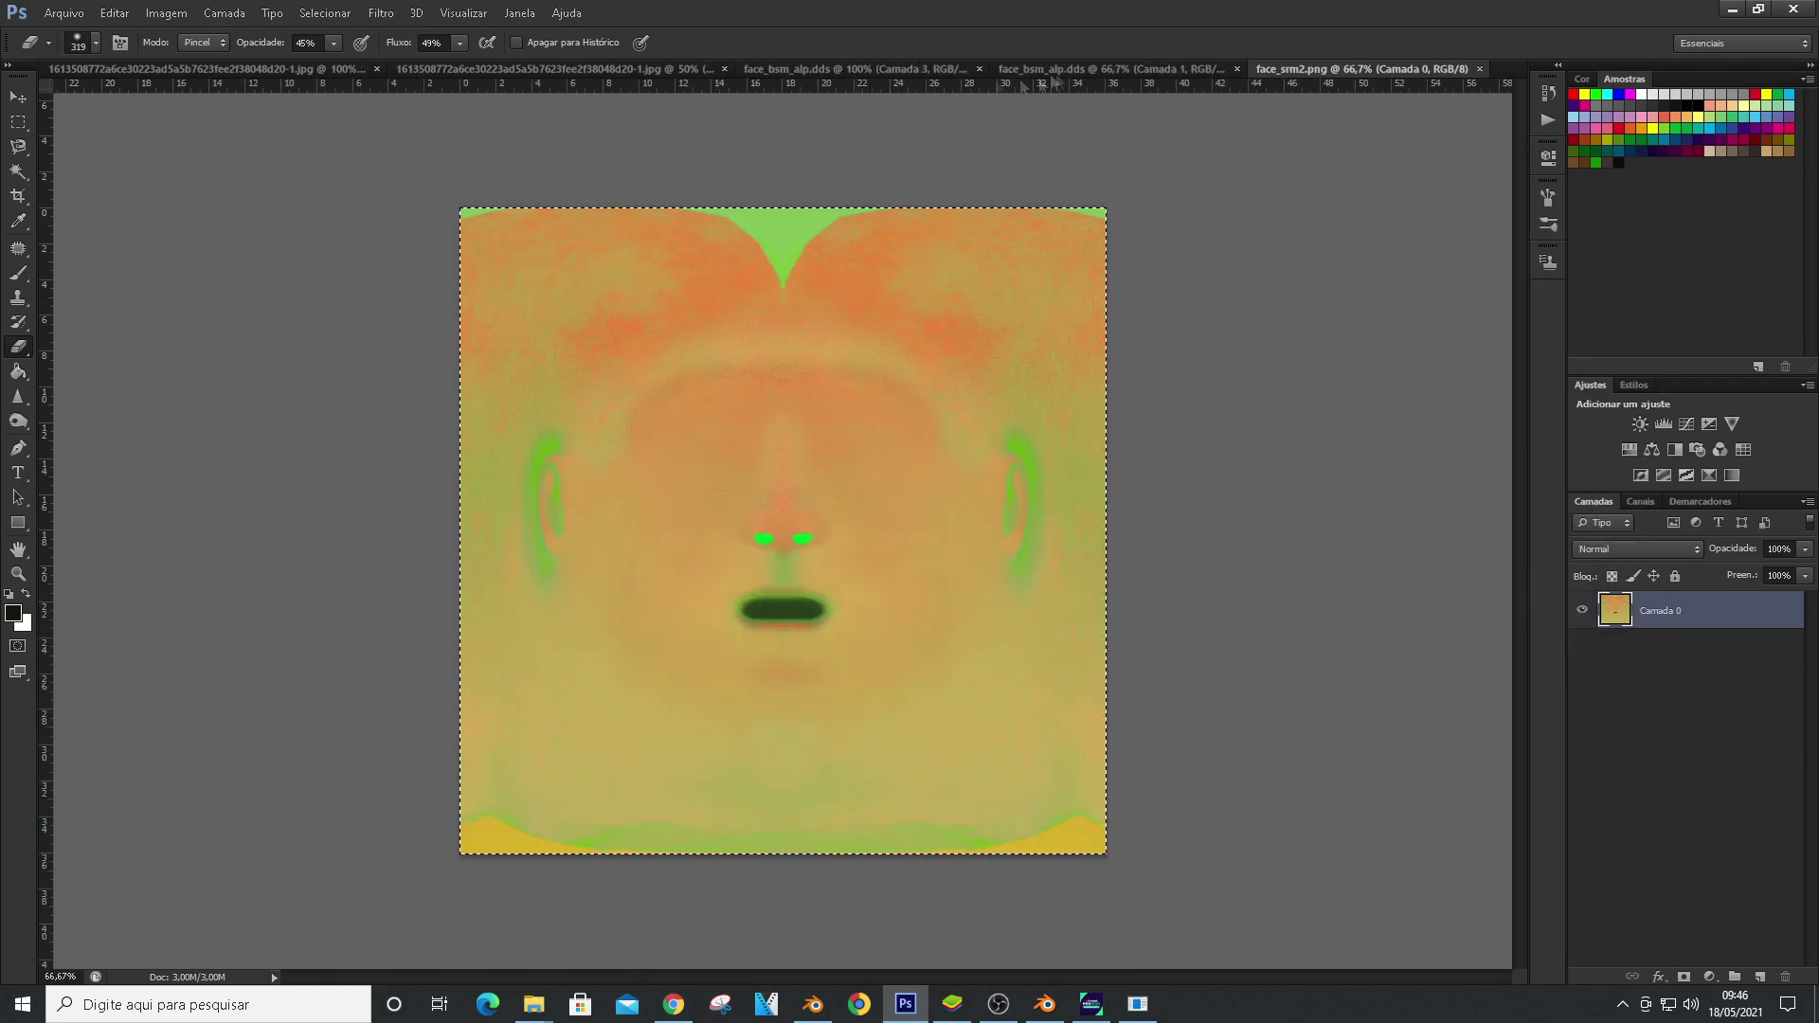
# Paste the face_srm2 specular map into face_bsm_alp.dds and place it beneath the hair layer Camada 1
pyautogui.click(1042, 69)
pyautogui.hotkey('ctrl', 'v')
pyautogui.moveTo(1653, 648); pyautogui.dragTo(1651, 614)
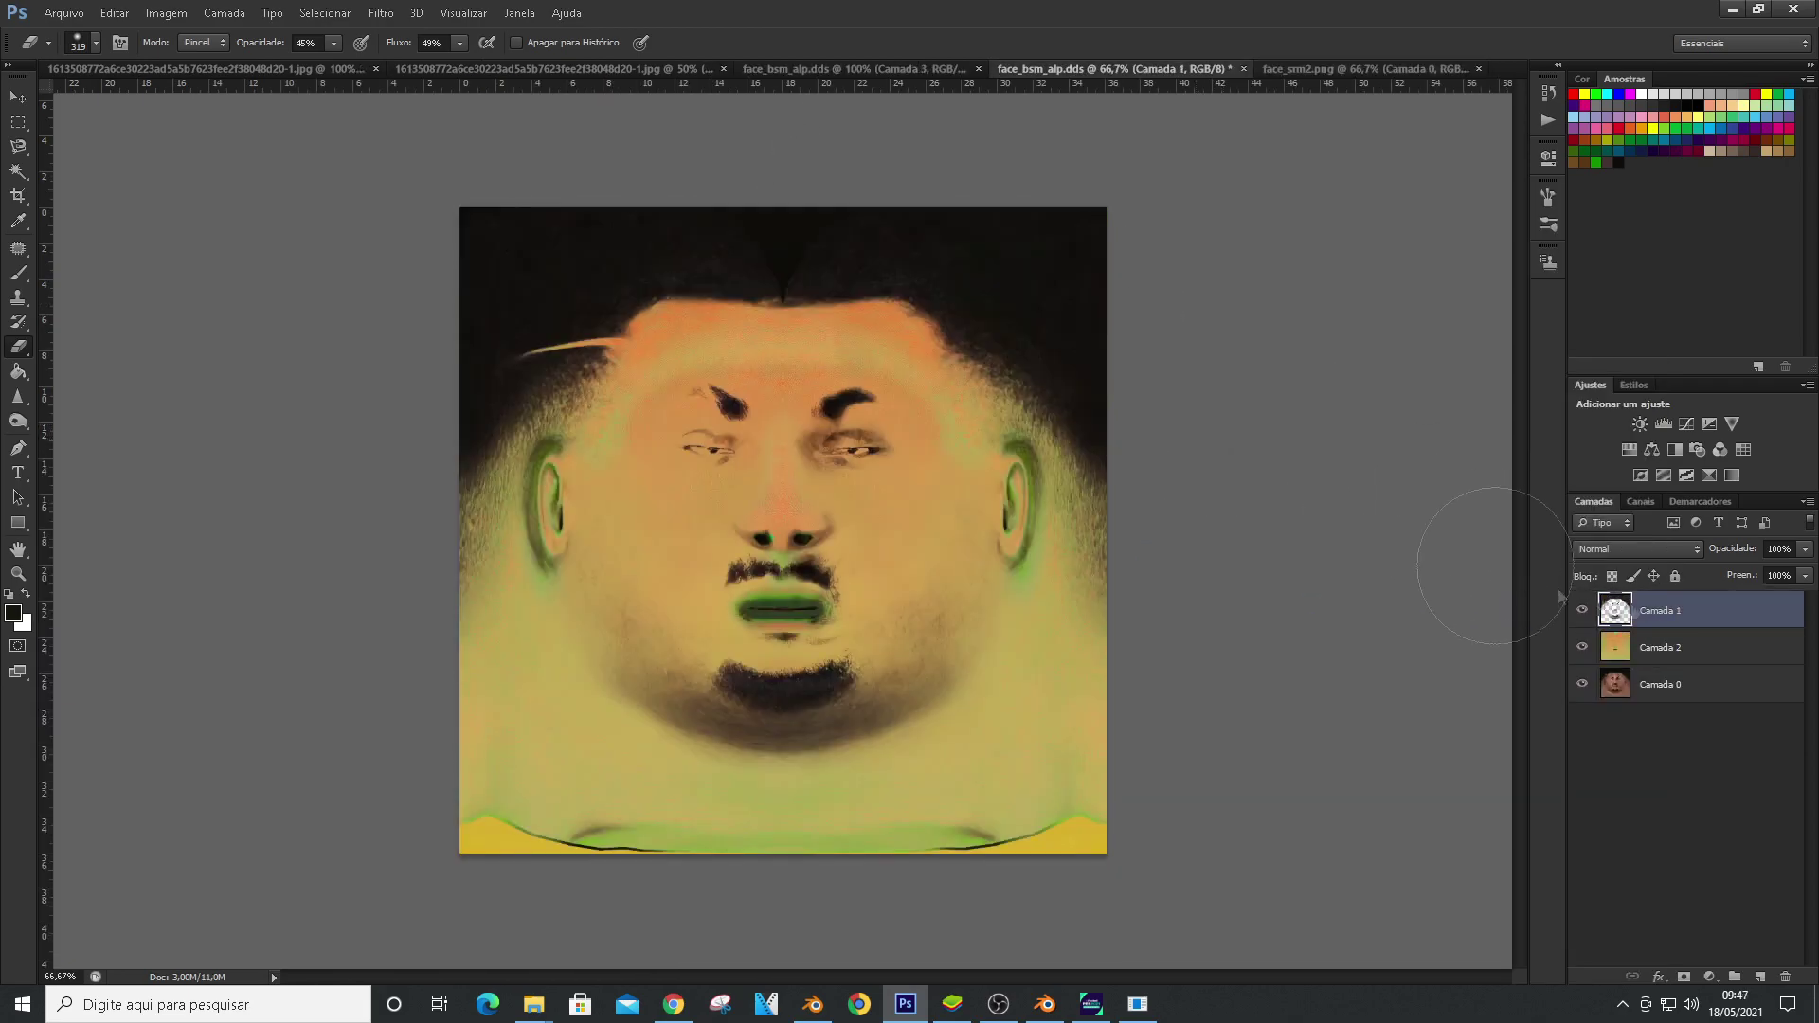
# Apply a gradient map to the hair layer Camada 1 using the bright green to orange preset
pyautogui.click(165, 12)
pyautogui.moveTo(190, 55)
pyautogui.click(441, 226)
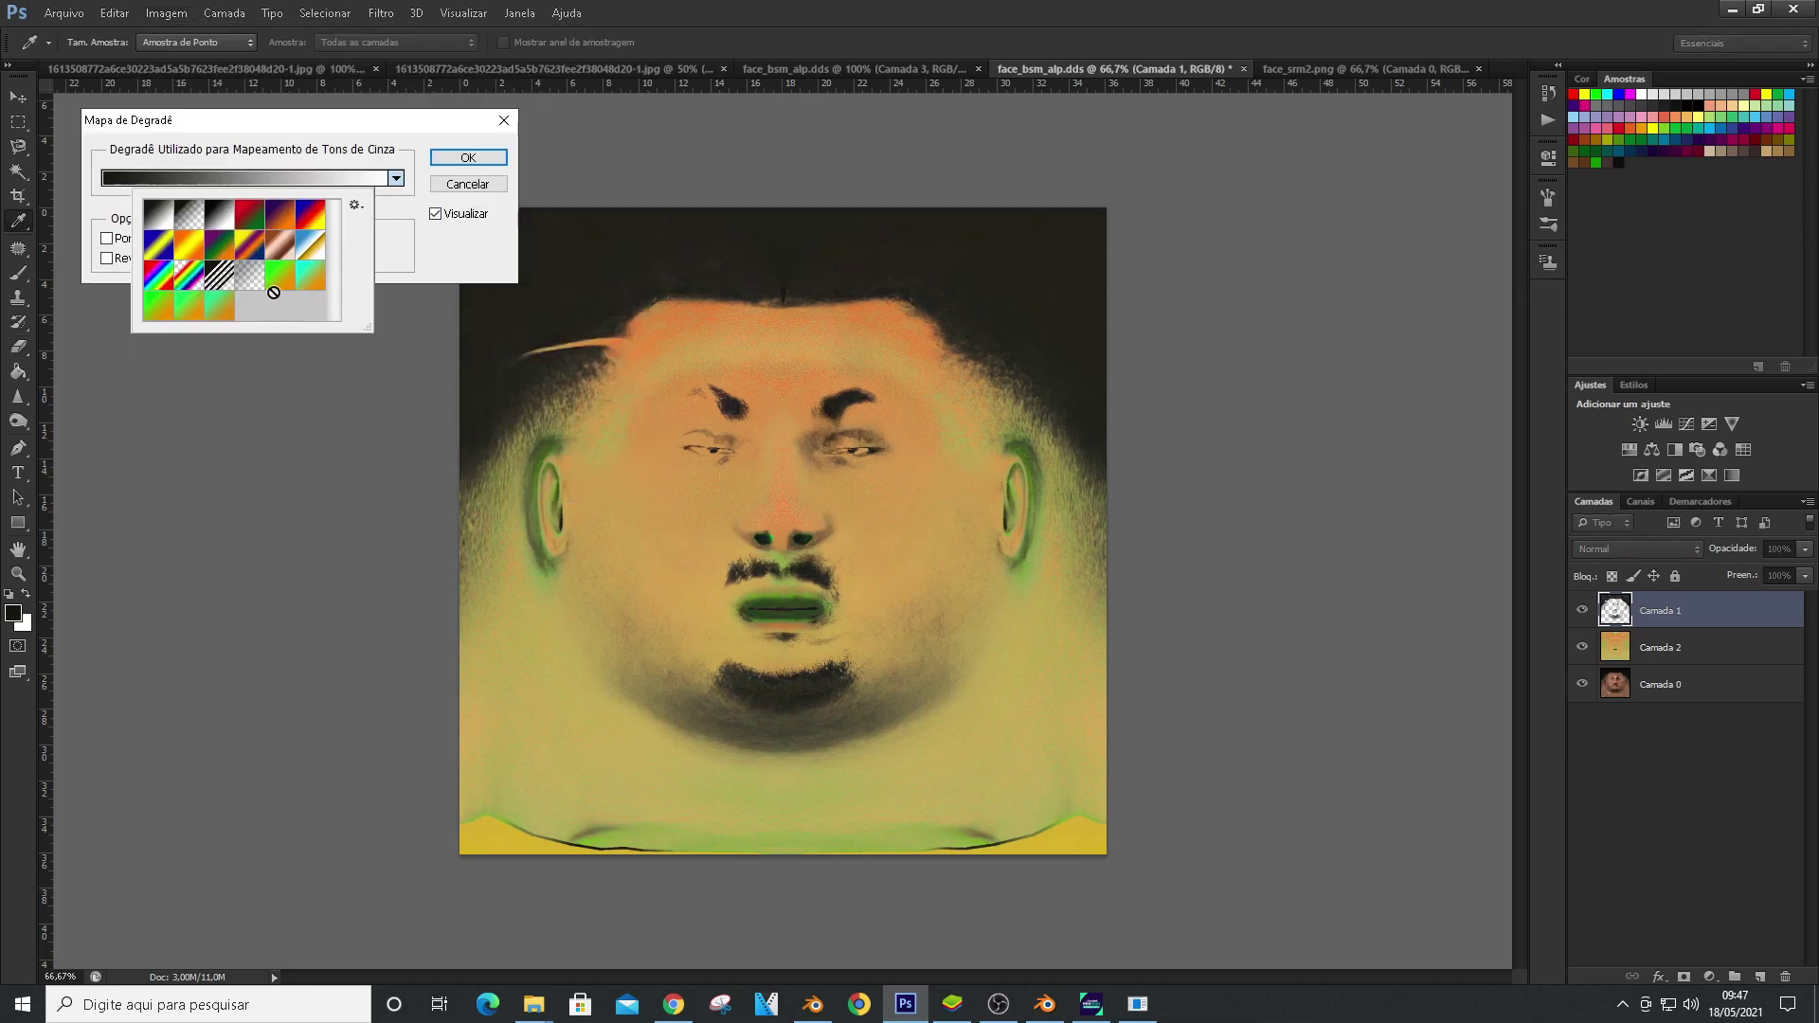
pyautogui.click(279, 288)
pyautogui.click(479, 164)
pyautogui.press('e')
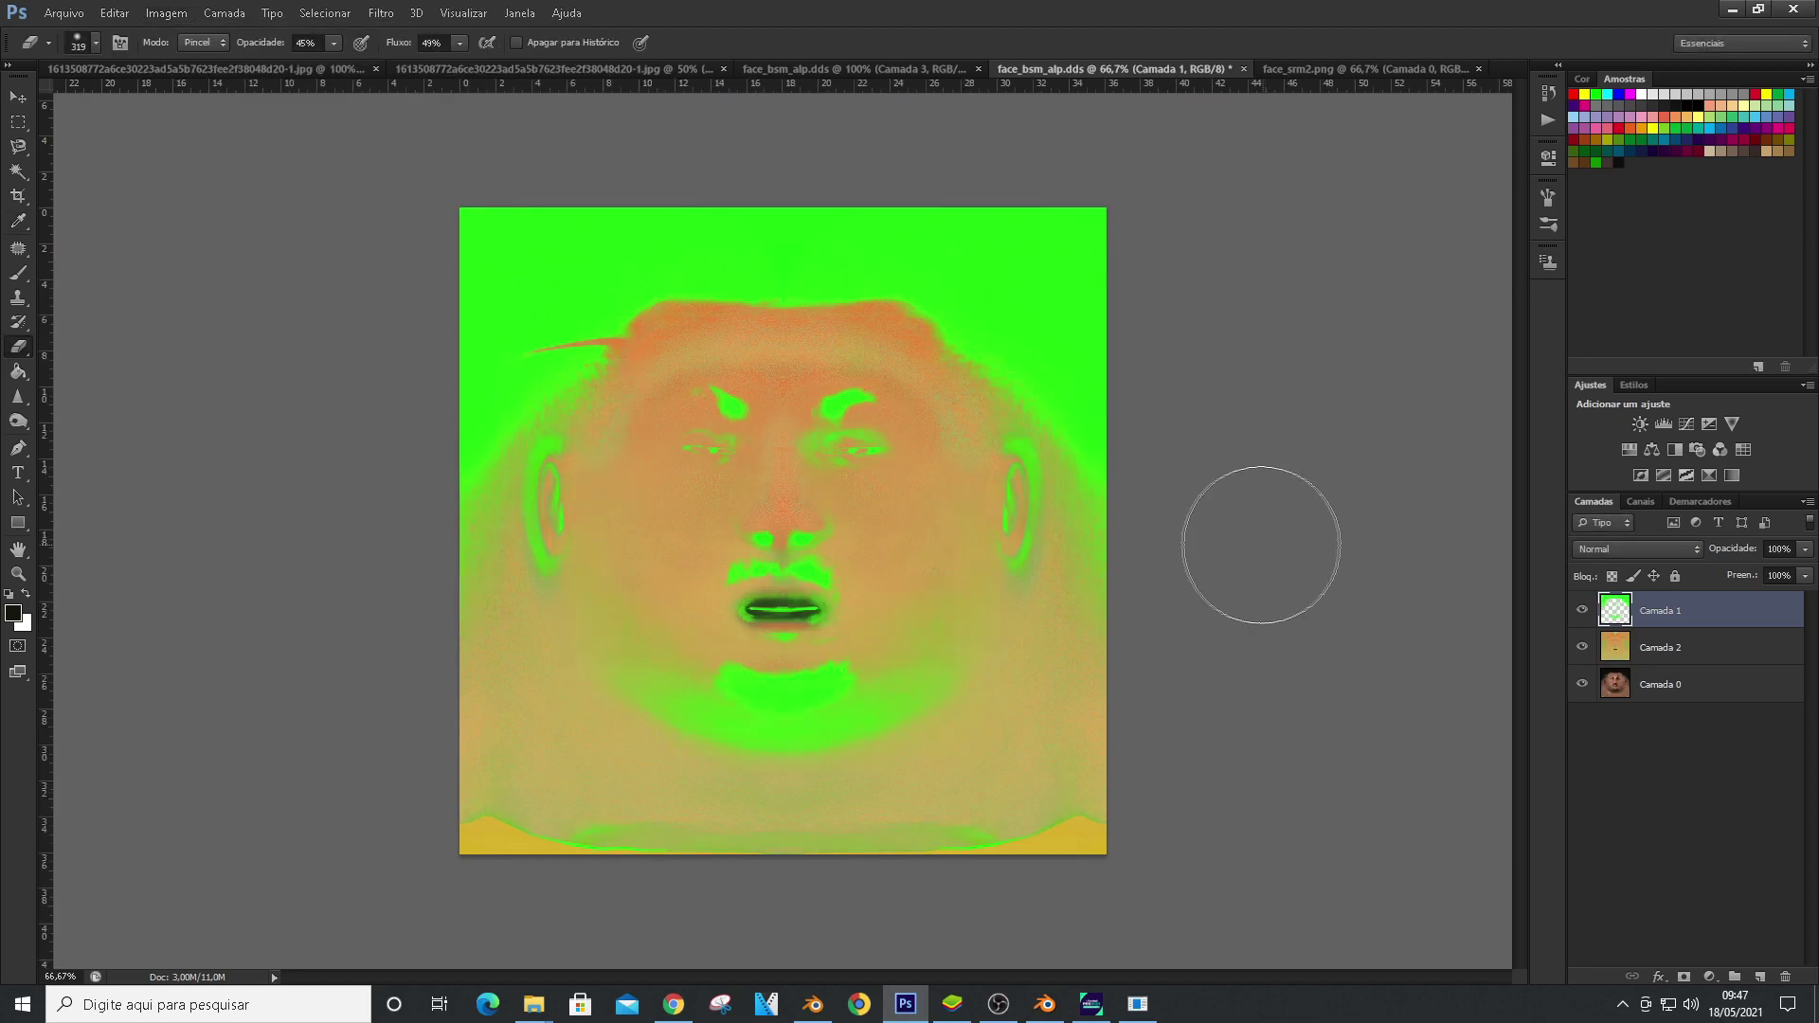
pyautogui.click(63, 13)
pyautogui.click(106, 243)
pyautogui.click(1645, 199)
# Merge the hair layer Camada 1 with the specular map layer, keeping the original face layer separate and hidden
pyautogui.rightClick(1667, 615)
pyautogui.click(1505, 709)
# Set the brightness of the merged specular map layer to 20
pyautogui.click(381, 13)
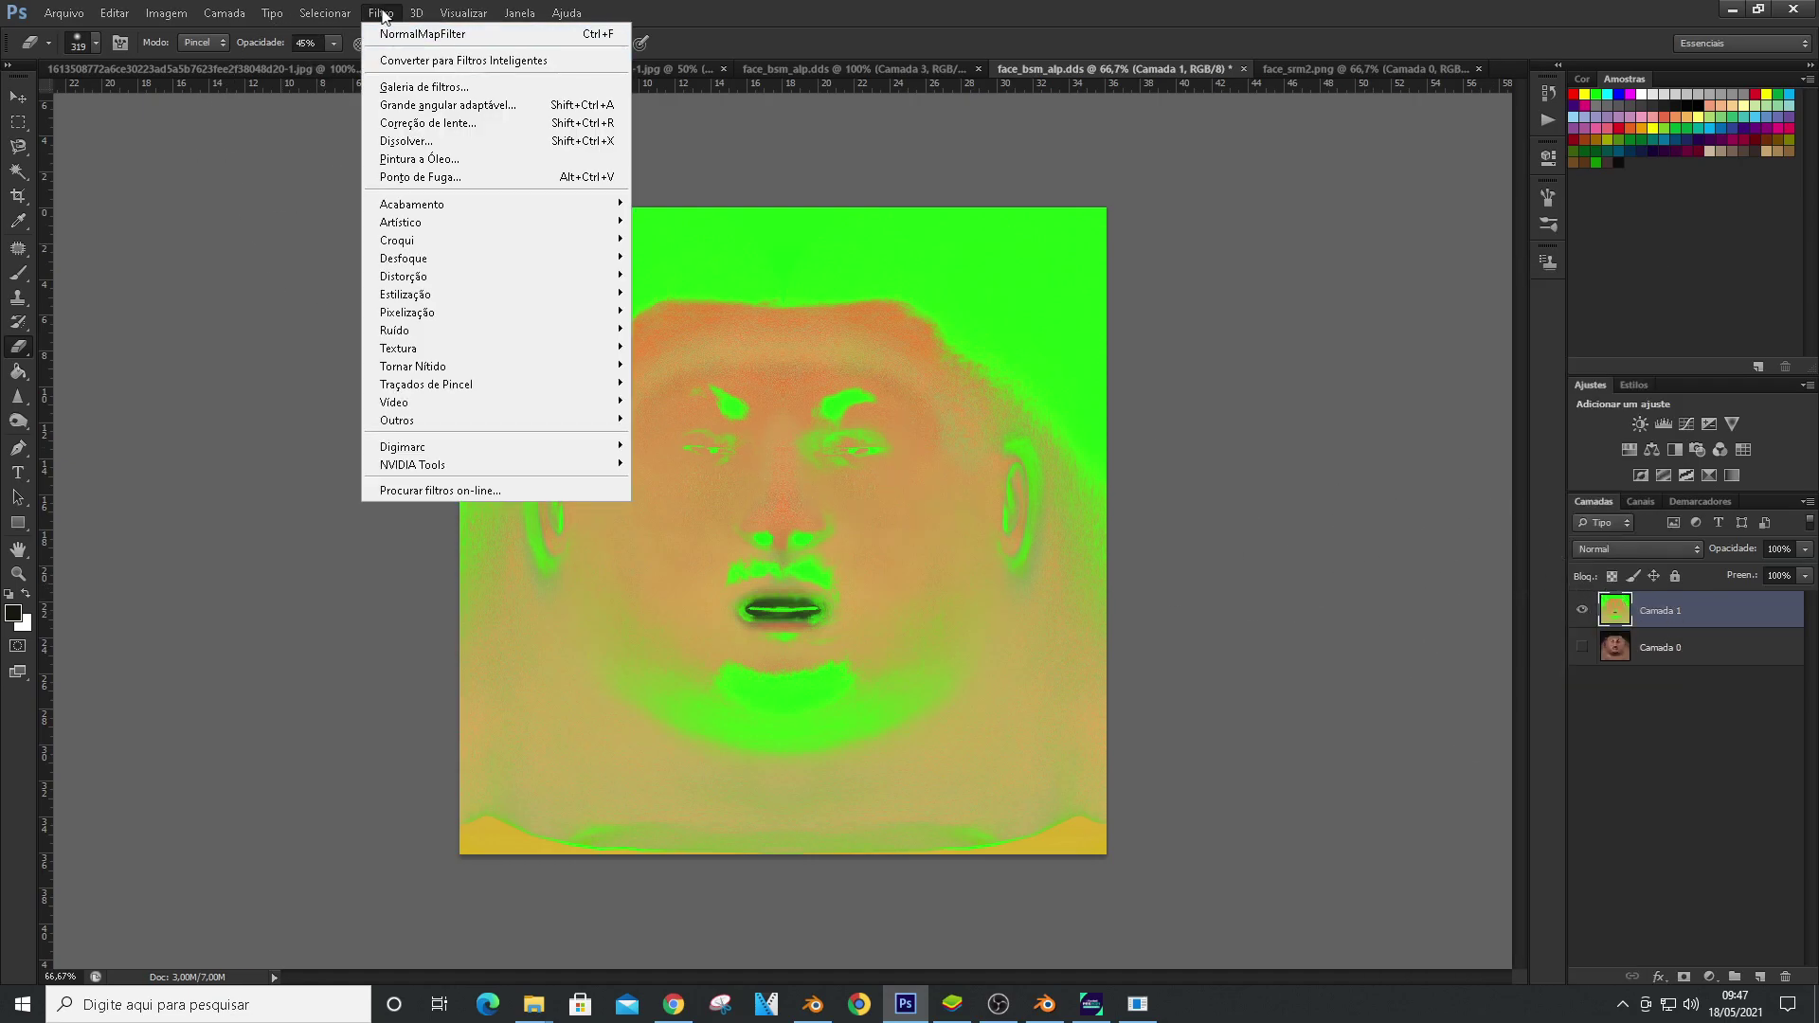
pyautogui.moveTo(166, 14)
pyautogui.moveTo(185, 57)
pyautogui.click(426, 56)
pyautogui.moveTo(810, 273); pyautogui.dragTo(824, 272)
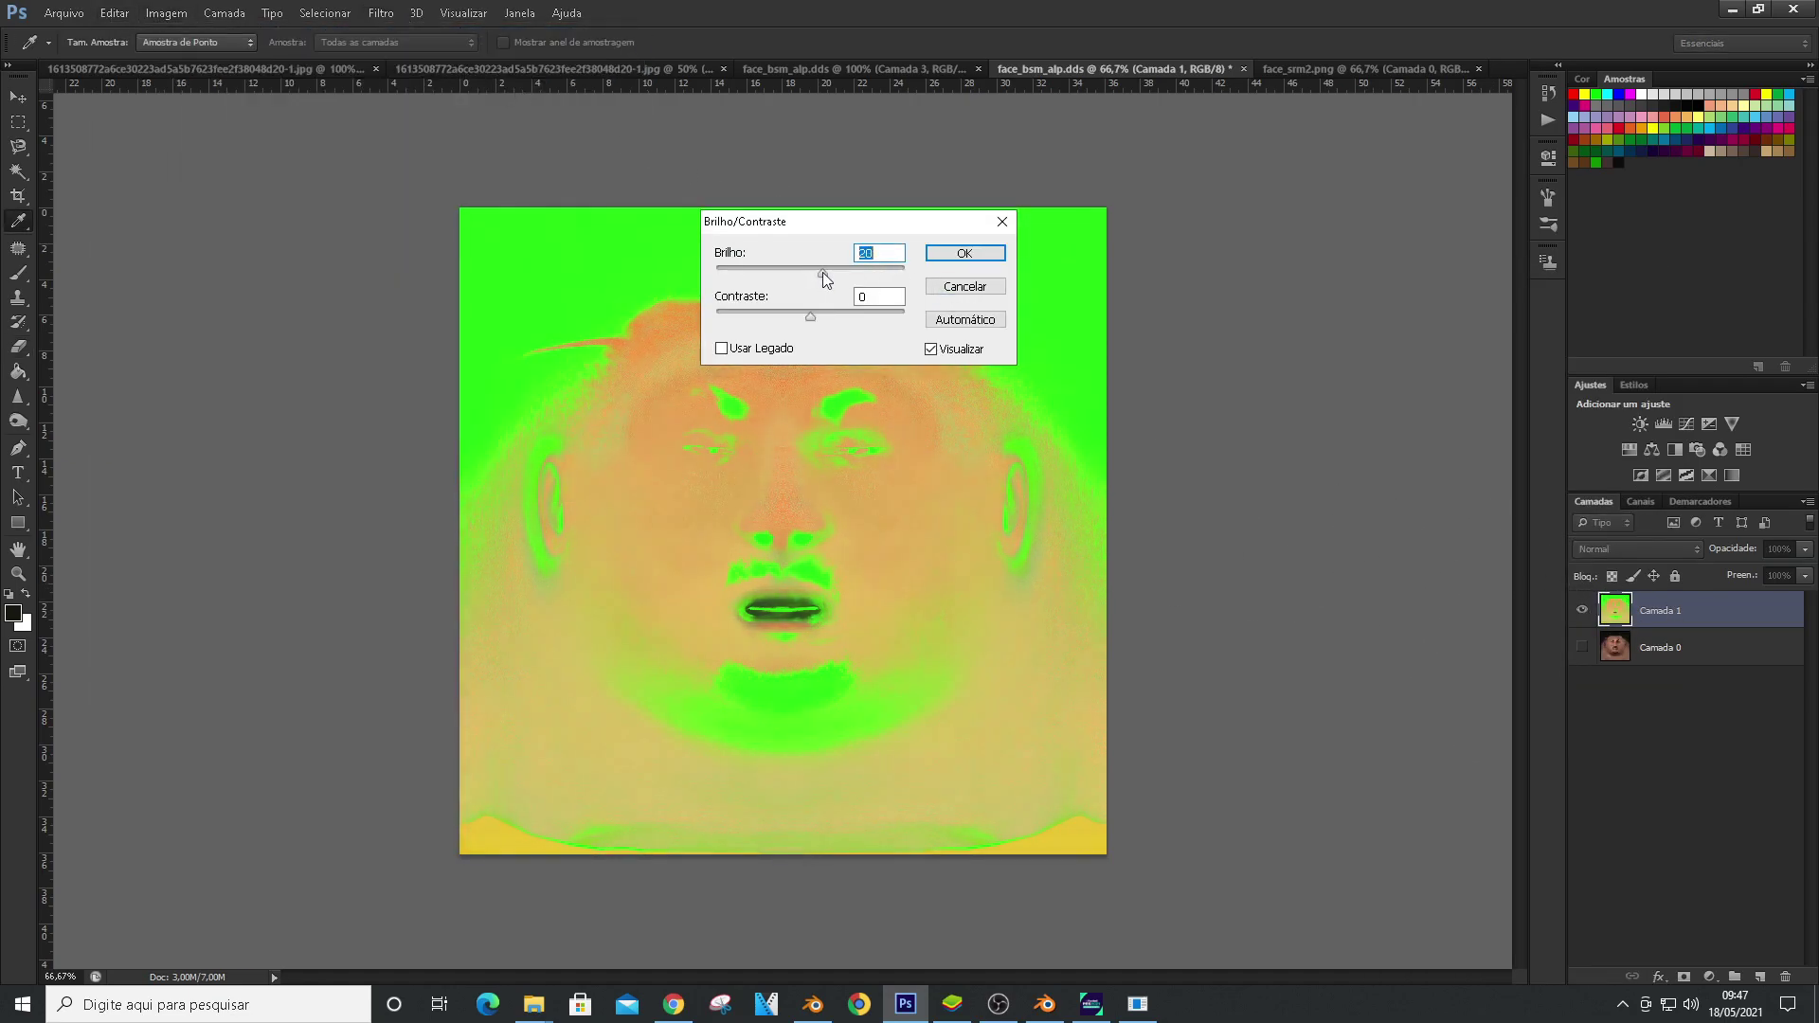
pyautogui.click(947, 252)
# Try the Accented Edges filter on the specular map layer
pyautogui.click(381, 14)
pyautogui.moveTo(431, 367)
pyautogui.click(659, 381)
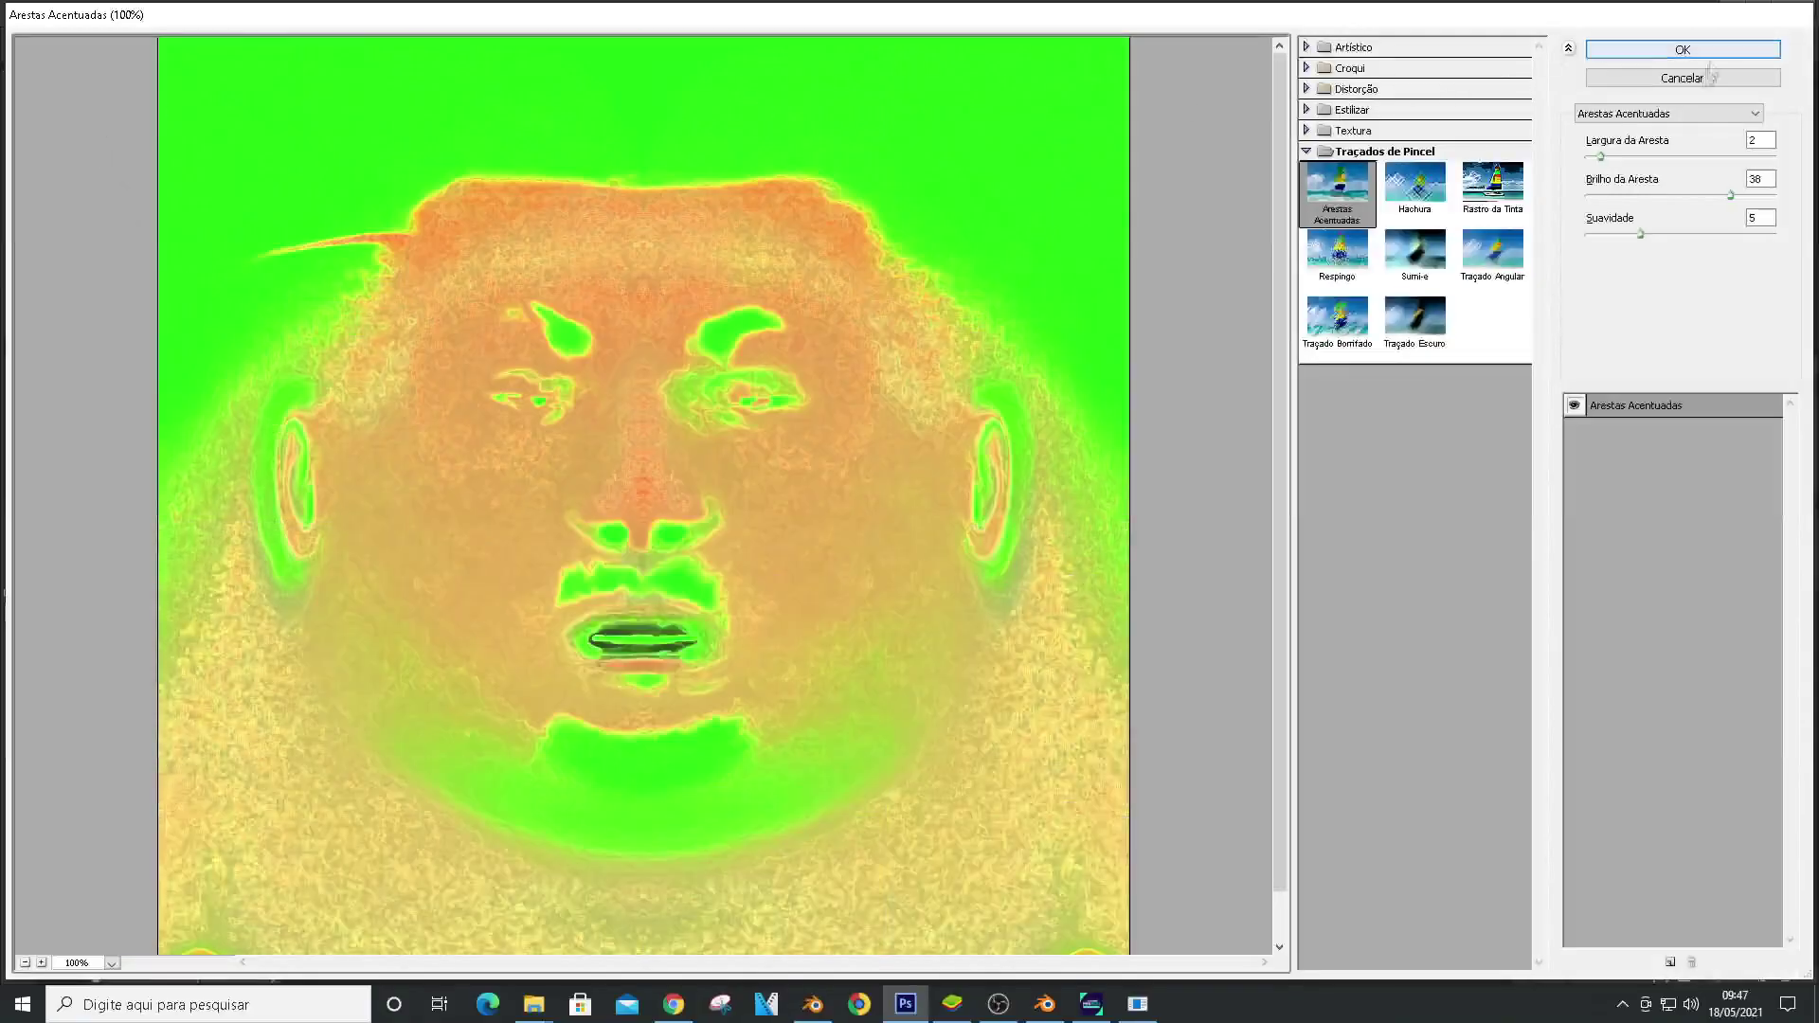
# Save the specular map in D3D/DDS format over face_srm in the #windx11 folder, replacing the existing file
pyautogui.click(63, 12)
pyautogui.click(76, 296)
pyautogui.click(909, 741)
pyautogui.click(860, 492)
pyautogui.click(1192, 308)
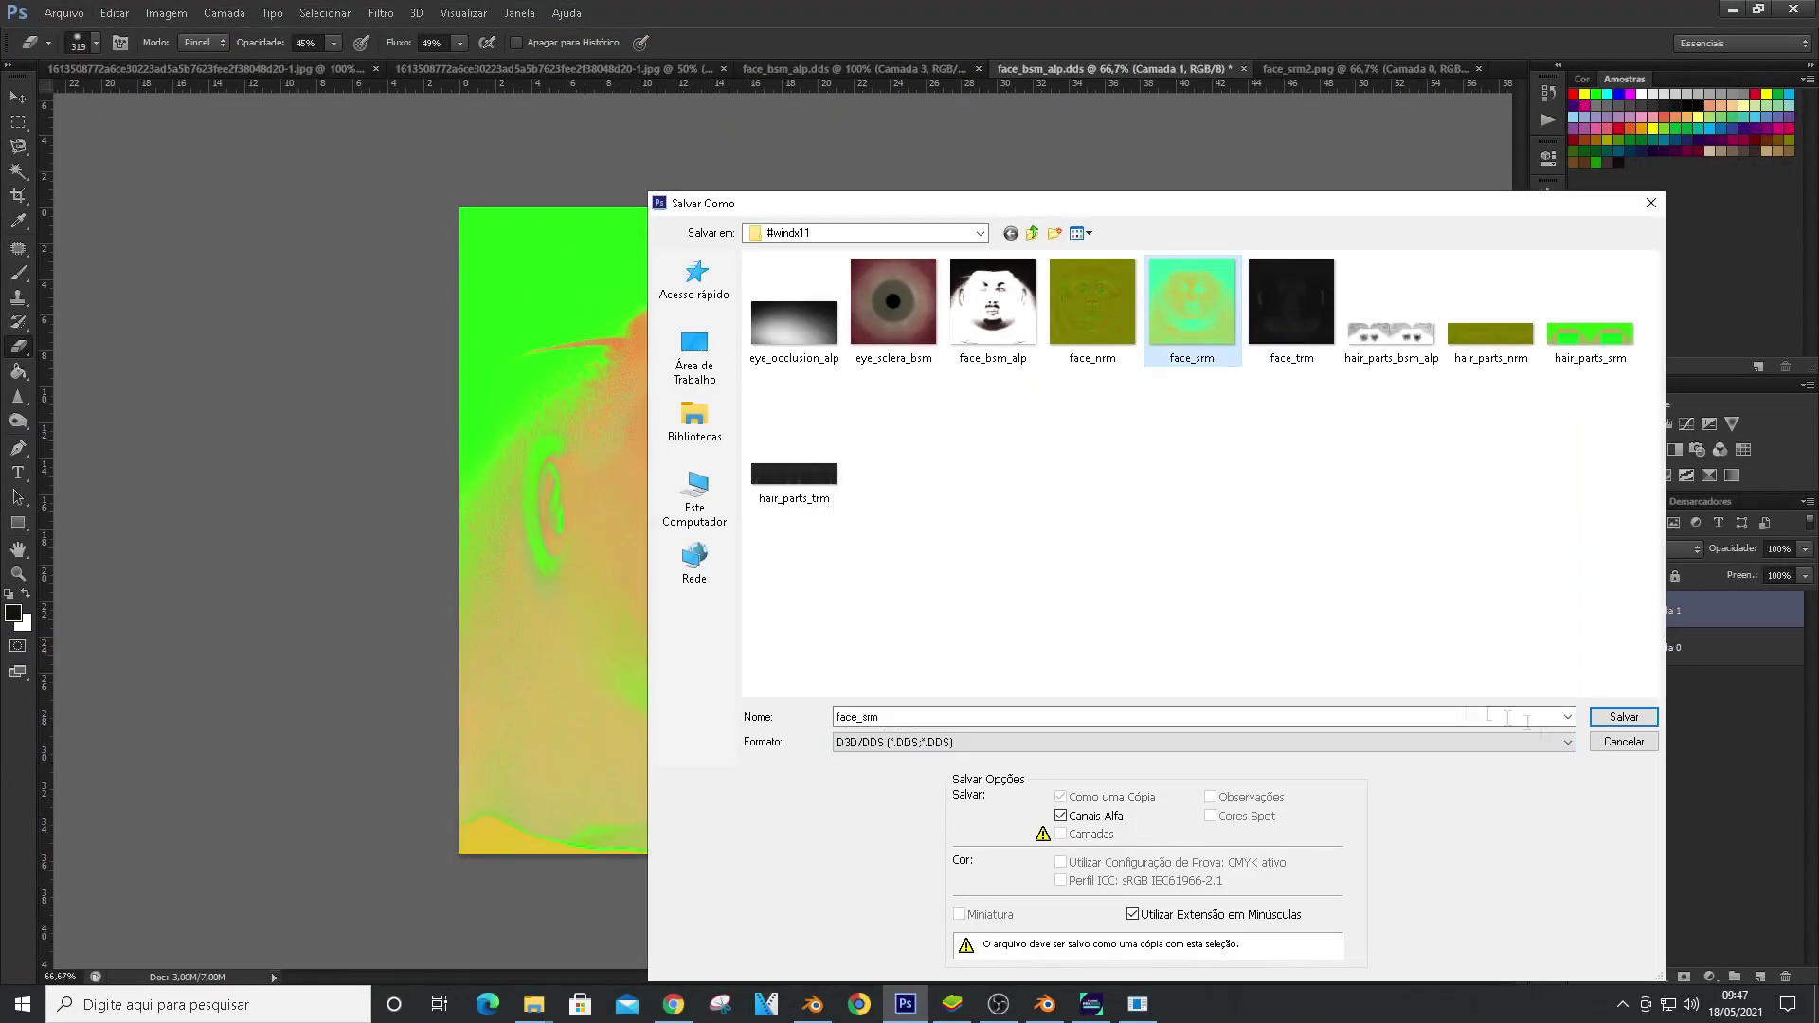
pyautogui.click(1623, 717)
pyautogui.click(849, 372)
pyautogui.click(1001, 257)
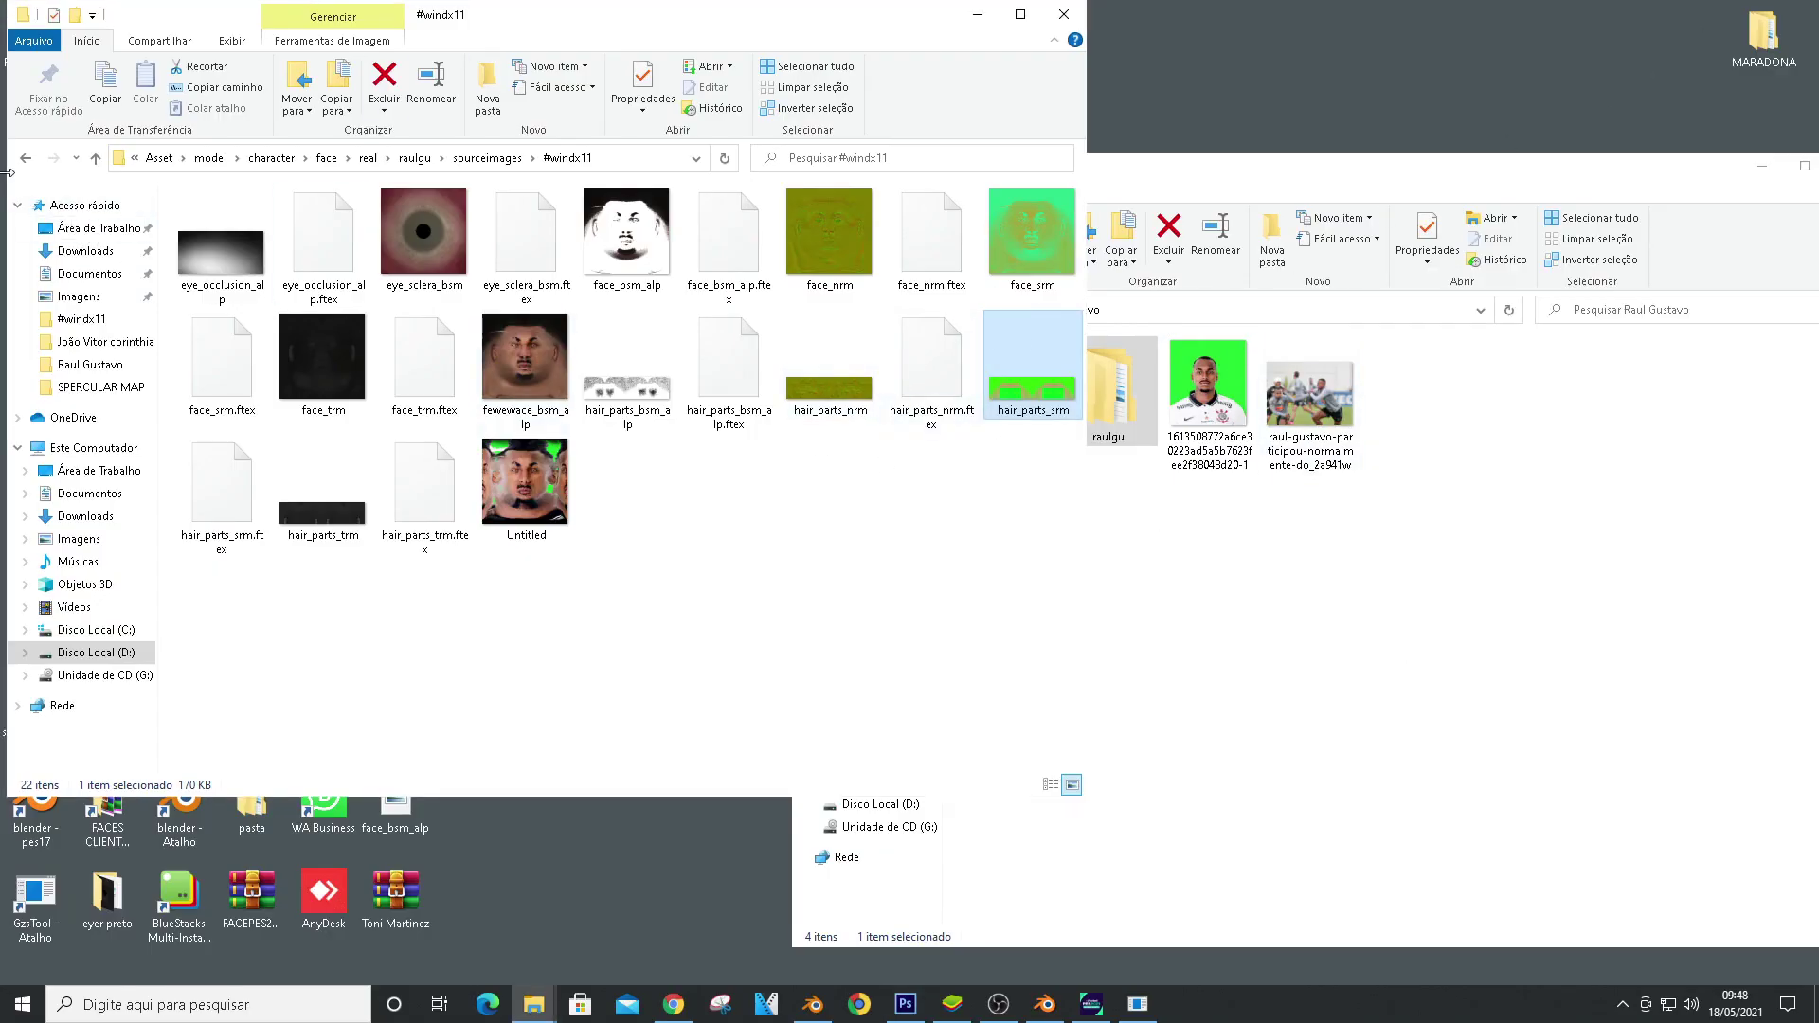
# Delete the outdated face_srm.ftex from the #windx11 folder inside sourceimages of the player's project folder
pyautogui.click(1101, 418)
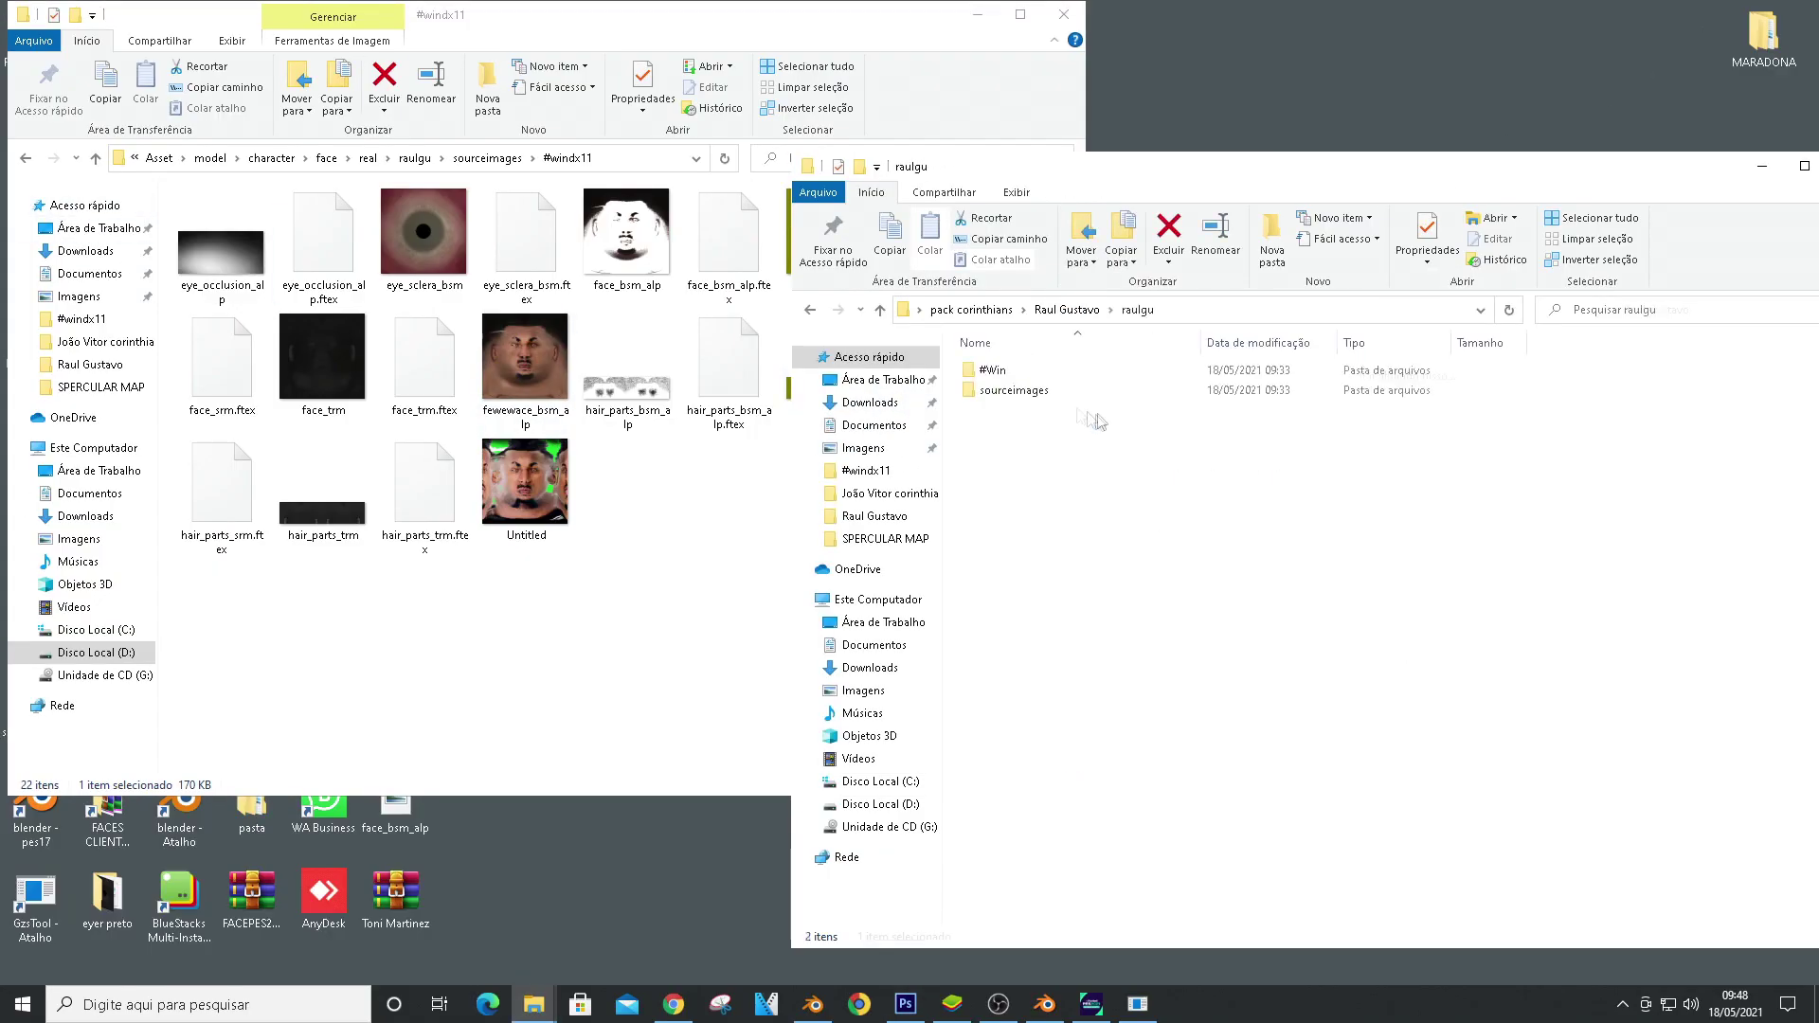
pyautogui.doubleClick(1014, 390)
pyautogui.doubleClick(1019, 372)
pyautogui.moveTo(1222, 167); pyautogui.dragTo(988, 148)
pyautogui.click(777, 492)
pyautogui.press('Delete')
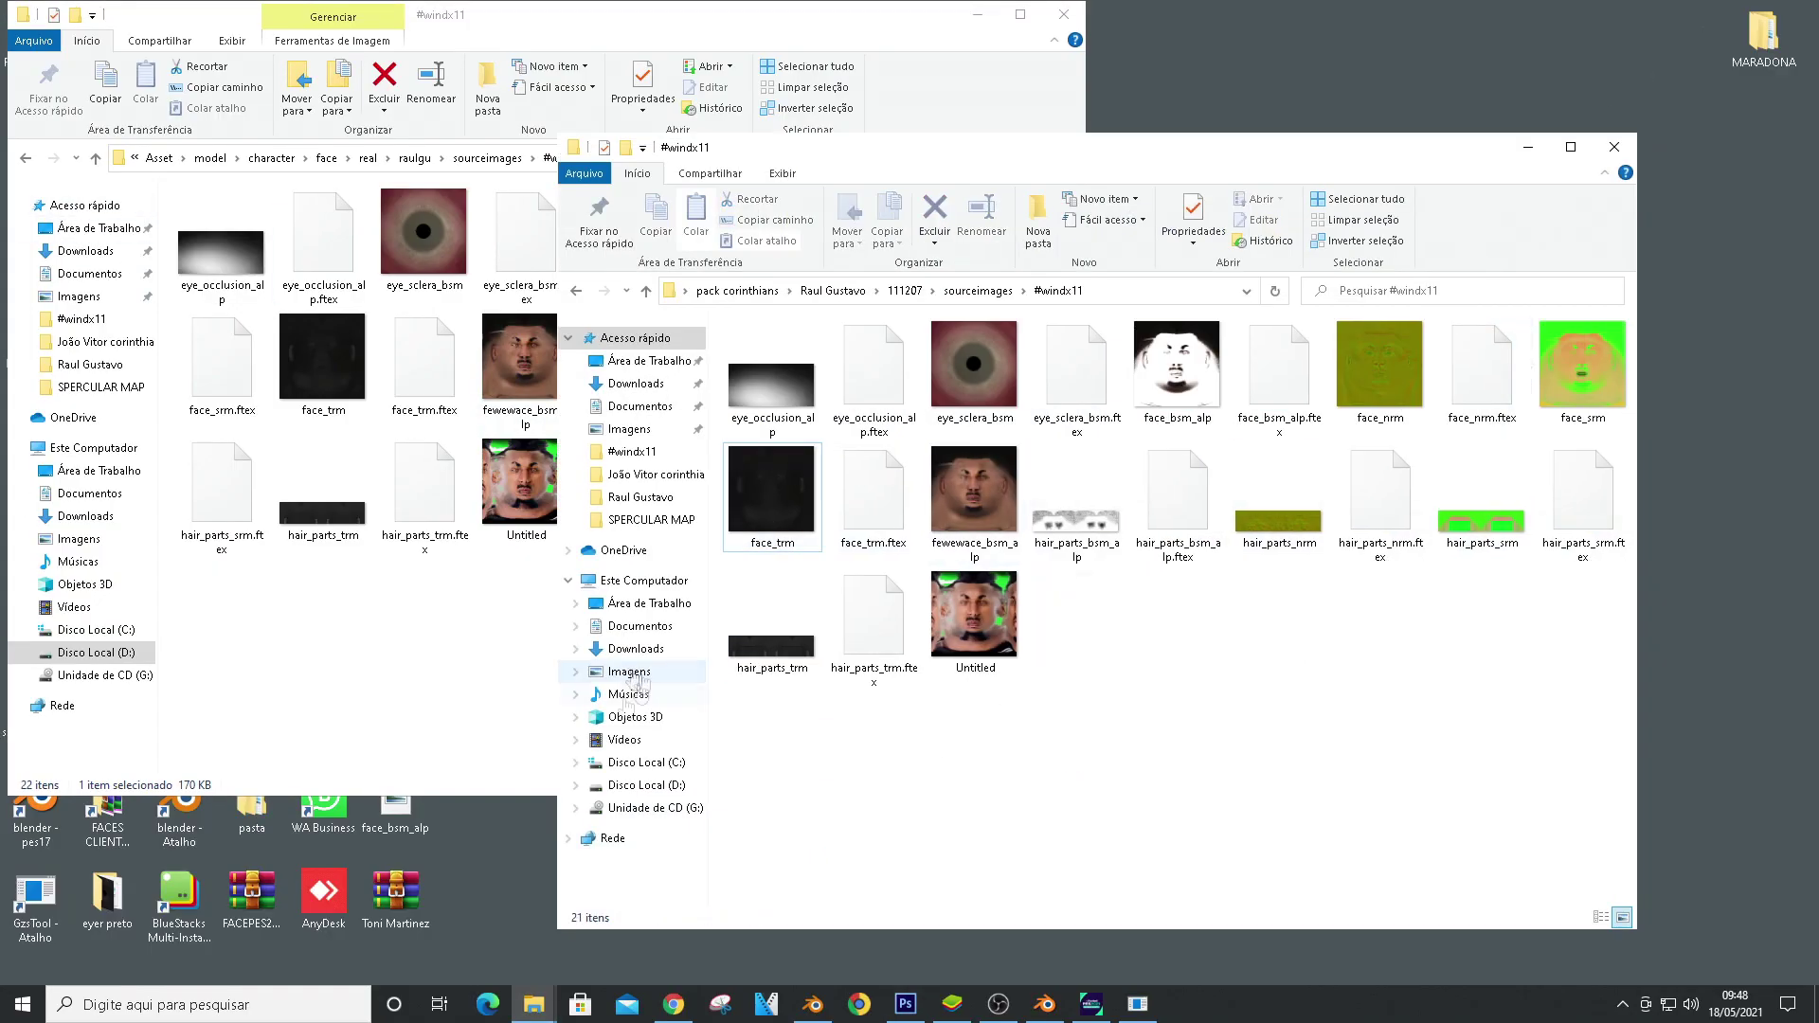
# Convert face_srm to FTEX with the Ftex Converter and replace face_srm.ftex in the game's raulgu #windx11 folder
pyautogui.moveTo(1569, 398); pyautogui.dragTo(272, 178)
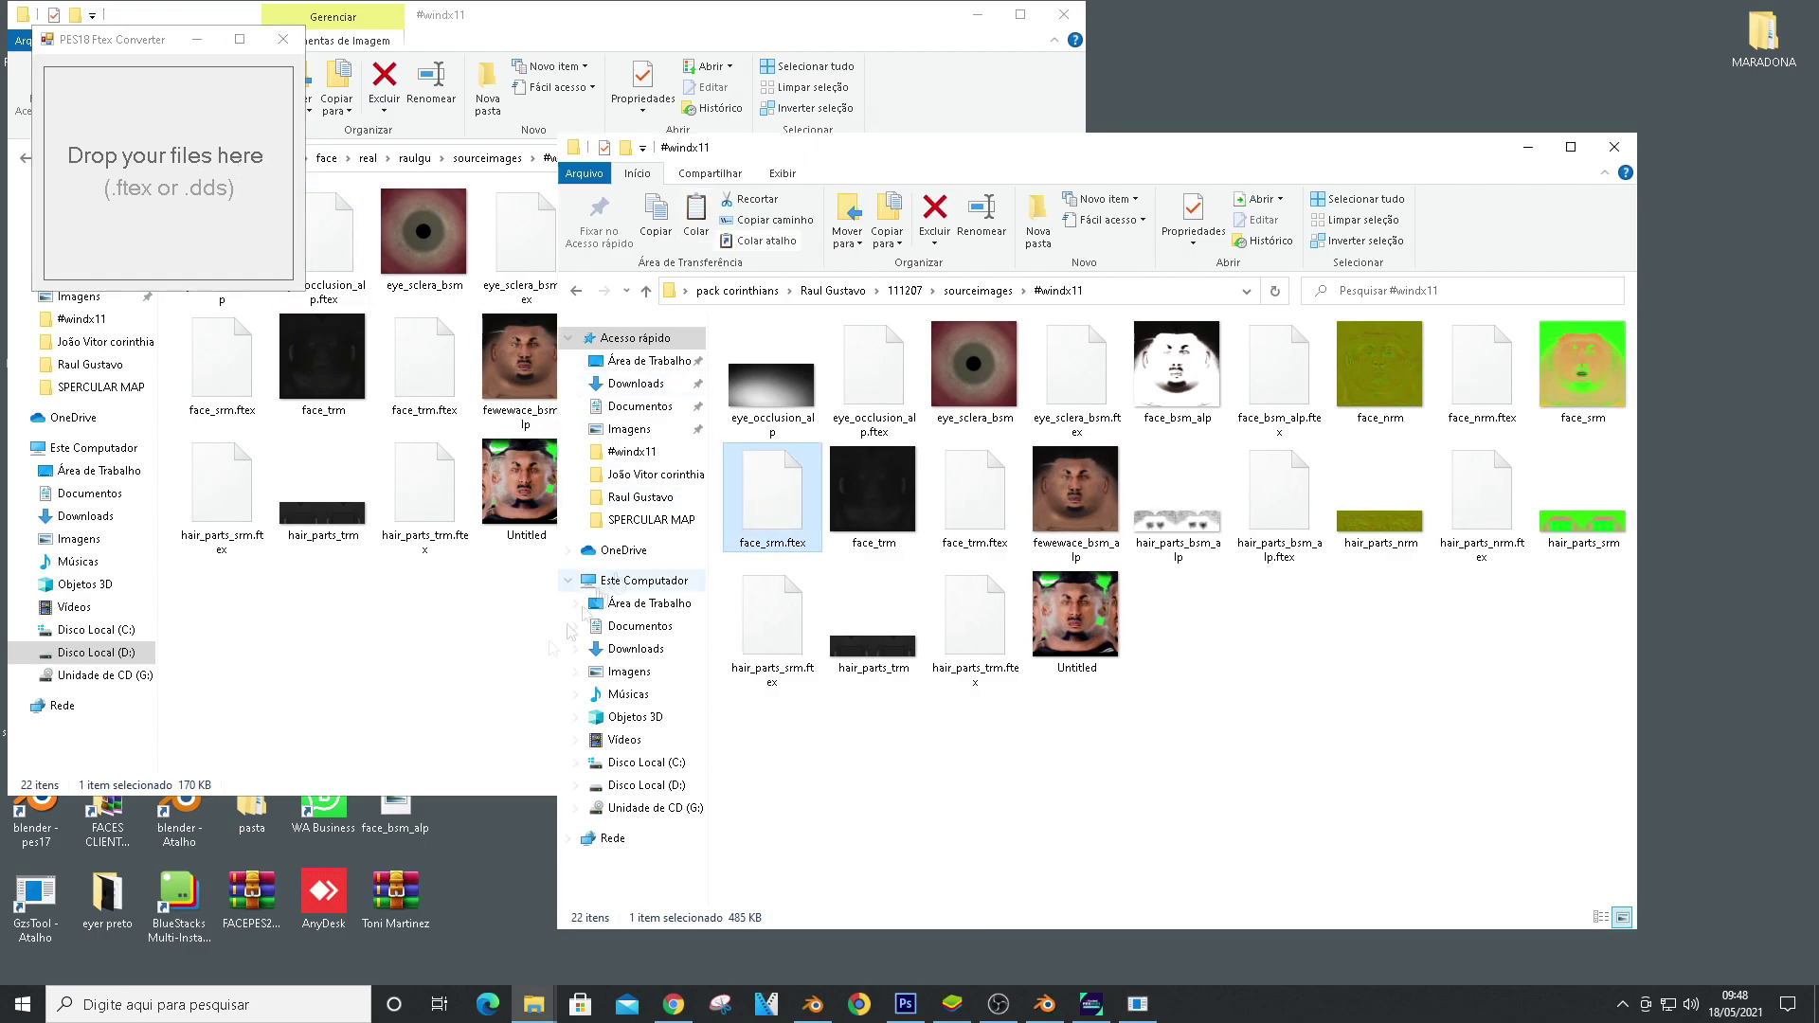
pyautogui.click(529, 627)
pyautogui.hotkey('ctrl', 'v')
pyautogui.click(815, 350)
# Switch to PES 2021 and open Gabriel Magalhães from the Corinthians list to examine the specular effect on his face
pyautogui.click(1091, 1004)
pyautogui.press('Return')
pyautogui.press('Down')
pyautogui.press('Down')
pyautogui.press('Down')
pyautogui.press('Down')
pyautogui.press('Down')
pyautogui.press('Down')
pyautogui.press('Down')
pyautogui.press('Down')
pyautogui.press('Down')
pyautogui.press('Down')
pyautogui.press('Down')
pyautogui.press('Down')
pyautogui.press('Down')
pyautogui.press('Down')
pyautogui.press('Down')
pyautogui.press('Down')
pyautogui.press('Down')
pyautogui.press('Down')
pyautogui.press('Down')
pyautogui.press('Down')
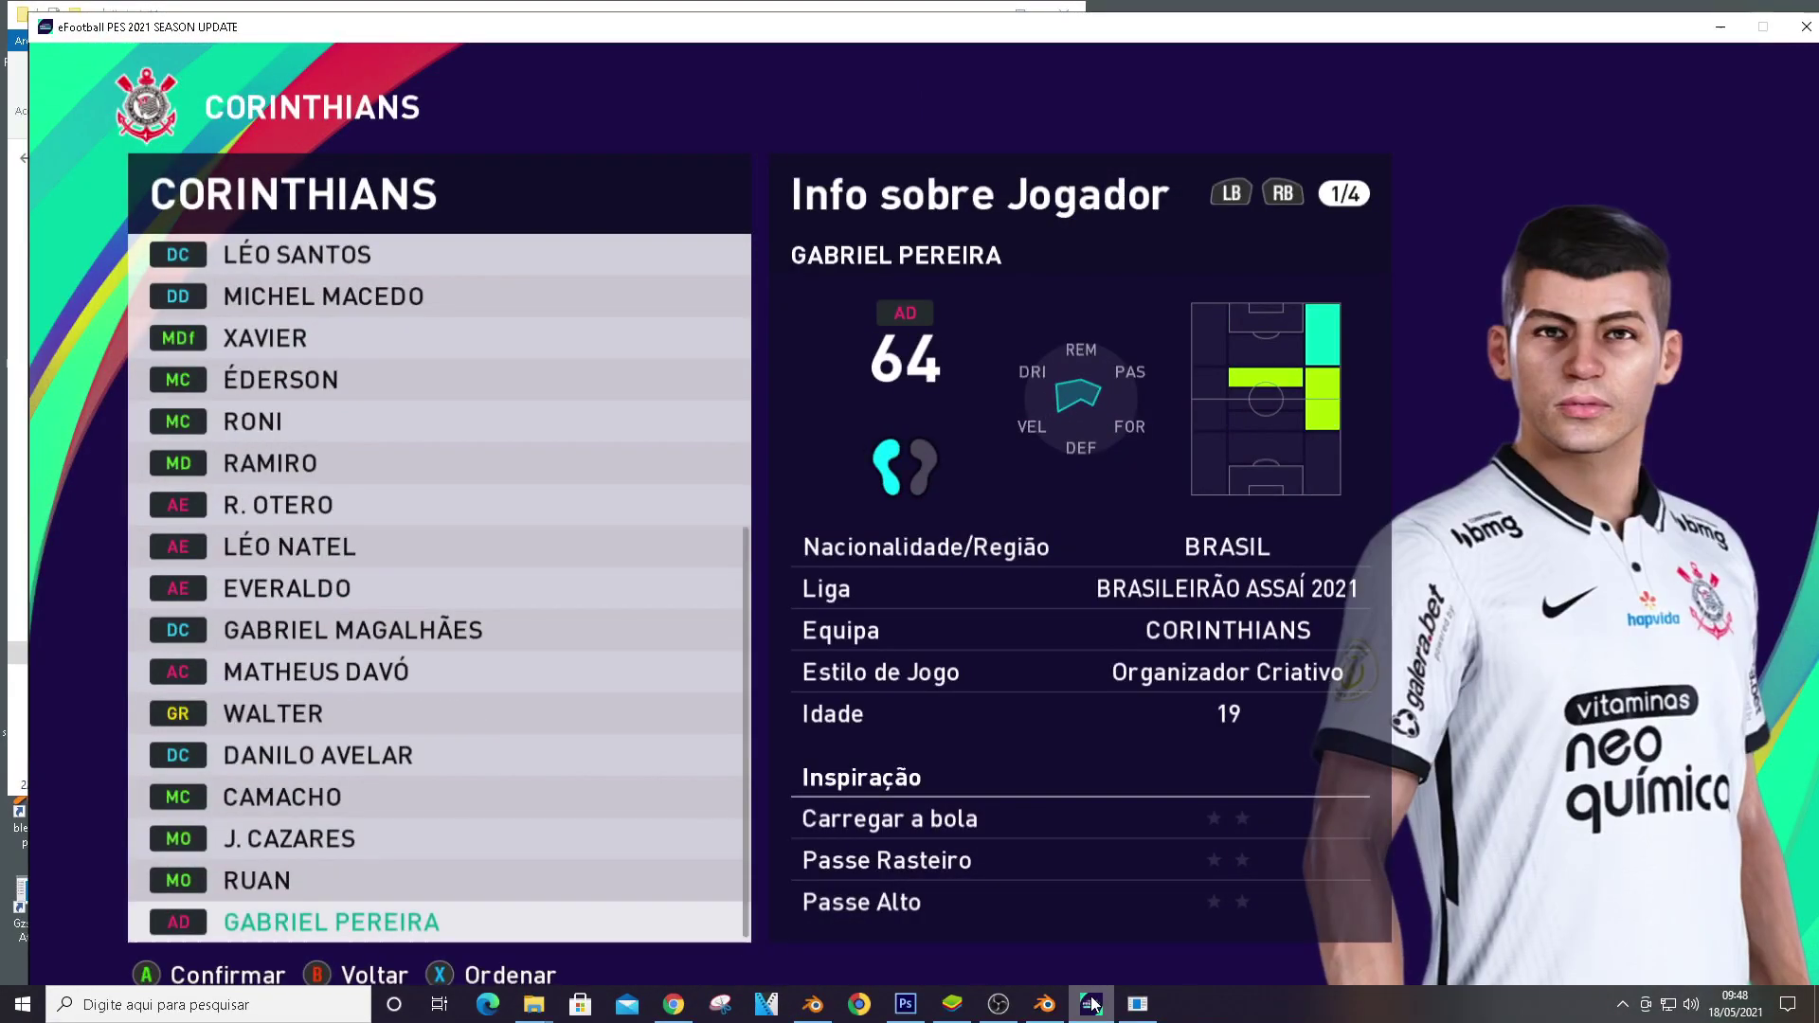
pyautogui.press('Up')
pyautogui.press('Up')
pyautogui.press('Up')
pyautogui.press('Up')
pyautogui.press('Up')
pyautogui.press('Up')
pyautogui.press('Up')
pyautogui.press('Up')
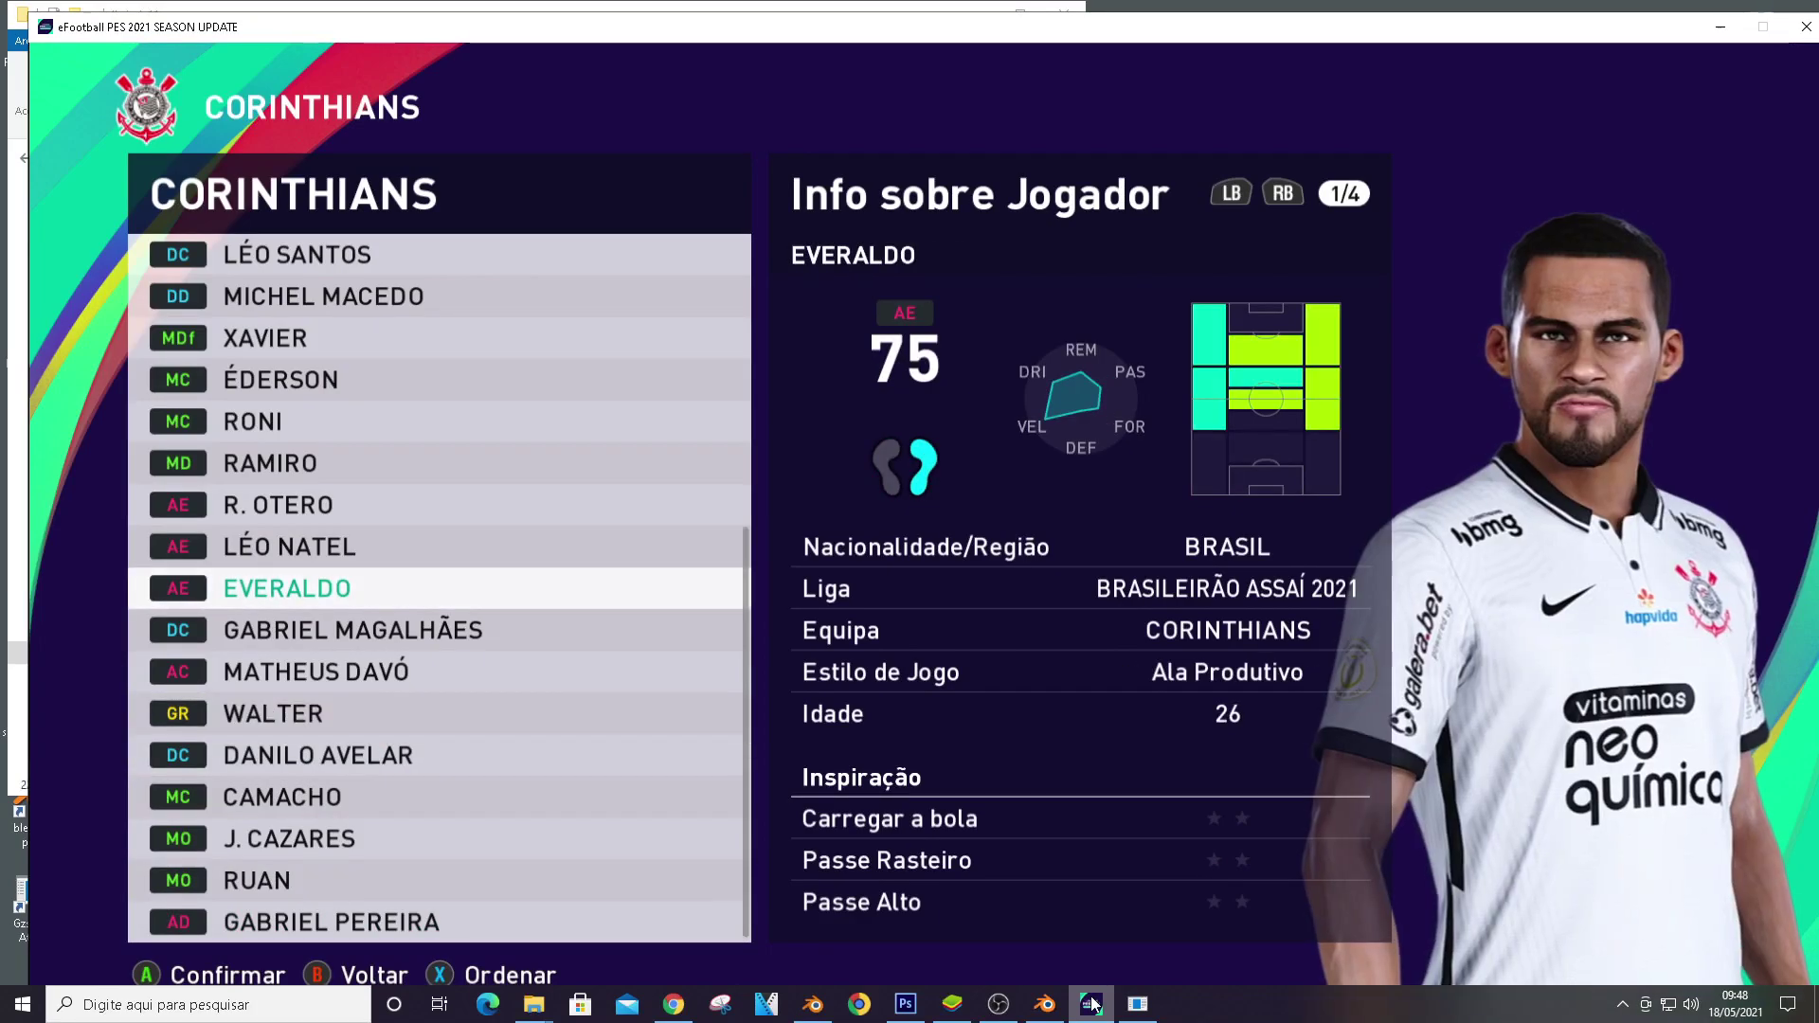
pyautogui.press('Down')
pyautogui.press('Return')
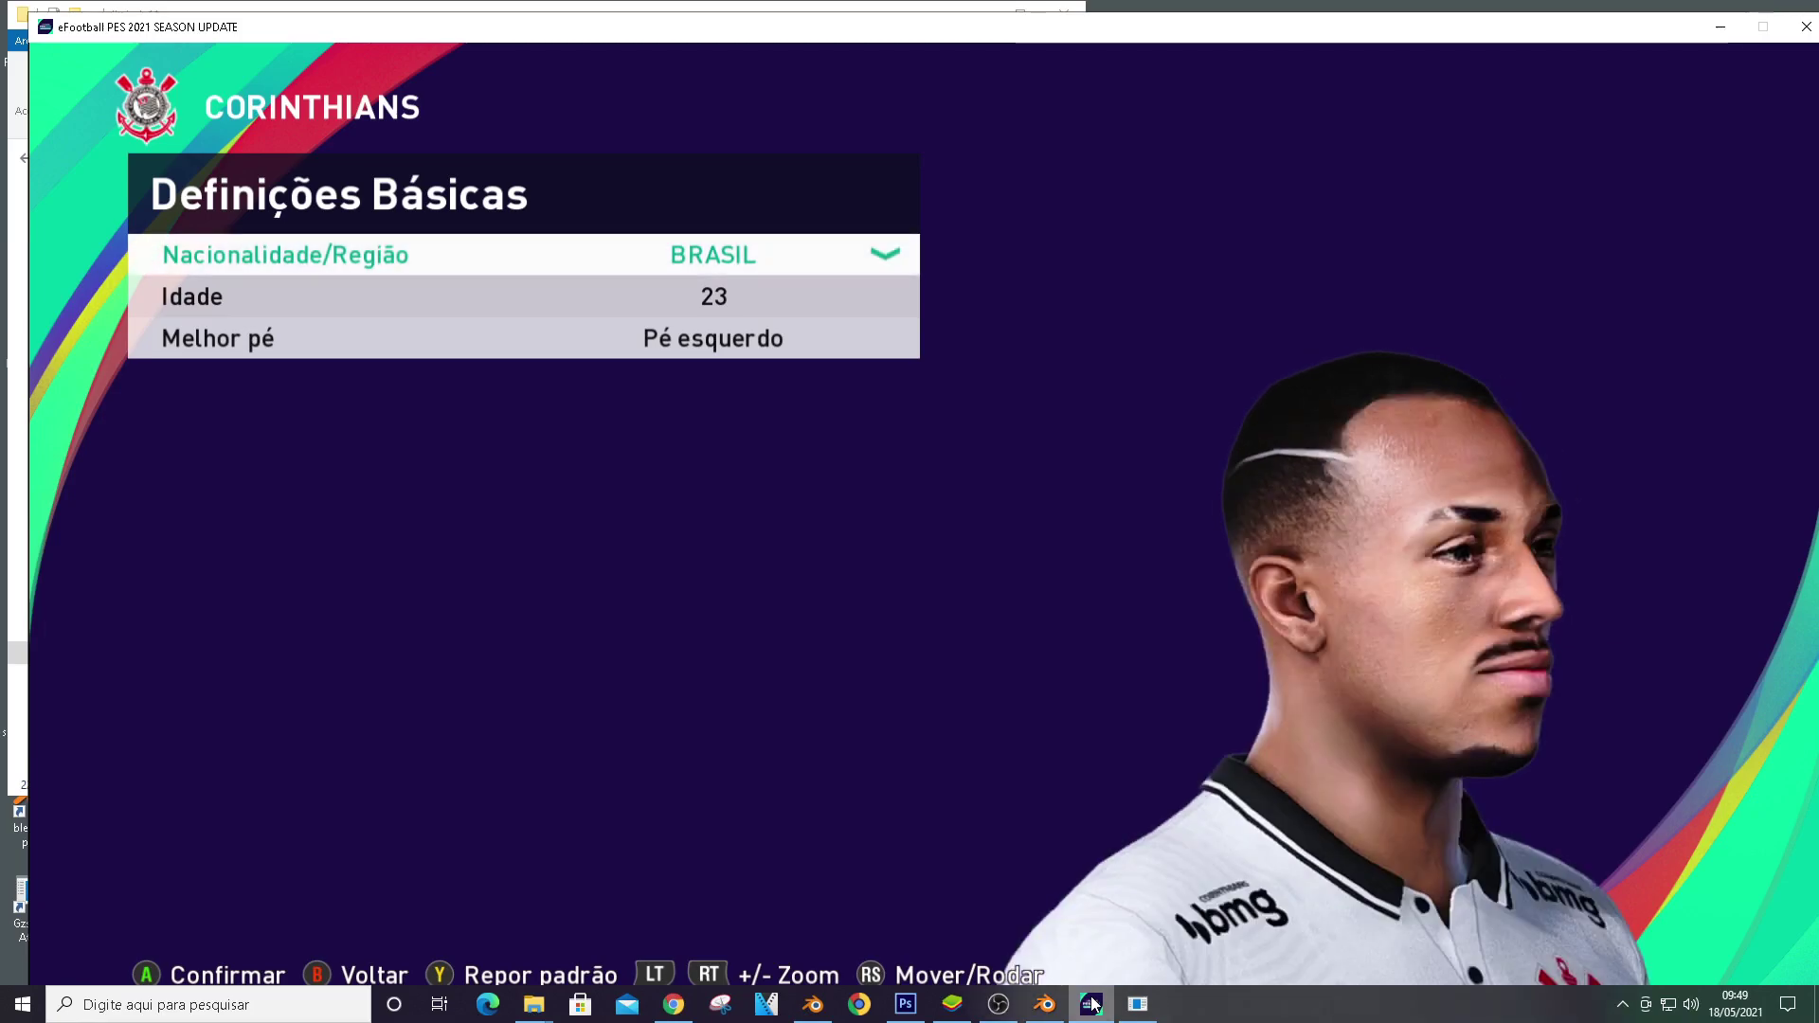
# Switch to Photoshop, build the face texture's Alfa 1 channel from the red channel with a white input level of 49, and invert it
pyautogui.click(907, 1012)
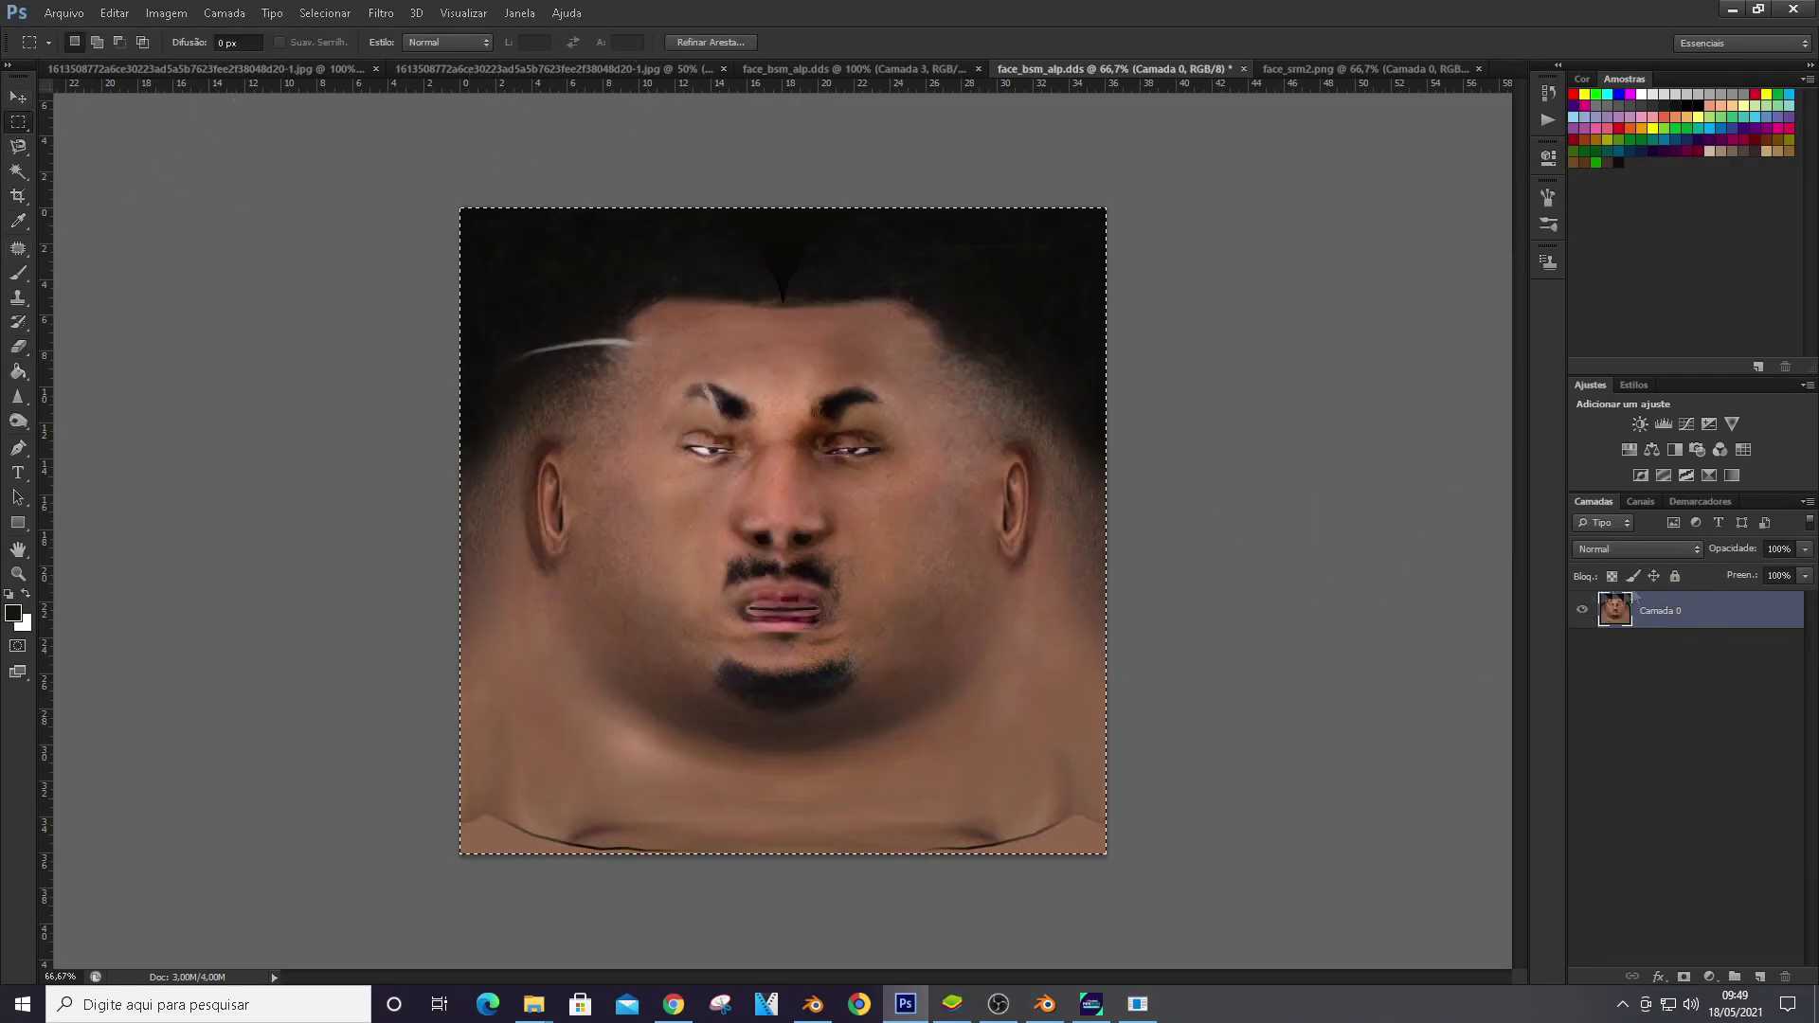
pyautogui.click(1666, 566)
pyautogui.click(1638, 667)
pyautogui.hotkey('ctrl', 'l')
pyautogui.moveTo(1050, 254); pyautogui.dragTo(859, 256)
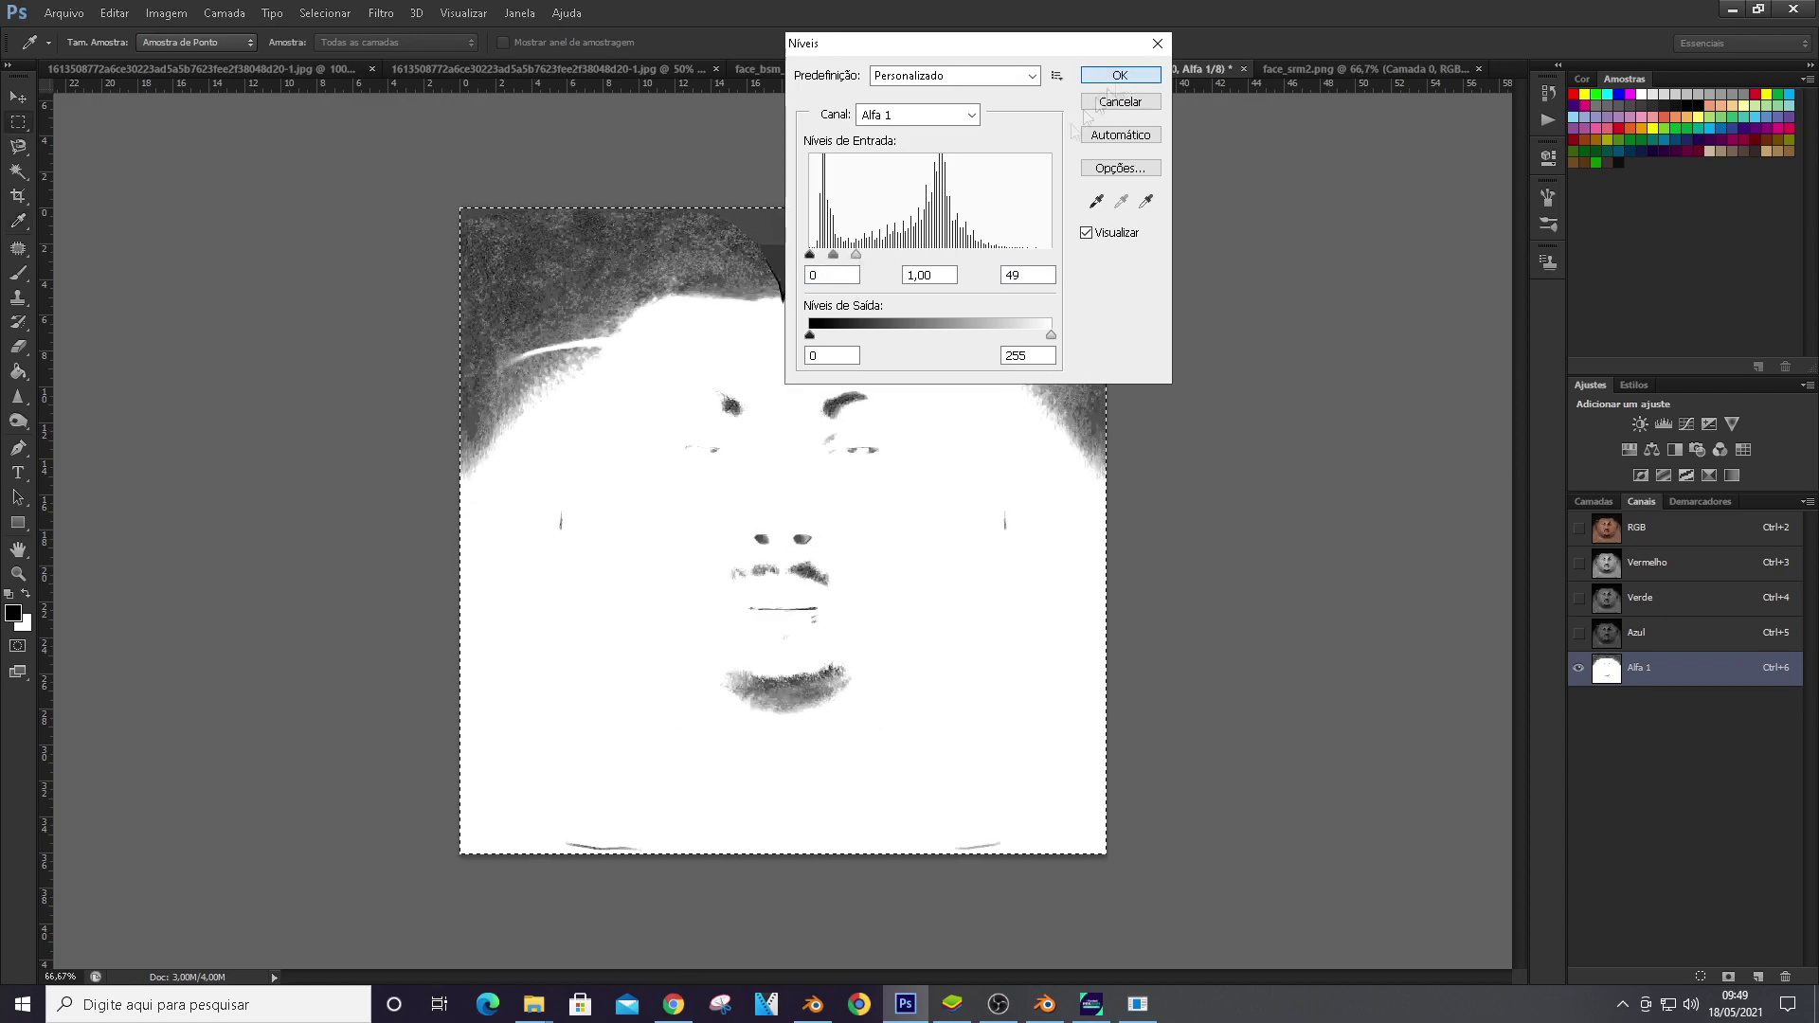
pyautogui.click(1120, 76)
pyautogui.hotkey('ctrl', 'i')
pyautogui.hotkey('ctrl', '2')
# Save the face texture as D3D/DDS over face_bsm_alp in #windx11, replacing the existing file
pyautogui.click(63, 14)
pyautogui.click(104, 246)
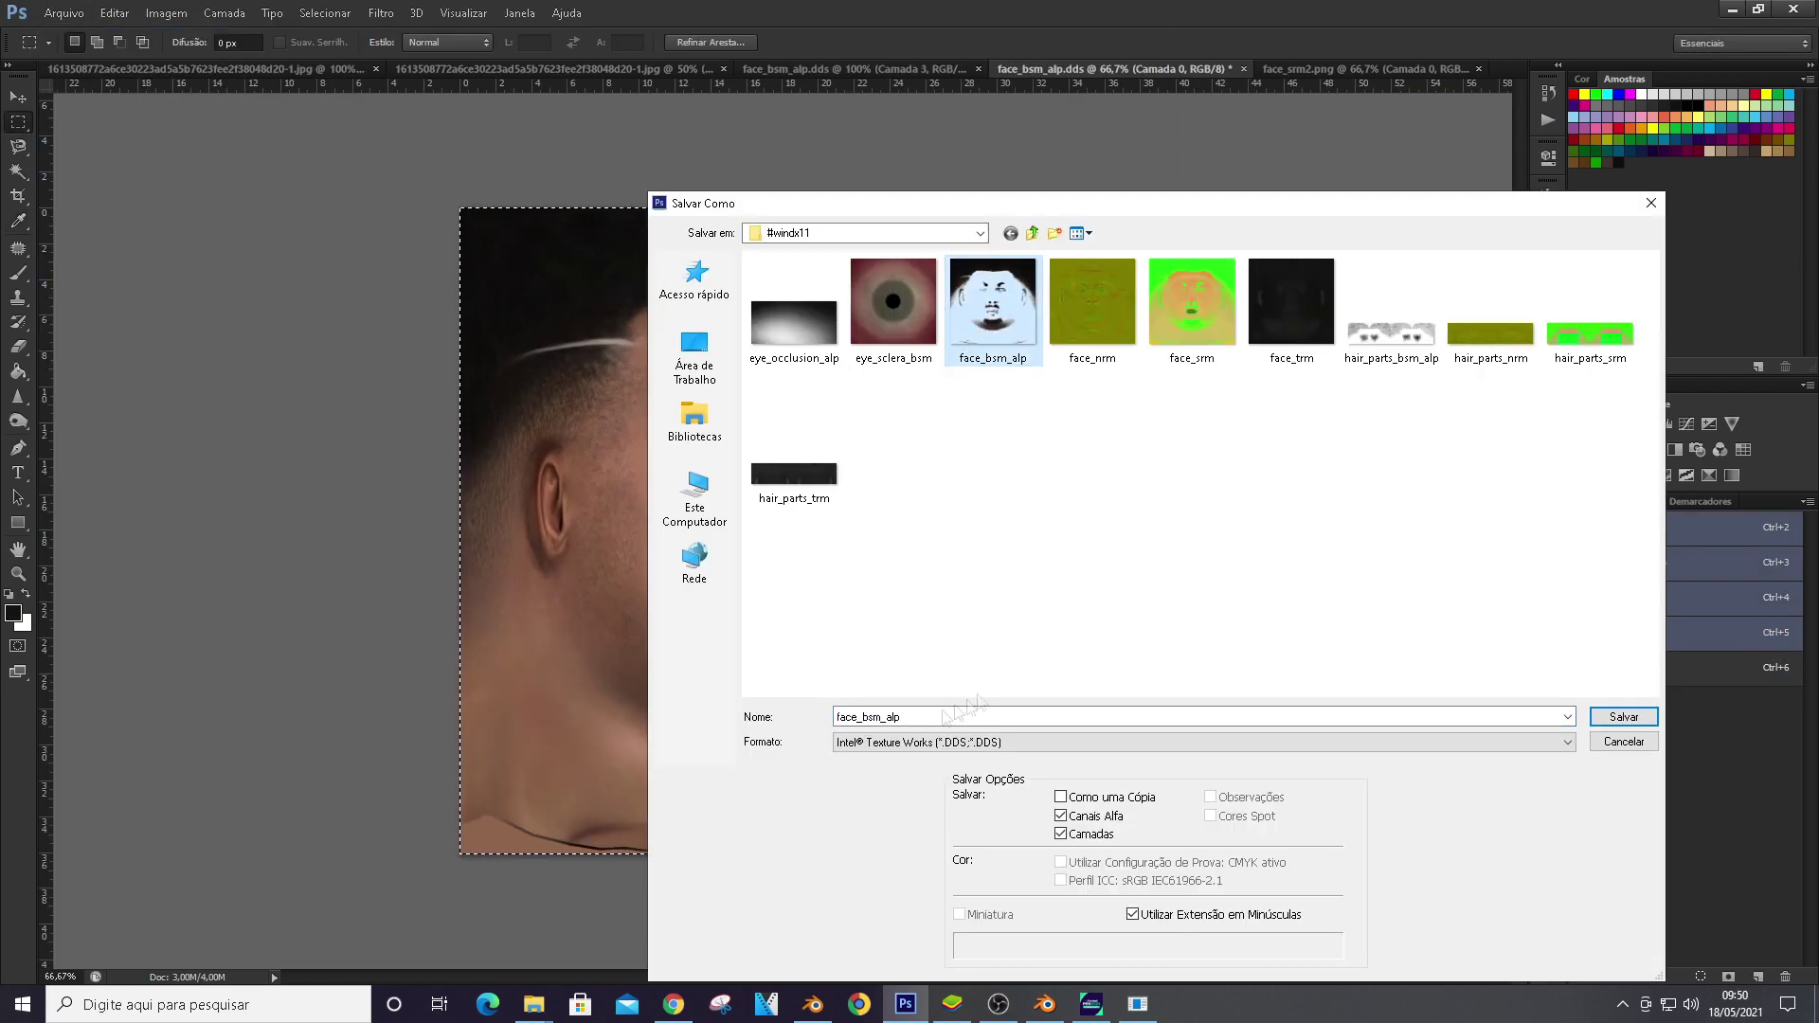
pyautogui.doubleClick(981, 317)
pyautogui.click(876, 379)
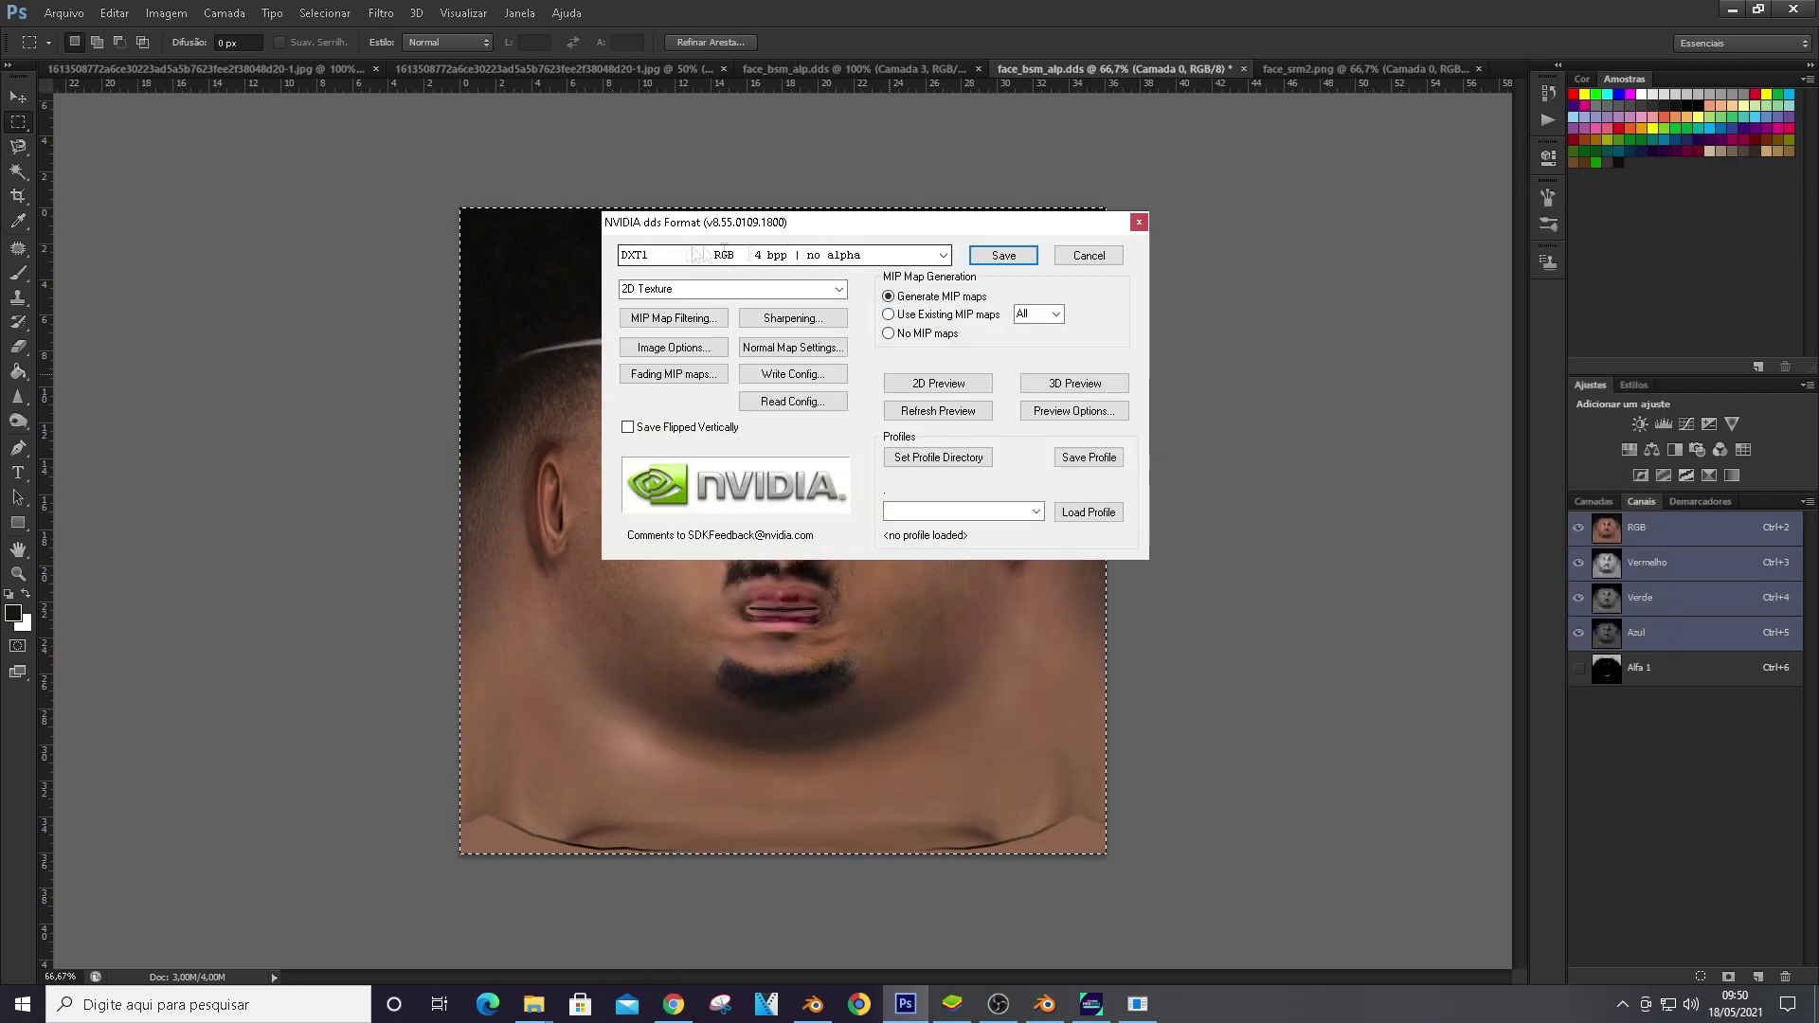
pyautogui.click(937, 256)
pyautogui.click(914, 313)
pyautogui.click(995, 257)
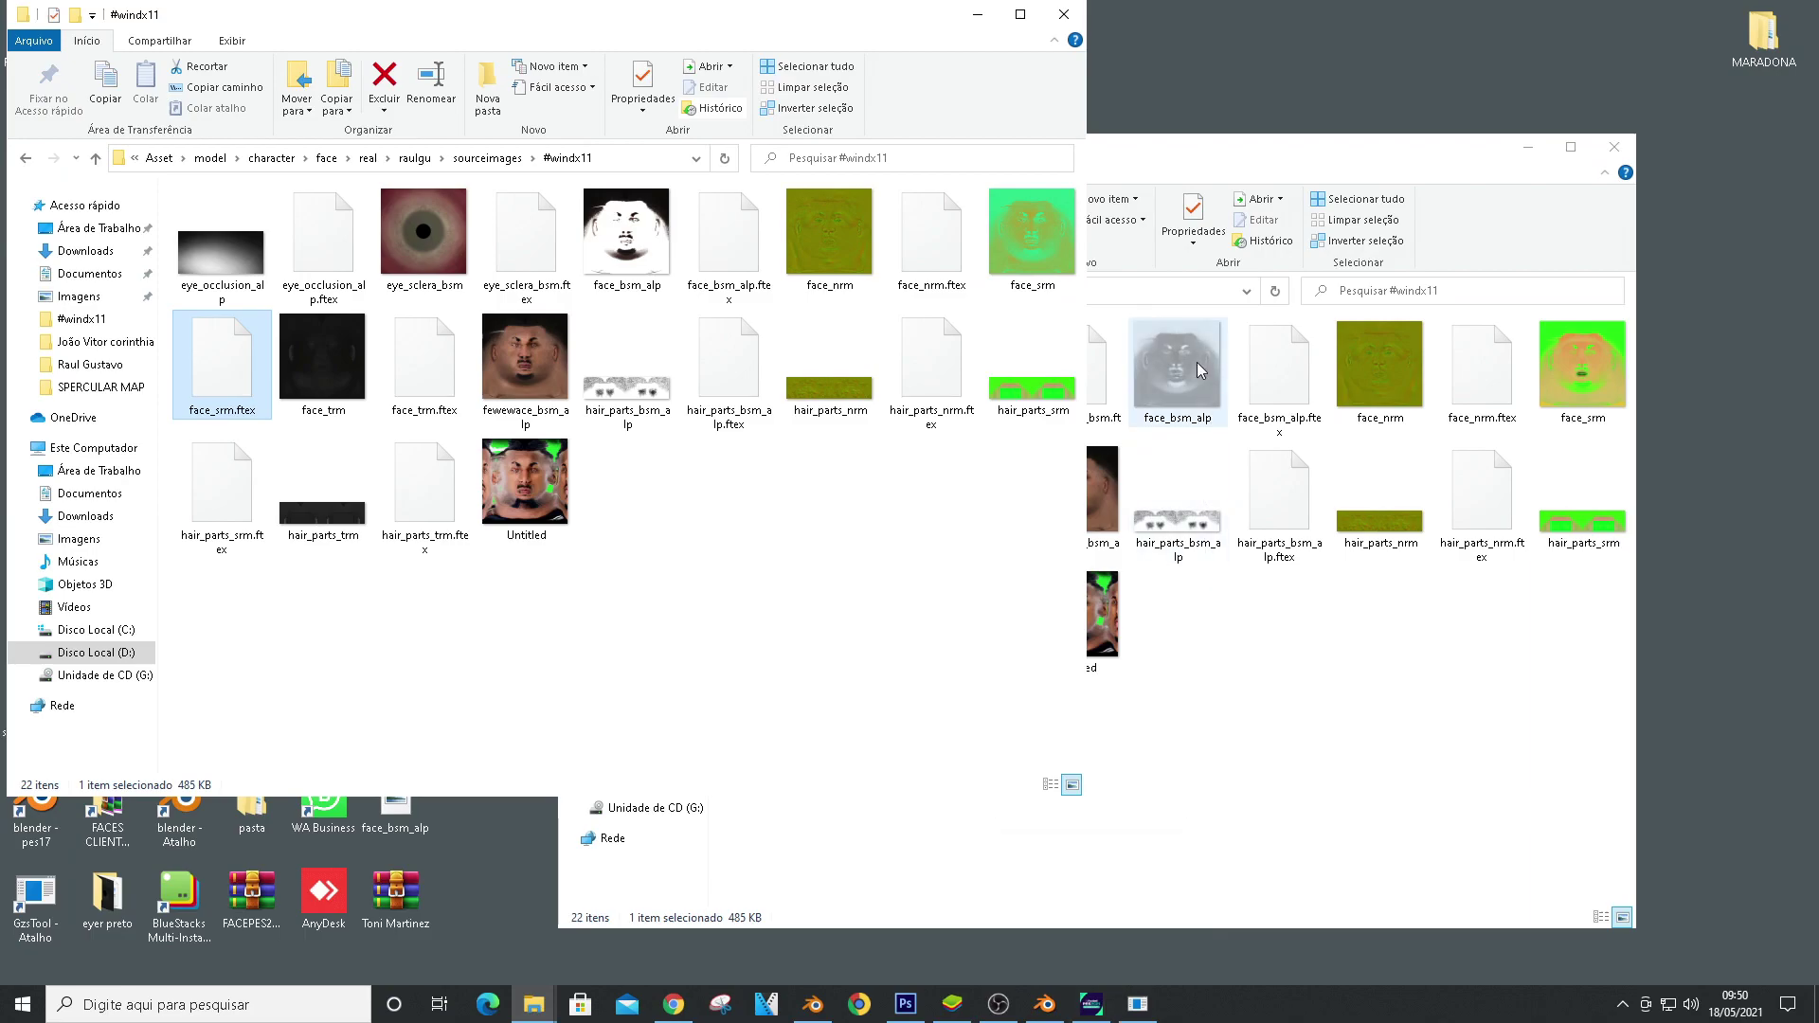
# Convert face_bsm_alp to FTEX and replace face_bsm_alp.ftex in the game's raulgu #windx11 folder
pyautogui.click(1200, 370)
pyautogui.moveTo(1296, 160); pyautogui.dragTo(1468, 163)
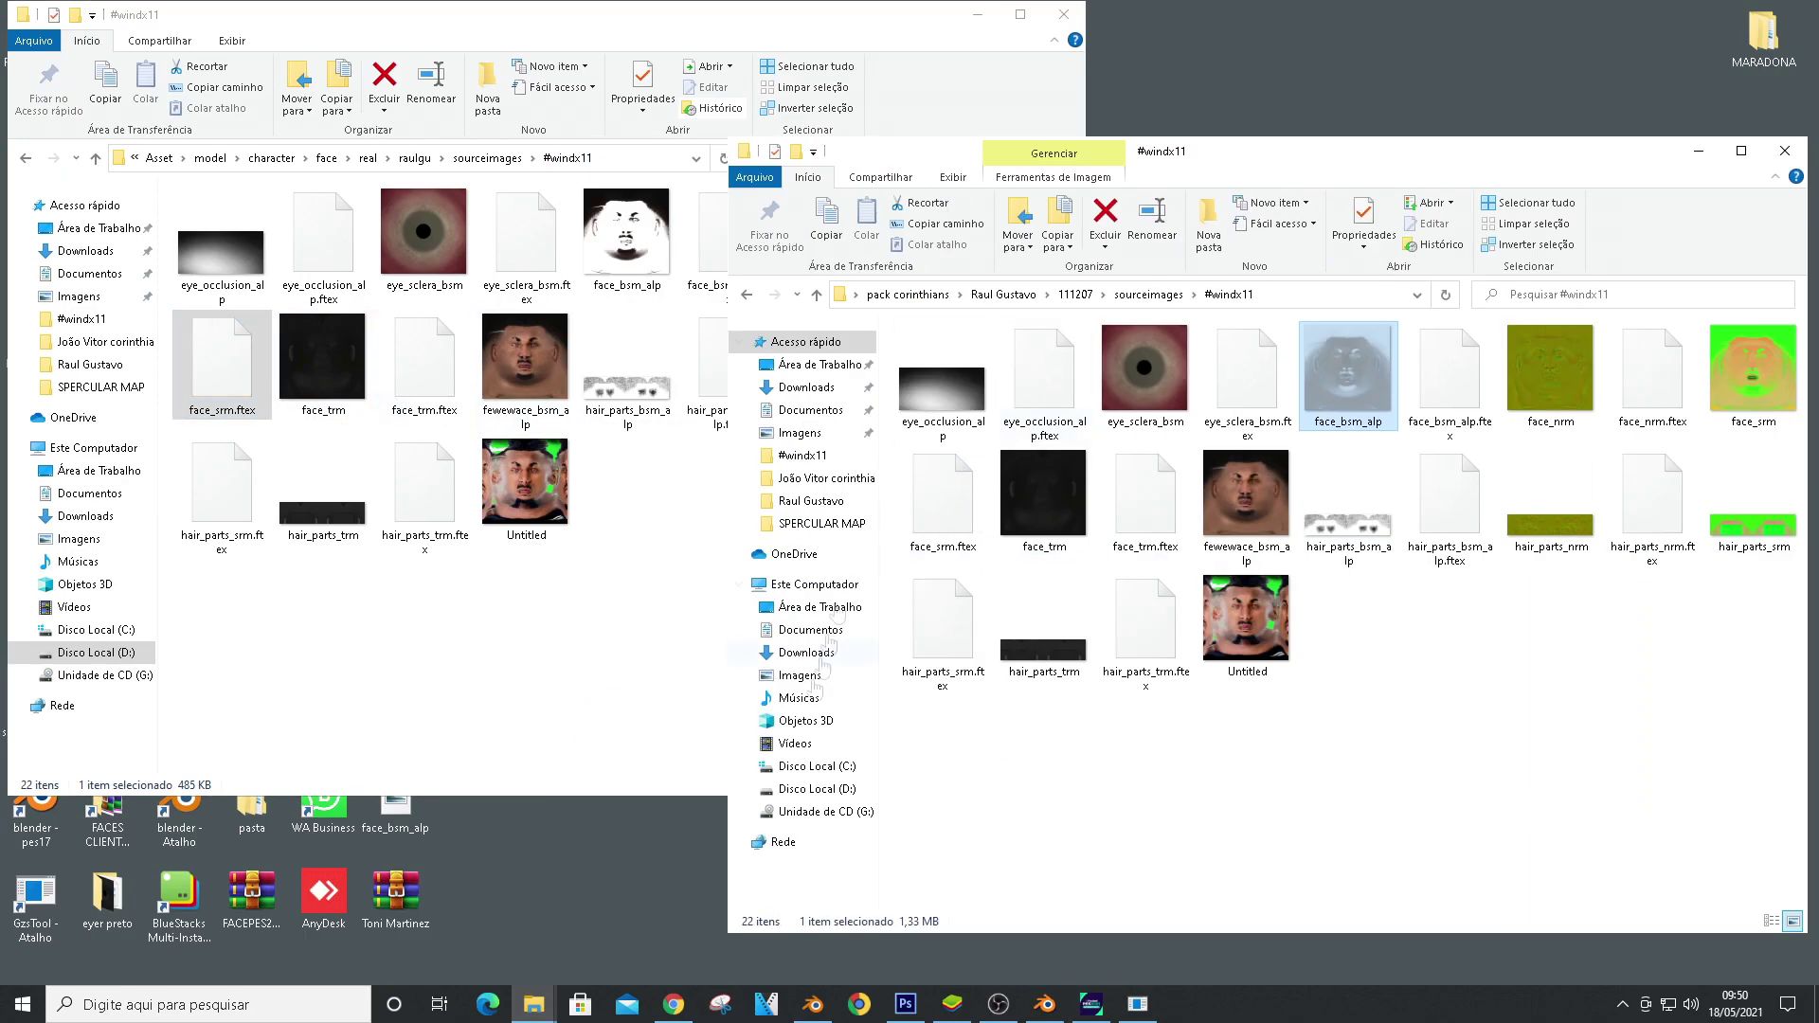
pyautogui.moveTo(1349, 377); pyautogui.dragTo(1153, 1019)
pyautogui.click(1445, 394)
pyautogui.hotkey('ctrl', 'c')
pyautogui.click(589, 617)
pyautogui.hotkey('ctrl', 'v')
pyautogui.click(812, 368)
# Return to the Corinthians player list in PES 2021 to check the updated face texture
pyautogui.click(1090, 1004)
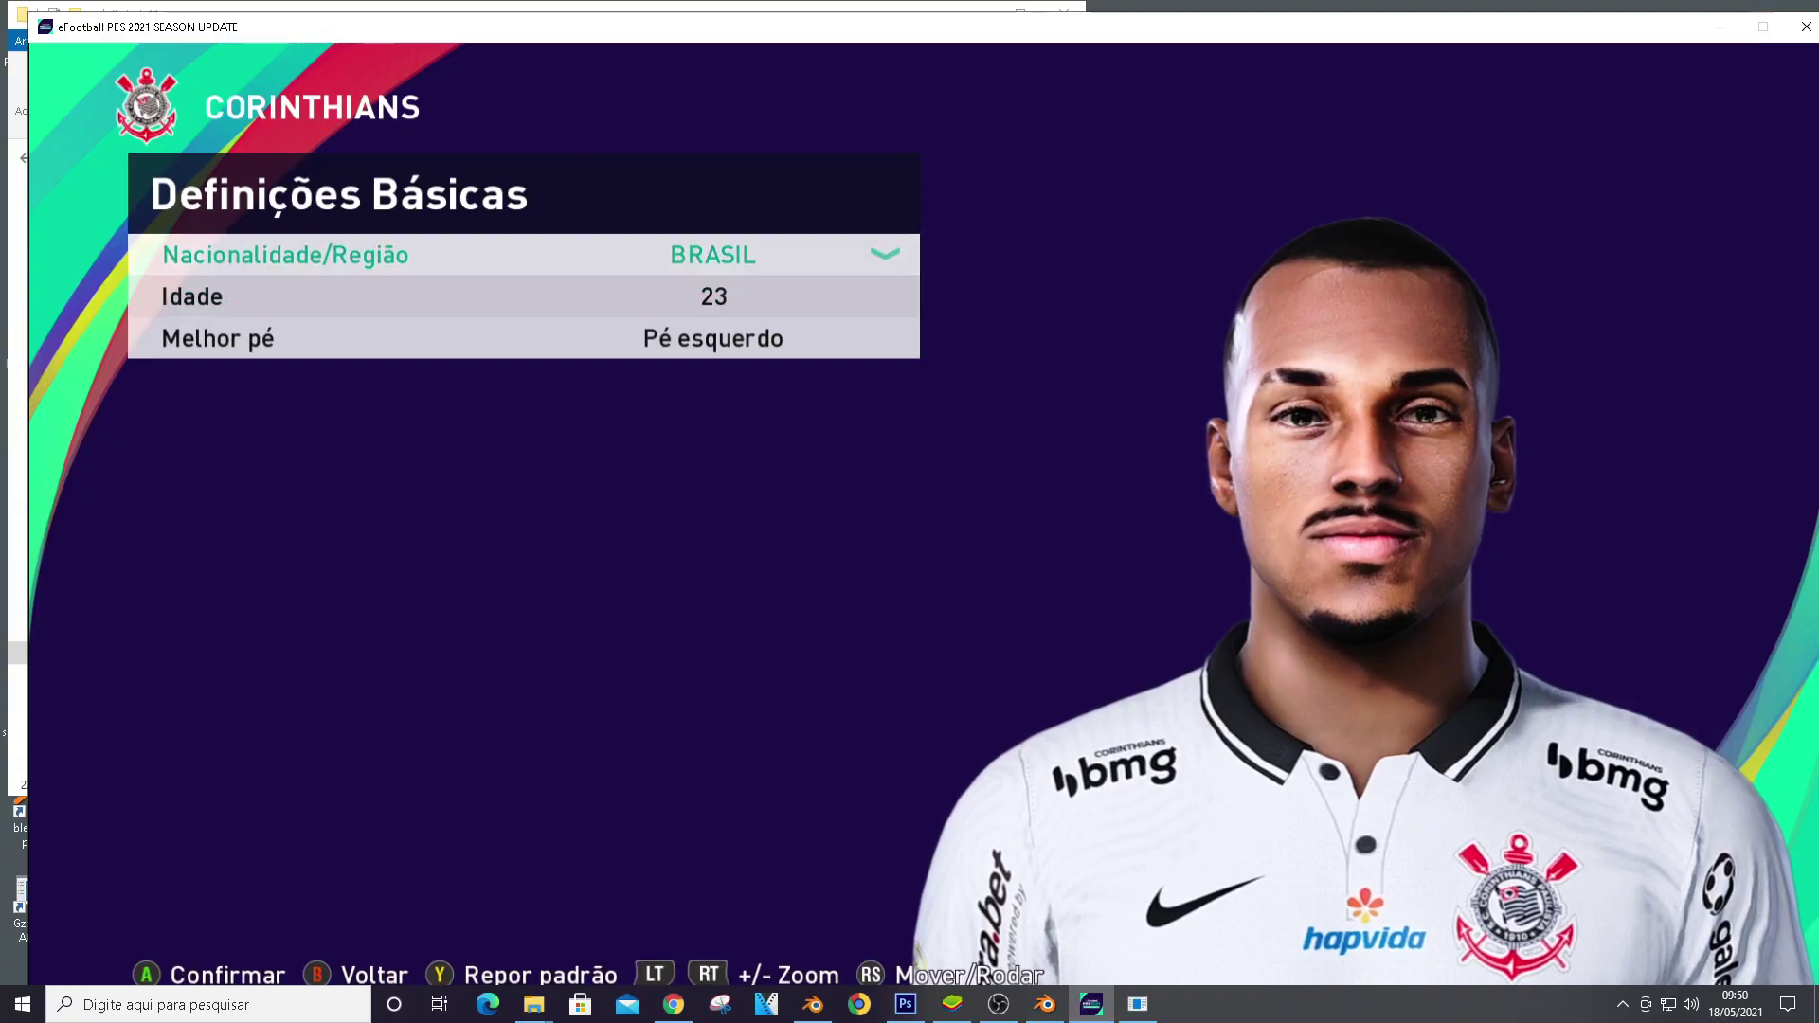
pyautogui.press('Escape')
pyautogui.press('Escape')
pyautogui.press('Down')
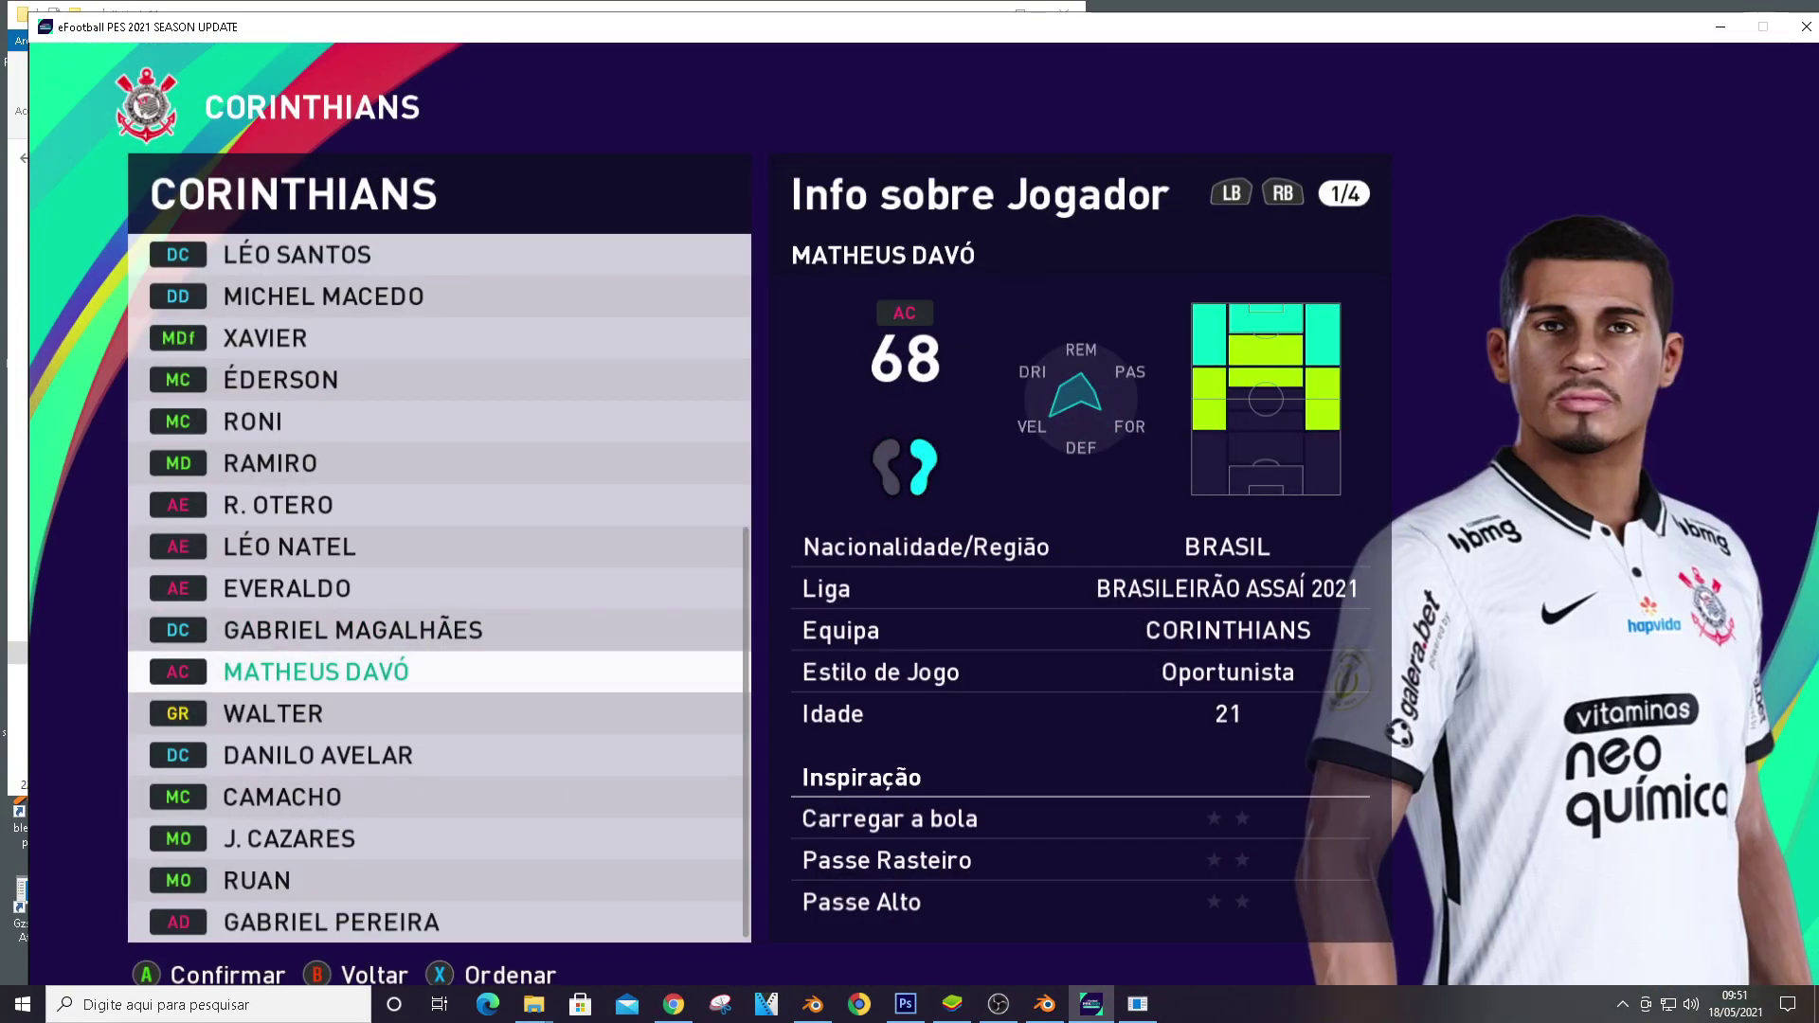
# Switch to Photoshop, check the channels and save the face texture over face_bsm_alp as D3D/DDS with DXT5 interpolated alpha
pyautogui.click(906, 1004)
pyautogui.click(1637, 678)
pyautogui.click(1664, 559)
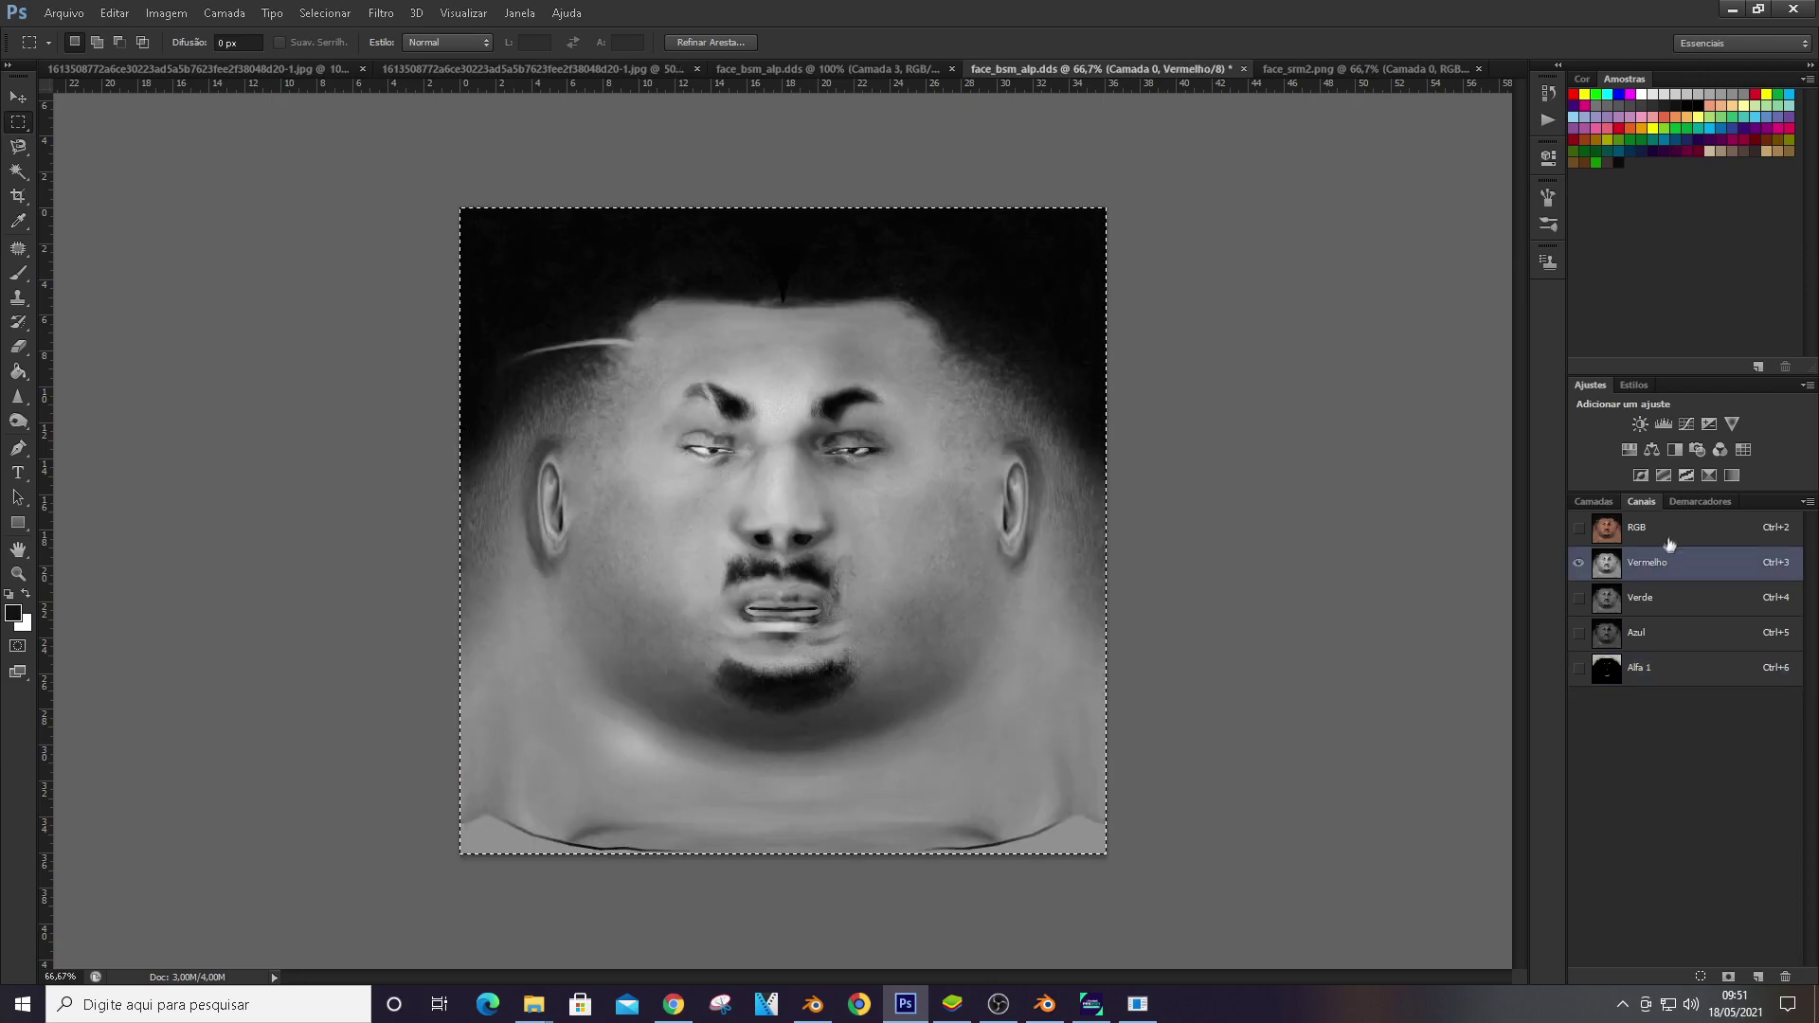
pyautogui.click(1668, 534)
pyautogui.click(64, 13)
pyautogui.click(130, 229)
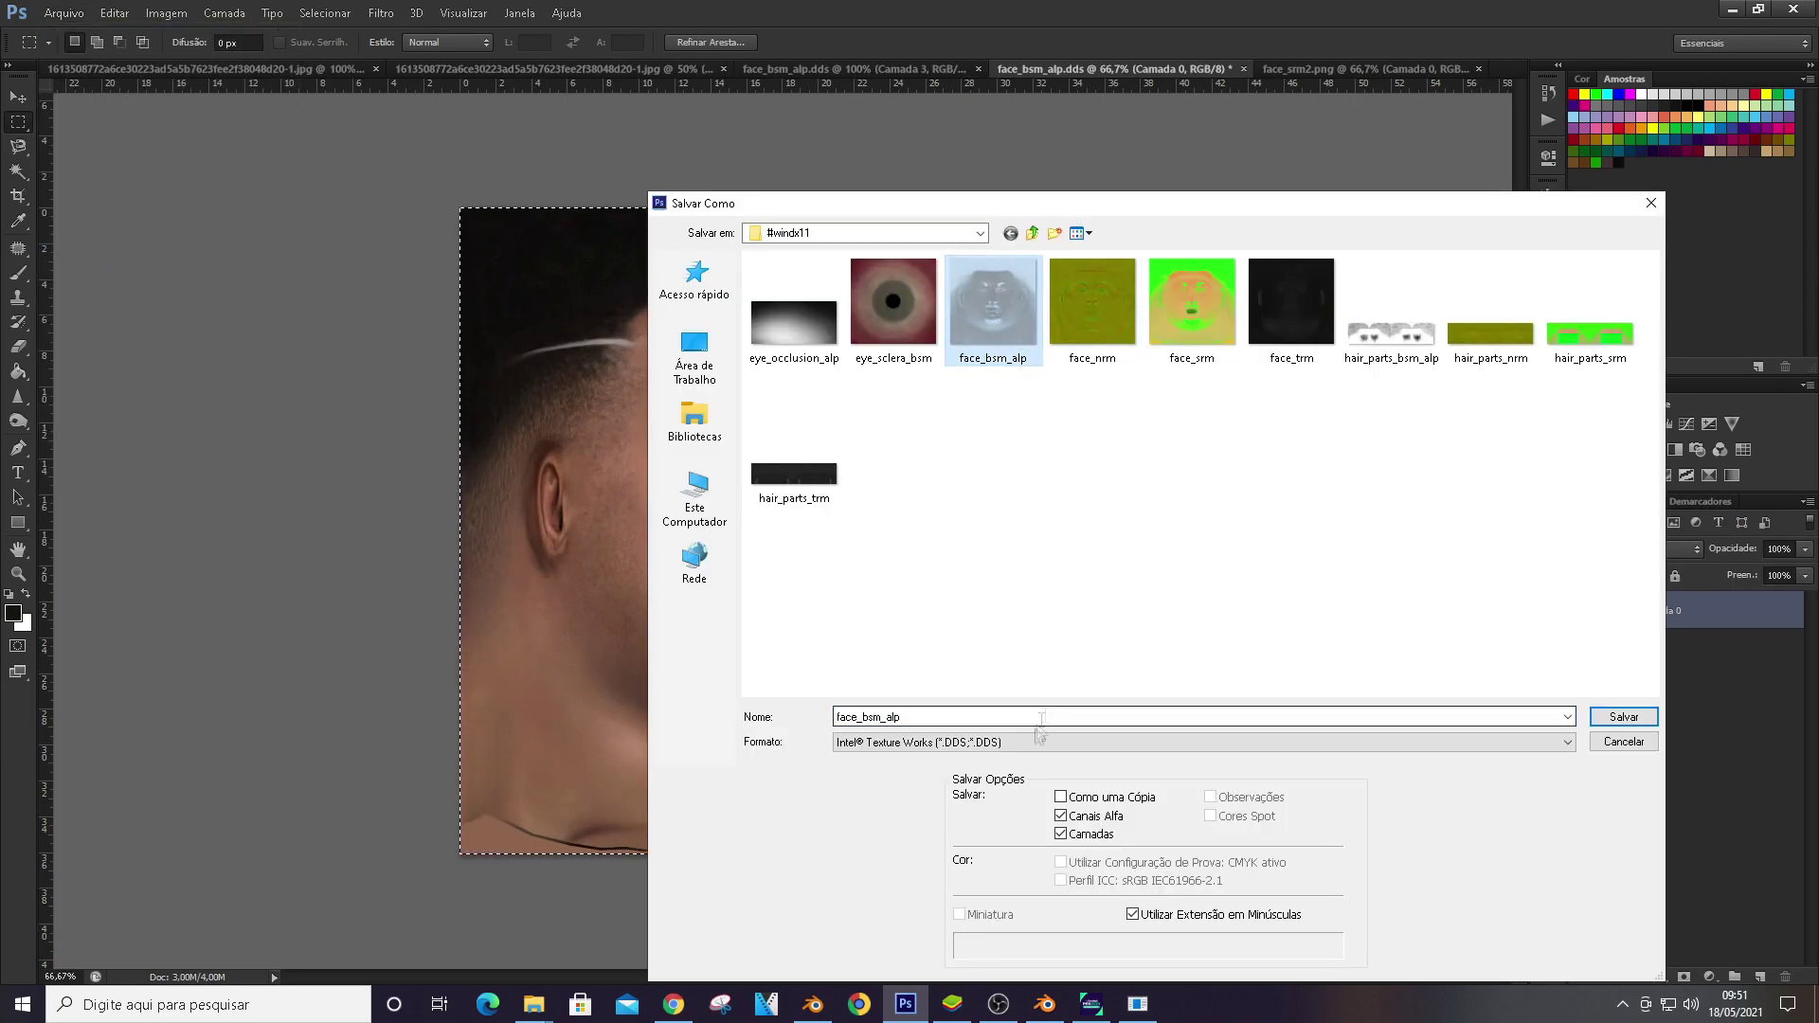
pyautogui.click(1040, 741)
pyautogui.click(1034, 477)
pyautogui.click(1014, 327)
pyautogui.click(1622, 717)
pyautogui.click(868, 376)
pyautogui.click(834, 255)
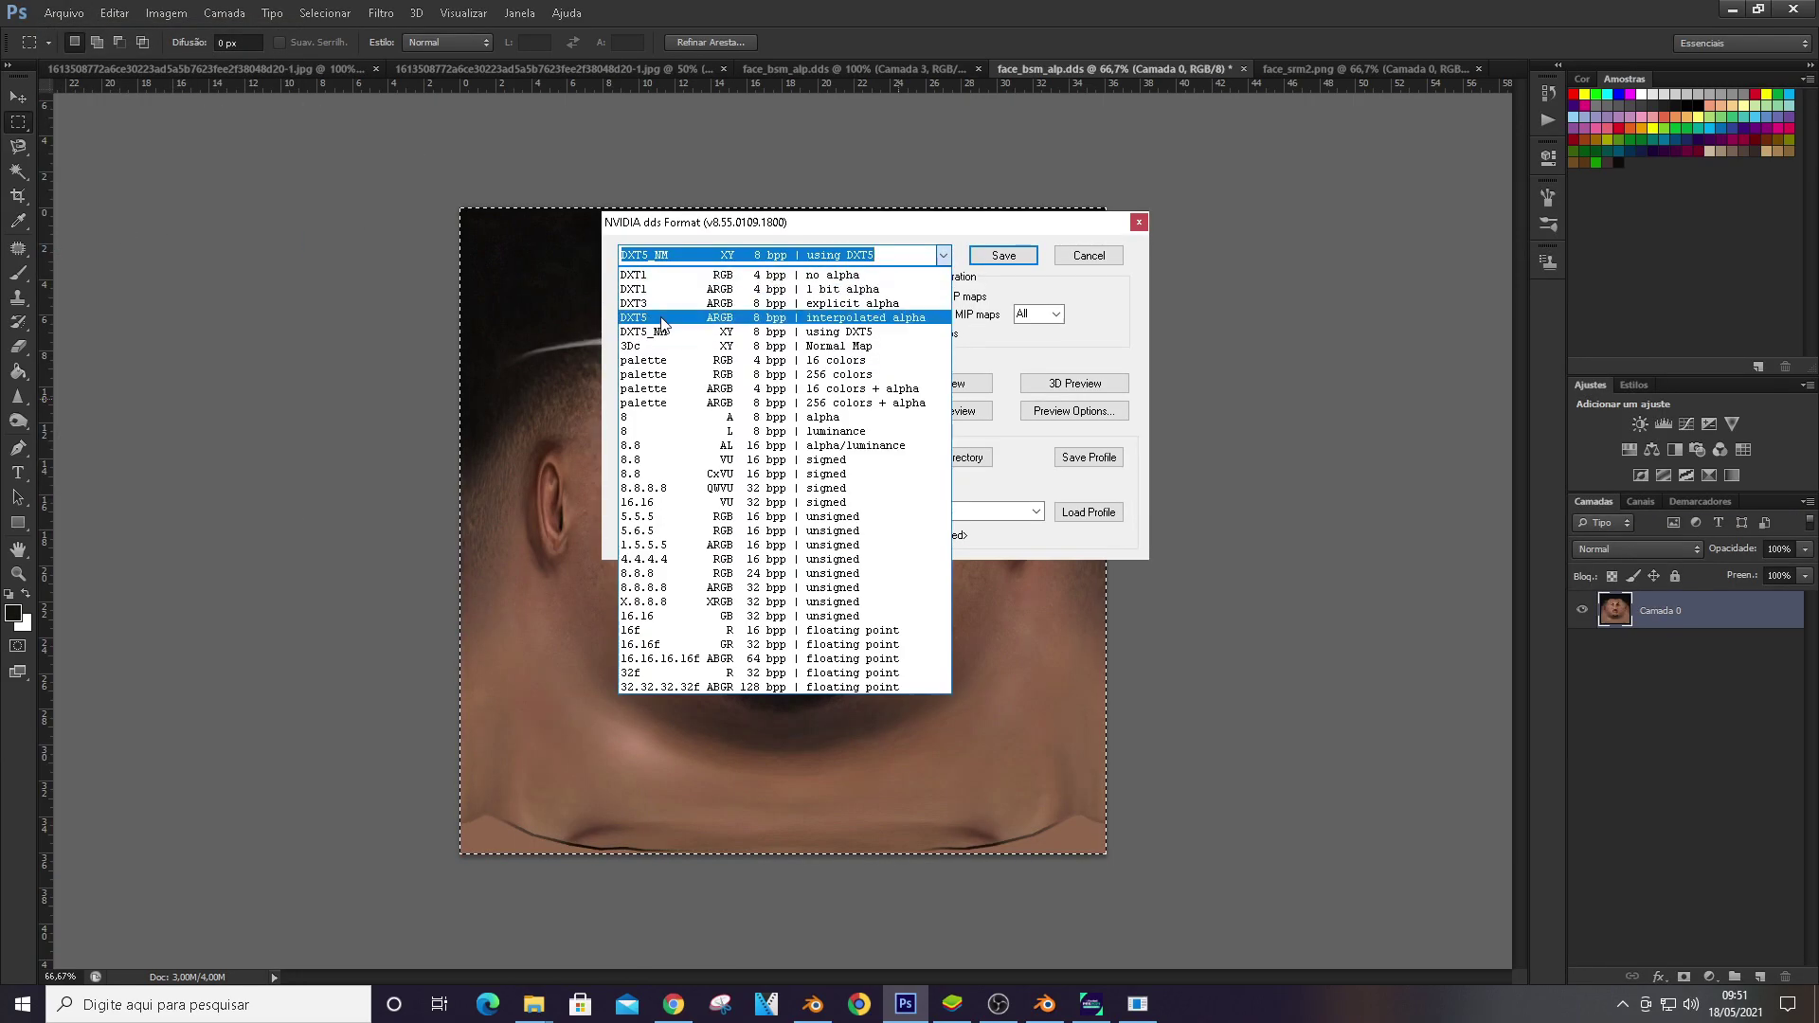
pyautogui.click(815, 324)
pyautogui.click(1002, 256)
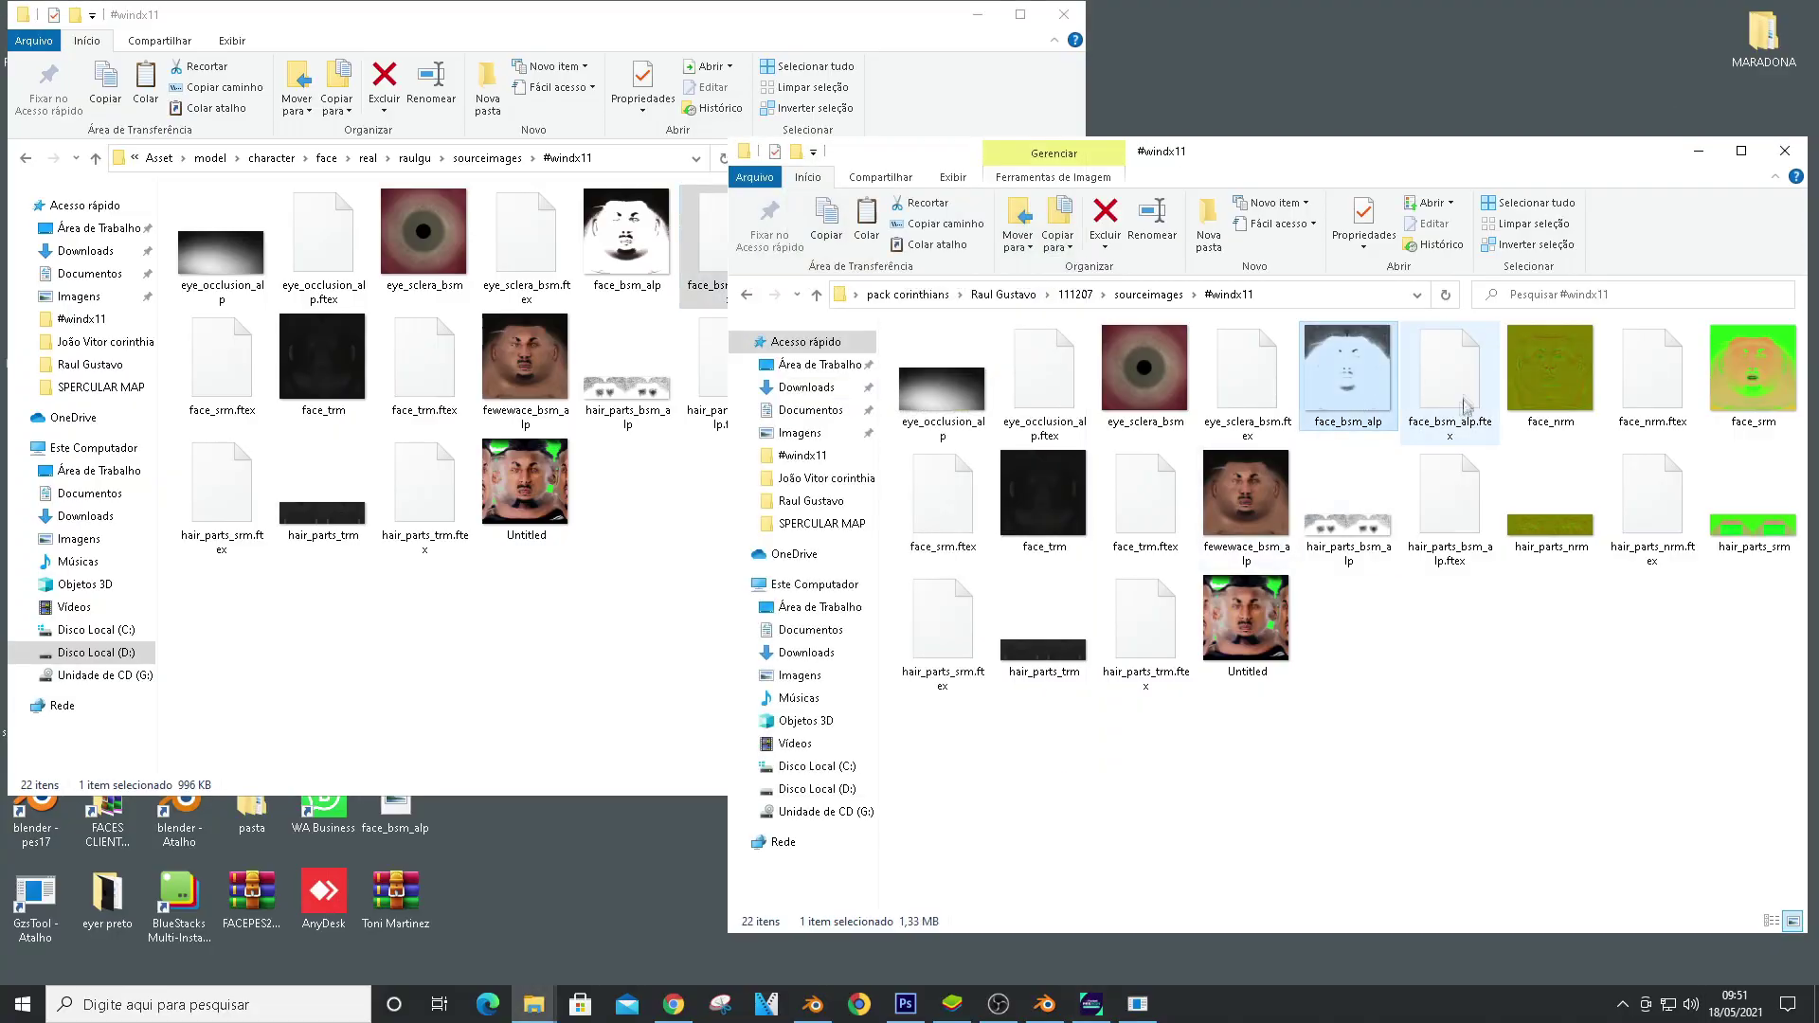
# Convert the re-saved face_bsm_alp to FTEX and overwrite the game's face_bsm_alp.ftex with it
pyautogui.moveTo(1347, 374); pyautogui.dragTo(1160, 989)
pyautogui.moveTo(194, 210); pyautogui.dragTo(195, 212)
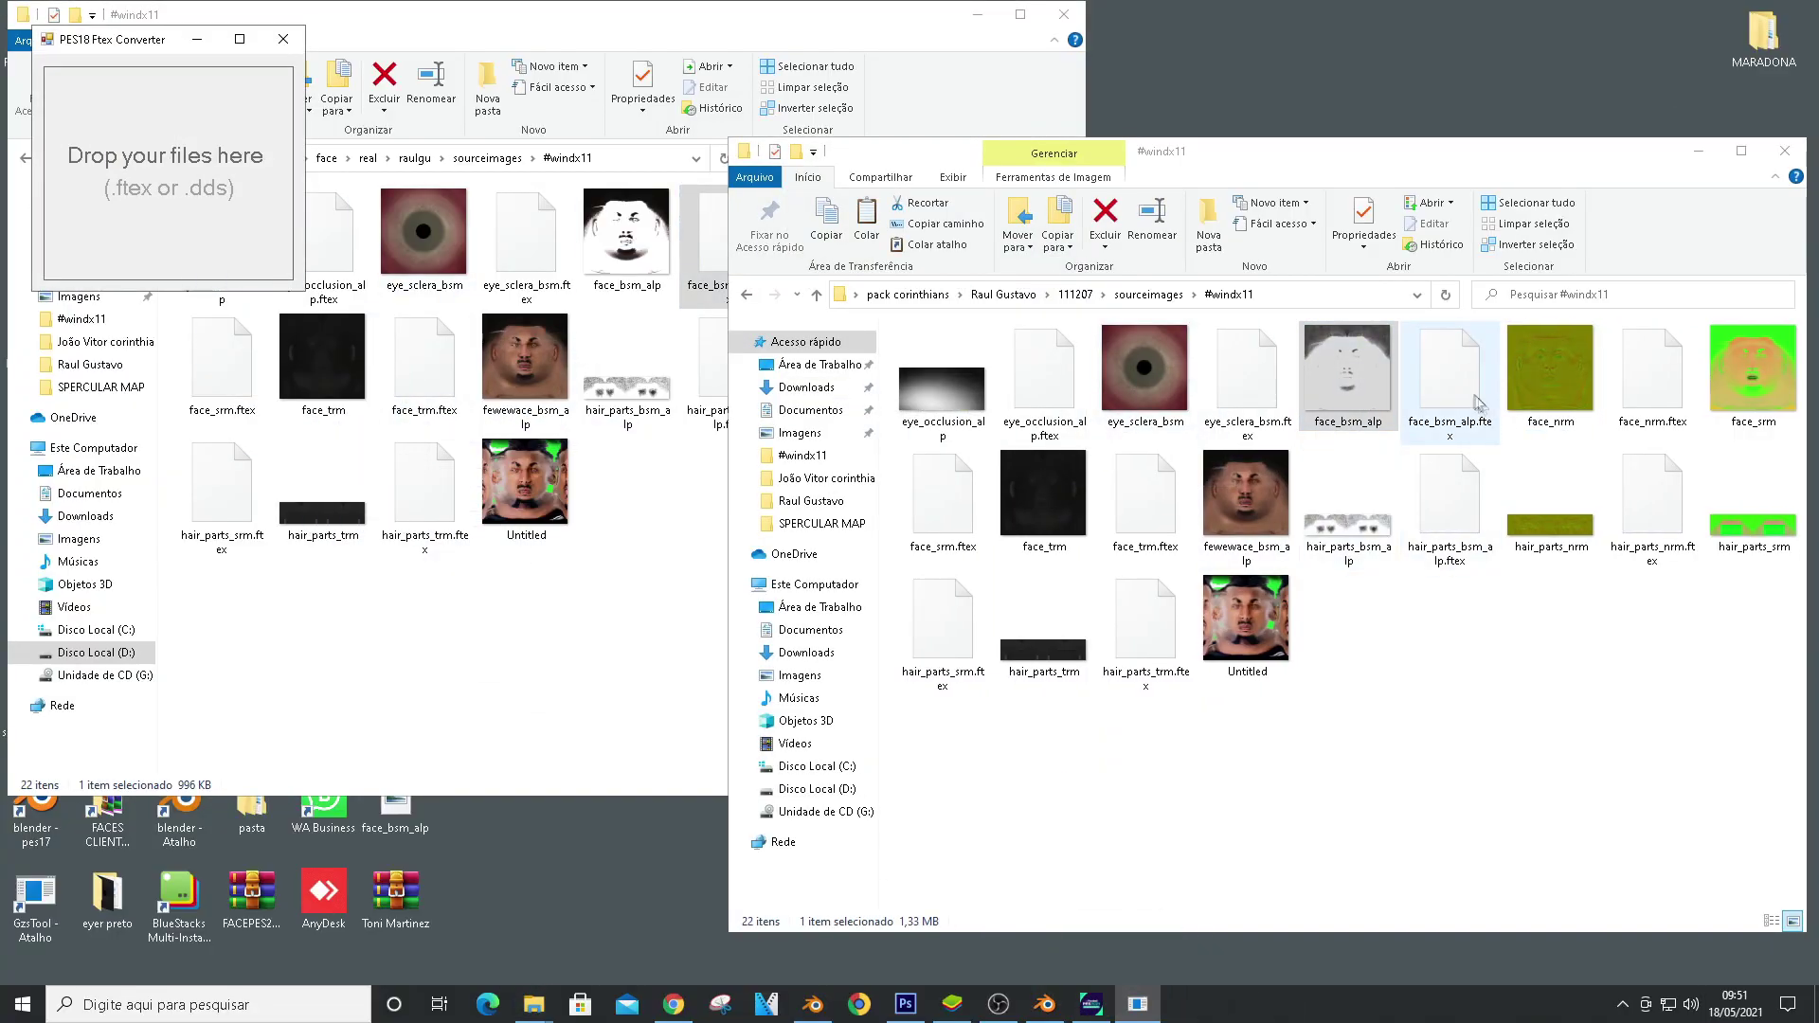
pyautogui.hotkey('ctrl', 'c')
pyautogui.click(648, 530)
pyautogui.hotkey('ctrl', 'v')
pyautogui.click(794, 371)
# Reload the player in the PES 2021 Corinthians list and examine how the face reflects light
pyautogui.click(1091, 1004)
pyautogui.press('Up')
pyautogui.press('Down')
pyautogui.press('Up')
pyautogui.press('Down')
pyautogui.click(1719, 27)
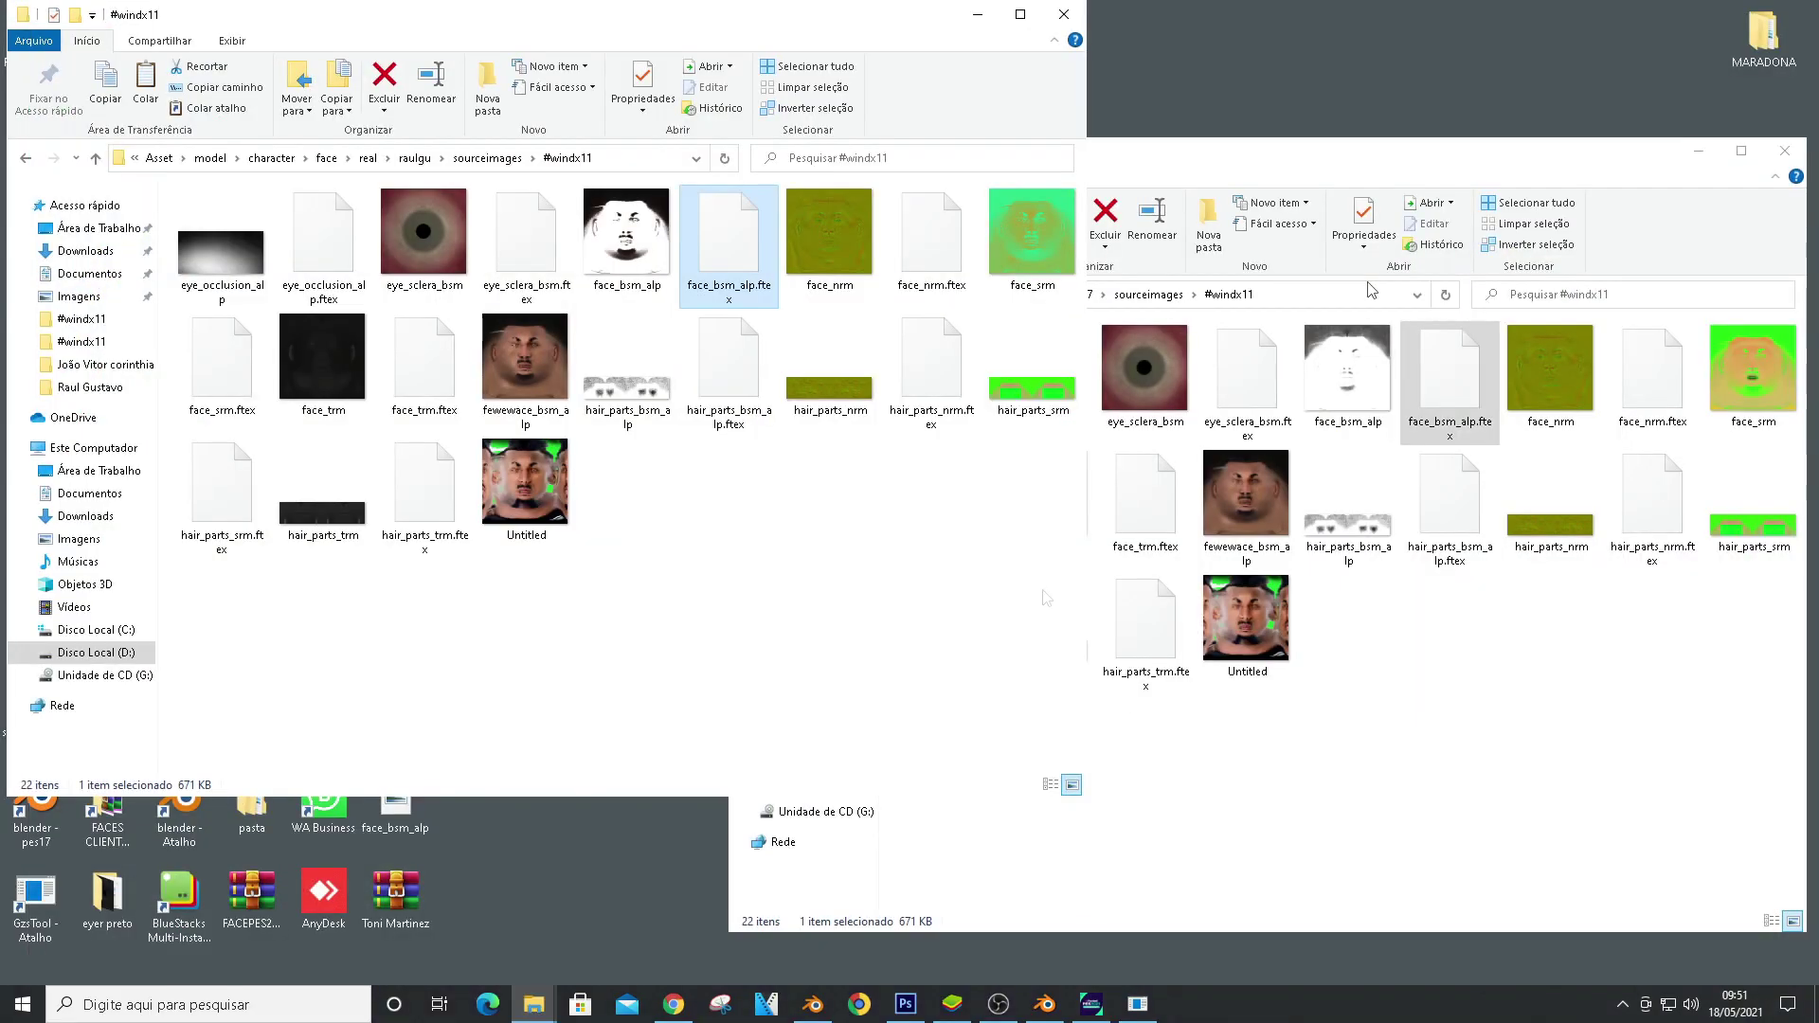
# Switch to Photoshop, rebuild Alfa 1 from the red channel with a black input level of 64 and a reduced white level, and invert it
pyautogui.click(905, 1003)
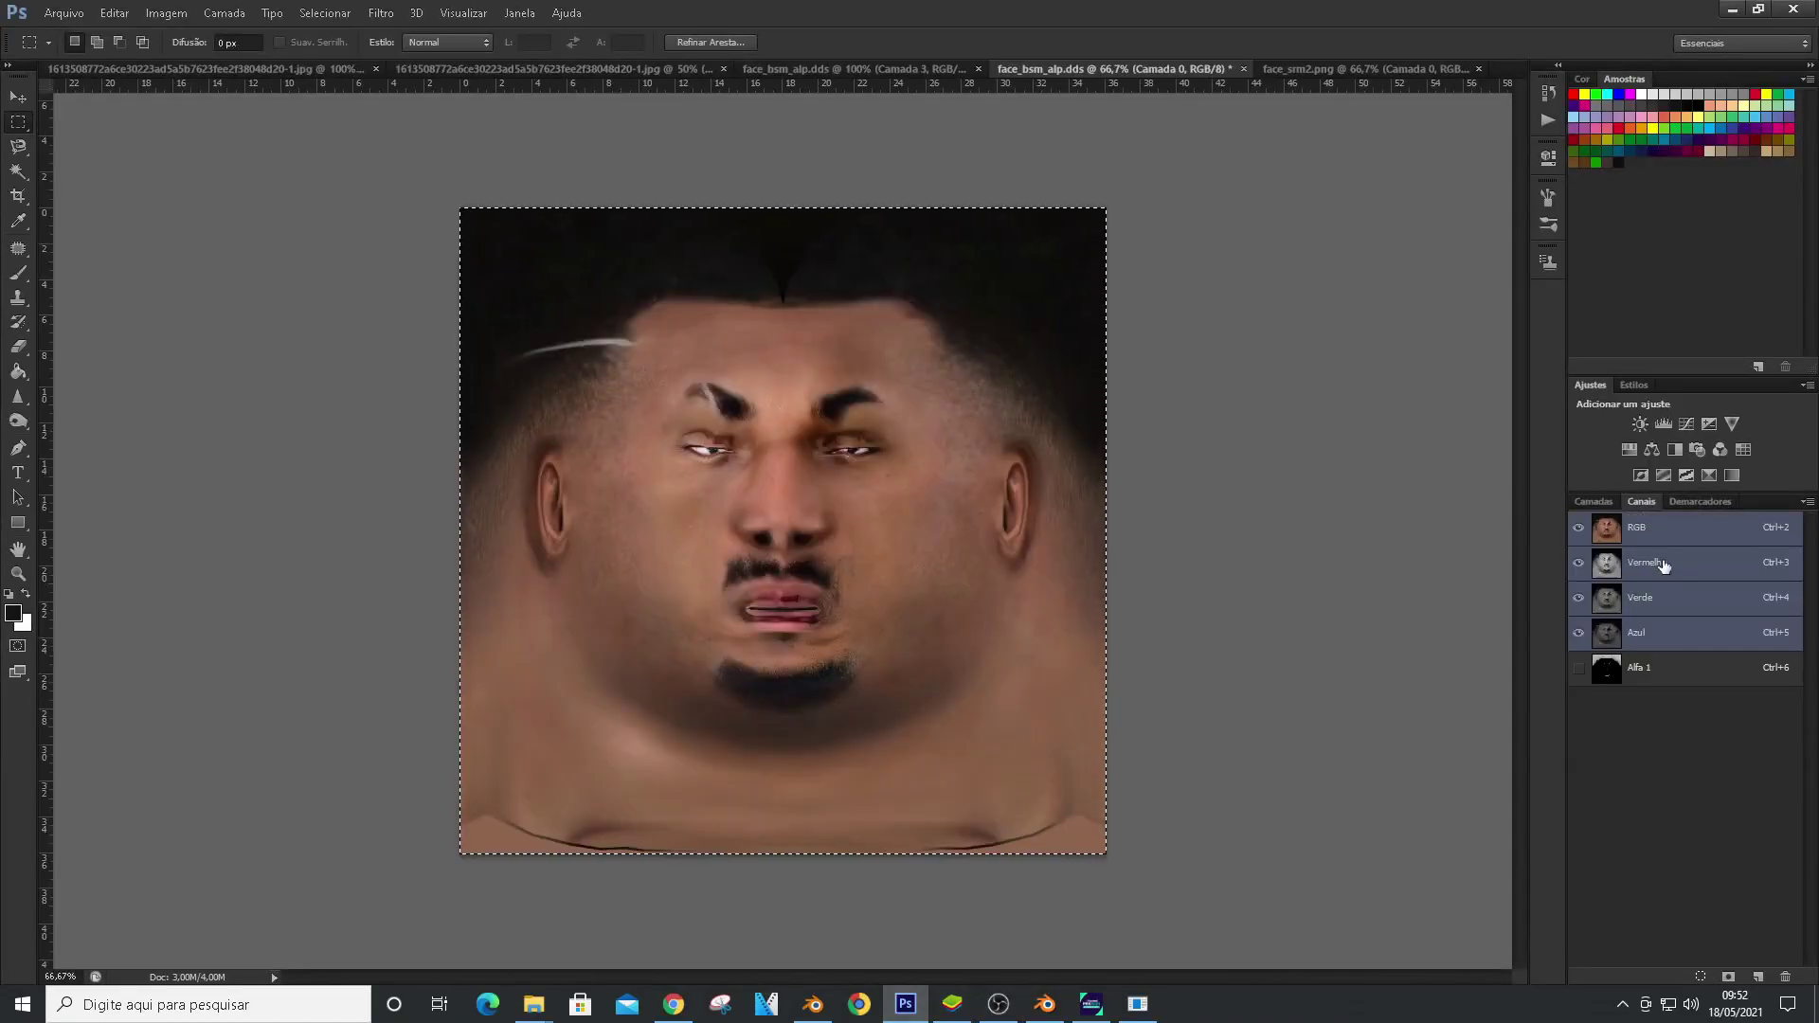
pyautogui.click(1664, 565)
pyautogui.click(1639, 666)
pyautogui.hotkey('ctrl', 'l')
pyautogui.moveTo(1042, 258); pyautogui.dragTo(1008, 260)
pyautogui.moveTo(810, 257); pyautogui.dragTo(869, 262)
pyautogui.moveTo(1009, 260); pyautogui.dragTo(1016, 263)
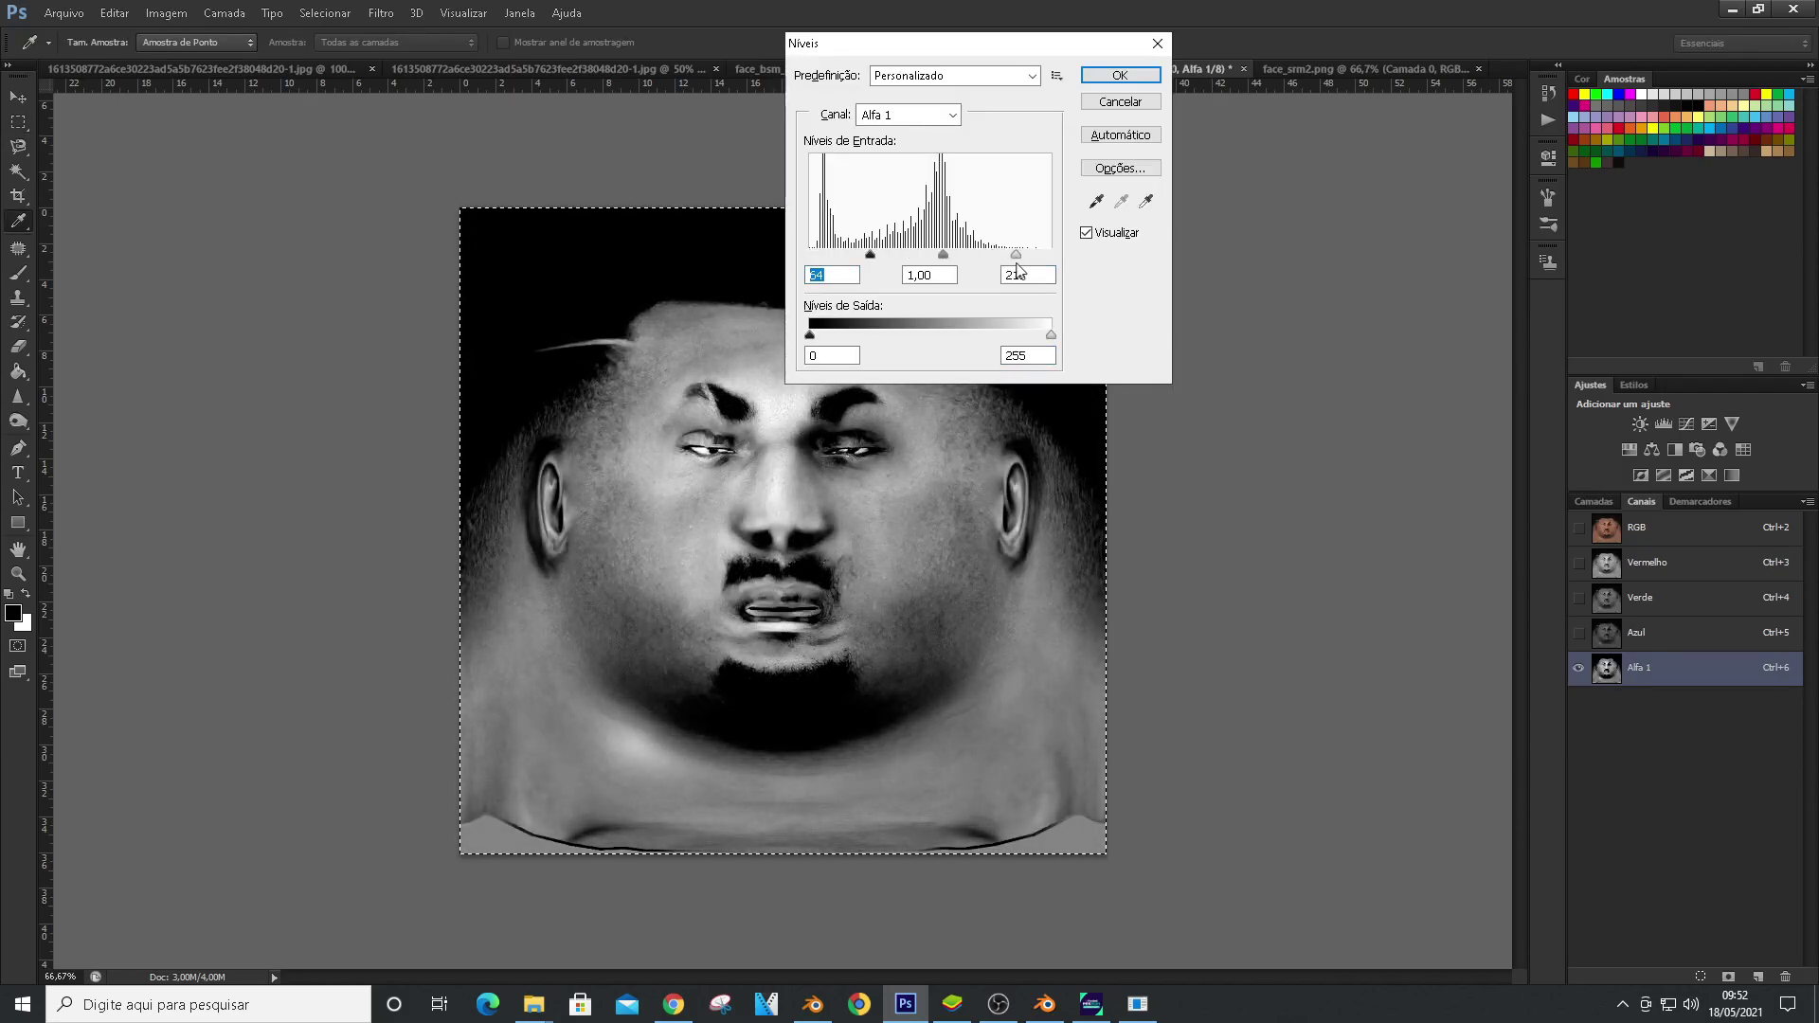
pyautogui.click(1129, 78)
pyautogui.hotkey('ctrl', 'i')
pyautogui.click(1662, 536)
pyautogui.click(1597, 502)
# Overwrite face_bsm_alp in #windx11 with the new alpha version in D3D/DDS format
pyautogui.click(64, 13)
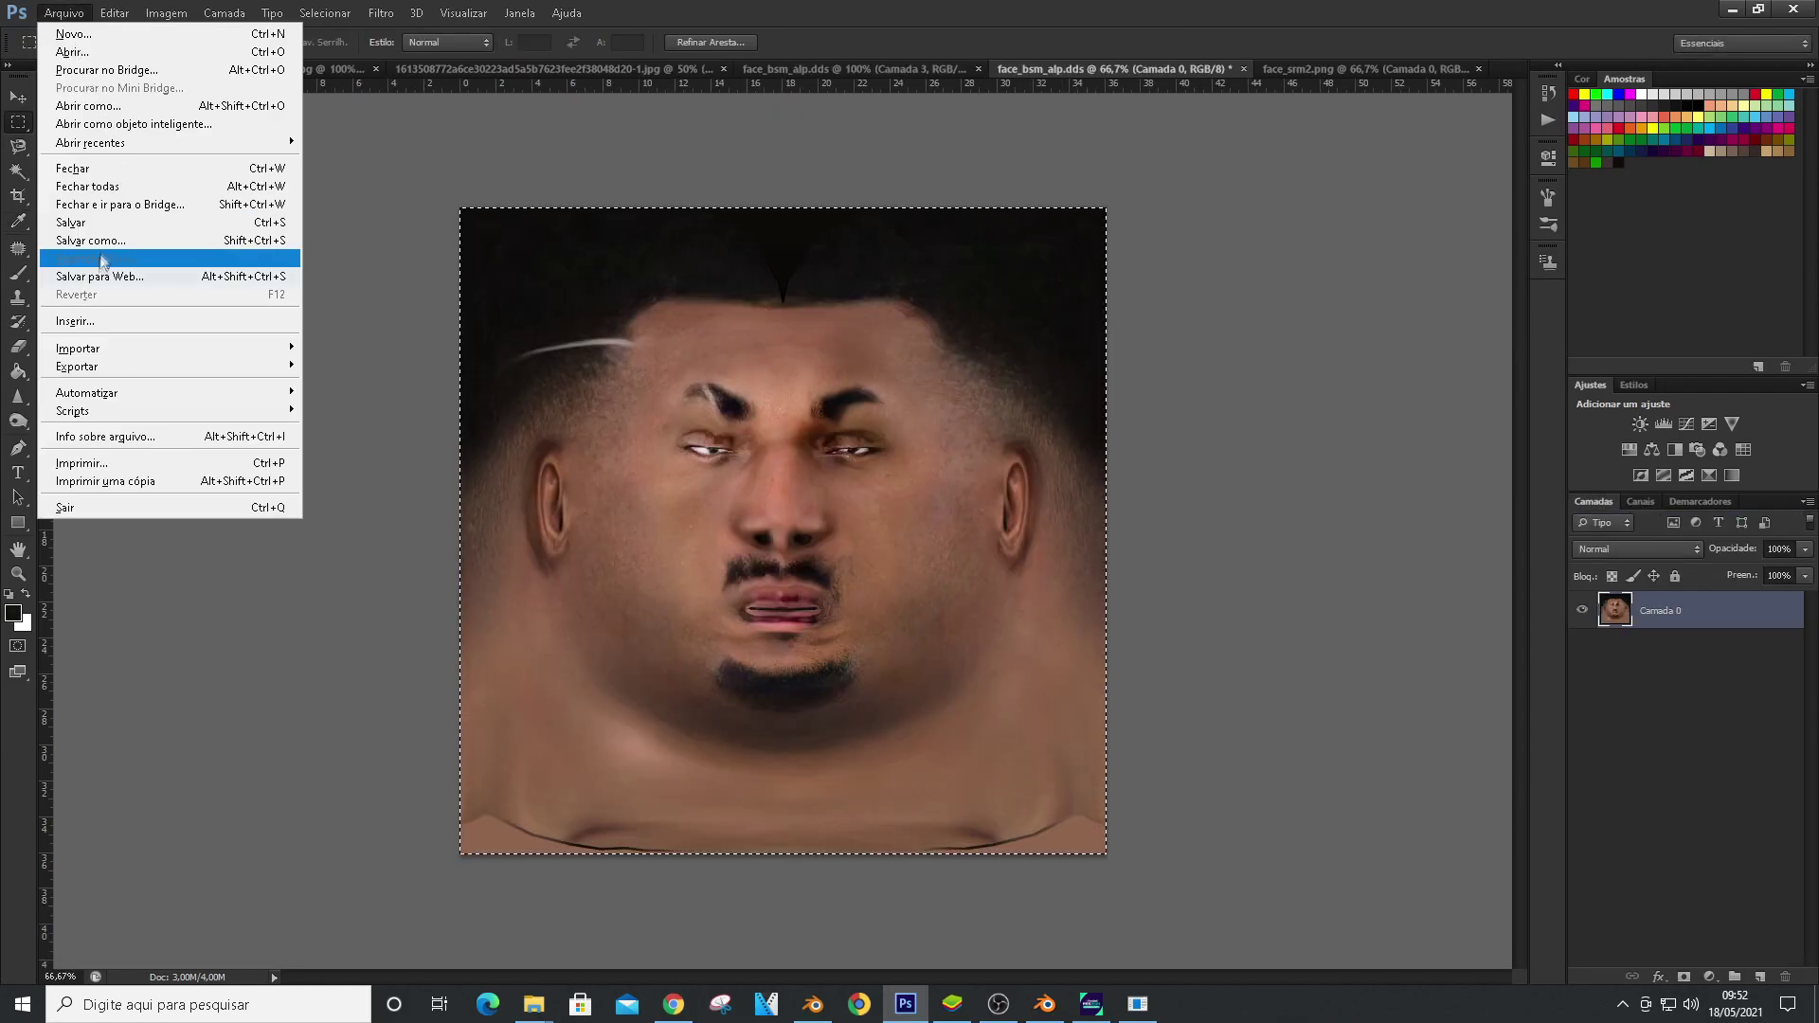
pyautogui.click(93, 240)
pyautogui.click(1127, 742)
pyautogui.click(1149, 497)
pyautogui.doubleClick(992, 311)
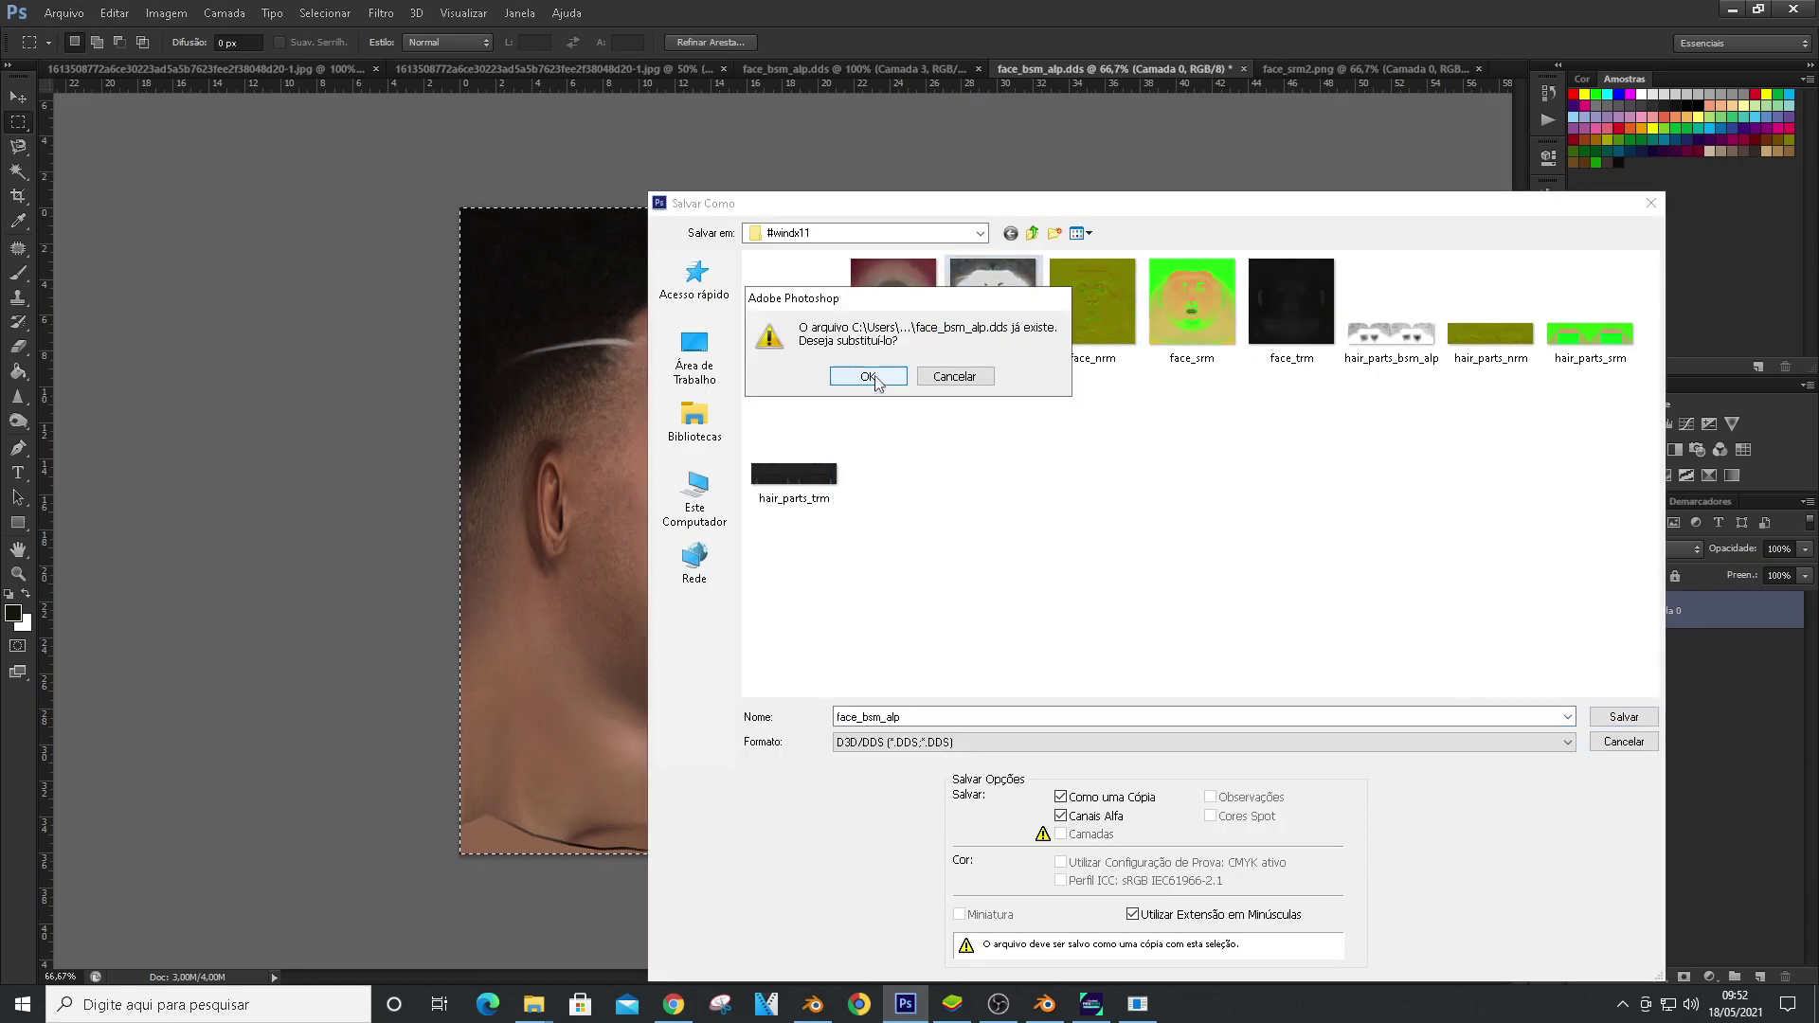
pyautogui.click(873, 379)
pyautogui.click(990, 252)
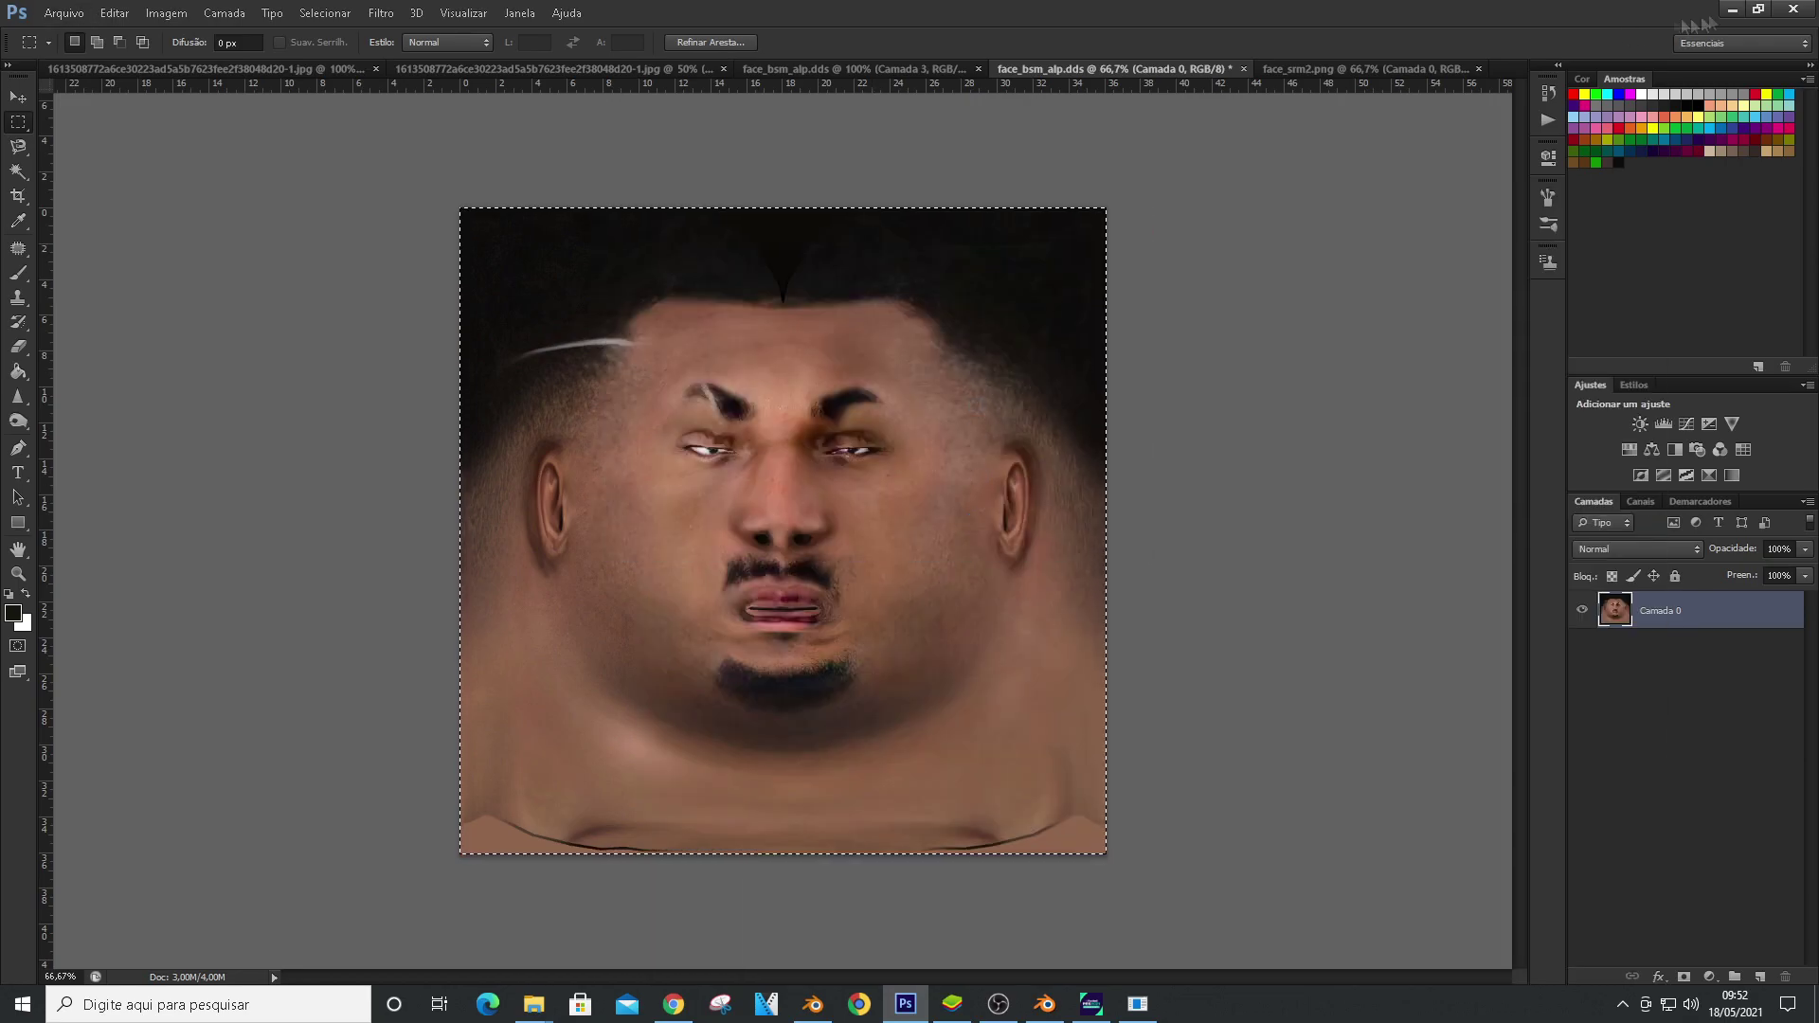
# Convert the new face_bsm_alp to FTEX and replace the copy in the game's raulgu #windx11 folder
pyautogui.click(1732, 9)
pyautogui.click(1346, 374)
pyautogui.click(1136, 1004)
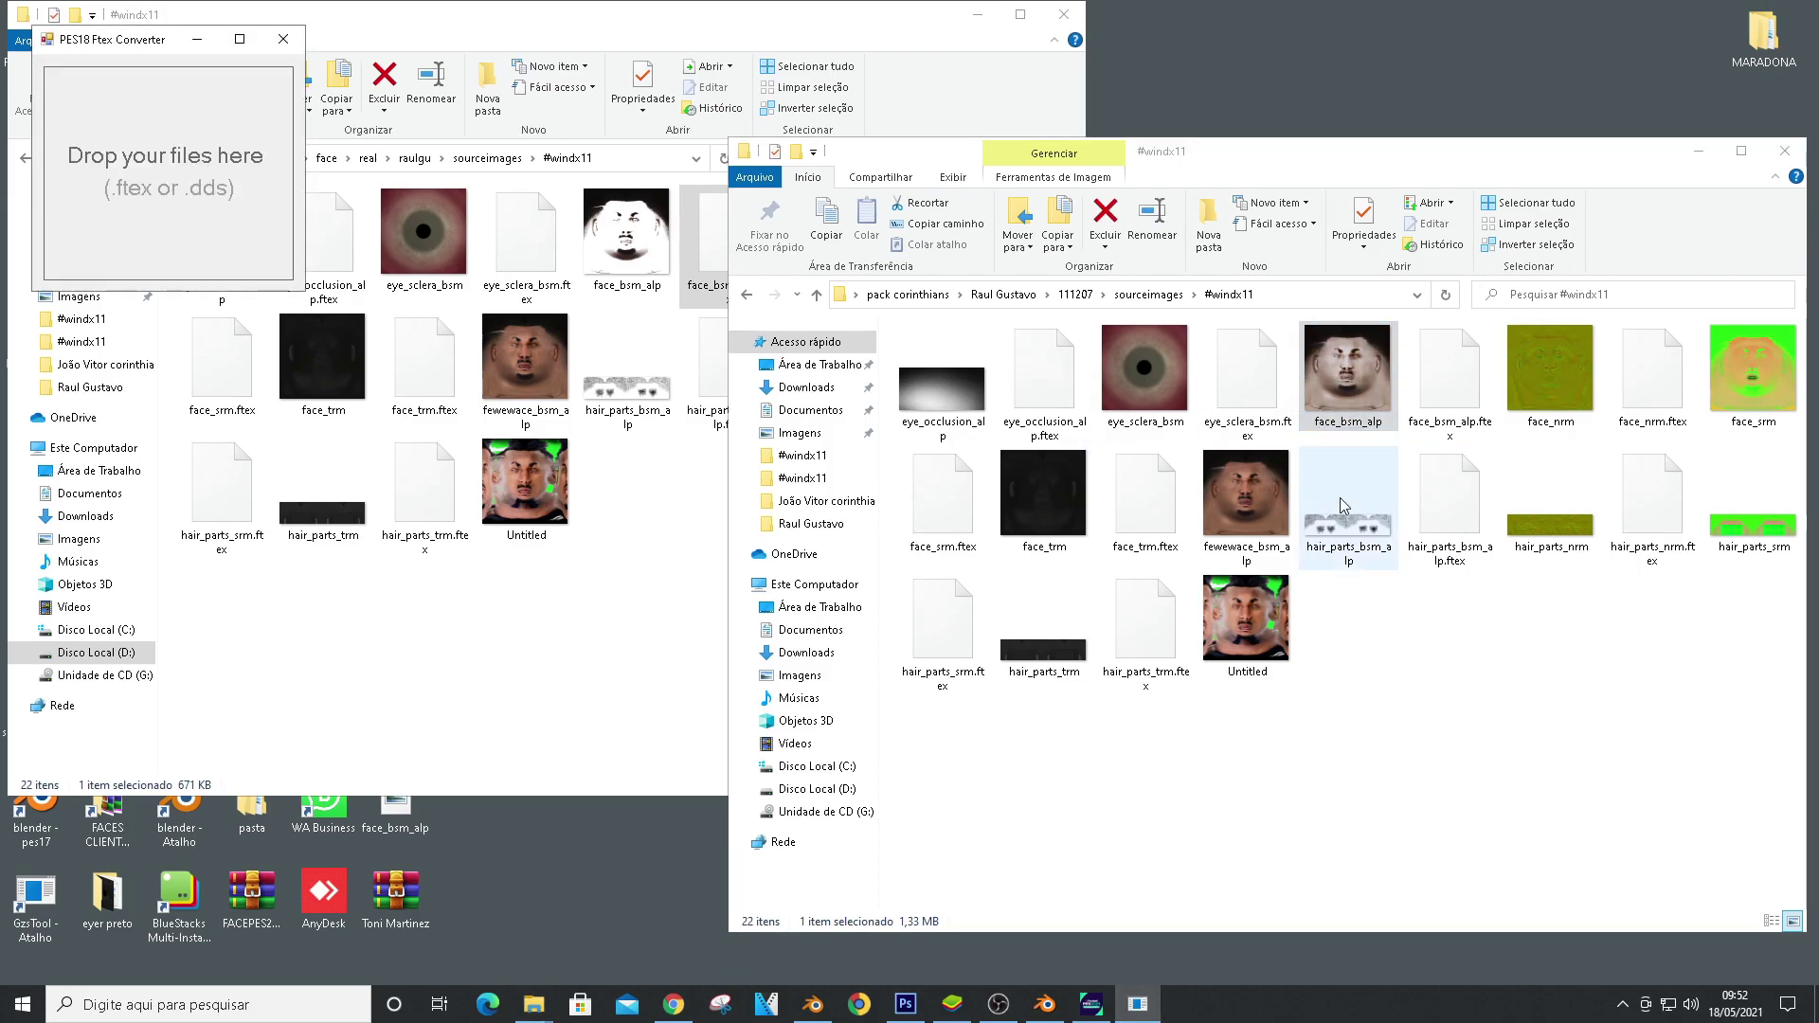
pyautogui.click(1450, 383)
pyautogui.click(651, 644)
pyautogui.hotkey('ctrl', 'v')
pyautogui.click(806, 360)
# Examine Gabriel Magalhães's updated face in PES 2021, then minimize the game and close the Ftex Converter
pyautogui.click(1091, 1004)
pyautogui.press('Down')
pyautogui.press('Up')
pyautogui.press('Up')
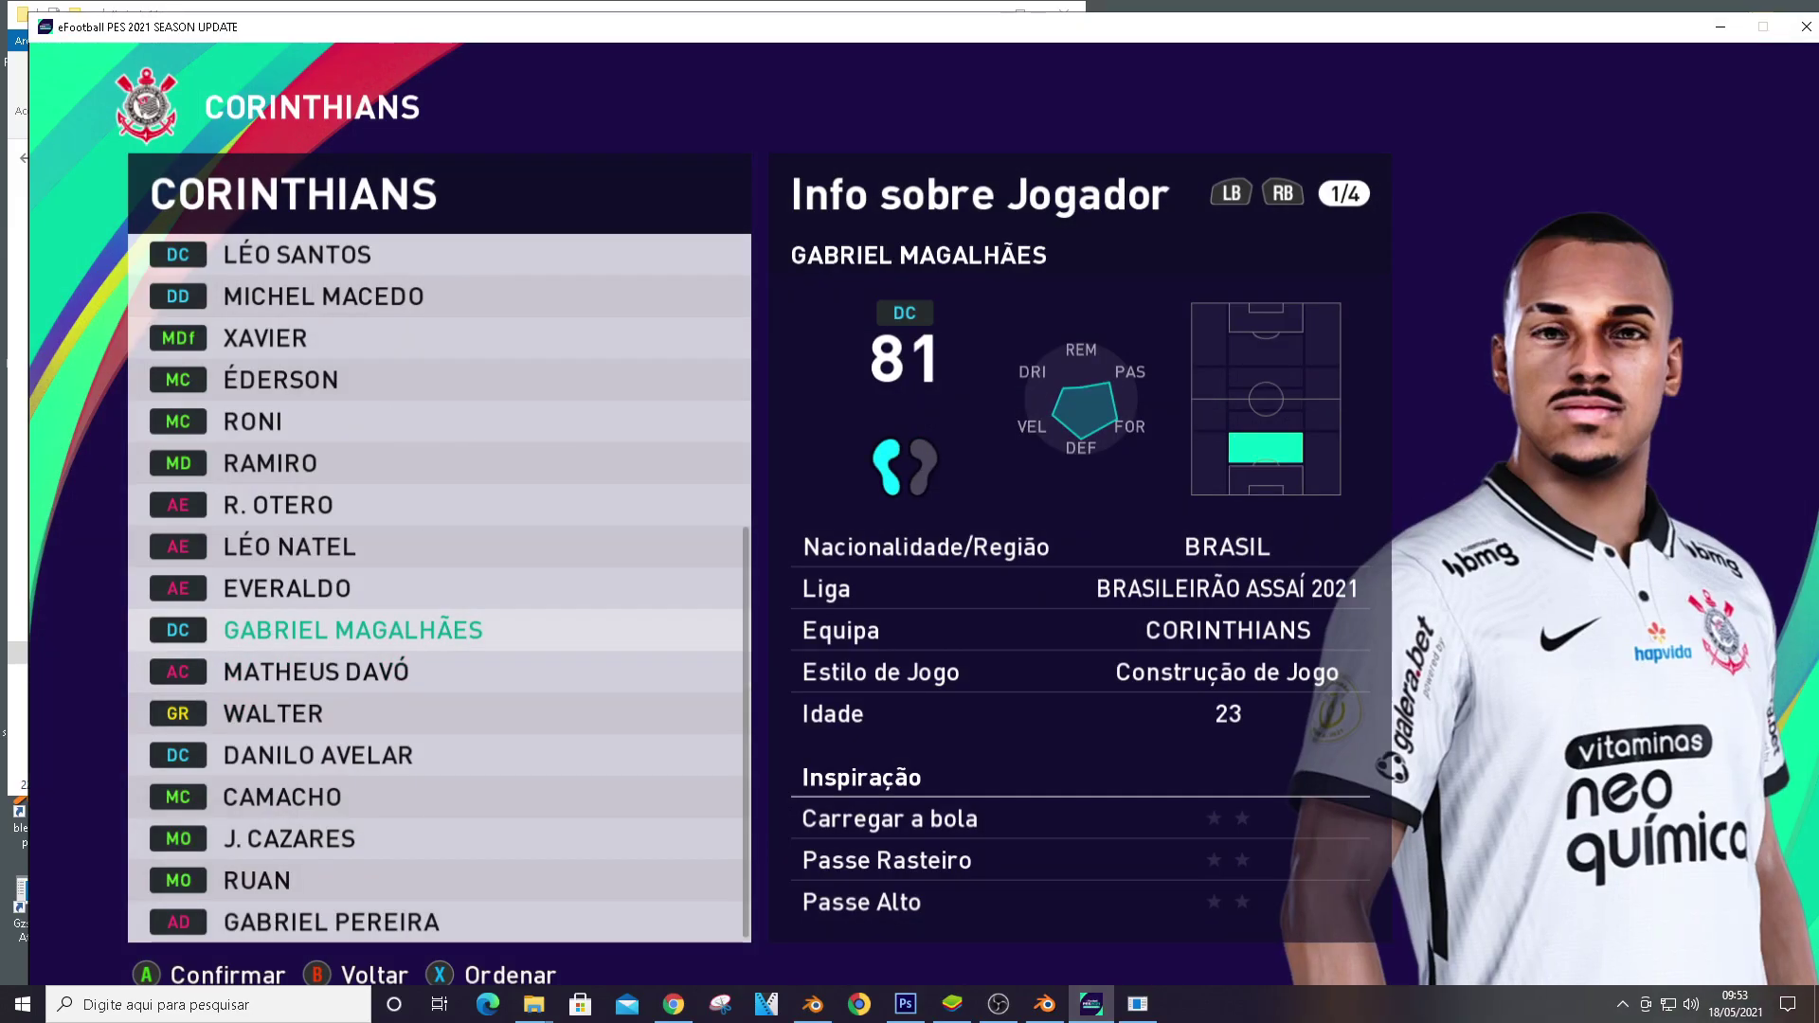
pyautogui.click(1724, 24)
pyautogui.click(282, 39)
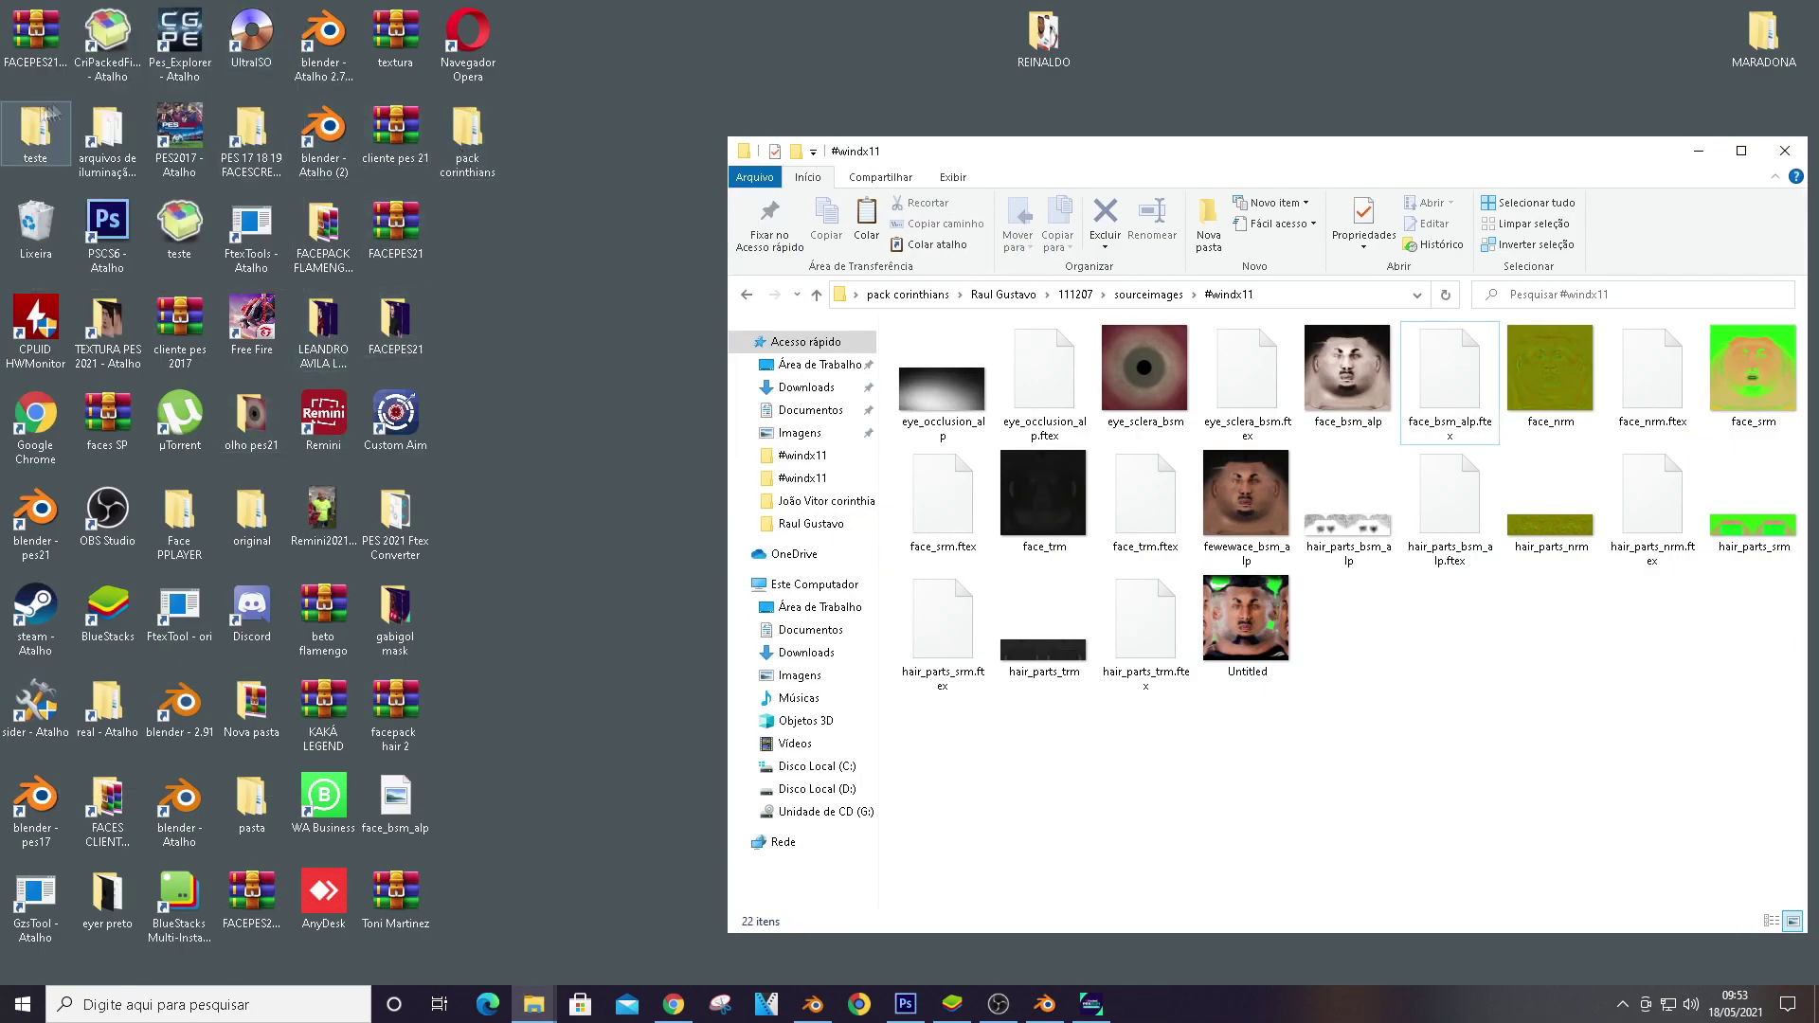
# Copy face_trm.ftex from arquivos de iluminação pes 21 into the game's raulgu #windx11 folder, replacing the existing file
pyautogui.doubleClick(108, 126)
pyautogui.click(978, 15)
pyautogui.click(533, 1004)
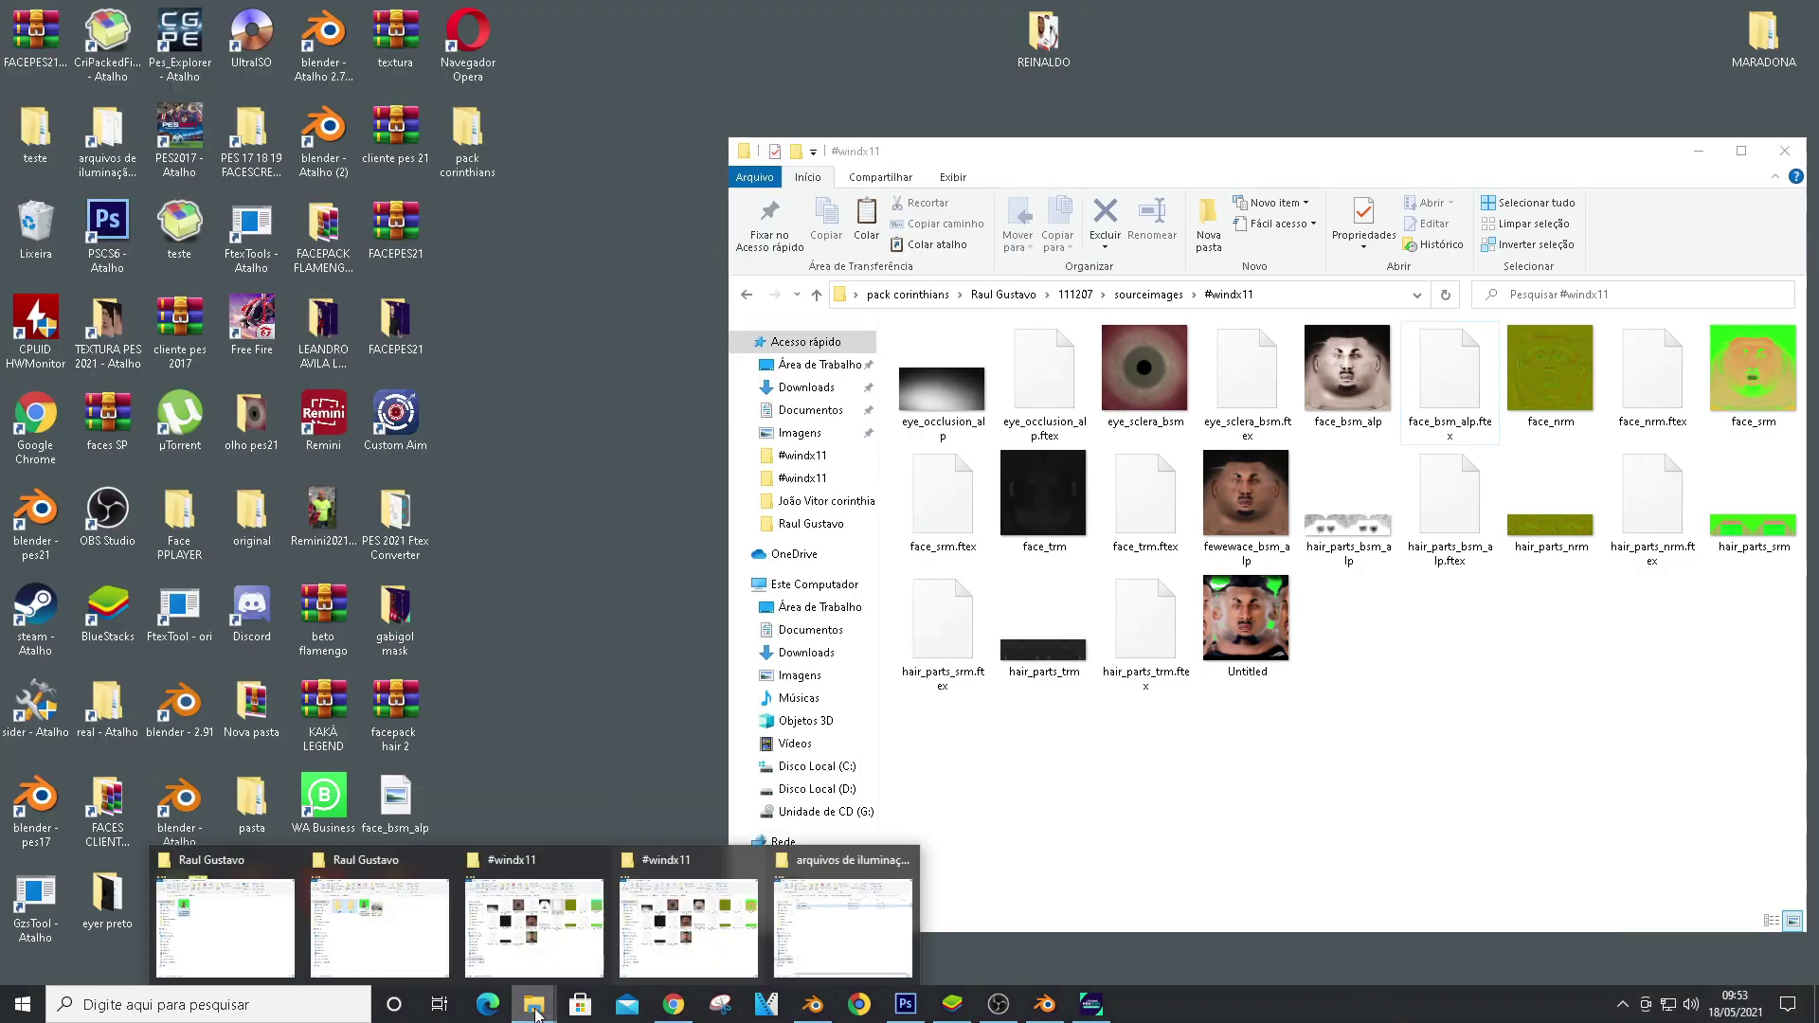
pyautogui.click(543, 909)
pyautogui.click(535, 1004)
pyautogui.click(694, 909)
pyautogui.hotkey('ctrl', 'v')
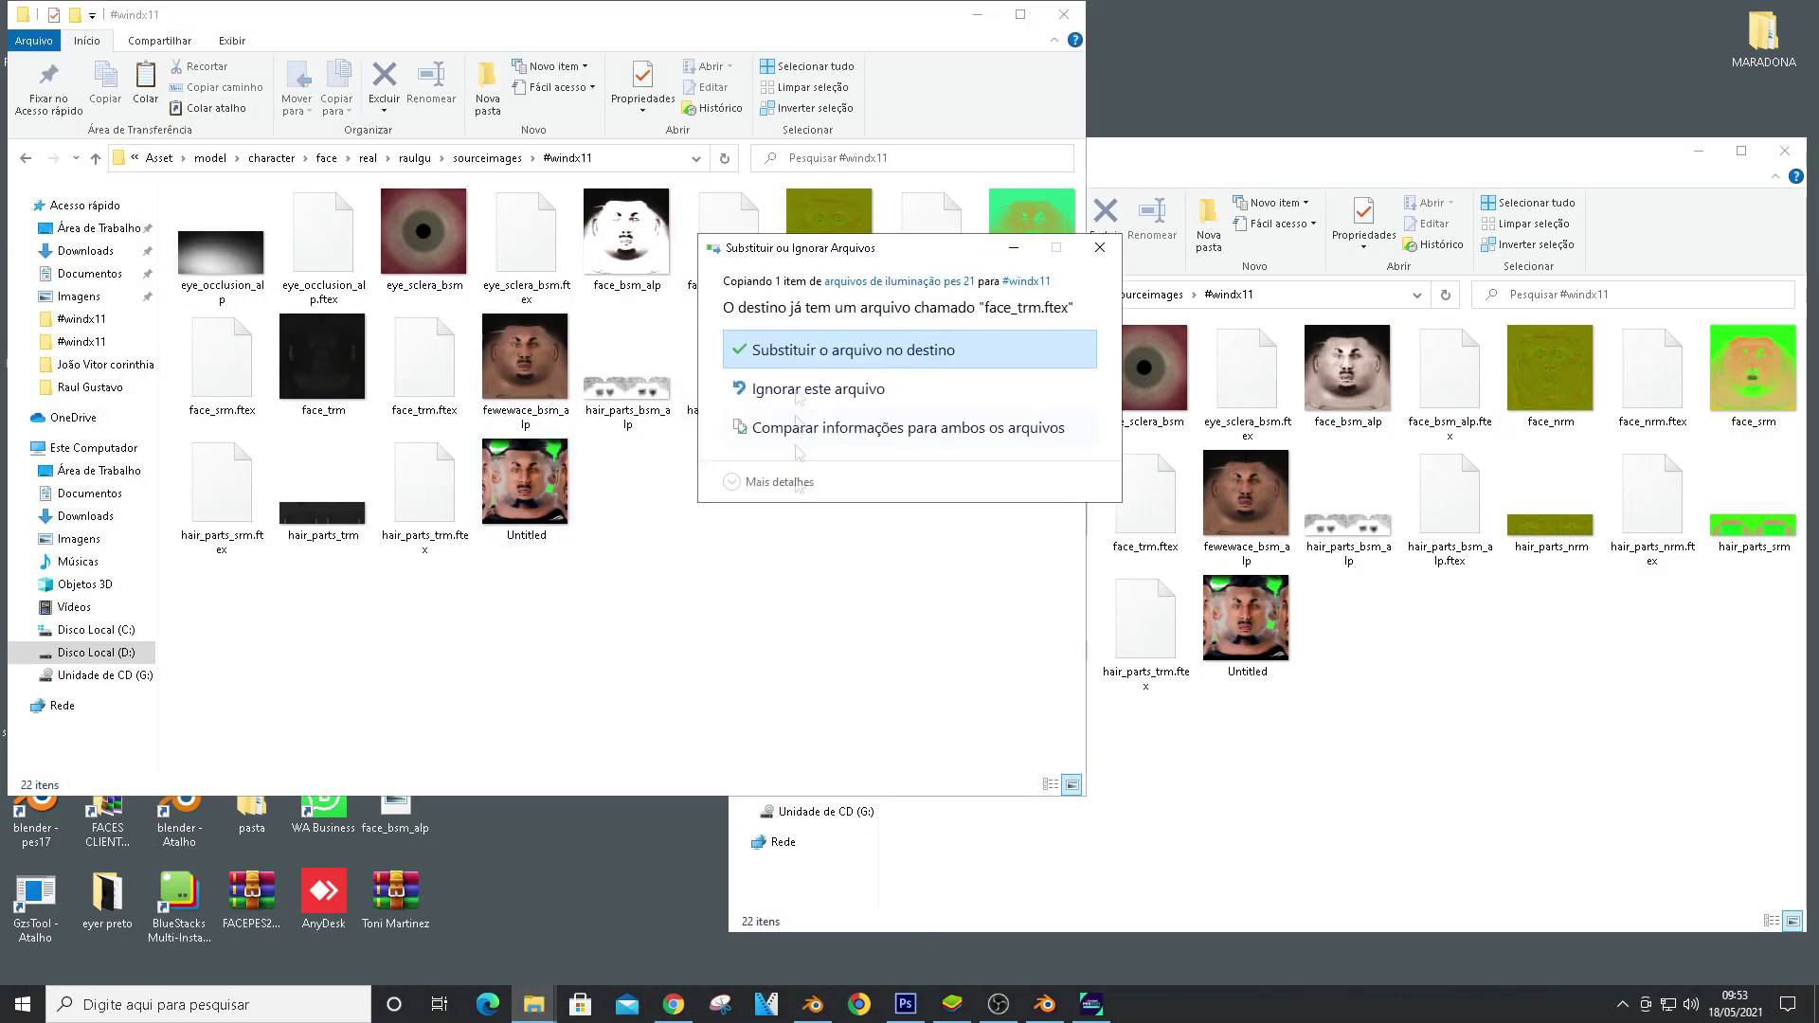
pyautogui.click(802, 351)
# Reload Gabriel Magalhães in the PES 2021 Corinthians squad list to examine the face, and minimize the game
pyautogui.click(1091, 1004)
pyautogui.press('Up')
pyautogui.press('Down')
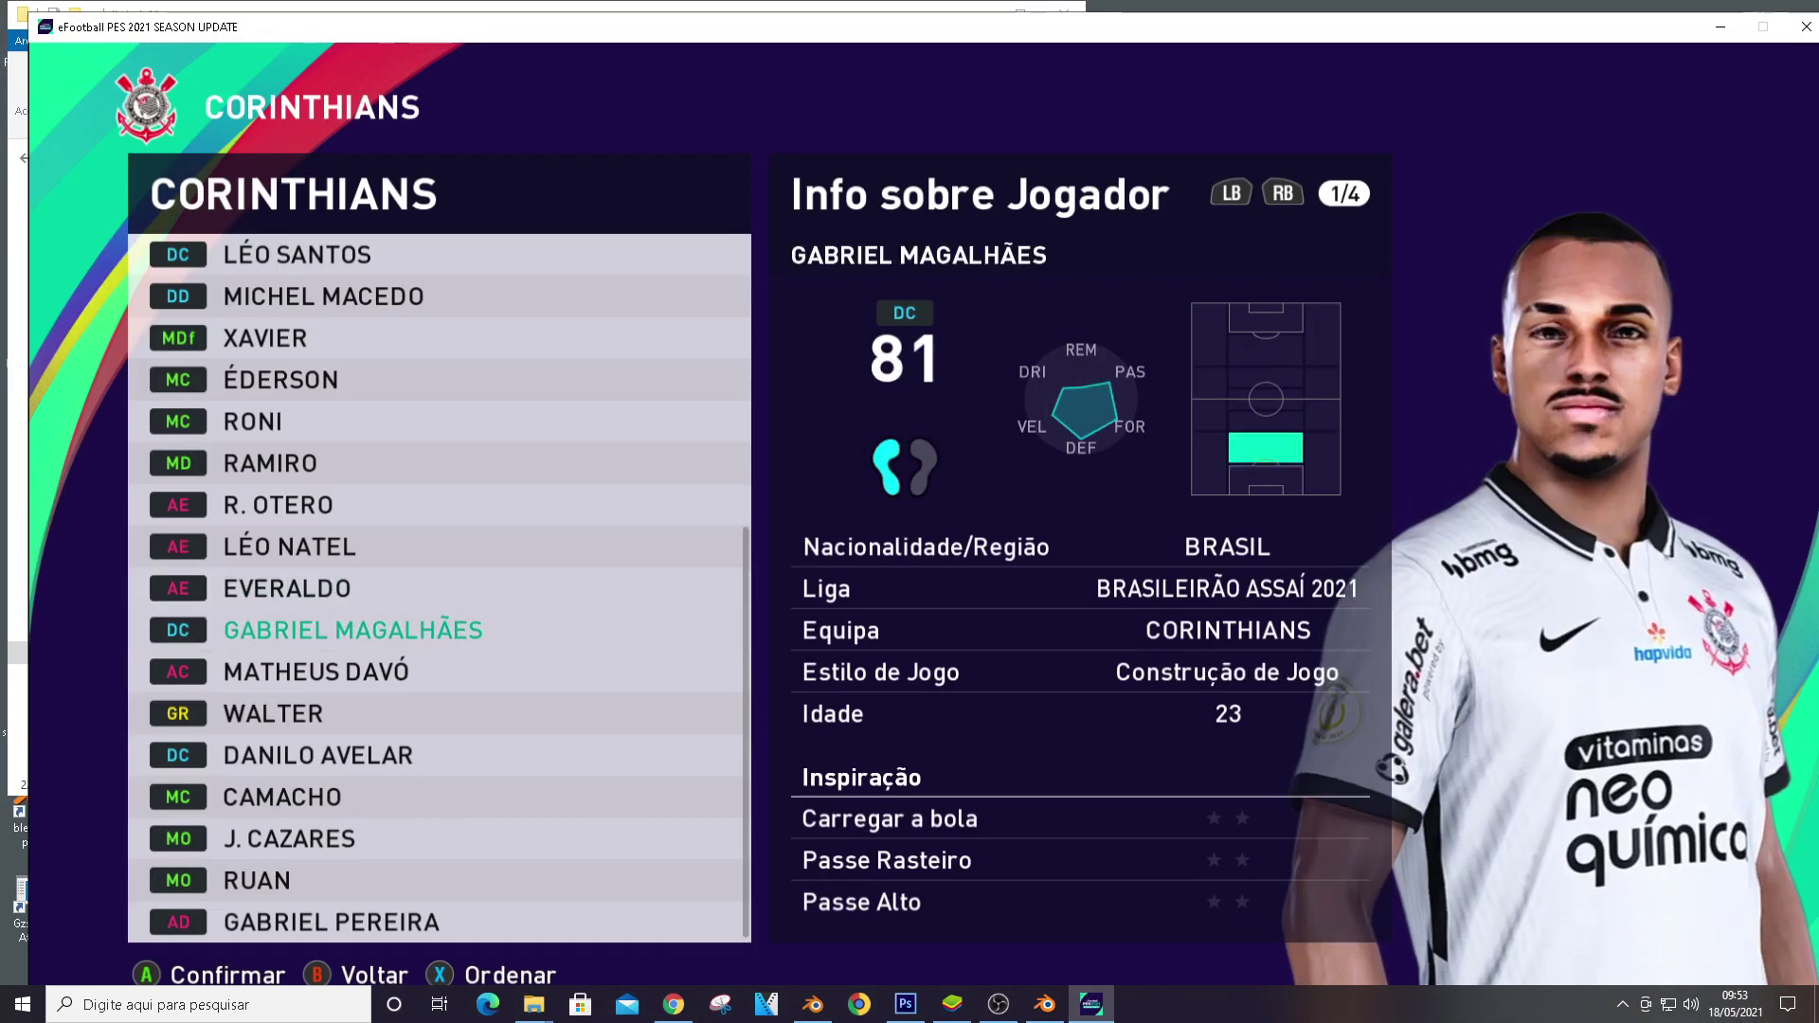
pyautogui.click(1714, 29)
# Copy face_nrm.ftex from arquivos de iluminação pes 21 into the game's raulgu #windx11 folder, replacing the existing file
pyautogui.click(23, 160)
pyautogui.doubleClick(227, 222)
pyautogui.click(542, 1018)
pyautogui.click(843, 924)
pyautogui.click(240, 222)
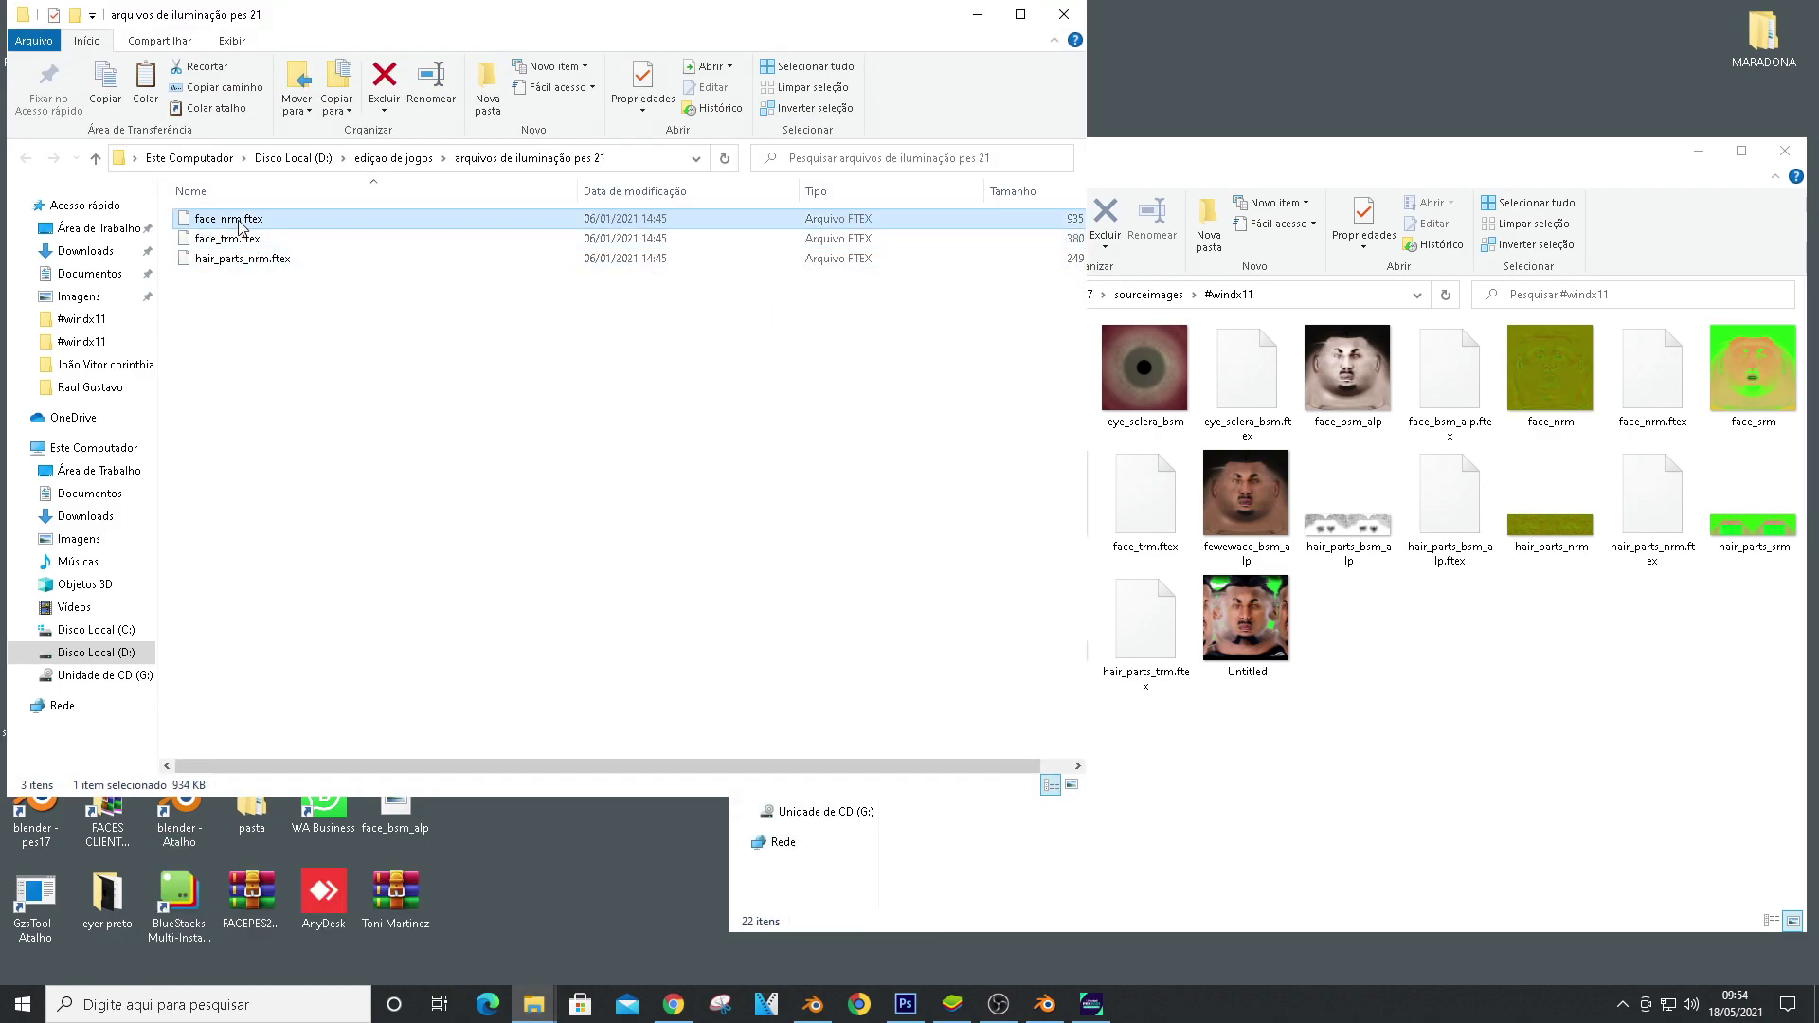
pyautogui.click(974, 26)
pyautogui.hotkey('ctrl', 'v')
pyautogui.click(805, 357)
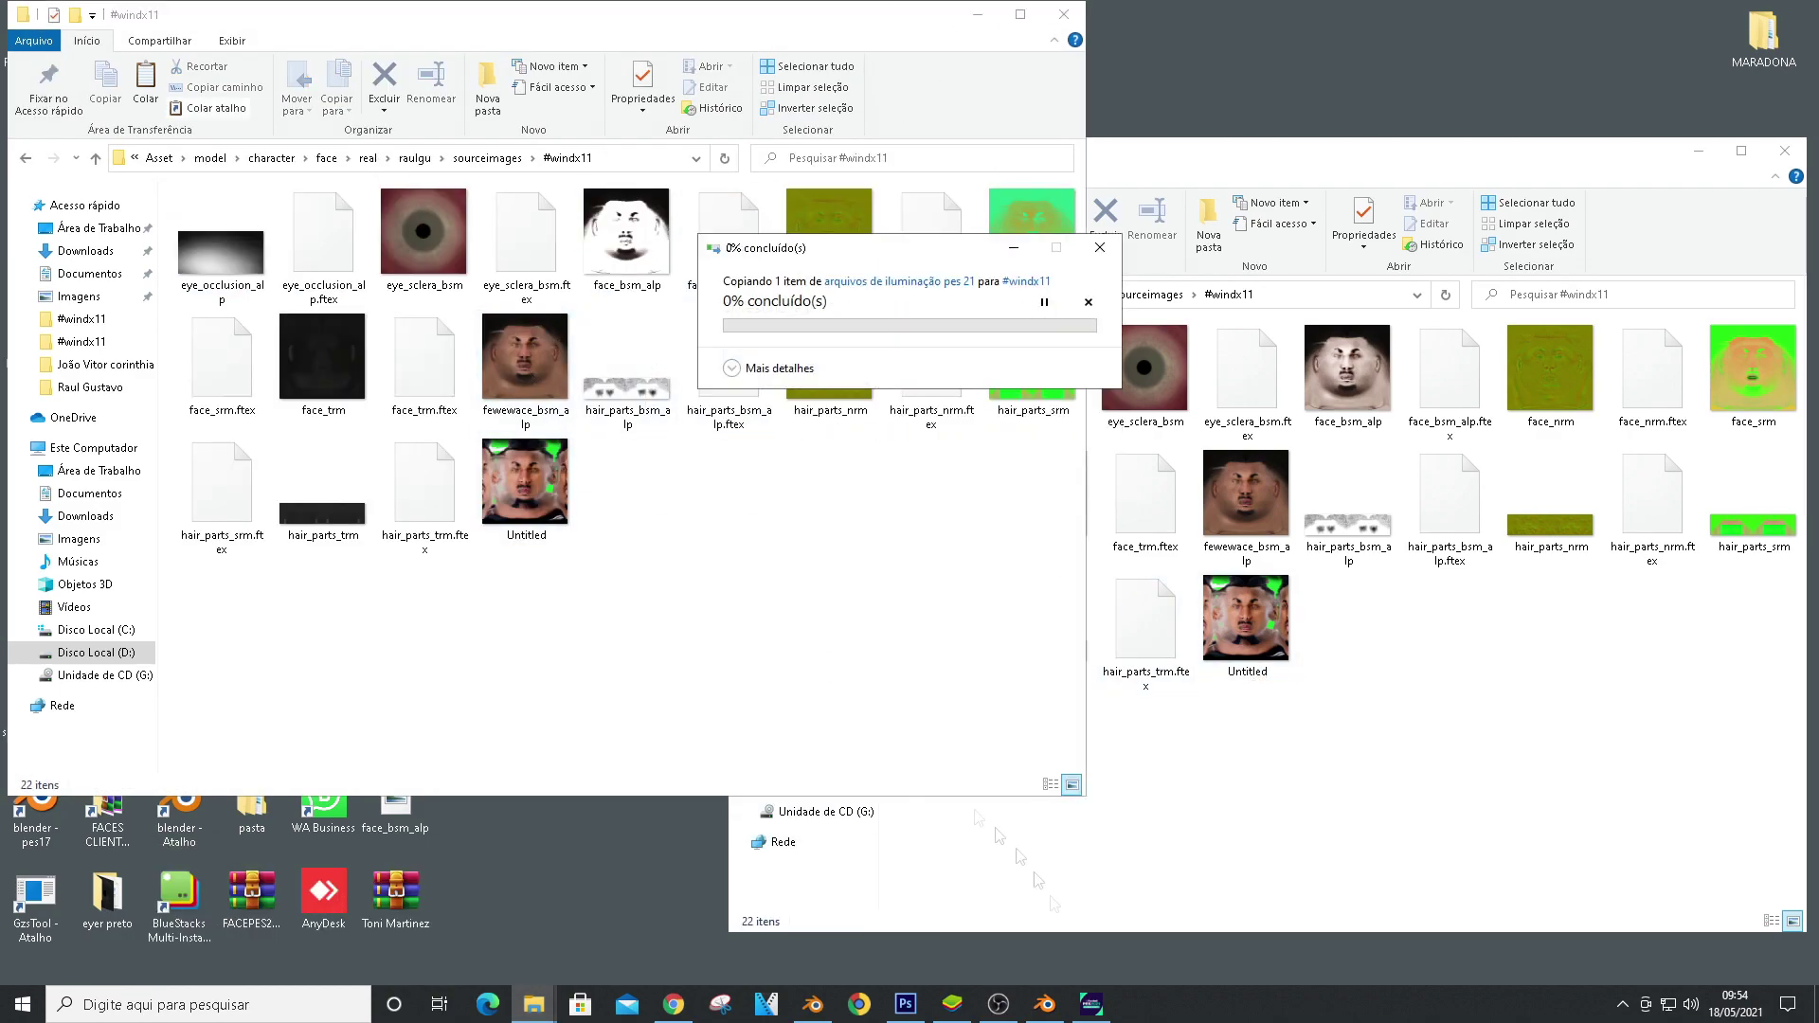
# Reload Gabriel Magalhães in PES 2021 and open his Definições Básicas to examine the face lighting on the full model
pyautogui.click(1083, 1009)
pyautogui.press('Up')
pyautogui.press('Down')
pyautogui.press('Return')
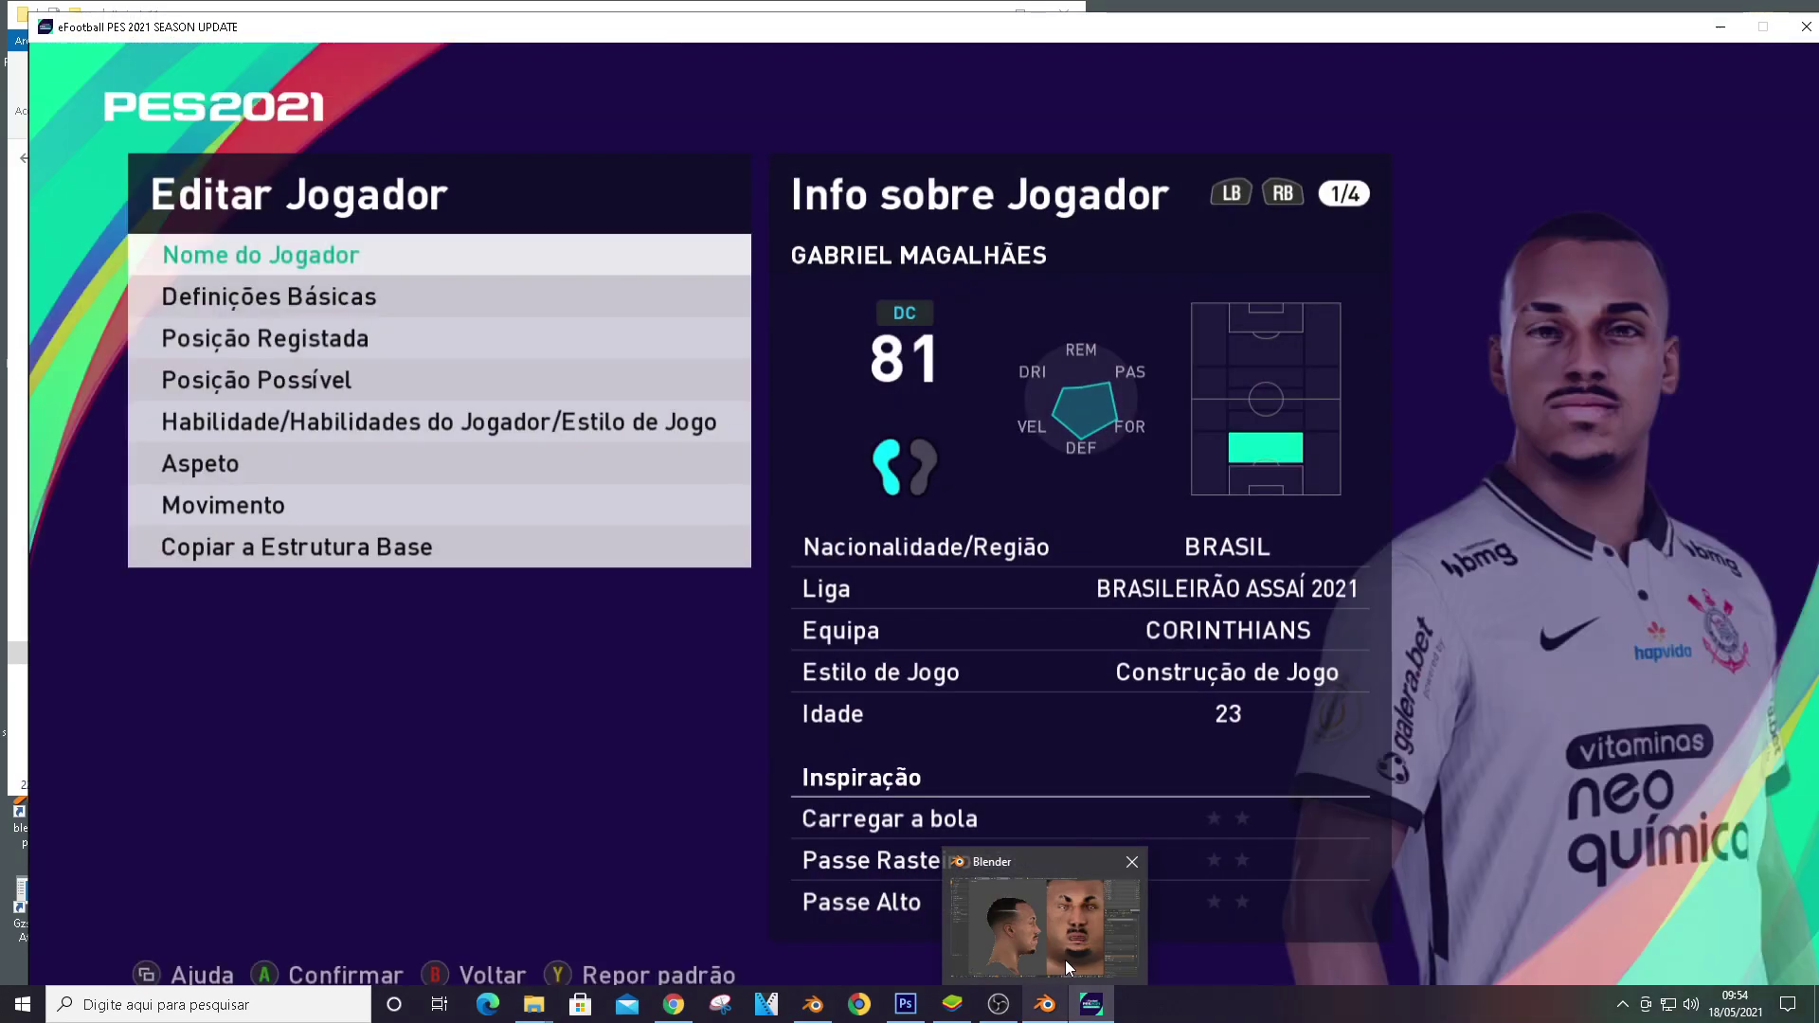
pyautogui.press('Down')
pyautogui.press('Return')
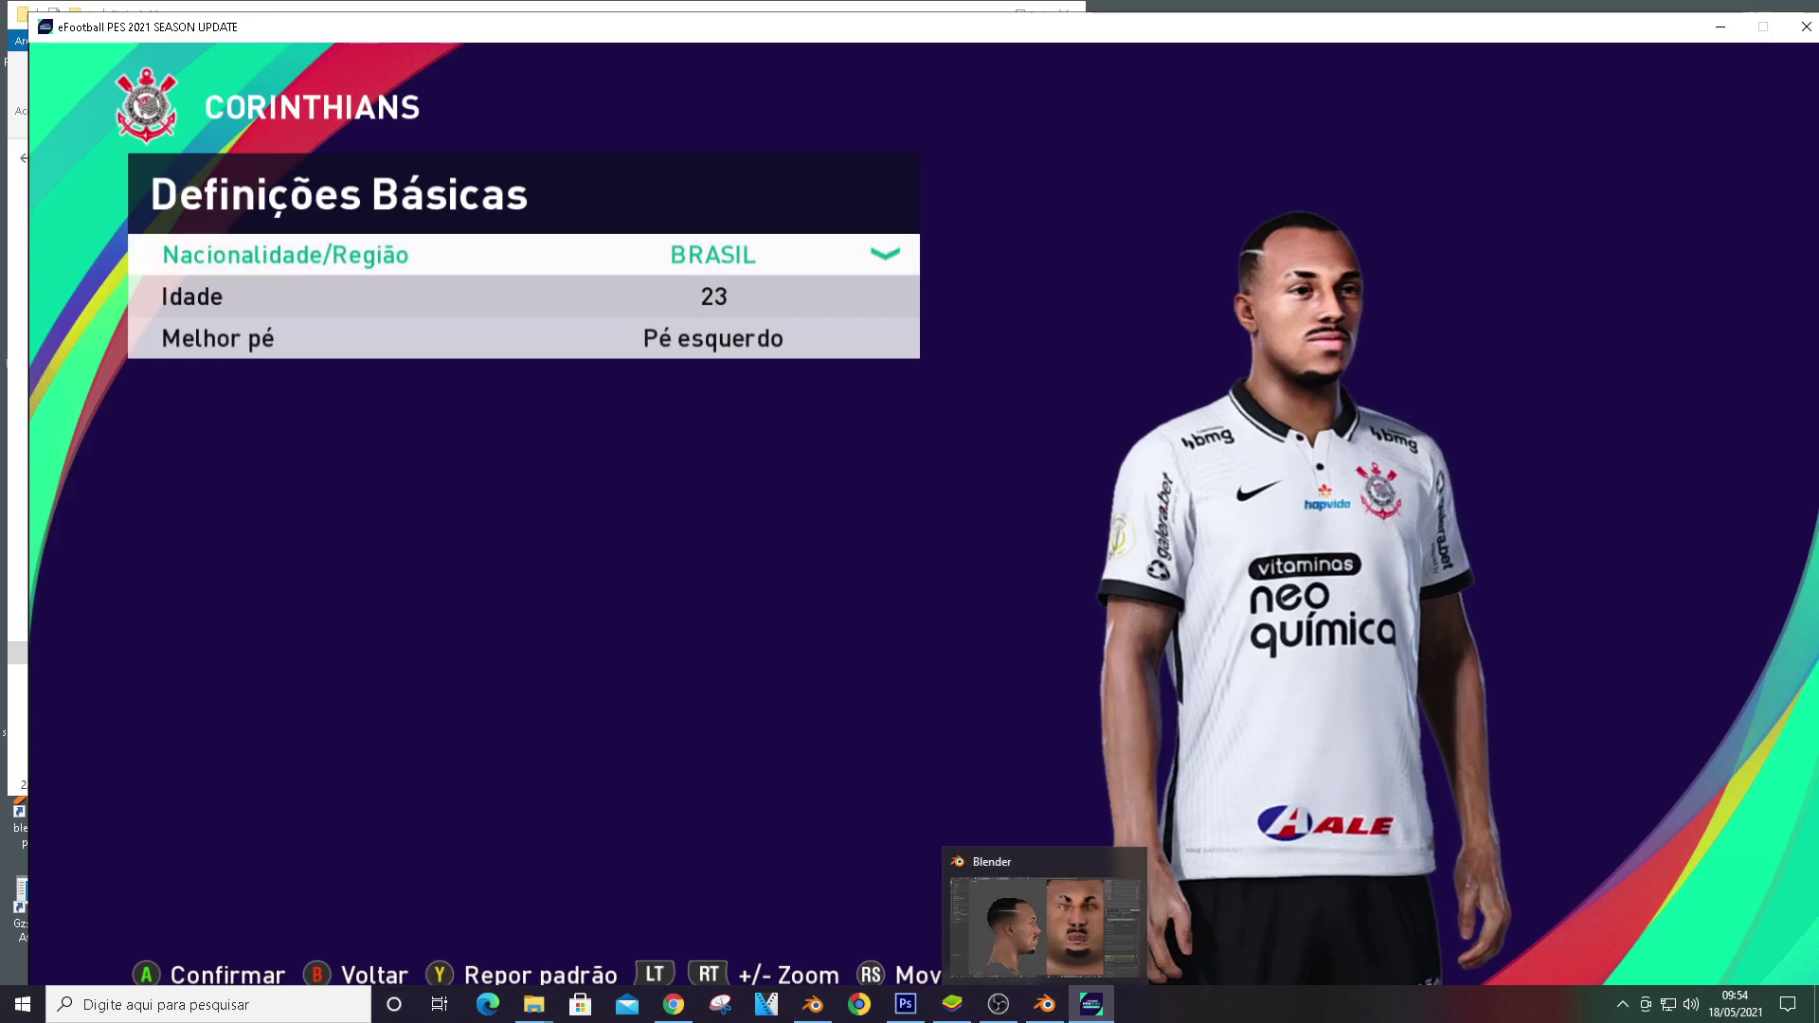
pyautogui.click(1091, 1004)
pyautogui.click(1091, 1004)
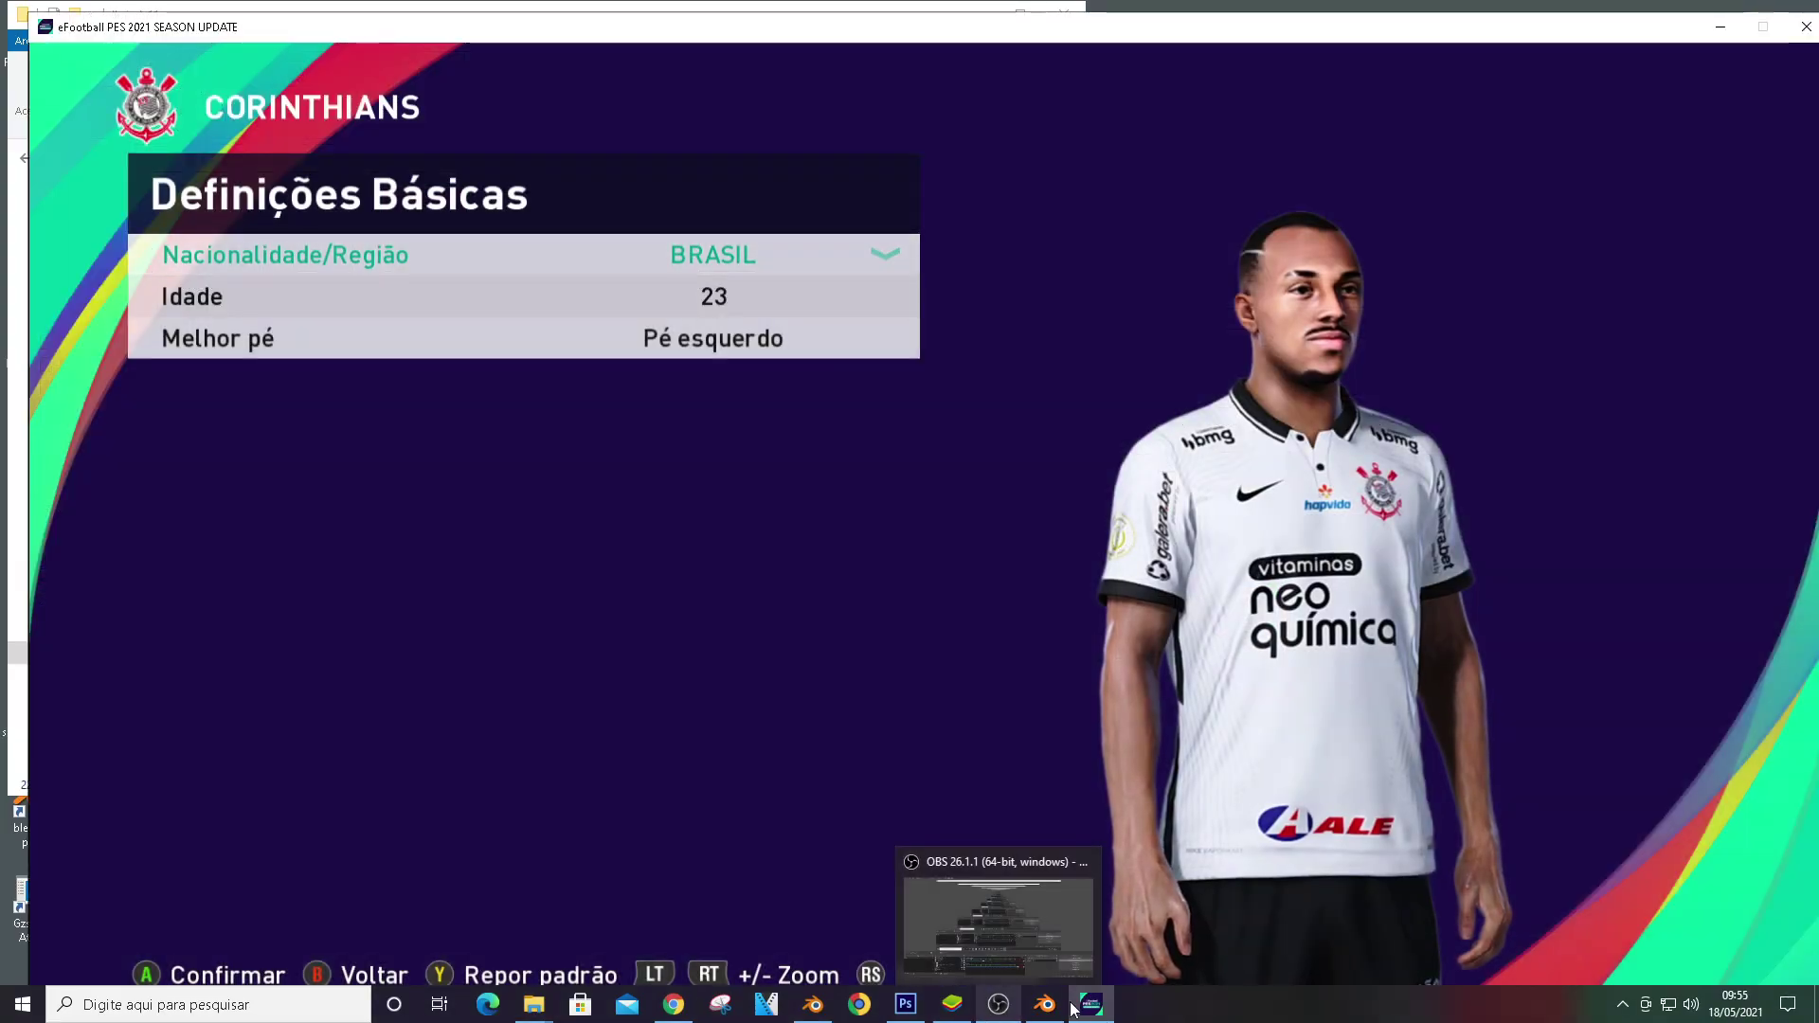
# Switch to Photoshop, sample a facial skin tone and paint it between the eyebrows on Camada 1 with a 66 px brush
pyautogui.click(905, 1004)
pyautogui.hotkey('ctrl', '+')
pyautogui.hotkey('ctrl', '+')
pyautogui.scroll(2, 796, 557)
pyautogui.scroll(2, 801, 549)
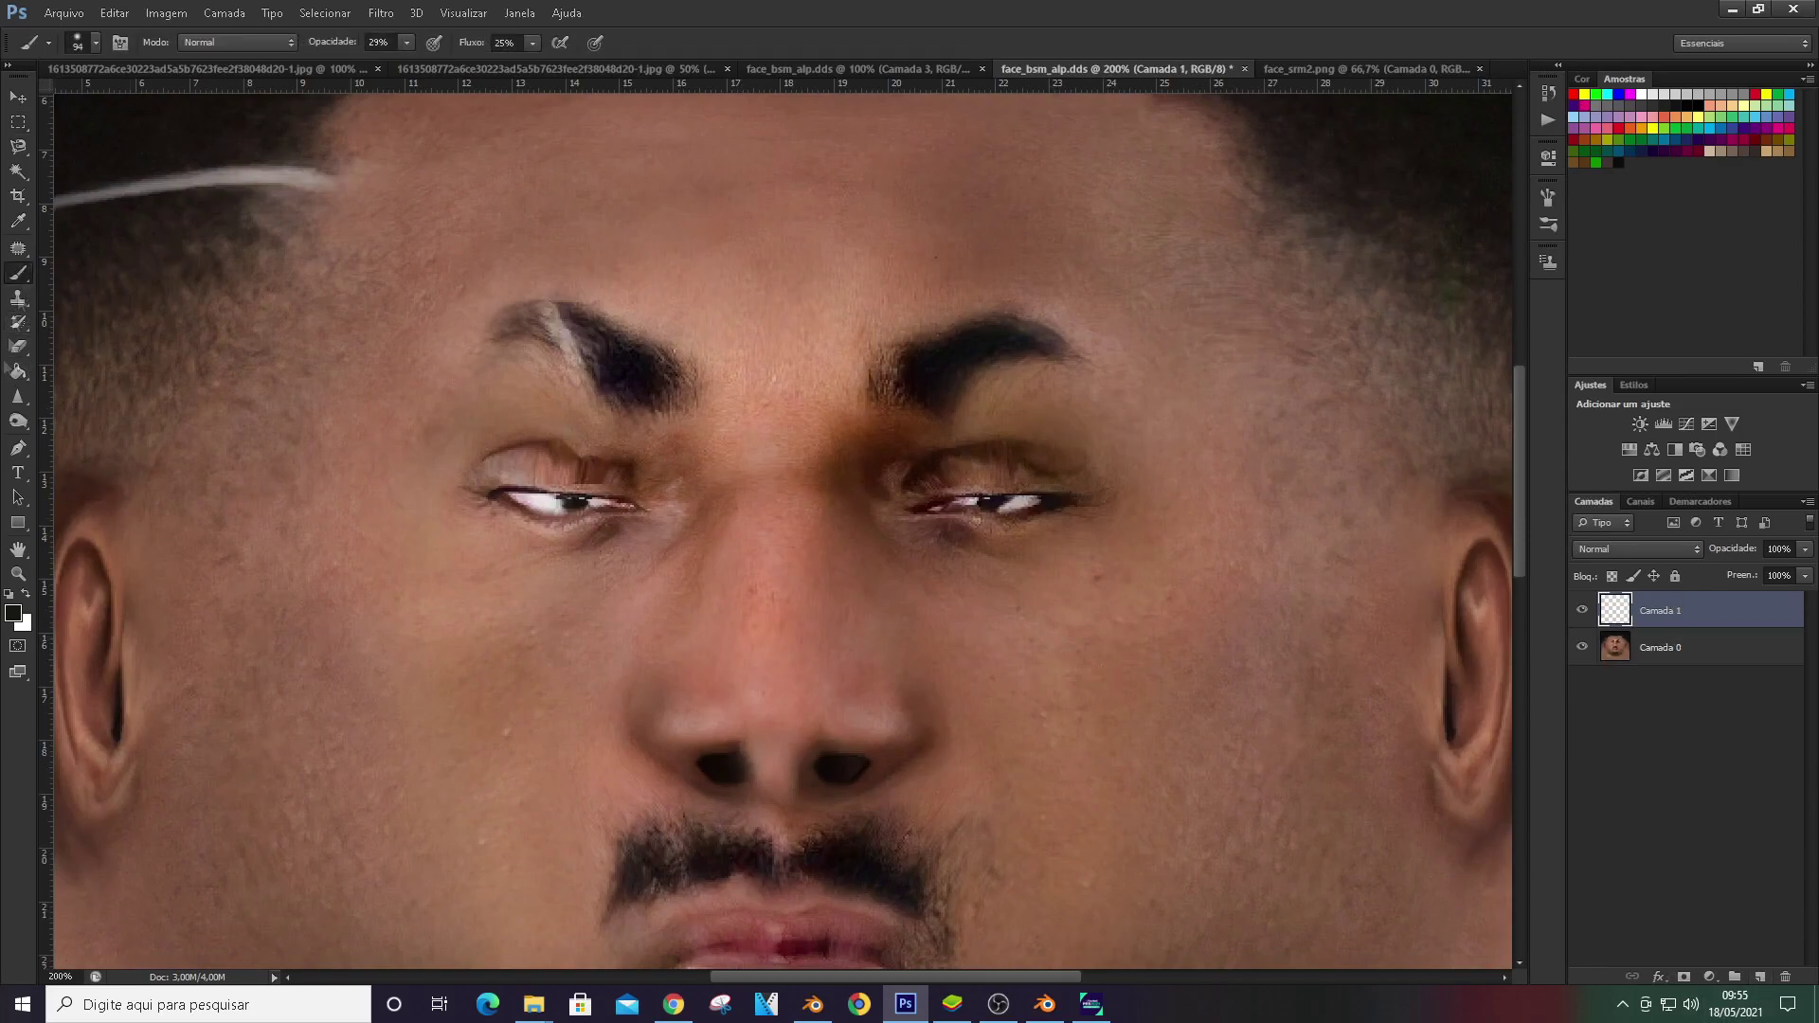
pyautogui.click(14, 613)
pyautogui.click(696, 550)
pyautogui.press('Return')
pyautogui.press('b')
pyautogui.scroll(1, 891, 453)
pyautogui.rightClick(761, 570)
pyautogui.click(864, 544)
pyautogui.click(854, 341)
pyautogui.scroll(-1, 699, 490)
pyautogui.scroll(1, 772, 284)
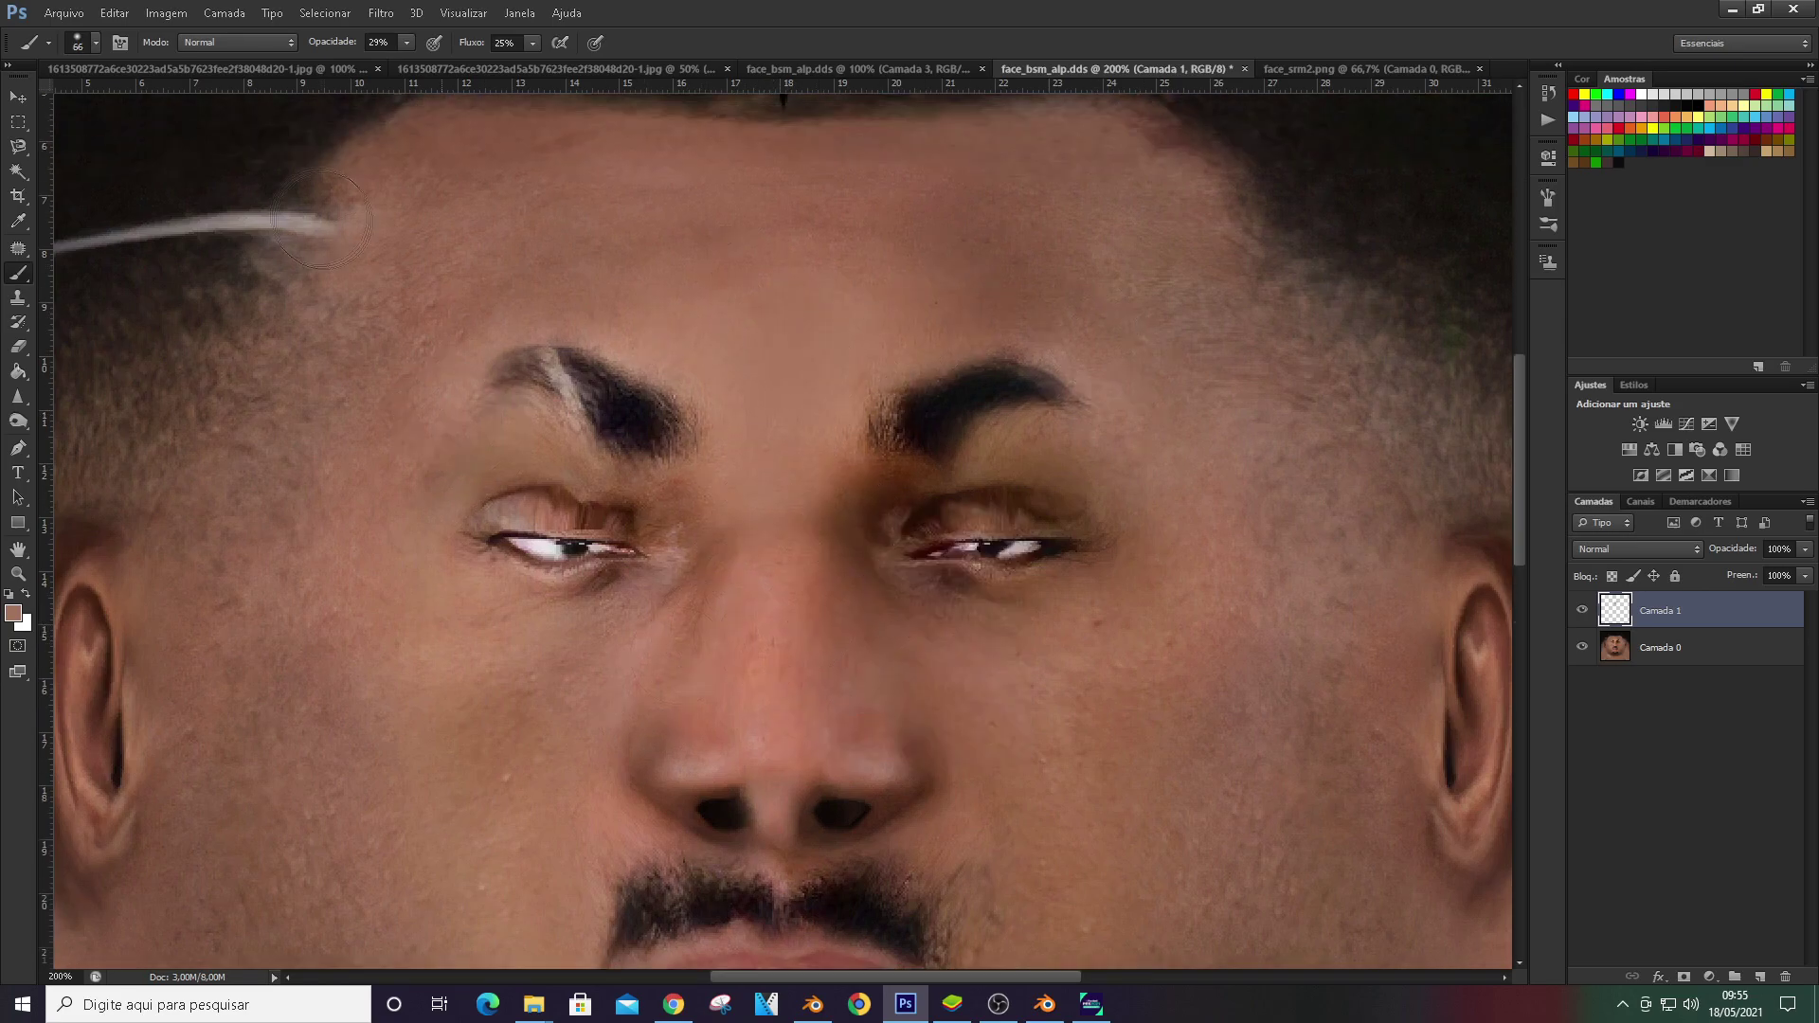
pyautogui.scroll(-1, 986, 326)
# Add 3% uniform noise to the painted Camada 1 and merge it with the face layer
pyautogui.click(381, 12)
pyautogui.moveTo(426, 333)
pyautogui.click(691, 343)
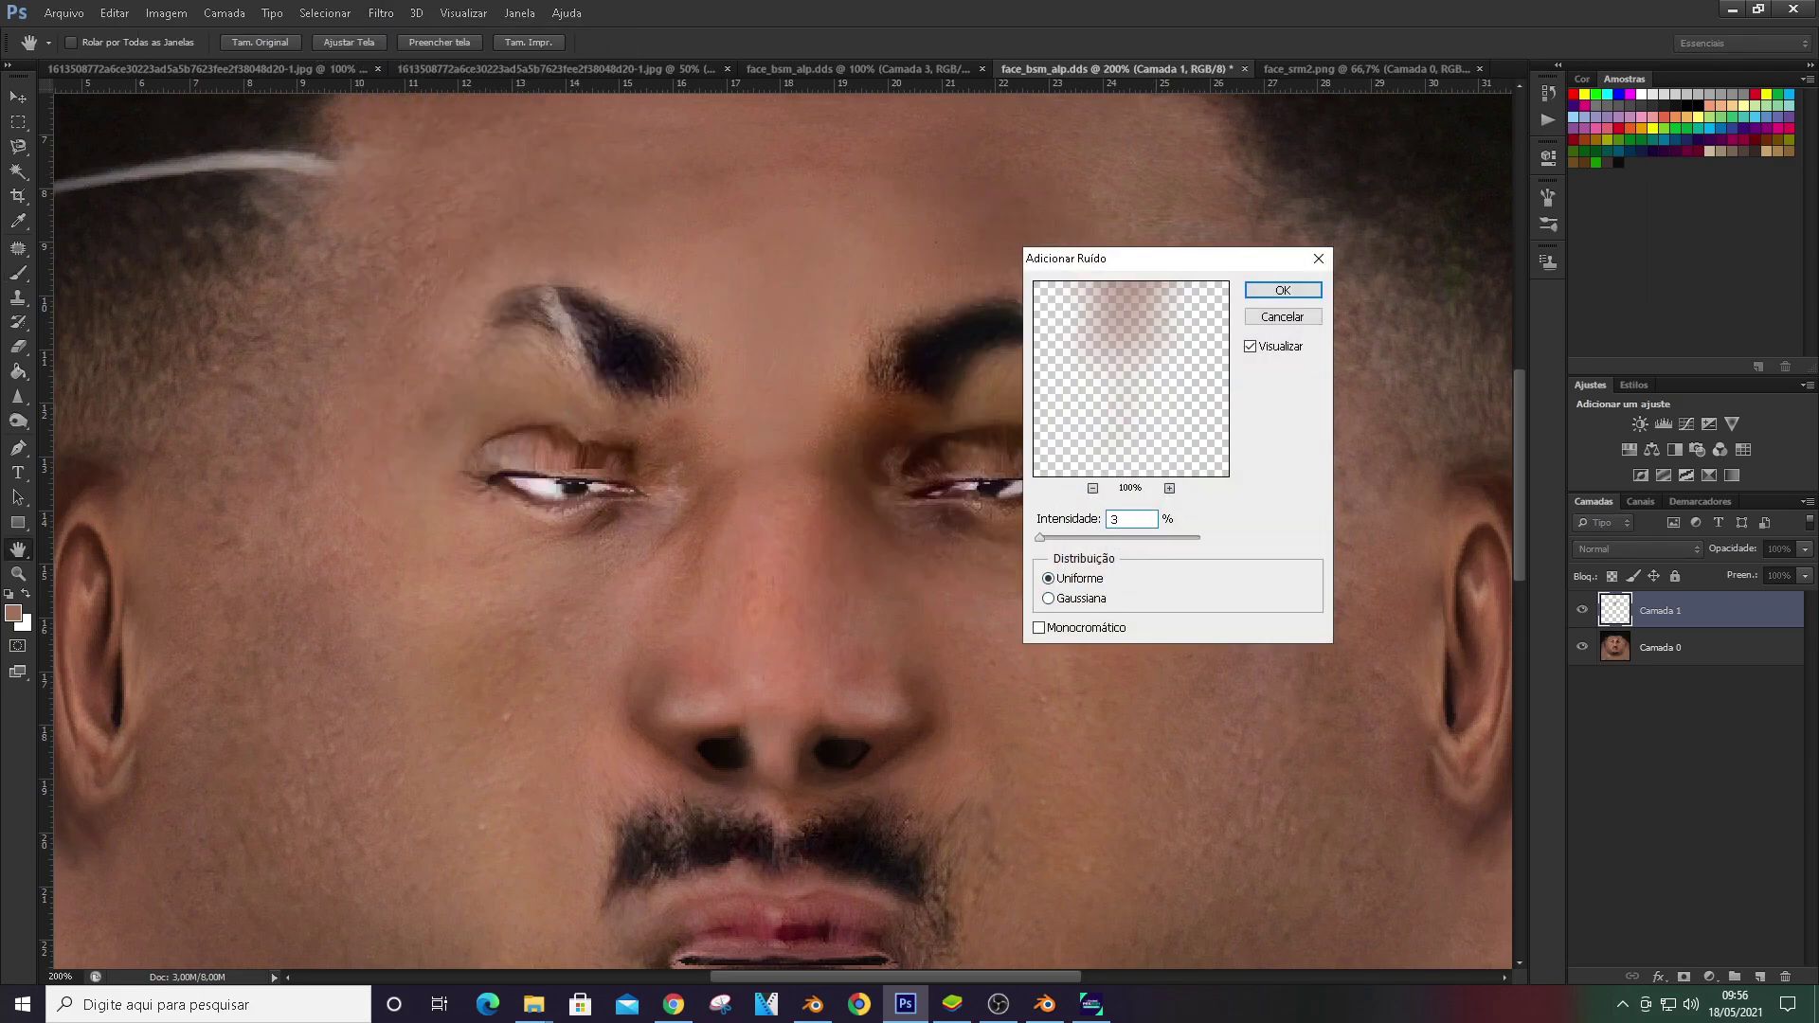
pyautogui.press('Return')
pyautogui.scroll(1, 1007, 588)
pyautogui.scroll(-3, 1007, 588)
pyautogui.rightClick(1710, 617)
pyautogui.click(1554, 708)
pyautogui.keyDown('alt'); pyautogui.scroll(-3, 734, 540); pyautogui.keyUp('alt')
# Rebuild Alfa 1 from the red channel with a white input level of 75, invert it and return to the RGB composite
pyautogui.click(63, 13)
pyautogui.click(1643, 502)
pyautogui.click(1658, 570)
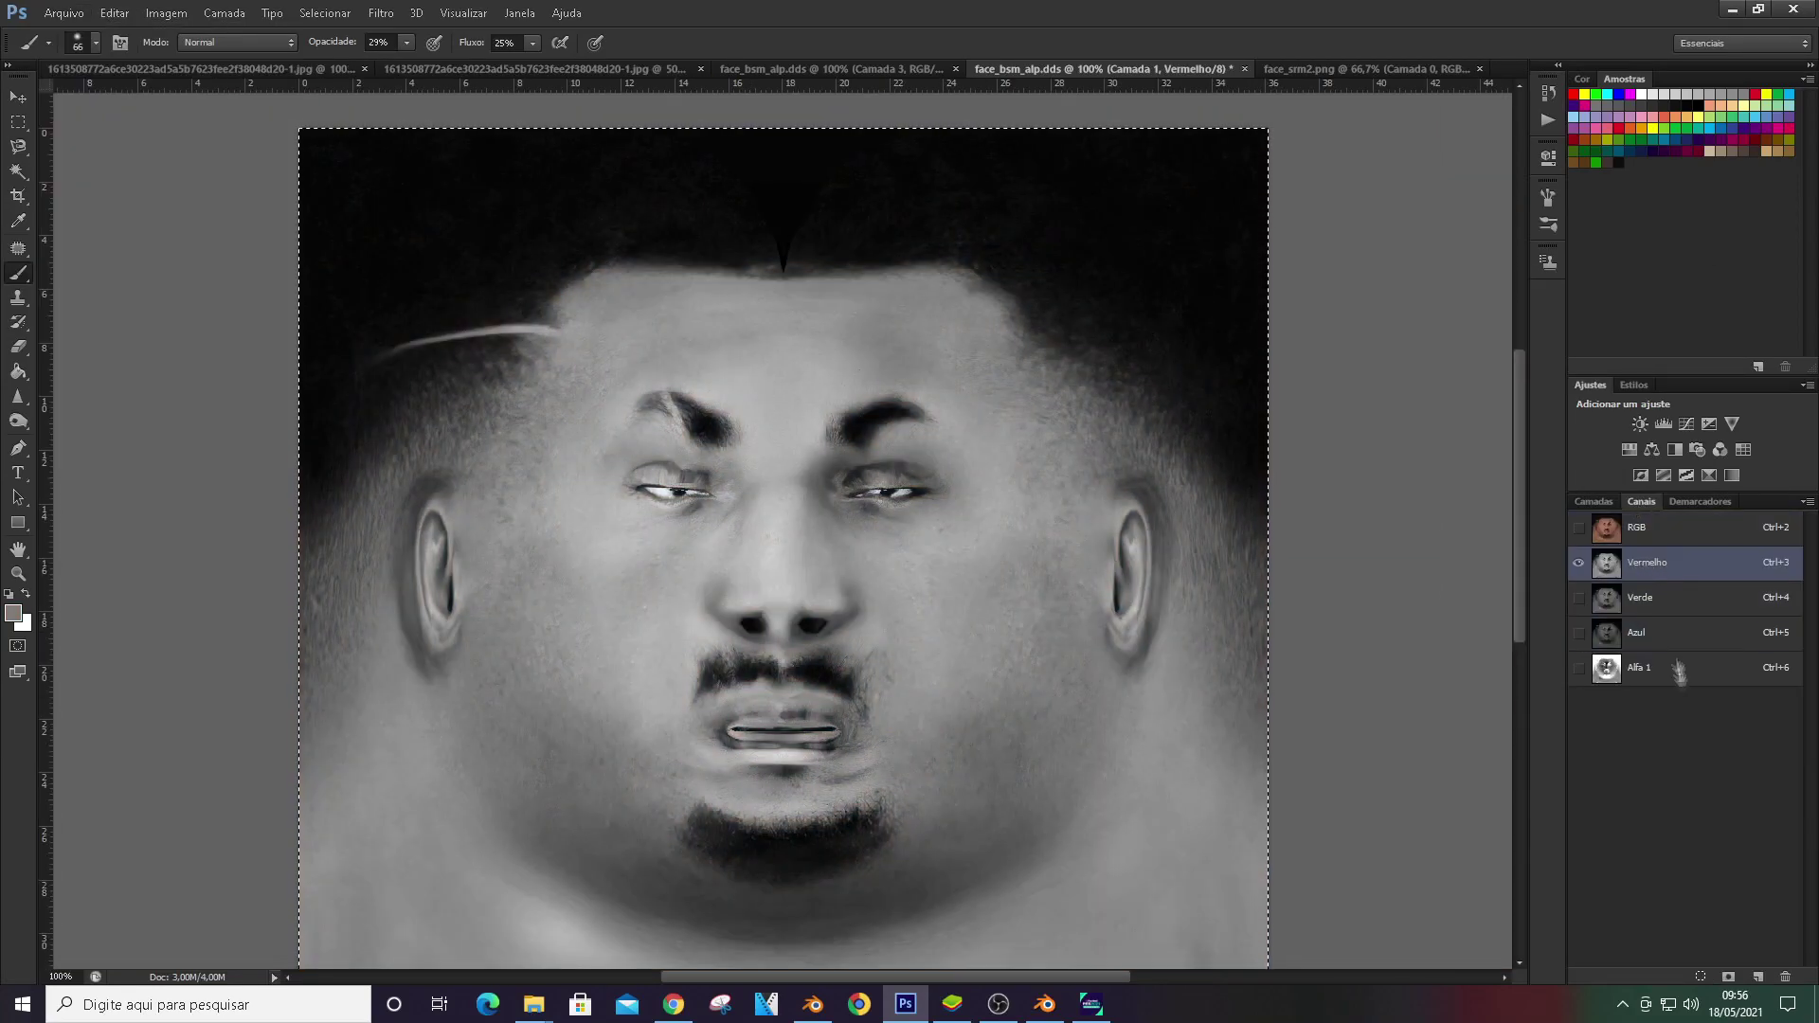
pyautogui.click(1648, 667)
pyautogui.hotkey('ctrl', 'l')
pyautogui.moveTo(1051, 333)
pyautogui.mouseDown()
pyautogui.moveTo(955, 334)
pyautogui.moveTo(1054, 332)
pyautogui.mouseUp()
pyautogui.moveTo(1050, 254); pyautogui.dragTo(881, 254)
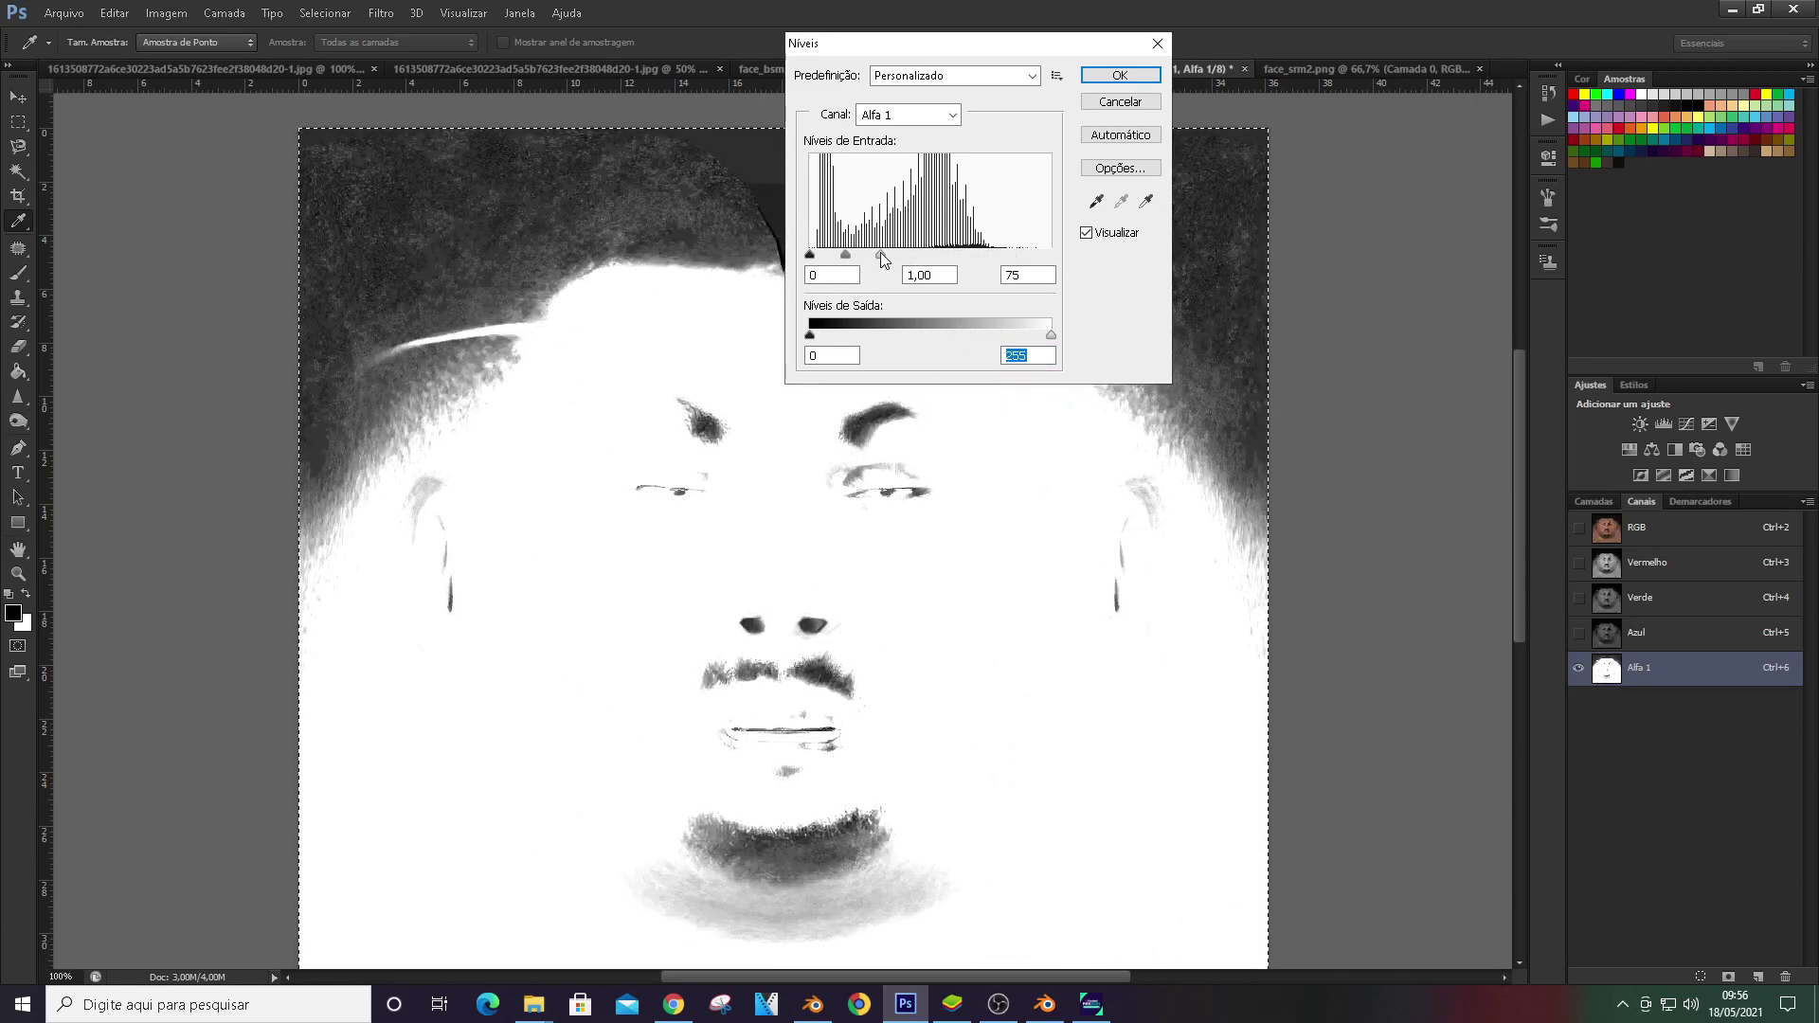
pyautogui.click(1120, 75)
pyautogui.hotkey('ctrl', 'i')
pyautogui.hotkey('ctrl', '2')
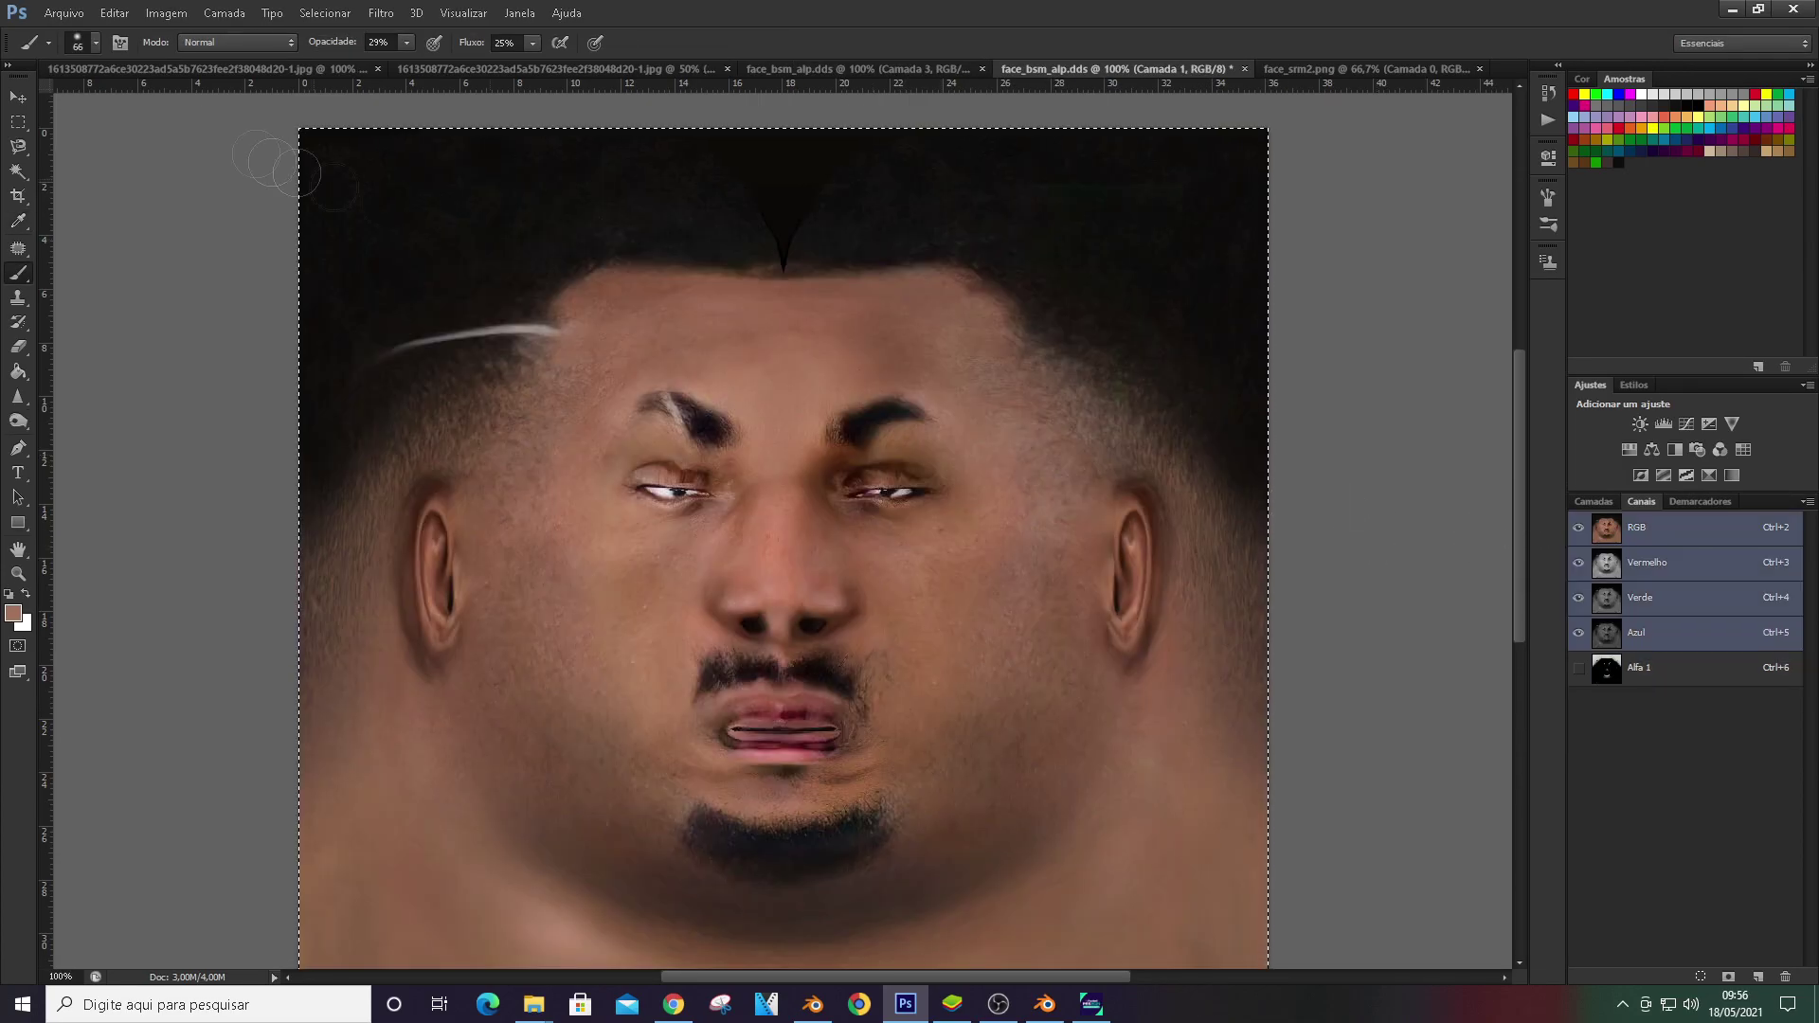
# Overwrite face_bsm_alp in #windx11 with the retouched texture in D3D/DDS format, including the alpha channel
pyautogui.click(63, 12)
pyautogui.click(113, 244)
pyautogui.click(991, 308)
pyautogui.click(923, 743)
pyautogui.click(924, 493)
pyautogui.click(991, 308)
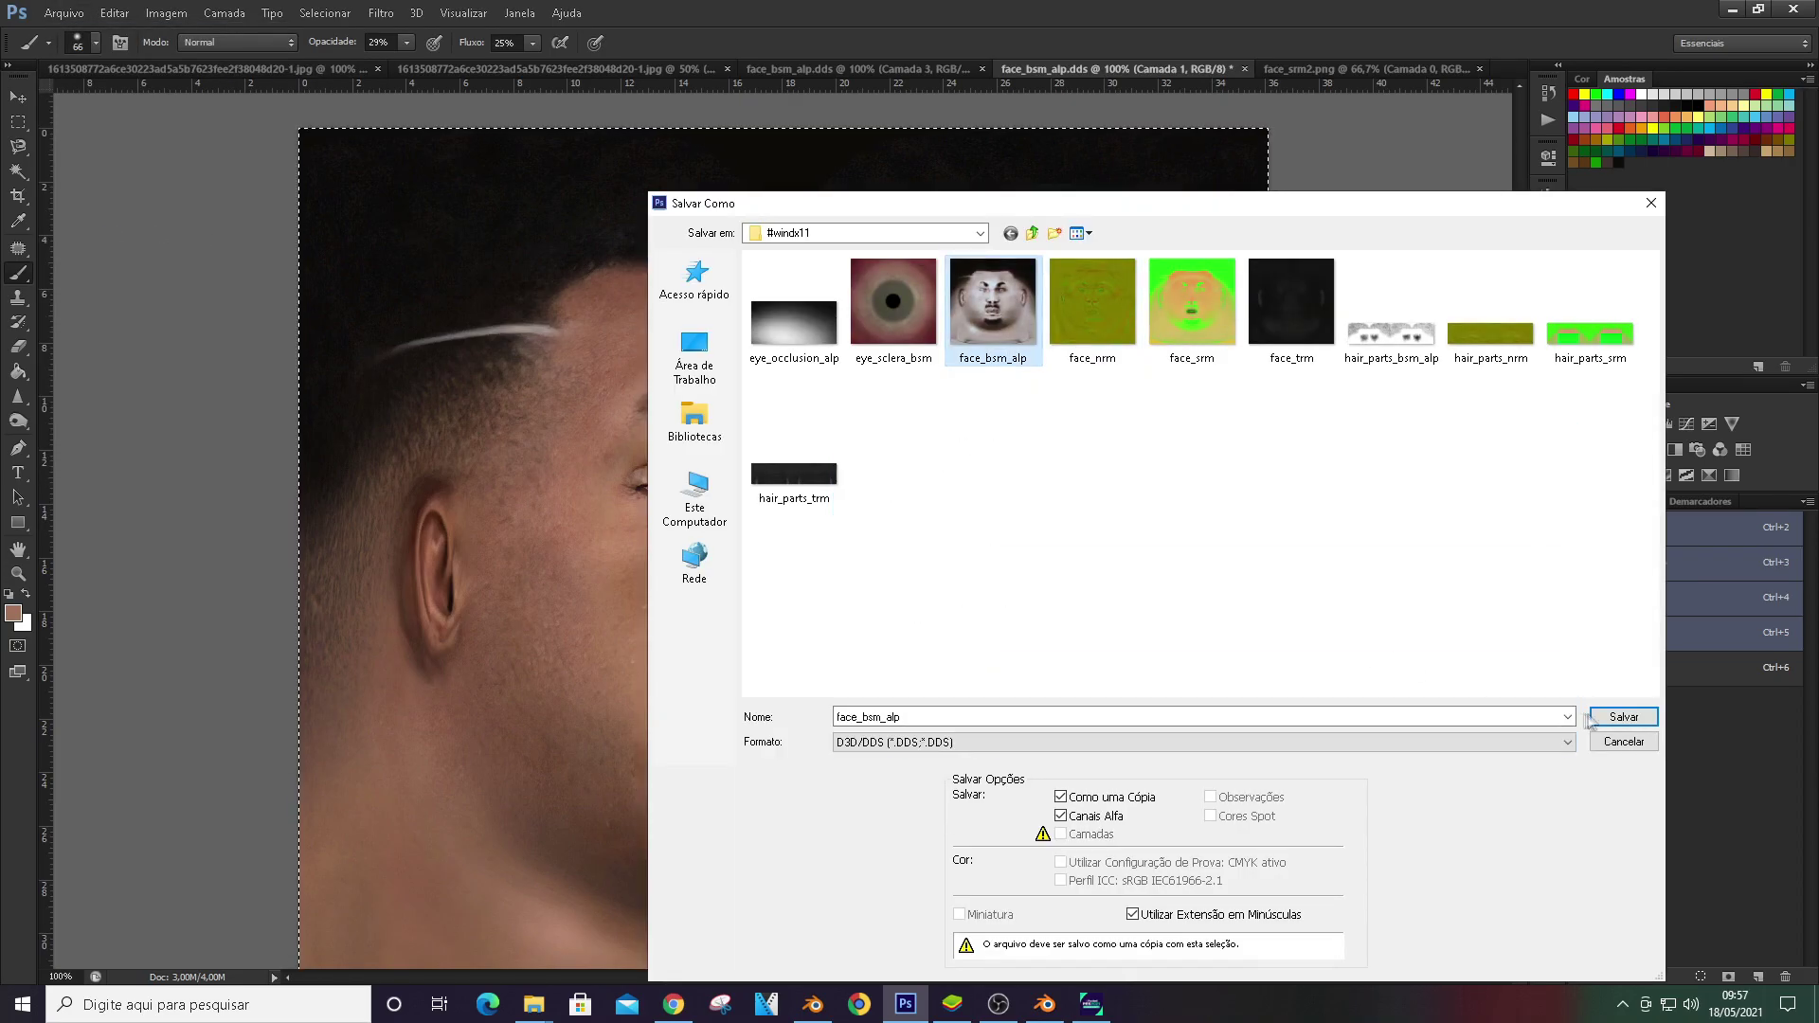
pyautogui.click(1620, 716)
pyautogui.click(866, 390)
pyautogui.click(994, 258)
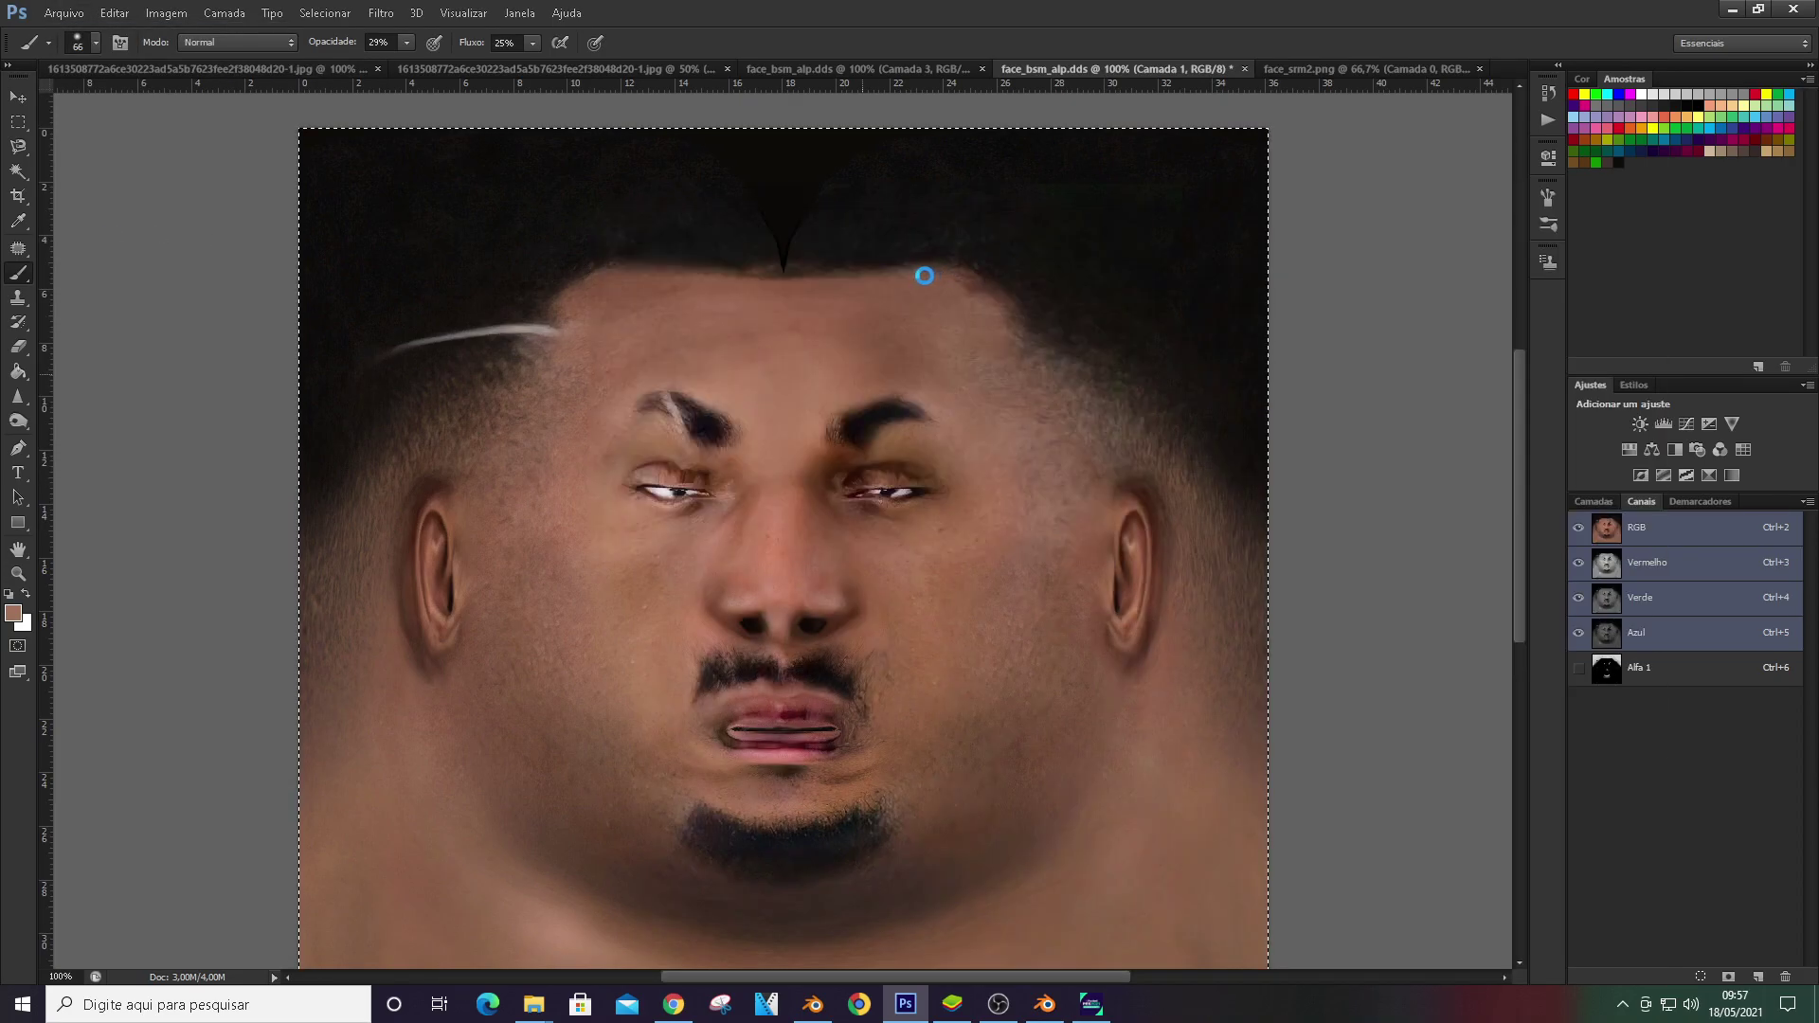
# Overwrite face_bsm_alp in #windx11 again as D3D/DDS, using DXT1 RGB 4 bpp with no alpha and generated MIP maps
pyautogui.click(63, 12)
pyautogui.click(112, 241)
pyautogui.click(1177, 742)
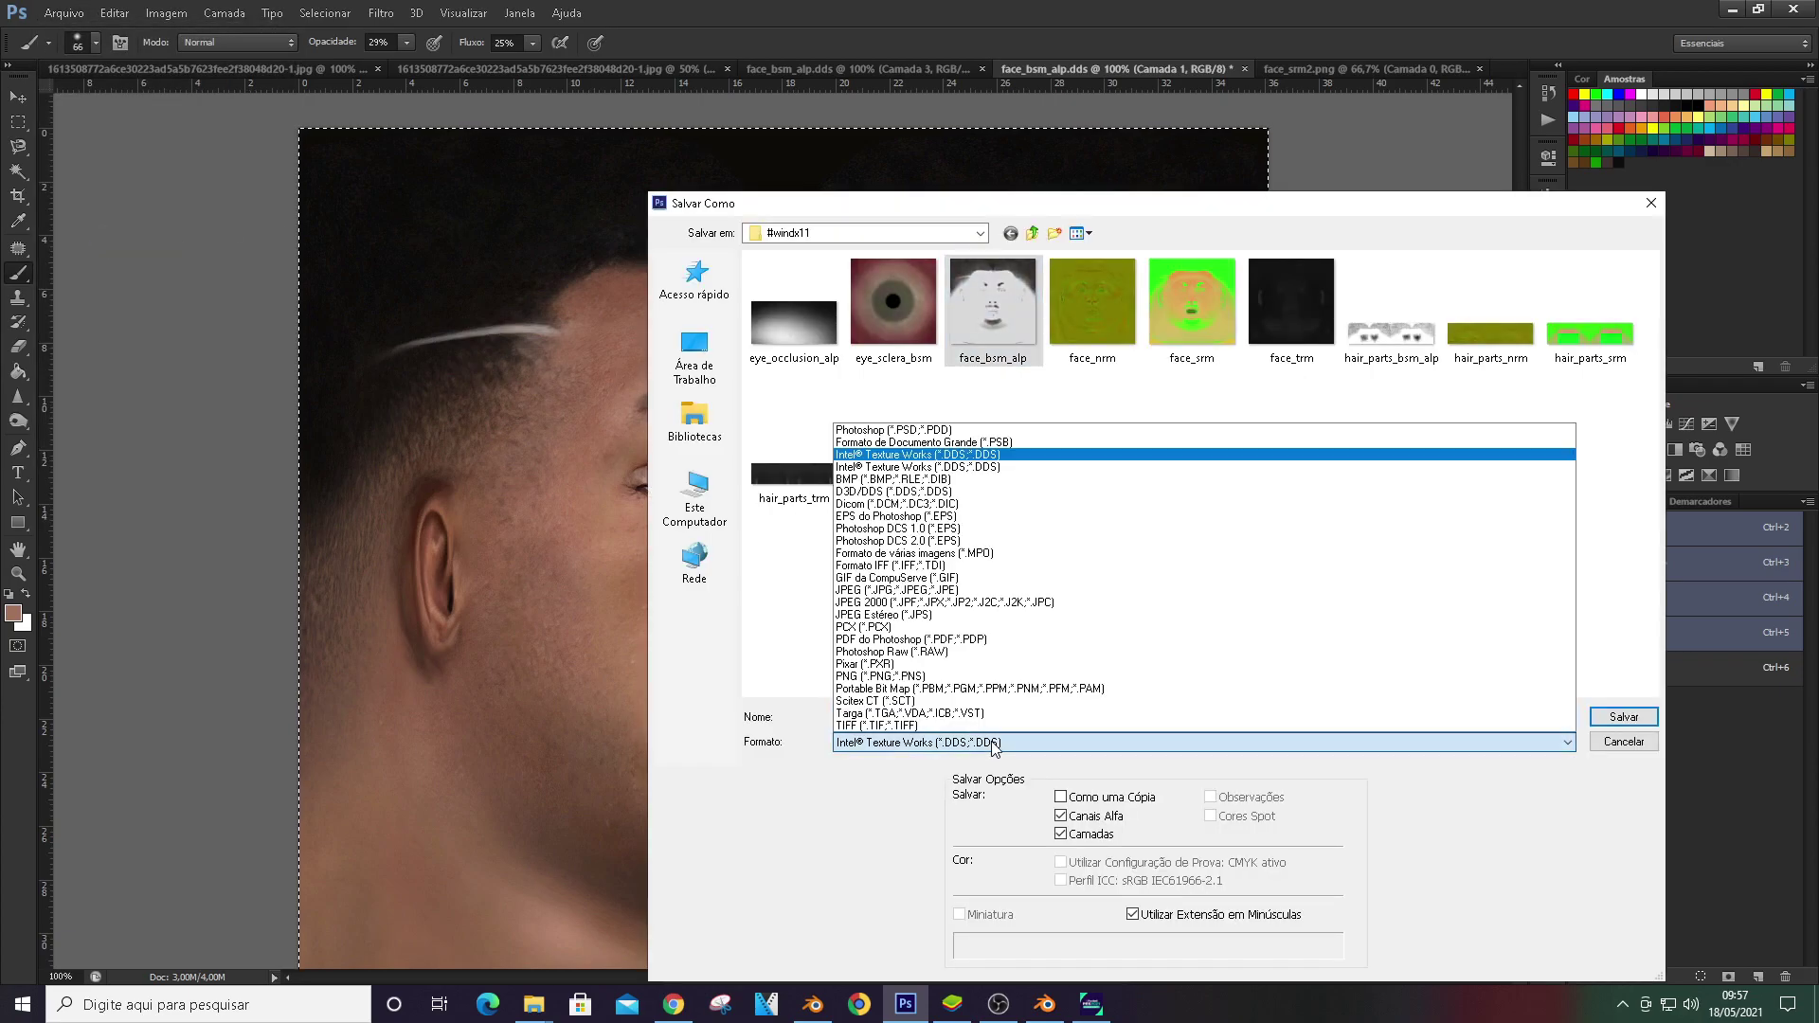
pyautogui.click(890, 491)
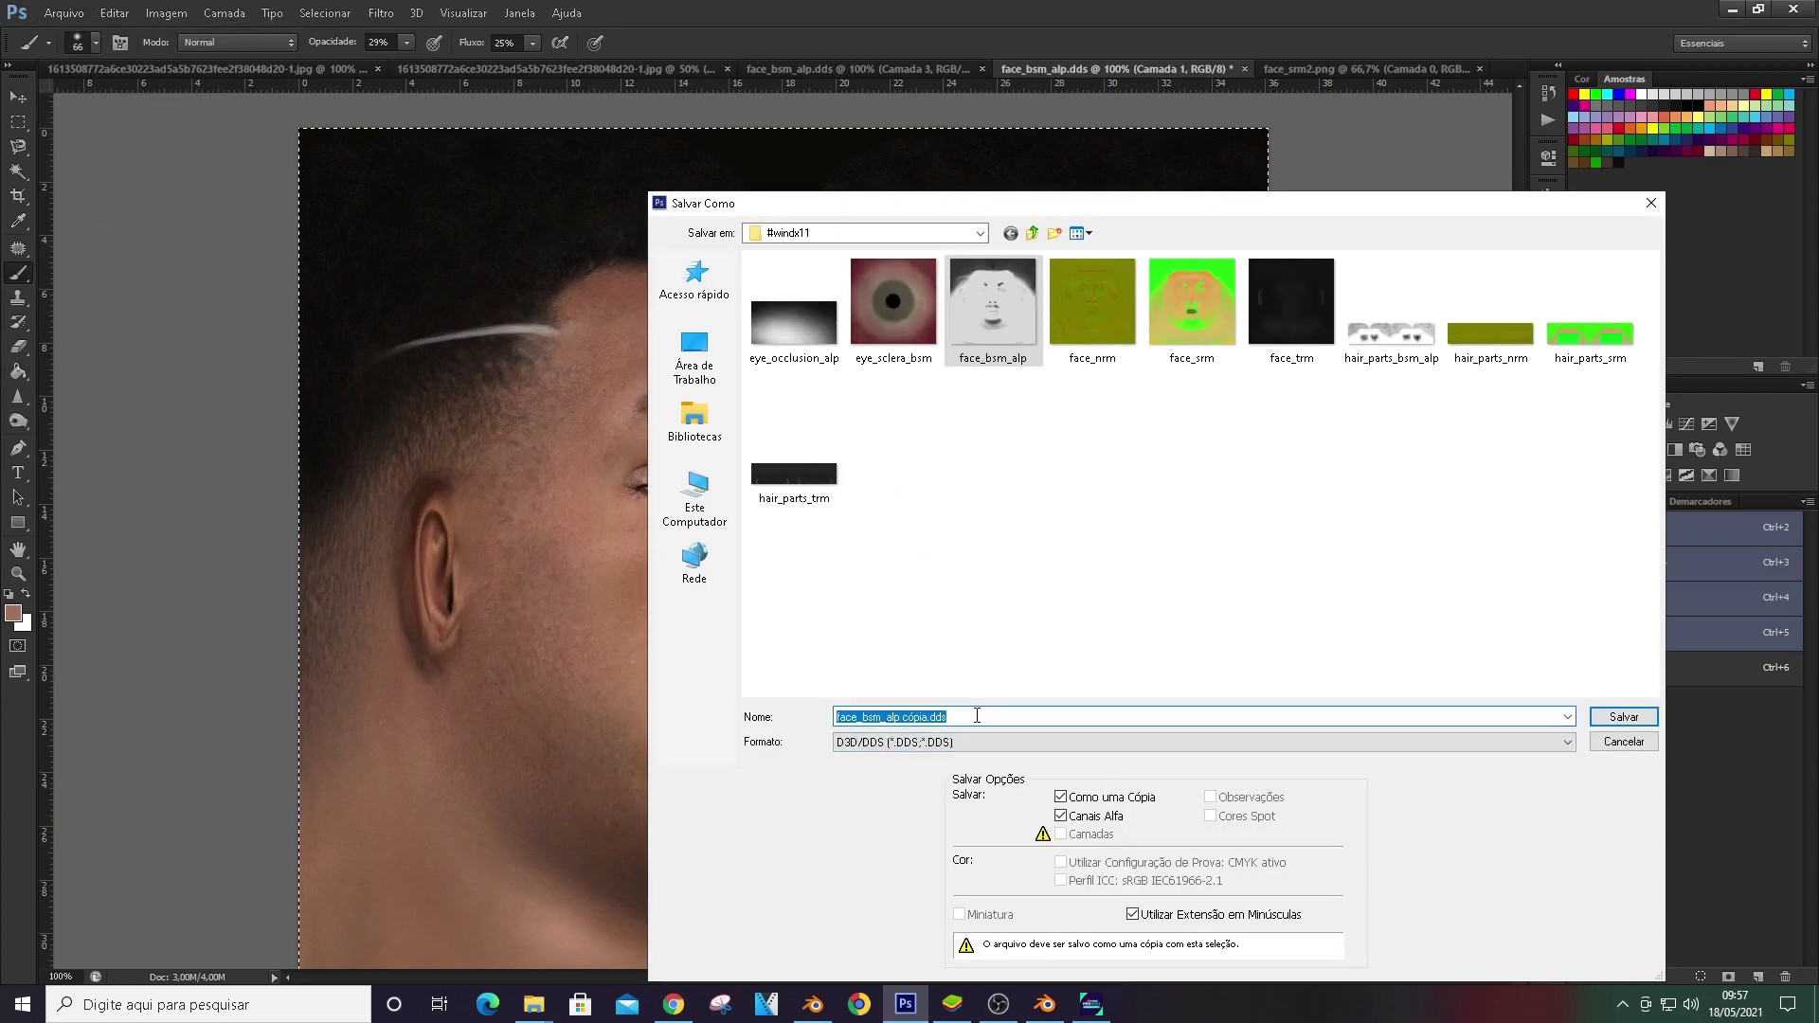
pyautogui.doubleClick(1008, 322)
pyautogui.click(856, 373)
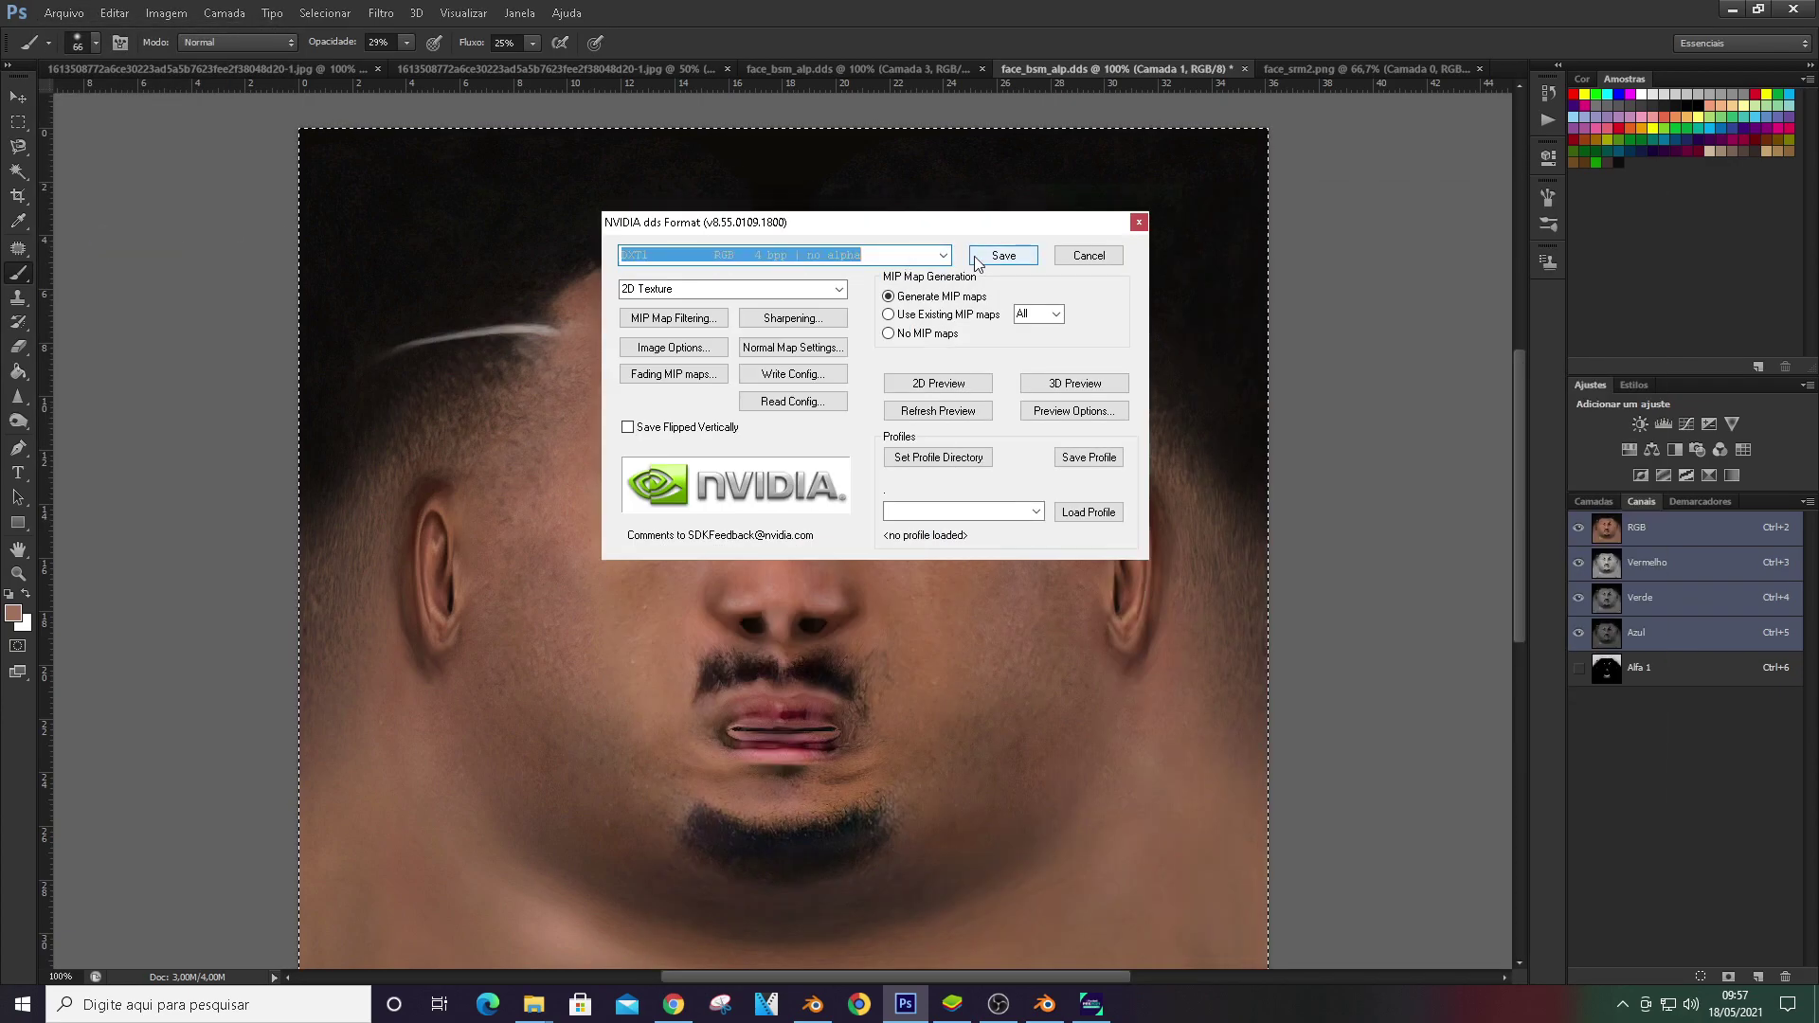
pyautogui.click(997, 253)
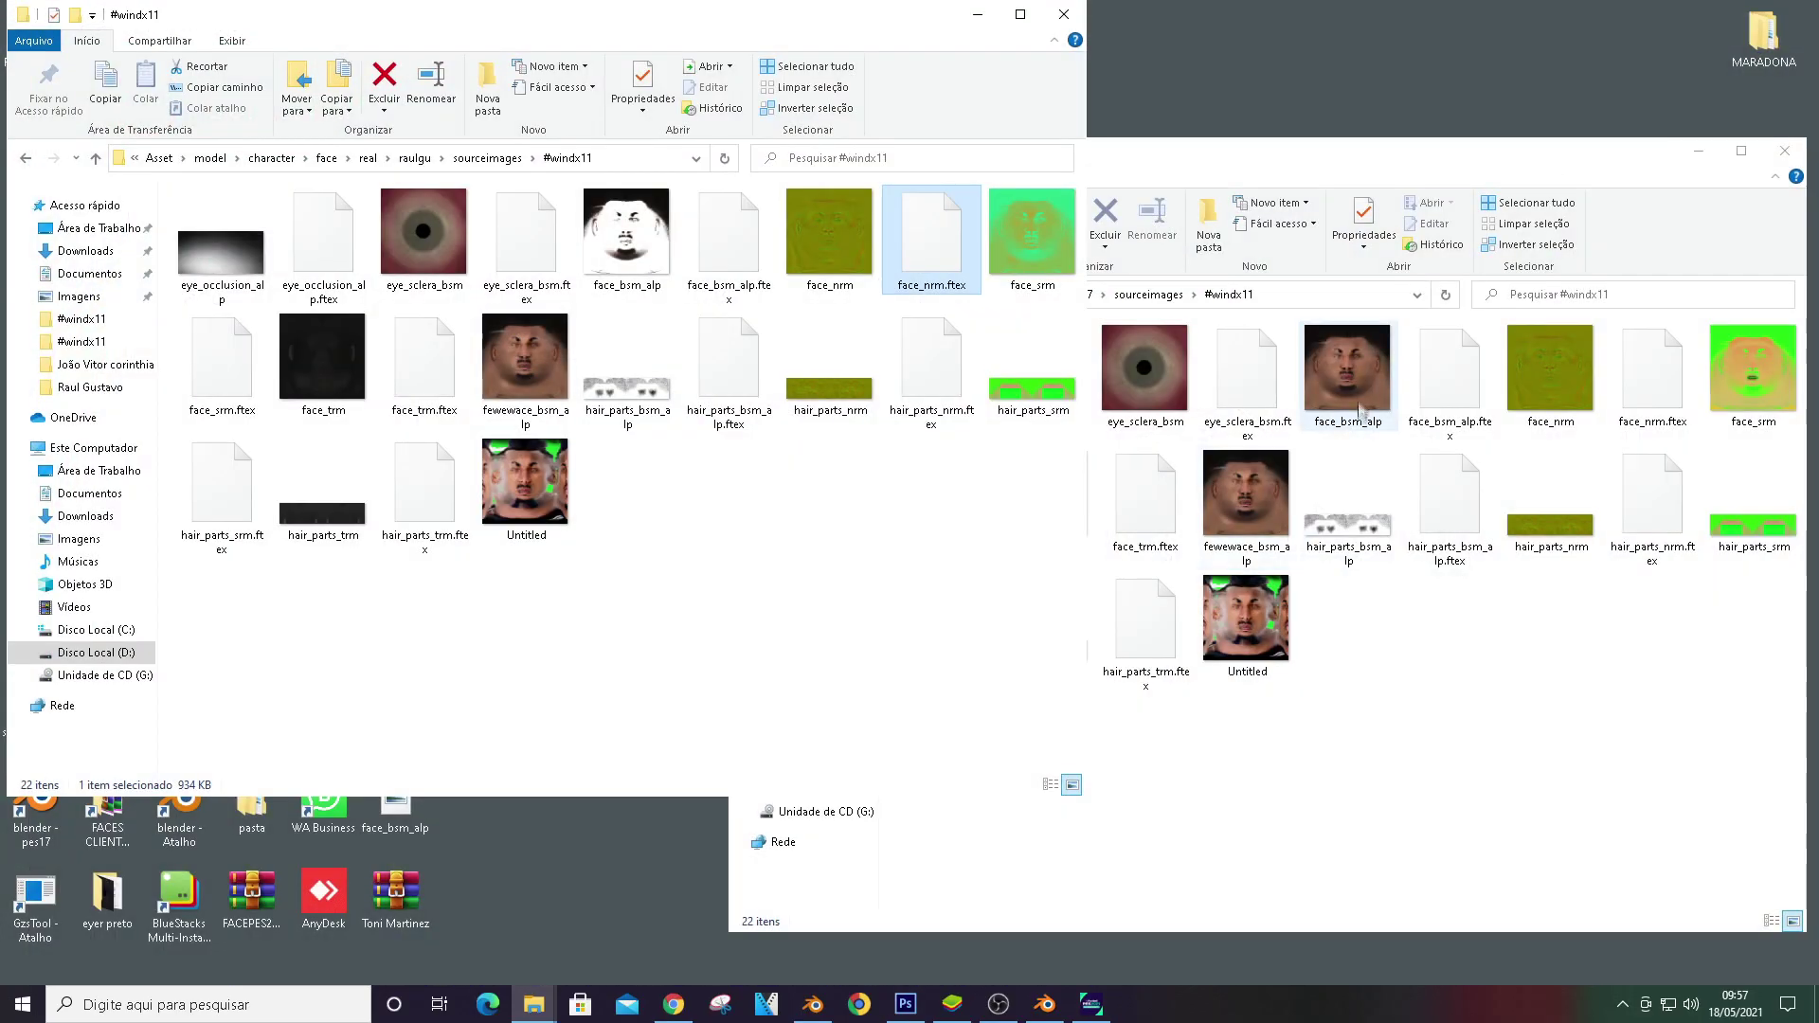
# Delete the old face_bsm_alp.ftex and convert the new face_bsm_alp to FTEX with the PES18 Ftex Converter
pyautogui.click(1431, 386)
pyautogui.press('Delete')
pyautogui.moveTo(1346, 374); pyautogui.dragTo(1271, 611)
pyautogui.moveTo(950, 7); pyautogui.dragTo(338, 271)
# Copy the converted face_bsm_alp.ftex into the game's raulgu #windx11 folder, replacing the existing file
pyautogui.click(1436, 383)
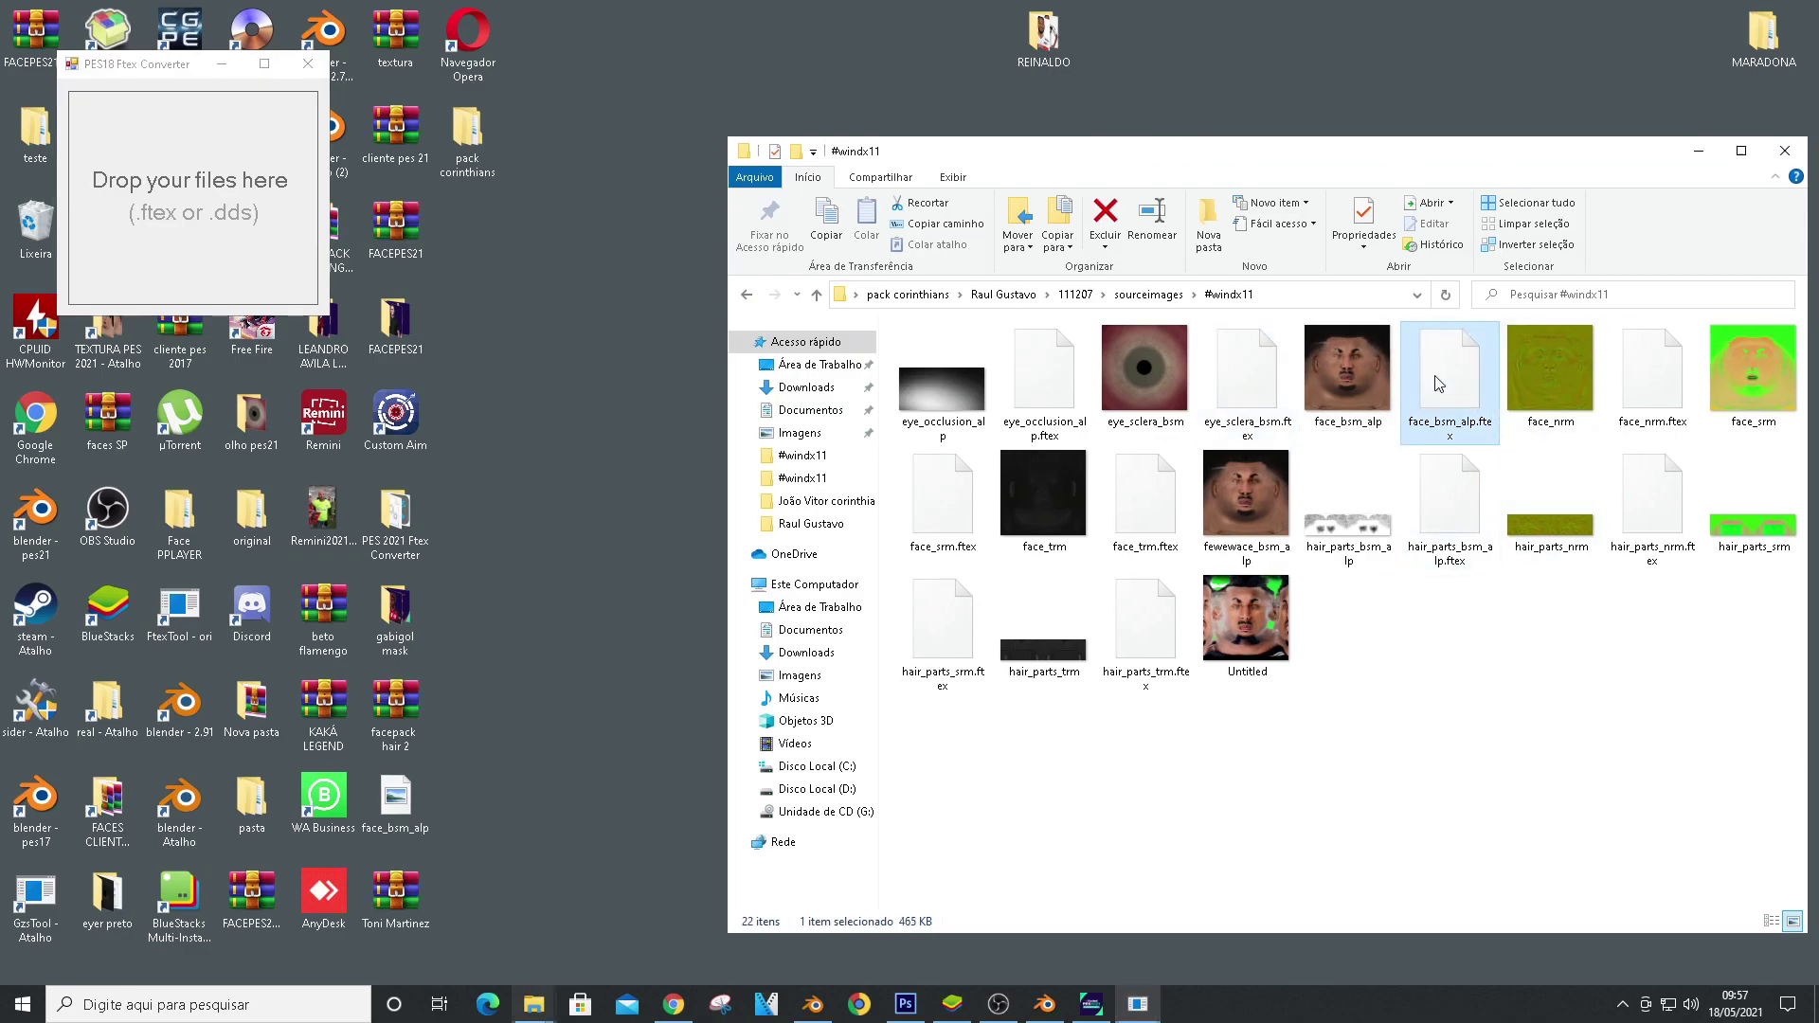
pyautogui.click(533, 1004)
pyautogui.click(688, 919)
pyautogui.click(742, 487)
pyautogui.hotkey('ctrl', 'v')
pyautogui.click(815, 353)
# Return to the Corinthians squad list in PES 2021 and reload Gabriel Magalhães to examine the new face texture
pyautogui.click(1076, 1013)
pyautogui.press('Escape')
pyautogui.press('Down')
pyautogui.press('Escape')
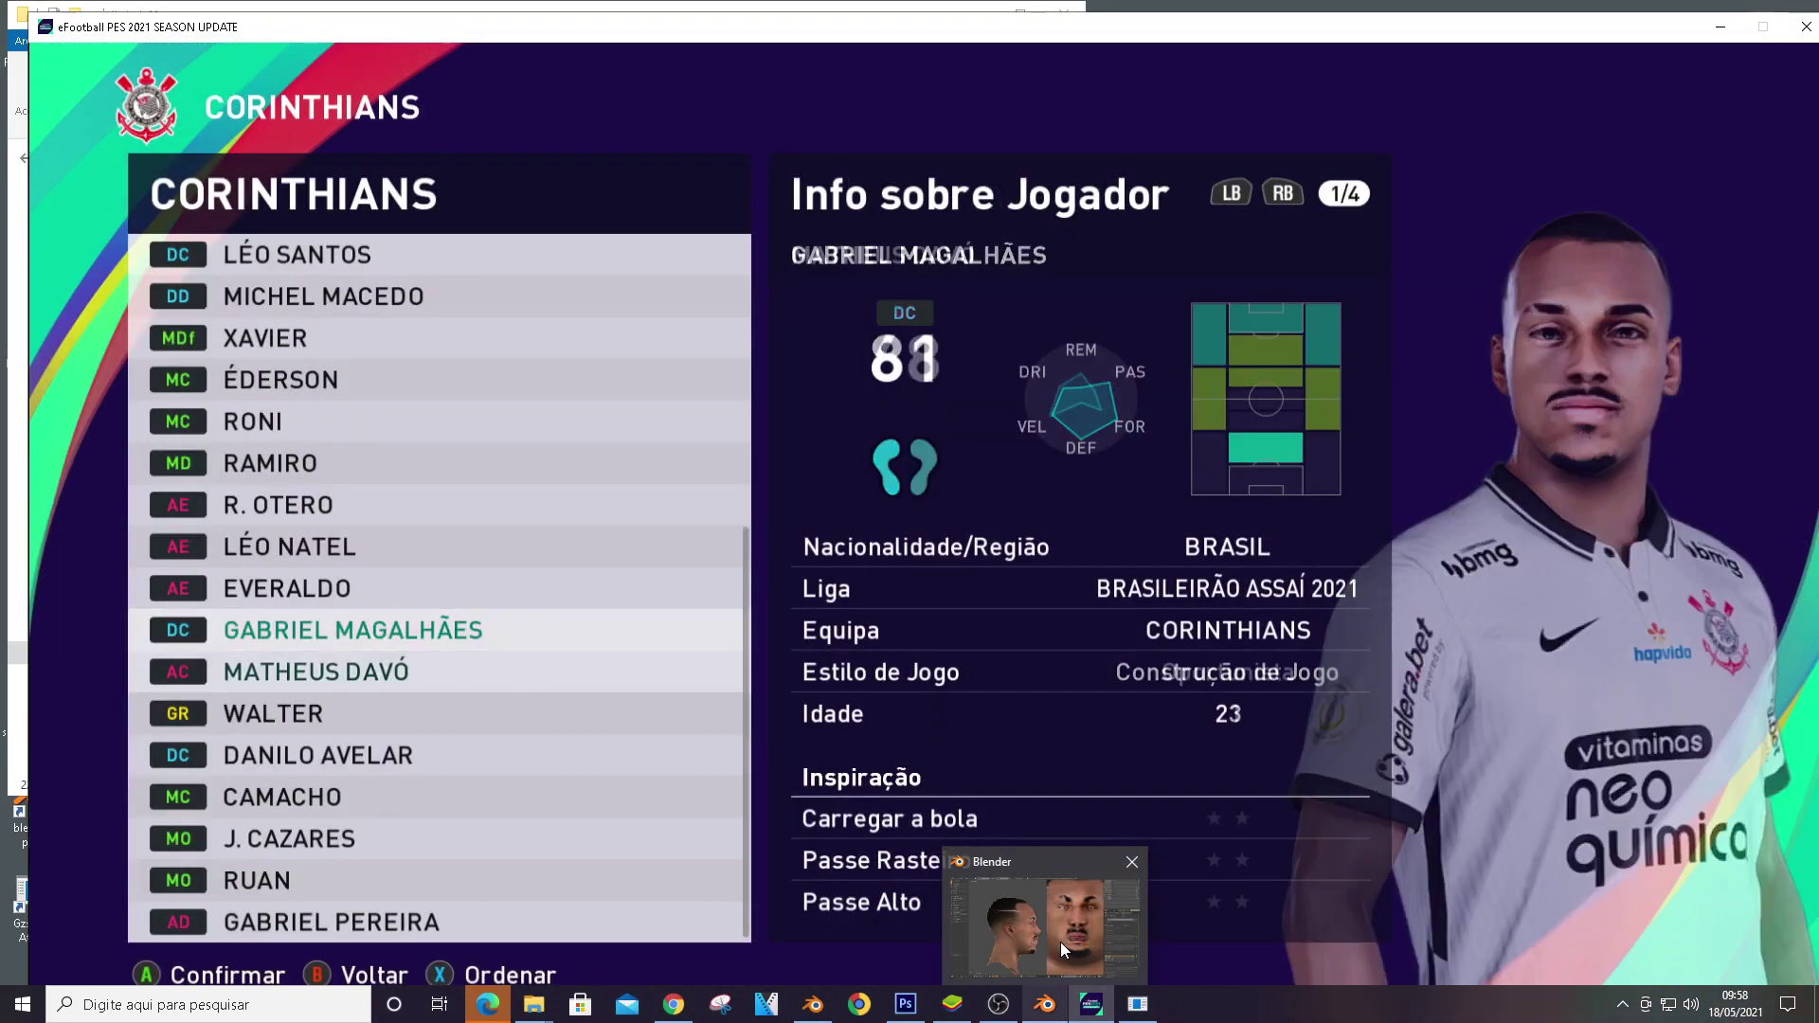
# Switch to Photoshop and try the NVIDIA normal map filter on Camada 1 with Swap RGB and inverted X, Y and Z
pyautogui.click(905, 1005)
pyautogui.click(1593, 502)
pyautogui.click(166, 13)
pyautogui.moveTo(176, 60)
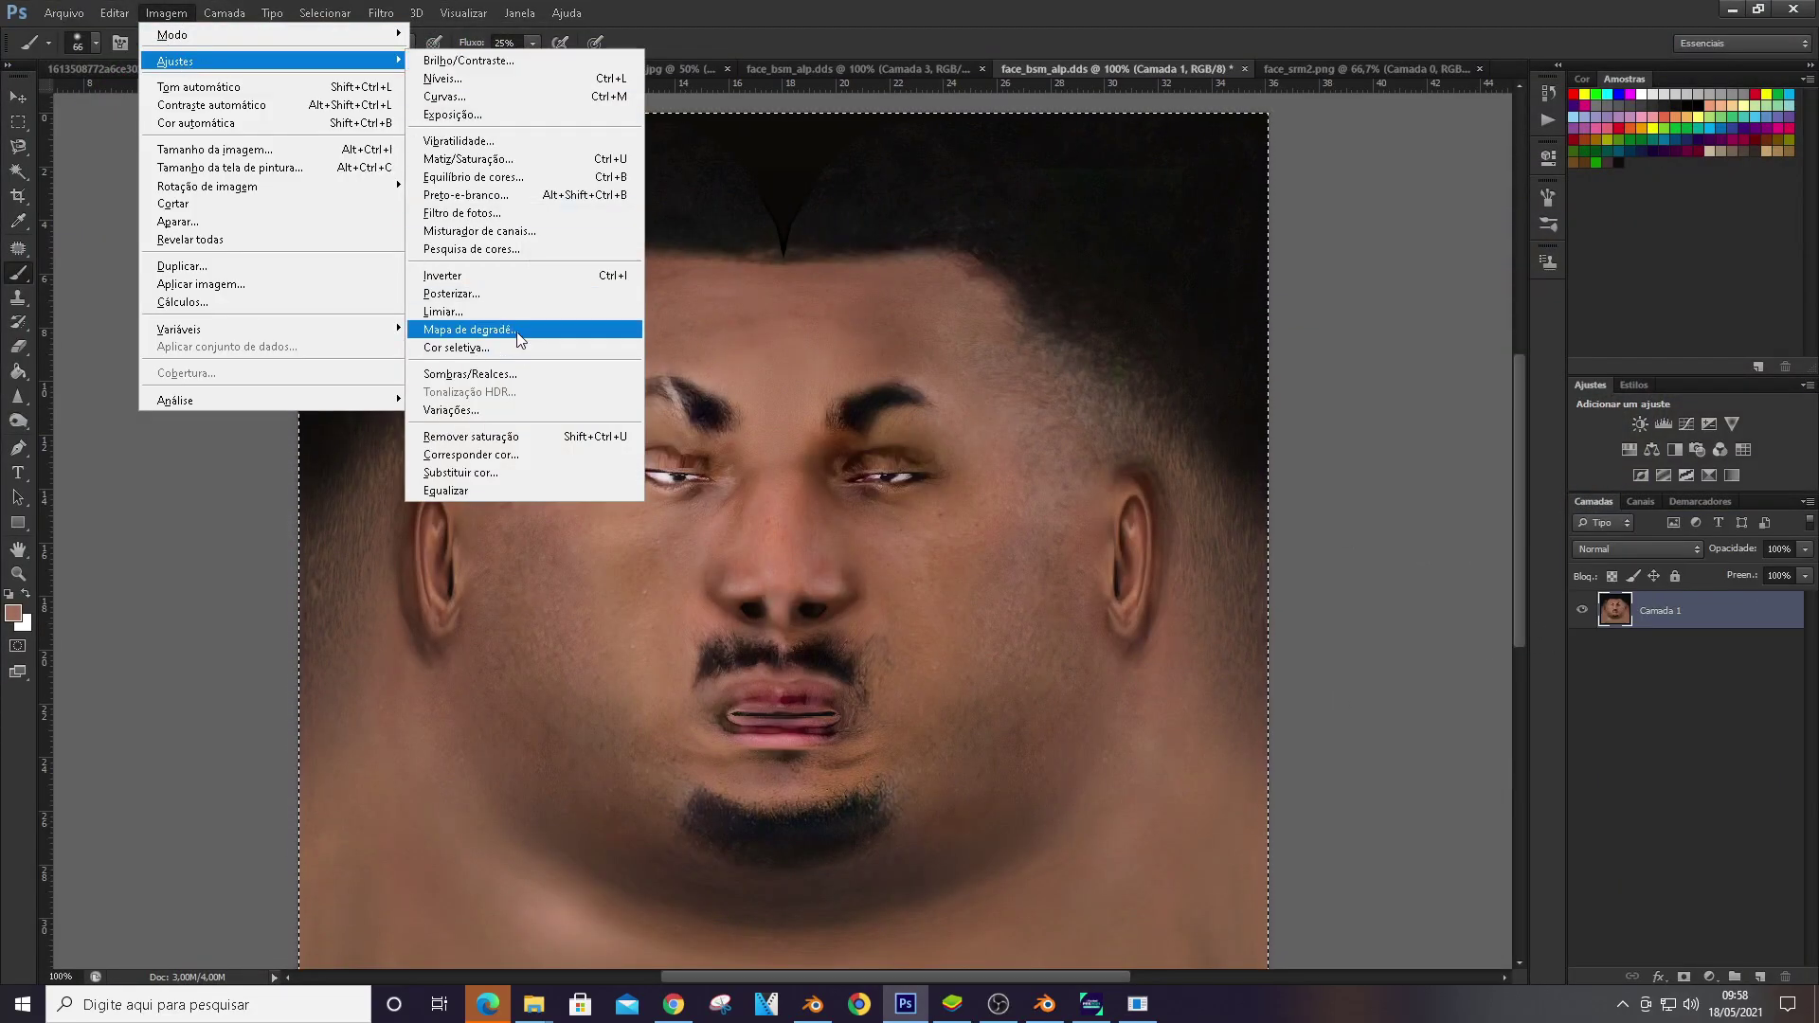
pyautogui.click(487, 94)
pyautogui.click(380, 13)
pyautogui.moveTo(568, 464)
pyautogui.click(670, 465)
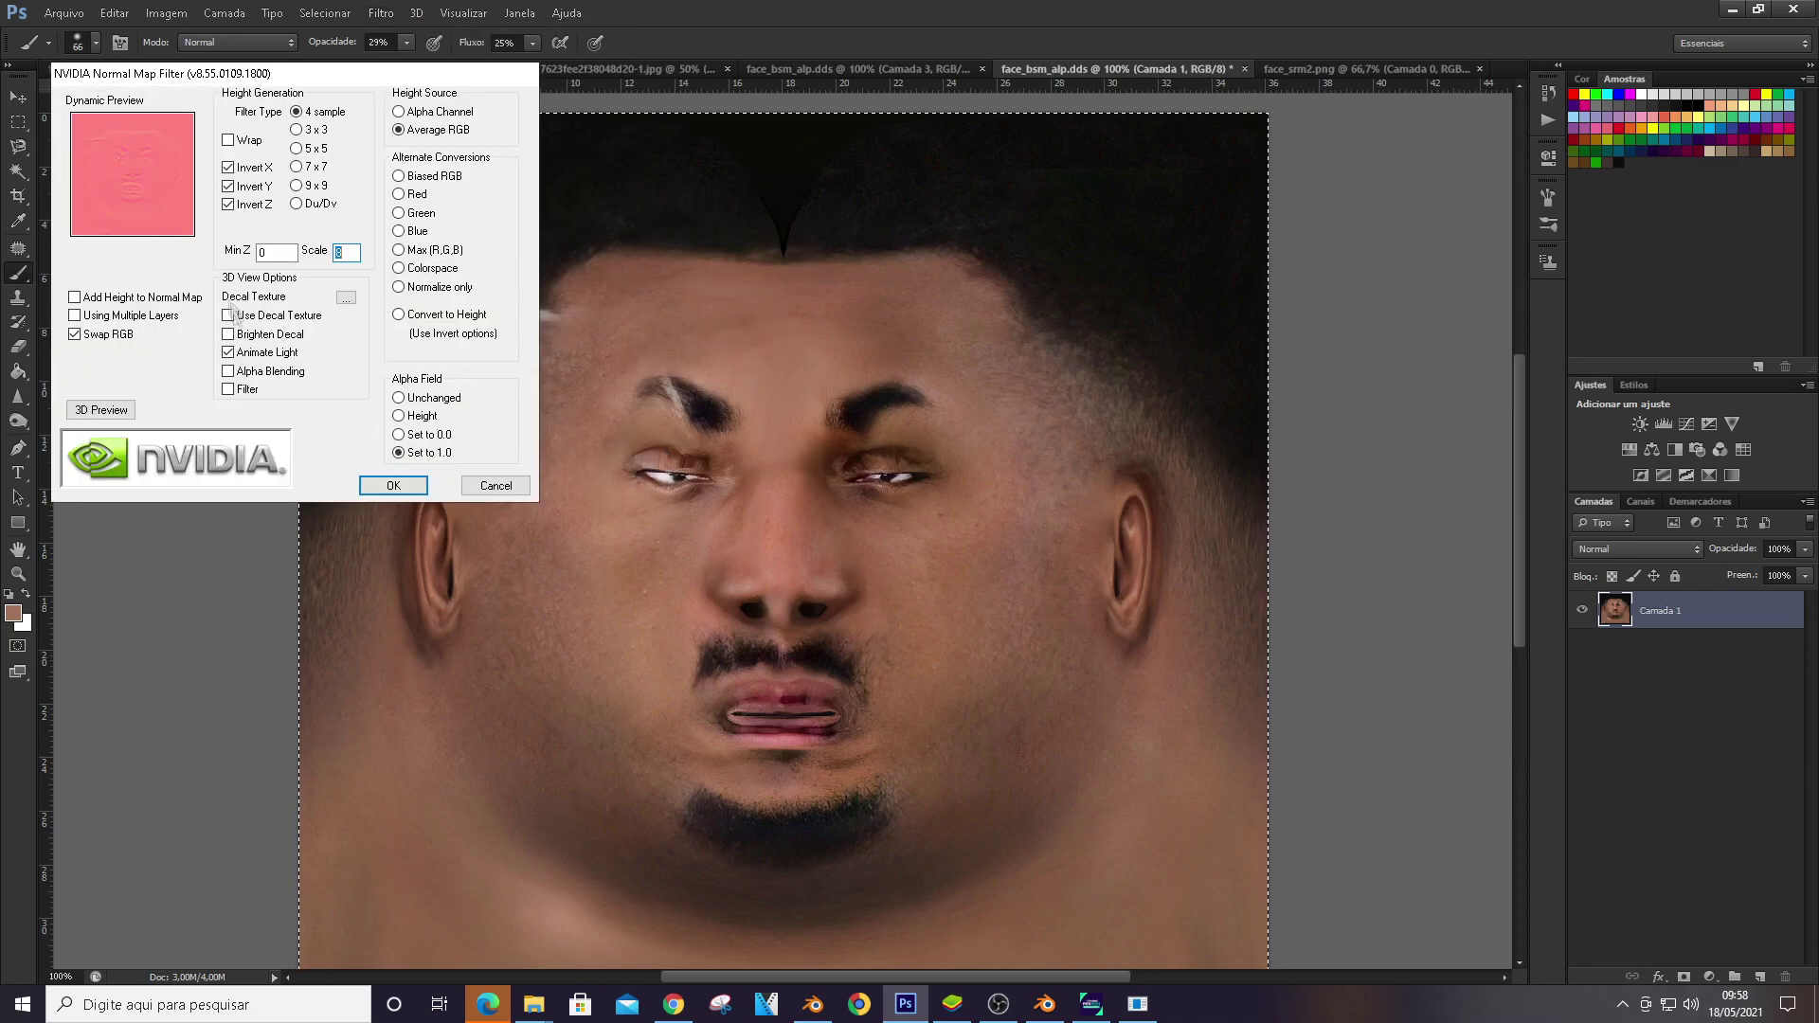
pyautogui.click(393, 485)
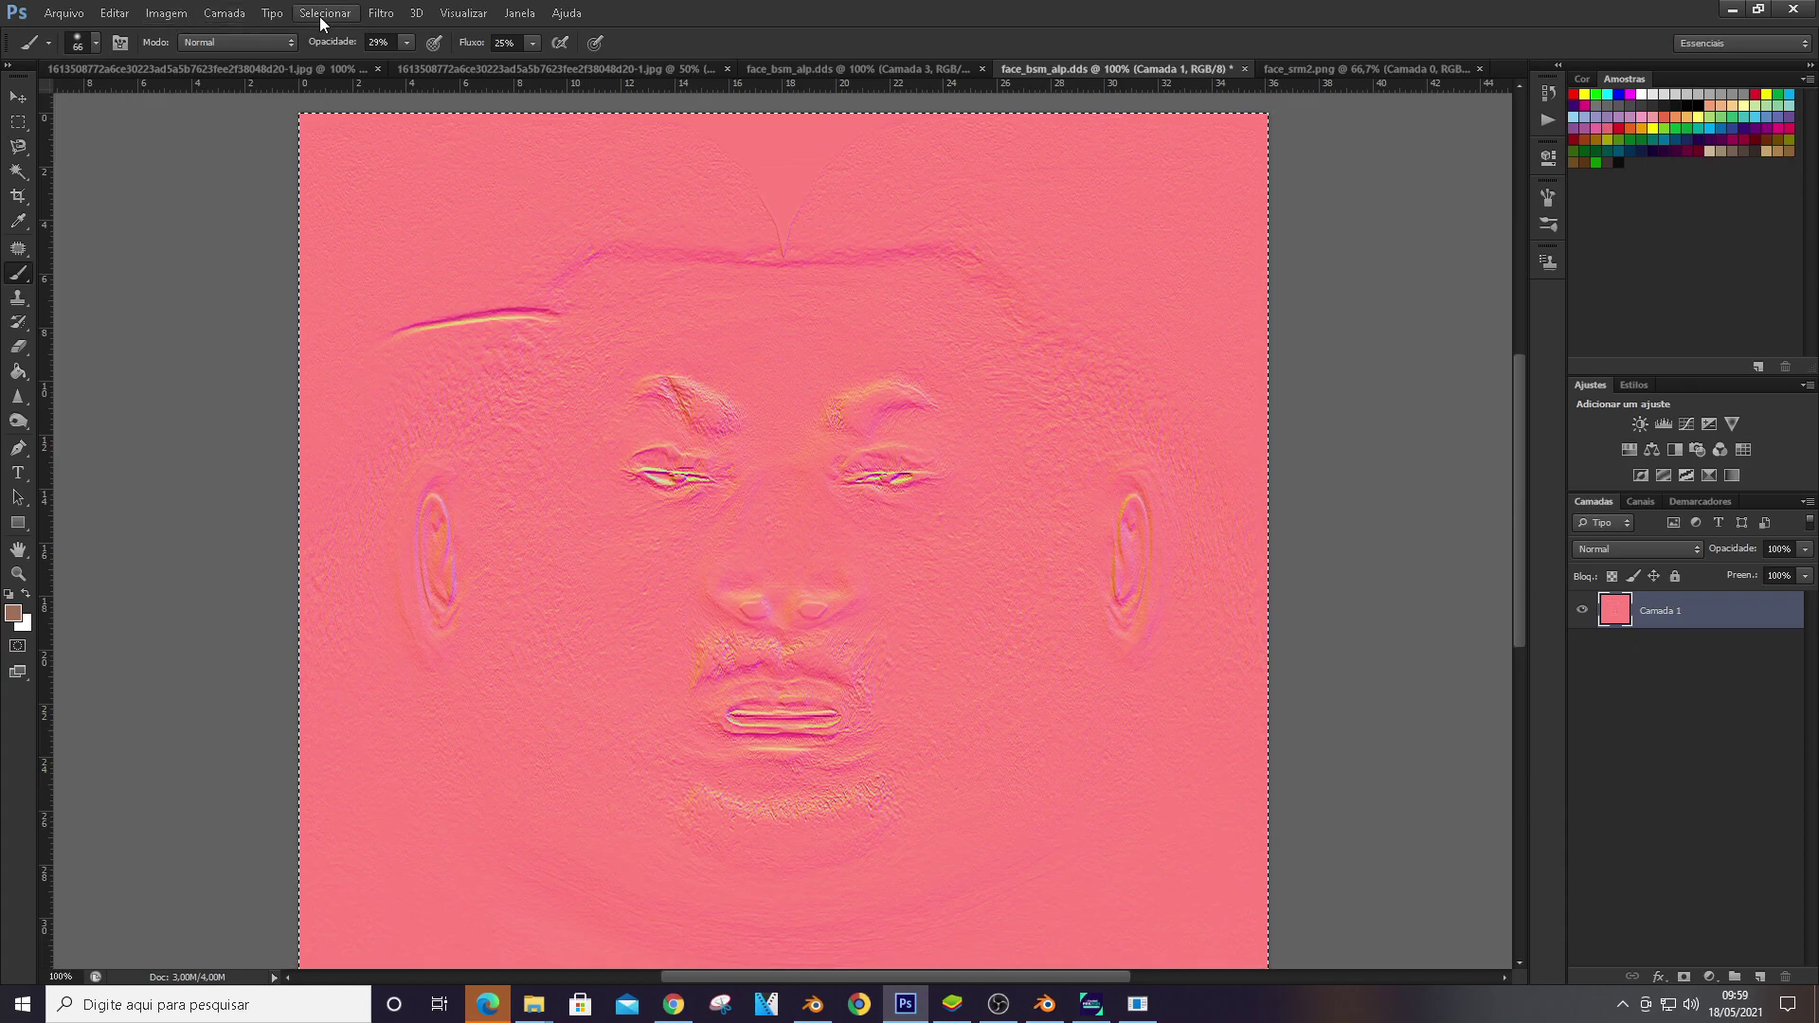
# Undo the normal map, retry the NVIDIA normal map filter on the face layer and undo that attempt too
pyautogui.hotkey('ctrl', 'alt', 'z')
pyautogui.hotkey('ctrl', 'alt', 'z')
pyautogui.hotkey('ctrl', 'alt', 'z')
pyautogui.hotkey('ctrl', 'alt', 'z')
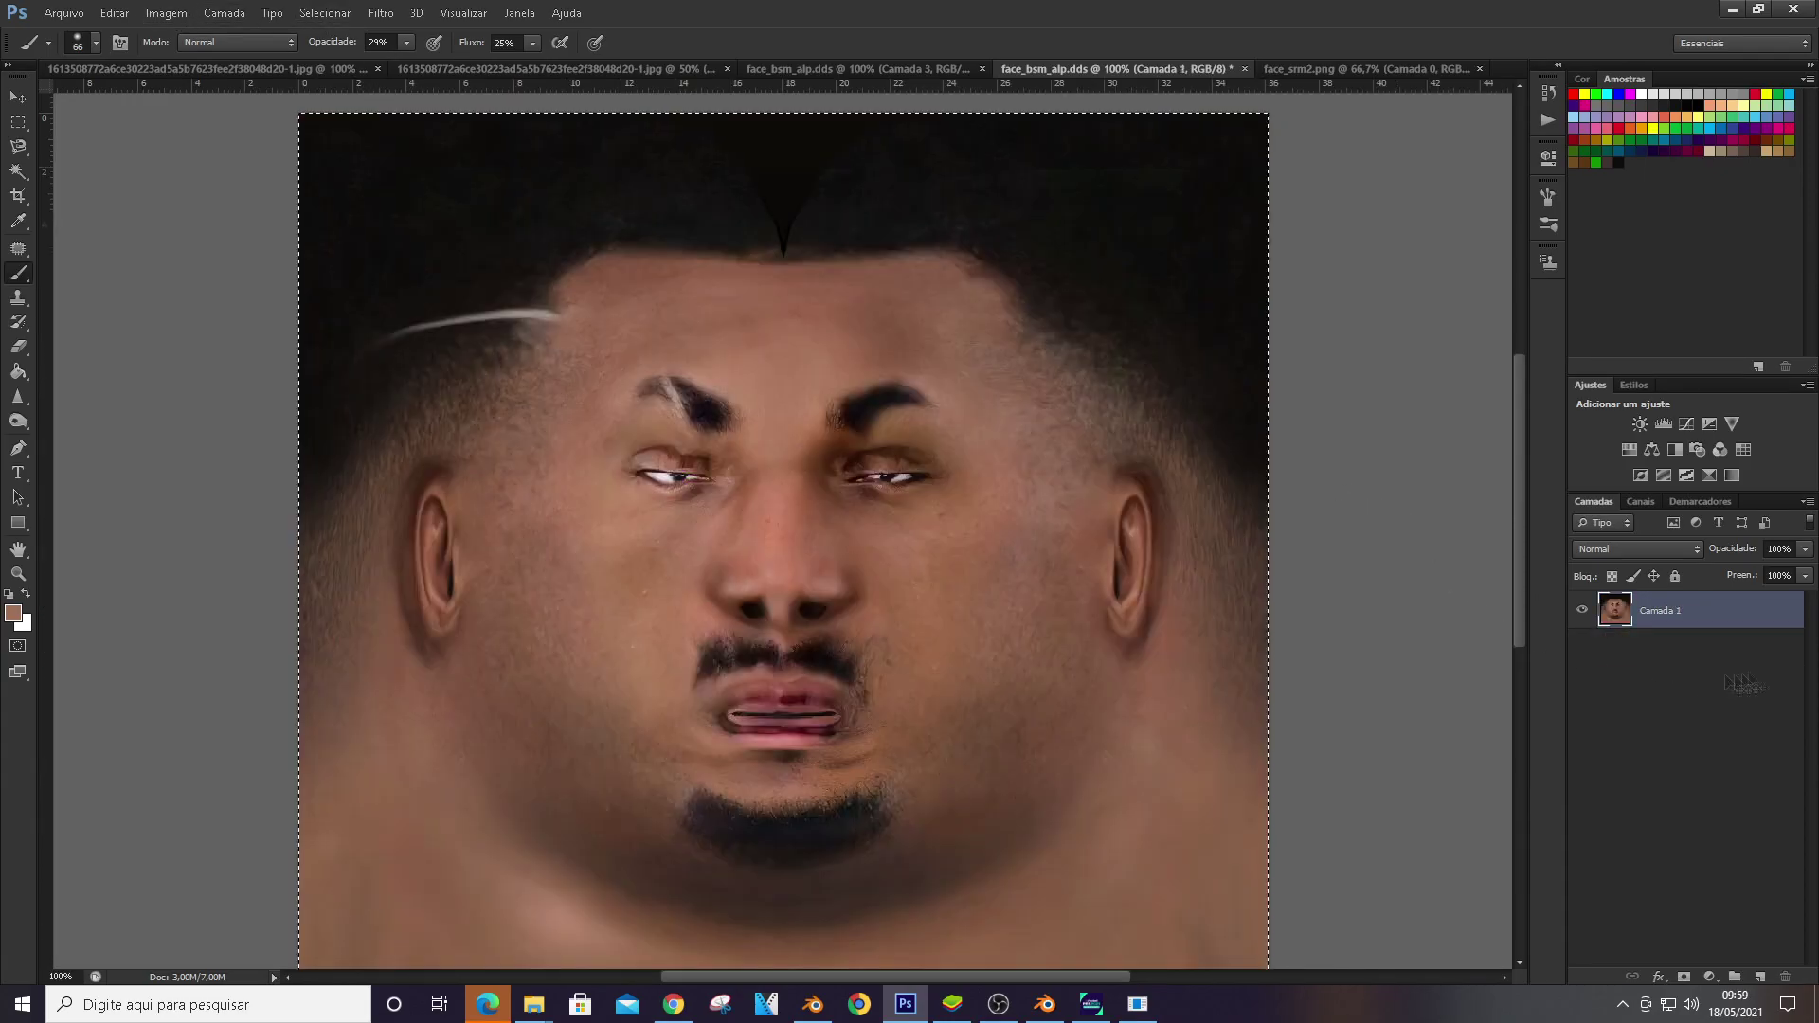
pyautogui.click(381, 13)
pyautogui.moveTo(455, 465)
pyautogui.click(670, 465)
pyautogui.click(393, 485)
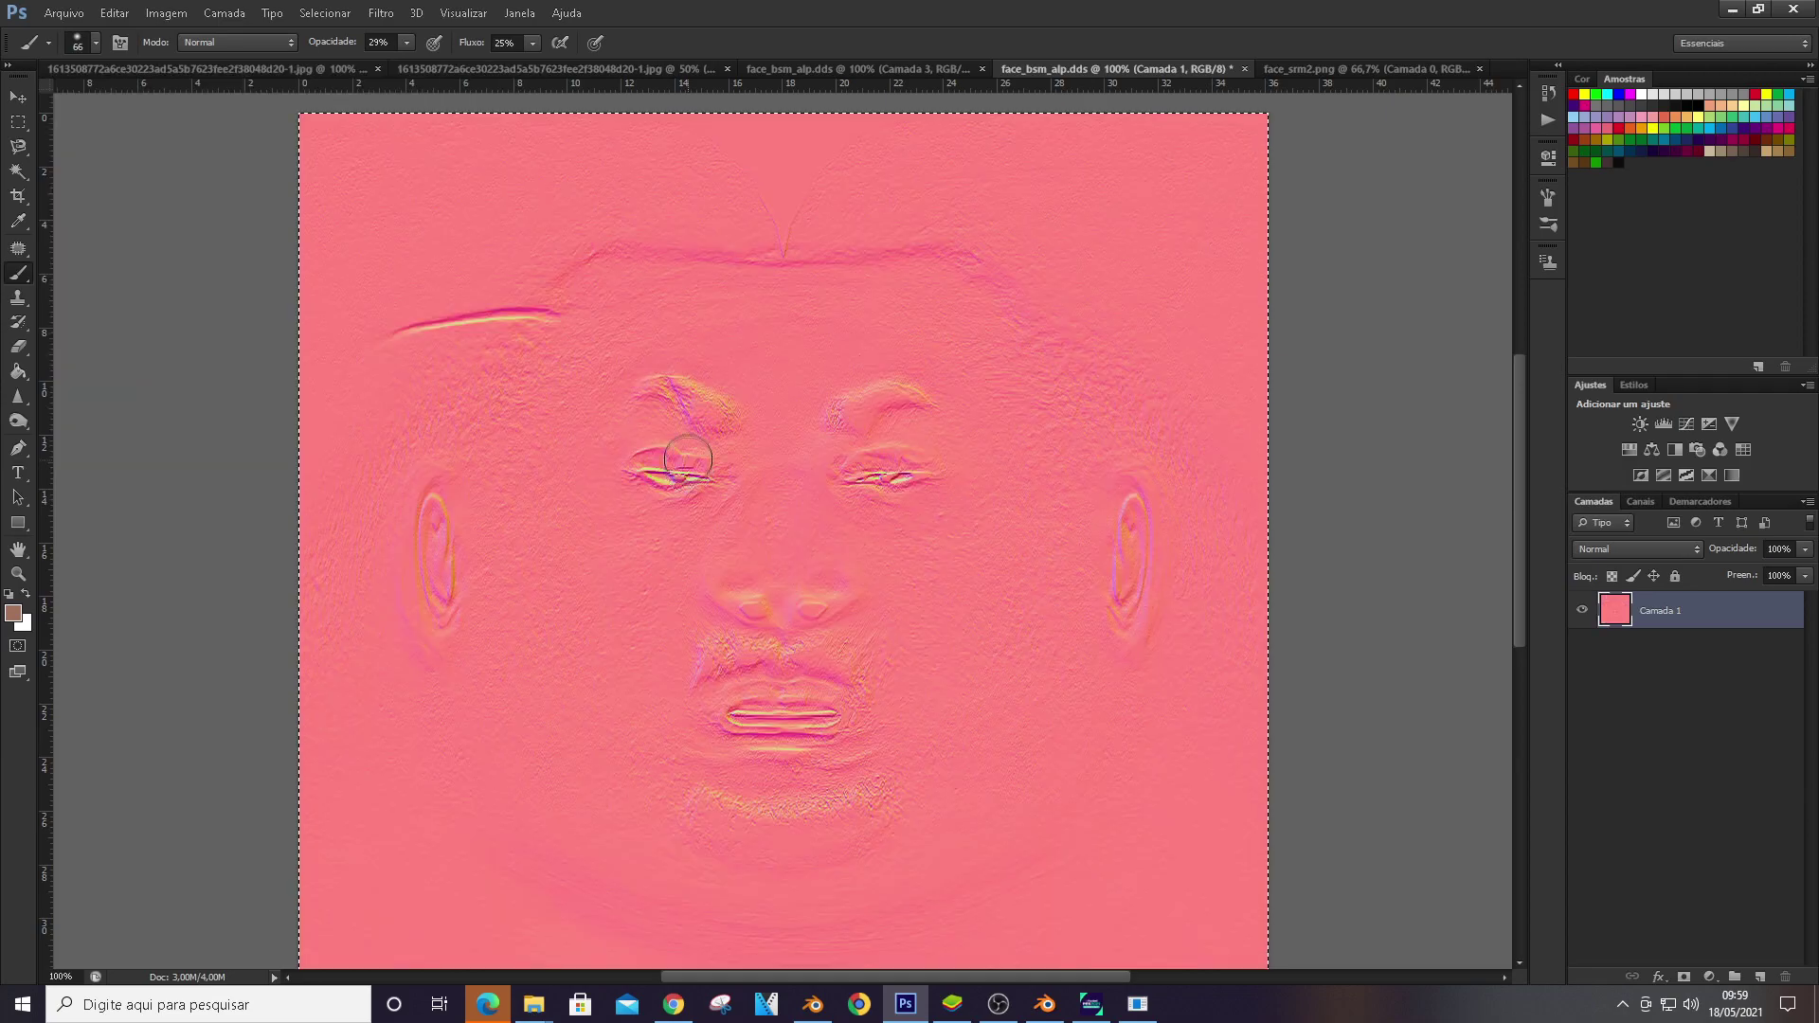
pyautogui.hotkey('ctrl', 'alt', 'z')
# Try generating a blue-violet normal map from the face layer with the NVIDIA filter
pyautogui.click(381, 13)
pyautogui.moveTo(531, 458)
pyautogui.click(677, 453)
pyautogui.click(390, 483)
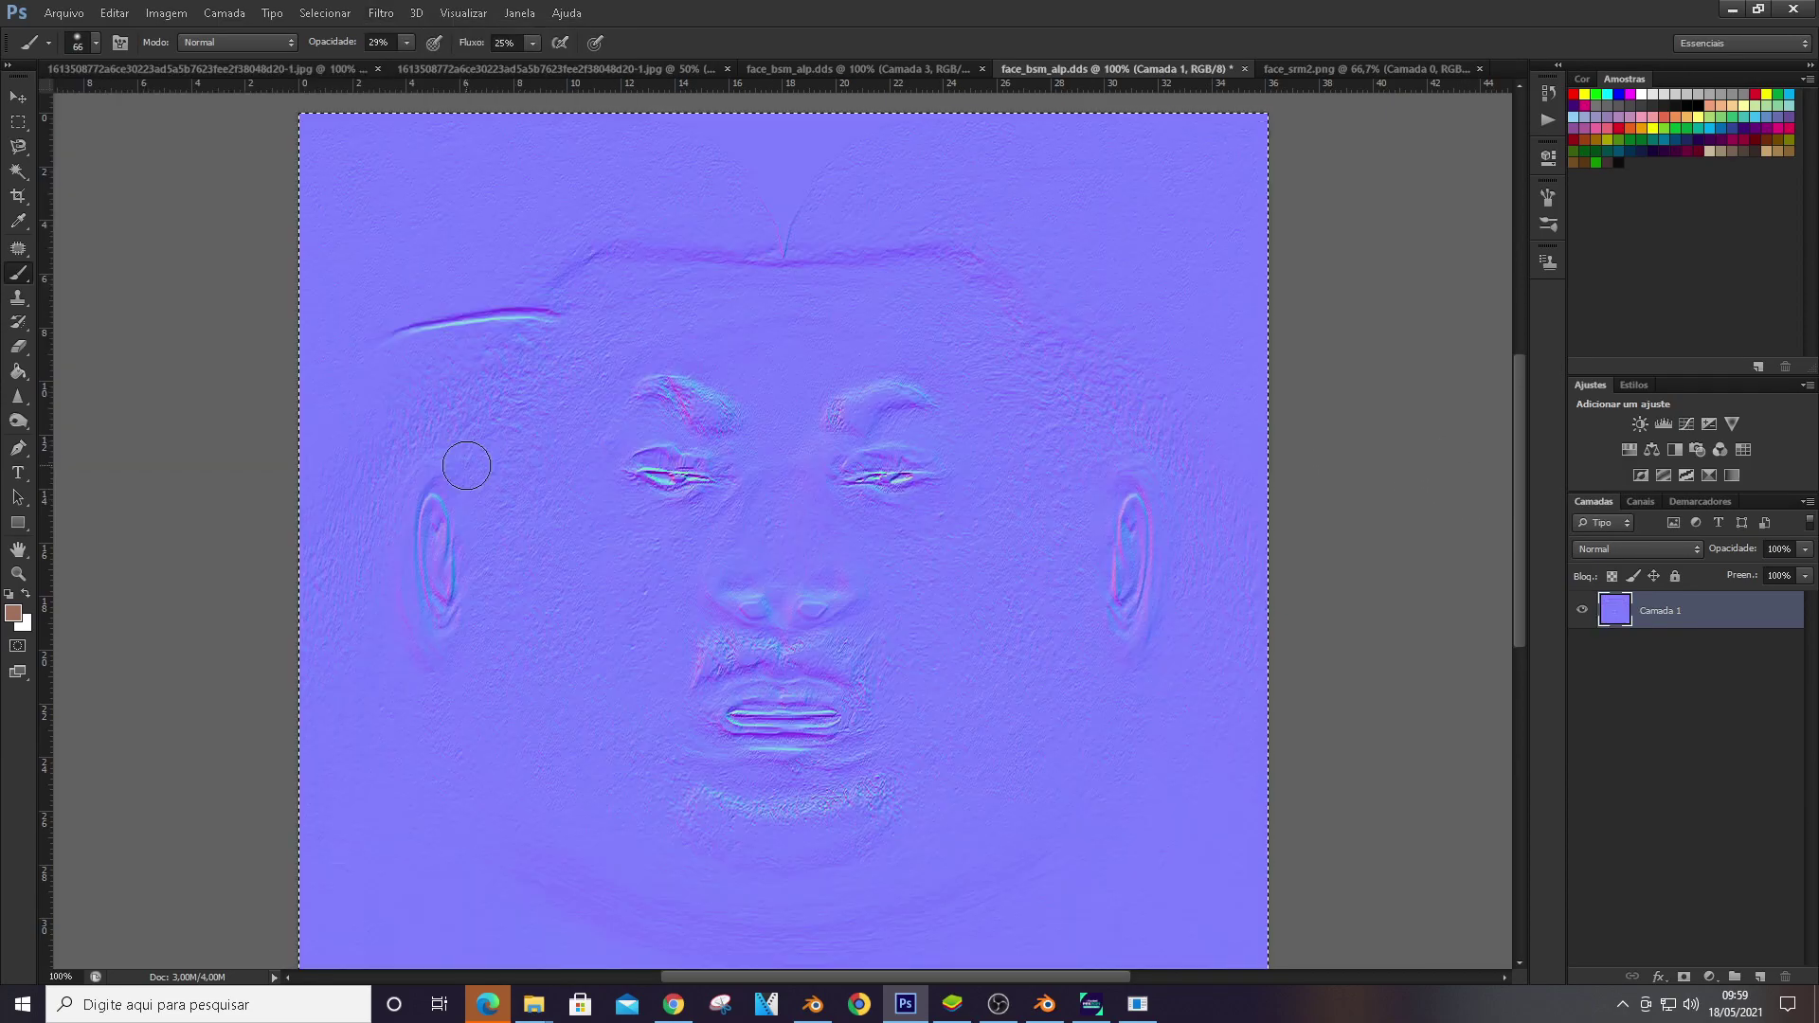
# Copy the normal map to a second layer, invert both layers and undo back to the face texture
pyautogui.click(381, 13)
pyautogui.click(774, 479)
pyautogui.hotkey('ctrl', 'i')
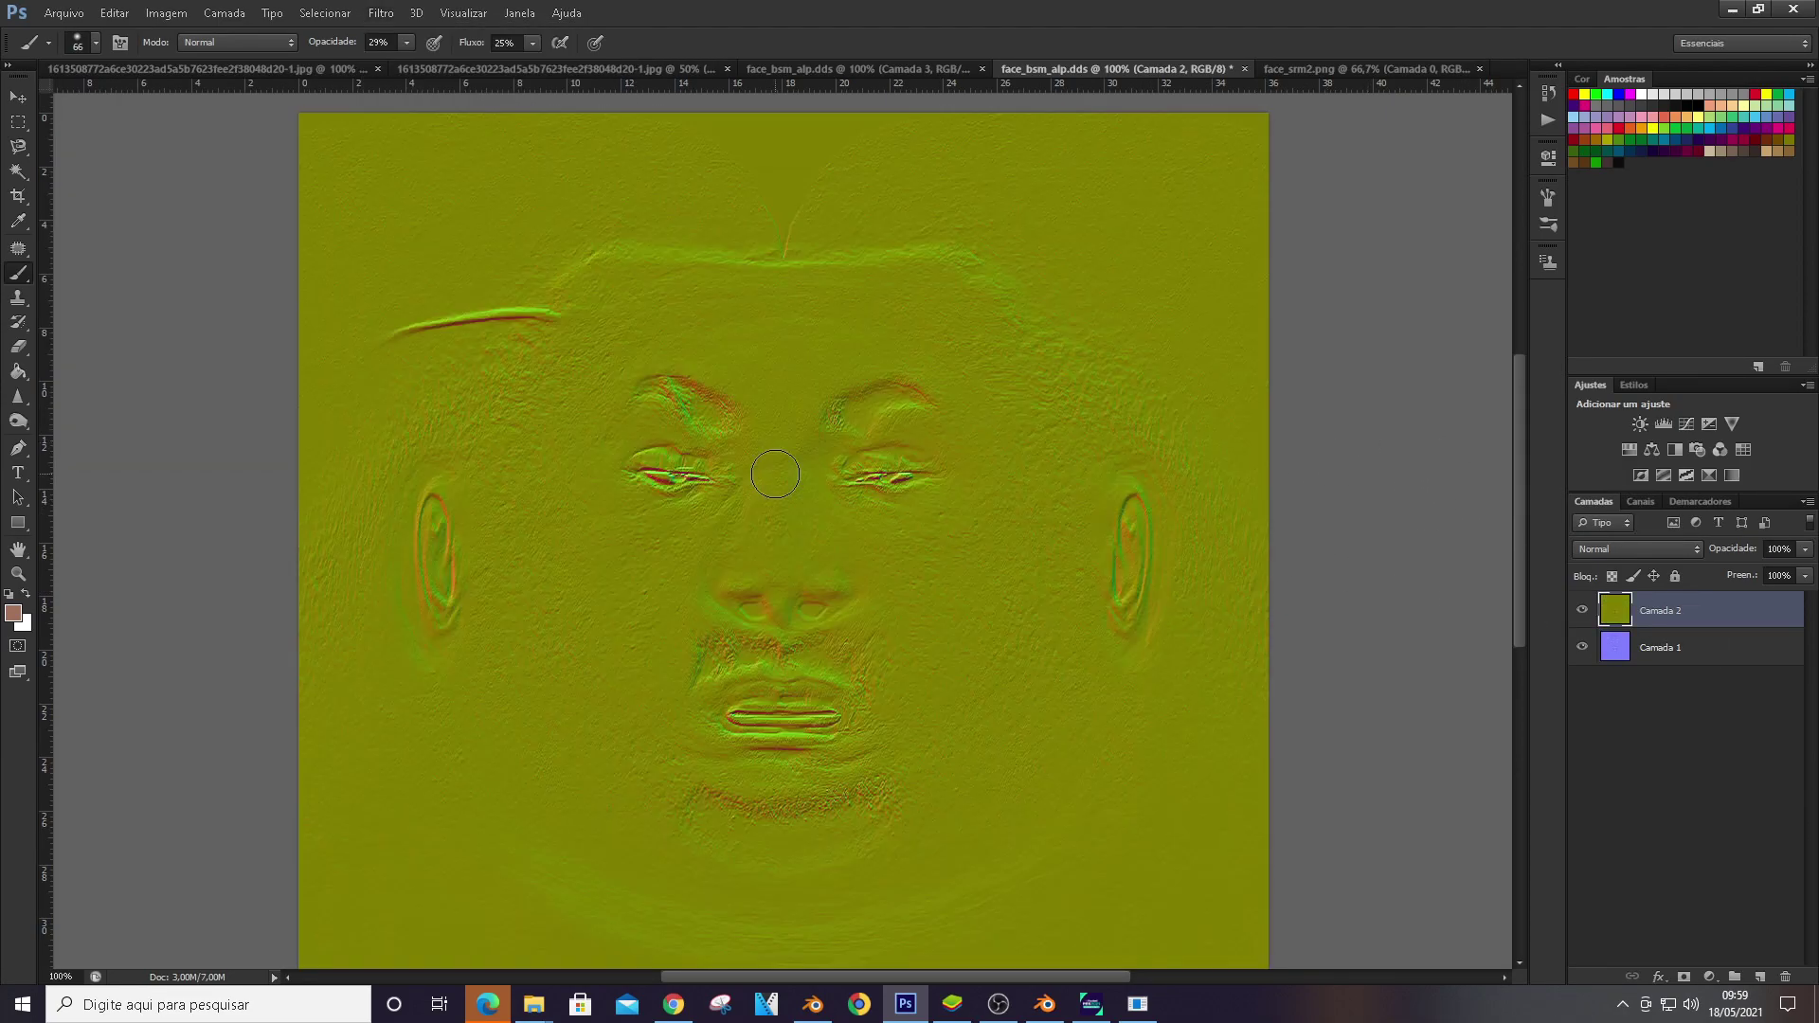
pyautogui.click(1615, 649)
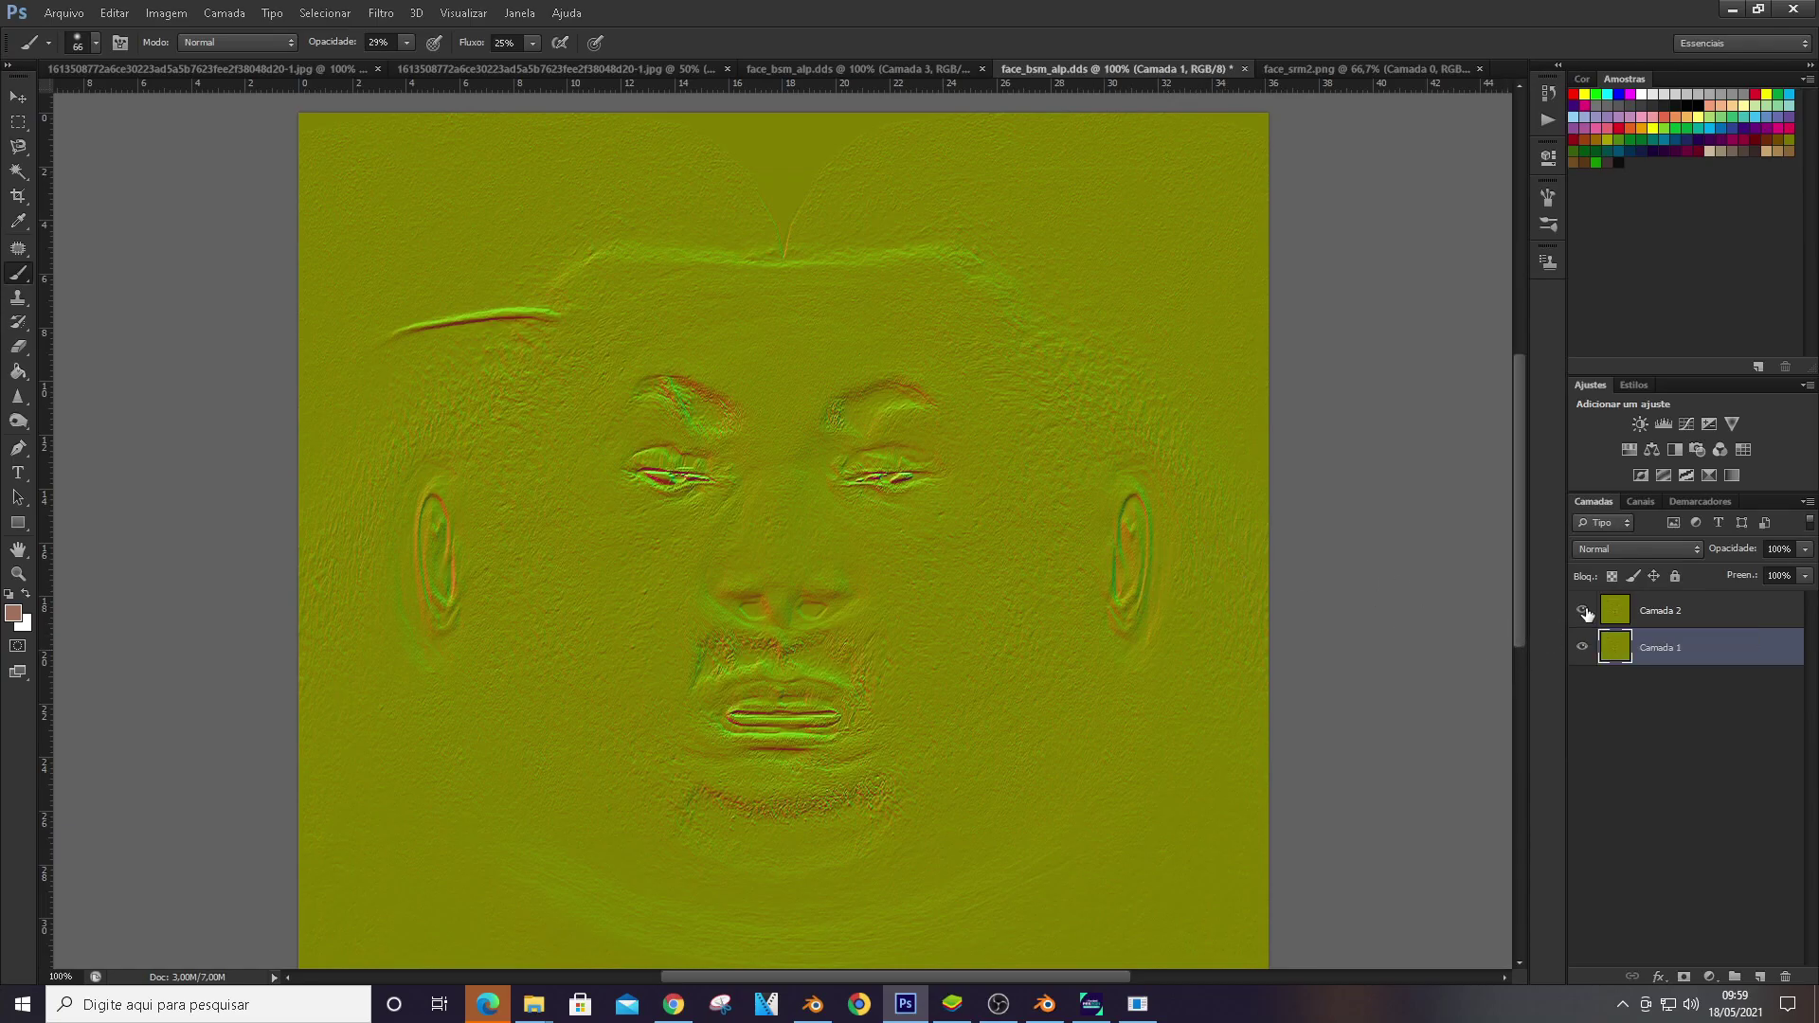
pyautogui.press('z')
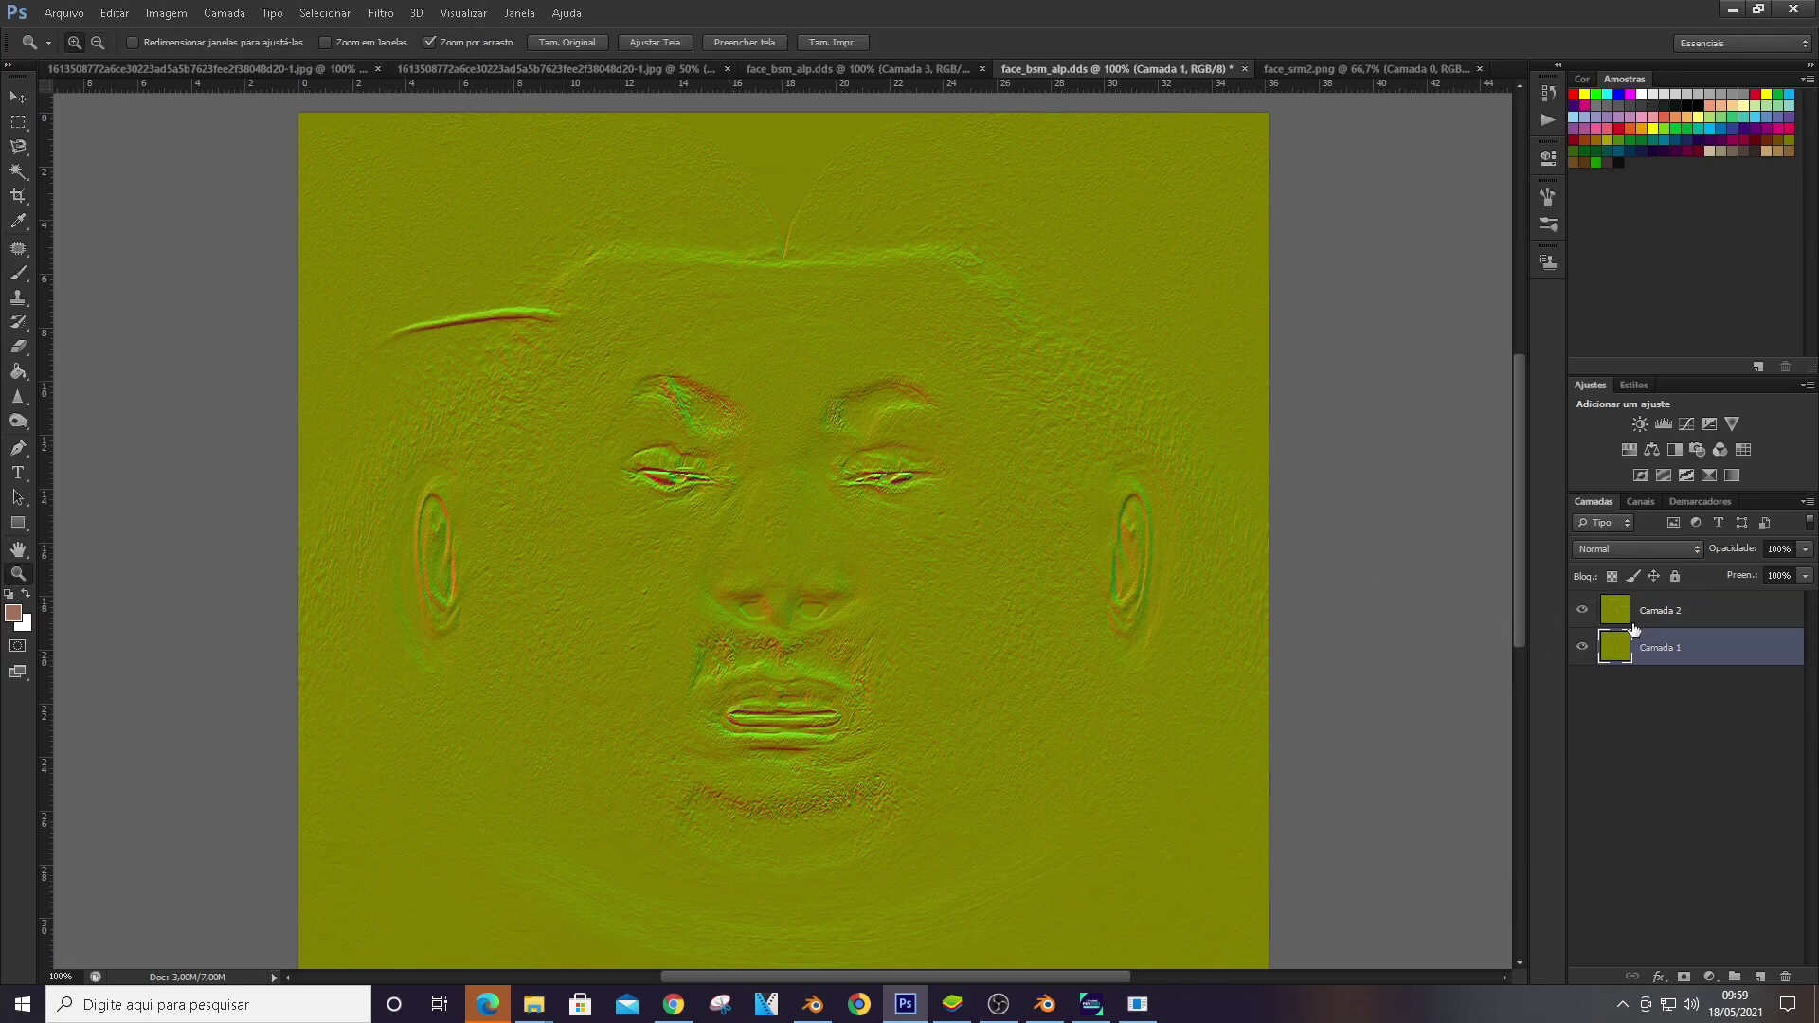
pyautogui.hotkey('ctrl', 'alt', 'z')
pyautogui.hotkey('ctrl', 'alt', 'z')
pyautogui.hotkey('ctrl', 'alt', 'z')
pyautogui.hotkey('ctrl', 'alt', 'z')
# Duplicate the face layer and apply the NVIDIA normal map filter to the copy
pyautogui.click(381, 13)
pyautogui.click(1256, 394)
pyautogui.hotkey('ctrl', 'j')
pyautogui.click(381, 13)
pyautogui.moveTo(531, 464)
pyautogui.click(692, 463)
pyautogui.click(378, 480)
# Apply the NVIDIA normal map filter to the lower layer, Camada 1, and invert both normal map layers
pyautogui.hotkey('alt', '[')
pyautogui.click(381, 12)
pyautogui.click(692, 464)
pyautogui.click(392, 486)
pyautogui.click(1631, 616)
pyautogui.hotkey('ctrl', 'i')
pyautogui.click(1627, 655)
# Adjust the Eraser brush, try erasing relief around the nose on the normal map and undo the stroke
pyautogui.click(1583, 610)
pyautogui.click(19, 346)
pyautogui.rightClick(981, 690)
pyautogui.click(1072, 736)
pyautogui.moveTo(824, 594); pyautogui.dragTo(743, 606)
pyautogui.hotkey('ctrl', 'z')
# Compare the two normal map layers and step back through the trial edits
pyautogui.click(1647, 621)
pyautogui.click(1582, 610)
pyautogui.hotkey('alt', '[')
pyautogui.hotkey('ctrl', 'alt', 'z')
pyautogui.hotkey('ctrl', 'alt', 'z')
pyautogui.press('z')
pyautogui.hotkey('ctrl', 'alt', 'z')
pyautogui.hotkey('ctrl', 'alt', 'z')
pyautogui.hotkey('ctrl', 'alt', 'z')
pyautogui.hotkey('ctrl', 'alt', 'z')
pyautogui.hotkey('ctrl', 'alt', 'z')
# Erase the strong relief on Camada 2 around the eyebrows, eyes, nose, mouth and beard with the Eraser
pyautogui.hotkey('alt', ']')
pyautogui.click(18, 345)
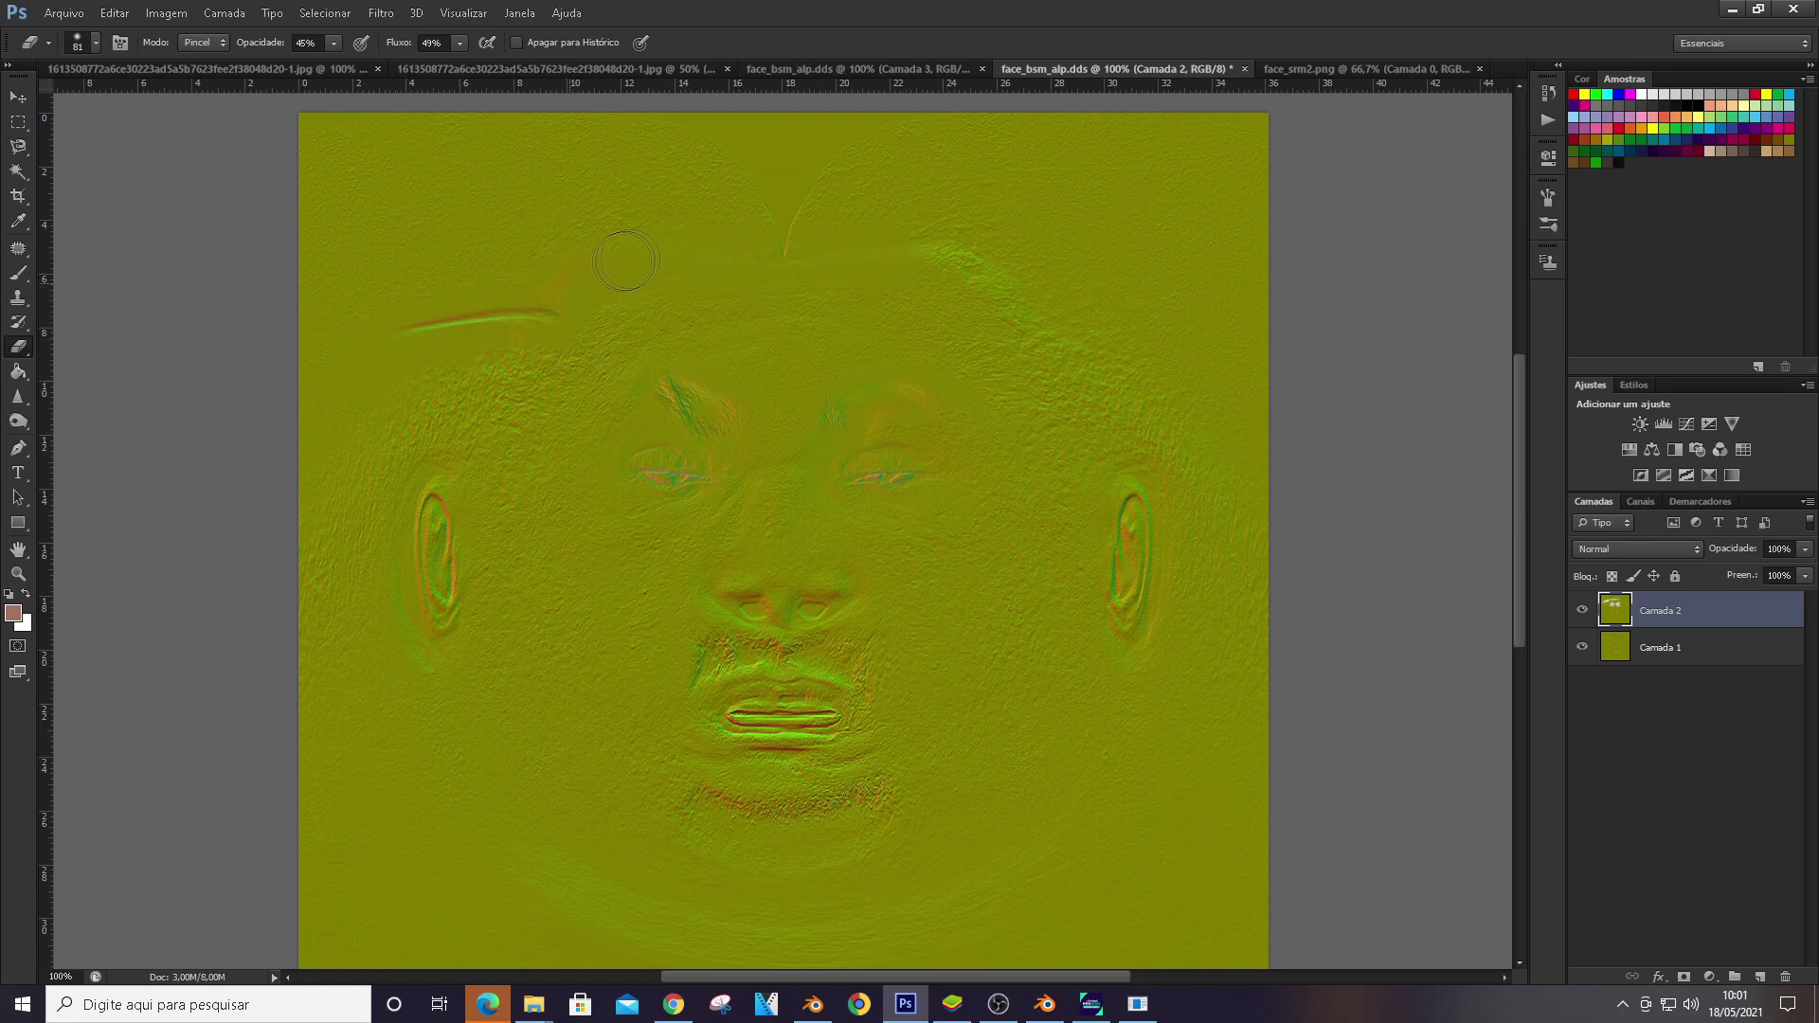
pyautogui.scroll(-3, 968, 556)
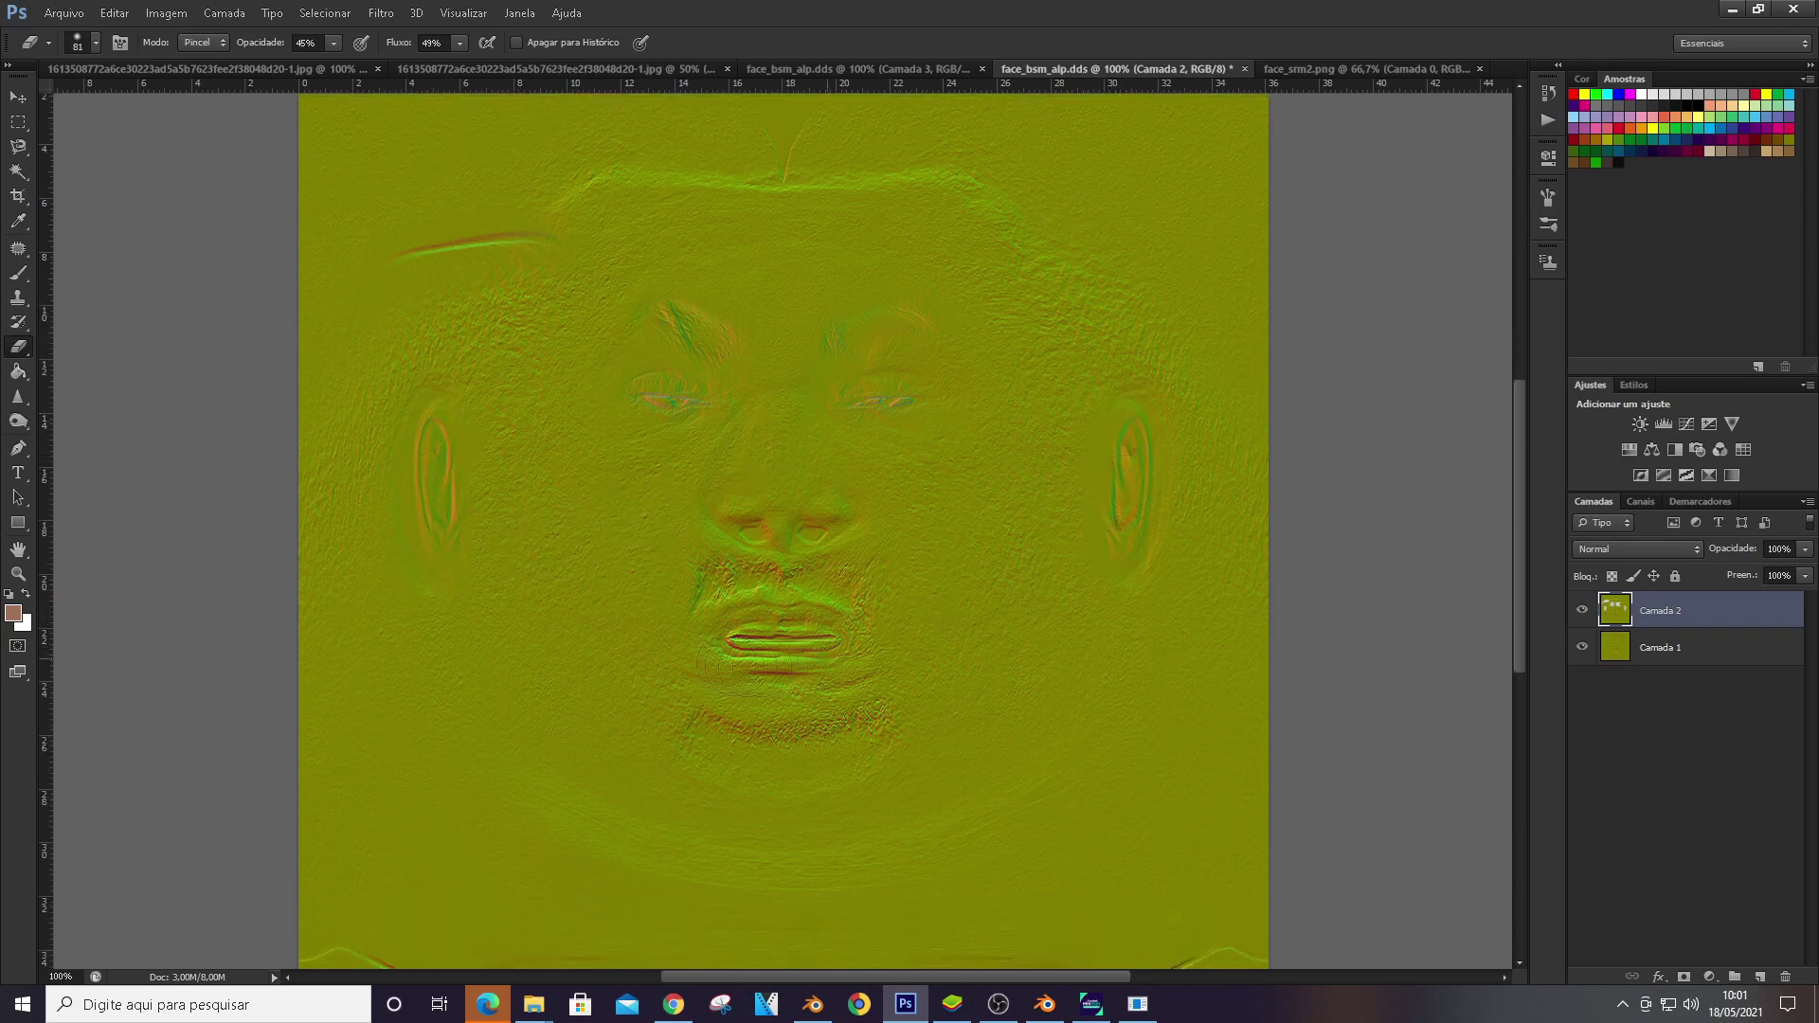
pyautogui.scroll(5, 758, 473)
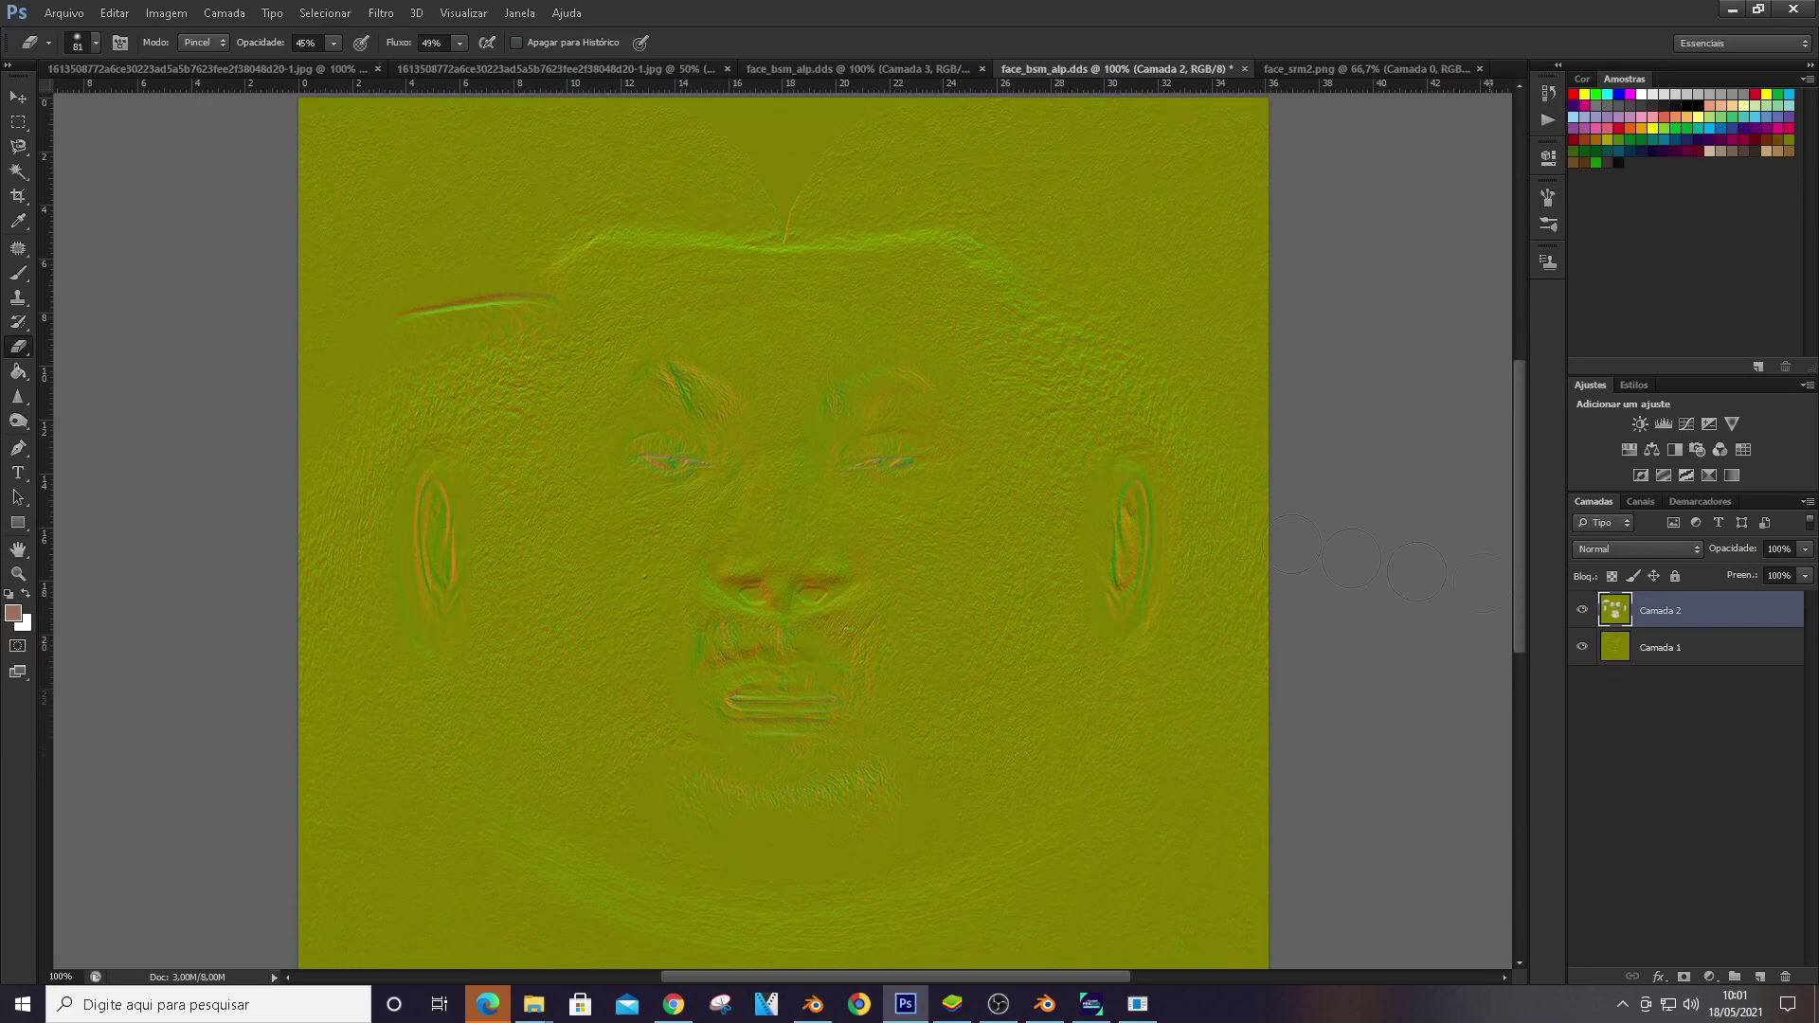
# Save the normal map over face_nrm in the #windx11 folder using the Intel Texture Works DDS format
pyautogui.click(63, 13)
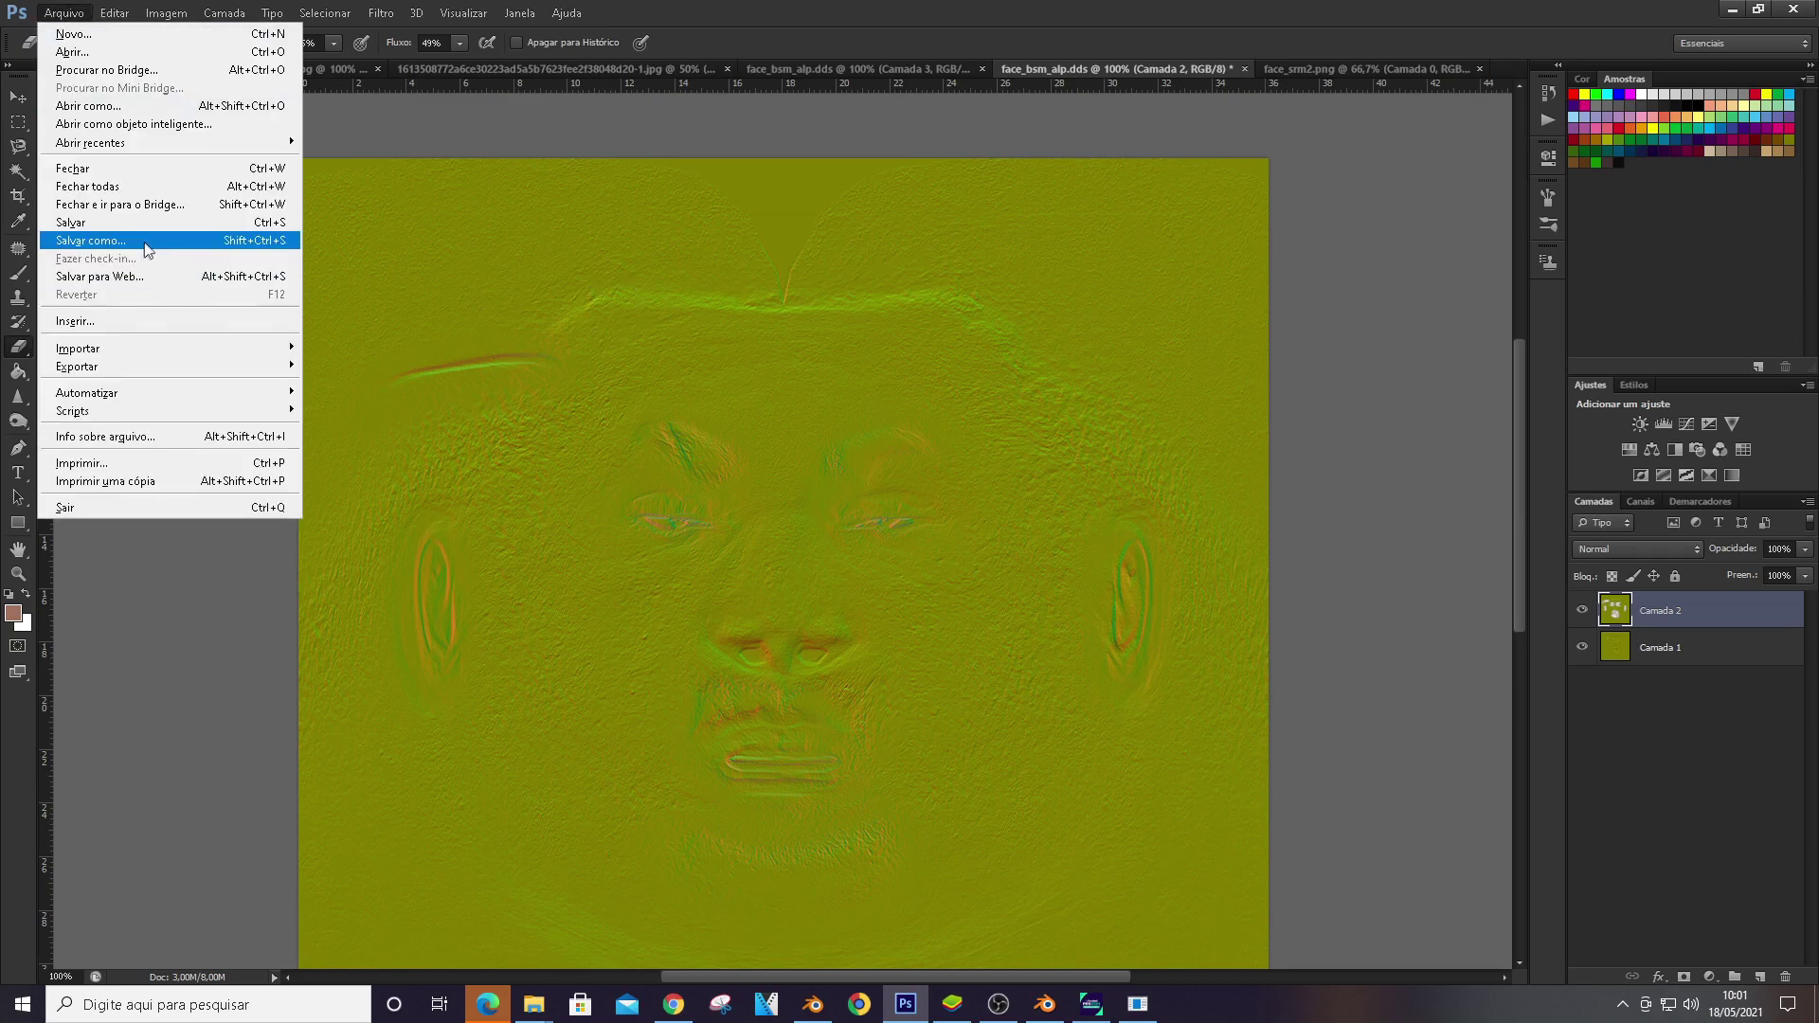
pyautogui.click(147, 240)
pyautogui.click(1087, 346)
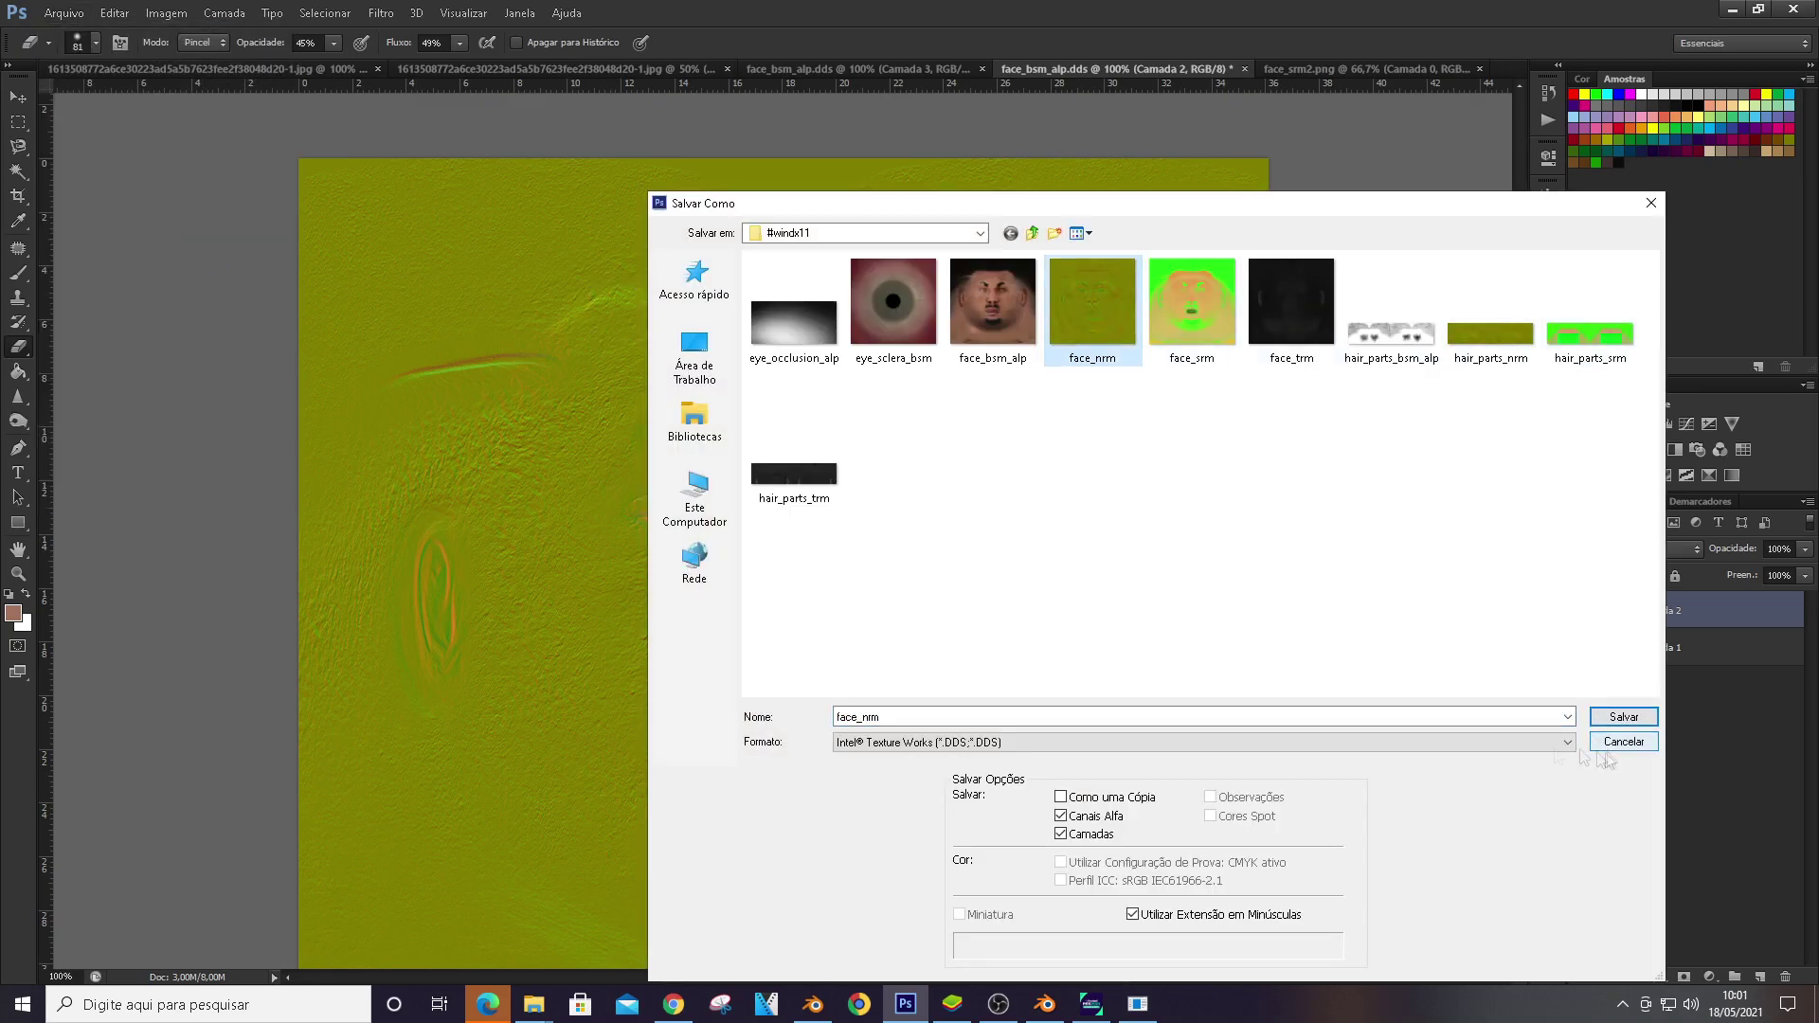
pyautogui.click(1568, 742)
pyautogui.click(896, 497)
pyautogui.click(1631, 724)
pyautogui.click(858, 375)
pyautogui.click(881, 254)
pyautogui.click(852, 326)
pyautogui.click(989, 256)
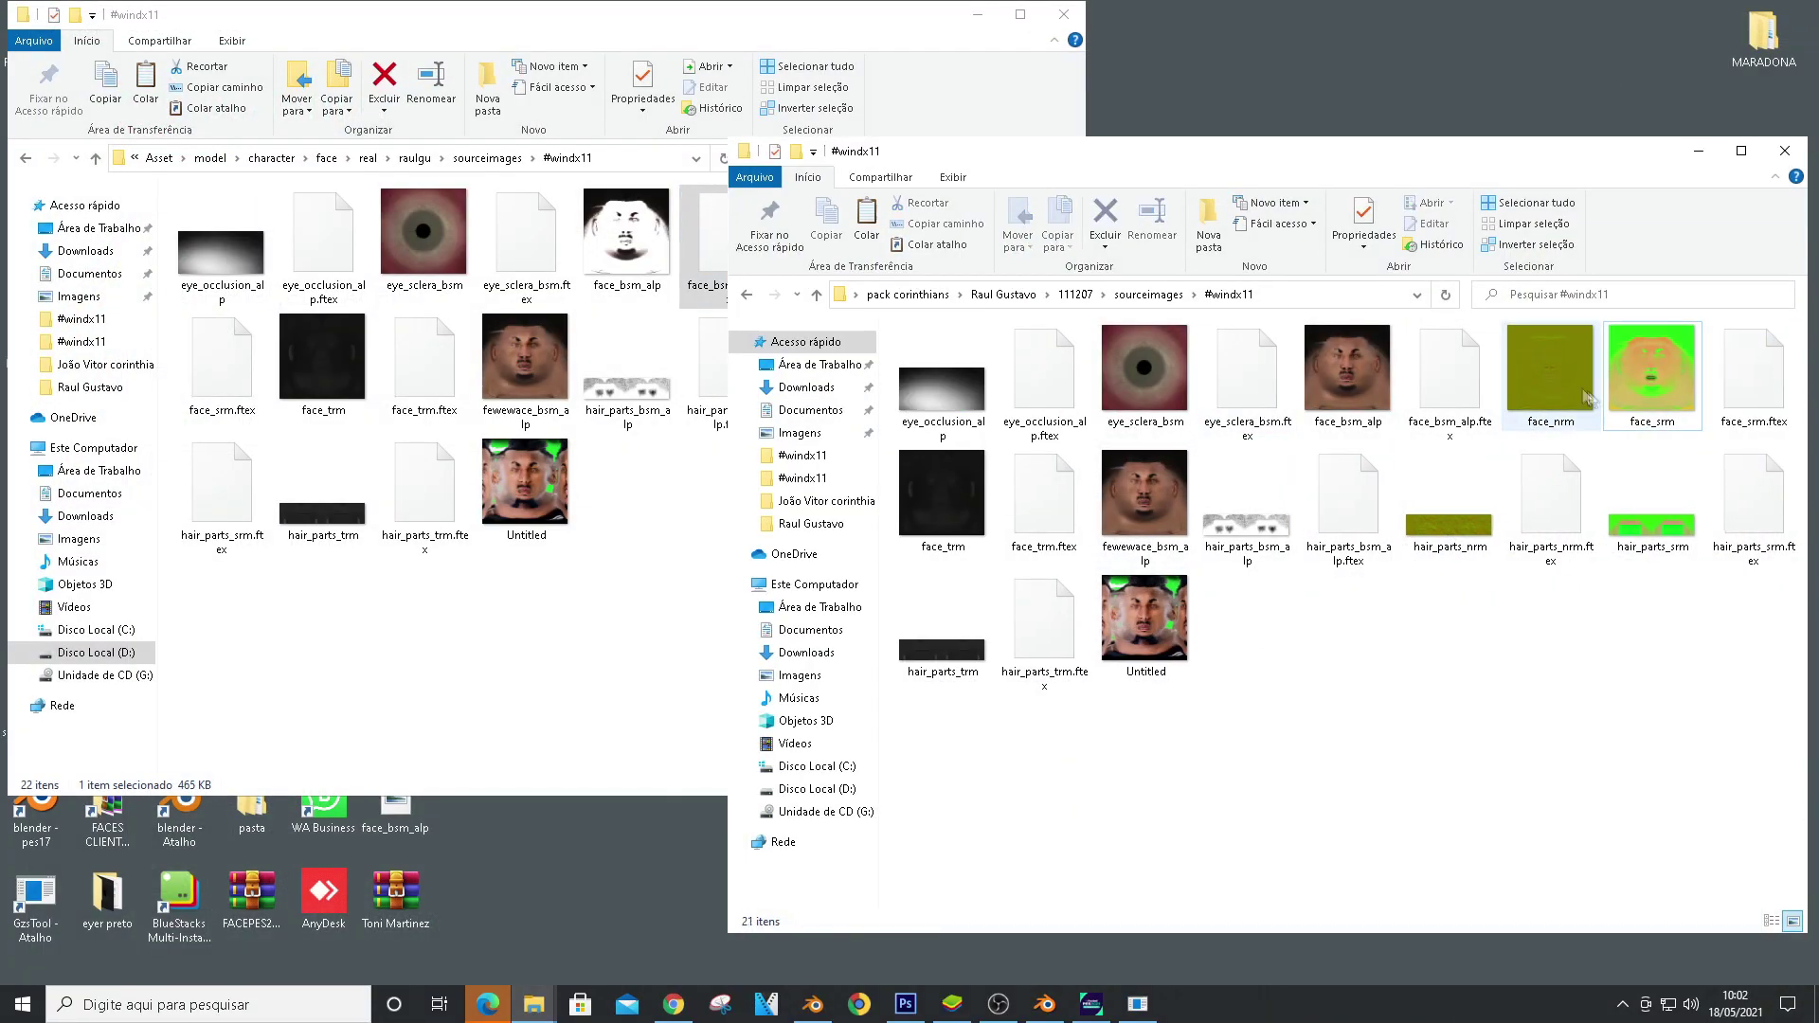
# Convert face_nrm to FTEX and copy face_nrm.ftex into the Asset face #windx11 folder, replacing the existing file
pyautogui.moveTo(1544, 374); pyautogui.dragTo(203, 226)
pyautogui.click(1652, 374)
pyautogui.hotkey('ctrl', 'c')
pyautogui.click(653, 568)
pyautogui.hotkey('ctrl', 'v')
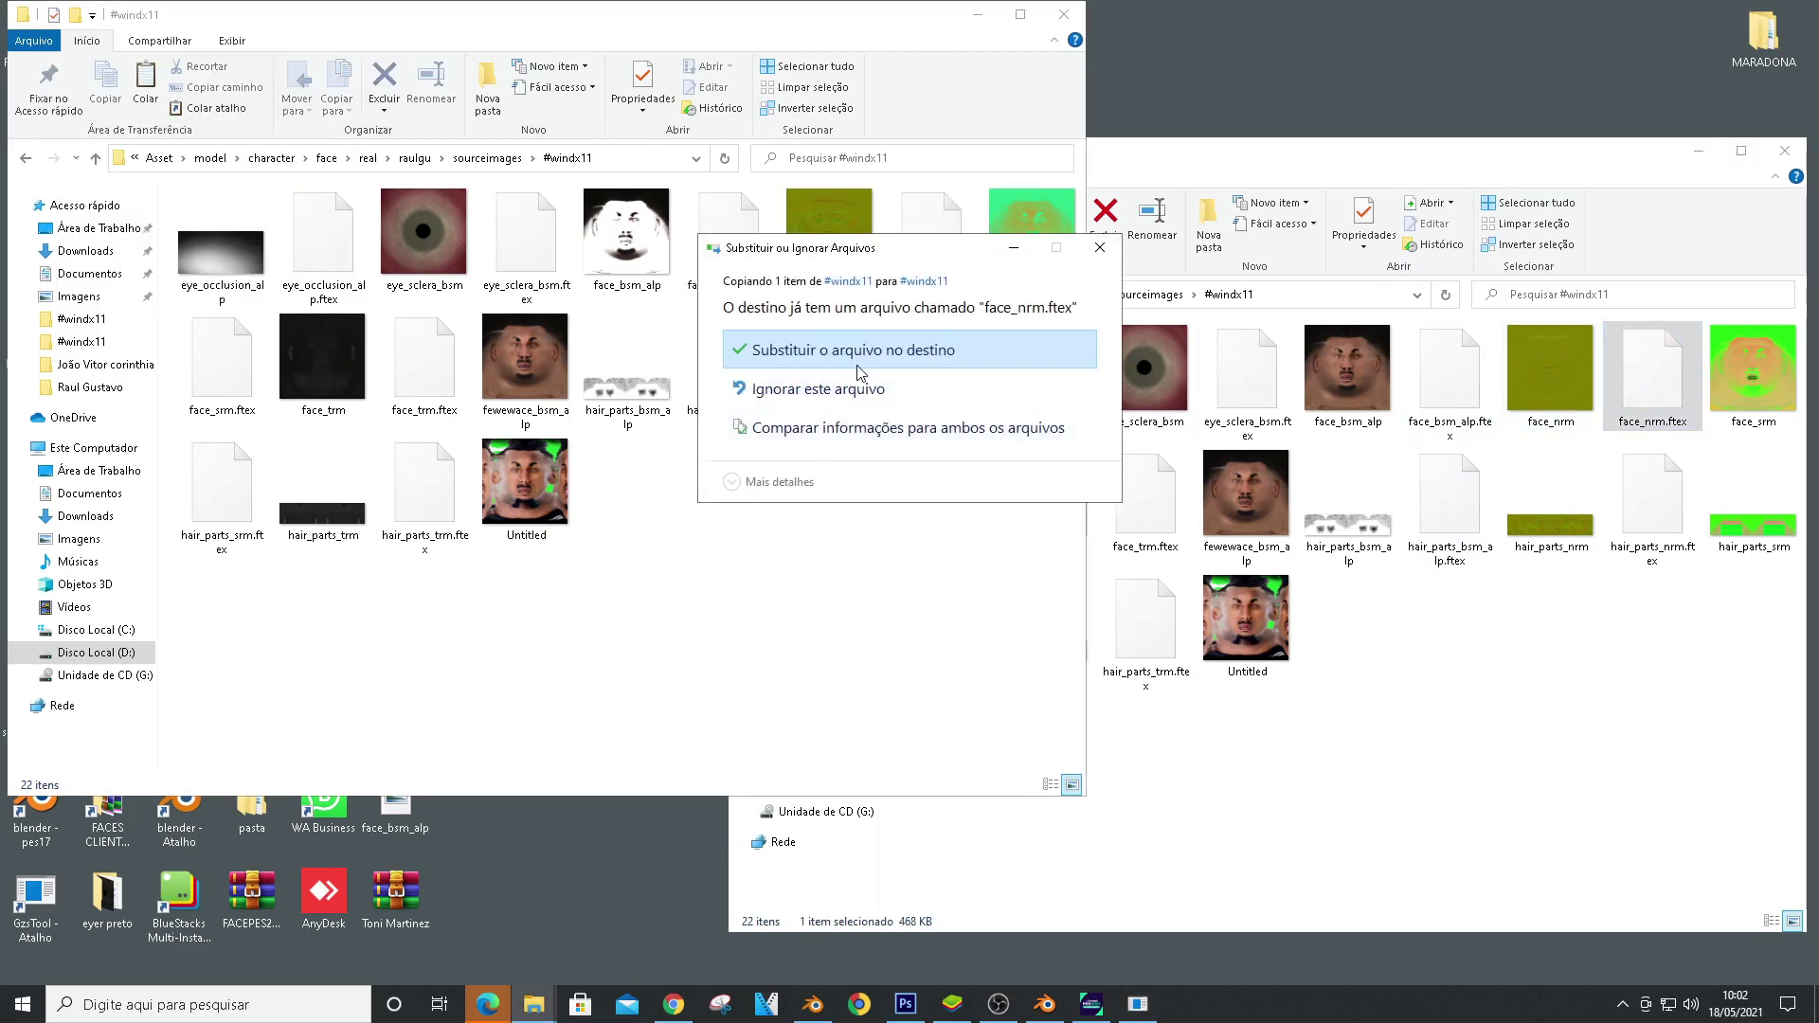
pyautogui.click(858, 366)
# Switch to PES 2021 and open the Corinthians defender's basic settings to examine the updated face
pyautogui.hotkey('alt', 'Tab')
pyautogui.press('Down')
pyautogui.press('Up')
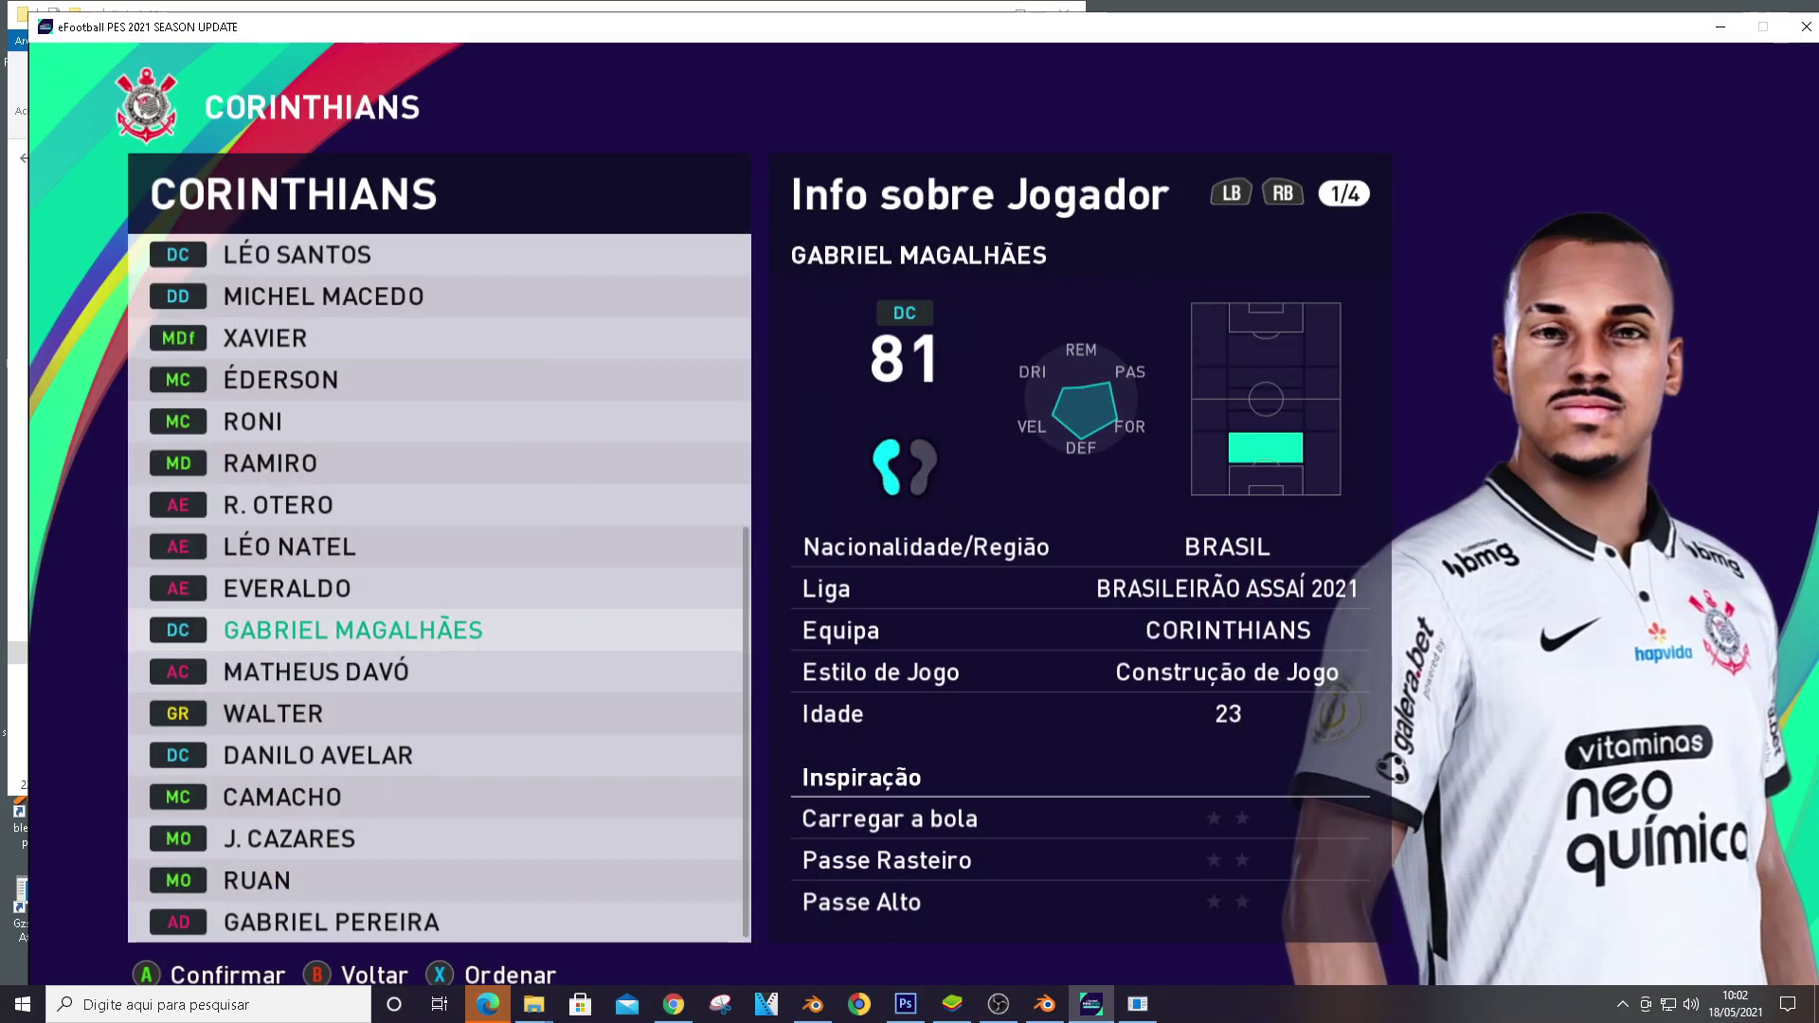
pyautogui.press('Return')
pyautogui.press('Return')
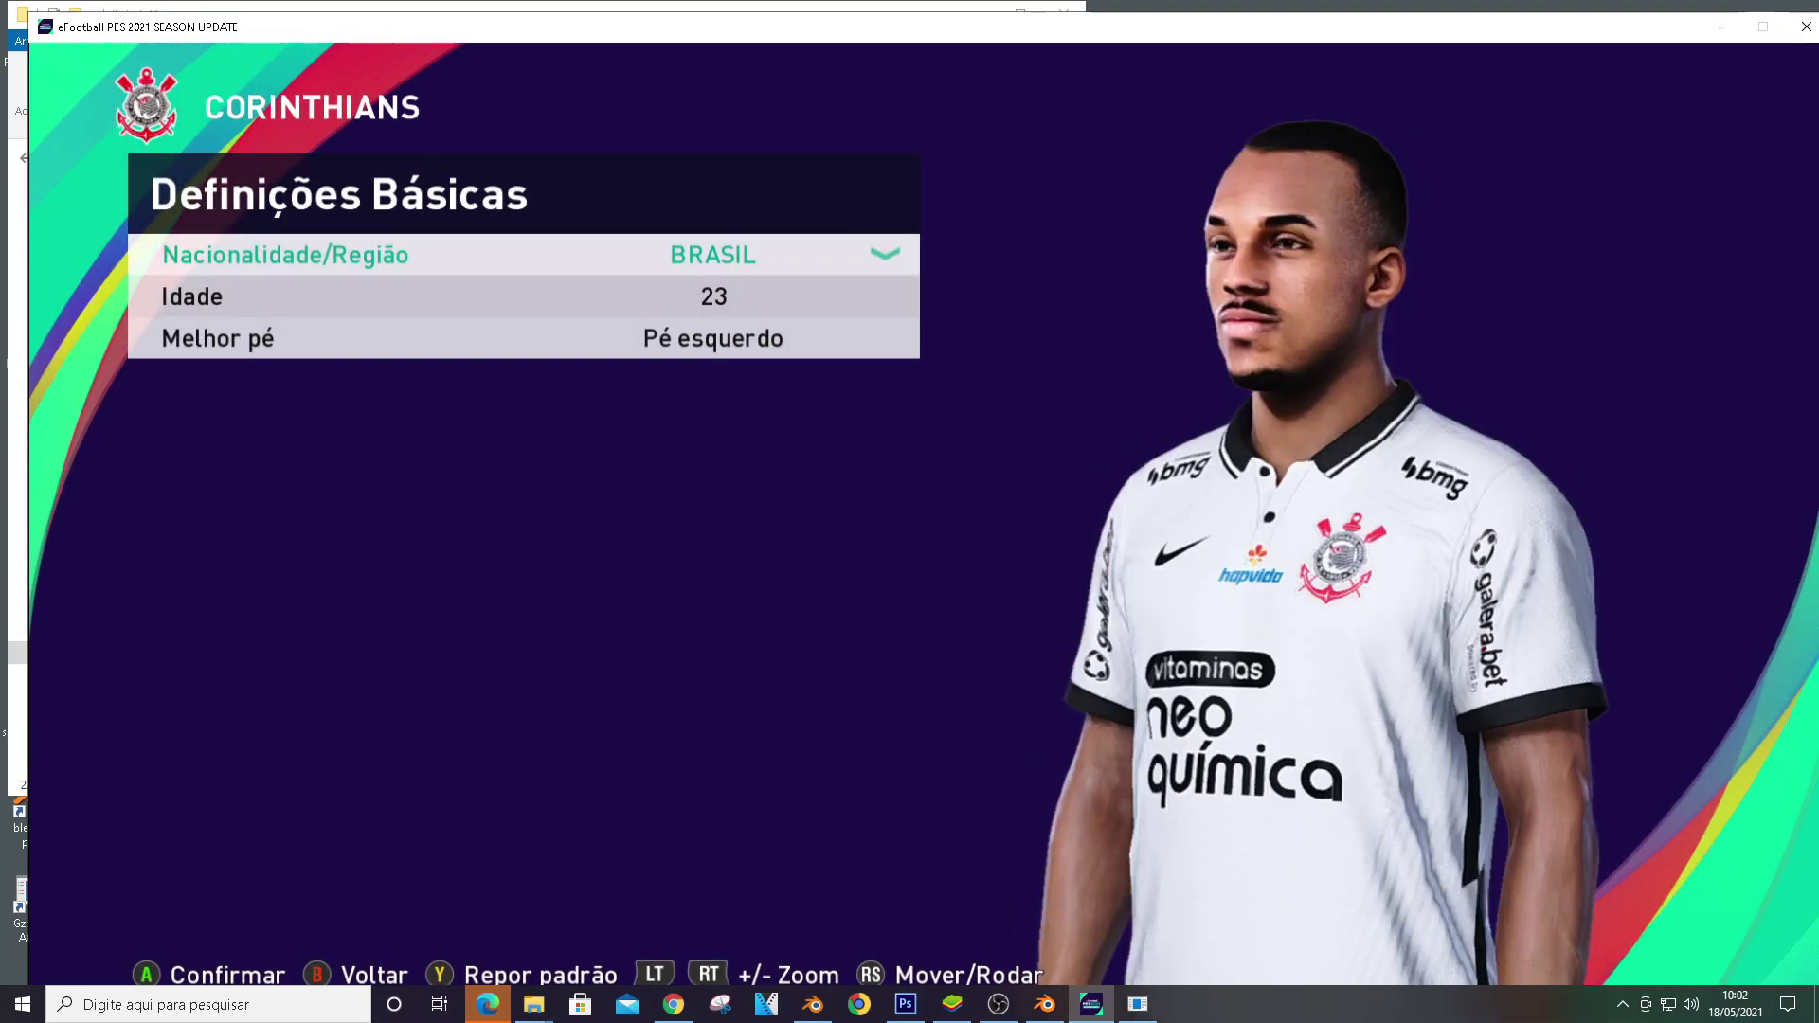